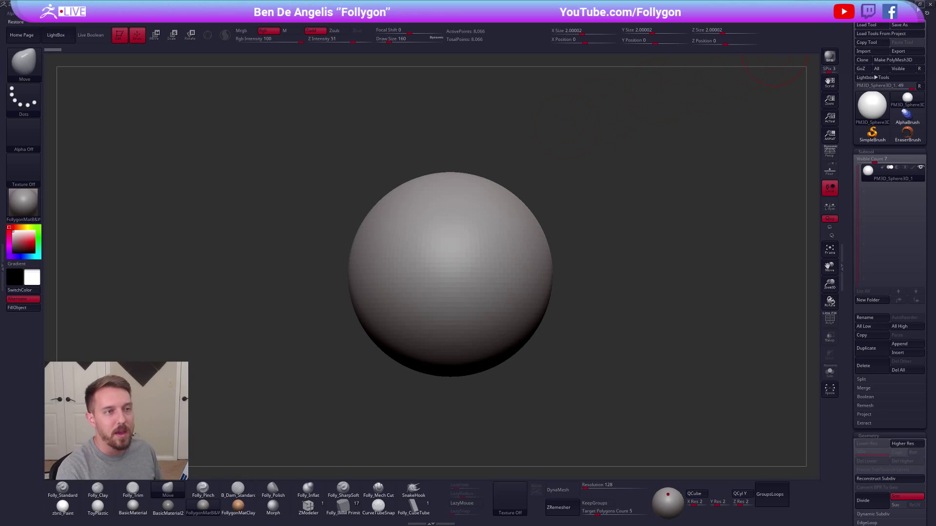
Switch to the browser, look over the Follygon YouTube channel and Gumroad store pages, and return to ZBrush.
left_click(909, 4)
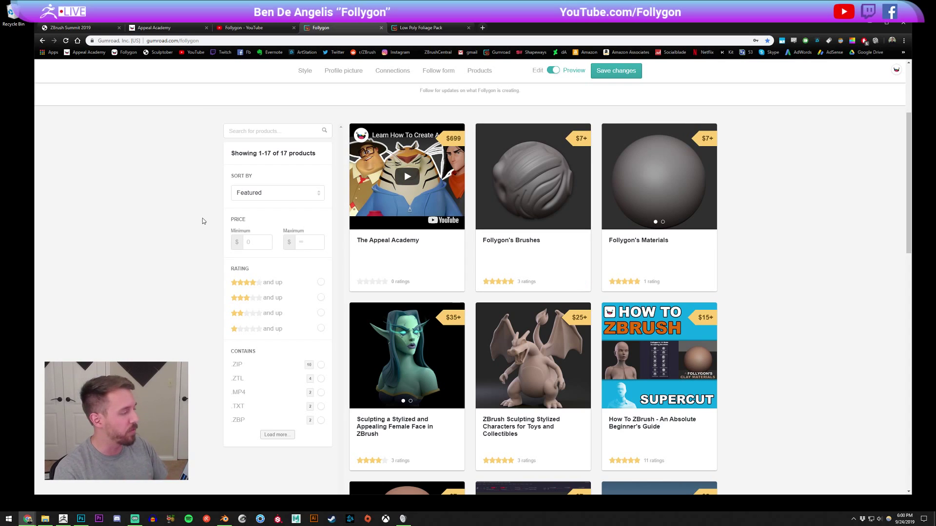
left_click(261, 29)
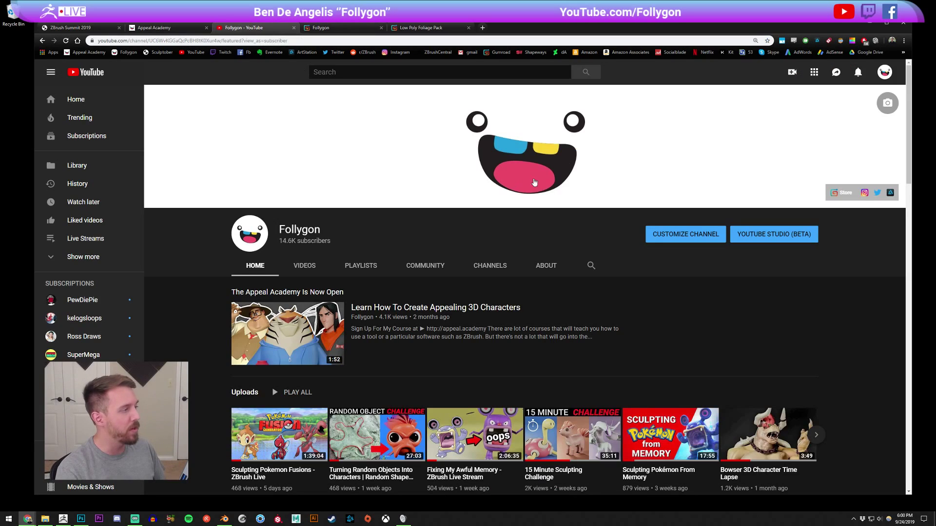
left_click_drag(381, 223, 274, 213)
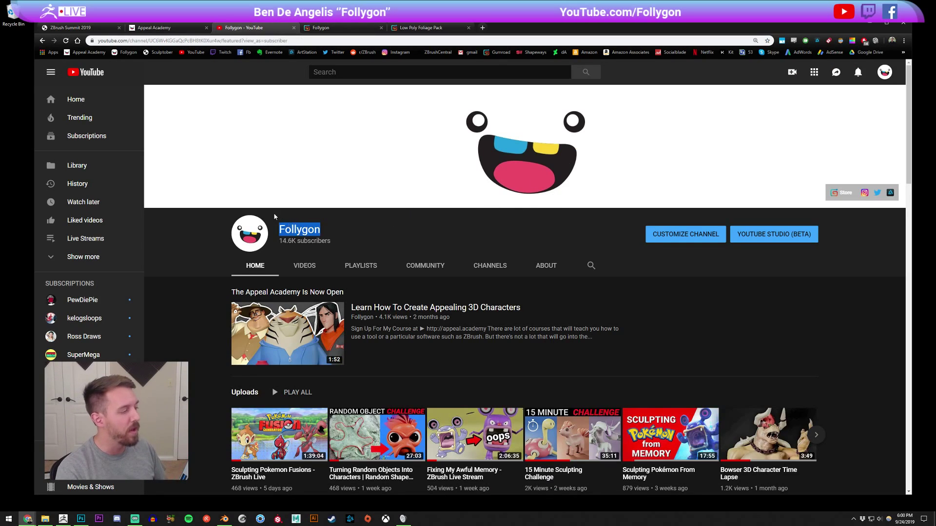
left_click(401, 229)
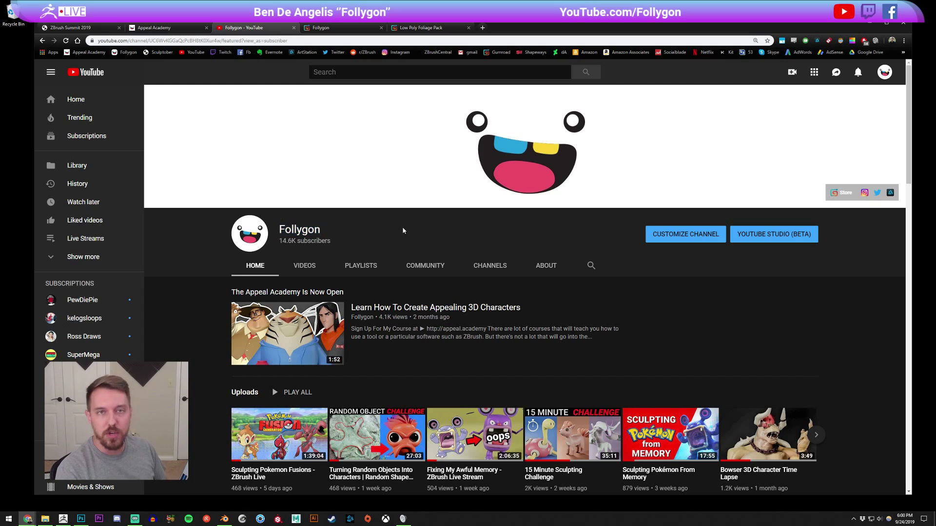
left_click(335, 31)
left_click(309, 43)
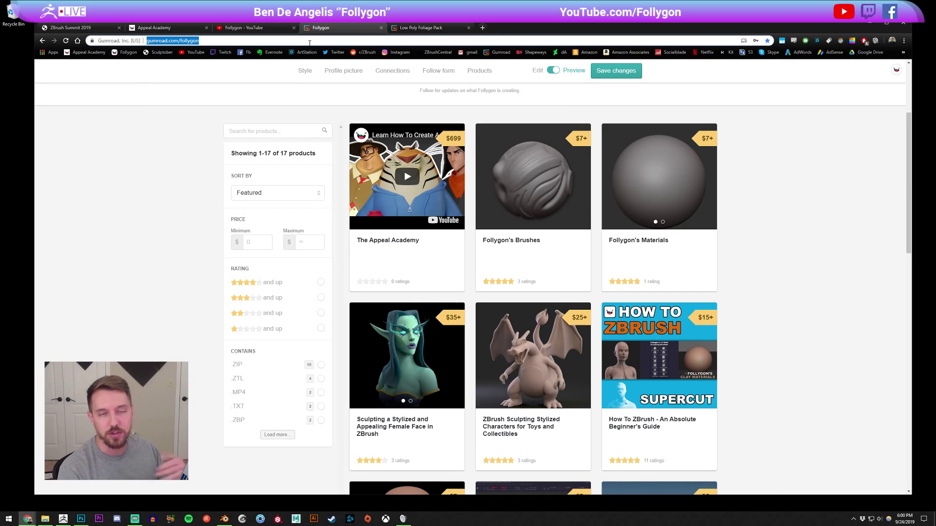
left_click(246, 28)
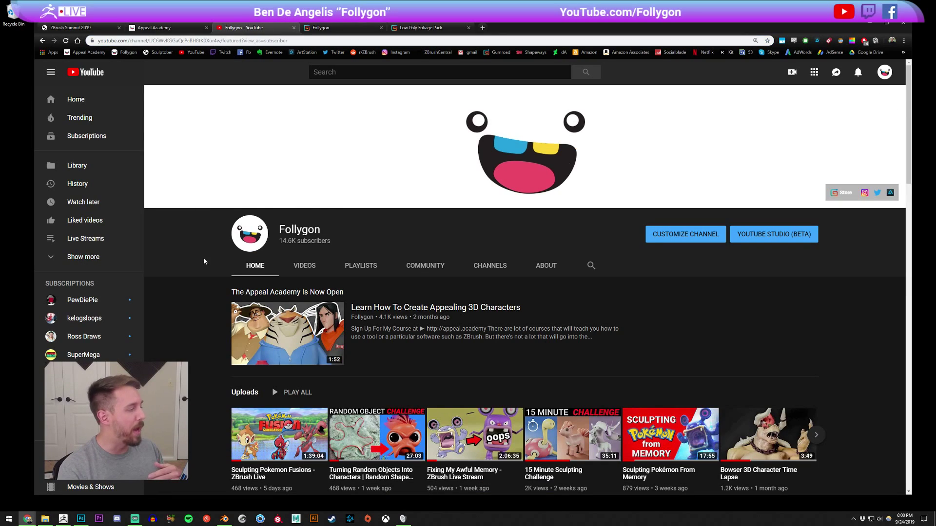
left_click(63, 519)
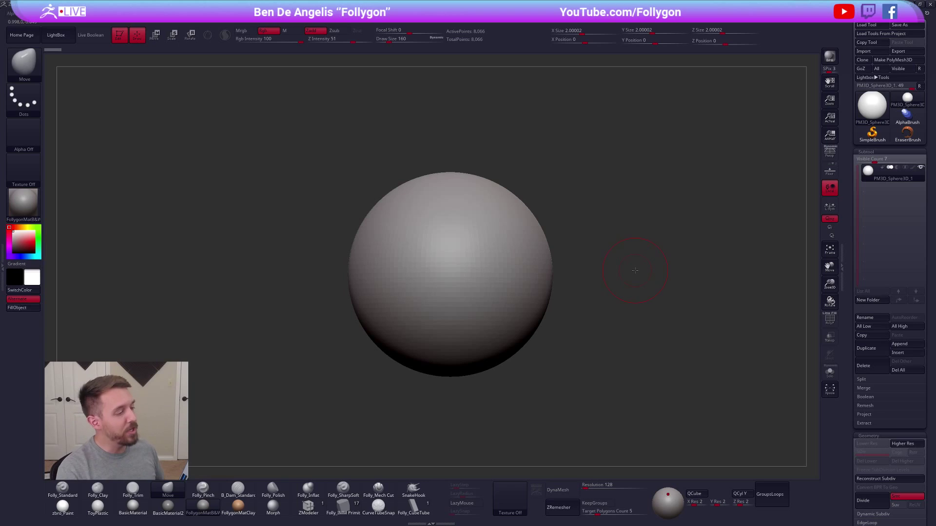
left_click_drag(633, 322, 619, 310)
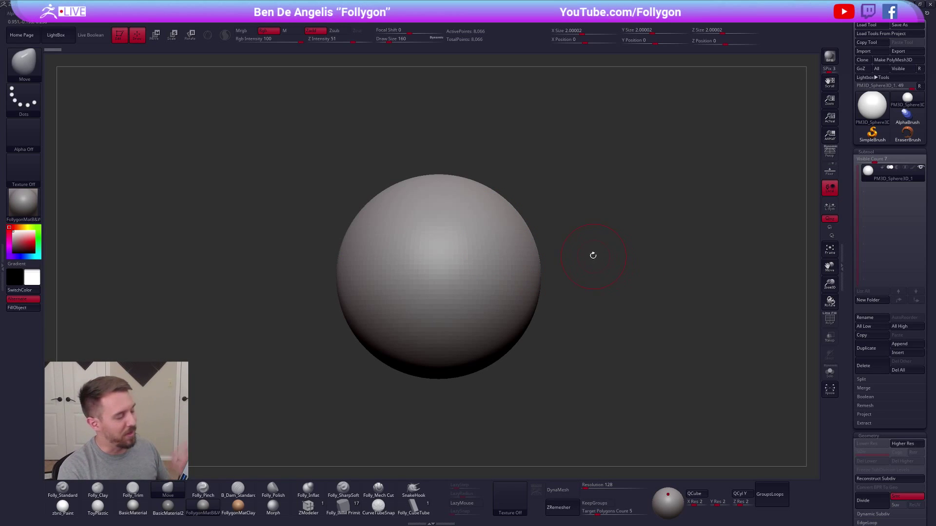
Switch to the browser and view the preview images of the Low Poly Foliage Pack on Gumroad.
key("alt+Tab")
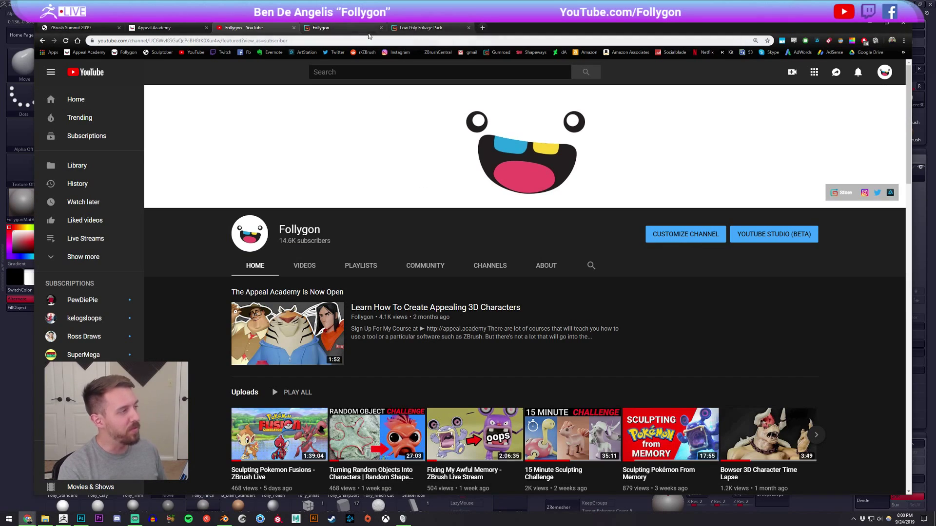
left_click(421, 27)
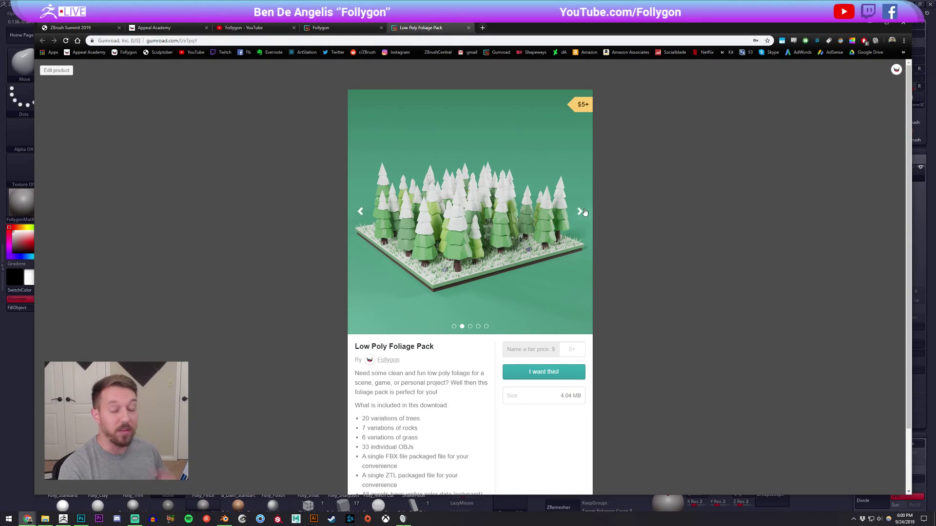
left_click(361, 212)
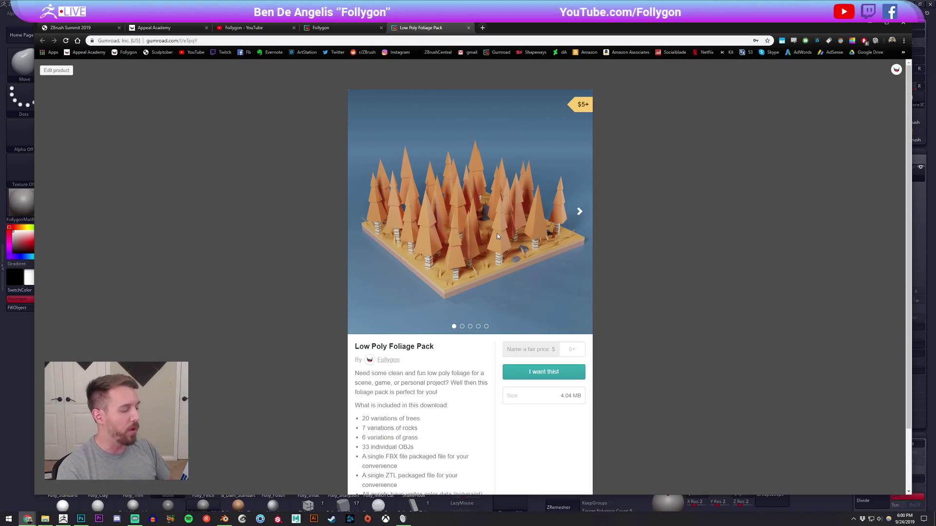
left_click(579, 211)
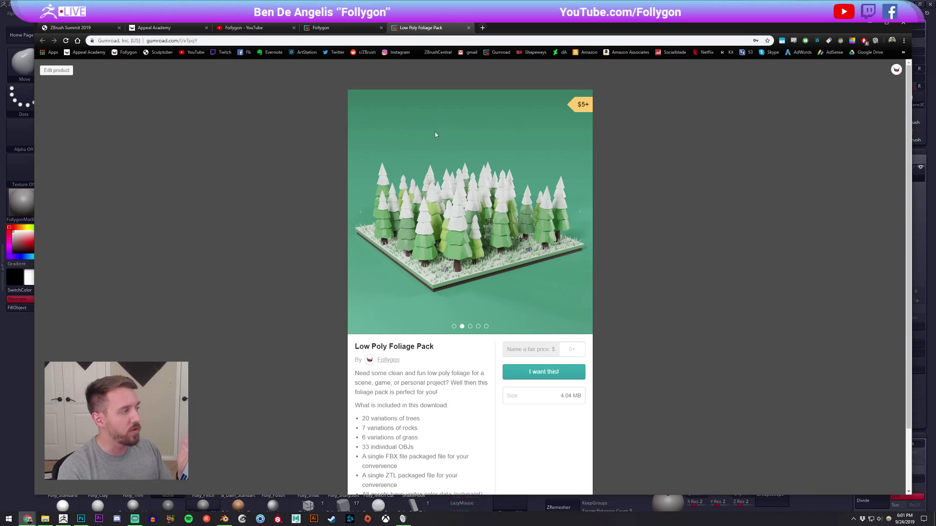
left_click(579, 212)
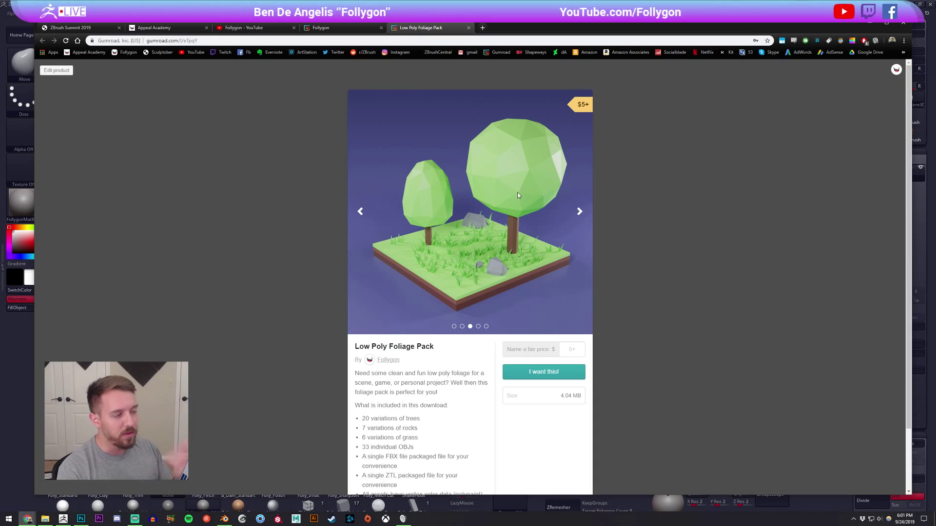
left_click(579, 213)
left_click(580, 212)
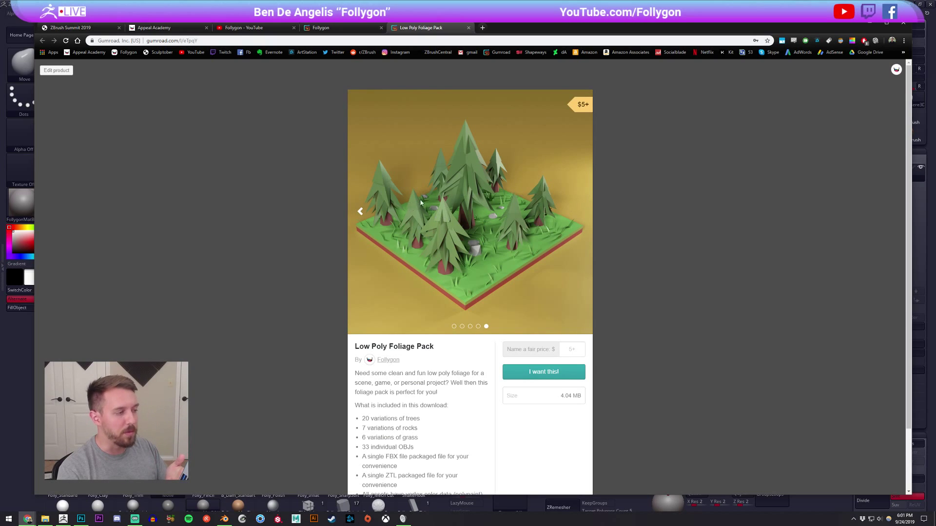
left_click(360, 215)
left_click(360, 214)
left_click(360, 214)
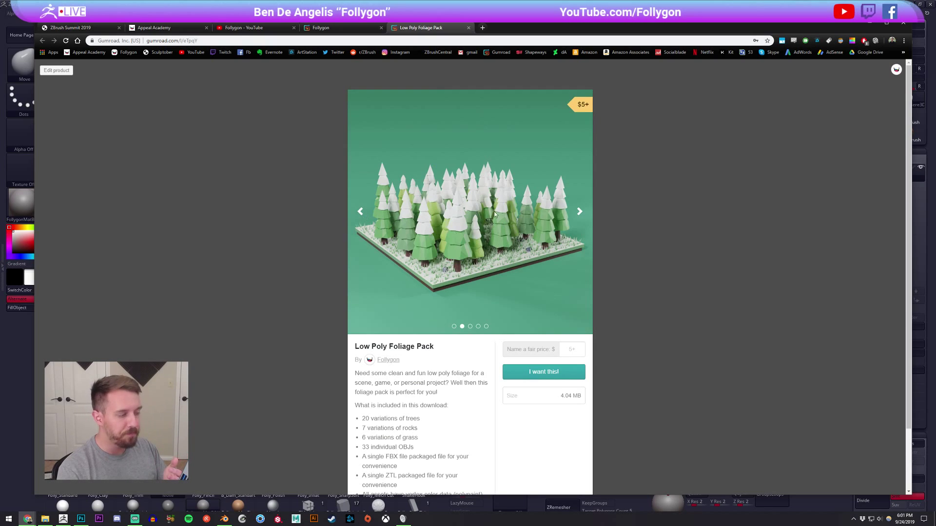
left_click(360, 212)
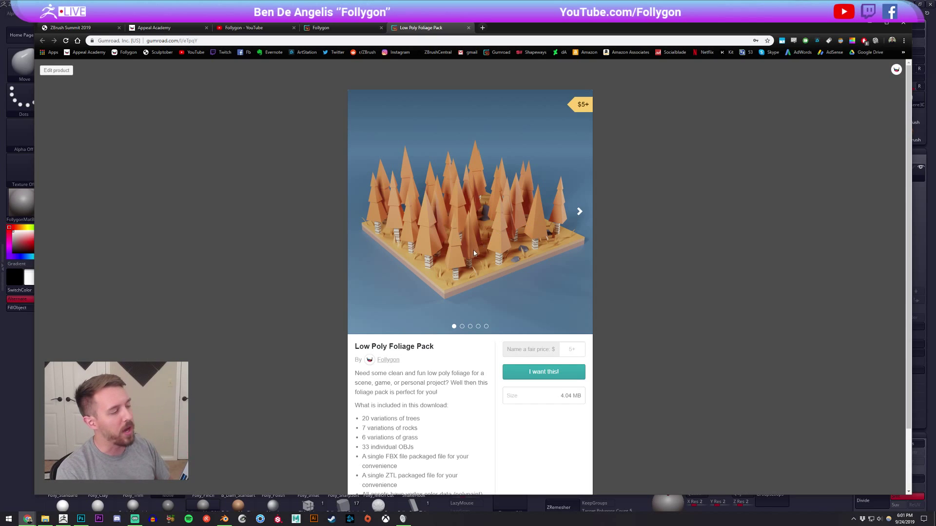
left_click(579, 211)
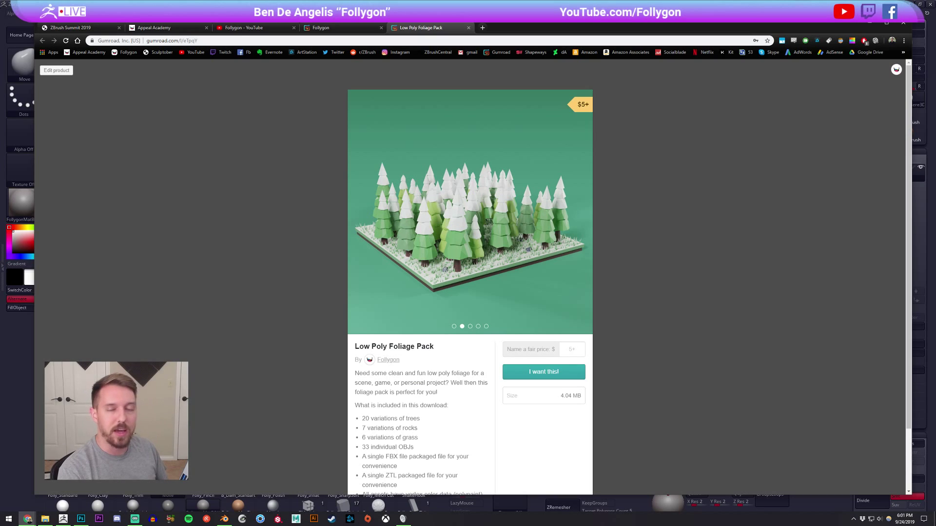
Review the foliage pack's orange and snowy forest previews and the Gumroad store page again, and return to ZBrush.
key("alt+Tab")
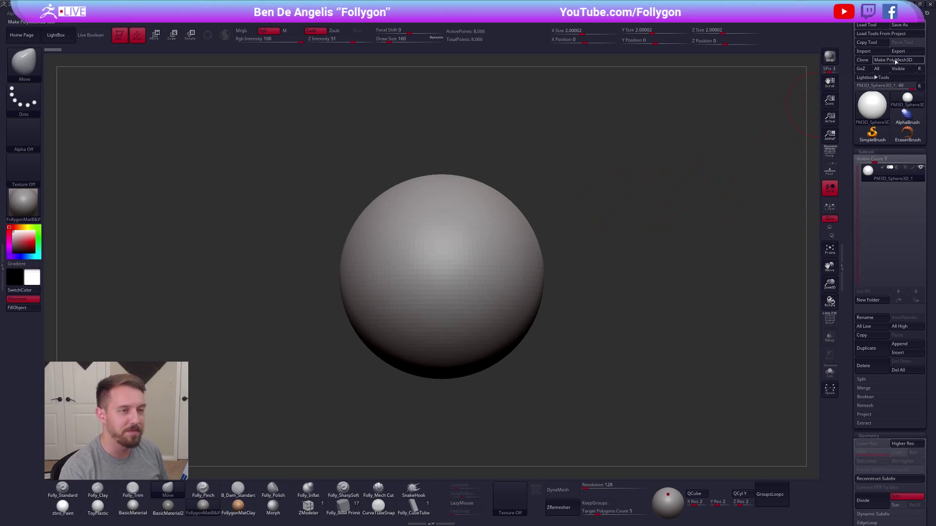
left_click(913, 4)
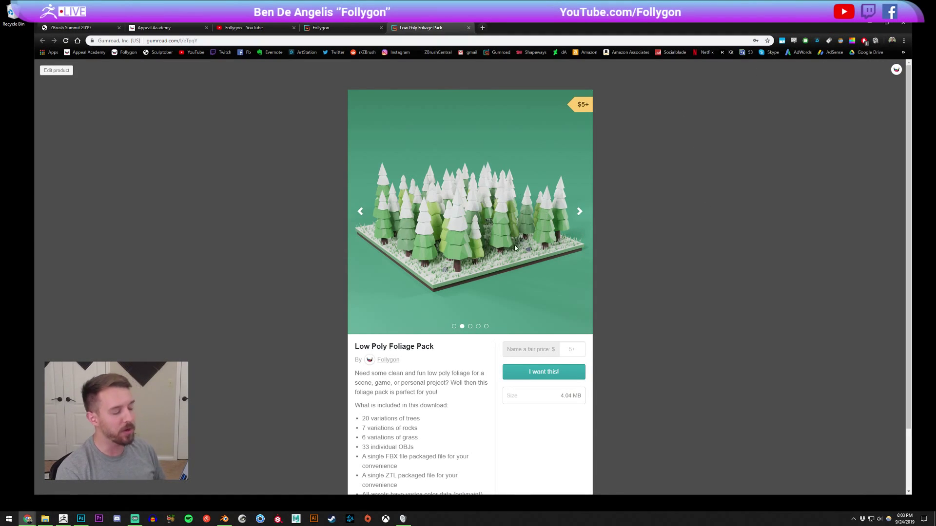
left_click(360, 213)
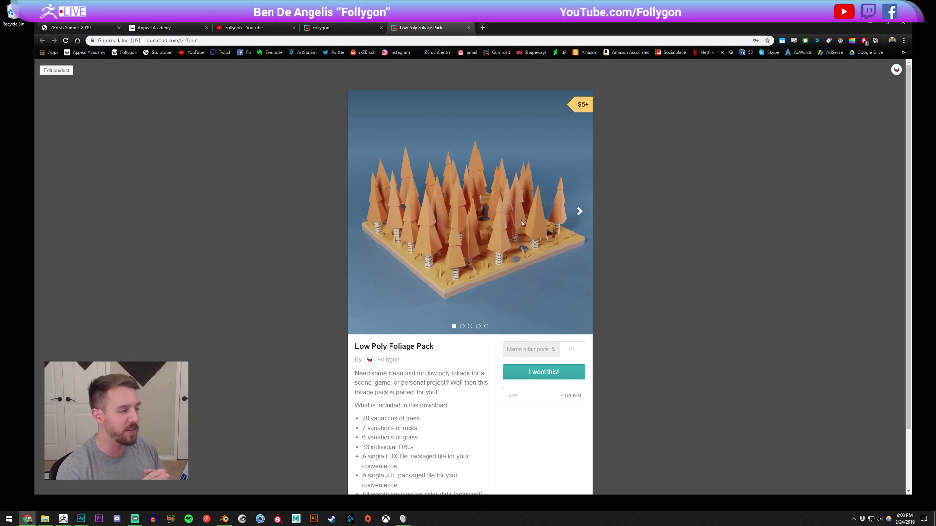
left_click(580, 213)
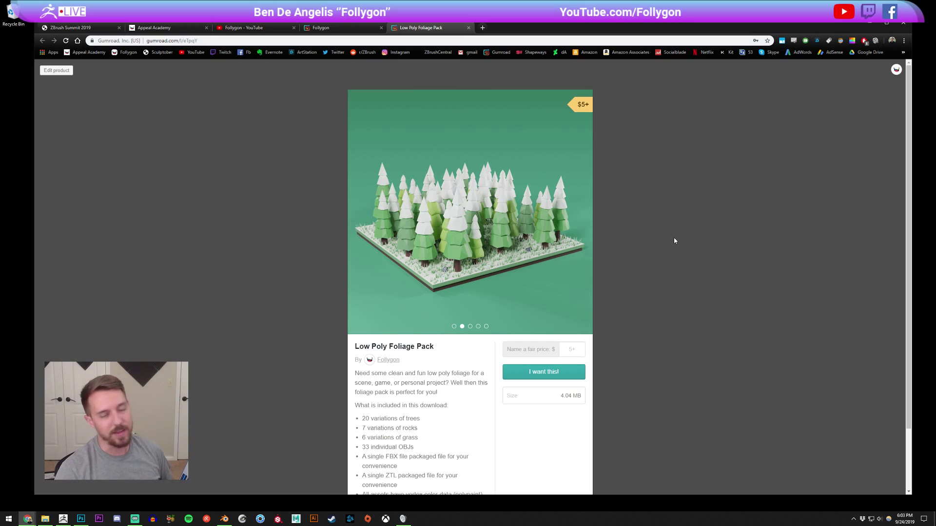
left_click(336, 28)
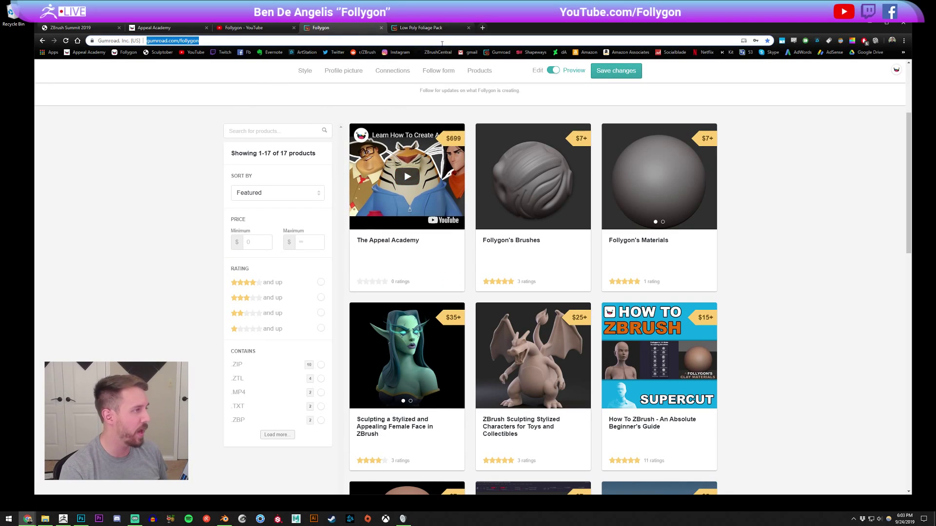
left_click(436, 30)
left_click(63, 520)
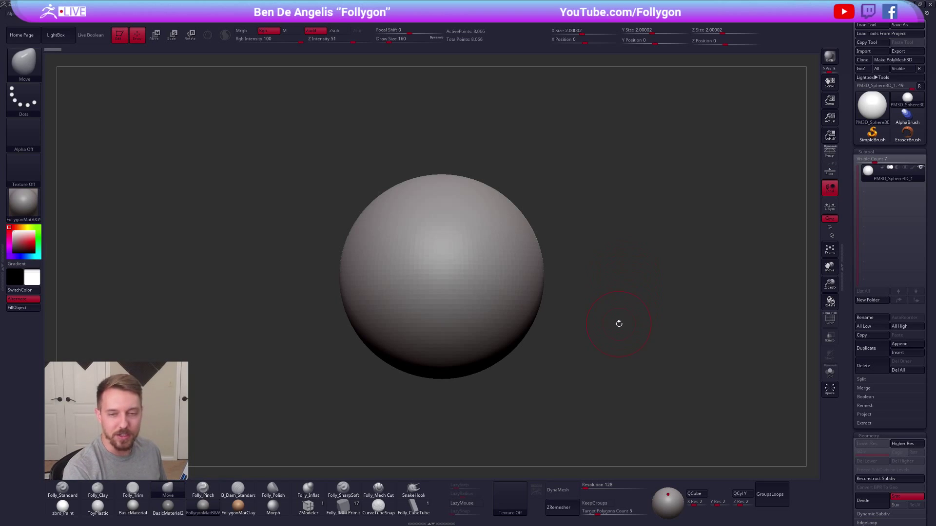
Select the ZModeler brush and bring it over the sphere.
left_click(308, 507)
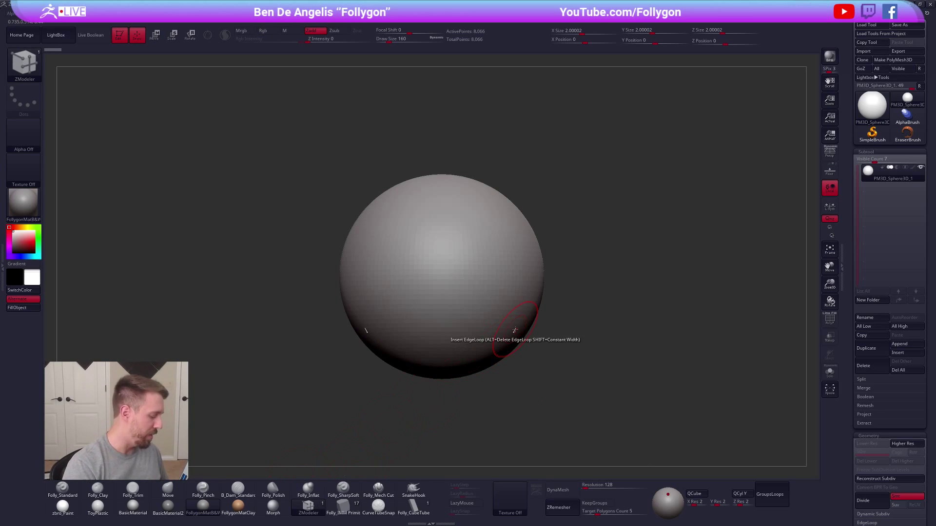
key("b")
key("z")
key("m")
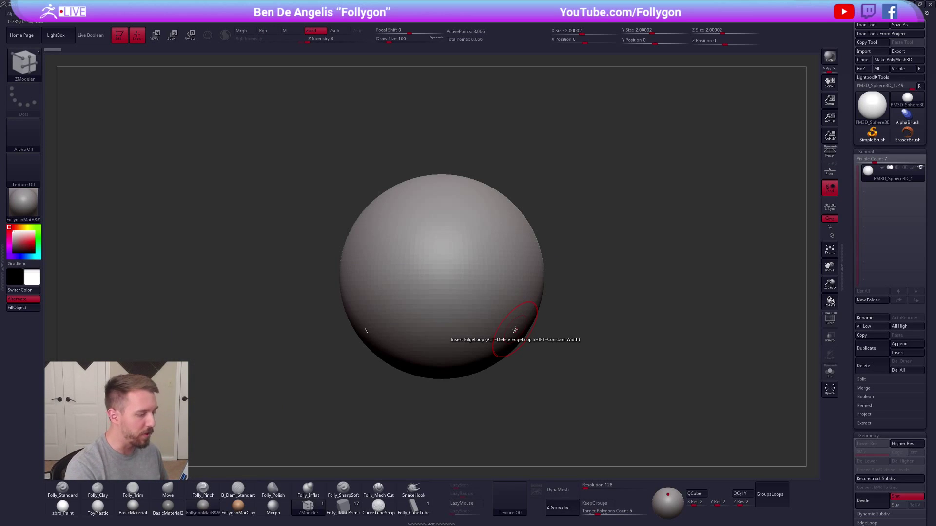
left_click_drag(463, 404, 430, 443)
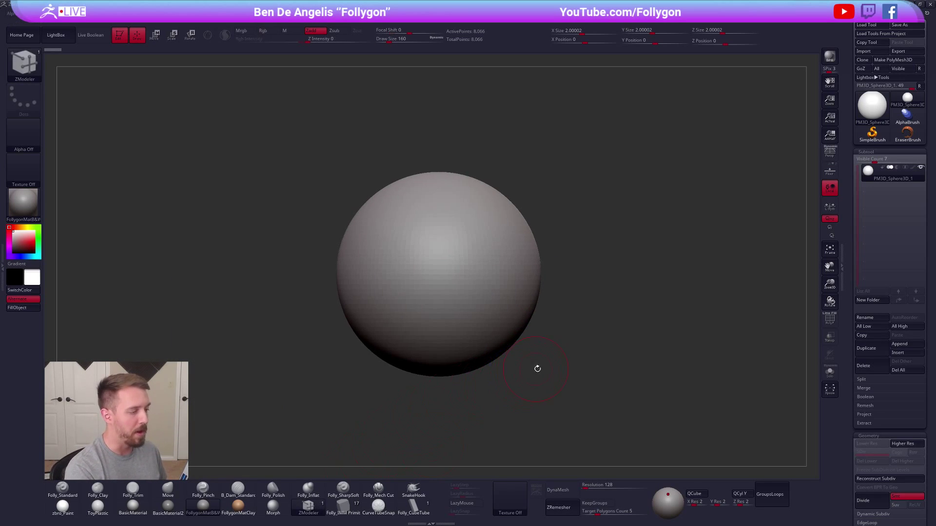
left_click_drag(536, 369, 576, 349, "alt")
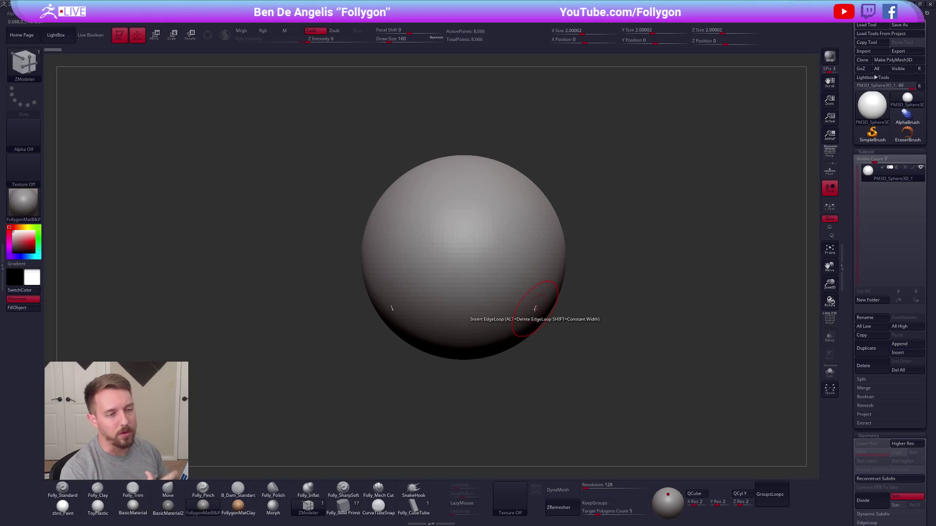
Switch back to the Move brush for the sphere.
key("b")
key("m")
key("v")
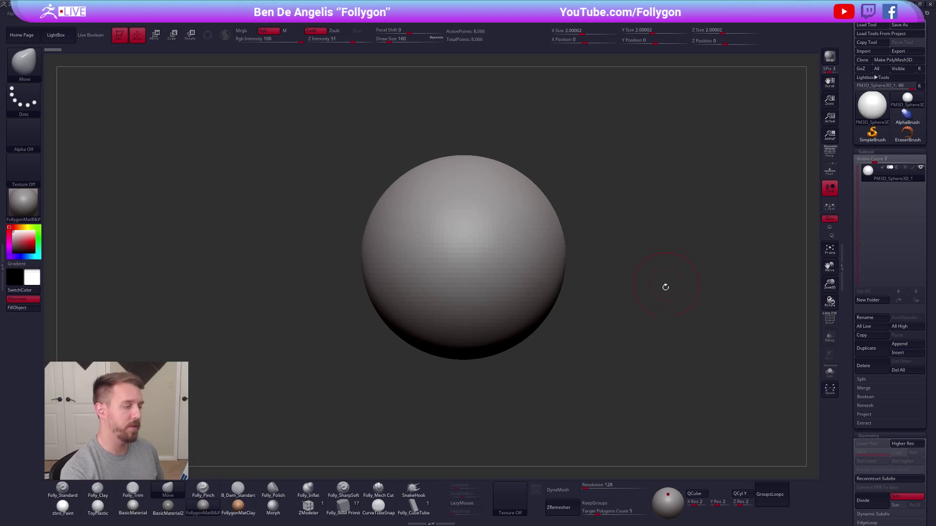
left_click_drag(664, 285, 651, 300, "alt")
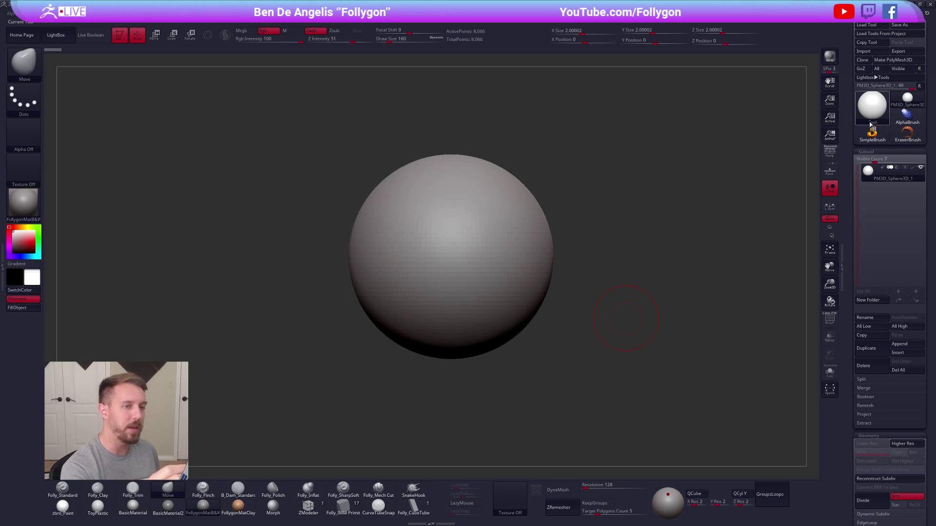
Try a Move brush pull on the sphere's edge, undo it, and set the draw size to 74.
left_click(872, 104)
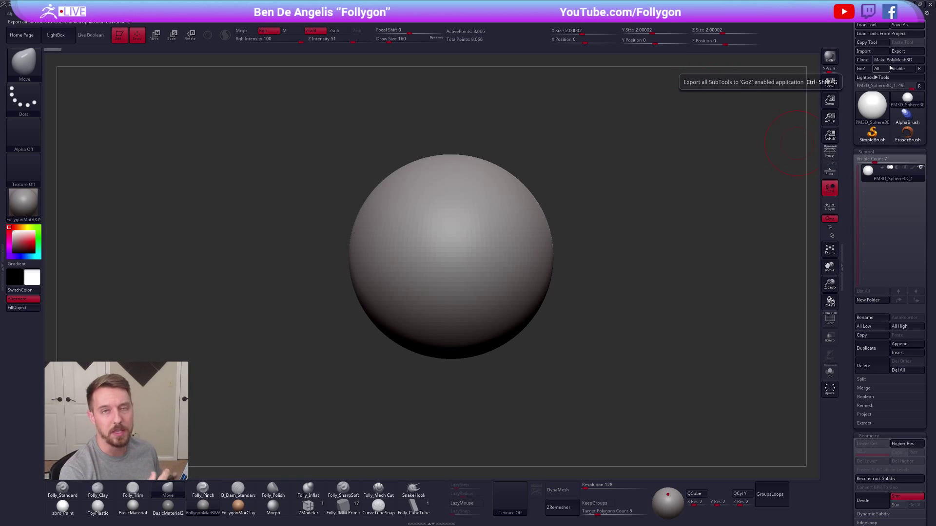
key("space")
left_click(533, 243)
left_click_drag(540, 214, 594, 193)
key("ctrl+z")
key("ctrl+z")
key("space")
left_click(637, 239)
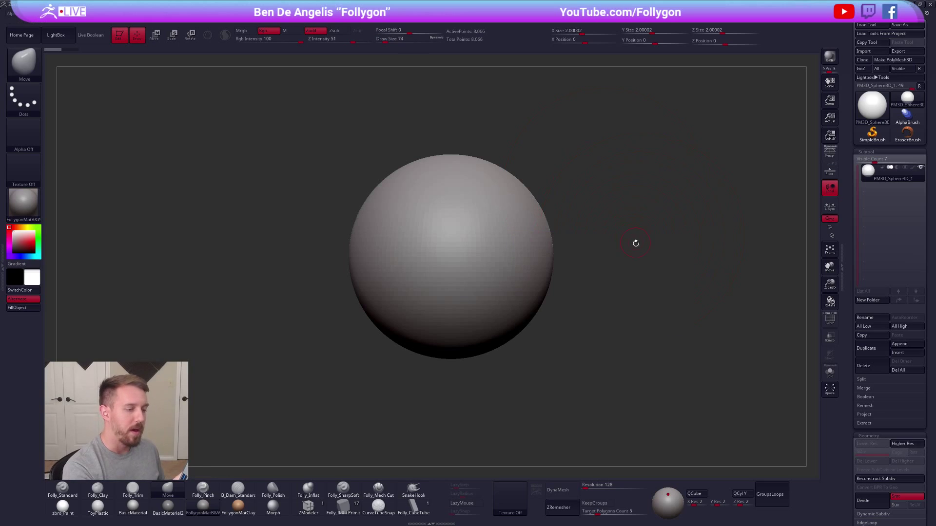
Make a new PolyMesh3D tool from the current sphere.
left_click(907, 60)
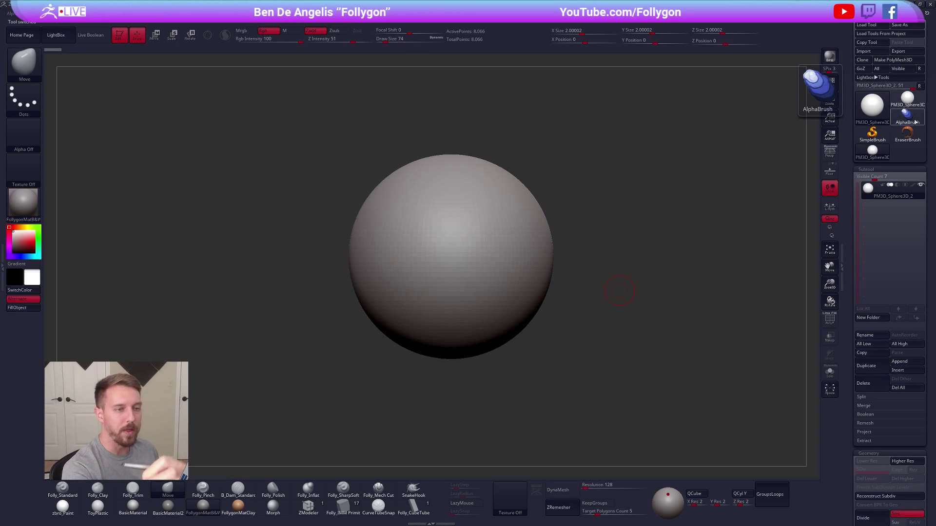
mouse_move(906, 97)
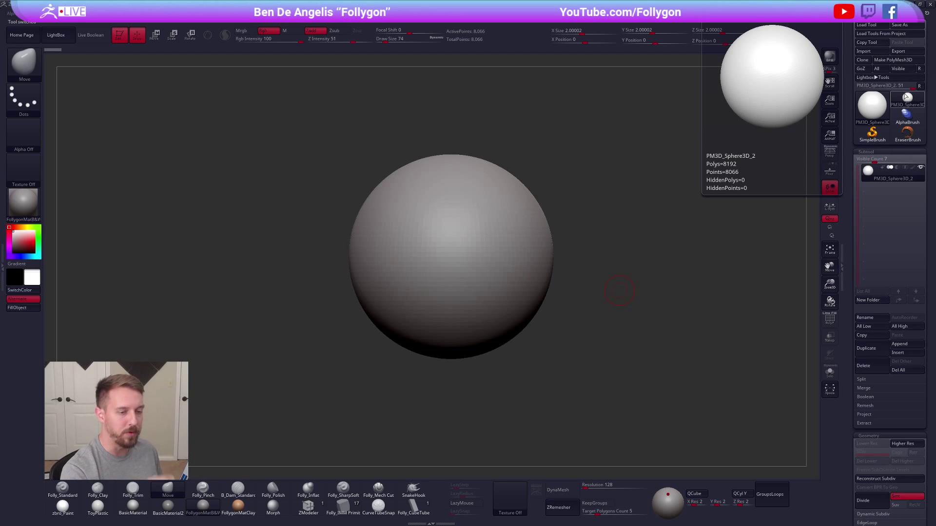
scroll(848, 316, "down", 10)
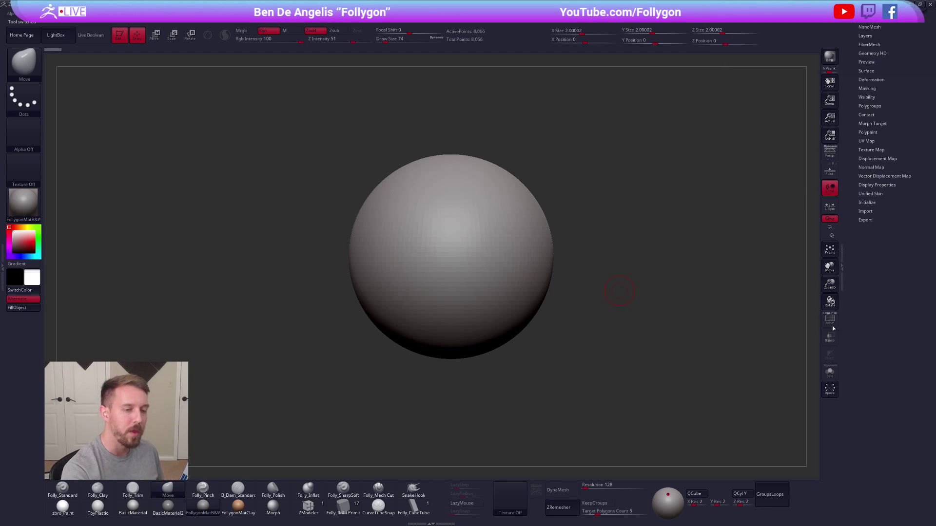
scroll(848, 285, "up", 10)
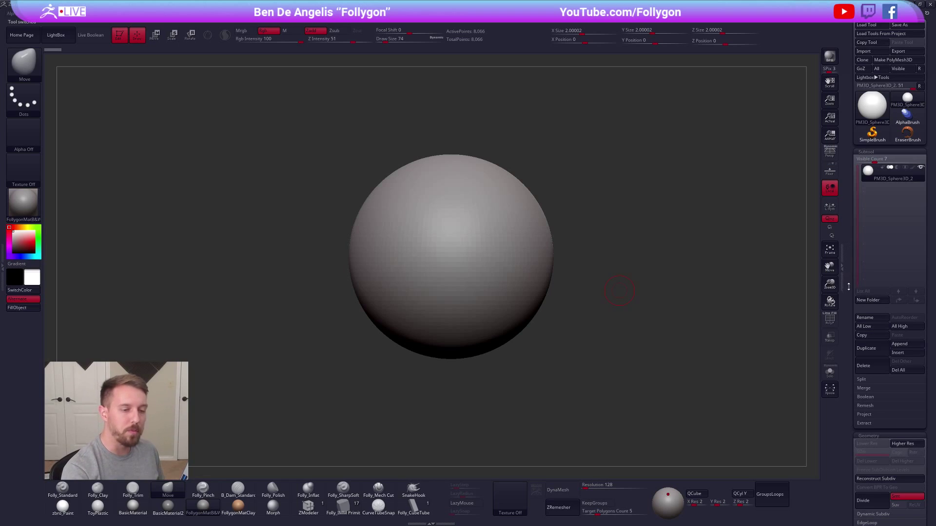
Initialize the tool as a QCube with the X, Y and Z resolution each set to 1.
scroll(849, 285, "down", 10)
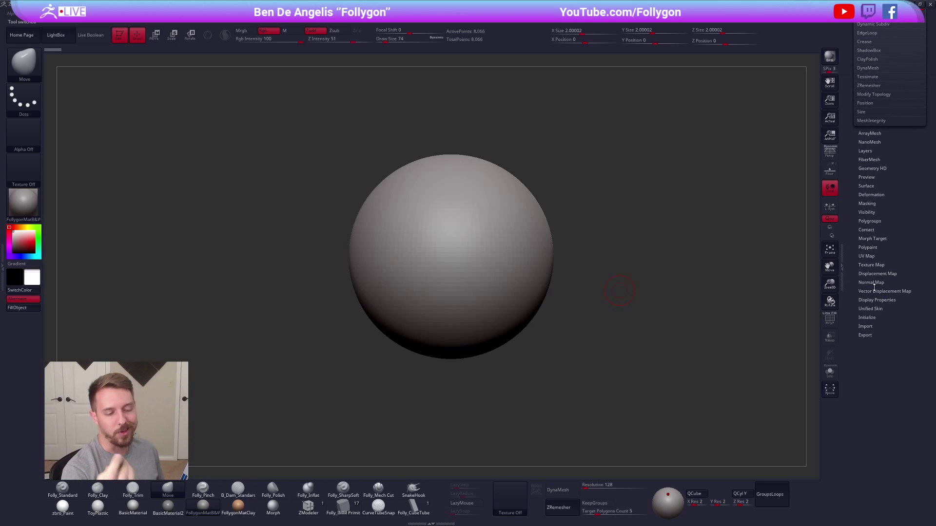
left_click(869, 317)
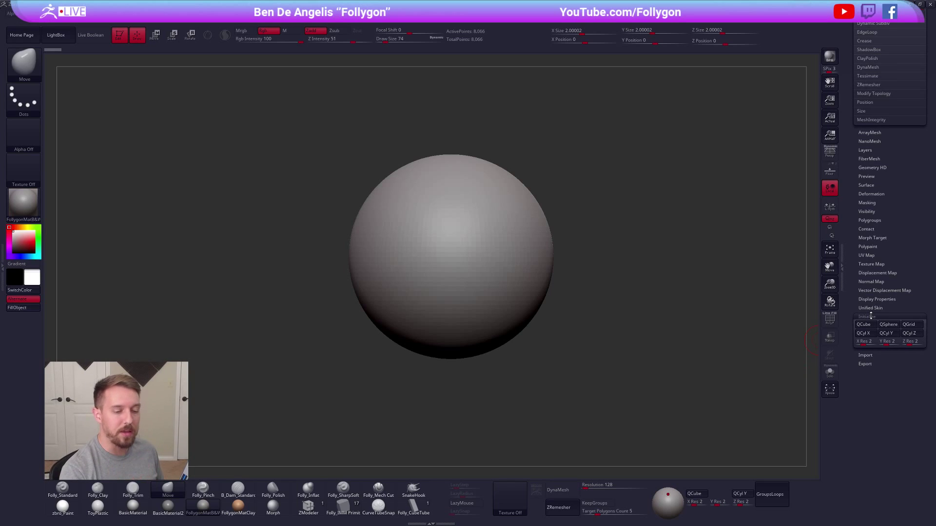
left_click(867, 343)
mouse_move(869, 343)
left_mouse_down()
mouse_move(858, 343)
mouse_move(880, 343)
left_mouse_up()
left_click(910, 342)
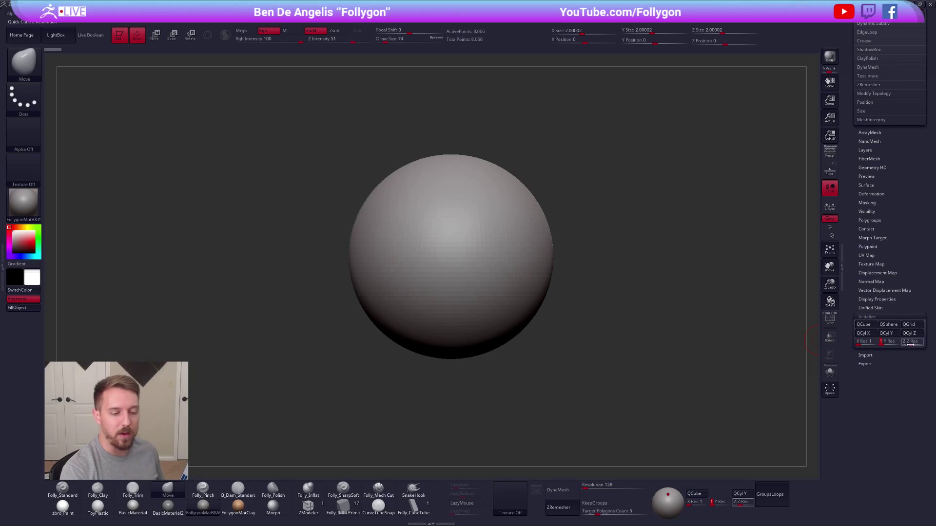
type("1")
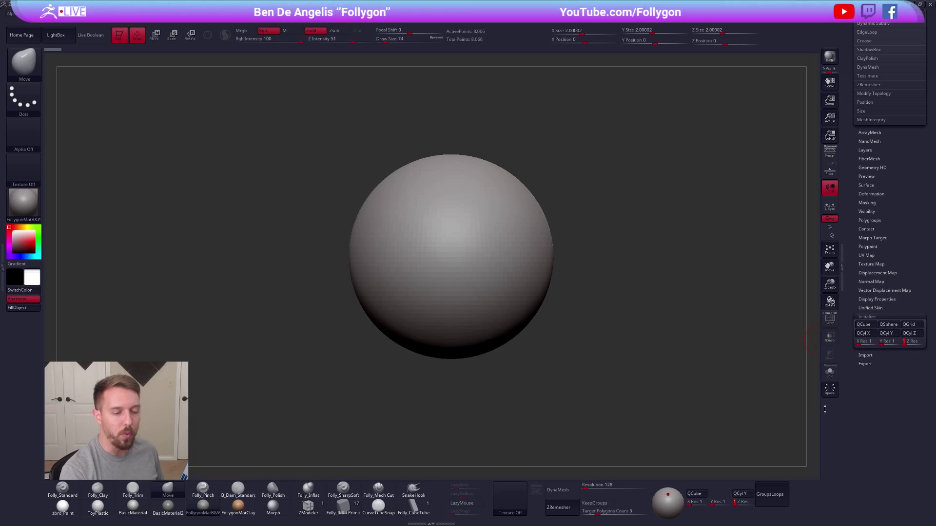
left_click(871, 326)
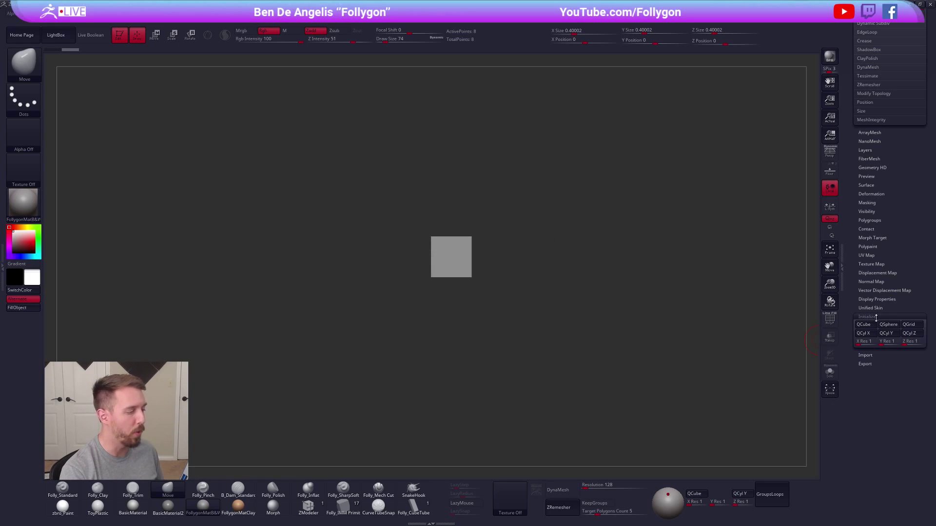
left_click(877, 318)
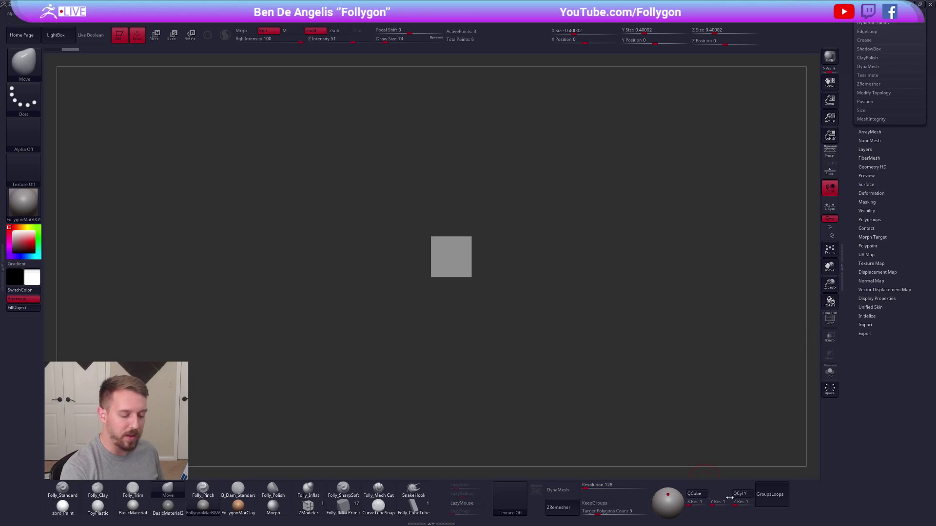
left_click(878, 316)
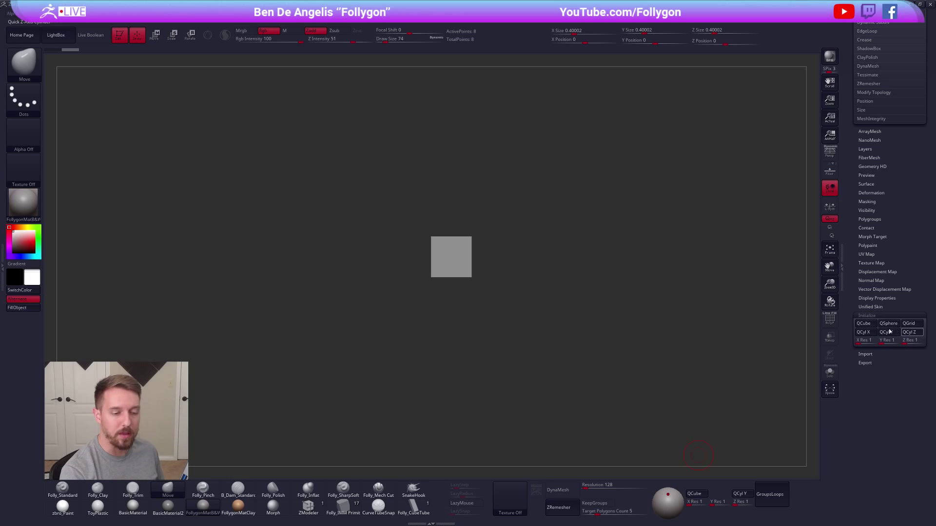
left_click_drag(878, 315, 869, 406)
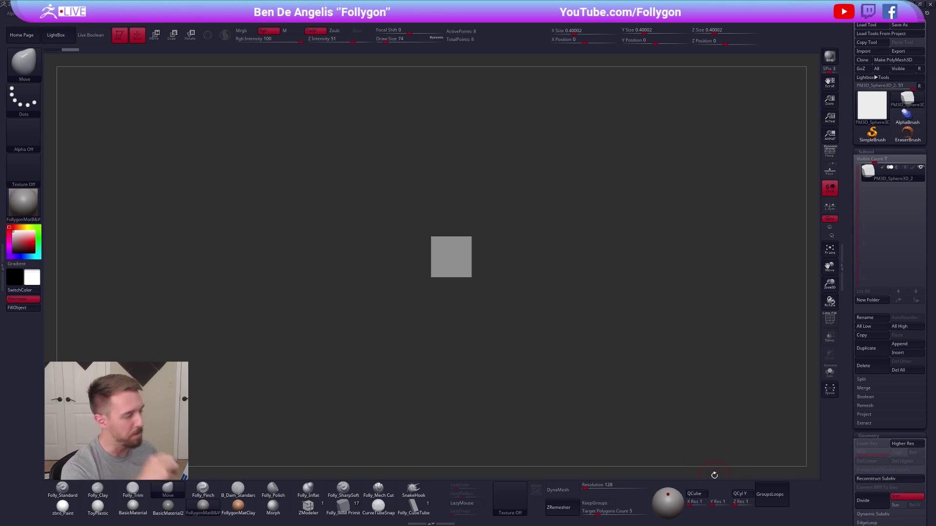
Apply the zbro_Paint material to the cube and turn on its polyframe display.
mouse_move(155, 508)
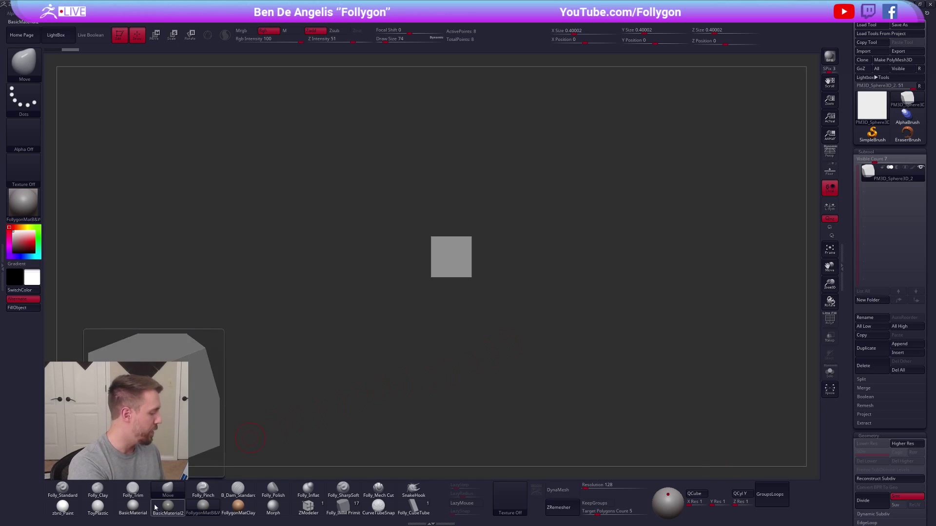
left_click(63, 507)
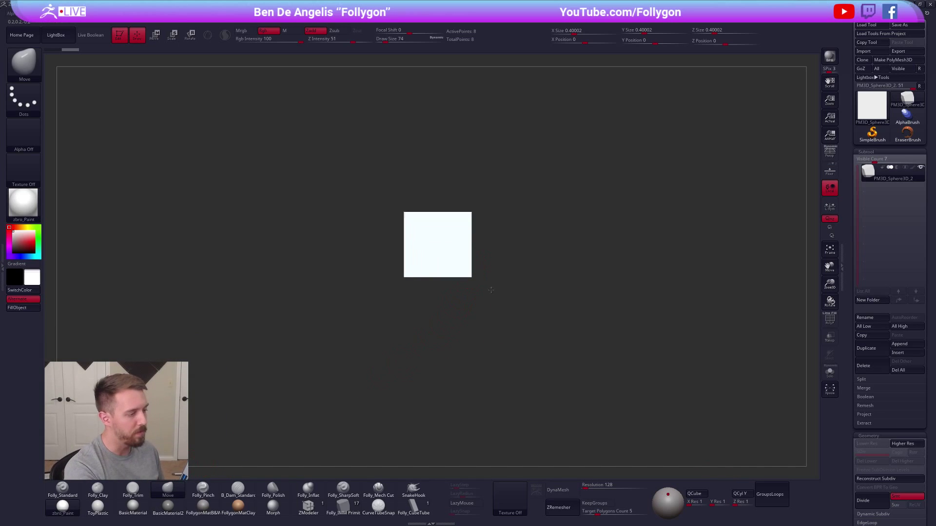
left_click_drag(498, 263, 521, 285)
key("shift+f")
Select the ZModeler brush for working on the cube.
left_click(308, 507)
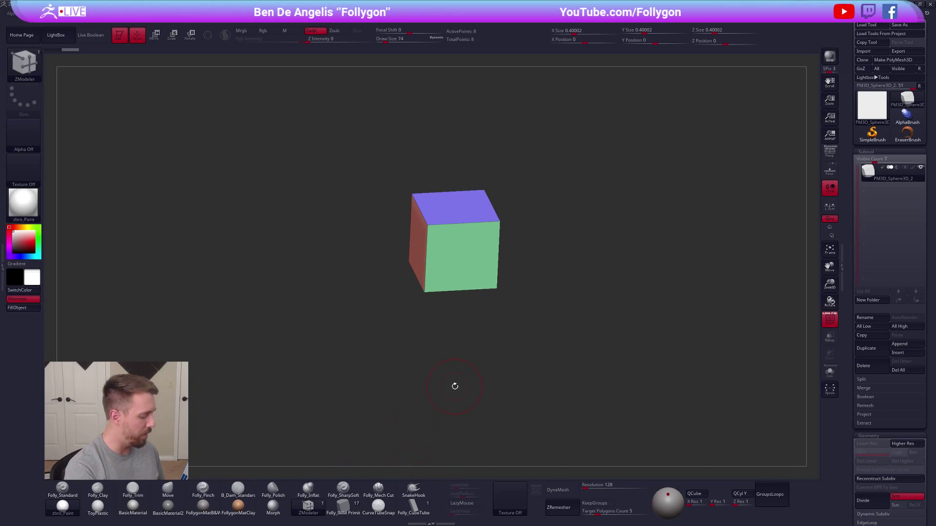
key("b")
key("comma")
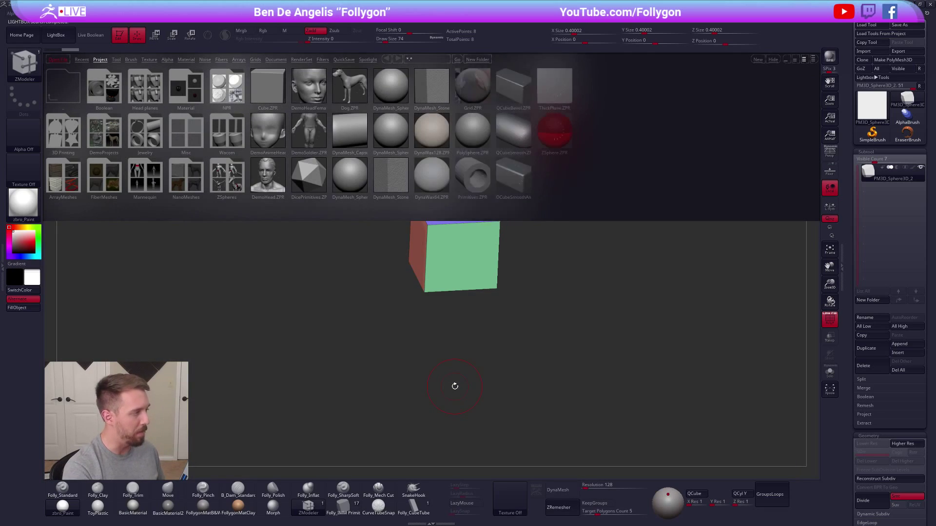
key("comma")
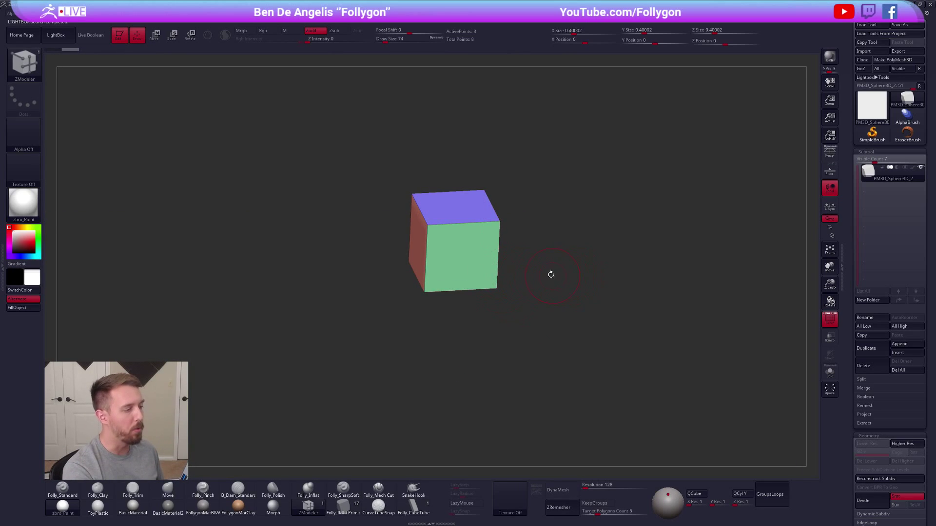
Try extruding the cube's top face and the sides of the added block with QMesh, and undo the extrusions.
left_click_drag(455, 204, 483, 141)
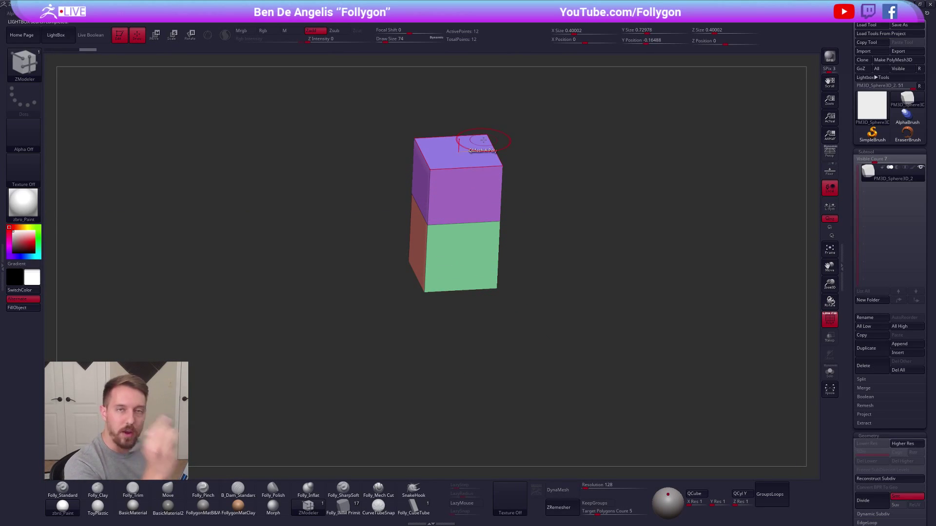
left_click_drag(511, 285, 573, 177)
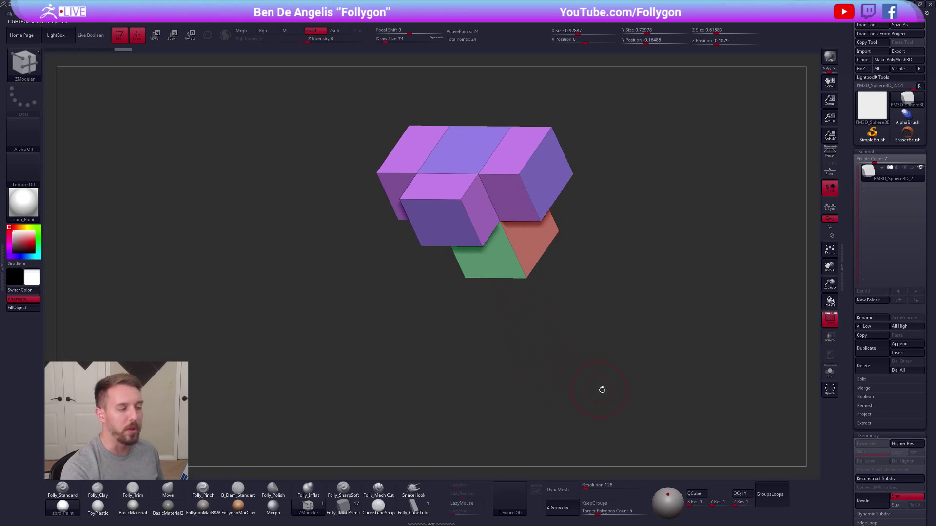
key("ctrl+z")
key("ctrl+z")
key("ctrl+z")
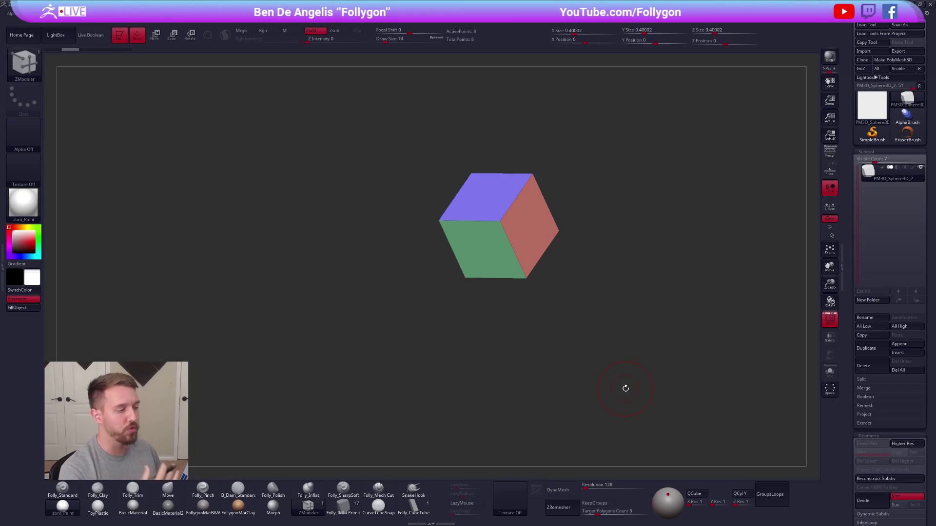
Try stacking two QMesh extrusions upward from the cube's top face, and undo both.
left_click_drag(624, 384, 581, 394)
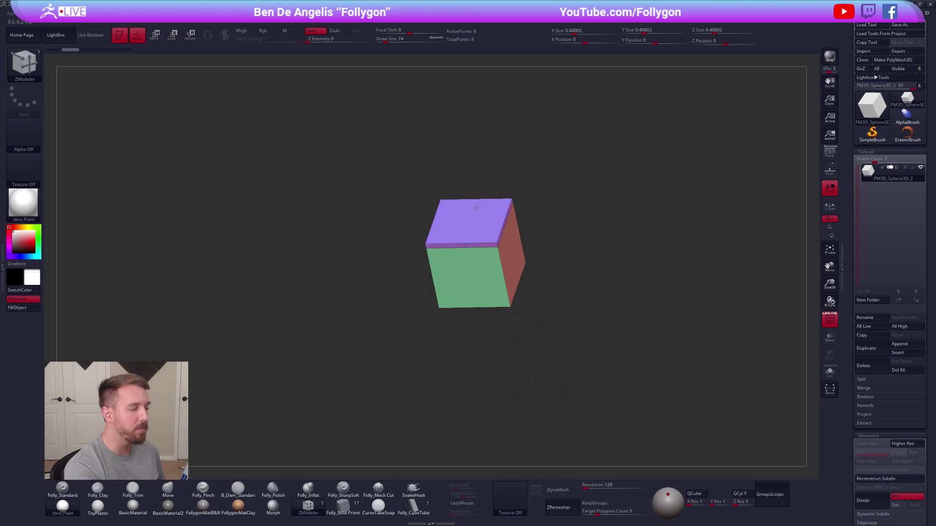
left_click_drag(470, 225, 469, 182)
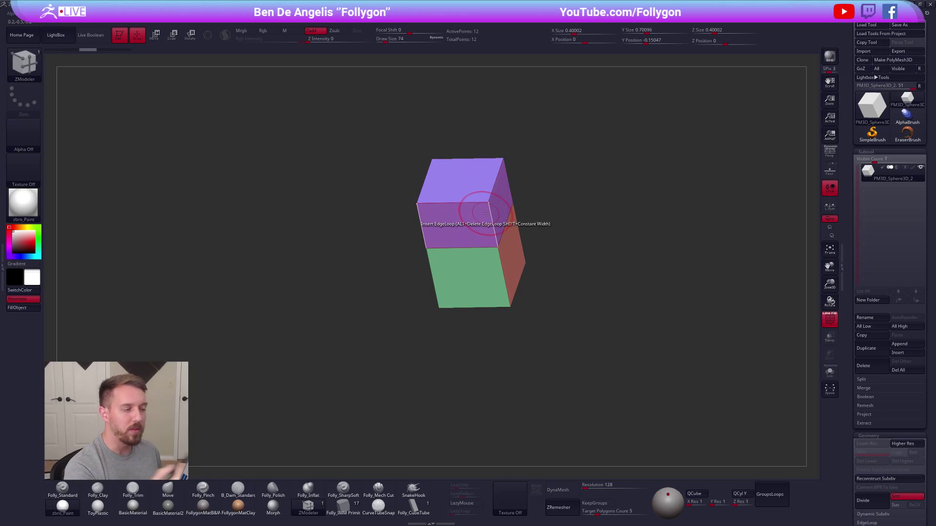
left_click_drag(476, 182, 460, 141)
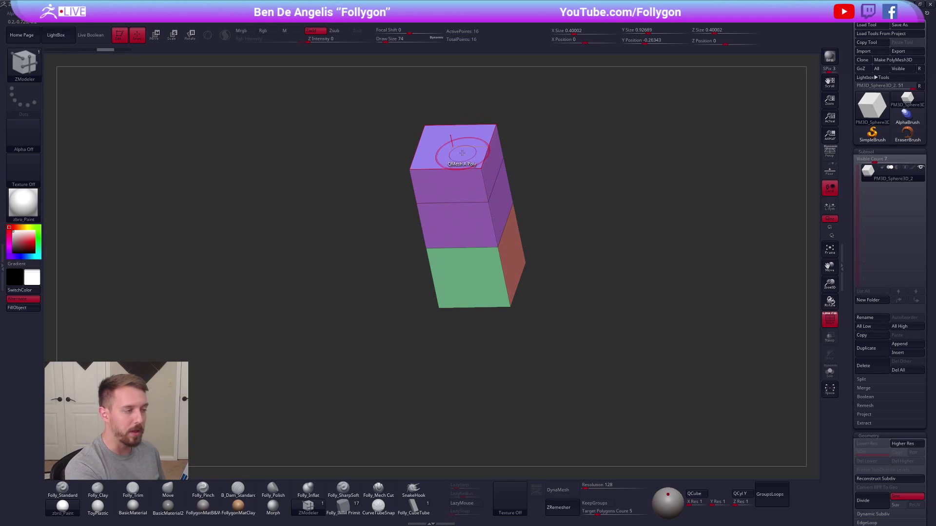
key("ctrl+z")
key("ctrl+z")
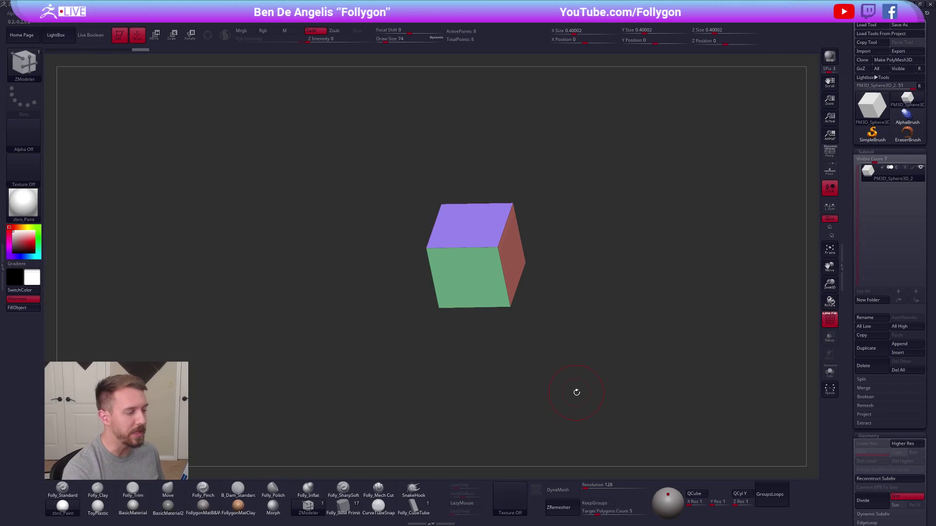
Try pushing the cube's side face inward with QMesh to hollow it, and undo the change.
left_click_drag(518, 286, 493, 259)
key("ctrl+shift+z")
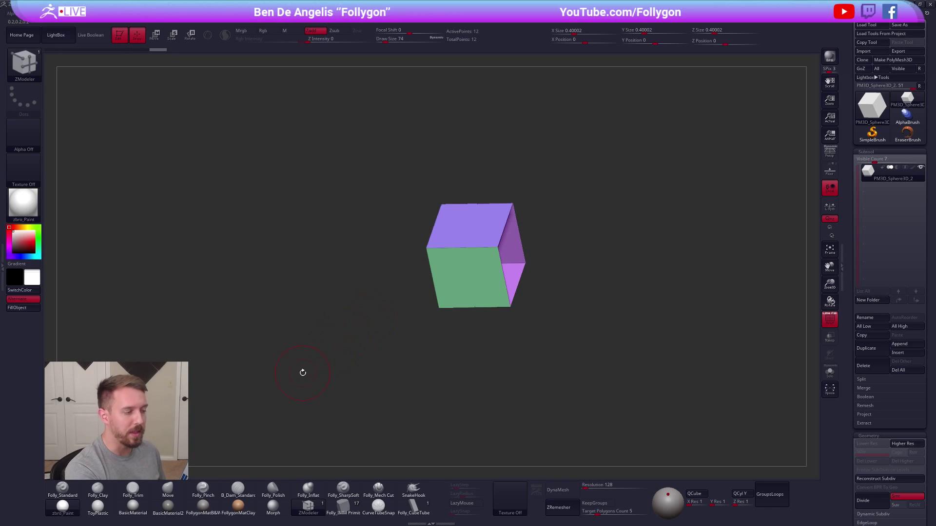
left_click_drag(512, 305, 510, 371)
key("ctrl+z")
key("ctrl+z")
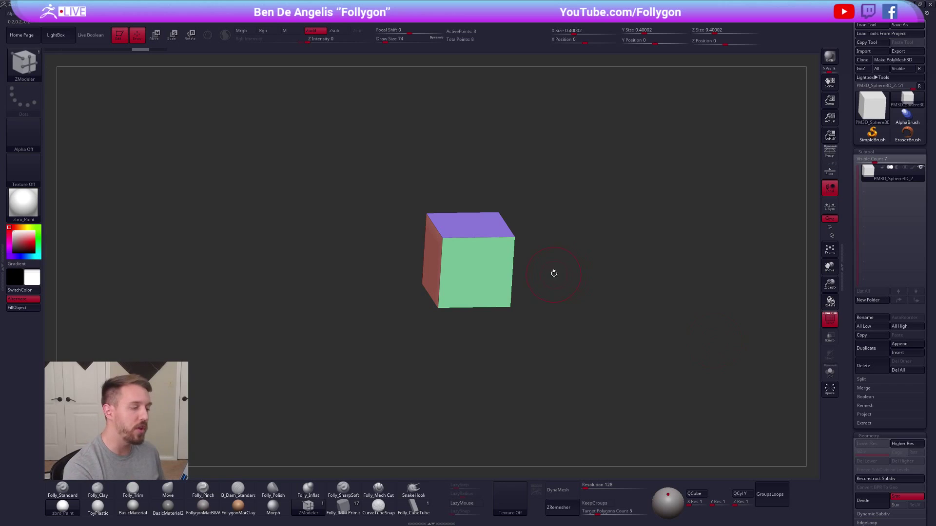
Examine the ZModeler point actions on a cube corner and the polygon actions and targets on its top face.
left_click_drag(550, 255, 531, 264)
scroll(519, 267, "up", 2)
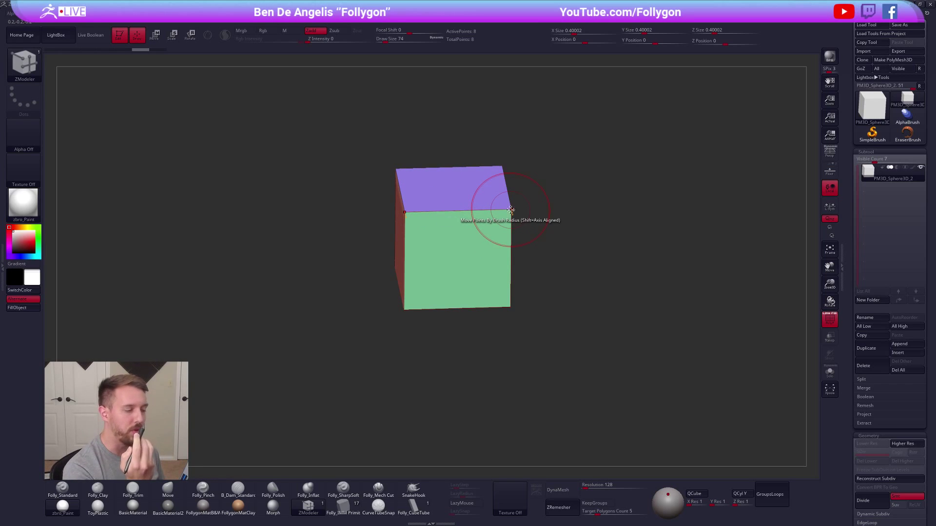
key("space")
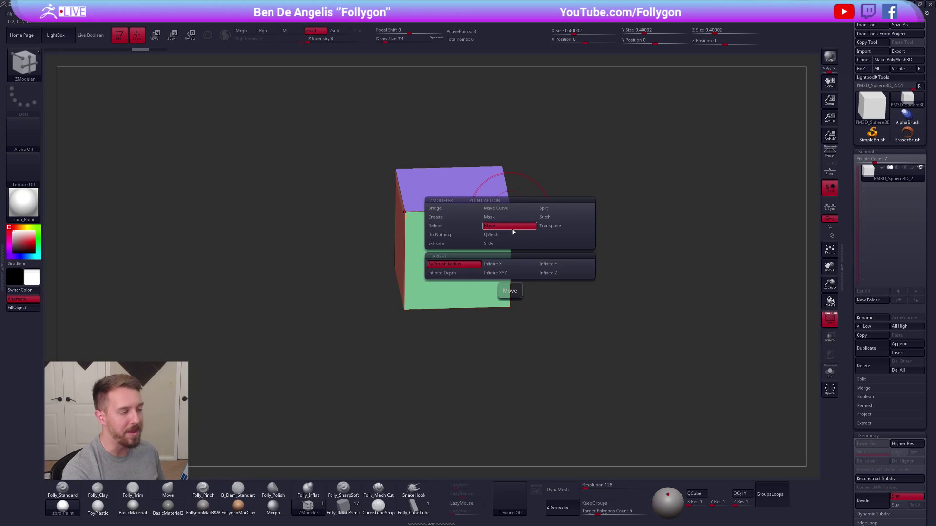
key("space")
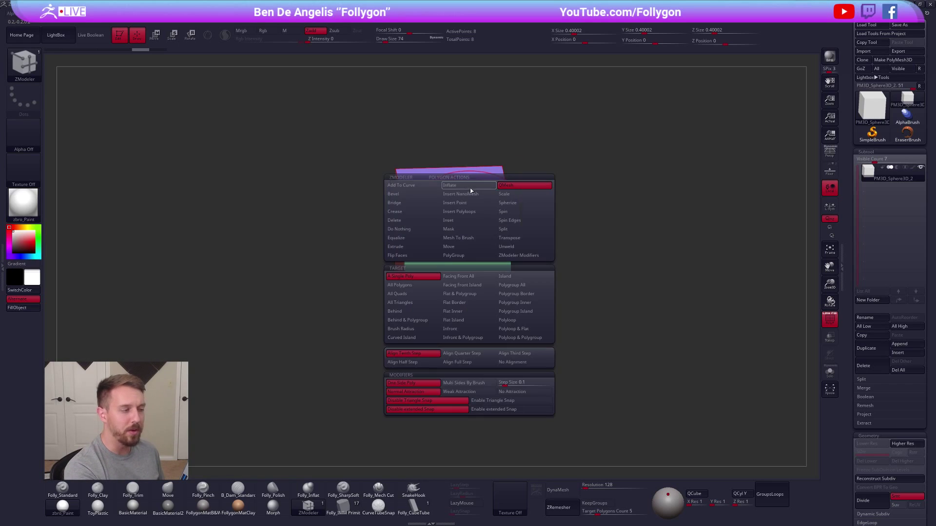
key("space")
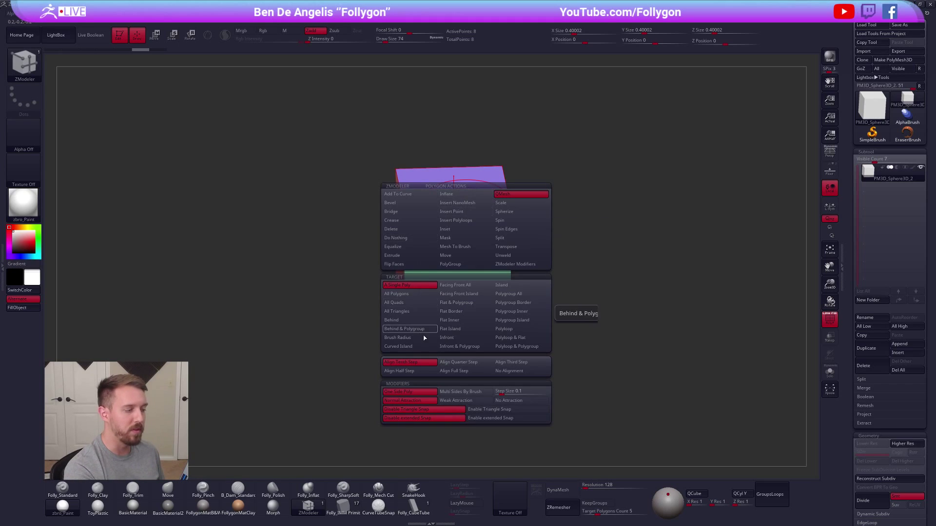
key("space")
key("space")
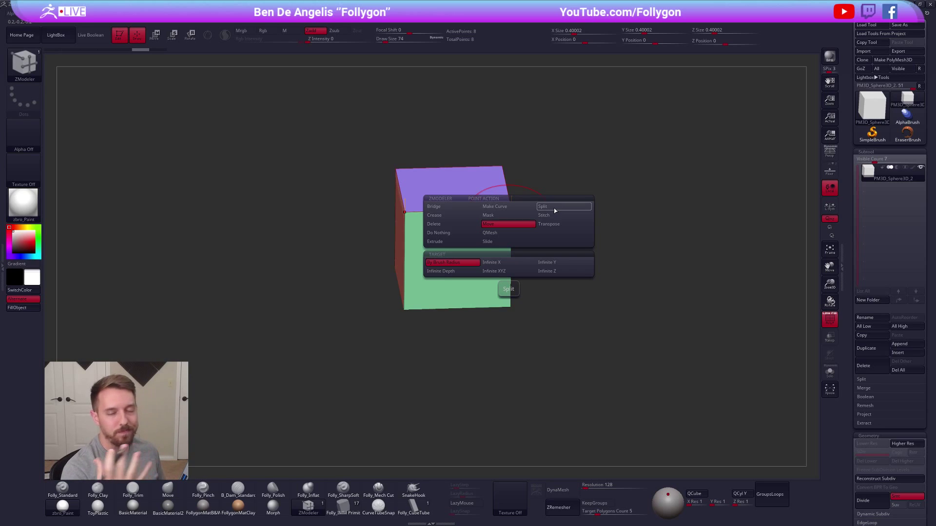
left_click_drag(566, 407, 577, 370)
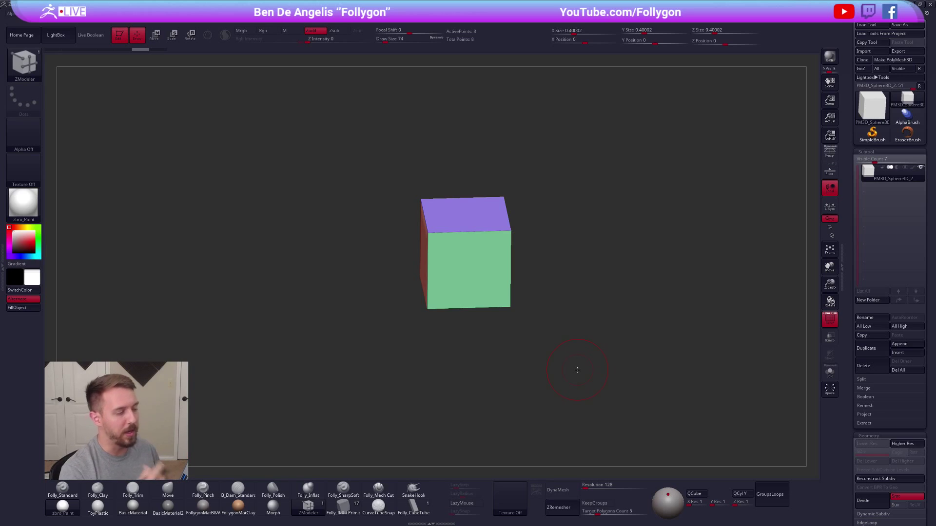
Switch to the Move brush and set the draw size to 104.
key("b")
key("m")
key("v")
key("s")
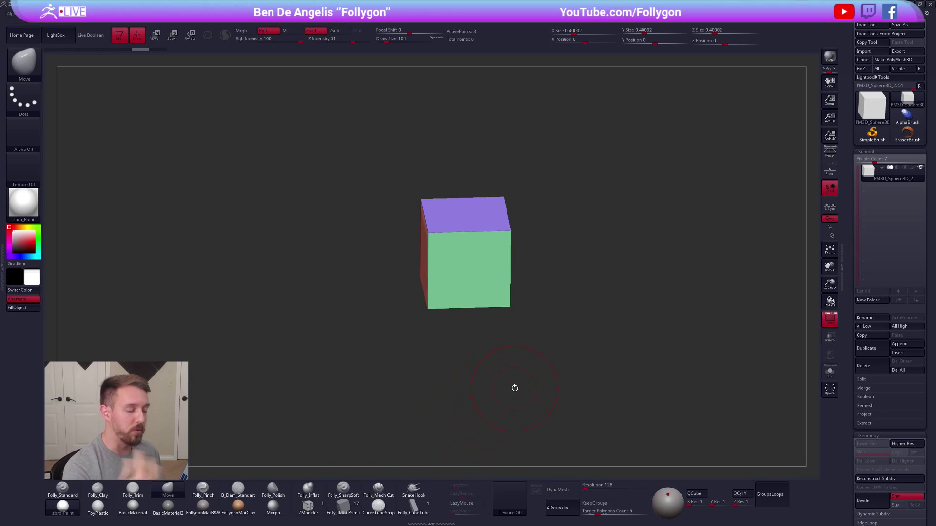
Try pulling the cube's right side outward with the Move brush in front view, and undo it.
left_click_drag(568, 347, 551, 350, "shift")
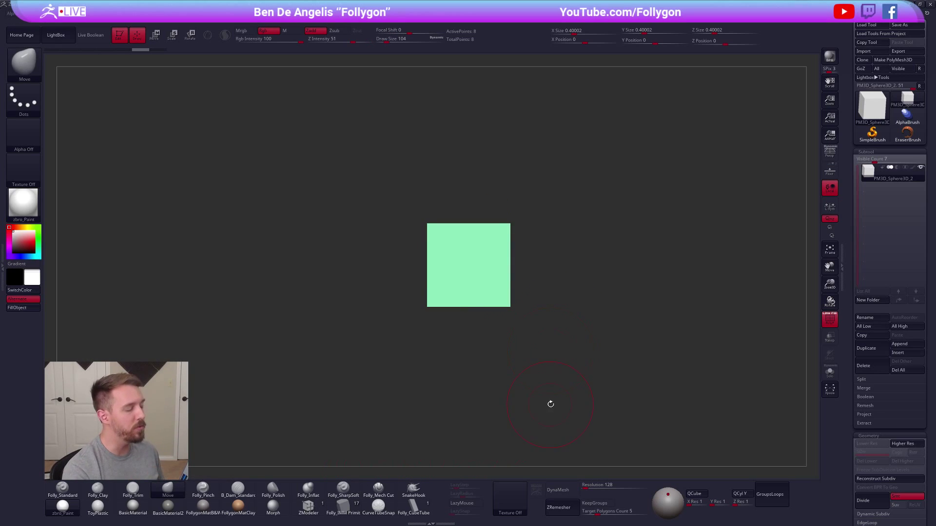
left_click_drag(570, 406, 613, 400, "alt")
left_click_drag(613, 400, 551, 327, "alt")
mouse_move(507, 250)
left_mouse_down()
mouse_move(511, 258)
mouse_move(577, 242)
mouse_move(580, 231)
left_mouse_up()
key("ctrl+z")
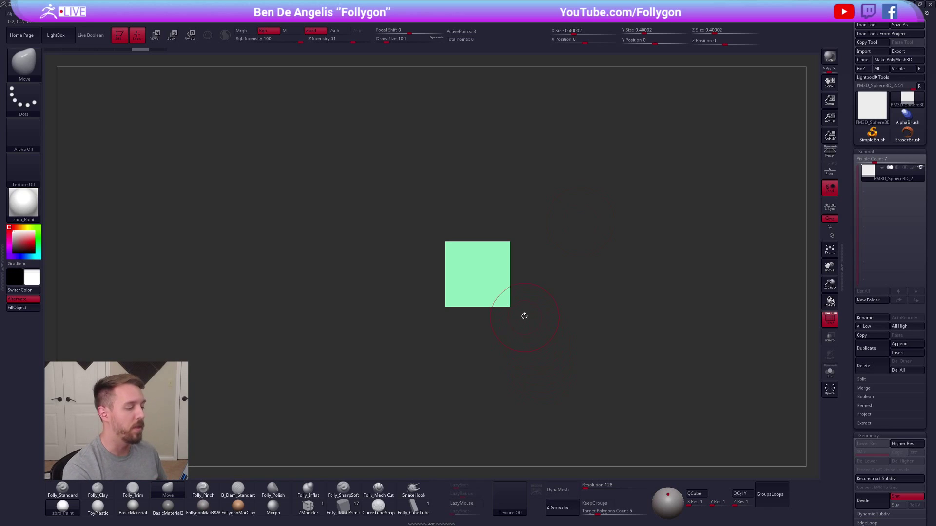
Activate Move mode with the Gizmo 3D, try a transform with its upper handle on the cube, and undo it.
key("w")
left_click(207, 35)
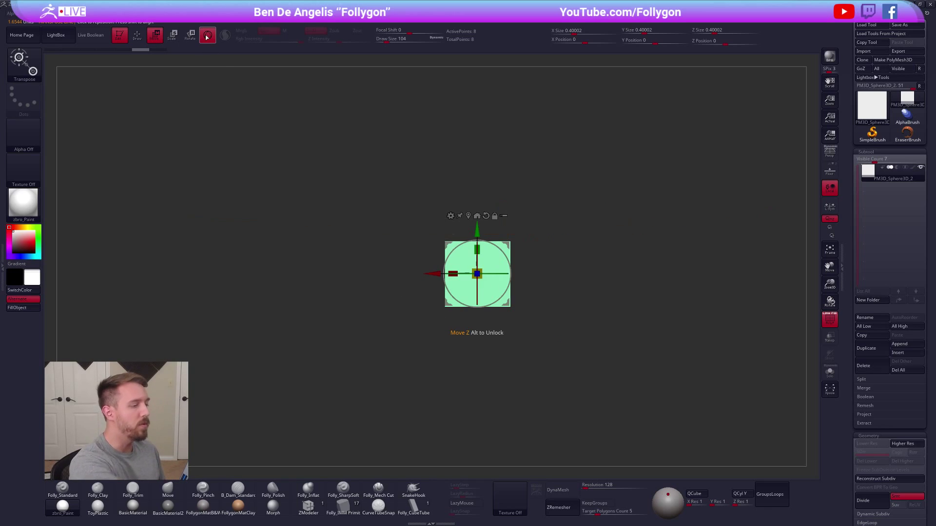
left_click_drag(479, 249, 522, 251)
key("ctrl+z")
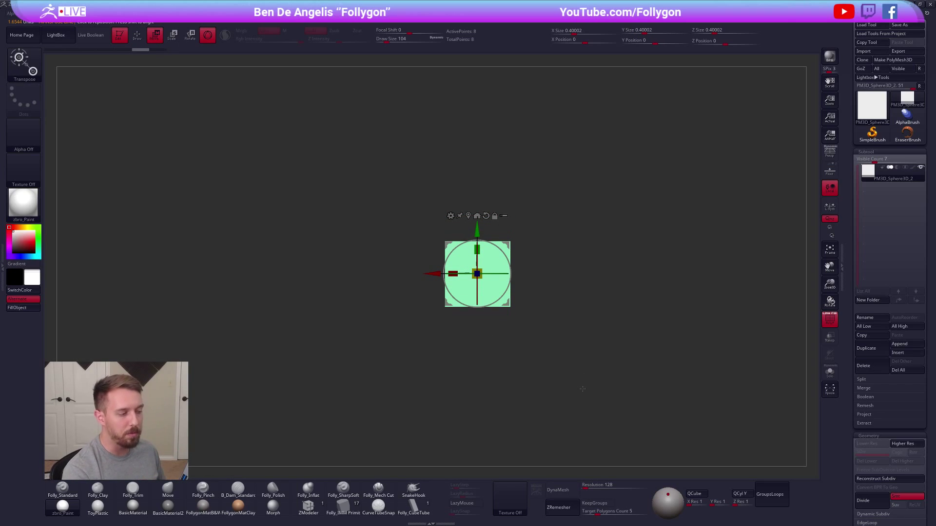
Turn off the Gizmo 3D and draw a vertical transpose line up the cube's right edge from its lower corner.
left_click_drag(581, 389, 592, 398)
left_click(211, 40)
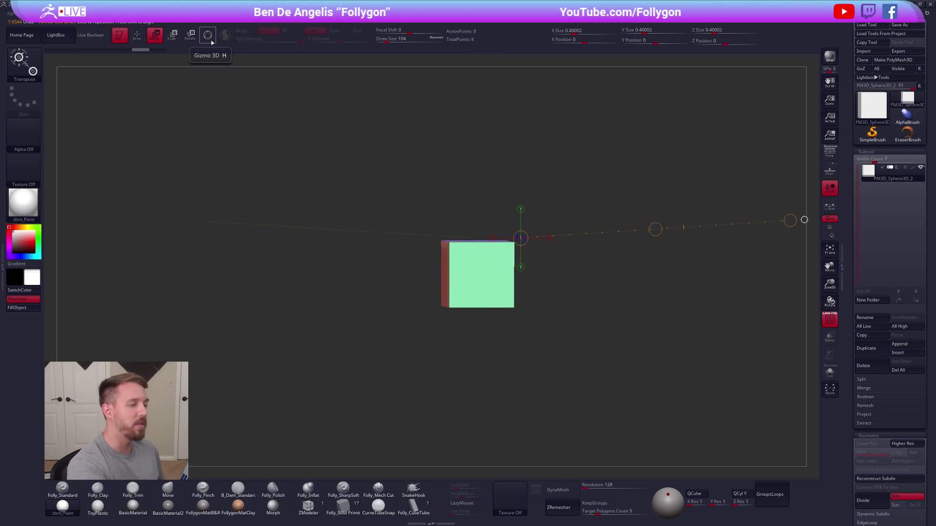
left_click_drag(580, 351, 585, 353, "shift")
left_click_drag(511, 307, 513, 245, "shift")
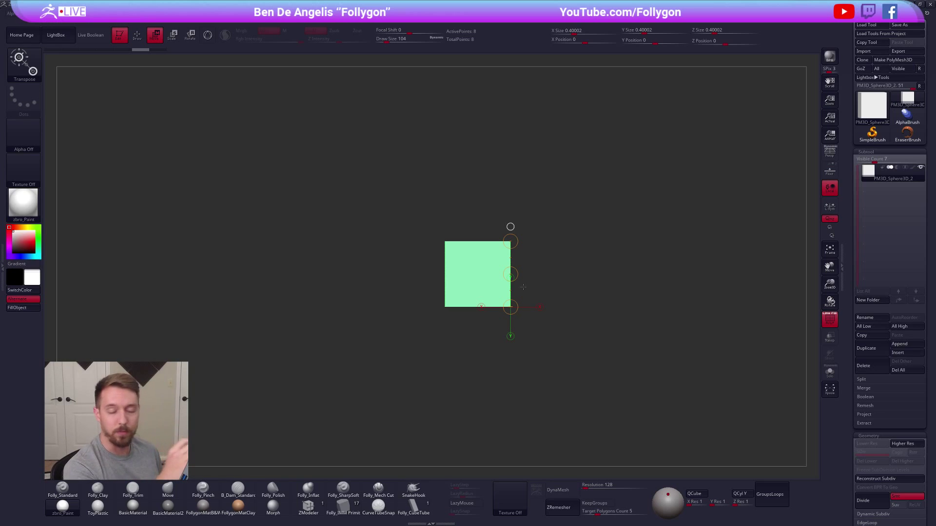
Switch to the browser, compare the first two images of the Low Poly Foliage Pack, and return to ZBrush.
left_click_drag(541, 242, 536, 288, "alt")
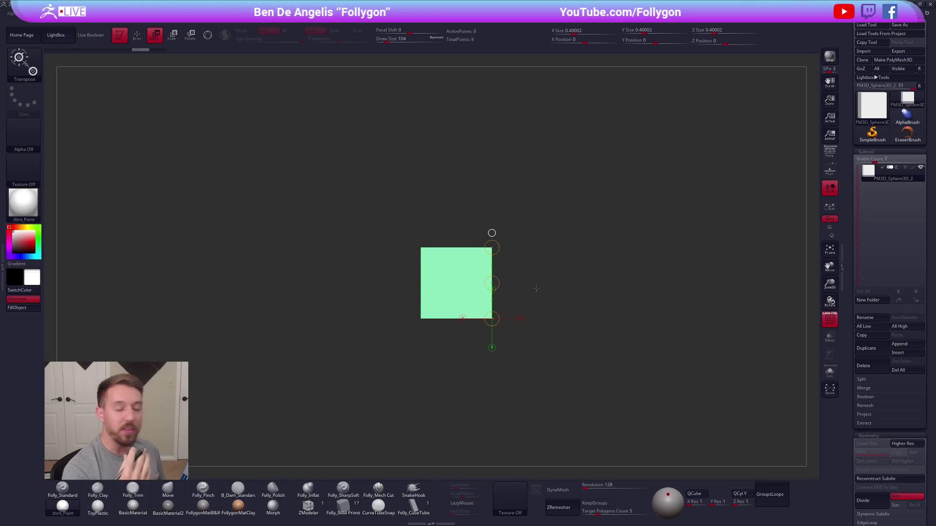
left_click_drag(659, 368, 645, 389)
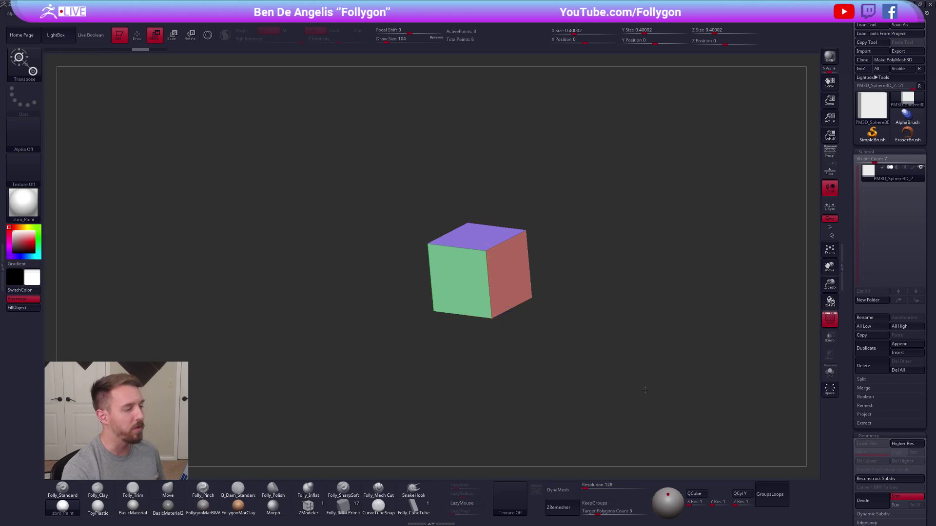
key("alt+Tab")
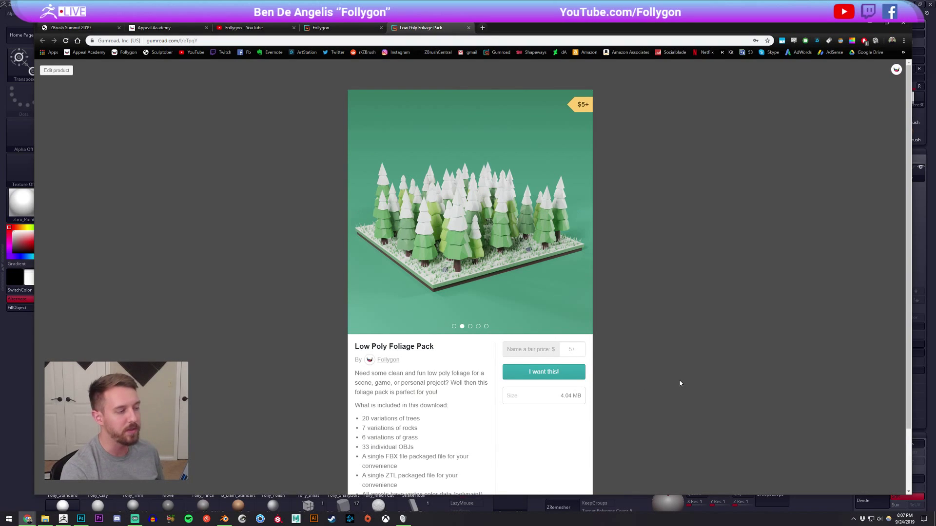
left_click(360, 214)
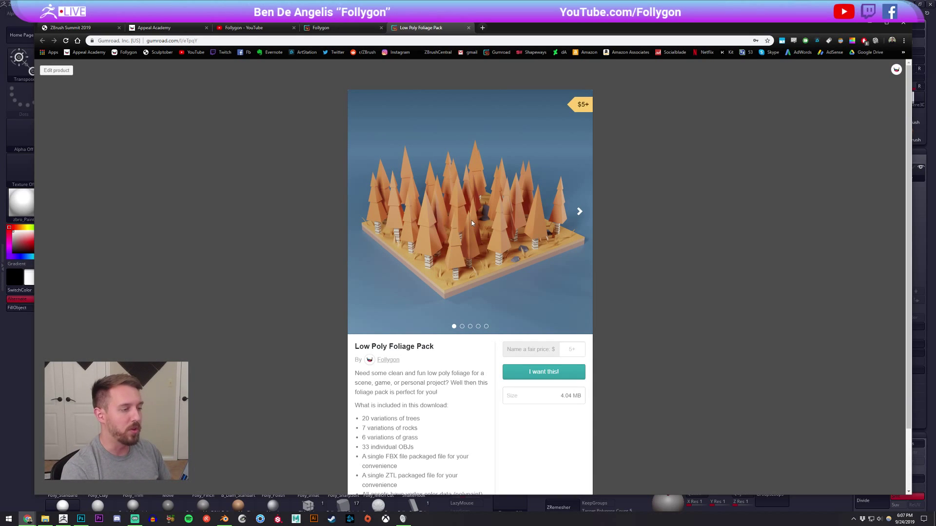
left_click(579, 211)
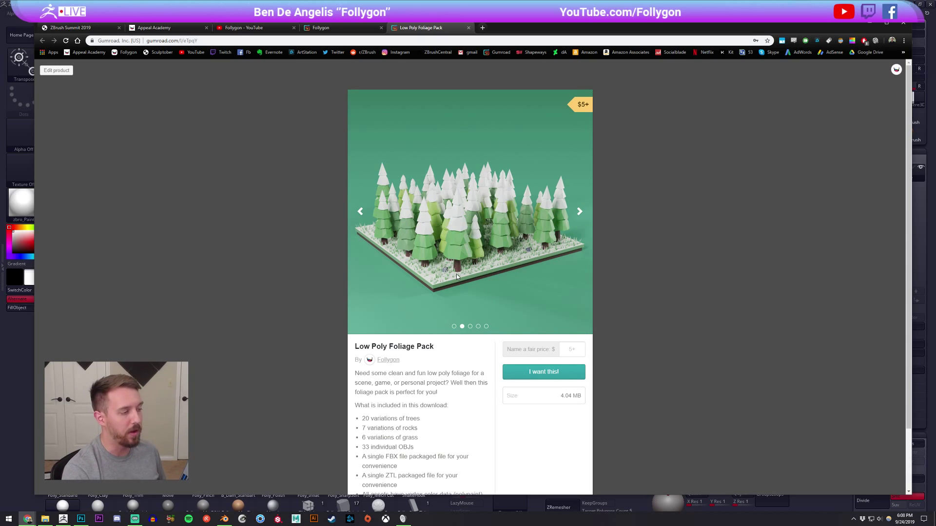
key("alt+Tab")
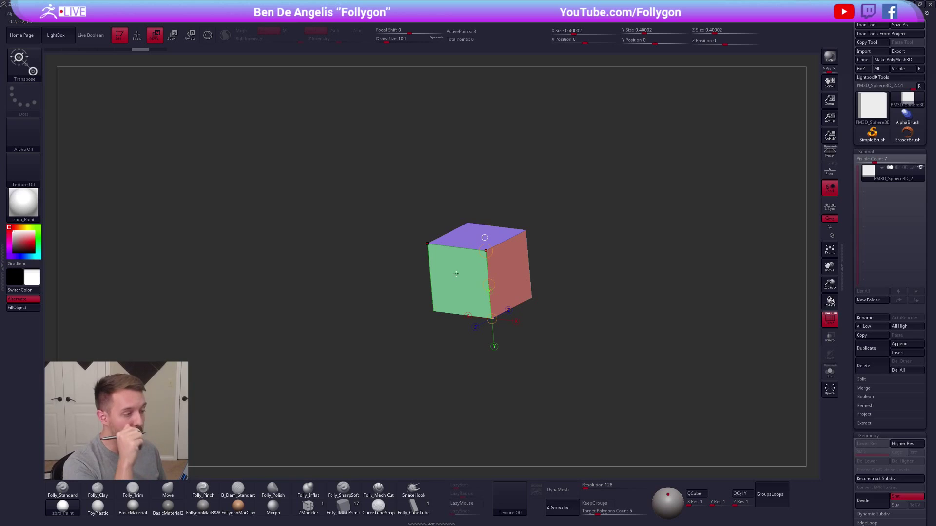
Leave the transpose tool and return to Draw mode with the Move brush.
mouse_move(557, 370)
left_mouse_down("shift")
mouse_move(577, 354)
mouse_move(562, 338)
left_mouse_up("shift")
key("q")
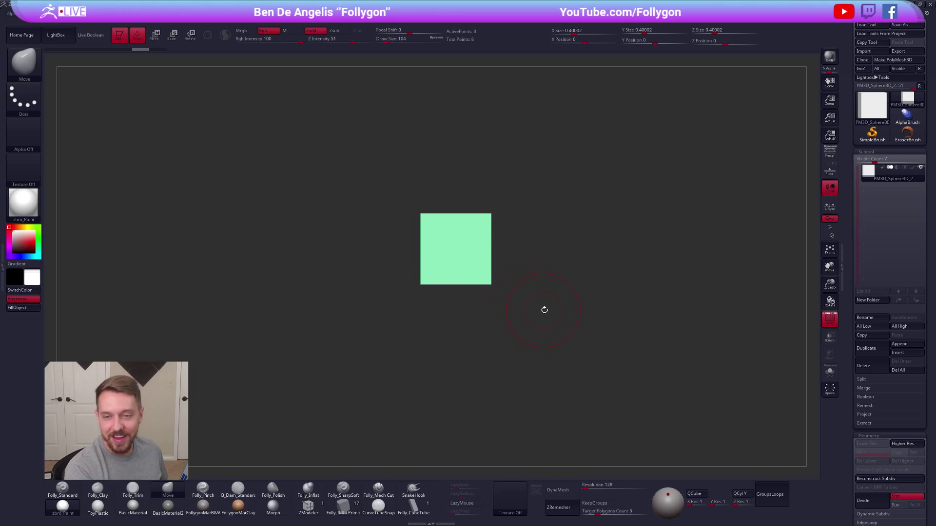
left_click_drag(538, 267, 564, 291, "alt")
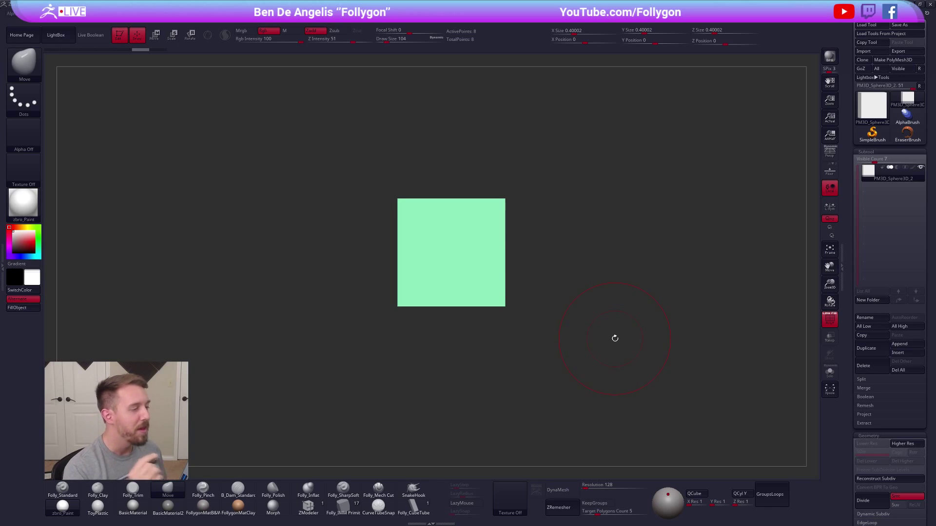
left_click_drag(583, 359, 575, 388)
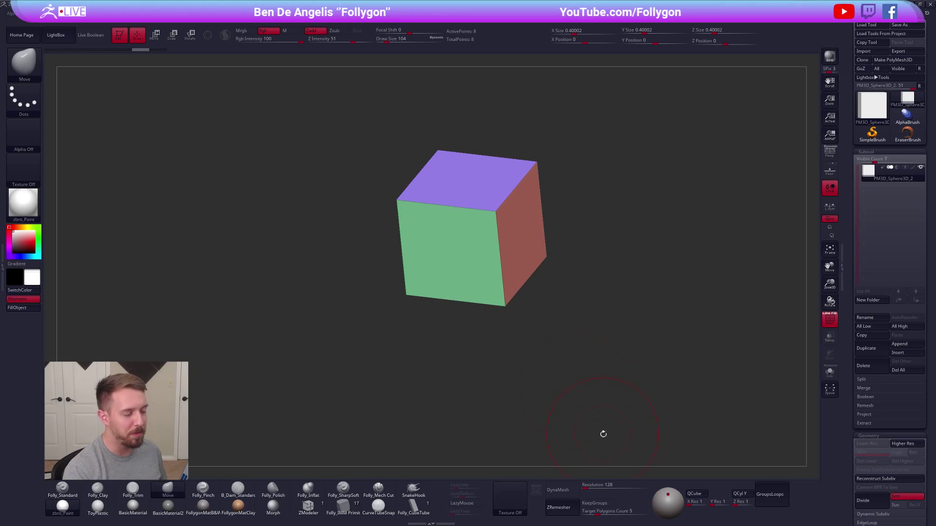
Switch to the browser, view the orange-tree image of the Low Poly Foliage Pack, and return to ZBrush.
key("alt+Tab")
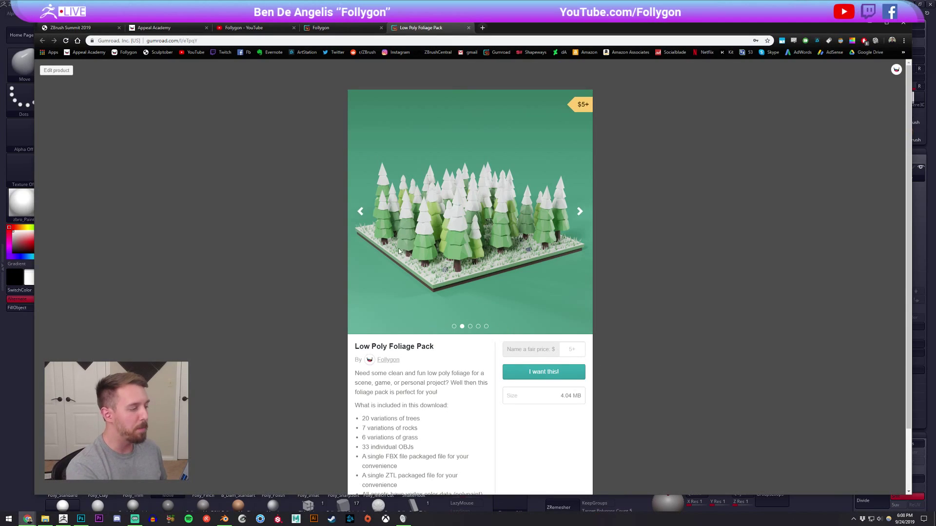
left_click(360, 213)
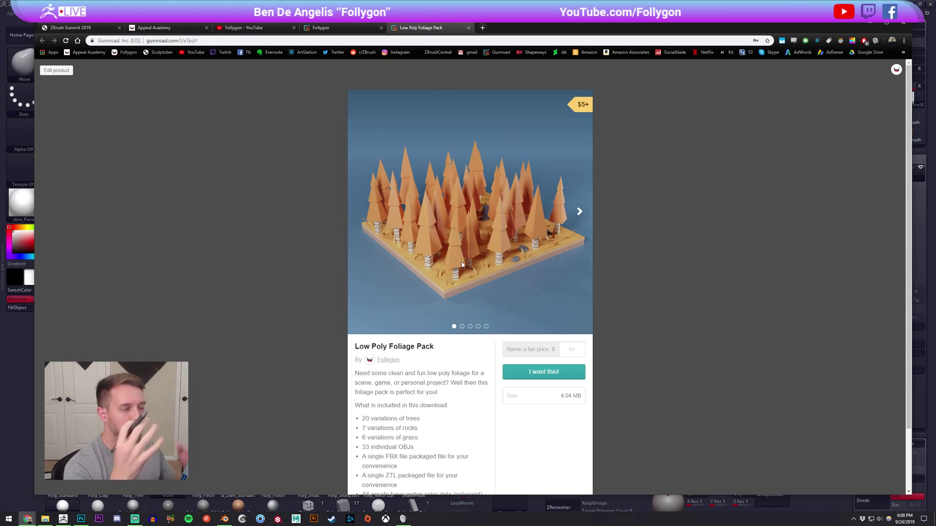
key("alt+Tab")
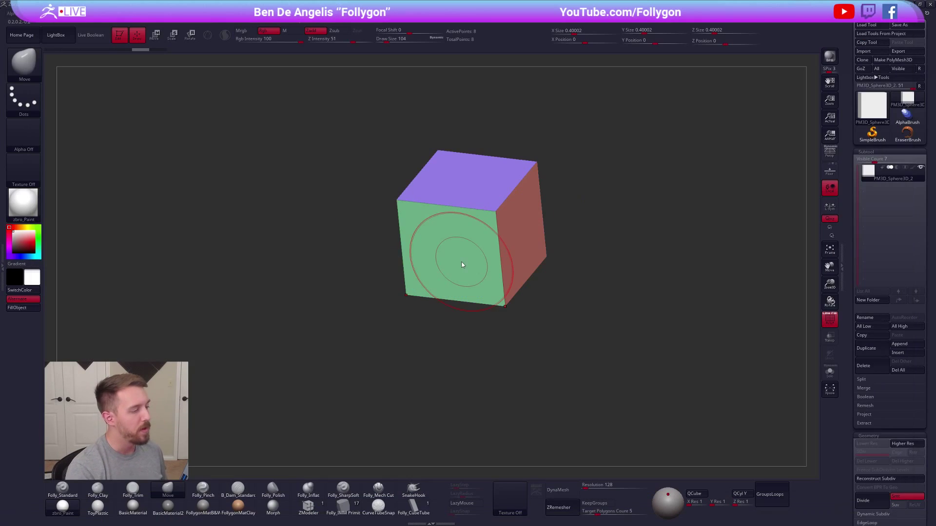
Set the draw size to 21 and draw a transpose line about 0.46 units long from the cube's front face past its right edge.
mouse_move(550, 303)
left_mouse_down("shift")
mouse_move(558, 268)
mouse_move(550, 277)
mouse_move(598, 266)
left_mouse_up("shift")
key("s")
left_click_drag(579, 325, 541, 326, "alt")
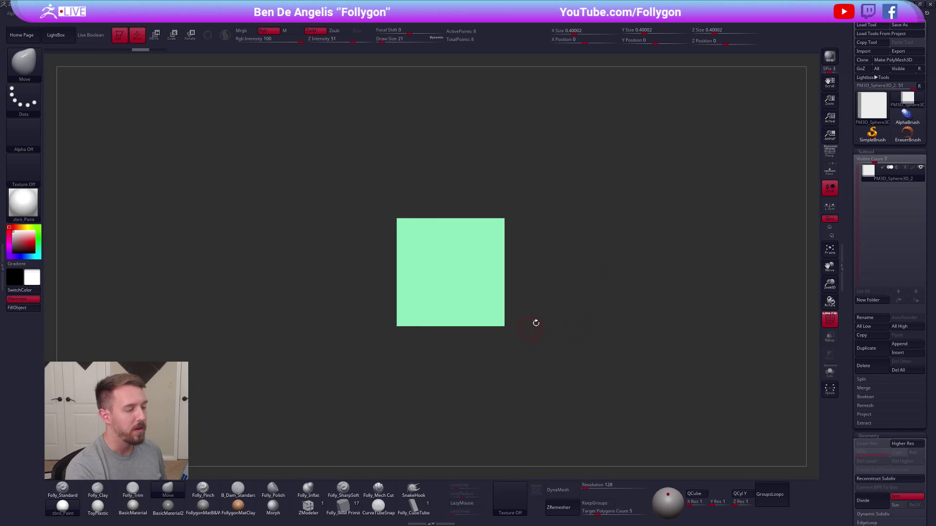
key("w")
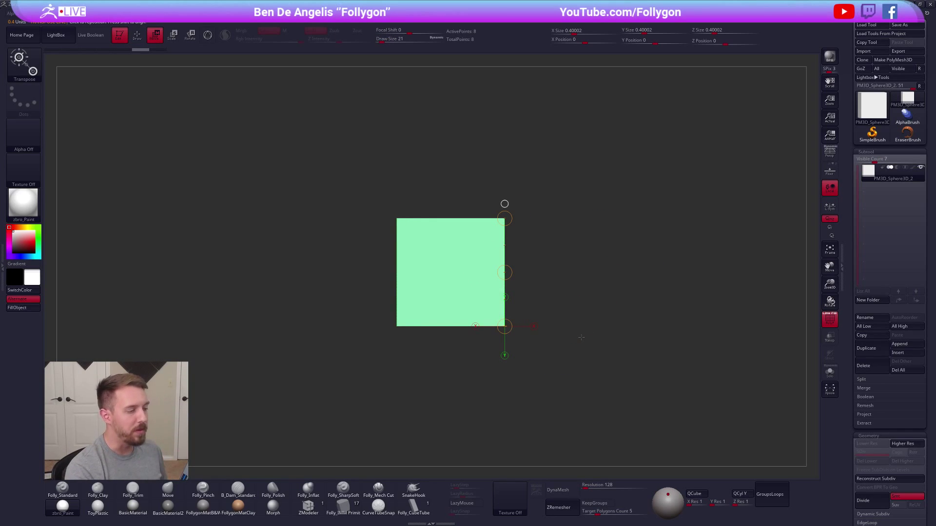
left_click_drag(480, 276, 603, 260)
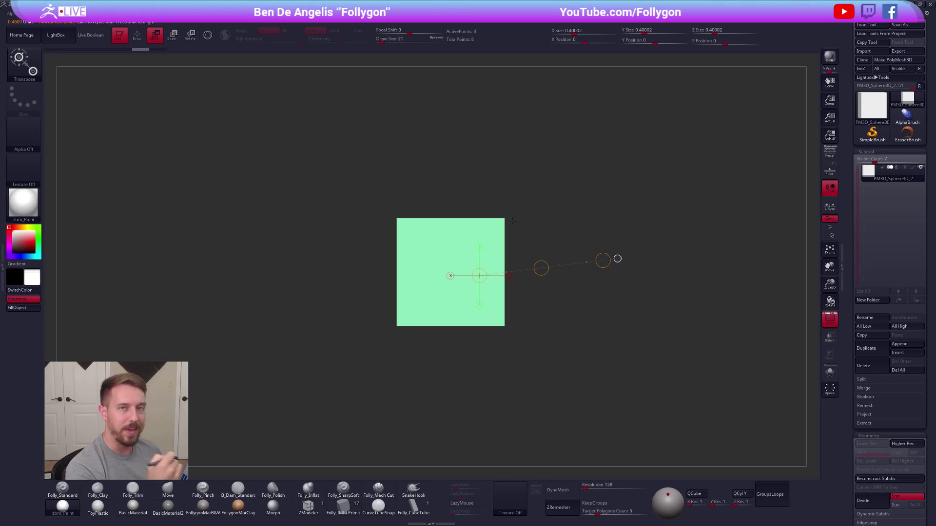
left_click_drag(531, 214, 543, 220, "alt")
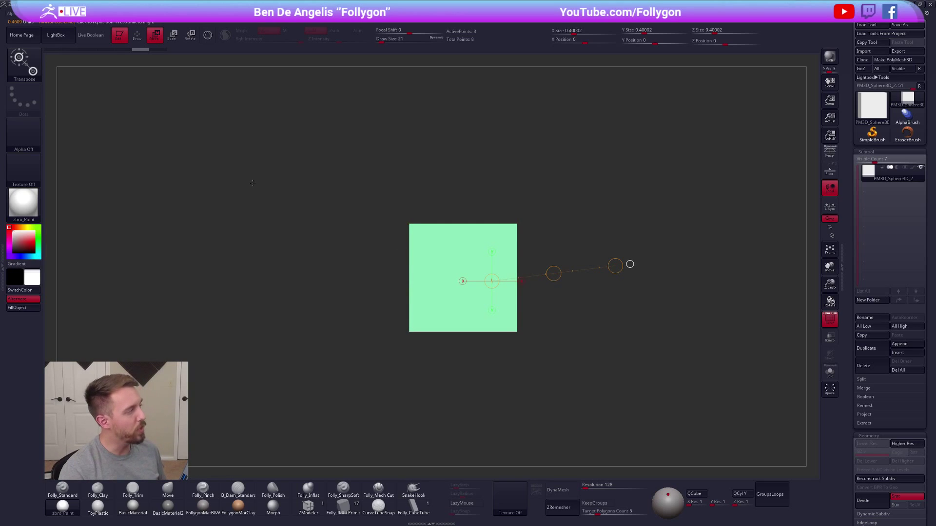
Return to Draw mode and choose MaskPen as the masking brush.
key("q")
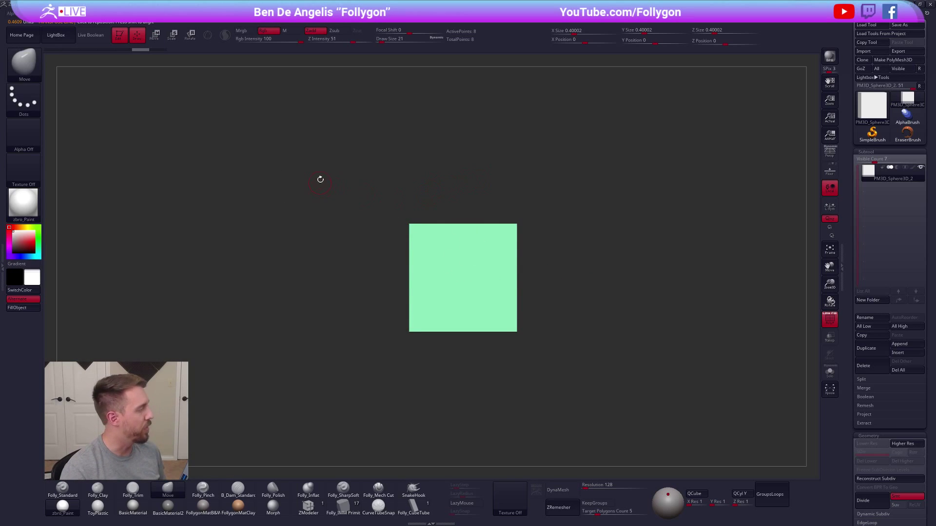
key("ctrl")
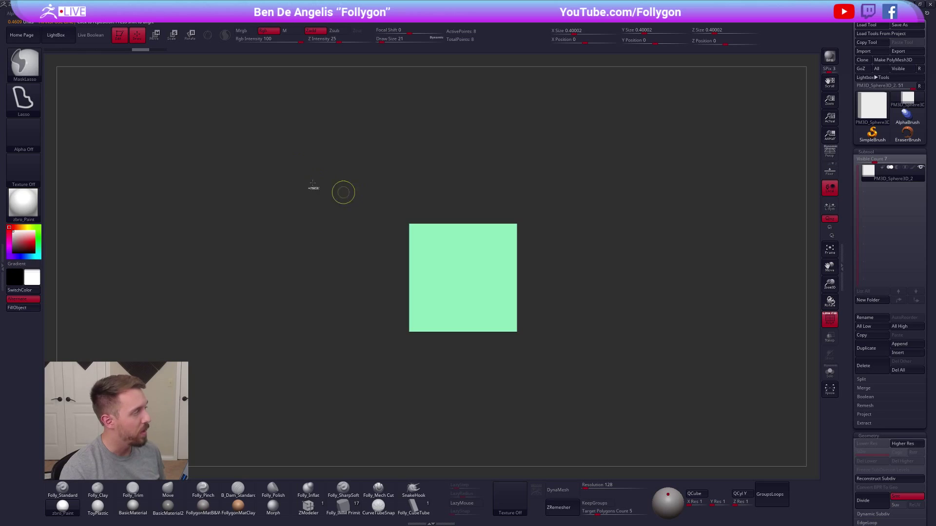
left_click(25, 63)
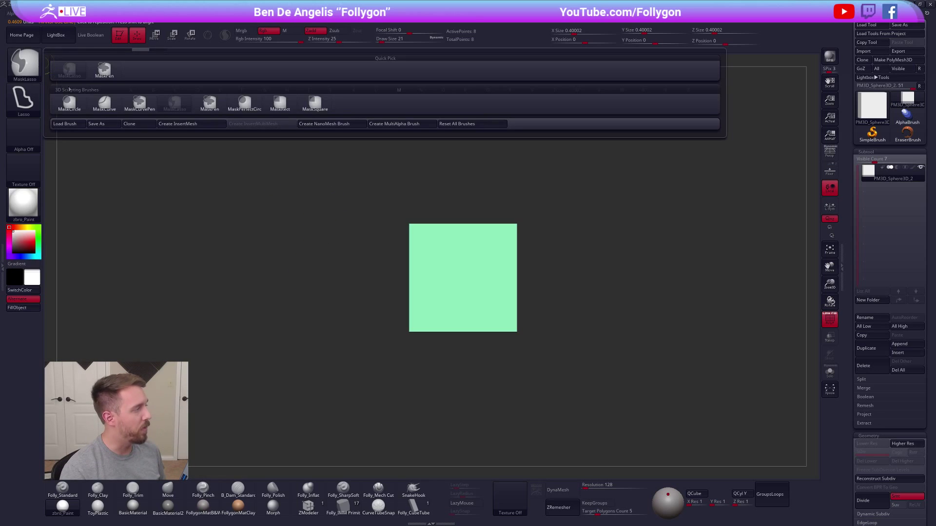
left_click(104, 73)
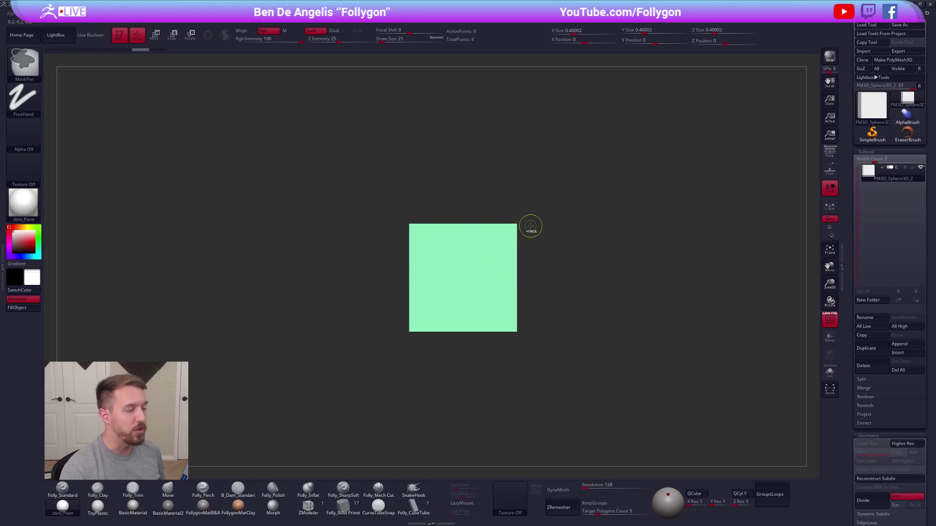
Subdivide the cube five times with PolyFrame turned off, and paint a wavy mask across its front with MaskPen.
key("ctrl+d")
key("ctrl+d")
key("ctrl+d")
key("ctrl+d")
key("ctrl+d")
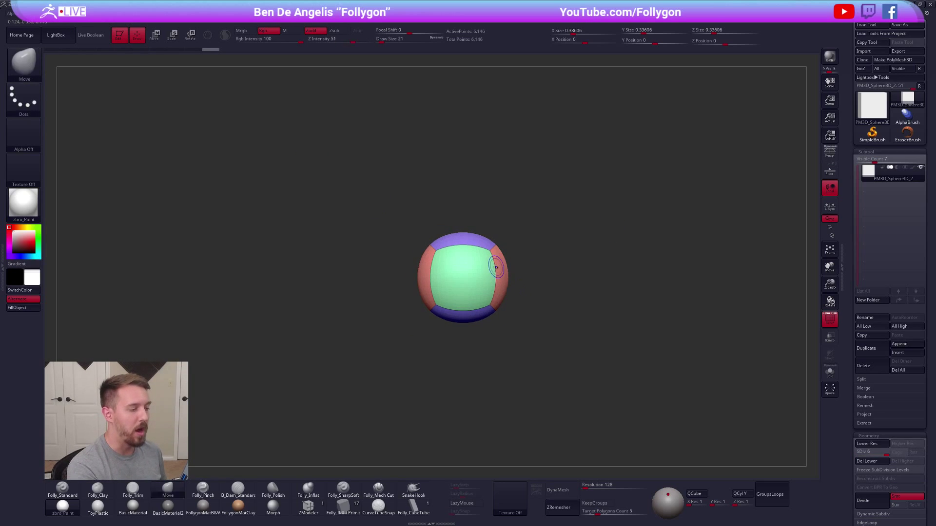
key("shift+f")
left_click_drag(482, 268, 450, 306, "ctrl")
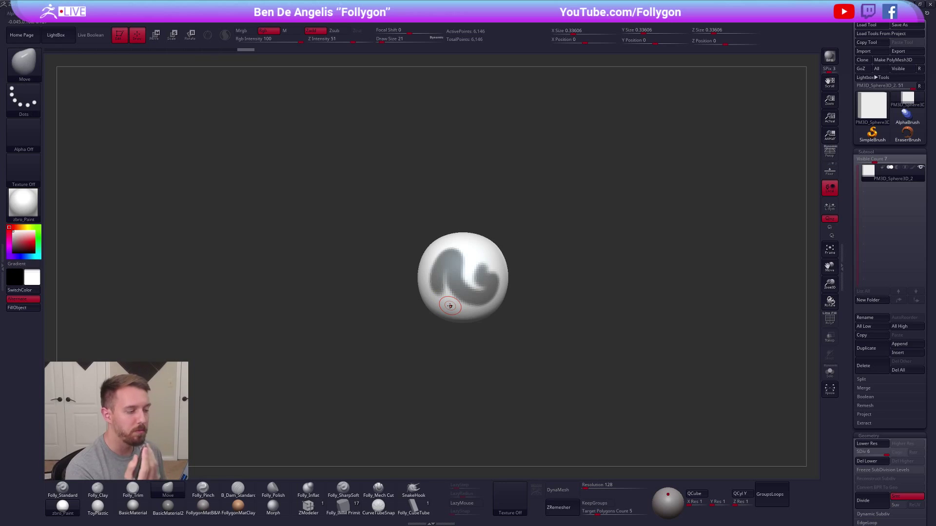
Try inverting the mask and sculpting over the masked form with the Folly_Clay brush, undoing each change.
left_click(589, 394, "ctrl")
key("ctrl+z")
mouse_move(570, 390)
left_mouse_down()
mouse_move(521, 318)
mouse_move(467, 271)
left_mouse_up()
key("c")
mouse_move(429, 234)
left_mouse_down()
mouse_move(462, 276)
mouse_move(497, 273)
left_mouse_up()
key("space")
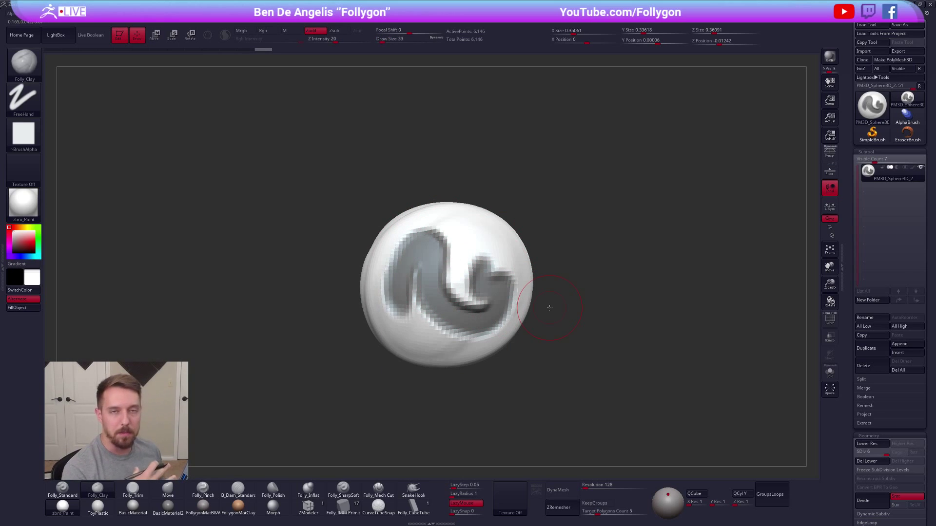
key("ctrl+z")
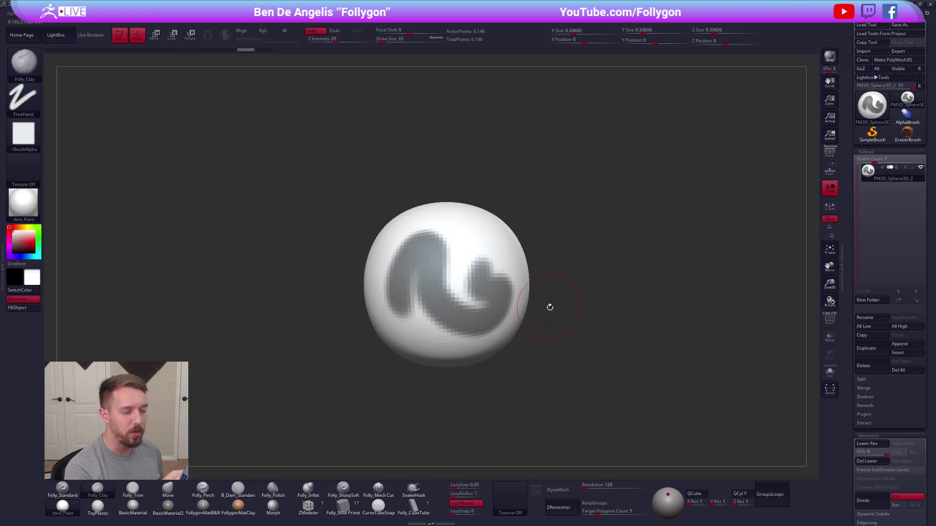
Invert the painted mask, invert it back and clear it from the rounded form.
left_click(651, 270, "ctrl")
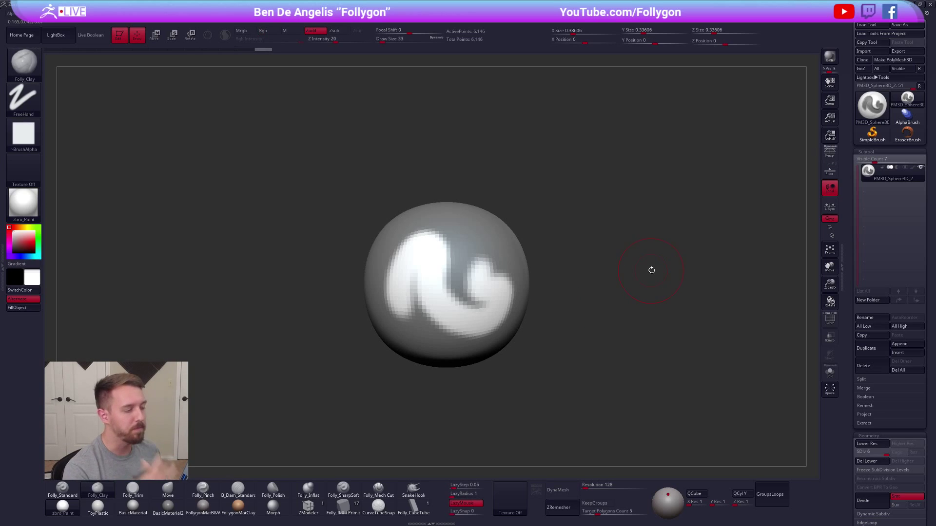
left_click(651, 270, "ctrl")
left_click_drag(651, 270, 652, 271, "ctrl")
Step the model down to its lowest subdivision level and switch to the grey Follygon material next to FollygonMatClay.
key("shift+d")
key("shift+d")
key("shift+d")
key("shift+d")
key("shift+d")
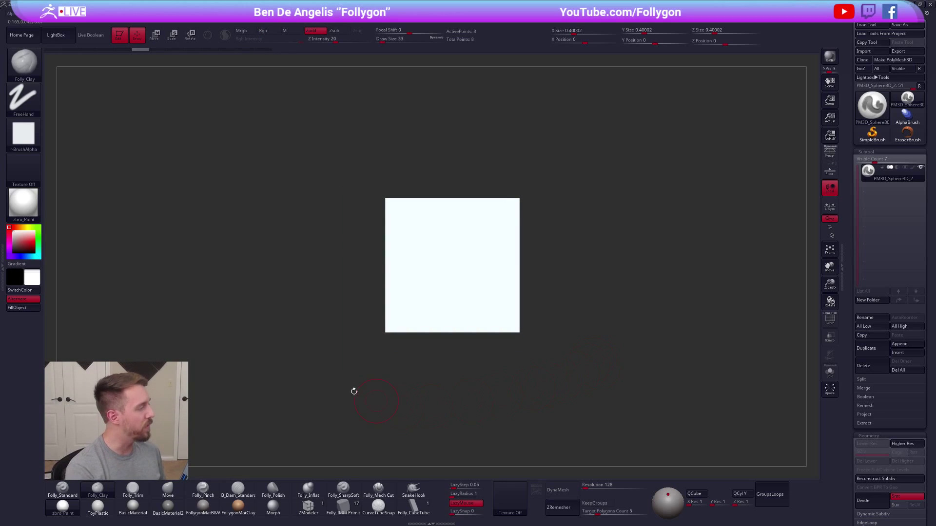
left_click(203, 507)
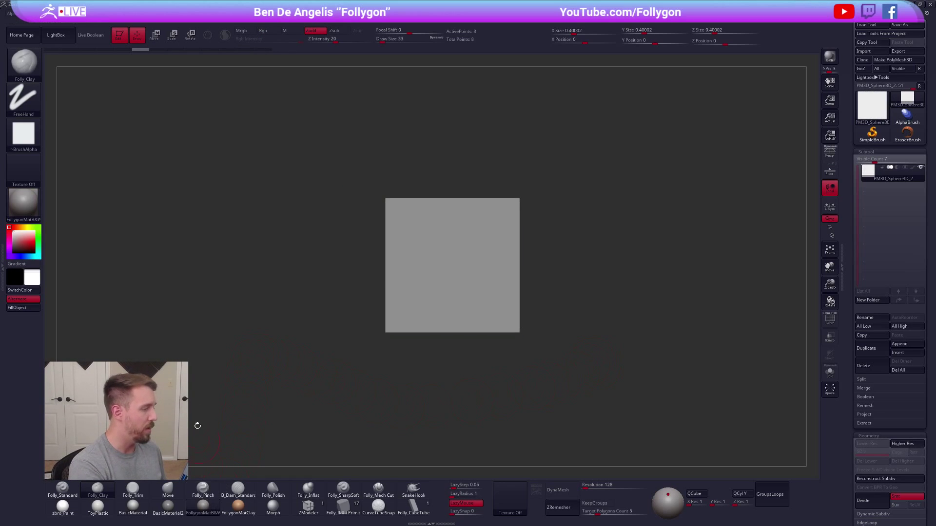
Choose MaskLasso as the masking brush.
left_click(27, 66, "ctrl")
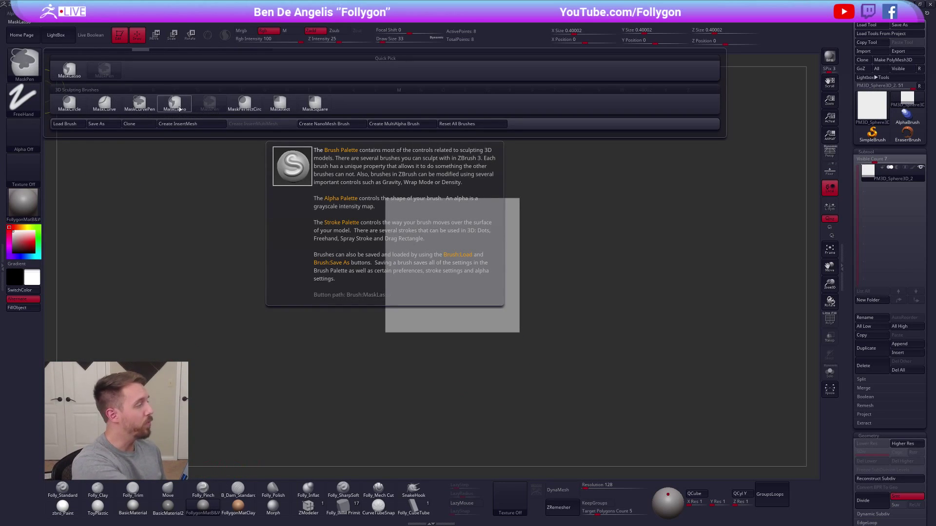
left_click(27, 61, "ctrl")
left_click(174, 103)
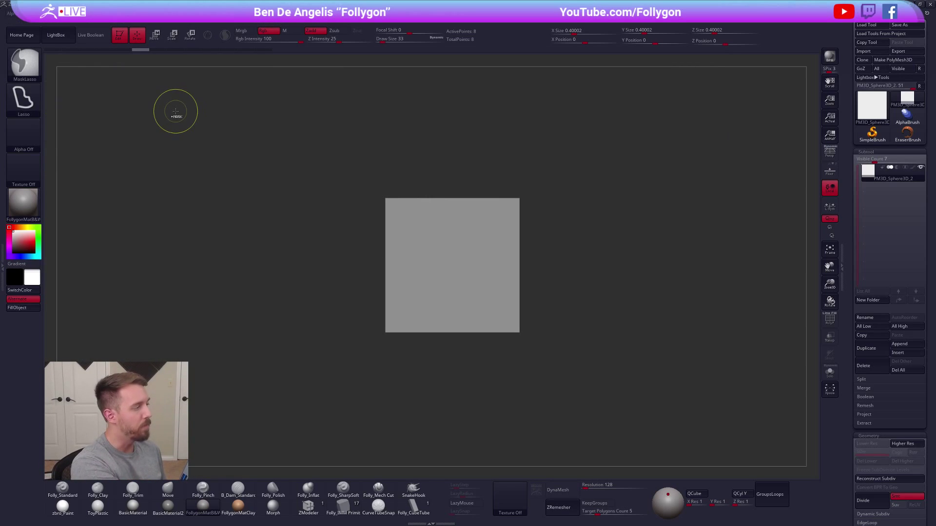
Try masking the cube with a MaskLasso selection in front view, and clear the mask.
left_click_drag(551, 286, 376, 309, "alt")
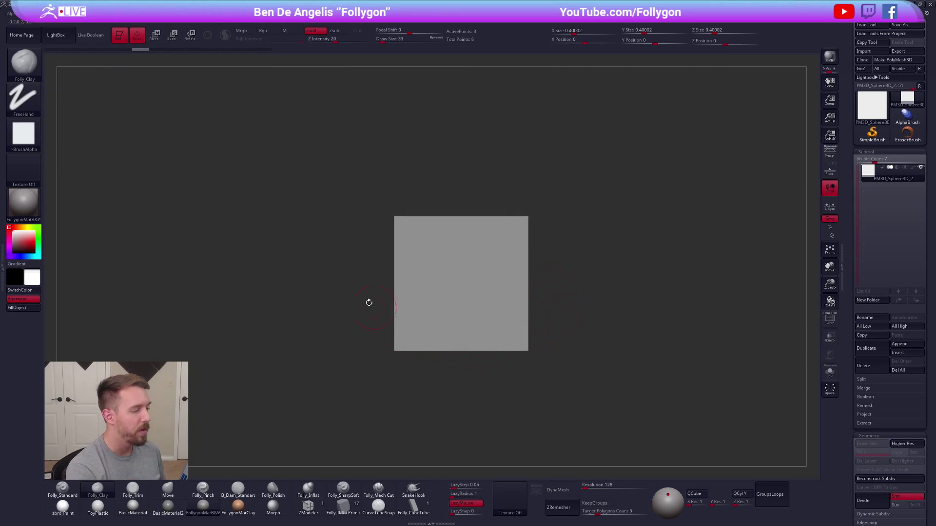
mouse_move(300, 248)
left_mouse_down("ctrl")
mouse_move(581, 115)
mouse_move(660, 267)
left_mouse_up("ctrl")
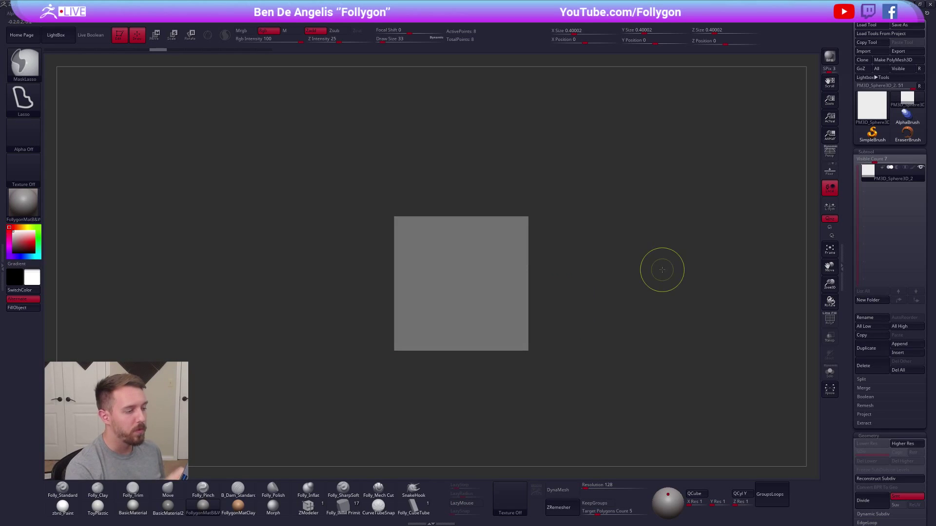
mouse_move(599, 385)
left_mouse_down()
mouse_move(614, 397)
mouse_move(595, 405)
left_mouse_up()
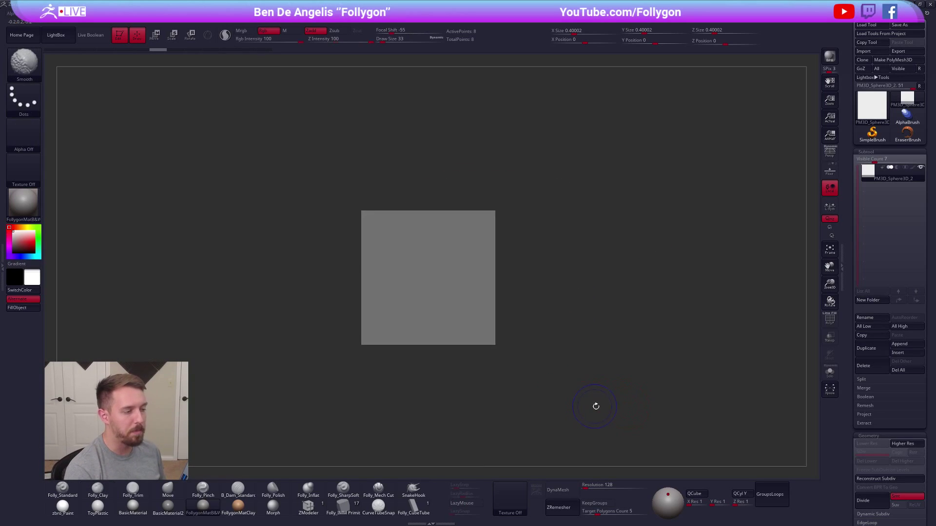
left_click_drag(554, 359, 631, 258, "ctrl")
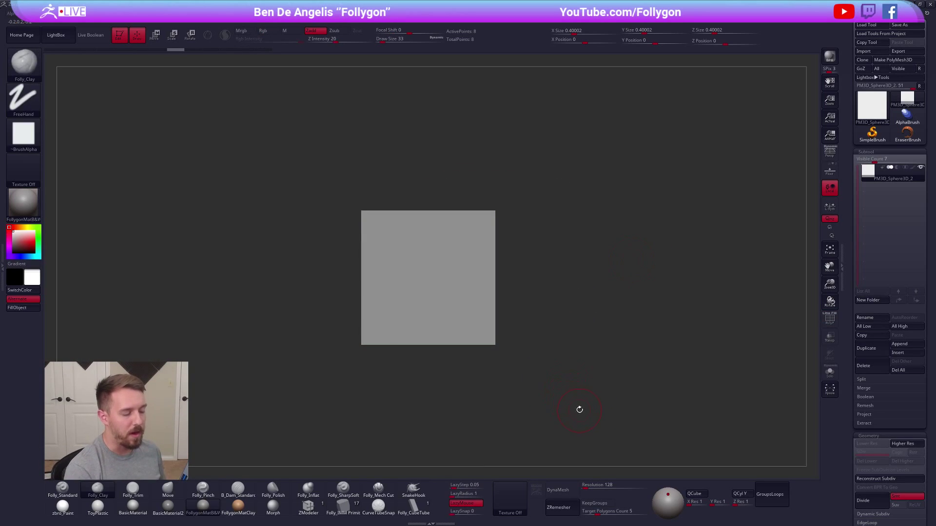
Set the Rgb Intensity of the MaskLasso brush to 100.
key("ctrl")
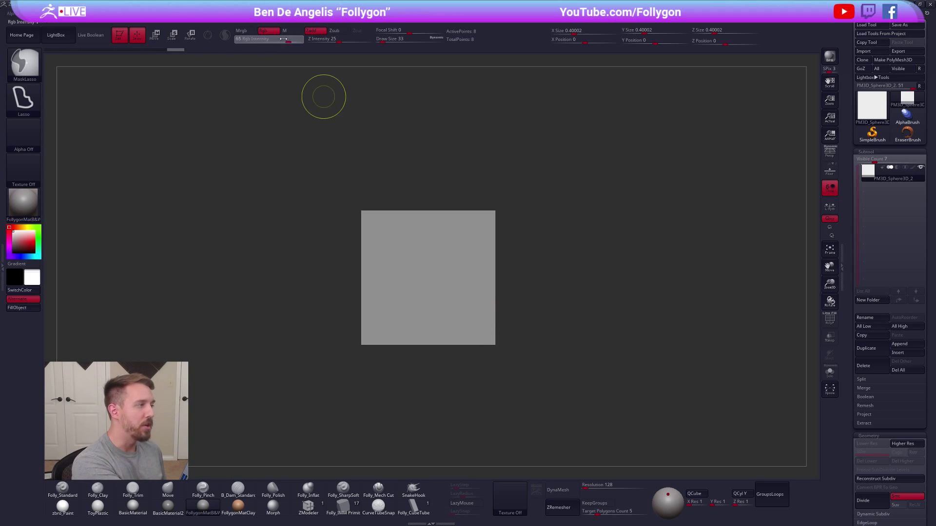
left_click_drag(267, 42, 305, 47)
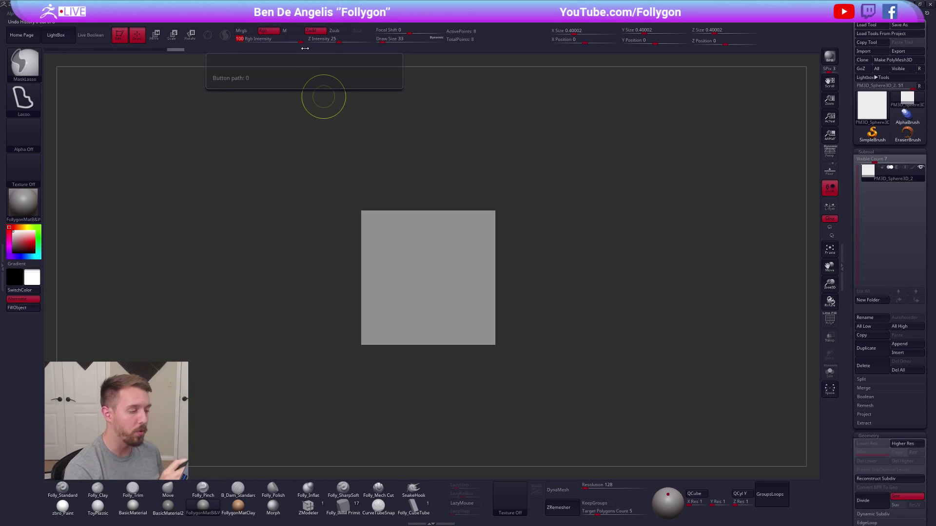
Mask the lower part of the cube in front view and stretch its unmasked top upward with the Move transpose line.
left_click_drag(559, 312, 575, 317, "alt")
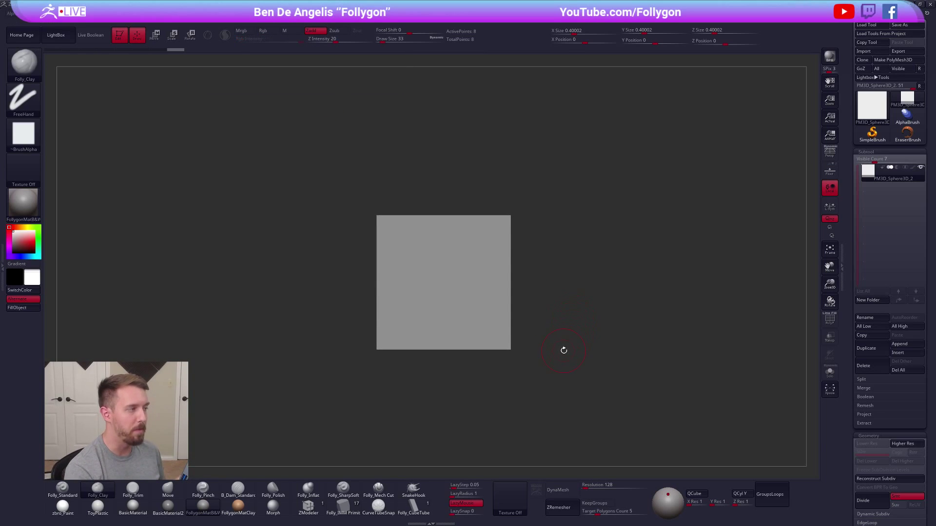
mouse_move(312, 290)
left_mouse_down("ctrl")
mouse_move(424, 408)
mouse_move(615, 309)
left_mouse_up("ctrl")
key("w")
left_click_drag(495, 315, 496, 365, "shift")
left_click_drag(543, 377, 543, 359, "alt")
left_click_drag(496, 324, 511, 255)
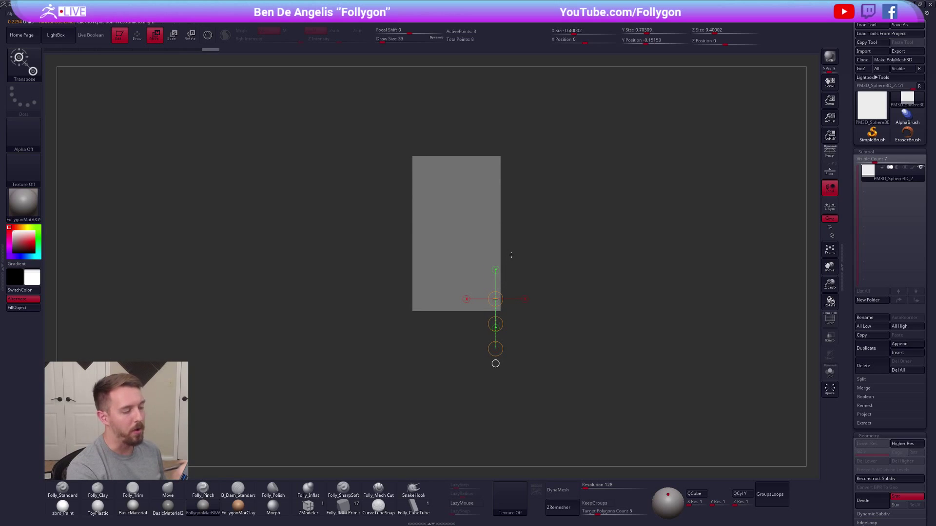
key("q")
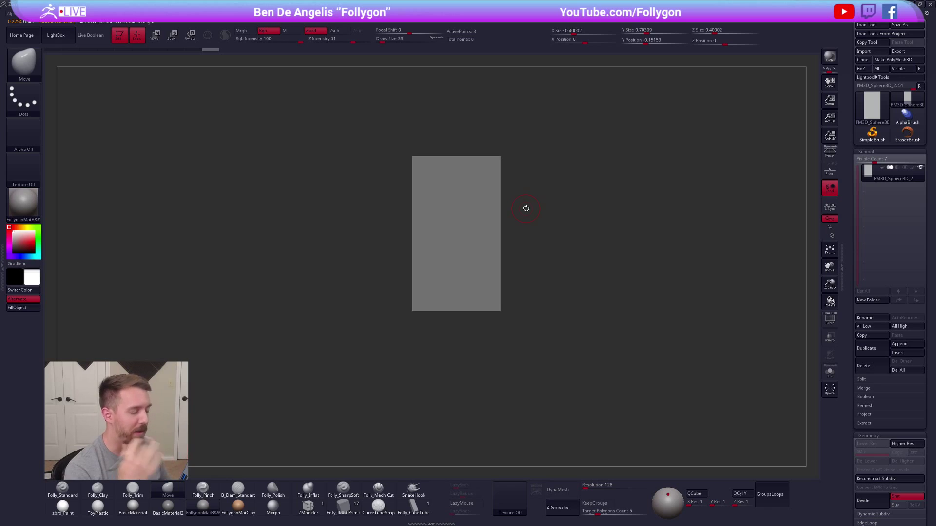
Scale the unmasked top of the block inward with a vertical transpose line until the shape tapers to a point.
key("e")
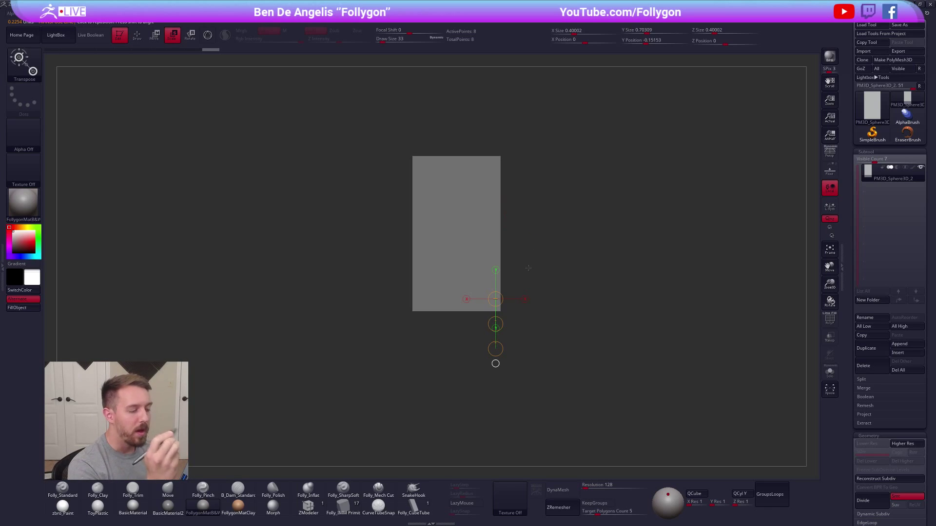
left_click(496, 364)
left_click_drag(556, 351, 555, 388, "alt")
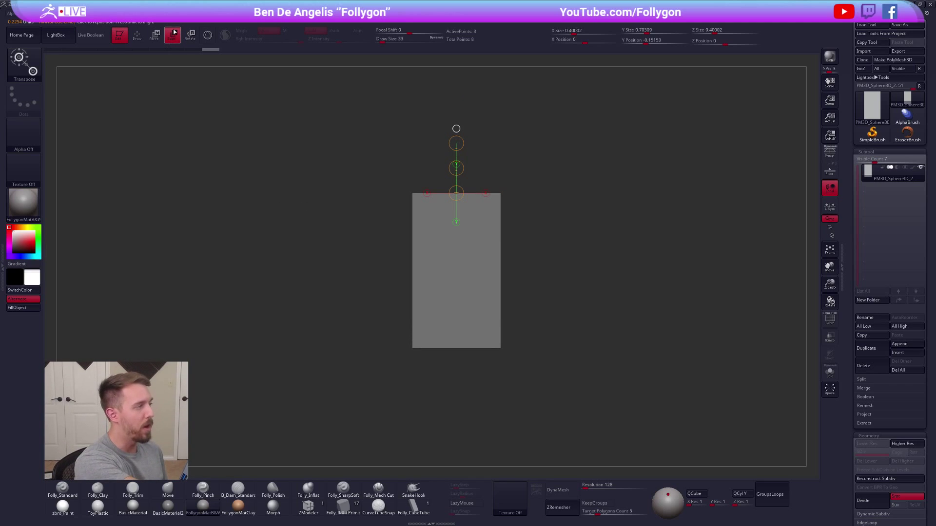
left_click_drag(457, 144, 456, 168)
left_click_drag(457, 143, 456, 168)
left_click_drag(496, 239, 499, 259)
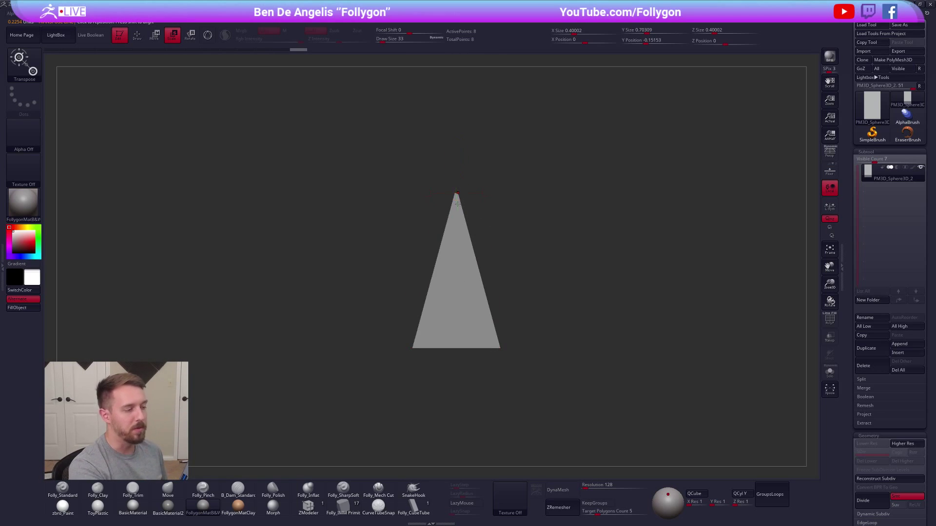
right_click_drag(458, 204, 460, 327, "ctrl")
right_click_drag(475, 103, 469, 186, "alt")
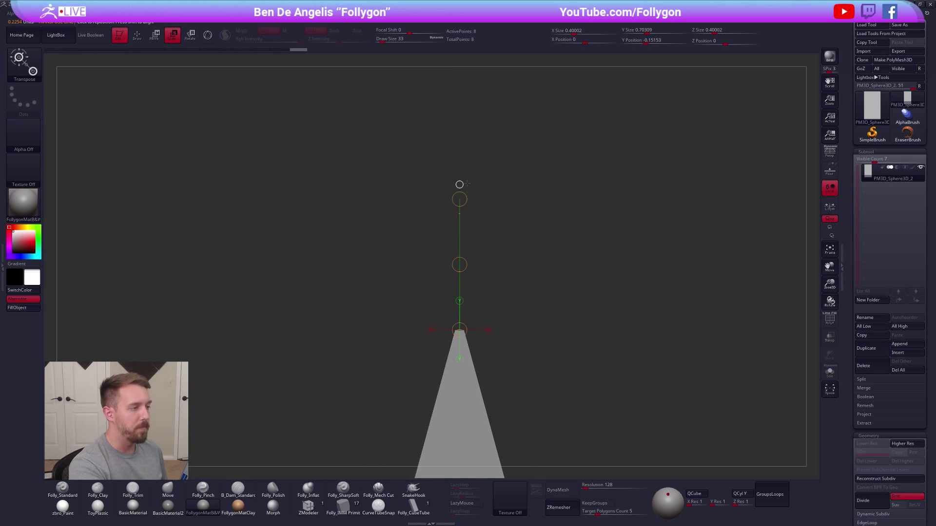
left_click_drag(460, 199, 459, 264)
right_click_drag(500, 259, 504, 160, "alt")
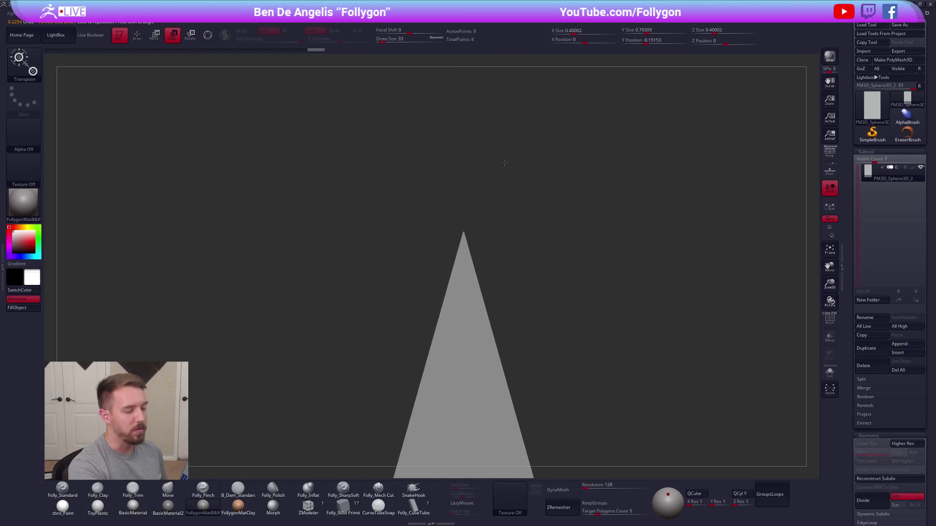
Return to the Move brush and clear the mask from the tapered spike.
key("q")
right_click_drag(553, 355, 560, 300, "ctrl")
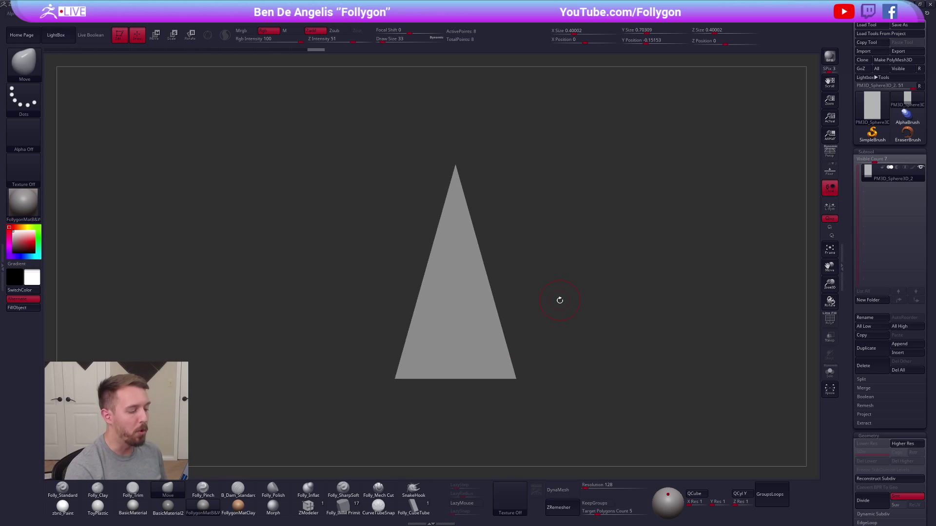
left_click_drag(594, 334, 652, 279, "ctrl")
right_click_drag(623, 409, 615, 360, "alt")
right_click_drag(601, 429, 605, 384, "ctrl")
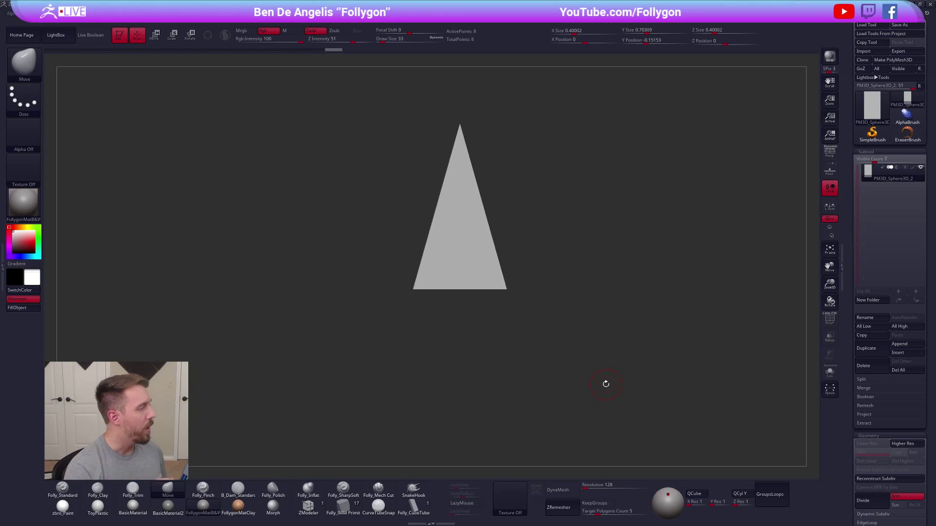
Switch to the Folly_Standard brush with Mrgb enabled and make SkinShade4 the active material.
key("1")
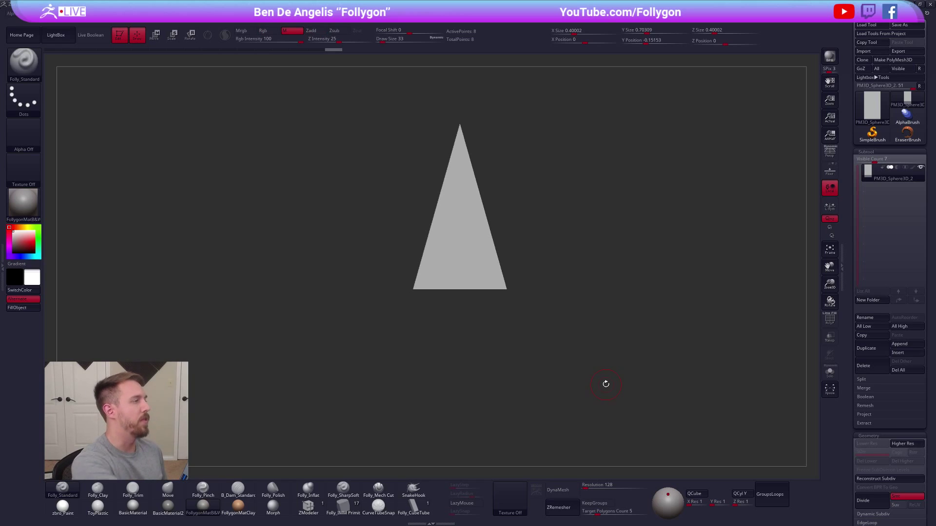
left_click(242, 32)
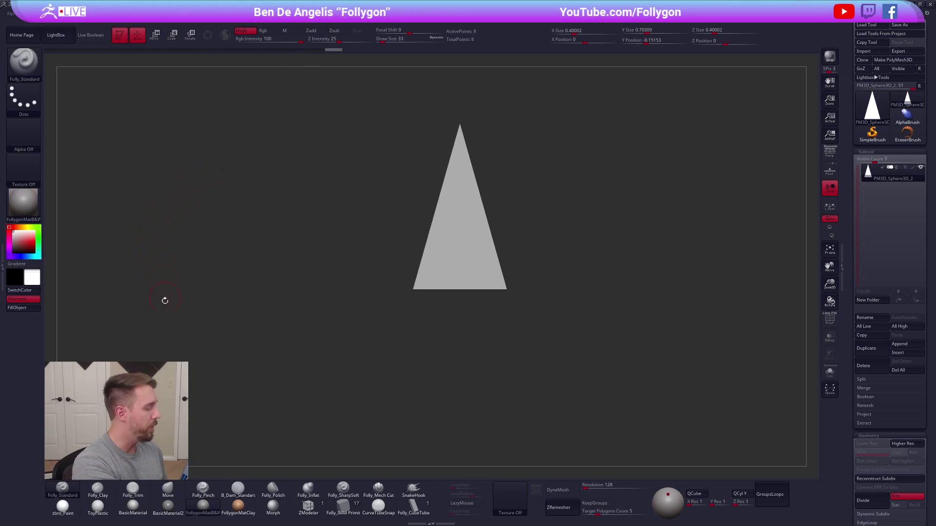
left_click(62, 507)
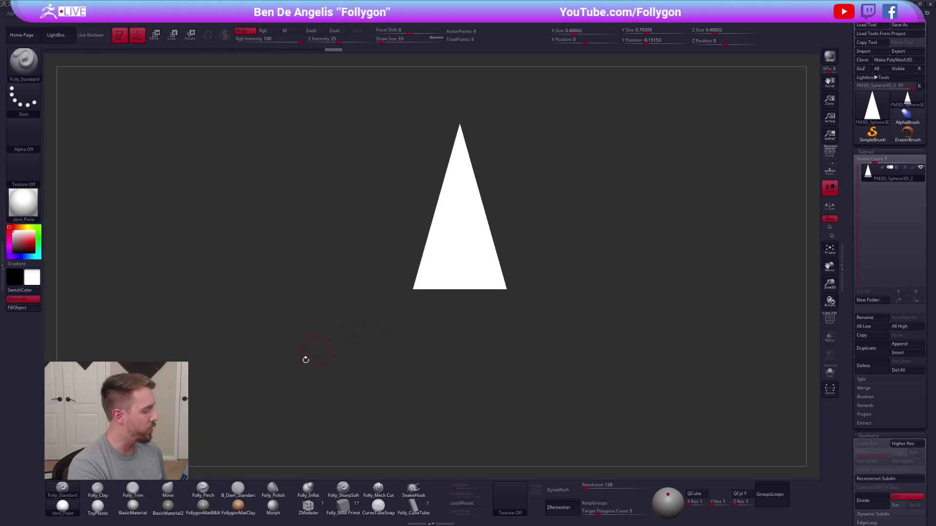
left_click(27, 206)
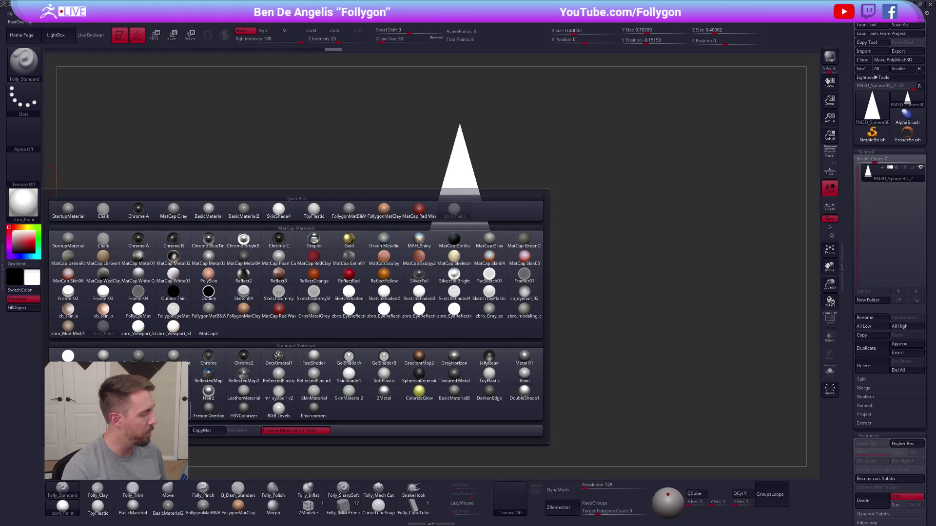
left_click(349, 378)
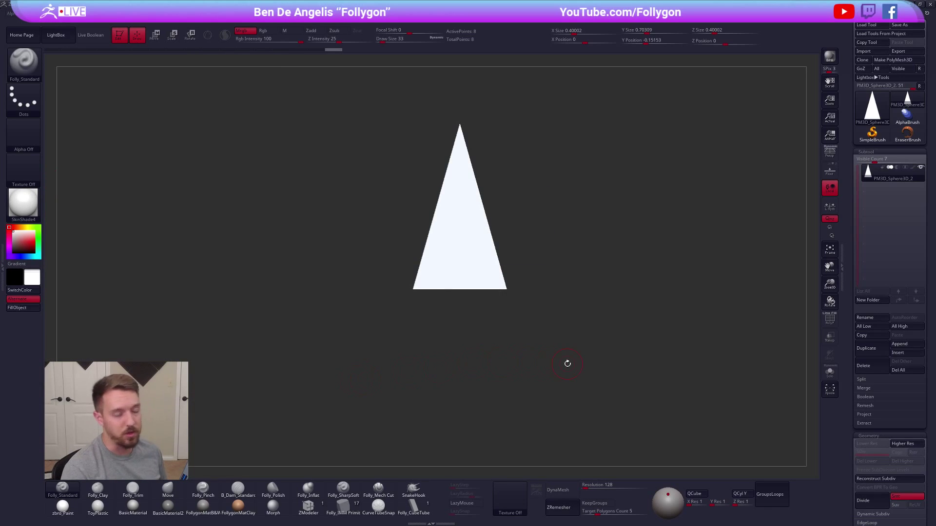
left_click(131, 507)
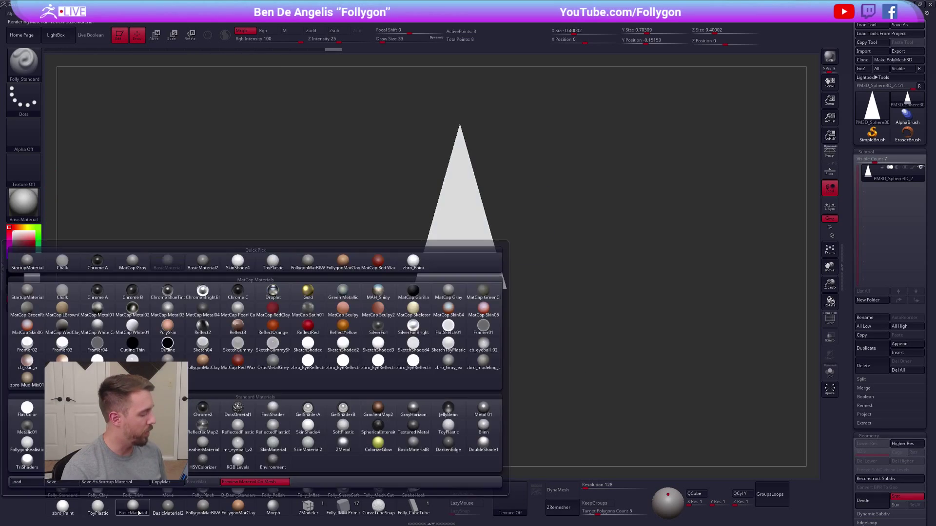
left_click(308, 427)
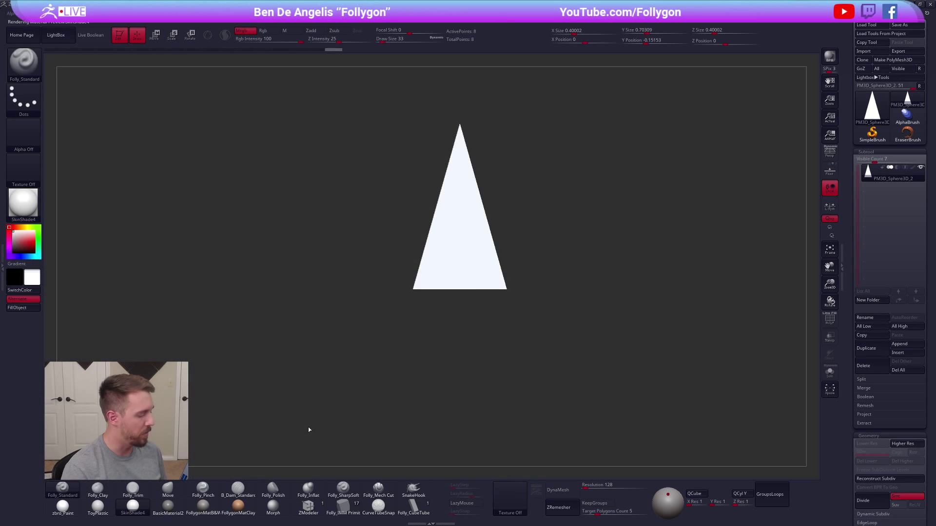
Choose a muted orange of about R 205, G 129, B 62 and fill the spike with the colour and material.
left_click(19, 228)
left_click(25, 242)
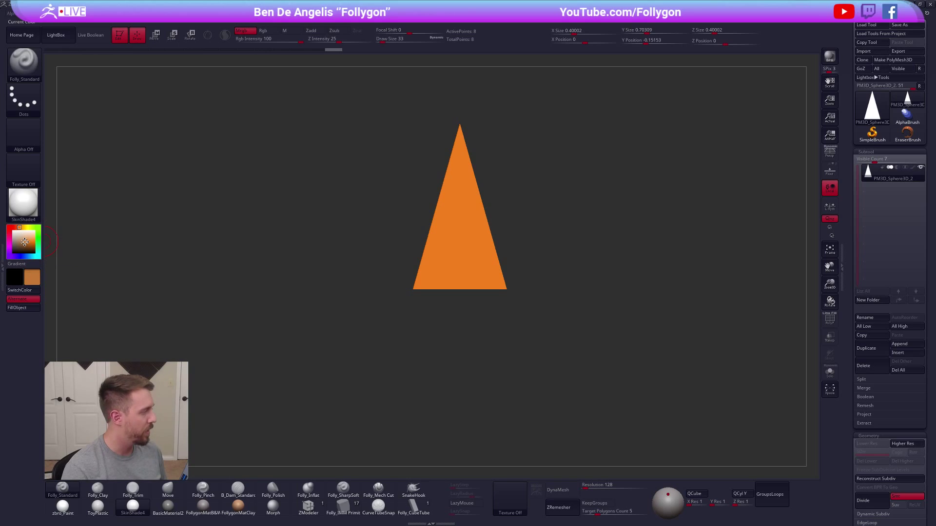
left_click(23, 241)
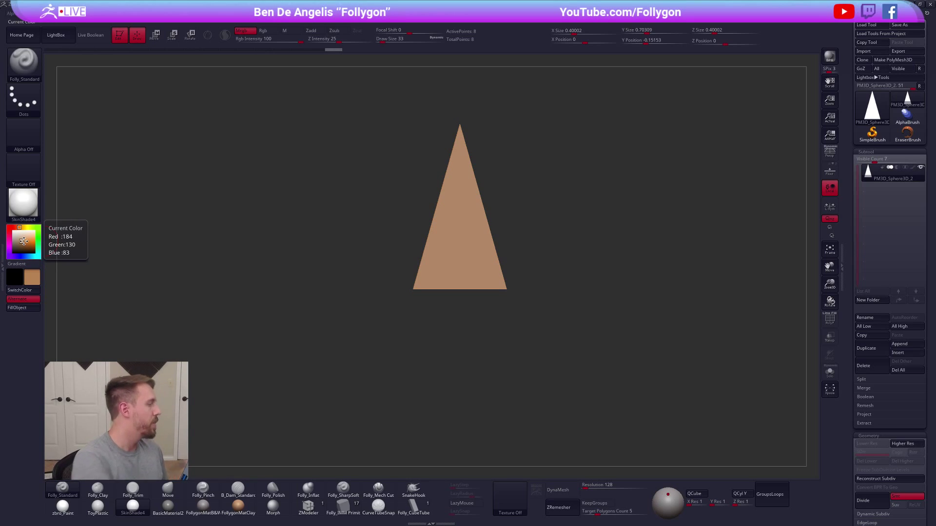
left_click(27, 237)
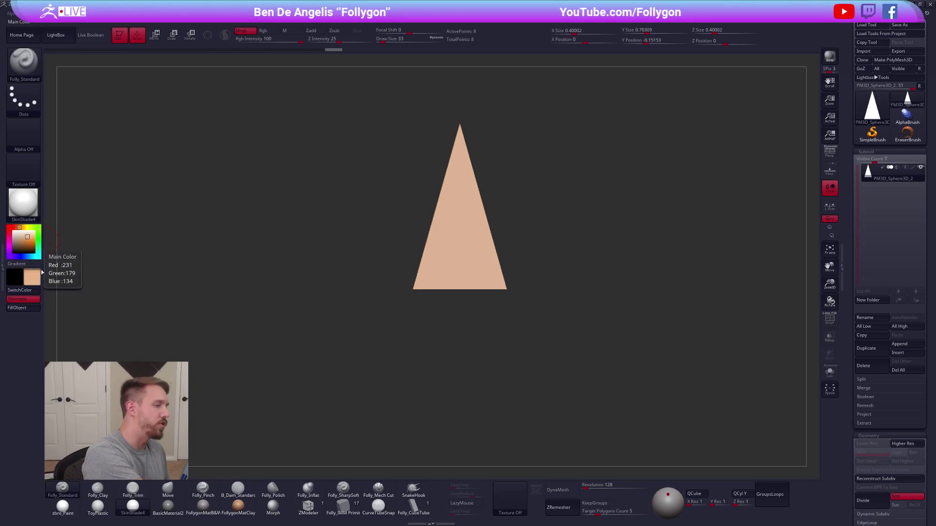
left_click(26, 239)
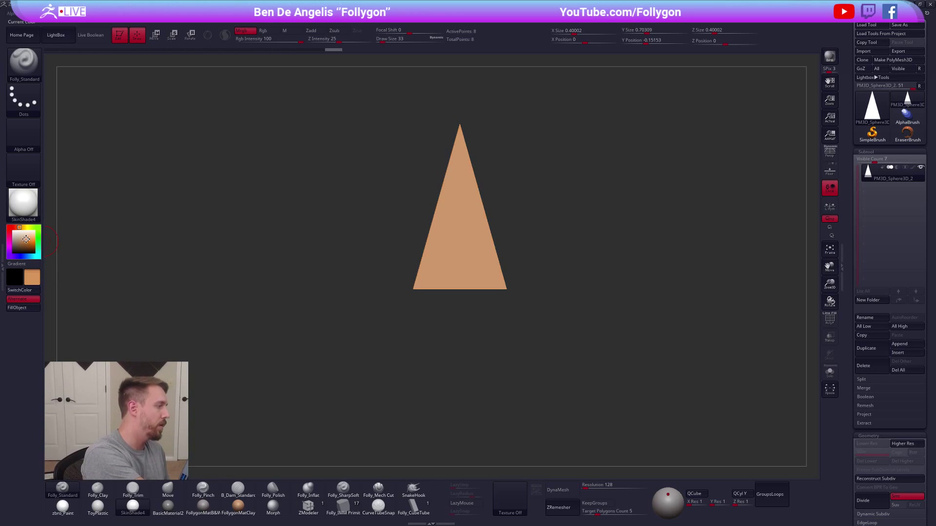
left_click(25, 241)
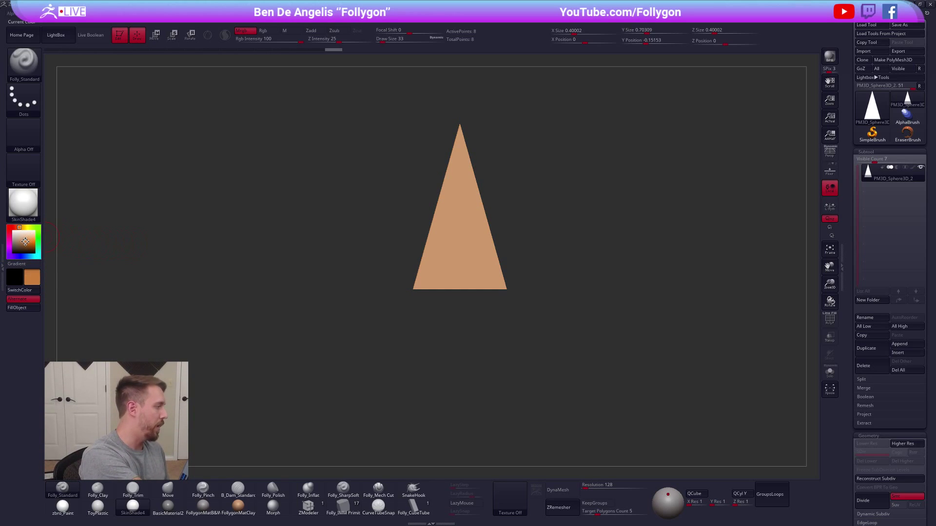
left_click(22, 307)
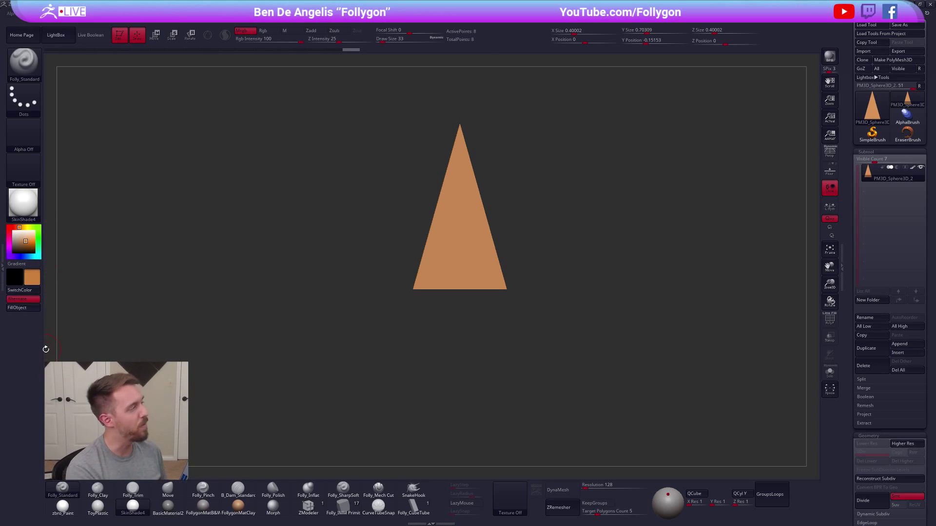
left_click(51, 19)
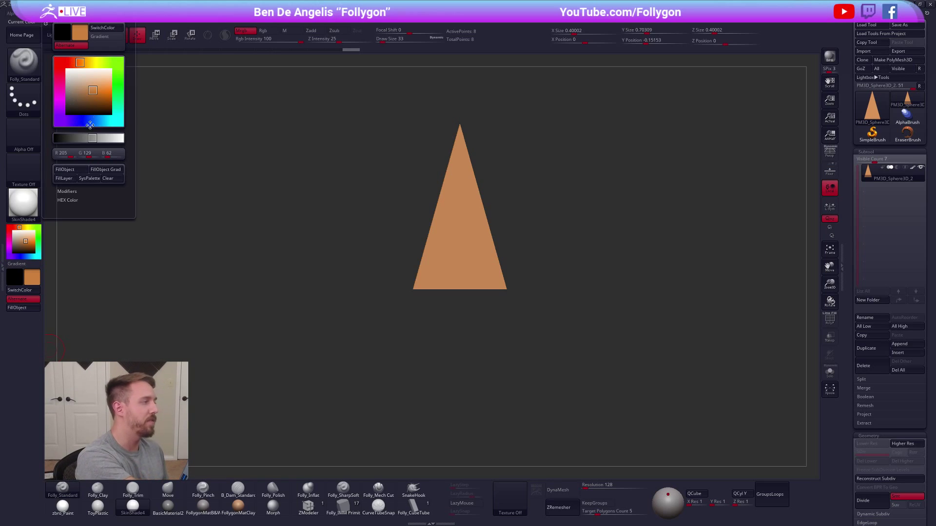
Duplicate the orange spike and move one of the two straight down so they overlap like stacked tree tiers.
left_click_drag(632, 384, 604, 403)
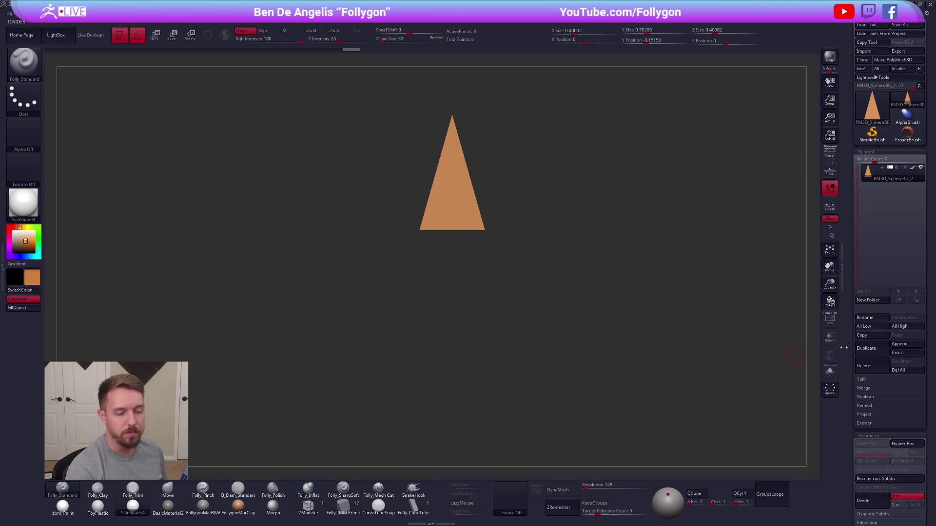
left_click(870, 352)
key("w")
left_click_drag(485, 230, 485, 334, "shift")
right_click_drag(496, 341, 508, 322, "ctrl")
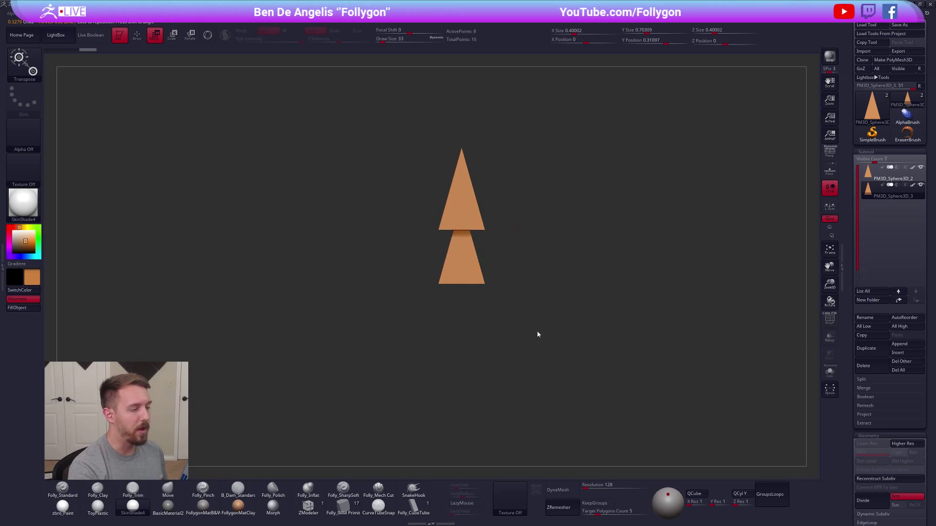
Switch to the browser to view the Low Poly Foliage Pack trees as reference, and return to ZBrush.
key("alt+Tab")
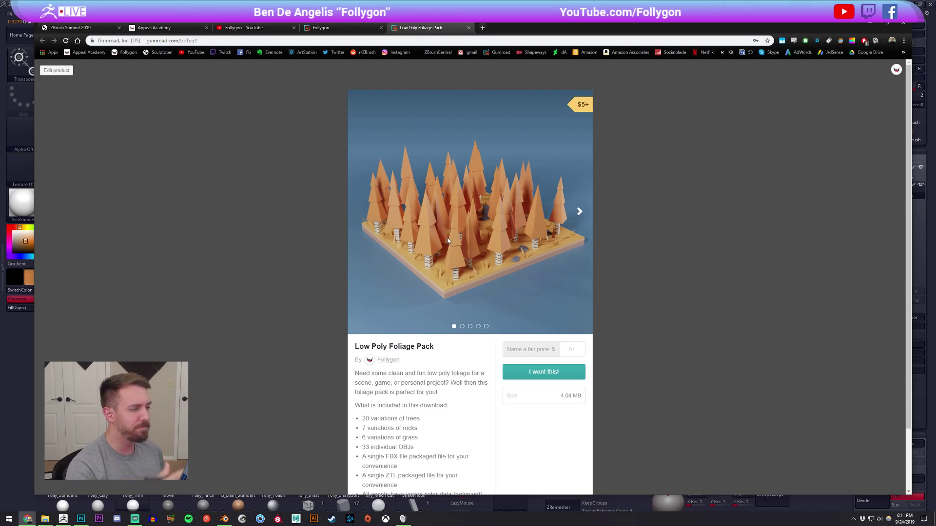
key("alt+Tab")
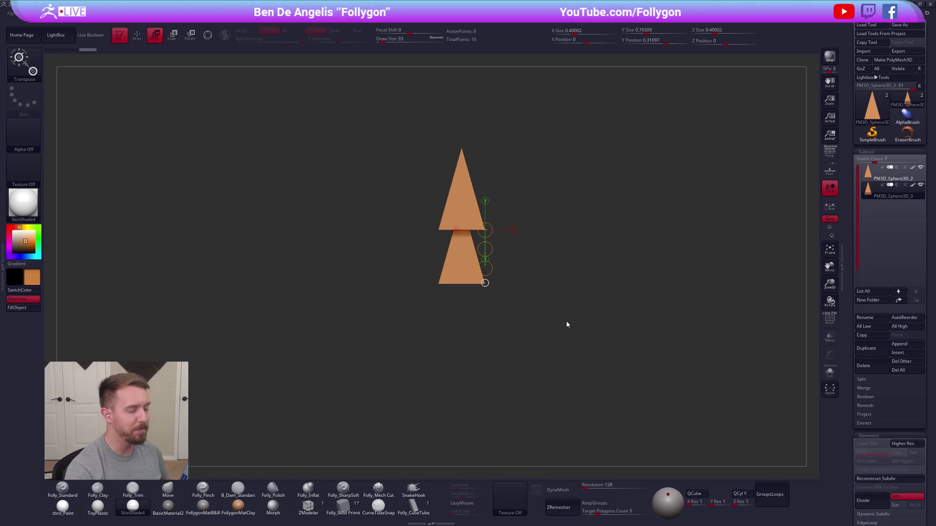
Scale up the lower spike uniformly from its centre to make a wider second tier.
key("y")
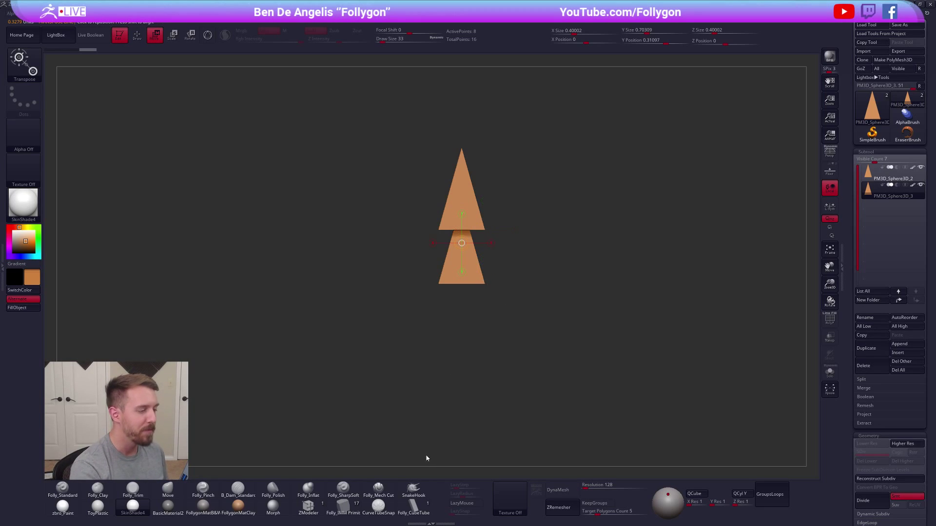
key("e")
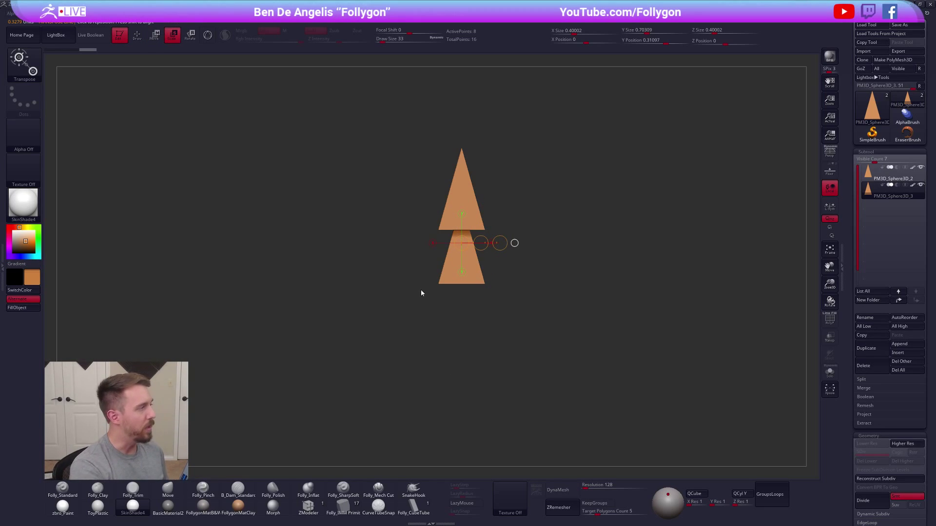
left_click_drag(500, 243, 539, 256)
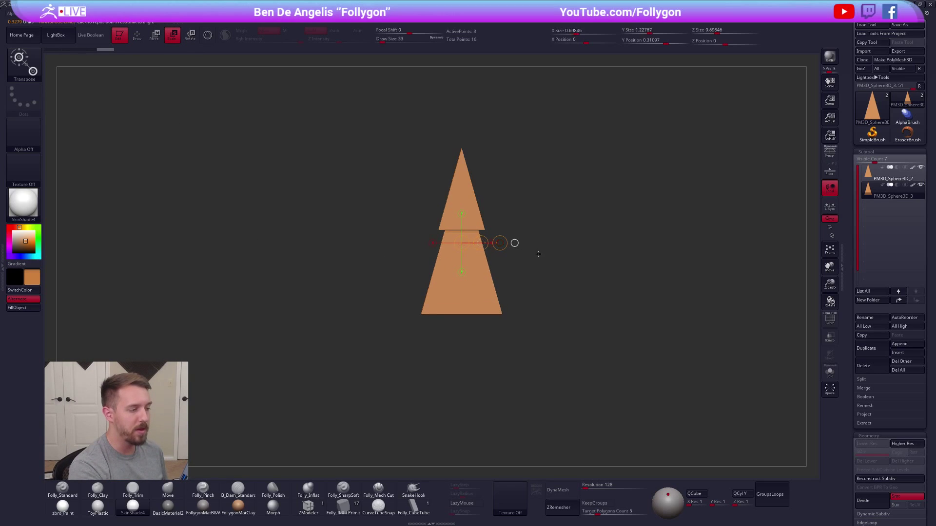
Duplicate the second tier and move it straight down for a third tier beneath the others.
left_click_drag(635, 336, 684, 283, "alt")
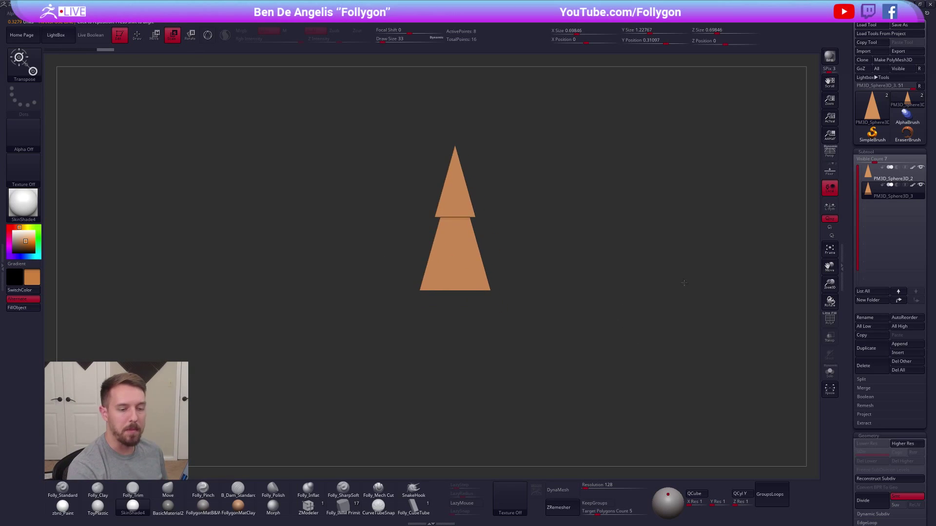
left_click(873, 350)
left_click_drag(482, 291, 483, 361, "shift")
key("ctrl+z")
key("w")
left_click_drag(484, 362, 486, 337, "alt")
left_click(483, 337)
Enlarge the lowest tier uniformly so that it becomes the widest of the three.
key("e")
left_click(493, 282)
mouse_move(495, 281)
left_mouse_down()
mouse_move(526, 292)
mouse_move(522, 321)
mouse_move(554, 347)
mouse_move(537, 363)
mouse_move(528, 314)
left_mouse_up()
key("q")
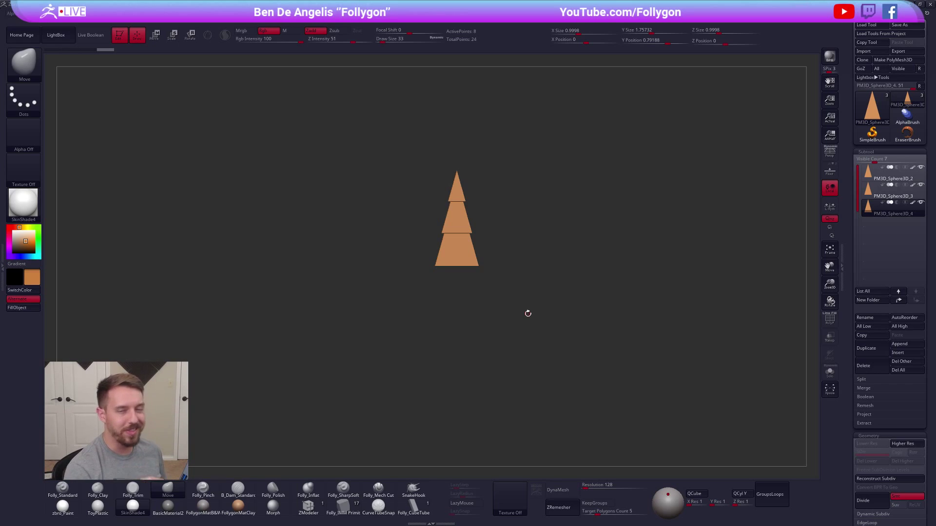
Turn a duplicate of the lowest tier into a QCube and move it straight down beneath the tree as a trunk.
left_click(866, 348)
left_click(694, 495)
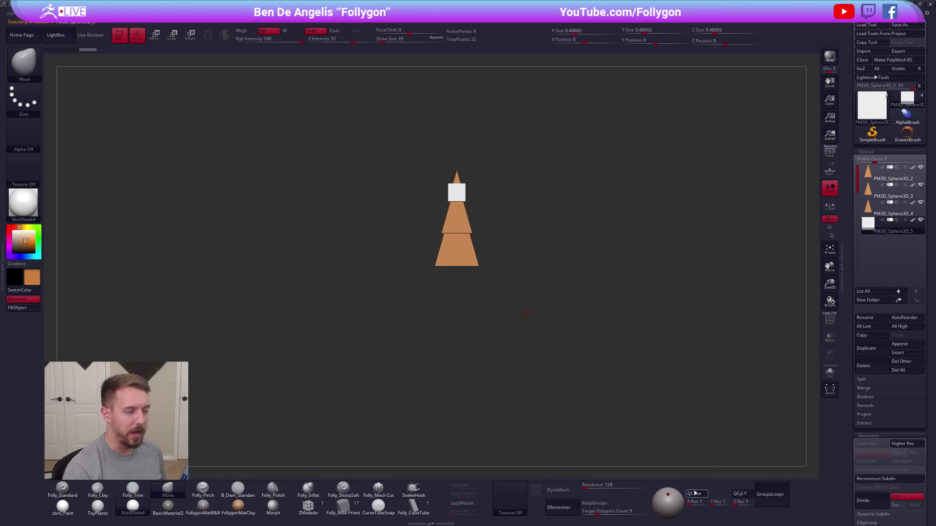
key("w")
mouse_move(465, 200)
left_mouse_down("shift")
mouse_move(471, 309)
mouse_move(468, 300)
left_mouse_up("shift")
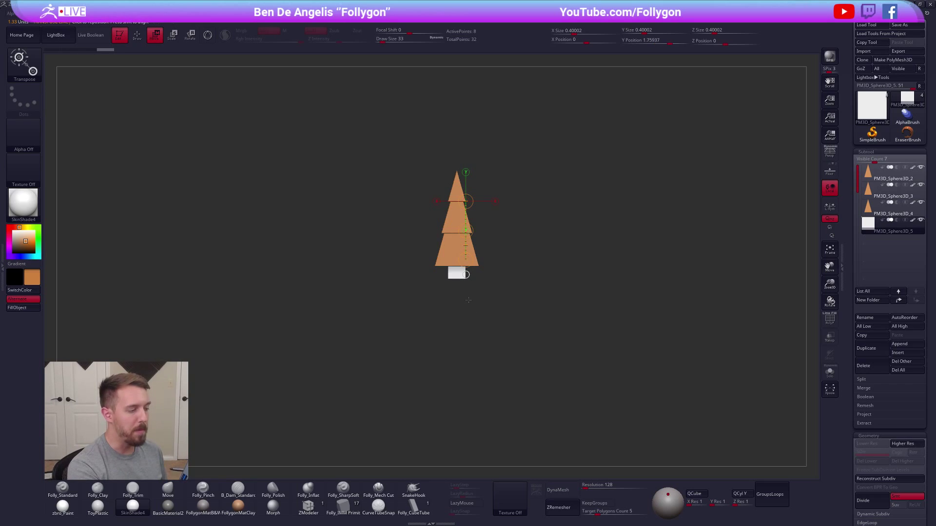
Lengthen the white trunk block downward and thin it to about 0.32 by 1.16 by 0.32 units.
left_click_drag(448, 262, 448, 336)
key("q")
mouse_move(536, 385)
left_mouse_down()
mouse_move(560, 373)
mouse_move(479, 345)
mouse_move(460, 382)
left_mouse_up()
key("e")
left_click(460, 394)
left_click(489, 305)
mouse_move(513, 305)
left_mouse_down()
mouse_move(503, 305)
mouse_move(464, 371)
mouse_move(464, 356)
left_mouse_up()
key("w")
key("q")
key("b")
key("m")
key("v")
key("p")
mouse_move(570, 376)
left_mouse_down()
mouse_move(642, 374)
mouse_move(634, 366)
left_mouse_up()
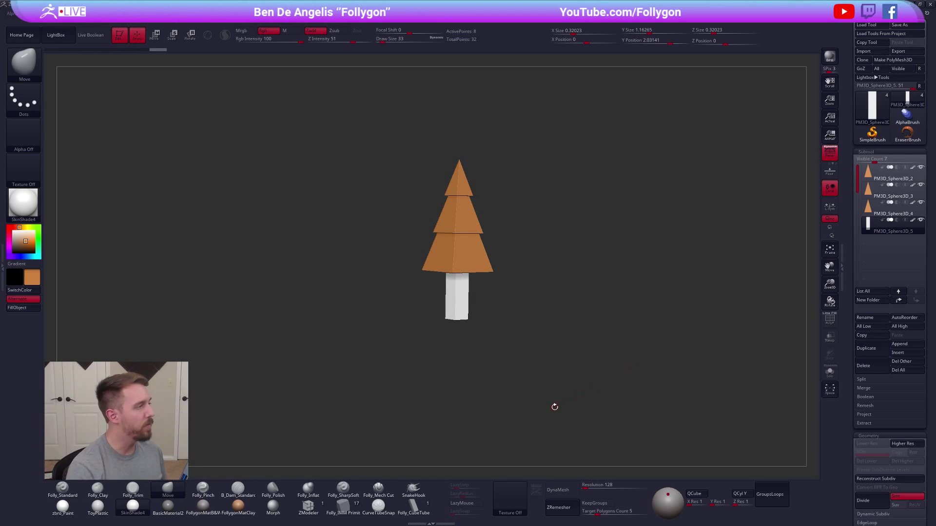
Activate the Folly_Standard brush, choose a warm off-white colour and fill the trunk with it.
key("b")
key("f")
key("s")
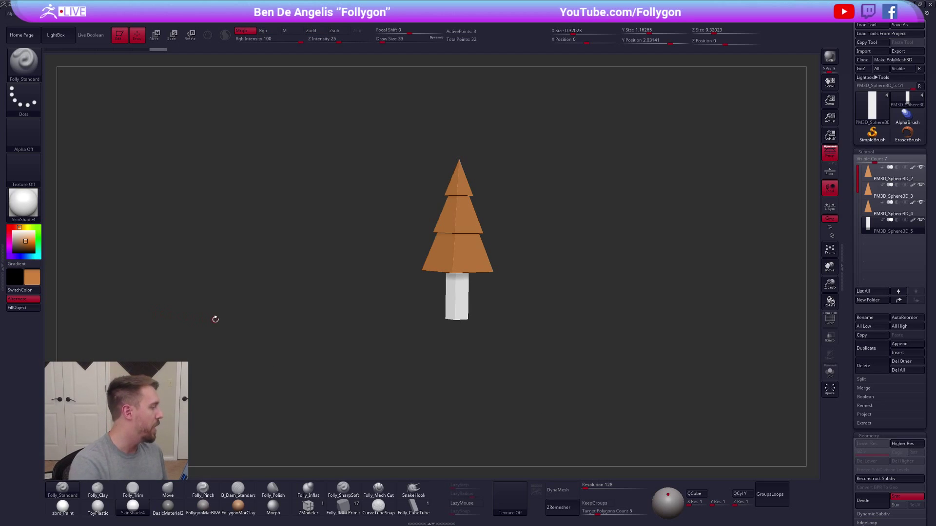
left_click(15, 228)
left_click(20, 247)
left_click(14, 228)
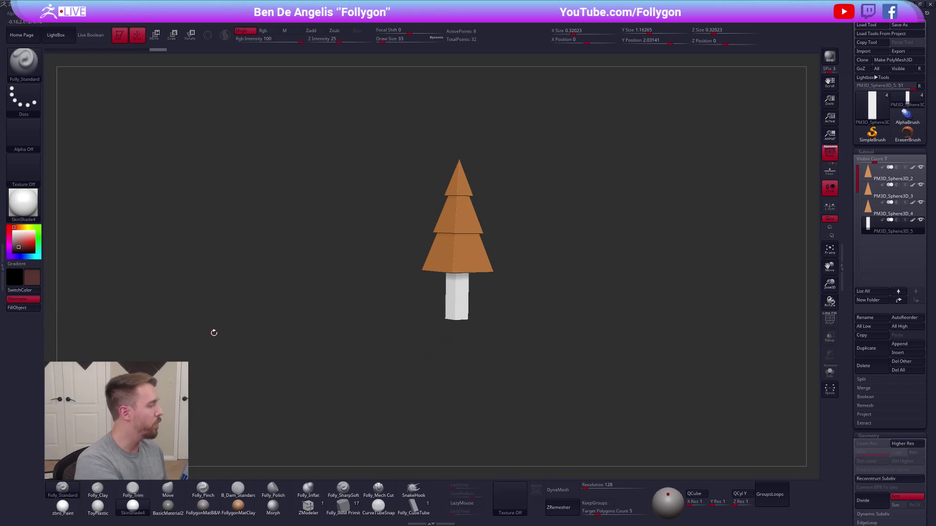
left_click(16, 235)
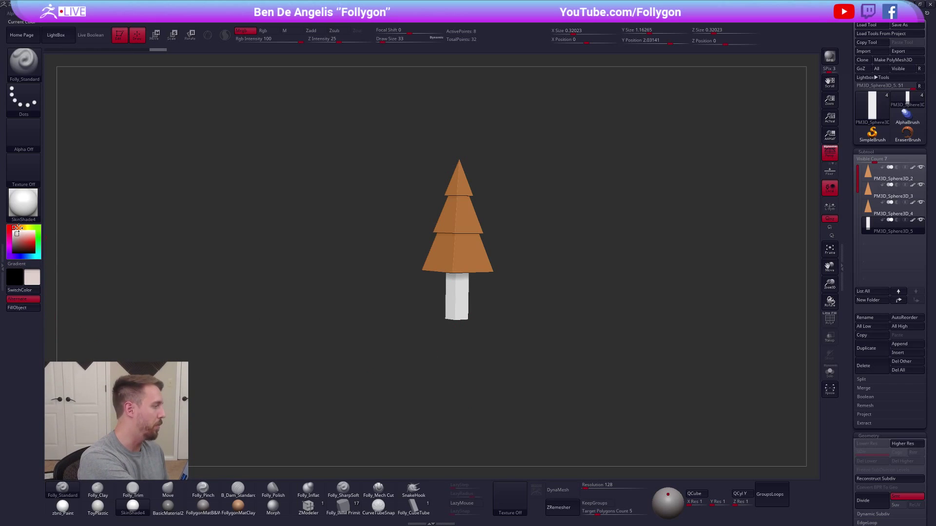
left_click(21, 227)
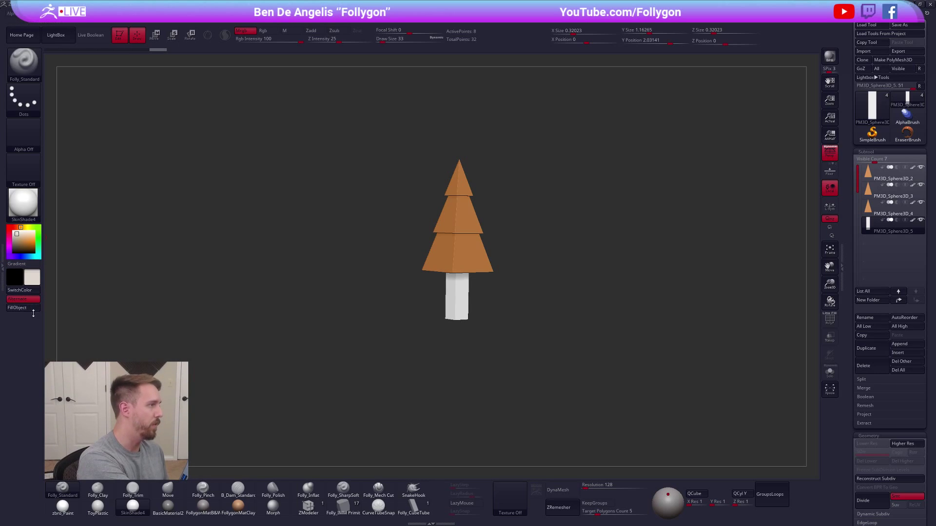
left_click(28, 309)
key("p")
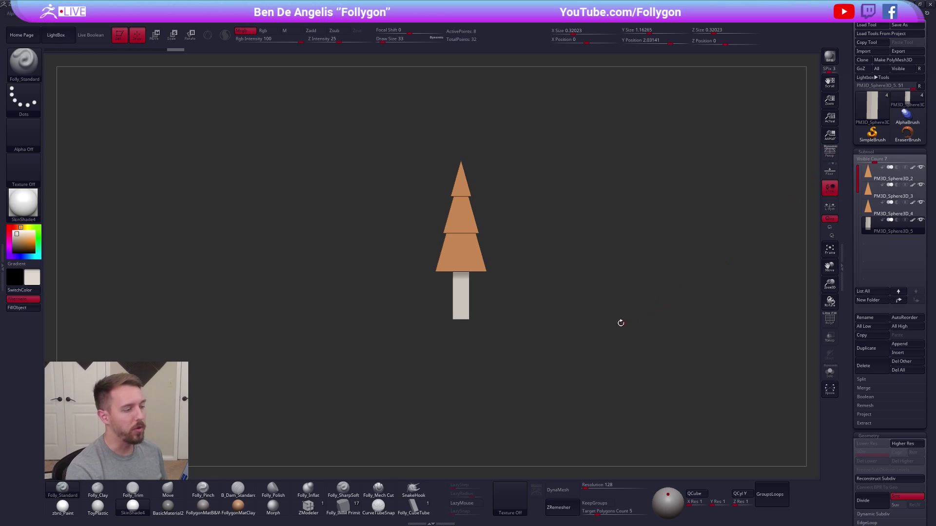
Switch to the browser to view the Low Poly Foliage Pack trees as reference, and return to the tree in ZBrush.
key("alt+Tab")
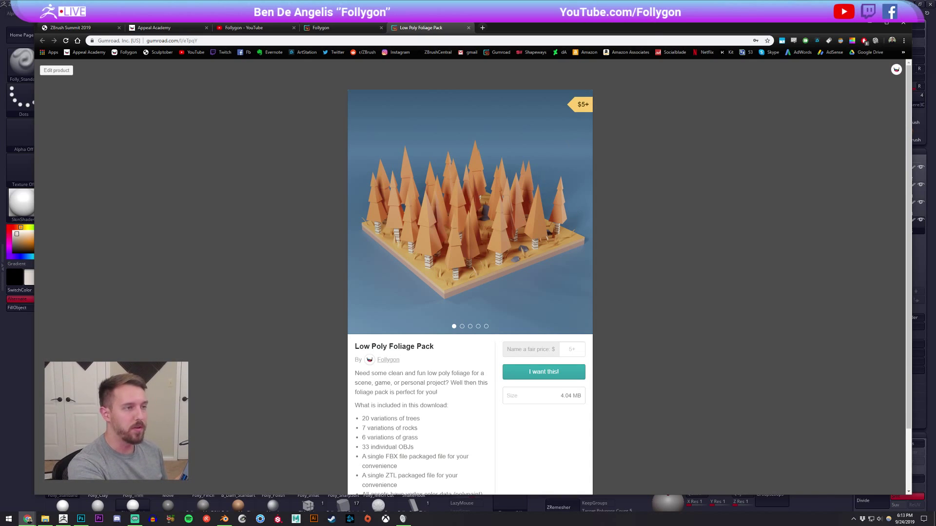
key("alt+Tab")
mouse_move(504, 334)
left_mouse_down()
mouse_move(494, 341)
mouse_move(499, 349)
left_mouse_up()
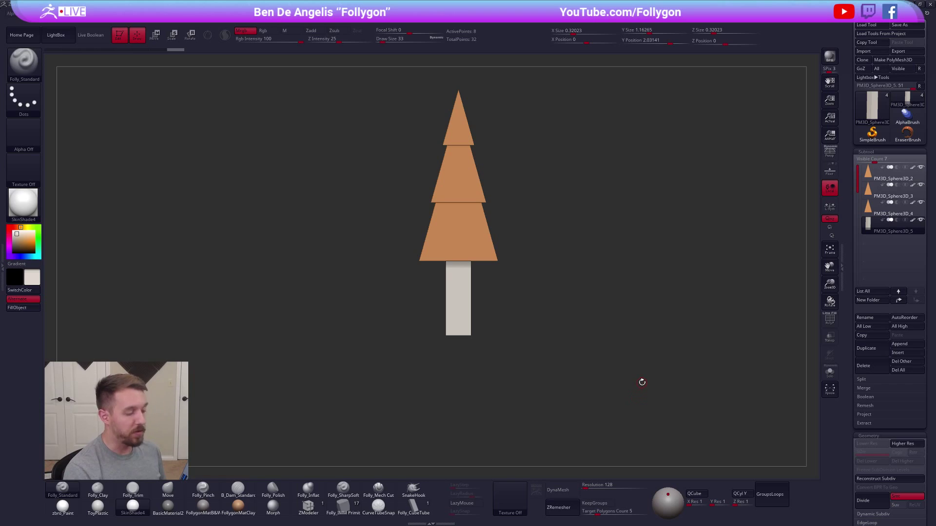
Activate the ZModeler brush, isolate the trunk with its polyframe shown, and undo the test QMesh extrusion of its side face.
left_click(308, 506)
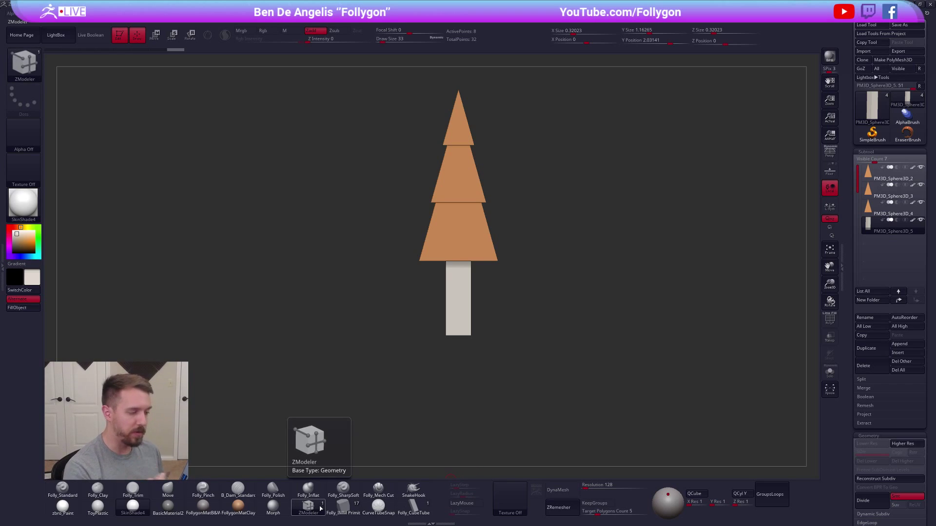
mouse_move(544, 392)
left_mouse_down()
mouse_move(546, 365)
mouse_move(503, 303)
left_mouse_up()
key("ctrl+shift+s")
key("shift+f")
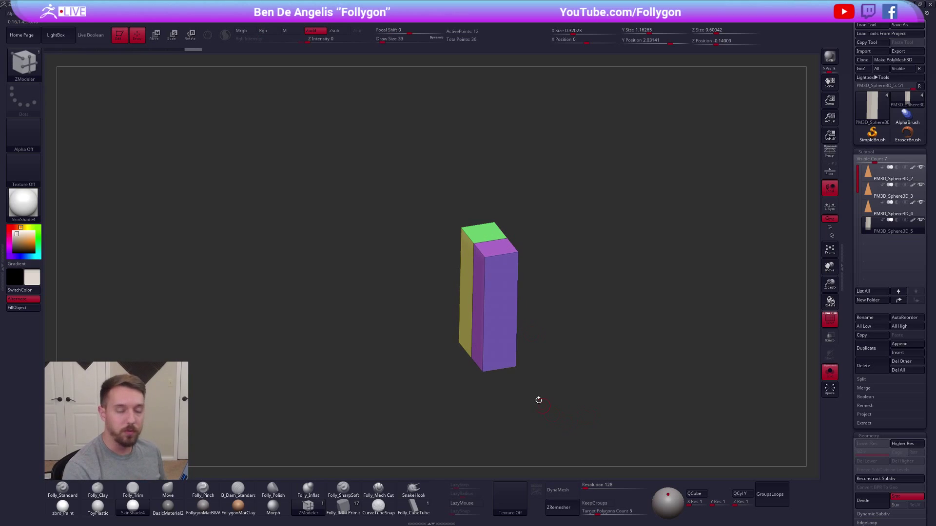
key("ctrl+z")
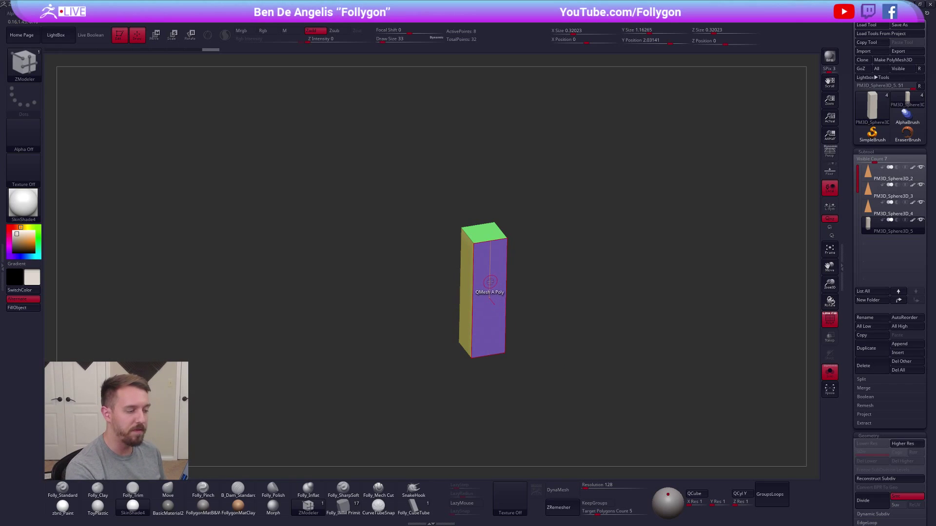
Set the ZModeler polygon action to Insert Polyloops with Polyloop as the target.
key("space")
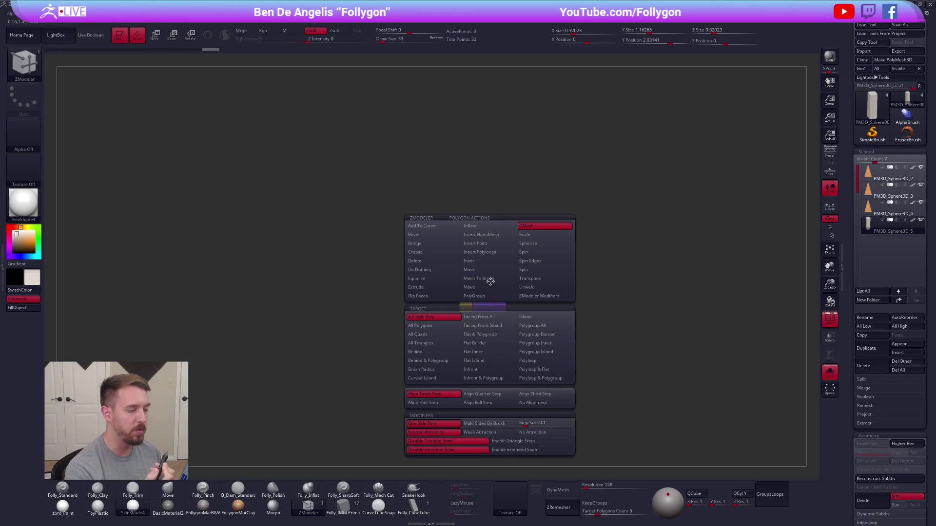
left_click(494, 256)
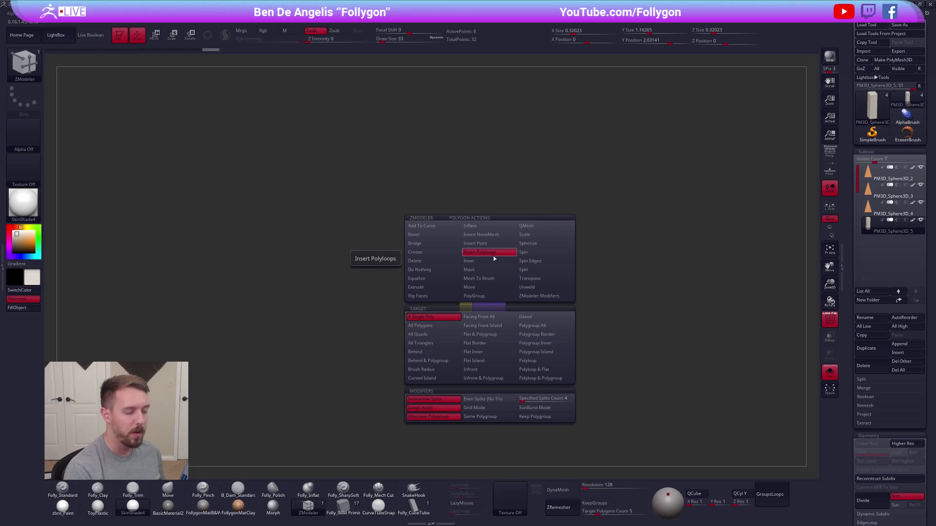
left_click(546, 361)
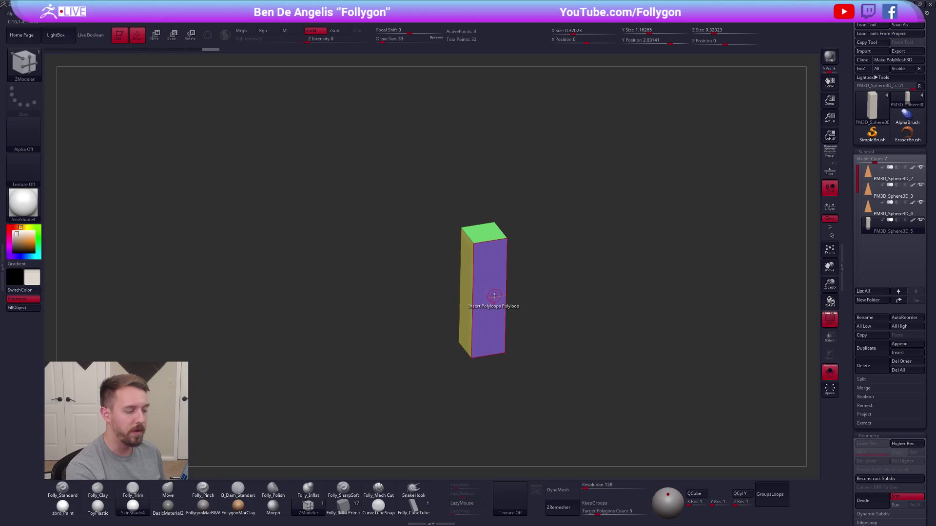
Assign all faces of the trunk to a single polygroup, regrouping repeatedly to cycle its colour.
key("shift+f")
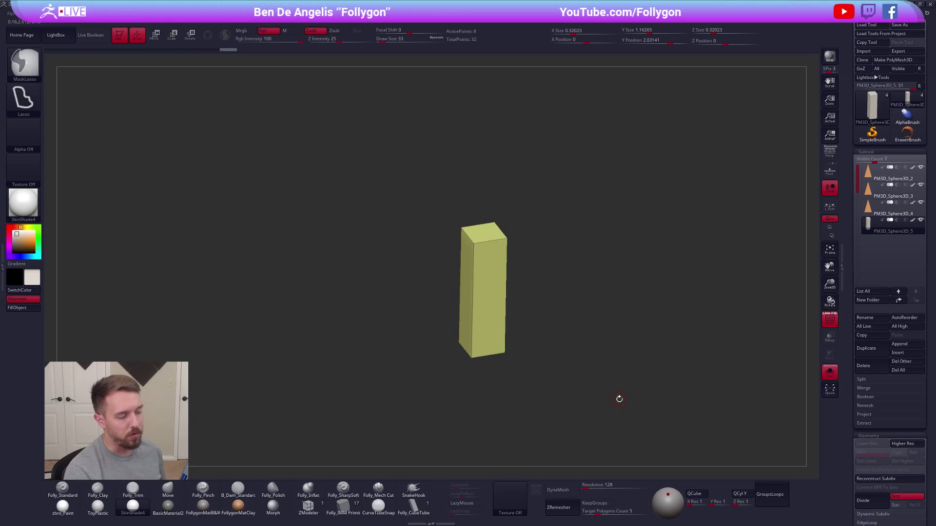
left_click_drag(619, 397, 532, 420)
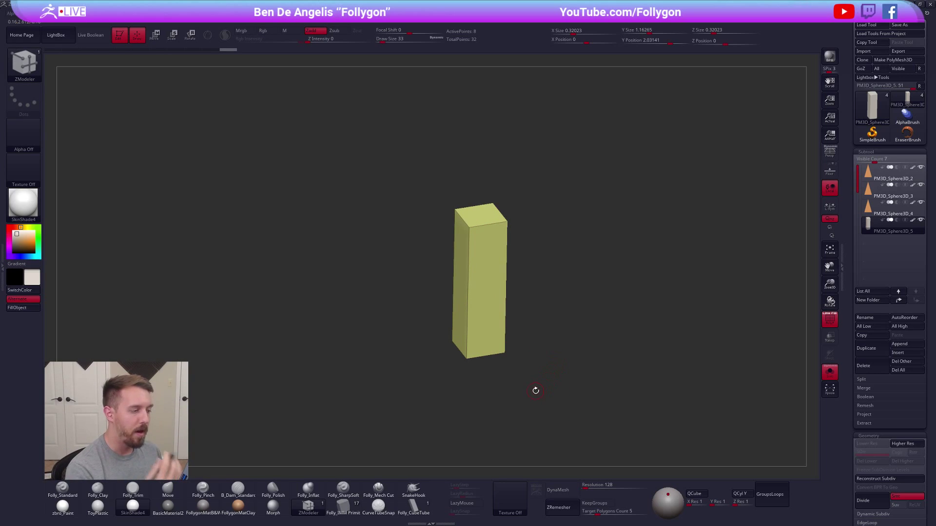
key("ctrl+w")
key("ctrl+w")
key("ctrl+w")
key("ctrl+w")
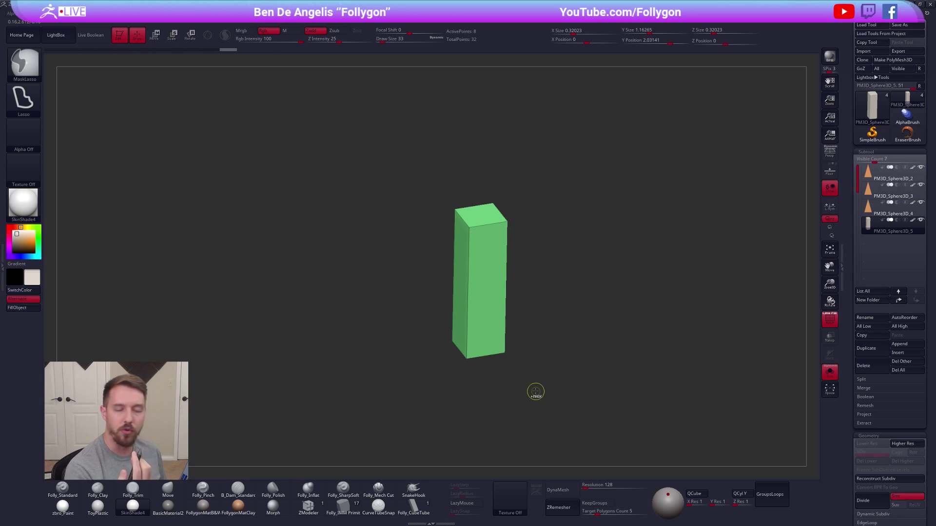
key("ctrl+w")
key("ctrl+w")
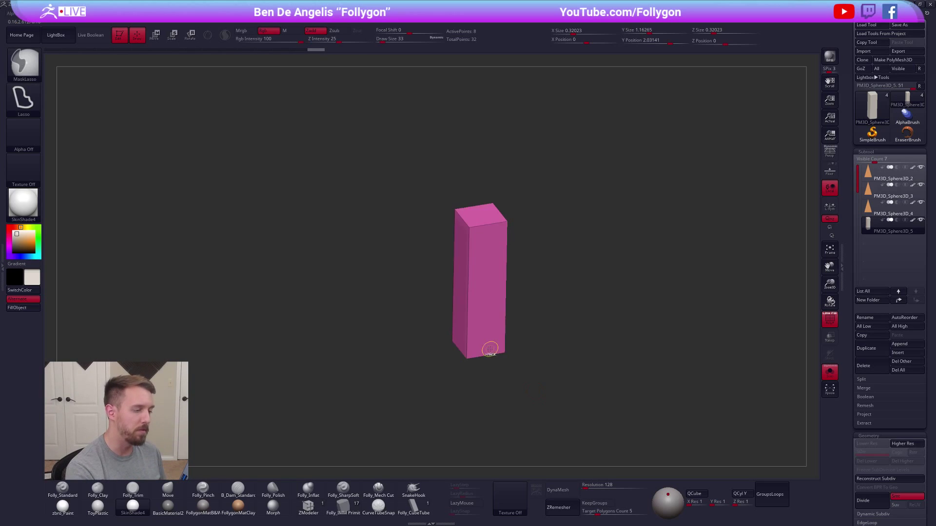
Insert three horizontal edge loops that divide the trunk into four roughly equal segments.
left_click(494, 289)
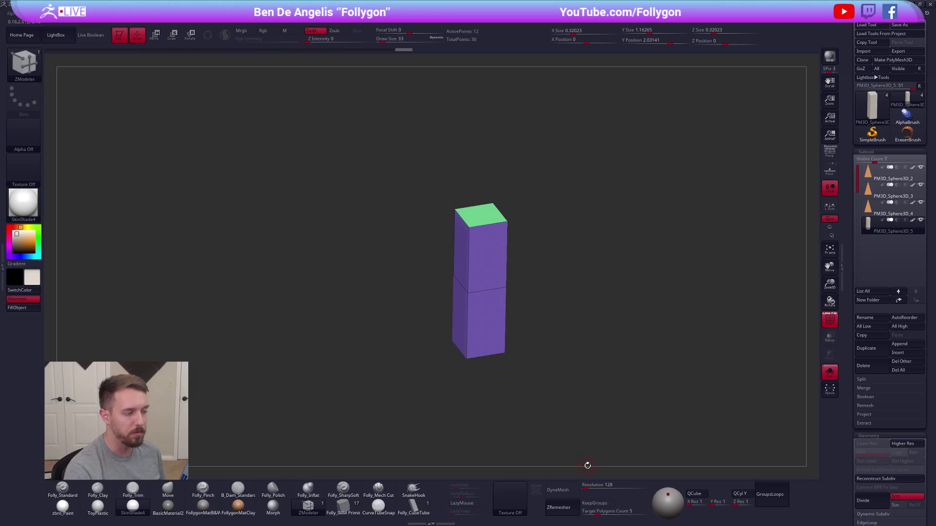
left_click_drag(547, 371, 543, 359)
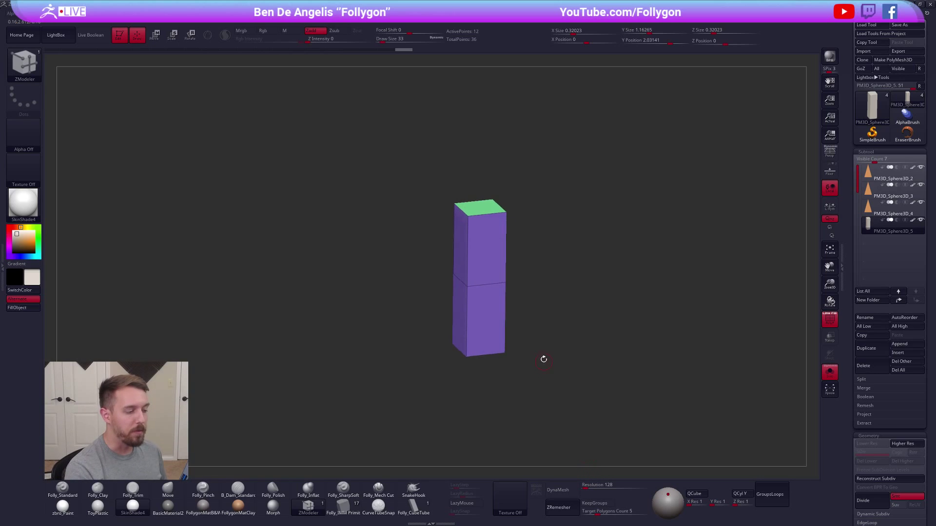
left_click(495, 320)
left_click(490, 253)
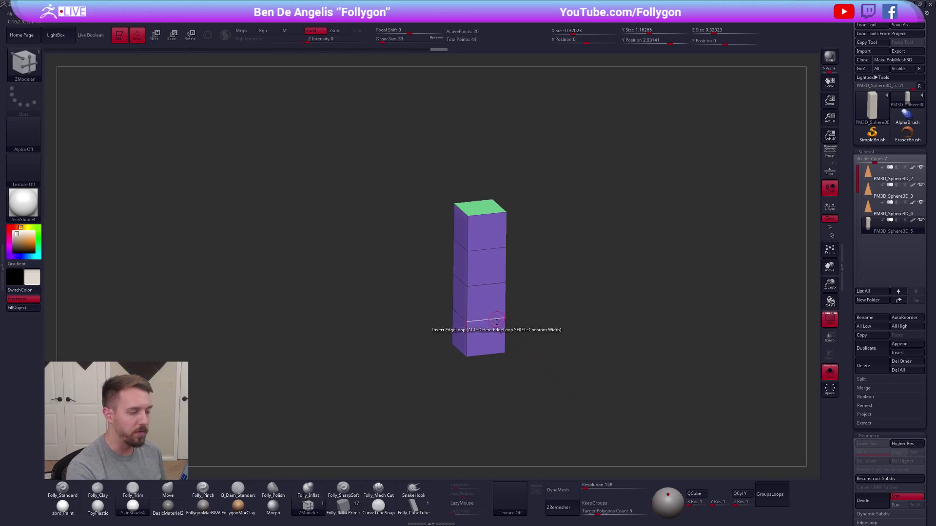
left_click_drag(559, 371, 561, 391)
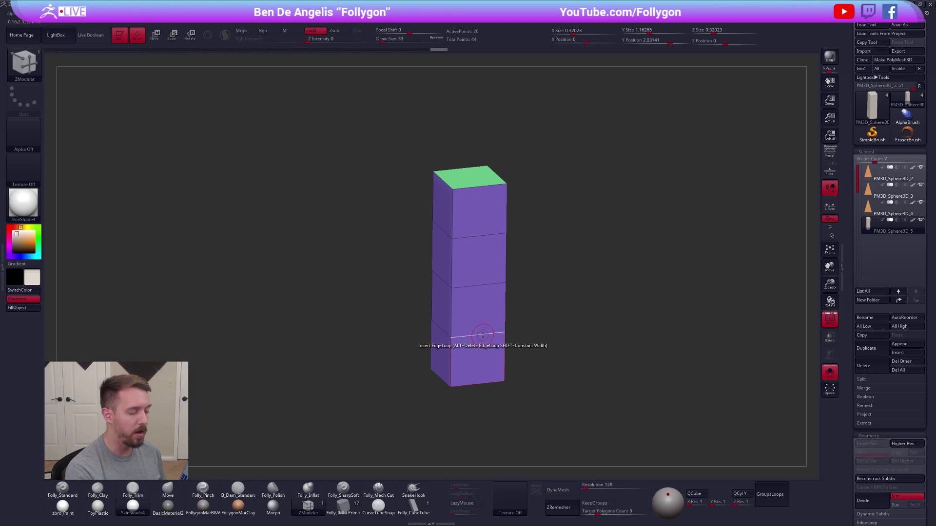
Set the ZModeler edge action to Move Infinite Radius, try shifting the trunk's edge loops sideways into a zigzag, and undo the bend.
key("space")
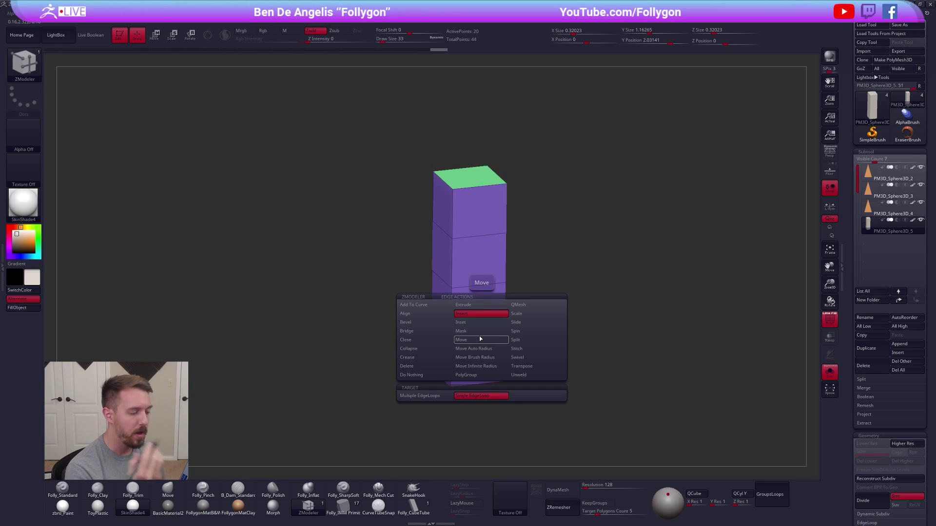
left_click(484, 367)
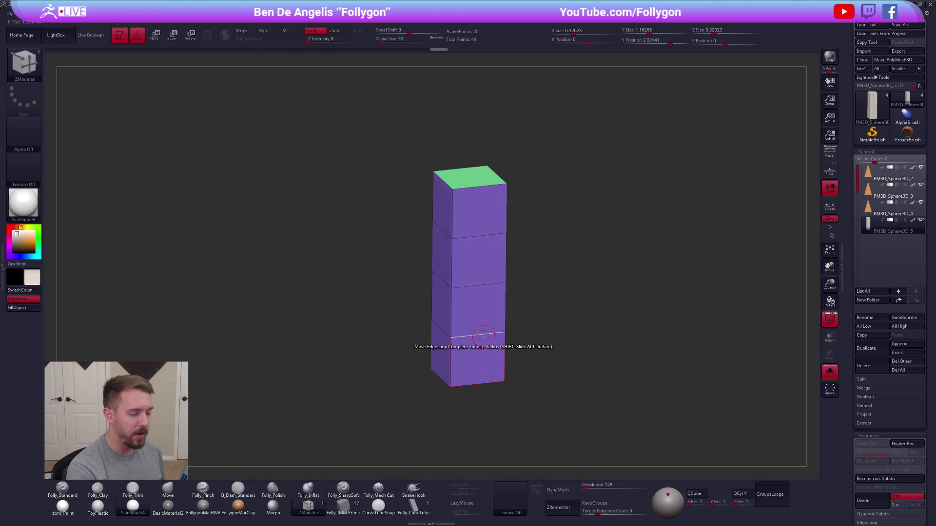
mouse_move(469, 345)
left_mouse_down()
mouse_move(450, 334)
mouse_move(490, 331)
mouse_move(454, 327)
mouse_move(492, 310)
mouse_move(482, 324)
mouse_move(493, 328)
mouse_move(451, 334)
mouse_move(502, 331)
mouse_move(458, 332)
left_mouse_up()
right_click_drag(556, 339, 531, 355, "ctrl")
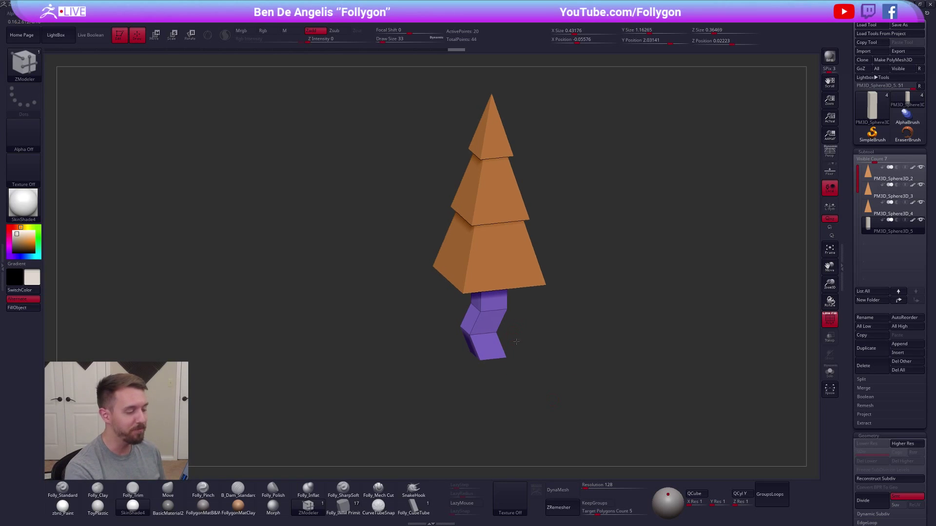
key("ctrl+z")
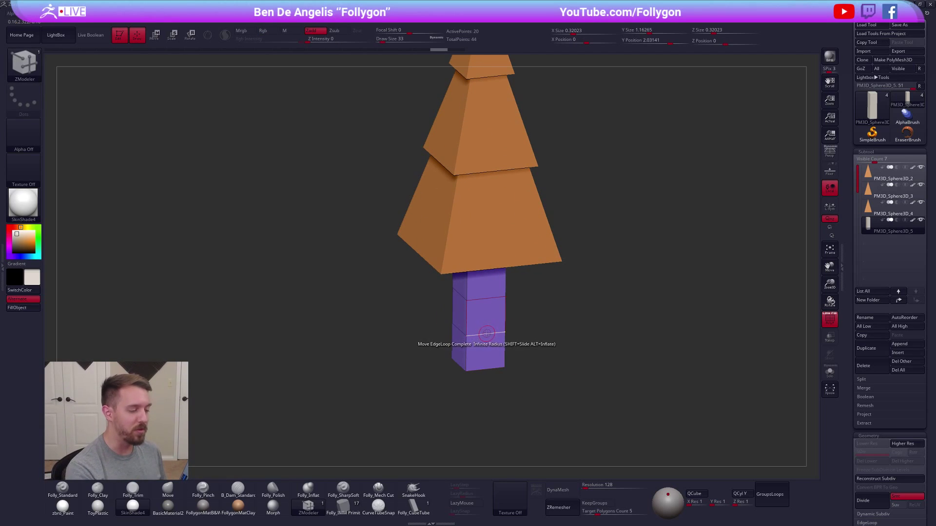
Slide the trunk's edge loops vertically along its sides so that the segments are unevenly spaced.
mouse_move(487, 336)
left_mouse_down()
mouse_move(486, 312)
mouse_move(482, 333)
left_mouse_up()
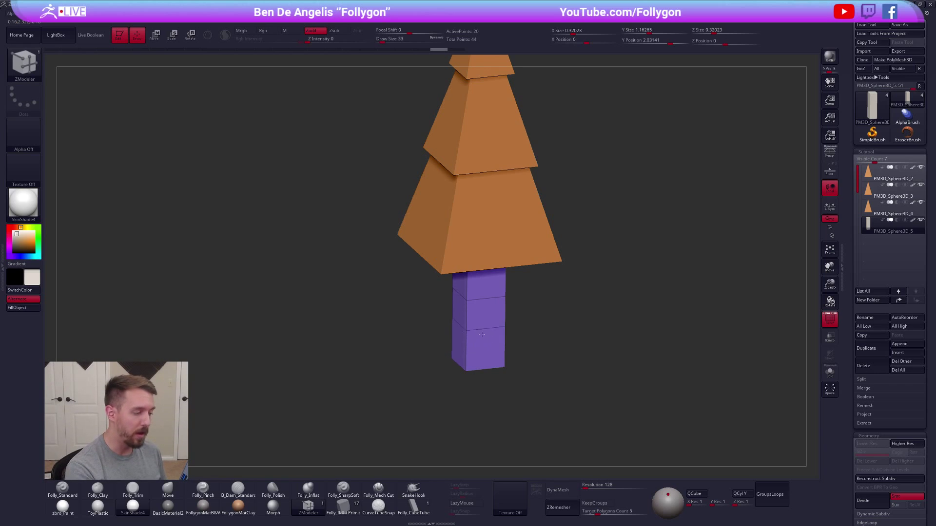
left_click_drag(482, 334, 487, 273, "shift")
left_click_drag(486, 318, 486, 334)
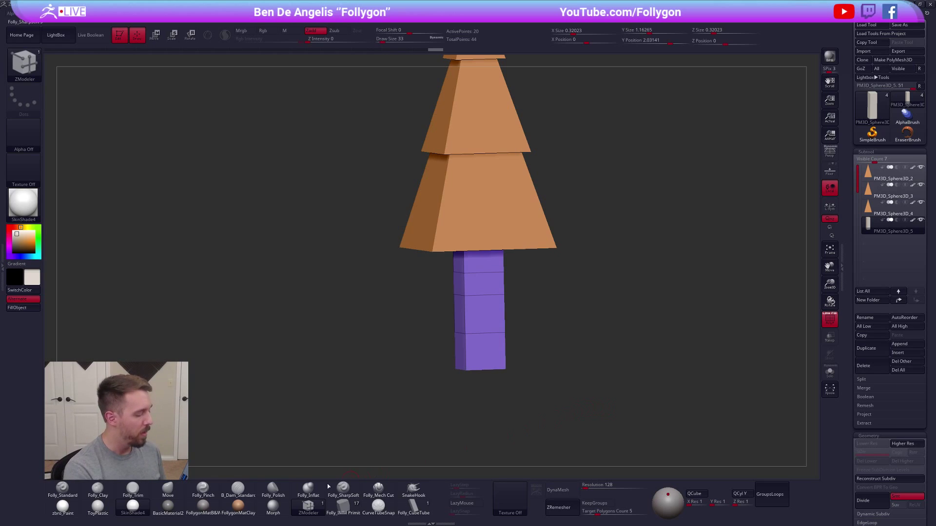
Set the ZModeler edge action to Bevel with EdgeLoop Complete, and bevel the trunk's uppermost edge loop into a narrow band.
right_click_drag(478, 306, 489, 309, "ctrl")
key("space")
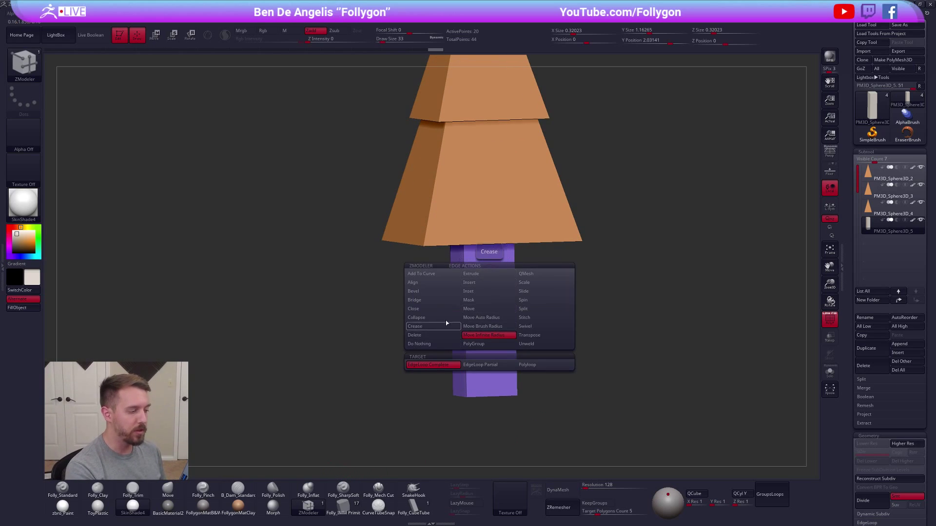
left_click(415, 291)
key("space")
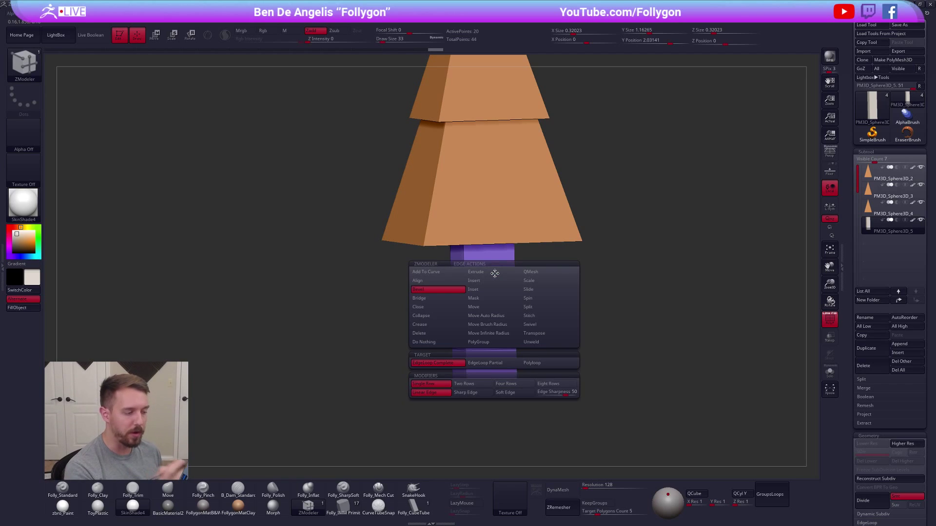
left_click(438, 292)
left_click_drag(493, 272, 493, 277)
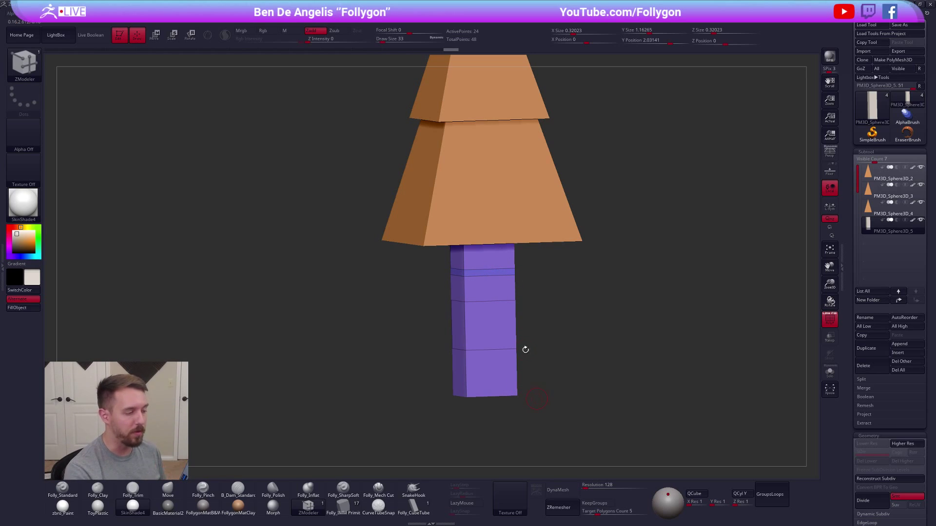
Try beveling the trunk's middle and lower edge loops into matching bands, and undo both bevels.
left_click(492, 302)
left_click(495, 351)
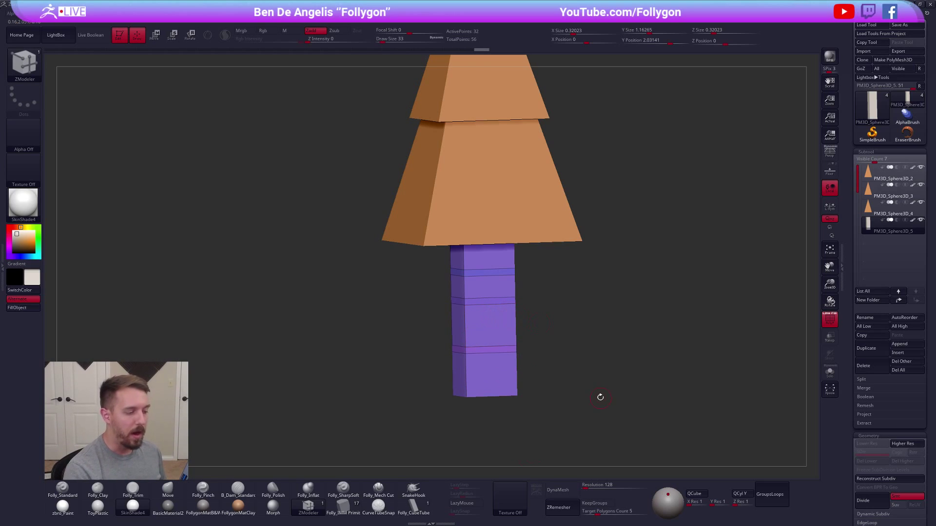
key("ctrl+z")
key("ctrl+z")
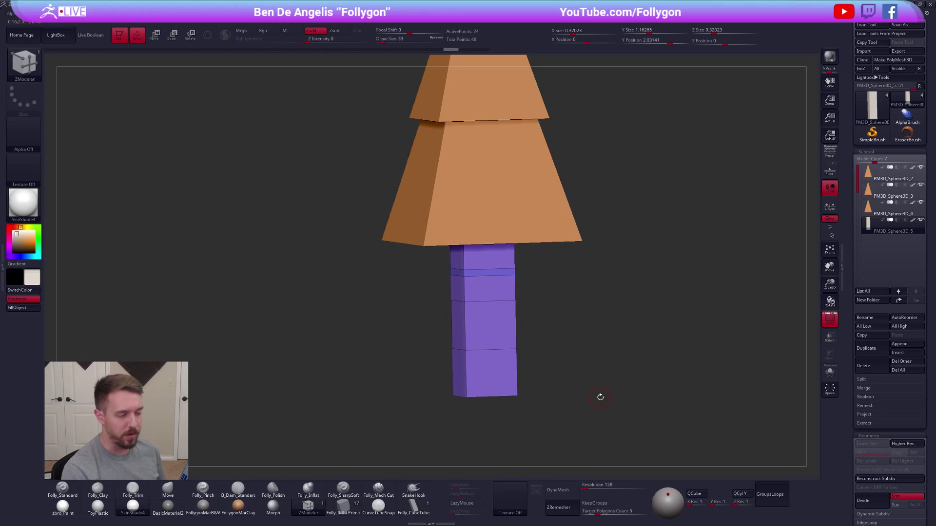
Isolate the trunk from the foliage tiers for close work on its edge loops.
key("alt+s")
mouse_move(465, 279)
right_mouse_down("ctrl")
mouse_move(489, 303)
mouse_move(475, 264)
right_mouse_up("ctrl")
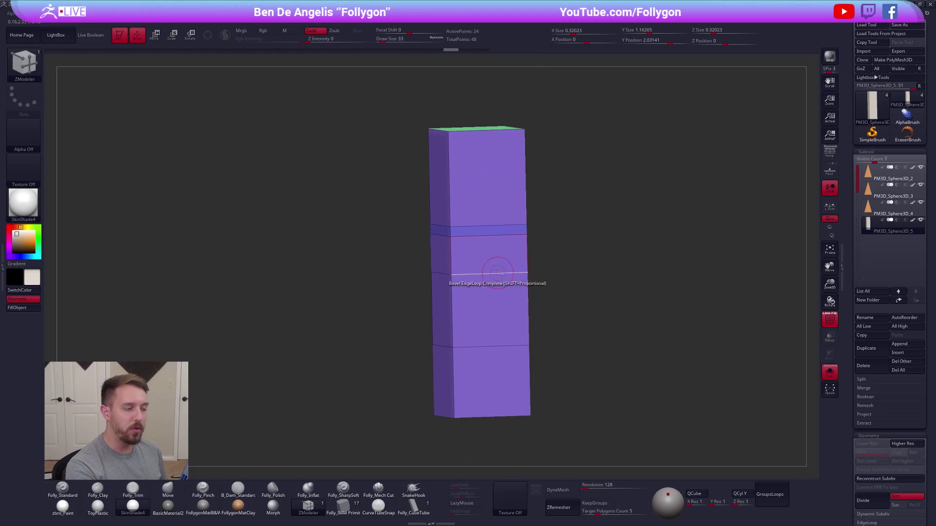
left_click(503, 229)
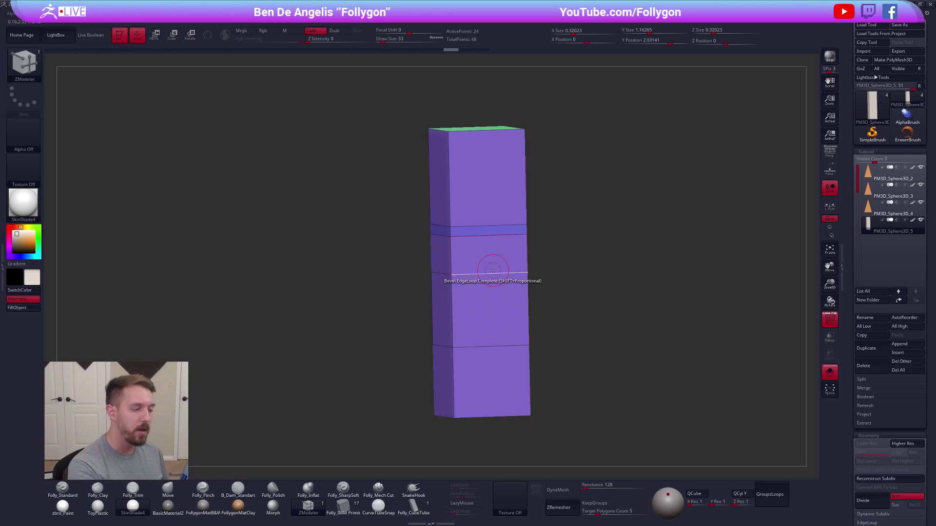
Try beveling the trunk's middle and lower edge loops at a narrow width and at a wide width, undoing each attempt.
left_click(500, 275)
left_click(480, 347)
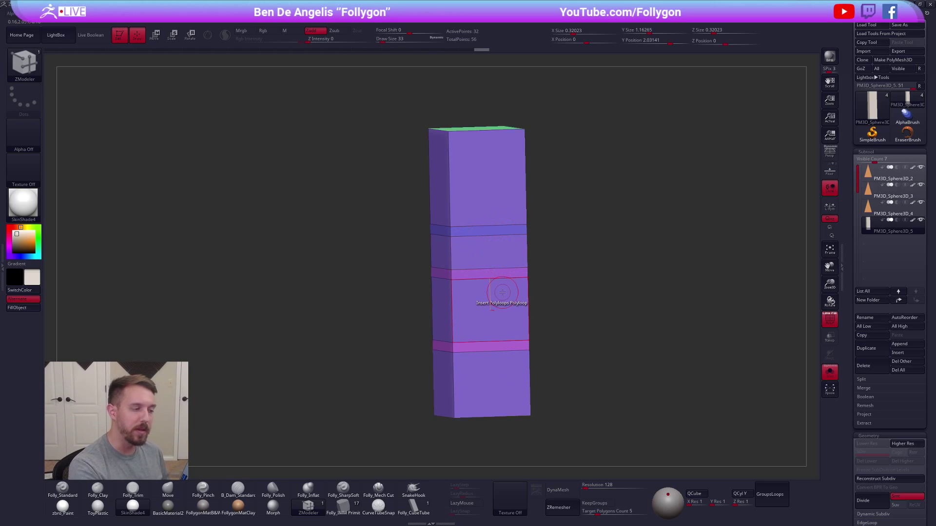
key("ctrl+z")
key("ctrl+z")
left_click(492, 277)
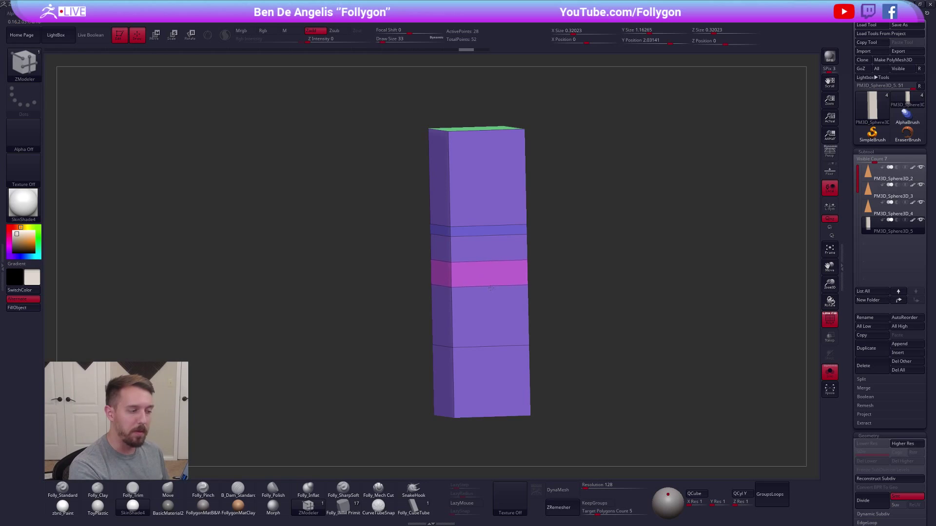
left_click(497, 348)
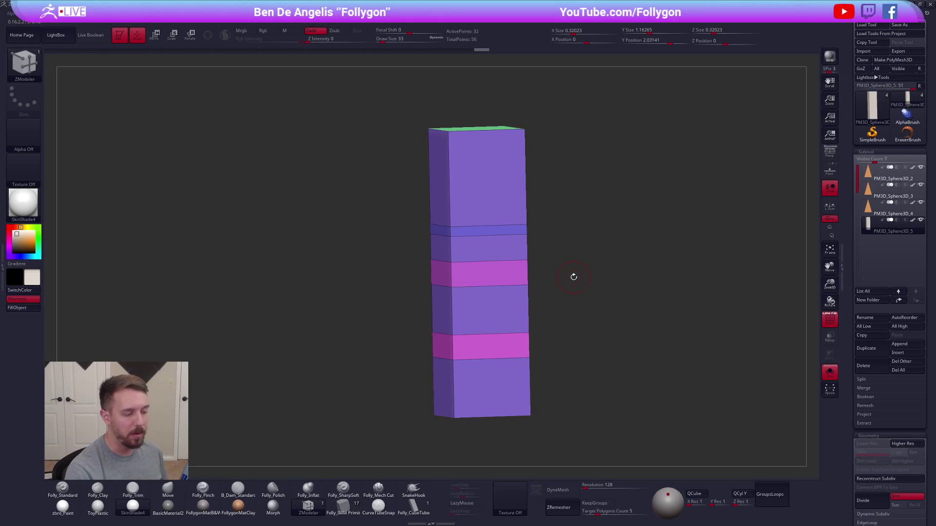
key("ctrl+z")
key("ctrl+z")
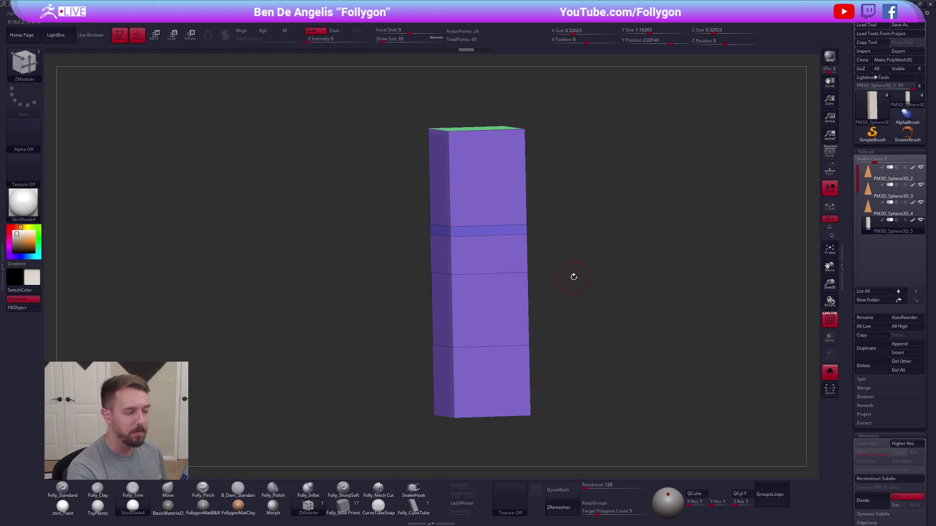
Bevel the trunk's middle and lower edge loops into two narrow bands of matching width.
left_click(494, 278)
left_click(492, 347)
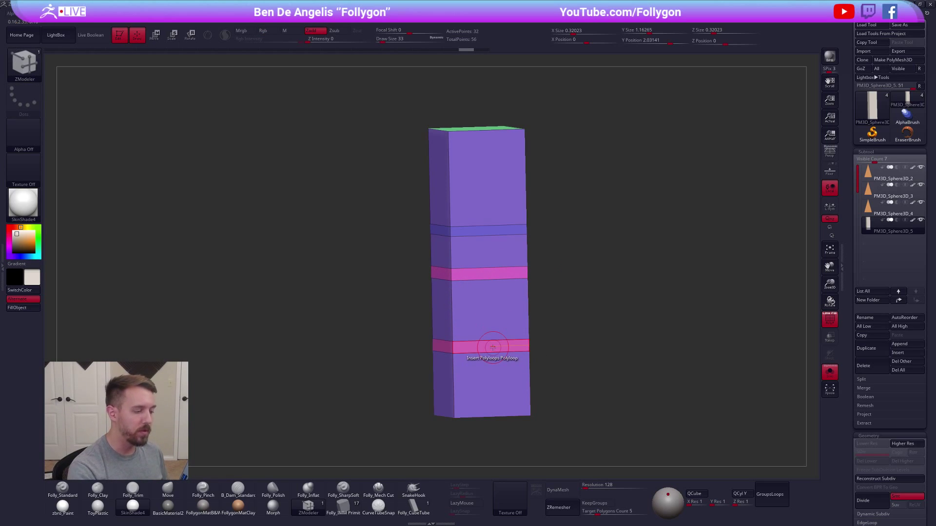
left_click_drag(598, 418, 640, 403)
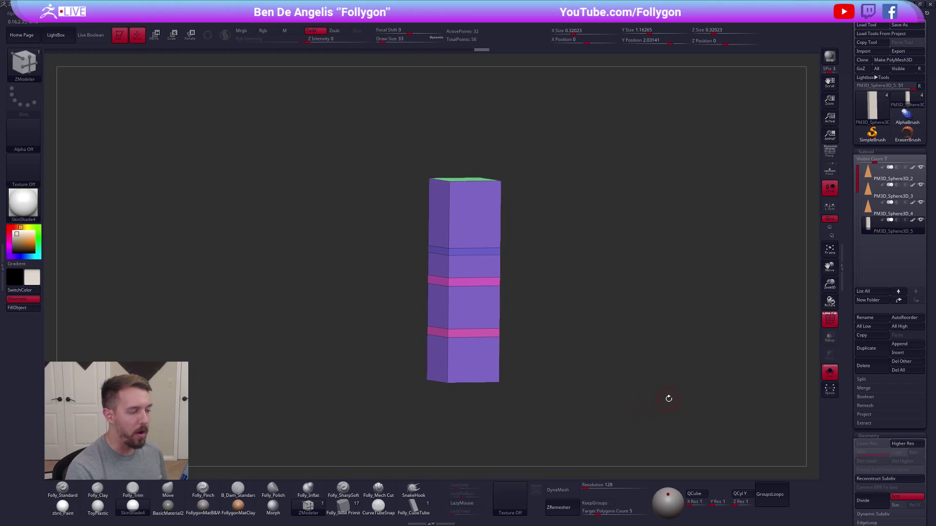
left_click_drag(694, 413, 661, 406, "alt")
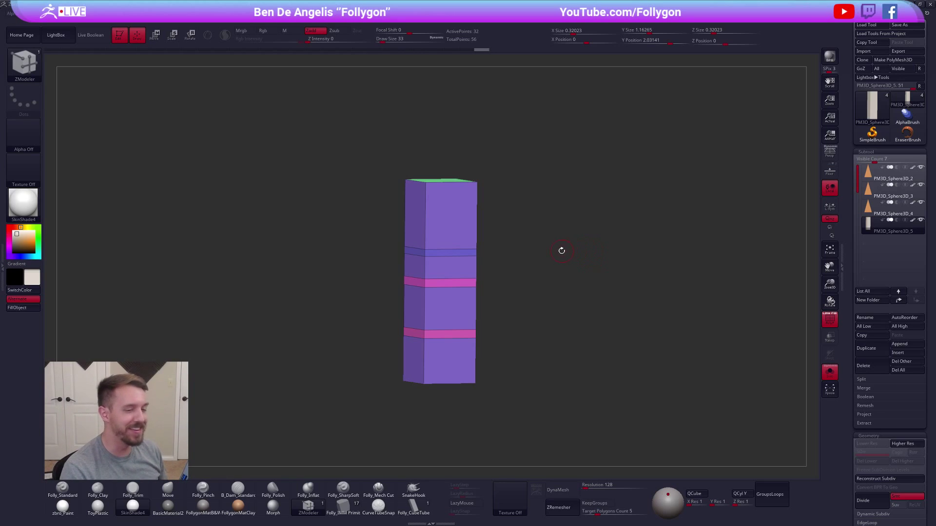
Show the foliage tiers again and check the tree against the Low Poly Foliage Pack page in the browser, returning to ZBrush.
key("alt+s")
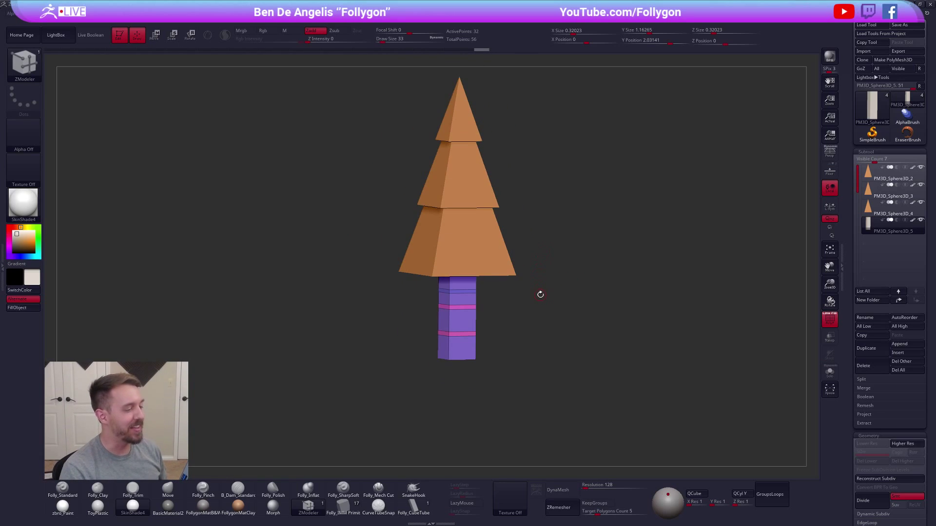
key("alt+Tab")
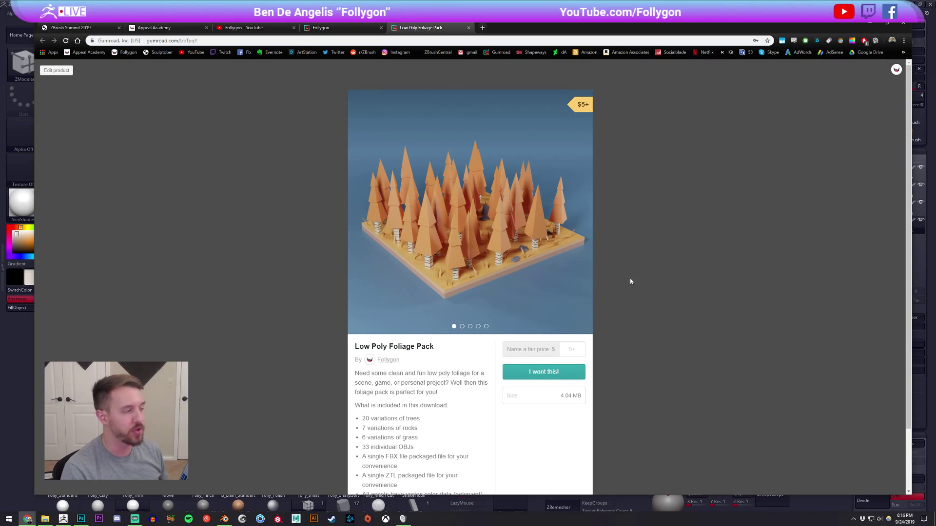
key("alt+Tab")
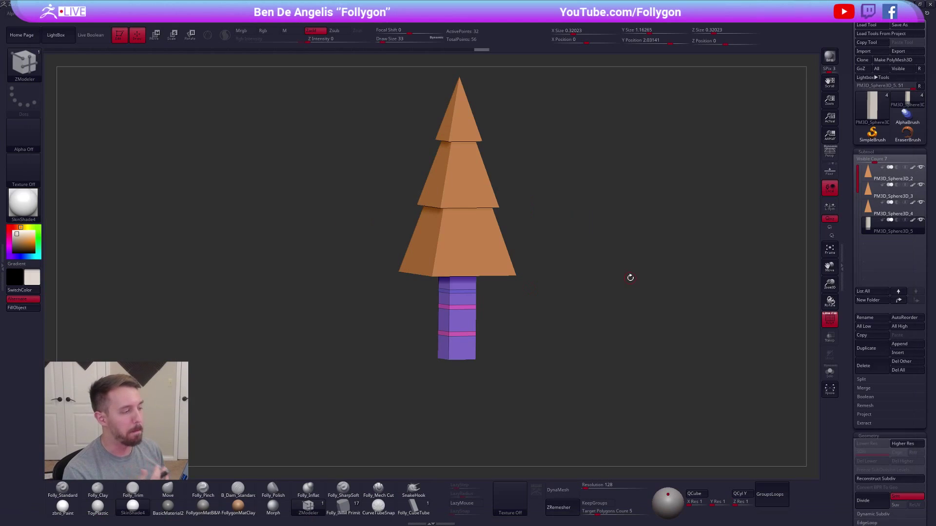
Isolate the trunk from the foliage tiers again with polyframe shown and the ZModeler brush active, viewed straight from the front.
left_click_drag(494, 330, 497, 357)
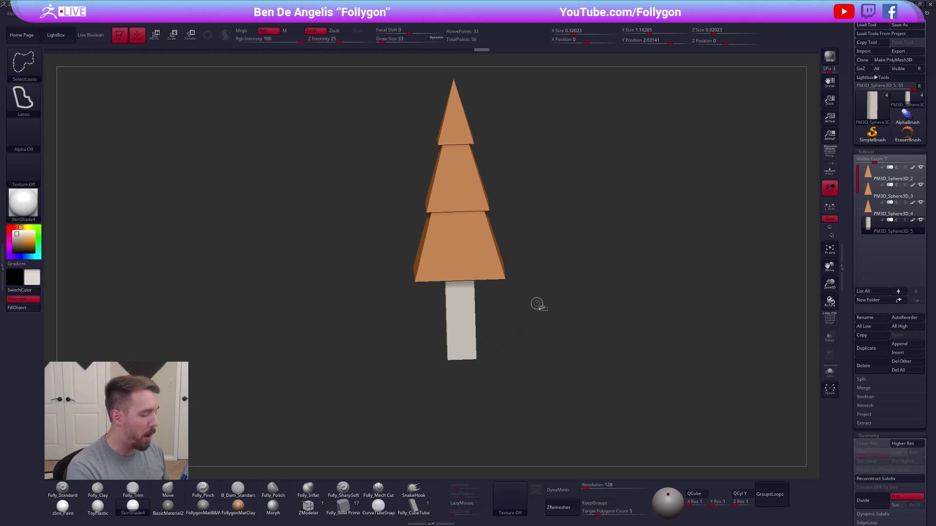
key("space")
left_click(553, 474)
key("shift+s")
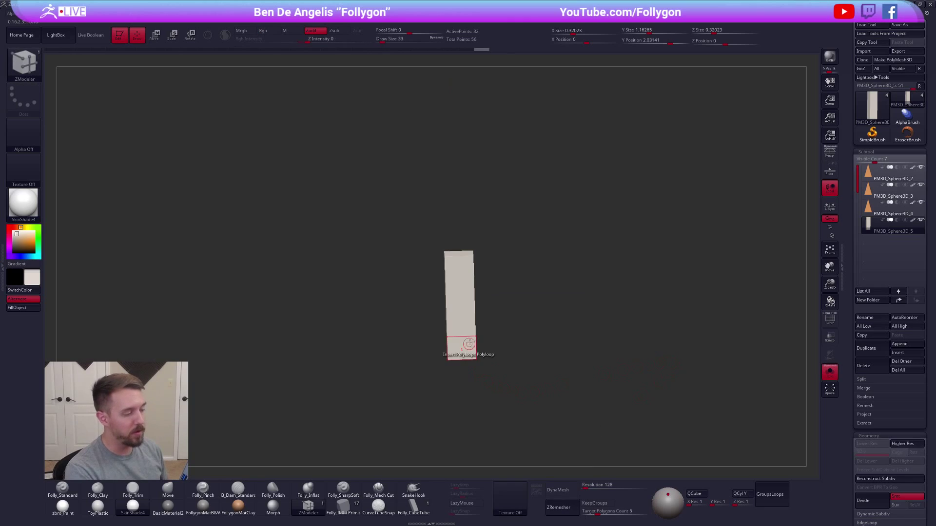
key("shift+f")
key("b")
key("z")
key("m")
left_click_drag(518, 401, 506, 362)
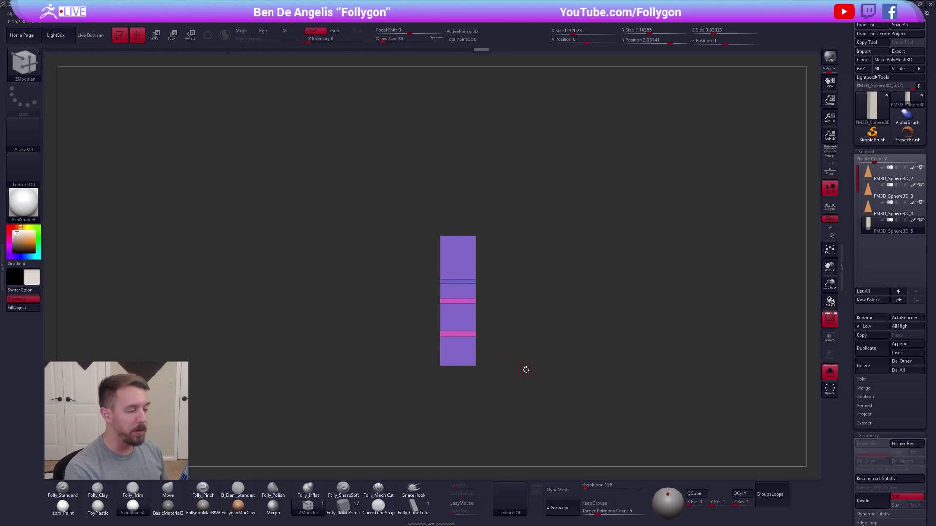
Switch the selection brush to SelectRect and back to SelectLasso.
key("ctrl+shift")
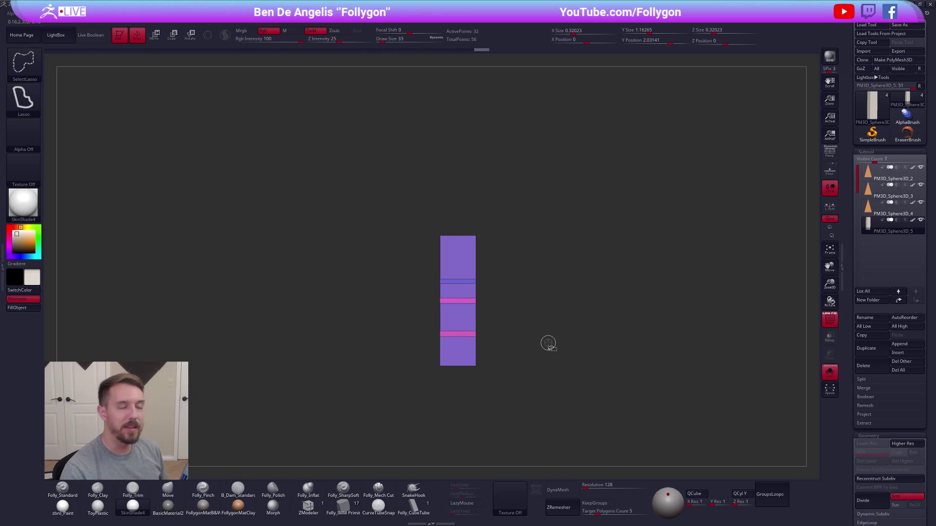
left_click_drag(487, 270, 498, 295, "alt")
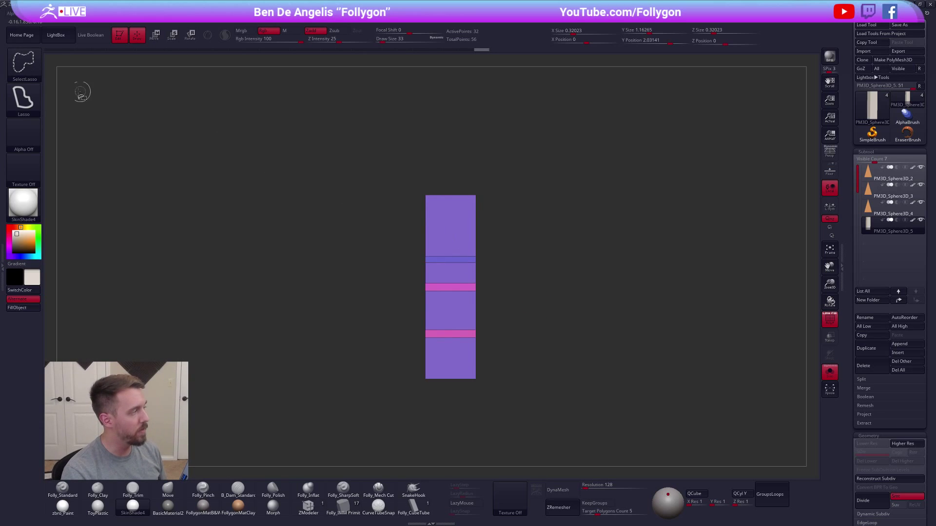
left_click(23, 64, "ctrl+shift")
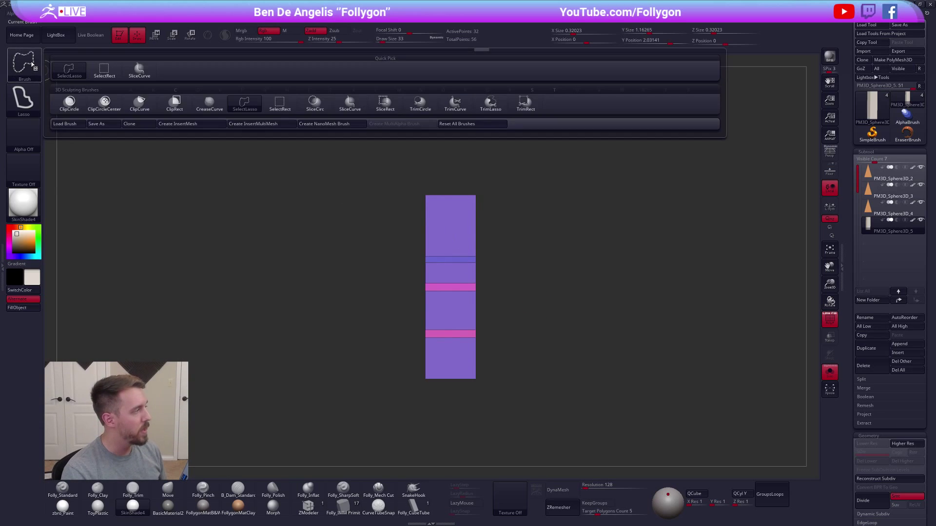
left_click(106, 72)
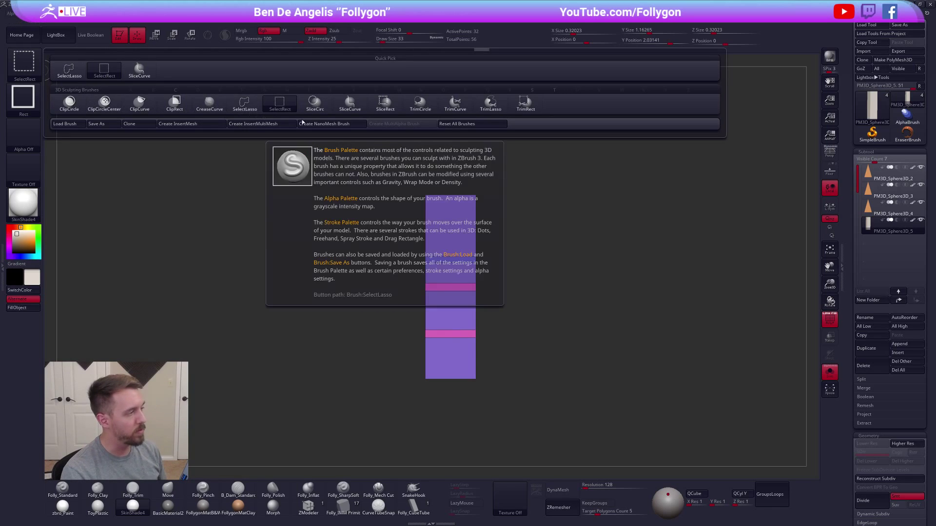
left_click(308, 102)
left_click(139, 70)
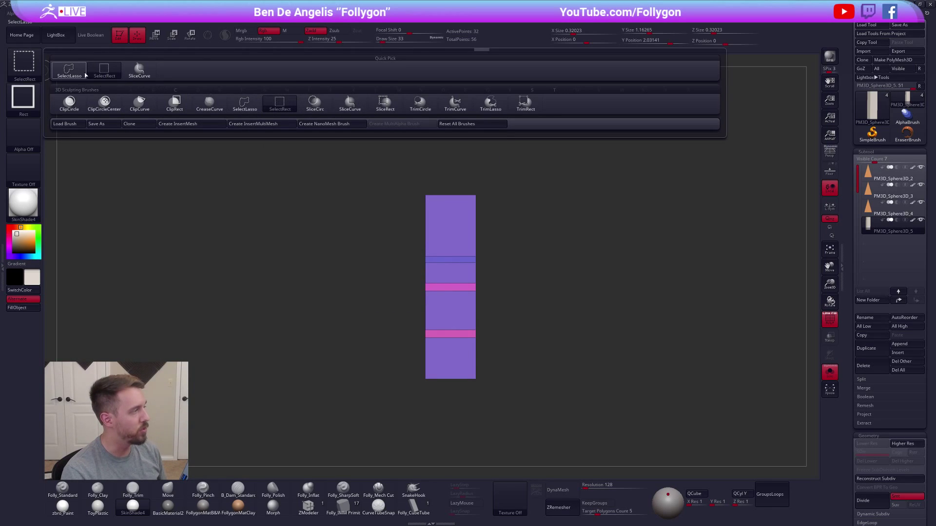
left_click(84, 72)
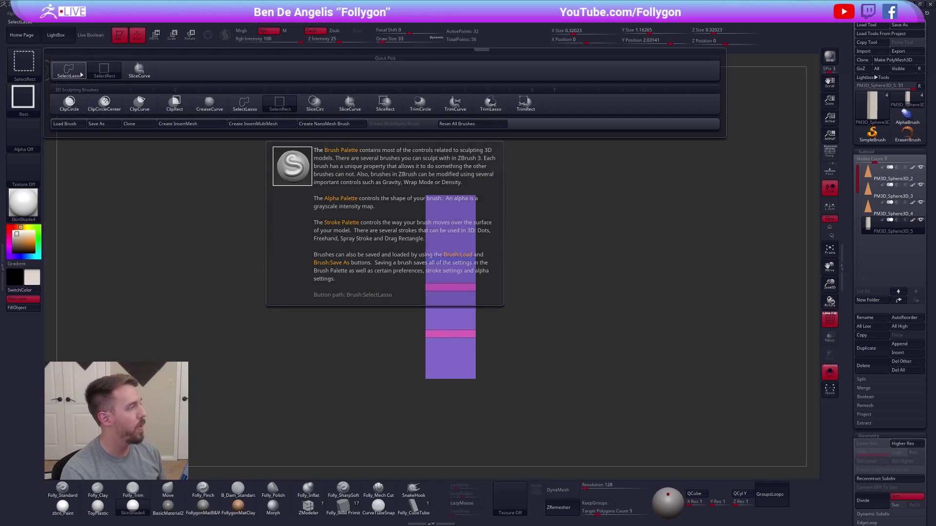
left_click(81, 74)
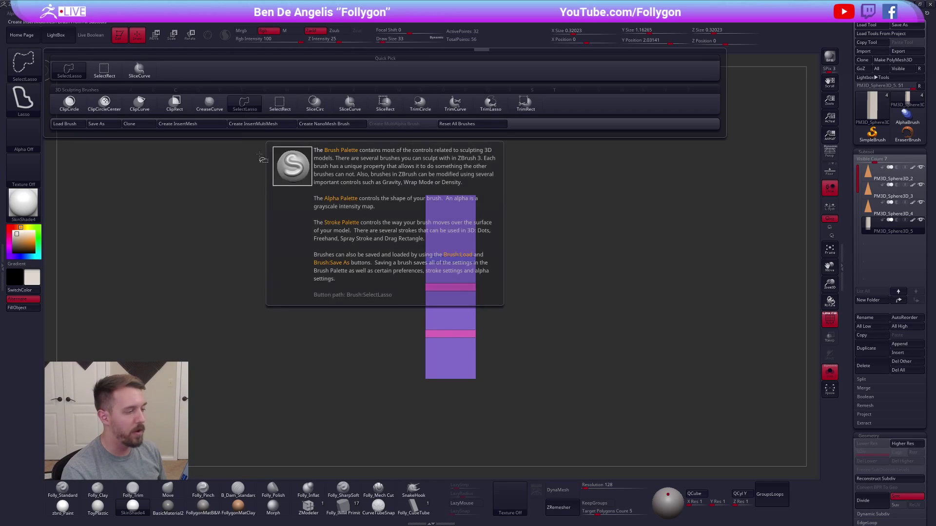
key("ctrl+shift")
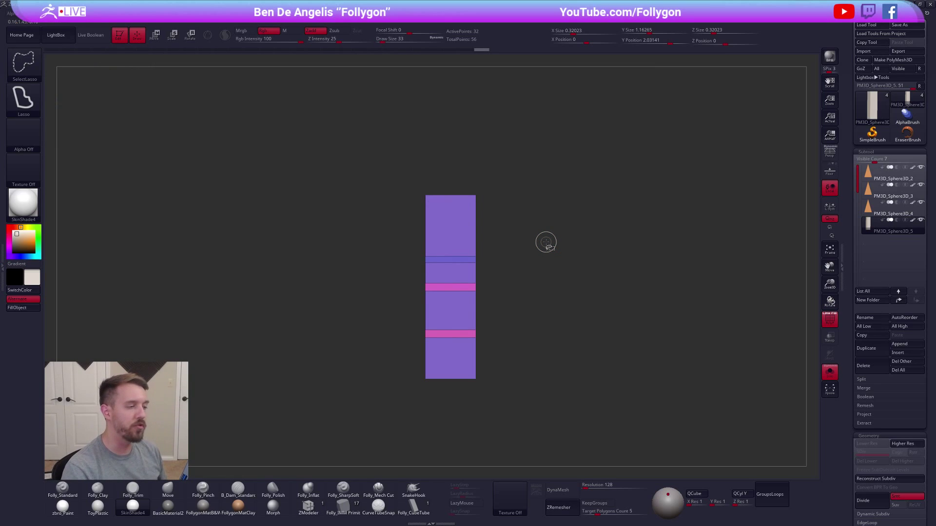
Isolate the trunk's upper section with a lasso selection, turn on double-sided display, and hide the stray polygon hanging below it.
mouse_move(372, 218)
left_mouse_down("ctrl+shift")
mouse_move(418, 157)
mouse_move(591, 282)
mouse_move(572, 299)
left_mouse_up("ctrl+shift")
left_click_drag(610, 351, 619, 302)
key("space")
left_click(639, 335)
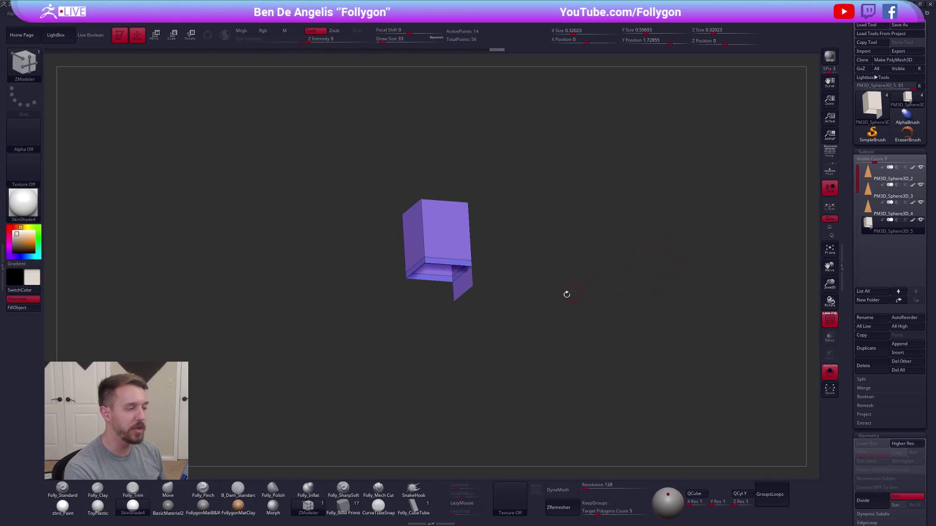
left_click(471, 276, "ctrl+shift")
Hide the large upper block so only the narrow band is left, and restore the whole trunk's visibility.
left_click_drag(578, 288, 550, 359, "shift")
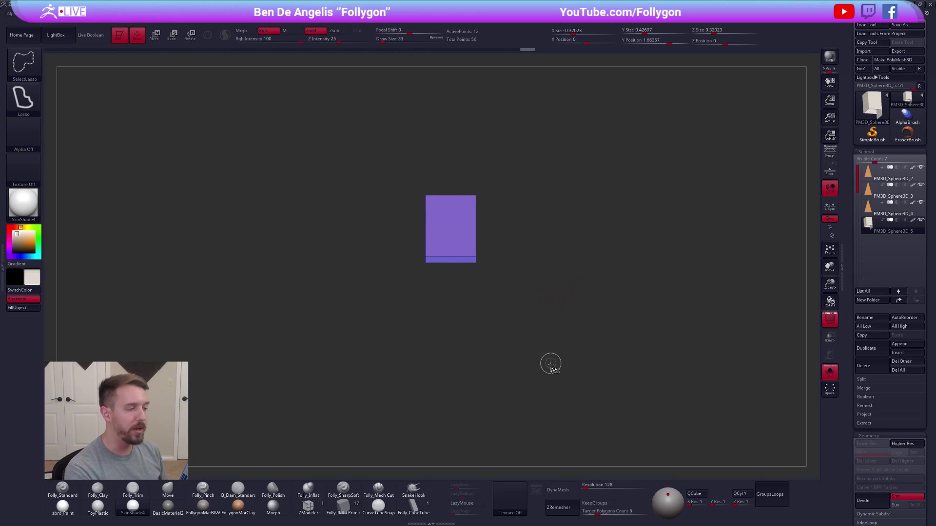
mouse_move(498, 220)
left_mouse_down("ctrl+alt+shift")
mouse_move(390, 217)
mouse_move(533, 142)
left_mouse_up("ctrl+alt+shift")
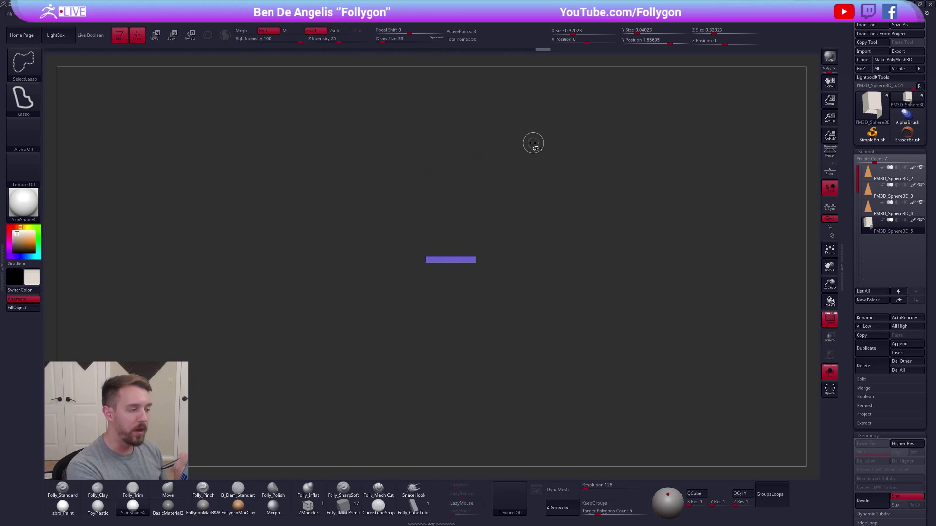
left_click(581, 323, "ctrl+shift")
left_click_drag(580, 393, 597, 385, "alt")
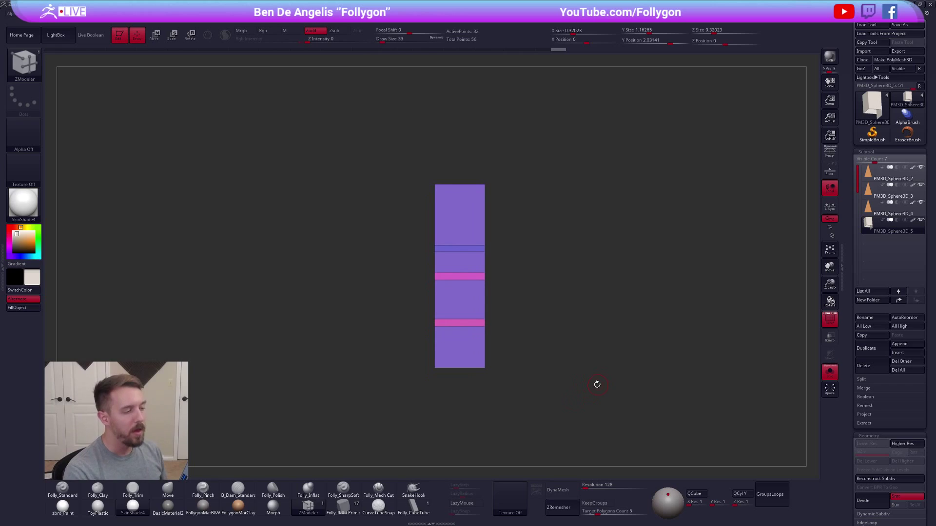
Hide most of the trunk with a vertical lasso to leave one side face, and toggle double-sided display off and on.
mouse_move(463, 169)
left_mouse_down("ctrl+alt+shift")
mouse_move(516, 179)
mouse_move(486, 428)
left_mouse_up("ctrl+alt+shift")
left_click_drag(545, 388, 503, 395)
key("space")
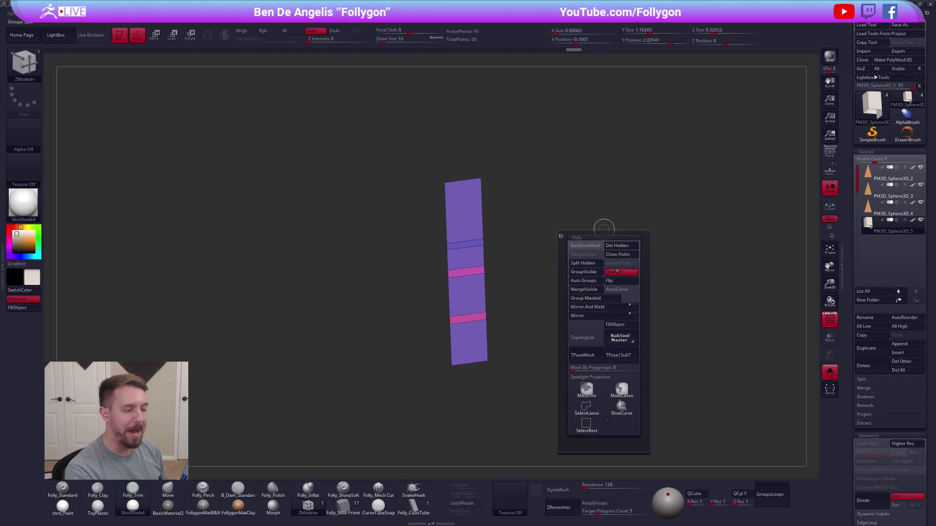
left_click(618, 274)
left_click(619, 276)
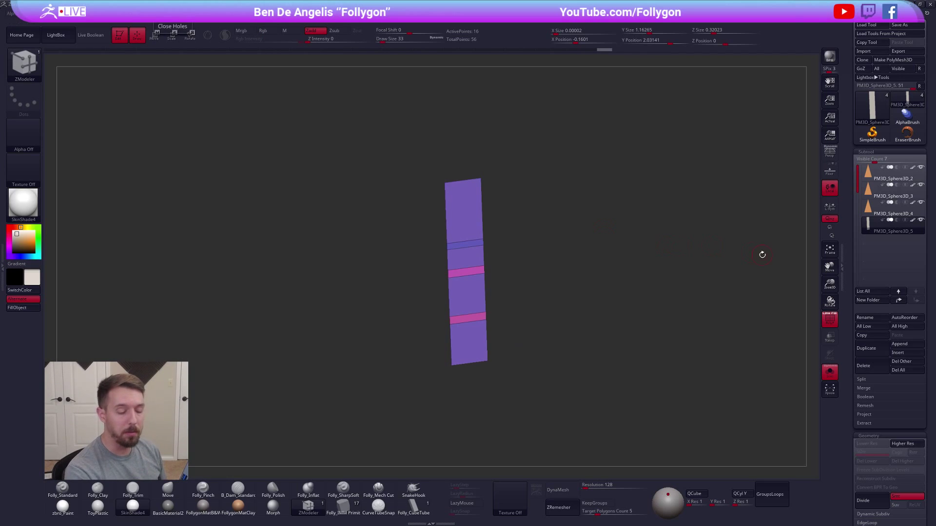
Toggle the Double option in the tool's Display Properties off and on, and restore the whole trunk in front view.
scroll(849, 339, "down", 10)
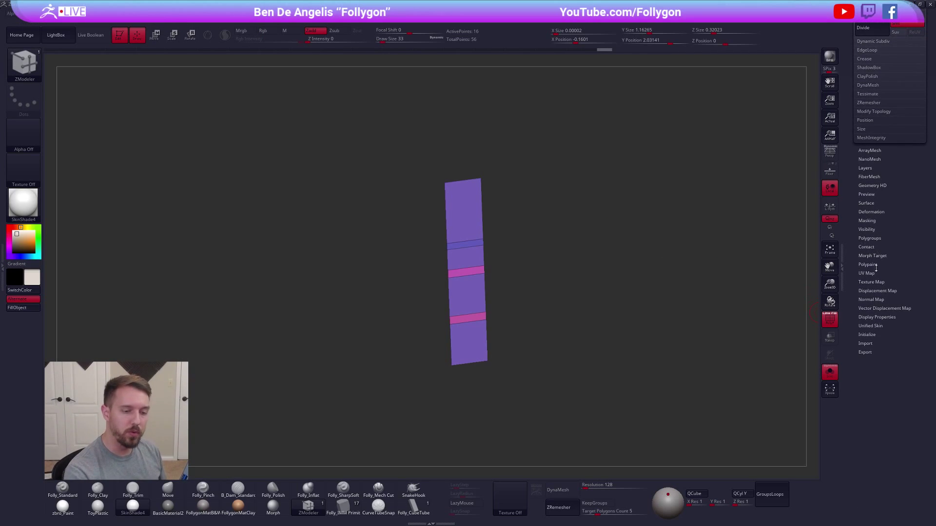
left_click(863, 317)
left_click(876, 343)
left_click(876, 344)
scroll(876, 344, "up", 10)
left_click(645, 387, "ctrl+shift")
mouse_move(645, 387)
left_mouse_down("shift")
mouse_move(648, 406)
mouse_move(610, 399)
left_mouse_up("shift")
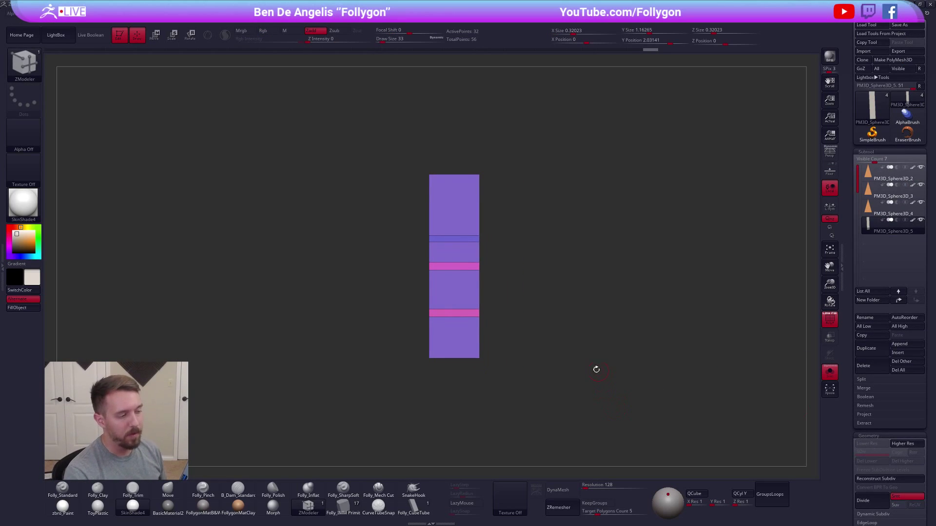
Hide the trunk's sections one after another with lasso selections down to the uppermost narrow band, and restore full visibility.
left_click_drag(374, 198, 541, 190, "ctrl+shift")
left_click(554, 234, "ctrl+shift")
mouse_move(398, 200)
left_mouse_down("ctrl+alt+shift")
mouse_move(519, 152)
mouse_move(507, 161)
left_mouse_up("ctrl+alt+shift")
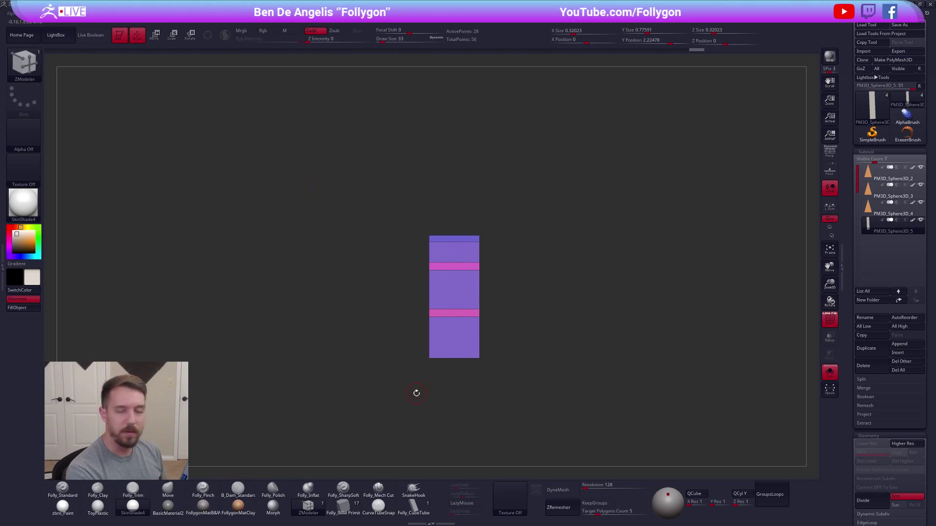
left_click_drag(385, 379, 485, 397, "ctrl+alt+shift")
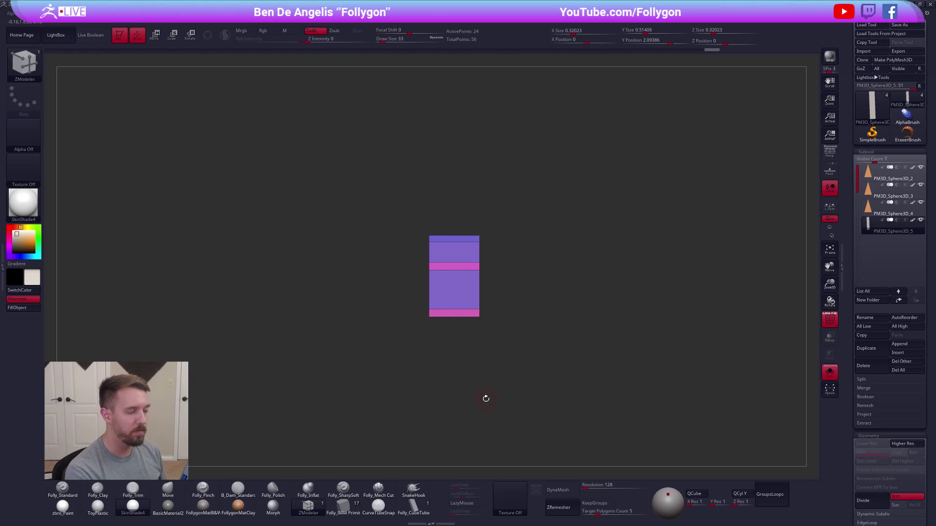
left_click_drag(482, 309, 481, 335, "alt")
mouse_move(419, 317)
left_mouse_down("ctrl+alt+shift")
mouse_move(462, 302)
mouse_move(516, 316)
mouse_move(424, 316)
left_mouse_up("ctrl+alt+shift")
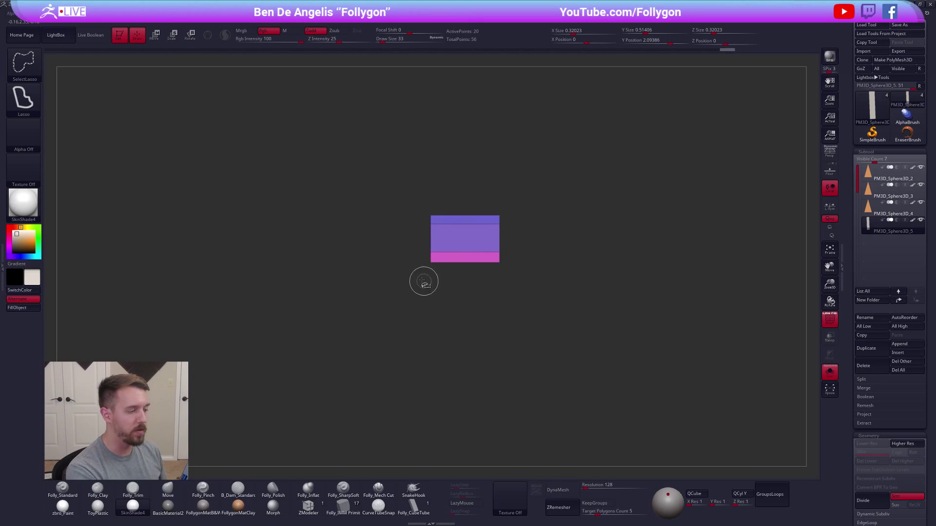
mouse_move(524, 267)
left_mouse_down("ctrl+alt+shift")
mouse_move(419, 265)
mouse_move(533, 257)
mouse_move(403, 261)
left_mouse_up("ctrl+alt+shift")
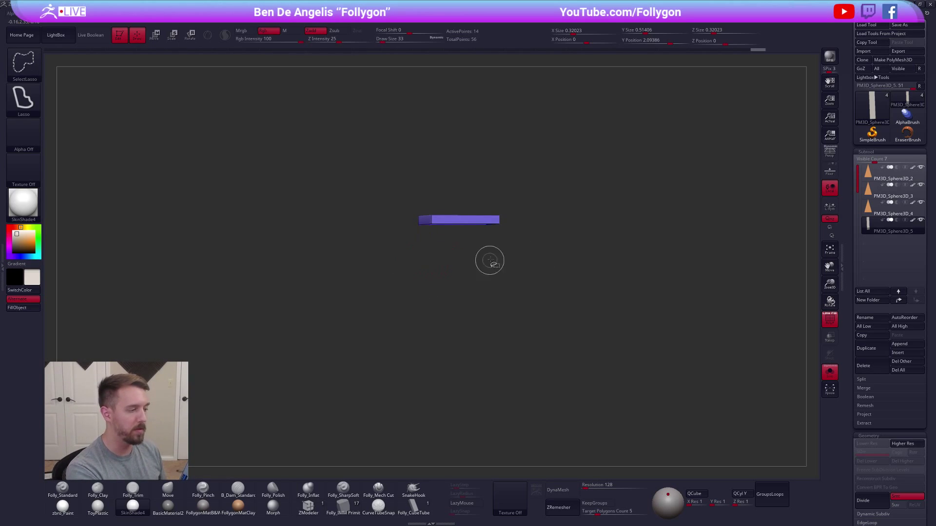
left_click(510, 276, "ctrl+shift")
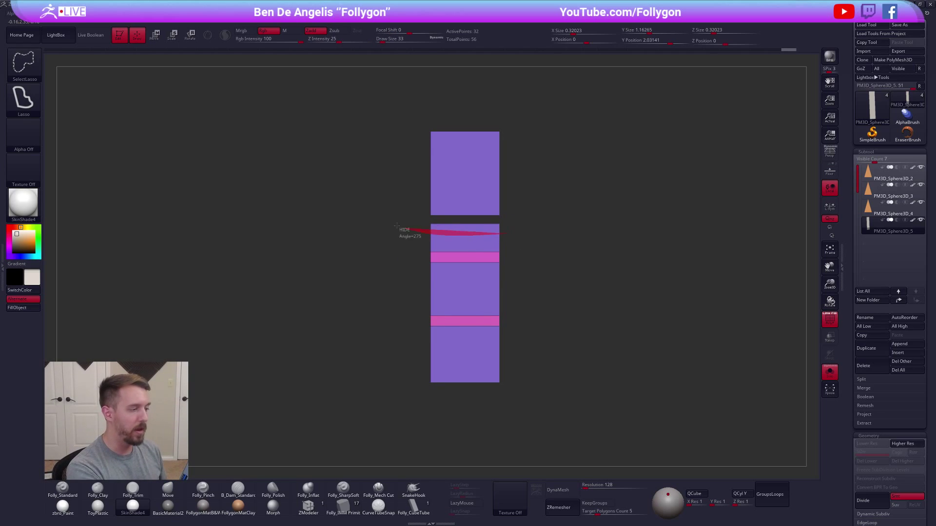
Hide the trunk's top, bottom and lower-middle parts with lasso selections, and make the whole trunk visible again.
left_click_drag(403, 229, 569, 203, "ctrl+alt+shift")
mouse_move(402, 394)
left_mouse_down("ctrl+alt+shift")
mouse_move(455, 349)
mouse_move(522, 386)
left_mouse_up("ctrl+alt+shift")
mouse_move(419, 312)
left_mouse_down("ctrl+alt+shift")
mouse_move(531, 312)
mouse_move(535, 323)
left_mouse_up("ctrl+alt+shift")
left_click(569, 305, "ctrl+shift")
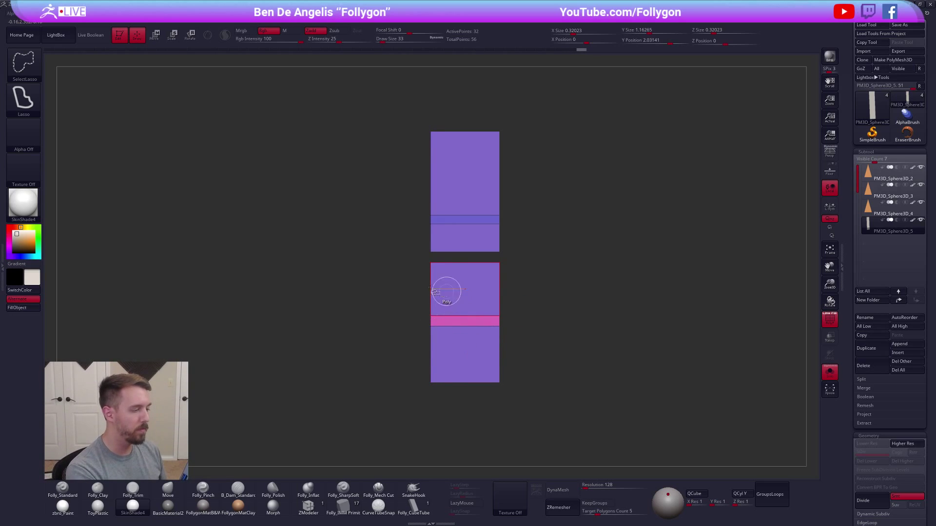
Hide the trunk's lower-middle section with a lasso selection, and restore the whole trunk's visibility.
left_click_drag(511, 282, 312, 292, "ctrl+alt+shift")
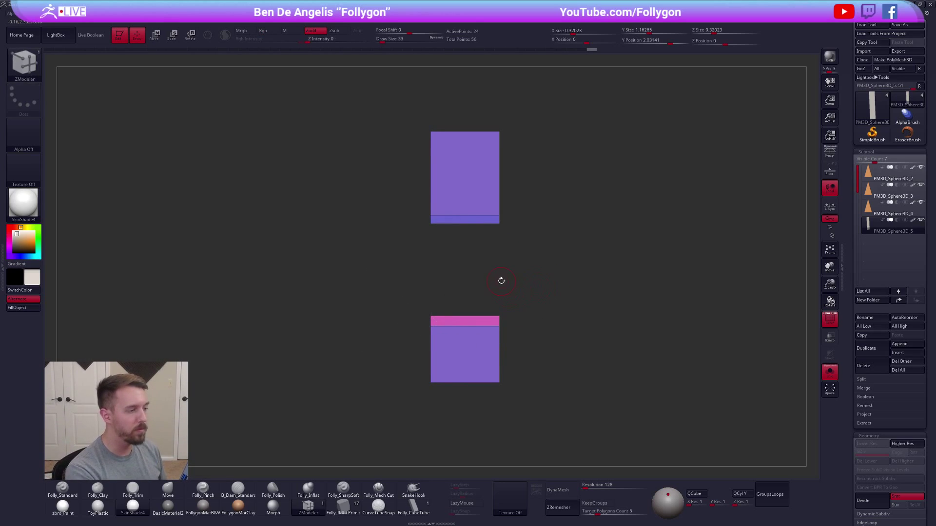
left_click_drag(544, 283, 569, 372, "ctrl+shift")
left_click(566, 318, "ctrl+shift")
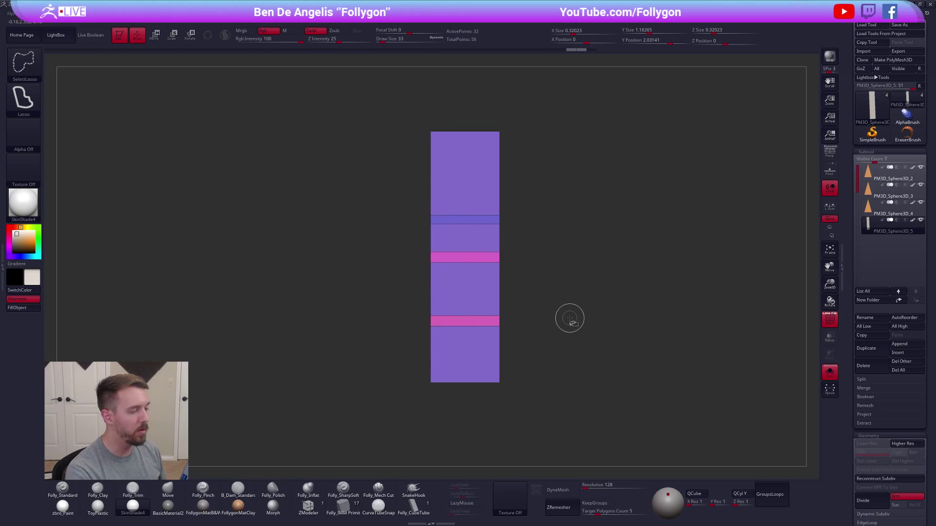
Switch the visibility selection tool from lasso to SelectRect and view the trunk at a slight angle.
key("space")
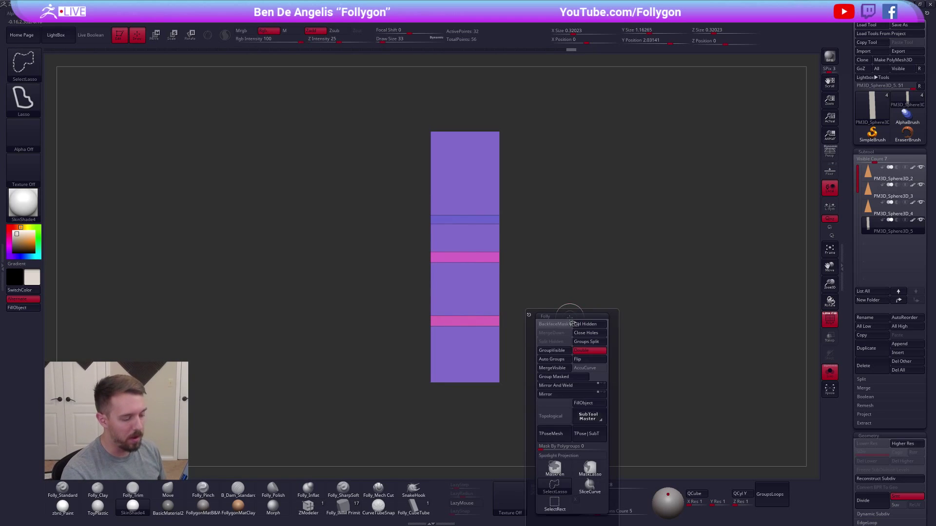
left_click(553, 510)
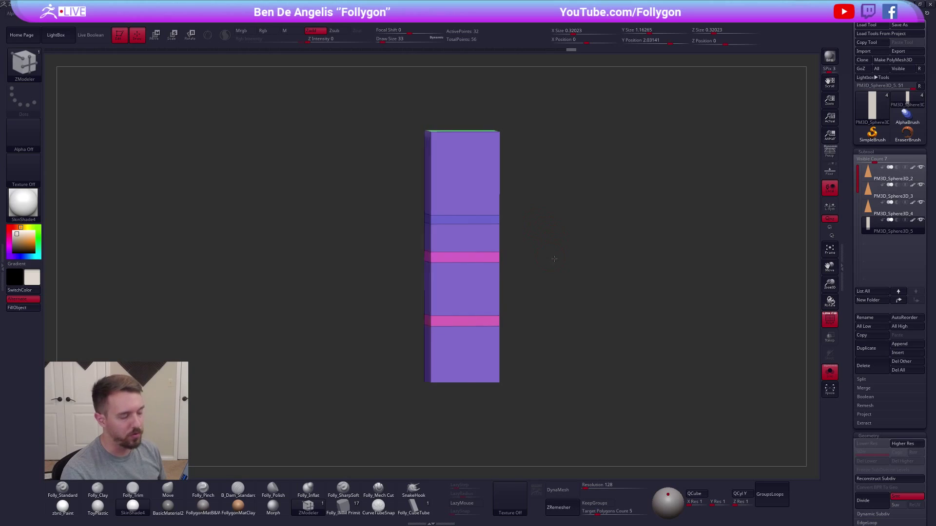
left_click_drag(553, 259, 552, 255)
key("ctrl+shift")
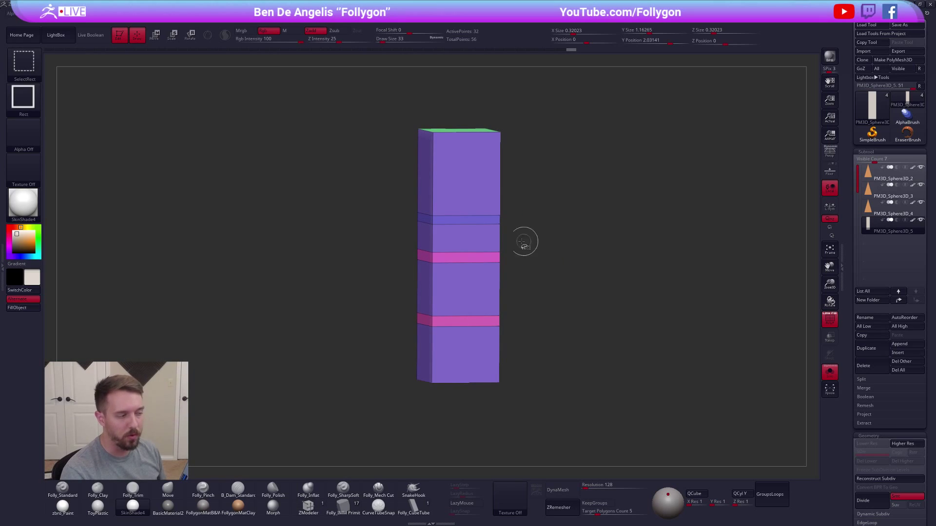
Isolate the trunk's purple sections with the uppermost band by polygroup, invert the visibility, and make the whole trunk visible again.
left_click(465, 222, "ctrl+shift")
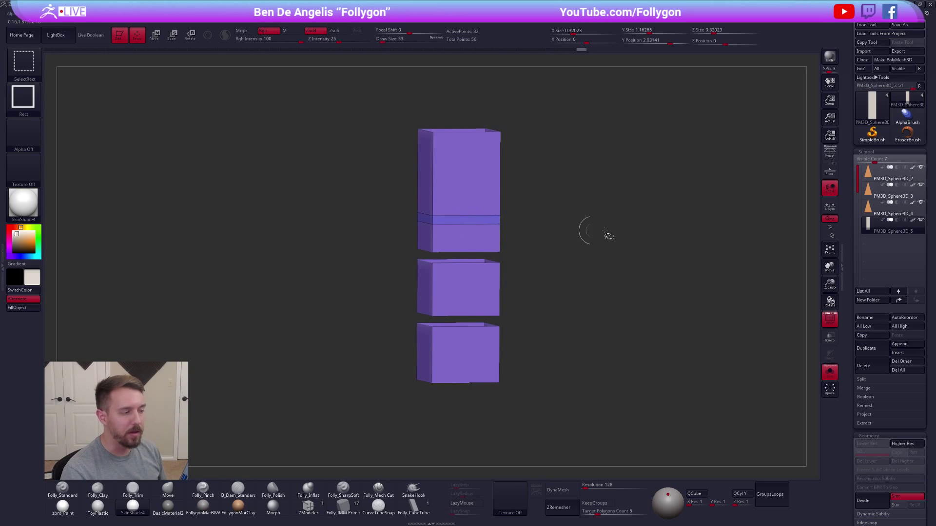
left_click(567, 262, "ctrl+shift")
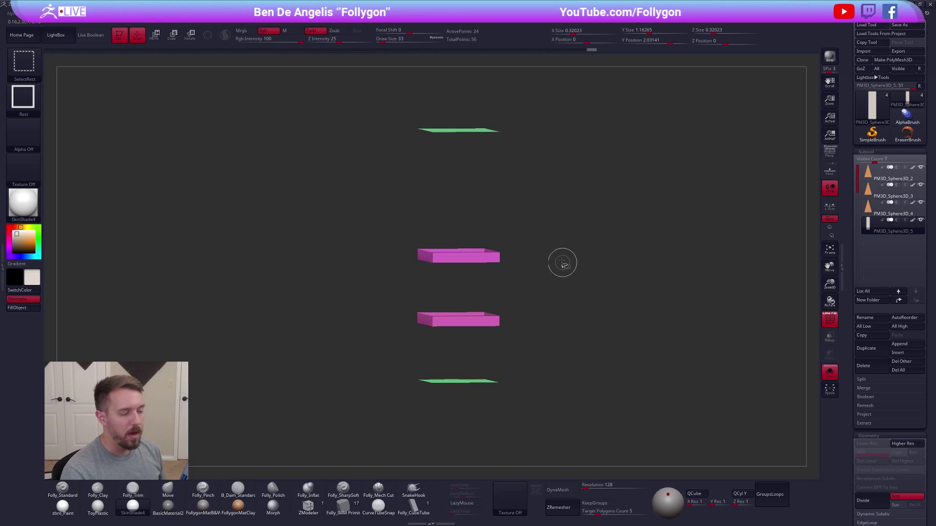
left_click(548, 213, "ctrl+shift")
left_click(479, 171, "ctrl+shift")
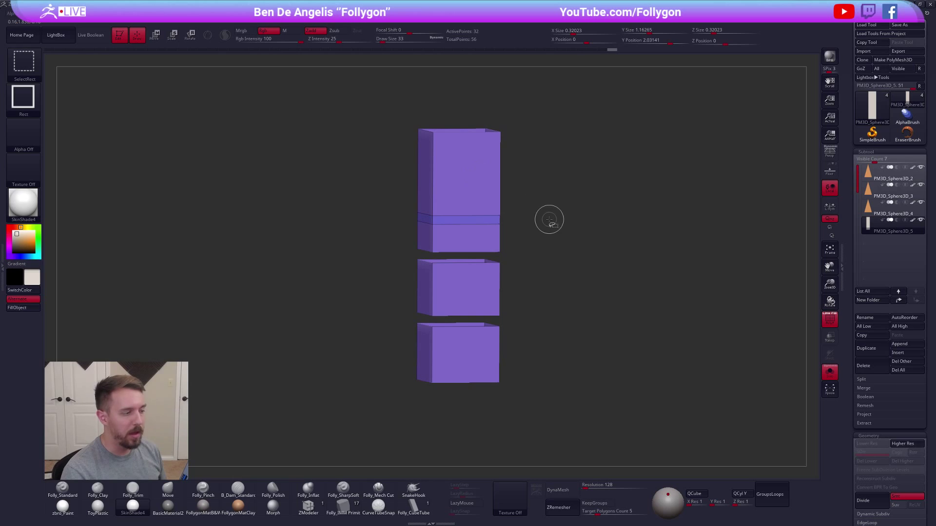
left_click(580, 262, "ctrl+shift")
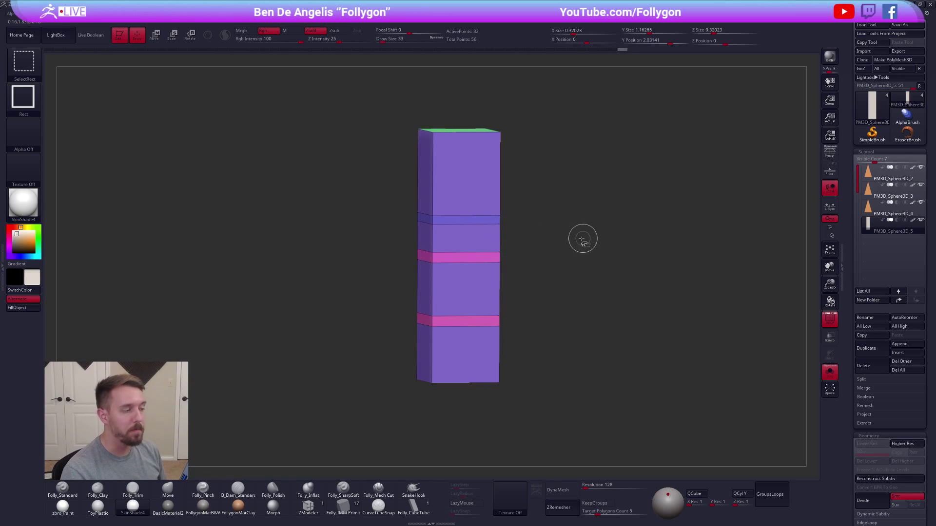
Isolate the purple sections together with the middle band by polygroup, and restore the whole trunk's visibility.
left_click(480, 259, "ctrl+shift")
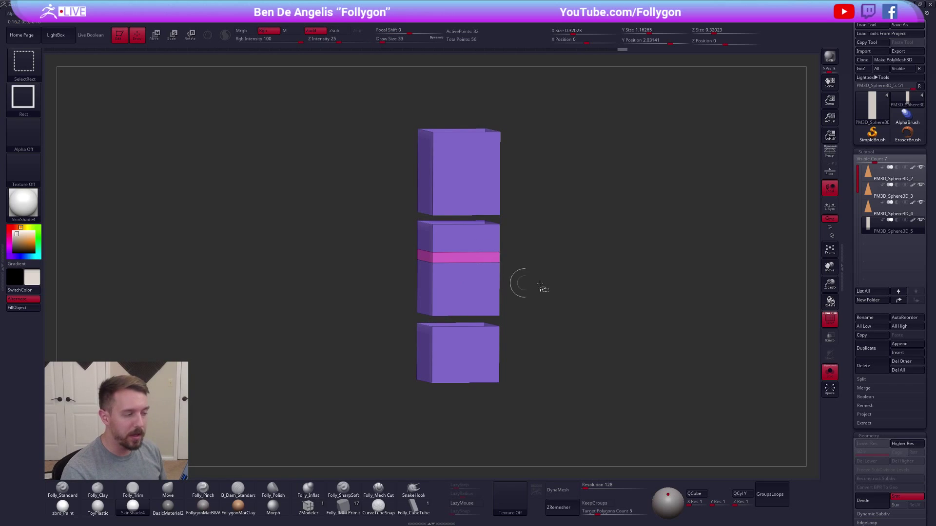
left_click(584, 281, "ctrl+shift")
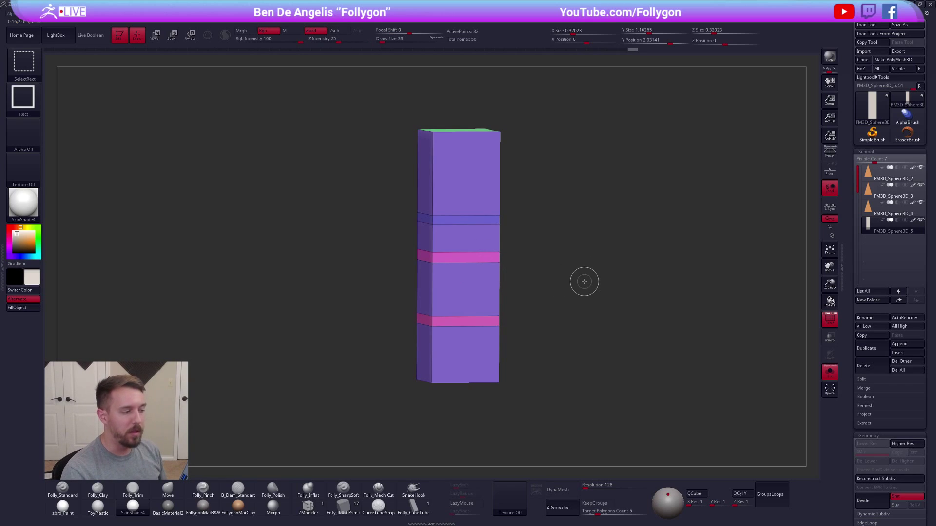
left_click(473, 190, "ctrl+shift")
left_click(547, 257, "ctrl+shift")
Hide everything below the trunk's upper-middle section with a rectangle selection, and bring the full trunk back.
left_click_drag(379, 159, 562, 117, "ctrl+alt+shift")
left_click_drag(535, 291, 598, 286)
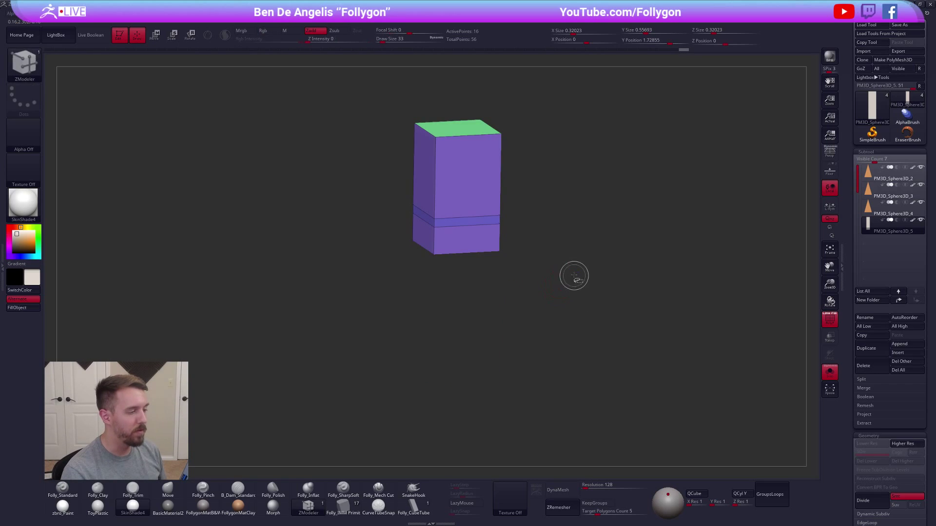
left_click(551, 277, "ctrl+shift")
Isolate the purple sections and middle band, and invert the visibility to show only the end caps and the upper and lower bands.
left_click(485, 254, "ctrl+shift")
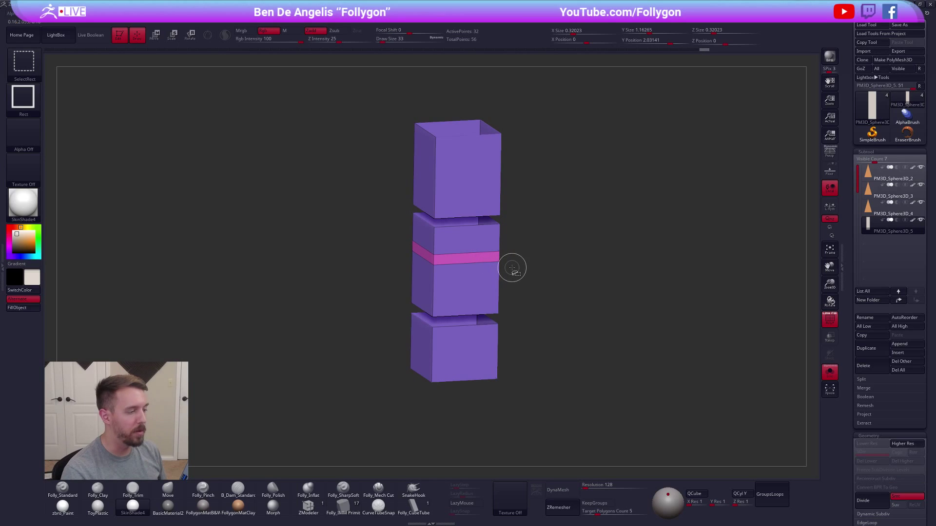
key("b")
key("z")
key("m")
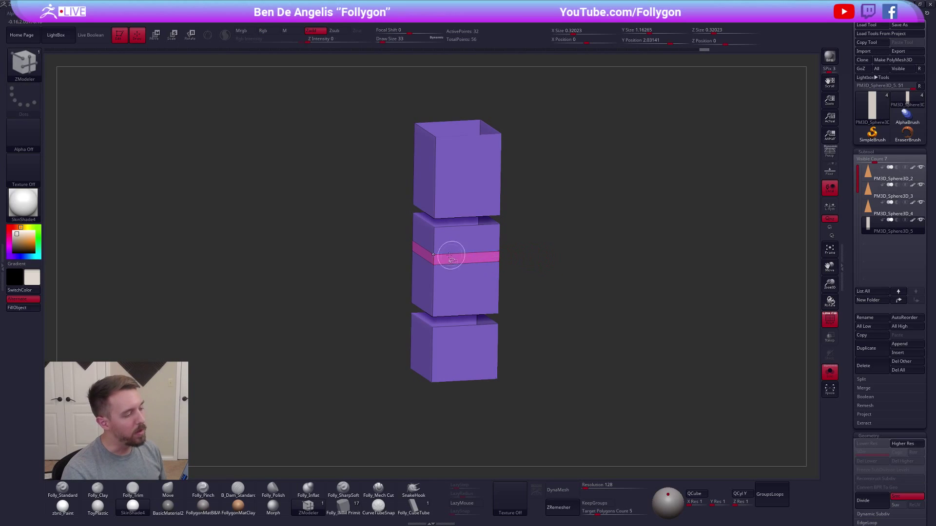
left_click(431, 264, "ctrl+shift")
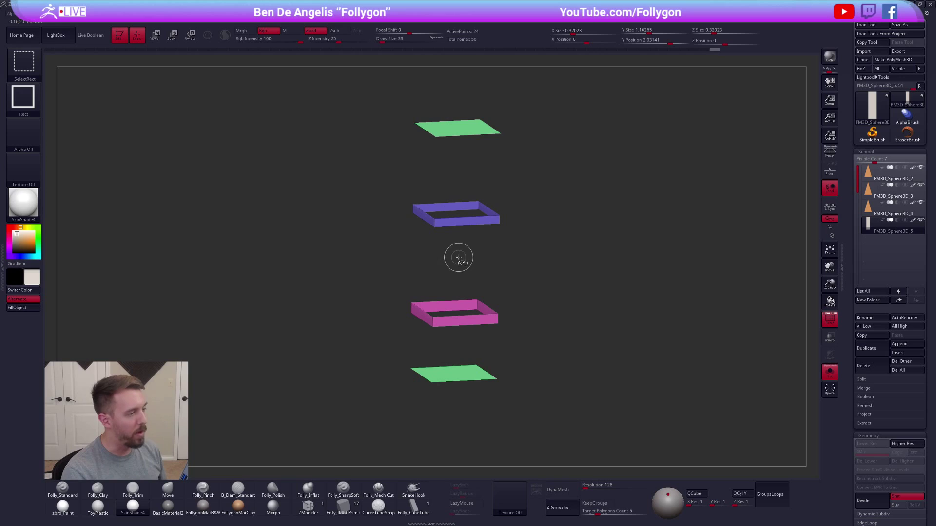
Group the end caps and the upper and lower bands into one polygroup, and show the trunk with only the middle band hidden.
key("shift+f")
left_click_drag(375, 151, 565, 107, "ctrl+alt+shift")
left_click(551, 306, "ctrl+shift")
left_click_drag(551, 306, 531, 271, "shift")
left_click(468, 260, "ctrl+alt+shift")
left_click(541, 261, "ctrl+shift")
left_click(567, 274, "ctrl+shift")
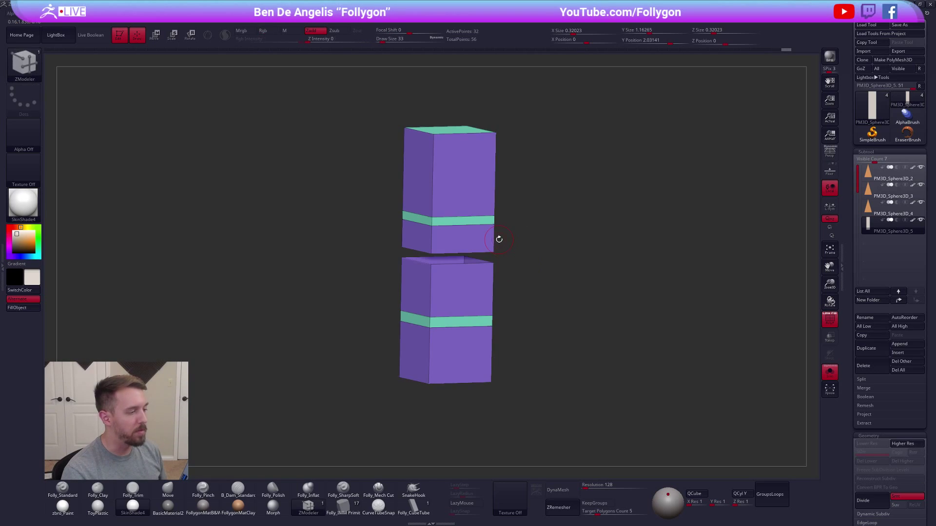
Assign a new polygroup to the trunk's middle band and restore the whole trunk's visibility.
left_click(475, 189, "ctrl+shift")
left_click(474, 188, "ctrl+shift")
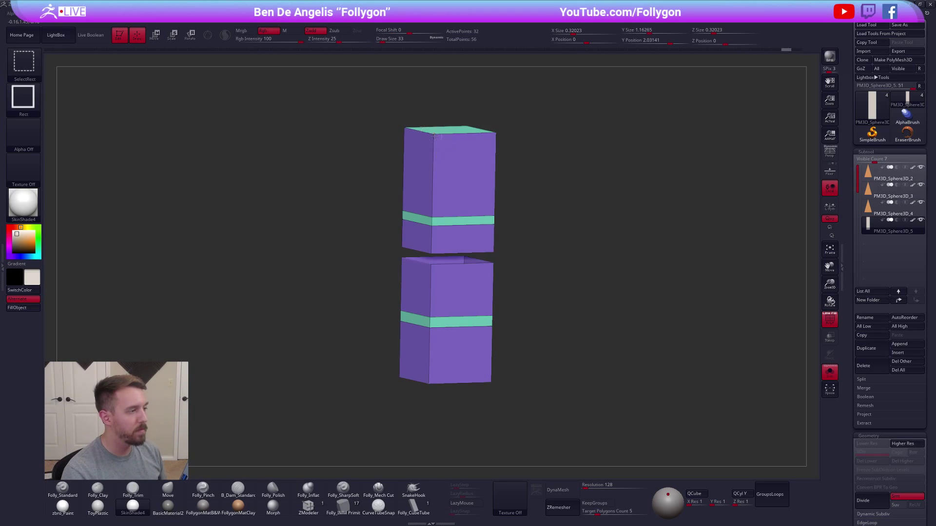
left_click(434, 136, "ctrl+shift")
key("ctrl+w")
left_click(567, 244, "ctrl+shift")
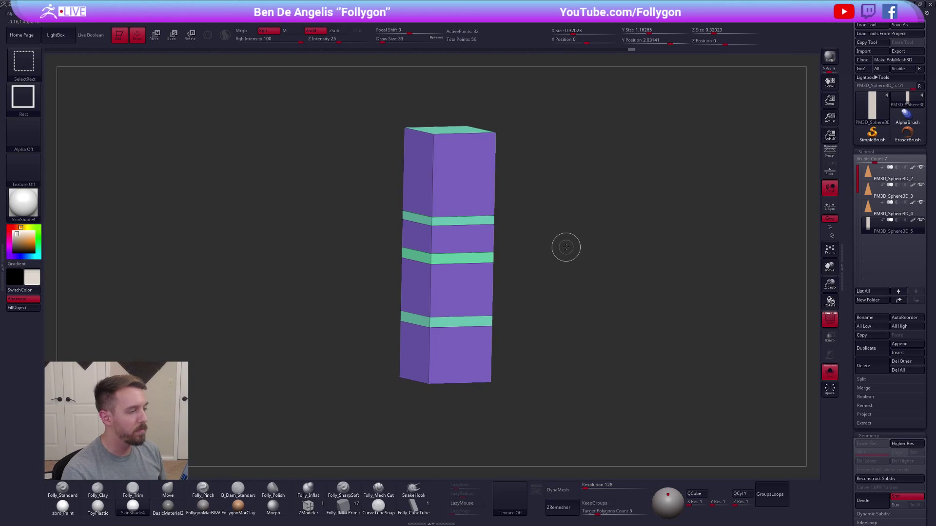
Hide the trunk's uppermost section in front view with a rectangle selection.
left_click_drag(520, 276, 502, 229, "shift")
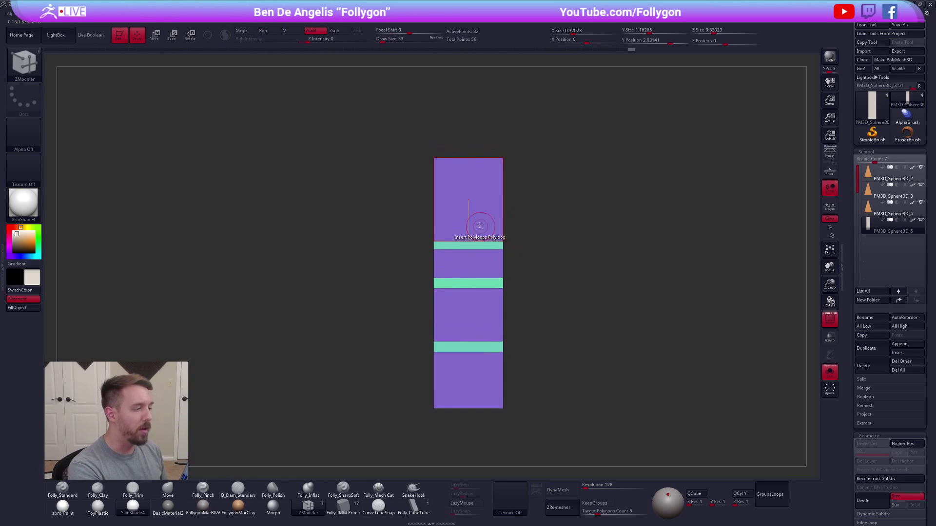
left_click_drag(400, 191, 535, 141, "ctrl+shift")
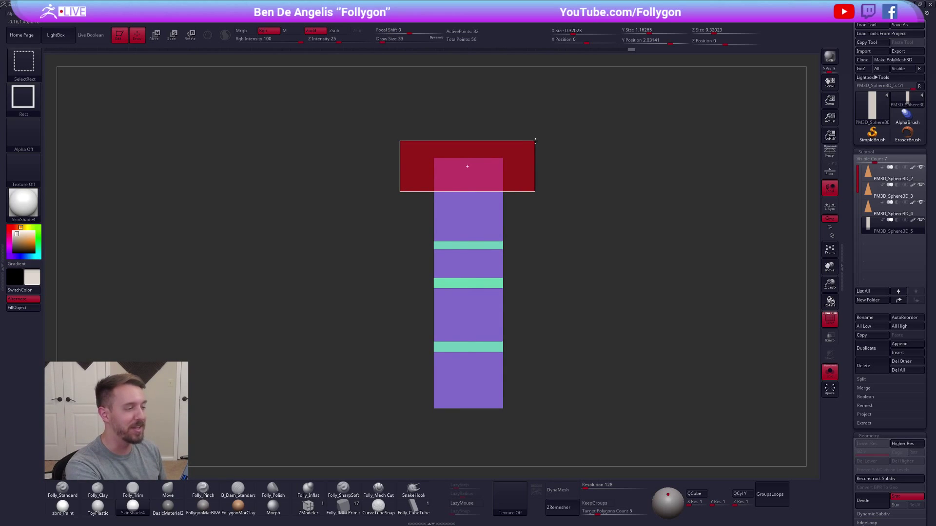
left_click_drag(536, 140, 536, 142, "ctrl+shift")
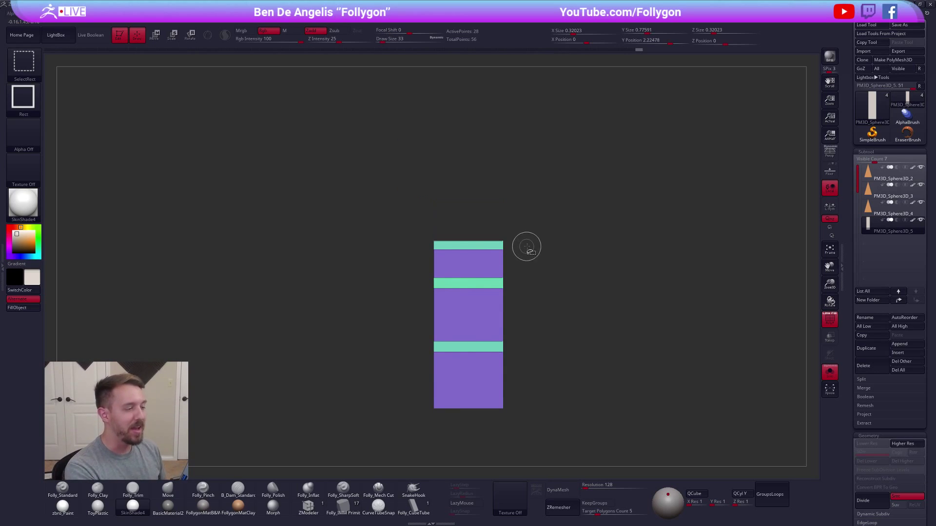
mouse_move(459, 265)
right_mouse_down()
mouse_move(463, 276)
mouse_move(446, 290)
right_mouse_up()
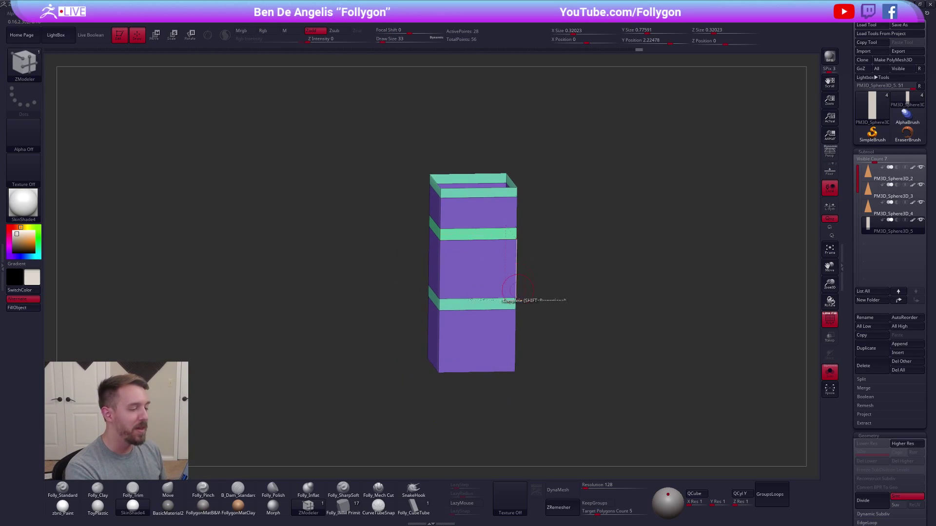
Hide the trunk's lowest section, and the middle band together with the section above it.
left_click(512, 366, "ctrl+shift")
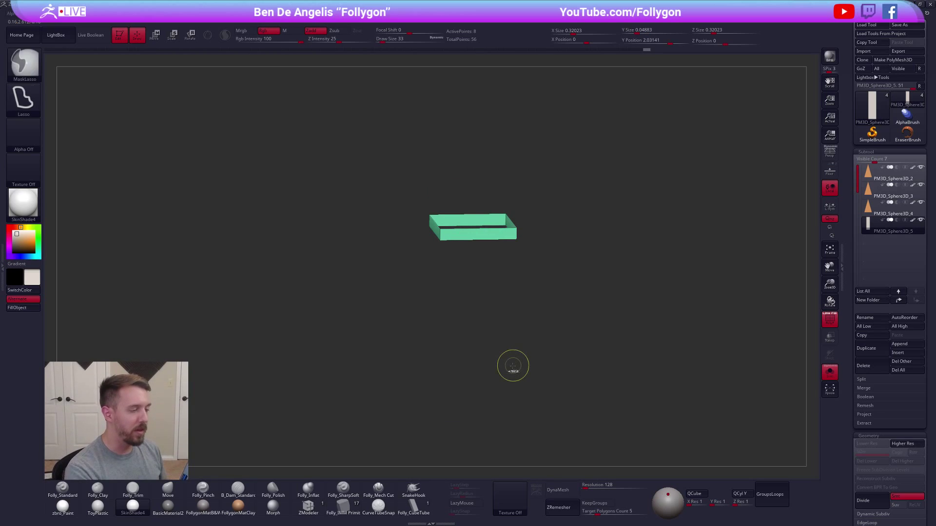
left_click(512, 366, "ctrl+shift")
mouse_move(519, 367)
right_mouse_down()
mouse_move(506, 328)
mouse_move(487, 331)
mouse_move(489, 323)
mouse_move(397, 372)
mouse_move(518, 314)
mouse_move(506, 299)
mouse_move(524, 349)
right_mouse_up()
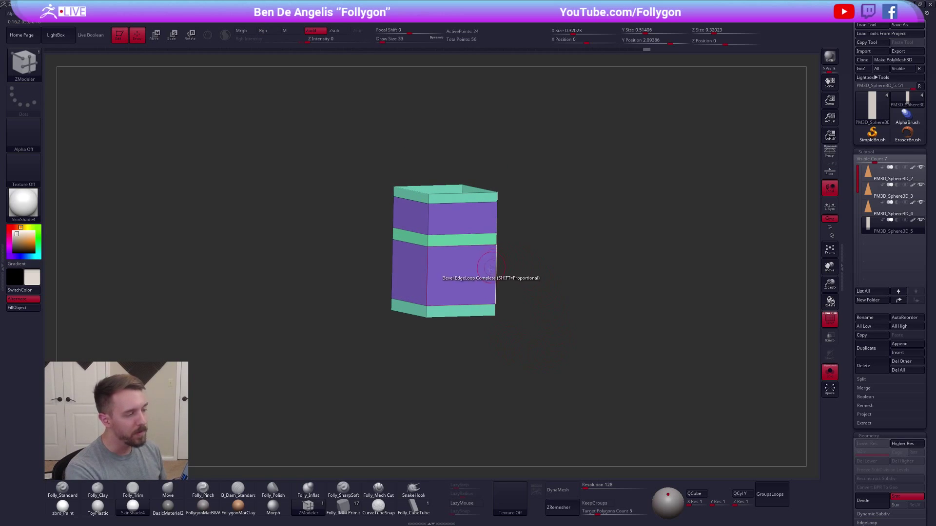
right_click_drag(525, 269, 454, 223)
left_click_drag(410, 238, 506, 227, "ctrl+alt+shift")
Choose SelectLasso for visibility selection, and mask the upper band with a lasso to give it its own polygroup.
key("space")
left_click(513, 396)
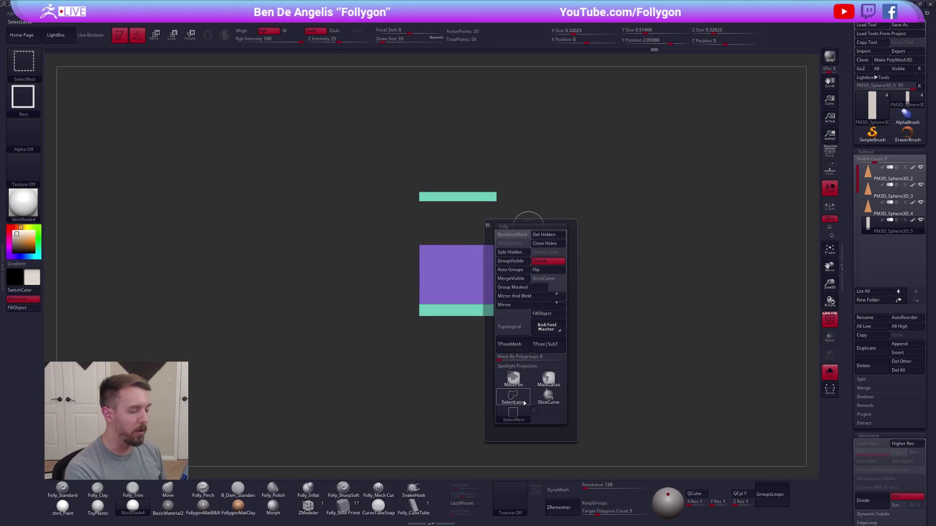
mouse_move(385, 209)
left_mouse_down("ctrl")
mouse_move(492, 158)
mouse_move(557, 212)
left_mouse_up("ctrl")
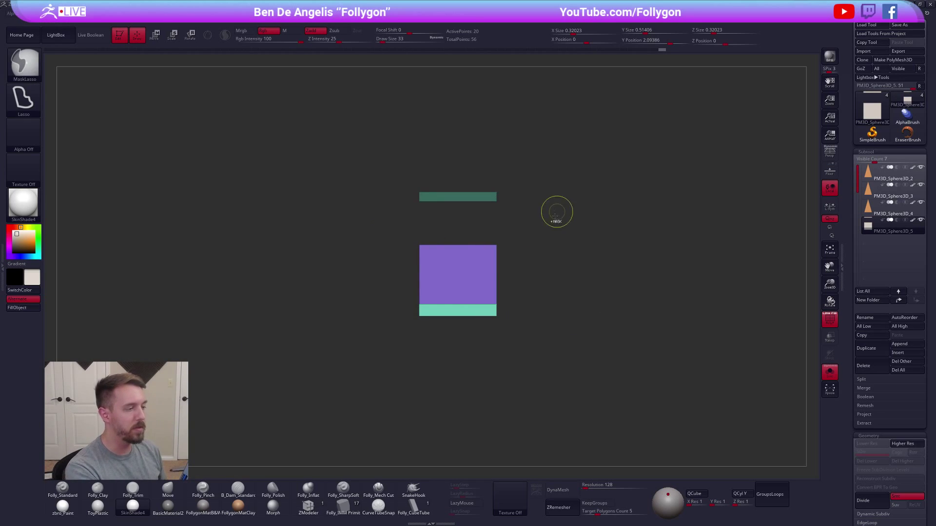
key("ctrl+w")
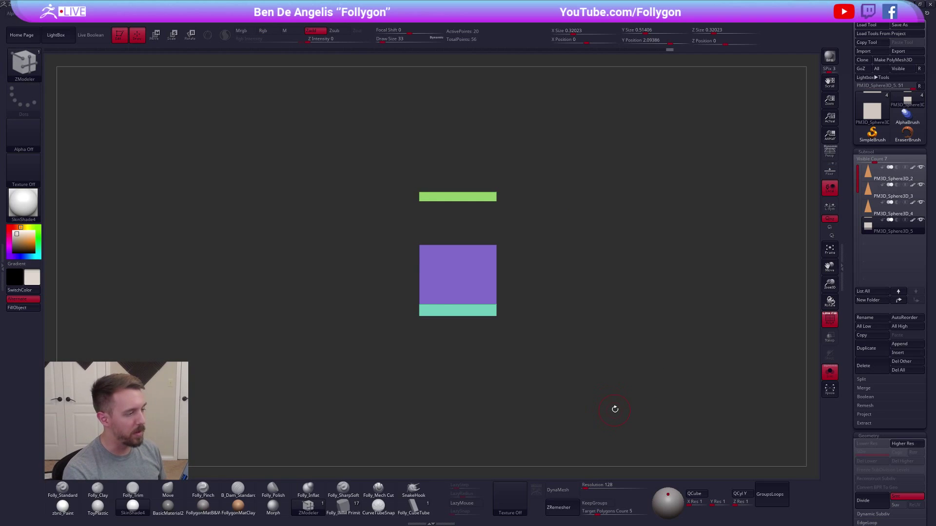
Hide the section between the upper and lower bands, and group both bands into a single polygroup.
mouse_move(375, 229)
left_mouse_down("ctrl+alt+shift")
mouse_move(539, 247)
mouse_move(521, 280)
left_mouse_up("ctrl+alt+shift")
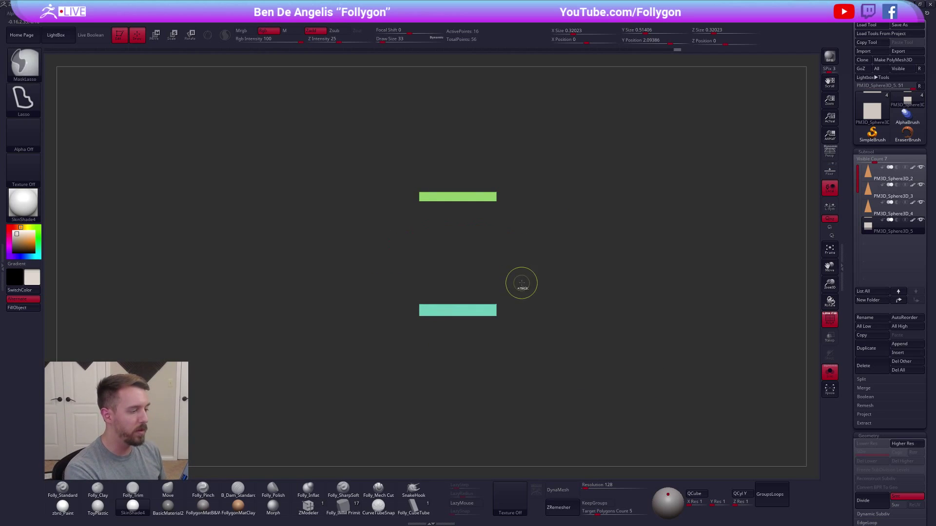
key("ctrl+w")
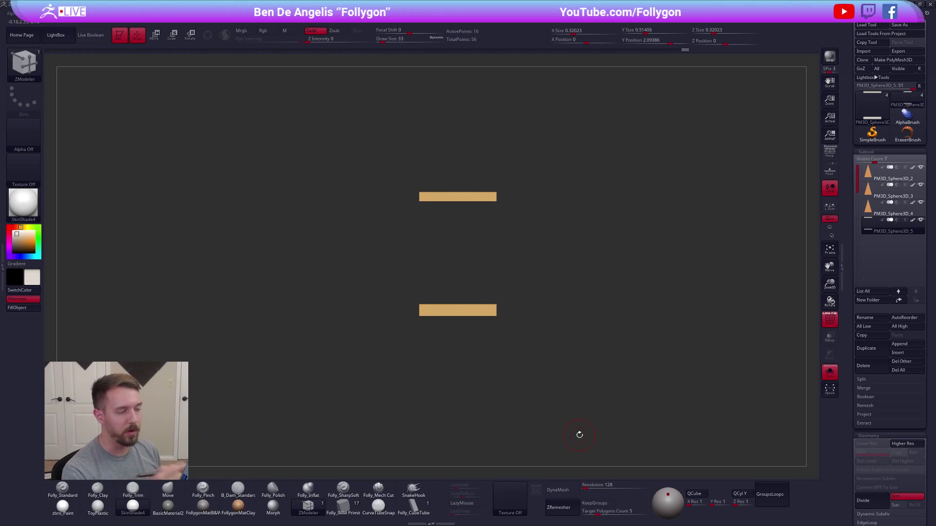
left_click_drag(612, 379, 625, 384)
Split the trunk's hidden parts into a separate subtool, and turn off Solo to display the whole tree with polyframe on.
key("shift+f")
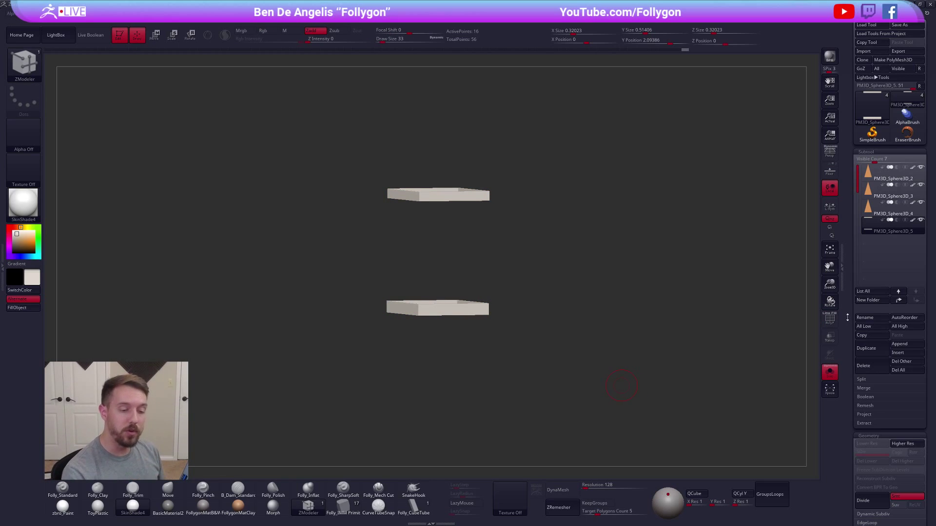
left_click(864, 380)
left_click(864, 388)
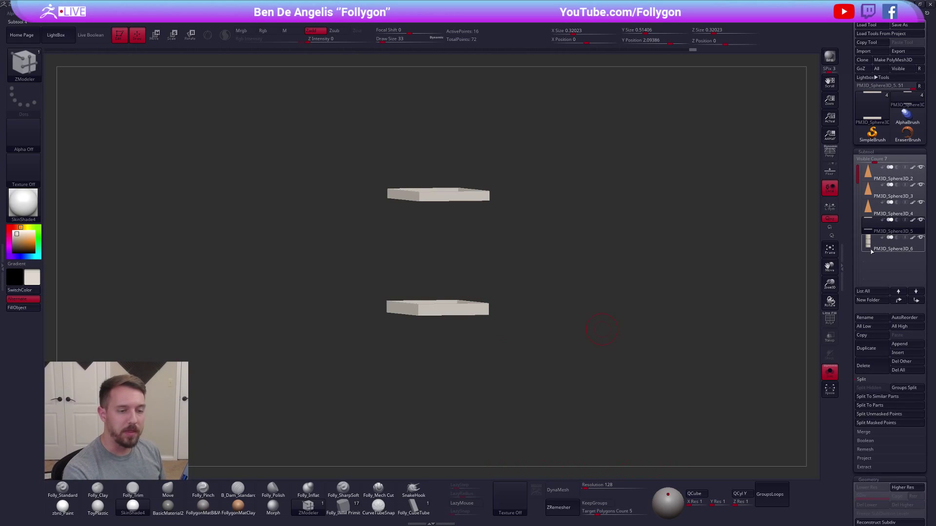
key("alt+s")
key("shift+f")
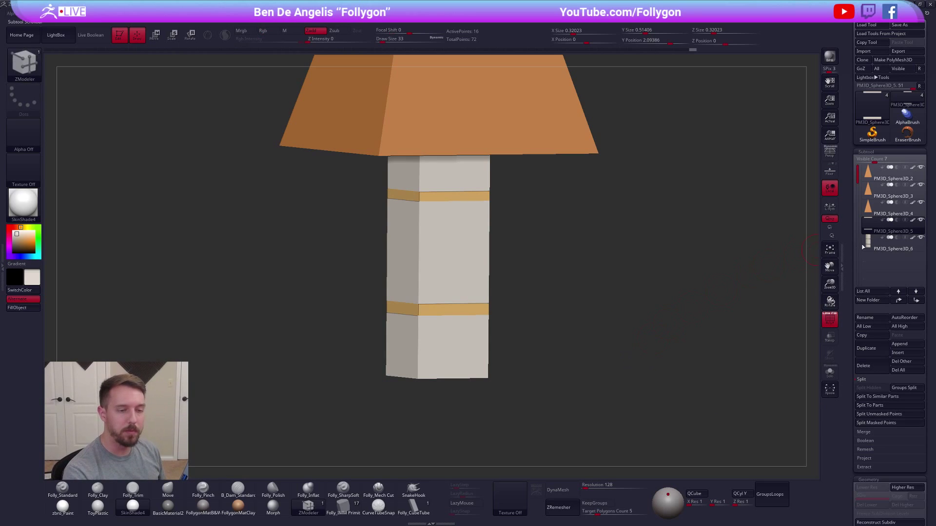
Solo the remaining trunk subtool PM3D_Sphere3D_6, isolate its purple sections, and invert the visibility.
left_click(872, 248)
key("alt+s")
left_click_drag(566, 318, 541, 307)
left_click(487, 199, "ctrl+shift")
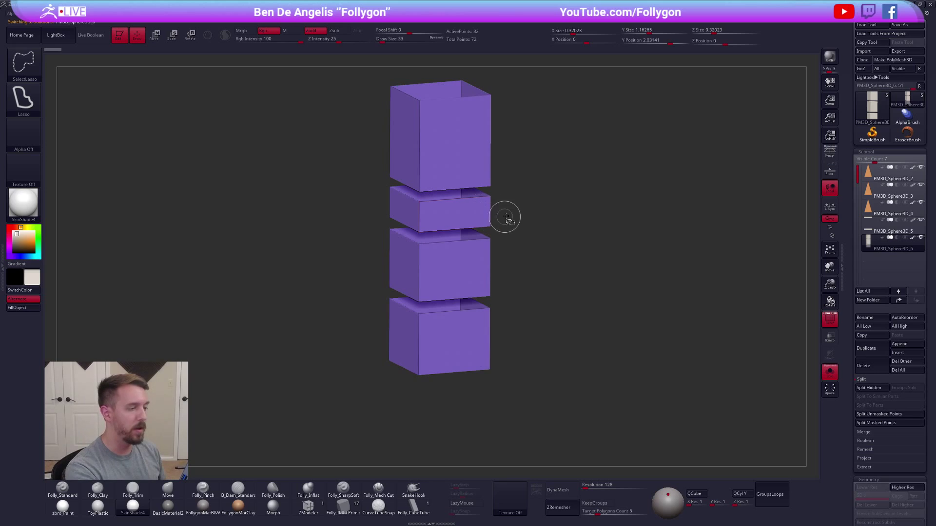
left_click(537, 209, "ctrl+shift")
Leave only the middle band visible with a lasso selection, and split the hidden trunk parts into another subtool.
left_click_drag(538, 209, 530, 186)
mouse_move(441, 289)
left_mouse_down("ctrl+alt+shift")
mouse_move(390, 283)
mouse_move(522, 349)
mouse_move(577, 295)
left_mouse_up("ctrl+alt+shift")
key("b")
key("z")
key("m")
key("ctrl+shift+s")
left_click(594, 288)
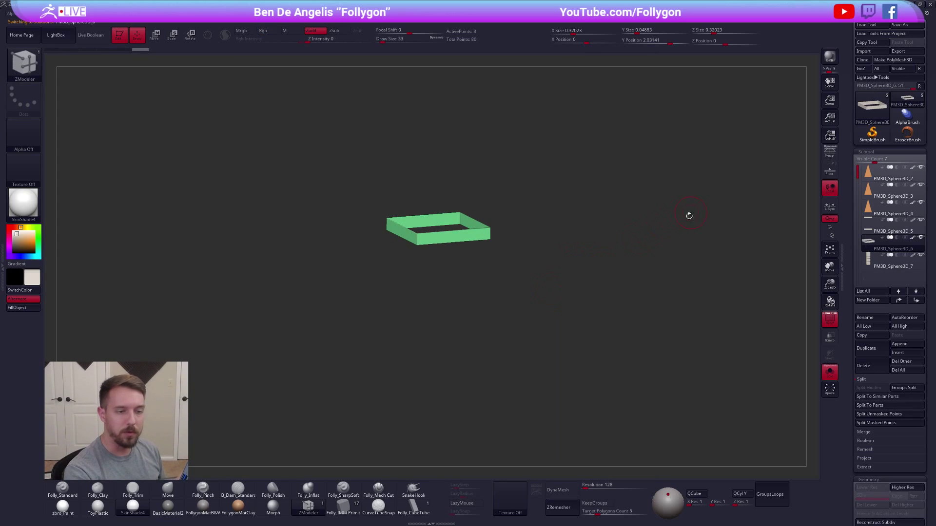
left_click(876, 381)
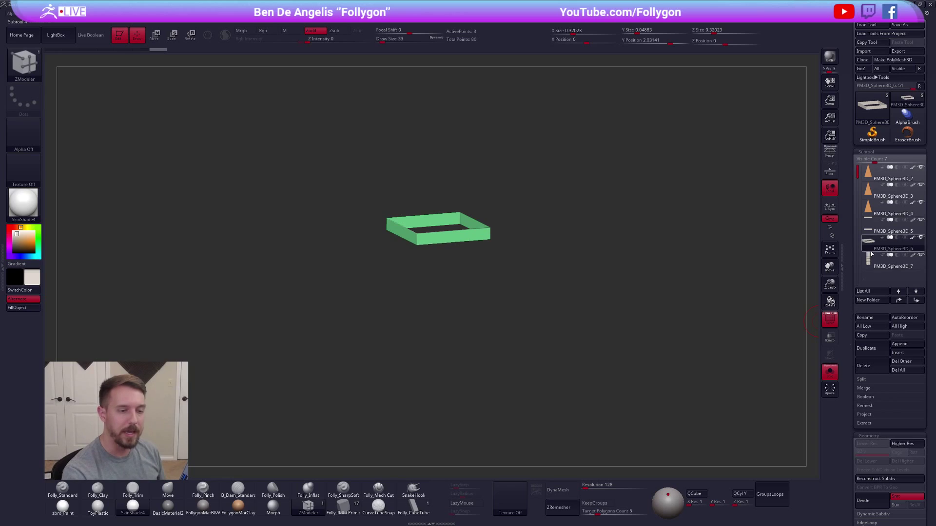
Select the two-band subtool PM3D_Sphere3D_5, turn off Solo, hide the trunk subtool, and merge the bands down with the middle band.
key("alt+Up")
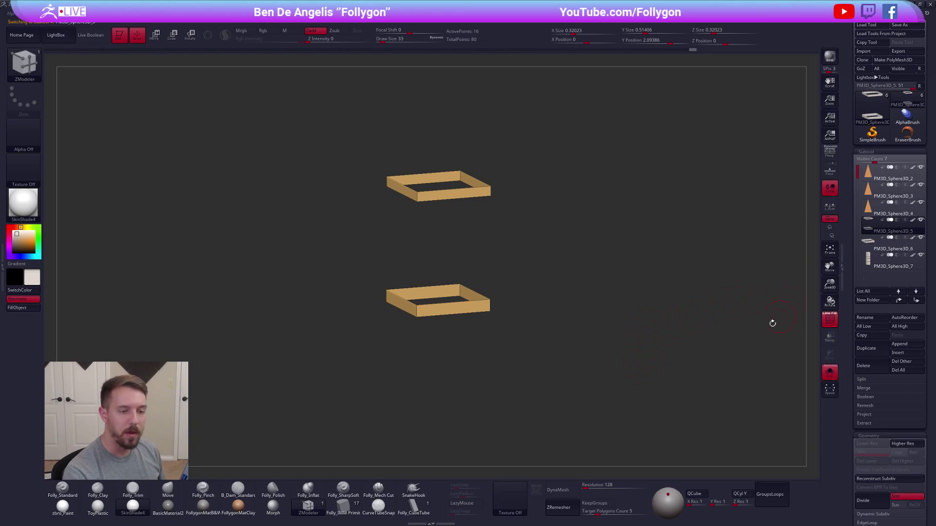
key("ctrl+shift+f")
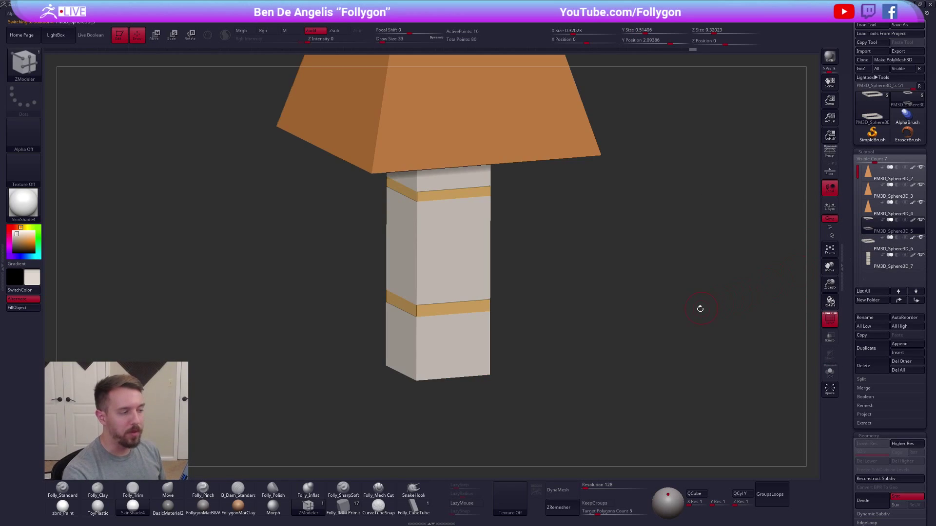
left_click(920, 256)
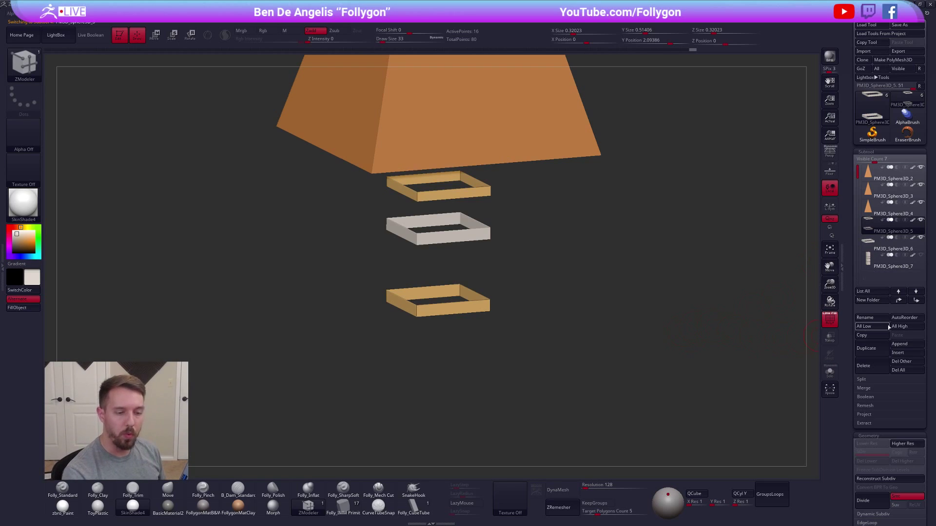
left_click(878, 387)
left_click(877, 397)
left_click(804, 411)
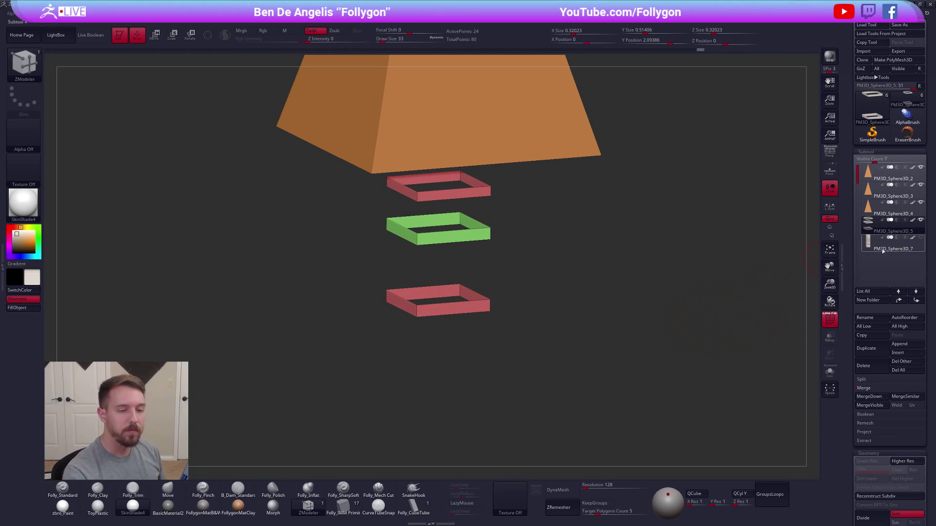
Check the merged bands on their own without polyframe, and make the trunk subtool visible again with the whole tree displayed.
left_click_drag(614, 312, 587, 309)
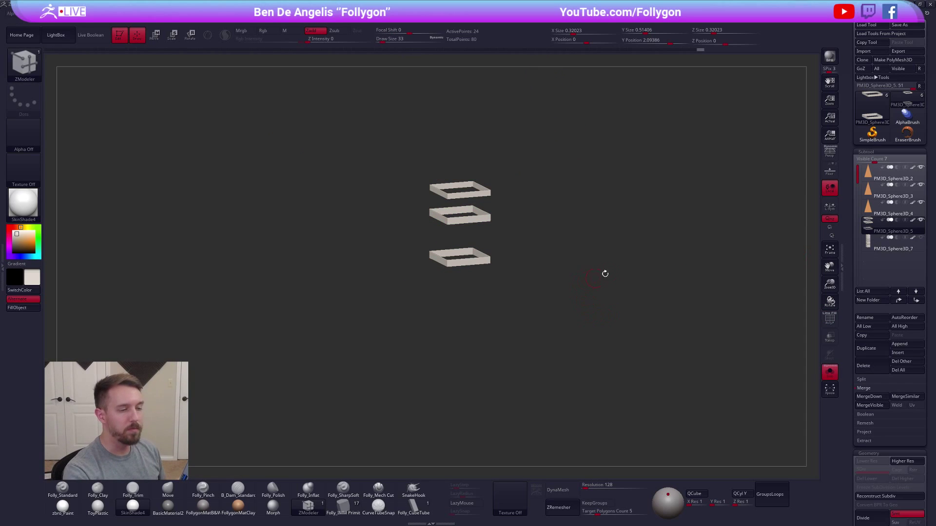
left_click(912, 242)
left_click_drag(755, 272, 641, 341)
mouse_move(618, 377)
left_mouse_down()
mouse_move(588, 357)
mouse_move(571, 375)
left_mouse_up()
Activate the Folly_Standard brush and fill the merged trunk bands with a dark brown colour.
key("b")
key("s")
key("t")
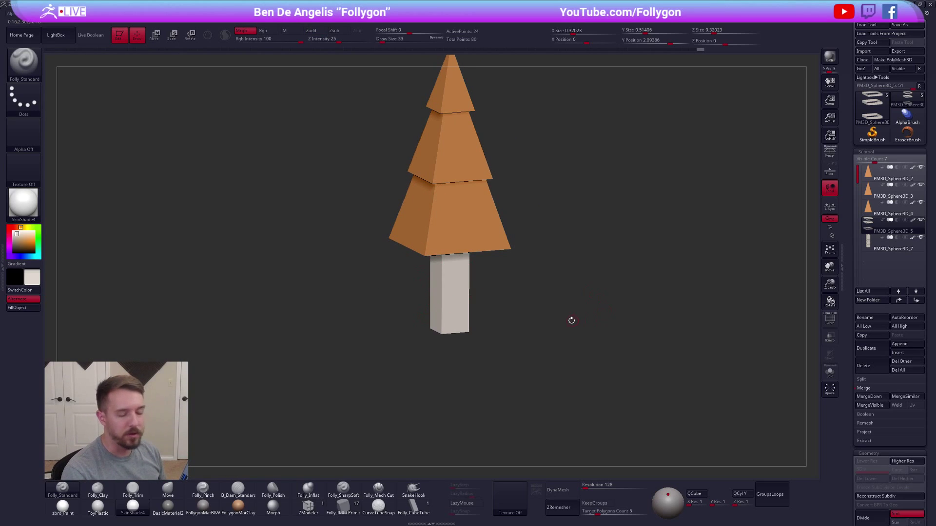
left_click(38, 250)
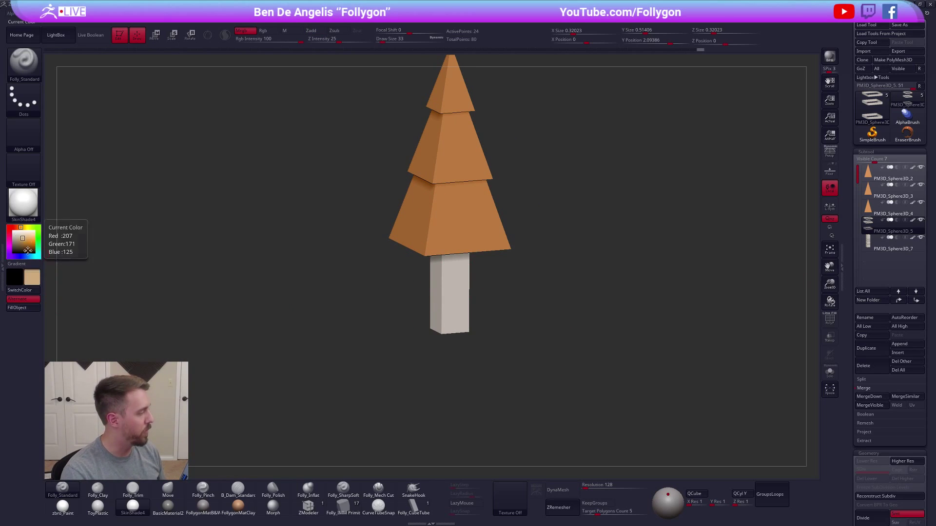
left_click(23, 308)
left_click_drag(23, 247, 18, 242)
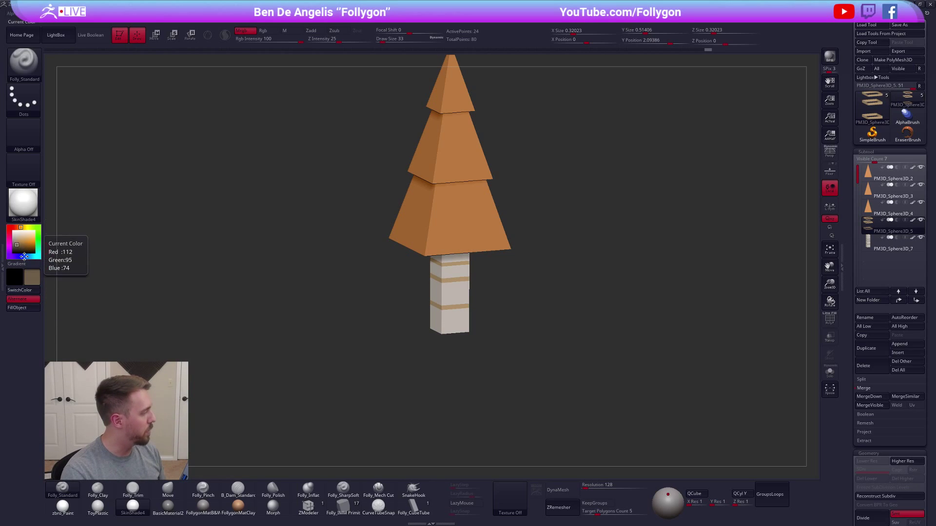
left_click(18, 246)
left_click(23, 307)
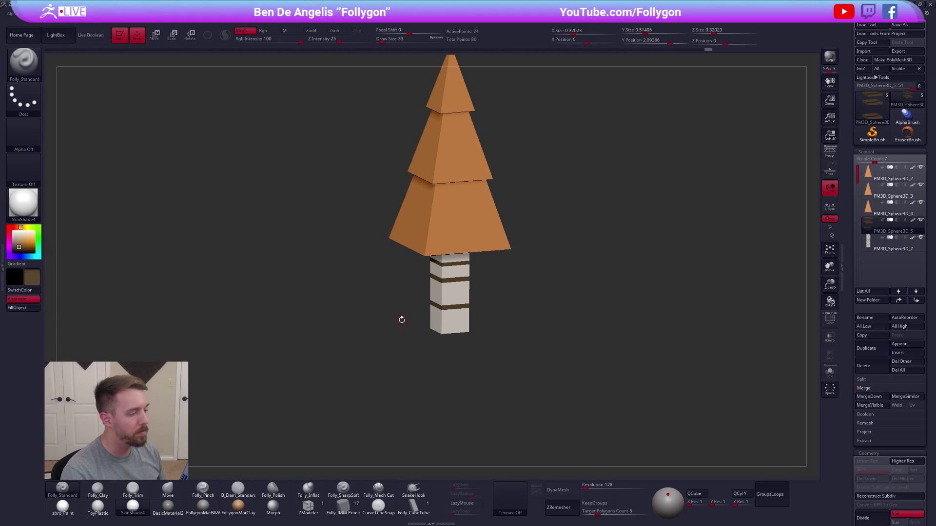
Snap the tree to a straight front view and activate the Move brush.
left_click_drag(496, 292, 437, 308)
left_click_drag(420, 306, 518, 296, "shift")
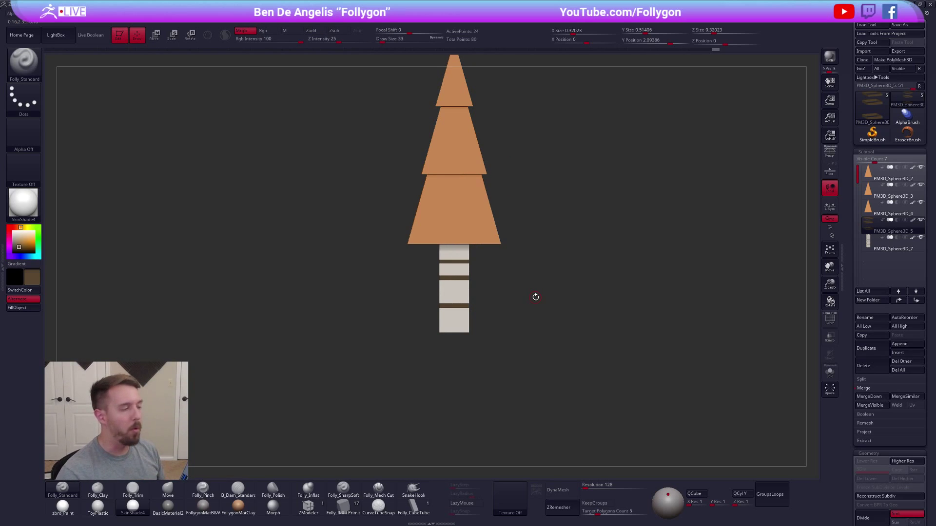
mouse_move(535, 297)
left_mouse_down()
mouse_move(583, 345)
mouse_move(571, 387)
mouse_move(611, 388)
mouse_move(569, 400)
mouse_move(523, 386)
left_mouse_up()
key("b")
key("m")
key("v")
left_click_drag(611, 386, 590, 405, "alt")
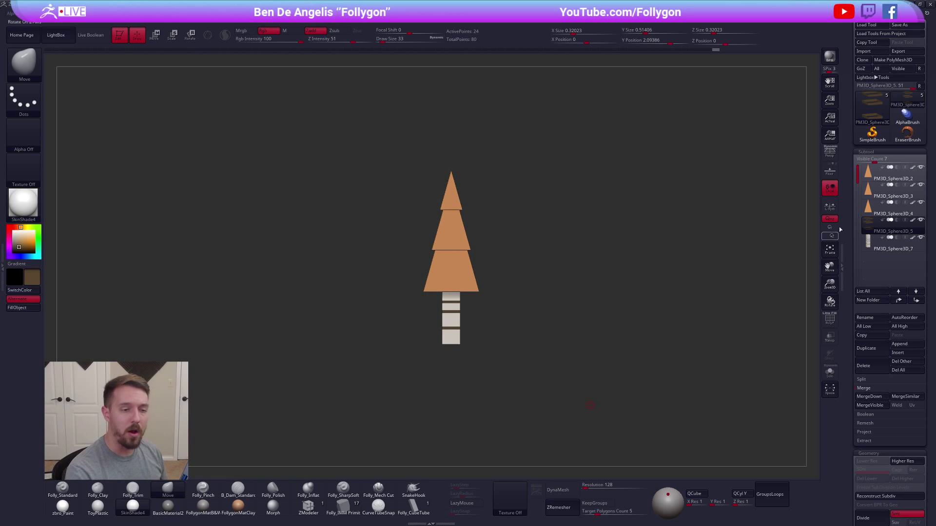
Merge the three foliage tier subtools down into a single subtool.
left_click(878, 174)
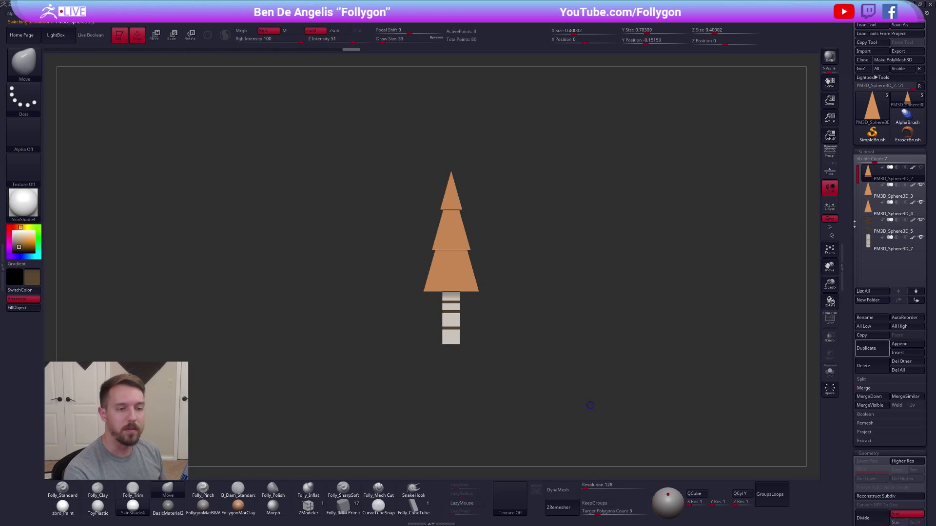
left_click(872, 189)
mouse_move(651, 371)
left_mouse_down()
mouse_move(671, 392)
mouse_move(663, 384)
left_mouse_up()
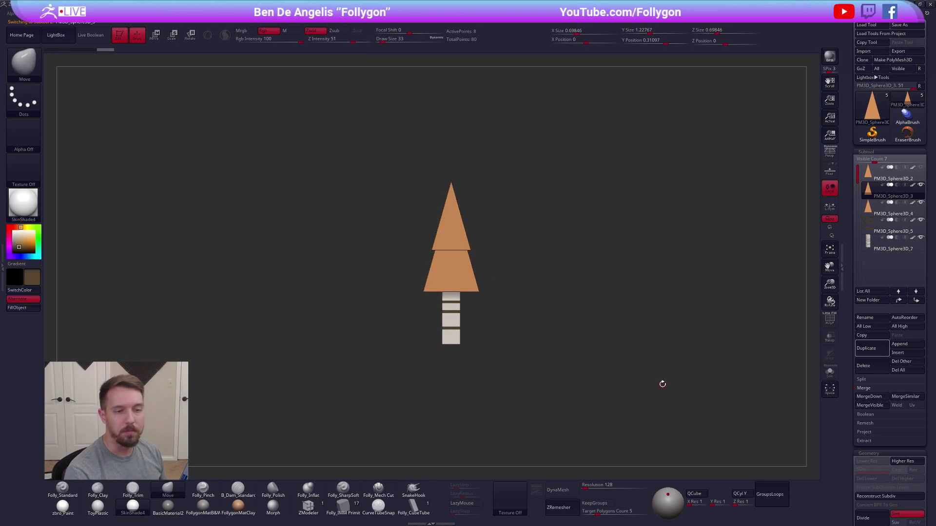
left_click(875, 174)
key("ctrl+space")
left_click(728, 253)
left_click(704, 269)
key("ctrl+space")
left_click(711, 269)
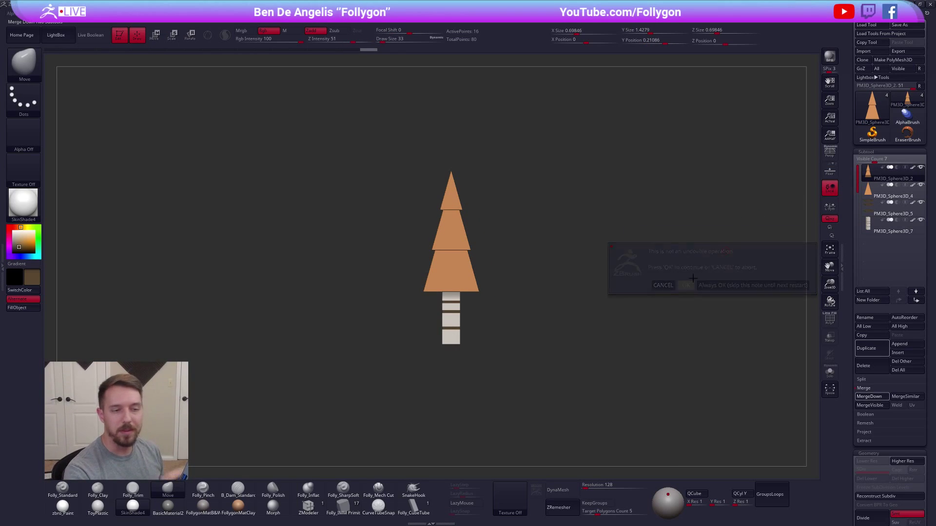
left_click(686, 285)
Give each tier of the merged foliage its own polygroup with Auto Groups.
key("ctrl+w")
key("ctrl+space")
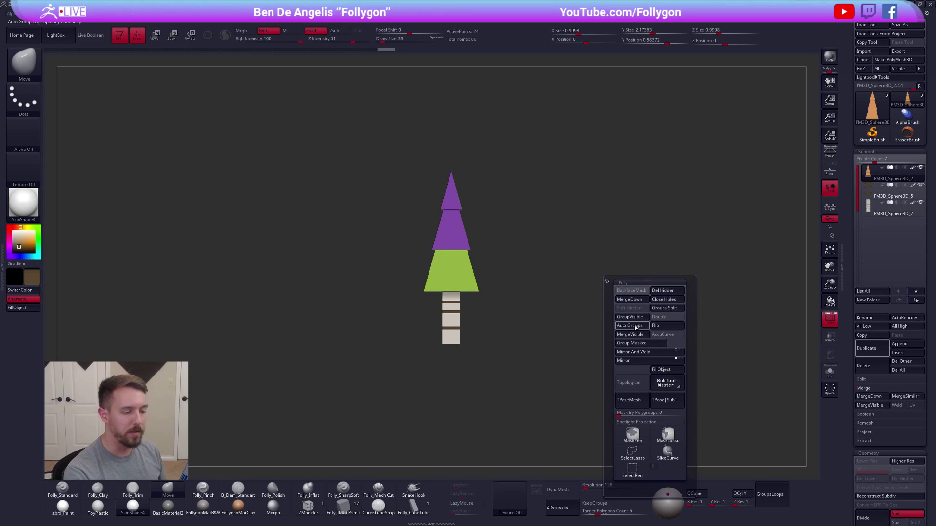
left_click(636, 326)
Try to hide the top foliage tier and shift the remaining foliage vertically with the Transpose line.
left_click_drag(523, 261, 546, 247, "alt")
key("shift+f")
left_click(484, 194, "ctrl+shift")
left_click_drag(617, 189, 621, 191, "ctrl+shift")
key("w")
left_click_drag(502, 278, 502, 310)
left_click(568, 341, "ctrl+shift")
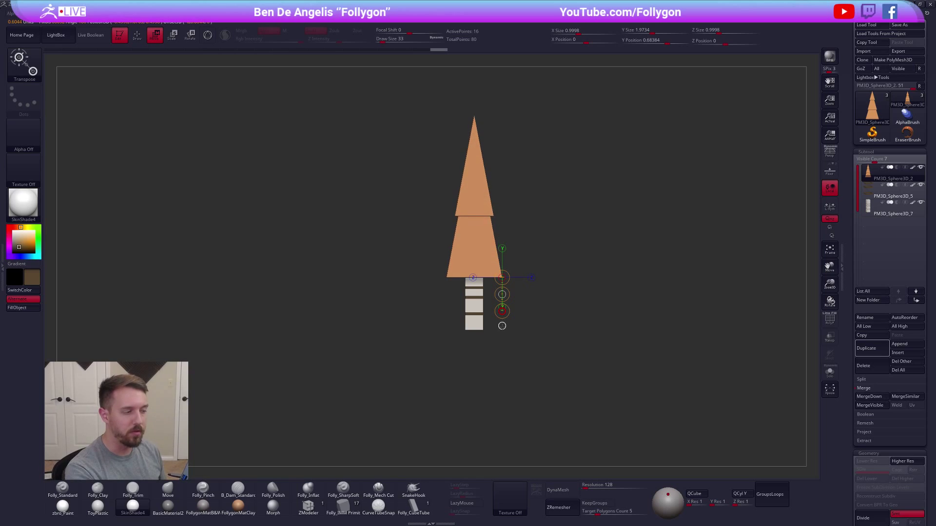
key("q")
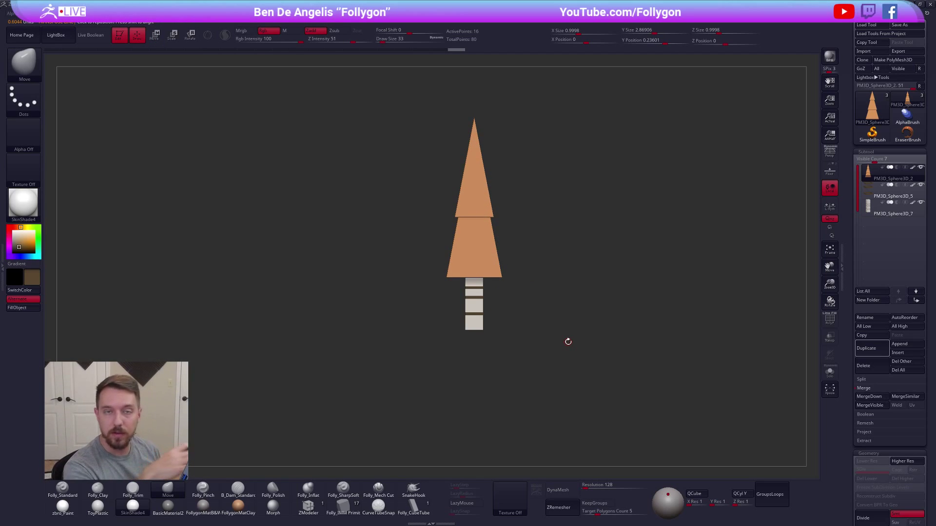
Undo the Transpose move of the foliage tiers.
key("ctrl+z")
key("ctrl+z")
key("ctrl+z")
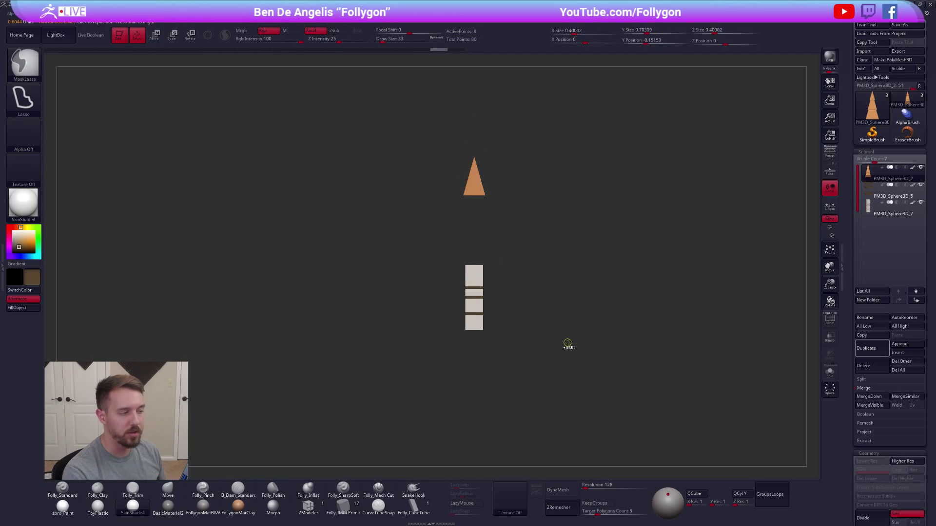
Examine the whole tree from an angle with perspective on, and return to a straight view without perspective.
left_click_drag(640, 376, 621, 414, "alt")
left_click(828, 153)
mouse_move(618, 363)
left_mouse_down()
mouse_move(642, 385)
mouse_move(628, 377)
left_mouse_up()
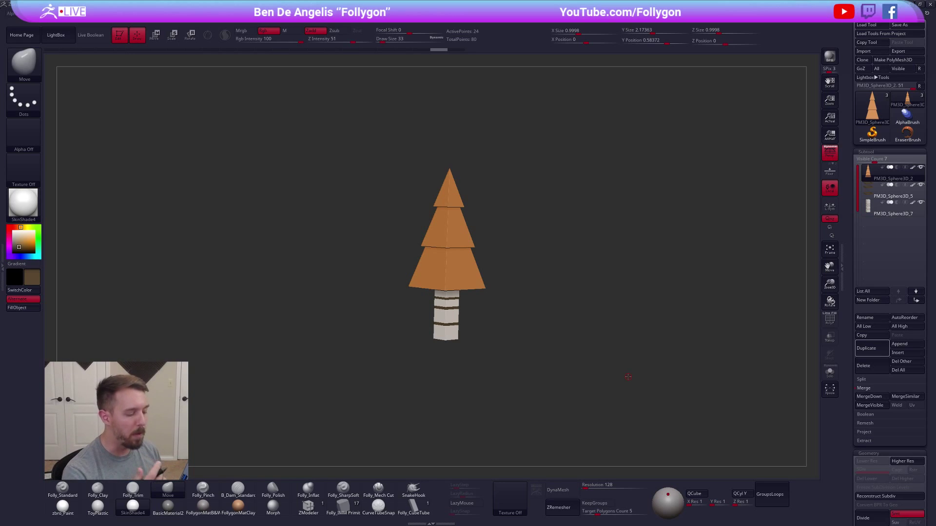
left_click_drag(628, 377, 674, 371)
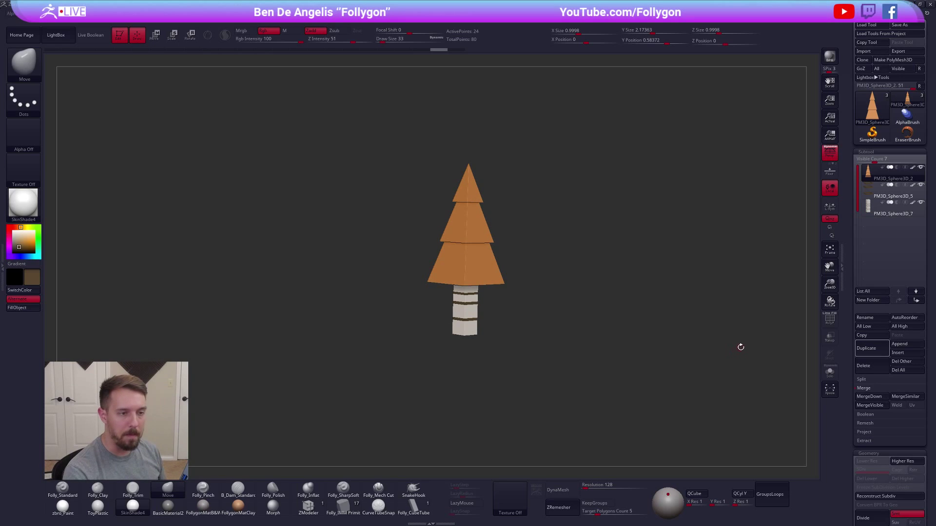
left_click(829, 153)
left_click_drag(718, 255, 669, 265, "shift")
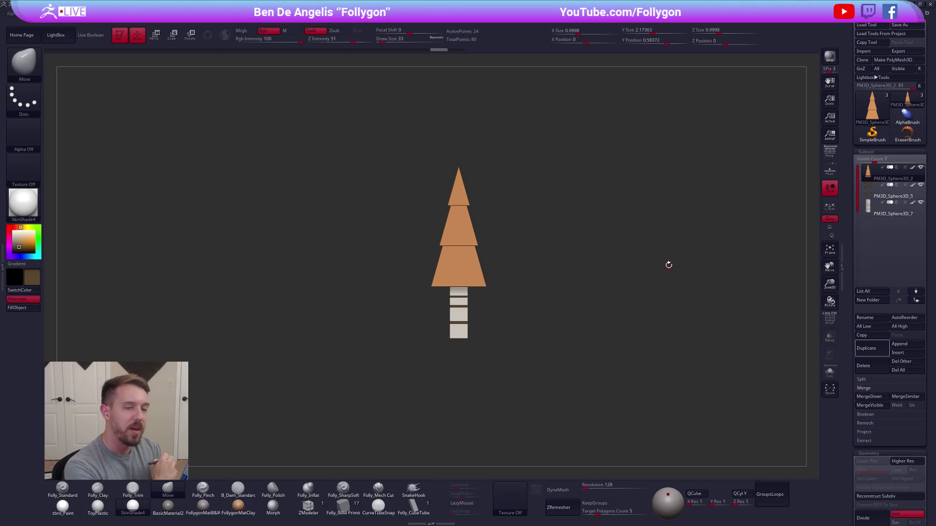
Solo the trunk subtool PM3D_Sphere3D_7 and inspect its sections with polyframe on and off.
left_click(872, 213)
key("alt+shift+s")
mouse_move(508, 318)
left_mouse_down("alt")
mouse_move(488, 319)
mouse_move(532, 328)
mouse_move(558, 351)
left_mouse_up("alt")
key("shift+f")
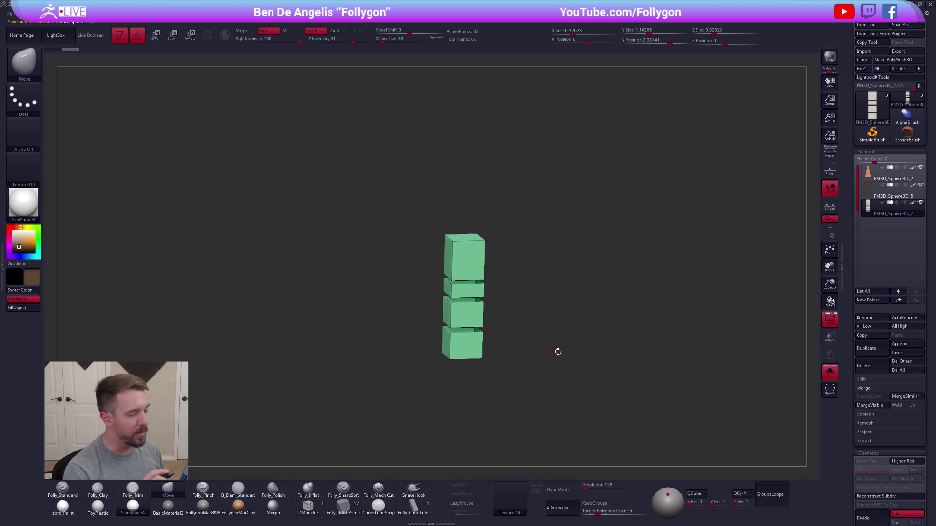
key("shift+f")
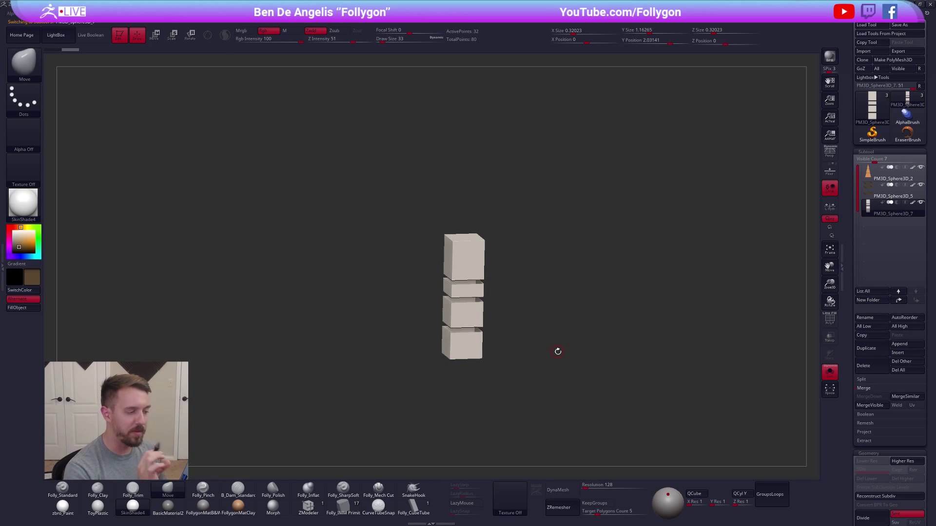
Change the visibility selection brush from SelectLasso to SelectRect.
key("ctrl+shift")
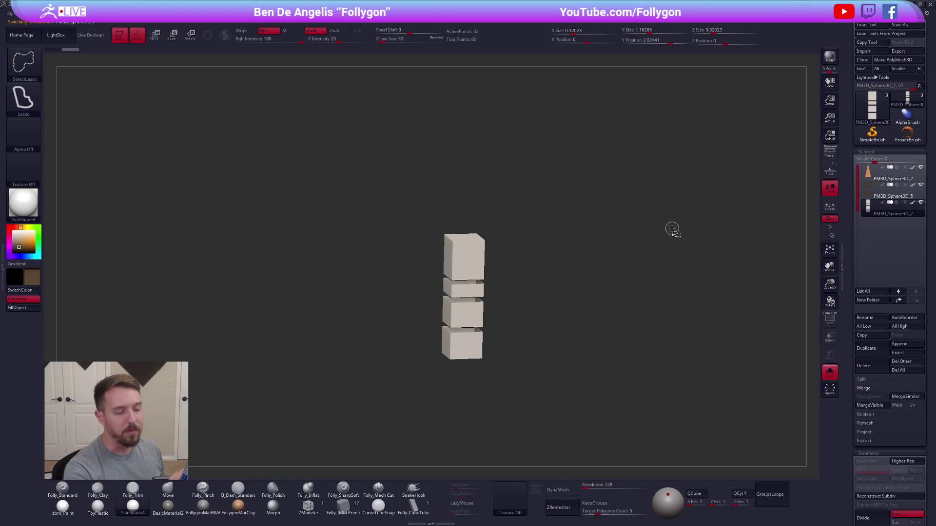
key("ctrl+shift+space")
left_click(656, 415)
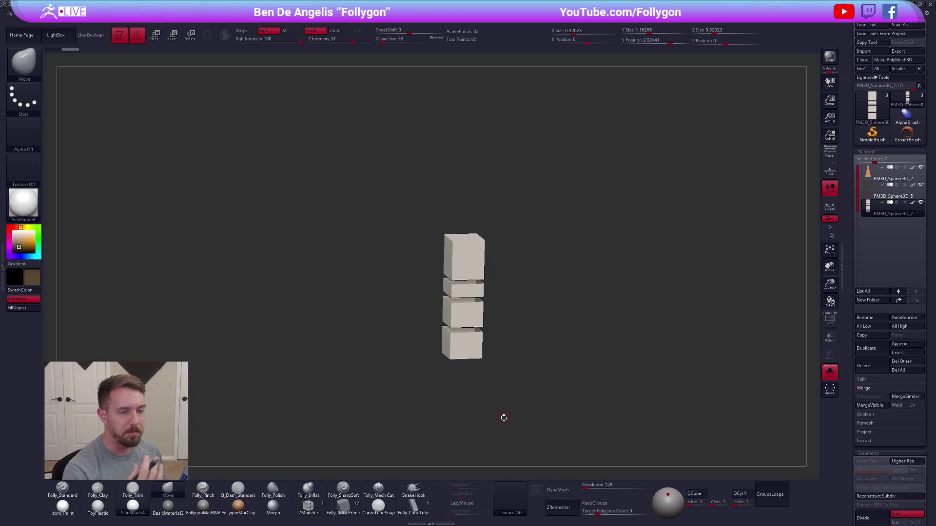
Select the foliage subtool with polyframe on, isolate single tiers by their polygroups, and show all tiers again.
left_click(870, 174)
key("shift+f")
left_click_drag(609, 267, 584, 273, "alt")
key("ctrl+shift")
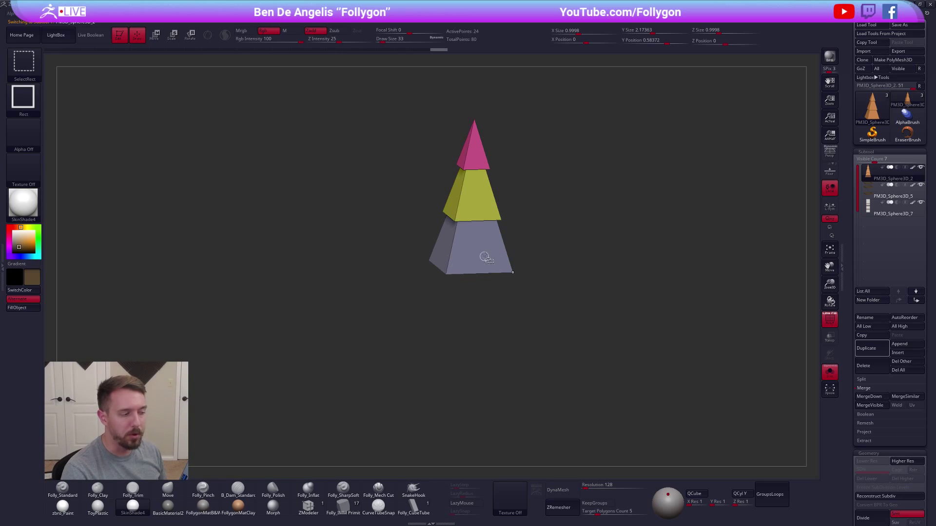
key("ctrl+shift+z")
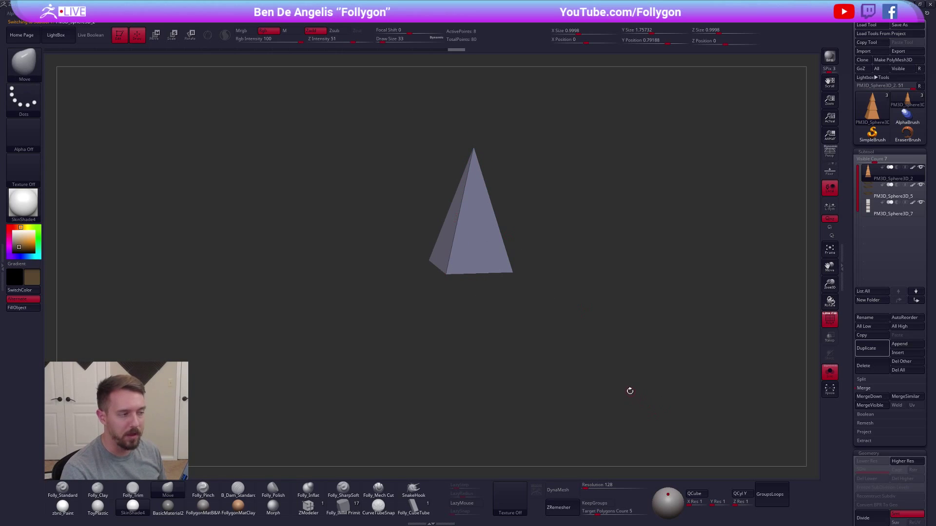
key("ctrl+z")
left_click(472, 203, "ctrl+shift")
left_click(617, 319, "ctrl+shift")
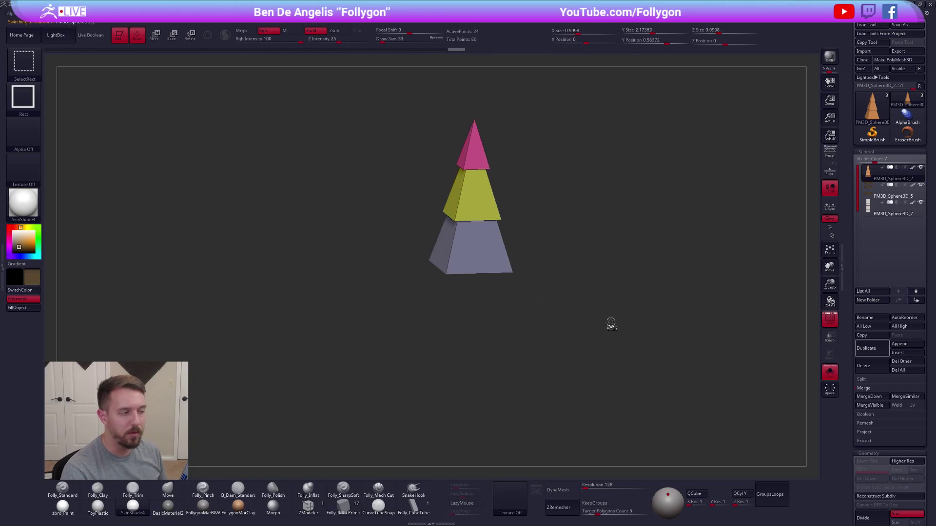
Switch to SelectLasso and hide the front face of the middle foliage tier.
key("space")
left_click(613, 407)
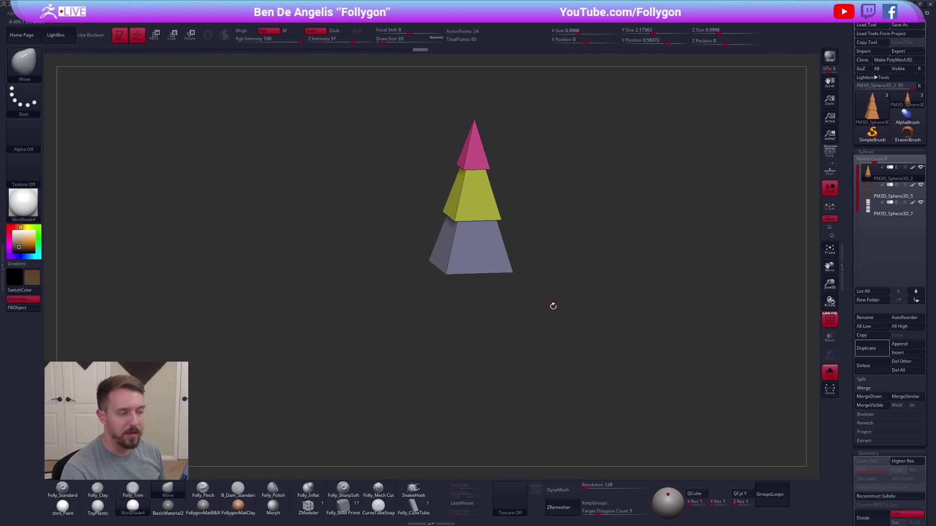
left_click_drag(537, 269, 539, 311, "alt")
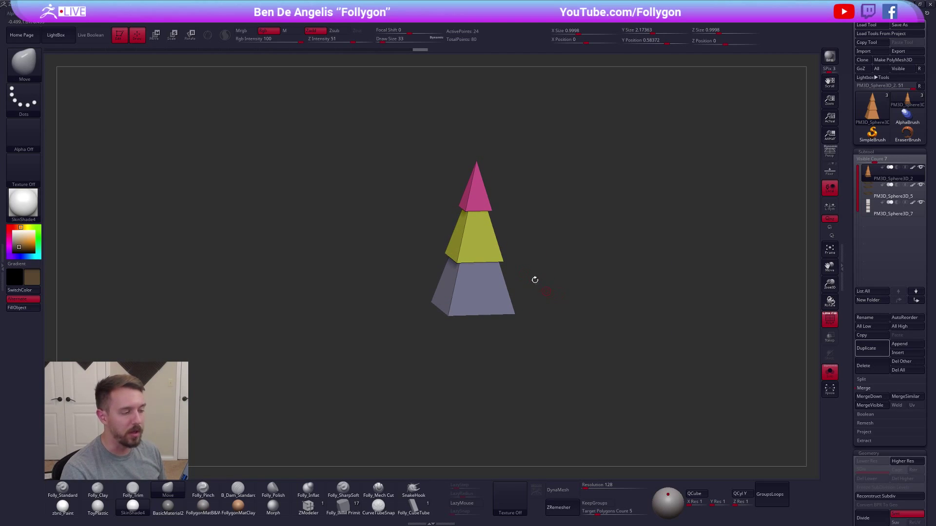
key("ctrl+shift")
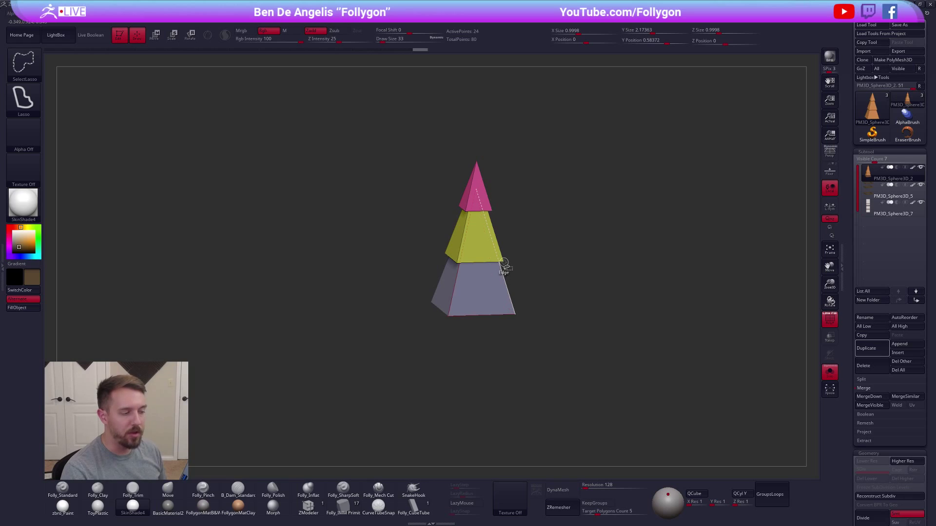
left_click(482, 259, "ctrl+shift")
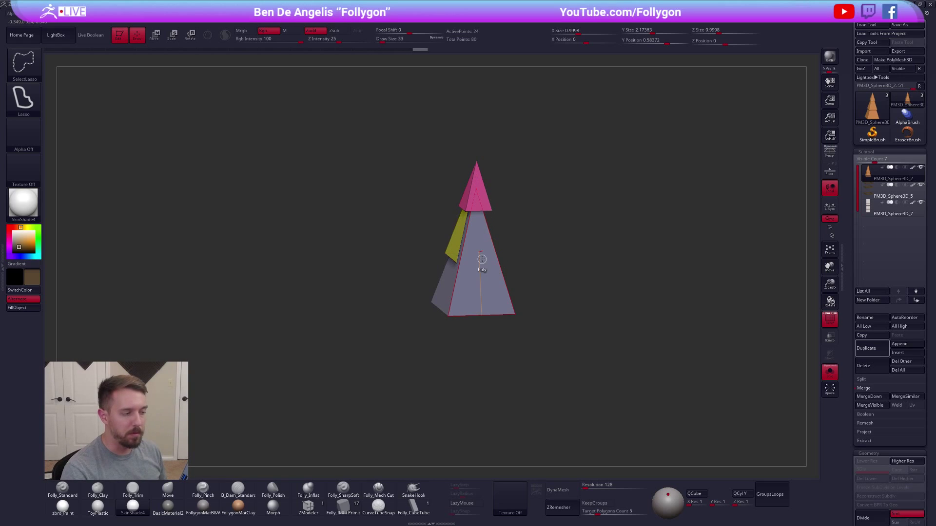
Restore the full foliage, snap to a front view, and turn off Solo and polyframe to display the whole tree.
mouse_move(581, 303)
left_mouse_down("alt")
mouse_move(599, 327)
mouse_move(536, 325)
mouse_move(585, 323)
left_mouse_up("alt")
key("space")
left_click(627, 302)
left_click(555, 294, "ctrl+shift")
left_click_drag(556, 295, 571, 260, "shift")
key("alt+s")
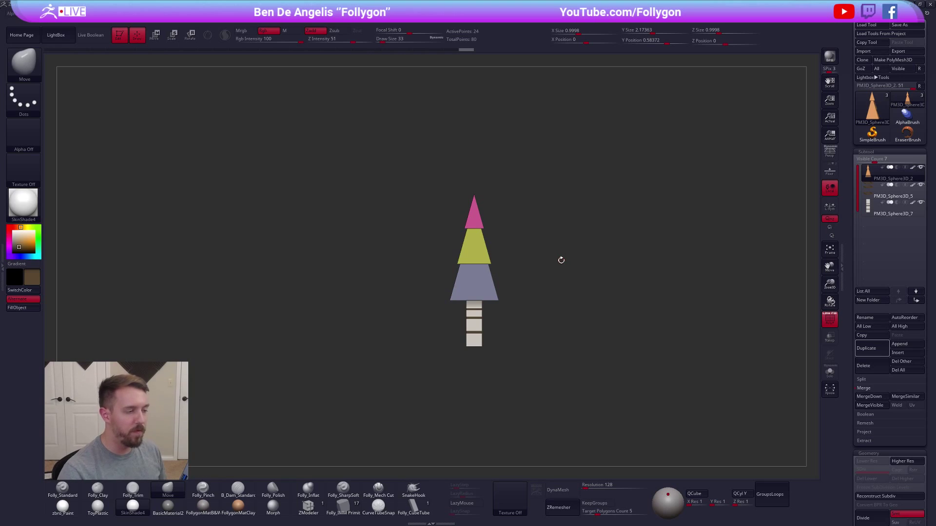
key("shift+f")
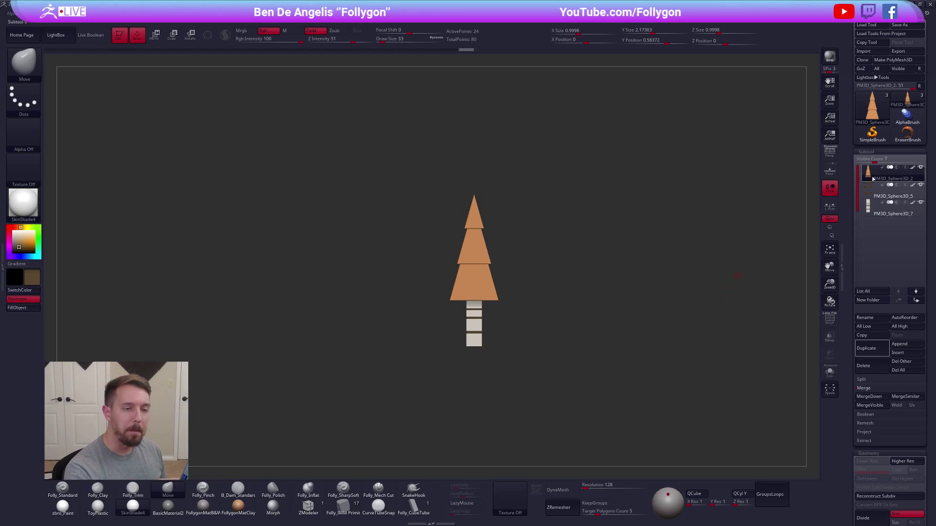
key("ctrl+shift")
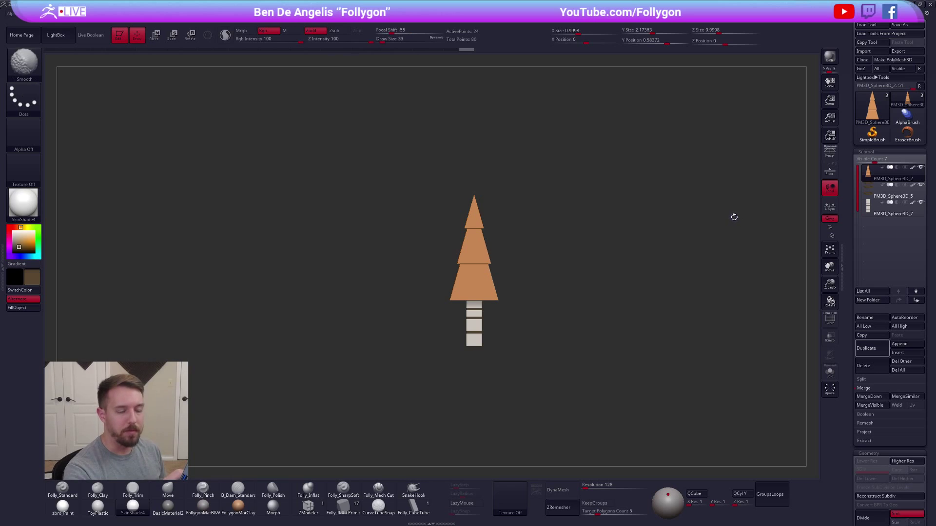
Merge the foliage, ring and trunk subtools down into a single tree subtool.
key("space")
left_click(712, 228)
left_click(685, 243)
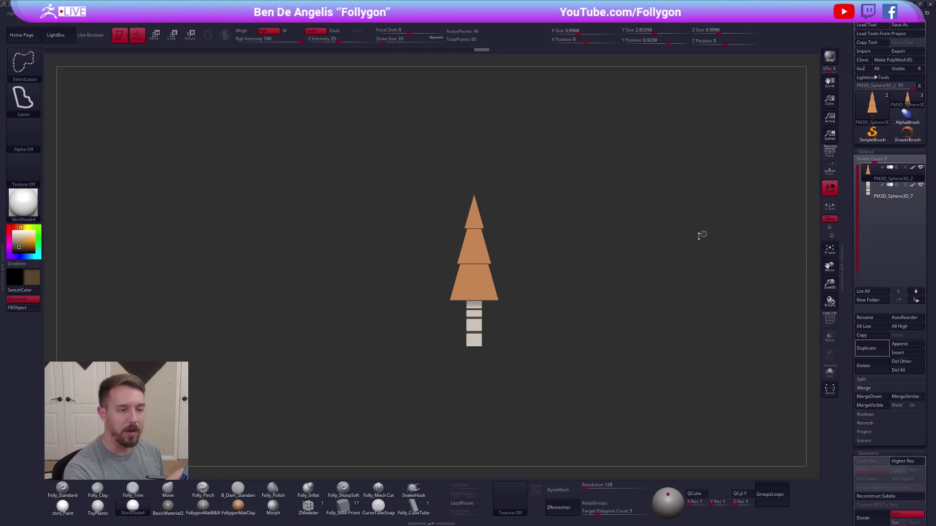
left_click(673, 264)
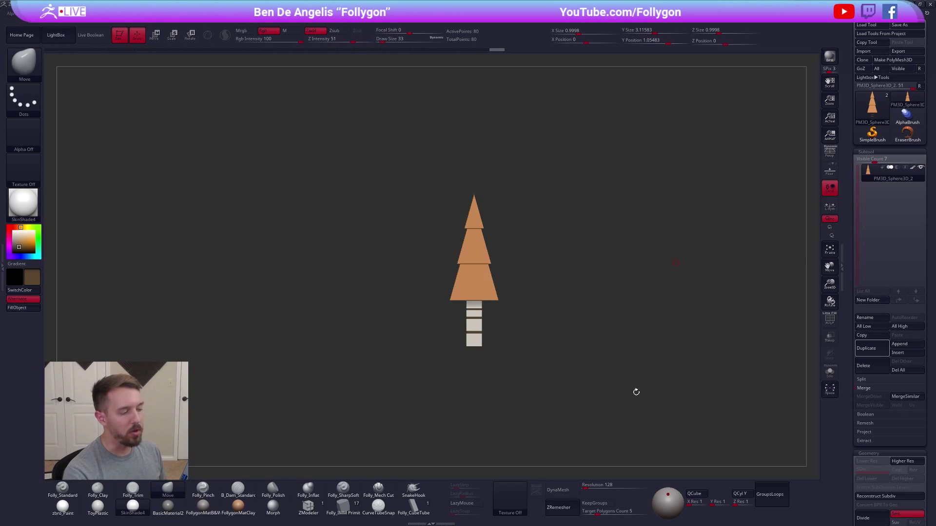
Turn on polyframe and Solo for the merged tree and change the visibility selection brush to SelectRect.
key("shift+f")
right_click_drag(640, 404, 669, 410, "ctrl")
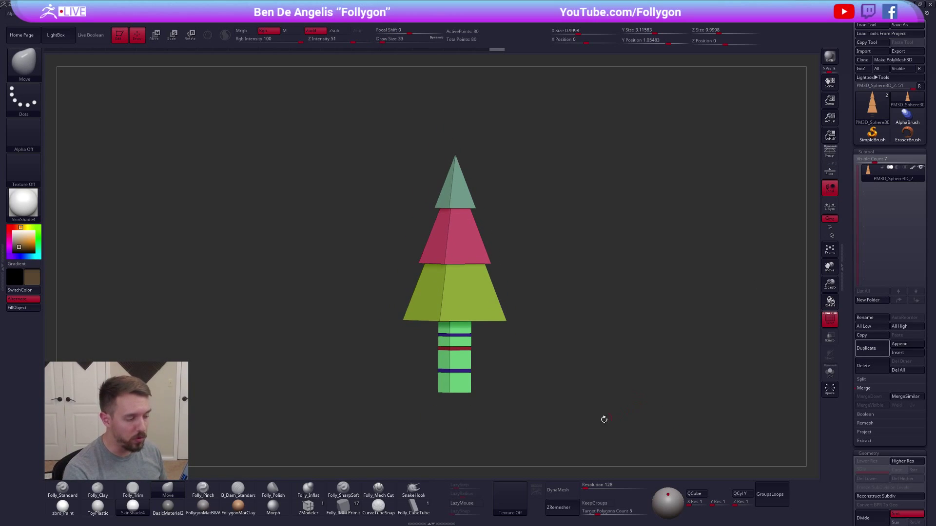
key("alt+shift+s")
key("ctrl+shift+space")
left_click(563, 480, "ctrl+shift")
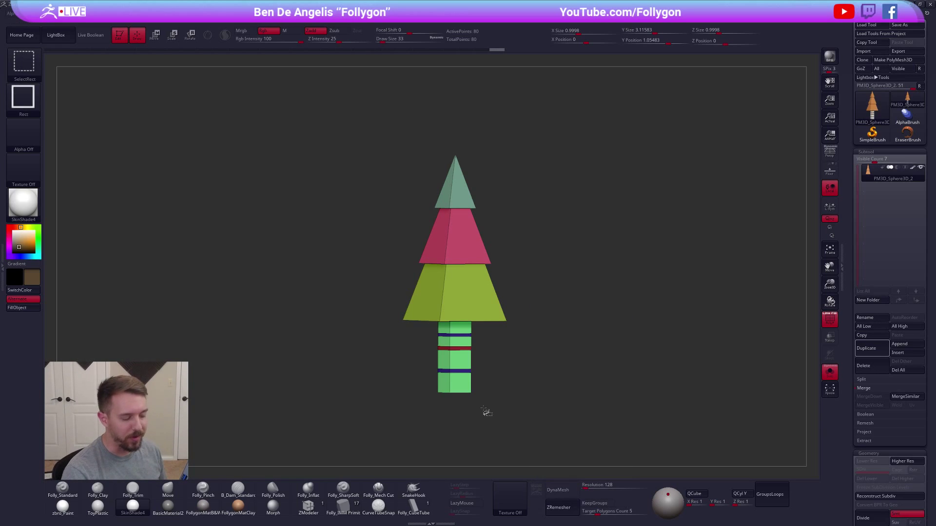
Isolate and hide single trunk segments, rings and foliage tiers by their polygroups, restoring full visibility in between.
left_click(465, 390, "ctrl+shift")
left_click(581, 309, "ctrl+shift")
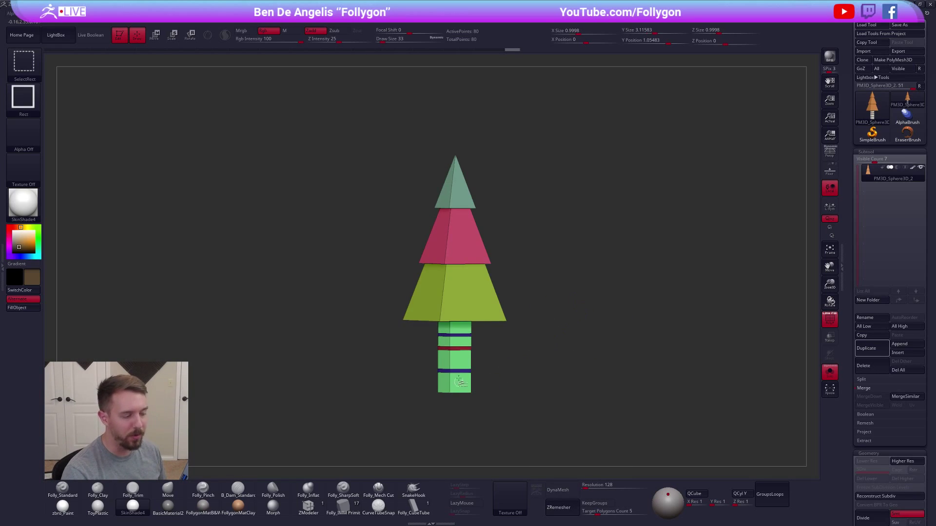
left_click(458, 372, "ctrl+shift")
left_click(516, 382, "ctrl+shift")
left_click_drag(516, 382, 536, 358, "alt")
left_click(492, 322, "ctrl+shift")
left_click_drag(584, 309, 574, 268, "ctrl+shift")
left_click(500, 271, "ctrl+shift")
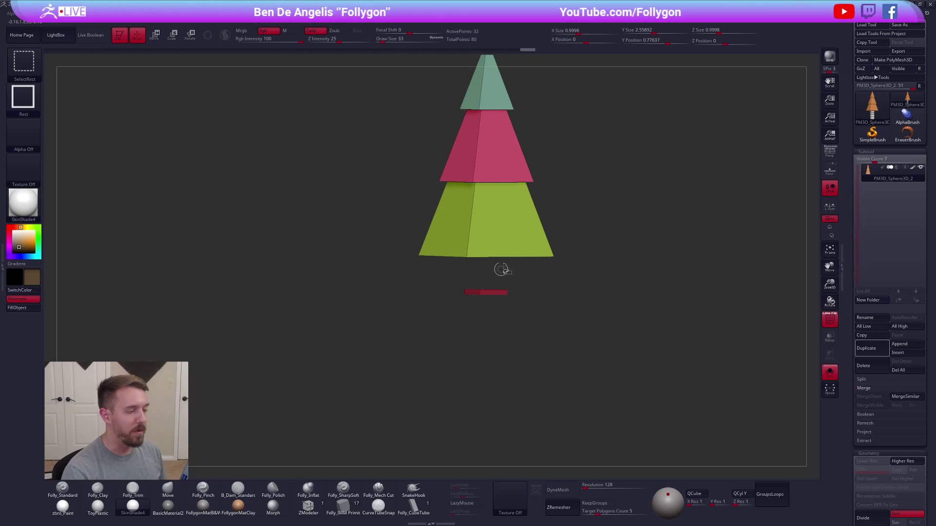
left_click(502, 176, "ctrl+shift")
left_click(487, 86, "ctrl+shift")
left_click(490, 105, "ctrl+shift")
Combine all the thin dark rings on the trunk into one polygroup and show the whole tree again.
left_click(613, 230, "ctrl+shift")
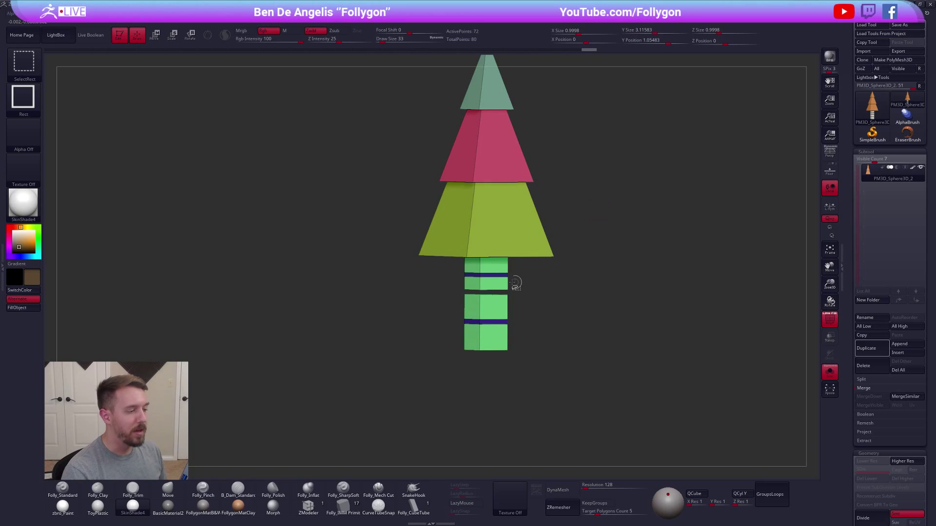
left_click(493, 274, "ctrl+alt+shift")
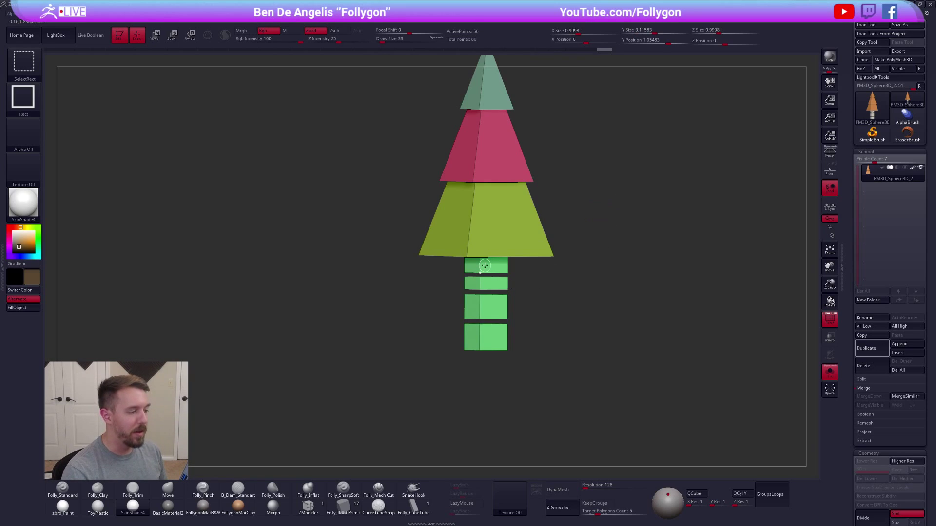
left_click(558, 280, "ctrl+shift")
key("ctrl+w")
left_click(626, 314, "ctrl+shift")
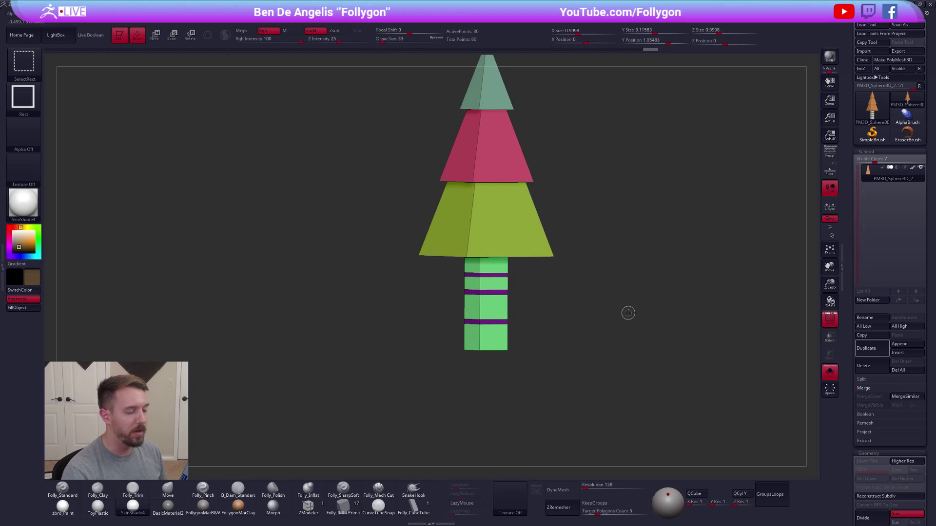
Check that the trunk rings isolate as one polygroup, and return to a front view with polyframe off.
left_click(487, 322, "ctrl+shift")
left_click(587, 322, "ctrl+shift")
left_click(487, 292, "ctrl+shift")
left_click(495, 298, "ctrl+shift")
mouse_move(618, 289)
left_mouse_down()
mouse_move(583, 296)
mouse_move(562, 325)
left_mouse_up()
key("shift+f")
left_click_drag(562, 324, 548, 322, "shift")
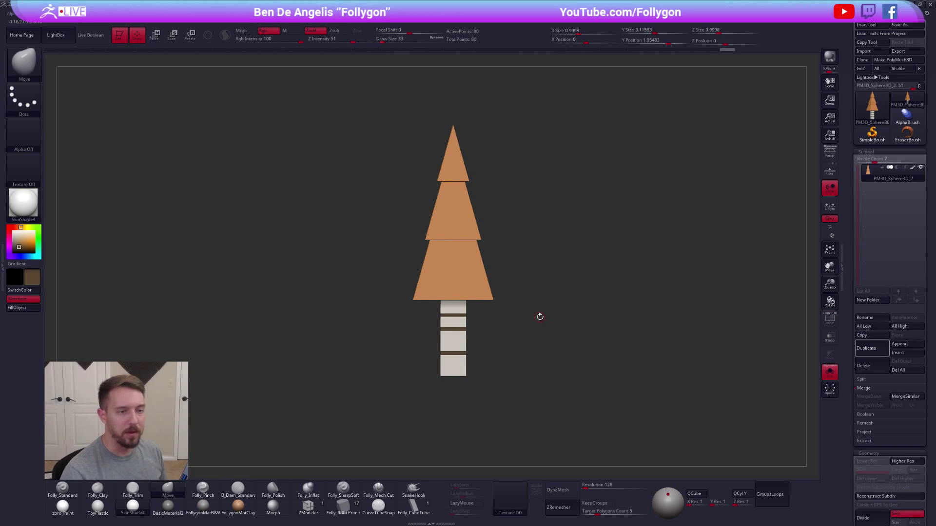
Switch to the browser to view the Low Poly Foliage Pack page on Gumroad, and return to ZBrush.
left_click(863, 387)
key("alt+Tab")
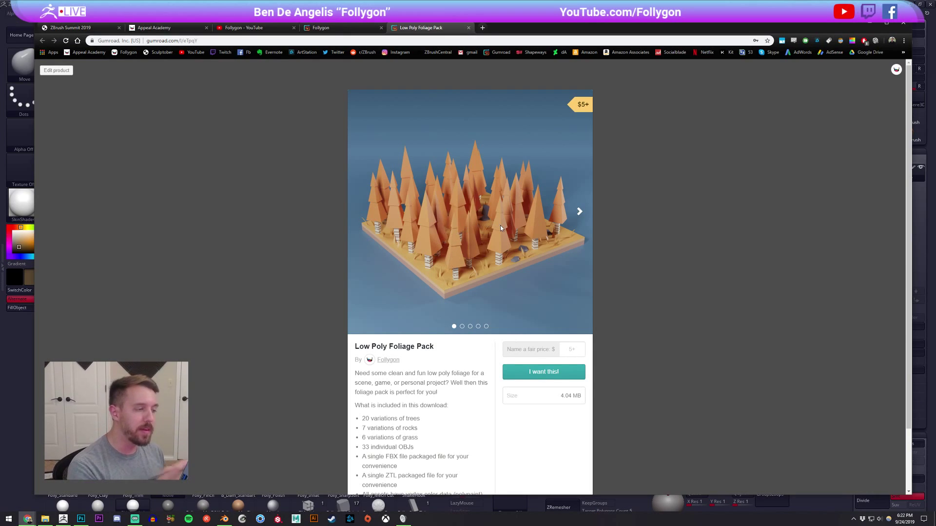
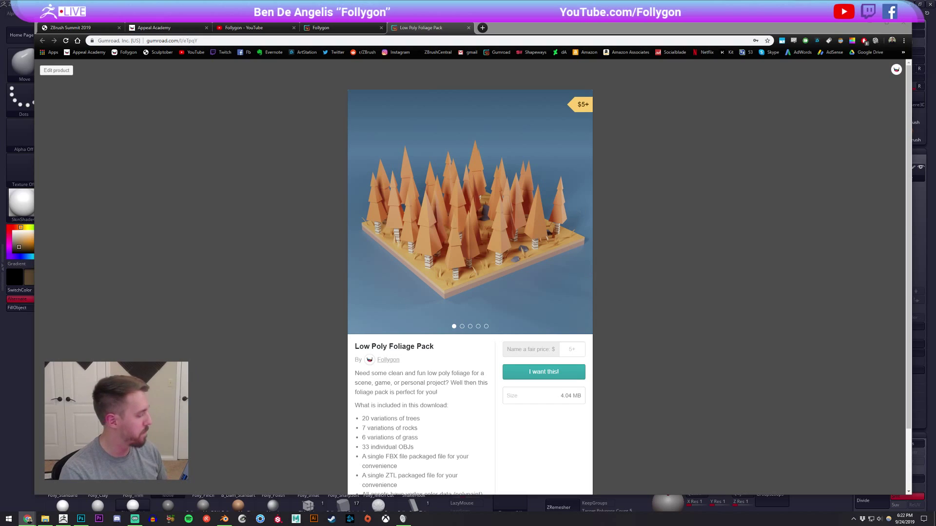
left_click(63, 519)
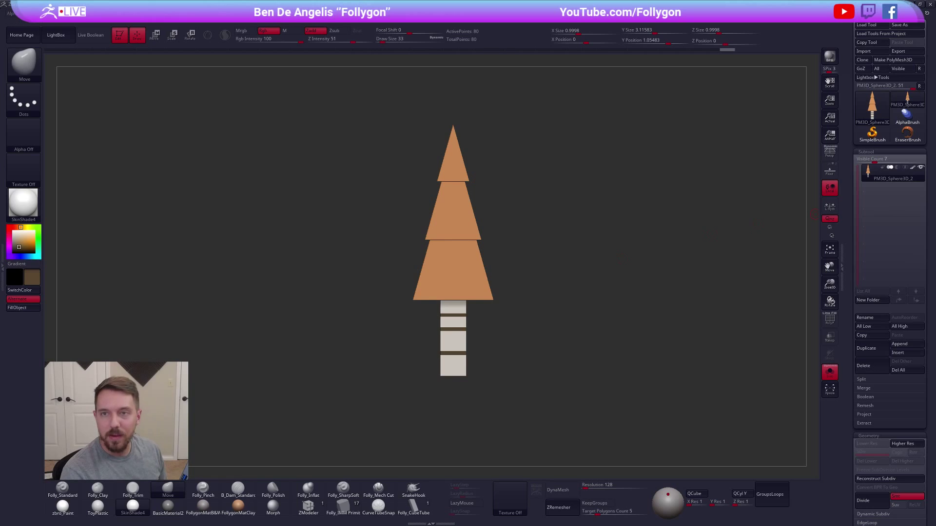
Duplicate the merged tree subtool.
mouse_move(686, 211)
right_mouse_down("ctrl")
mouse_move(716, 218)
mouse_move(683, 207)
right_mouse_up("ctrl")
left_click(866, 349)
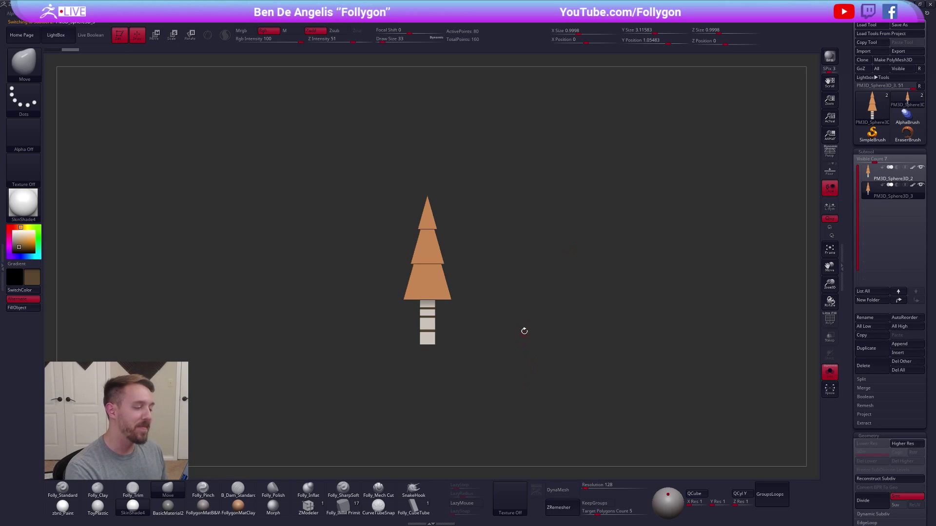
right_click_drag(524, 334, 550, 339, "ctrl")
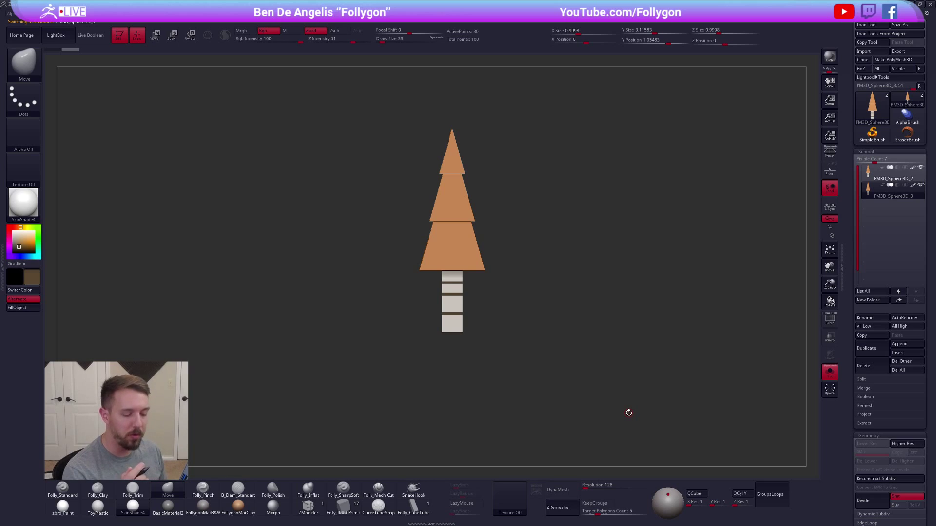
Replace the duplicated tree with a quick Y-axis cylinder at X Res 2, Y Res 1 and Z Res 2.
left_click_drag(691, 503, 741, 507)
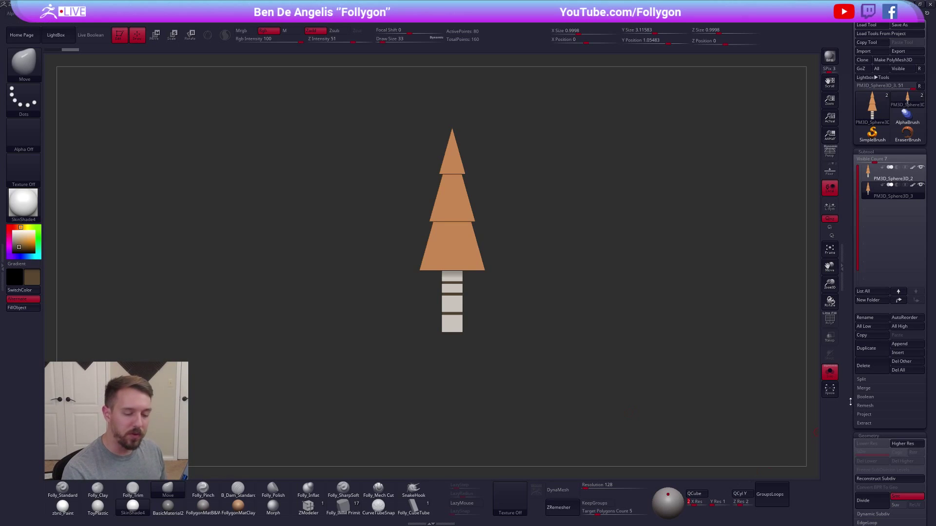
scroll(857, 286, "down", 10)
scroll(856, 285, "up", 1)
left_click(868, 234)
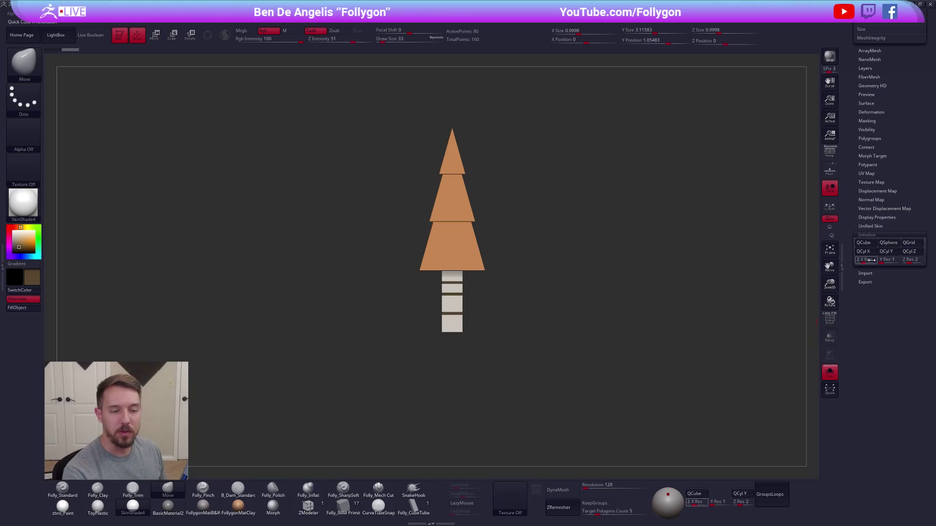
left_click(886, 251)
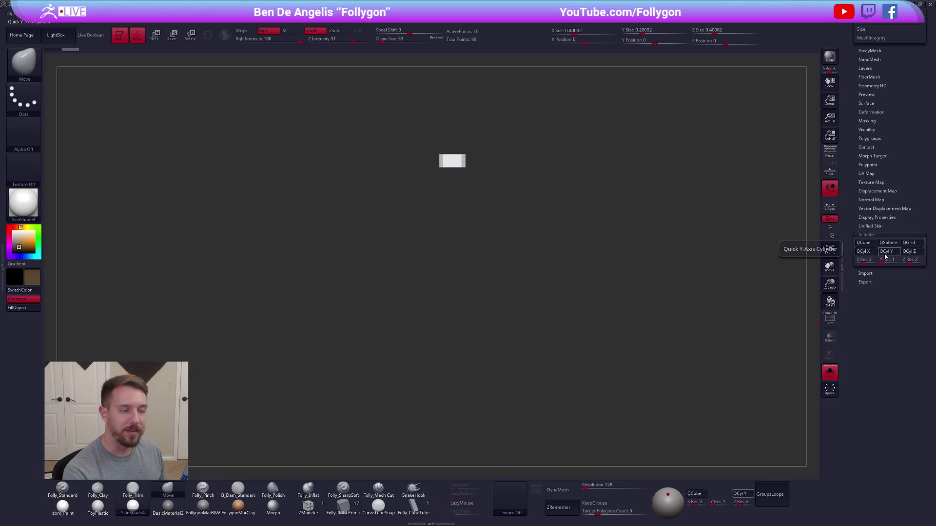
left_click(874, 235)
left_click_drag(876, 232, 882, 443)
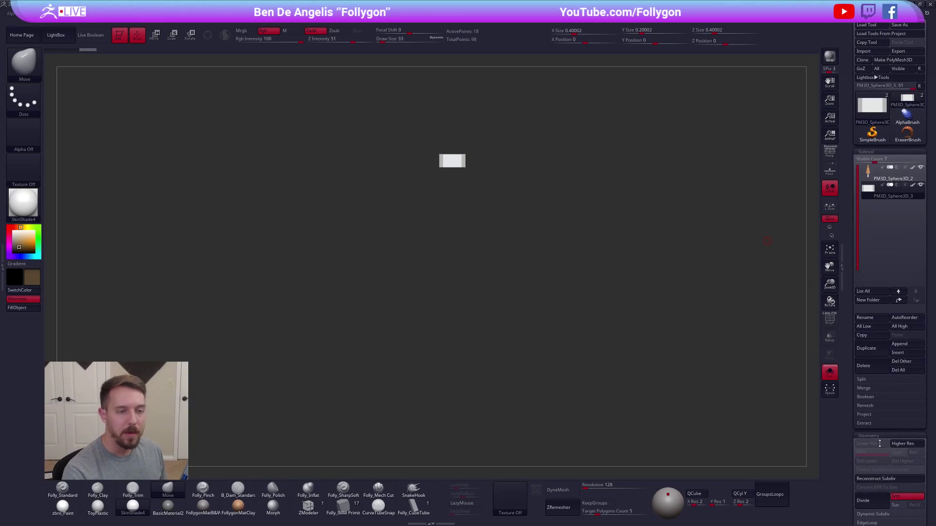
Examine the cylinder's edges from an angle with polyframe on, and look through its crease settings.
left_click_drag(639, 347, 647, 375, "alt")
left_click_drag(468, 205, 546, 325, "alt")
left_click_drag(627, 368, 616, 401)
key("shift+f")
scroll(862, 221, "down", 5)
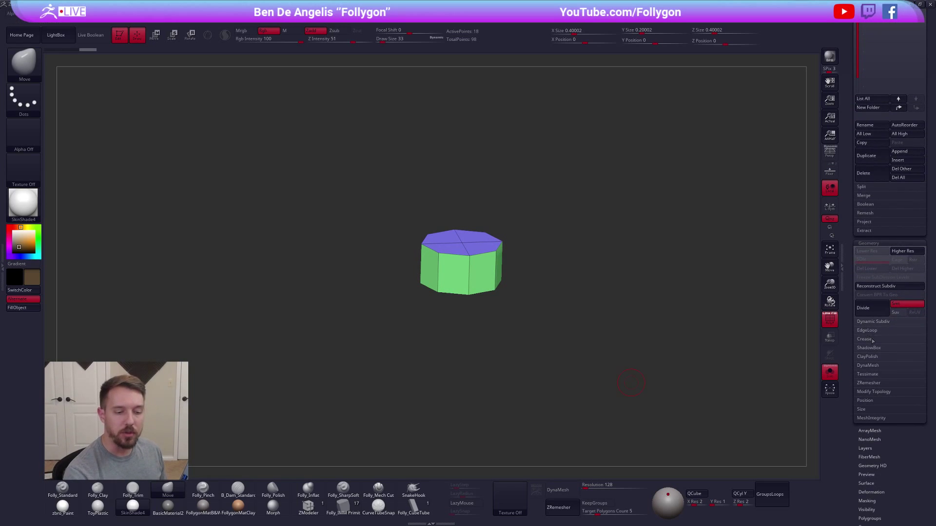
left_click(873, 340)
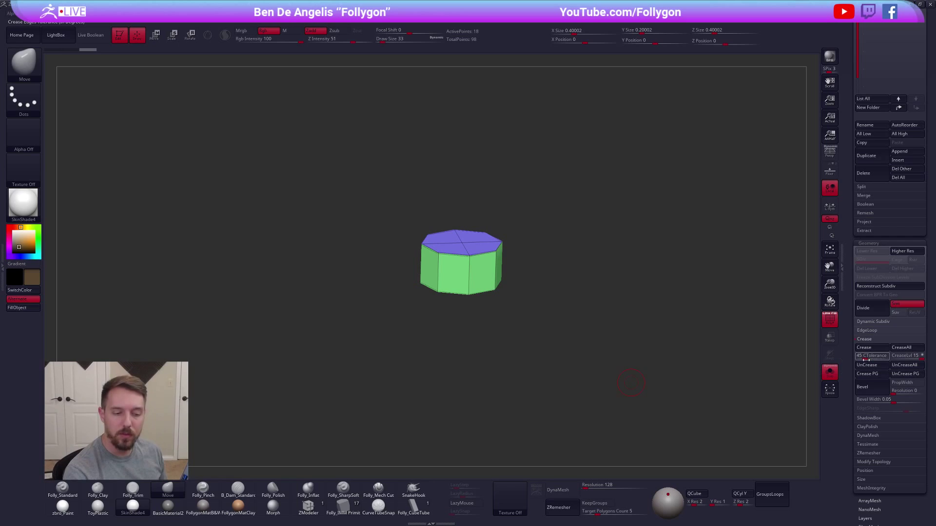
left_click(854, 338)
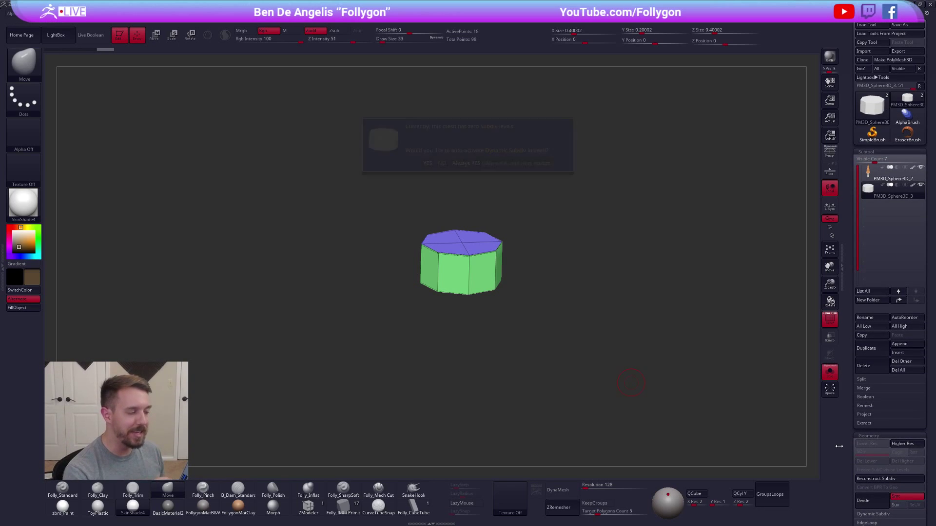
Enable dynamic subdivision on the cylinder, accept its prompt, and view the smoothed shape up close without polyframe.
key("d")
left_click(522, 164)
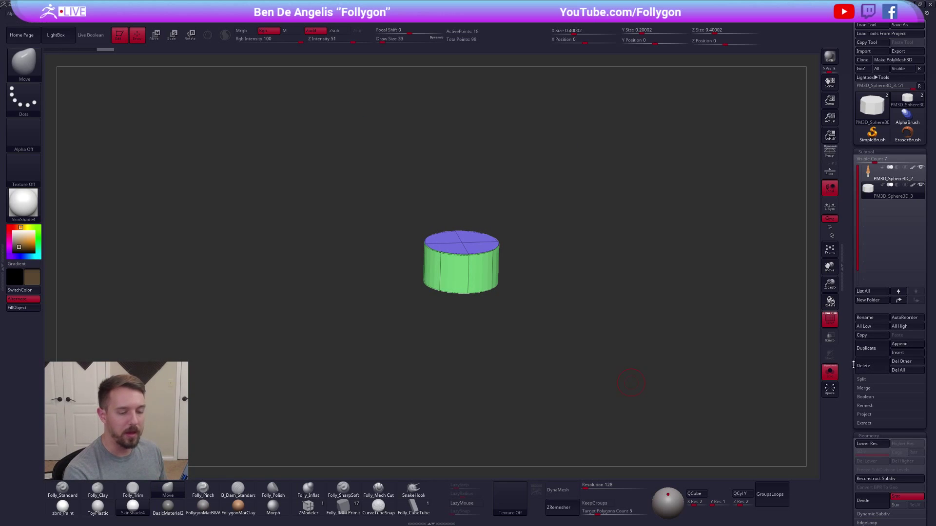
scroll(854, 364, "down", 5)
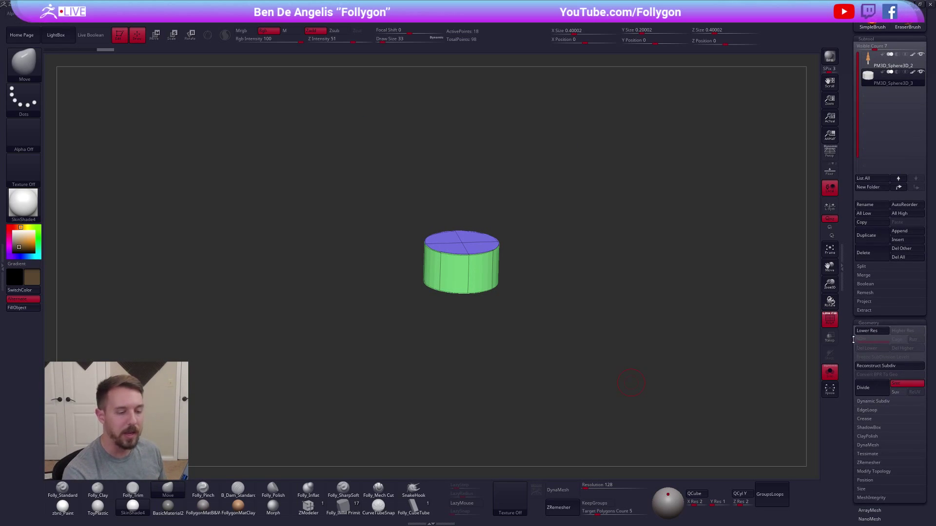
scroll(884, 404, "up", 5)
key("shift+f")
key("f")
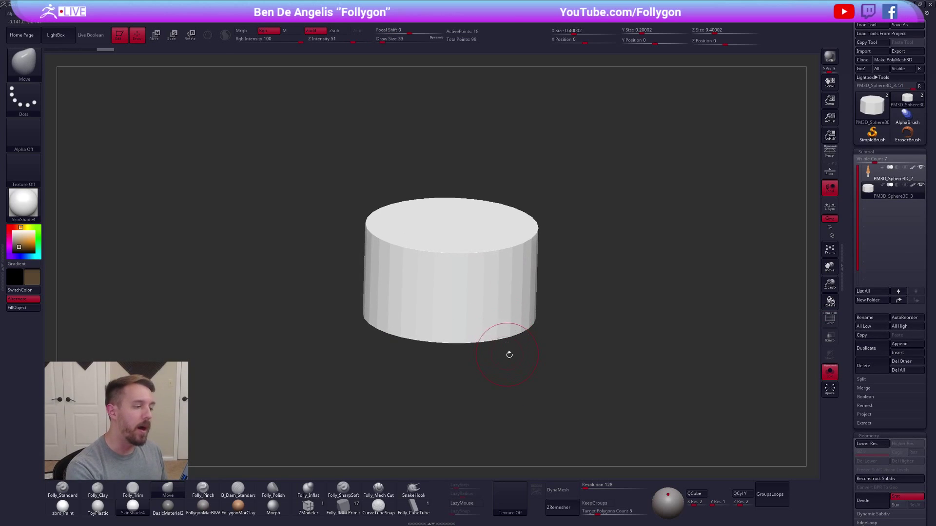
Compare the cylinder with dynamic subdivision off and on, hide polyframe, and select the tree subtool for comparison.
key("shift+f")
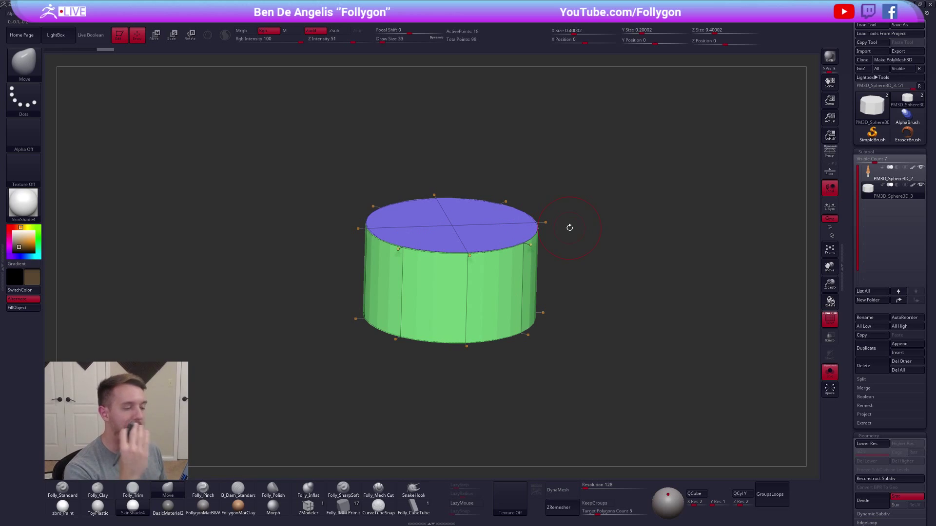
key("shift+d")
key("d")
key("shift+f")
left_click_drag(657, 405, 638, 399, "alt")
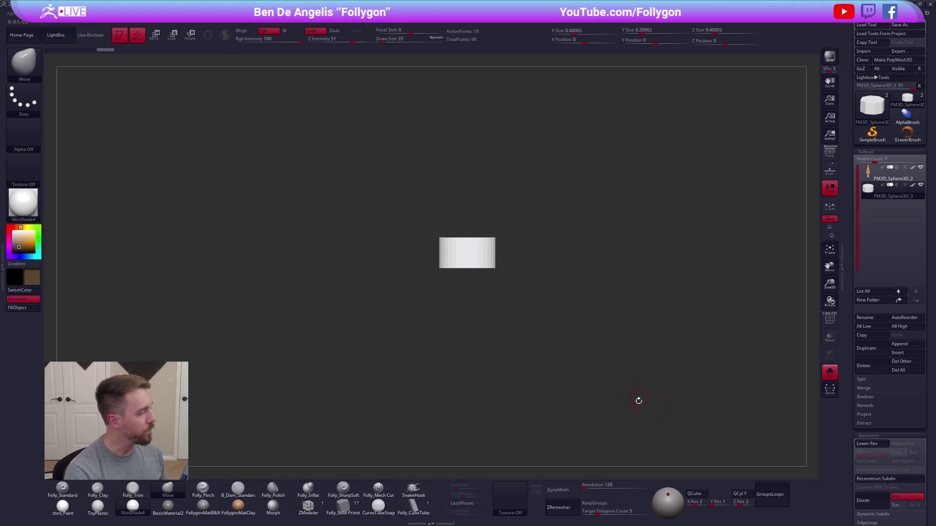
key("alt+Up")
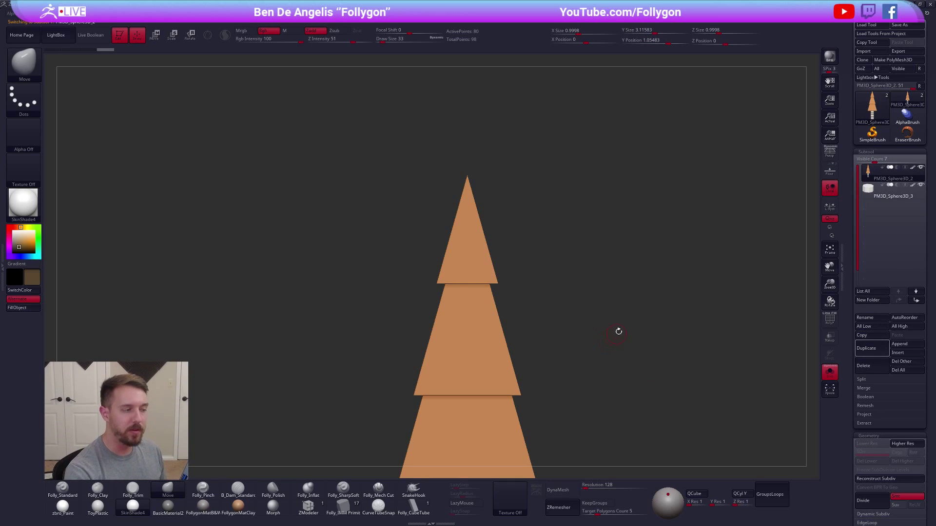
Select the cylinder, mask its lower half, and raise and narrow the unmasked top to form a cone.
left_click(868, 197)
left_click_drag(414, 247, 535, 249, "ctrl")
key("w")
left_click_drag(501, 285, 501, 342)
left_click_drag(501, 307, 516, 215)
key("e")
left_click_drag(478, 187, 478, 143)
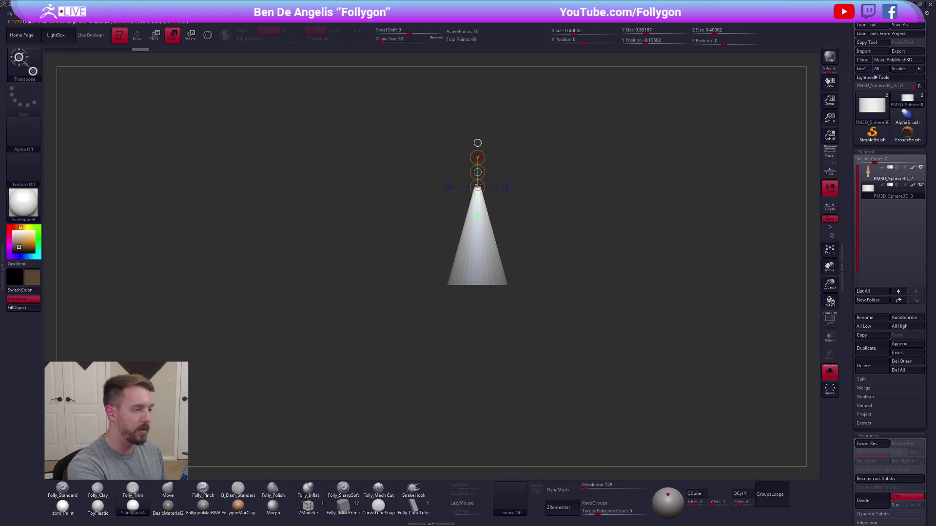
Lower the cone's tip to a Y size of about 0.47 and clear the mask.
key("w")
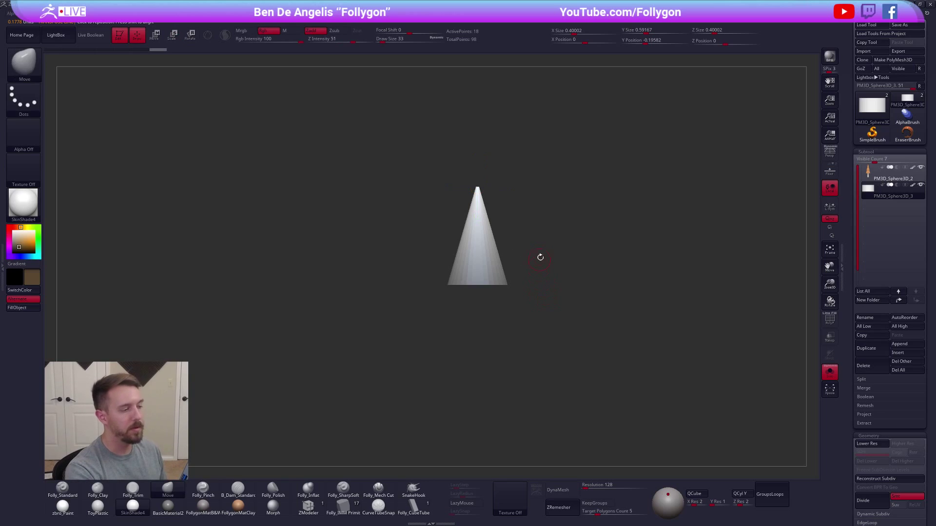
left_click_drag(486, 249, 485, 329)
left_click_drag(485, 290, 485, 302)
key("q")
left_click_drag(556, 274, 580, 270, "ctrl")
left_click_drag(614, 375, 637, 405)
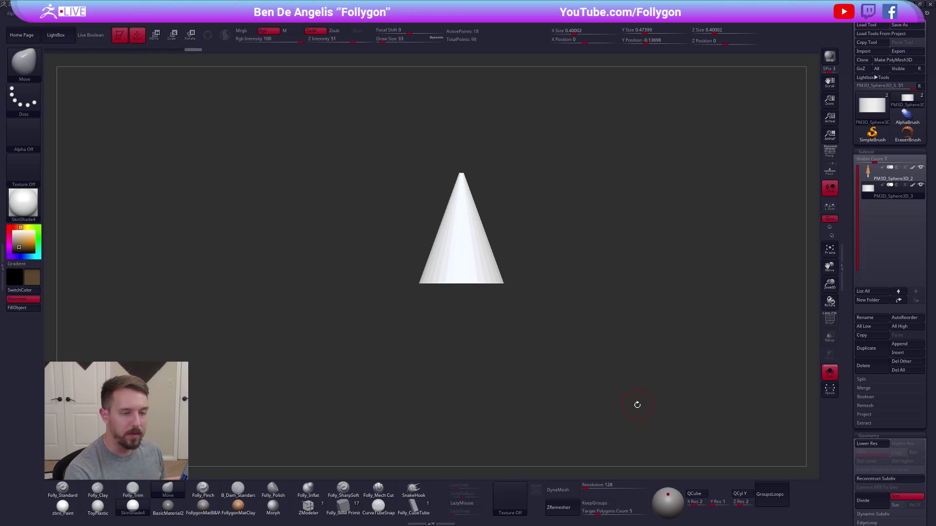
Turn off dynamic subdivision on the cone and divide its mesh up to subdivision level 7.
key("w")
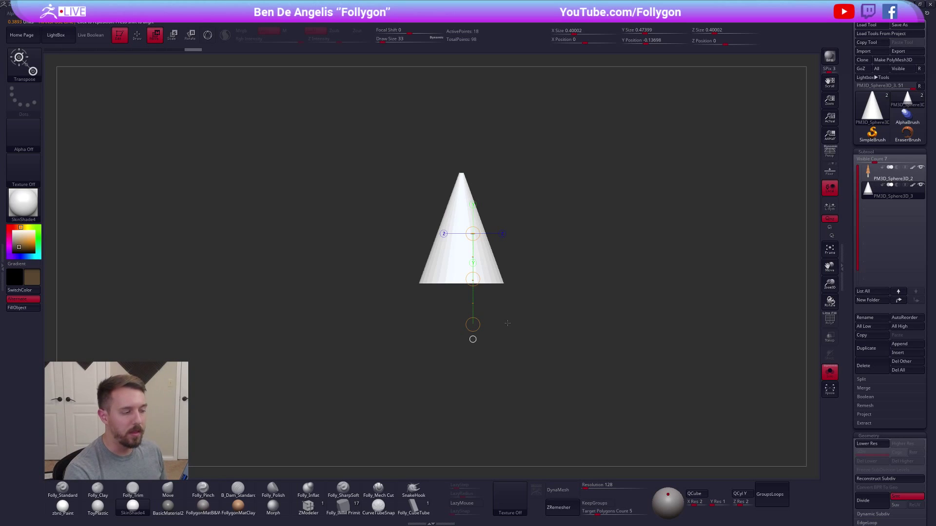
key("q")
left_click_drag(508, 321, 508, 323)
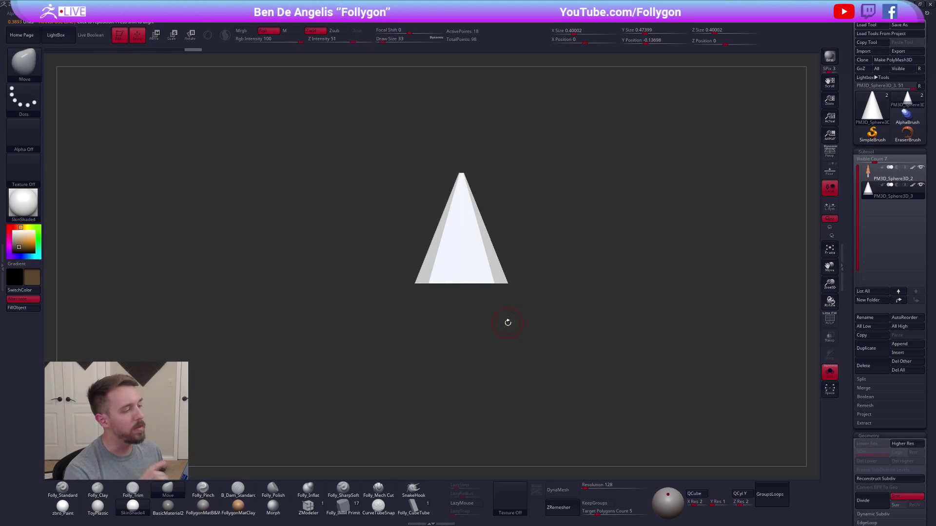
key("ctrl+d")
key("ctrl+d")
key("ctrl+d")
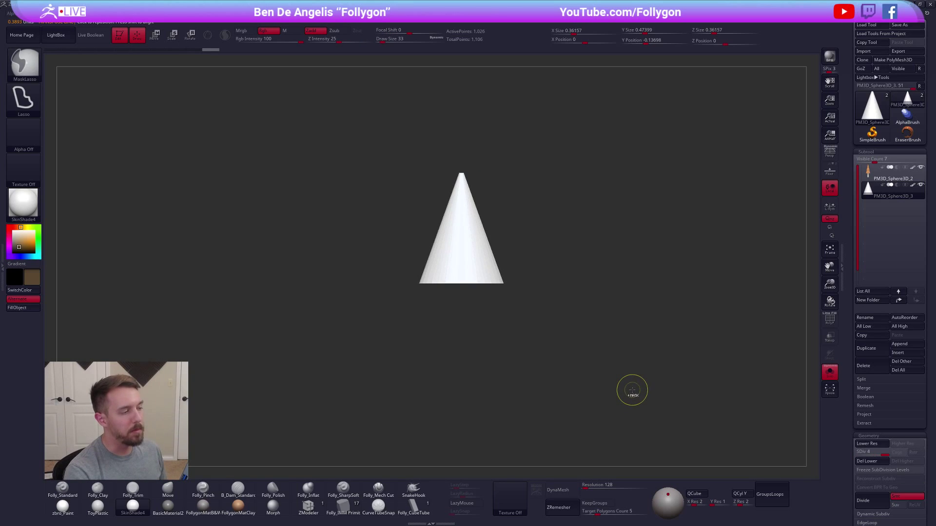
key("ctrl+d")
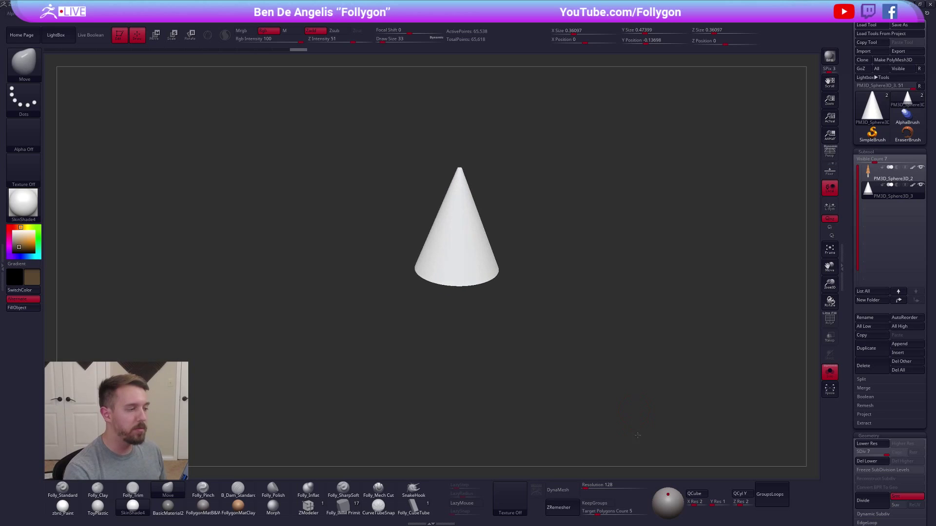
Pick a green colour and fill the cone with it, brightening the green for a second fill.
left_click_drag(481, 287, 480, 314)
left_click(38, 235)
left_click_drag(27, 244, 21, 247)
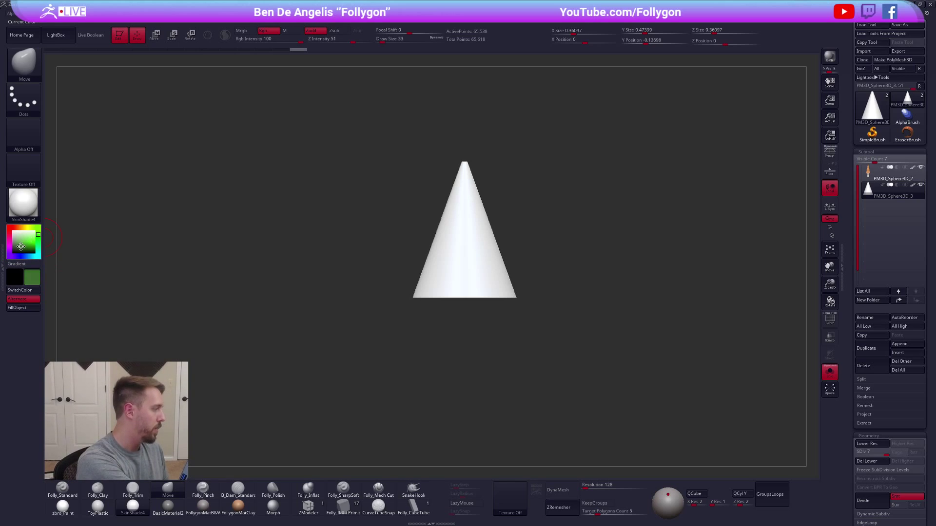
key("1")
left_click(30, 309)
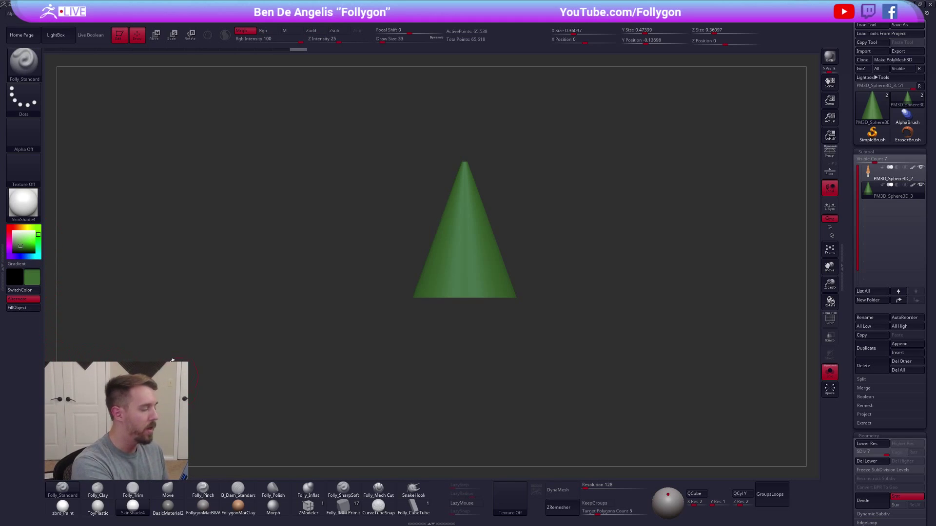
left_click_drag(20, 246, 22, 243)
left_click(23, 308)
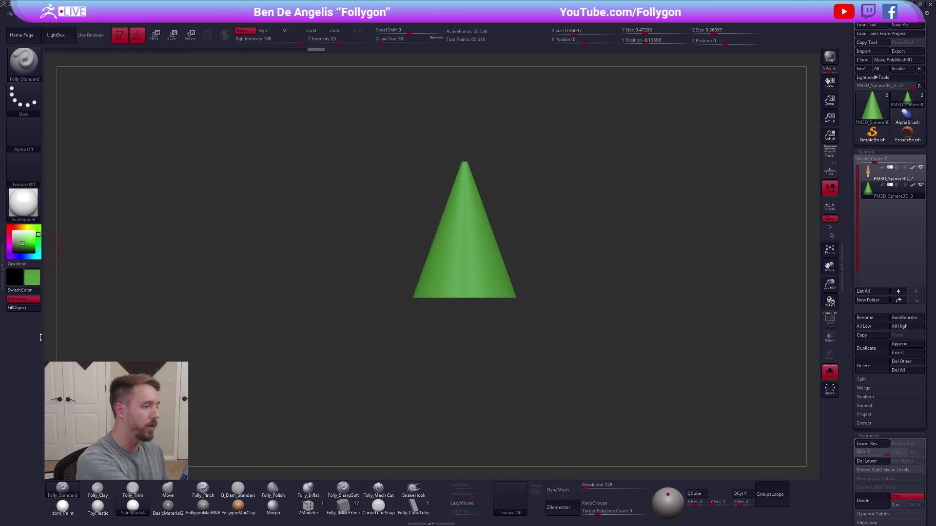
Sculpt long strokes down the cone's sides all around with the Folly_Clay brush at draw size 25.
key("space")
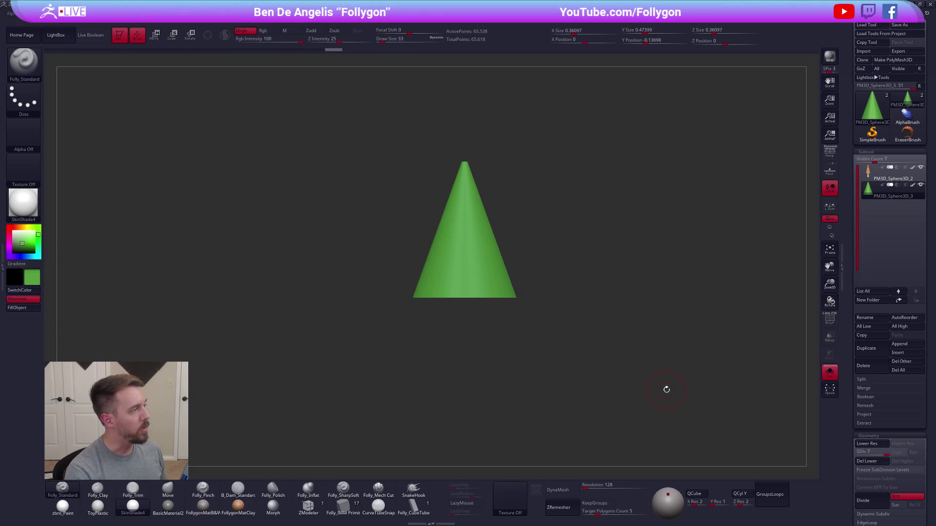
key("2")
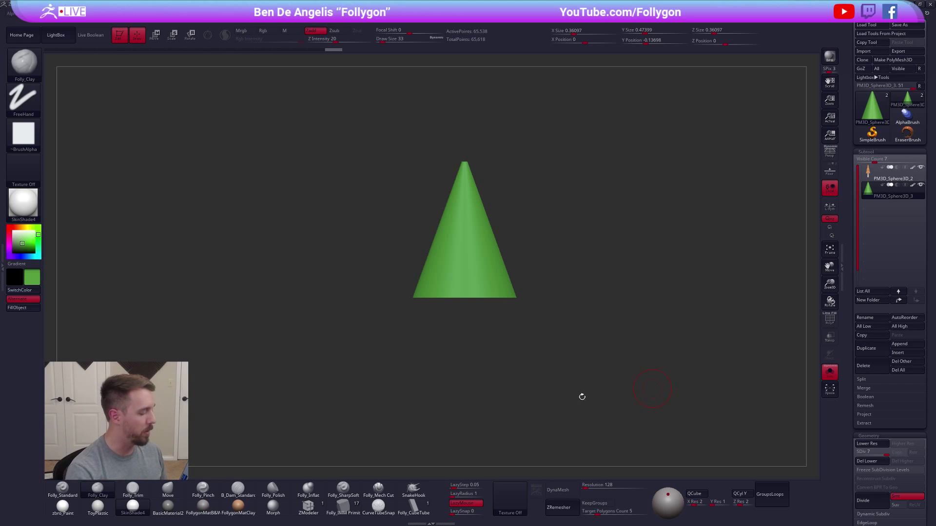
key("space")
left_click(466, 213)
key("bracketright")
left_click_drag(468, 180, 439, 220)
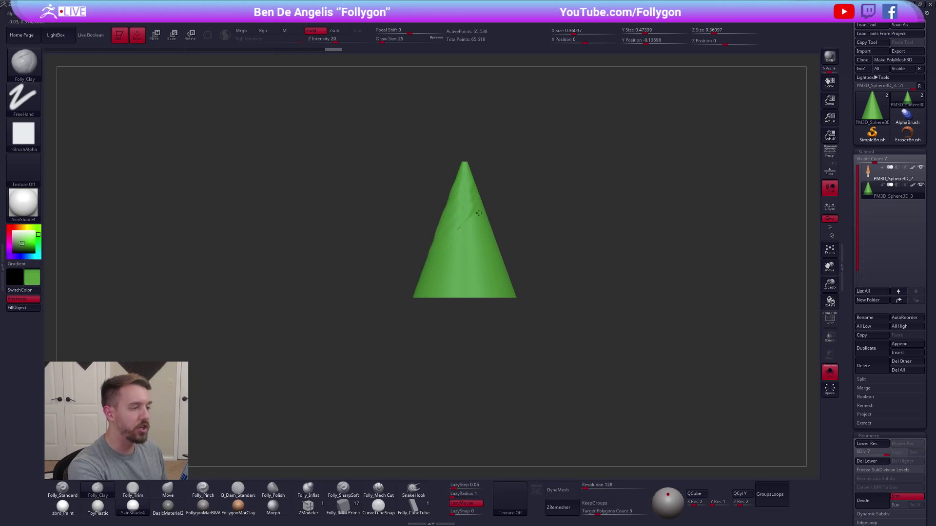
left_click_drag(472, 272, 452, 288)
right_click_drag(446, 289, 402, 287)
left_click_drag(498, 200, 515, 187)
left_click_drag(500, 259, 500, 284)
right_click_drag(468, 295, 461, 312)
mouse_move(505, 189)
left_mouse_down()
mouse_move(491, 205)
mouse_move(511, 290)
left_mouse_up()
mouse_move(461, 314)
right_mouse_down()
mouse_move(433, 324)
mouse_move(434, 300)
right_mouse_up()
mouse_move(480, 195)
left_mouse_down()
mouse_move(495, 212)
mouse_move(508, 292)
left_mouse_up()
mouse_move(511, 292)
right_mouse_down("alt")
mouse_move(464, 307)
mouse_move(433, 295)
right_mouse_up("alt")
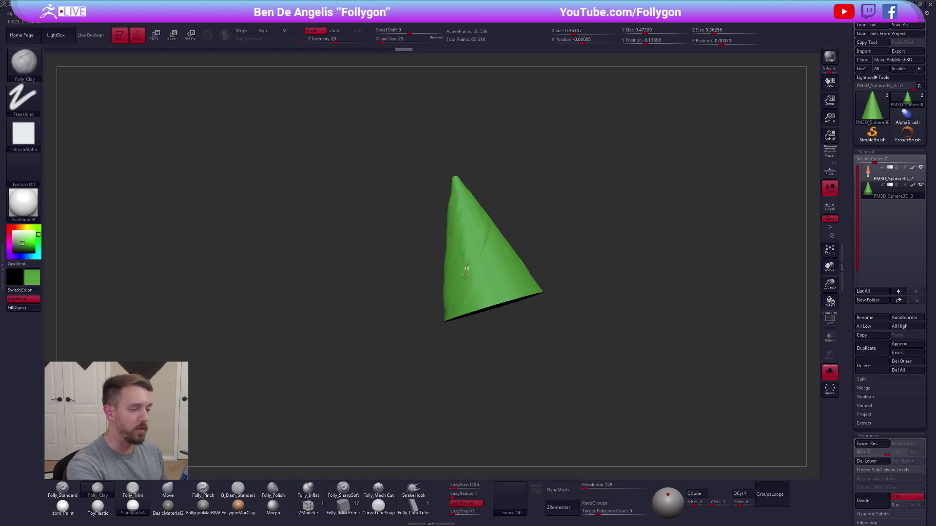
left_click_drag(511, 261, 516, 284)
right_click_drag(516, 282, 495, 296)
Increase the clay brush to draw size 38 and build up broader strokes over the cone's sides and lower rim.
key("s")
left_click_drag(467, 327, 473, 326)
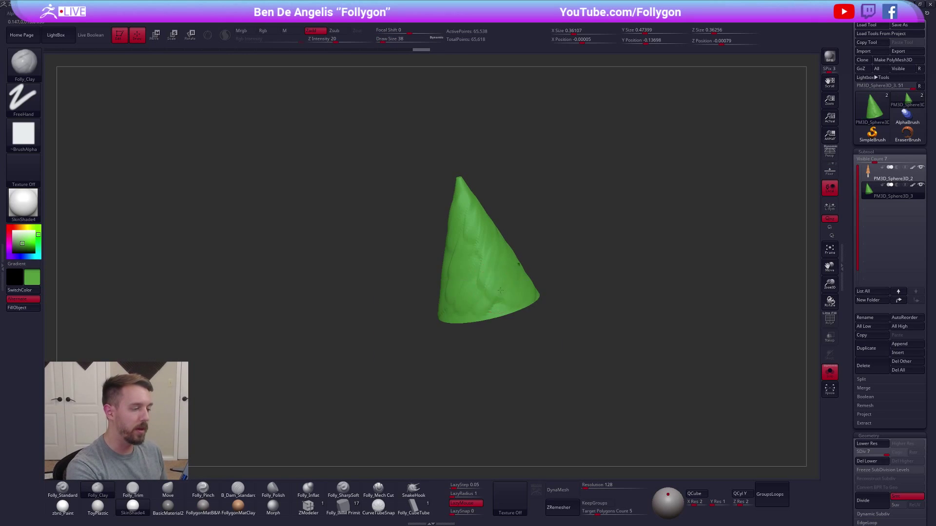
right_click_drag(475, 337, 468, 318)
left_click_drag(468, 319, 465, 336)
right_click_drag(465, 336, 441, 311)
left_click_drag(441, 311, 425, 356)
left_click_drag(482, 308, 469, 382)
left_click_drag(510, 327, 488, 379)
mouse_move(494, 326)
left_mouse_down()
mouse_move(479, 357)
mouse_move(453, 364)
left_mouse_up()
left_click_drag(469, 298, 432, 361)
left_click_drag(479, 361, 464, 390)
right_click_drag(496, 330, 505, 390)
left_click_drag(410, 262, 414, 274)
left_click_drag(414, 298, 425, 353)
right_click_drag(460, 321, 537, 281)
Smooth the cone's lower rim at draw size 68 and quick-save the project.
key("space")
left_click_drag(566, 301, 570, 301)
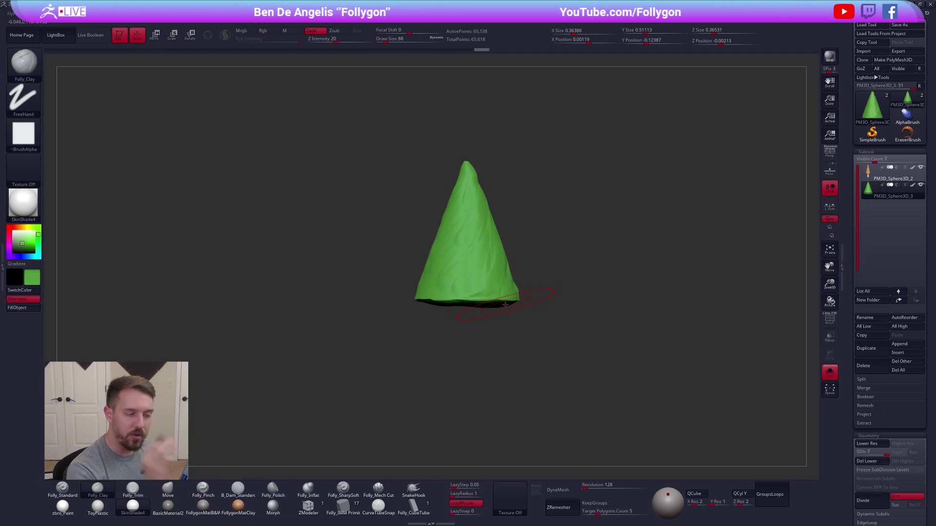
right_click_drag(485, 311, 484, 253)
mouse_move(486, 315)
left_mouse_down("shift")
mouse_move(446, 297)
mouse_move(436, 346)
mouse_move(461, 352)
left_mouse_up("shift")
right_click_drag(472, 353, 475, 411)
key("ctrl+s")
right_click_drag(495, 335, 487, 367, "shift")
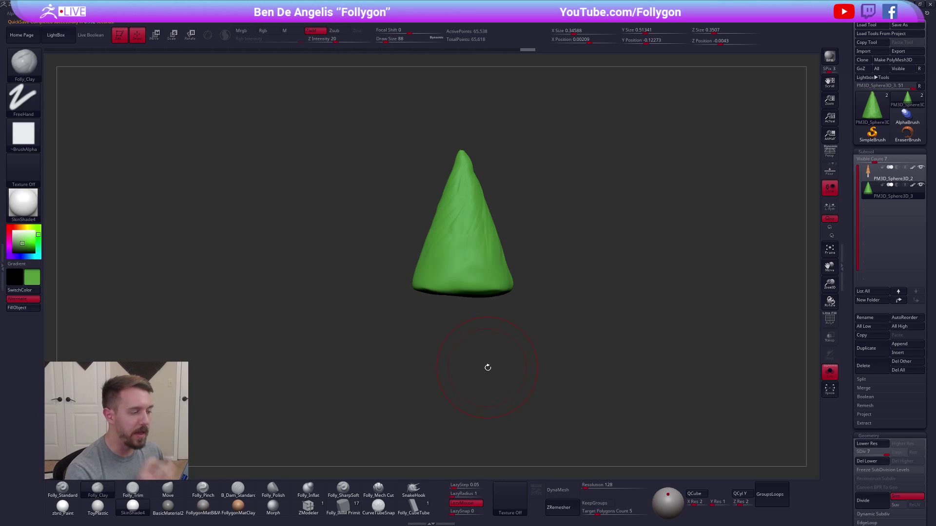
Smooth the cone's base at subdivision level 5 and return the mesh to level 7.
key("shift")
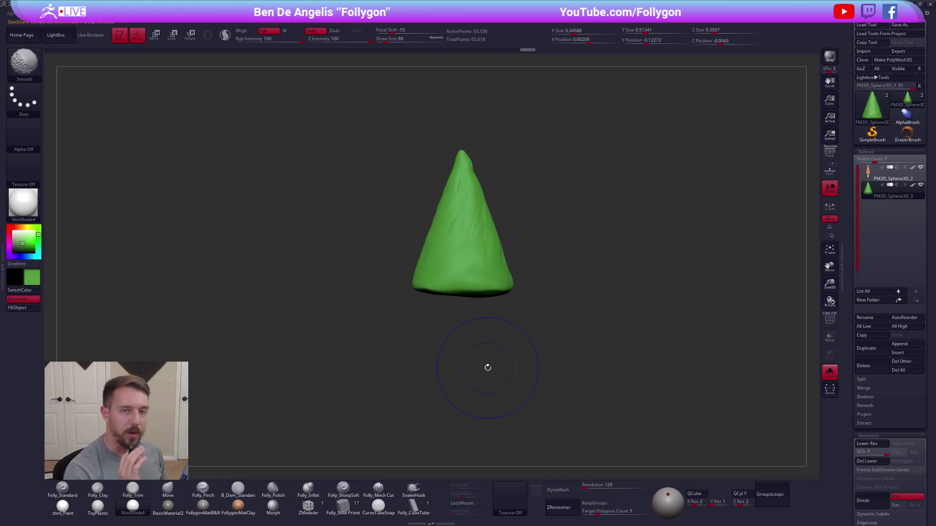
left_click(875, 456)
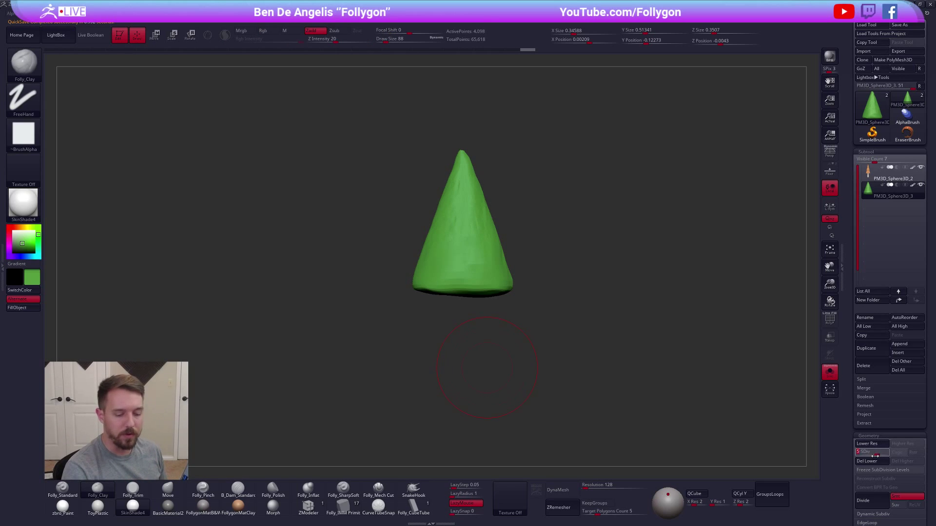
left_click_drag(862, 456, 854, 454)
left_click_drag(507, 385, 505, 293)
left_click_drag(439, 287, 487, 278, "shift")
key("d")
key("d")
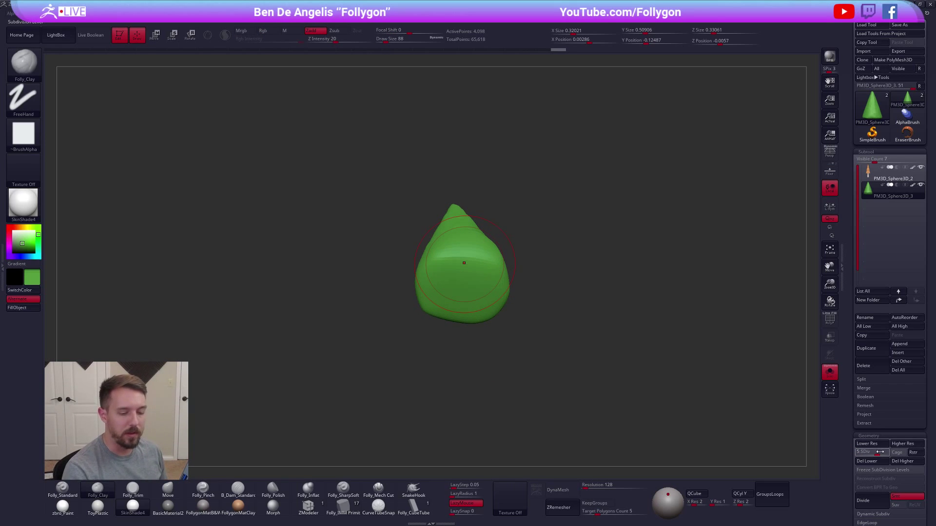
Choose the Move brush at draw size 49 and smooth the cone's surface and tip.
left_click_drag(558, 331, 548, 289)
key("b")
key("m")
key("v")
left_click_drag(474, 241, 485, 313, "shift")
key("s")
left_click_drag(557, 288, 554, 288)
left_click_drag(563, 326, 556, 373, "alt")
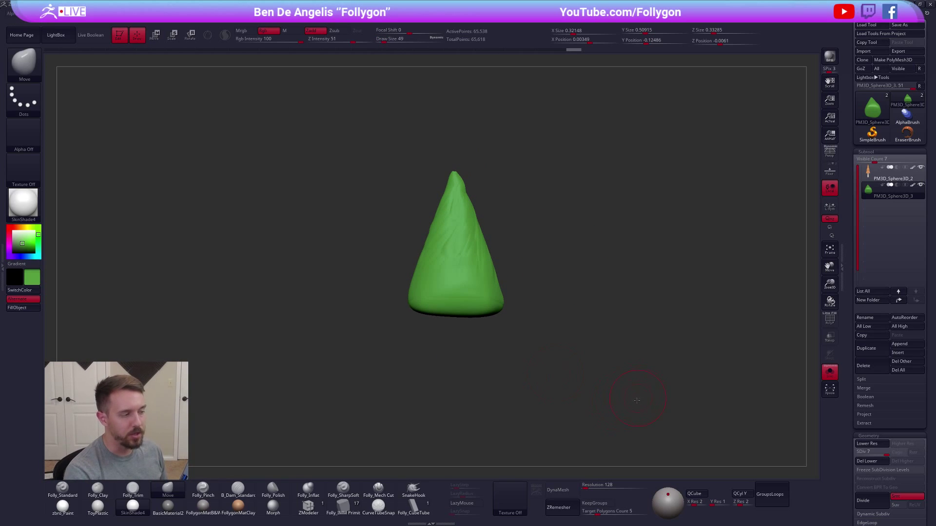
left_click_drag(637, 400, 641, 416, "alt")
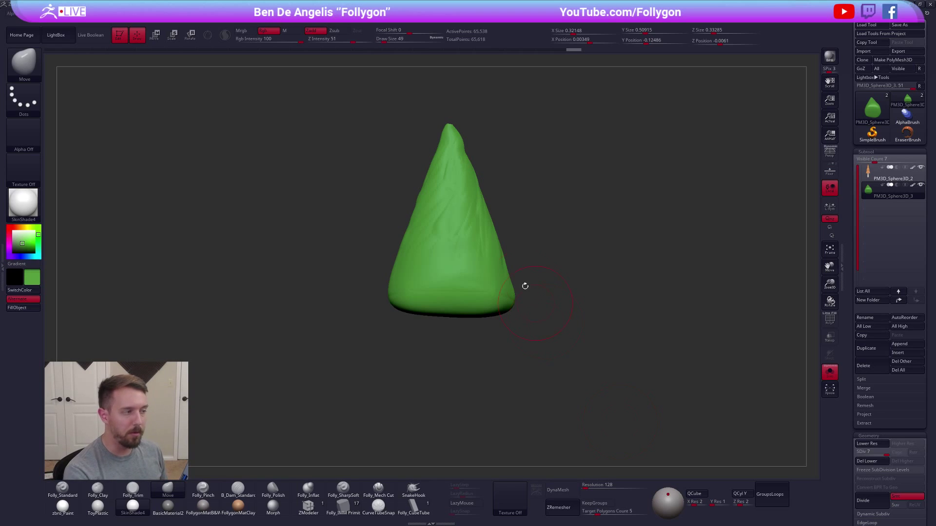
left_click_drag(528, 290, 520, 267)
left_click_drag(457, 161, 452, 133, "shift")
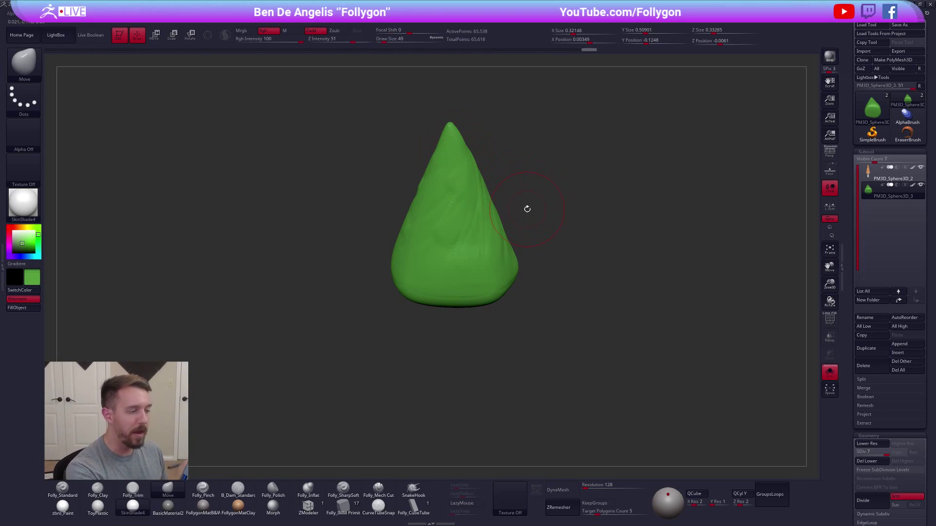
Shorten the cone vertically with a Transpose line to a Y size of about 0.45.
mouse_move(613, 399)
left_mouse_down()
mouse_move(621, 419)
mouse_move(647, 411)
left_mouse_up()
key("w")
left_click_drag(483, 284, 484, 326, "shift")
key("q")
left_click_drag(658, 389, 666, 347, "alt")
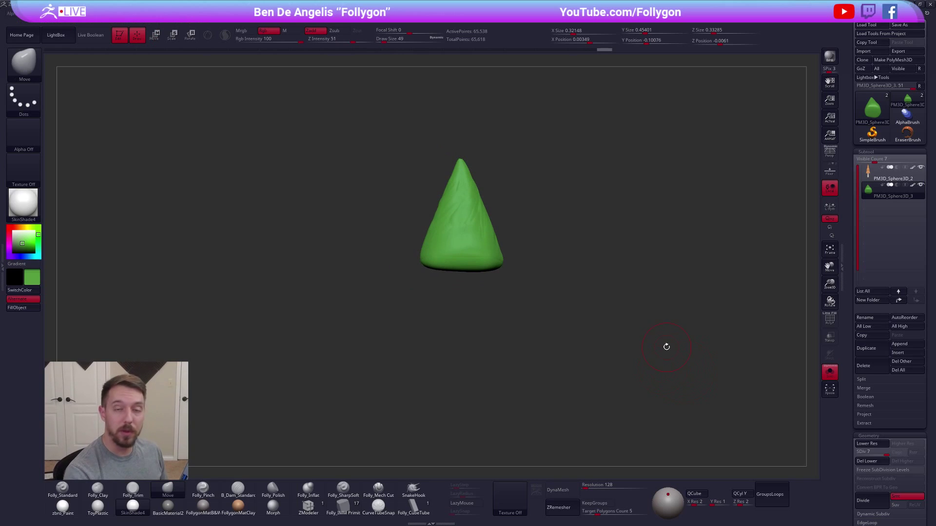
Hide the original tree subtool, duplicate the cone, and place the copy beneath it, enlarged to an X size of about 0.42.
left_click(870, 348)
key("w")
mouse_move(484, 282)
left_mouse_down("shift")
mouse_move(486, 318)
mouse_move(476, 321)
mouse_move(476, 284)
mouse_move(479, 309)
left_mouse_up("shift")
left_click(920, 168)
key("e")
left_click_drag(522, 266, 539, 266)
key("w")
mouse_move(482, 312)
left_mouse_down("shift")
mouse_move(483, 372)
mouse_move(482, 339)
left_mouse_up("shift")
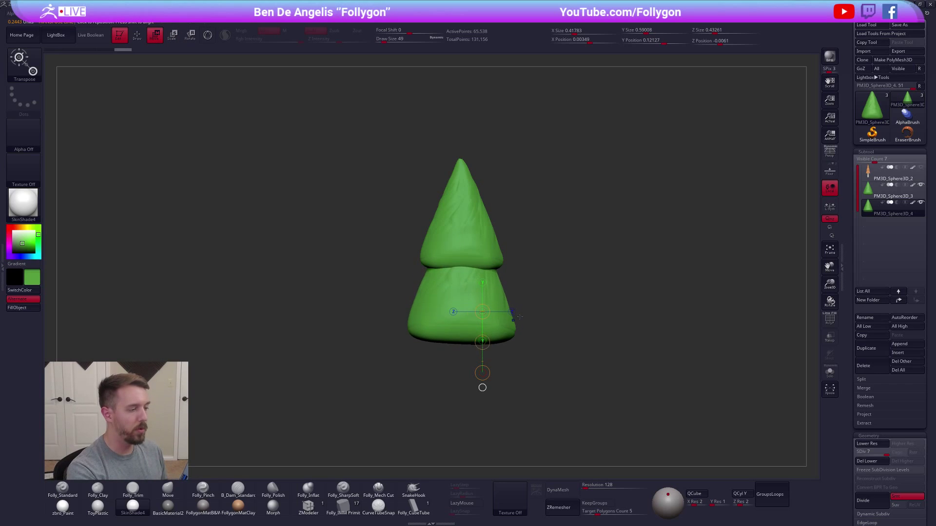
Delete the second tier's lower subdivision levels and copy its mesh downward with Transpose as an enlarged third tier, about 0.55 in X size.
key("q")
mouse_move(539, 307)
left_mouse_down("alt")
mouse_move(541, 278)
mouse_move(497, 335)
left_mouse_up("alt")
key("w")
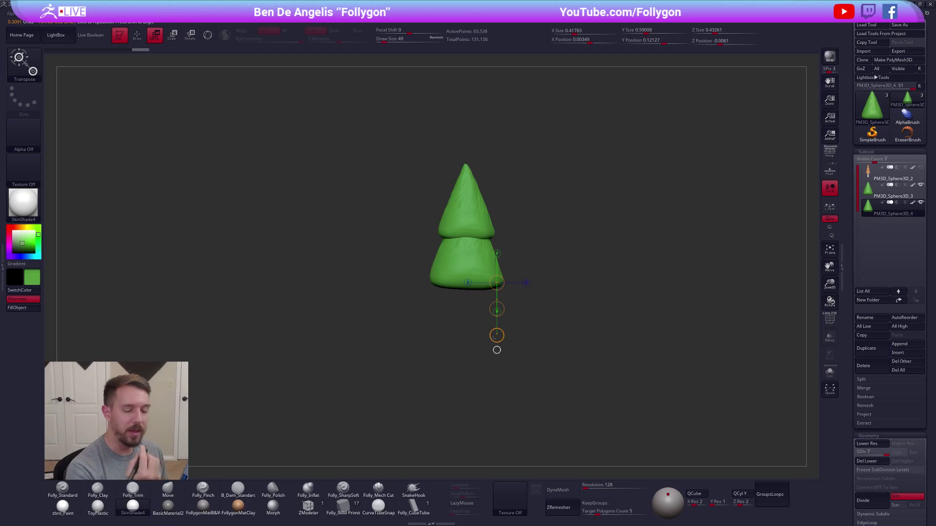
left_click(866, 461)
left_click_drag(497, 309, 497, 349, "ctrl")
left_click_drag(466, 294, 539, 299)
key("e")
key("r")
left_click_drag(469, 320, 458, 291)
key("q")
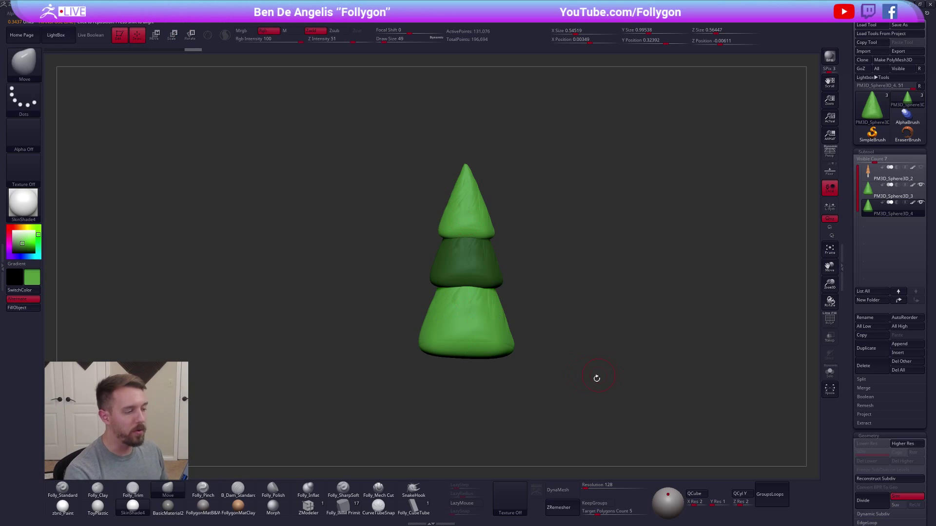
Merge the top cone subtool with the subtool holding the two lower tiers and inspect the result in polyframe.
key("alt+Up")
key("space")
left_click(664, 283)
left_click(664, 284)
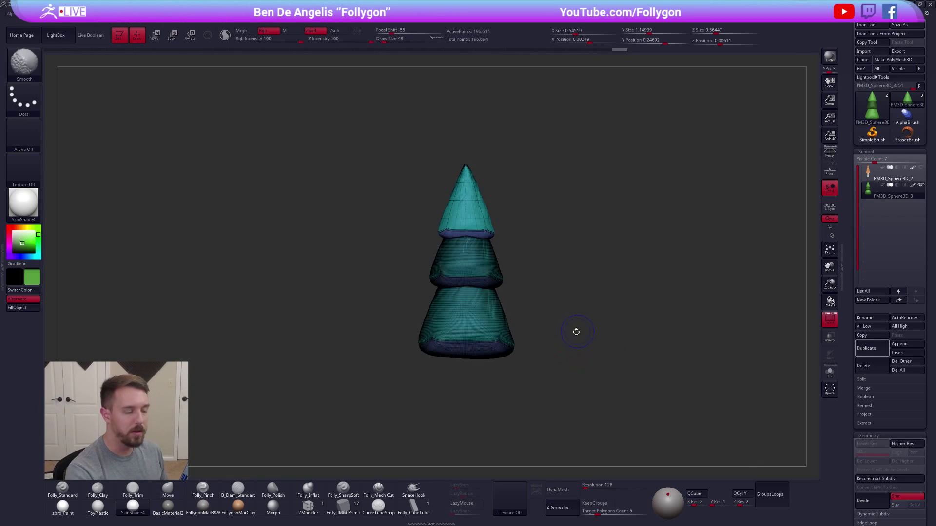
key("space")
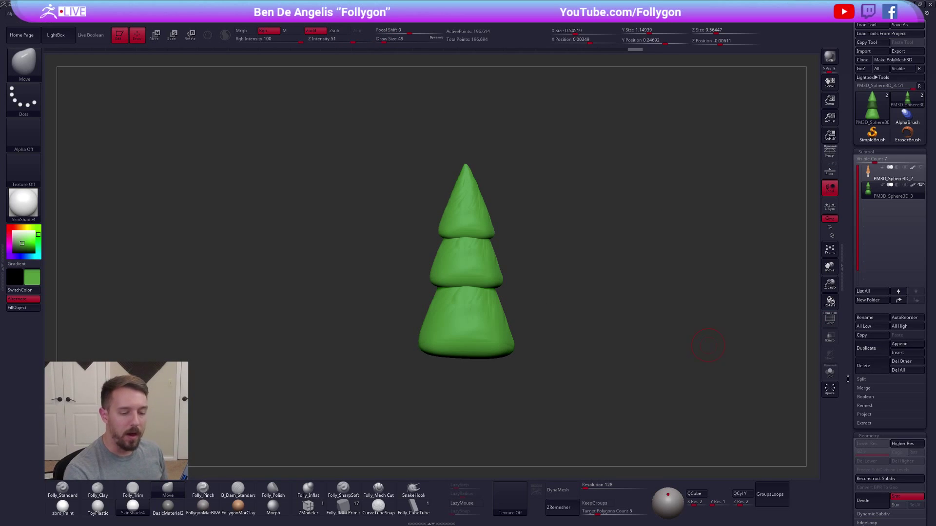
Give each tier of the merged tree its own polygroup with Auto Groups, checking the result in polyframe.
scroll(854, 359, "down", 5)
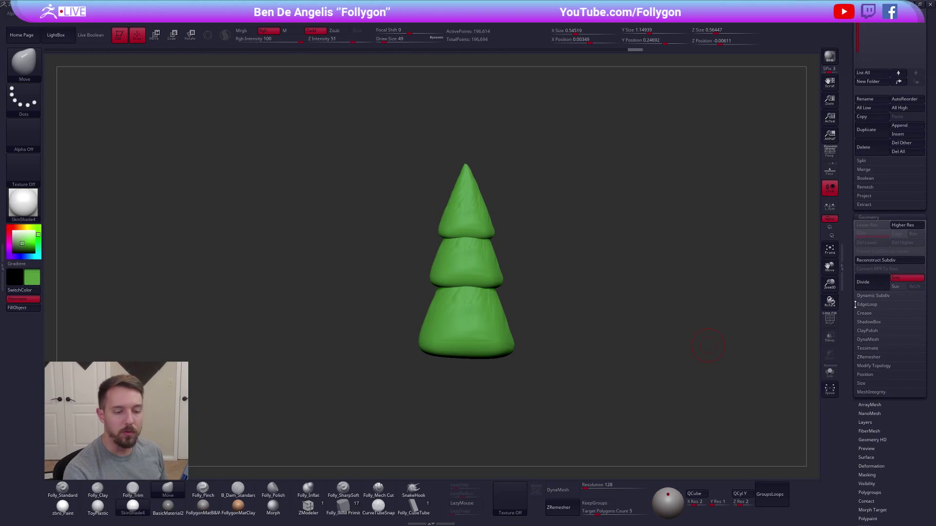
scroll(857, 331, "down", 3)
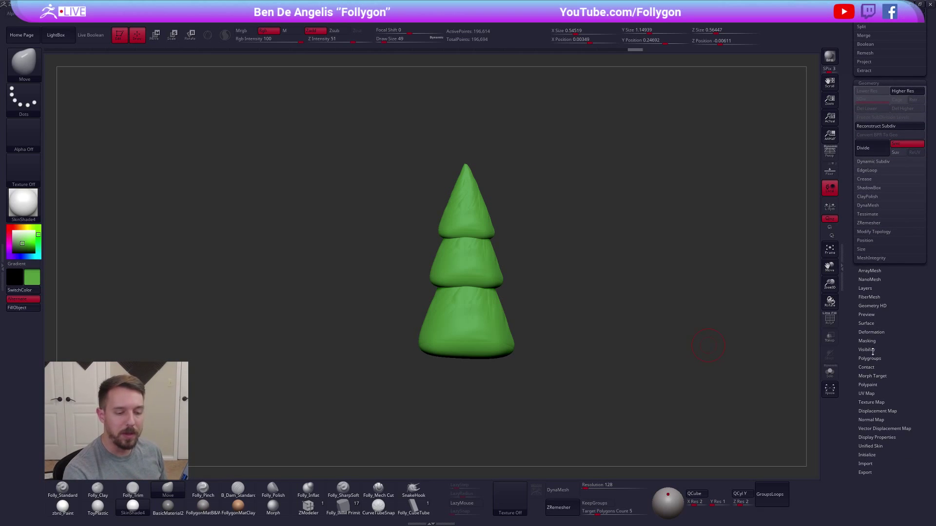
scroll(863, 359, "down", 1)
left_click(879, 325)
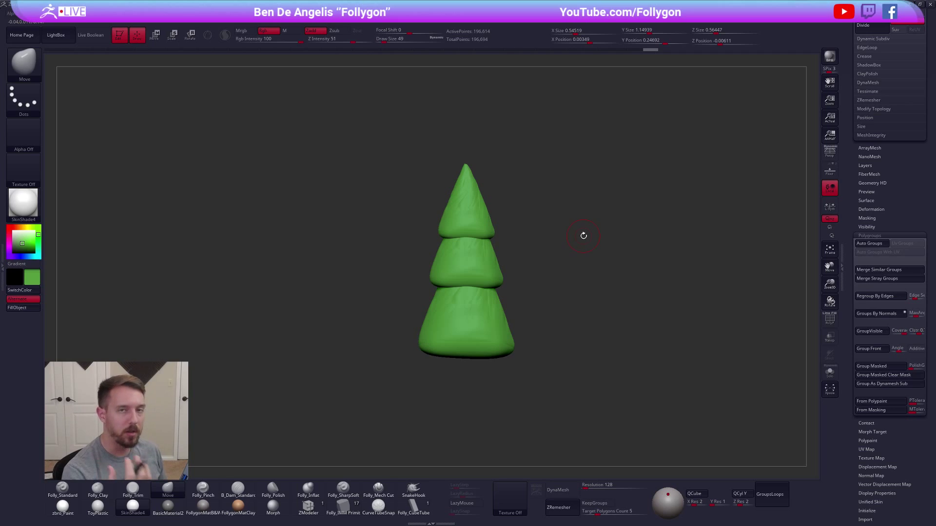
key("shift+f")
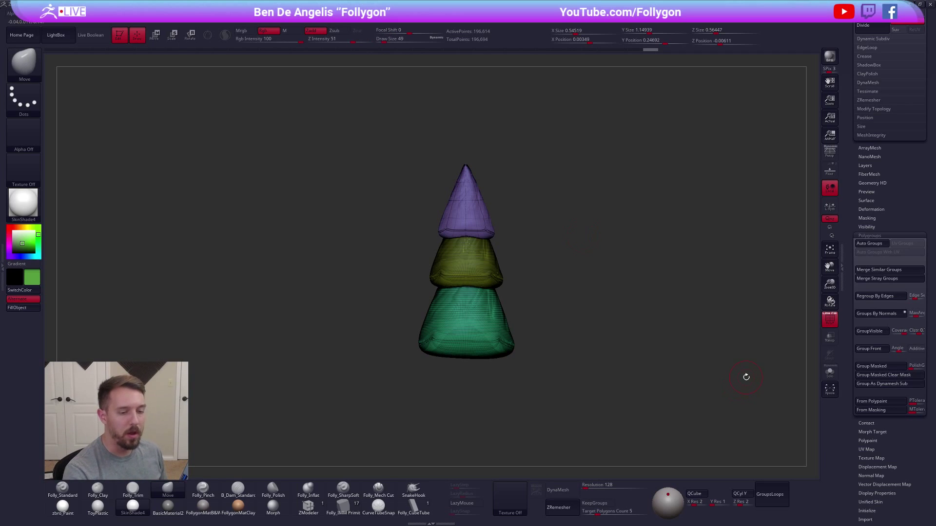
left_click(870, 244)
left_click(870, 243)
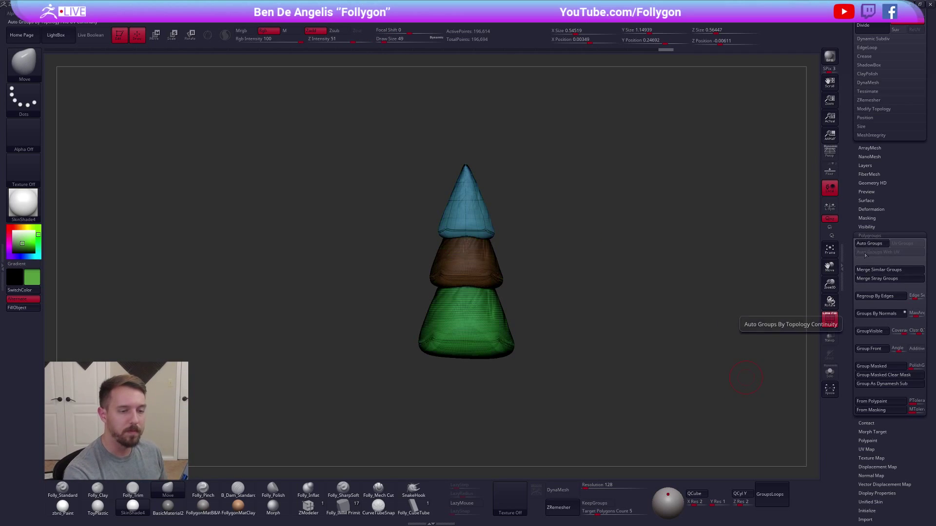
left_click(871, 235)
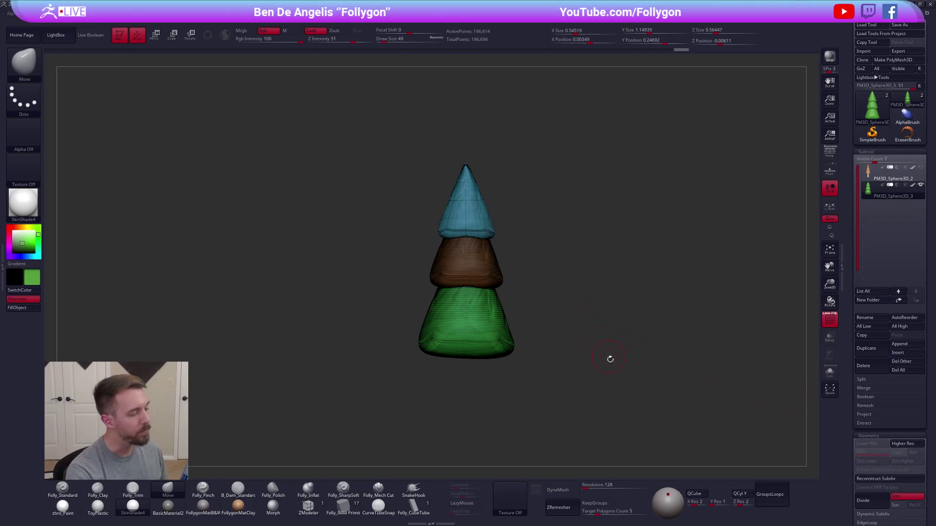
key("shift+f")
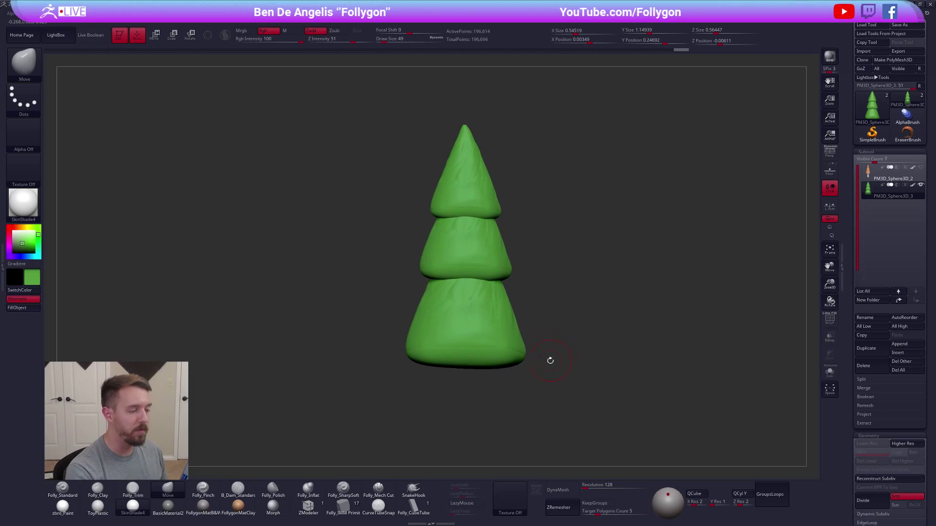
Isolate the bottom tier, sculpt clay strokes down its sides all around, and show the whole tree again.
left_click_drag(549, 360, 567, 329)
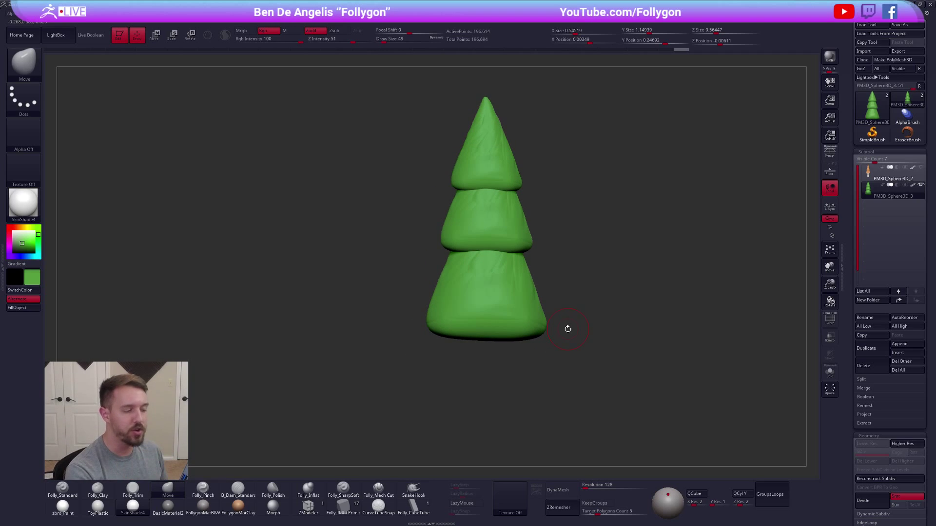
left_click(532, 322, "ctrl+shift")
key("2")
left_click_drag(474, 237, 487, 223)
left_click_drag(468, 322, 464, 332)
left_click_drag(578, 312, 531, 305)
left_click_drag(509, 263, 556, 334)
left_click_drag(619, 319, 526, 316)
mouse_move(607, 284)
left_mouse_down()
mouse_move(635, 251)
mouse_move(593, 311)
left_mouse_up()
left_click_drag(674, 324, 488, 275)
left_click_drag(533, 234, 516, 320)
mouse_move(626, 317)
left_mouse_down()
mouse_move(493, 287)
mouse_move(491, 309)
mouse_move(548, 295)
left_mouse_up()
left_click_drag(456, 219, 453, 270)
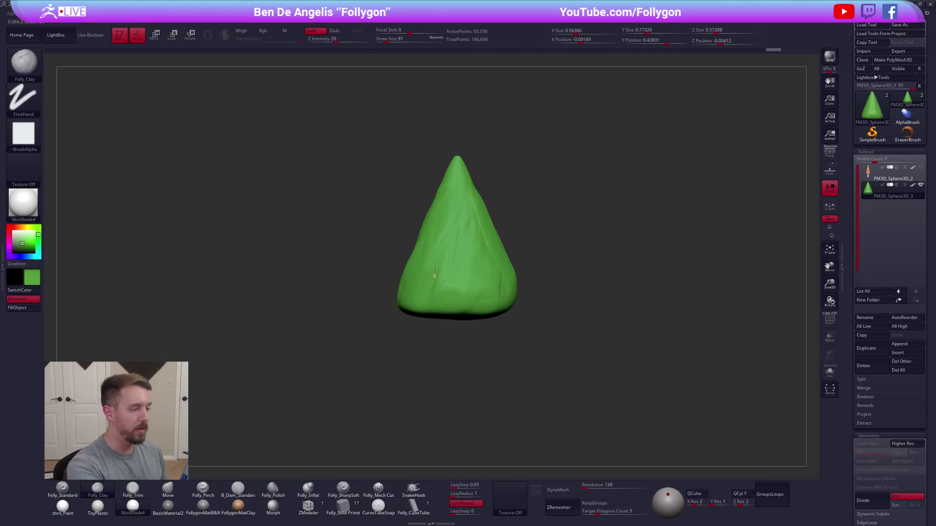
left_click_drag(604, 287, 517, 268)
left_click_drag(622, 226, 560, 262, "alt")
left_click(560, 262, "ctrl+shift")
Isolate the middle tier, smooth its surface, and adjust its form with the Move brush.
left_click(477, 219, "ctrl+shift")
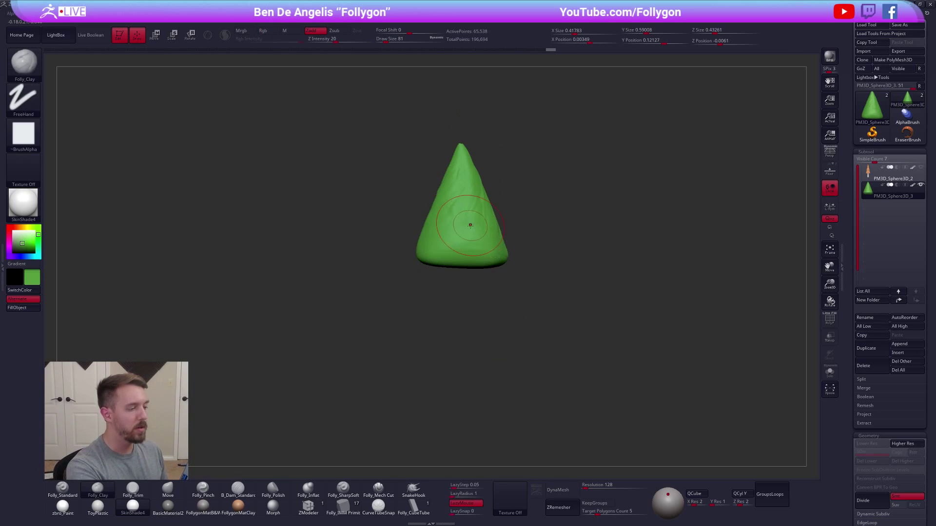
left_click_drag(468, 302, 462, 215, "shift")
key("b")
key("m")
key("v")
key("space")
left_click_drag(460, 264, 432, 282)
mouse_move(476, 314)
left_mouse_down()
mouse_move(451, 324)
mouse_move(424, 307)
left_mouse_up()
mouse_move(462, 234)
left_mouse_down("shift")
mouse_move(462, 276)
mouse_move(440, 222)
mouse_move(448, 209)
left_mouse_up("shift")
Sculpt clay strokes around the middle tier and bring back the hidden tiers.
key("2")
left_click_drag(429, 312, 470, 308)
left_click_drag(507, 222, 521, 198)
left_click_drag(468, 305, 499, 292)
left_click_drag(552, 230, 588, 214)
mouse_move(619, 229)
left_mouse_down("shift")
mouse_move(579, 242)
mouse_move(604, 265)
mouse_move(590, 312)
left_mouse_up("shift")
left_click(612, 273, "ctrl+shift")
Mask part of the tree in Transpose mode, adjust its form with the Move brush at draw size 192, and clear the mask.
key("space")
left_click_drag(621, 278, 618, 278)
key("w")
left_click(535, 228, "ctrl")
key("q")
key("4")
mouse_move(605, 239)
left_mouse_down()
mouse_move(501, 241)
mouse_move(539, 258)
left_mouse_up()
mouse_move(451, 293)
left_mouse_down("ctrl")
mouse_move(626, 272)
mouse_move(617, 281)
left_mouse_up("ctrl")
left_click_drag(604, 288, 531, 293)
left_click_drag(626, 425, 643, 396, "alt")
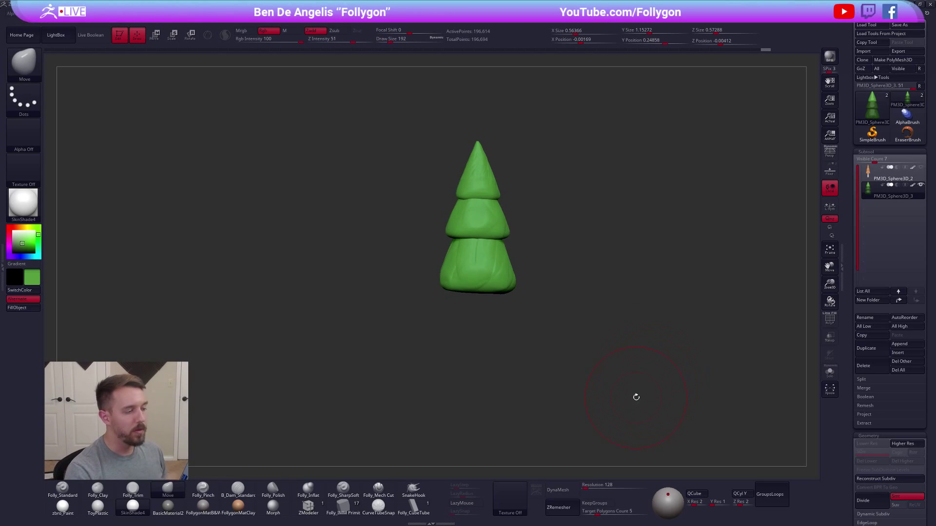
Set the draw size to 74 and compare the original tree subtool with the green three-tier tree.
key("space")
left_click_drag(594, 287, 650, 292)
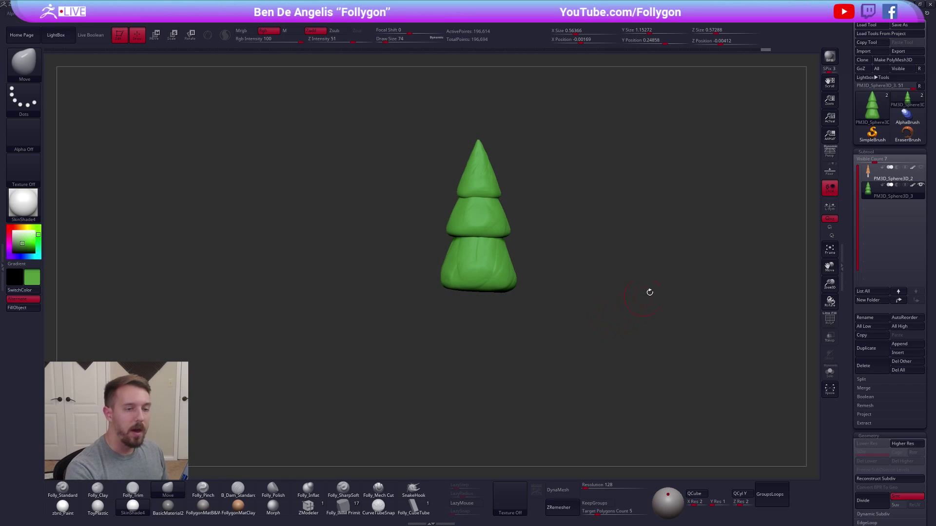
left_click(870, 176)
left_click_drag(633, 382, 620, 364)
key("alt+Down")
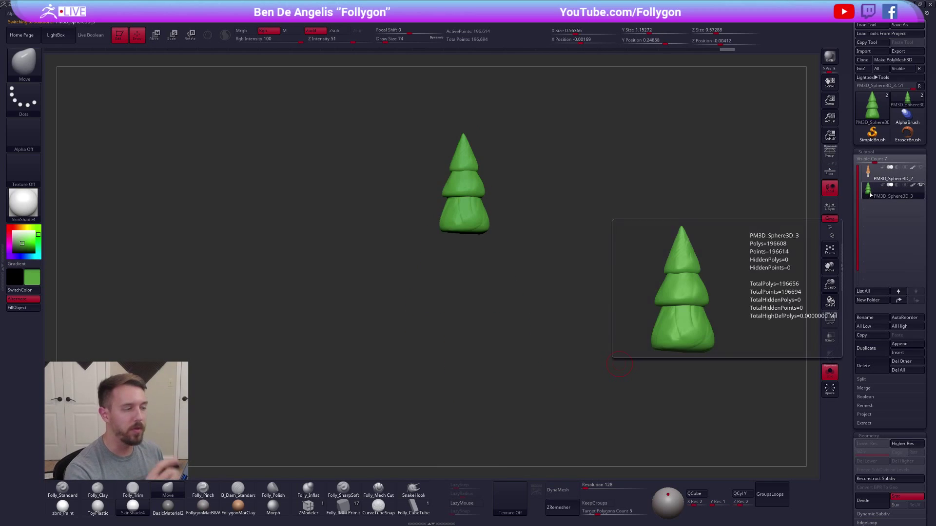
Duplicate the green three-tier tree subtool and replace the copy's mesh with a cube, then a QCyl Y cylinder.
left_click_drag(548, 358, 555, 351)
left_click(864, 349)
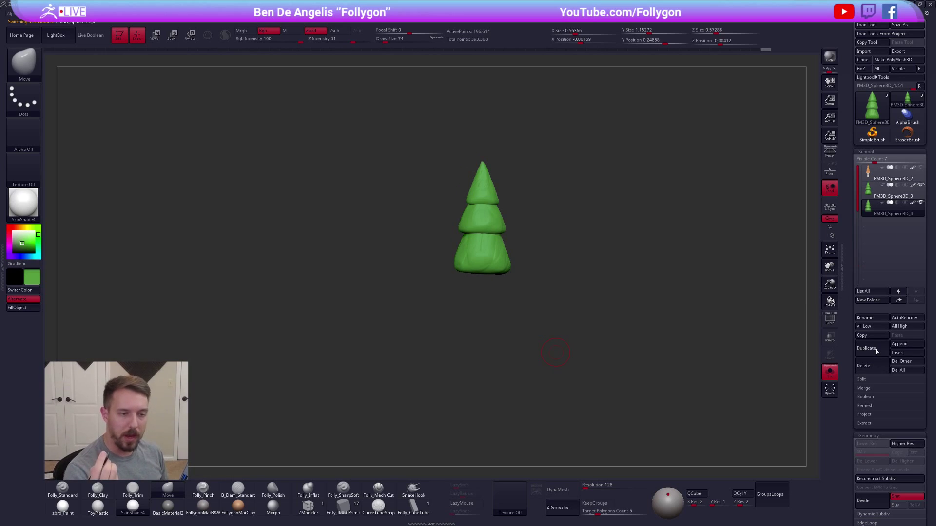
left_click(694, 494)
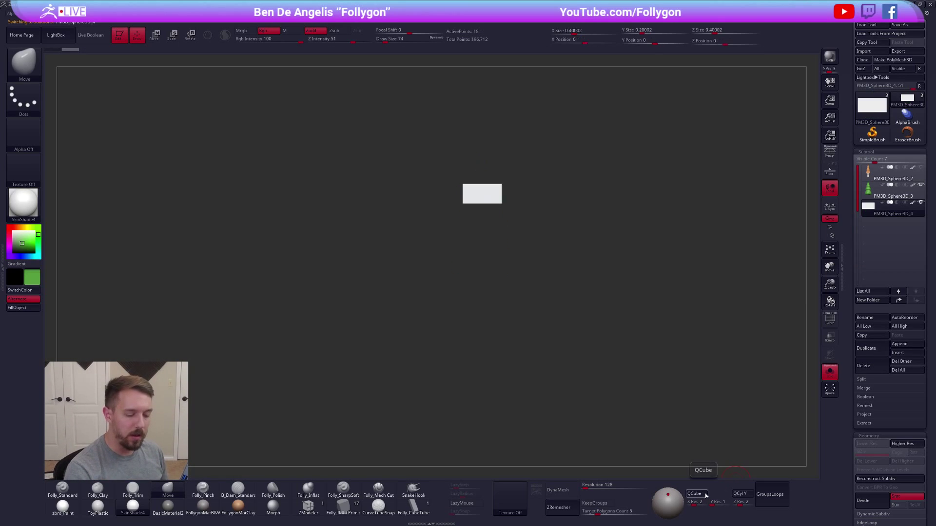
left_click(740, 494)
Move the cylinder straight down in Transpose mode so it sits beneath the green tree's lowest tier.
left_click_drag(594, 386, 568, 349)
key("shift+f")
key("shift+f")
key("alt+s")
key("w")
left_click_drag(496, 203, 494, 290, "shift")
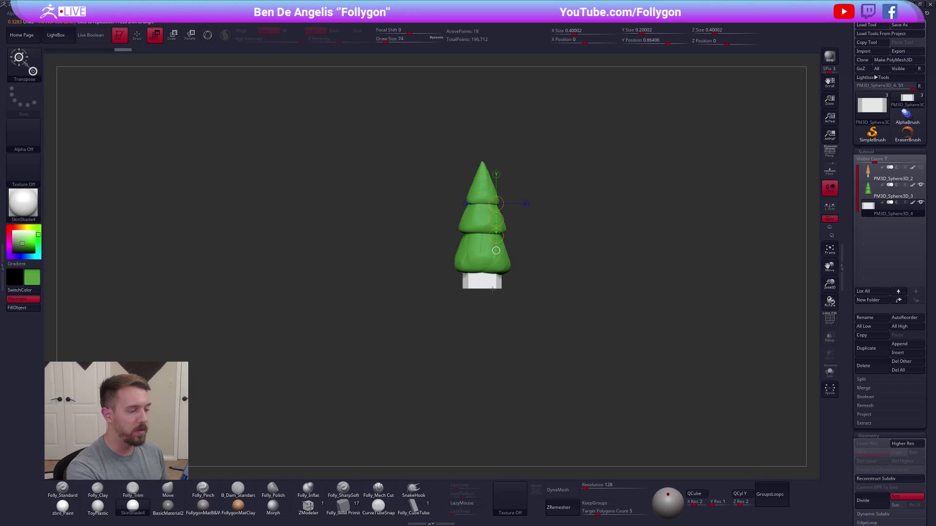
Reshape the cylinder with Transpose move and scale into a slim trunk about 0.14 wide and 0.45 tall, centred under the tree.
key("alt+s")
right_click_drag(485, 279, 486, 303)
left_click(482, 259)
right_click_drag(509, 261, 517, 243, "shift")
key("alt+s")
left_click_drag(482, 199, 487, 221)
key("e")
key("w")
key("e")
key("w")
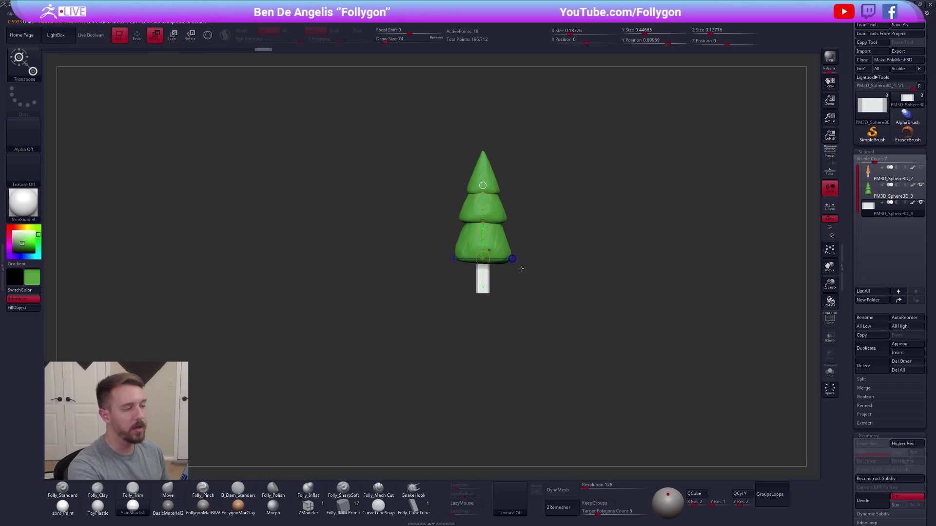
Turn on Dynamic Subdiv for the trunk cylinder to smooth its faceted surface.
key("q")
scroll(871, 390, "down", 5)
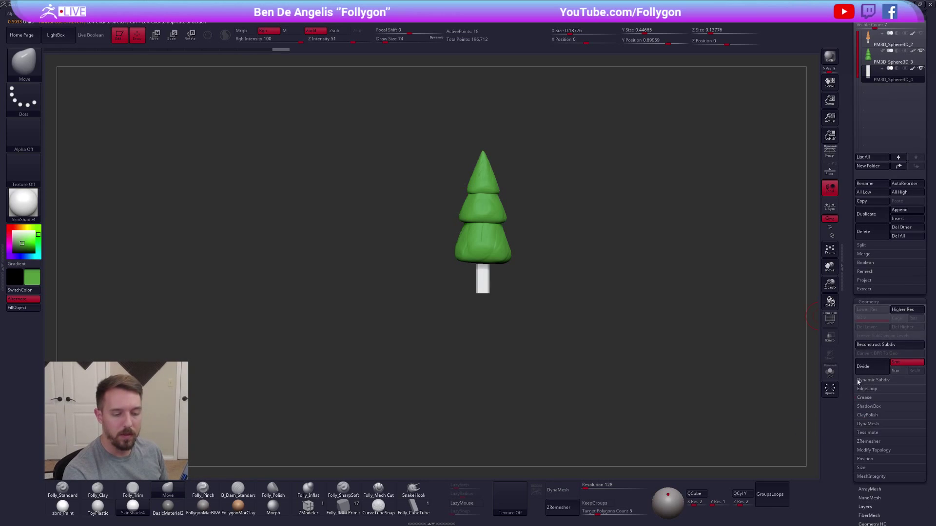
scroll(859, 460, "up", 5)
key("d")
key("shift+d")
key("d")
mouse_move(447, 315)
left_mouse_down("alt")
mouse_move(496, 315)
mouse_move(496, 356)
left_mouse_up("alt")
Choose a brown colour and fill the trunk subtool with it.
key("1")
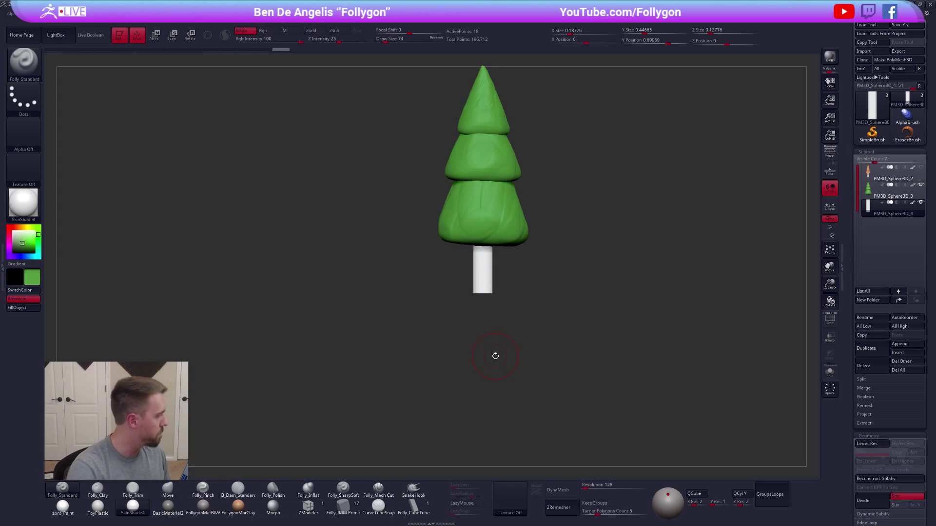
left_click(18, 228)
left_click(20, 240)
left_click_drag(20, 239, 18, 245)
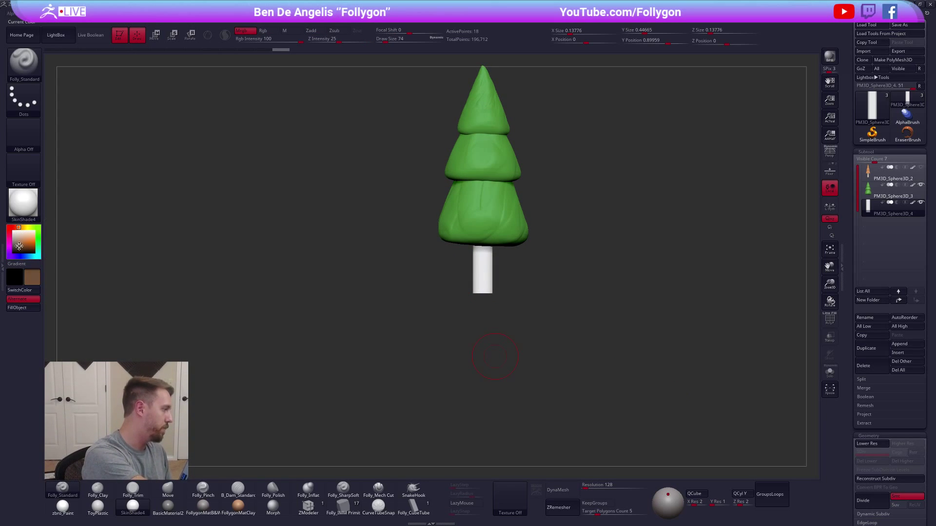
left_click(22, 308)
Adjust how far the brown trunk extends below the tree in Transpose mode and return to Draw mode.
key("w")
mouse_move(490, 293)
left_mouse_down()
mouse_move(490, 335)
mouse_move(490, 305)
left_mouse_up()
key("q")
mouse_move(570, 281)
left_mouse_down("alt")
mouse_move(560, 349)
mouse_move(534, 346)
left_mouse_up("alt")
Make the green three-tier tree the active subtool and select the Folly_Standard brush.
left_click(867, 191)
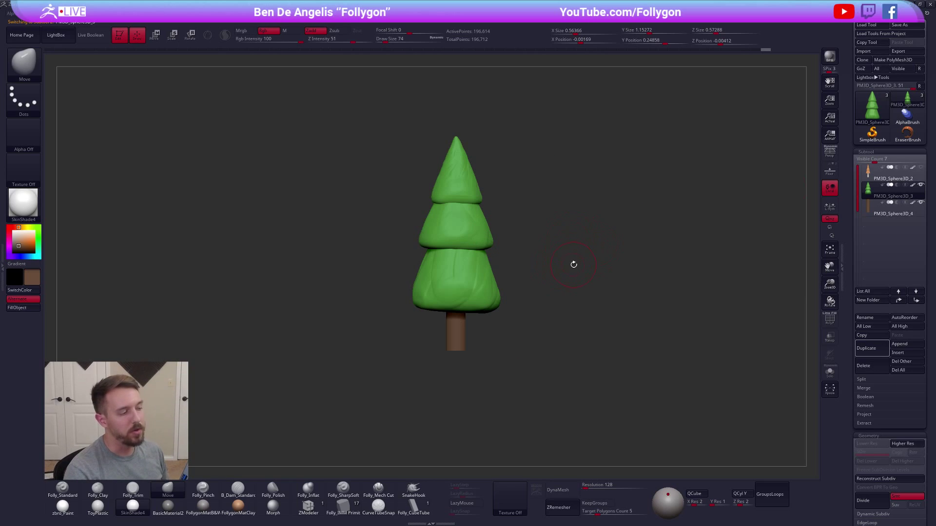
key("b")
key("s")
key("t")
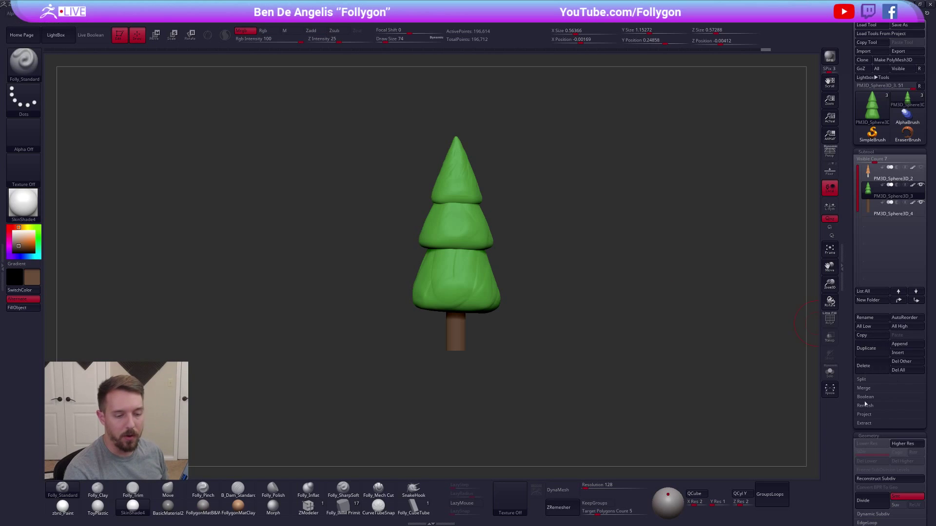
Sample the tree foliage's green as the active colour.
key("shift+f")
key("shift+f")
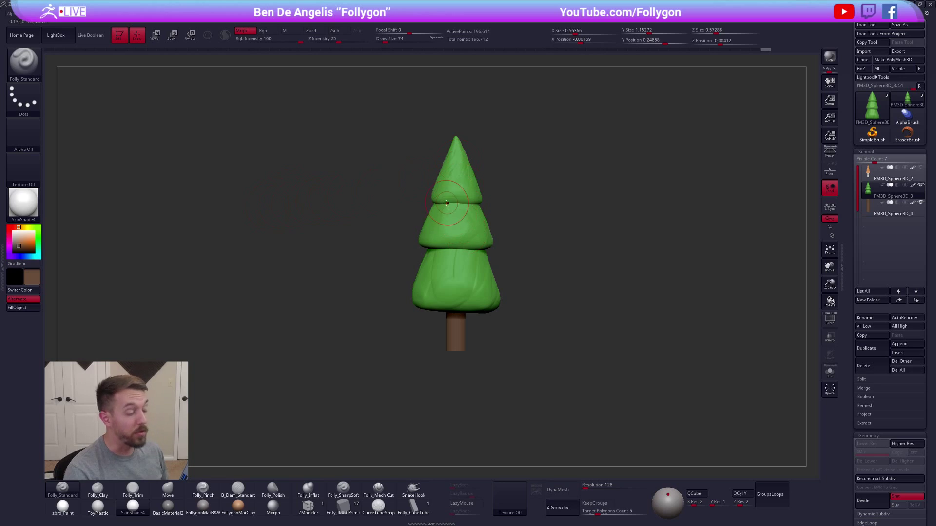
key("v")
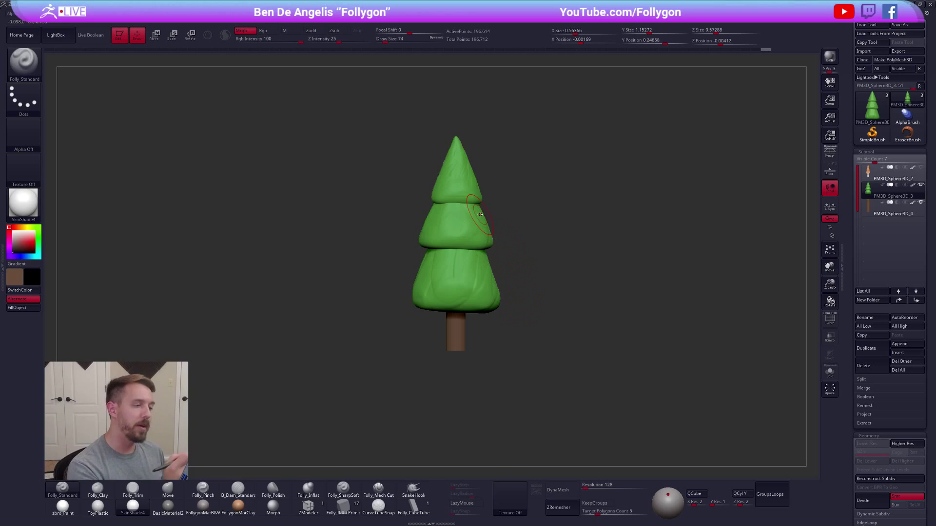
key("c")
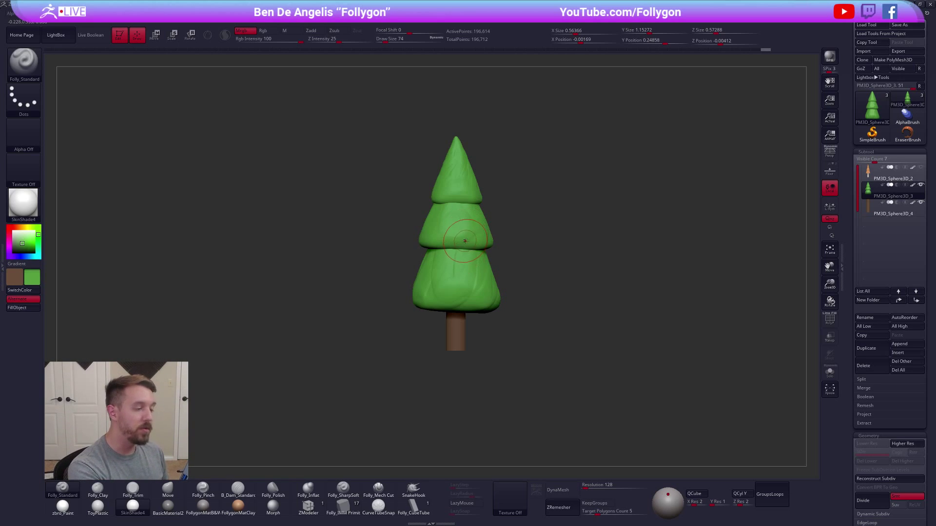
right_click_drag(464, 244, 468, 265, "ctrl")
key("c")
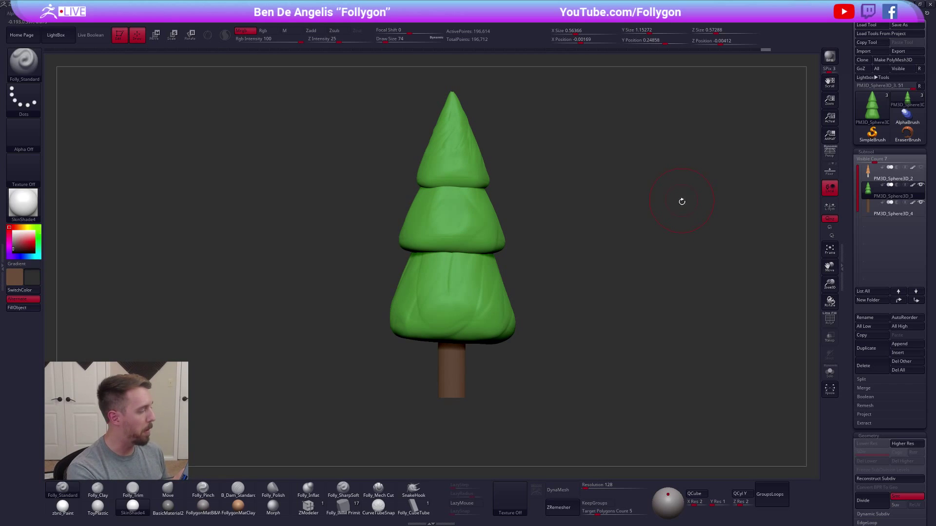
left_click(26, 238)
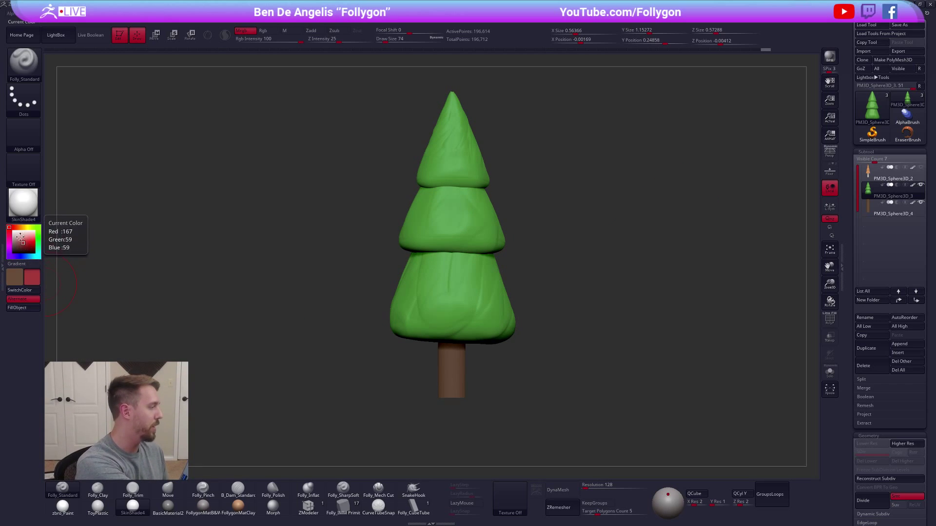
left_click_drag(25, 238, 13, 235)
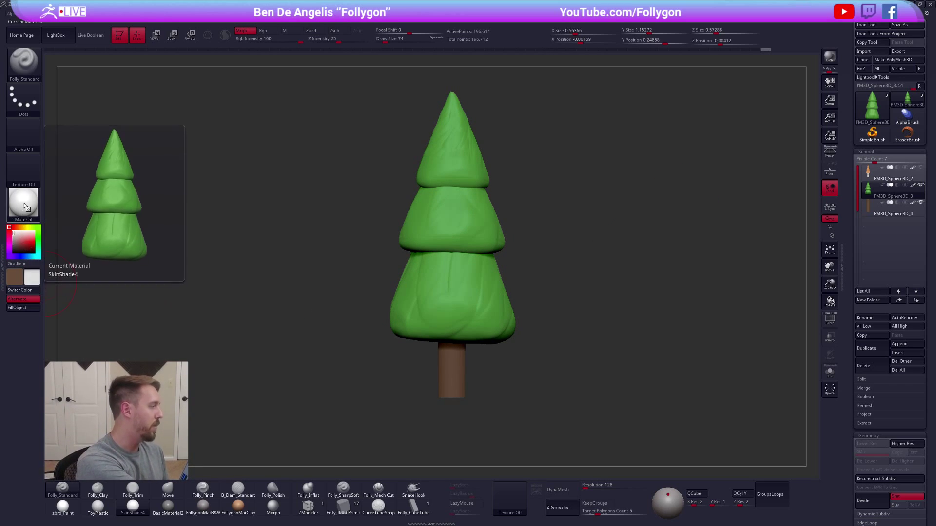
key("c")
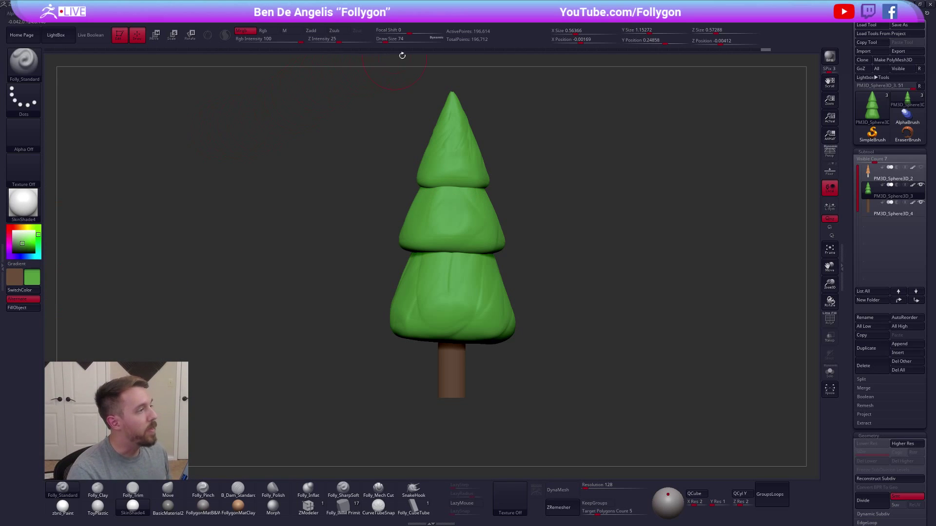
Dock the Zplugin palette in the side tray and expand the Decimation Master options.
left_click(441, 22)
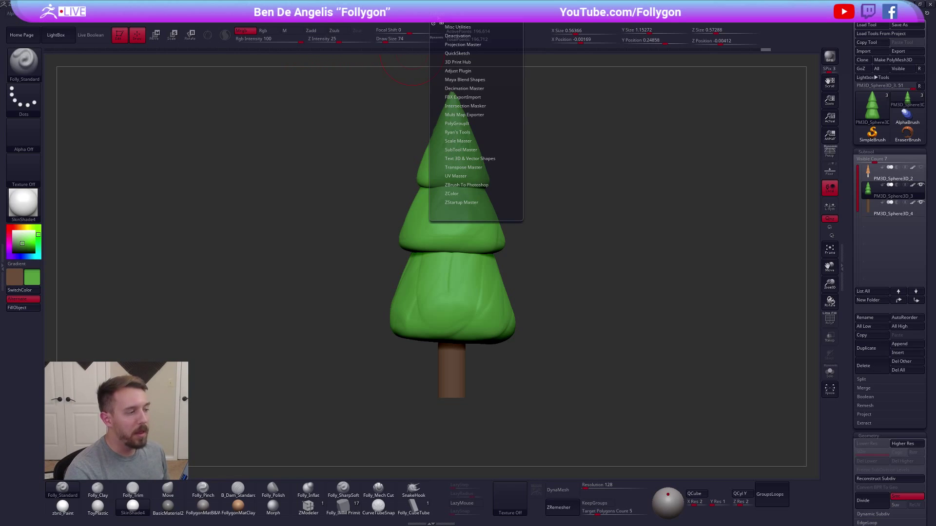
left_click(3, 140)
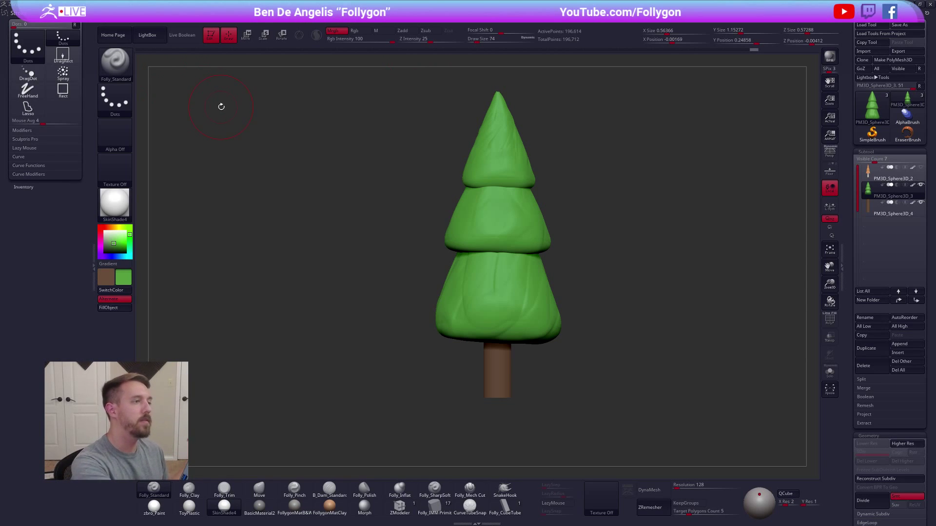
left_click(524, 23)
mouse_move(524, 24)
left_mouse_down()
mouse_move(454, 89)
mouse_move(58, 105)
left_mouse_up()
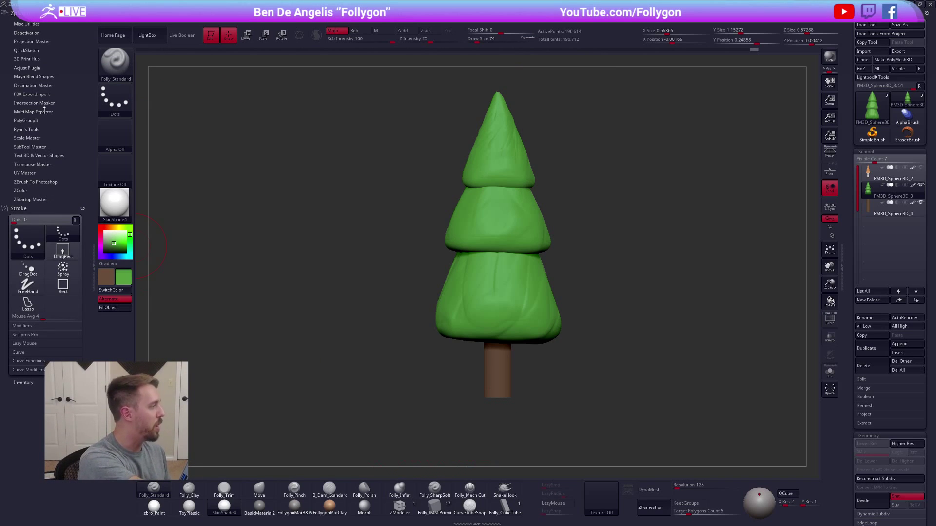
left_click(41, 85)
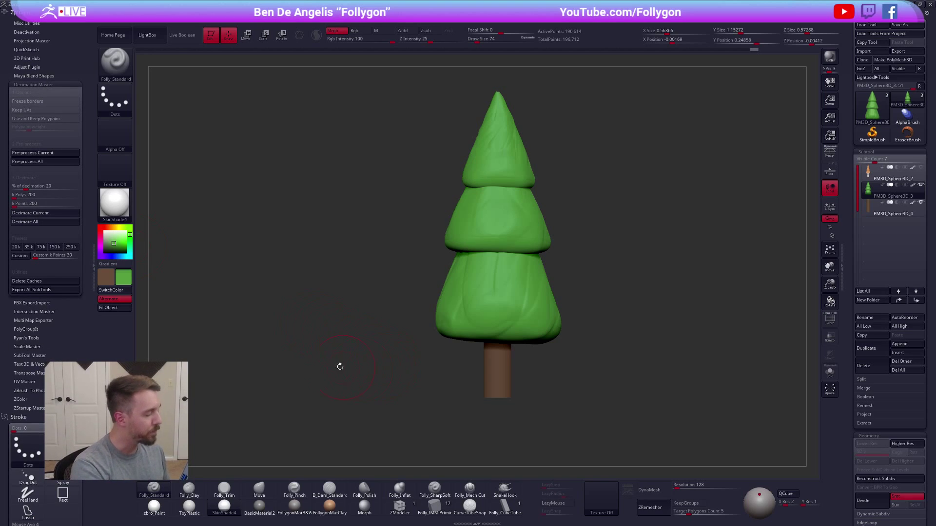
Pre-process the foliage subtool in Decimation Master and decimate it to 20%.
left_click(44, 186)
left_click(32, 152)
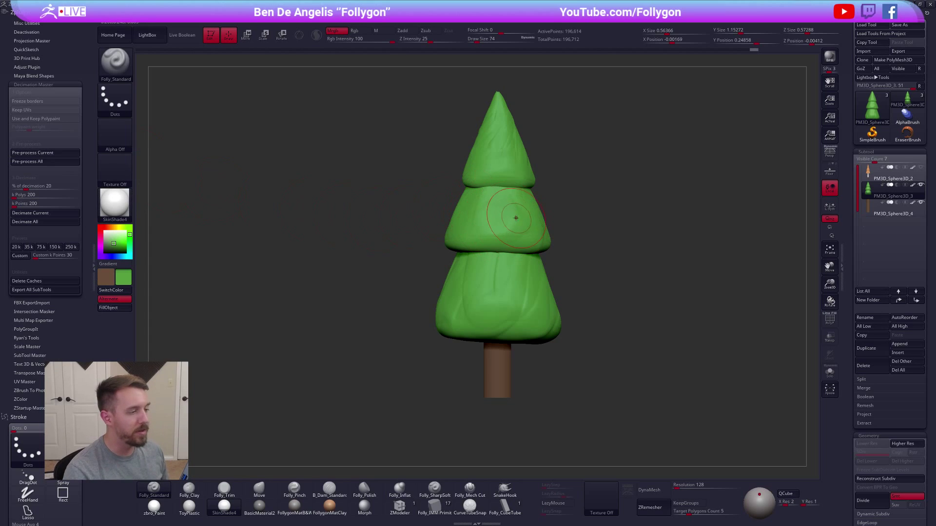
left_click(43, 213)
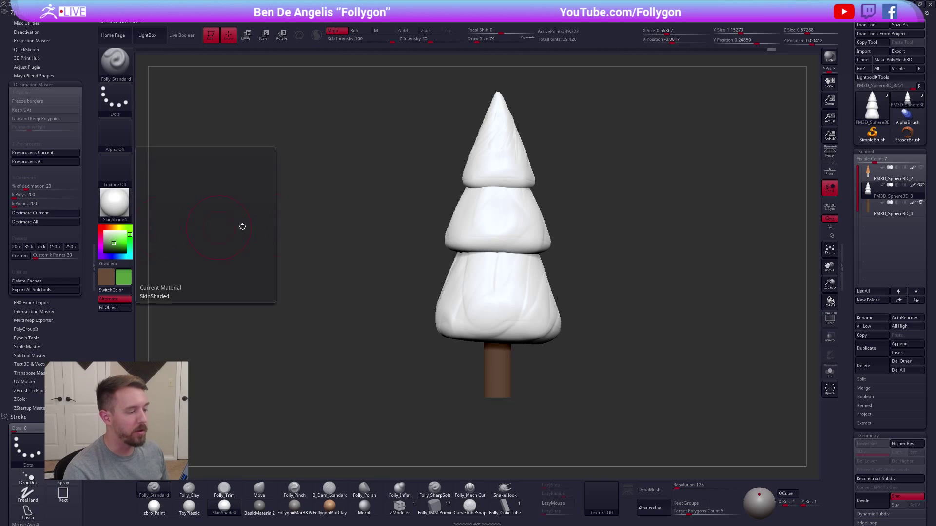
Examine the decimated foliage with its wireframe shown and hidden, checking mesh density and surface detail across the tiers.
left_click_drag(592, 265, 581, 283, "alt")
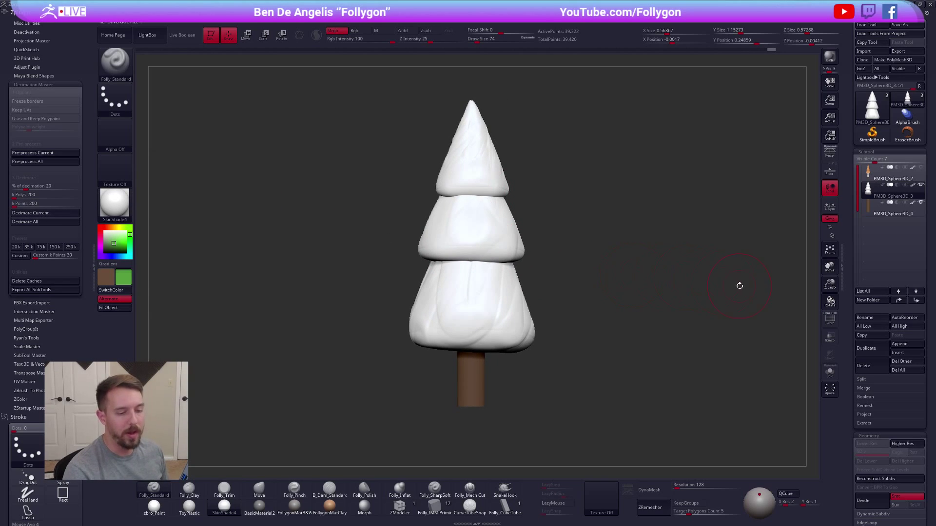
key("shift")
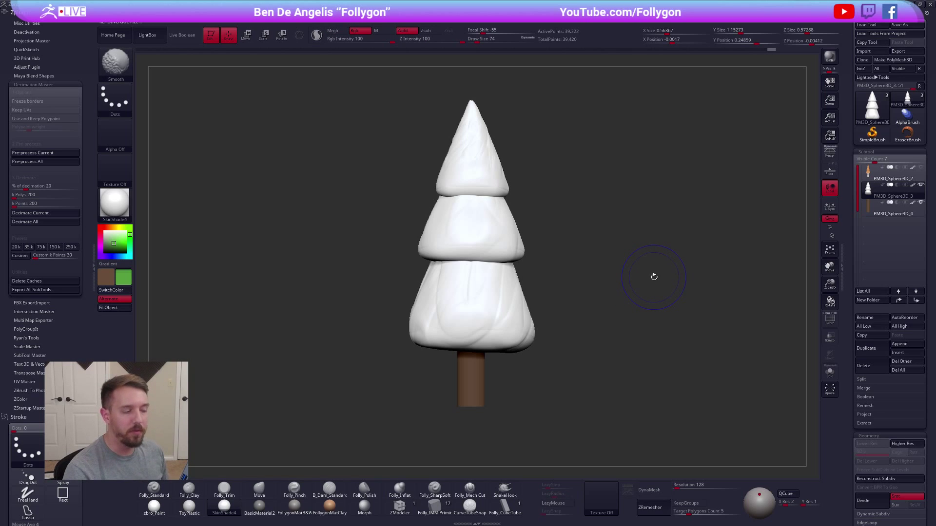
key("shift+f")
left_click_drag(616, 256, 580, 240, "alt")
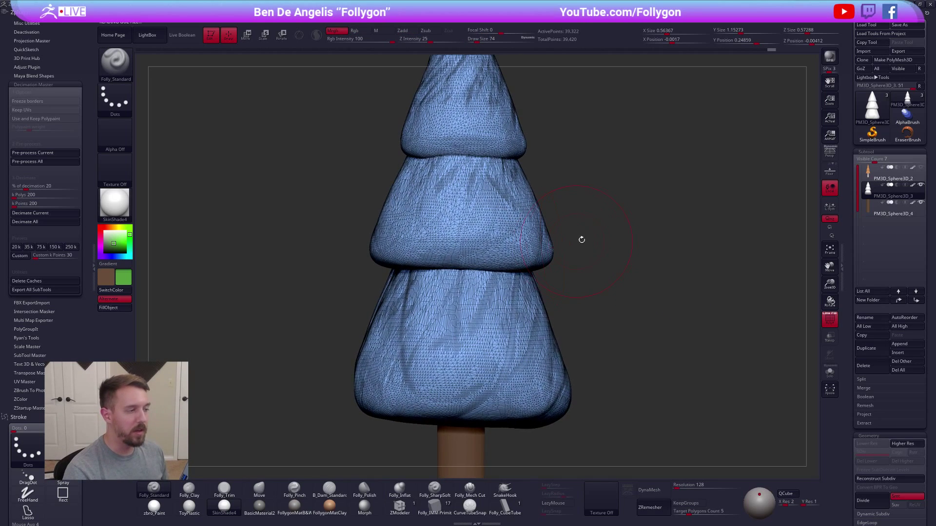
key("shift+f")
key("shift+f")
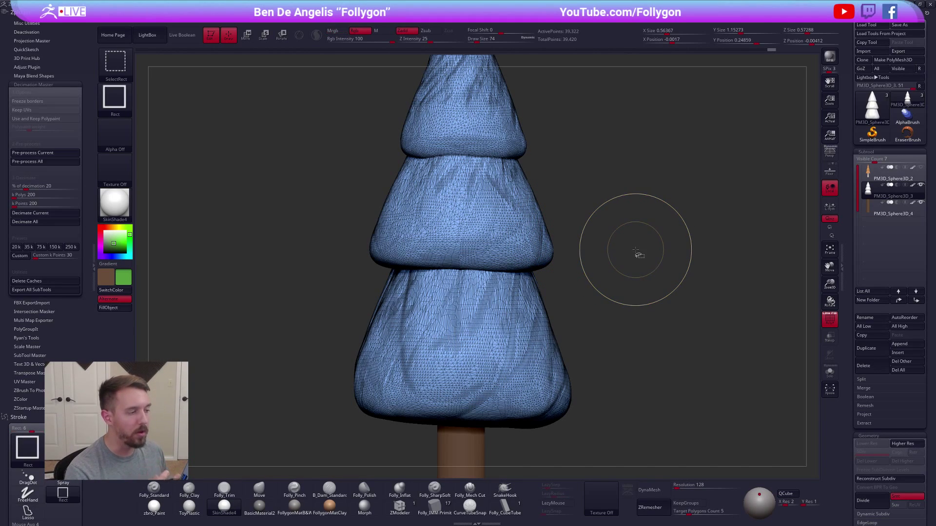
key("ctrl+z")
key("ctrl+shift+z")
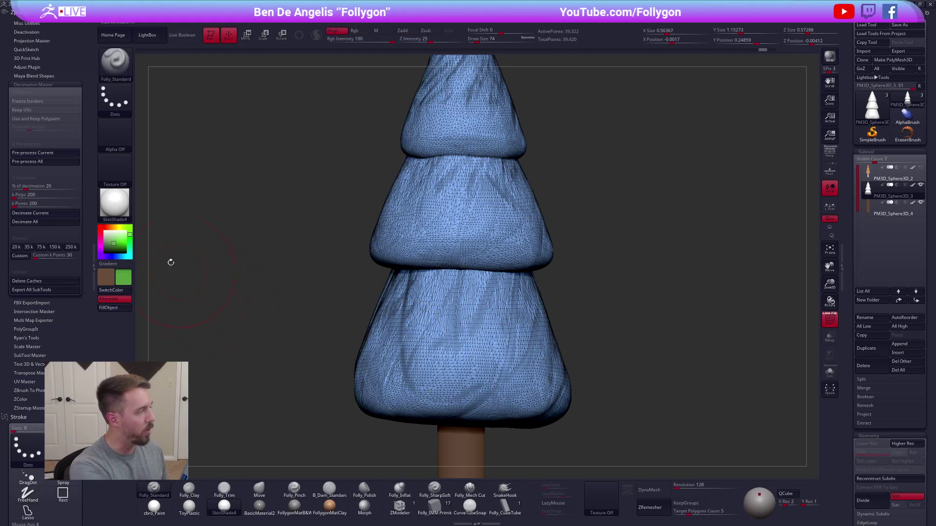
left_click_drag(610, 390, 589, 372, "alt")
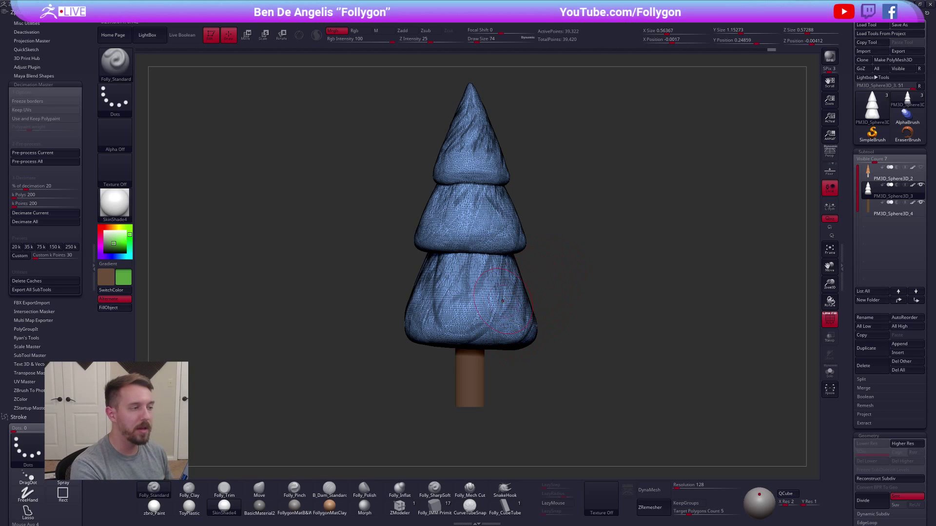
right_click_drag(503, 301, 541, 145, "alt")
left_click_drag(541, 145, 576, 255, "alt")
key("shift+f")
left_click_drag(560, 311, 577, 330, "alt")
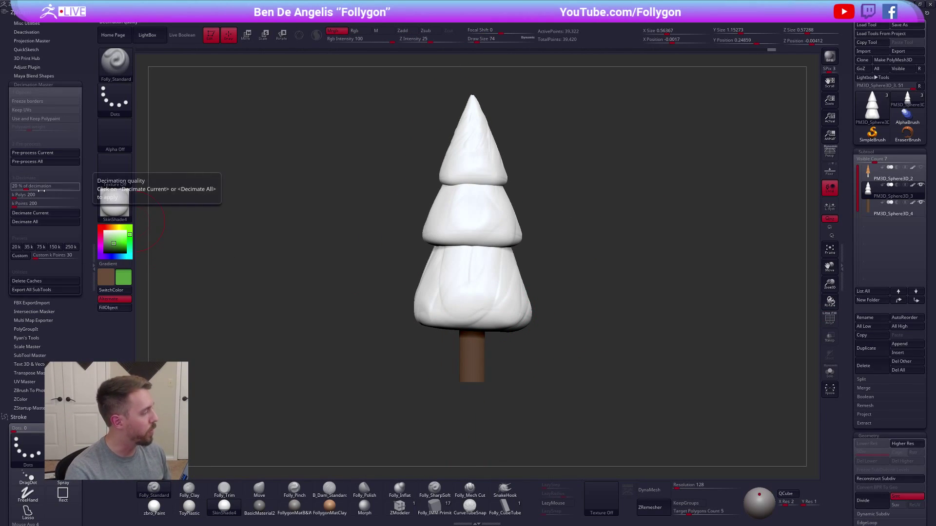
Decimate the foliage subtool to 1% and fill it with green.
type("1")
key("Tab")
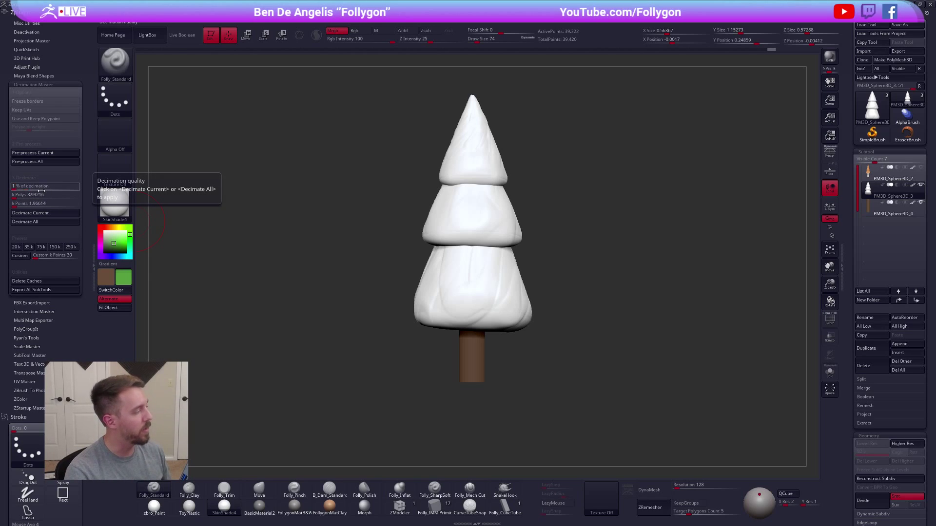
left_click(43, 218)
key("shift+f")
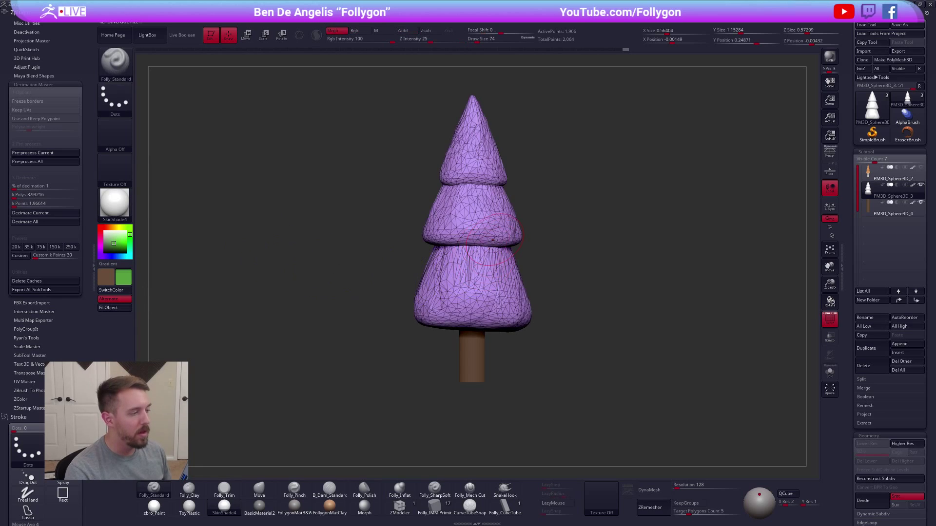
key("f")
key("shift+f")
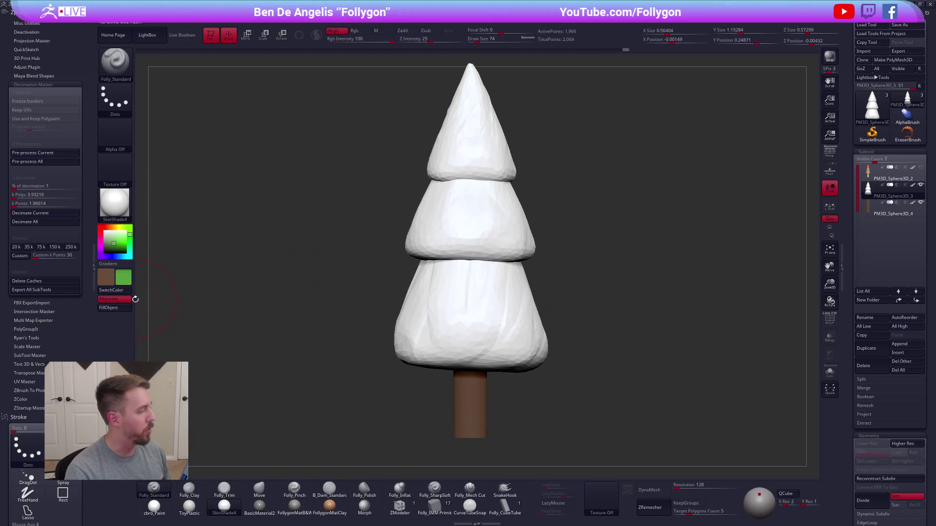
left_click(108, 308)
left_click_drag(403, 253, 393, 263)
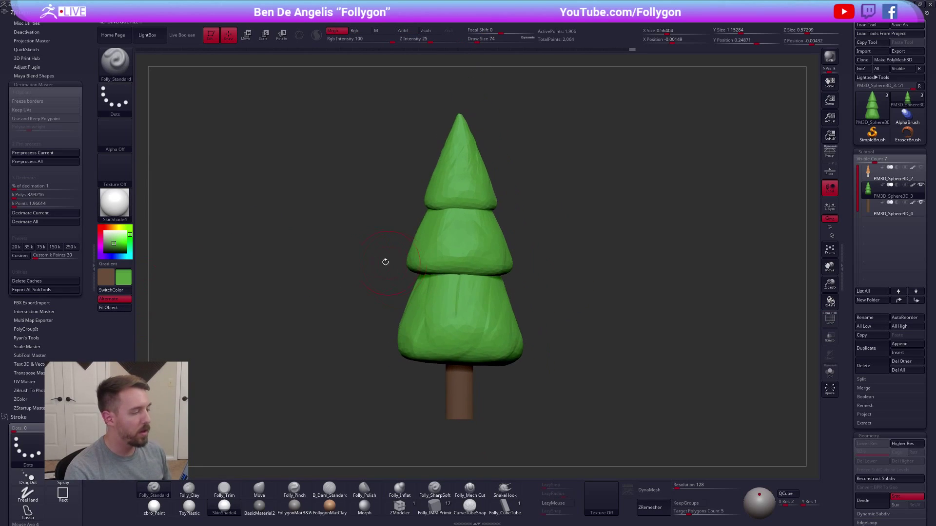
Decimate the foliage subtool to 0.1%, fill it with green and check the faceted shape.
left_click(72, 189)
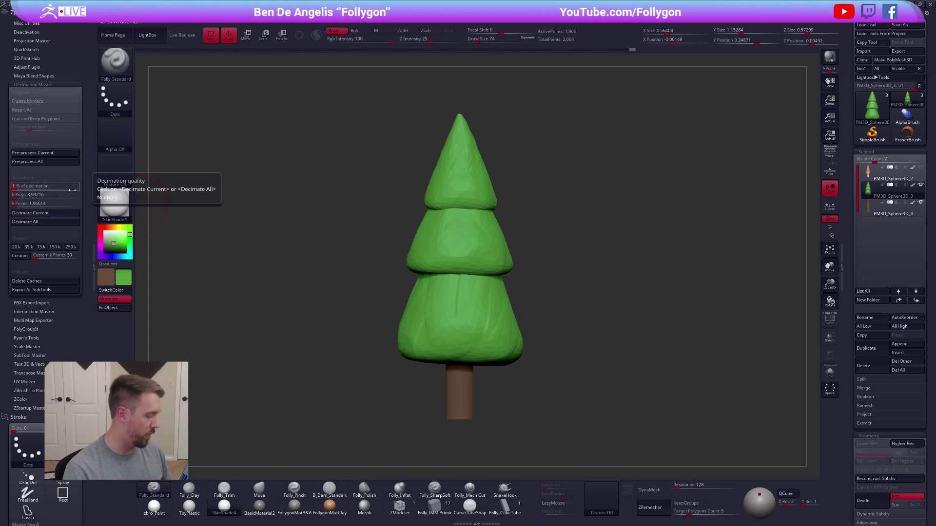
type("0.1")
key("Return")
left_click(44, 193)
left_click(30, 213)
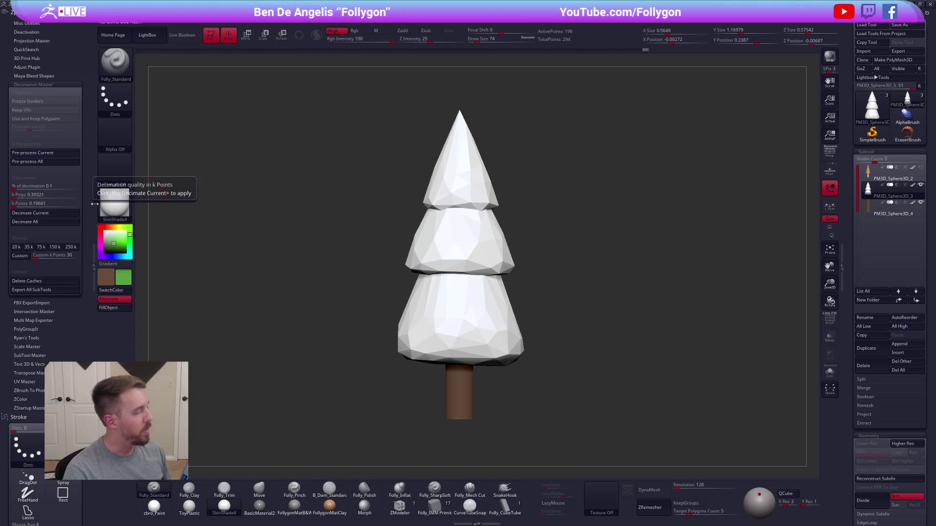
left_click(113, 308)
left_click_drag(406, 288, 382, 269, "alt")
mouse_move(382, 269)
left_mouse_down()
mouse_move(451, 286)
mouse_move(434, 288)
left_mouse_up()
mouse_move(435, 288)
right_mouse_down()
mouse_move(404, 283)
mouse_move(442, 280)
mouse_move(439, 293)
right_mouse_up()
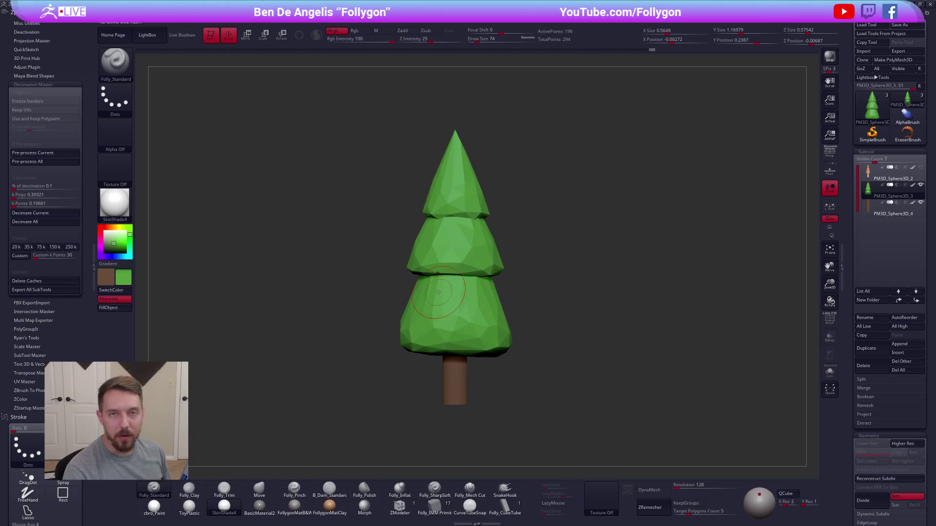
key("shift+f")
key("shift+f")
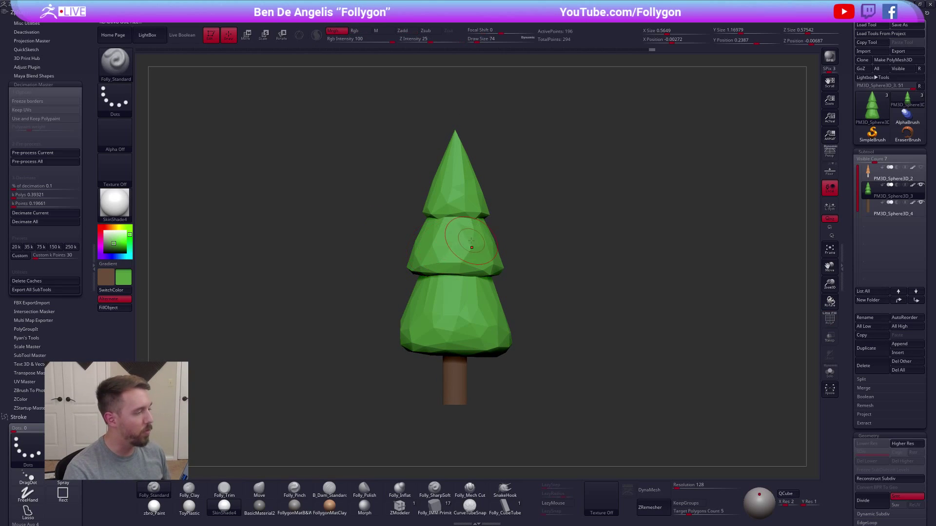
Decimate the foliage subtool to 0.2 k polys and fill it with green.
left_click(46, 194)
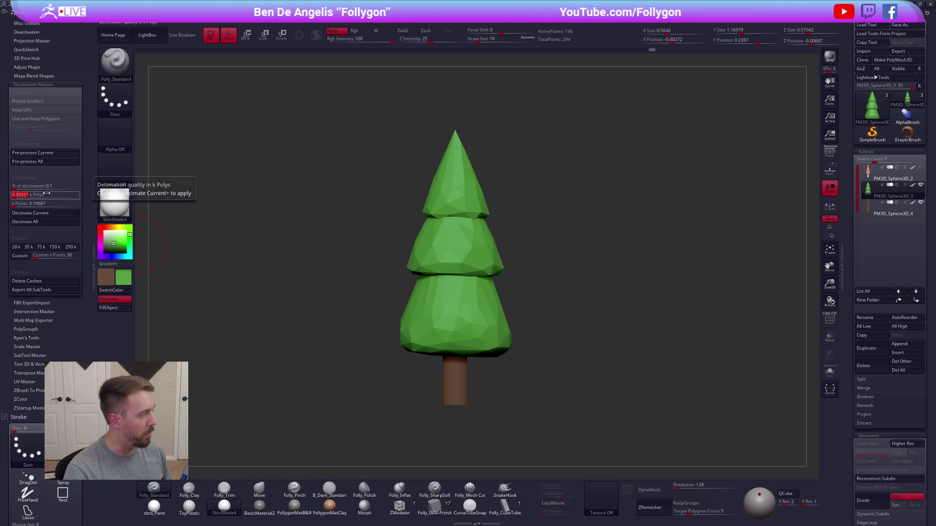
type("0.2")
key("Return")
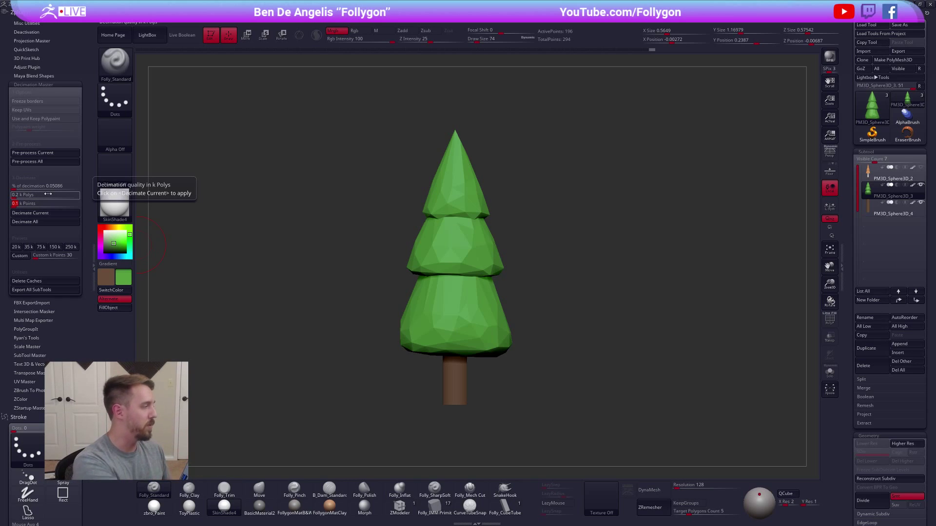
left_click(63, 214)
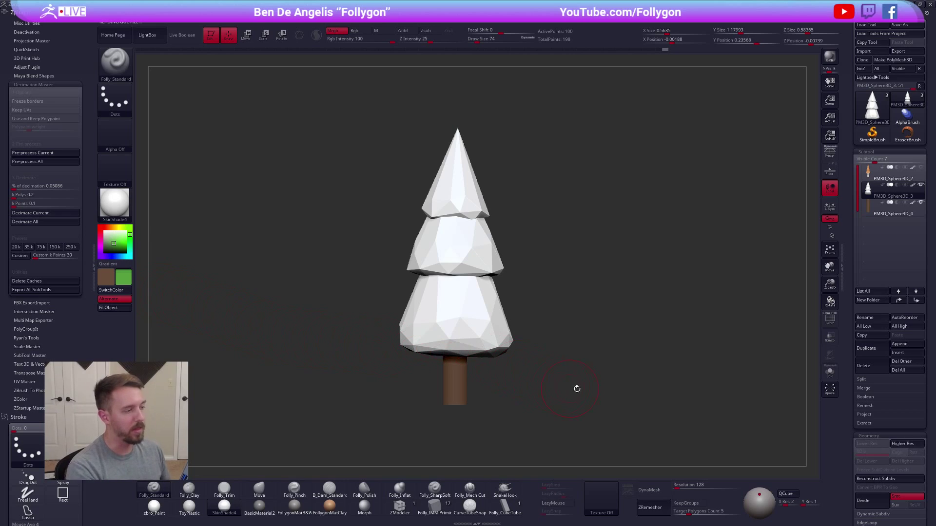
left_click(109, 308)
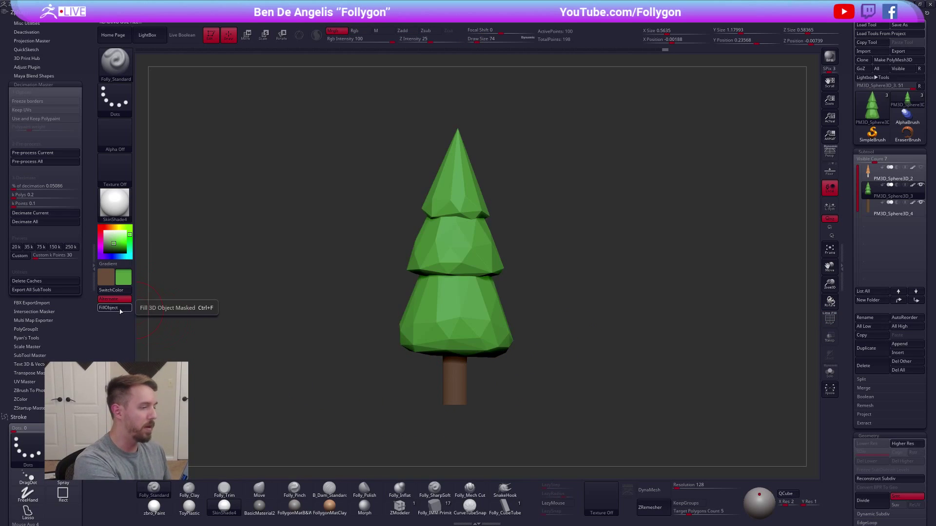
Mask everything except the top foliage tier and pull its lower rim slightly outward on both sides.
key("w")
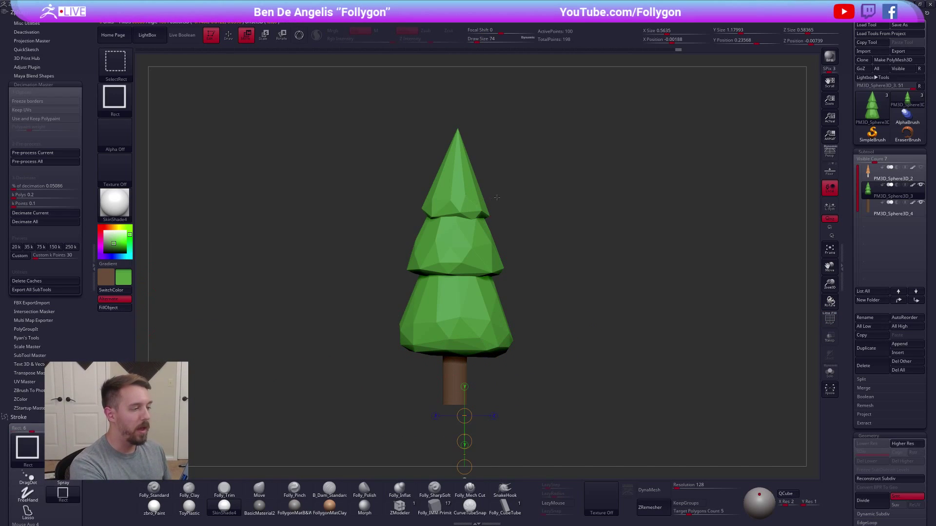
key("ctrl+shift+f")
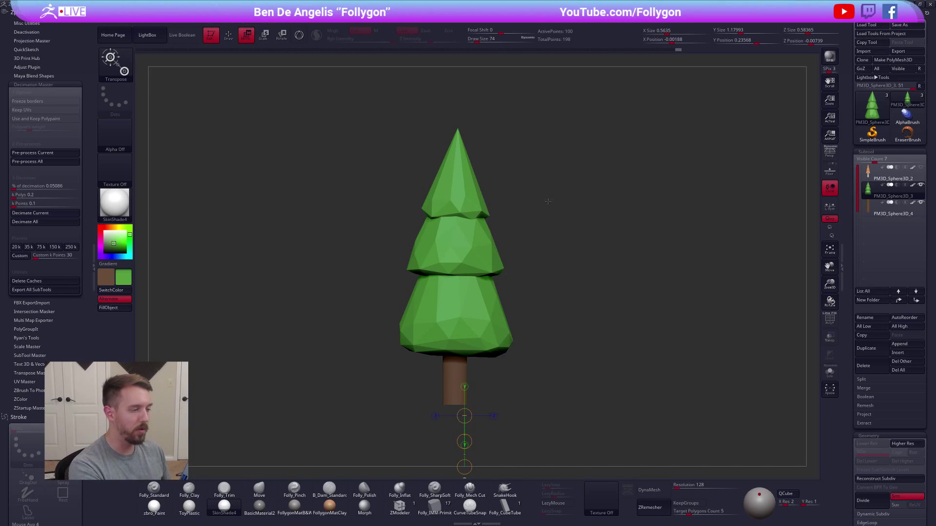
key("q")
key("w")
left_click(473, 180, "ctrl")
key("q")
key("space")
left_click_drag(472, 219, 422, 214)
left_click_drag(483, 213, 490, 214)
left_click_drag(534, 218, 495, 211)
left_click_drag(424, 212, 417, 212)
key("space")
mouse_move(503, 234)
left_mouse_down()
mouse_move(430, 233)
mouse_move(497, 220)
mouse_move(505, 234)
mouse_move(548, 232)
mouse_move(550, 247)
mouse_move(538, 247)
left_mouse_up()
Mask everything except the middle foliage tier and pull its lower rim slightly outward on both sides.
key("w")
left_click(484, 254, "ctrl")
key("q")
key("space")
left_click_drag(430, 266, 424, 267)
left_click_drag(505, 268, 511, 269)
left_click_drag(568, 276, 421, 260, "shift")
key("w")
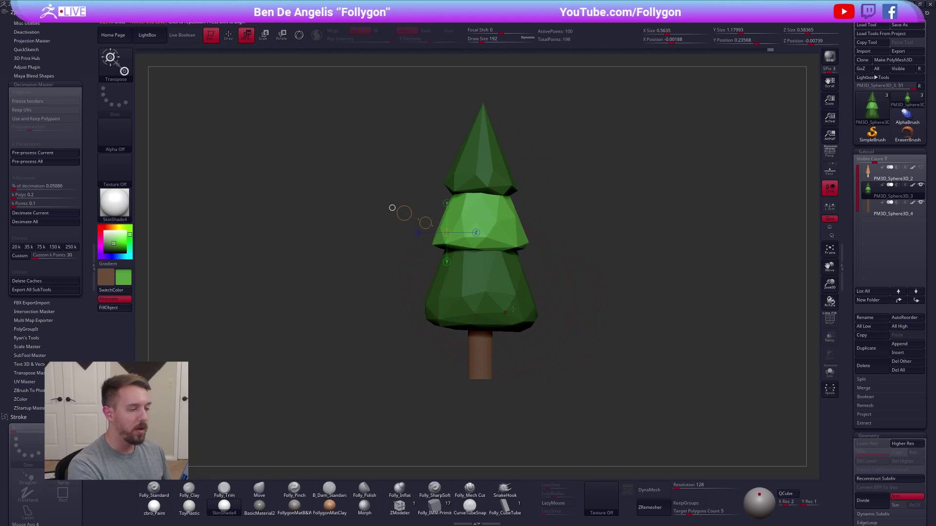
Mask everything except the bottom foliage tier, pull its lower rim slightly outward and clear the mask.
left_click(481, 277, "ctrl")
key("q")
left_click_drag(435, 313, 428, 312)
left_click_drag(385, 331, 312, 326)
left_click_drag(377, 292, 373, 293)
left_click_drag(321, 320, 356, 323, "shift")
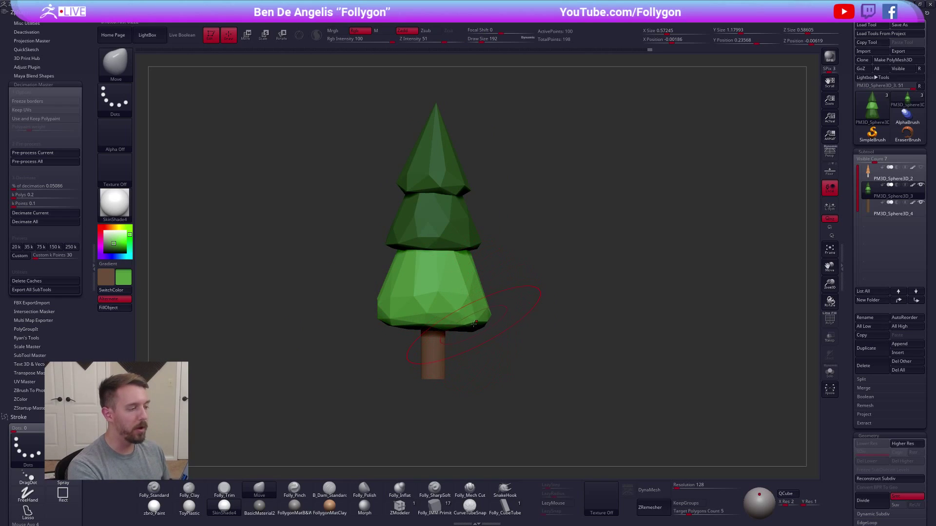
left_click_drag(526, 284, 538, 248, "ctrl")
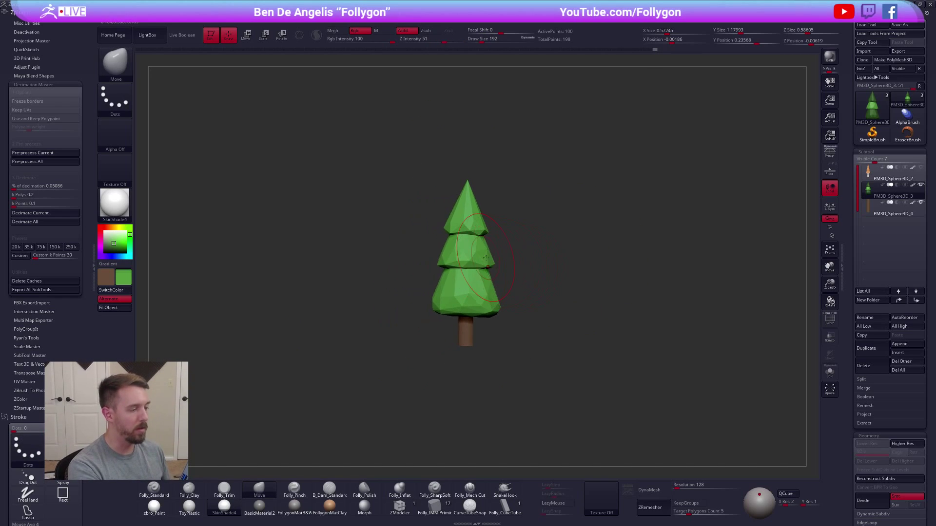
Isolate the bottom foliage tier with a mask, move it slightly up toward the middle tier and clear the mask.
key("w")
left_click(482, 295, "ctrl")
left_click(515, 287)
left_click_drag(469, 316, 468, 312)
left_click_drag(536, 318, 552, 330, "ctrl")
key("q")
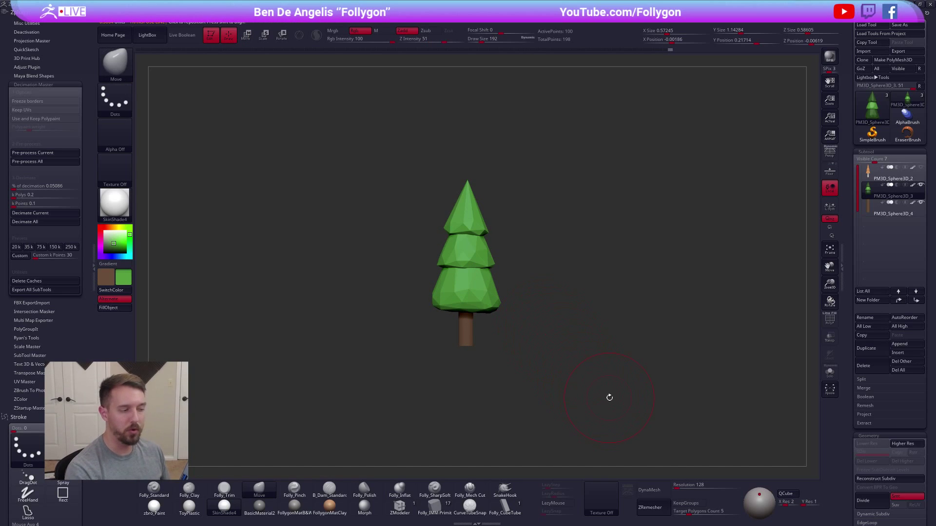
Set the brush draw size to 67 and check the tree's wireframe.
mouse_move(609, 398)
left_mouse_down("alt")
mouse_move(653, 372)
mouse_move(633, 367)
left_mouse_up("alt")
key("space")
left_click_drag(696, 294, 687, 294)
key("shift+f")
key("shift+f")
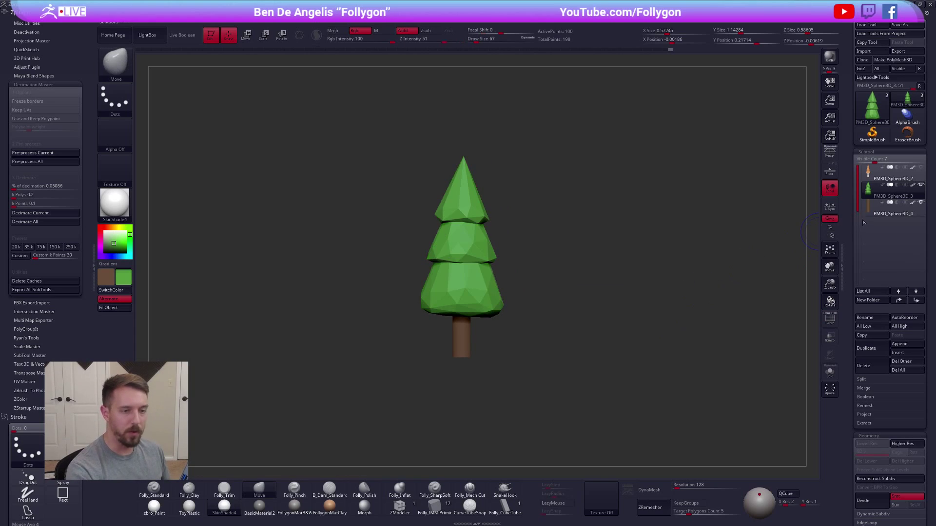
Scale the trunk subtool down so it is shorter and slightly narrower, and switch back to the Move brush.
left_click(864, 215)
key("e")
mouse_move(461, 325)
left_mouse_down("shift")
mouse_move(517, 326)
mouse_move(498, 329)
mouse_move(467, 392)
mouse_move(466, 365)
left_mouse_up("shift")
key("w")
key("q")
key("b")
key("m")
key("v")
Merge the green foliage subtool with the trunk below it into a single subtool.
left_click(892, 195)
key("ctrl+1")
left_click(693, 253)
left_click(664, 267)
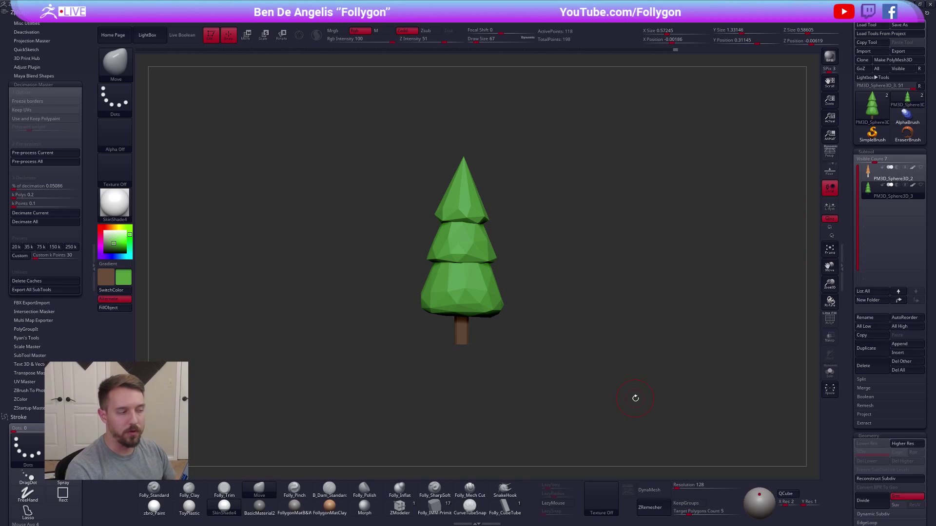
Place a canvas snapshot of the green tree beside the orange tree subtool to compare the two in perspective.
left_click_drag(590, 347, 709, 340, "alt")
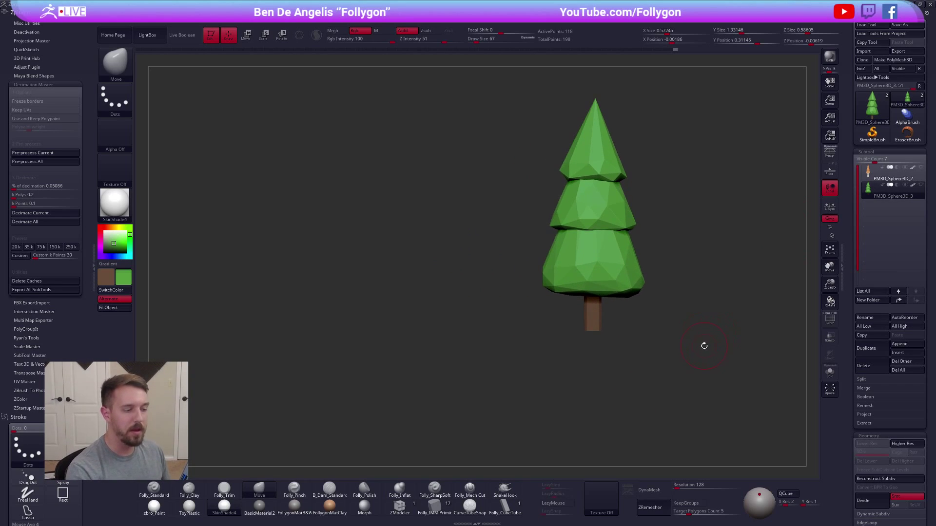
key("shift")
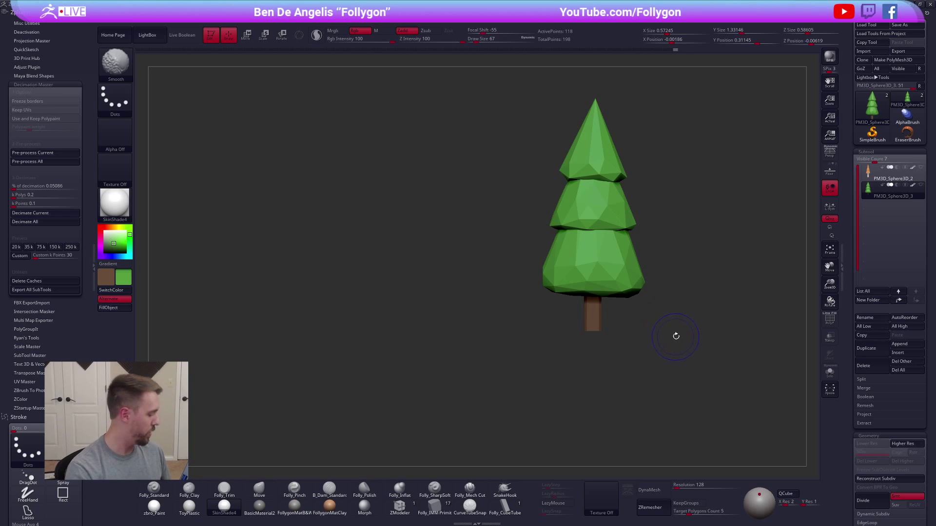
key("shift+s")
left_click(869, 179)
left_click_drag(742, 309, 481, 317, "alt")
left_click_drag(819, 158, 647, 339)
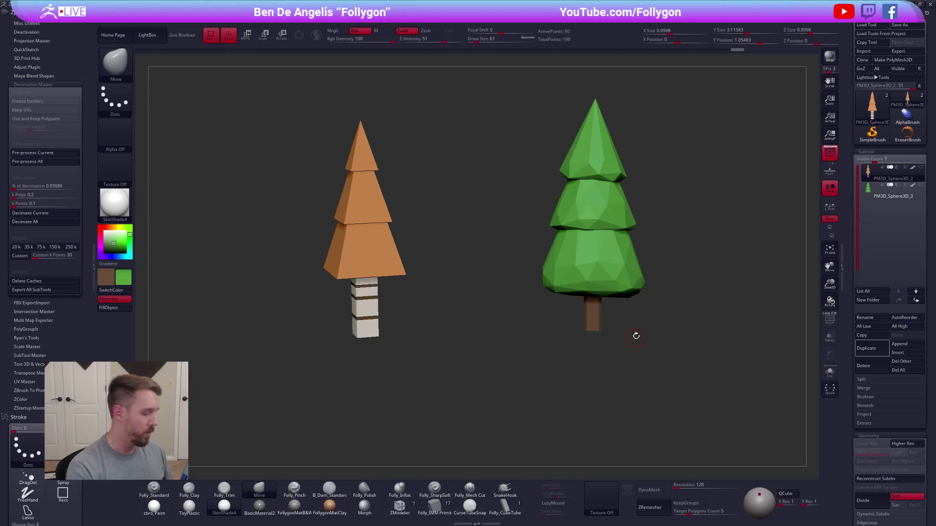
Clear the snapshot, return to the green tree subtool without perspective and check its wireframe.
left_click(653, 322, "ctrl+shift")
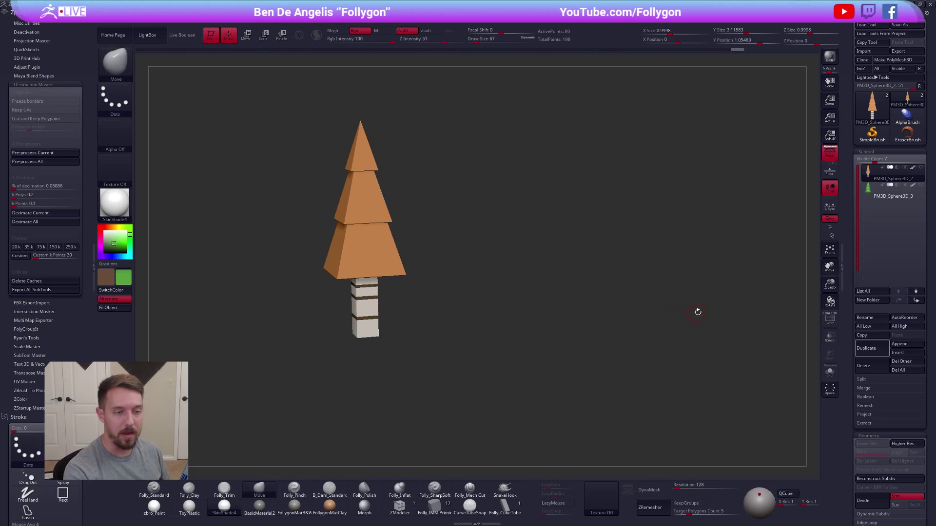
left_click(876, 193)
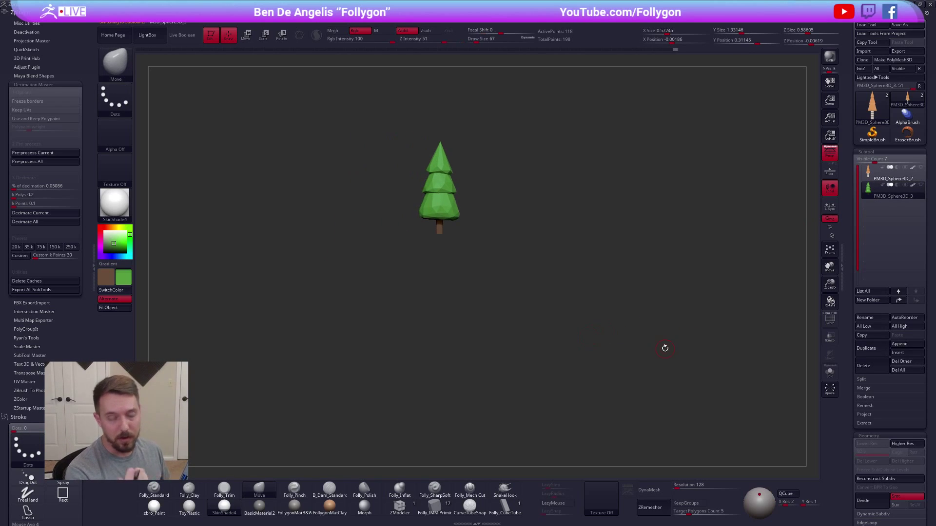
key("f")
key("p")
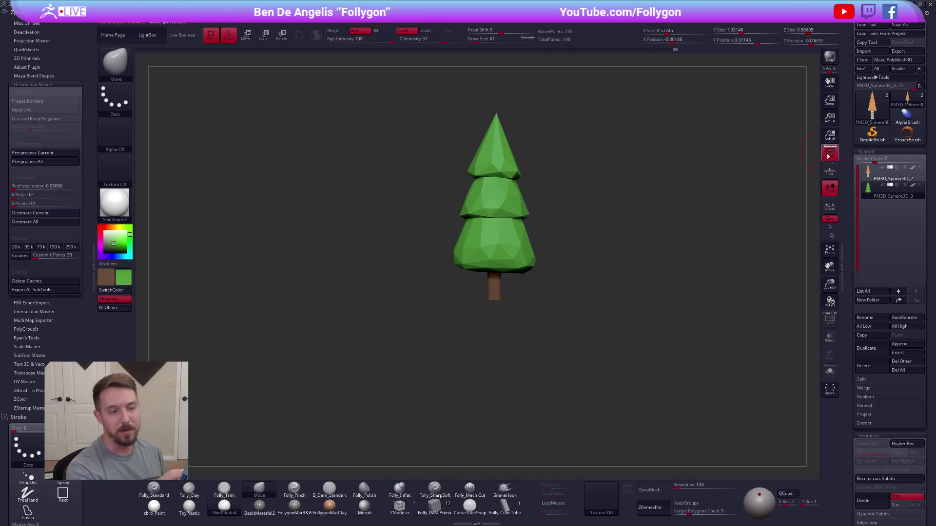
left_click_drag(617, 333, 611, 337)
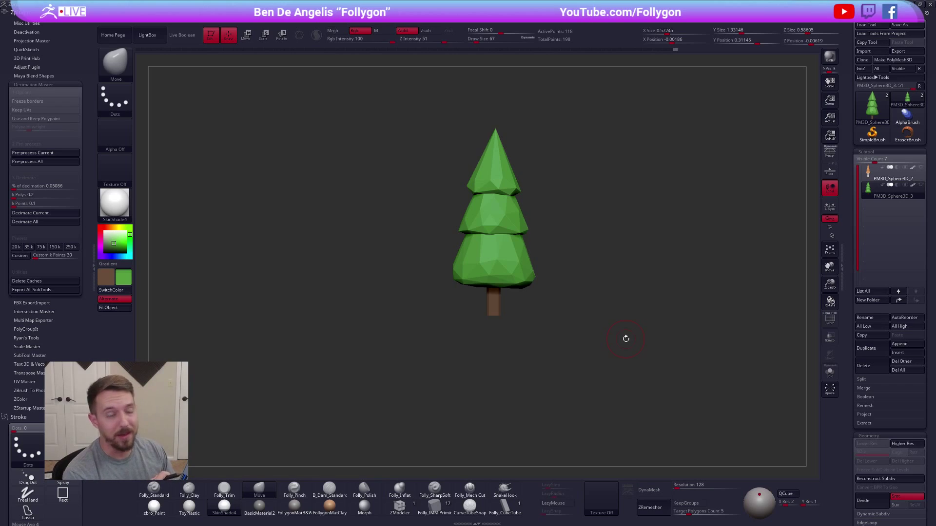
left_click_drag(645, 381, 615, 396)
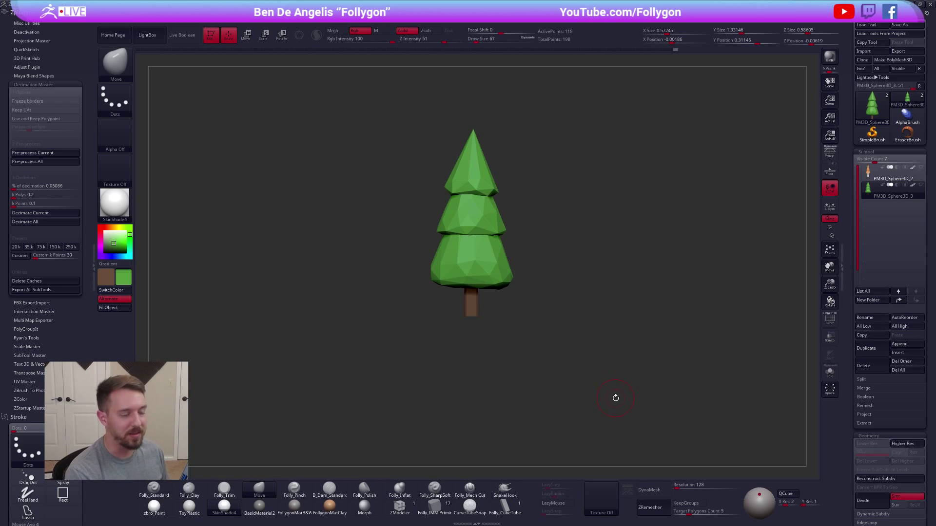
key("shift+f")
key("shift+f")
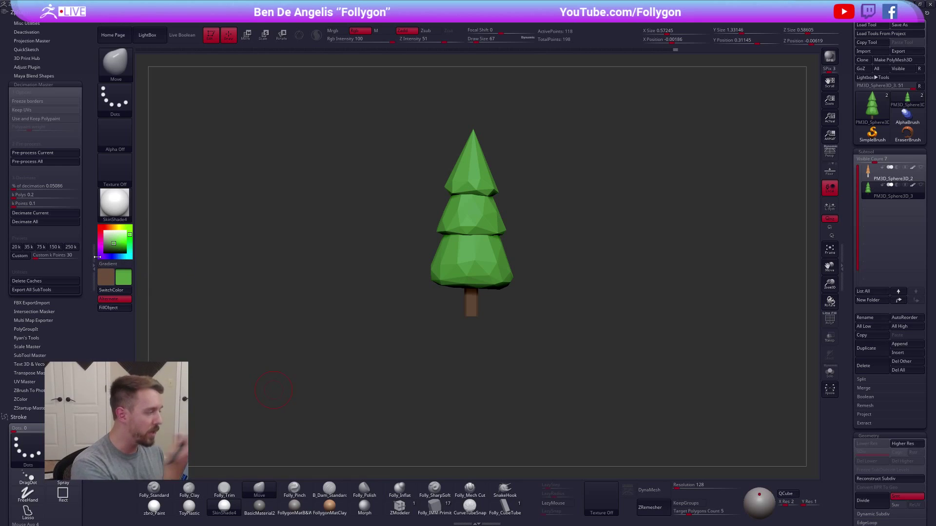
Duplicate the green tree subtool and replace the copy with a QCube of resolution 1 on each axis.
left_click_drag(585, 383, 606, 425)
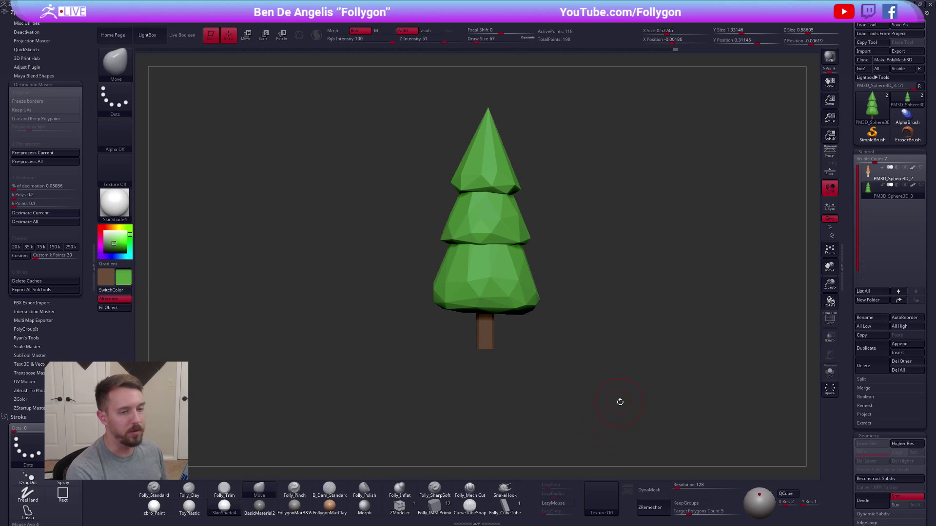
left_click_drag(667, 379, 679, 355)
left_click(866, 348)
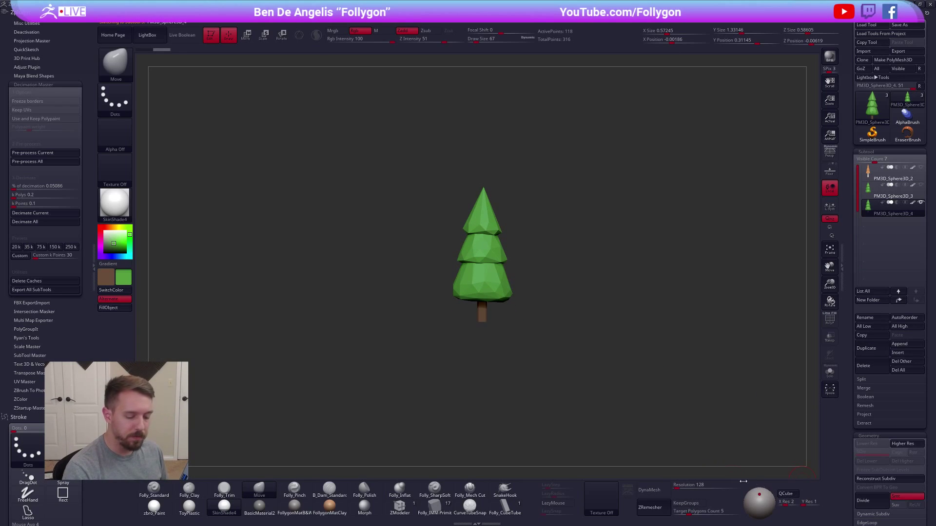
left_click(96, 261)
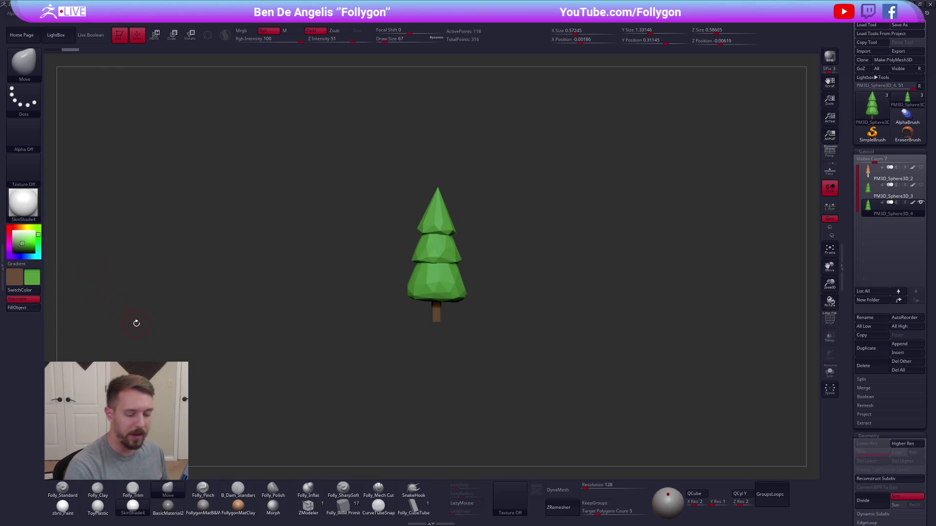
left_click(703, 494)
left_click_drag(630, 425, 533, 316, "alt")
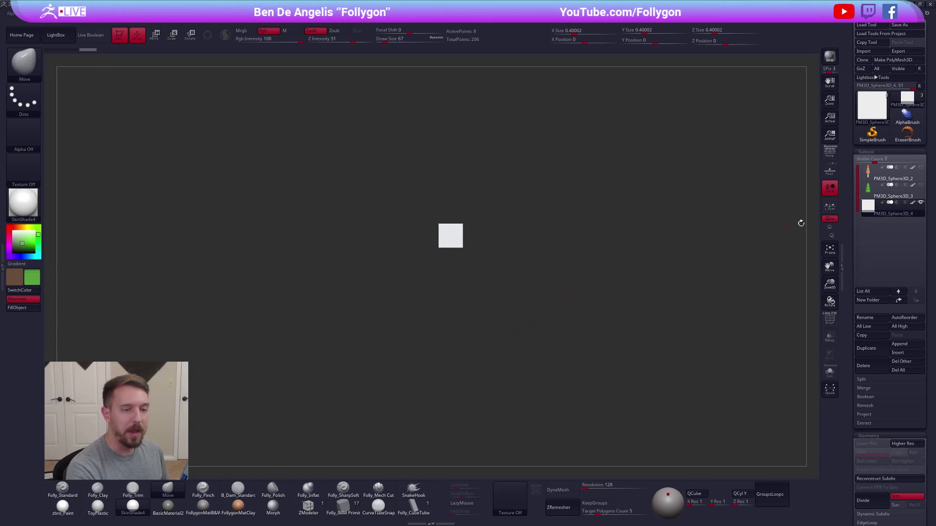
Move the cube beneath the tree and shape it into a flat slab about 3.43 units wide and 0.09 thick.
key("w")
left_click_drag(464, 199, 683, 278)
key("e")
mouse_move(502, 303)
left_mouse_down()
mouse_move(562, 303)
mouse_move(502, 343)
mouse_move(517, 387)
left_mouse_up()
key("w")
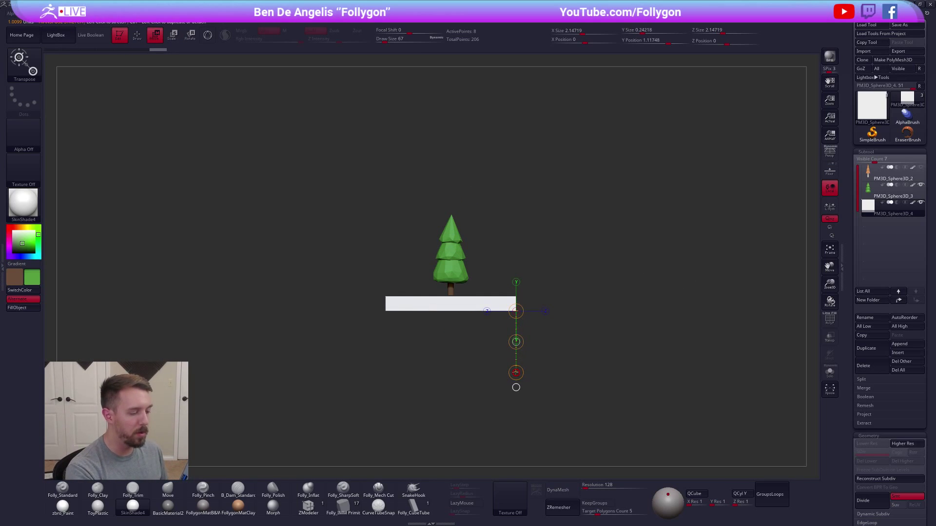
left_click_drag(450, 309, 617, 306)
key("e")
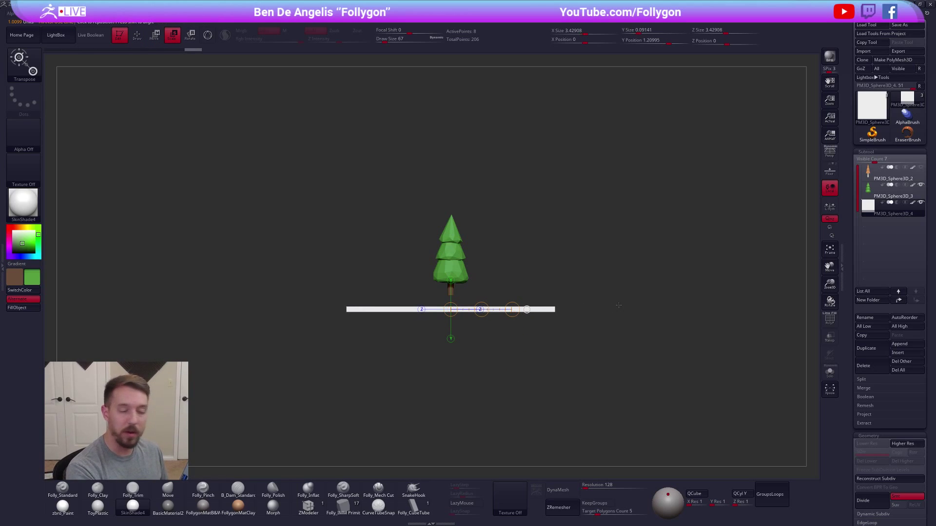
Turn on perspective, enlarge the ground slab to about 4.55 units square and check its wireframe.
left_click_drag(542, 344, 556, 317)
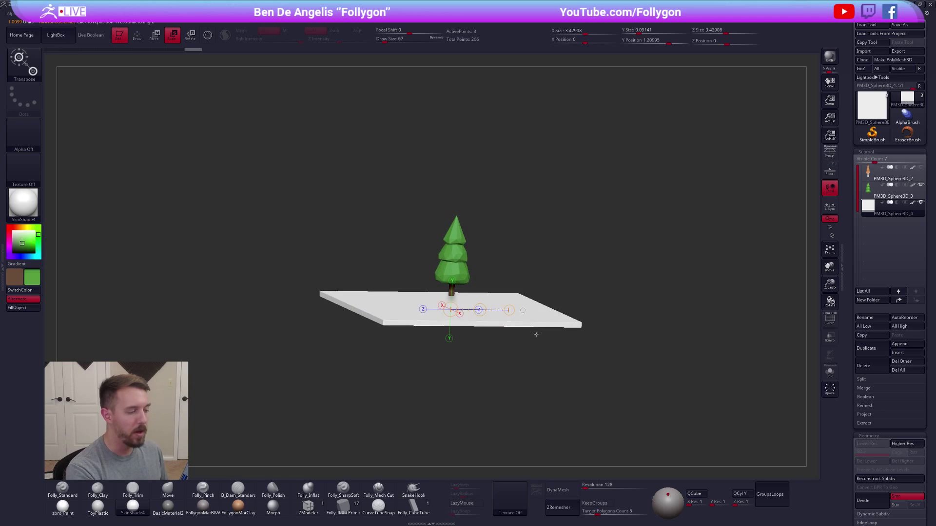
left_click(829, 152)
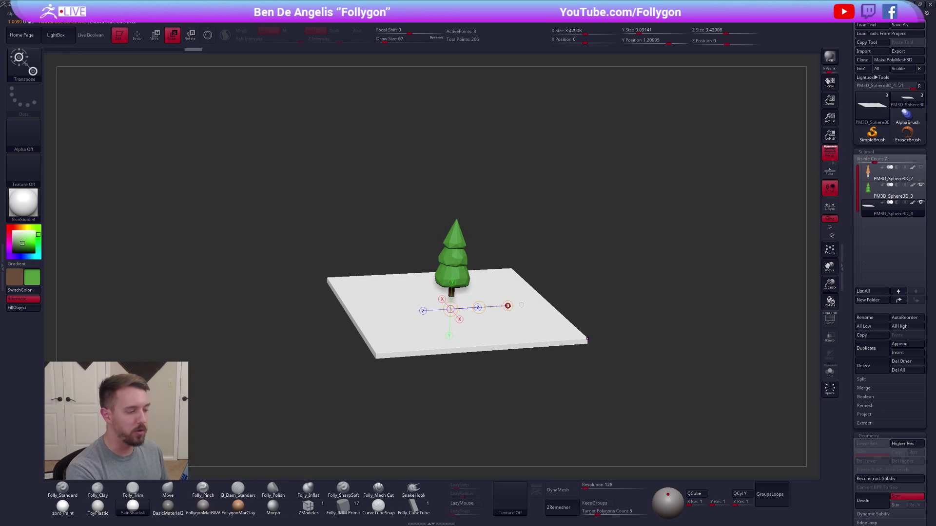
left_click_drag(522, 306, 565, 298)
right_click_drag(565, 298, 631, 402)
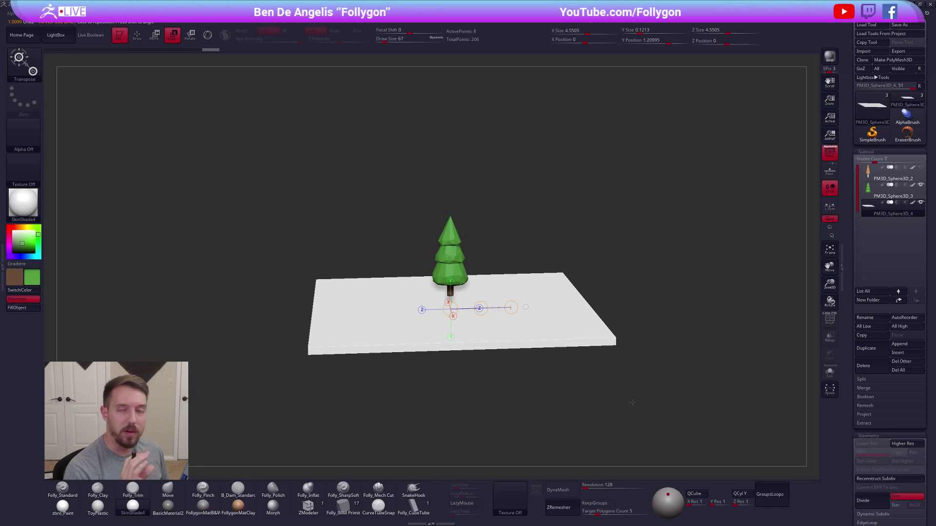
key("shift+f")
key("shift+f")
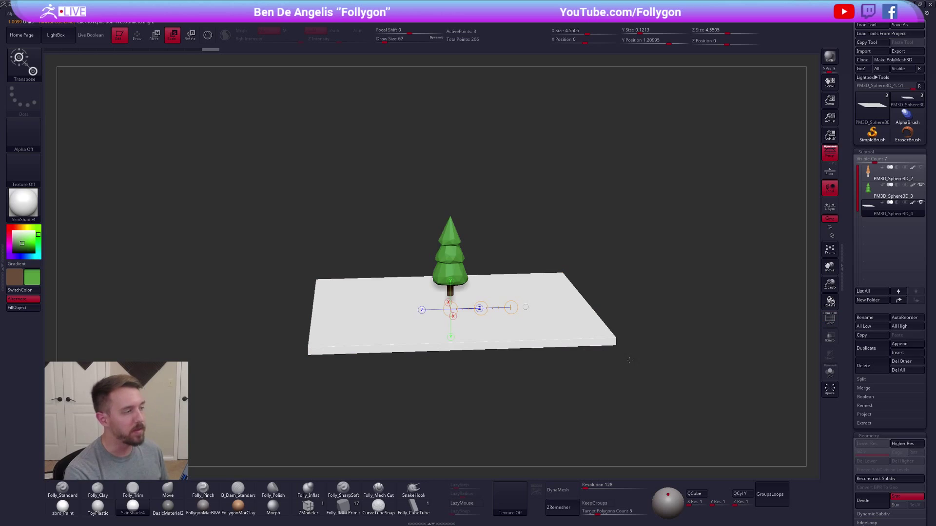
Switch to Chrome, view the second Low Poly Foliage Pack image on Gumroad as reference, and return to ZBrush.
key("alt+Tab")
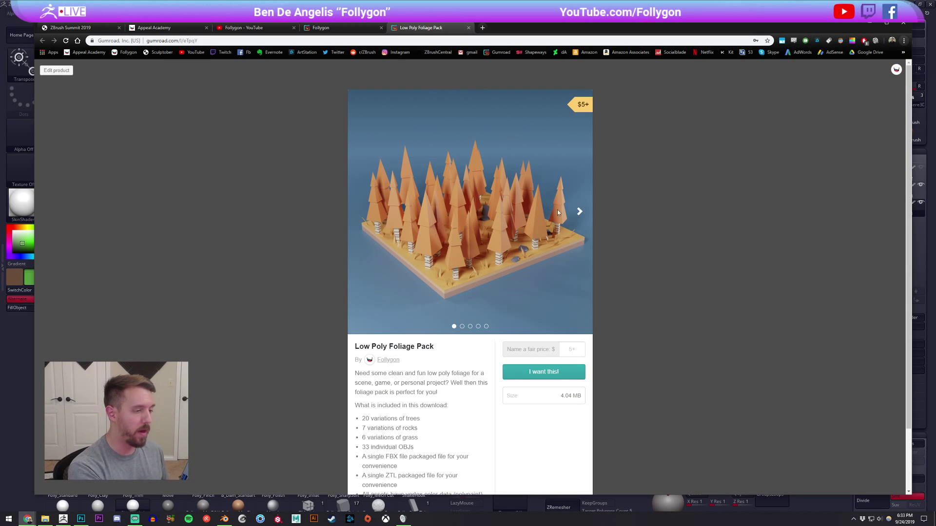
left_click(580, 212)
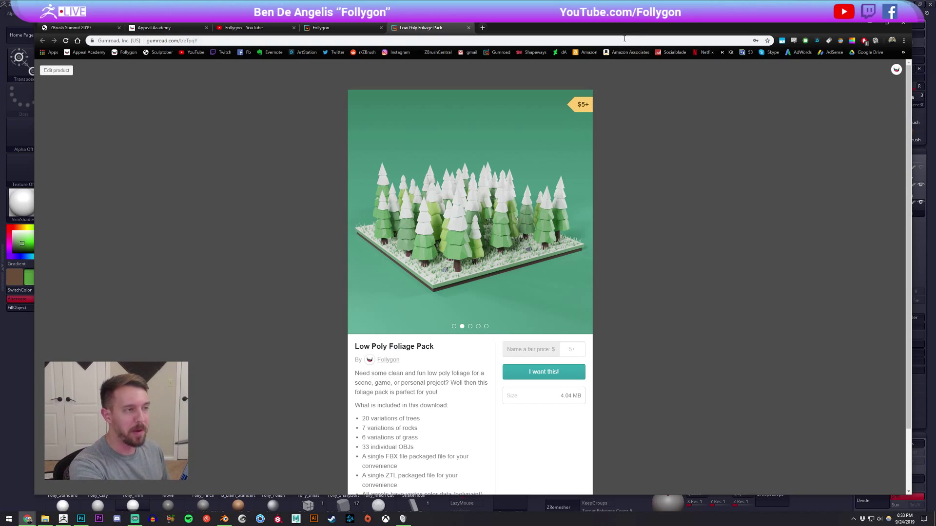
key("alt+Tab")
right_click_drag(579, 298, 595, 276, "alt")
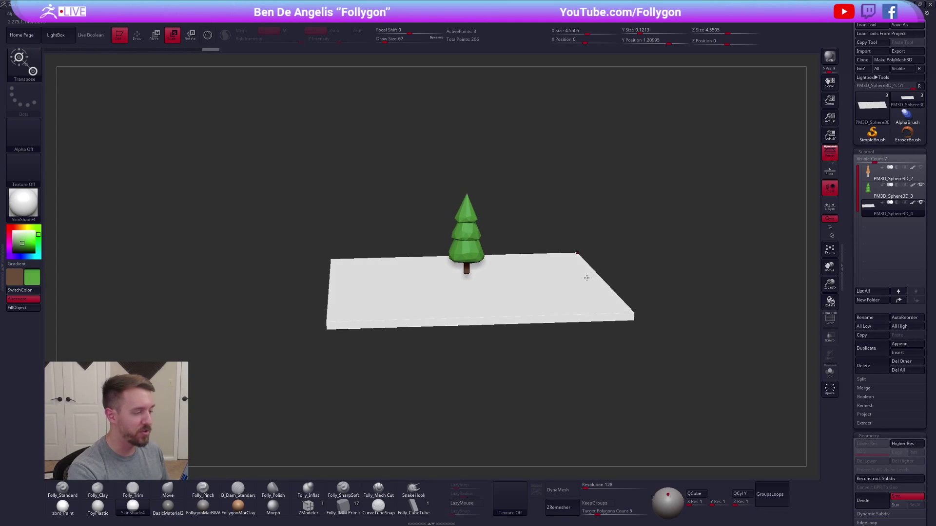
right_click_drag(560, 329, 564, 334)
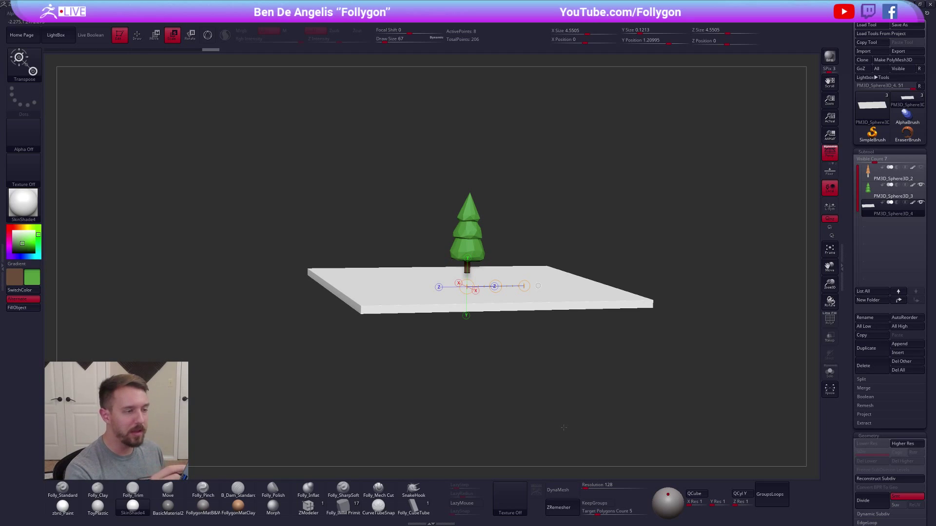
Turn off perspective, view the scene from the side and fill the ground slab with a muted brown.
left_click(829, 152)
left_click_drag(555, 354, 526, 340, "shift")
mouse_move(432, 340)
left_mouse_down("alt")
mouse_move(489, 330)
mouse_move(425, 355)
left_mouse_up("alt")
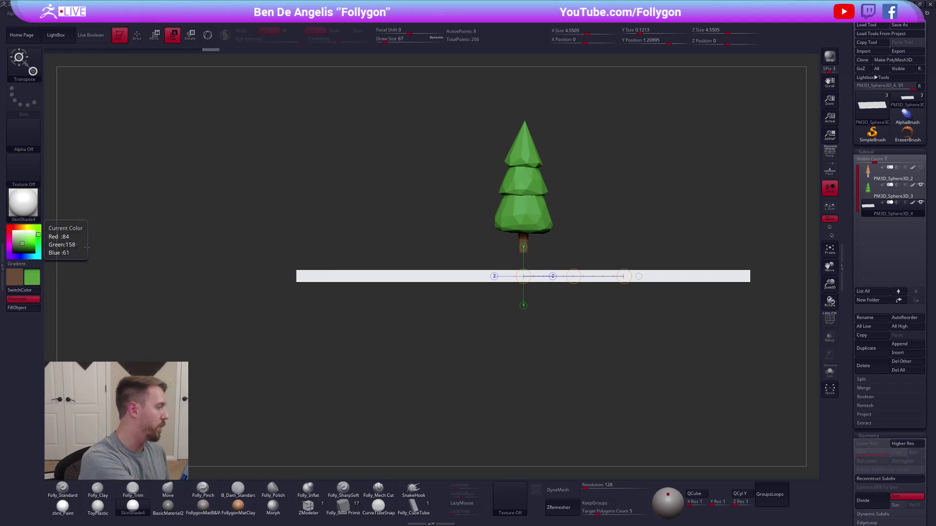
key("v")
key("q")
left_click(21, 242)
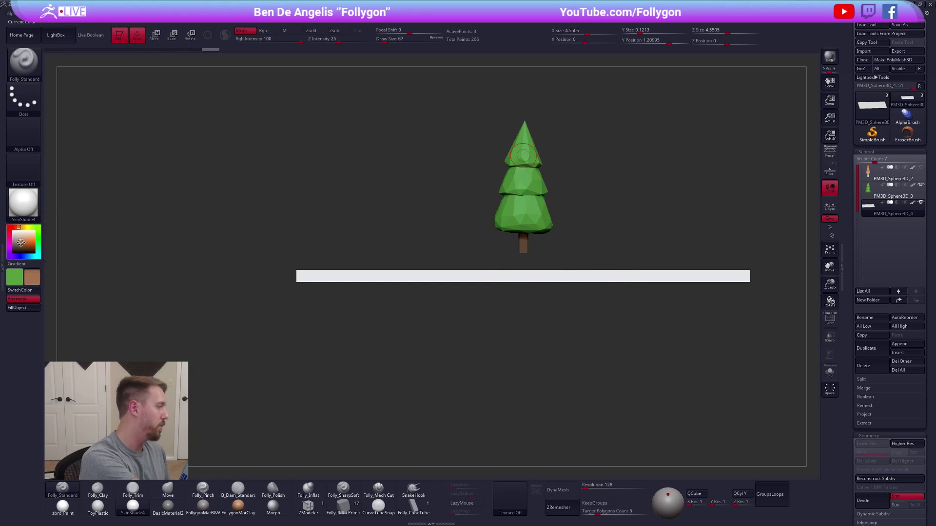
left_click(17, 307)
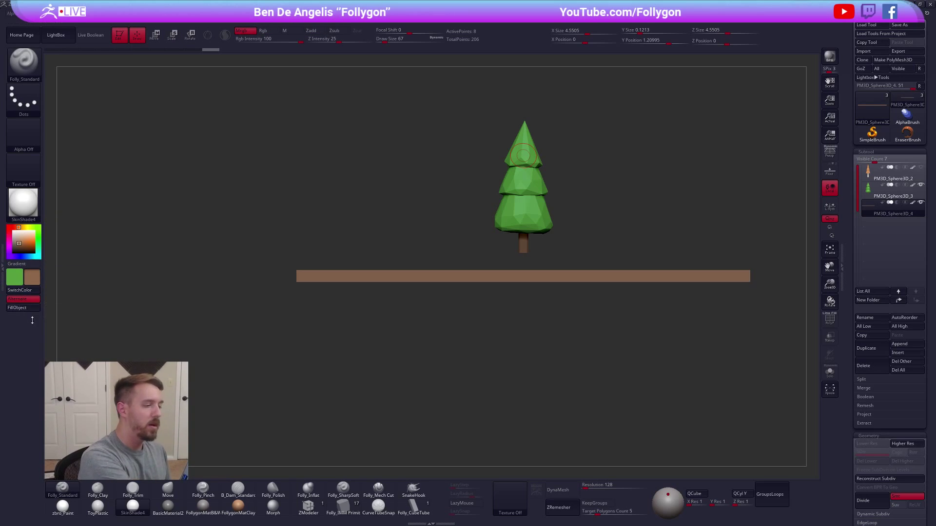
Thin the brown slab to about 0.06 units and stack a duplicate of it directly on top.
key("w")
mouse_move(544, 282)
left_mouse_down("shift")
mouse_move(543, 335)
mouse_move(546, 314)
left_mouse_up("shift")
left_click_drag(620, 357, 578, 363, "alt")
left_click(871, 348)
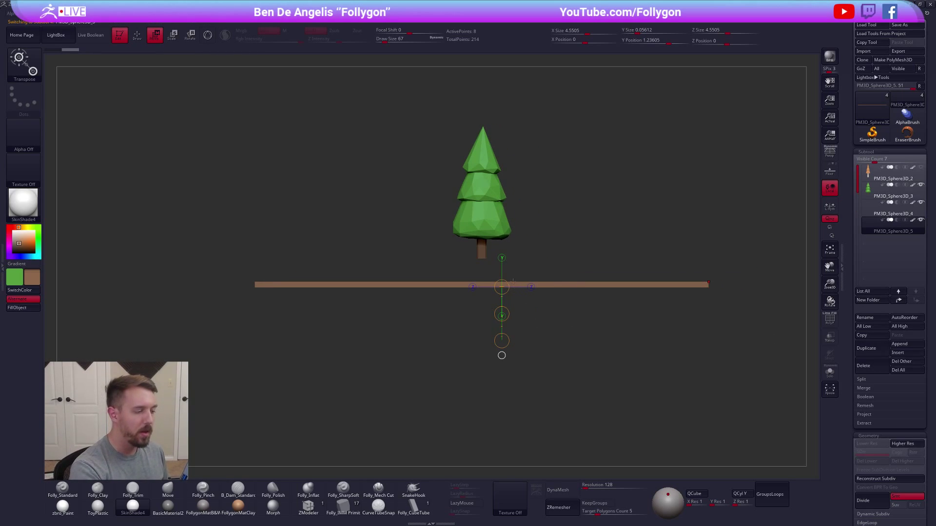
left_click_drag(501, 314, 502, 309)
Fill the upper slab with light green (130, 210, 105) and view the layered ground in perspective.
key("q")
key("v")
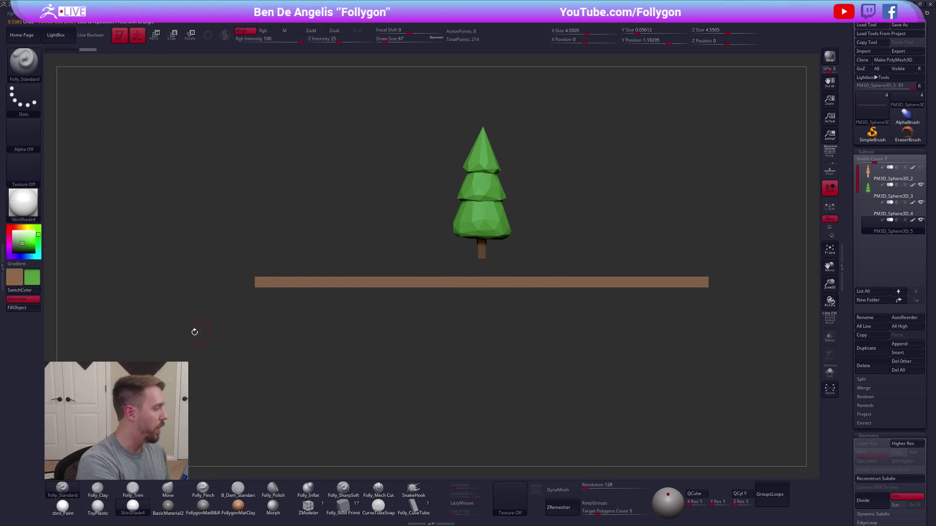
left_click(23, 240)
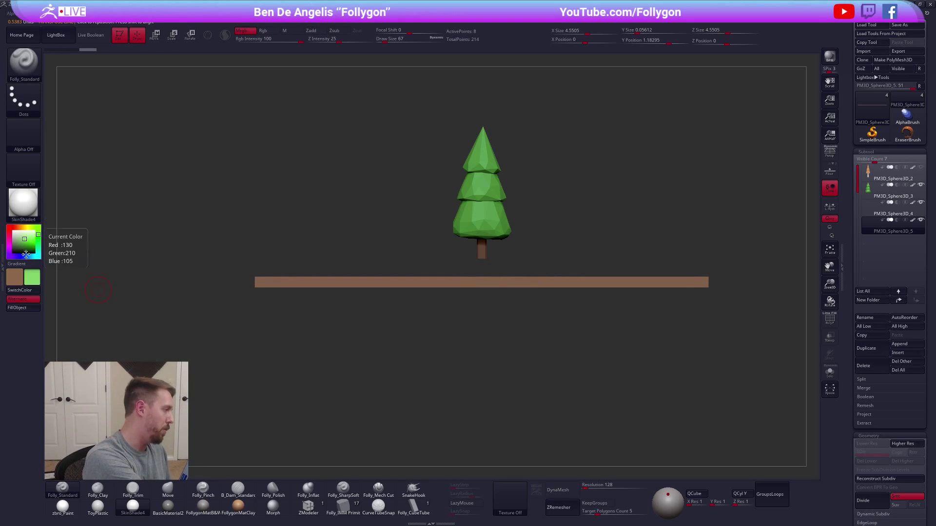
left_click(17, 307)
left_click_drag(332, 349, 549, 283)
left_click_drag(699, 378, 639, 388, "alt")
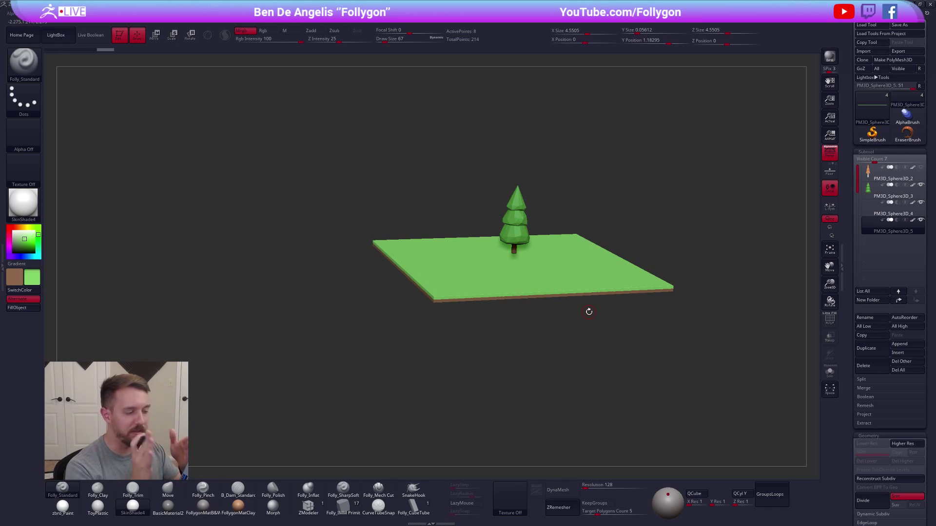
Duplicate the brown slab in side view without perspective, thicken the copy to about 0.12 units and place it under the brown layer.
key("Up")
left_click_drag(785, 265, 621, 320, "shift")
left_click(830, 153)
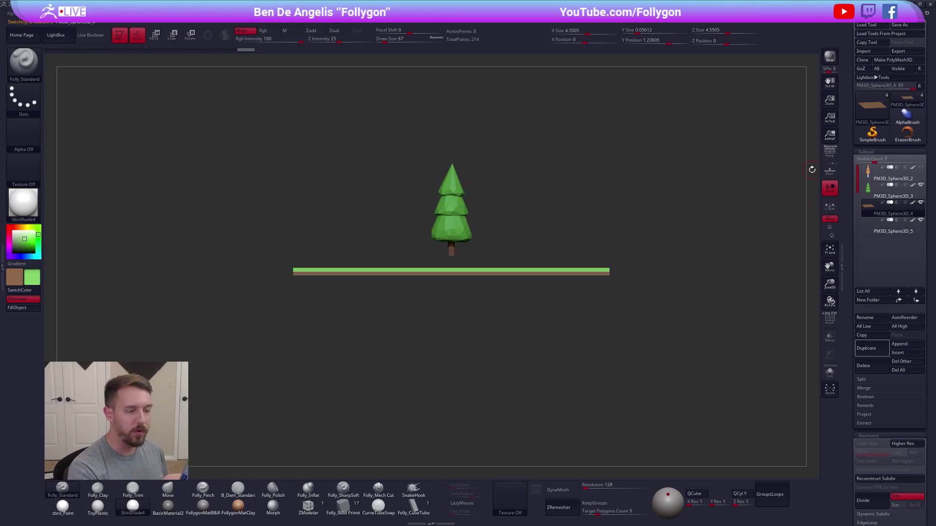
left_click(870, 349)
key("w")
left_click_drag(542, 277, 544, 298, "shift")
left_click_drag(604, 295, 612, 331, "alt")
left_click_drag(670, 273, 671, 361, "shift")
mouse_move(614, 356)
left_mouse_down("alt")
mouse_move(496, 326)
mouse_move(512, 328)
mouse_move(495, 355)
left_mouse_up("alt")
Fill the new bottom slab with a dark brown.
key("q")
left_click(20, 290)
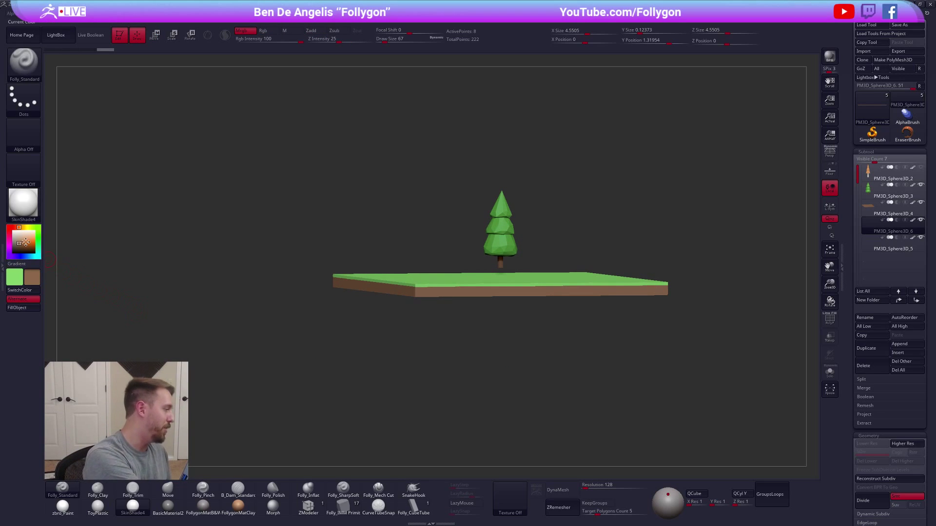
left_click(17, 308)
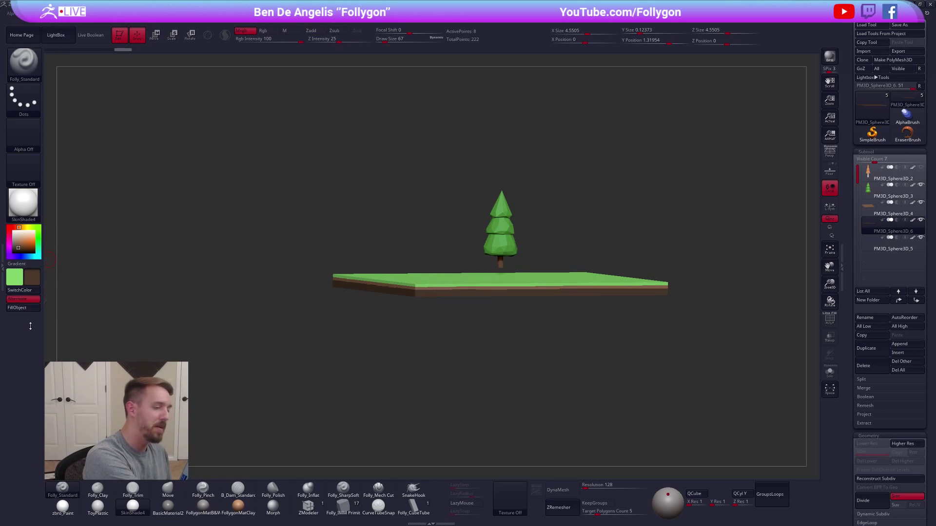
Isolate the middle brown slab in a side close-up and set a transpose line from its lower right corner.
left_click_drag(531, 302, 599, 356)
mouse_move(656, 301)
left_mouse_down("shift")
mouse_move(691, 295)
mouse_move(645, 287)
mouse_move(679, 281)
mouse_move(652, 266)
mouse_move(645, 297)
left_mouse_up("shift")
left_click(629, 280, "alt")
key("shift+f")
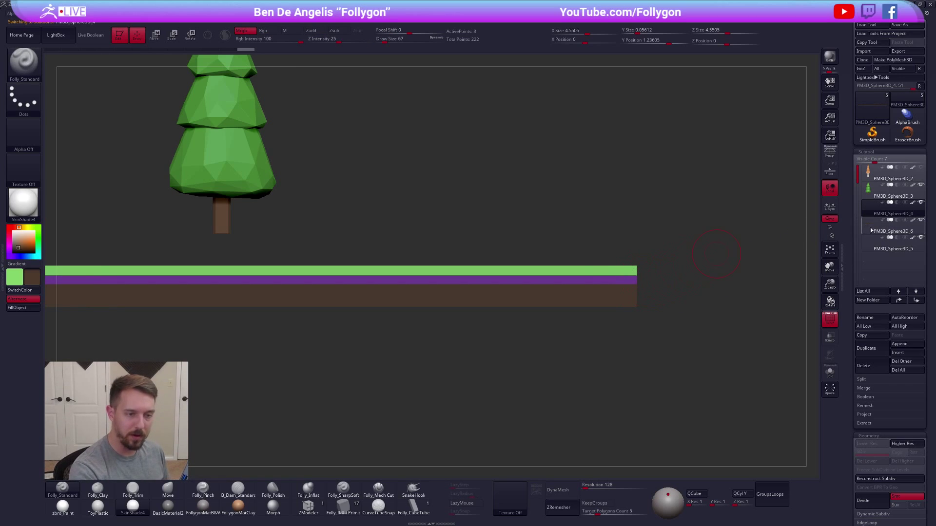
left_click(872, 230)
key("w")
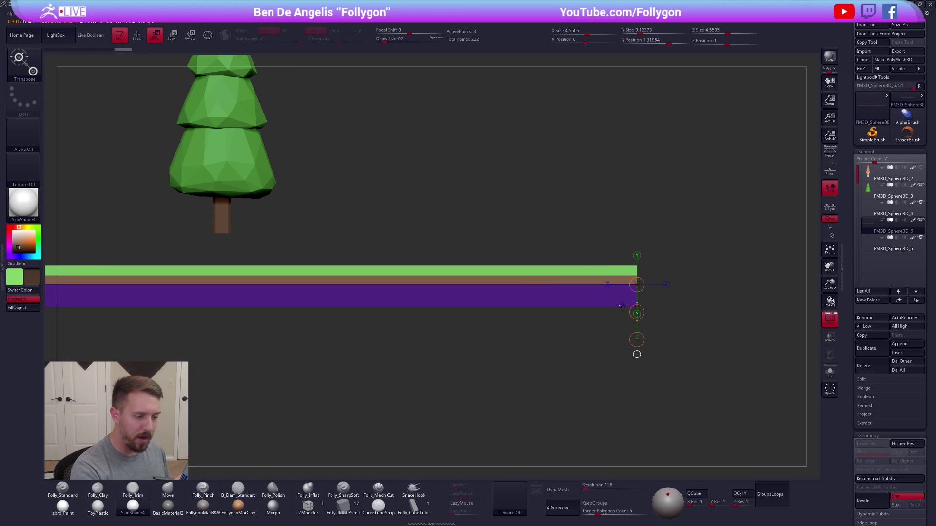
left_click(877, 210)
left_click(830, 372)
mouse_move(593, 286)
left_mouse_down()
mouse_move(603, 239)
mouse_move(593, 217)
left_mouse_up()
left_click_drag(637, 285, 636, 224, "shift")
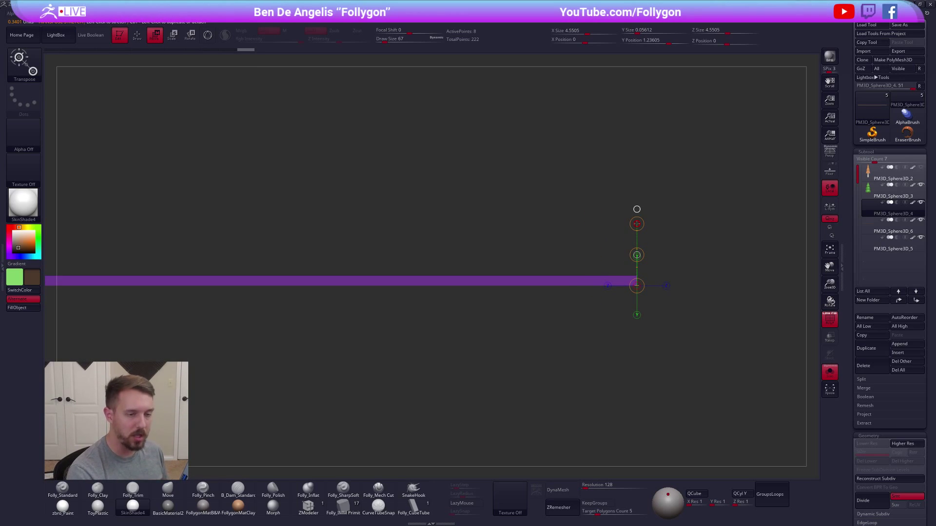
Show all layers, lower the dark brown slab slightly so it meets the middle slab's underside, and activate the Move brush.
left_click(873, 229)
key("alt+s")
key("ctrl+z")
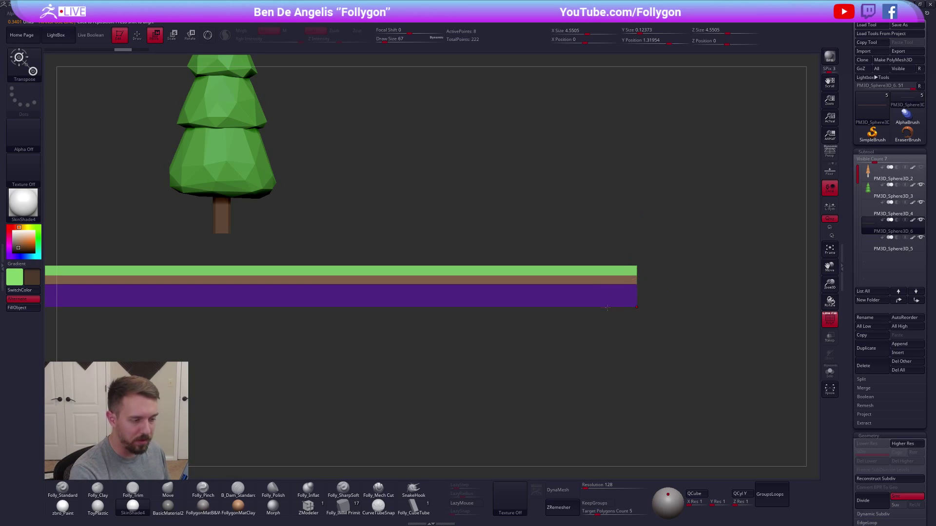
right_click_drag(607, 308, 608, 330, "ctrl")
left_click_drag(636, 241, 637, 241)
key("shift+f")
right_click_drag(679, 340, 586, 360, "ctrl")
key("q")
key("b")
key("m")
key("v")
left_click_drag(587, 360, 623, 404)
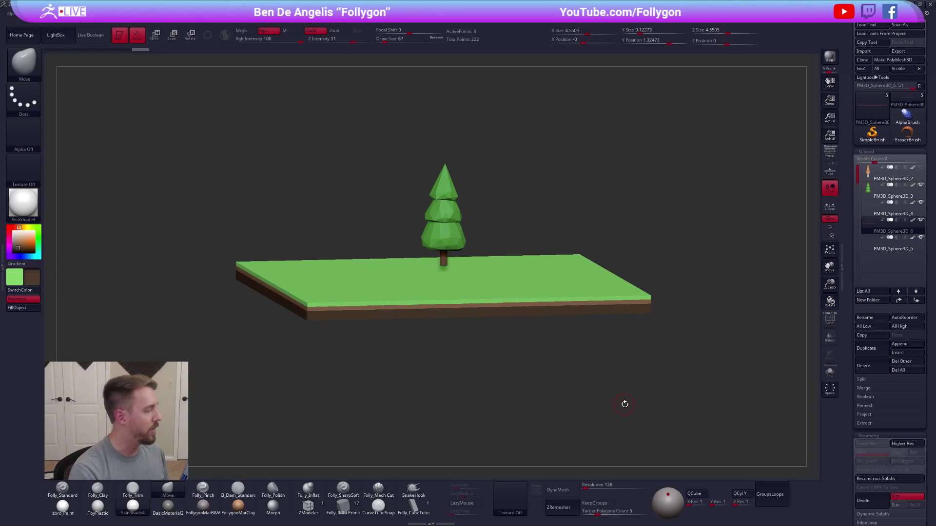
Select the pine tree and review the layered ground from several angles in perspective.
key("v")
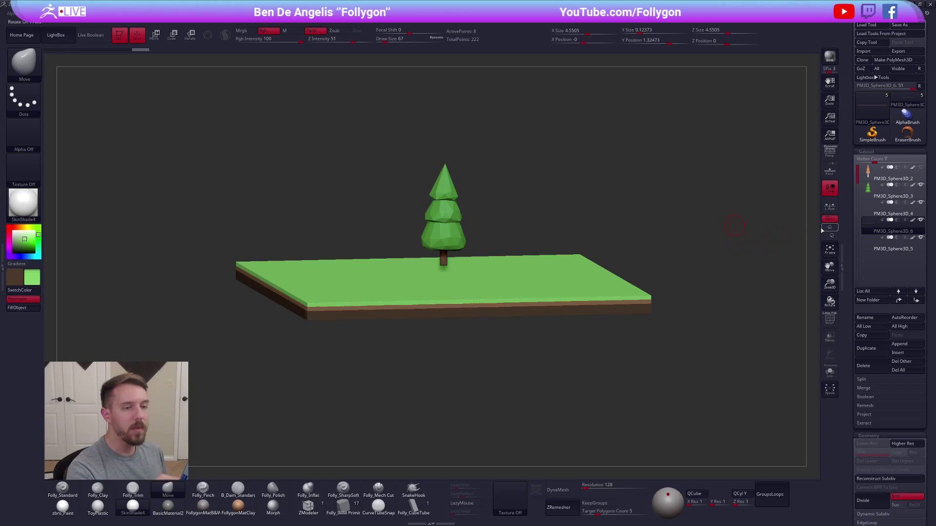
left_click(856, 195)
left_click_drag(692, 370, 669, 389)
key("p")
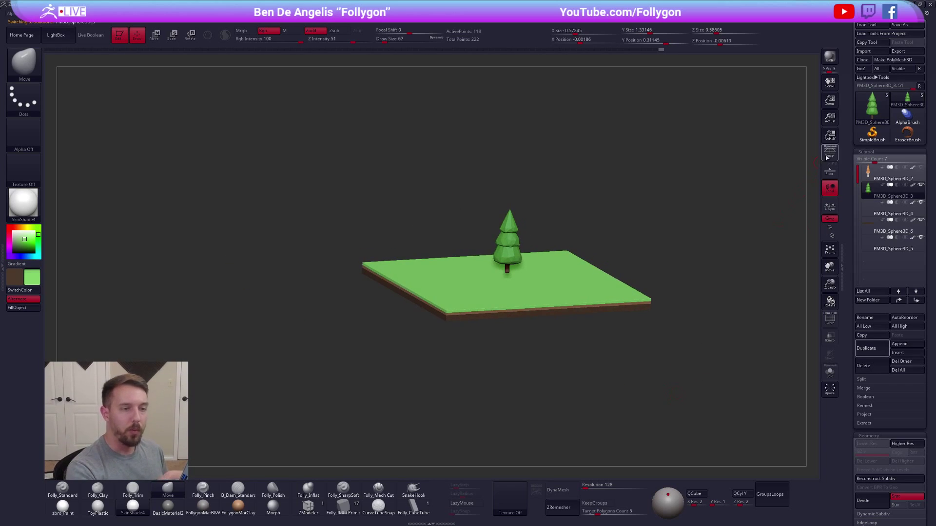
left_click_drag(683, 314, 675, 326)
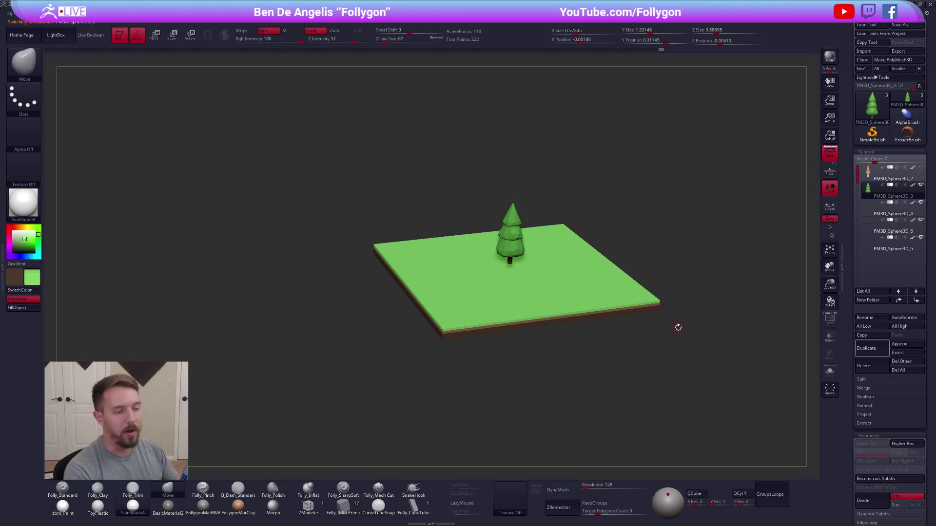
left_click_drag(664, 414, 619, 424)
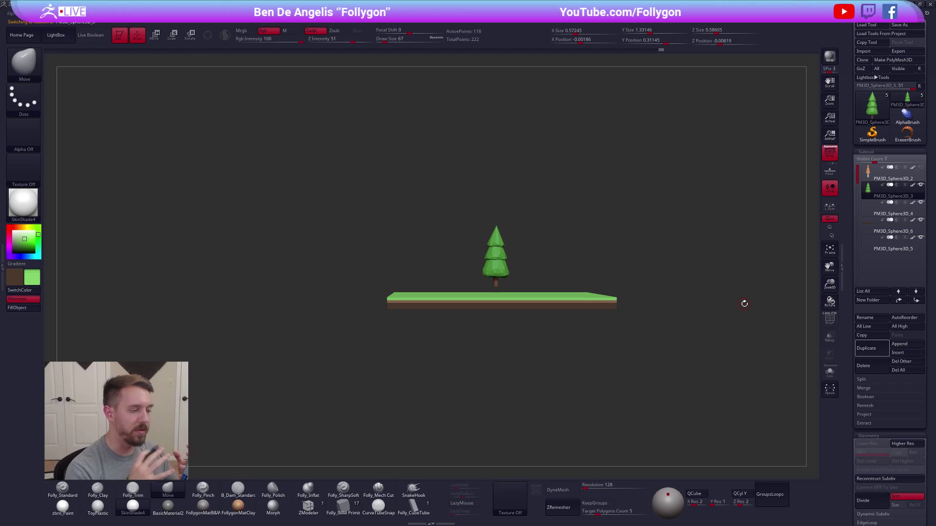
left_click_drag(610, 361, 619, 388)
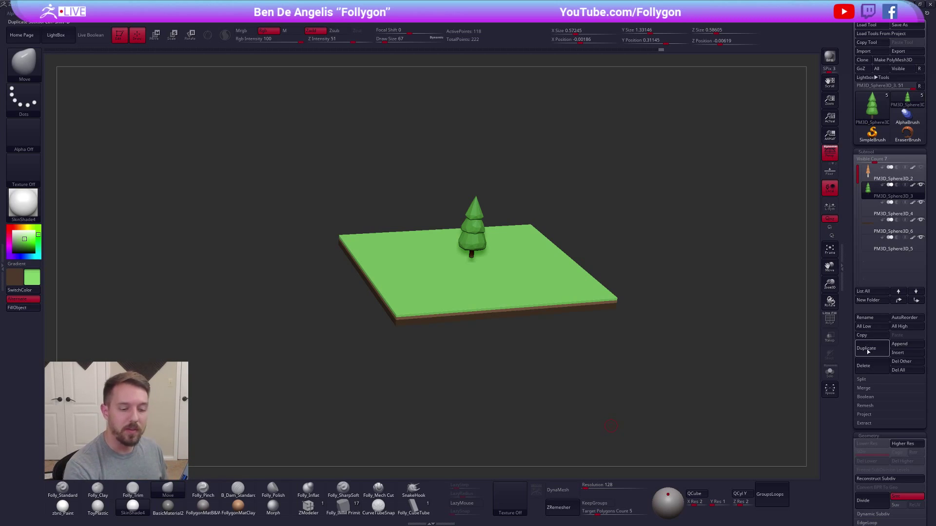
Duplicate the pine tree and isolate the copy in a close front view without perspective.
key("ctrl+shift+d")
key("shift+s")
left_click_drag(471, 229, 498, 266)
key("p")
right_click_drag(564, 263, 535, 292, "ctrl")
key("shift+f")
key("shift+f")
right_click_drag(547, 363, 521, 367, "alt")
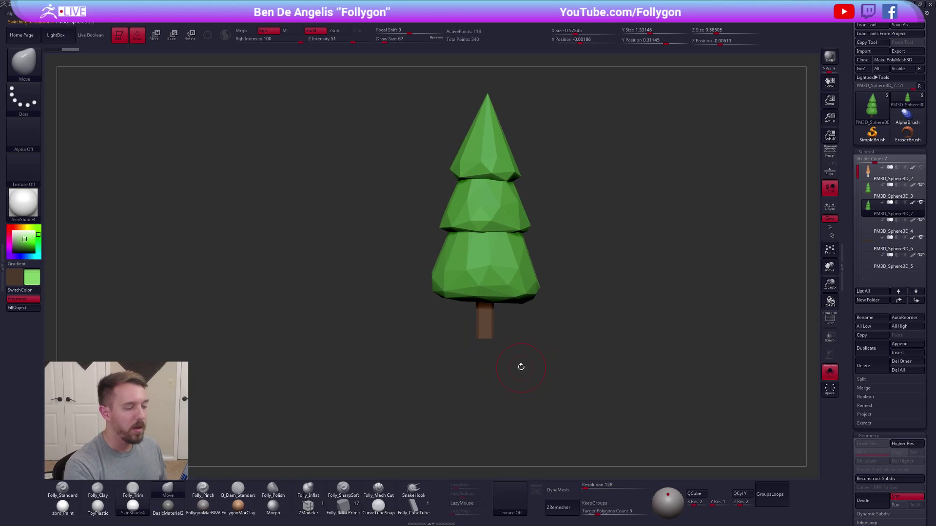
Hide the copied tree's trunk and split it from the foliage into a separate subtool.
left_click(488, 336, "ctrl+shift")
left_click_drag(567, 303, 635, 279, "ctrl+shift")
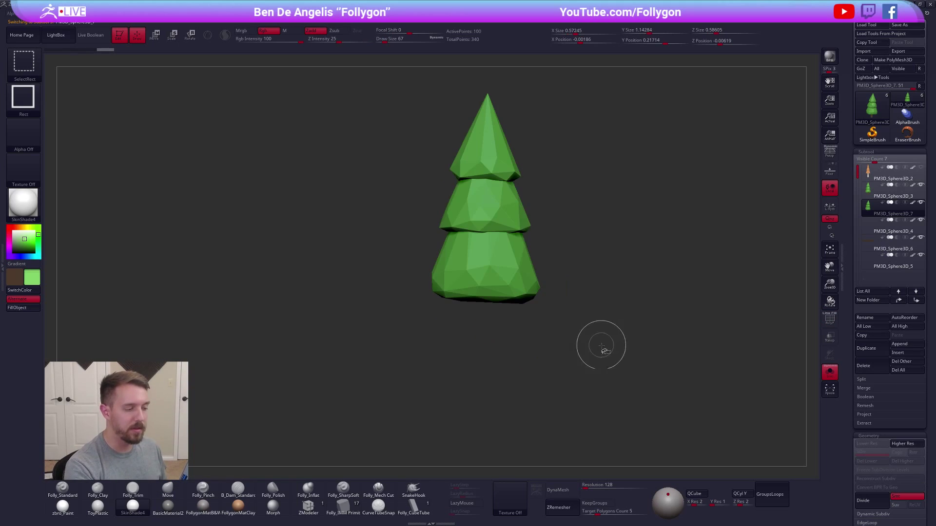
key("grave")
left_click(693, 250)
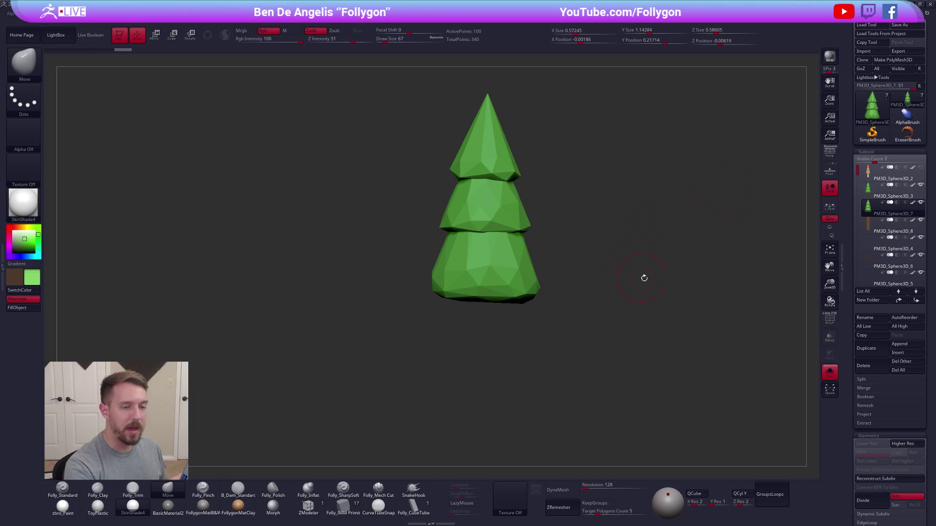
Subdivide the copied foliage four times, up to subdivision level 5.
right_click_drag(637, 274, 650, 286, "alt")
key("ctrl+d")
key("ctrl+d")
key("ctrl+d")
key("ctrl+d")
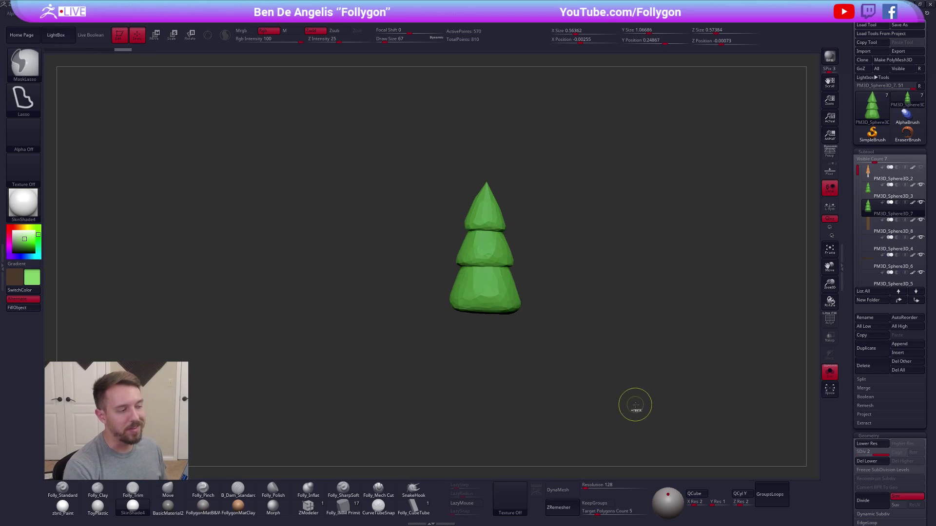
right_click_drag(625, 415, 618, 404)
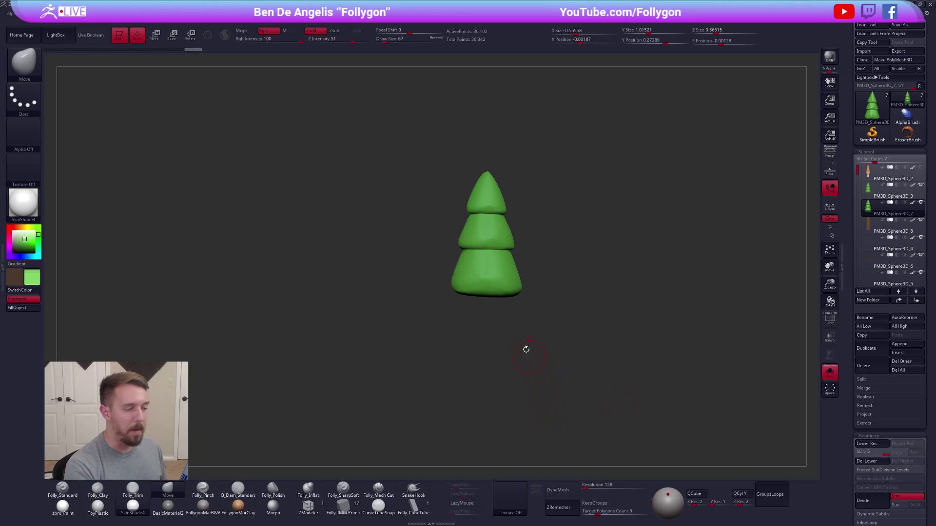
Turn on AccuCurve, enlarge the Move brush to 113 and try pulling up the tip of the foliage.
right_click_drag(494, 271, 502, 290, "alt")
key("space")
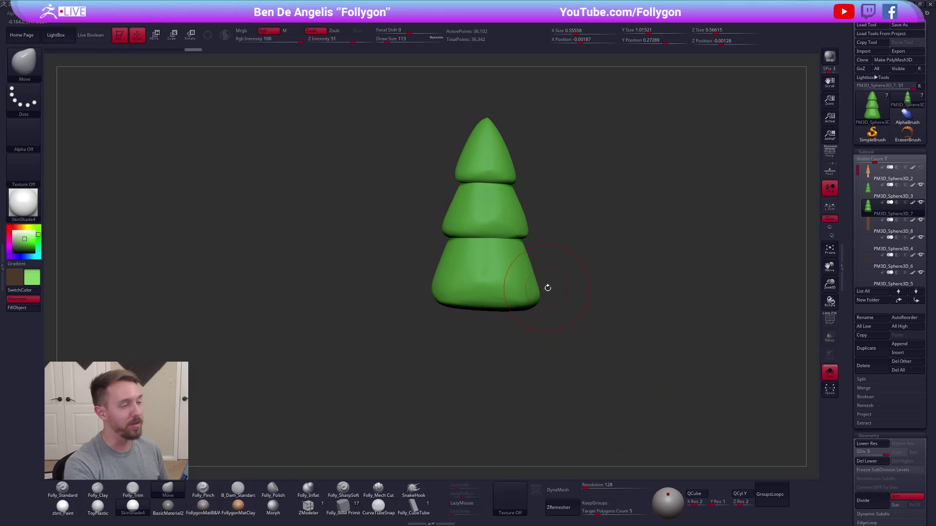
key("ctrl+shift+f")
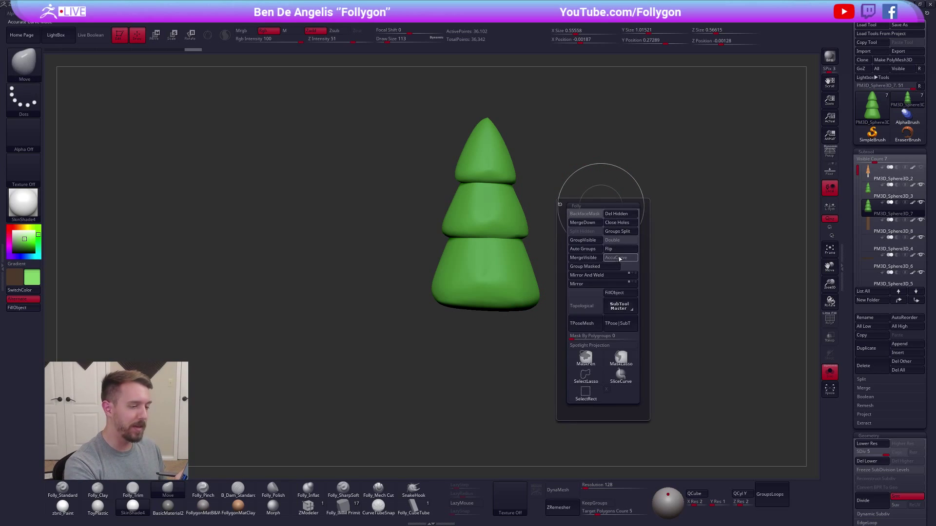
right_click_drag(529, 136, 490, 142, "alt")
mouse_move(489, 127)
left_mouse_down()
mouse_move(499, 141)
mouse_move(489, 140)
left_mouse_up()
key("space")
left_click(547, 195)
key("ctrl+z")
Subdivide the foliage to level 6 and pull its tip into a taller, sharper point with the Move brush.
key("ctrl+d")
key("space")
mouse_move(491, 137)
left_mouse_down()
mouse_move(492, 128)
mouse_move(492, 139)
left_mouse_up()
key("space")
left_click_drag(492, 138, 494, 146, "shift")
left_click_drag(546, 264, 579, 309)
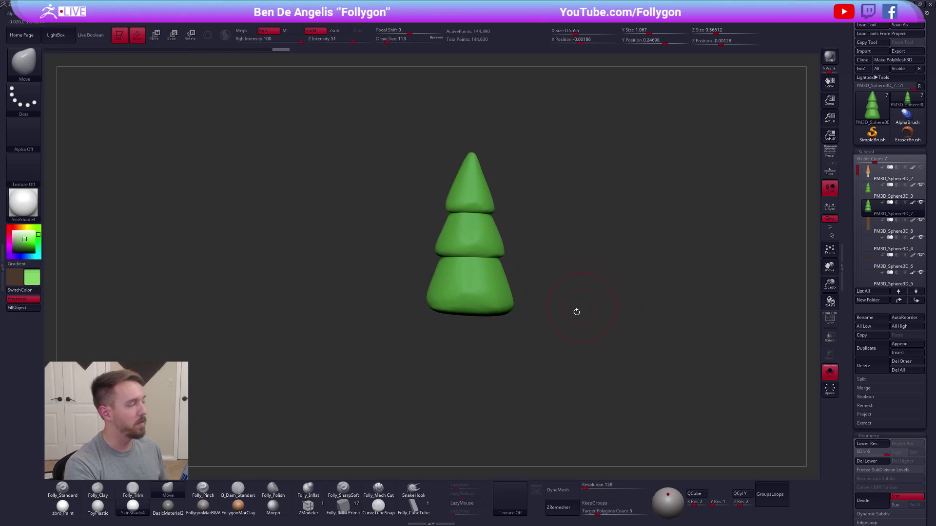
Pre-process the copied foliage in Decimation Master and decimate it to about 0.1k points.
key("1")
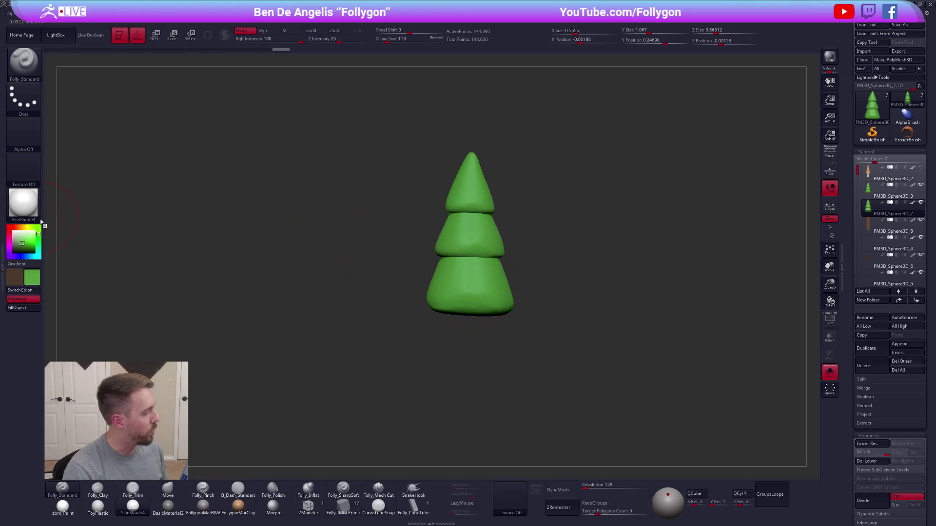
left_click(3, 266)
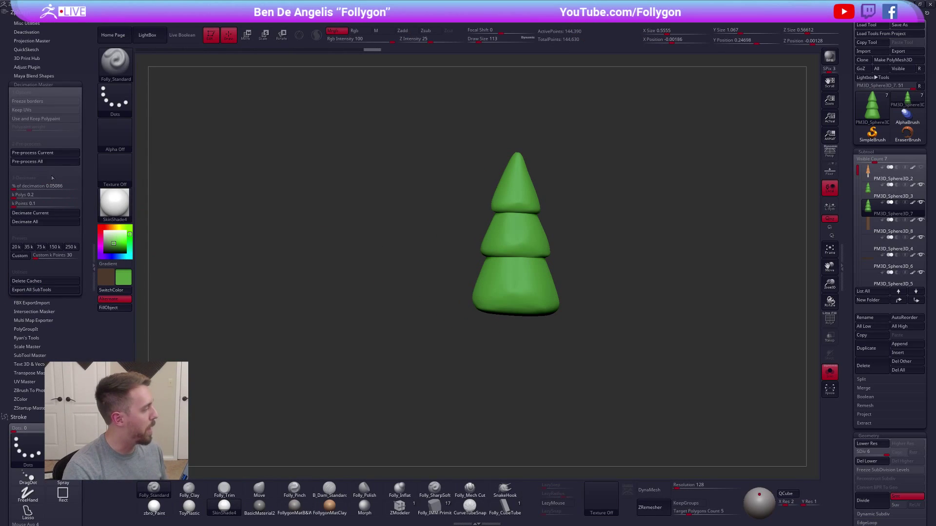
left_click(36, 153)
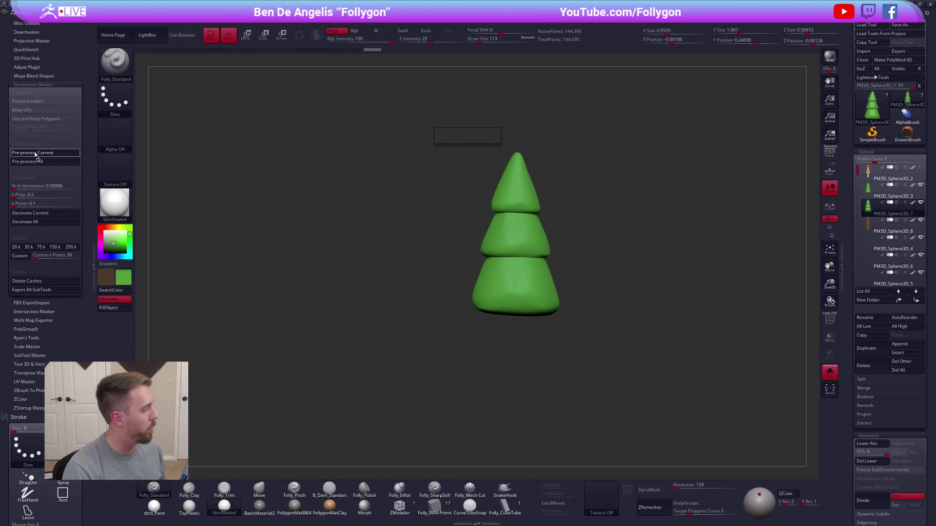
left_click(49, 213)
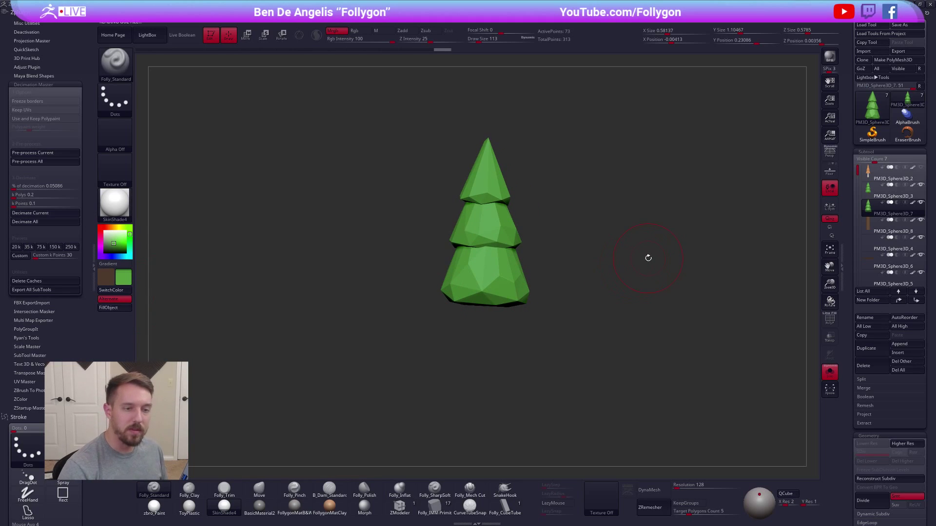
Compare the original pine tree with the decimated foliage by alternating between the two subtools.
left_click(873, 197)
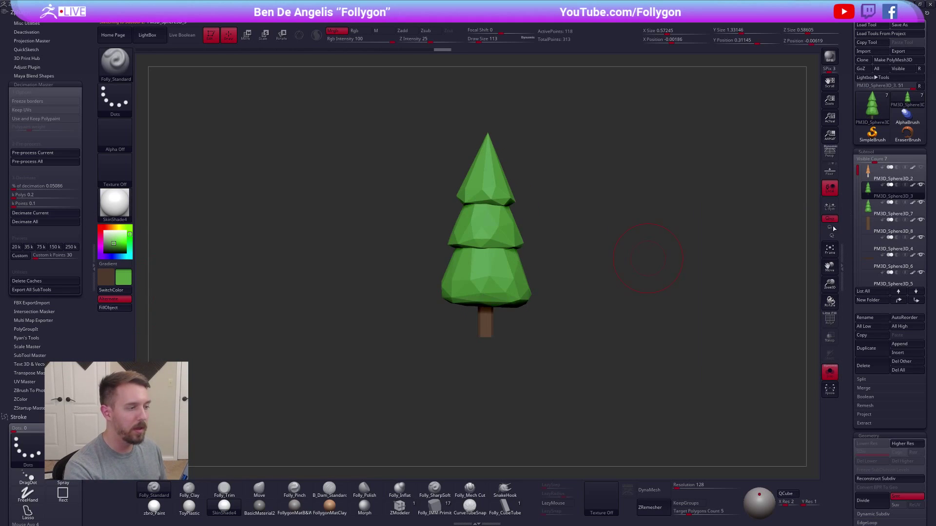
left_click(873, 210)
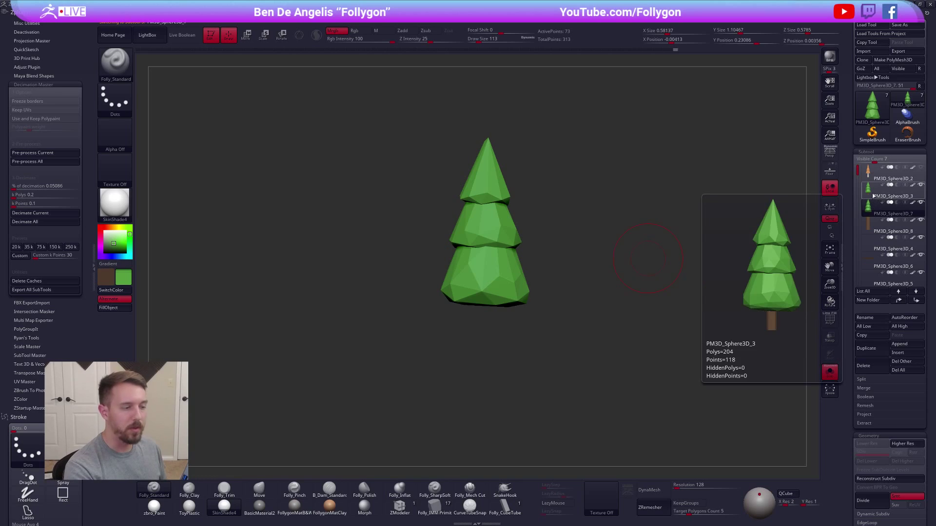
left_click(874, 197)
left_click(871, 207)
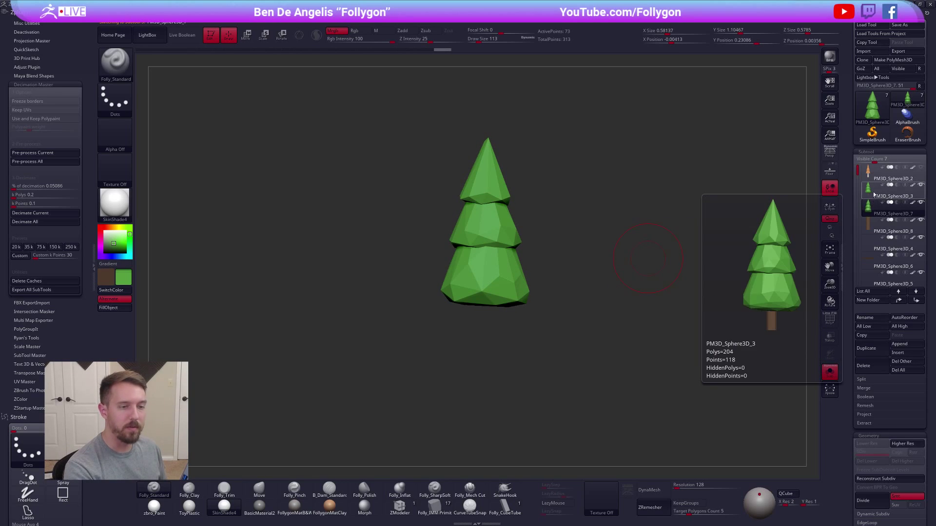
left_click(872, 197)
left_click(866, 211)
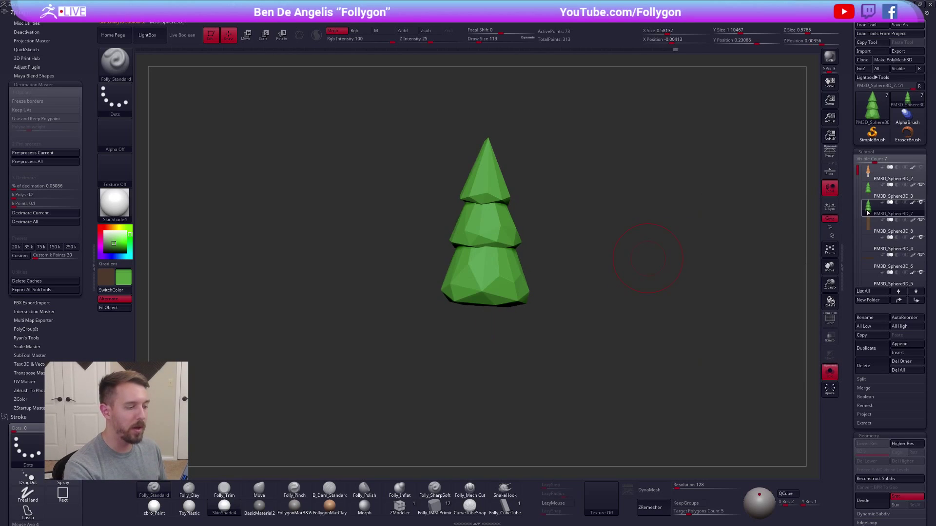
left_click(871, 199)
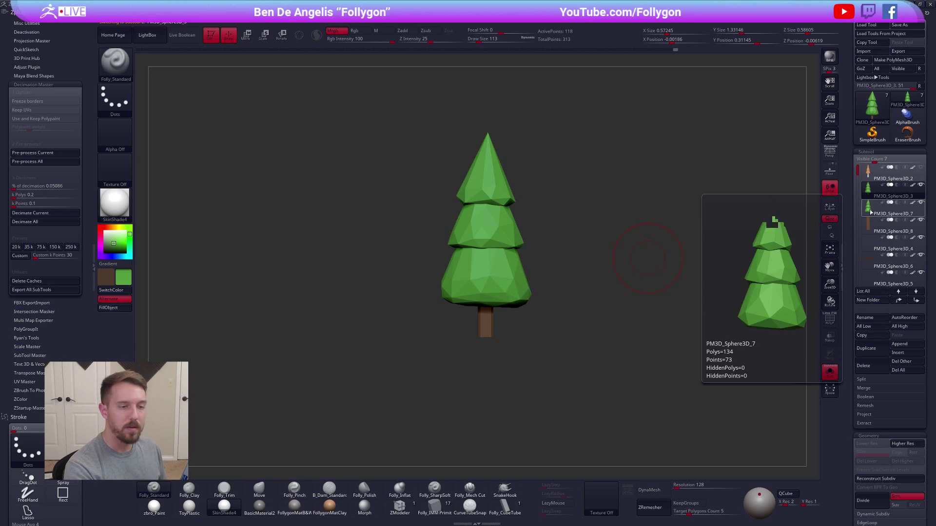
left_click(872, 199)
left_click(871, 199)
left_click(868, 208)
left_click_drag(654, 371, 553, 318)
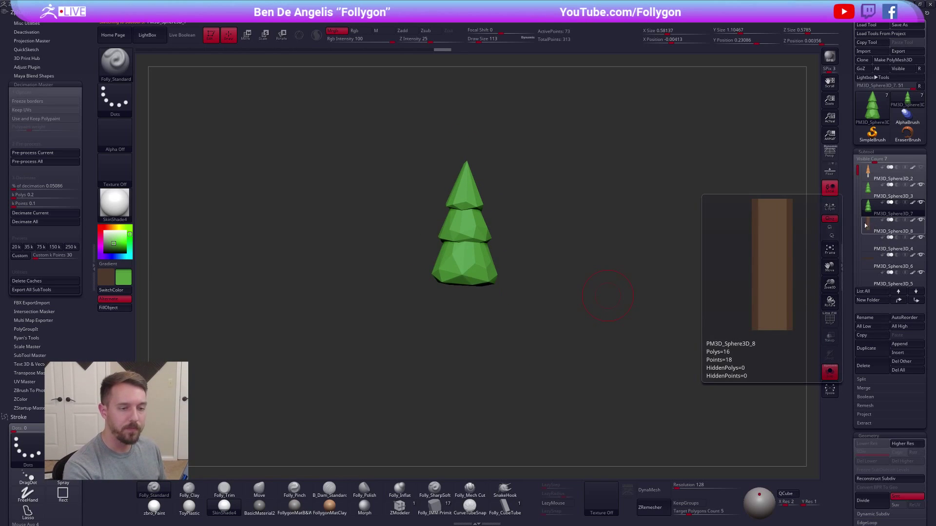
Hide every subtool except the decimated foliage and its split-off trunk, and frame the two together.
left_click(920, 202, "shift")
left_click(892, 227)
left_click(895, 211)
key("shift+ctrl+s")
key("f")
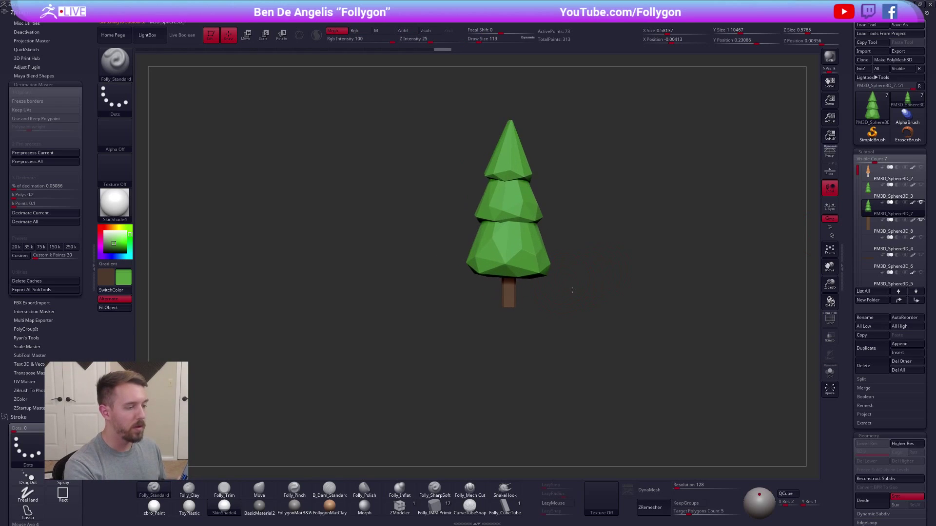
Stretch the new foliage taller and scale it up to about 0.61 × 1.21 × 0.61 units above its trunk.
key("w")
key("w")
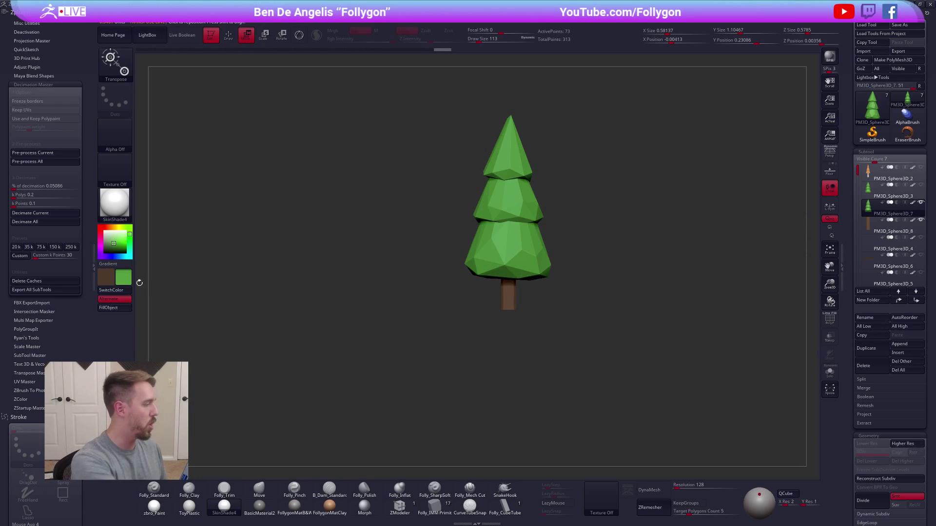
left_click(93, 268)
left_click_drag(468, 276, 473, 334)
left_click(472, 349)
key("e")
left_click_drag(517, 195, 520, 195)
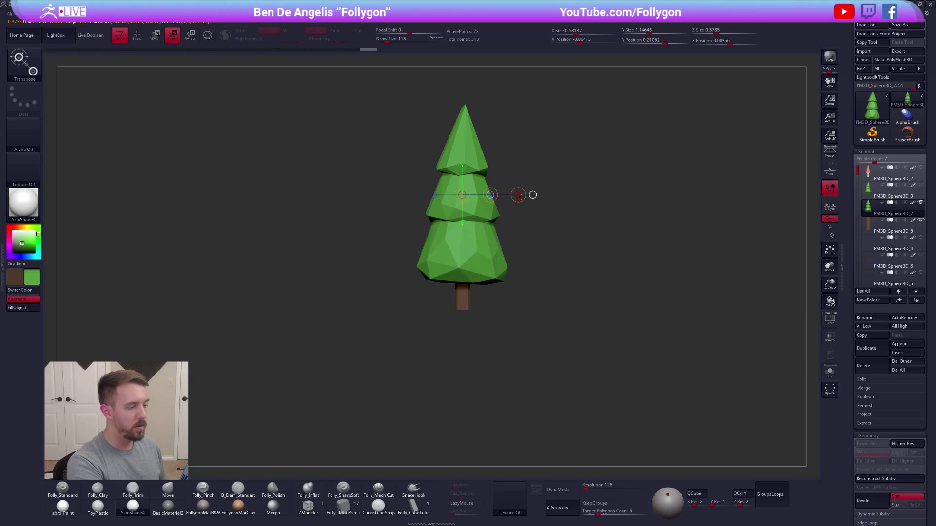
key("ctrl+z")
key("ctrl+z")
key("q")
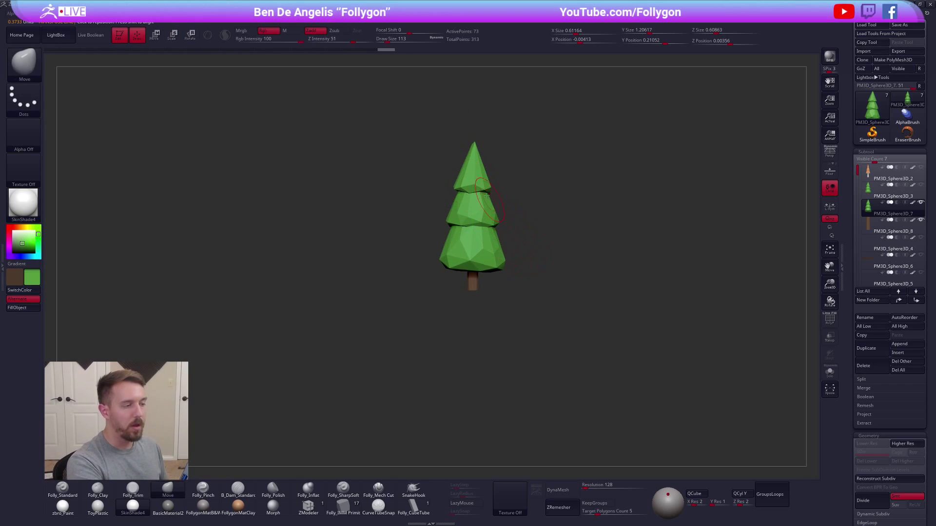
Preview the foliage as a two-tier tree by temporarily hiding its topmost tier.
key("b")
key("m")
key("v")
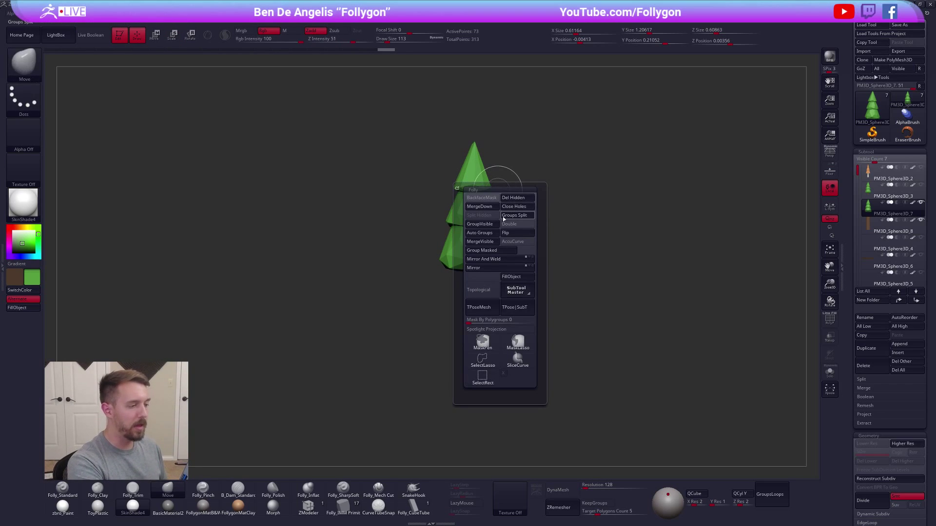
left_click(483, 181, "ctrl+shift")
left_click_drag(528, 209, 566, 190, "ctrl+shift")
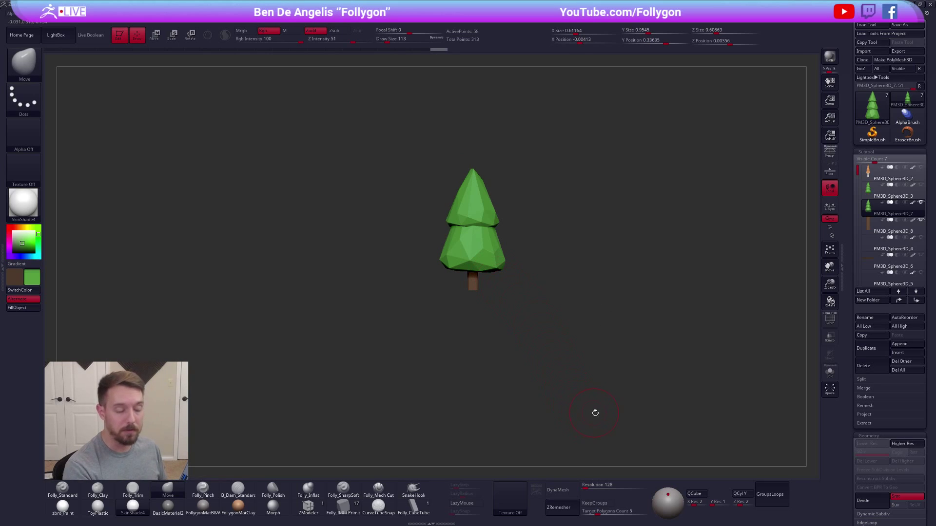
left_click(578, 373, "ctrl+shift")
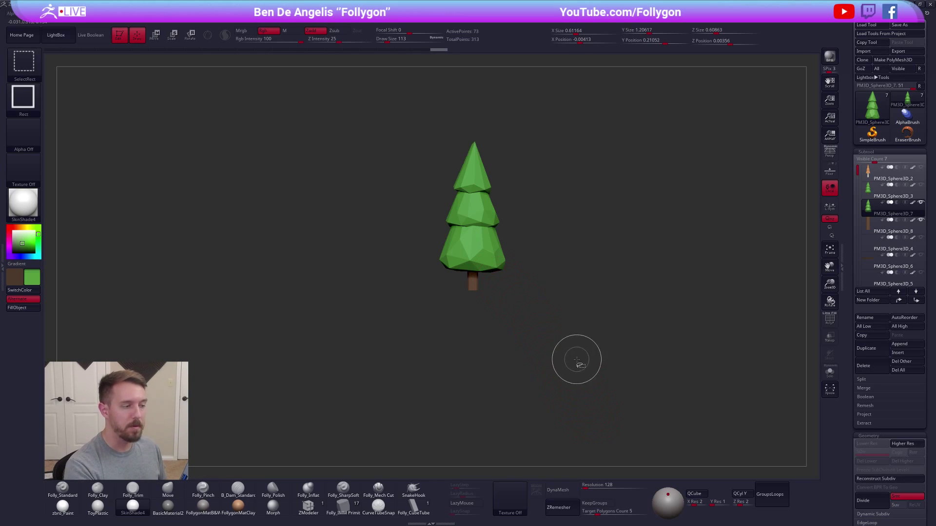
Duplicate the three-tier foliage, isolate the copy, and delete its topmost tier to leave a two-tier version.
left_click(872, 351)
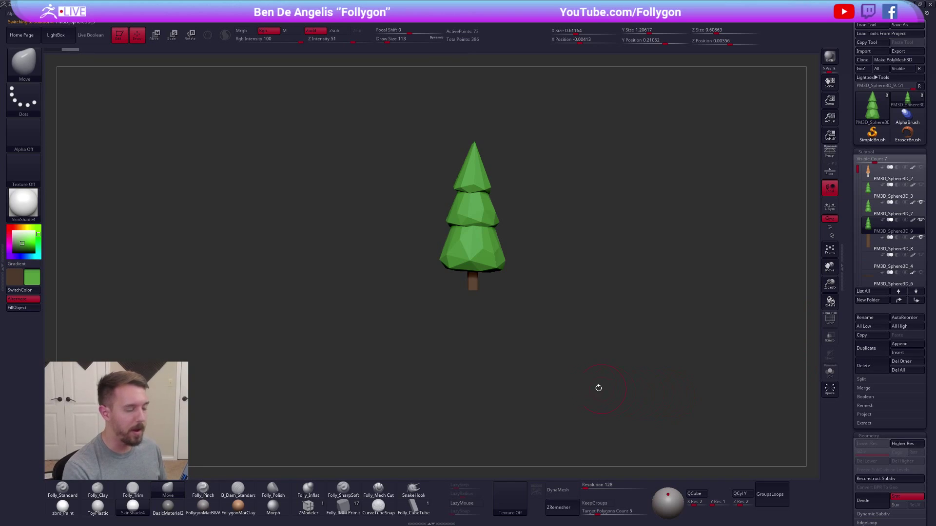
left_click(480, 176, "ctrl+shift")
key("shift+f")
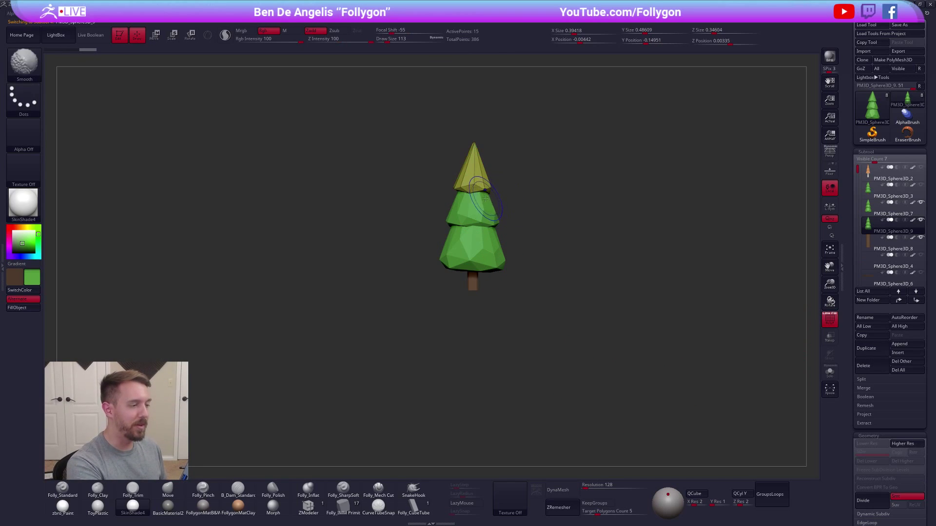
key("shift+f")
key("shift+s")
left_click(555, 244, "ctrl+shift")
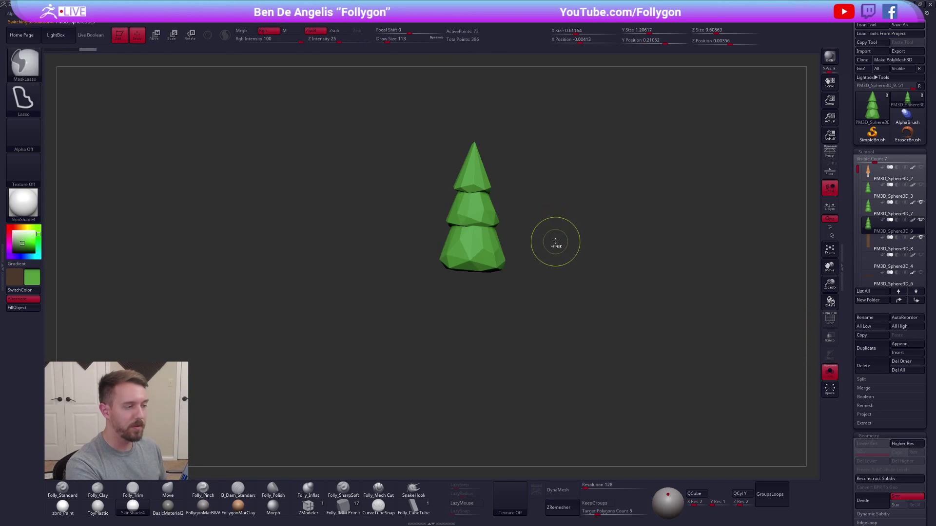
key("ctrl+z")
left_click_drag(551, 212, 599, 223, "ctrl+shift")
key("1")
left_click(628, 248)
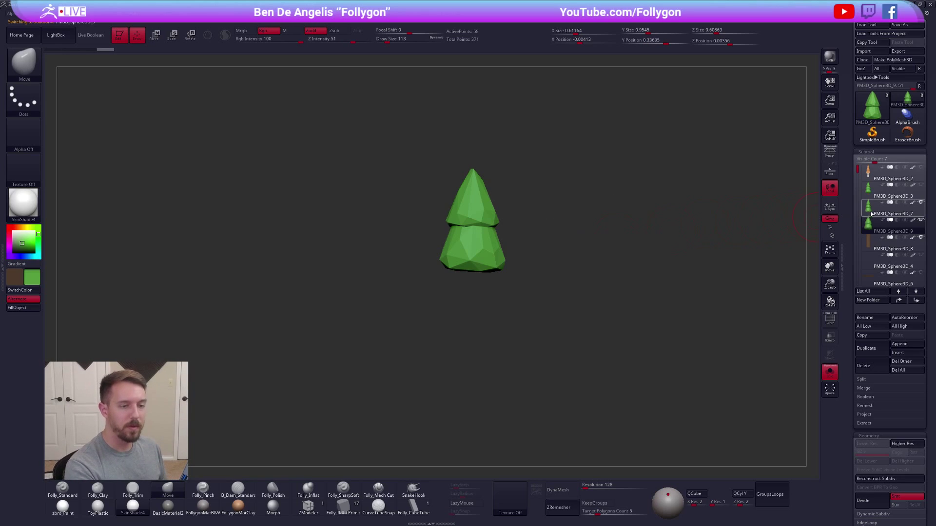
Compare the two-tier foliage with the three-tier one and try stretching it taller.
left_click(871, 210)
left_click(869, 228)
key("w")
left_click_drag(497, 268, 496, 309, "shift")
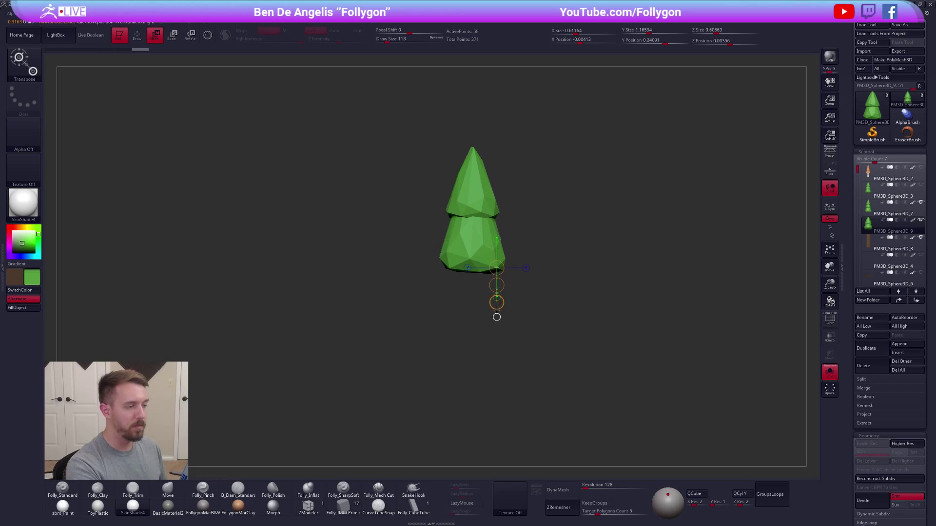
key("q")
key("ctrl+z")
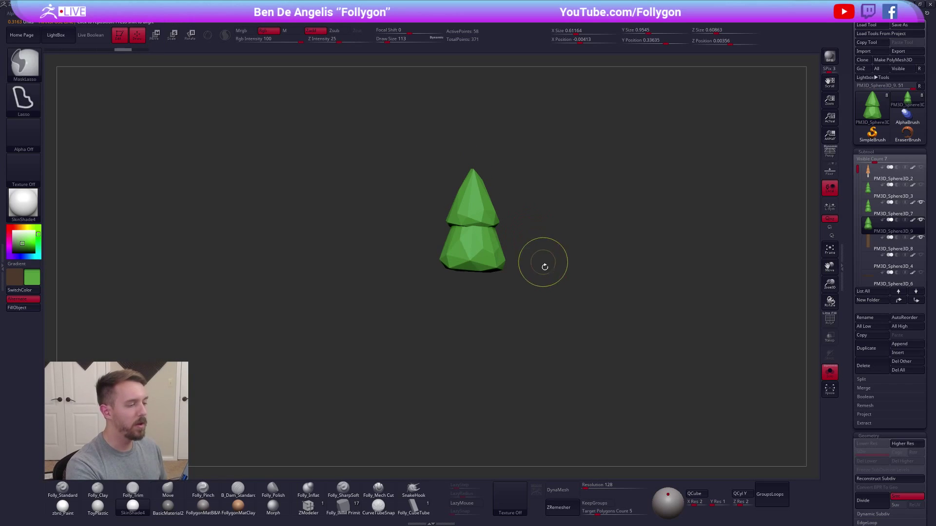
Rotate the two-tier foliage around its vertical axis so its facets differ from the three-tier tree.
key("r")
left_click_drag(495, 269, 495, 316)
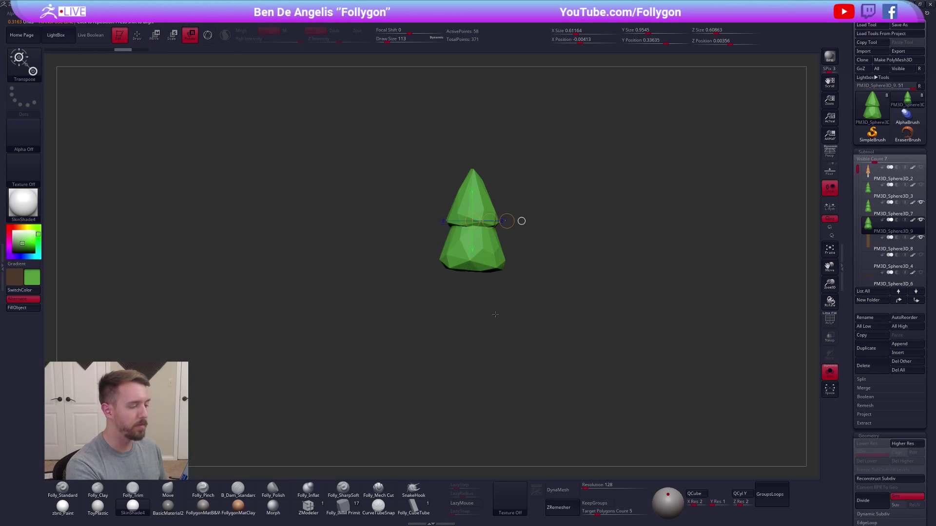
left_click(474, 252)
left_click_drag(472, 238, 500, 283)
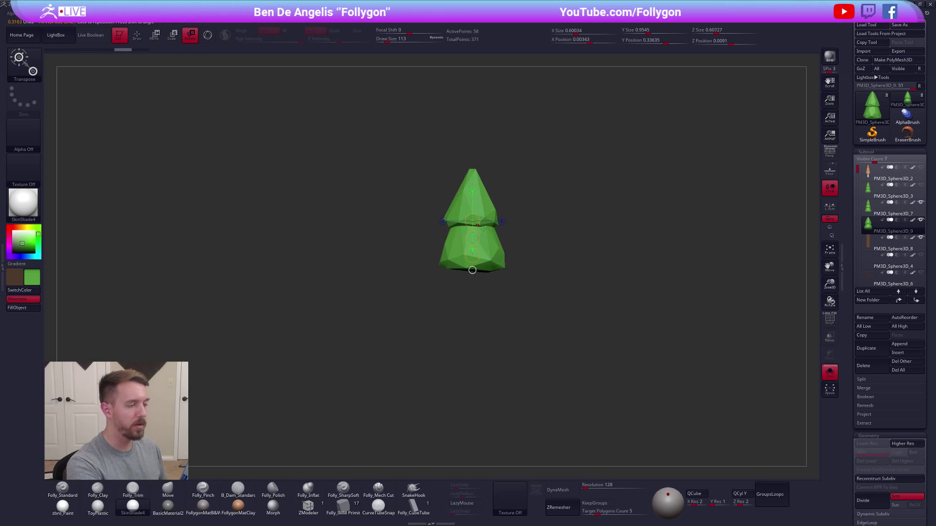
key("q")
Duplicate the trunk and merge the two-tier foliage with the trunk directly below it.
left_click(892, 246)
left_click(866, 348)
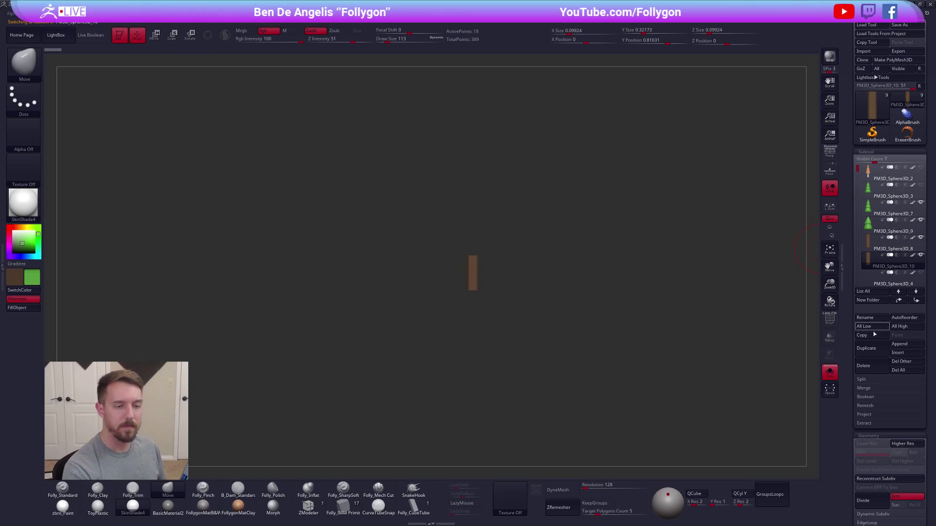
left_click(885, 227)
key("ctrl+m")
left_click(742, 268)
left_click(710, 295)
Reorder the remaining trunk directly below the three-tier foliage and merge the two into one subtool.
left_click(892, 249)
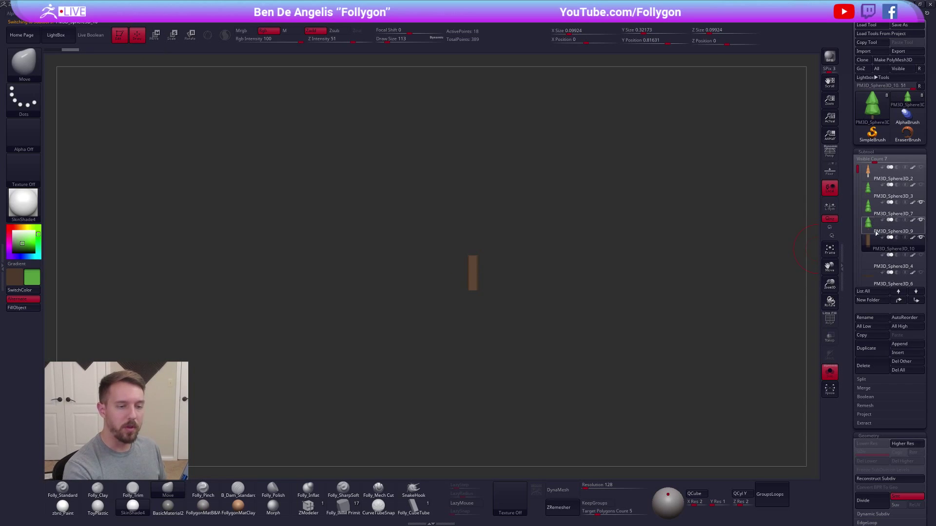
left_click(900, 300)
left_click(892, 213)
key("ctrl+m")
left_click(669, 257)
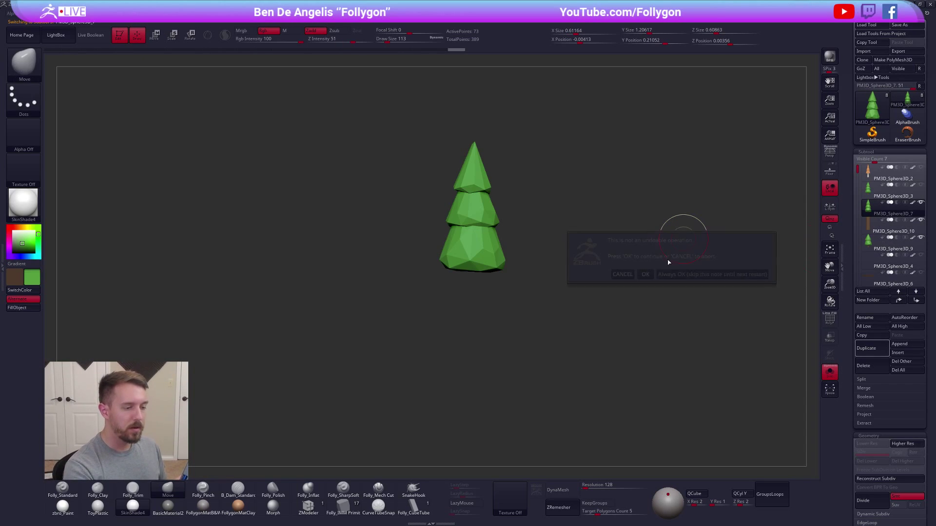
left_click(645, 274)
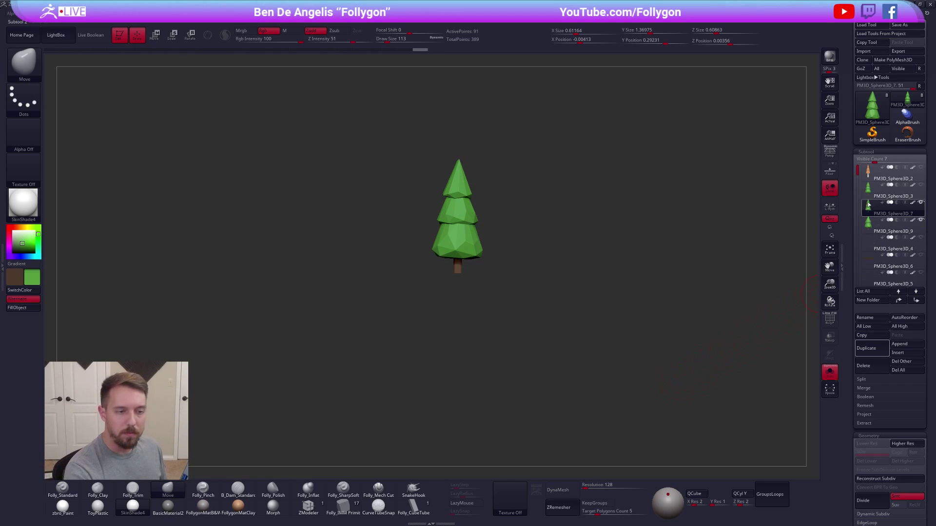
Check both merged trees, then show all subtools except the orange one and frame the trees with the ground slab.
key("shift+f")
key("shift+f")
key("Down")
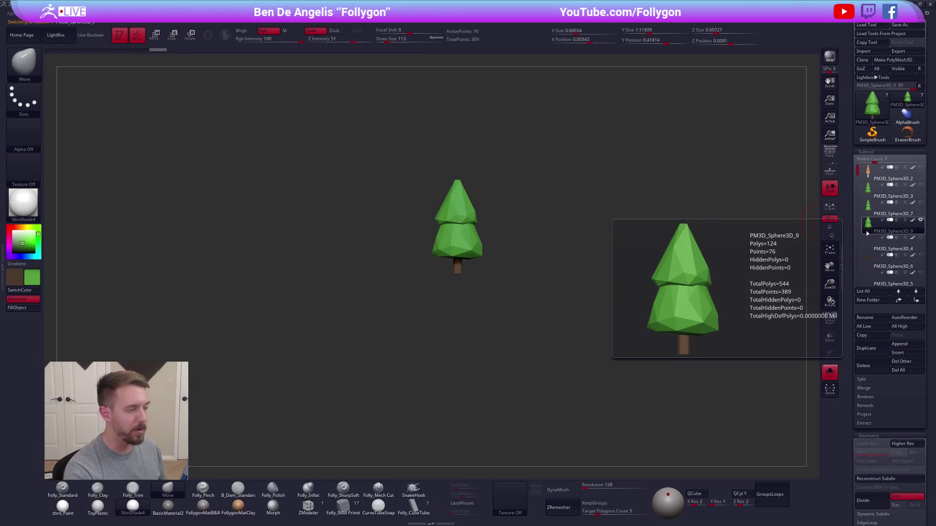
left_click(920, 219, "shift")
left_click(921, 167)
left_click_drag(704, 298, 696, 288, "alt")
key("shift+s")
left_click_drag(679, 394, 669, 396, "alt")
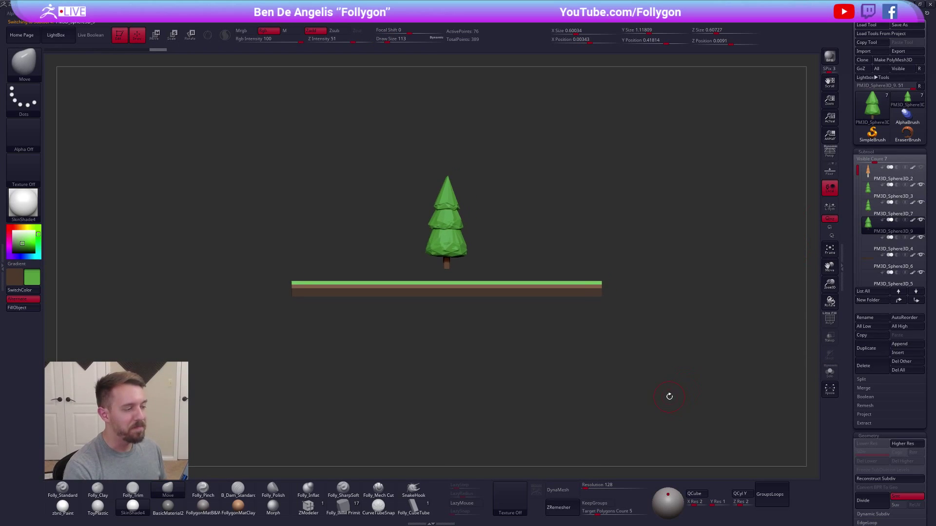
Move the two-tier tree and the original pine apart to opposite sides of the middle tree.
key("w")
mouse_move(458, 250)
left_mouse_down("shift")
mouse_move(457, 281)
mouse_move(529, 268)
left_mouse_up("shift")
left_click(888, 193)
left_click_drag(457, 266, 380, 266)
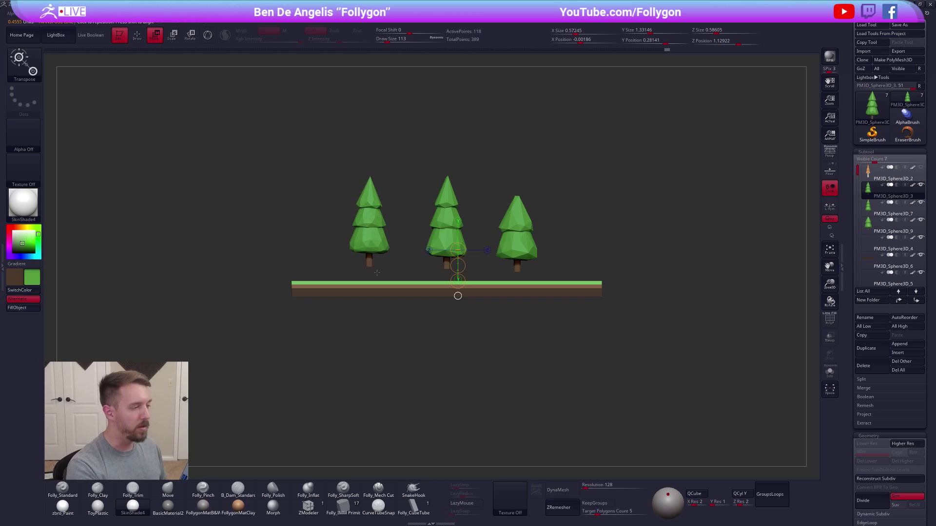
key("q")
Lower the two-tier tree until its trunk stands on the ground slab.
mouse_move(601, 409)
left_mouse_down("alt")
mouse_move(621, 408)
mouse_move(502, 293)
left_mouse_up("alt")
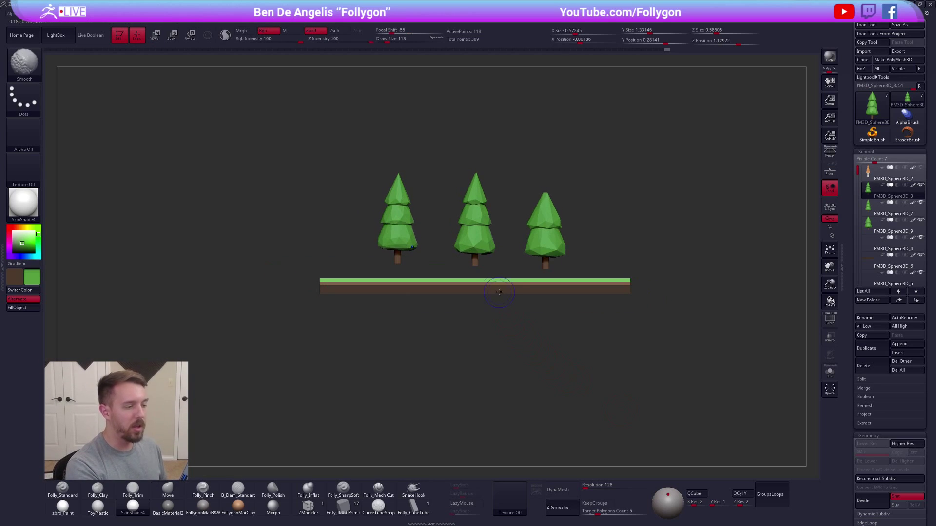
left_click_drag(480, 237, 484, 253, "alt")
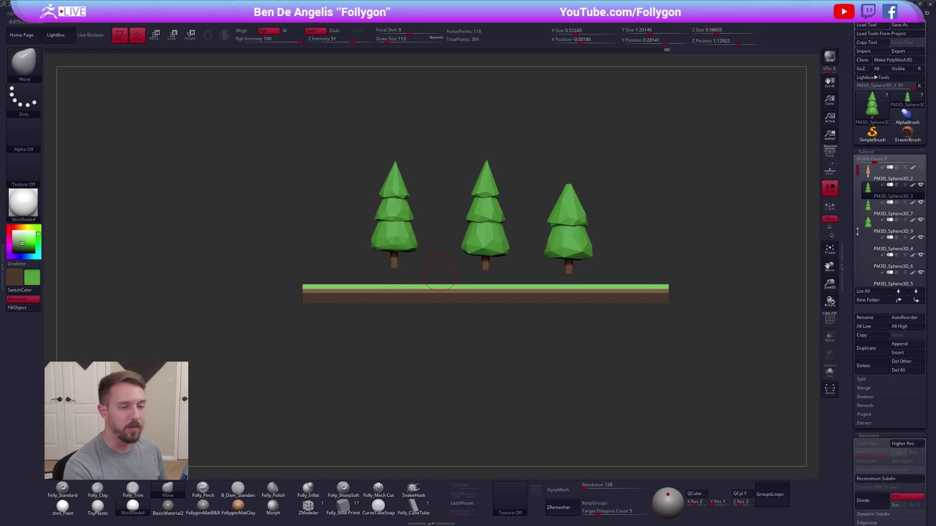
left_click(569, 234, "alt")
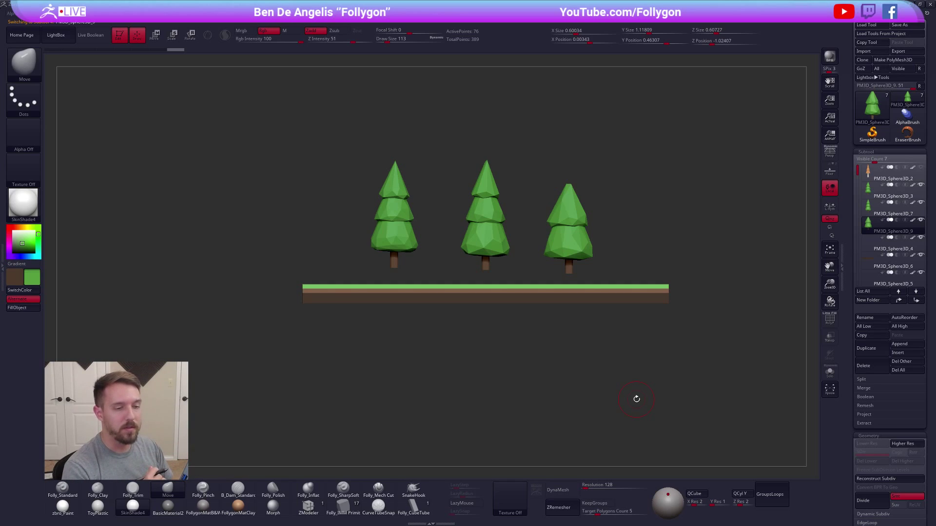
key("w")
left_click_drag(395, 247, 396, 299)
key("shift+f")
left_click_drag(574, 256, 582, 289)
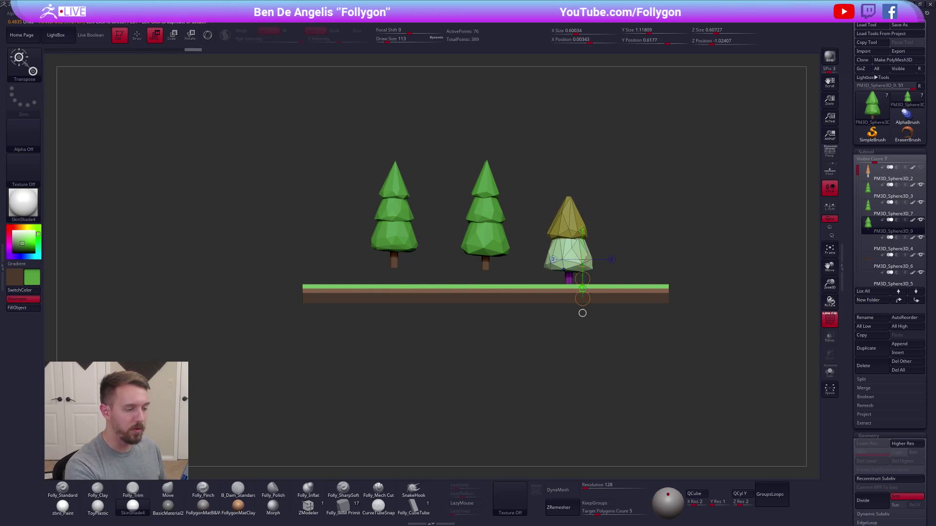
Lower the middle three-tier tree and the original pine until their trunks touch the ground slab.
left_click(486, 229, "alt")
mouse_move(502, 246)
left_mouse_down()
mouse_move(502, 302)
mouse_move(503, 281)
left_mouse_up()
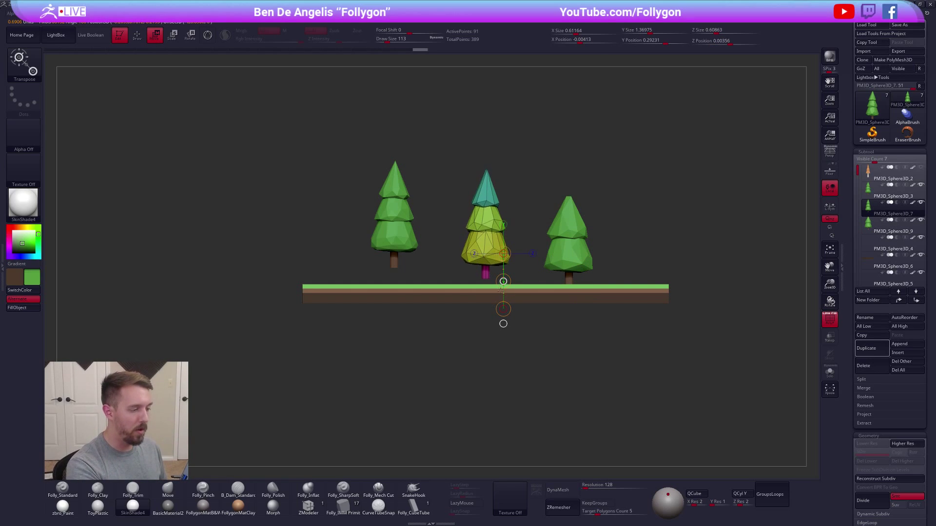
left_click(868, 194)
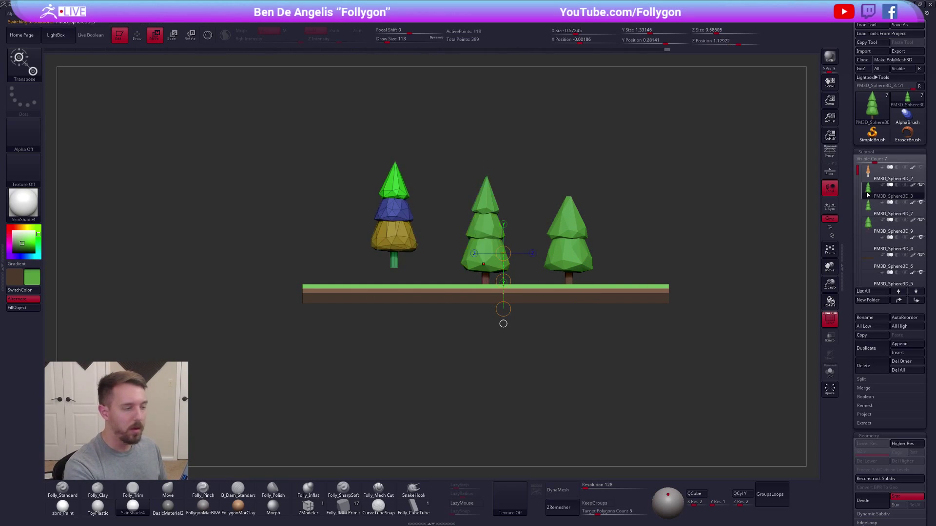
left_click_drag(416, 229, 416, 293)
left_click_drag(416, 253, 417, 273)
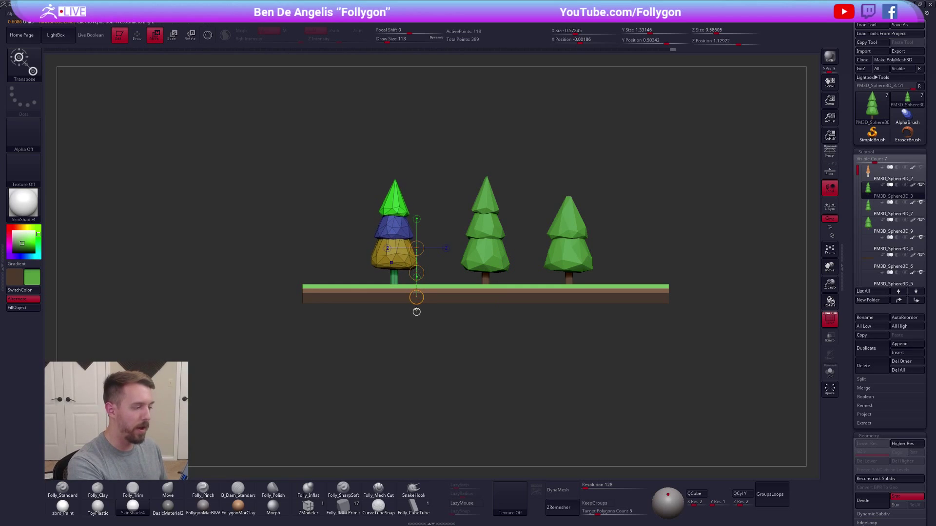
From a top-down view, move the original pine into a back corner of the slab and turn it slightly.
left_click_drag(604, 351, 606, 423)
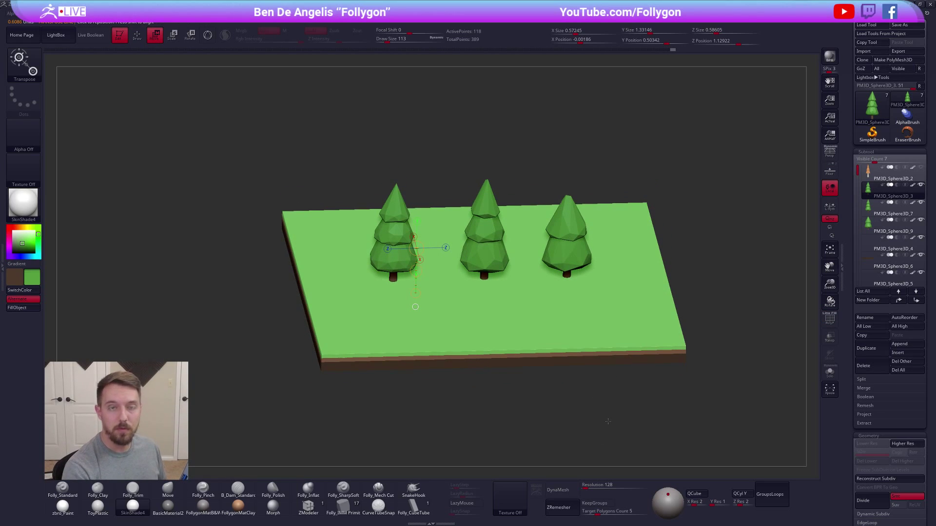
key("q")
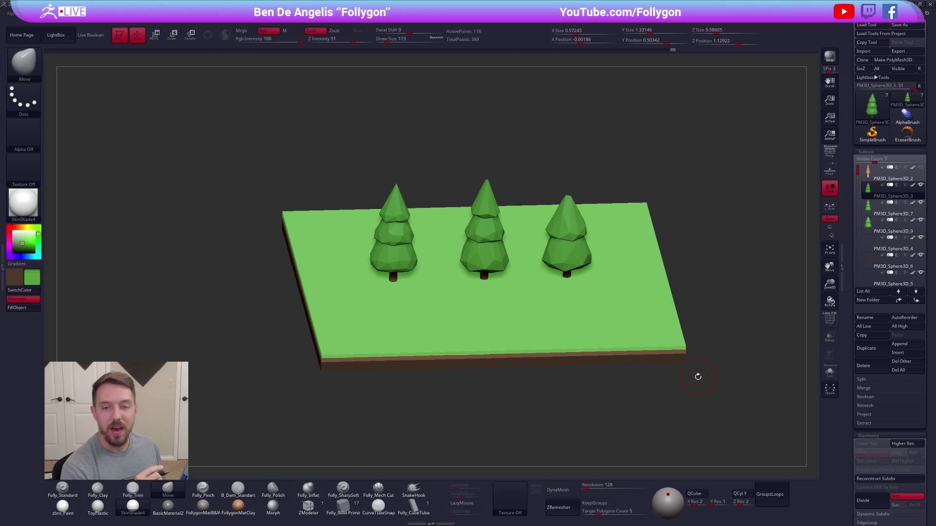
left_click_drag(697, 376, 668, 429)
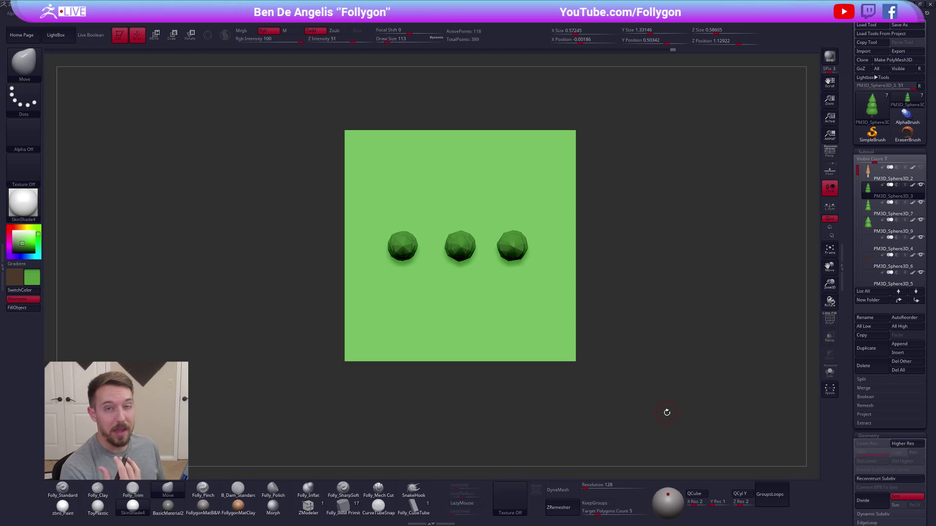
left_click_drag(607, 354, 619, 359, "alt")
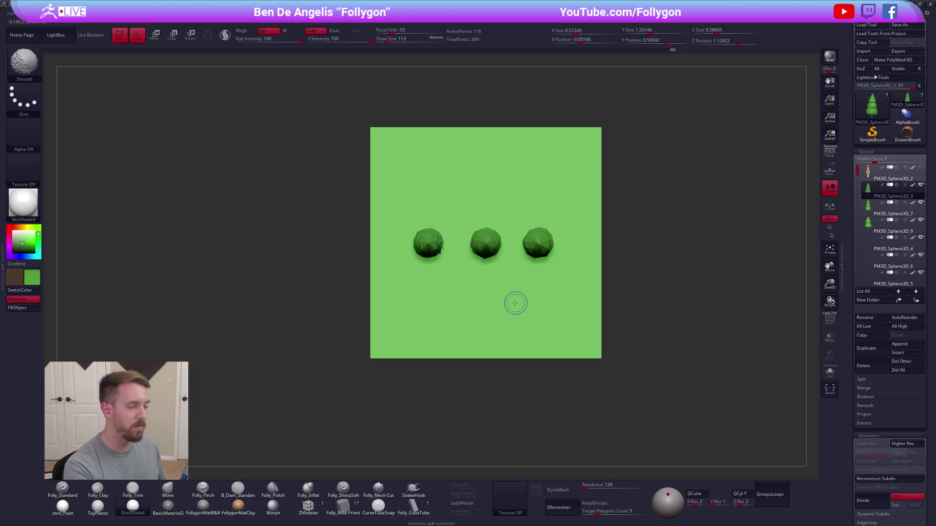
right_click_drag(478, 290, 485, 329, "alt")
key("w")
mouse_move(440, 266)
left_mouse_down()
mouse_move(439, 366)
mouse_move(449, 238)
left_mouse_up()
key("r")
key("w")
Move the middle tree to the slab's back edge and the two-tier tree towards the other back corner.
left_click(892, 208)
left_click_drag(498, 265, 497, 364)
left_click_drag(498, 321, 494, 227)
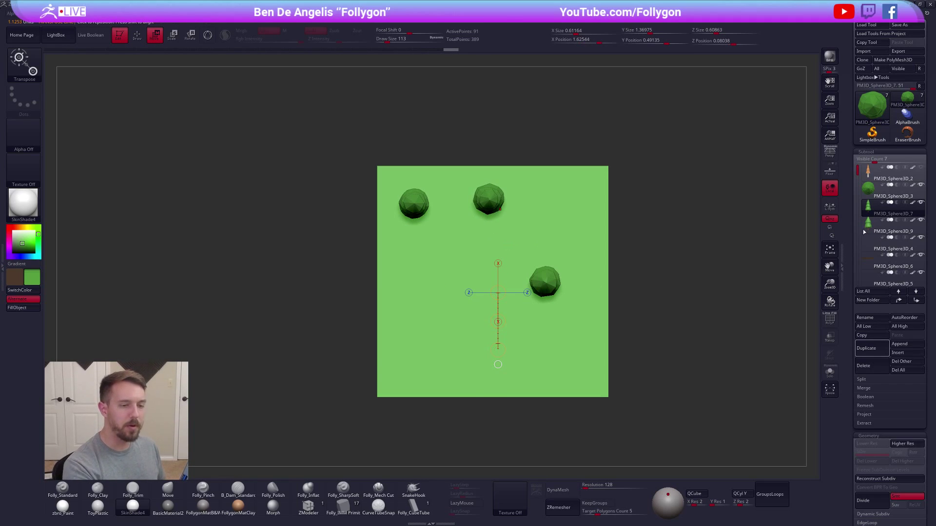
left_click(892, 224)
left_click_drag(556, 258, 556, 363)
left_click_drag(556, 317, 575, 248)
key("q")
Turn on perspective and look over the three trees along the slab's back edge.
left_click_drag(677, 405, 675, 297)
key("p")
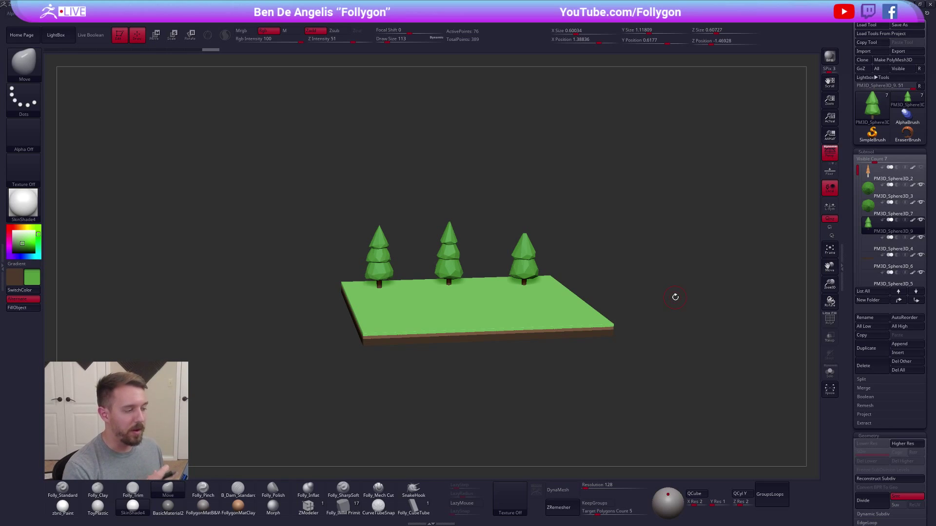
left_click_drag(564, 404, 540, 365)
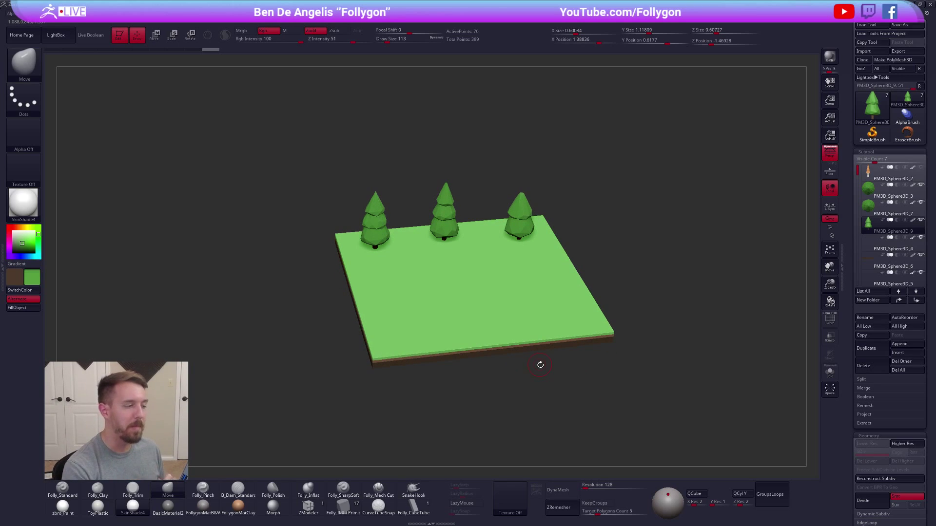
Isolate the two-tier tree's foliage from its trunk and group it into a single polygroup.
key("shift+f")
left_click(830, 372)
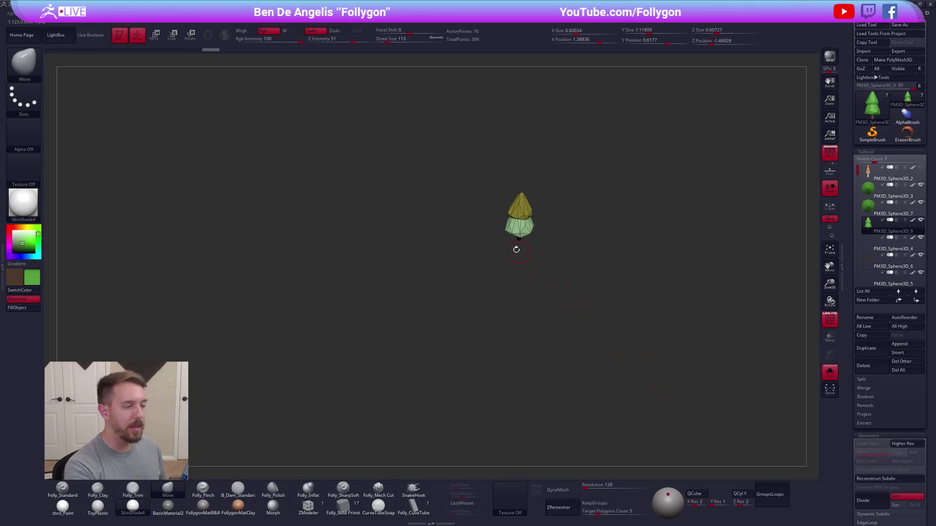
left_click(523, 242, "ctrl+shift")
left_click(602, 239, "ctrl+shift")
key("space")
left_click(609, 248)
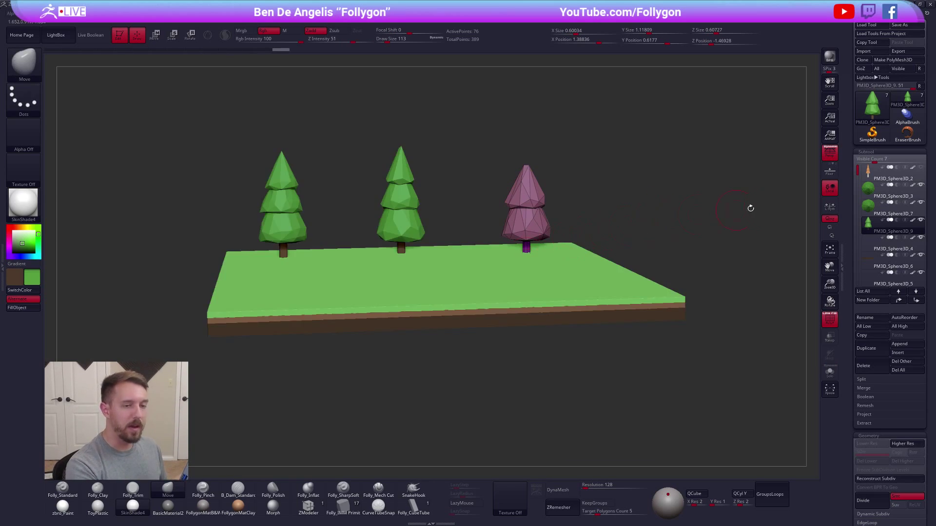
Group the middle three-tier tree's foliage into one polygroup separate from its trunk, and switch to the original pine.
left_click(873, 211)
left_click(830, 372)
left_click(466, 246, "ctrl+shift")
left_click(506, 273, "ctrl+shift")
left_click(574, 276, "ctrl+shift")
left_click(867, 196)
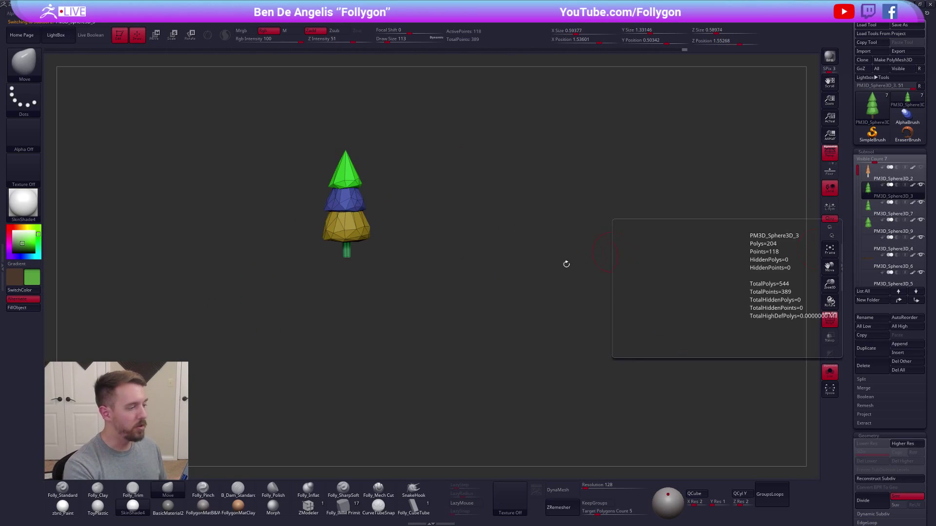
Isolate the original pine's foliage from its trunk and group it into a single polygroup.
left_click(346, 255, "ctrl+shift")
left_click_drag(389, 270, 423, 270, "ctrl+shift")
key("shift+f")
left_click(462, 285, "ctrl+shift")
Merge the three pine subtools down into one subtool.
key("ctrl+space")
left_click(703, 245)
key("Return")
key("ctrl+space")
left_click(693, 268)
key("Return")
Group the foliage of all three trees into one polygroup and their trunks into another, and hide the polyframe colours.
left_click(353, 234, "ctrl+shift")
left_click_drag(392, 245, 402, 254, "ctrl+shift")
left_click(446, 227, "ctrl+shift")
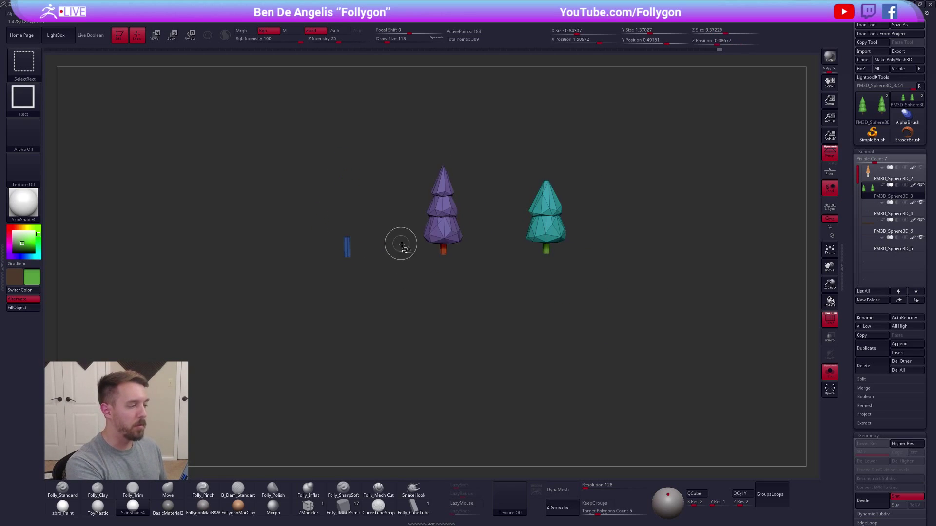
left_click(547, 219, "ctrl+shift")
left_click_drag(518, 263, 523, 303, "ctrl+shift")
key("ctrl+w")
left_click_drag(566, 362, 559, 366, "ctrl+shift")
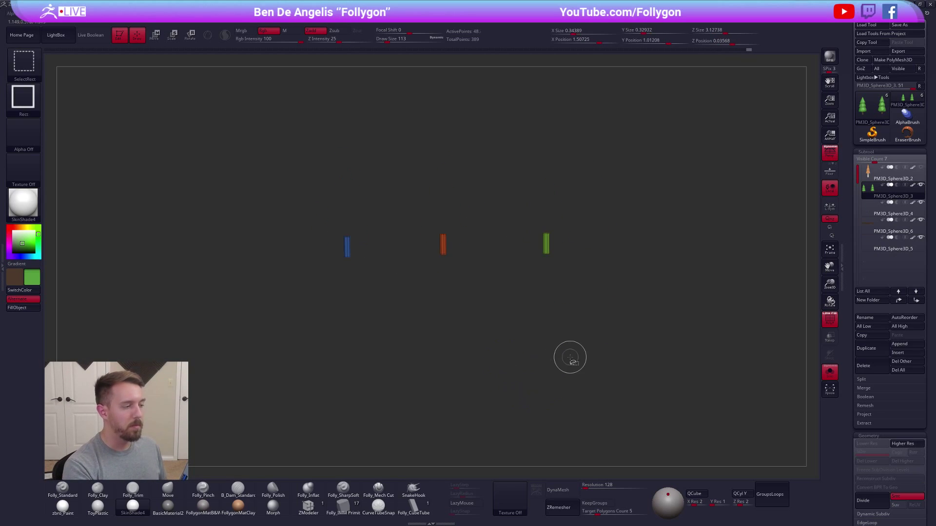
key("ctrl+w")
left_click(561, 370, "ctrl+shift")
key("shift+f")
Check the shared polygroups by hiding all the foliage and showing the whole trees again.
mouse_move(617, 408)
left_mouse_down()
mouse_move(652, 428)
mouse_move(626, 405)
left_mouse_up()
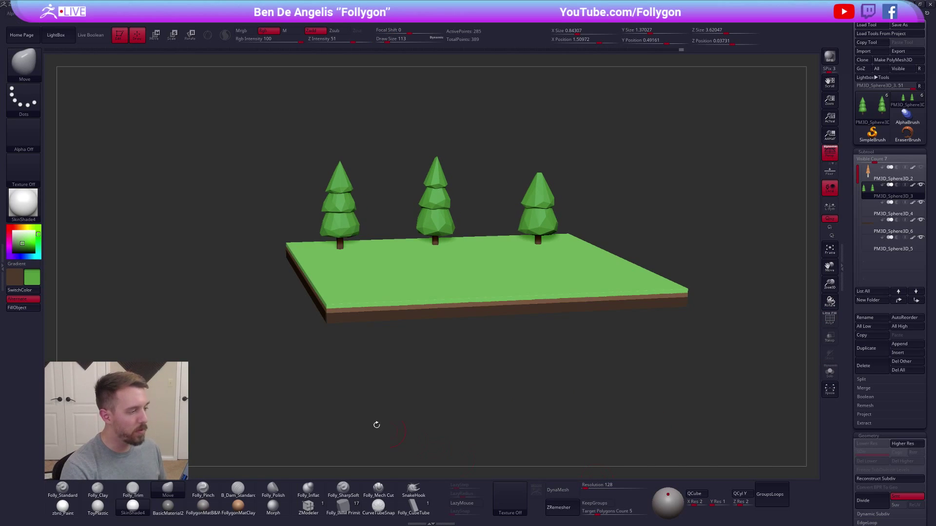
key("ctrl+shift")
left_click(485, 152, "ctrl+shift")
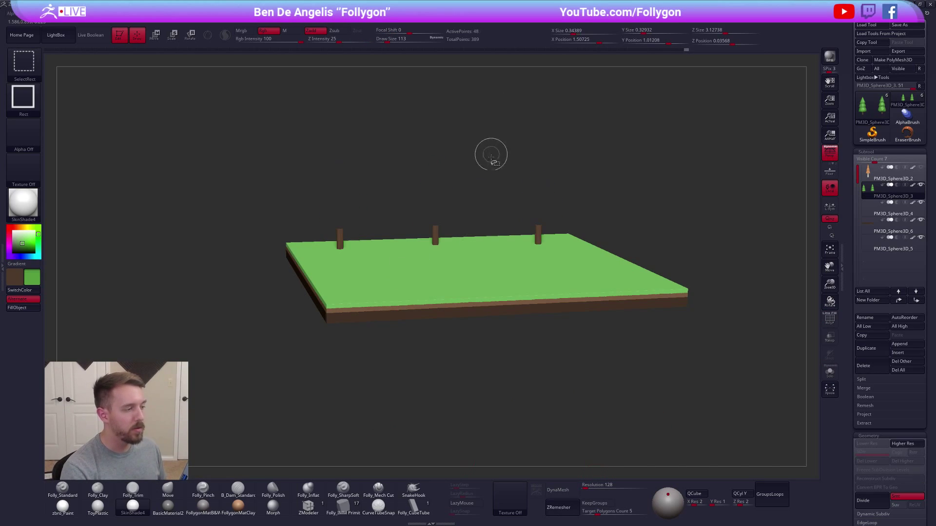
left_click(490, 205, "ctrl+shift")
left_click(515, 189, "ctrl+shift")
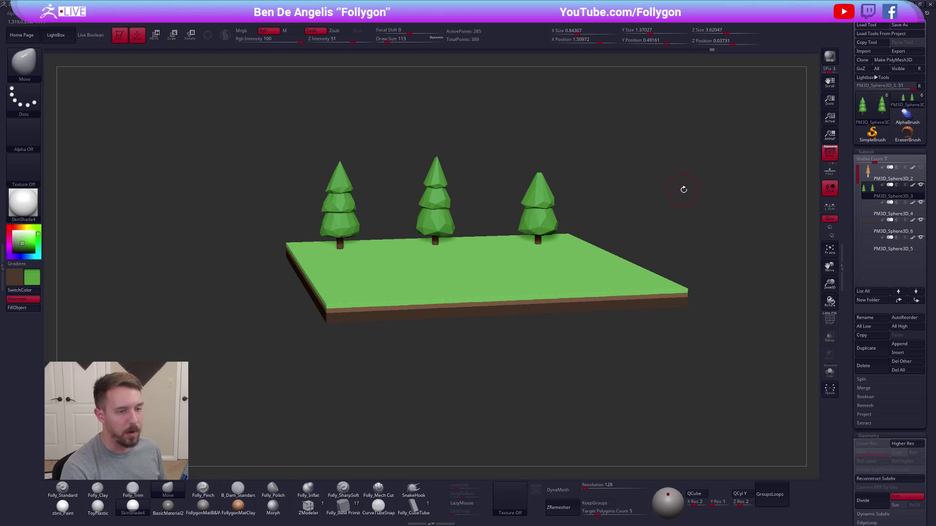
Duplicate the three-tree row and, from above, turn and place the copy as a second row in front of it.
left_click_drag(673, 181, 650, 303, "shift")
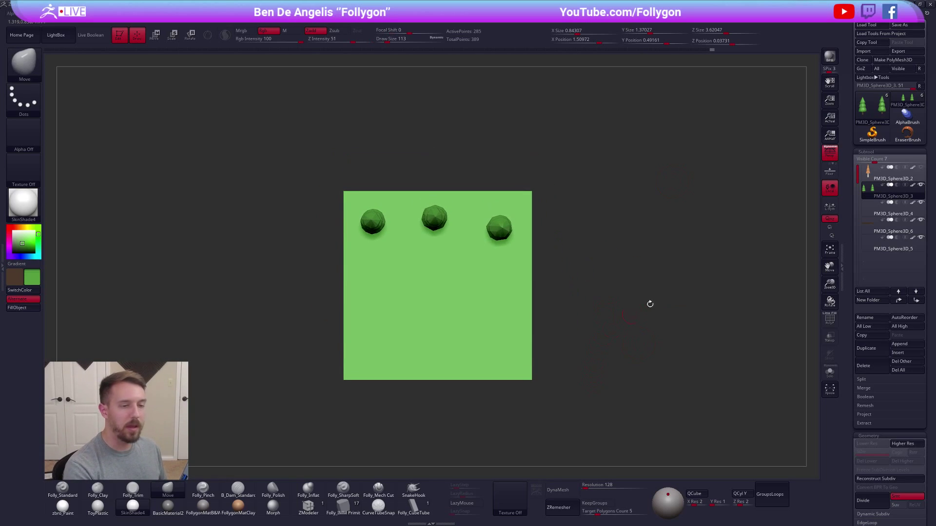
left_click(860, 348)
key("r")
mouse_move(434, 214)
left_mouse_down("shift")
mouse_move(590, 215)
mouse_move(588, 241)
mouse_move(344, 360)
mouse_move(241, 231)
left_mouse_up("shift")
left_click_drag(512, 215, 515, 254)
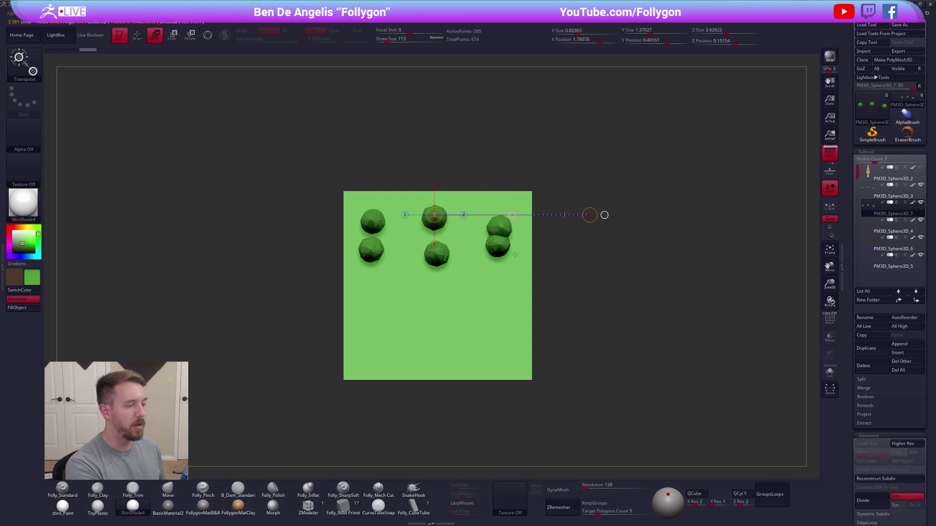
Isolate the original row's trees with masks and shift them closer to the slab's back edge and back-right corner.
left_click(872, 197)
key("q")
mouse_move(558, 210)
left_mouse_down("ctrl+alt")
mouse_move(492, 194)
mouse_move(518, 245)
mouse_move(519, 272)
mouse_move(504, 240)
mouse_move(521, 233)
left_mouse_up("ctrl+alt")
key("w")
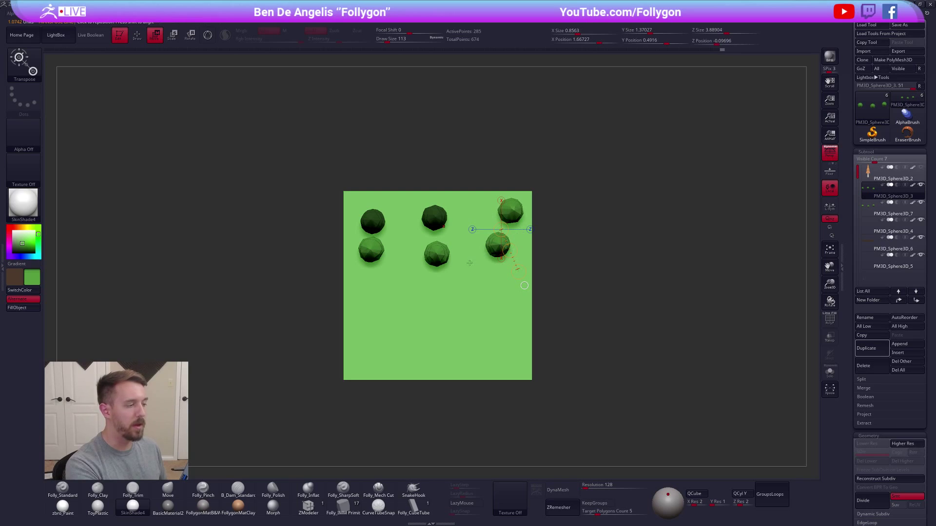
left_click(504, 184, "ctrl")
mouse_move(432, 228)
left_mouse_down()
mouse_move(432, 267)
mouse_move(517, 166)
left_mouse_up()
key("r")
key("q")
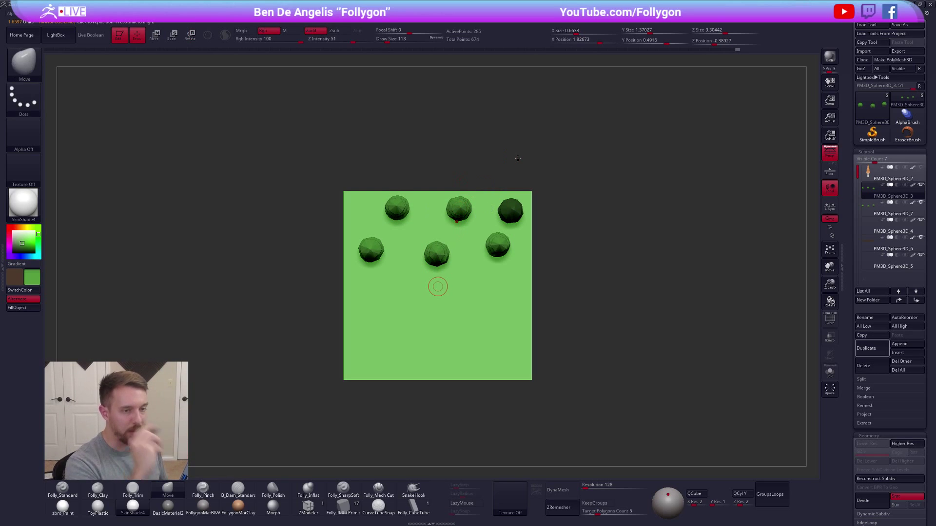
left_click_drag(668, 239, 692, 238, "ctrl")
Turn off perspective and scale the duplicated second row down slightly from the slab surface in a straight side view.
left_click(867, 214)
left_click_drag(597, 273, 546, 223, "shift")
mouse_move(515, 283)
left_mouse_down("alt")
mouse_move(531, 290)
mouse_move(460, 306)
mouse_move(453, 286)
mouse_move(523, 276)
left_mouse_up("alt")
left_click(829, 153)
key("e")
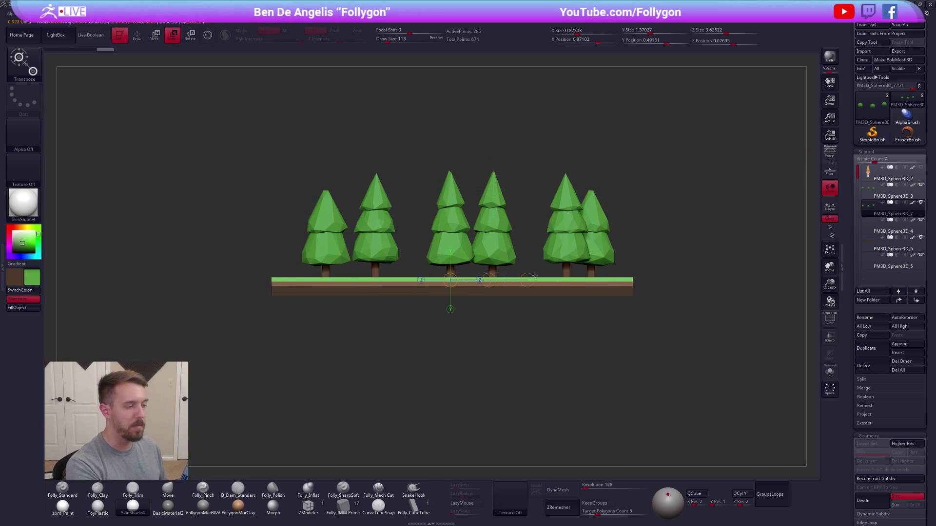
left_click_drag(661, 280, 612, 293)
Mask the other two second-row trees and move the right-hand small tree into a gap in the back row.
mouse_move(599, 403)
left_mouse_down("shift")
mouse_move(664, 453)
mouse_move(620, 370)
mouse_move(620, 444)
left_mouse_up("shift")
key("q")
mouse_move(487, 205)
left_mouse_down("ctrl")
mouse_move(610, 215)
mouse_move(613, 257)
left_mouse_up("ctrl")
left_click(609, 217, "ctrl")
key("w")
mouse_move(509, 271)
left_mouse_down("shift")
mouse_move(509, 321)
mouse_move(504, 271)
left_mouse_up("shift")
key("q")
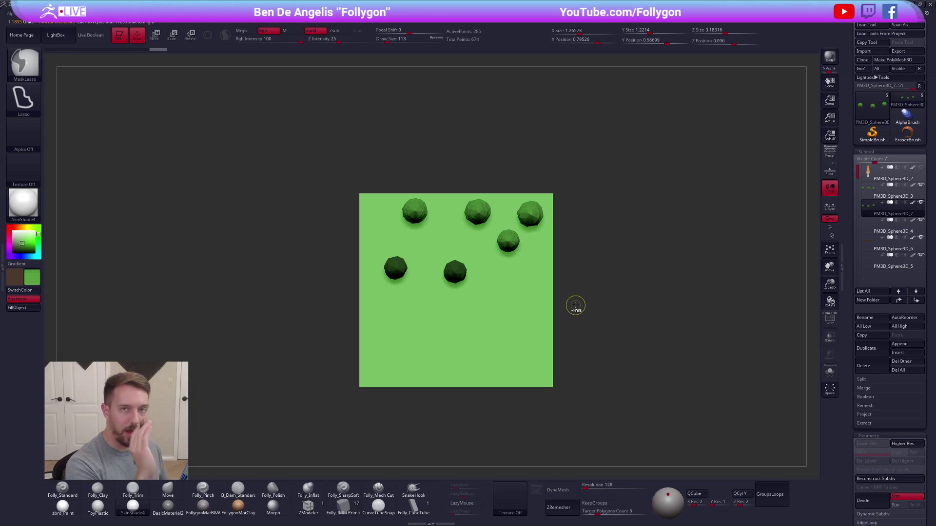
left_click_drag(592, 300, 589, 277, "ctrl")
Isolate the middle and left small trees in turn and stagger them between the back-row trees.
mouse_move(473, 259)
left_mouse_down("ctrl")
mouse_move(445, 314)
mouse_move(463, 302)
mouse_move(460, 322)
mouse_move(450, 280)
left_mouse_up("ctrl")
left_click(464, 300, "ctrl")
key("w")
key("q")
mouse_move(346, 307)
left_mouse_down("ctrl")
mouse_move(341, 313)
mouse_move(423, 284)
mouse_move(367, 258)
mouse_move(397, 315)
mouse_move(379, 266)
left_mouse_up("ctrl")
left_click(382, 297, "ctrl")
key("w")
key("q")
key("b")
key("m")
key("v")
left_click(618, 268, "ctrl")
mouse_move(618, 268)
left_mouse_down()
mouse_move(581, 305)
mouse_move(603, 285)
left_mouse_up()
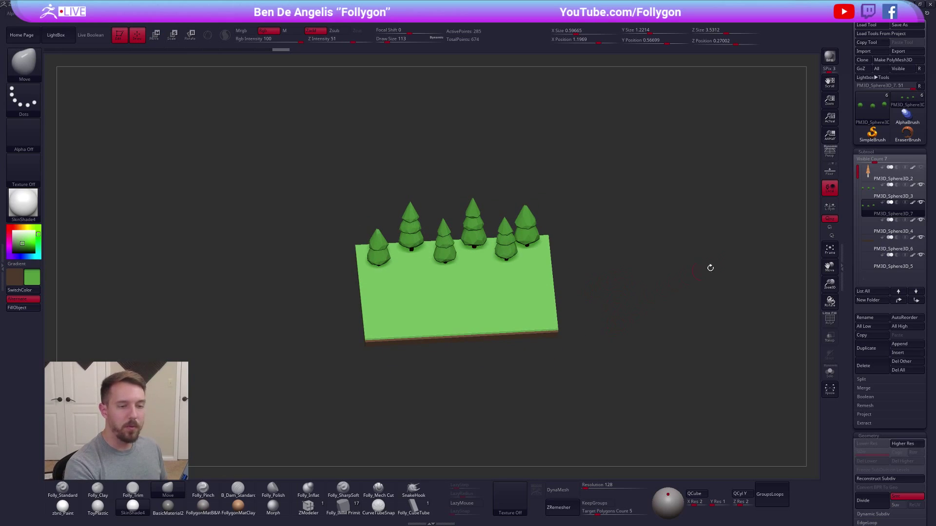
Merge the back-row trees and the smaller second-row trees into one subtool.
left_click(870, 196)
key("ctrl+space")
left_click(689, 292)
left_click(664, 305)
key("shift+f")
key("alt+s")
key("alt+s")
key("shift+f")
Duplicate the six-tree group and rotate and move the copy so it runs along the slab's left side.
left_click(874, 353)
left_click_drag(672, 378, 621, 384, "shift")
key("r")
mouse_move(469, 228)
left_mouse_down("shift")
mouse_move(588, 228)
mouse_move(510, 302)
mouse_move(333, 293)
mouse_move(323, 281)
mouse_move(461, 268)
left_mouse_up("shift")
key("w")
left_click_drag(528, 228, 448, 286)
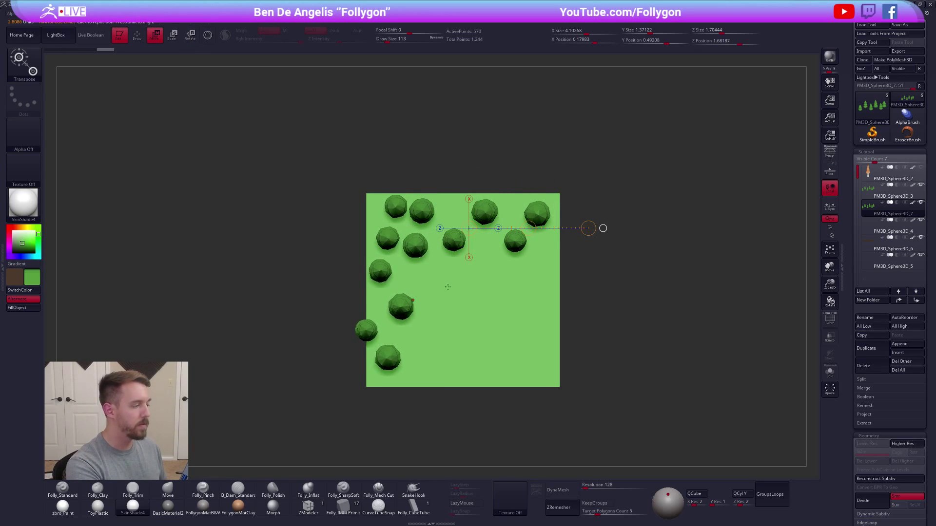
mouse_move(396, 208)
left_mouse_down()
mouse_move(435, 136)
mouse_move(422, 132)
mouse_move(423, 142)
left_mouse_up()
left_click_drag(600, 322, 626, 384)
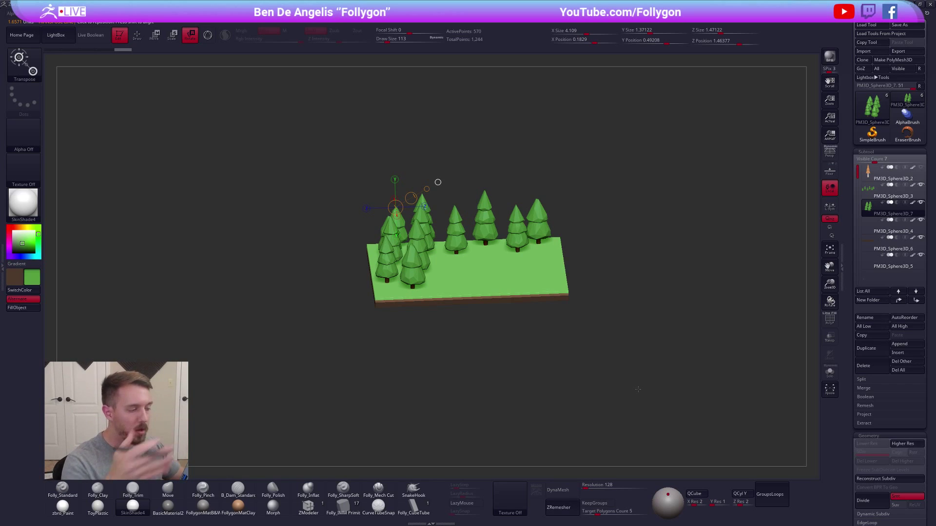
right_click_drag(535, 285, 544, 302)
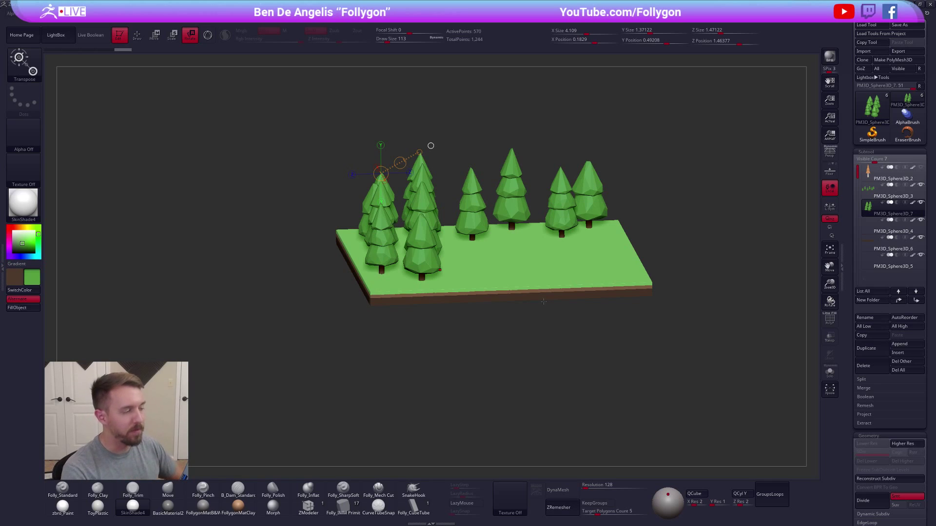
Copy the left-side tree group straight across to the slab's right side.
right_click_drag(629, 314, 585, 320)
key("w")
mouse_move(400, 350)
left_mouse_down("shift")
mouse_move(471, 337)
mouse_move(482, 349)
mouse_move(579, 351)
left_mouse_up("shift")
key("q")
key("alt+s")
Isolate the rear trees of the right-hand group with masks and shift them clear of the neighbouring back-row trees.
left_click_drag(607, 278, 633, 261, "ctrl")
mouse_move(486, 141)
left_mouse_down("ctrl")
mouse_move(493, 201)
mouse_move(546, 155)
mouse_move(521, 211)
mouse_move(516, 197)
left_mouse_up("ctrl")
left_click(537, 171, "ctrl")
key("alt+s")
key("w")
key("q")
mouse_move(579, 220)
left_mouse_down("ctrl")
mouse_move(596, 205)
mouse_move(521, 214)
mouse_move(556, 249)
mouse_move(554, 263)
left_mouse_up("ctrl")
key("w")
key("q")
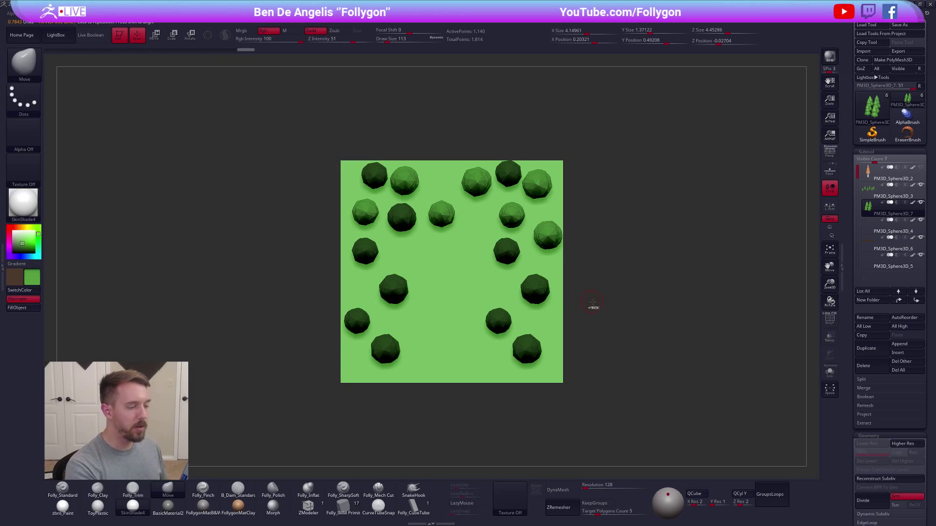
Isolate the two front trees of the right-hand group, rotate them, move them into the slab's front-right corner, and clear the mask.
left_click(591, 299, "ctrl")
left_click_drag(514, 303, 606, 393, "ctrl")
left_click(605, 393, "ctrl")
key("r")
left_click_drag(513, 335, 513, 335)
left_click_drag(598, 334, 574, 257)
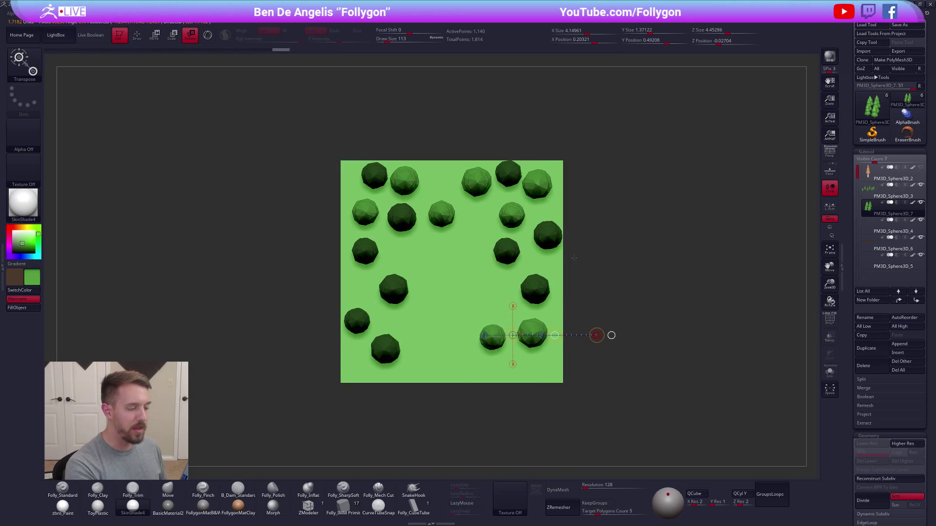
key("w")
mouse_move(555, 335)
left_mouse_down()
mouse_move(596, 328)
mouse_move(588, 299)
mouse_move(560, 348)
left_mouse_up()
key("r")
key("w")
key("q")
left_click(668, 391, "ctrl")
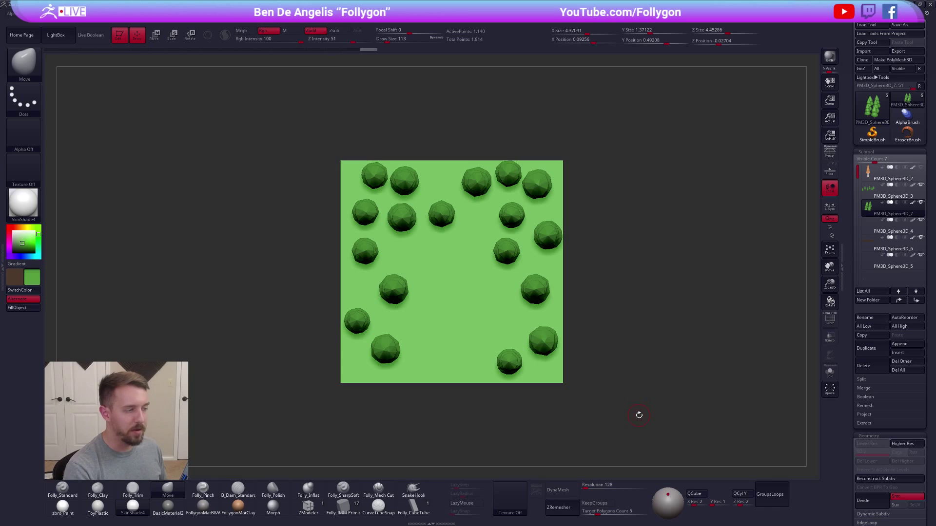
Look over the tree arrangement from above and at an angle, comparing it with and without perspective.
left_click_drag(620, 422, 633, 416, "alt")
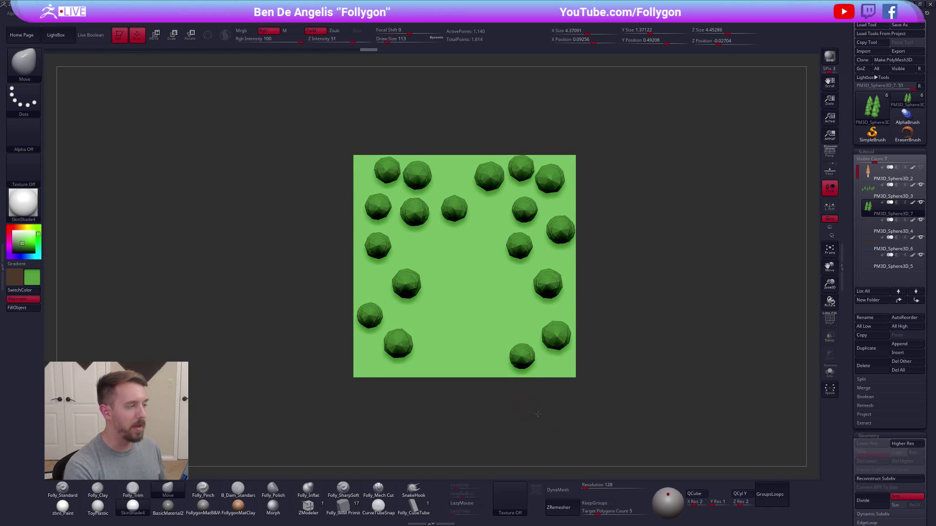
left_click_drag(531, 412, 568, 426, "alt")
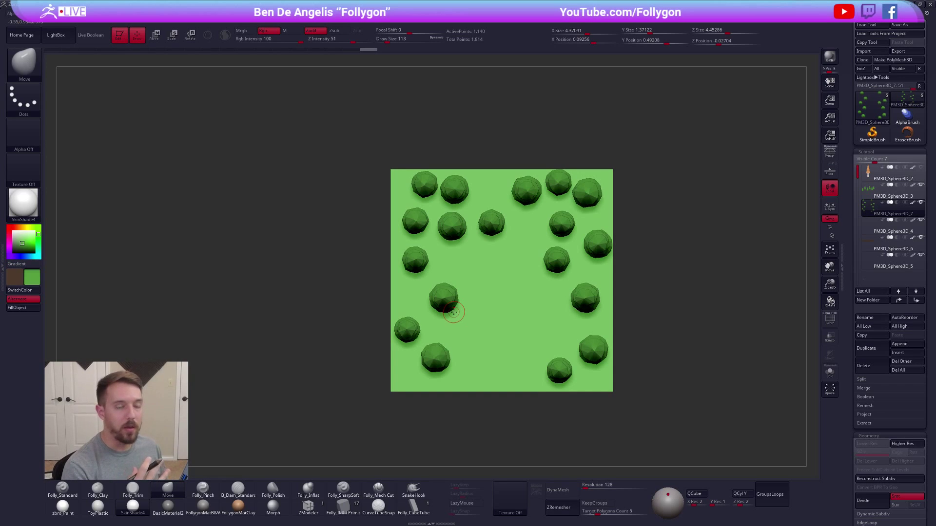
left_click_drag(673, 343, 646, 306)
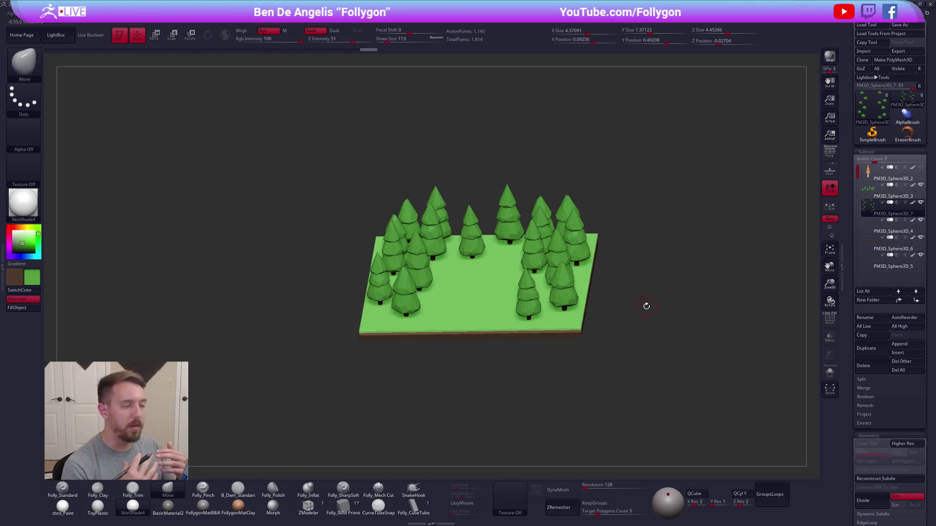
left_click(829, 152)
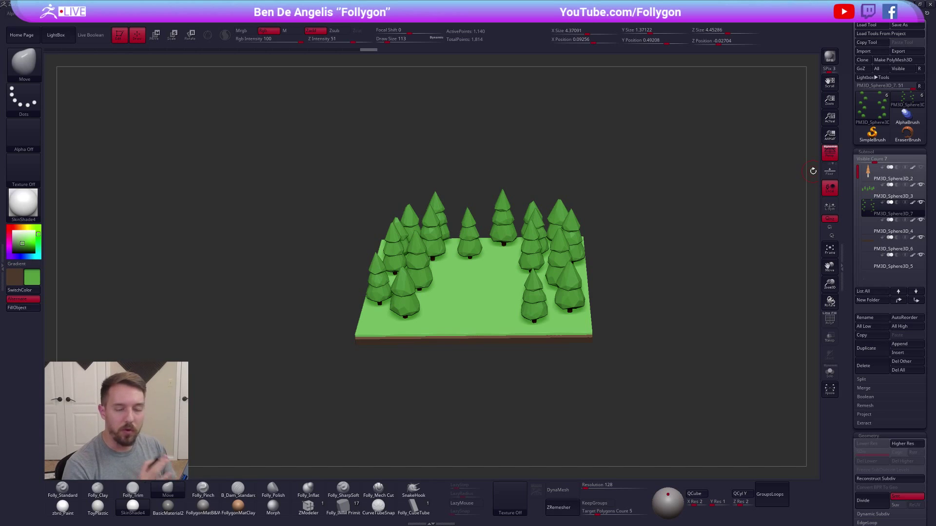
left_click(830, 152)
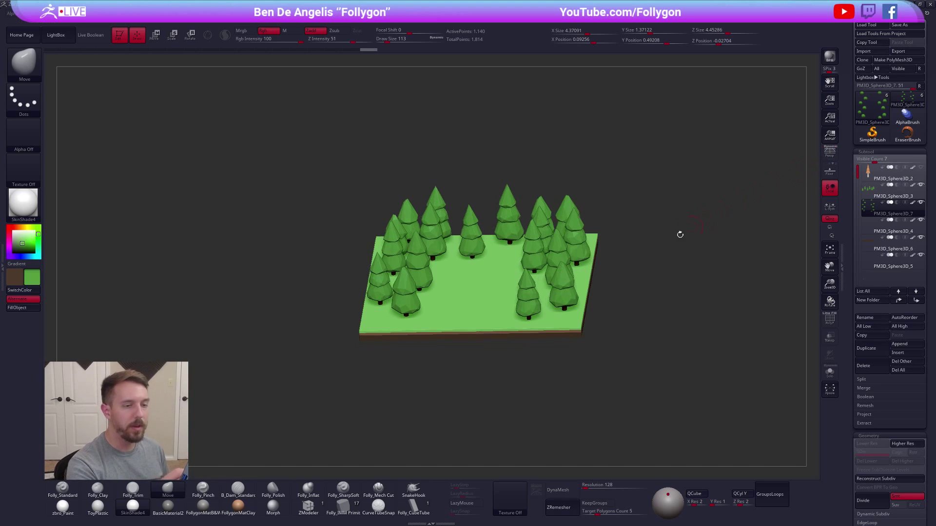
Move the large front-left tree into the slab's corner and the small tree behind it slightly inward.
left_click_drag(691, 226, 635, 303, "shift")
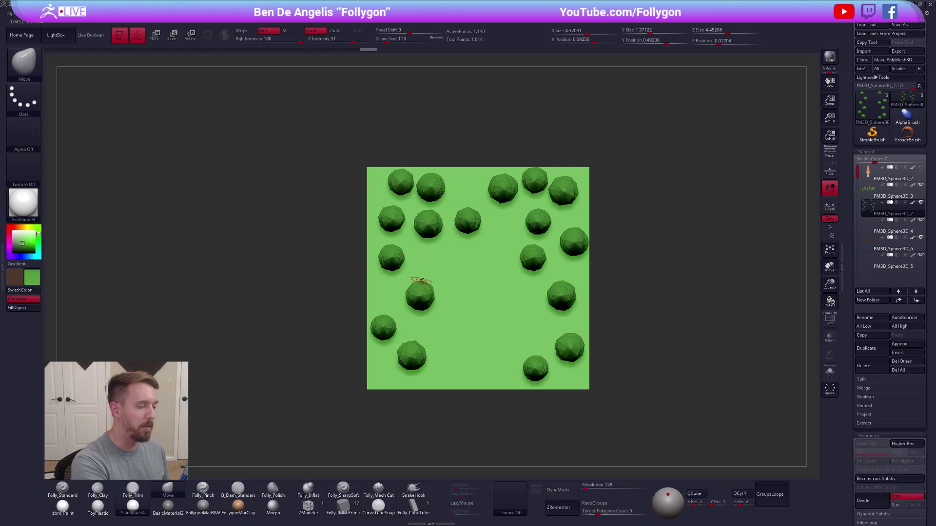
left_click(412, 355, "alt")
key("w")
left_click_drag(420, 381, 392, 400)
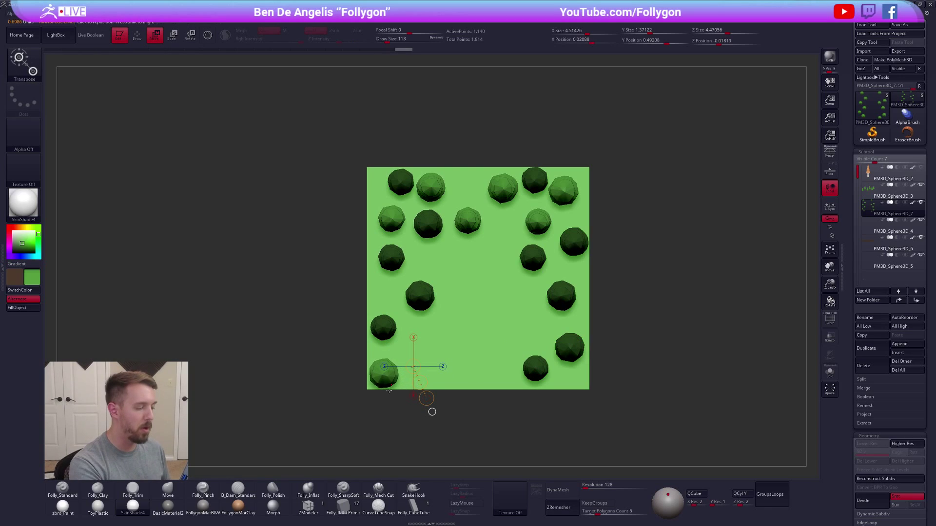
left_click(383, 328, "alt")
left_click_drag(395, 352, 411, 353)
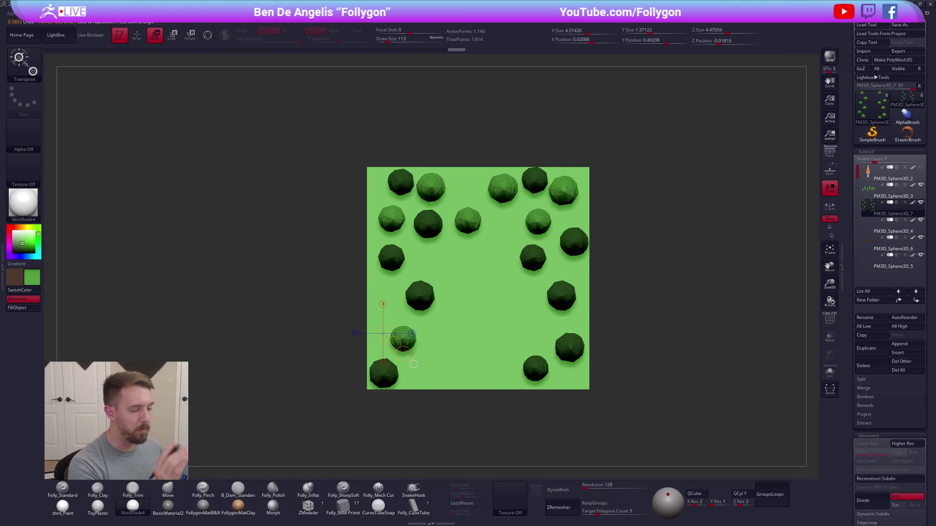
Isolate the large tree midway along the left side and move it outward to the slab's left edge.
key("q")
left_click(423, 300, "alt")
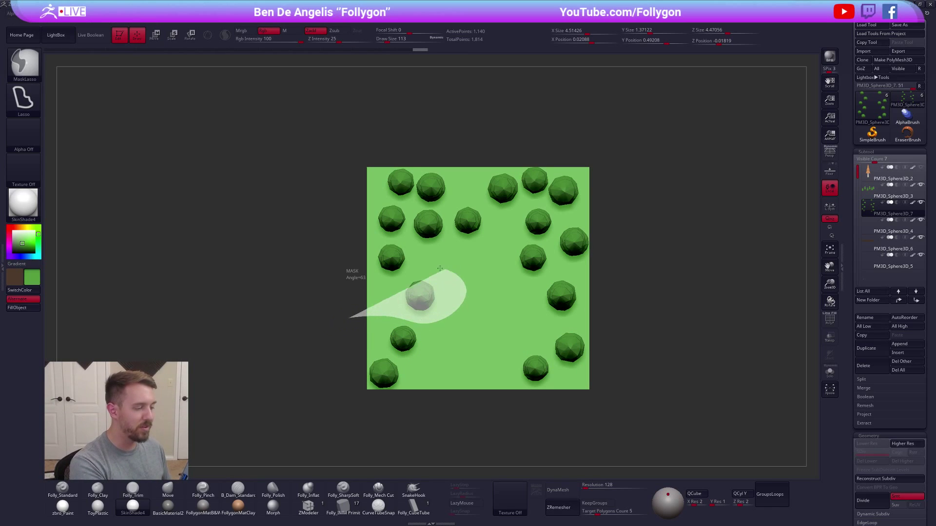
key("w")
left_click_drag(429, 306, 395, 307)
key("q")
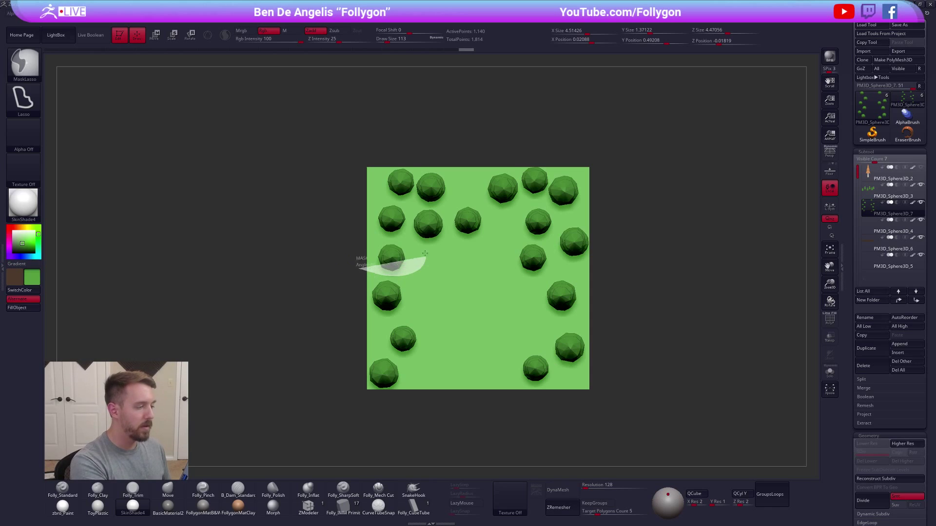
left_click(385, 261, "alt")
key("w")
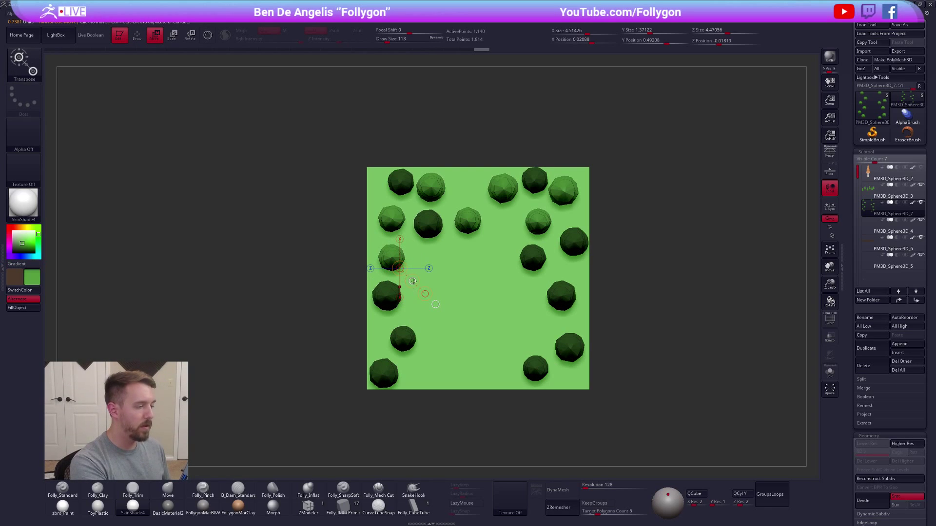
key("shift+ctrl+s")
key("shift+ctrl+s")
key("b")
key("m")
key("v")
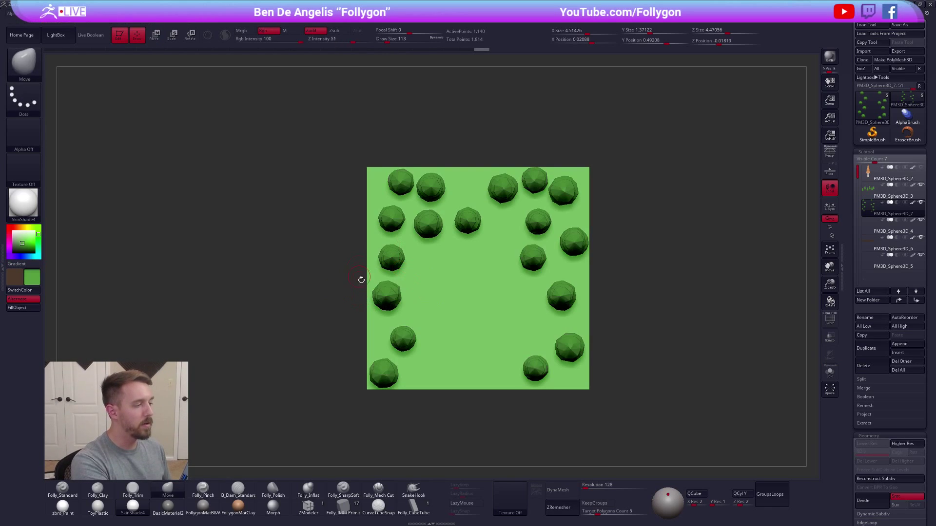
Isolate the inner back-left tree with a mask and adjust its placement, and turn perspective back on.
key("shift+ctrl+s")
mouse_move(428, 201)
left_mouse_down("ctrl")
mouse_move(378, 276)
mouse_move(451, 230)
mouse_move(429, 202)
mouse_move(470, 213)
mouse_move(480, 234)
left_mouse_up("ctrl")
key("r")
key("shift+ctrl+s")
key("q")
mouse_move(609, 224)
left_mouse_down()
mouse_move(612, 266)
mouse_move(654, 263)
mouse_move(697, 232)
mouse_move(695, 324)
mouse_move(680, 380)
left_mouse_up()
key("p")
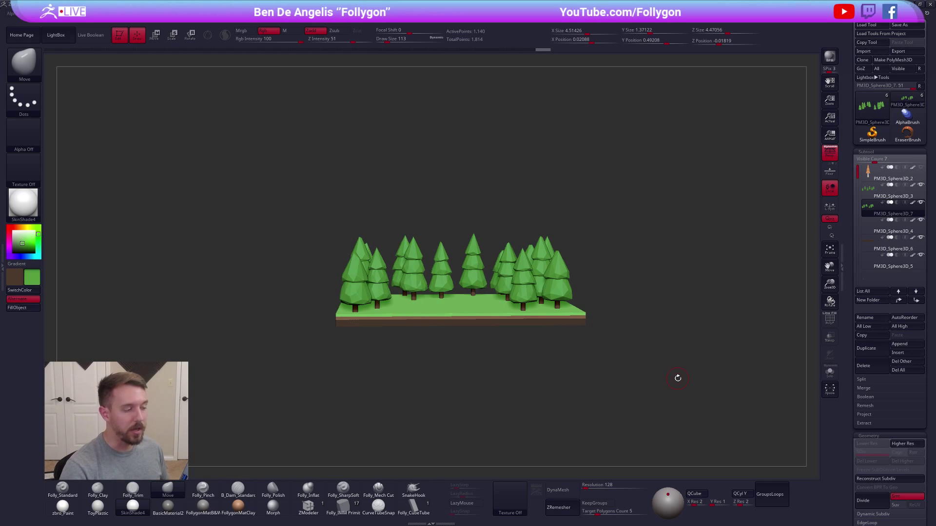
left_click_drag(455, 255, 460, 262)
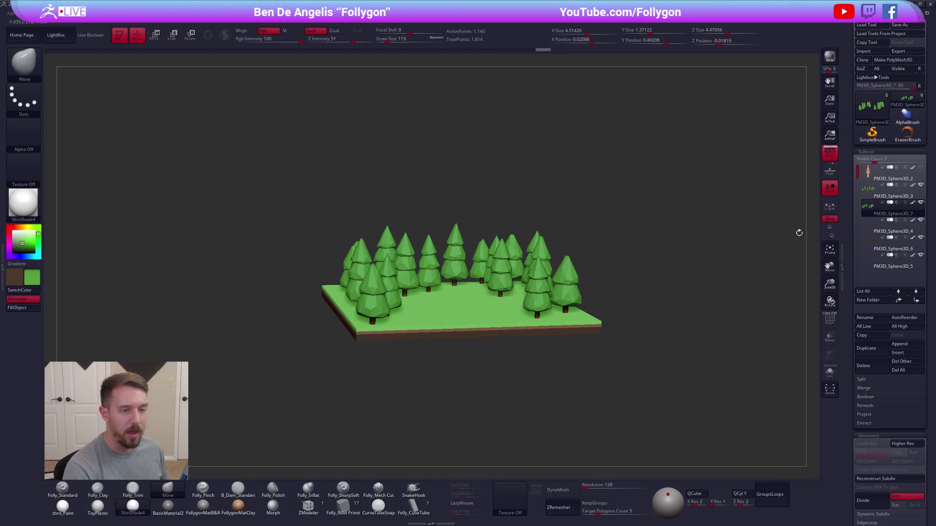
Merge the two tree subtools into one and check the combined forest's trunk and foliage grouping.
left_click(873, 194)
key("space")
left_click(641, 195)
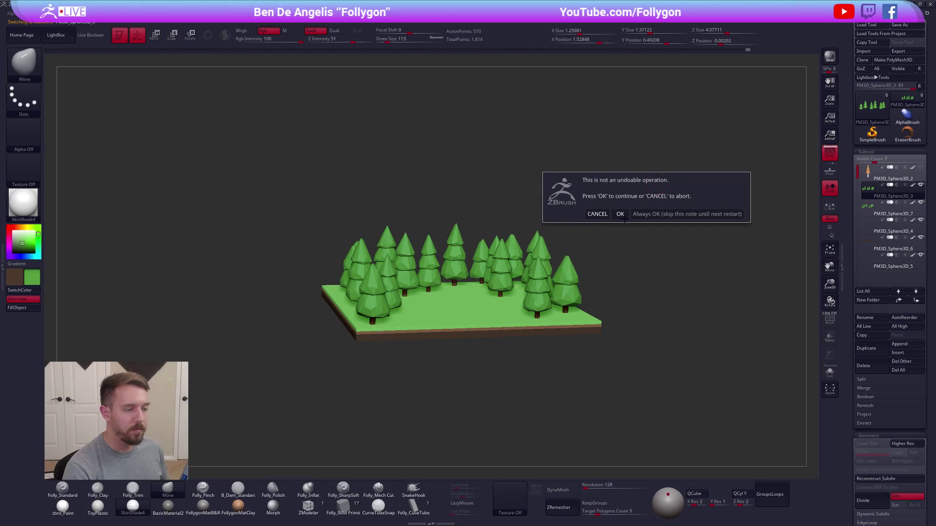
left_click(620, 214)
left_click_drag(511, 275, 509, 239)
key("ctrl+shift")
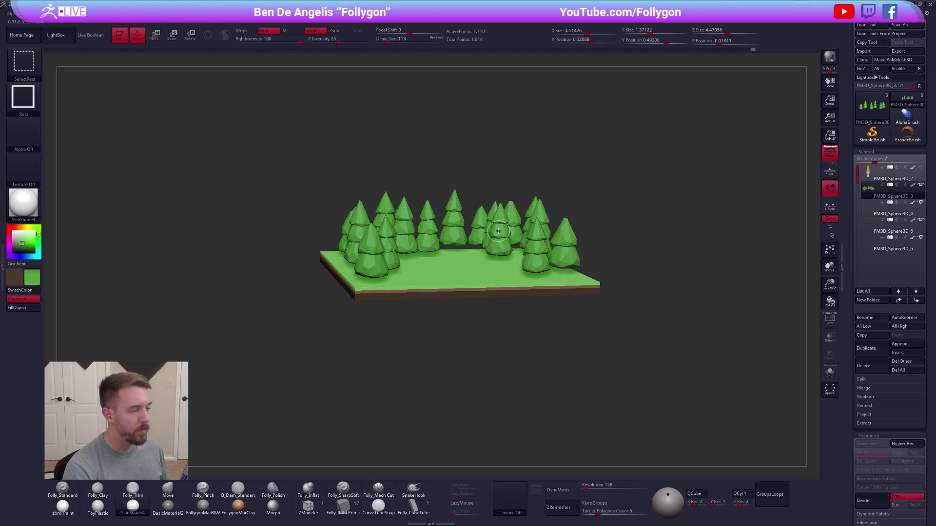
mouse_move(625, 186)
left_mouse_down()
mouse_move(615, 243)
mouse_move(559, 210)
left_mouse_up()
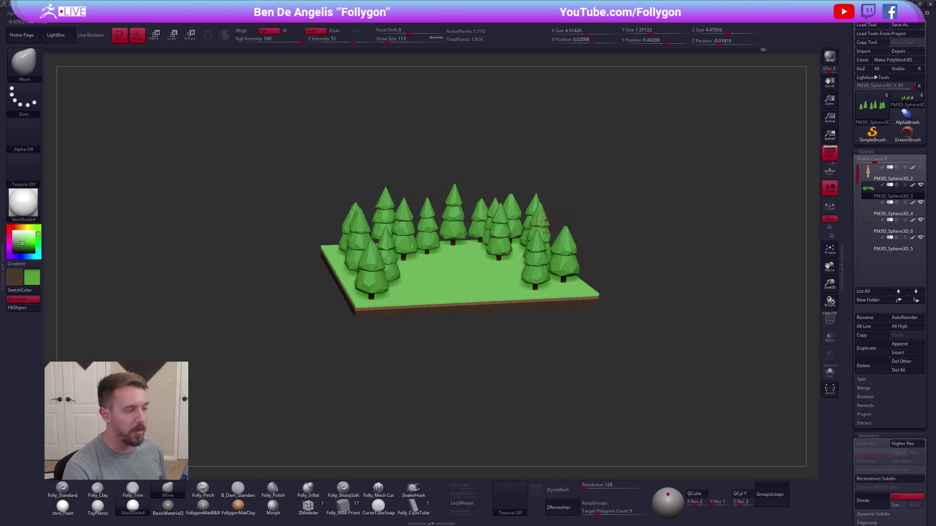
Duplicate the large tree near the slab's front-right corner into the inner back row and adjust its rotation.
right_click_drag(545, 222, 540, 216)
right_click_drag(476, 237, 498, 251)
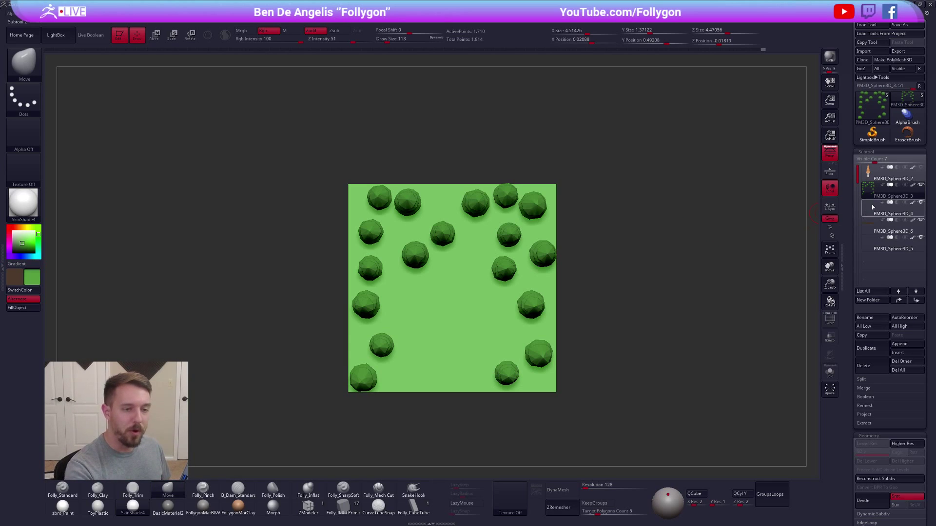
left_click(831, 154)
mouse_move(512, 325)
right_mouse_down("alt")
mouse_move(541, 273)
mouse_move(597, 261)
mouse_move(575, 324)
right_mouse_up("alt")
key("alt+s")
left_click_drag(557, 326, 632, 302, "ctrl")
left_click(632, 302, "ctrl")
key("w")
mouse_move(588, 337)
left_mouse_down("shift")
mouse_move(587, 380)
mouse_move(504, 203)
mouse_move(634, 191)
left_mouse_up("shift")
key("r")
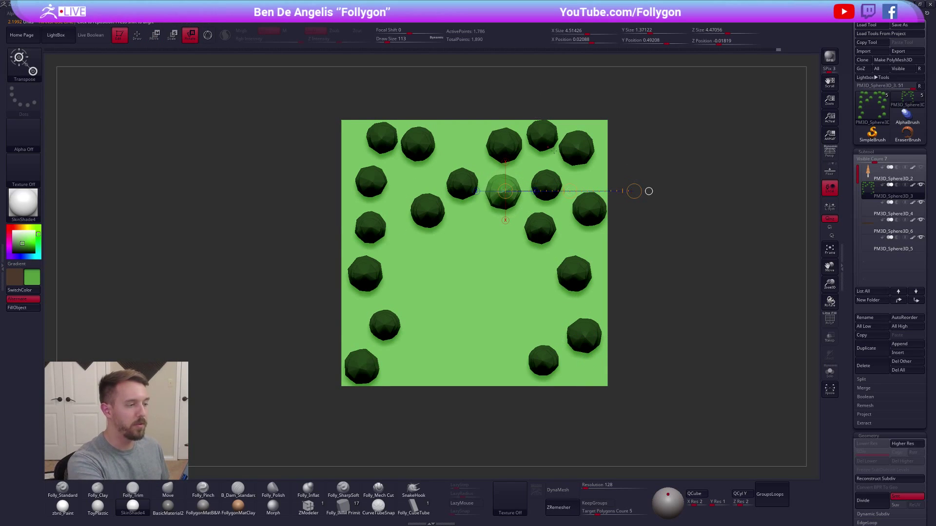
right_click_drag(621, 143, 597, 135, "shift")
left_click(617, 234, "ctrl")
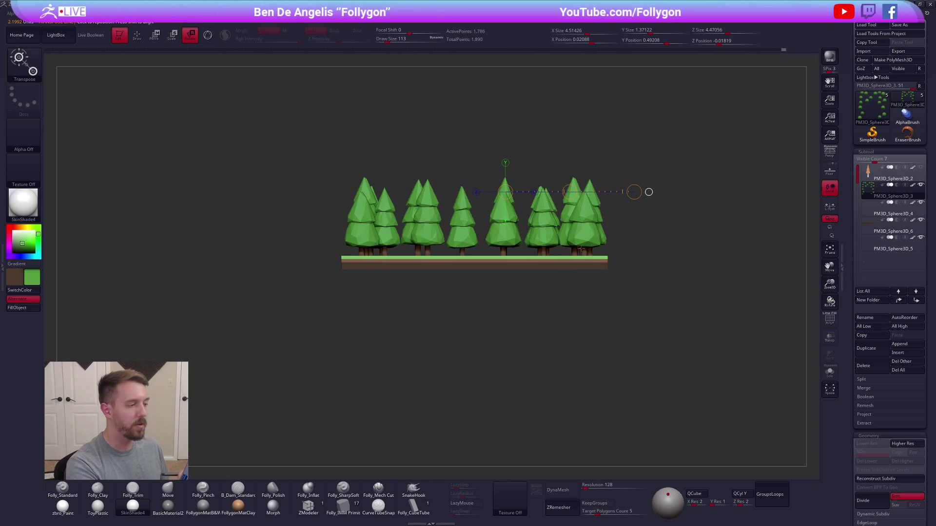
key("q")
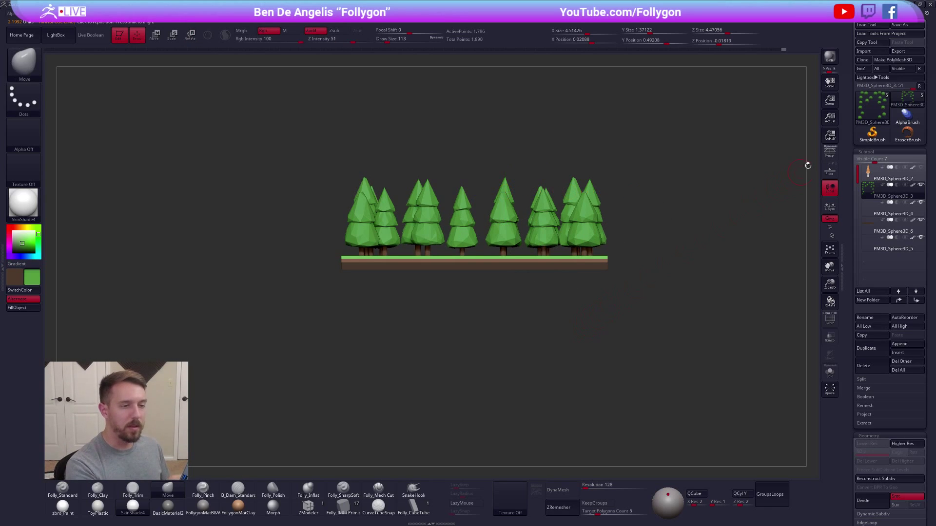
Solo the trees and mask everything except the back-right corner tree, viewed from above without perspective.
left_click(829, 153)
right_click_drag(675, 247, 641, 290)
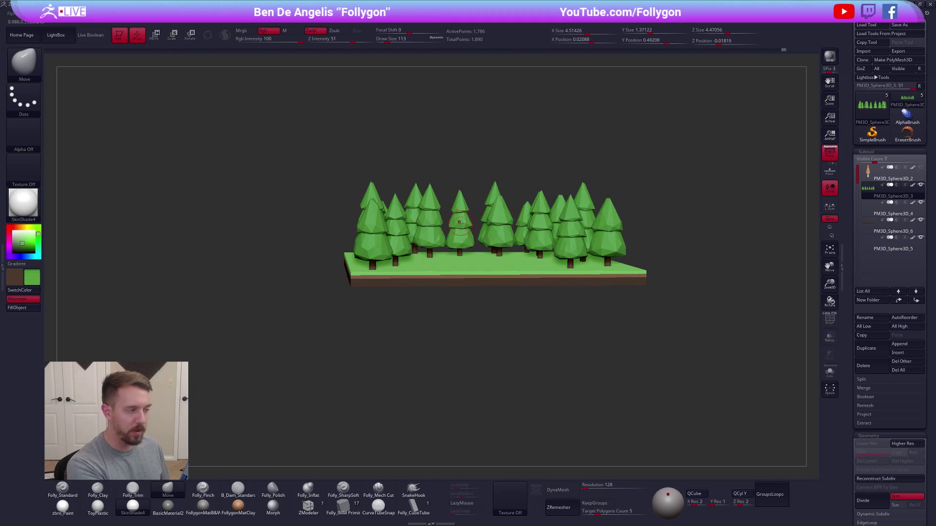
right_click_drag(490, 254, 493, 296)
left_click(826, 157)
right_click_drag(554, 242, 526, 276, "ctrl")
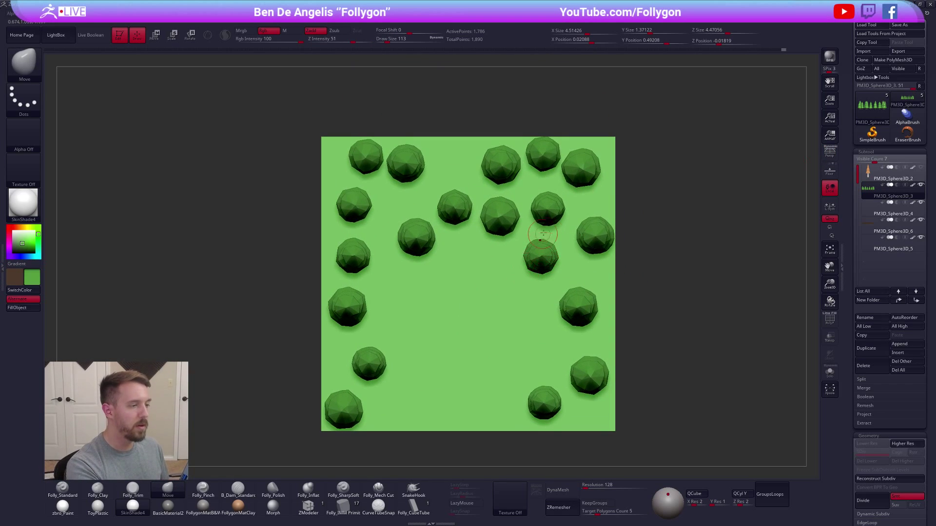
key("shift+s")
key("ctrl")
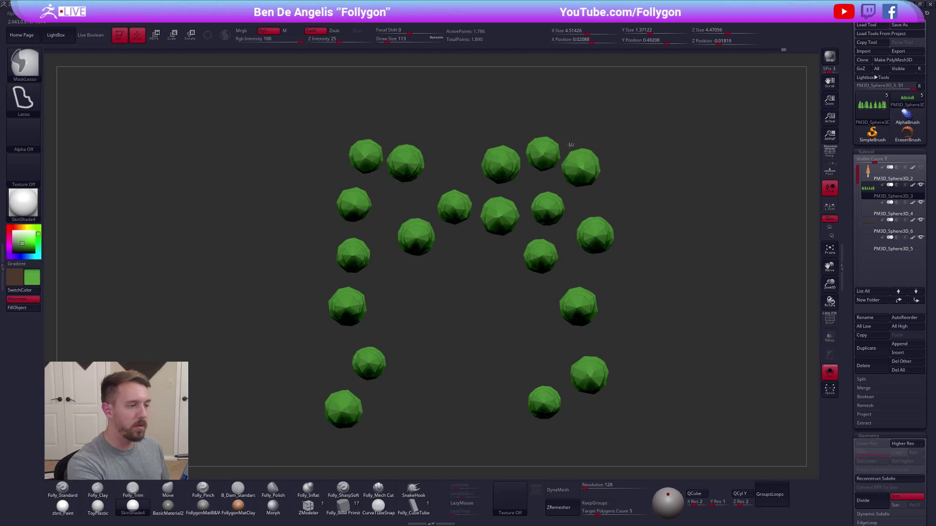
mouse_move(559, 179)
left_mouse_down("ctrl")
mouse_move(592, 190)
mouse_move(651, 115)
left_mouse_up("ctrl")
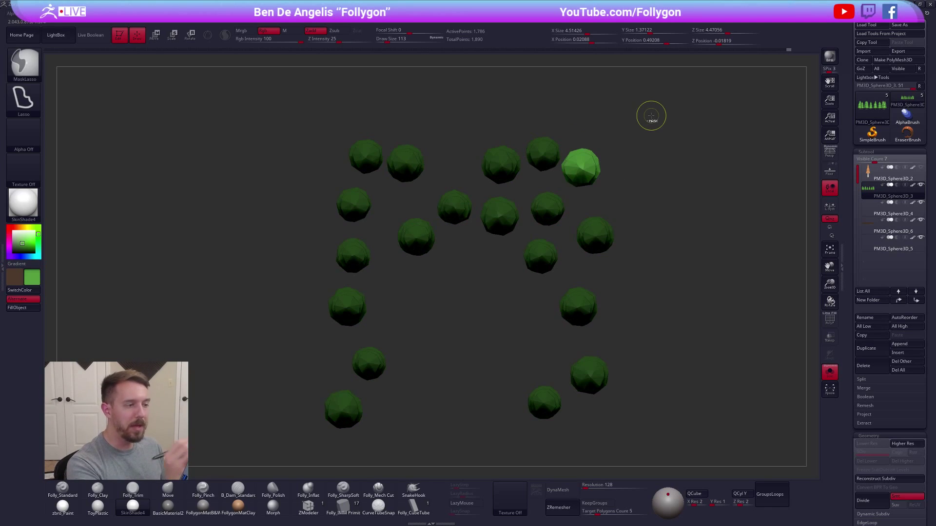
Try to duplicate the unmasked back-right corner tree outside the forest.
key("w")
mouse_move(586, 177)
left_mouse_down("shift")
mouse_move(588, 220)
mouse_move(659, 199)
mouse_move(711, 233)
left_mouse_up("shift")
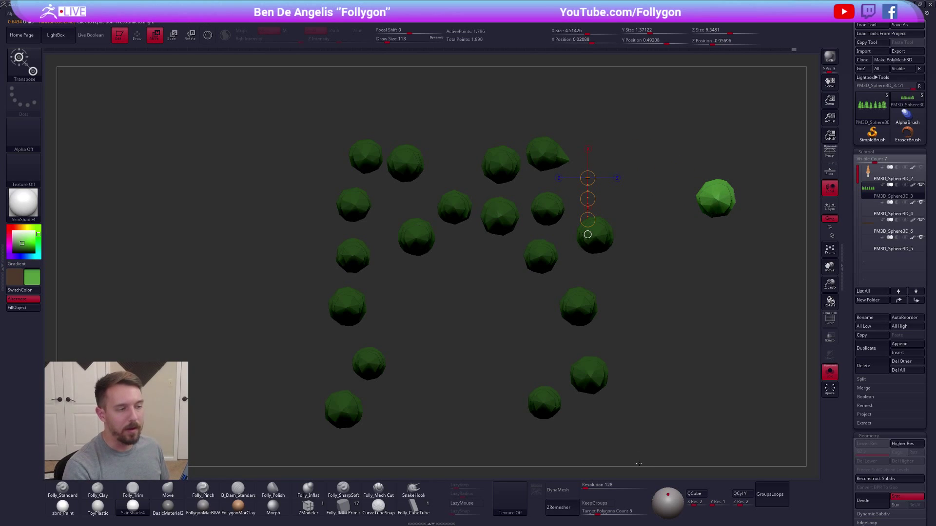
key("q")
left_click_drag(641, 446, 568, 460, "alt")
left_click_drag(500, 194, 495, 288, "alt")
key("ctrl+z")
left_click_drag(463, 215, 464, 264, "alt")
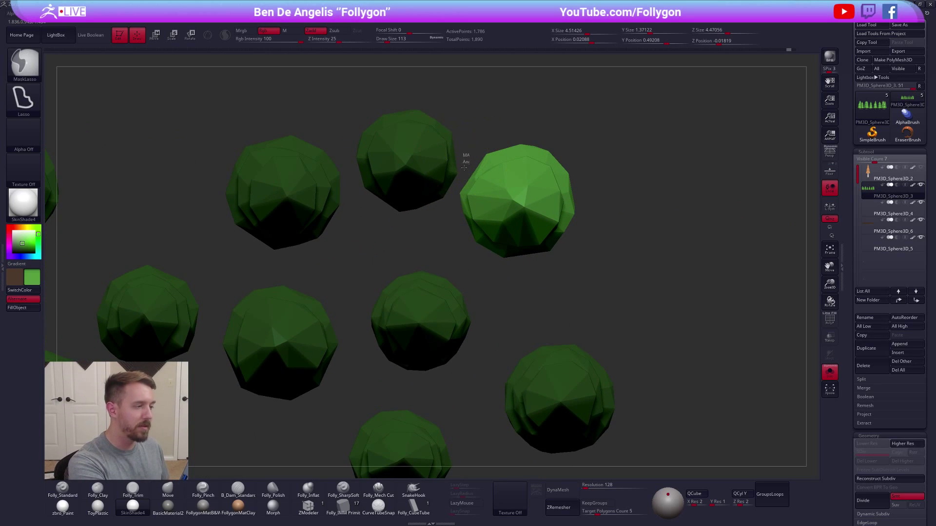
Mask the rest of the neighbouring tree, duplicate the back-right corner tree into the back row's central gap and rotate the copy.
mouse_move(451, 196)
left_mouse_down("ctrl")
mouse_move(352, 186)
mouse_move(462, 60)
mouse_move(468, 81)
left_mouse_up("ctrl")
key("w")
left_click_drag(534, 247, 530, 297, "shift")
left_click_drag(534, 272, 680, 197)
key("ctrl+z")
left_click_drag(670, 290, 428, 238, "alt")
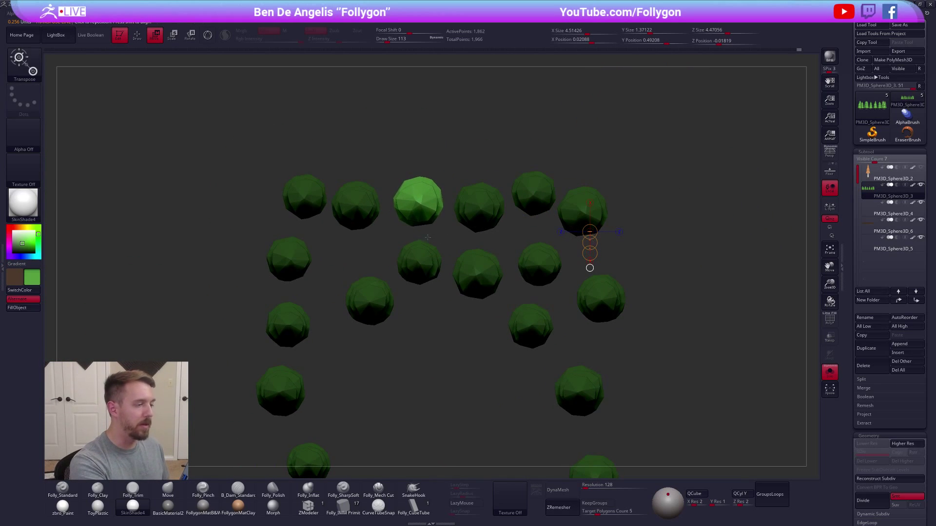
key("r")
mouse_move(422, 205)
left_mouse_down()
mouse_move(487, 134)
mouse_move(387, 99)
left_mouse_up()
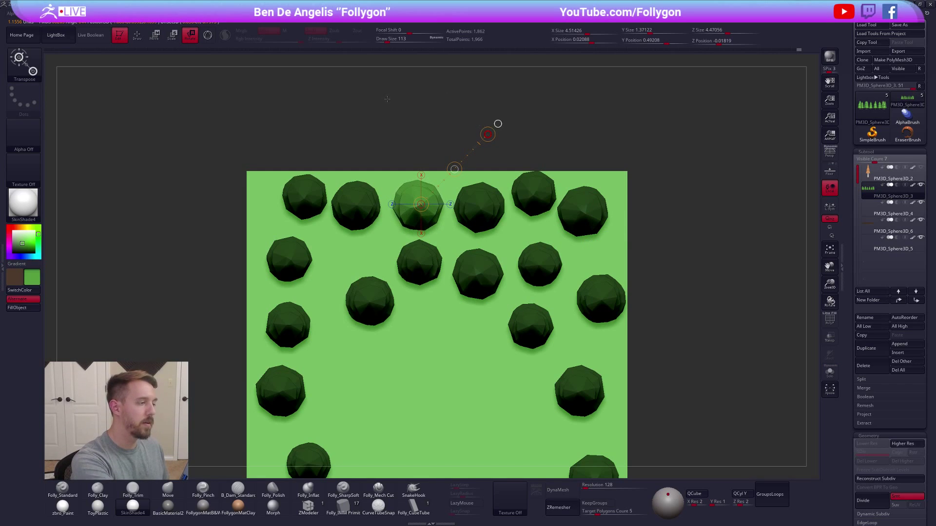
Scale down the new tree in the middle of the back row, adjust its position and clear the mask.
key("w")
key("e")
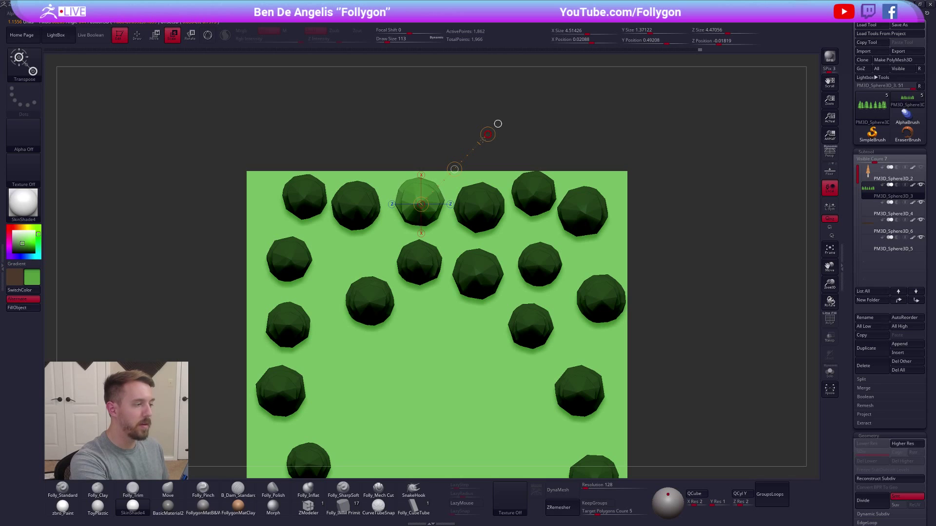
left_click_drag(497, 126, 485, 208)
right_click_drag(485, 208, 585, 190)
right_click_drag(451, 278, 514, 299, "alt")
key("shift+s")
key("shift+s")
key("w")
mouse_move(470, 272)
left_mouse_down("shift")
mouse_move(470, 325)
mouse_move(470, 309)
left_mouse_up("shift")
key("q")
mouse_move(602, 393)
left_mouse_down()
mouse_move(571, 359)
mouse_move(539, 358)
mouse_move(620, 374)
left_mouse_up()
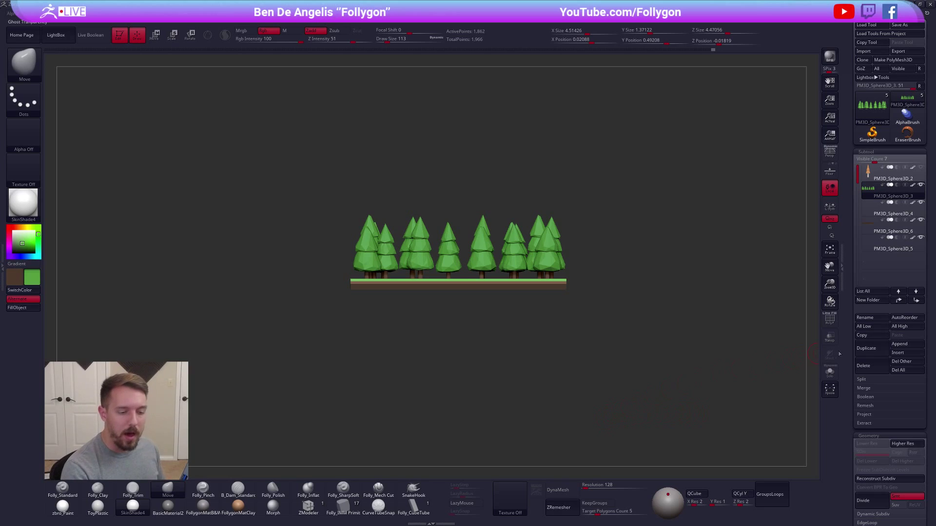
Toggle Solo mode on the tree subtool, and check the forest layout in perspective and from above.
left_click(828, 375)
left_click(829, 377)
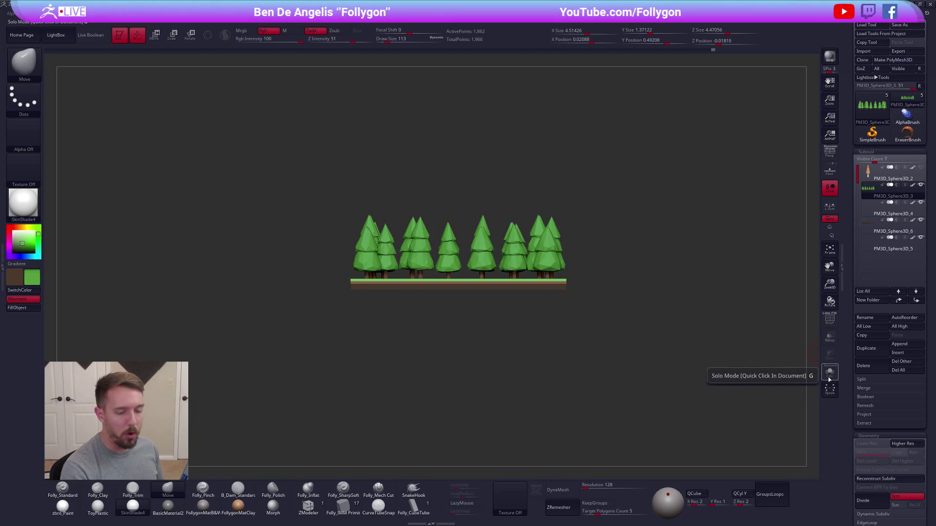
left_click(830, 377)
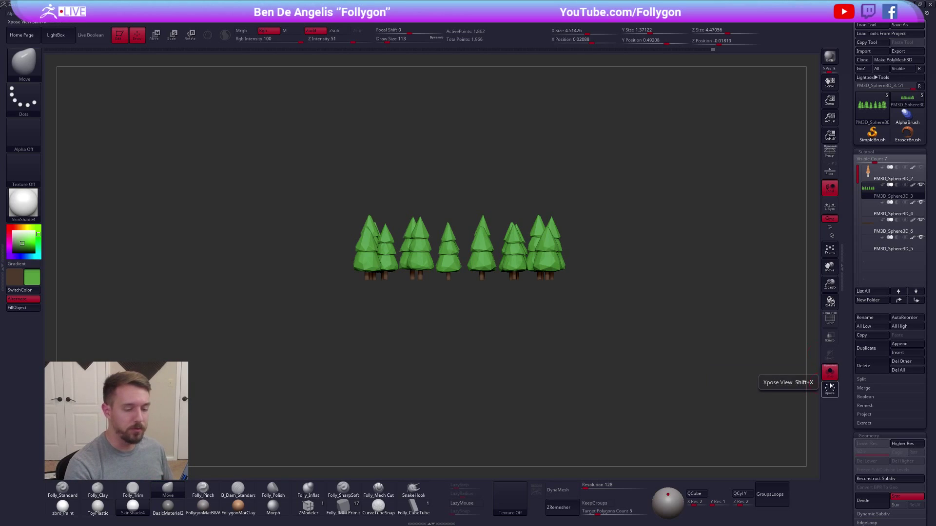
left_click(826, 378)
left_click(593, 445)
left_click(593, 446)
left_click(594, 446)
left_click(593, 445)
left_click_drag(593, 446, 562, 345)
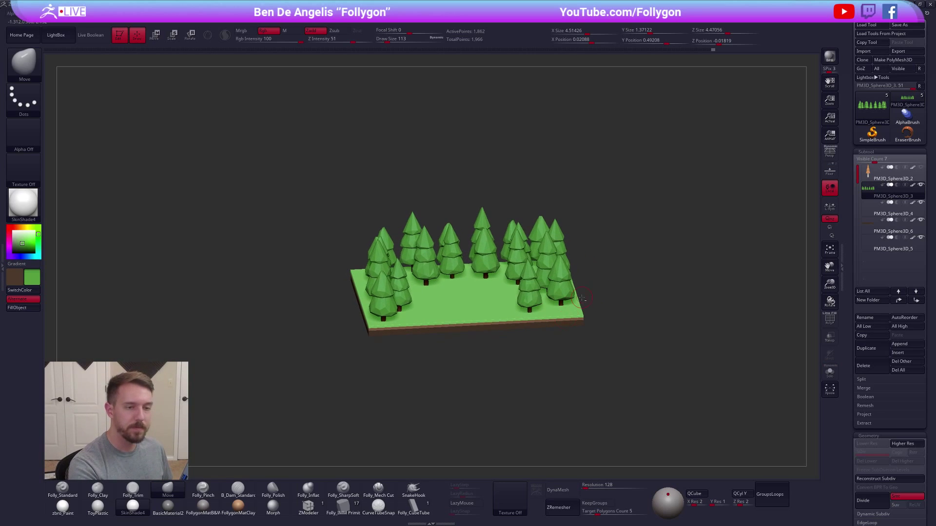
left_click(829, 153)
left_click_drag(664, 414, 637, 393)
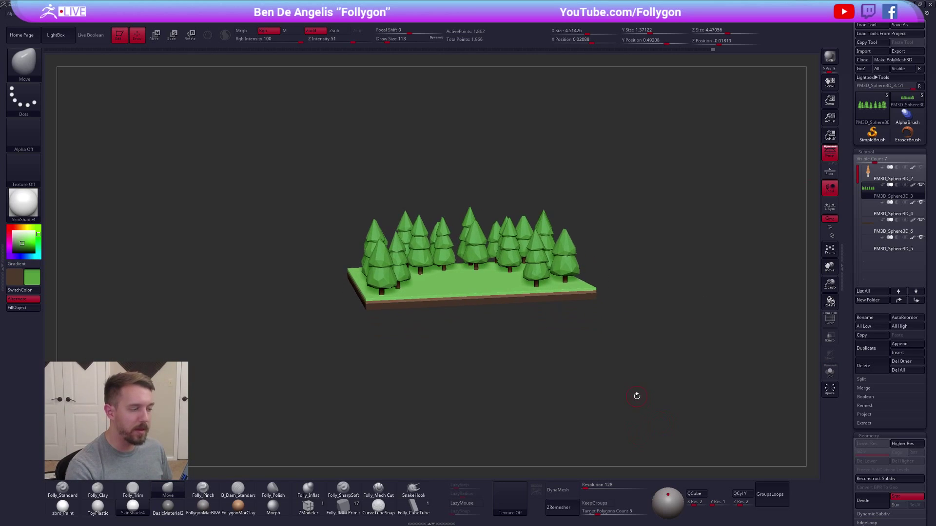
left_click_drag(528, 340, 522, 367)
left_click_drag(503, 298, 486, 370, "alt")
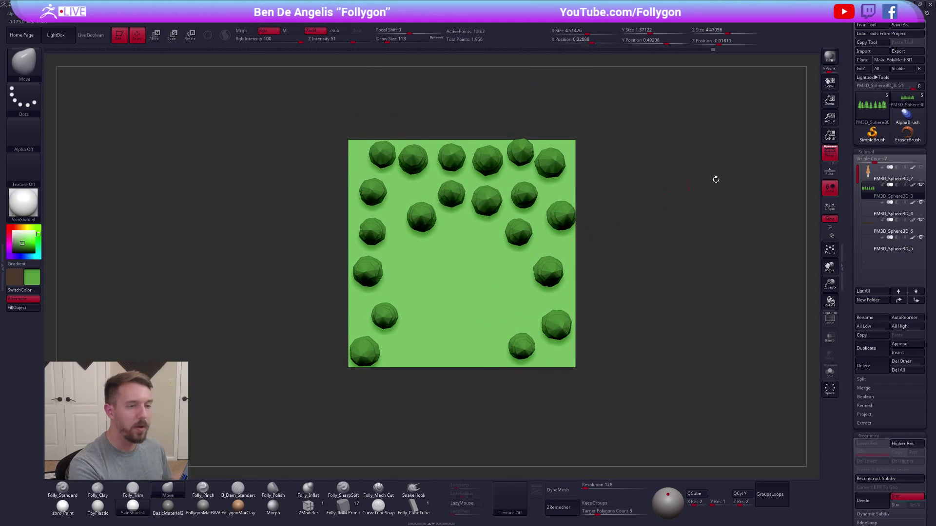
Isolate the small tree in the inner back row with a mask, adjust its placement and restore perspective with the full scene.
left_click(830, 153)
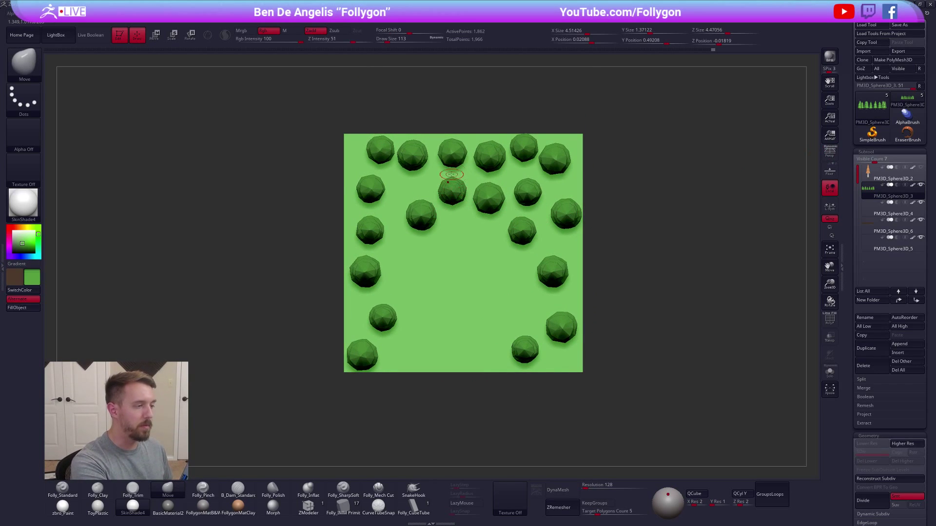
key("ctrl+shift+s")
mouse_move(445, 179)
left_mouse_down("ctrl")
mouse_move(408, 178)
mouse_move(439, 238)
mouse_move(469, 195)
mouse_move(460, 169)
mouse_move(453, 239)
mouse_move(459, 210)
mouse_move(461, 255)
mouse_move(445, 237)
mouse_move(466, 221)
mouse_move(463, 228)
left_mouse_up("ctrl")
key("w")
key("ctrl+s")
key("r")
key("w")
key("q")
mouse_move(480, 277)
left_mouse_down("shift")
mouse_move(613, 328)
mouse_move(626, 306)
left_mouse_up("shift")
left_click(829, 154)
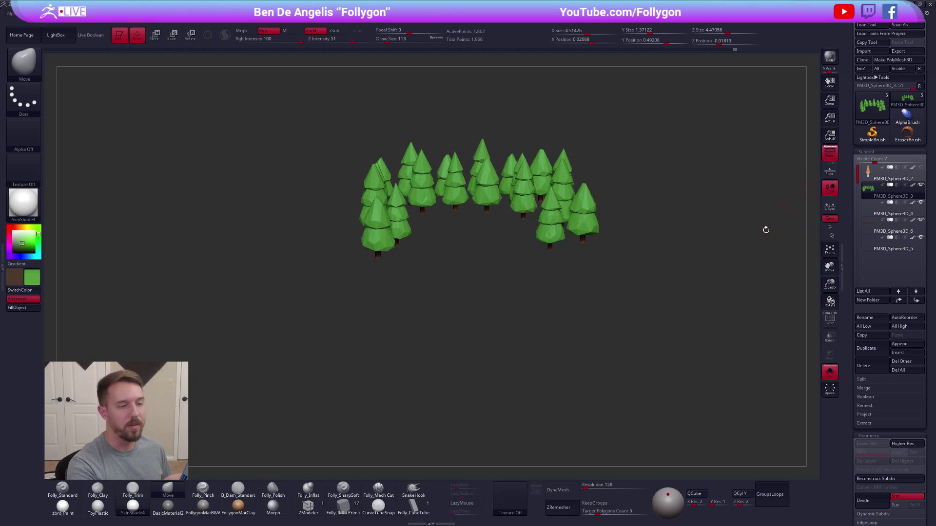
left_click(775, 215)
left_click_drag(716, 363, 700, 420, "alt")
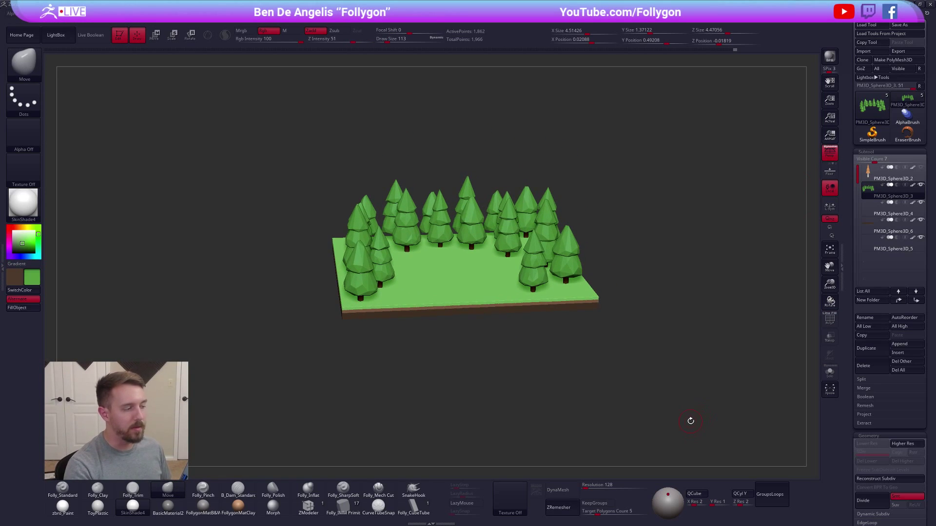
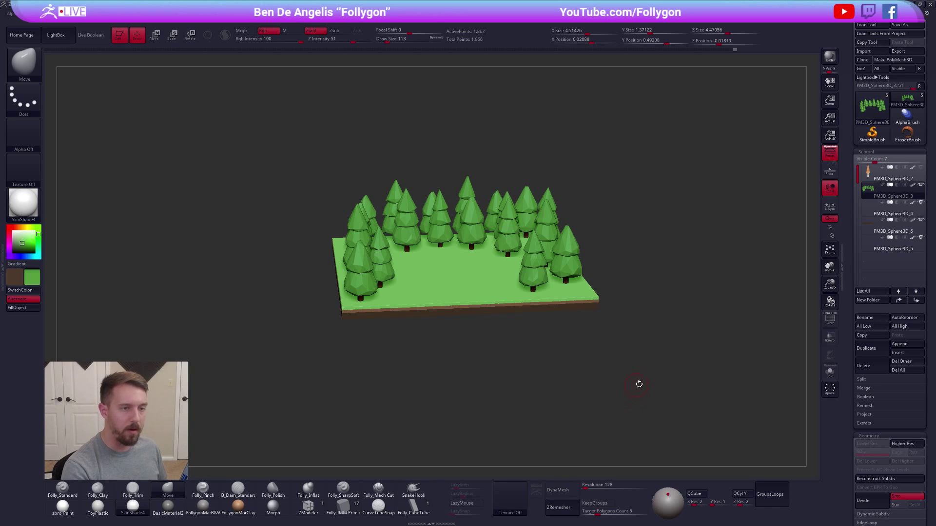
Append a Sphere3D as a new subtool and make it the active one.
left_click(901, 345)
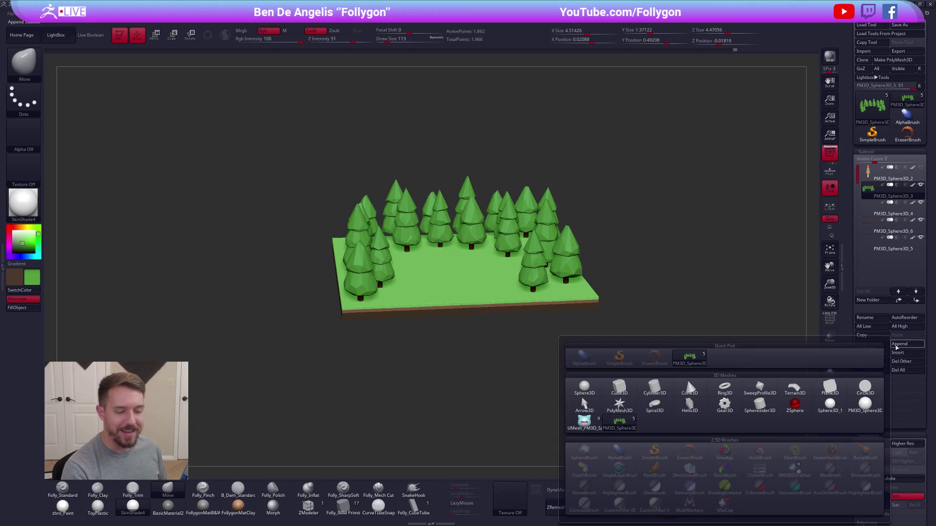
left_click(586, 390)
left_click(873, 269)
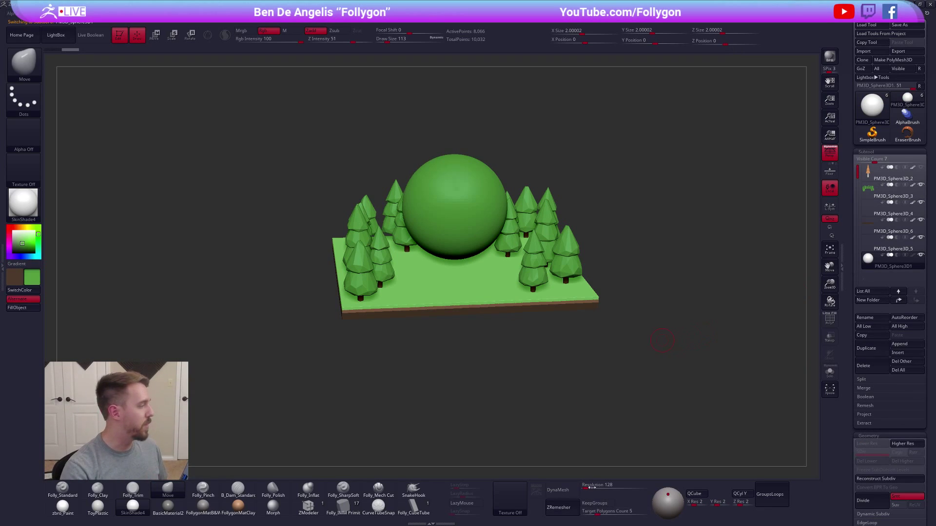
Fill the new sphere with a muted blue-grey colour.
key("1")
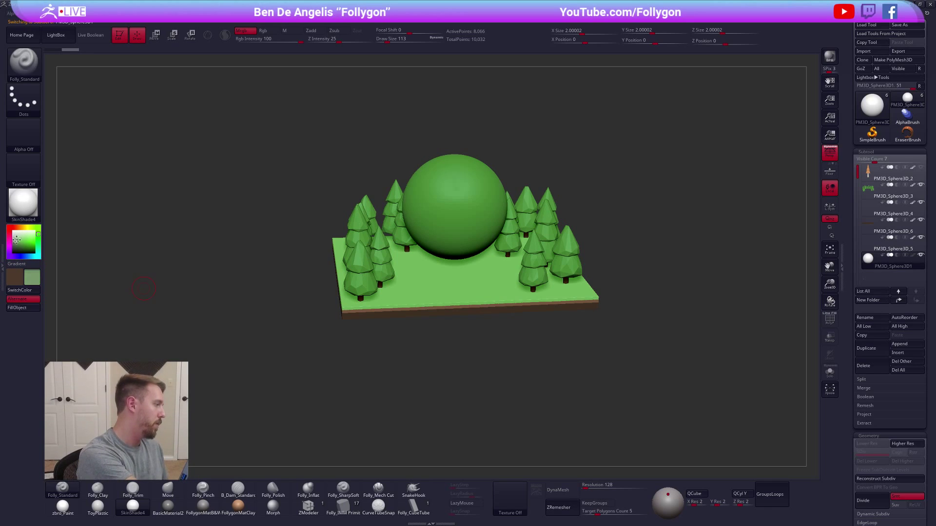
left_click(22, 257)
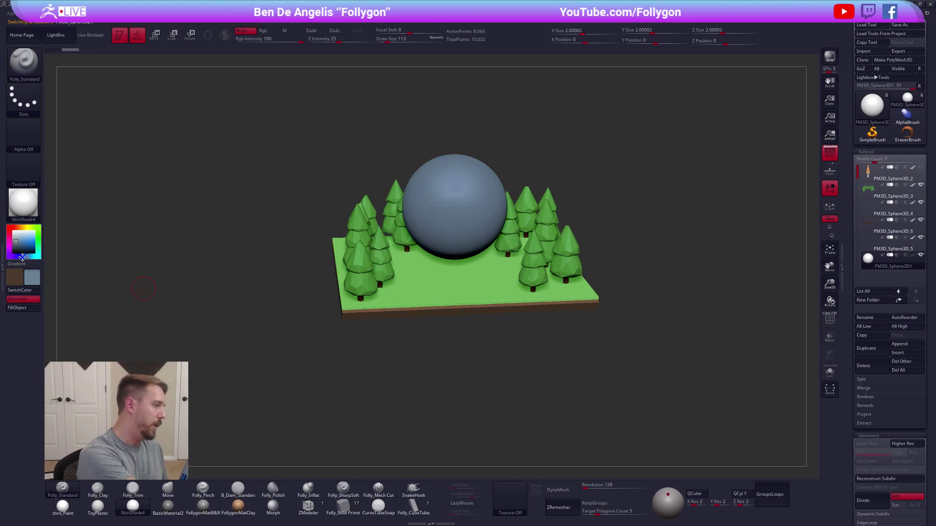
left_click(15, 240)
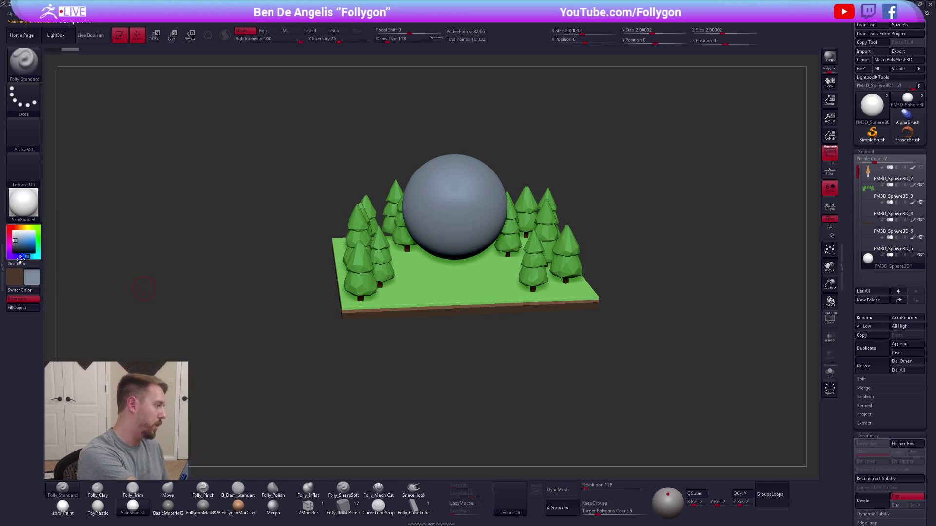
left_click(25, 310)
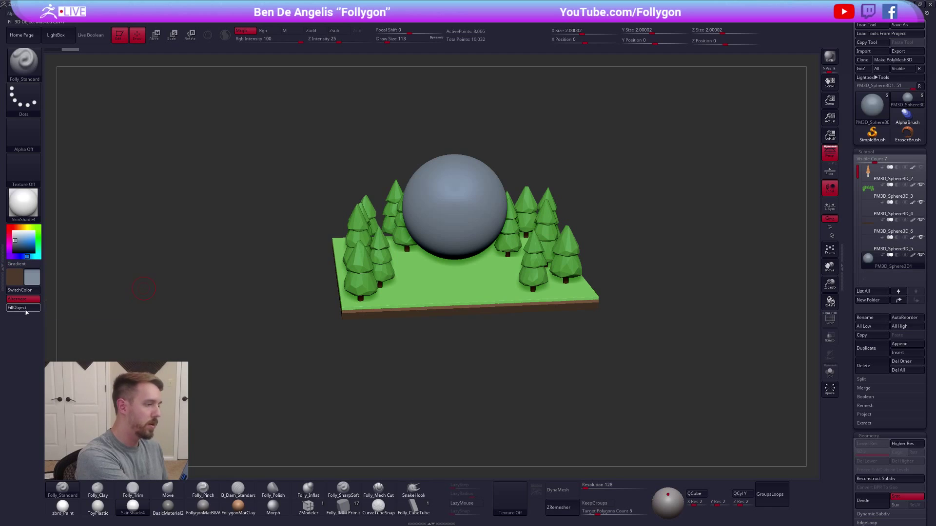
left_click_drag(653, 439, 652, 440)
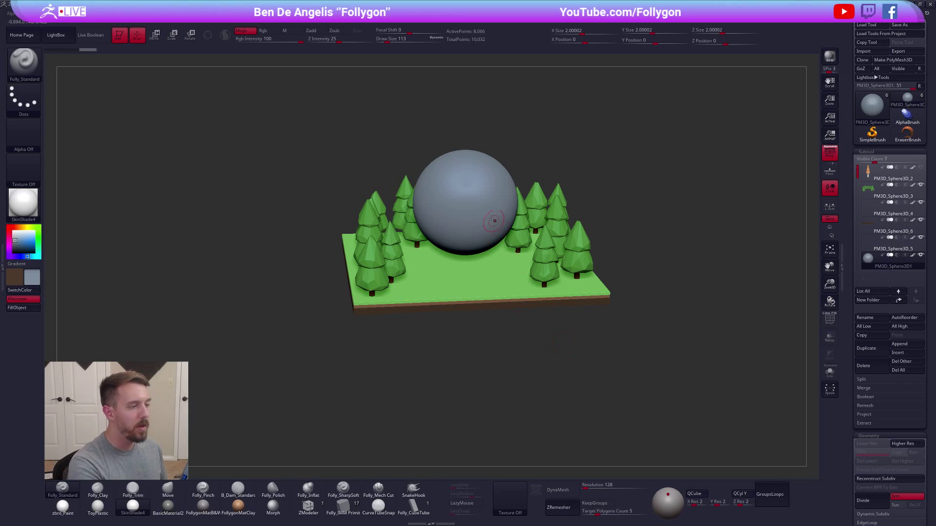
Set up the Move brush at draw size 482 and show only the sphere for sculpting.
key("b")
key("m")
key("v")
key("space")
left_click_drag(488, 200, 494, 199)
key("alt+s")
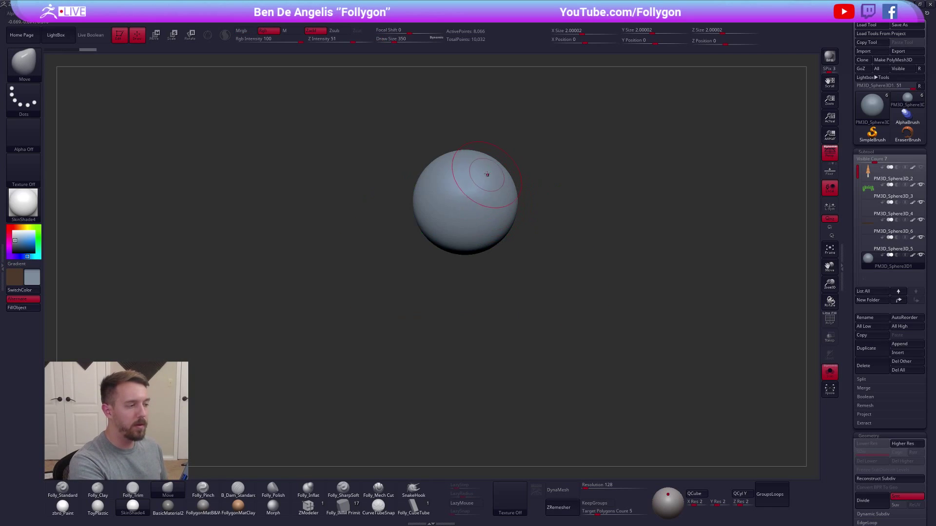
key("f")
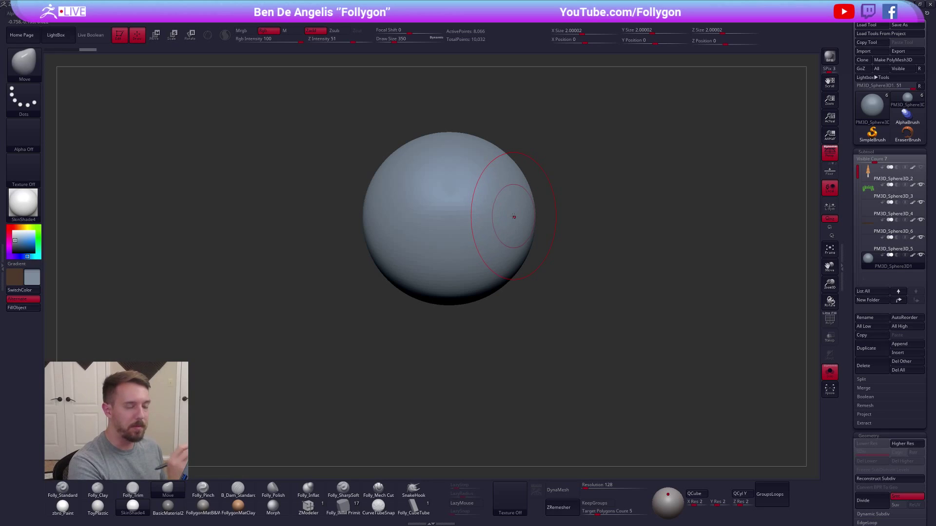
key("alt+s")
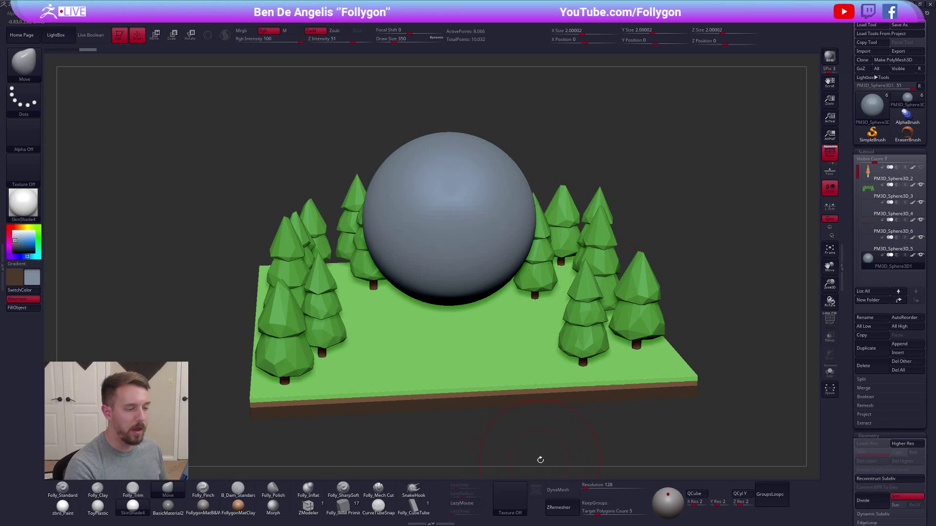
key("alt+s")
key("space")
left_click_drag(494, 200, 509, 200)
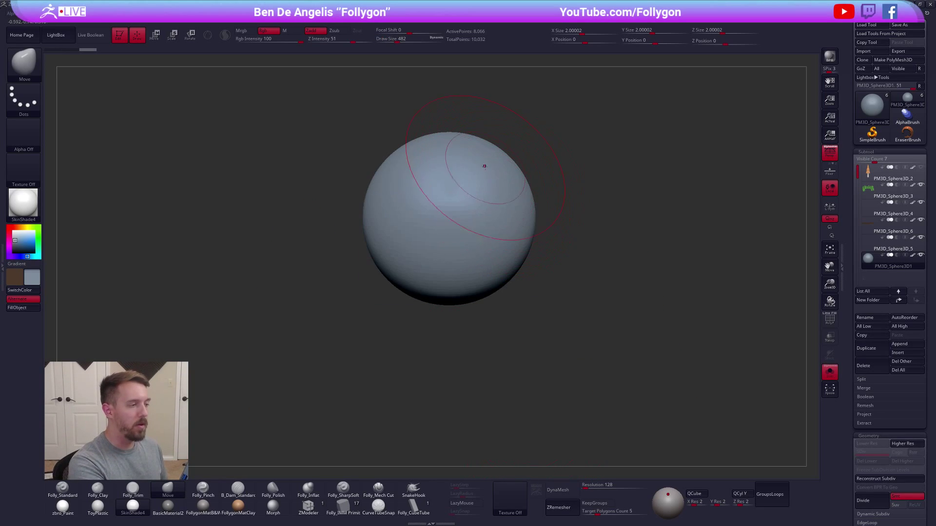
Push and pull the sphere into a rough, flattened, irregular rock shape with the Move brush.
mouse_move(454, 144)
left_mouse_down()
mouse_move(458, 209)
mouse_move(542, 201)
mouse_move(501, 226)
left_mouse_up()
mouse_move(501, 225)
right_mouse_down()
mouse_move(441, 229)
mouse_move(487, 195)
mouse_move(467, 156)
right_mouse_up()
mouse_move(462, 134)
left_mouse_down()
mouse_move(462, 158)
mouse_move(433, 170)
left_mouse_up()
mouse_move(439, 209)
right_mouse_down()
mouse_move(441, 180)
mouse_move(462, 287)
right_mouse_up()
left_click_drag(461, 287, 461, 278)
right_click_drag(461, 278, 457, 292)
mouse_move(457, 293)
left_mouse_down()
mouse_move(446, 273)
mouse_move(483, 234)
left_mouse_up()
Build up flat planes and firmer edges around the rock with the Folly_Clay brush.
key("space")
key("b")
key("c")
key("l")
right_click_drag(482, 244, 472, 213)
left_click_drag(472, 213, 479, 253)
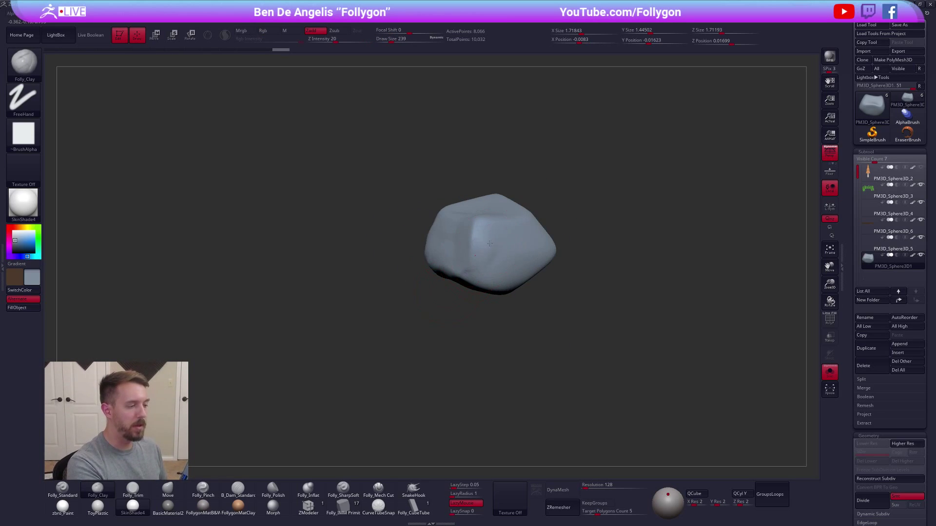
right_click_drag(517, 270, 486, 179)
left_click_drag(532, 245, 479, 295)
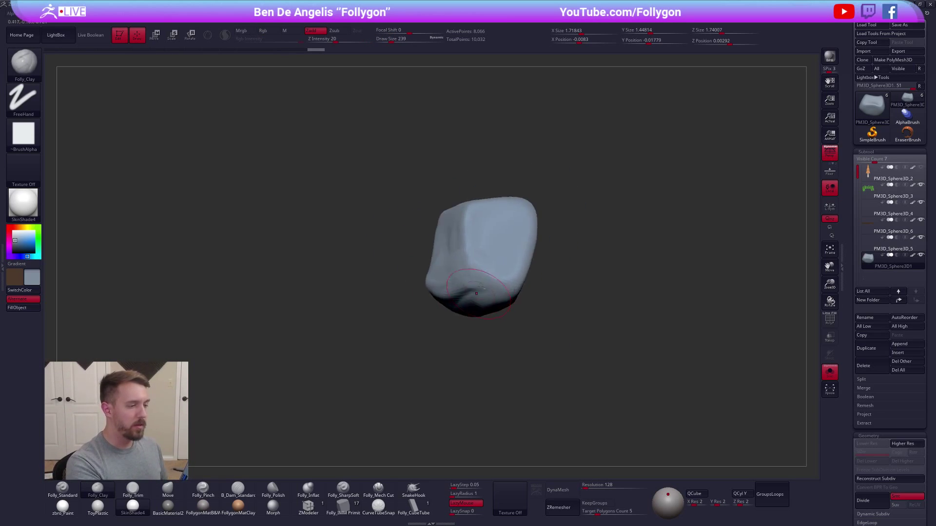
left_click_drag(489, 263, 485, 266)
mouse_move(485, 266)
right_mouse_down()
mouse_move(480, 229)
mouse_move(470, 271)
right_mouse_up()
left_click_drag(524, 198, 495, 241)
mouse_move(495, 241)
right_mouse_down()
mouse_move(490, 258)
mouse_move(505, 288)
mouse_move(570, 286)
right_mouse_up()
Switch to the Folly_Standard brush and bring up the Decimation Master settings for the rock.
key("shift+f")
key("shift+f")
mouse_move(647, 399)
right_mouse_down("ctrl")
mouse_move(637, 418)
mouse_move(642, 466)
mouse_move(616, 424)
right_mouse_up("ctrl")
key("shift+f")
key("shift+f")
key("b")
key("s")
key("t")
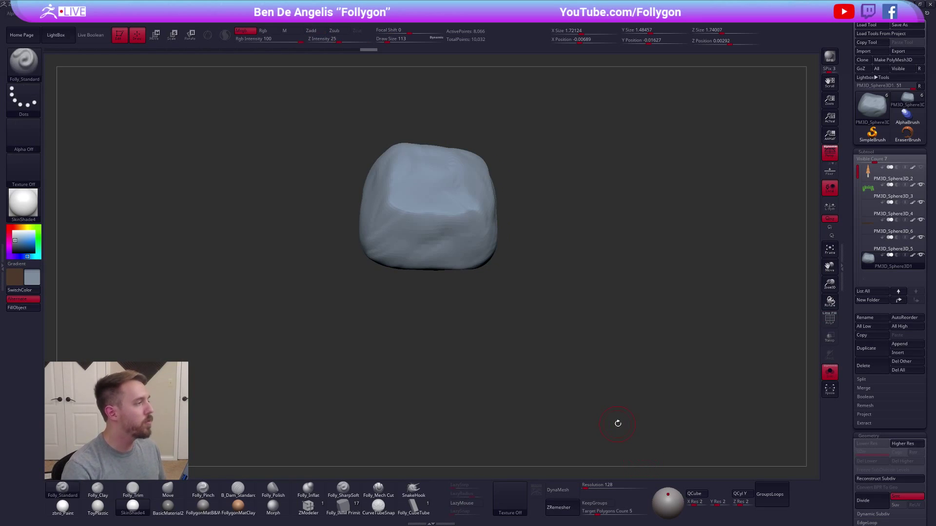
left_click(3, 188)
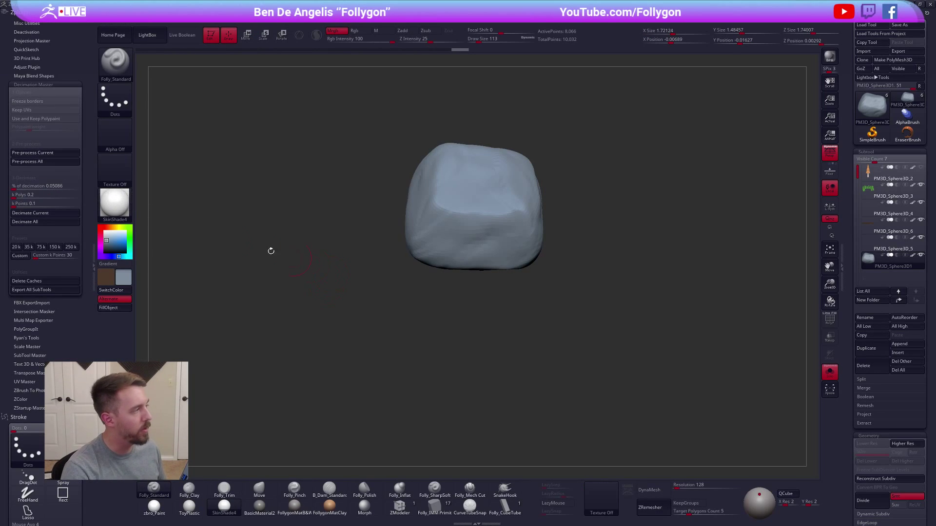
Try decimating the rock at the preset percentage and again at 1 percent, checking its wireframe.
left_click(49, 213)
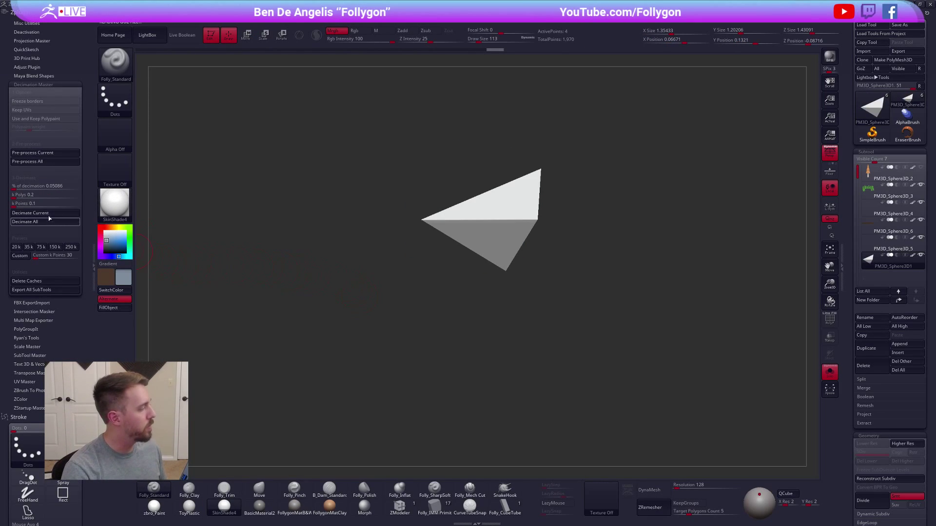
left_click(35, 188)
type("1")
key("Return")
key("shift+f")
left_click_drag(434, 324, 390, 286)
key("shift+f")
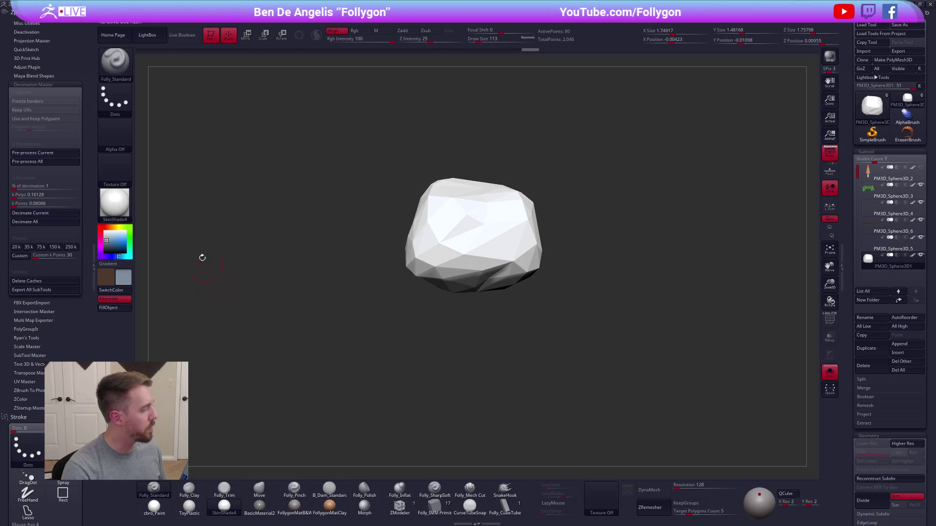
Decimate the rock at 0.3 percent and fill it with the muted blue-grey colour.
left_click(73, 183)
type(".3")
key("Return")
left_click(71, 213)
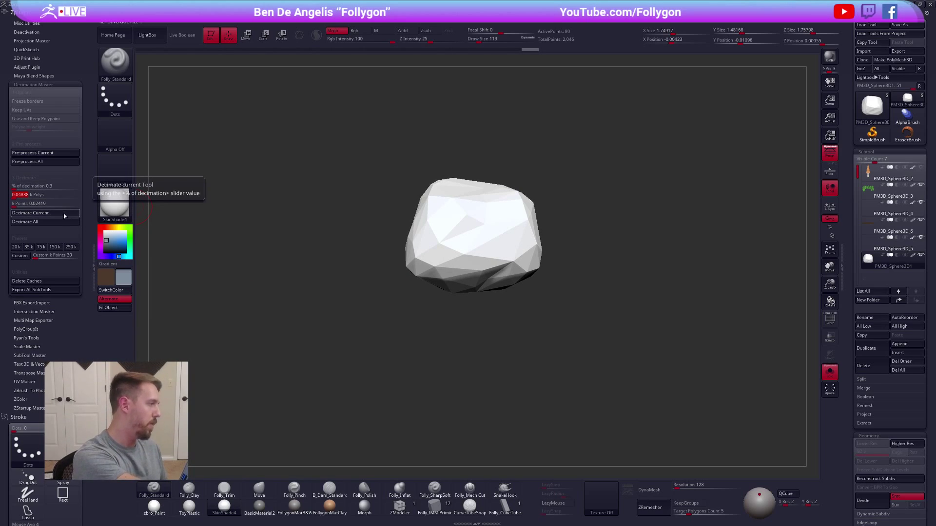
left_click(126, 310)
Show the whole scene, scale the rock down and move it onto the grass in front of the back trees.
left_click_drag(523, 317, 531, 297, "alt")
key("alt+s")
left_click_drag(583, 282, 558, 234, "alt")
key("e")
mouse_move(482, 202)
left_mouse_down("shift")
mouse_move(537, 179)
mouse_move(561, 202)
mouse_move(480, 244)
mouse_move(488, 259)
left_mouse_up("shift")
key("w")
right_click_drag(488, 258, 480, 245)
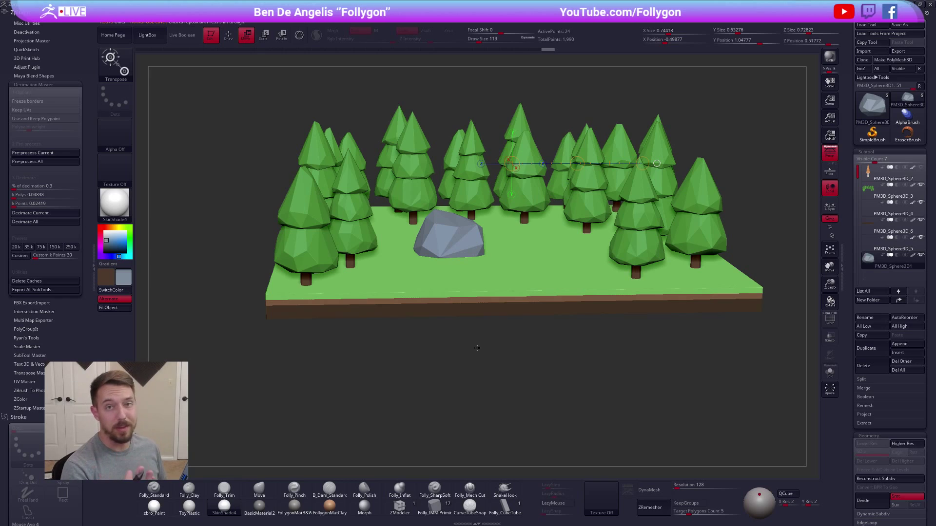
Scale the rock to about 0.63 wide, adjust its rotation and settle it into the grass beside the back trees.
left_click_drag(477, 348, 480, 380)
key("e")
mouse_move(451, 235)
left_mouse_down("shift")
mouse_move(535, 235)
mouse_move(496, 236)
mouse_move(525, 200)
left_mouse_up("shift")
key("r")
key("w")
left_click_drag(493, 235, 466, 191)
mouse_move(451, 229)
left_mouse_down("shift")
mouse_move(443, 194)
mouse_move(459, 244)
mouse_move(465, 318)
left_mouse_up("shift")
left_click_drag(440, 278, 456, 330)
mouse_move(456, 303)
left_mouse_down()
mouse_move(444, 312)
mouse_move(449, 338)
mouse_move(494, 355)
mouse_move(497, 414)
left_mouse_up()
mouse_move(428, 267)
left_mouse_down("shift")
mouse_move(502, 263)
mouse_move(505, 210)
left_mouse_up("shift")
mouse_move(736, 163)
left_mouse_down("alt")
mouse_move(685, 219)
mouse_move(695, 231)
left_mouse_up("alt")
key("q")
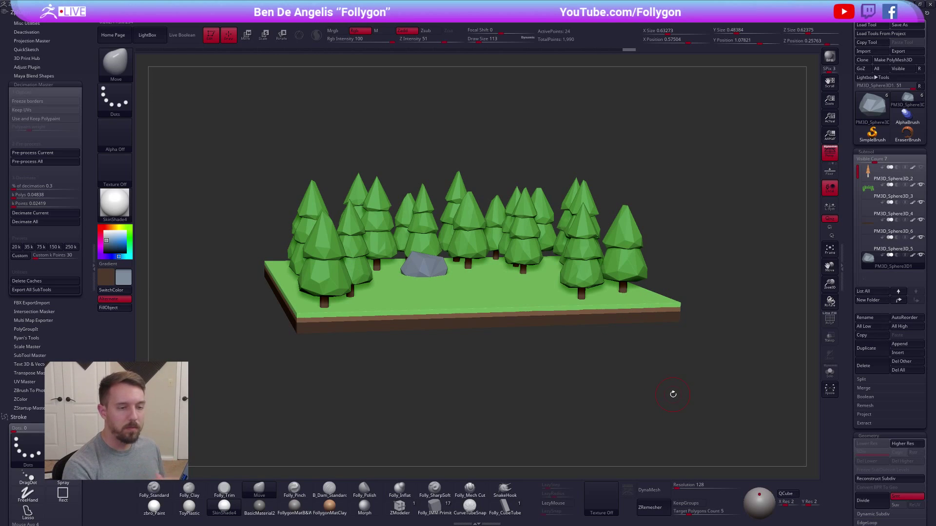
Duplicate the rock, move the copy to the slab's front-right area and scale it to about 0.31 wide.
left_click_drag(690, 397, 696, 380, "alt")
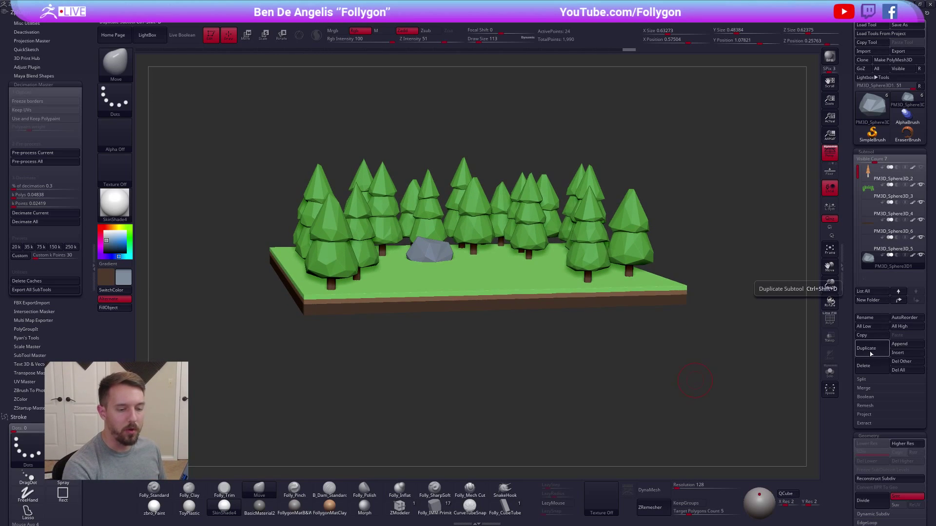
mouse_move(751, 365)
left_mouse_down()
mouse_move(734, 432)
mouse_move(717, 393)
mouse_move(740, 361)
left_mouse_up()
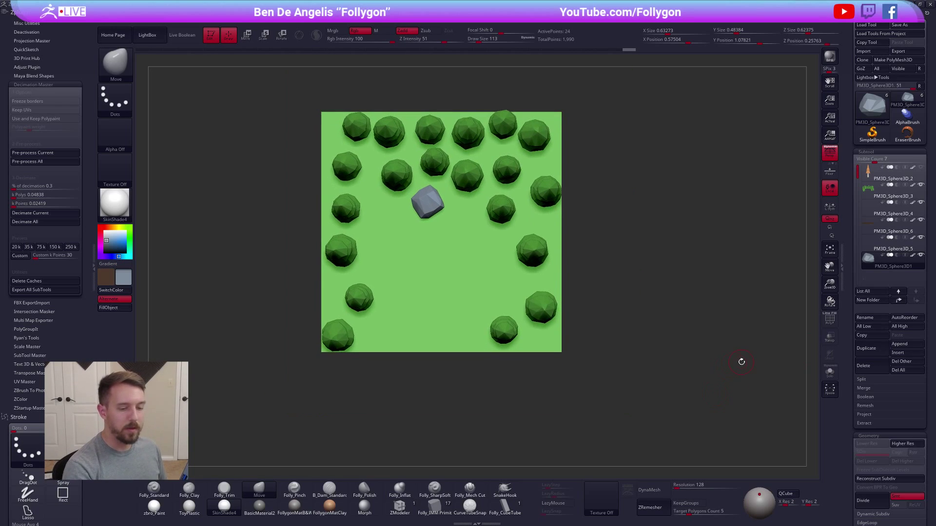
left_click(860, 349)
left_click(830, 154)
key("w")
mouse_move(433, 208)
left_mouse_down("shift")
mouse_move(433, 264)
mouse_move(508, 302)
mouse_move(517, 320)
mouse_move(540, 282)
mouse_move(592, 288)
left_mouse_up("shift")
key("e")
left_click_drag(634, 361, 633, 297, "shift")
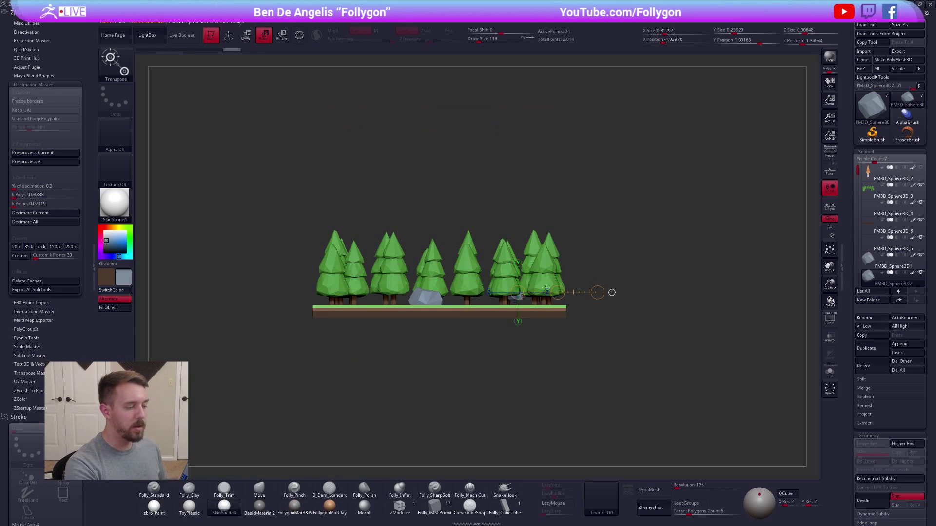
Lower the small rock onto the ground surface, tilt it slightly and restore the perspective view of the scene.
left_click_drag(633, 332, 634, 390, "alt")
key("w")
left_click_drag(529, 301, 528, 365)
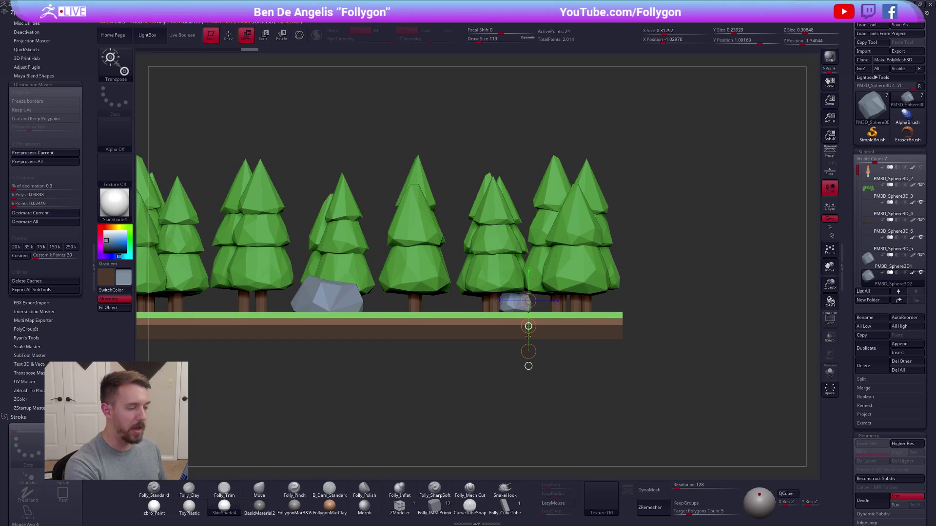
key("r")
left_click_drag(515, 314, 632, 313)
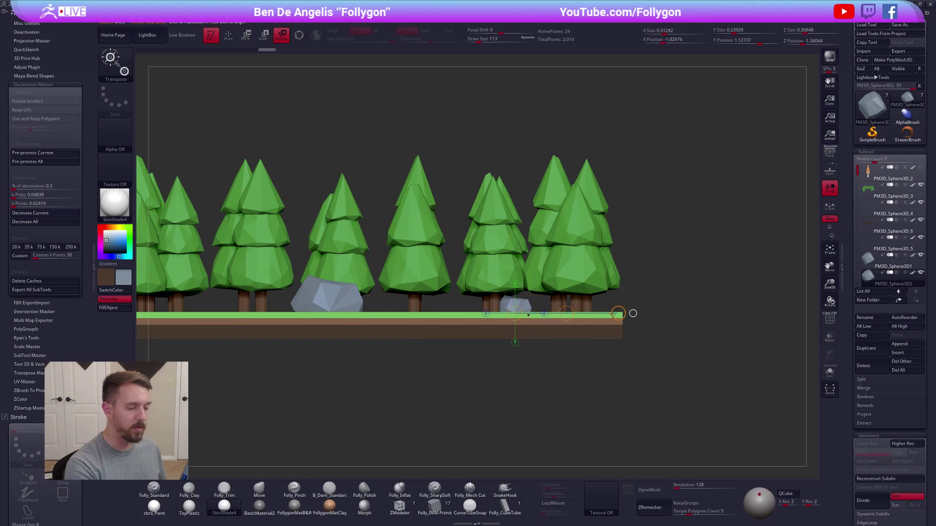
mouse_move(441, 349)
left_mouse_down()
mouse_move(492, 368)
mouse_move(507, 349)
left_mouse_up()
key("q")
left_click(829, 153)
left_click_drag(726, 297, 654, 403)
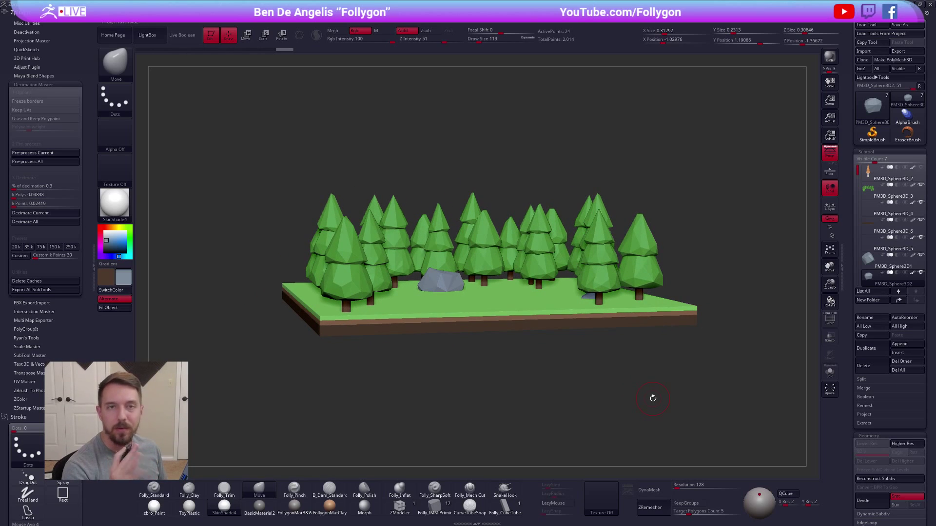
left_click_drag(625, 407, 645, 403)
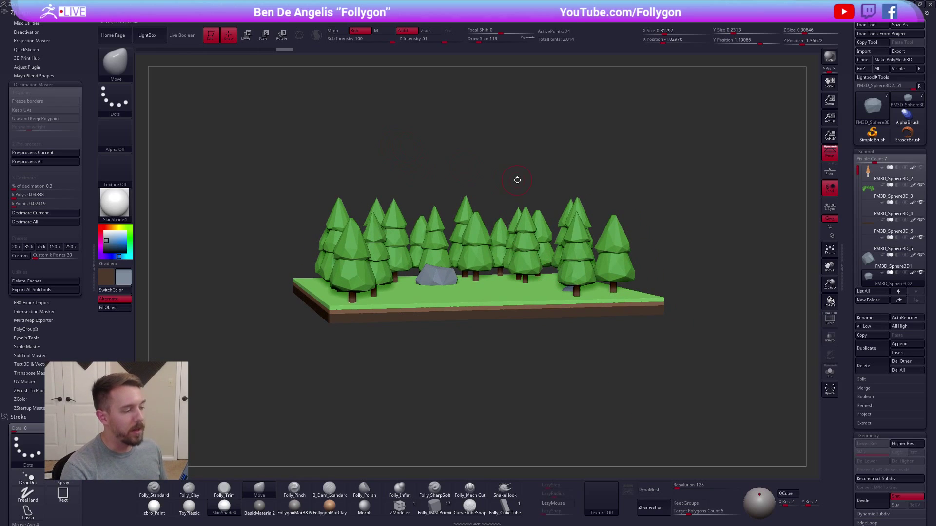
Set the movie capture source to Doc and show the animation timeline.
key("1")
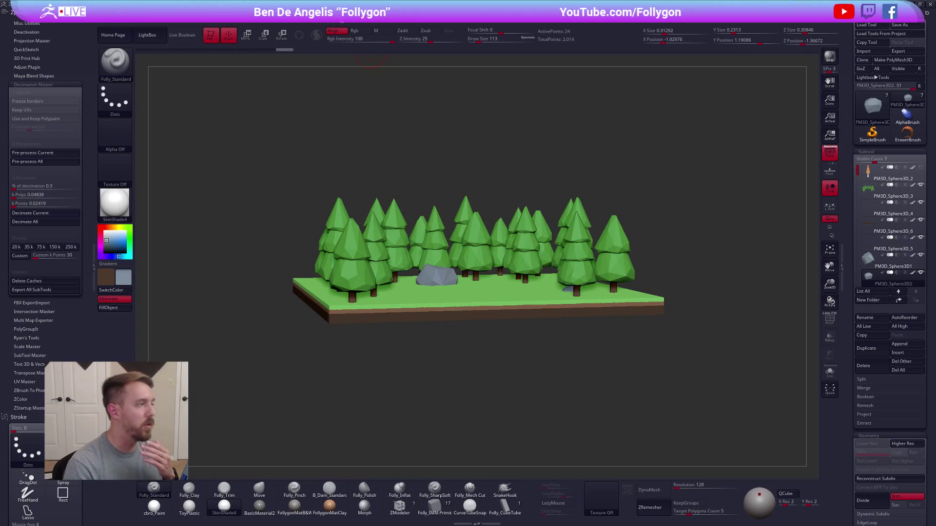
left_click(341, 21)
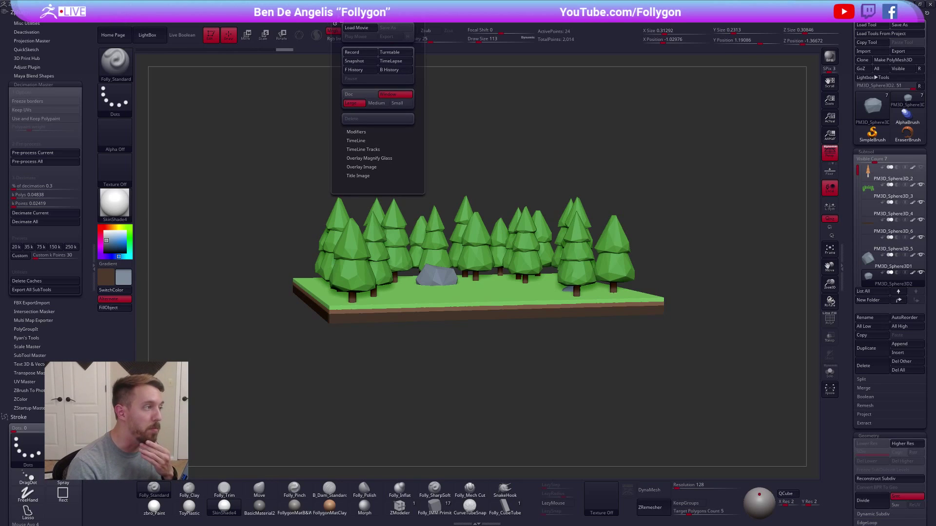
left_click(355, 96)
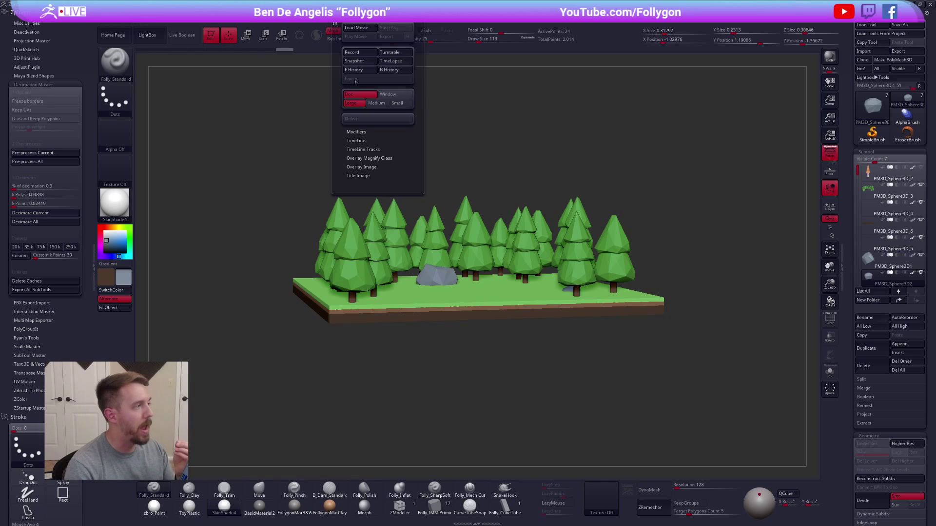
left_click(181, 23)
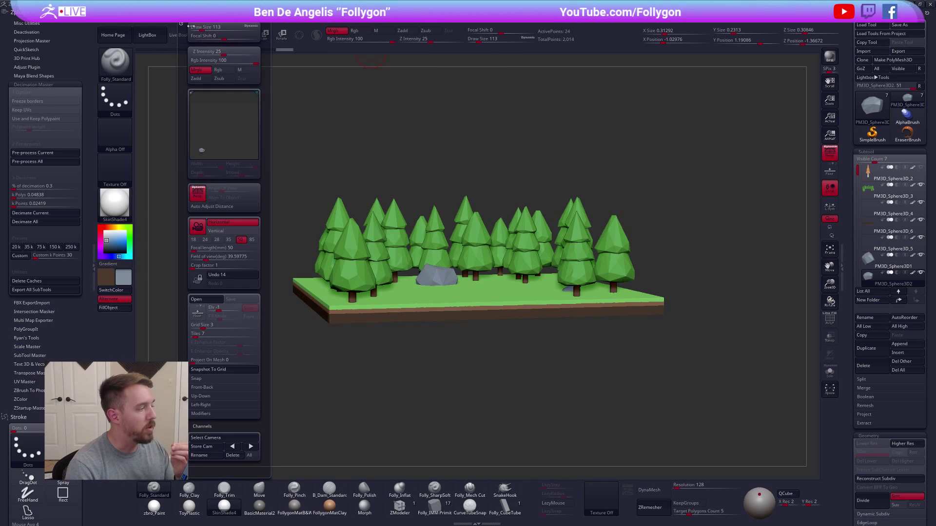
scroll(231, 180, "down", 5)
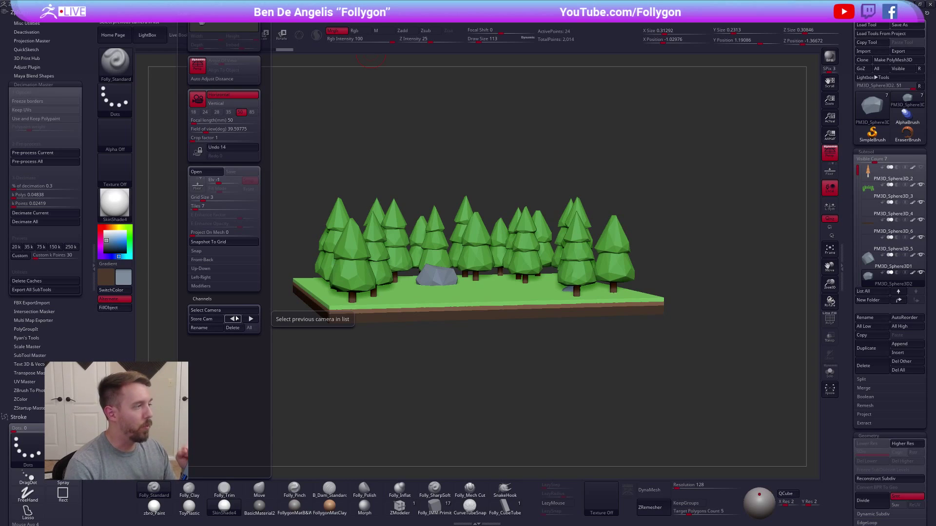
left_click(341, 23)
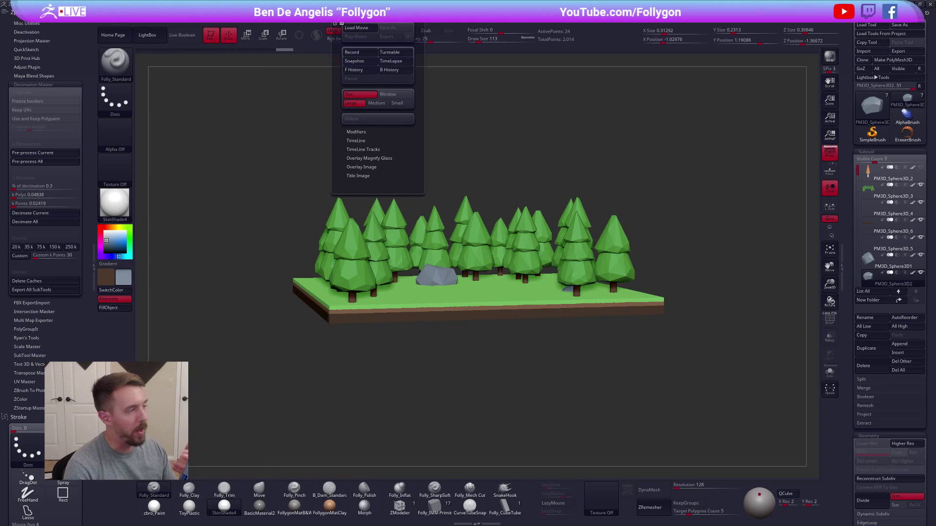
left_click(366, 140)
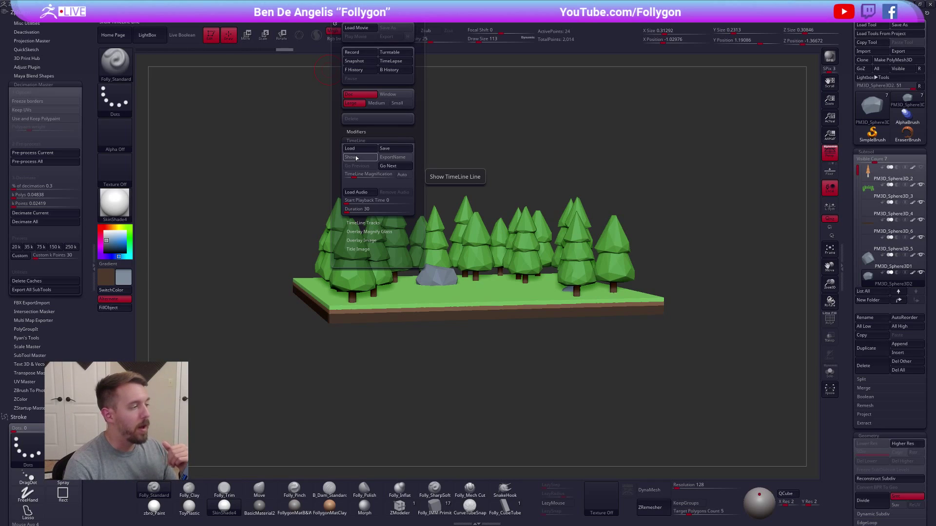
left_click(357, 158)
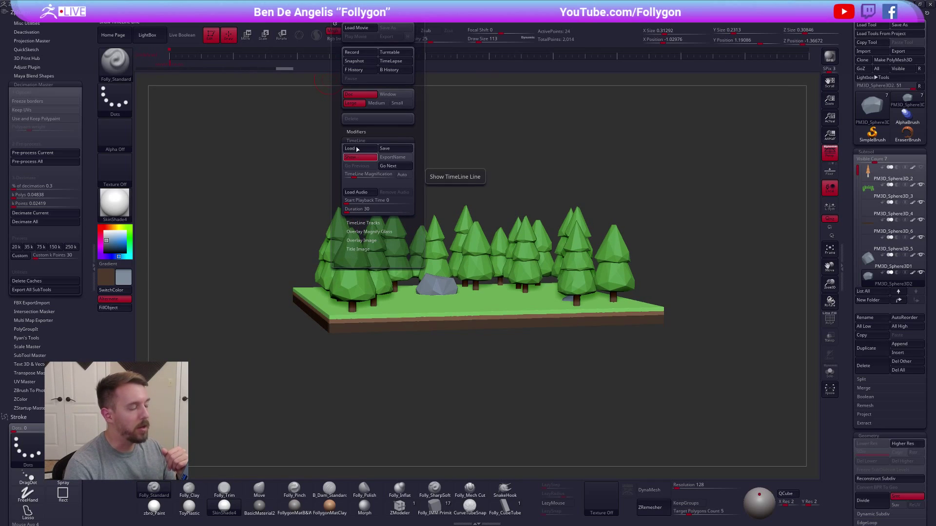
Frame the scene from a raised three-quarter angle and store that view as a keyframe mid-timeline.
left_click_drag(610, 358, 620, 369)
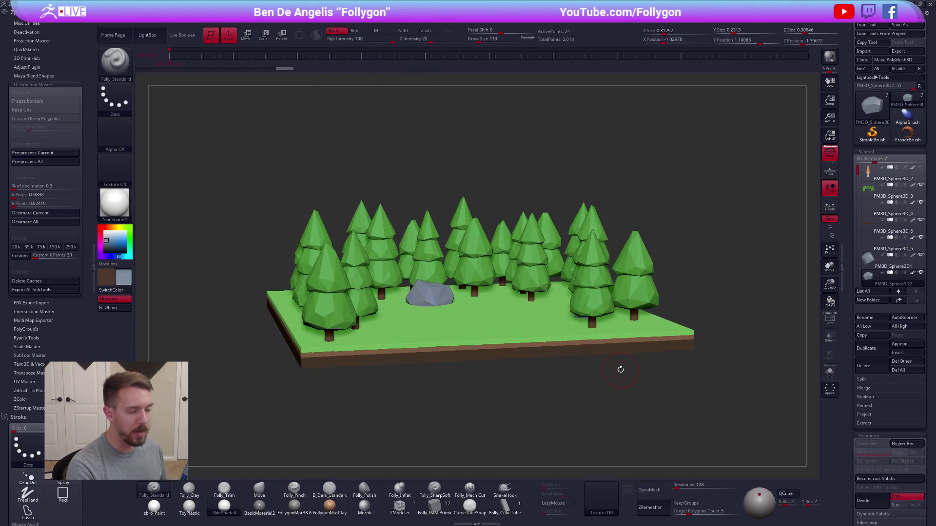
mouse_move(593, 403)
left_mouse_down()
mouse_move(594, 412)
mouse_move(609, 379)
mouse_move(578, 366)
mouse_move(580, 389)
mouse_move(589, 374)
mouse_move(522, 263)
mouse_move(537, 288)
mouse_move(521, 271)
mouse_move(532, 313)
left_mouse_up()
left_click(533, 314, "alt")
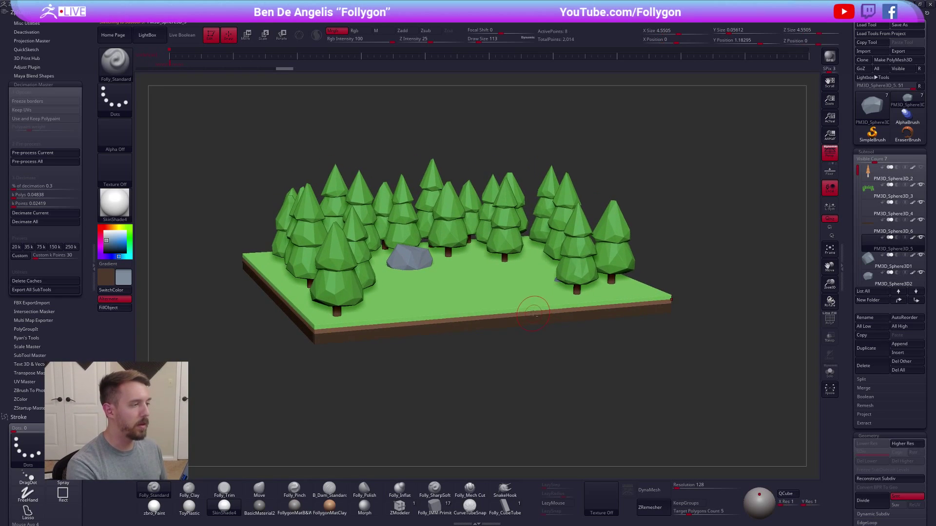
right_click_drag(532, 314, 550, 322, "alt")
left_click(493, 57)
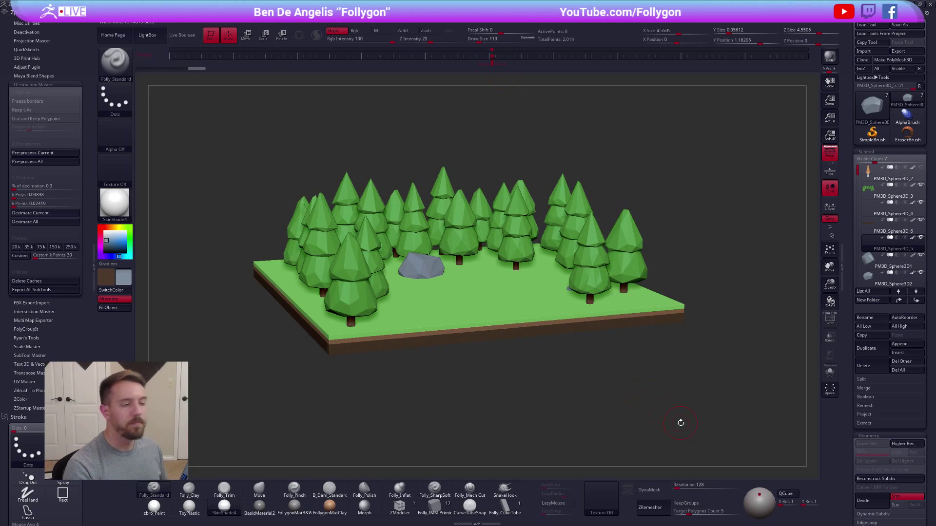
Orbit away from the stored view and recall it from the timeline keyframe.
left_click_drag(707, 424, 596, 398, "alt")
left_click_drag(564, 361, 490, 321, "alt")
left_click(495, 62)
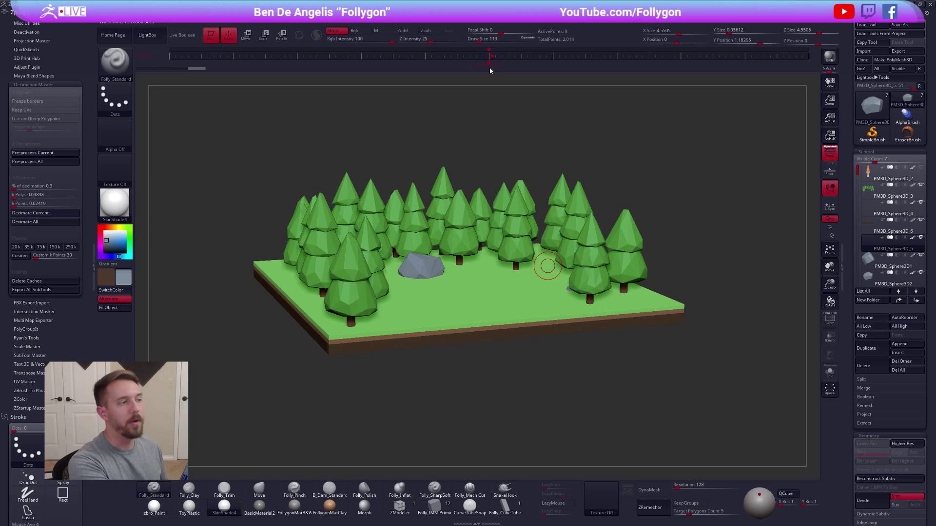
left_click_drag(617, 405, 631, 404, "alt")
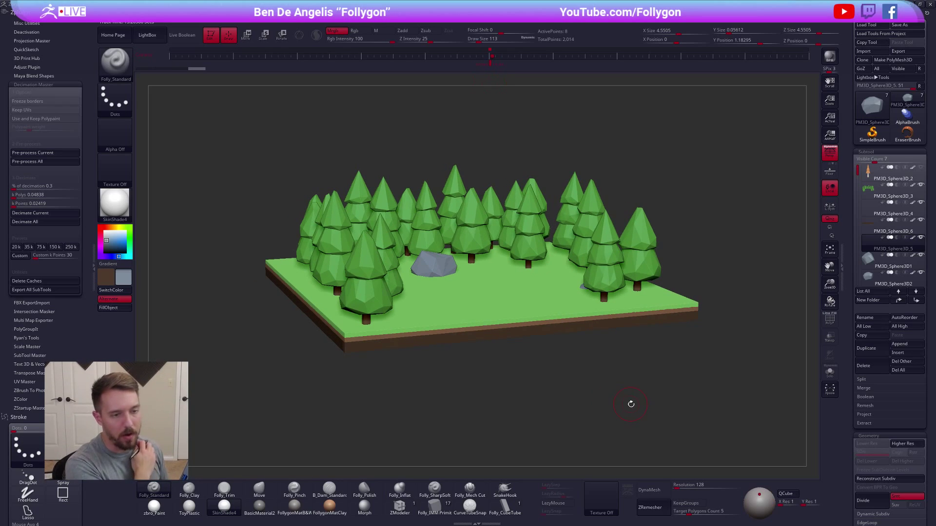
Move the small rock out into the open grass beside the front-right trees and scale it to about 0.25 wide.
left_click(604, 288, "alt")
key("w")
left_click_drag(610, 331, 603, 291, "shift")
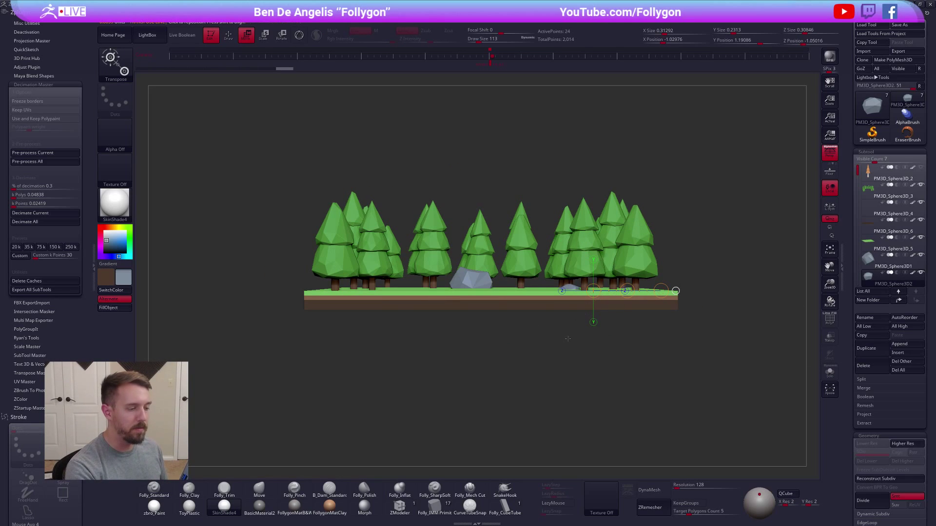
left_click_drag(489, 67, 490, 74)
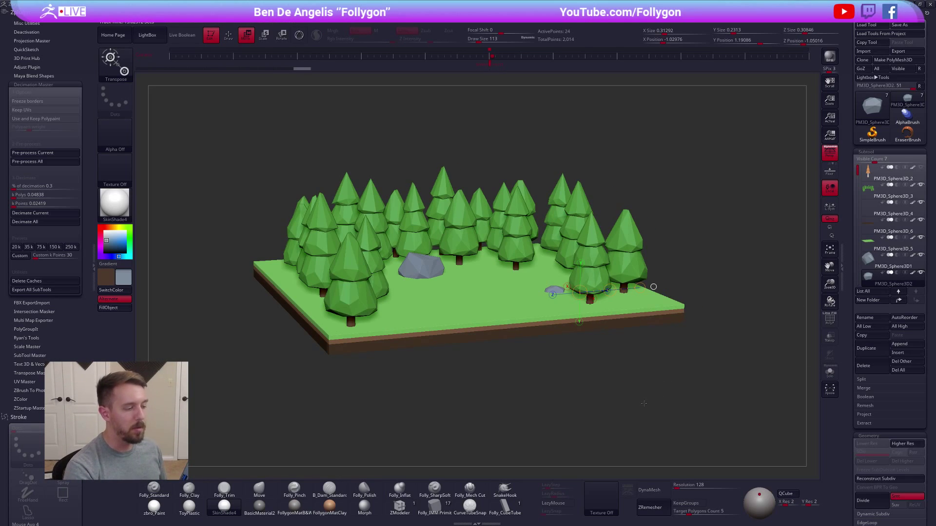
key("e")
left_click_drag(584, 292, 575, 298)
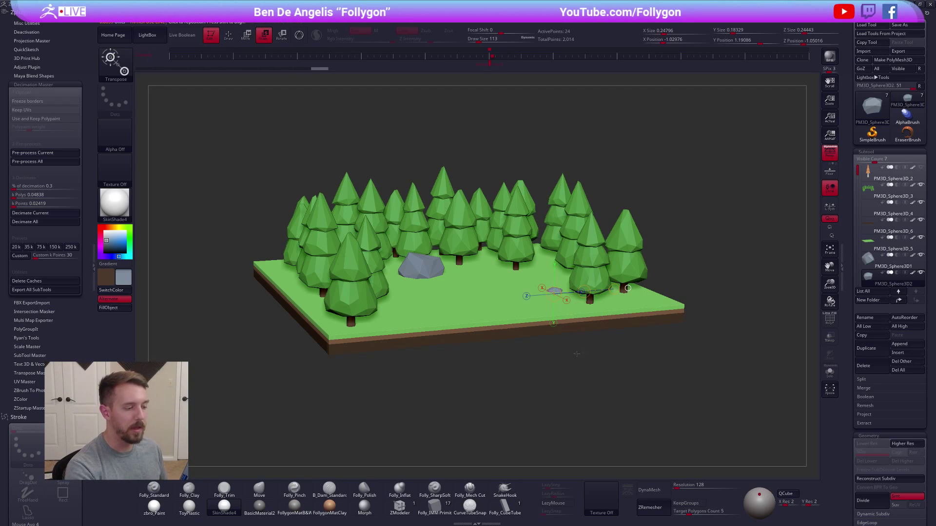
key("q")
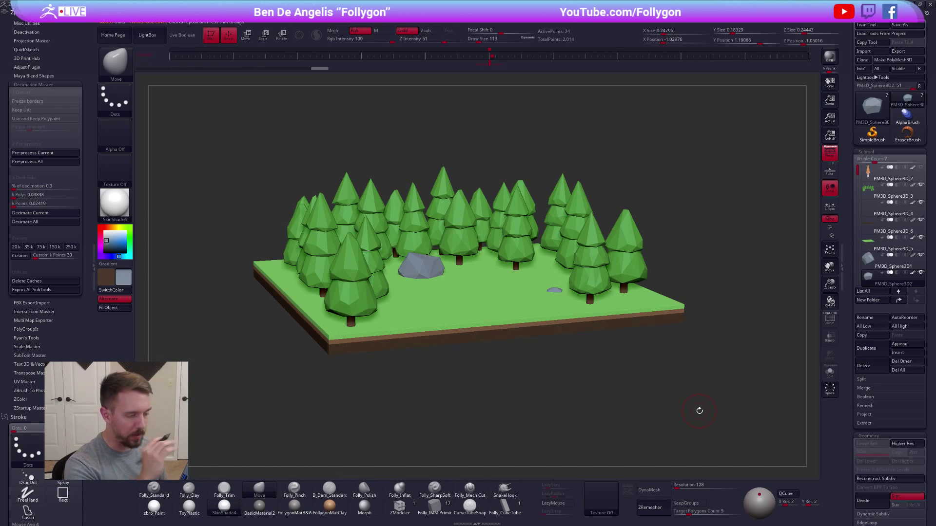
Duplicate the small rock near the front-right trees.
left_click_drag(618, 332, 660, 317)
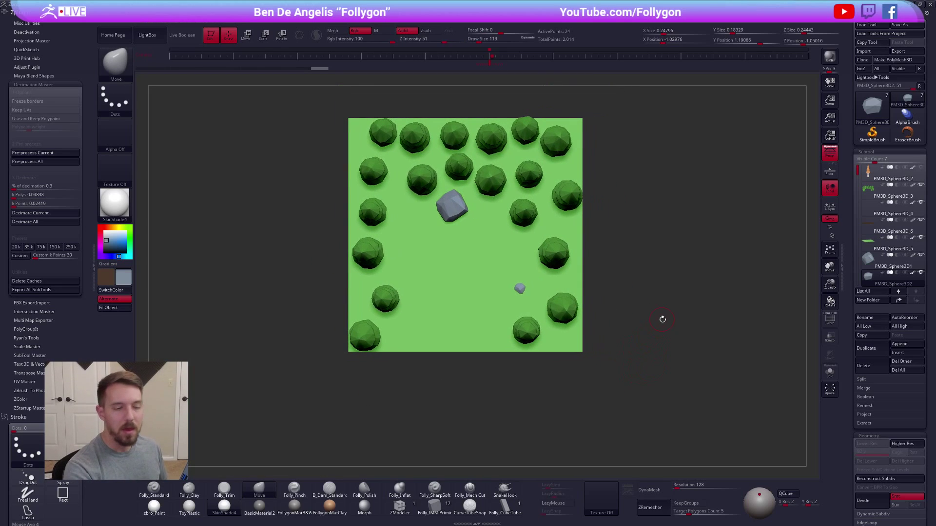
left_click(862, 349)
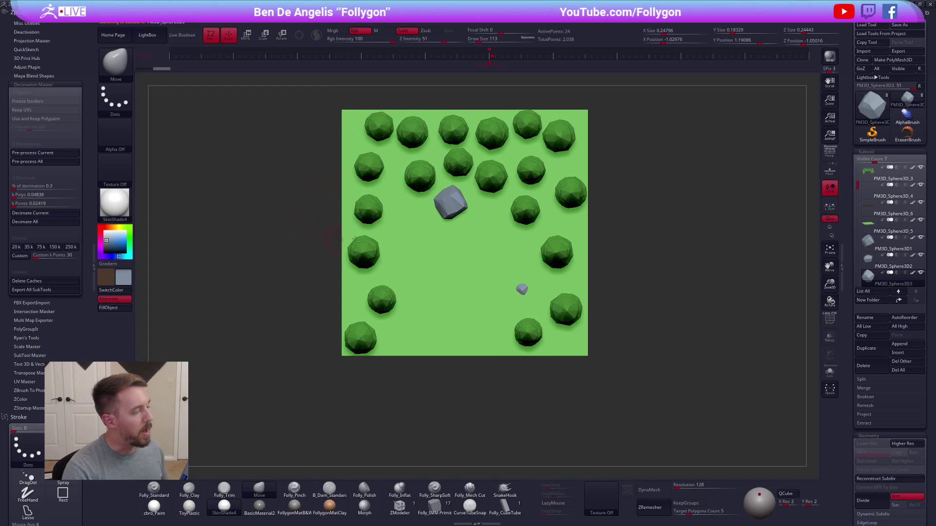
Switch to the browser, look over the Follygon channel, store page and Low Poly Foliage Pack preview images, and return to ZBrush.
key("alt+Tab")
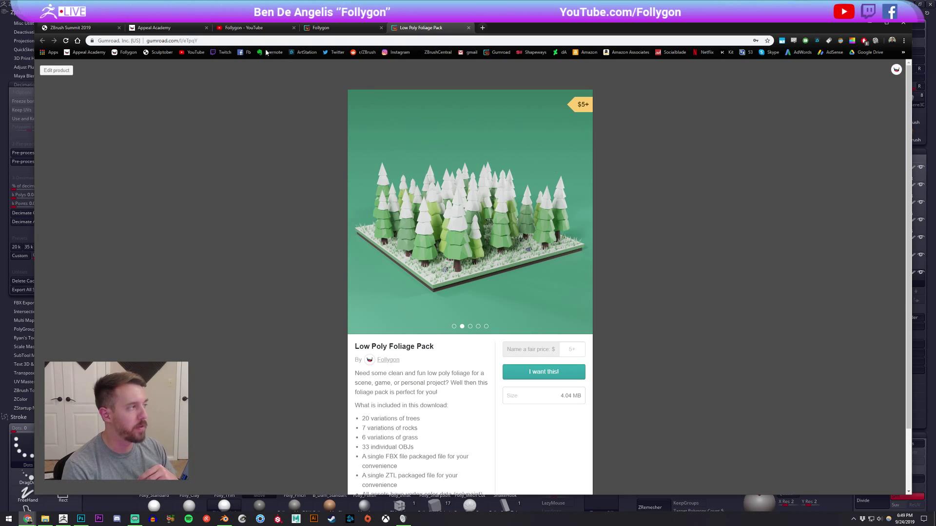
left_click(269, 27)
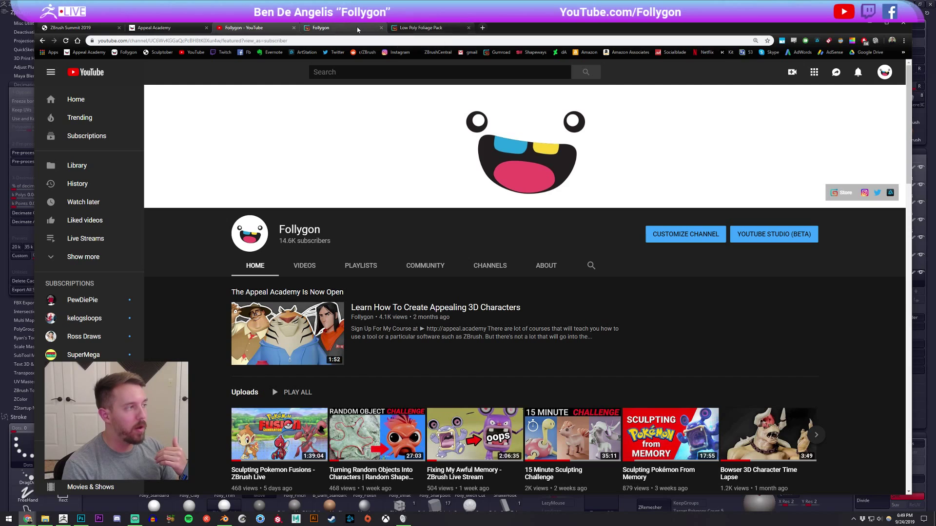
left_click(321, 27)
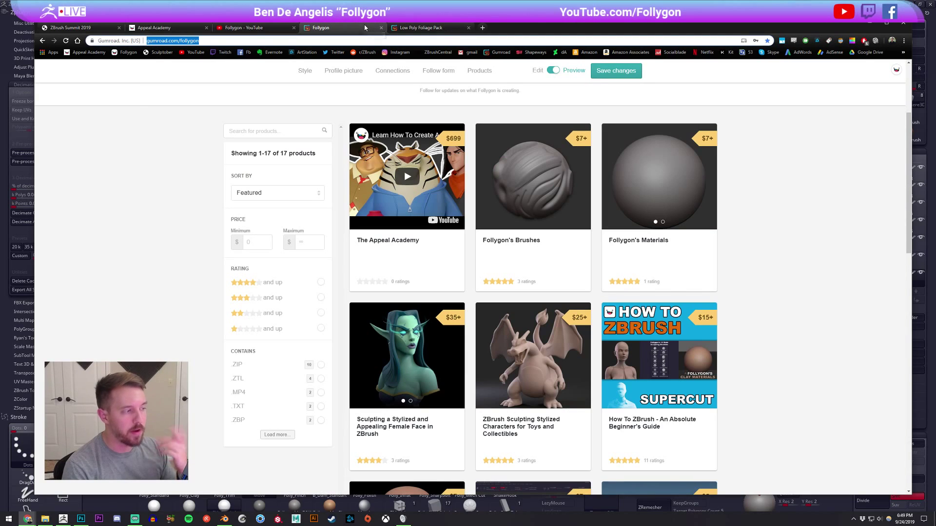
left_click(409, 28)
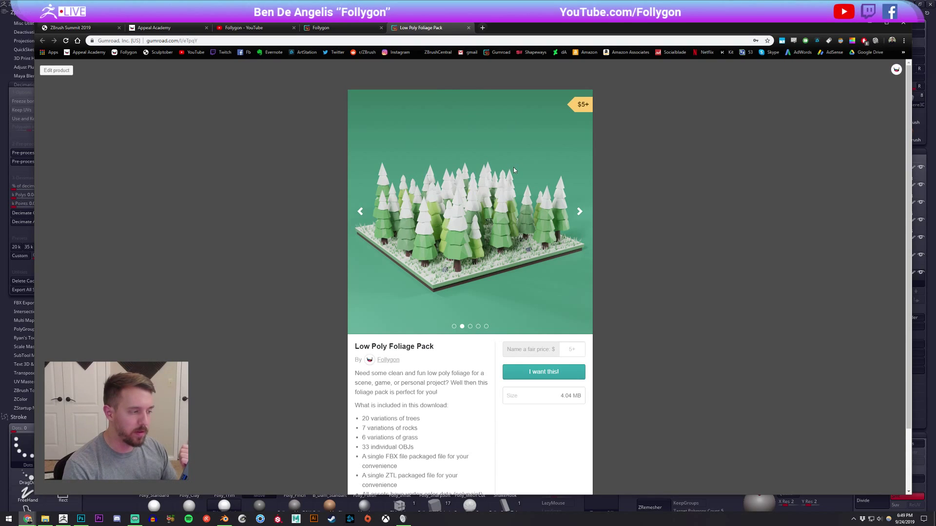
mouse_move(563, 218)
left_click(361, 212)
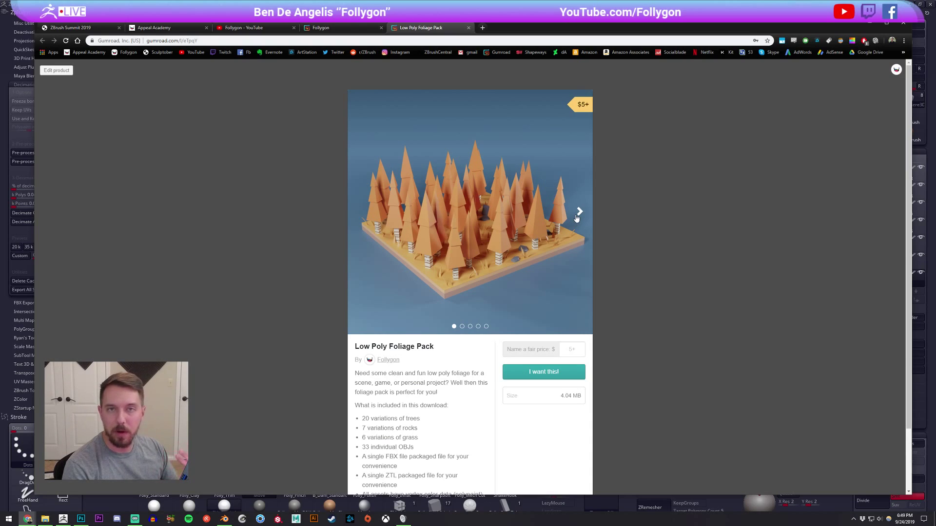
left_click(579, 213)
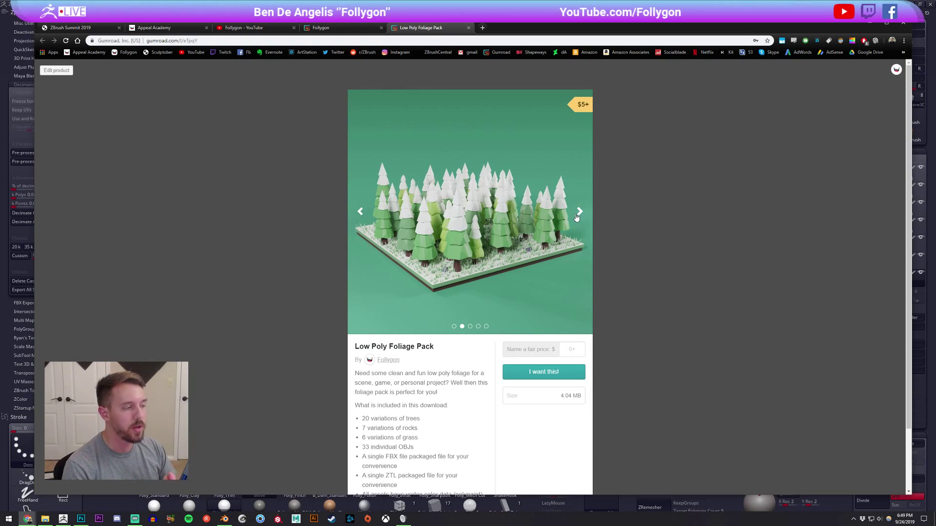
left_click(578, 212)
left_click(360, 211)
left_click(360, 212)
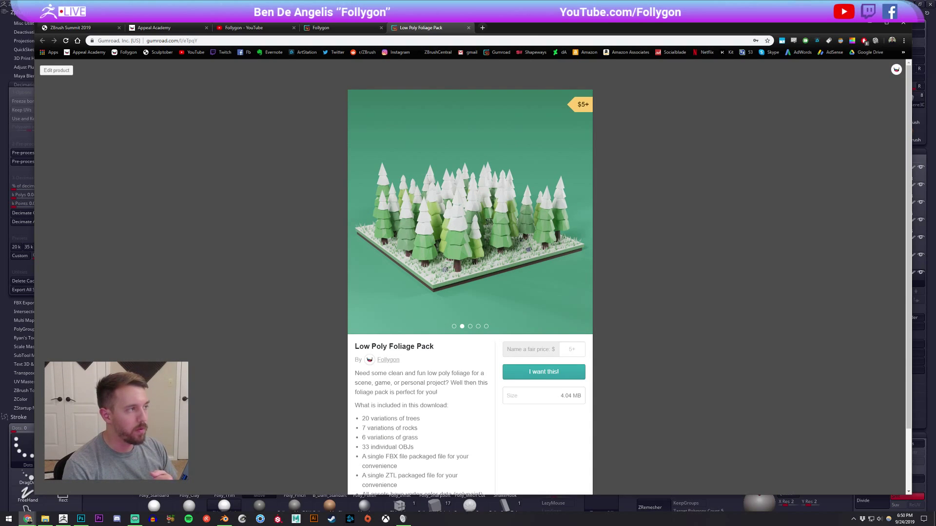
key("alt+Tab")
Isolate the duplicated rock and subdivide it up to subdivision level 4.
left_click_drag(551, 253, 580, 180)
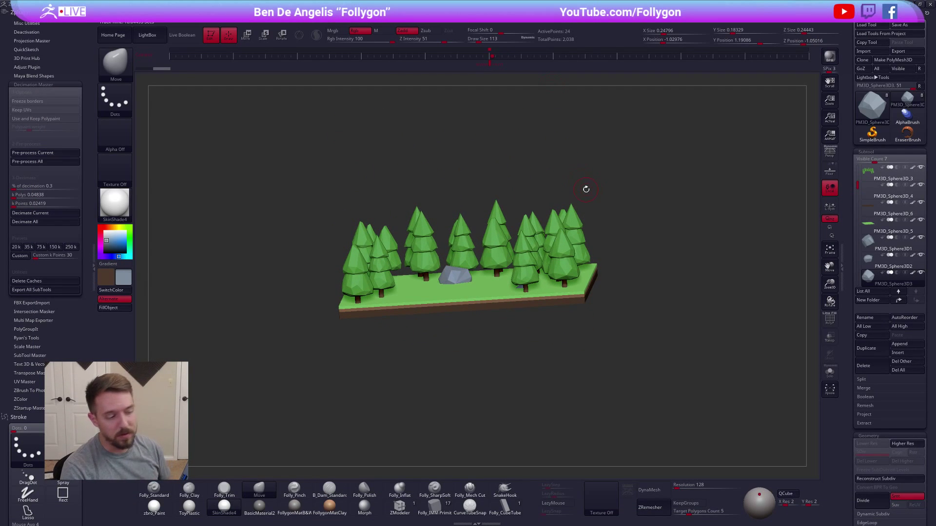
left_click_drag(523, 304, 555, 341)
left_click(829, 373)
key("ctrl+d")
key("ctrl+d")
key("ctrl+d")
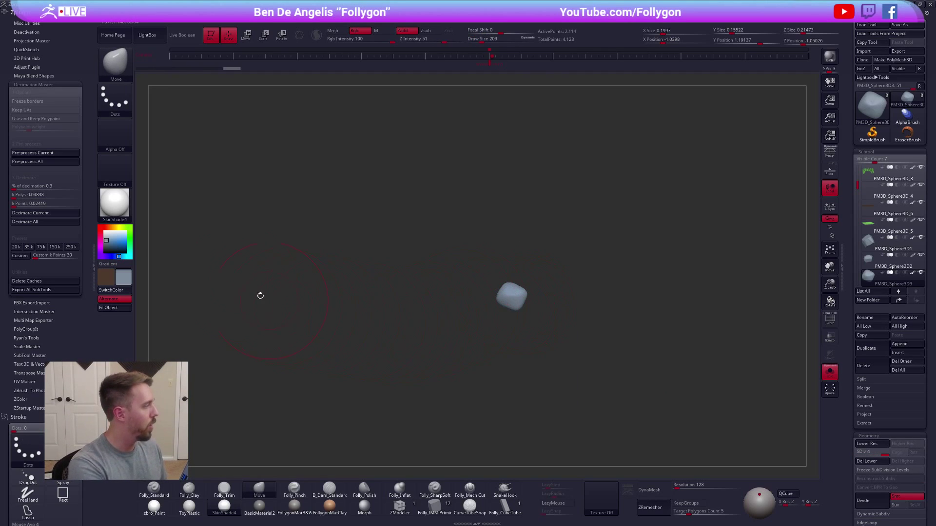
Pre-process the isolated rock, decimate it at 1 percent and fill it with the grey-blue colour.
left_click(47, 154)
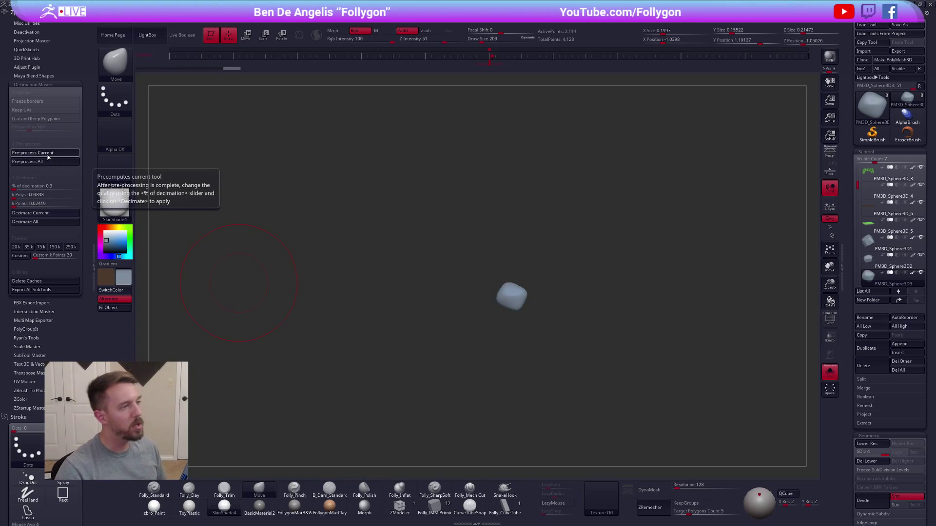
left_click(41, 213)
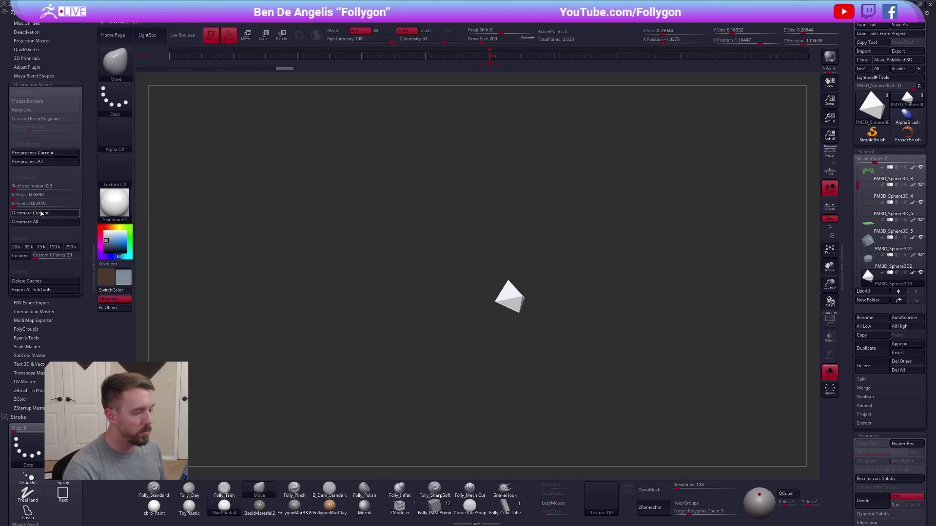
left_click(38, 188)
type("1")
key("Tab")
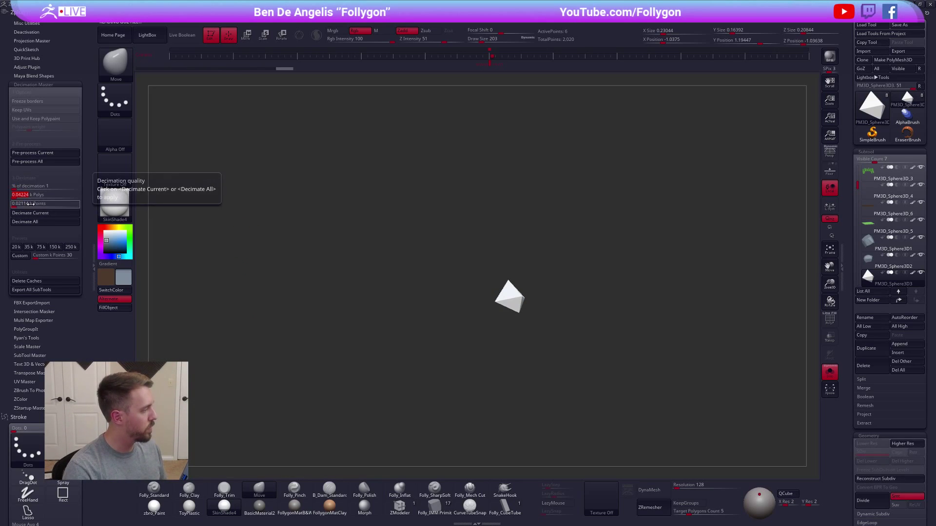
left_click(32, 213)
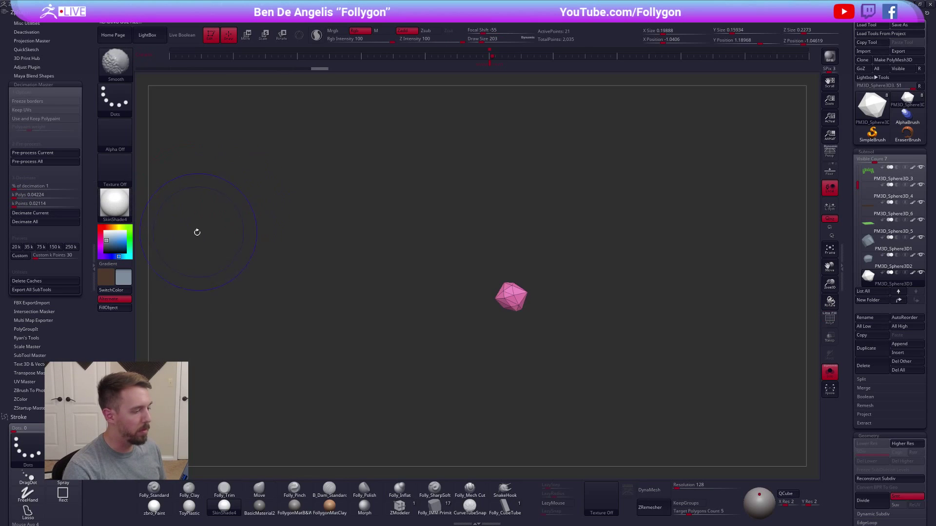
left_click(116, 307)
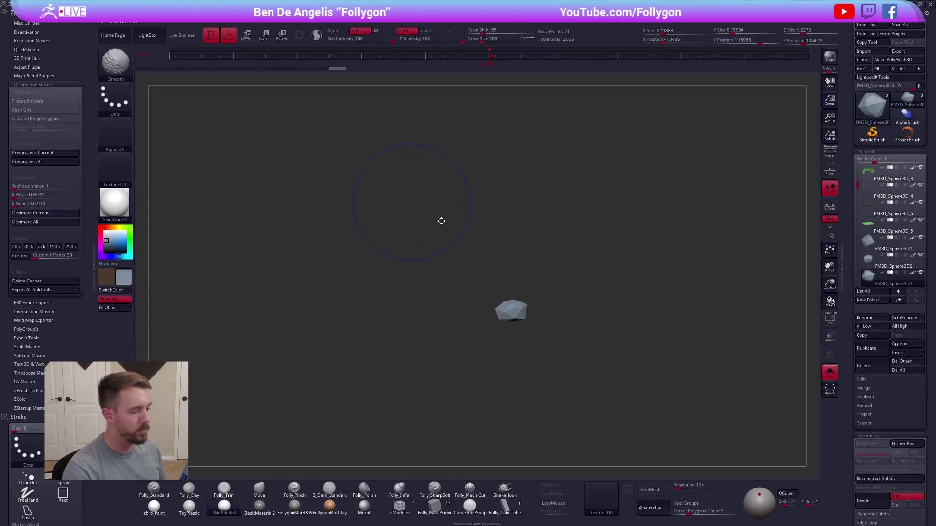
Show the full scene from the stored camera view and move the new rock beside the front-left corner trees.
key("alt+s")
left_click(493, 57)
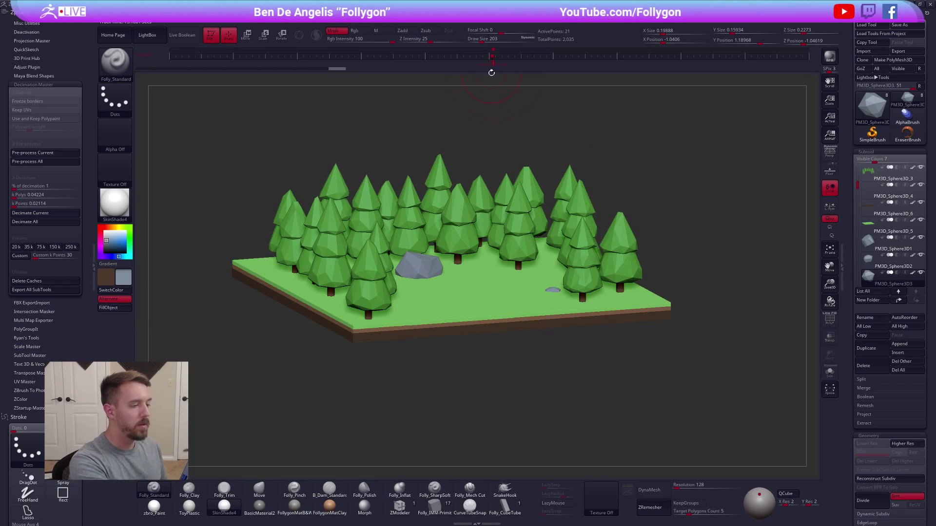
key("w")
left_click_drag(584, 290, 526, 313, "ctrl")
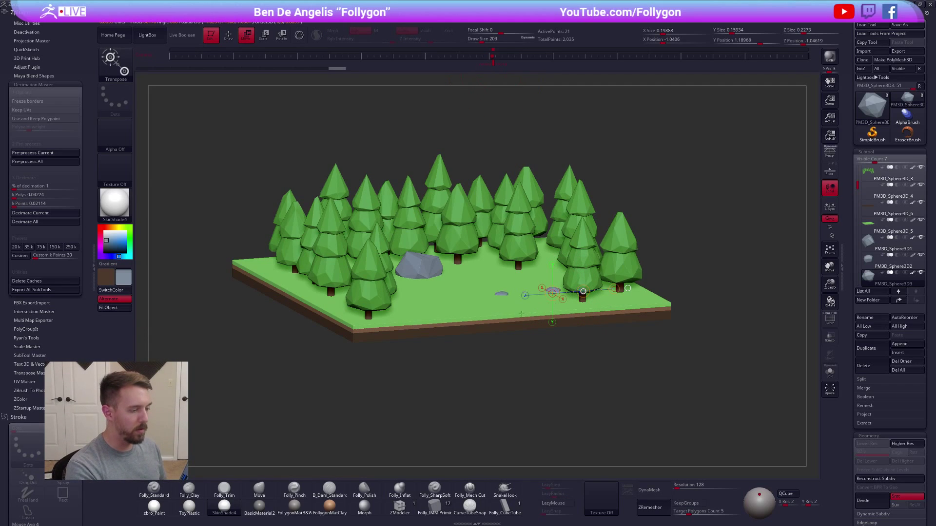
left_click_drag(413, 350, 413, 453)
left_click_drag(412, 453, 405, 278, "alt")
left_click_drag(385, 215, 374, 305, "shift")
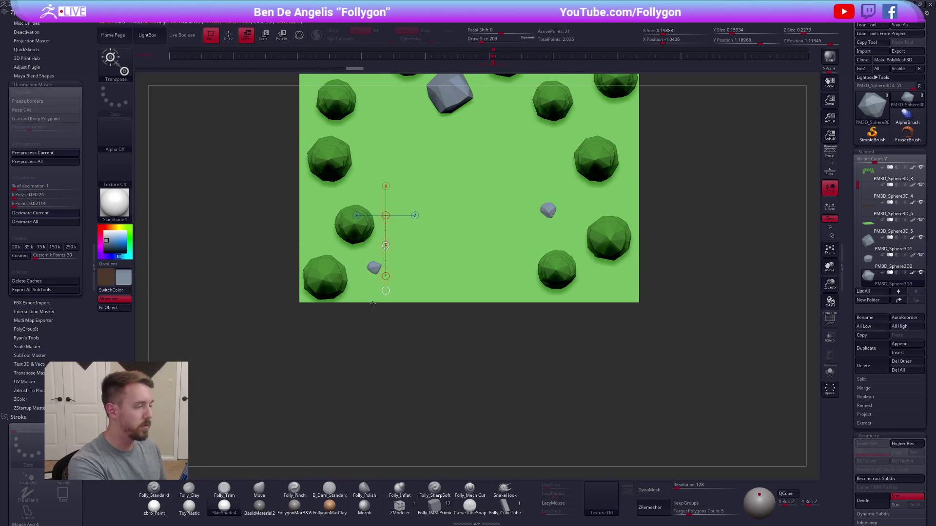
left_click(493, 57)
Raise the front-left rock slightly out of the grass and rotate it to a different angle.
key("e")
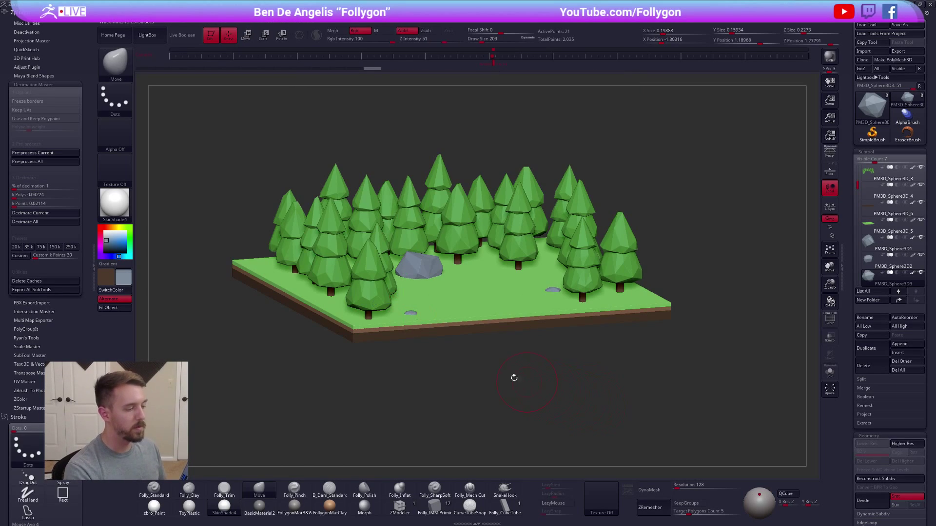
left_click(437, 319)
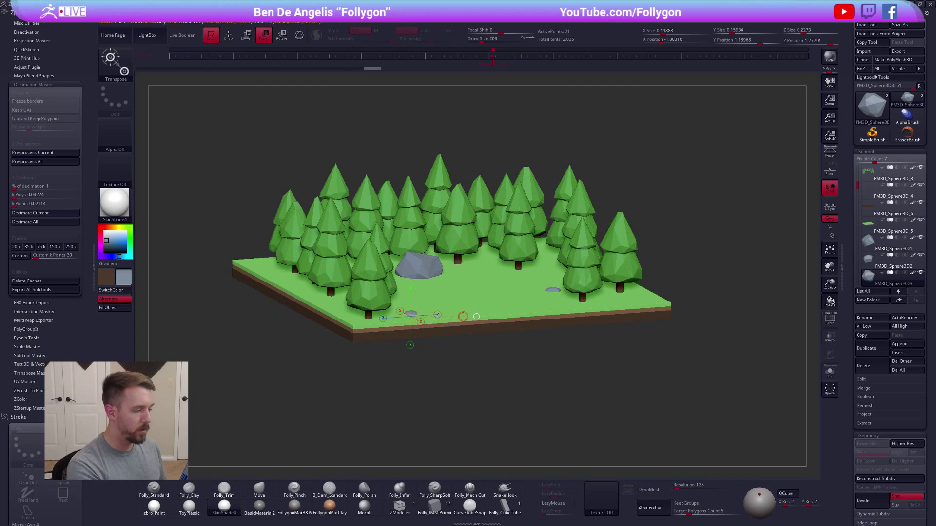
key("w")
left_click_drag(429, 333, 429, 393)
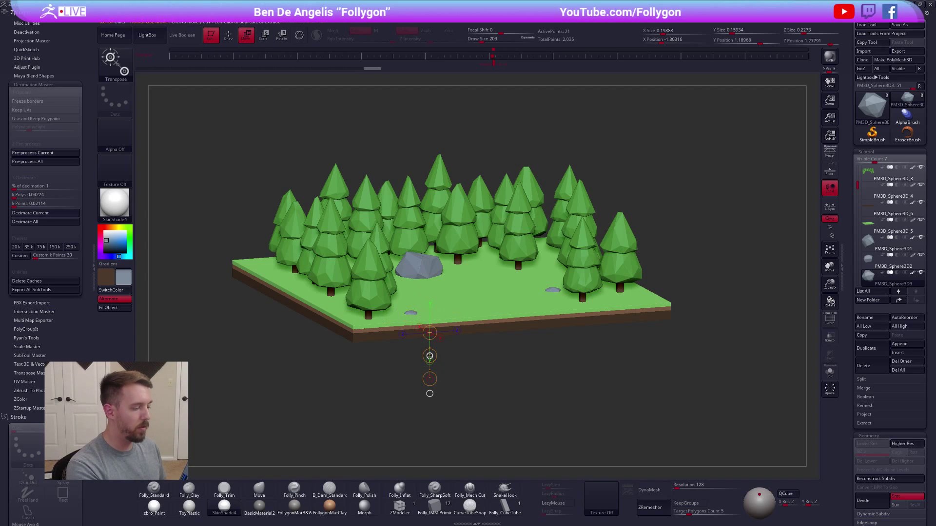
left_click_drag(430, 353, 430, 350)
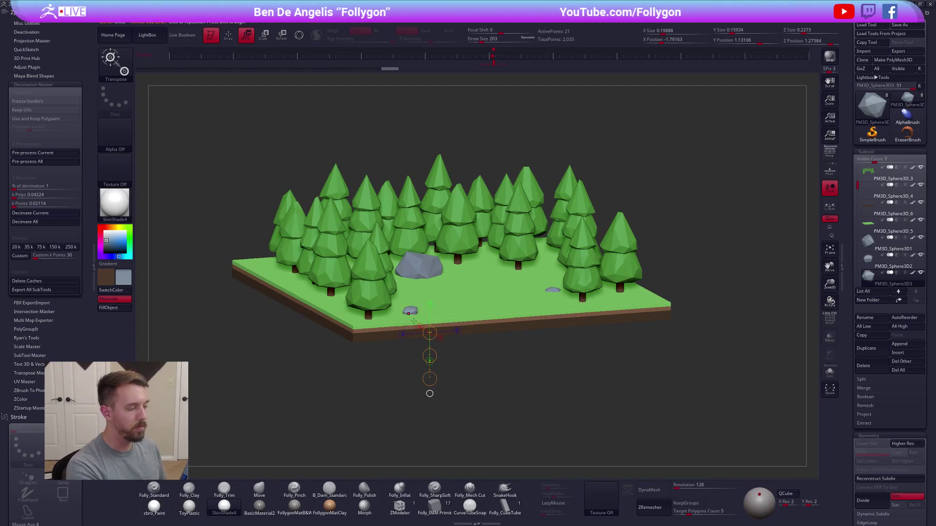
right_click_drag(413, 322, 408, 313, "shift")
key("r")
mouse_move(408, 314)
left_mouse_down("shift")
mouse_move(440, 310)
mouse_move(452, 304)
mouse_move(449, 293)
left_mouse_up("shift")
key("w")
key("q")
right_click_drag(441, 328, 459, 340)
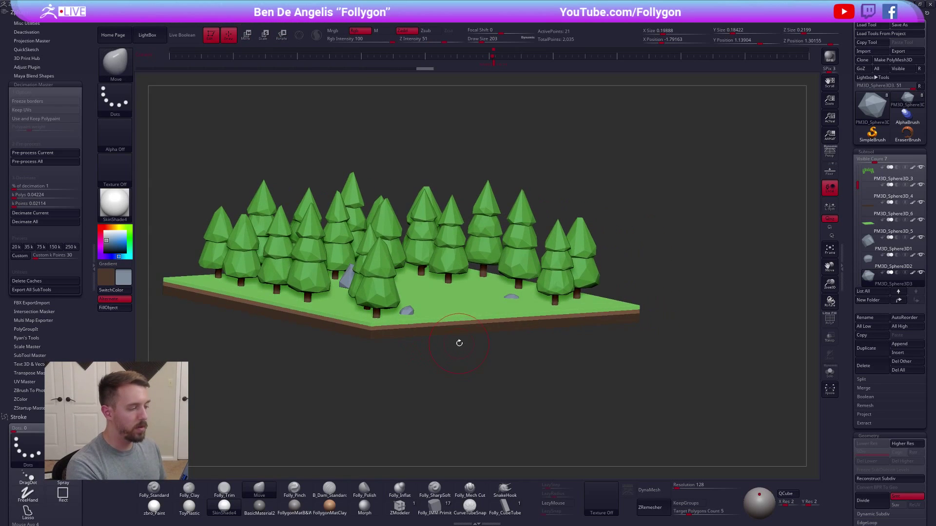
Duplicate the front-left rock, rotate the copy and shift it just beside the original.
right_click_drag(637, 400, 606, 429)
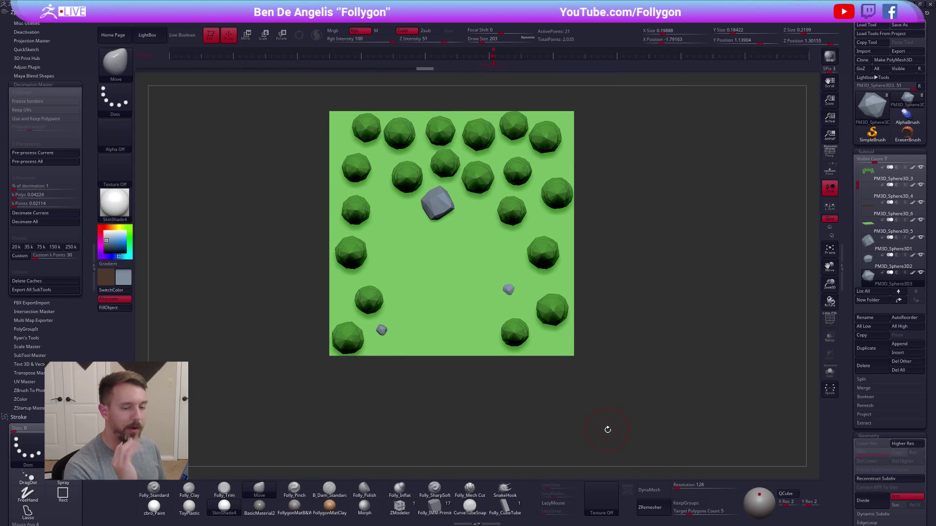
left_click(859, 353)
key("r")
left_click_drag(382, 329, 385, 411)
left_click_drag(363, 471, 359, 487)
left_click(385, 362)
left_click(486, 64)
key("w")
mouse_move(425, 334)
left_mouse_down("shift")
mouse_move(425, 374)
mouse_move(425, 357)
left_mouse_up("shift")
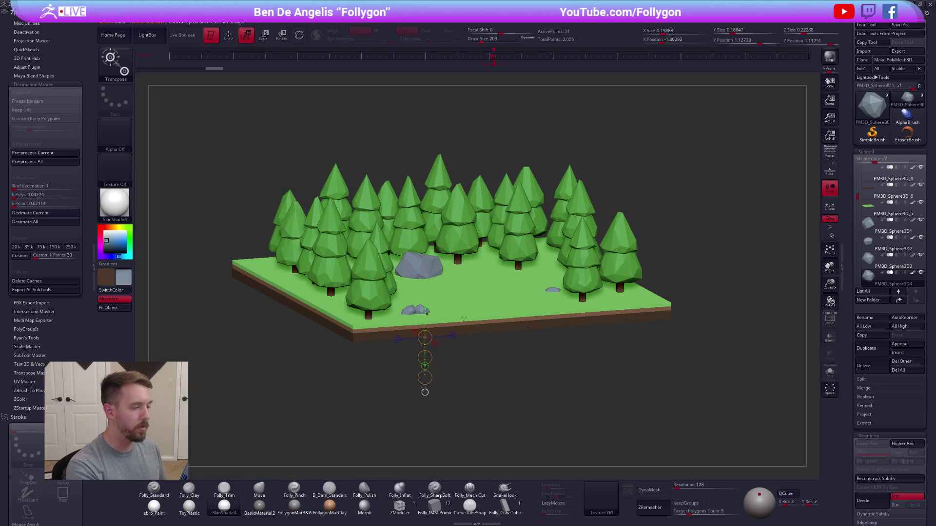
Move the rock copy between the right-hand trees, scale it to about 0.16 wide and recall the stored view.
left_click_drag(525, 366, 509, 371, "shift")
mouse_move(373, 337)
left_mouse_down("shift")
mouse_move(372, 386)
mouse_move(445, 304)
mouse_move(568, 196)
mouse_move(643, 200)
left_mouse_up("shift")
key("e")
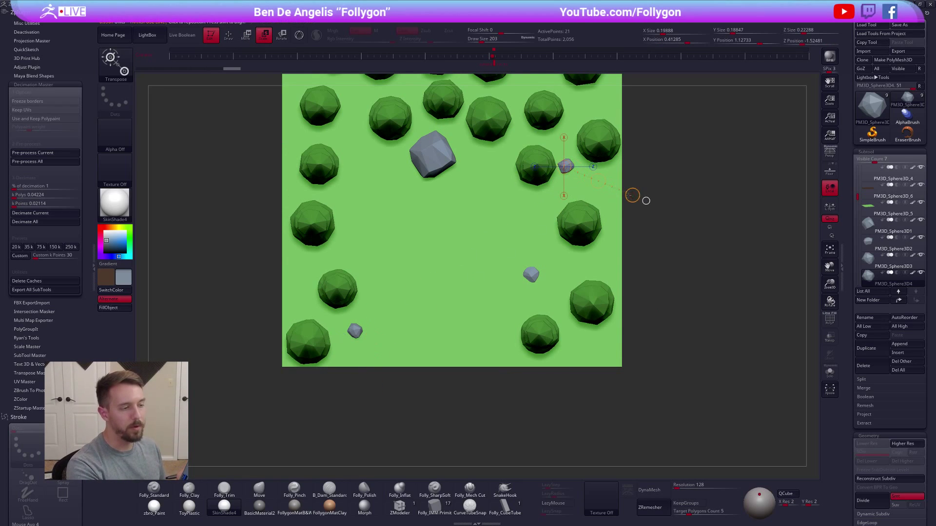
left_click(497, 57)
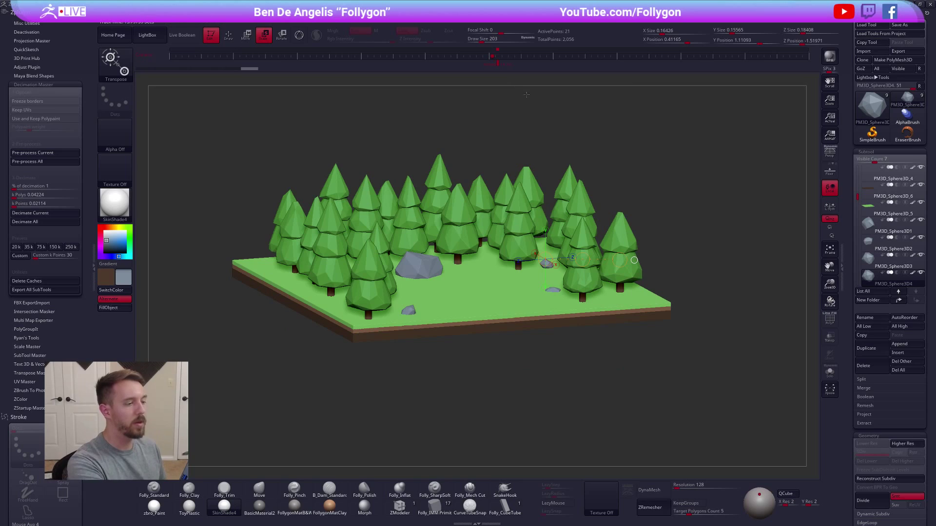
Sink the smaller rock copy into the grass and move it beside the pine to the right of the large rock.
key("w")
left_click_drag(549, 274, 549, 339, "shift")
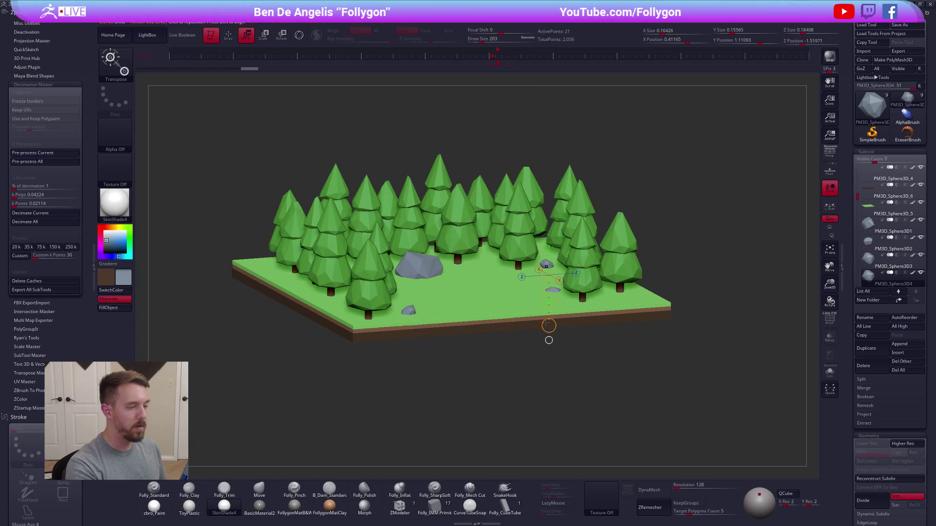
left_click_drag(549, 301, 549, 303)
mouse_move(549, 265)
left_mouse_down("shift")
mouse_move(643, 266)
mouse_move(595, 266)
left_mouse_up("shift")
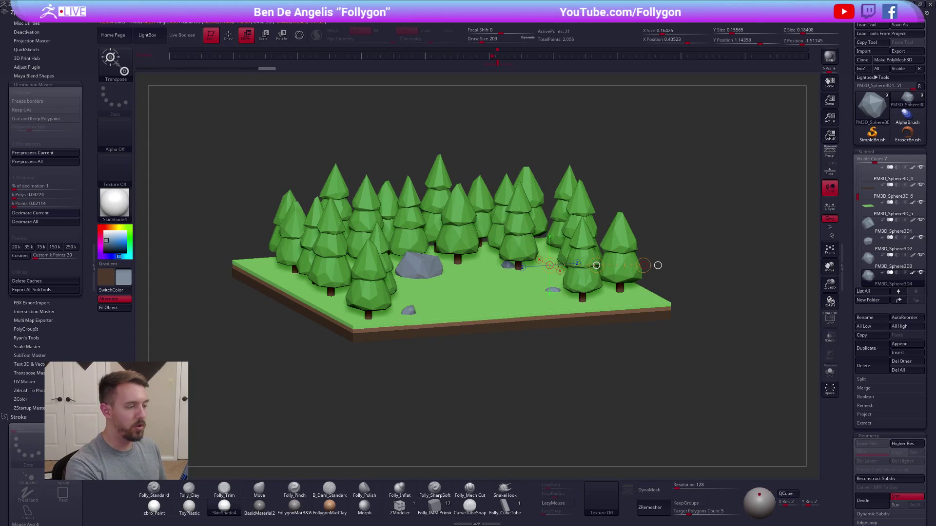
key("q")
key("b")
key("m")
key("v")
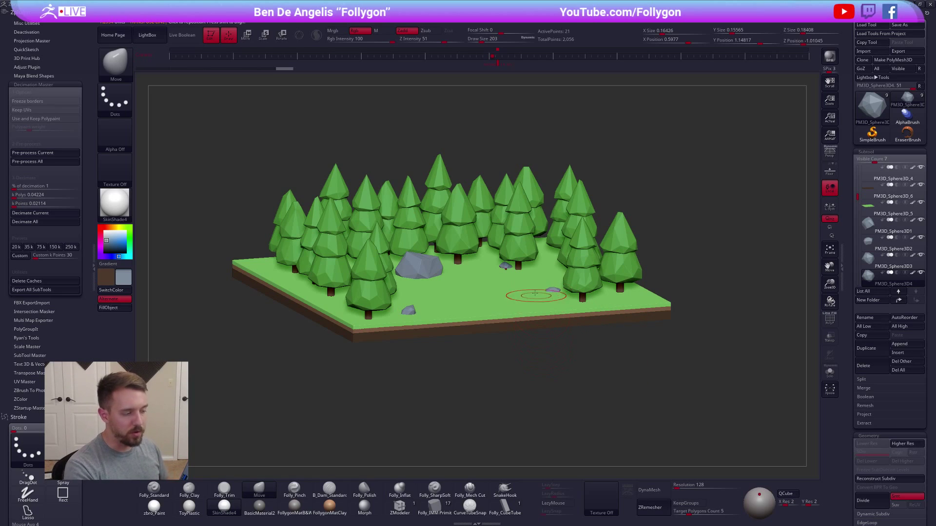
mouse_move(473, 280)
left_mouse_down("ctrl")
mouse_move(484, 228)
mouse_move(439, 229)
mouse_move(485, 239)
left_mouse_up("ctrl")
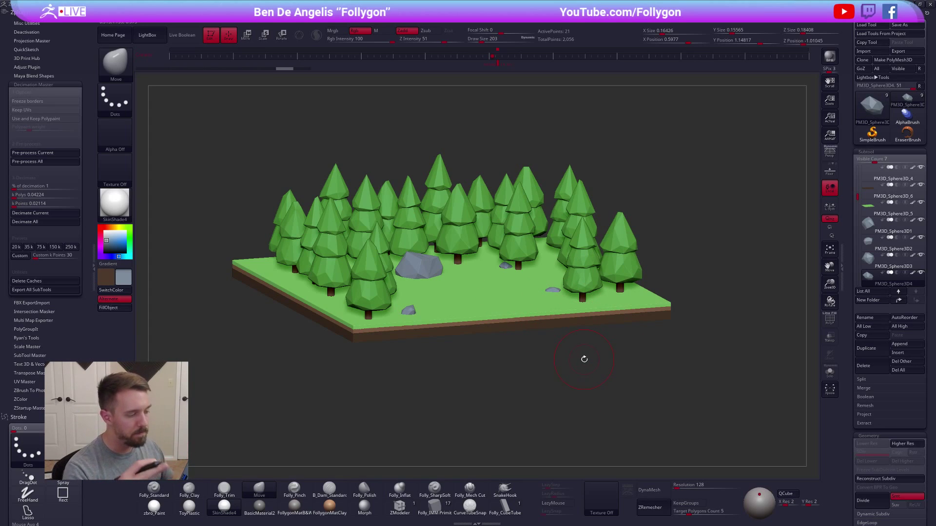
Merge the three small rock subtools down into the large rock's subtool, accepting each non-undoable operation.
left_click_drag(593, 330, 623, 399)
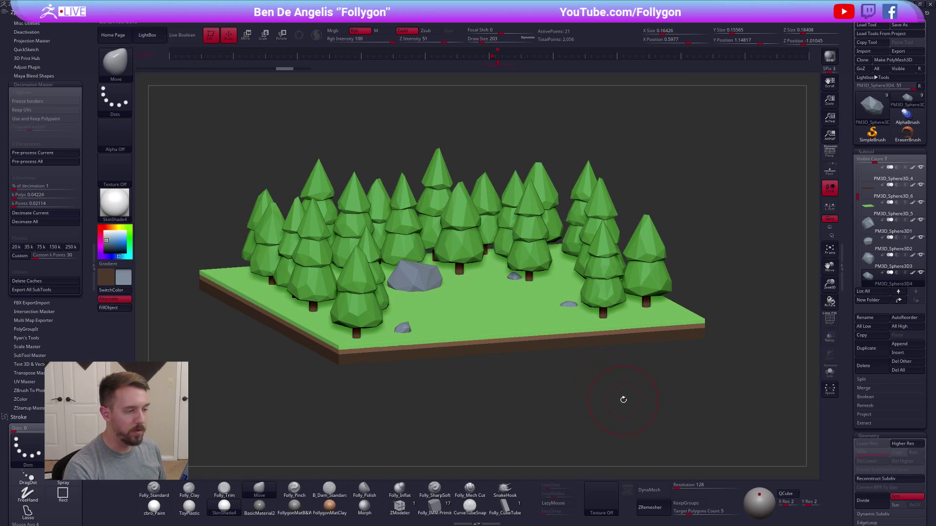
left_click(869, 225)
key("space")
left_click(741, 260)
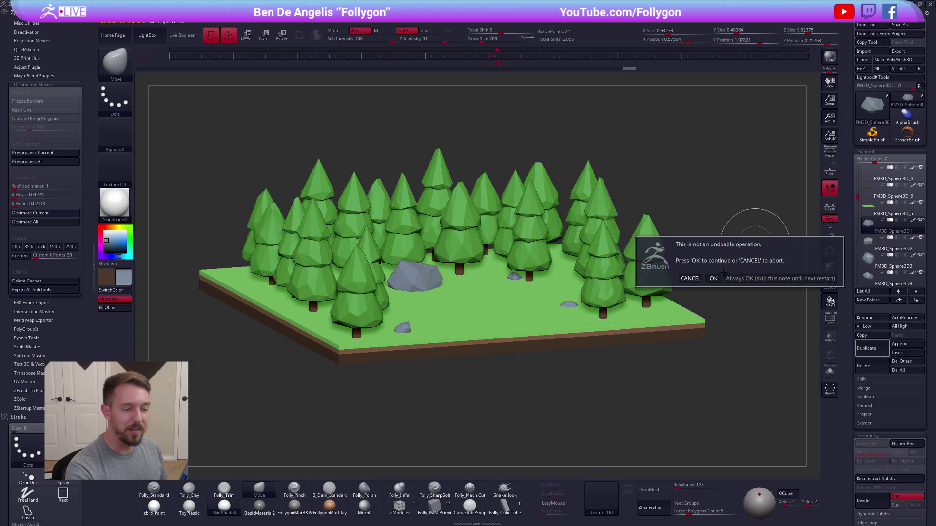
left_click(731, 283)
key("space")
left_click(756, 263)
left_click(731, 284)
key("space")
left_click(762, 263)
left_click(731, 284)
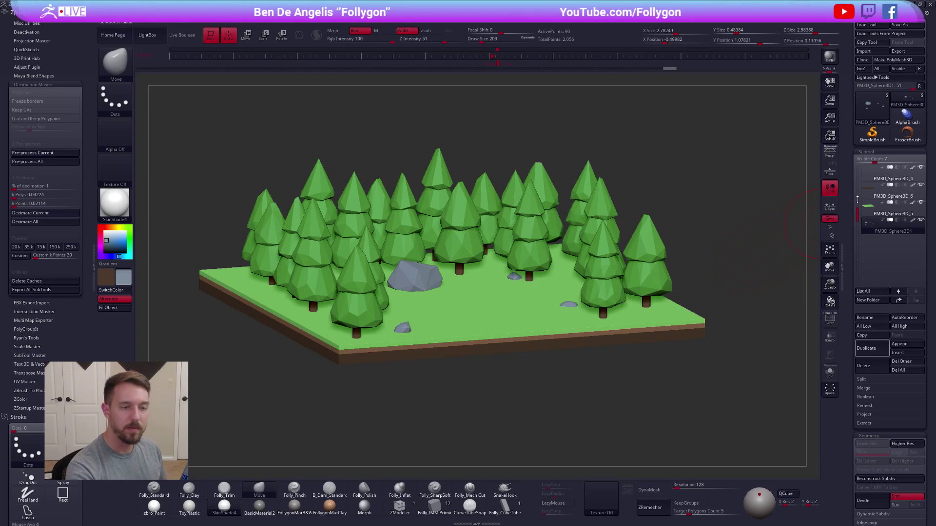
Collapse the plugin tray and reframe the whole forest scene in the widened canvas.
left_click_drag(857, 200, 865, 163)
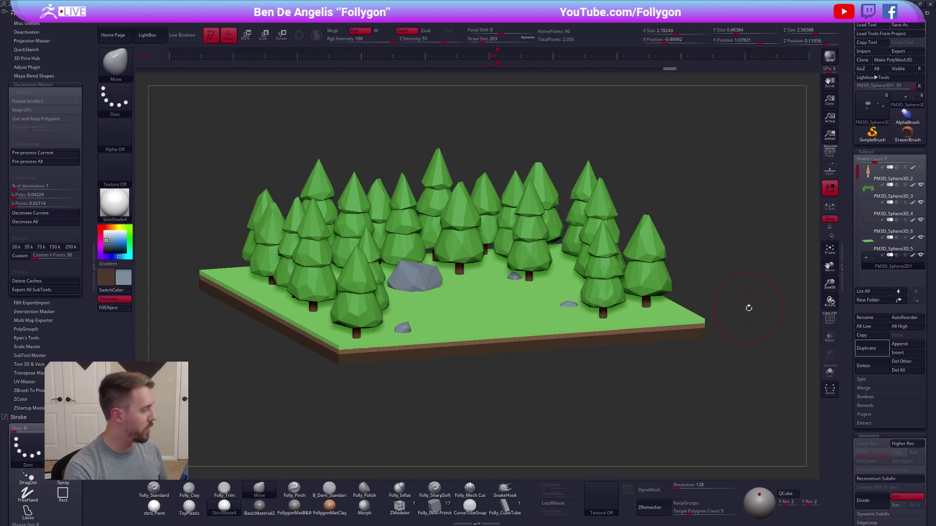
left_click(93, 268)
right_click_drag(634, 296, 626, 253, "ctrl")
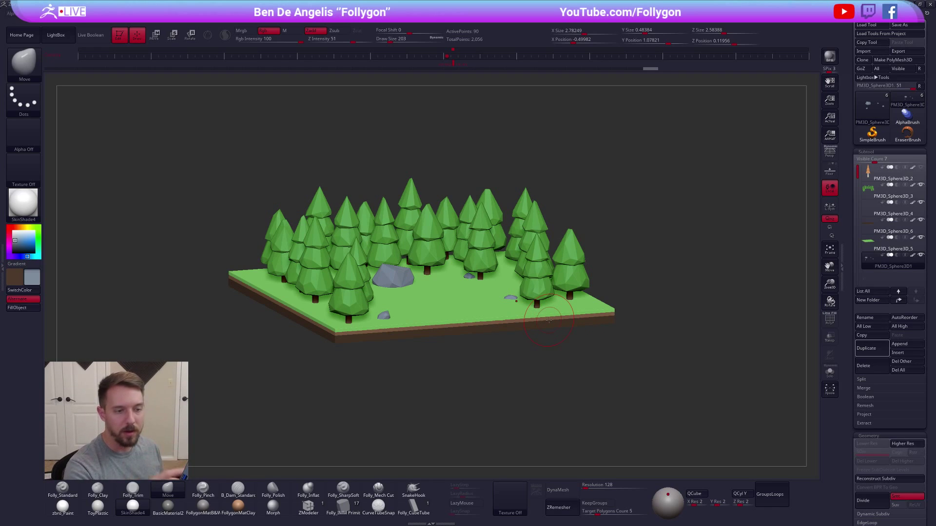
mouse_move(866, 194)
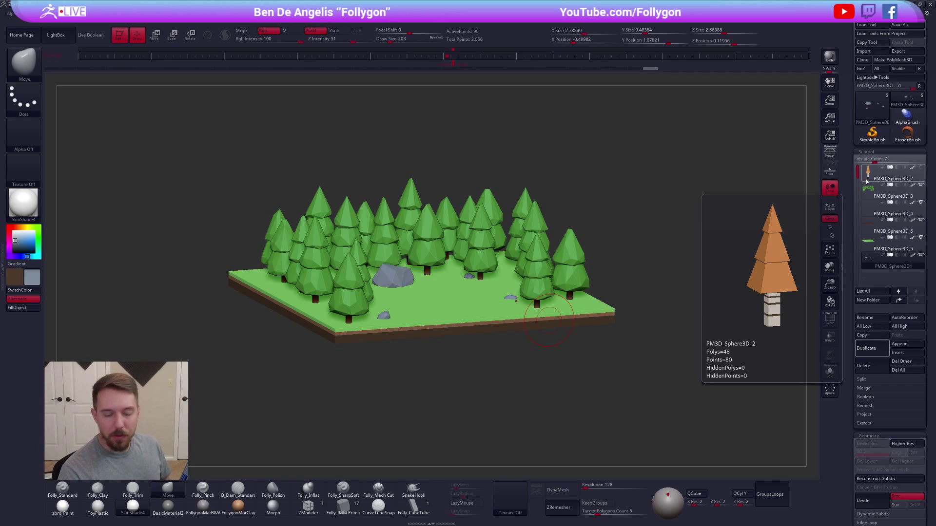
left_click_drag(642, 263, 661, 259, "alt")
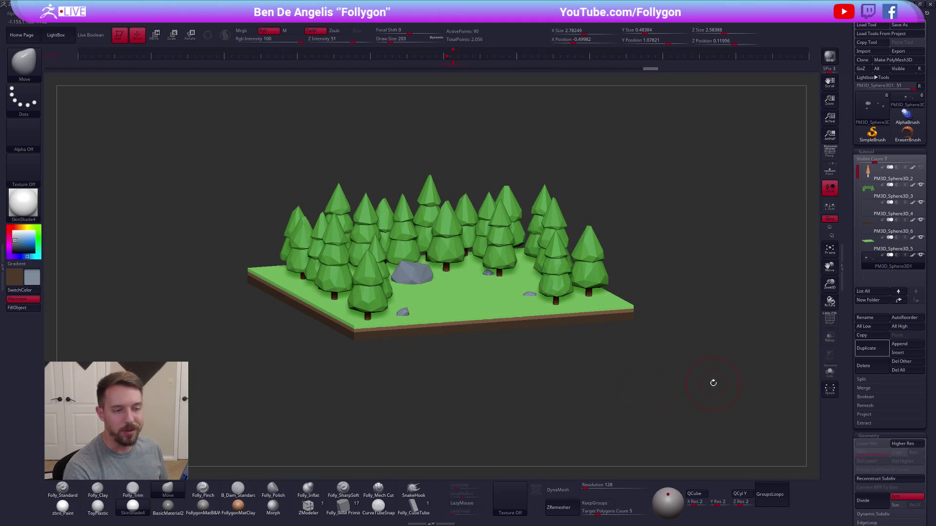
left_click_drag(713, 383, 724, 387, "alt")
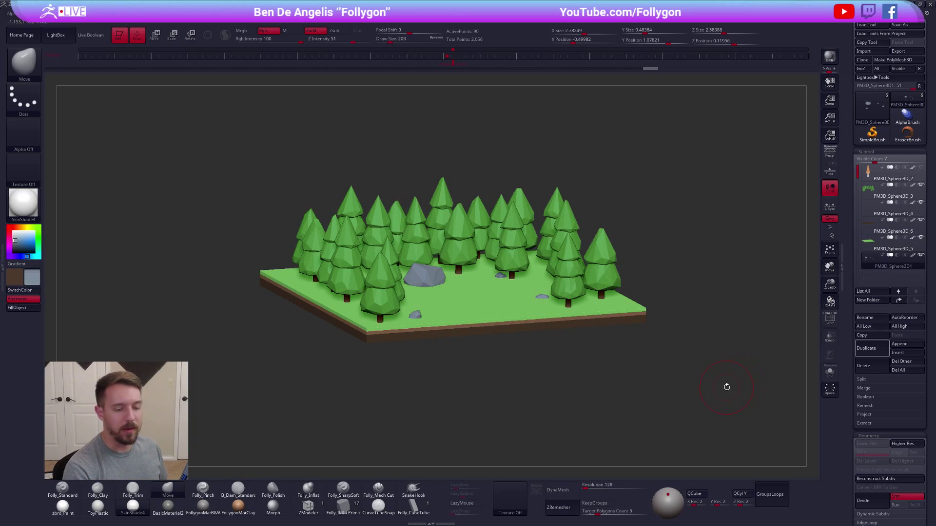
Duplicate the rocks subtool and replace the copy with a QCube at X, Y and Z resolution 1.
left_click(871, 350)
left_click_drag(721, 382, 702, 358, "alt")
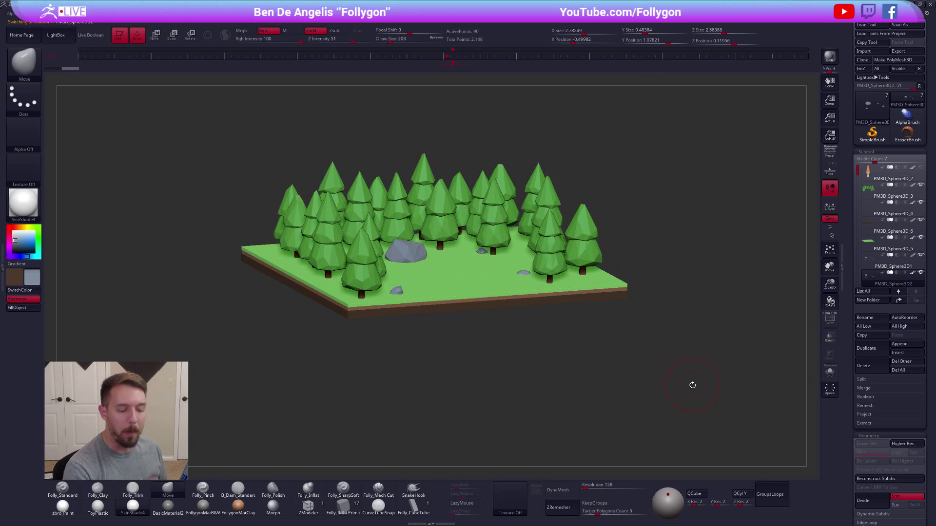
left_click(698, 502)
type("1")
left_click(718, 502)
type("1")
left_click(741, 502)
type("1")
left_click(704, 493)
Isolate the new cube in solo mode, set the draw size to 88 and show its polyframe.
key("ctrl+shift+s")
key("space")
left_click_drag(521, 266, 497, 267)
key("shift+f")
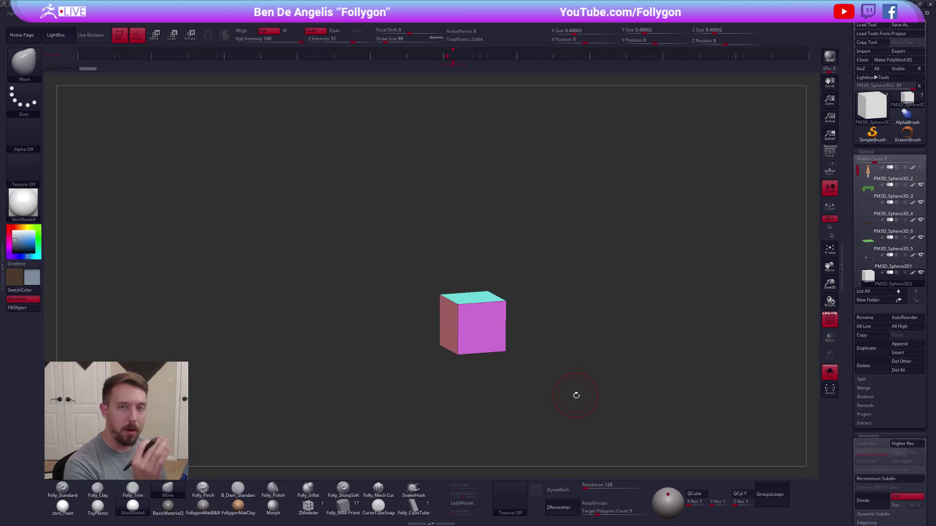
key("alt+Down")
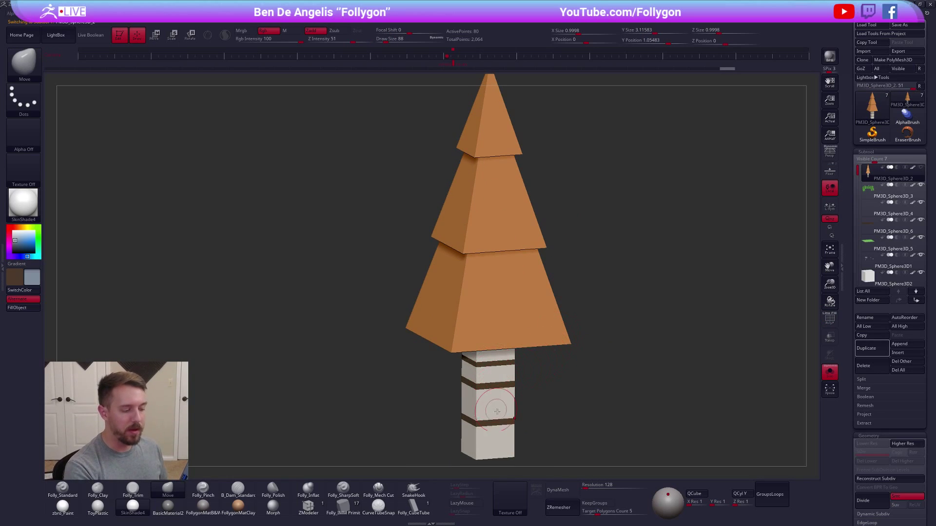
key("f")
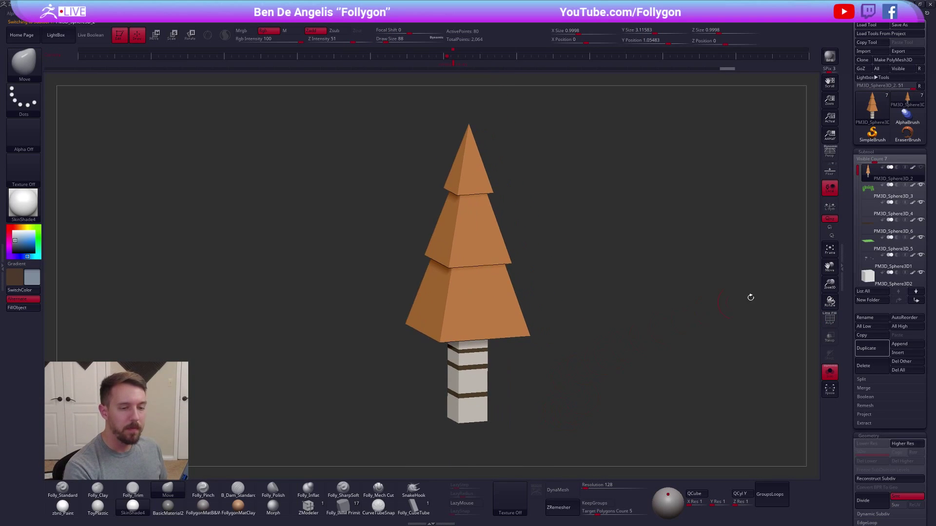
key("alt+Up")
Flatten the cube along X to about 0.04 thick and stretch it to about 0.92 tall.
left_click_drag(476, 234, 574, 371)
key("w")
mouse_move(509, 289)
left_mouse_down()
mouse_move(554, 310)
mouse_move(502, 293)
left_mouse_up()
key("shift+f")
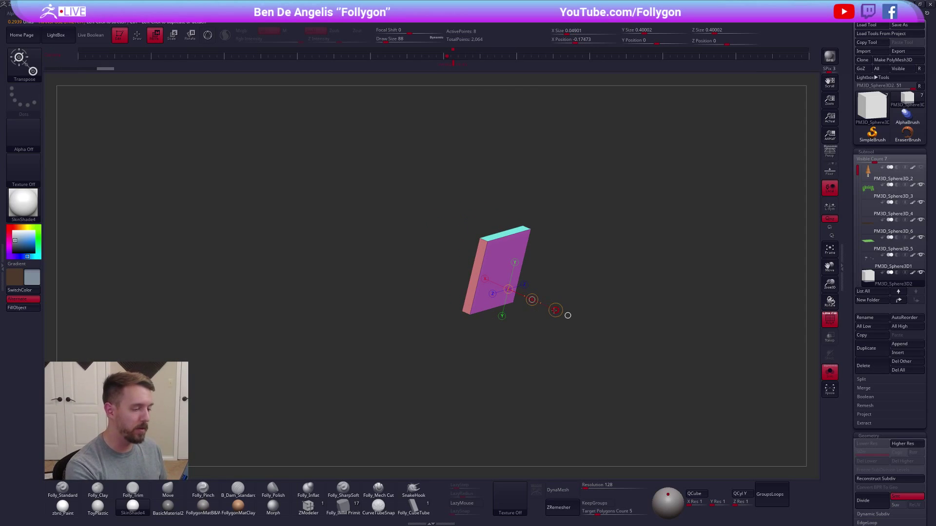
mouse_move(568, 316)
left_mouse_down("shift")
mouse_move(507, 314)
mouse_move(530, 407)
mouse_move(533, 473)
left_mouse_up("shift")
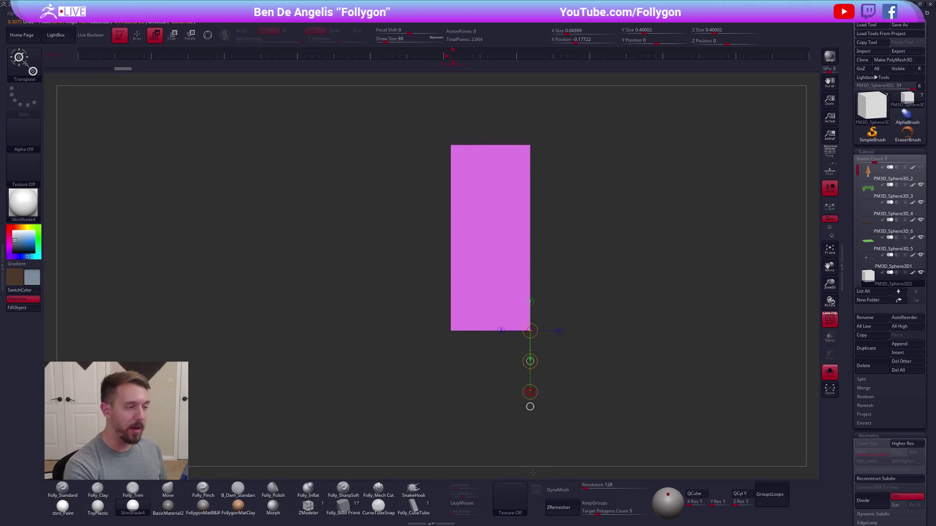
left_click_drag(529, 406, 516, 464)
Mask off one end of the thin slab and scale its upper end into a narrow tip.
left_click_drag(398, 233, 572, 238, "ctrl")
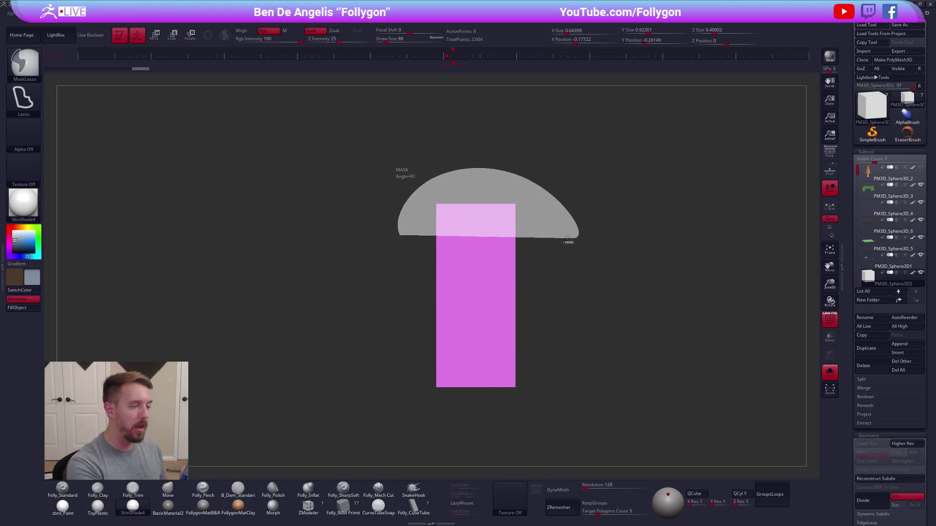
key("w")
mouse_move(476, 204)
left_mouse_down()
mouse_move(477, 121)
mouse_move(540, 203)
mouse_move(476, 203)
left_mouse_up()
key("q")
mouse_move(507, 330)
left_mouse_down()
mouse_move(529, 335)
mouse_move(520, 318)
left_mouse_up()
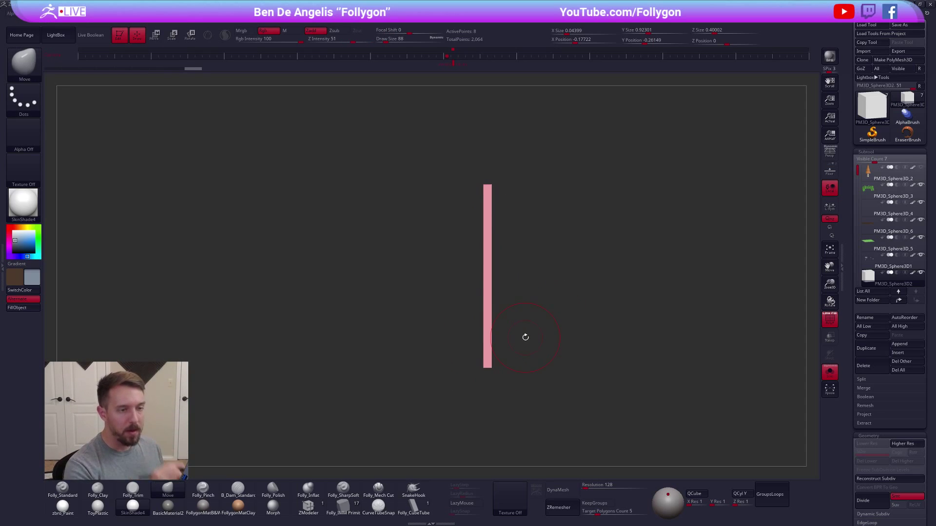
Reduce the tapered slab to one broad face by deleting the hidden rest, and enable double-sided display.
key("space")
left_click(689, 286)
left_click_drag(516, 261, 514, 267, "shift")
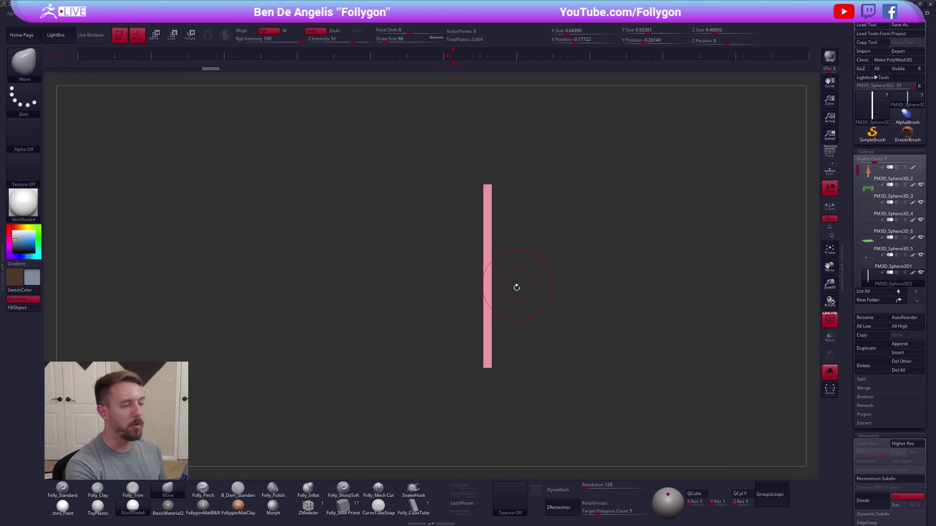
key("ctrl+shift")
mouse_move(489, 178)
left_mouse_down("ctrl+shift")
mouse_move(568, 309)
mouse_move(571, 389)
left_mouse_up("ctrl+shift")
left_click_drag(567, 391, 569, 391)
key("space")
left_click(589, 310)
left_click_drag(577, 262, 626, 435)
key("space")
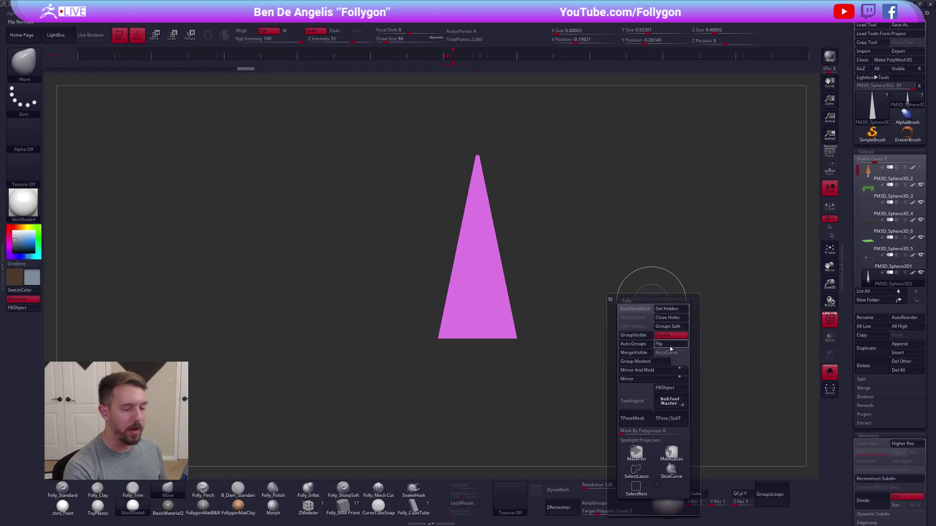
Slice the flat triangular blade with three horizontal SliceCurve cuts into four stacked bands.
key("ctrl+shift")
key("space")
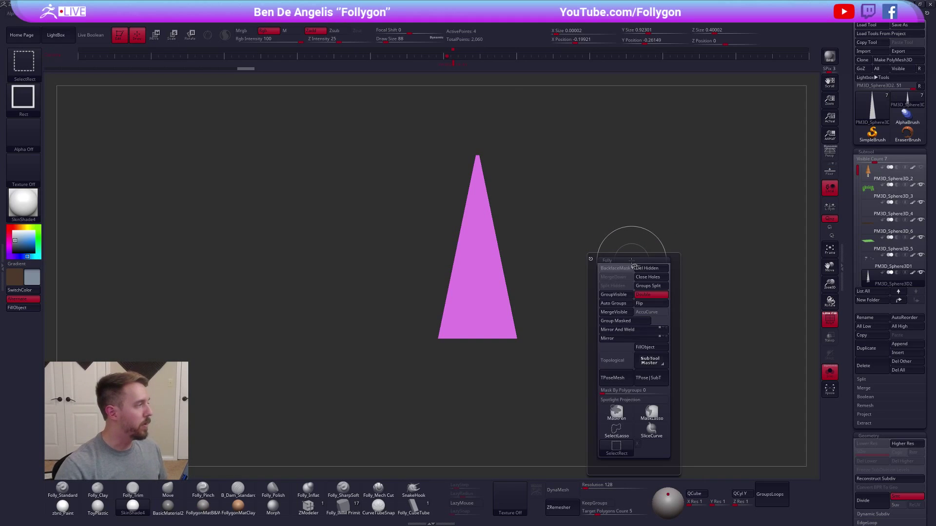
key("ctrl+shift")
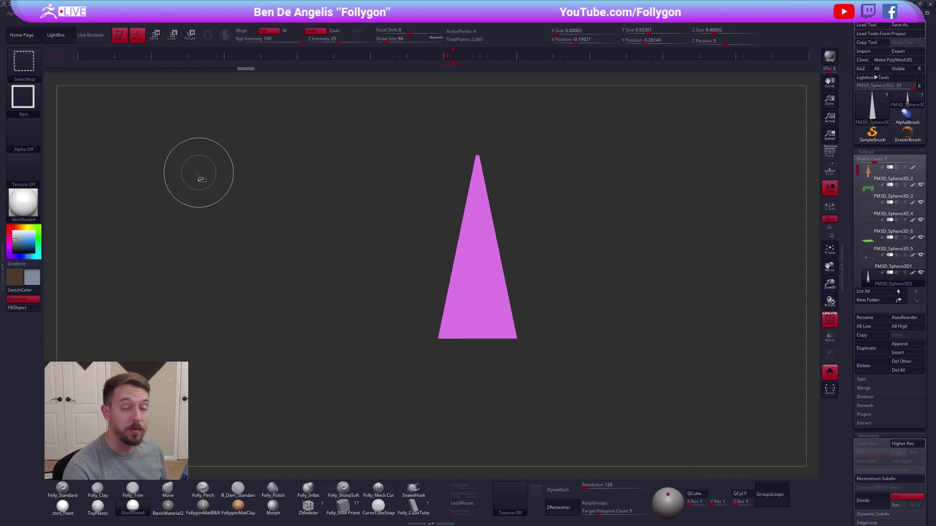
left_click(35, 75)
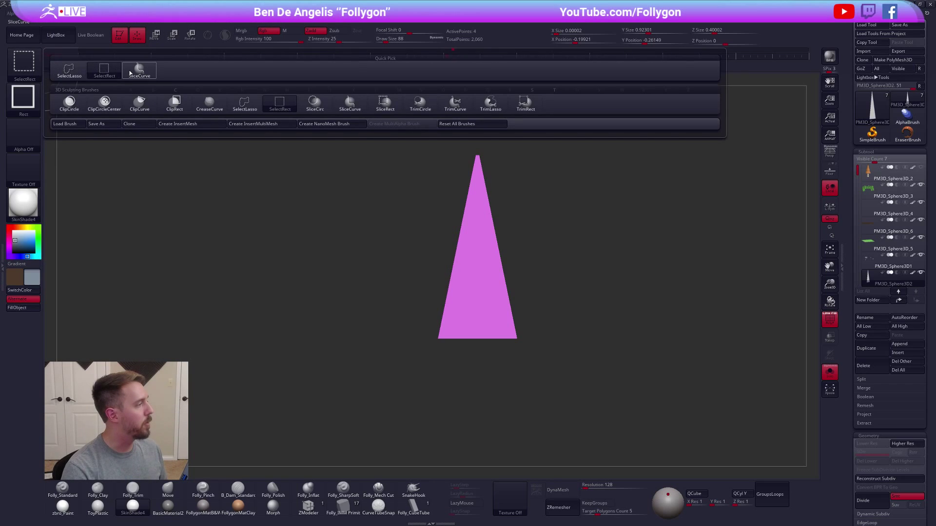
left_click(351, 107)
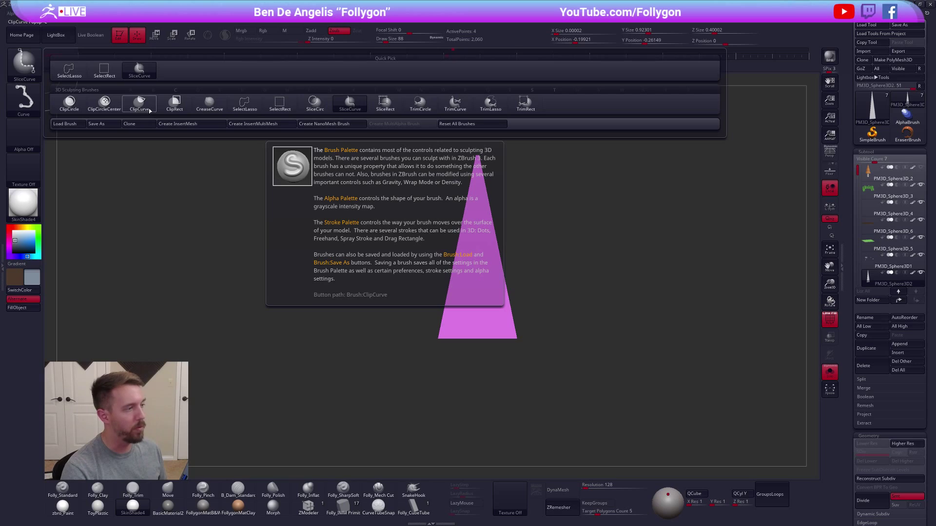
left_click(349, 110, "ctrl+shift")
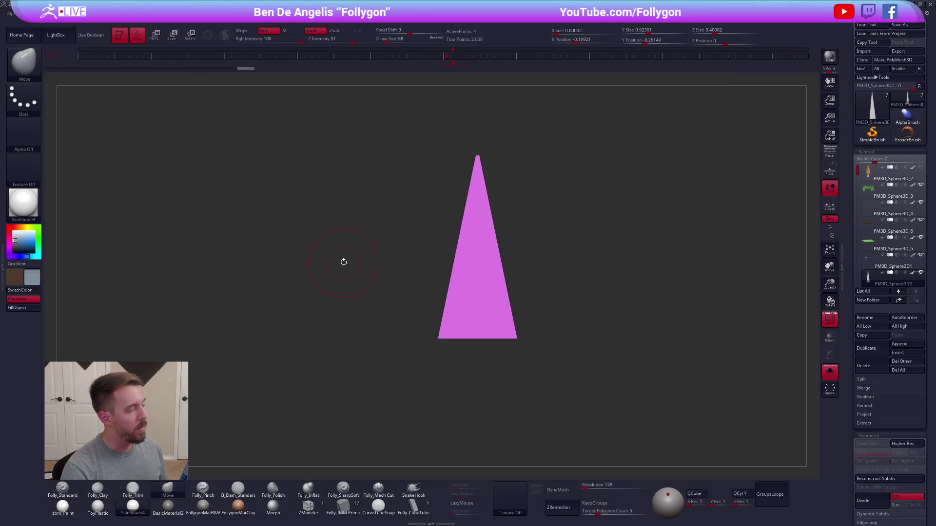
mouse_move(272, 256)
left_mouse_down("ctrl+shift")
mouse_move(648, 286)
mouse_move(694, 265)
mouse_move(702, 300)
left_mouse_up("ctrl+shift")
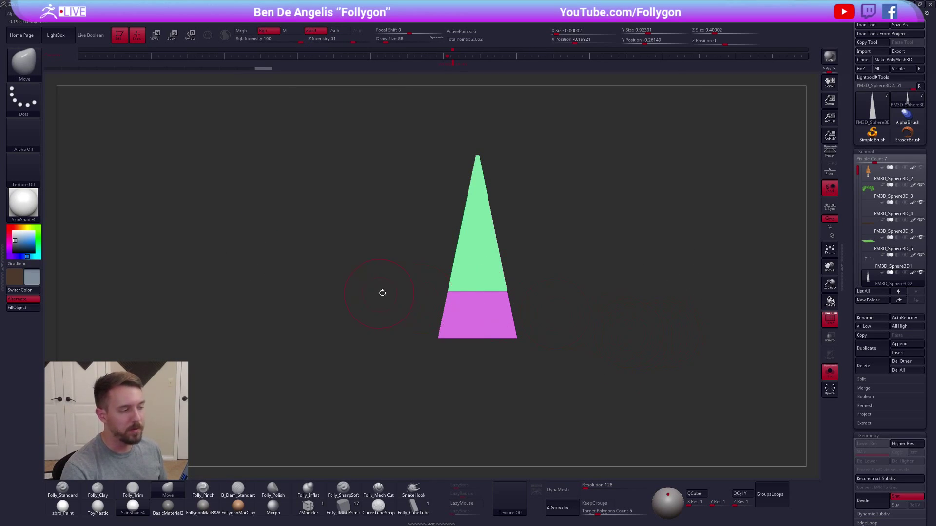
left_click_drag(375, 236, 600, 238, "ctrl+shift")
mouse_move(363, 197)
left_mouse_down("ctrl+shift")
mouse_move(610, 209)
mouse_move(522, 328)
mouse_move(482, 330)
left_mouse_up("ctrl+shift")
mouse_move(529, 295)
left_mouse_down()
mouse_move(520, 299)
mouse_move(541, 291)
mouse_move(491, 307)
left_mouse_up()
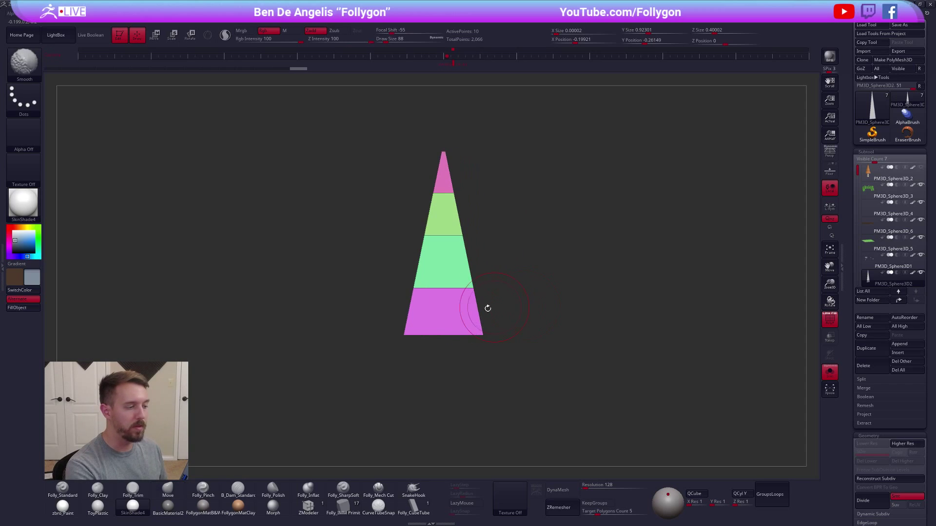
Mask the blade's bottom band and rotate the bands above it to start a sideways bend.
key("r")
mouse_move(444, 329)
left_mouse_down("shift")
mouse_move(444, 380)
mouse_move(448, 355)
mouse_move(542, 346)
left_mouse_up("shift")
key("q")
left_click_drag(530, 410, 528, 427, "alt")
mouse_move(450, 301)
left_mouse_down("ctrl")
mouse_move(530, 278)
mouse_move(454, 134)
left_mouse_up("ctrl")
left_click(335, 233, "ctrl")
key("r")
left_click_drag(480, 322, 482, 382)
left_click_drag(481, 275, 534, 253)
left_click_drag(534, 253, 525, 238)
key("q")
Continue the curve by masking and rotating the upper bands towards the tip, and clear the mask.
mouse_move(507, 207)
left_mouse_down("alt")
mouse_move(517, 226)
mouse_move(506, 214)
left_mouse_up("alt")
key("r")
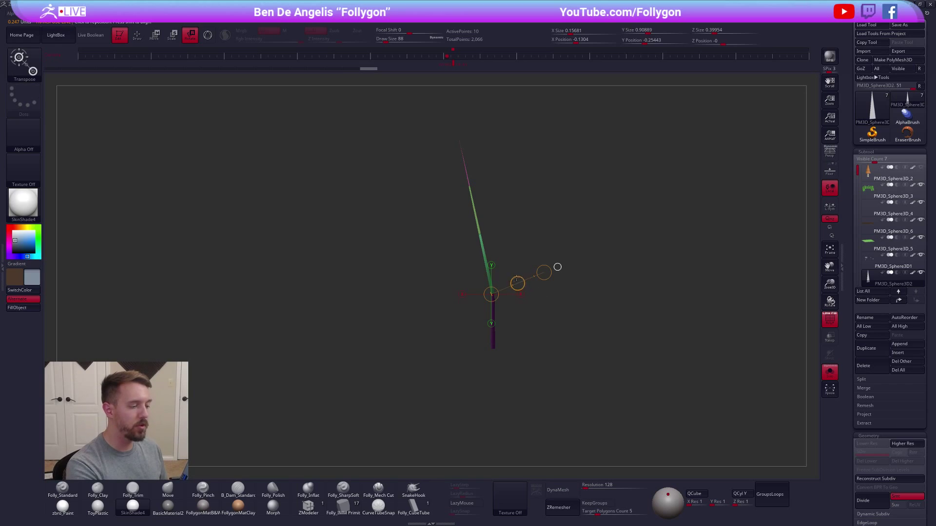
left_click_drag(481, 234, 518, 234, "shift")
left_click_drag(518, 234, 516, 224)
key("q")
left_click_drag(499, 268, 523, 303, "alt")
mouse_move(506, 251)
left_mouse_down("ctrl")
mouse_move(491, 252)
mouse_move(513, 203)
left_mouse_up("ctrl")
key("r")
key("q")
left_click_drag(686, 384, 662, 395, "ctrl")
mouse_move(683, 397)
left_mouse_down()
mouse_move(663, 400)
mouse_move(658, 426)
mouse_move(639, 412)
left_mouse_up()
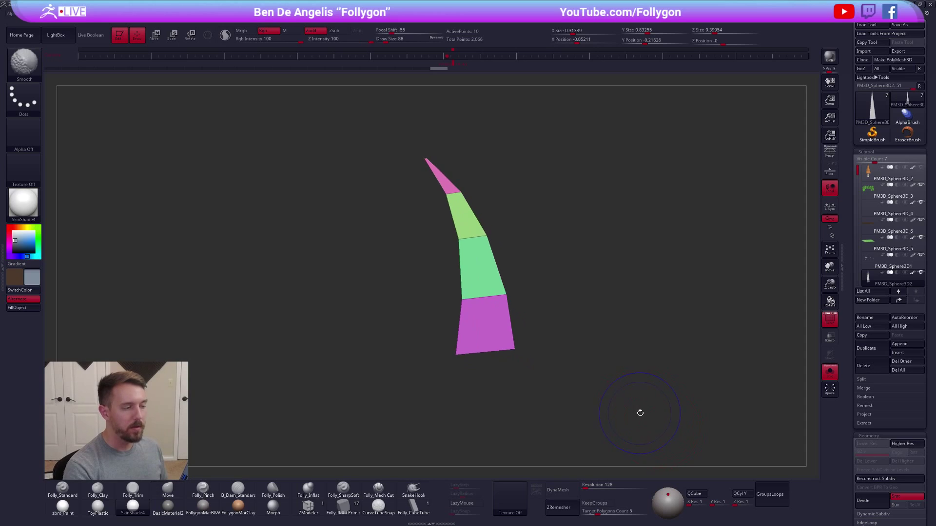
Hide the polyframe and fill the curved grass blade with a medium green.
key("shift+f")
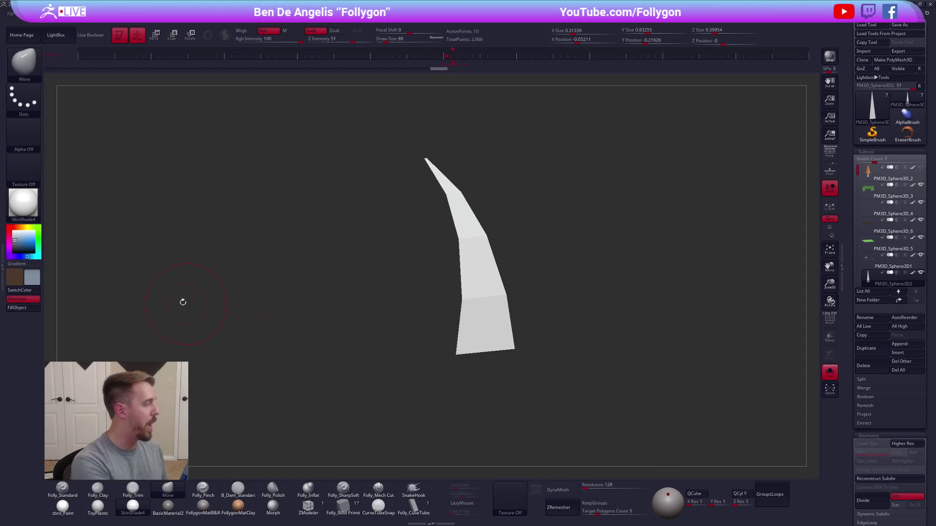
left_click(39, 235)
key("1")
left_click_drag(28, 240, 22, 242)
left_click(23, 308)
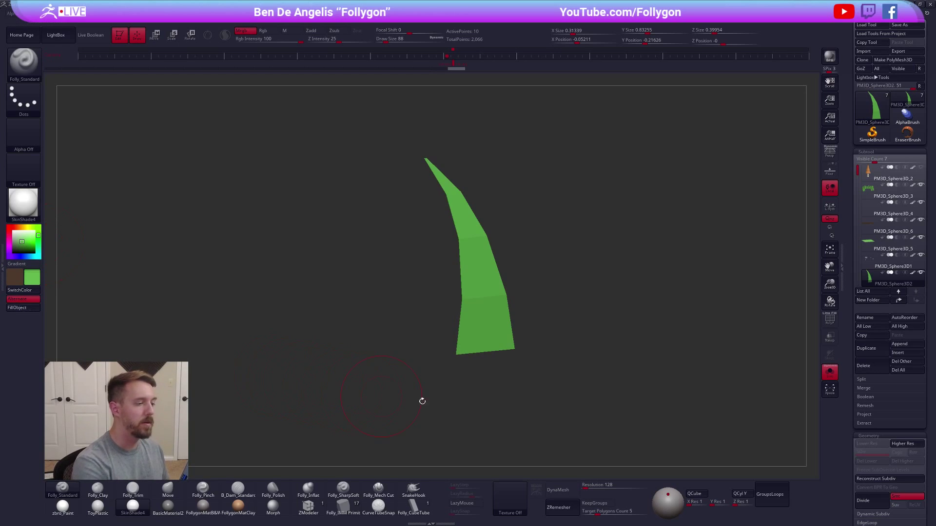
Extrude all polygons of the blade with ZModeler to give it a slight thickness, using draw size 25.
key("space")
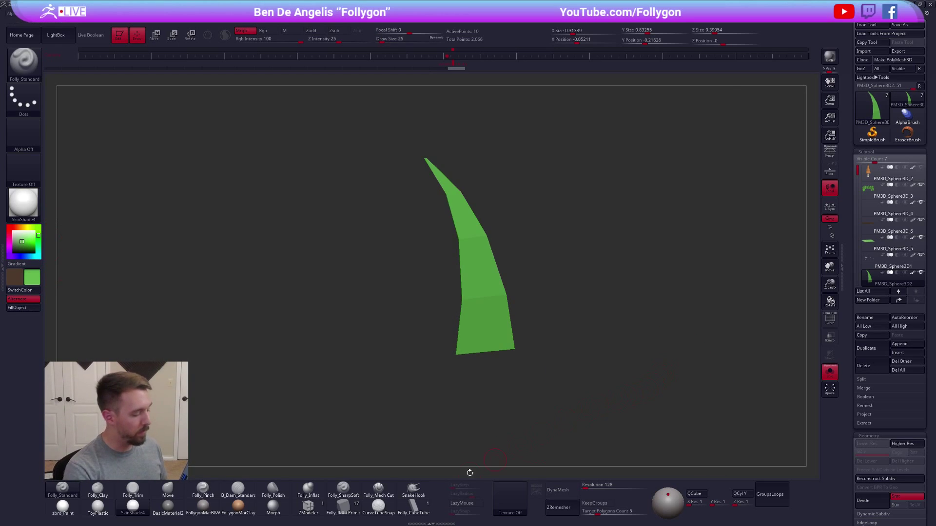
left_click(308, 506)
left_click_drag(574, 422, 614, 396)
key("shift+f")
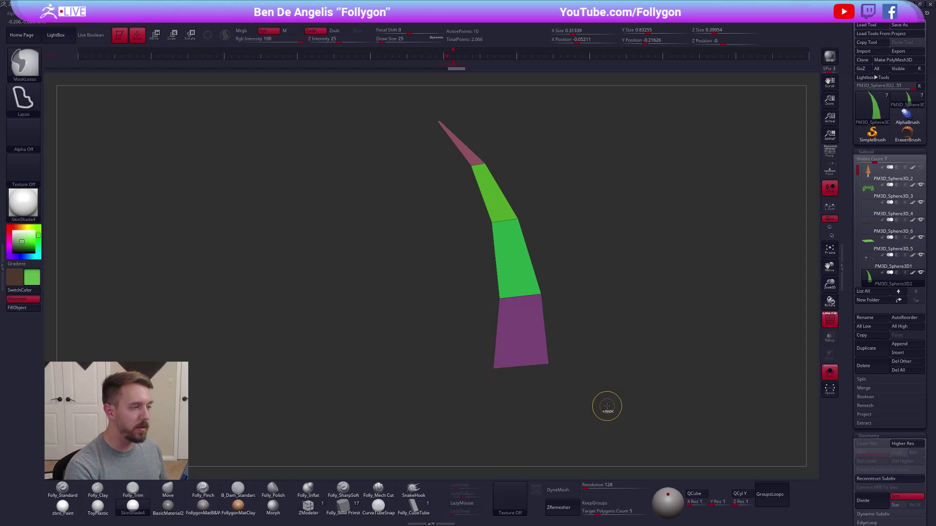
key("shift+f")
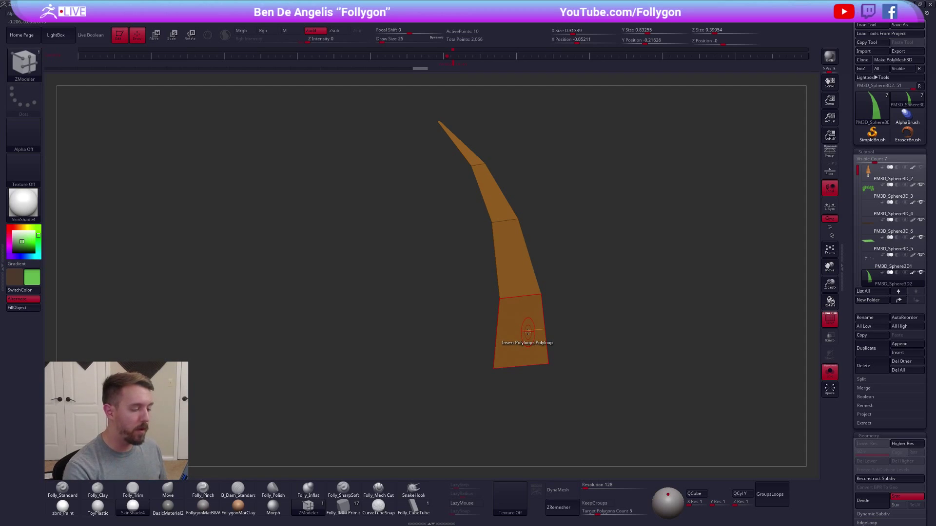
key("space")
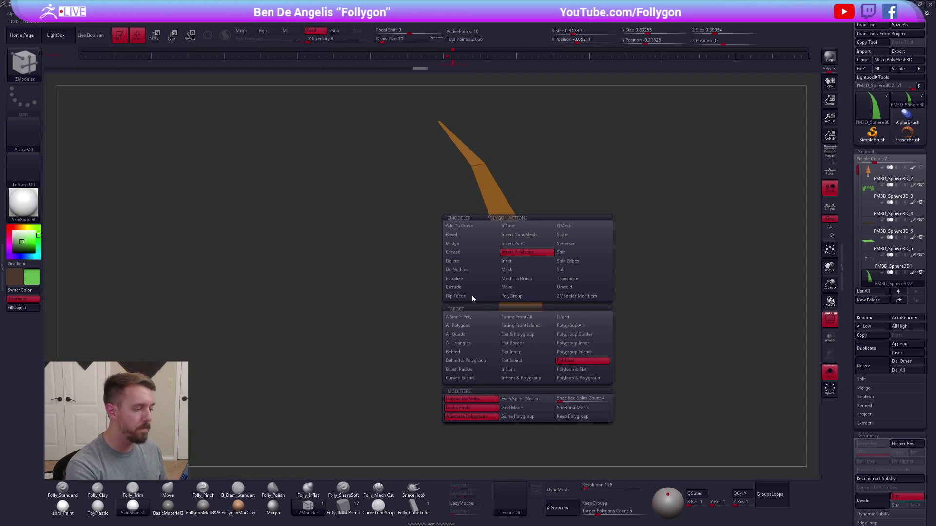
left_click(454, 287)
left_click(463, 328)
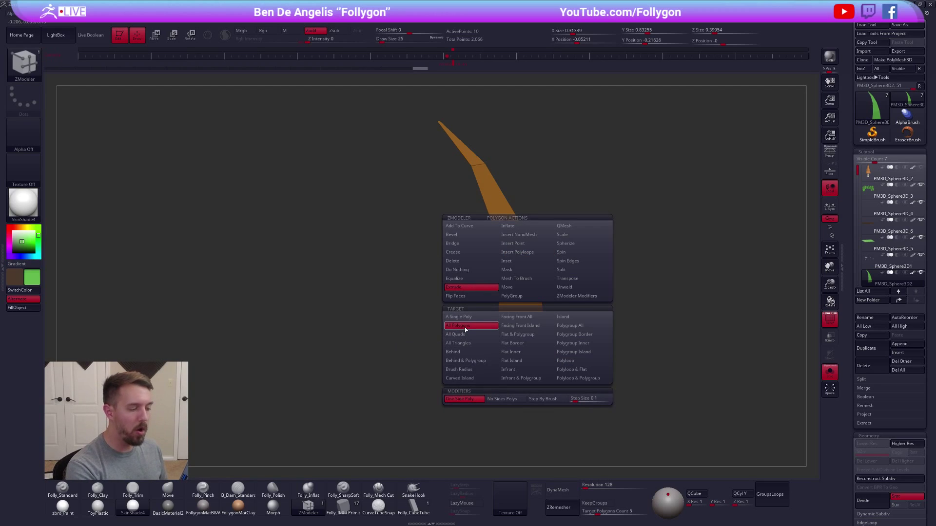
left_click_drag(493, 382, 536, 376)
left_click_drag(524, 337, 512, 346)
Preview the thickened blade with dynamic subdivision on and off from several angles.
key("d")
key("shift+d")
key("shift+f")
left_click_drag(651, 409, 603, 407)
key("d")
key("shift+d")
left_click_drag(611, 373, 633, 320, "alt")
Turn off double-sided display and flip the blade's normals, and open its display properties.
key("ctrl+shift+f")
left_click(645, 322)
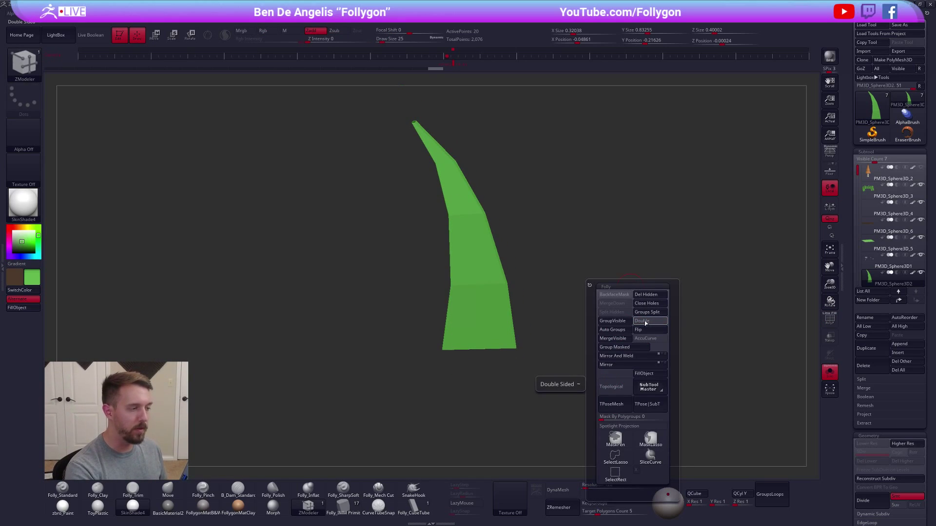
left_click(647, 329)
mouse_move(552, 288)
left_mouse_down("alt")
mouse_move(510, 309)
mouse_move(533, 309)
mouse_move(601, 376)
left_mouse_up("alt")
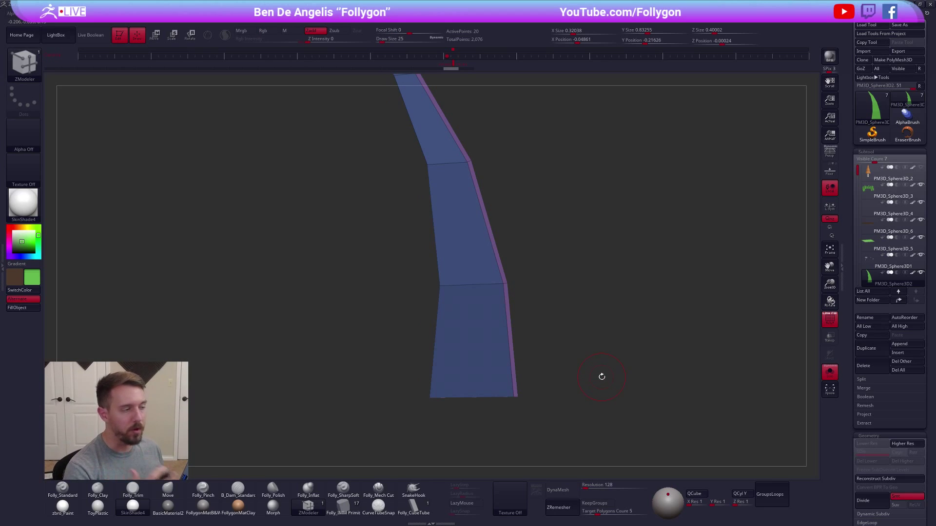
left_click_drag(620, 423, 607, 400)
scroll(857, 351, "down", 10)
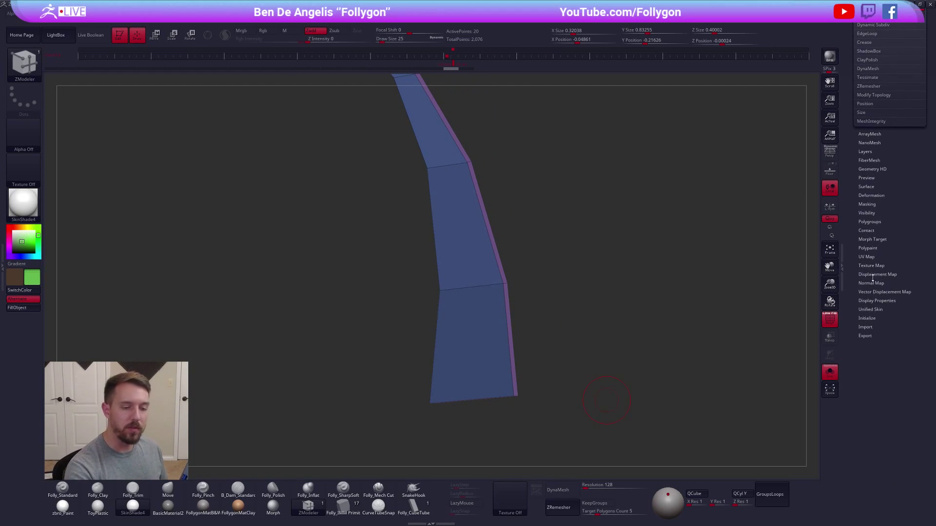
left_click(877, 301)
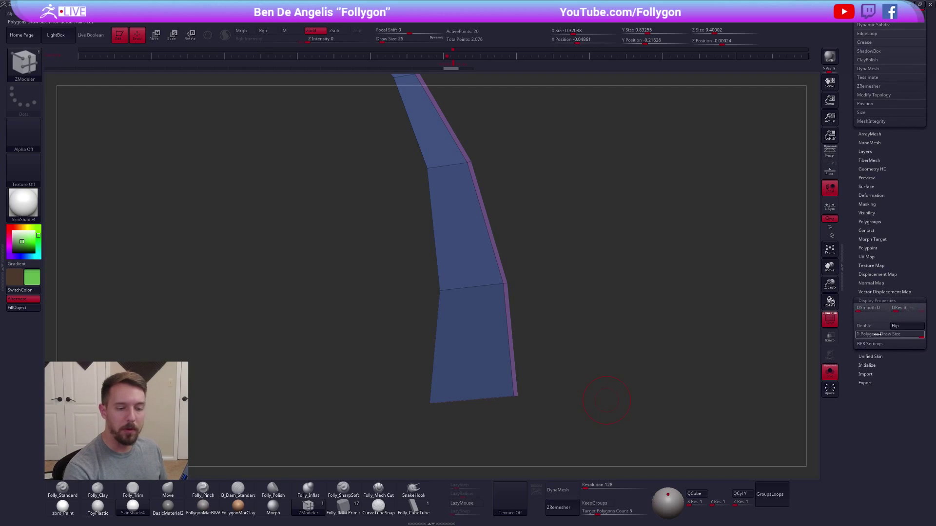
Flip the blade's normals once more, close its display properties and return to the subtool list.
left_click(904, 328)
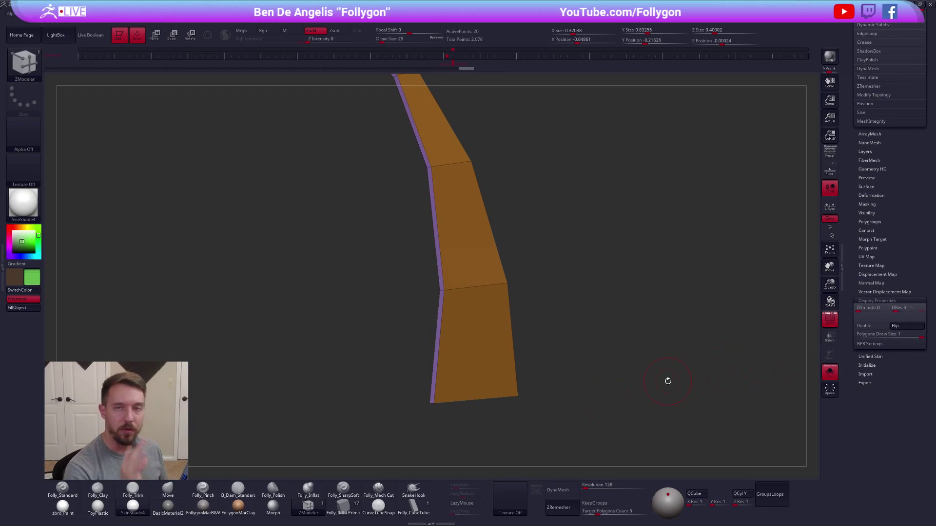
left_click(877, 300)
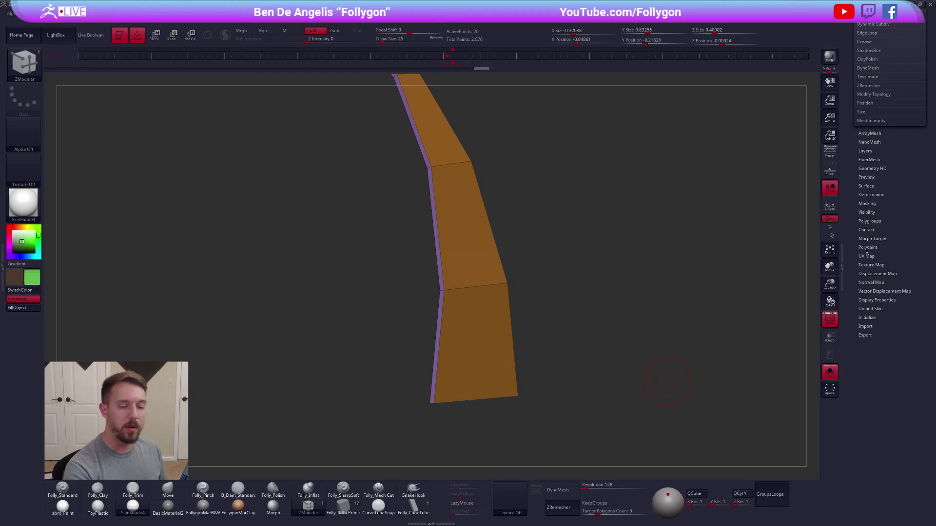
scroll(865, 253, "up", 10)
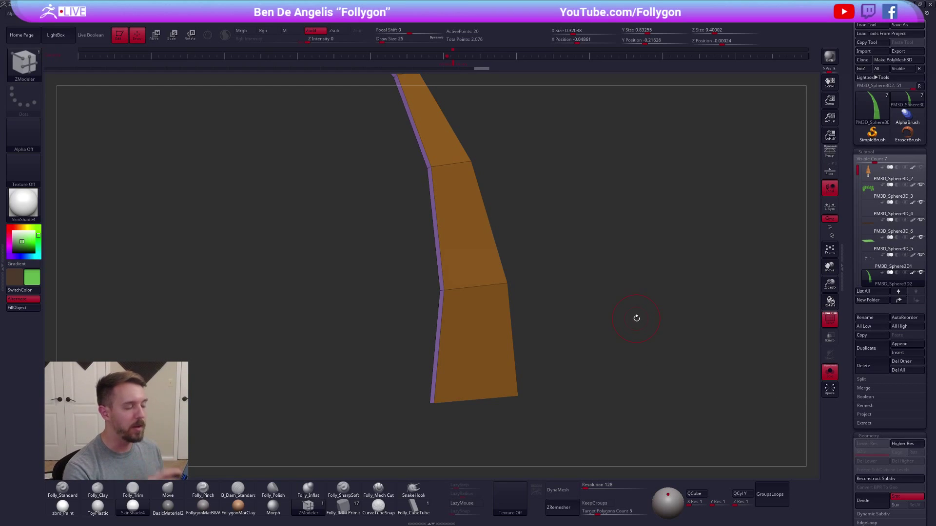
left_click_drag(648, 406, 557, 416)
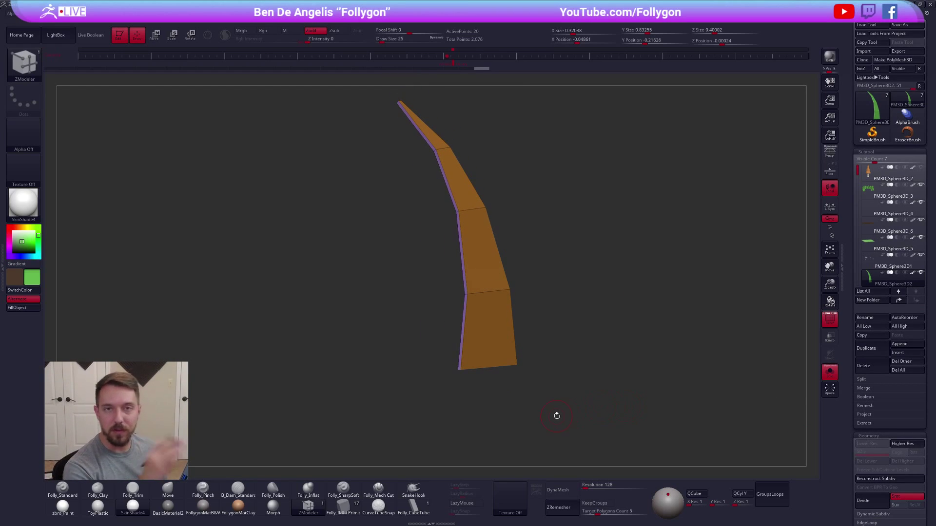
Smooth the blade with dynamic subdivision, hide its polyframe and show it within the whole forest scene.
key("d")
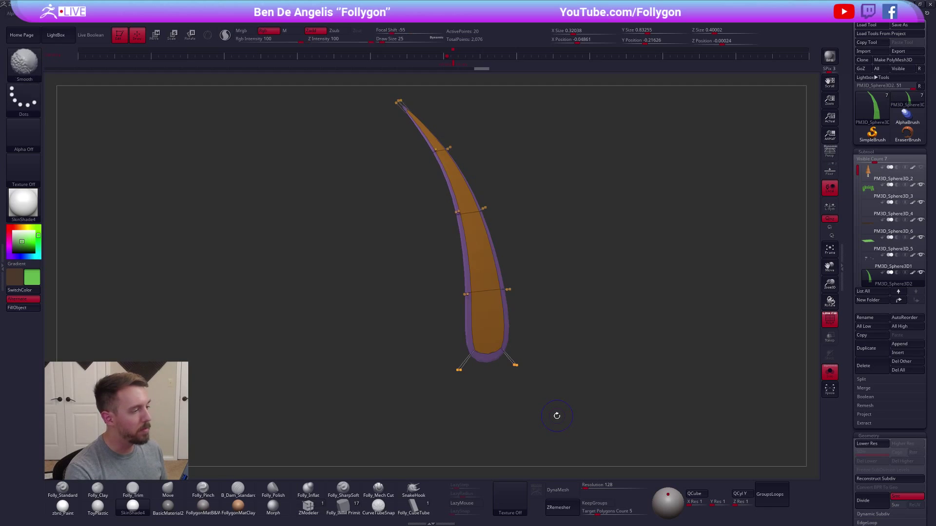
key("shift+f")
key("shift+d")
key("d")
key("shift+alt+s")
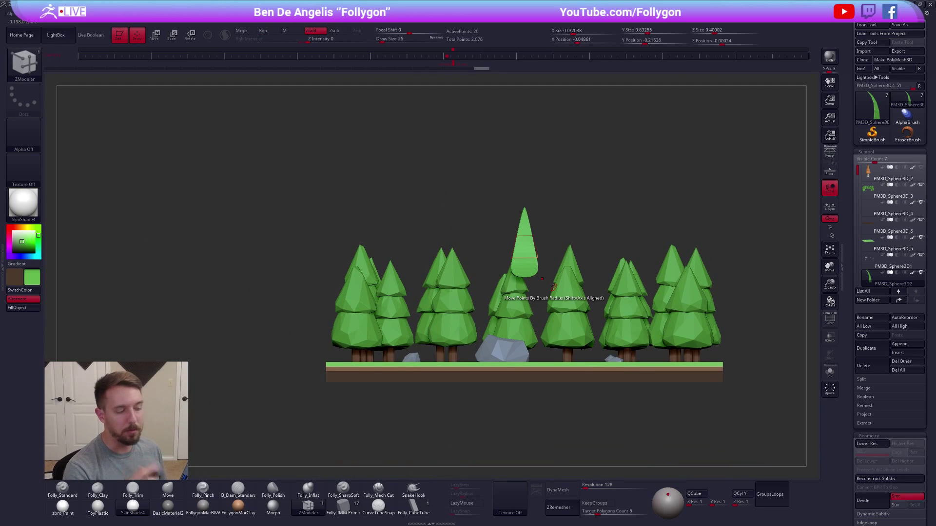
left_click_drag(671, 405, 616, 412, "alt")
left_click_drag(544, 421, 548, 397, "alt")
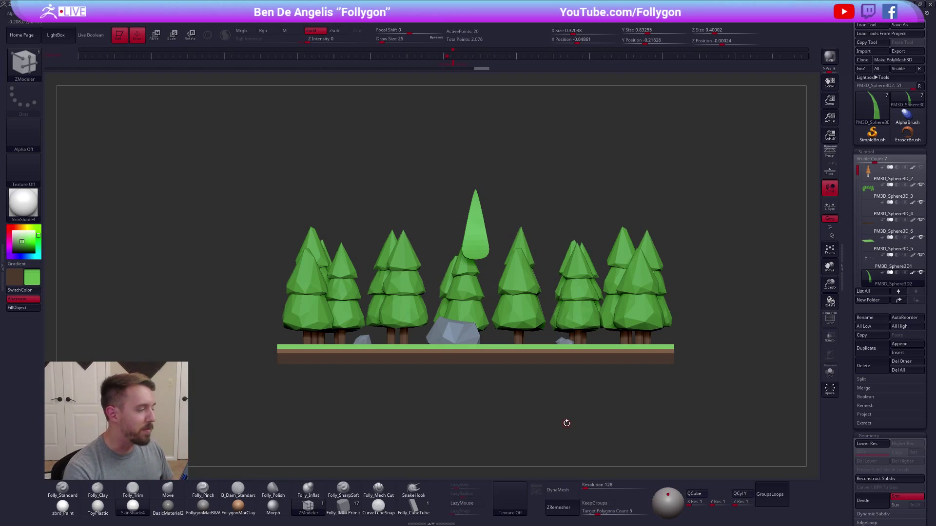
Isolate the grass blade, choose the Move brush and set its draw size to 67.
key("ctrl+shift+s")
left_click_drag(622, 383, 638, 397)
key("b")
key("m")
key("v")
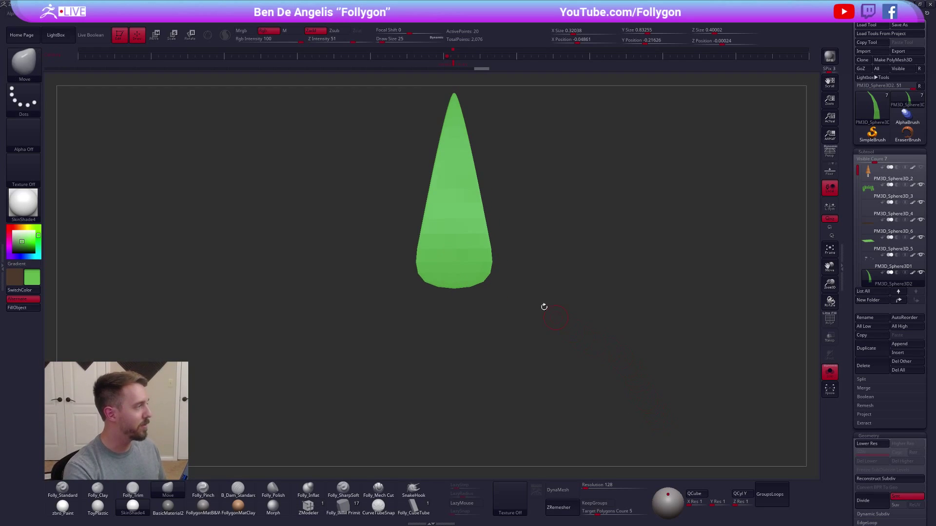
key("space")
left_click_drag(552, 291, 552, 291)
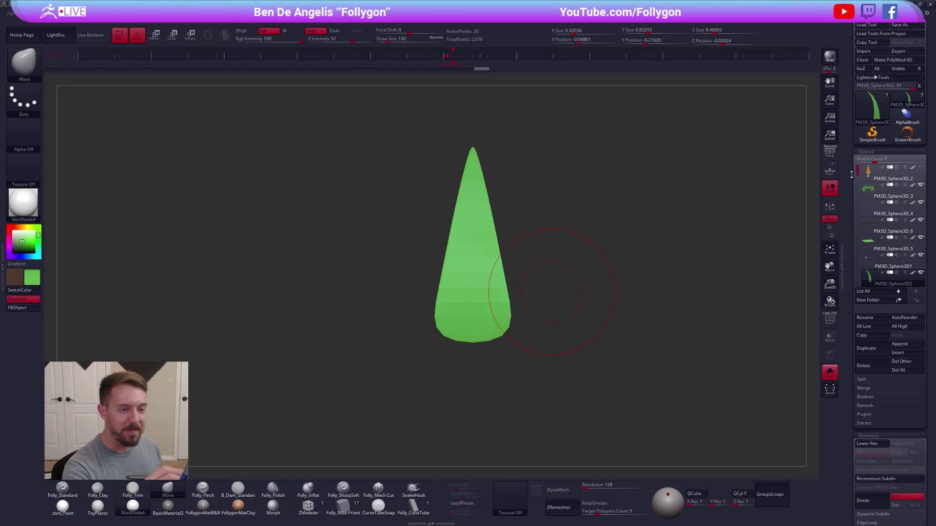
left_click_drag(848, 174, 849, 203)
left_click_drag(680, 370, 645, 403, "alt")
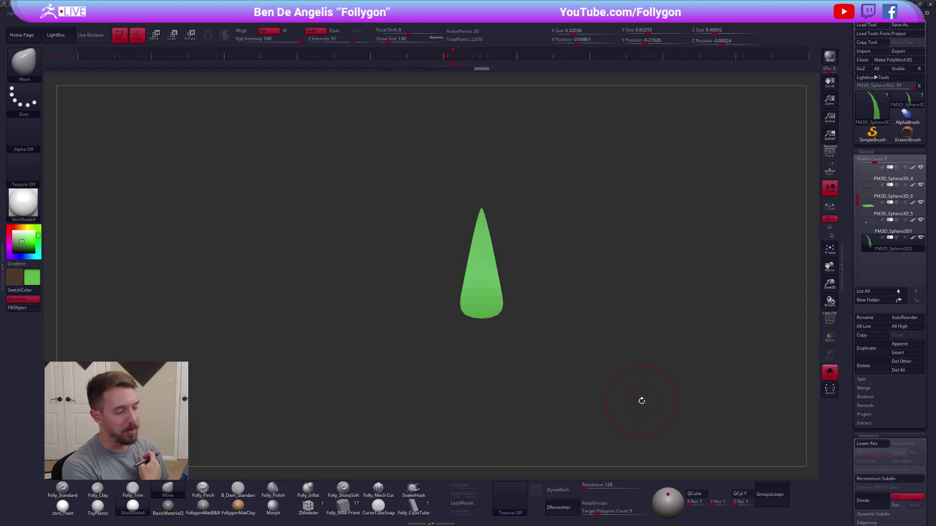
key("space")
left_click_drag(605, 321, 594, 321)
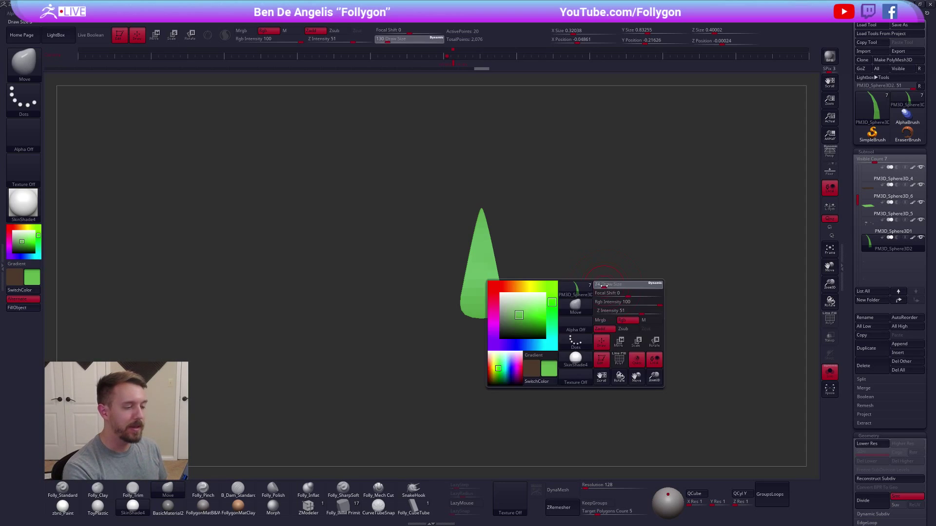
left_click_drag(647, 351, 533, 243)
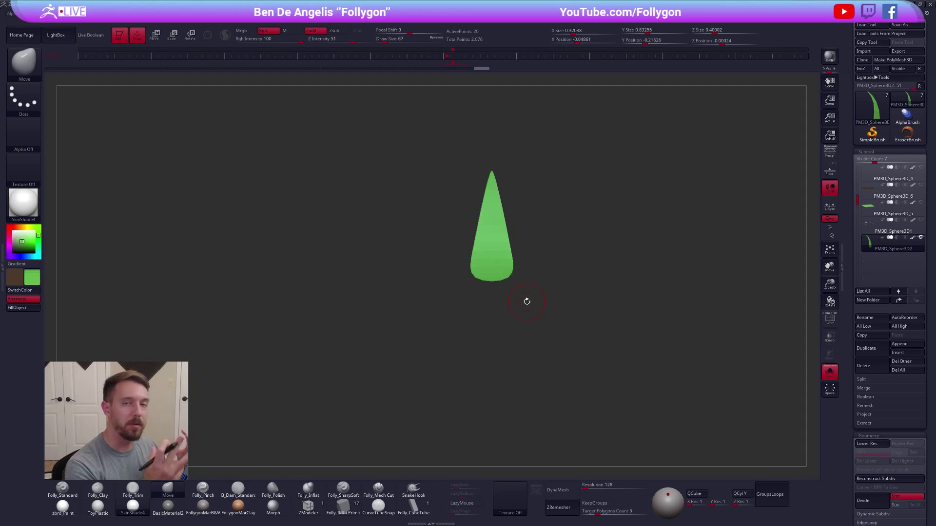
Duplicate the blade, then rotate and move the copy so it arches outward on one side of the original.
left_click(866, 349)
key("r")
left_click_drag(492, 265, 493, 338)
left_click_drag(495, 300, 528, 295)
key("w")
mouse_move(535, 343)
left_mouse_down()
mouse_move(527, 295)
mouse_move(514, 331)
mouse_move(506, 325)
mouse_move(536, 300)
mouse_move(523, 257)
left_mouse_up()
key("e")
key("b")
key("m")
key("v")
key("r")
mouse_move(502, 355)
left_mouse_down()
mouse_move(564, 272)
mouse_move(561, 285)
mouse_move(577, 309)
left_mouse_up()
key("q")
Duplicate the blade again and rotate, move and scale the copy into a smaller blade arching toward the opposite side.
left_click(866, 348)
mouse_move(643, 370)
left_mouse_down()
mouse_move(618, 407)
mouse_move(558, 324)
left_mouse_up()
key("r")
mouse_move(504, 273)
left_mouse_down()
mouse_move(588, 273)
mouse_move(463, 328)
left_mouse_up()
key("w")
left_click_drag(538, 273, 541, 263)
key("q")
left_click_drag(545, 323, 533, 255)
mouse_move(497, 314)
left_mouse_down("shift")
mouse_move(498, 369)
mouse_move(500, 361)
left_mouse_up("shift")
key("q")
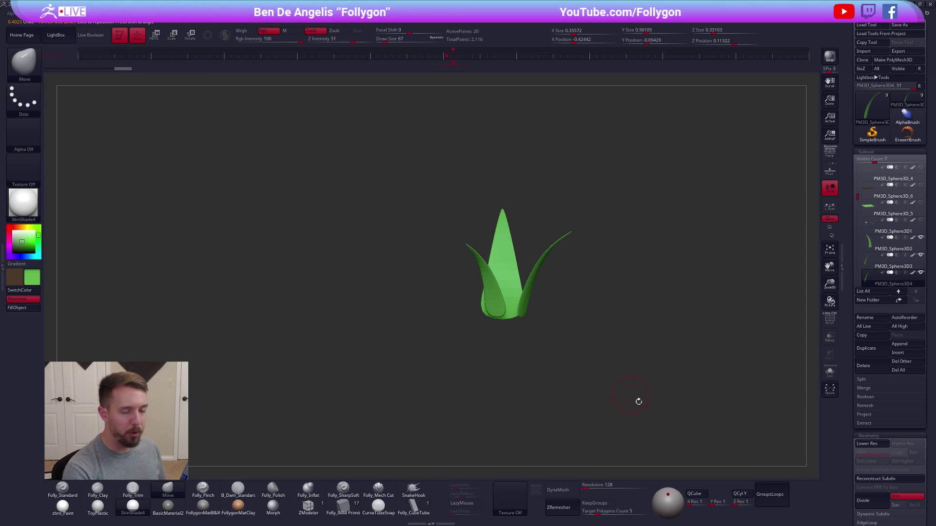
Merge the three blades into a single tuft subtool, confirming the merge.
left_click(870, 251)
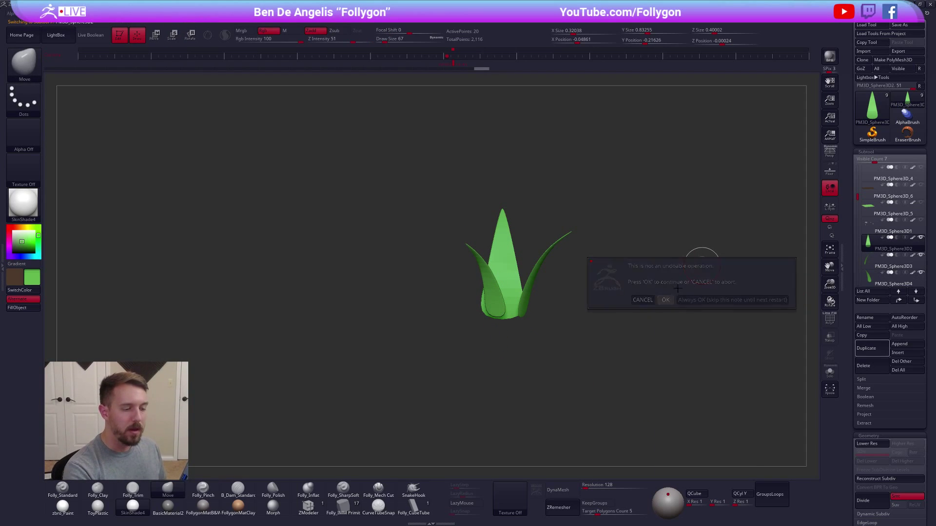
left_click(682, 293)
left_click(668, 297)
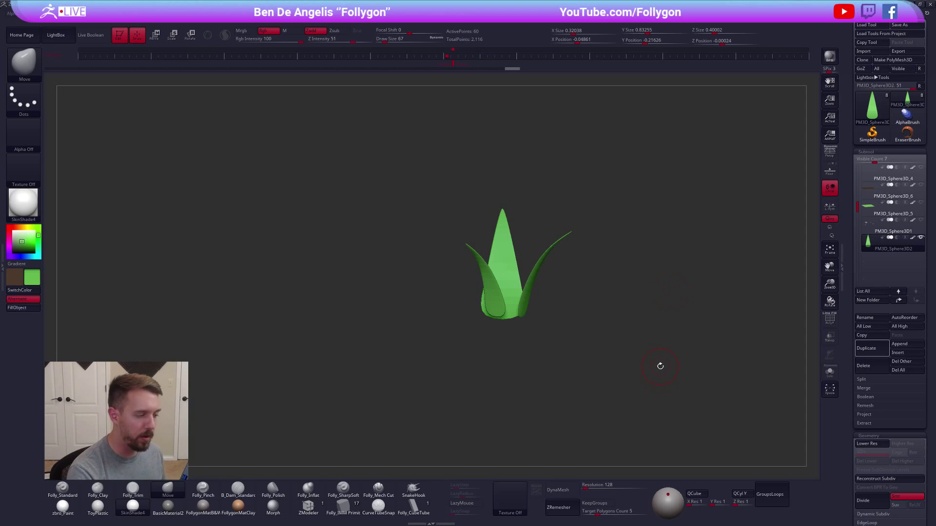
left_click_drag(660, 366, 639, 369)
Show all subtools of the scene again and hide the large orange tree.
left_click(920, 238)
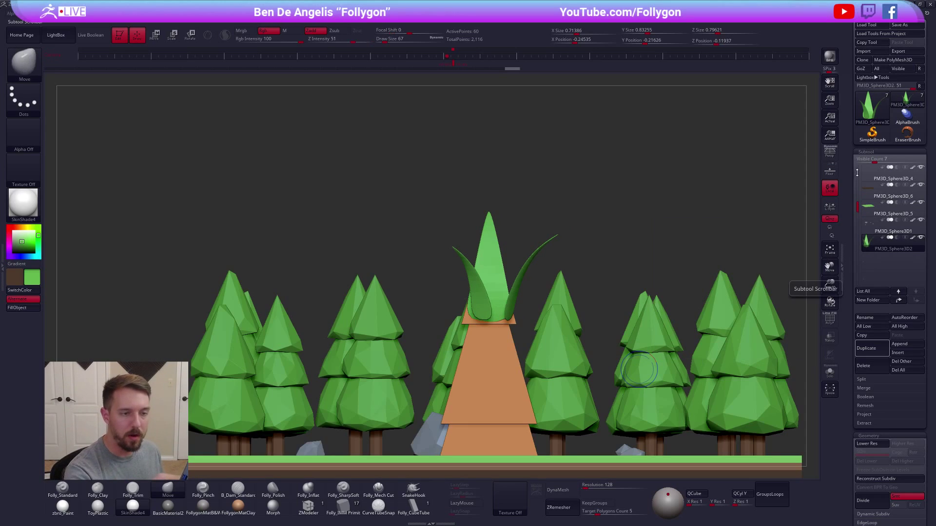
left_click_drag(858, 206, 857, 170)
left_click(917, 169)
left_click_drag(589, 261, 568, 189, "alt")
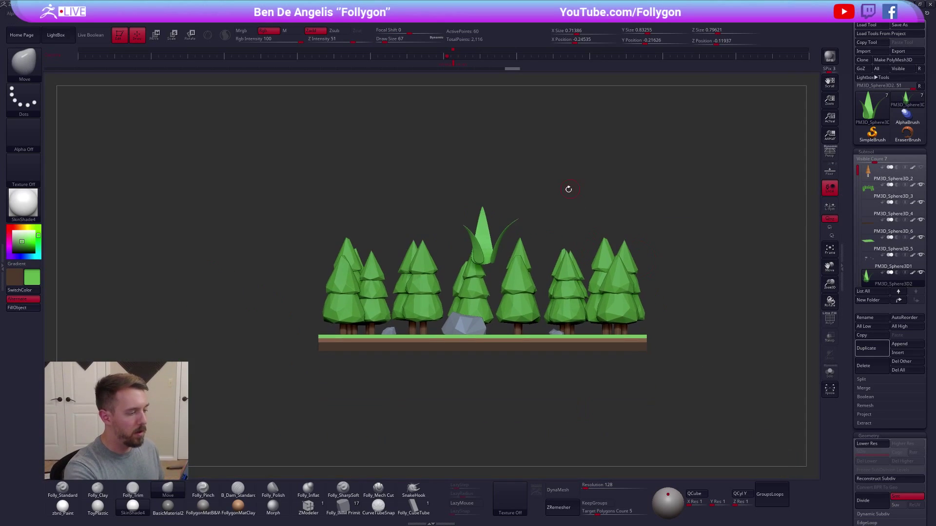
Lower the grass tuft onto the ground in the clearing and scale it down to a Y size of about 0.31.
key("w")
left_click_drag(487, 264, 492, 288, "shift")
key("e")
left_click_drag(487, 320, 510, 366)
key("w")
mouse_move(513, 358)
right_mouse_down()
mouse_move(530, 412)
mouse_move(524, 331)
mouse_move(515, 373)
mouse_move(514, 349)
right_mouse_up()
key("e")
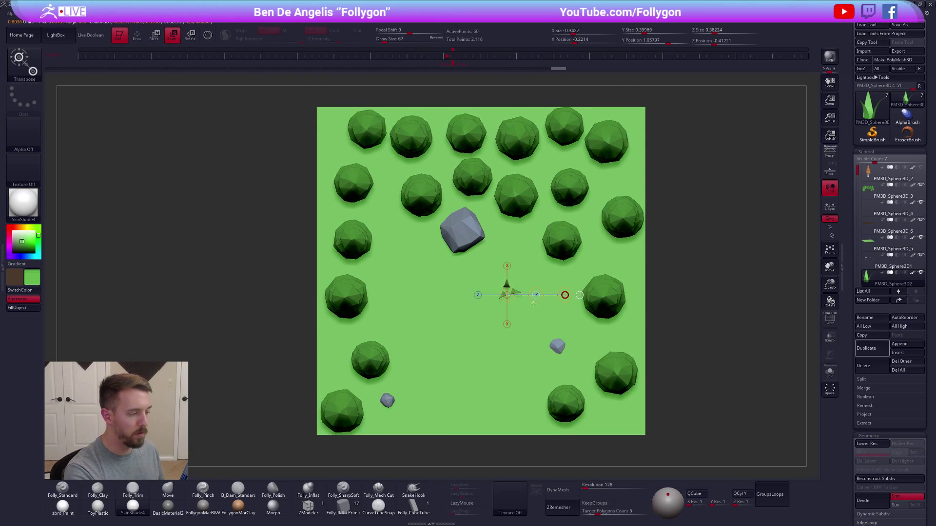
right_click_drag(546, 303, 550, 328, "shift")
key("q")
Duplicate the three-blade tuft twice with the tufts isolated from the rest of the scene.
left_click(877, 348)
left_click(829, 372)
key("f")
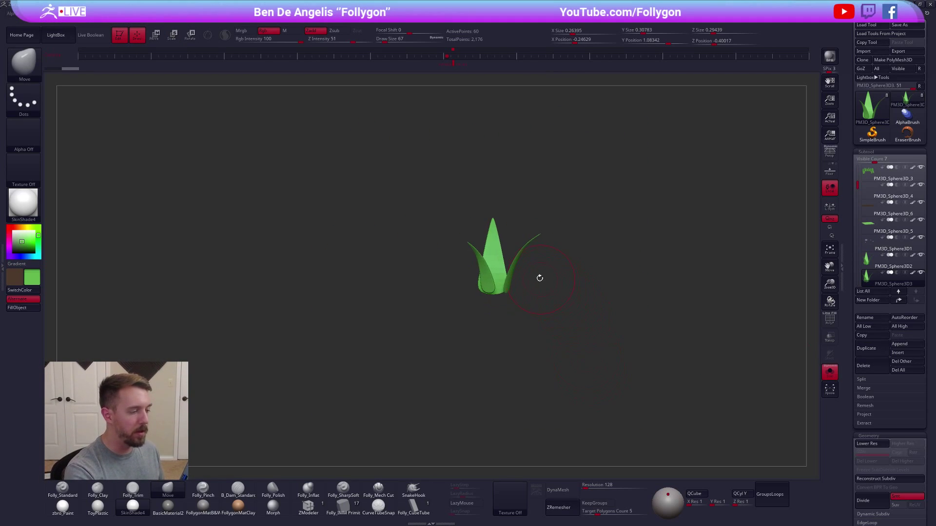
right_click_drag(541, 280, 528, 315, "shift")
left_click(878, 348)
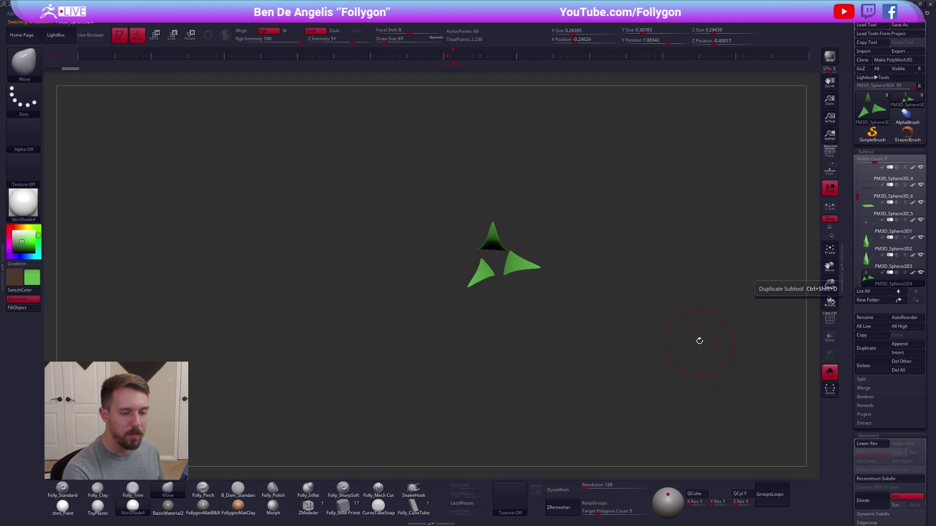
Rotate the newest tuft copy so its blades fill the gaps of the other, and enlarge it to a Y size of about 0.33.
key("r")
mouse_move(511, 265)
left_mouse_down()
mouse_move(589, 265)
mouse_move(507, 247)
mouse_move(569, 239)
mouse_move(581, 239)
mouse_move(580, 259)
mouse_move(610, 259)
left_mouse_up()
left_click(872, 282)
key("w")
key("r")
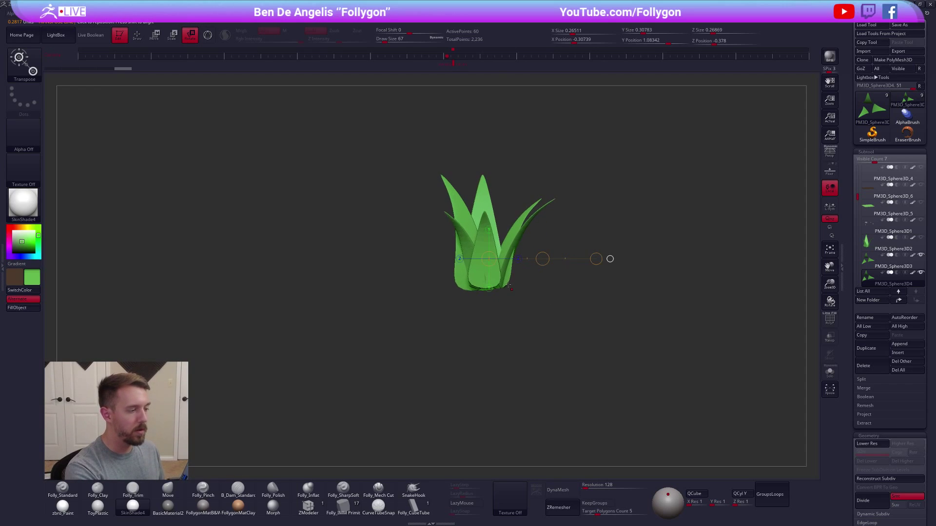
left_click_drag(498, 283, 496, 350)
key("e")
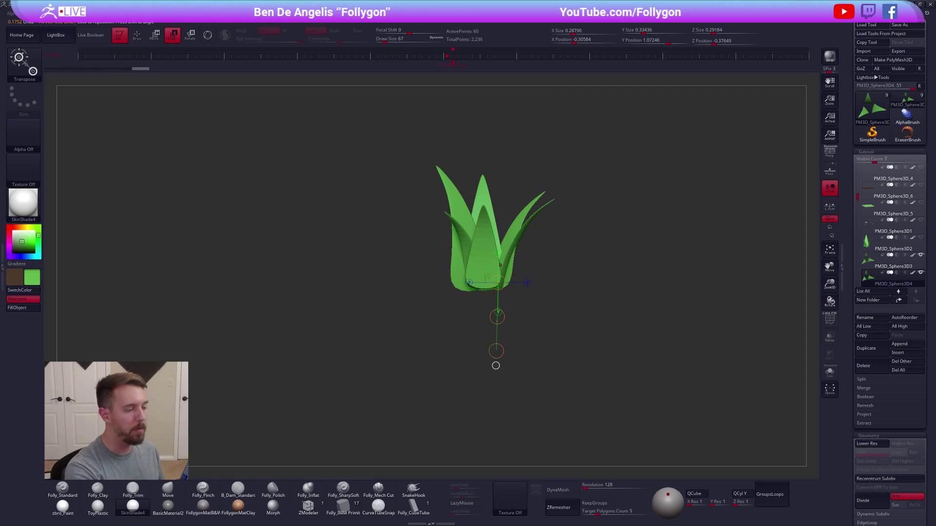
key("q")
Merge the rotated copy with the second tuft into one six-blade tuft, confirming the merge.
left_click(870, 263)
key("ctrl+space")
left_click(695, 271)
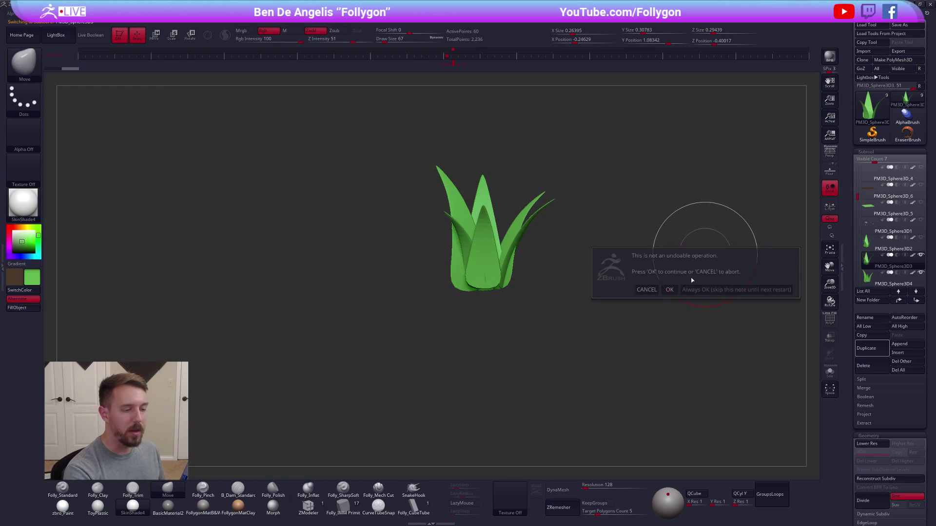
left_click(669, 289)
left_click_drag(688, 371, 667, 388)
Duplicate the original three-blade tuft and, with subdivision off and the polyframe shown, give each blade its own polygroup.
left_click(872, 248)
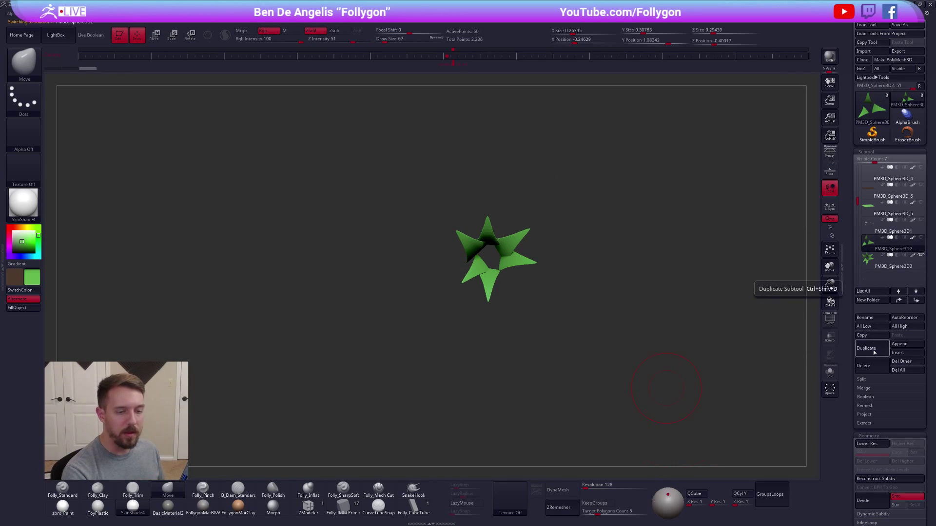
left_click(867, 348)
key("alt+s")
left_click_drag(544, 359, 549, 389, "alt")
key("shift+f")
key("shift+d")
key("ctrl+shift+space")
left_click(564, 418)
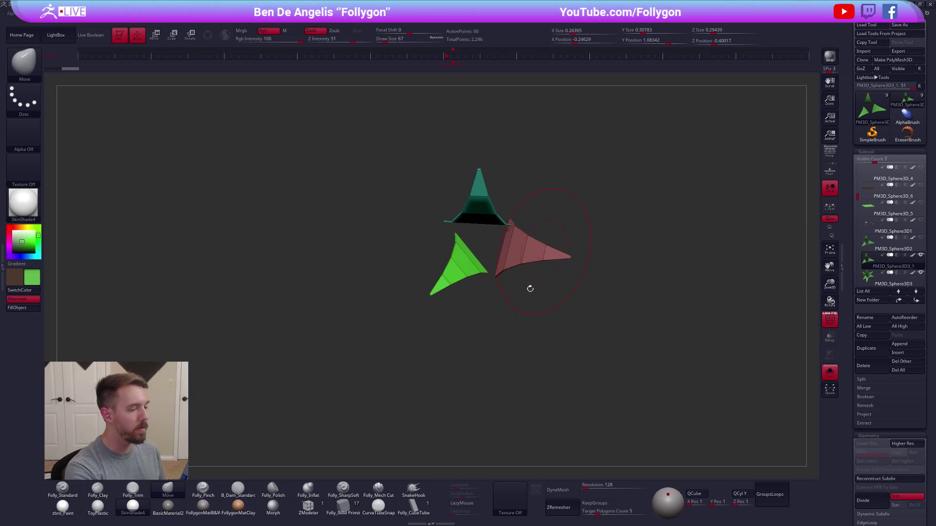
Hide the bright green blade of the duplicated tuft and delete the hidden geometry, leaving a two-blade tuft.
left_click(471, 278, "ctrl+shift")
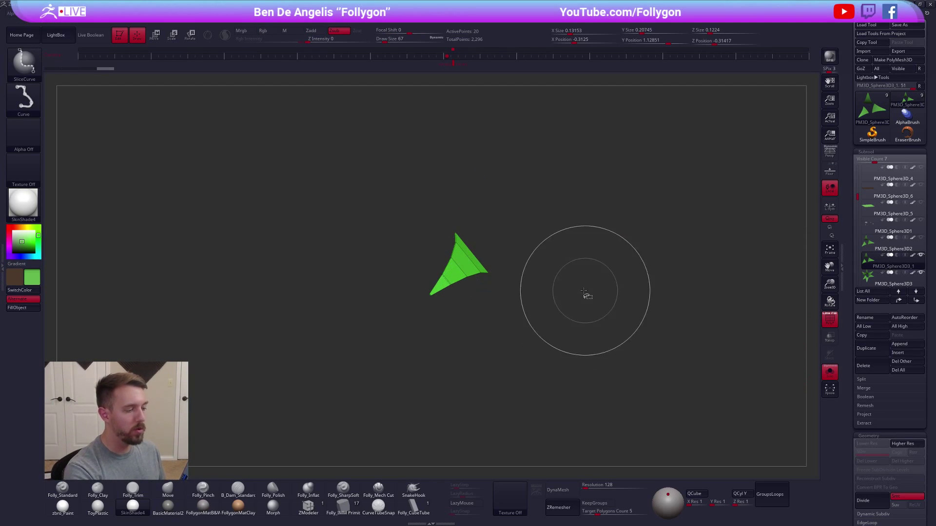
key("ctrl+shift+space")
left_click(572, 479, "ctrl+shift")
left_click_drag(499, 400, 511, 390, "ctrl+shift")
key("ctrl+shift+space")
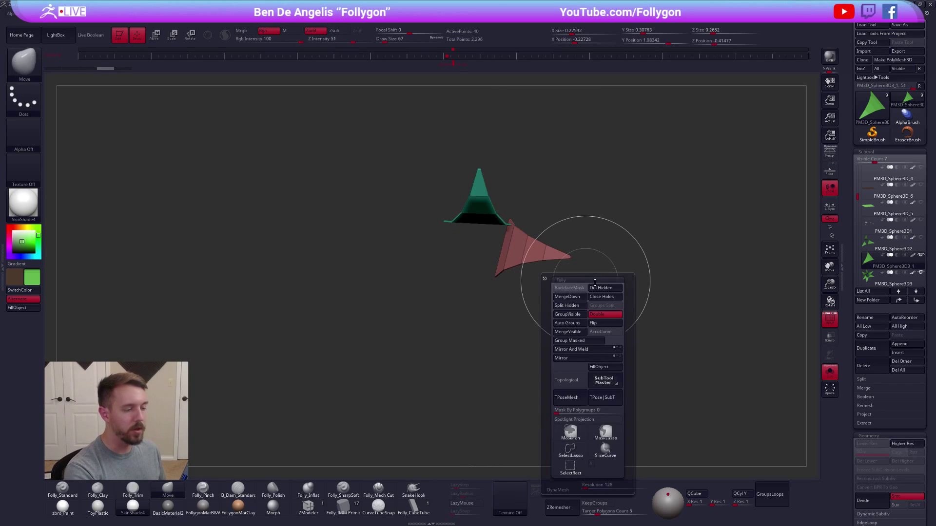
left_click(601, 287)
Mask one of the two remaining blades, reposition the other beside it and hide the polyframe.
left_click_drag(579, 234, 606, 265, "alt")
key("w")
left_click(526, 301, "ctrl")
left_click_drag(535, 256, 581, 369)
key("r")
key("w")
left_click_drag(555, 306, 557, 302)
left_click_drag(629, 336, 636, 298, "alt")
key("q")
key("shift+f")
left_click_drag(658, 392, 645, 357, "alt")
Leave the isolated view and show every subtool of the scene except the large orange tree.
left_click(830, 372)
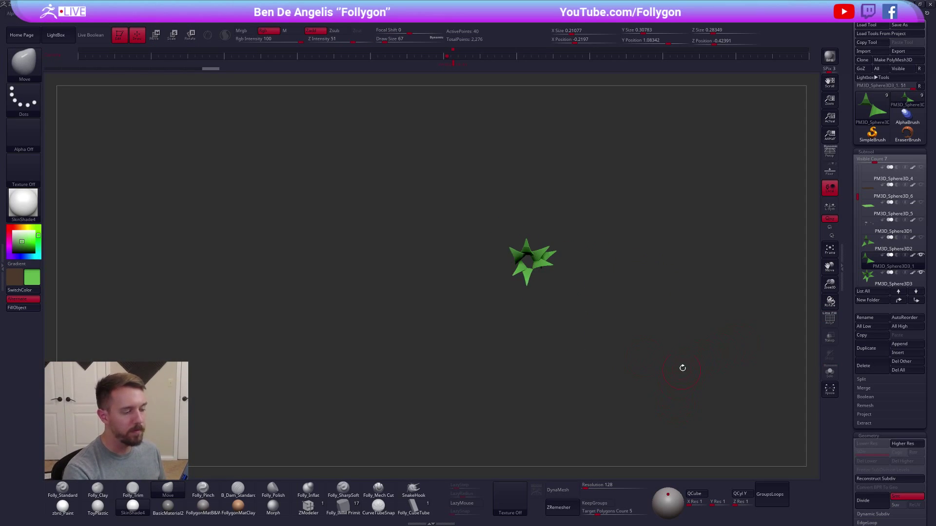
left_click(921, 255, "shift")
left_click_drag(857, 197, 858, 168)
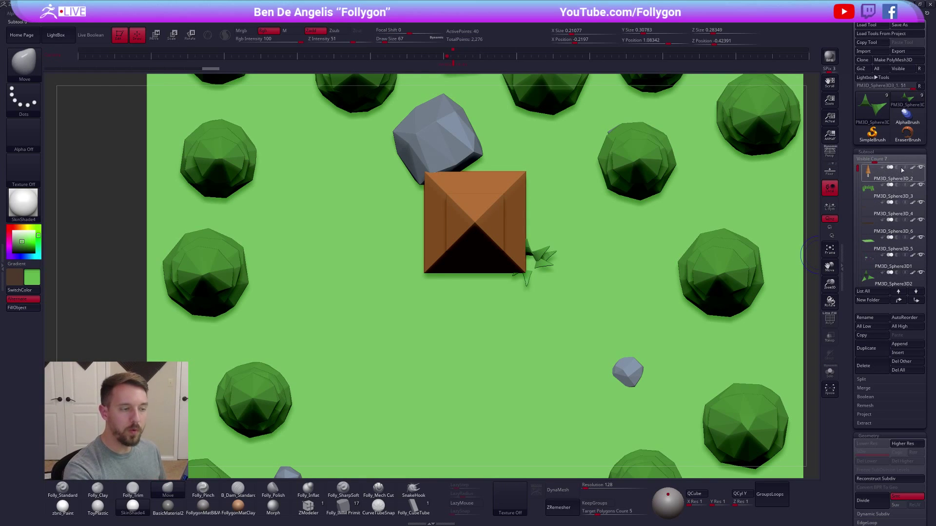
left_click(920, 168)
left_click_drag(628, 277, 556, 315, "alt")
Move the two-blade tuft and the six-blade tuft next to the small rock near the ground's front-left corner.
key("w")
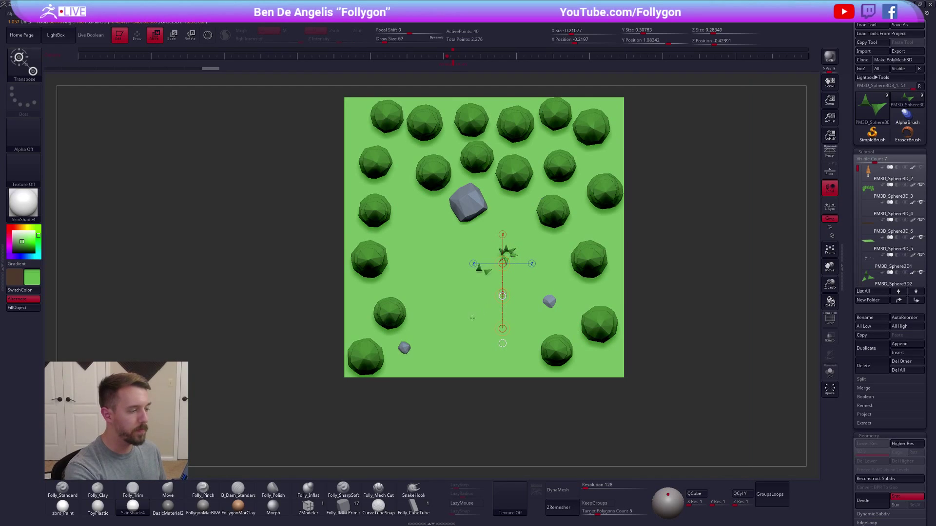
left_click_drag(421, 379, 414, 379)
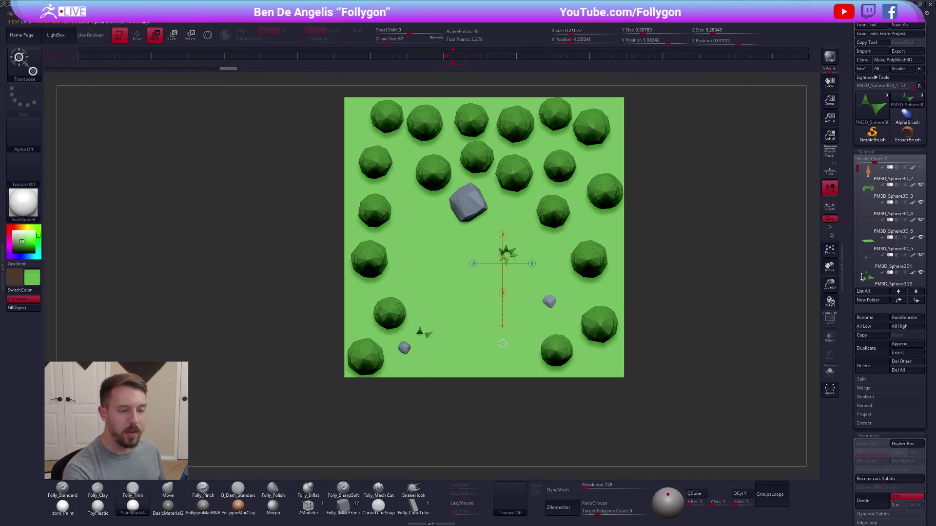
left_click_drag(854, 177, 857, 234)
left_click(873, 248)
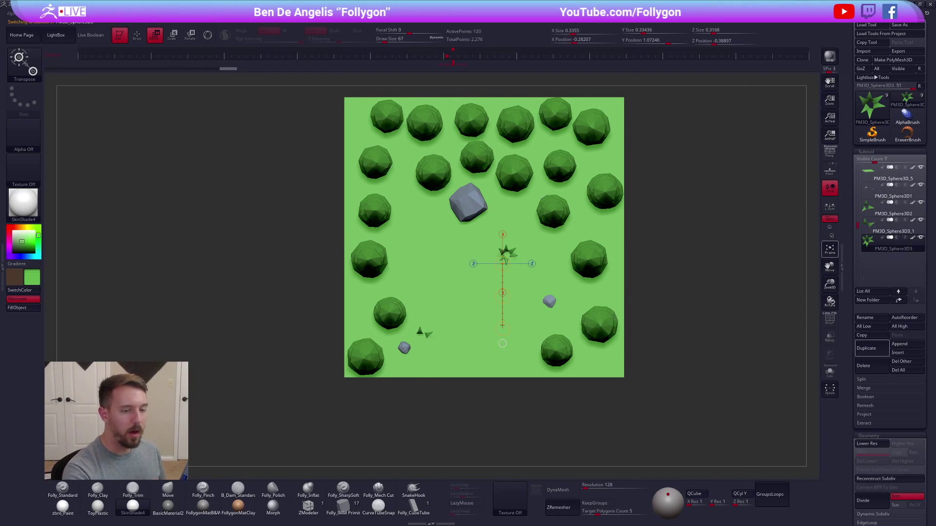
left_click_drag(497, 305, 441, 385)
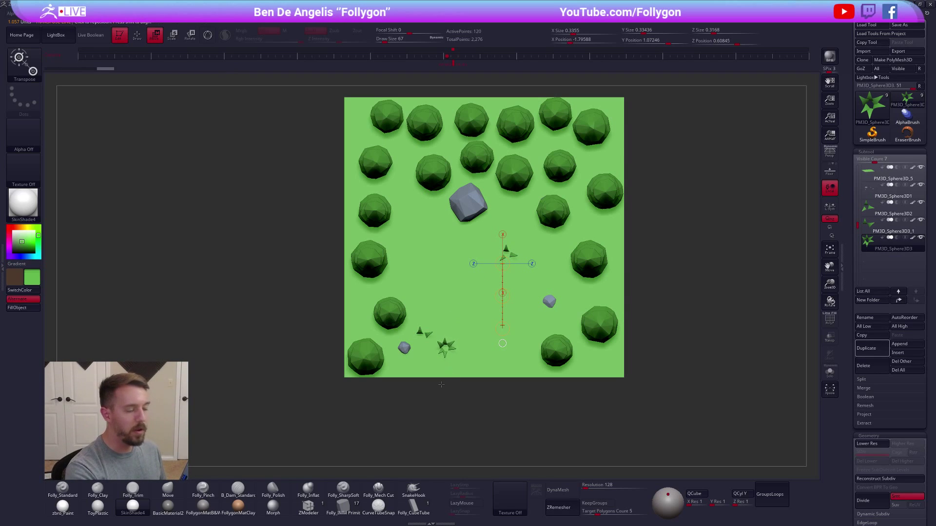
Move the three-blade tuft next to the trees along the left edge of the clearing.
left_click(869, 217)
left_click_drag(646, 390, 665, 404, "alt")
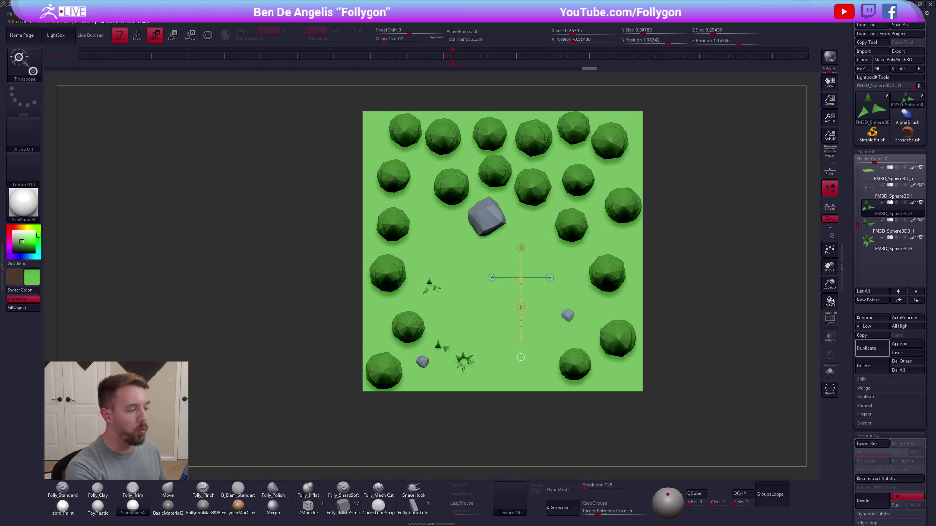
key("q")
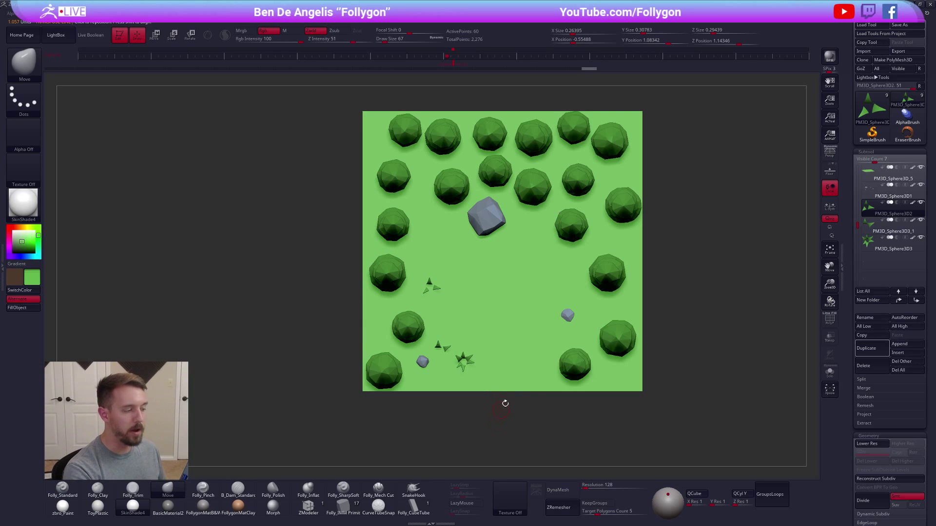
Duplicate the three-blade tuft between the two front-left corner trees and place a rotated copy of the two-blade tuft farther back along the left edge.
key("w")
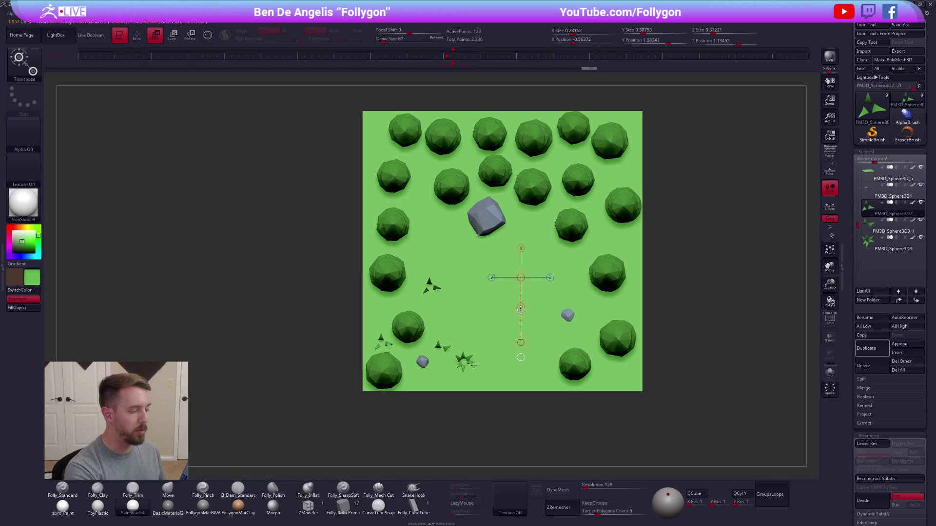
left_click_drag(473, 366, 474, 366, "ctrl")
left_click(868, 231)
left_click_drag(521, 310, 510, 257, "ctrl")
left_click_drag(479, 218, 478, 214, "ctrl")
key("r")
left_click_drag(398, 252, 448, 250, "shift")
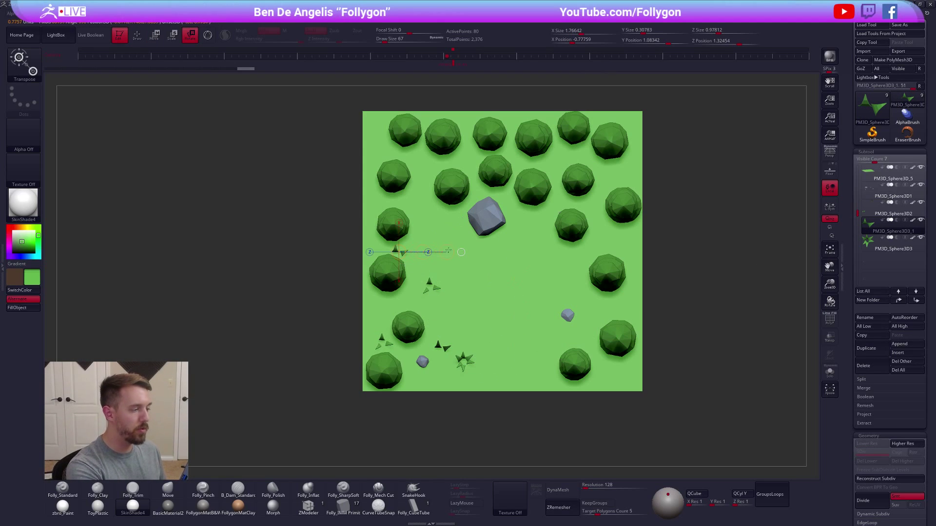
Rotate the three-blade copy near the corner trees and place a rotated duplicate of the six-blade tuft farther into the clearing.
left_click(870, 211)
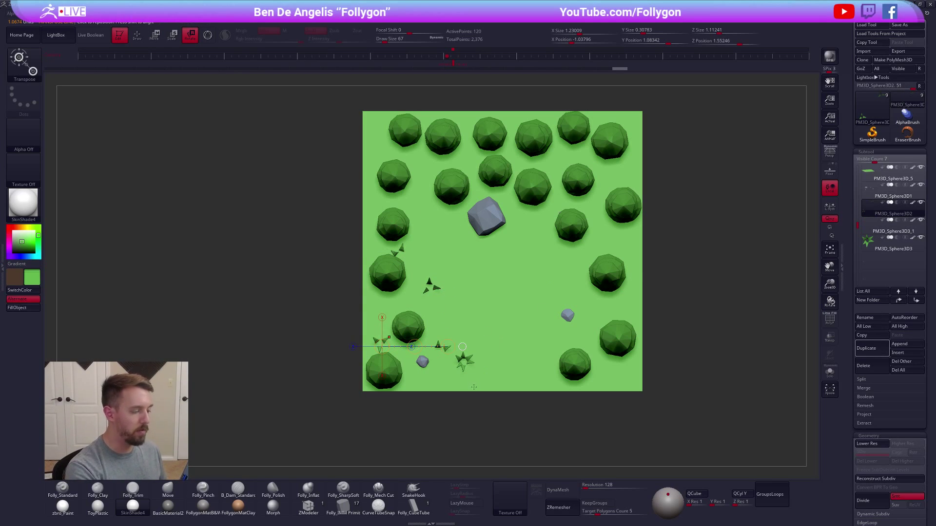
key("w")
left_click(464, 360, "alt")
mouse_move(464, 360)
left_mouse_down()
mouse_move(466, 425)
mouse_move(460, 359)
left_mouse_up()
key("r")
mouse_move(459, 312)
left_mouse_down("shift")
mouse_move(530, 313)
mouse_move(518, 301)
left_mouse_up("shift")
key("b")
key("m")
key("v")
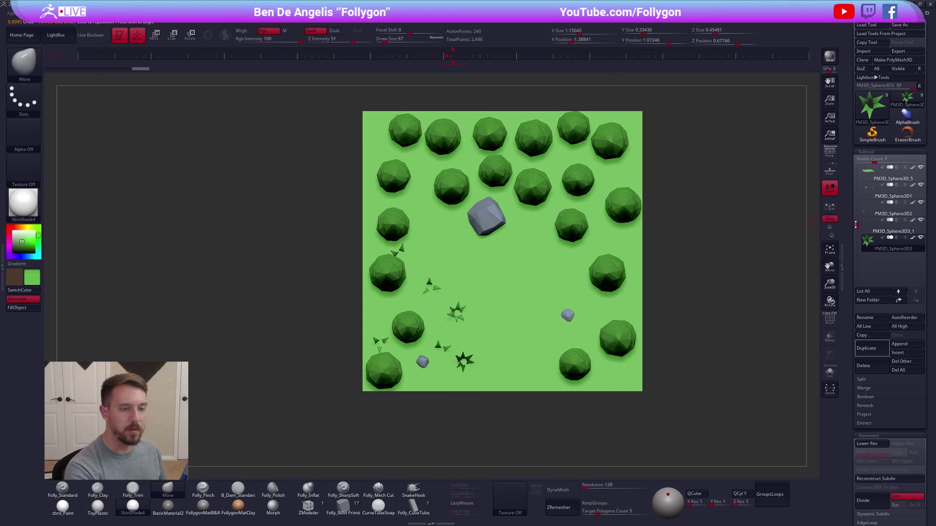
Place a rotated duplicate of the three-blade tuft in front of the small rock, beside the front-left corner tree.
left_click(869, 212)
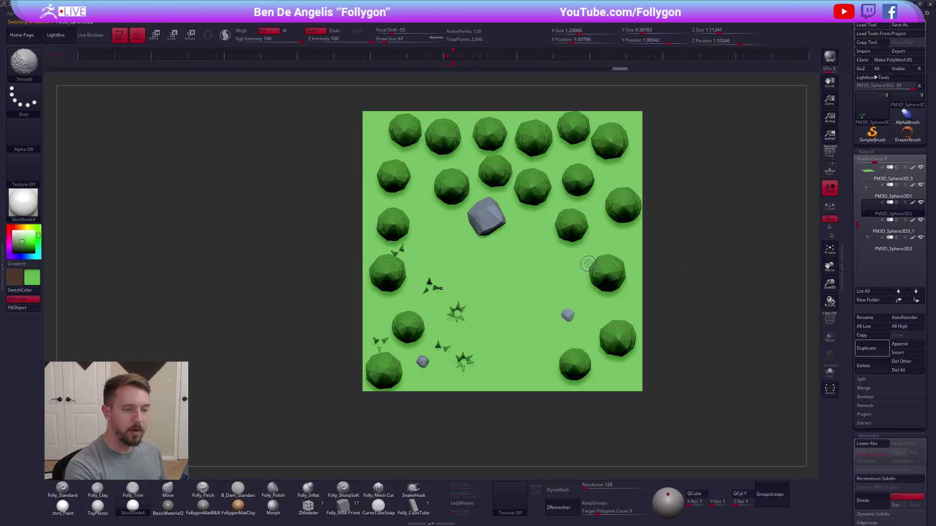
key("w")
left_click_drag(379, 351, 382, 409)
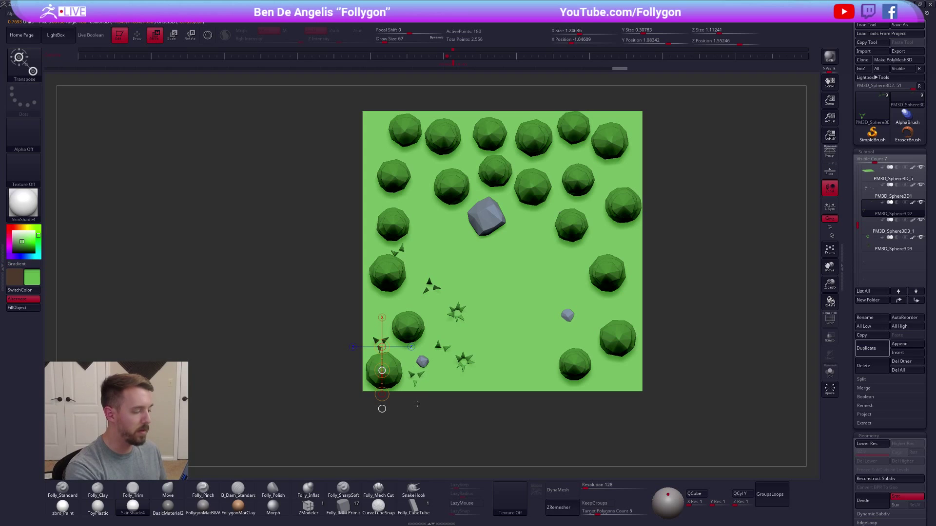
key("r")
left_click_drag(413, 373, 434, 333)
Duplicate the three-blade tuft once more just behind the original three-blade tuft on the left side of the clearing.
key("w")
left_click_drag(459, 275, 460, 260, "ctrl")
left_click_drag(473, 426, 507, 333)
left_click_drag(480, 300, 516, 369)
key("q")
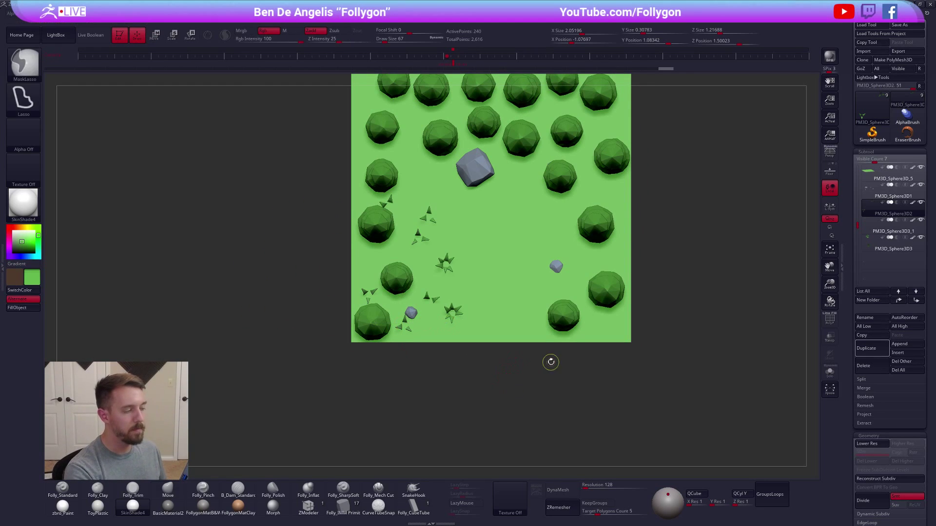
Merge the three grass tuft subtools down into a single subtool.
key("ctrl+shift+f")
left_click(722, 252)
key("Return")
key("ctrl+shift+f")
left_click(730, 260)
left_click(705, 274)
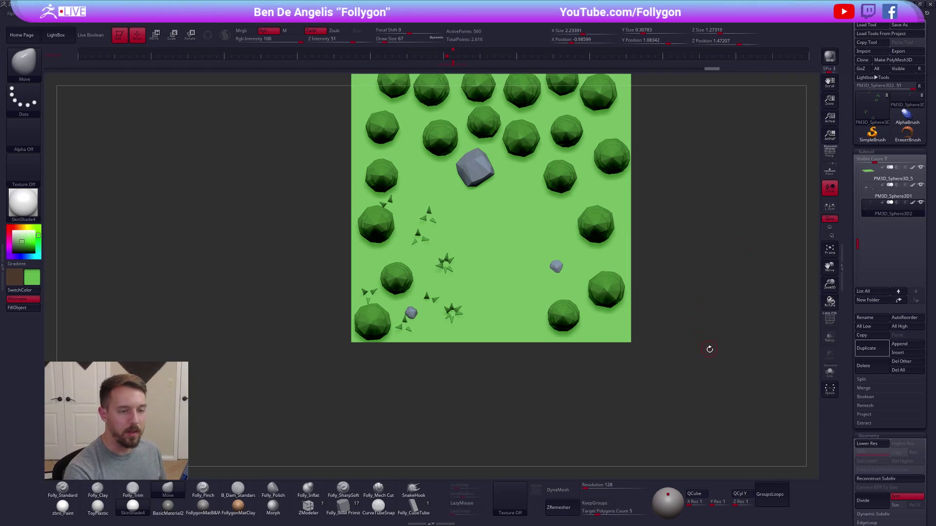
Scale the merged grass tufts down to about half their size from ground level.
left_click_drag(703, 418, 513, 373, "alt")
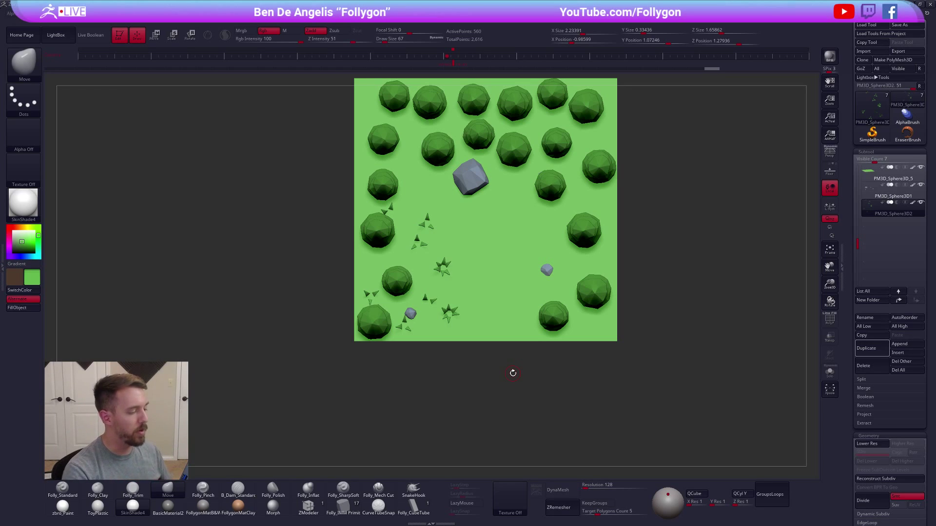
mouse_move(453, 315)
left_mouse_down("alt")
mouse_move(457, 331)
mouse_move(547, 310)
mouse_move(509, 318)
mouse_move(652, 327)
mouse_move(471, 319)
mouse_move(511, 297)
mouse_move(491, 327)
mouse_move(436, 344)
mouse_move(477, 323)
mouse_move(475, 267)
mouse_move(475, 302)
left_mouse_up("alt")
key("w")
key("ctrl+z")
left_click(476, 358, "ctrl")
key("ctrl+z")
key("e")
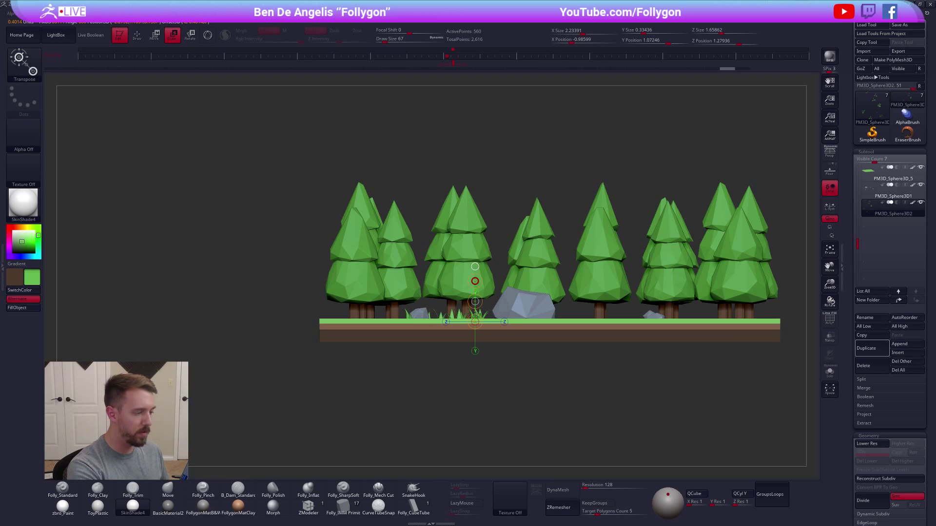
left_click(474, 322)
Position the scaled grass cluster around the small rock near the front-left corner and duplicate it.
key("w")
mouse_move(481, 332)
left_mouse_down("shift")
mouse_move(481, 382)
mouse_move(479, 358)
left_mouse_up("shift")
key("r")
left_click_drag(451, 314, 451, 417, "shift")
key("ctrl+z")
key("w")
left_click_drag(450, 358, 443, 351, "ctrl")
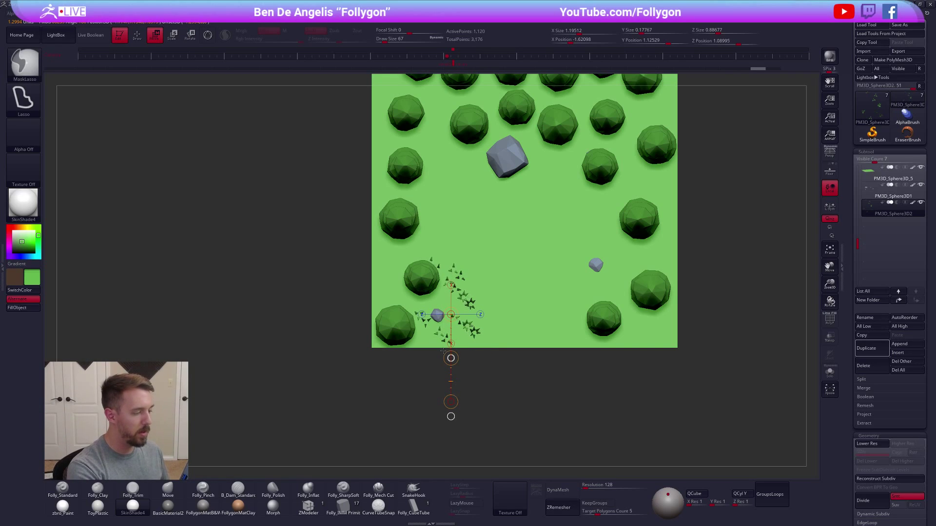
Rotate the duplicated grass cluster and move it among the trees along the ground's left edge.
key("r")
left_click_drag(438, 298, 440, 274, "shift")
key("w")
key("r")
left_click_drag(404, 247, 381, 398, "shift")
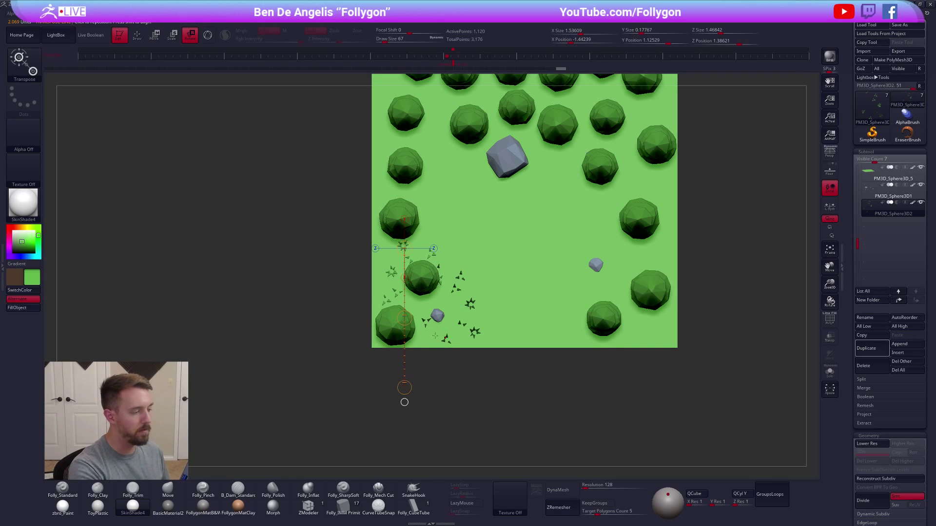
Move and rotate the copied grass tufts in the lower-left part of the forest terrain.
key("q")
key("b")
key("m")
key("v")
left_click_drag(481, 383, 489, 303, "alt")
key("w")
key("r")
left_click_drag(537, 278, 486, 319)
key("w")
Duplicate the grass patch toward the terrain's upper-right corner and adjust the copy's rotation and placement.
mouse_move(464, 290)
left_mouse_down("ctrl")
mouse_move(460, 227)
mouse_move(497, 222)
mouse_move(484, 302)
mouse_move(546, 220)
mouse_move(606, 204)
mouse_move(585, 138)
left_mouse_up("ctrl")
key("r")
left_click(460, 227)
key("w")
key("r")
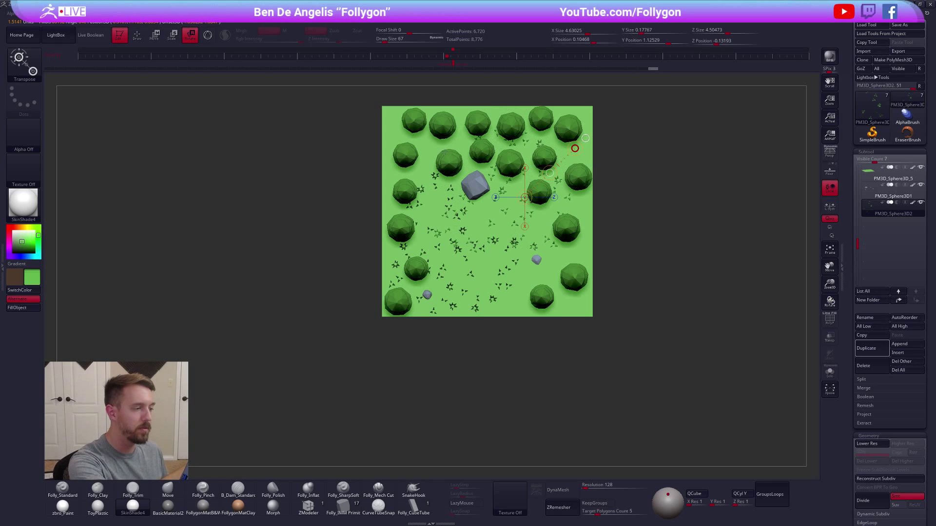
key("w")
key("ctrl+shift+z")
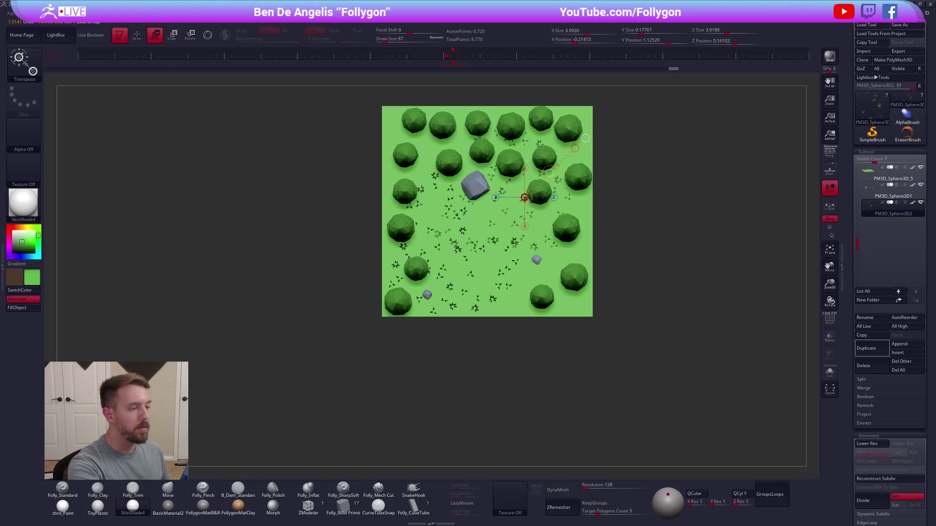
key("ctrl+z")
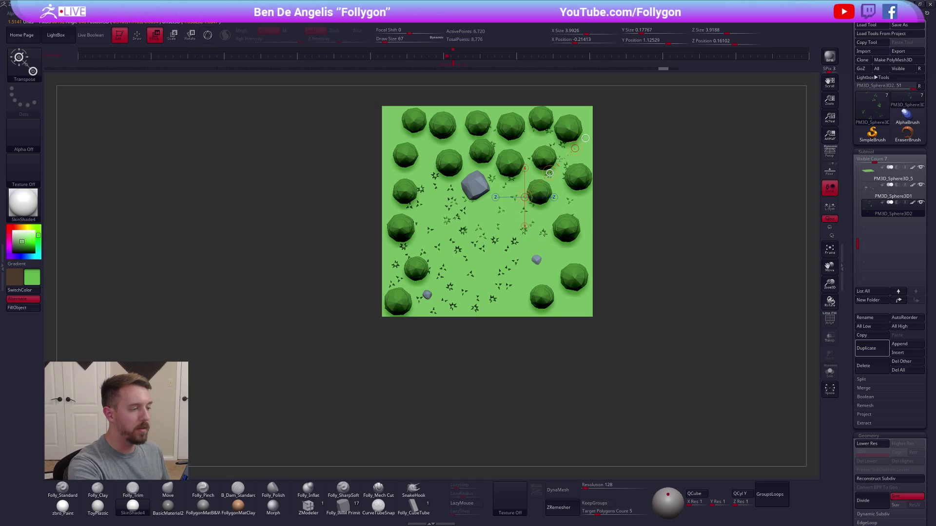
key("ctrl+shift+z")
key("q")
mouse_move(618, 239)
left_mouse_down()
mouse_move(650, 254)
mouse_move(669, 244)
mouse_move(618, 324)
left_mouse_up()
key("ctrl+shift+z")
mouse_move(656, 367)
left_mouse_down("alt")
mouse_move(662, 402)
mouse_move(653, 398)
mouse_move(669, 396)
mouse_move(666, 385)
left_mouse_up("alt")
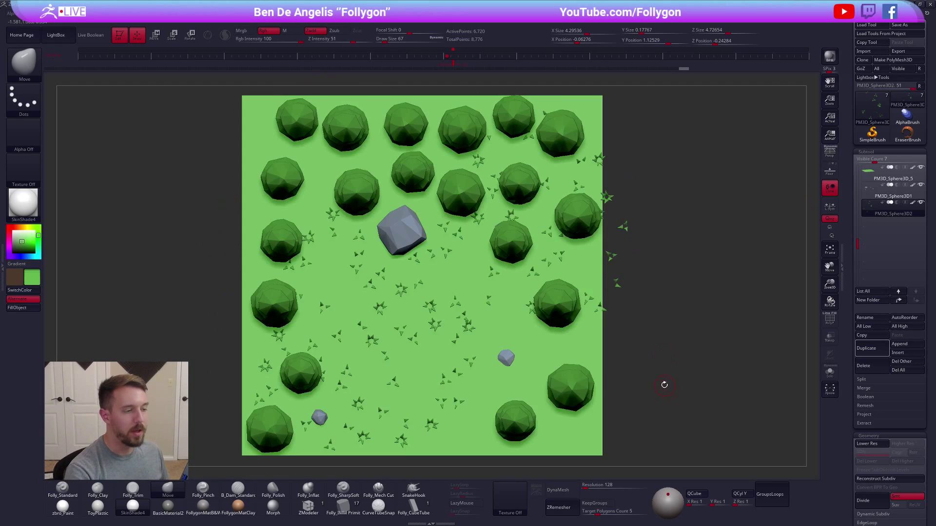
Isolate the grass and delete the tufts that hang over the terrain's right edge.
left_click_drag(643, 275, 602, 260, "alt")
key("alt+s")
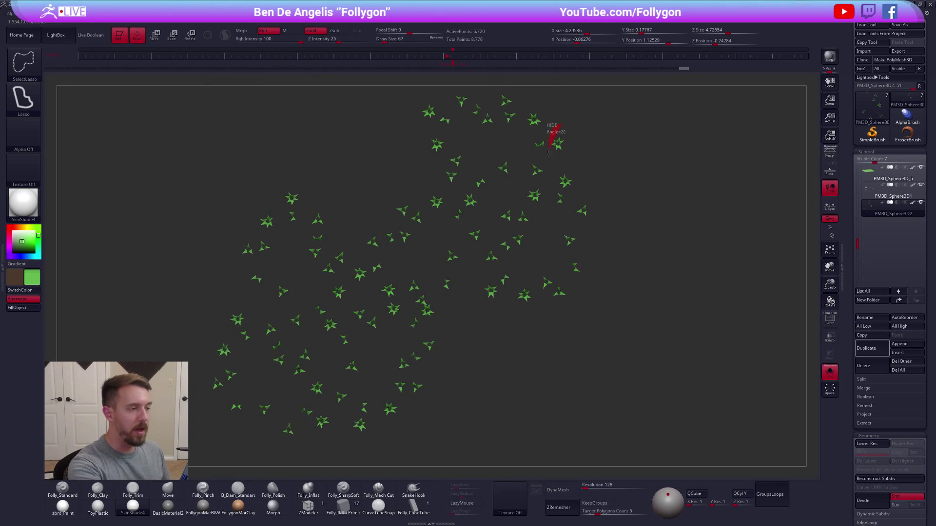
mouse_move(565, 275)
left_mouse_down("ctrl+shift")
mouse_move(557, 284)
mouse_move(565, 288)
left_mouse_up("ctrl+shift")
key("alt+s")
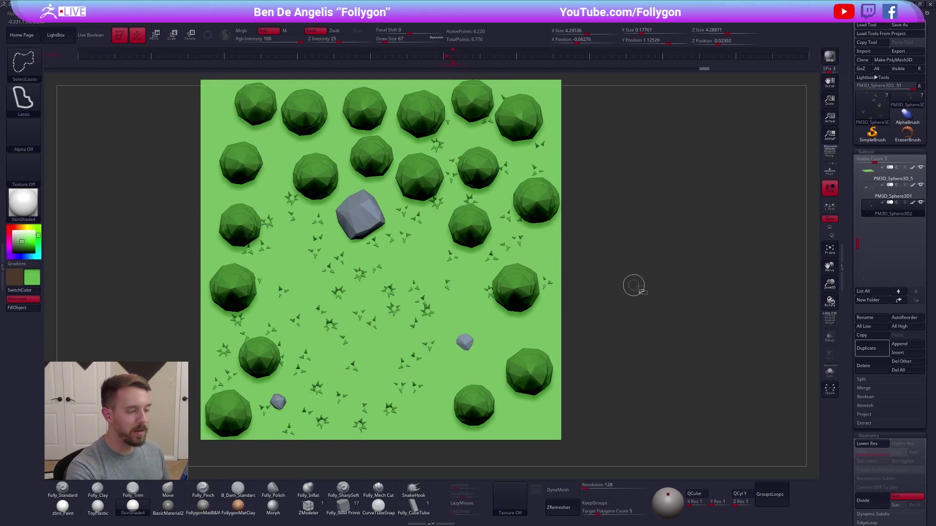
key("1")
left_click(626, 295)
key("p")
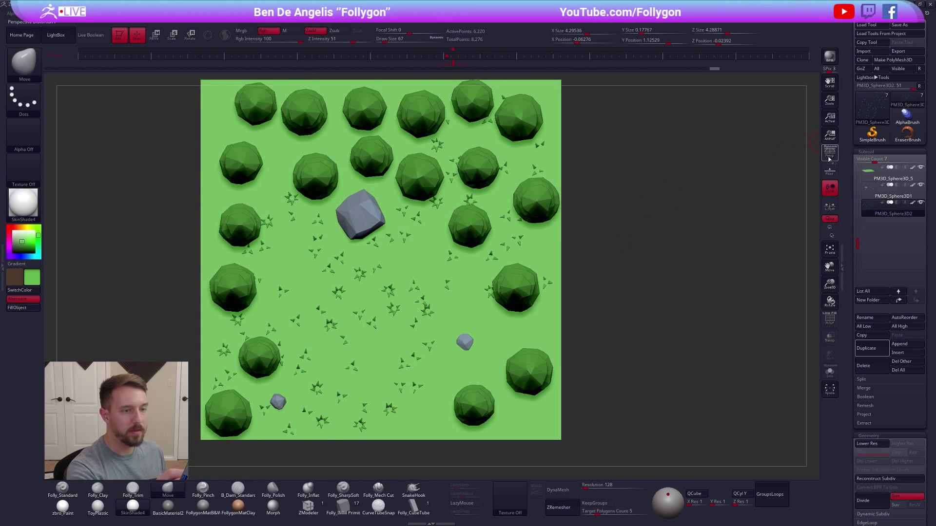
In a top view without perspective, duplicate the whole grass patch and shift the copy toward the terrain's lower-right corner.
left_click_drag(629, 283, 660, 376)
left_click(828, 156)
left_click_drag(592, 311, 613, 320, "alt")
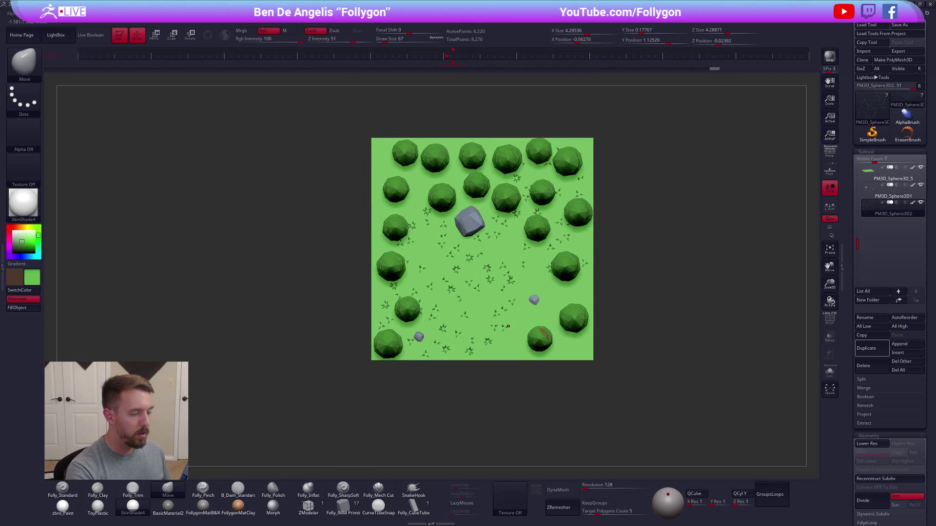
key("w")
mouse_move(505, 311)
left_mouse_down()
mouse_move(532, 378)
mouse_move(528, 353)
mouse_move(626, 417)
mouse_move(642, 385)
left_mouse_up()
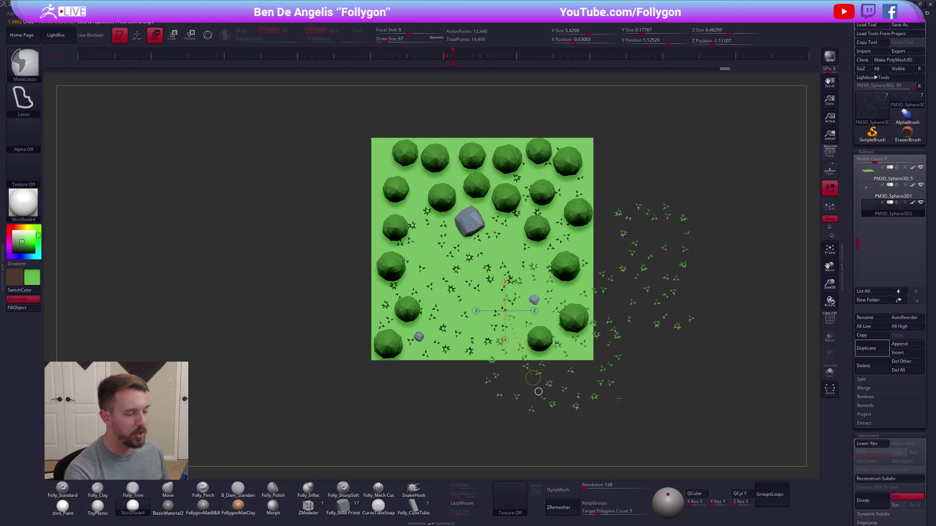
mouse_move(519, 344)
left_mouse_down("ctrl")
mouse_move(489, 332)
mouse_move(371, 210)
mouse_move(322, 195)
left_mouse_up("ctrl")
Isolate the grass and delete the duplicated tufts lying outside the terrain's edges.
key("q")
left_click_drag(627, 378, 580, 334, "alt")
key("alt+s")
left_click_drag(556, 301, 582, 359, "alt")
key("alt+s")
mouse_move(487, 207)
left_mouse_down("alt")
mouse_move(494, 199)
mouse_move(405, 200)
mouse_move(385, 102)
mouse_move(561, 122)
left_mouse_up("alt")
mouse_move(362, 204)
left_mouse_down("ctrl+alt+shift")
mouse_move(354, 282)
mouse_move(361, 351)
mouse_move(332, 176)
mouse_move(358, 198)
left_mouse_up("ctrl+alt+shift")
key("space")
left_click(544, 193)
Delete the last stray grass tufts overhanging the terrain's lower edge.
left_click_drag(641, 382, 627, 307, "alt")
mouse_move(594, 262)
left_mouse_down("ctrl+alt+shift")
mouse_move(590, 301)
mouse_move(599, 167)
mouse_move(593, 273)
left_mouse_up("ctrl+alt+shift")
mouse_move(592, 317)
left_mouse_down("alt")
mouse_move(590, 261)
mouse_move(584, 366)
mouse_move(780, 256)
left_mouse_up("alt")
mouse_move(523, 315)
left_mouse_down("ctrl+alt+shift")
mouse_move(437, 334)
mouse_move(550, 424)
mouse_move(526, 317)
left_mouse_up("ctrl+alt+shift")
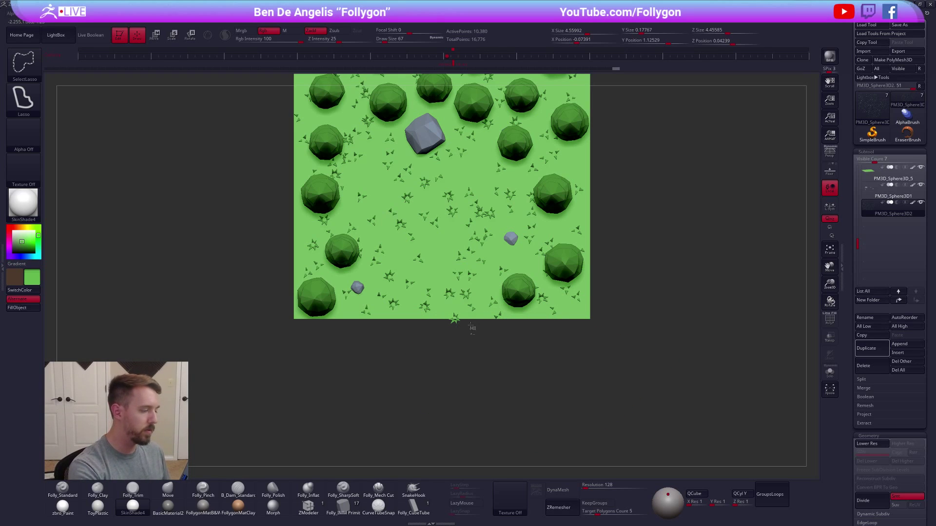
key("space")
left_click(550, 312)
Enable perspective and review the grass-covered forest scene from an angle.
left_click_drag(667, 275, 643, 411, "alt")
left_click(829, 154)
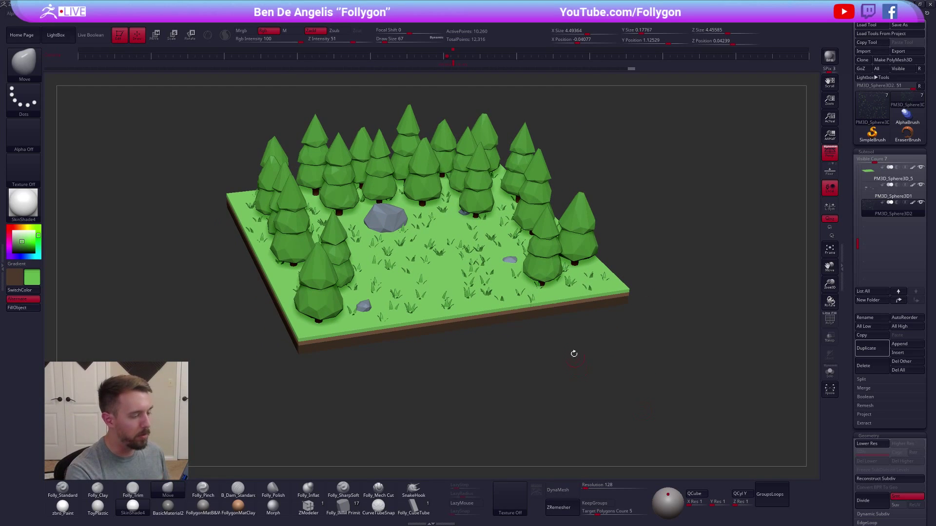
key("space")
mouse_move(535, 307)
left_mouse_down()
mouse_move(527, 346)
mouse_move(543, 320)
mouse_move(669, 383)
left_mouse_up()
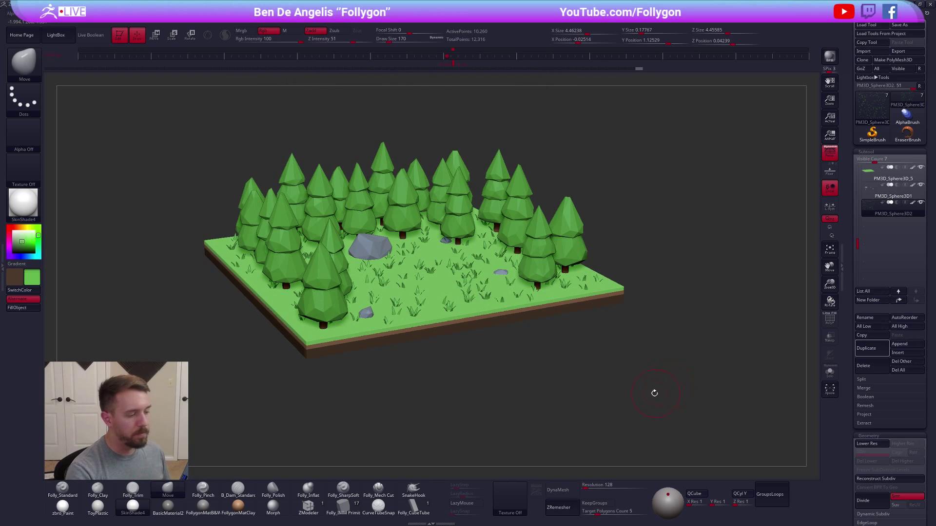
left_click_drag(641, 418, 649, 411, "alt")
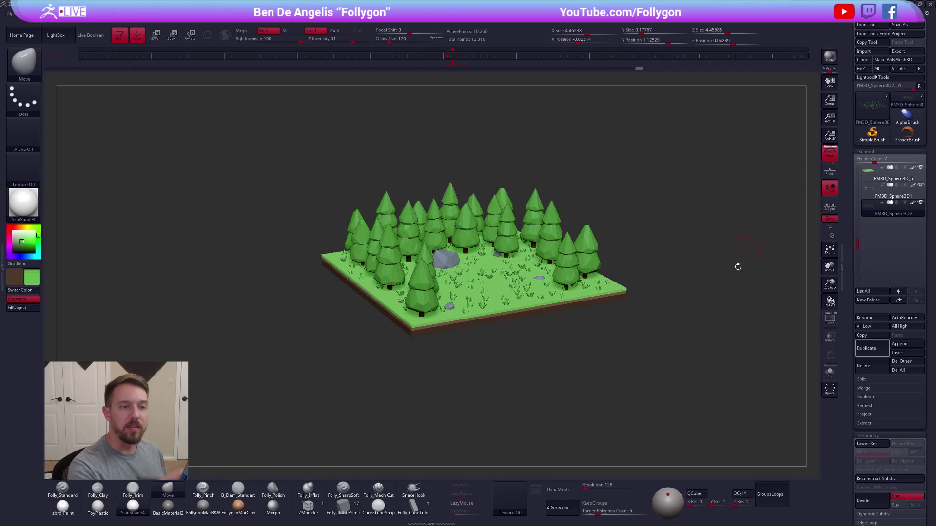
left_click_drag(675, 371, 669, 381, "alt")
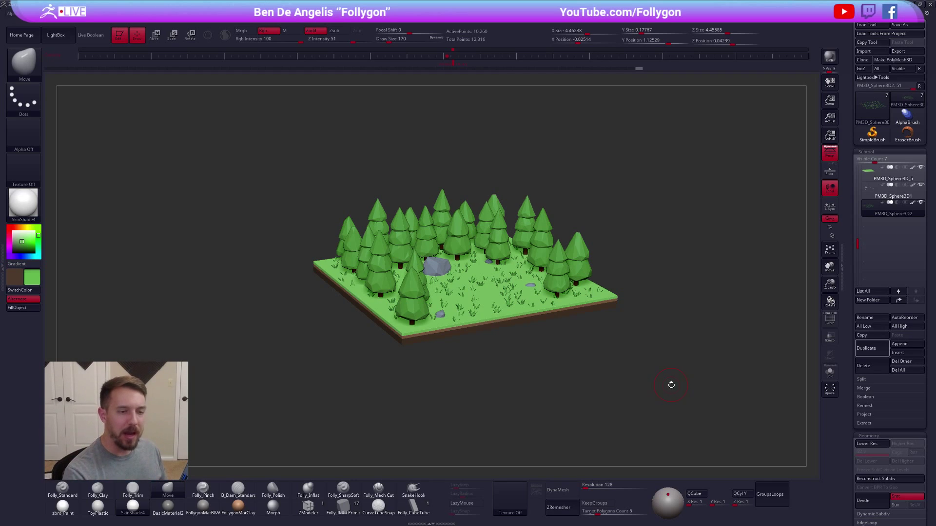
Put the original orange tree subtool into a new folder and collapse that folder.
left_click_drag(858, 244, 859, 169)
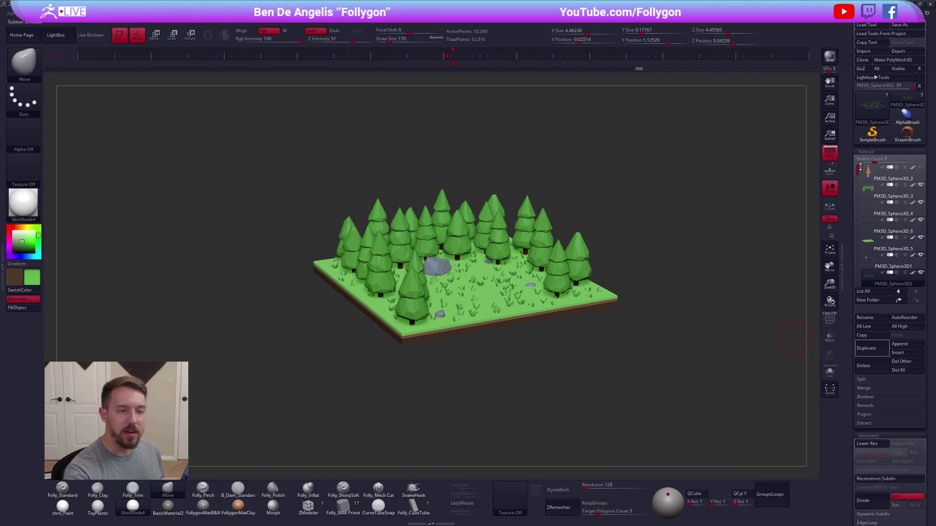
left_click(873, 191)
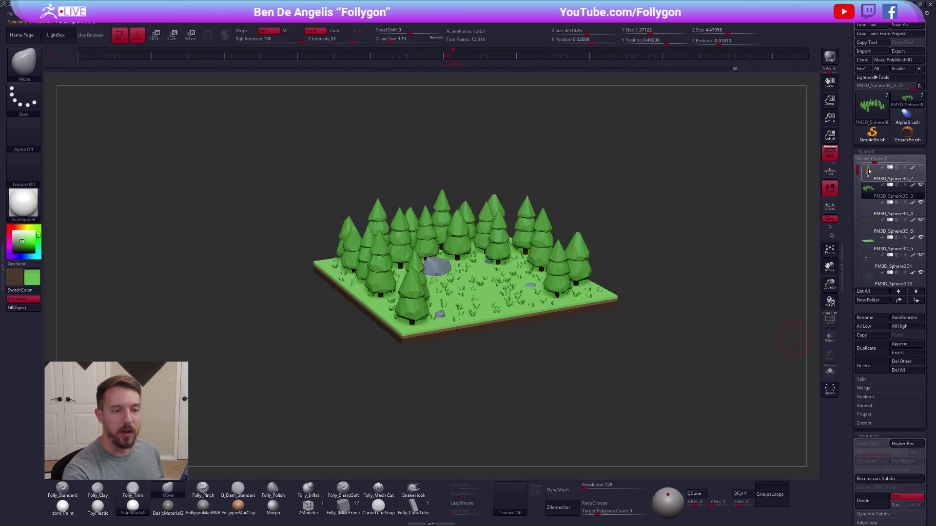
left_click(872, 171)
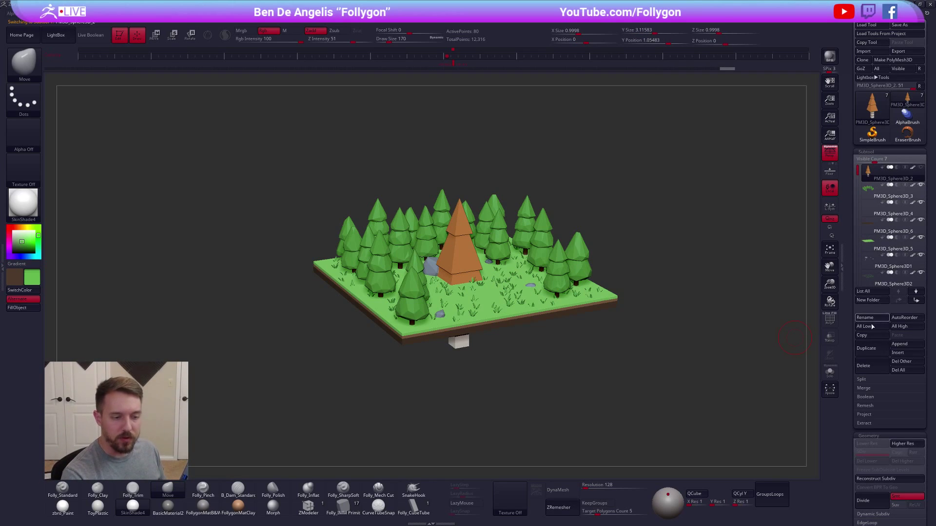
left_click(872, 299)
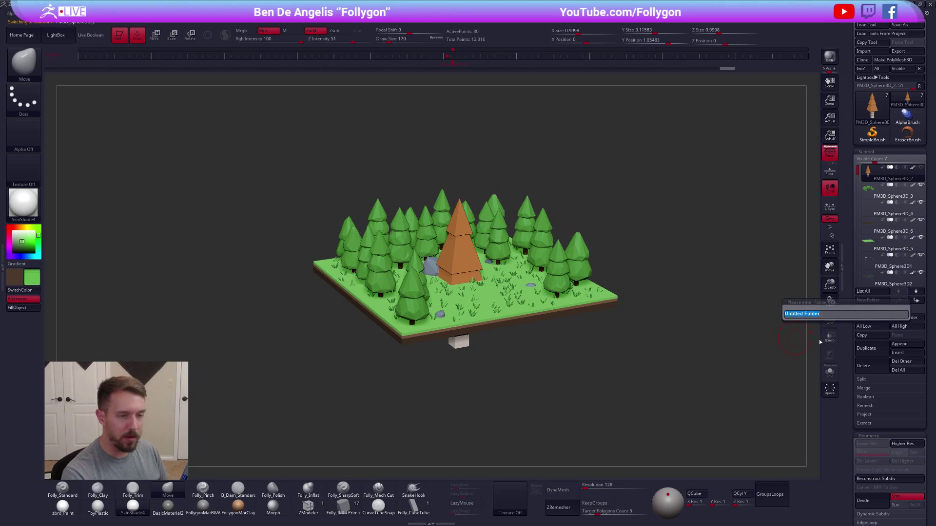
key("Return")
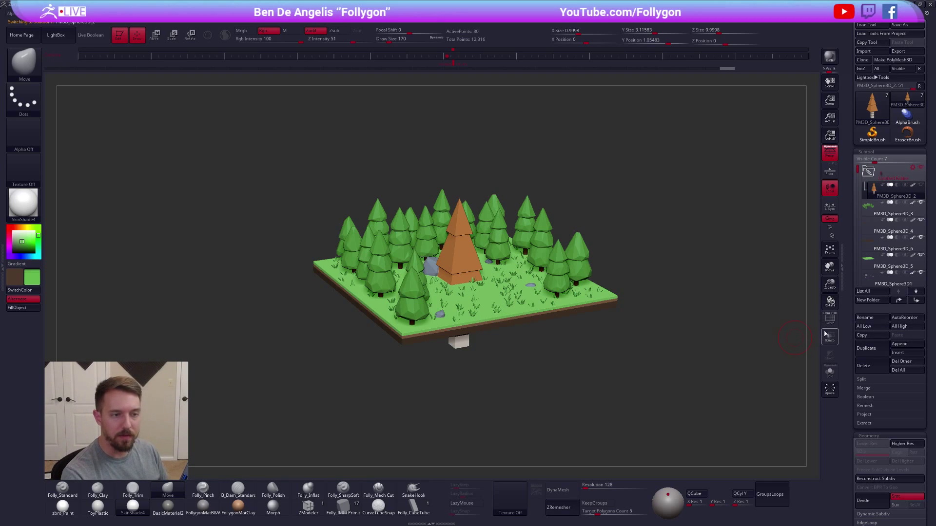
left_click(869, 175)
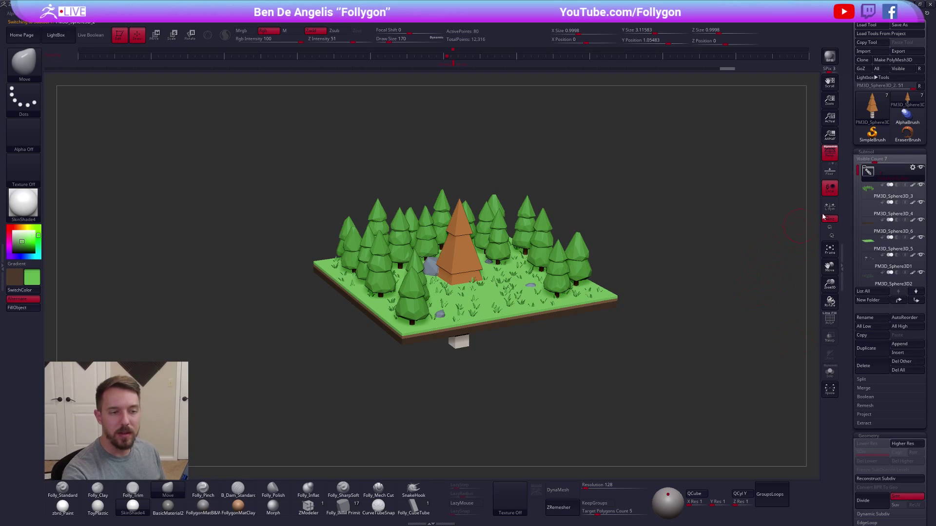
Group the remaining forest subtools in a second folder, collapse it, and hide the folder contents.
left_click(893, 193)
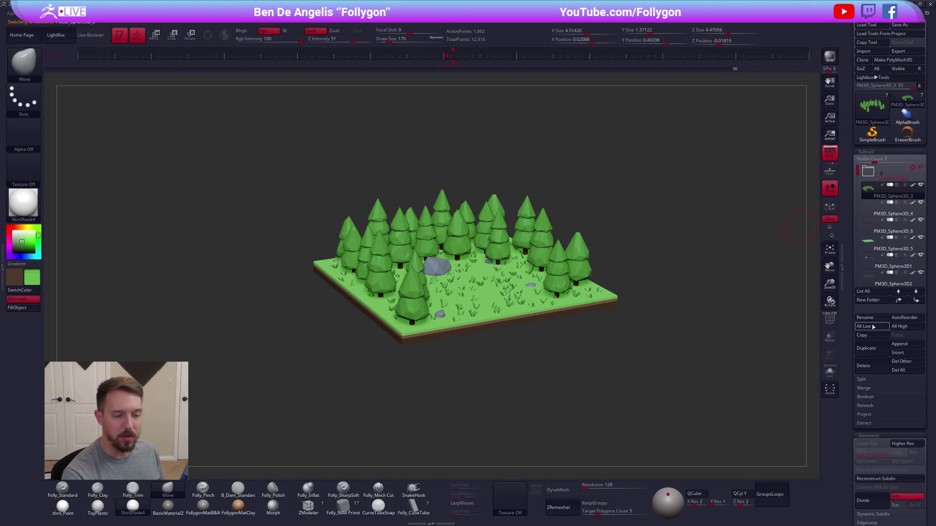
left_click(868, 301)
key("Return")
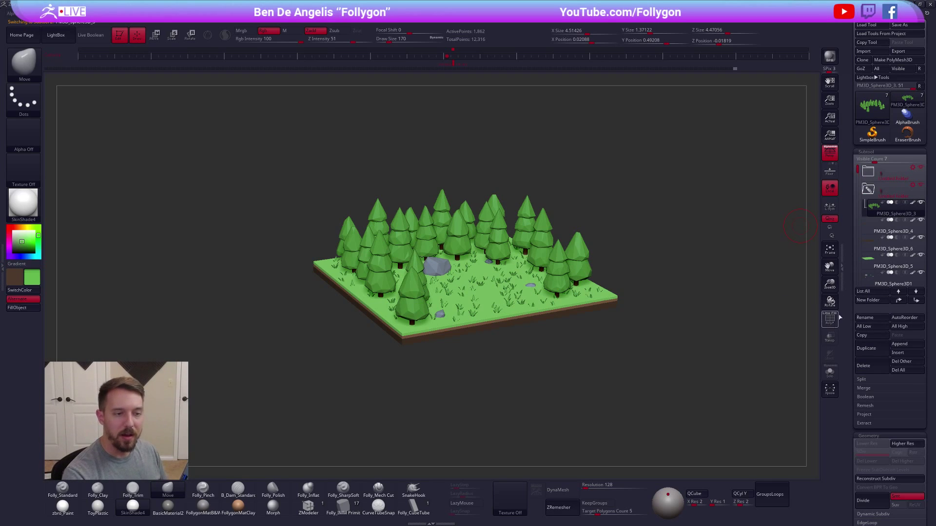
mouse_move(871, 247)
left_mouse_down()
mouse_move(873, 229)
mouse_move(871, 246)
left_mouse_up()
left_click_drag(859, 169, 859, 199)
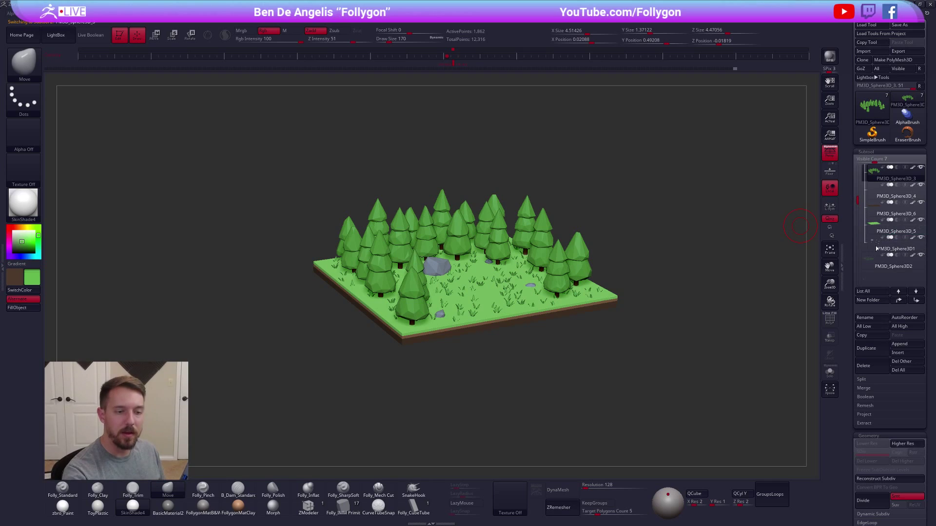
mouse_move(859, 178)
left_mouse_down()
mouse_move(860, 190)
mouse_move(860, 180)
left_mouse_up()
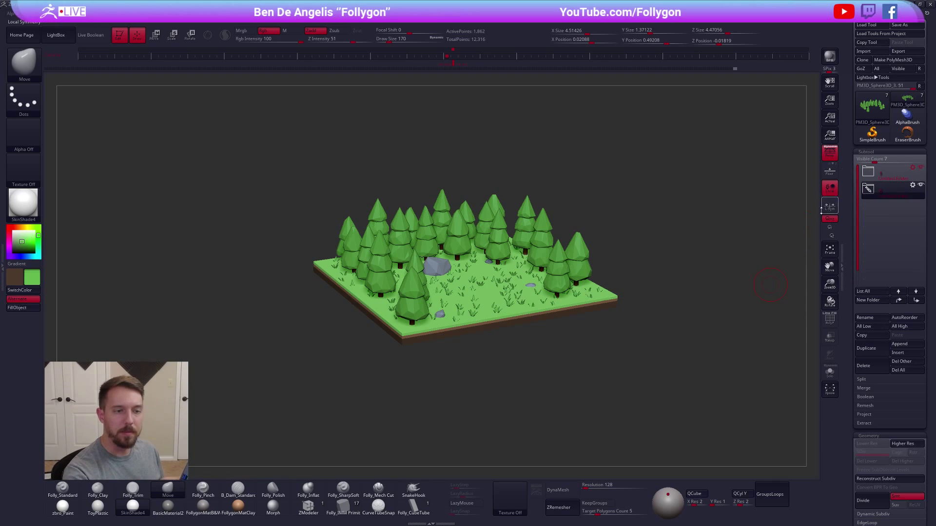
left_click(919, 186)
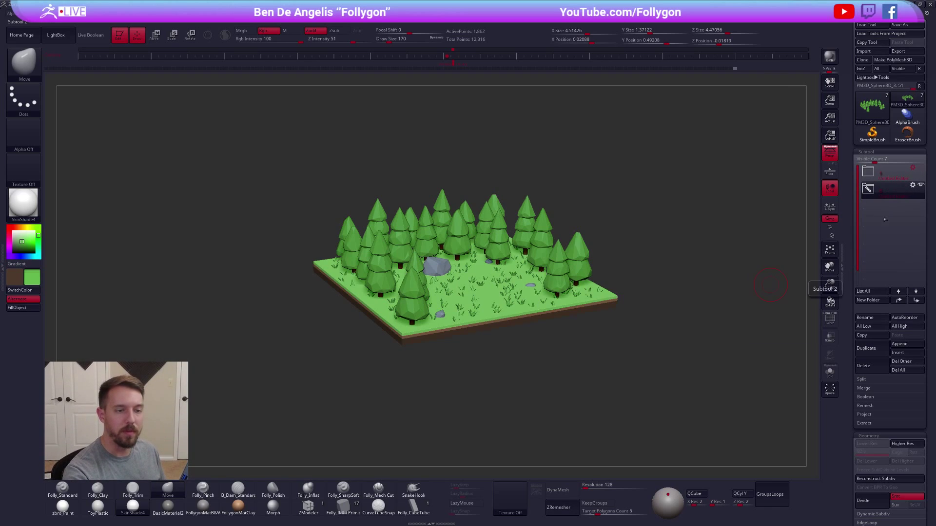
Append a sphere as a new subtool and view it straight on.
left_click(898, 345)
left_click(586, 388)
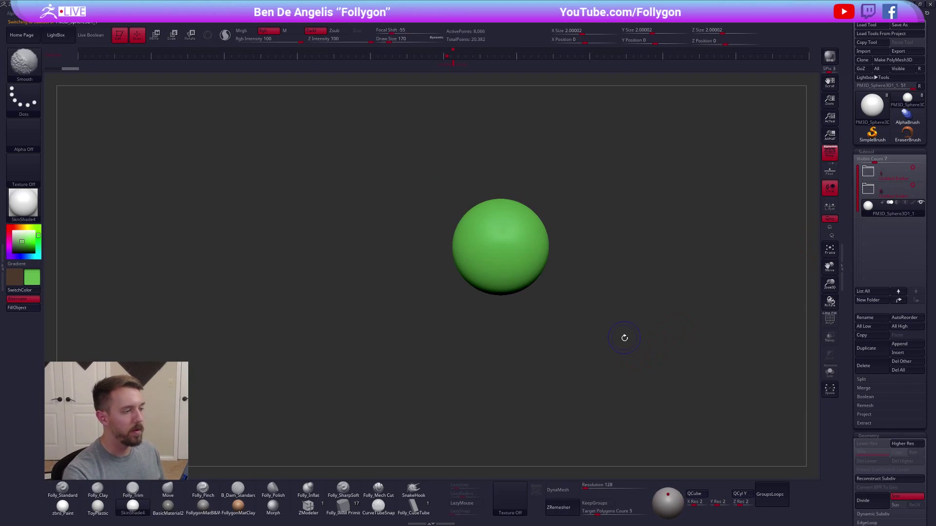
left_click_drag(624, 336, 609, 332, "shift")
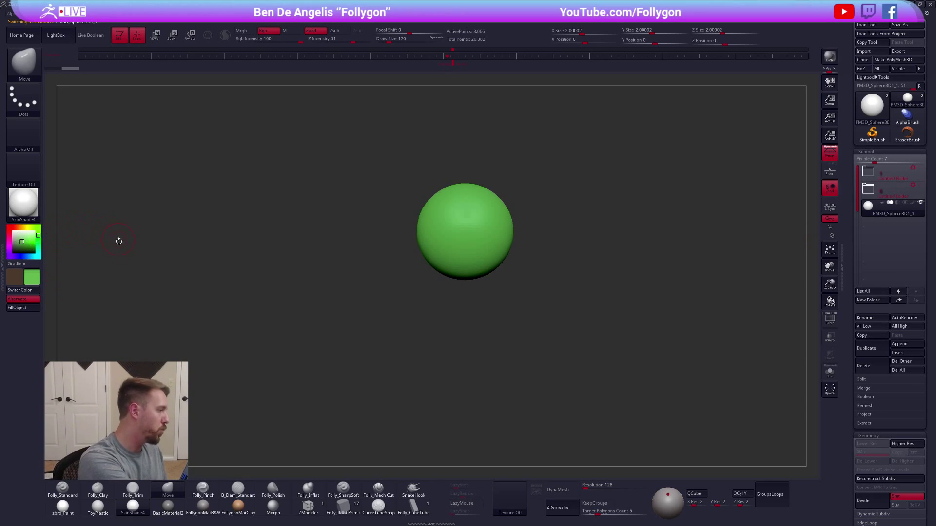
Switch to the brown colour, lighten it slightly, and fill the sphere with it using the Standard brush.
key("v")
left_click_drag(485, 319, 585, 407)
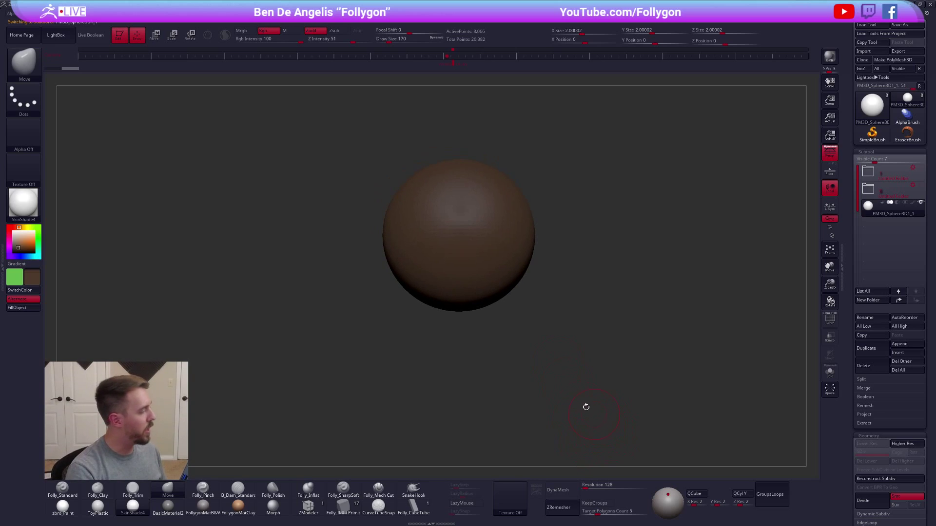
left_click(17, 245)
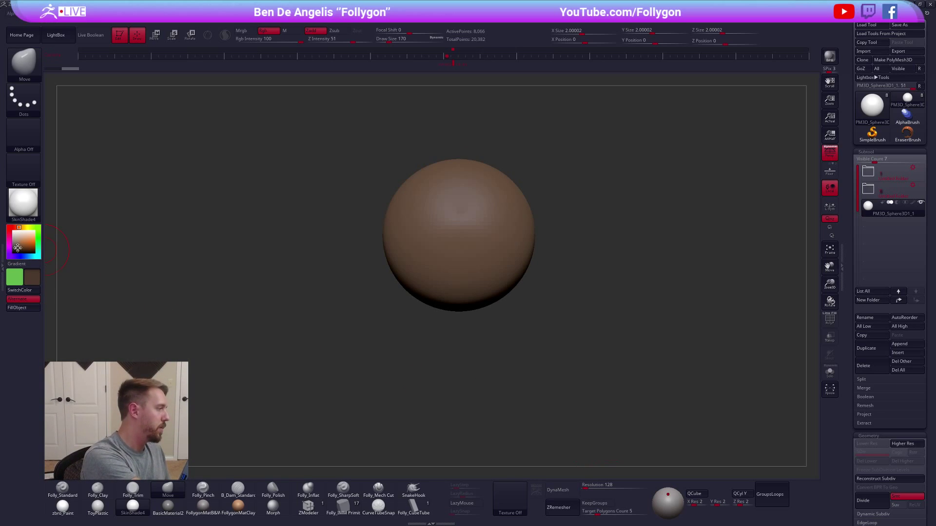
left_click(18, 247)
key("b")
key("s")
key("t")
left_click(17, 308)
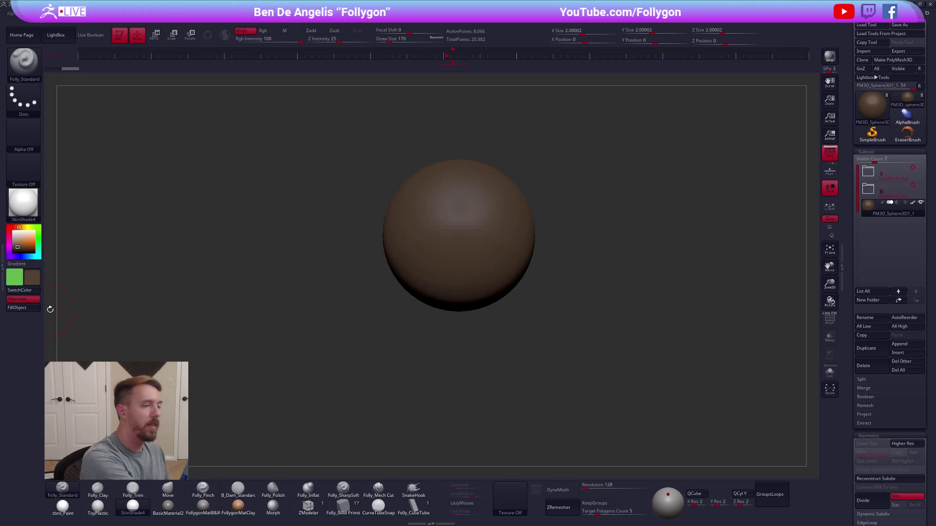
Turn off perspective and select the Move brush with a draw size of 279.
key("p")
key("b")
key("m")
key("v")
key("space")
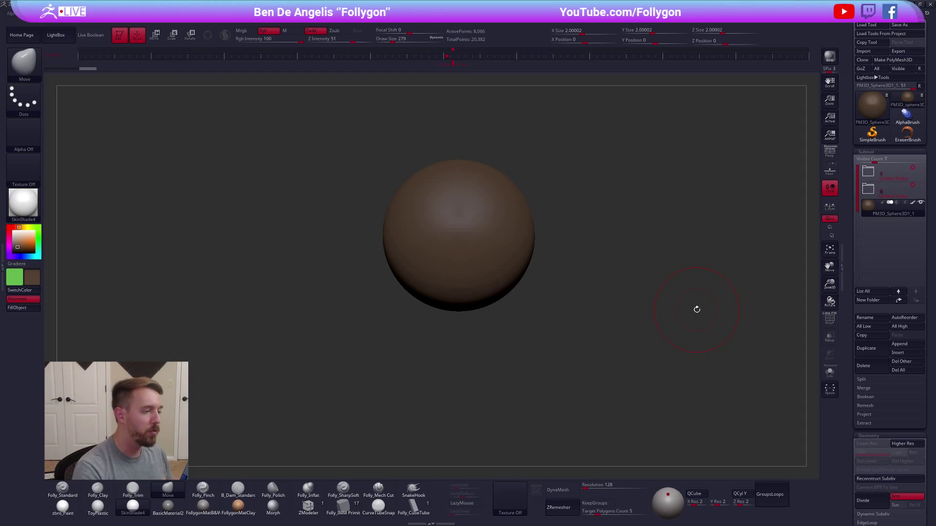
key("d")
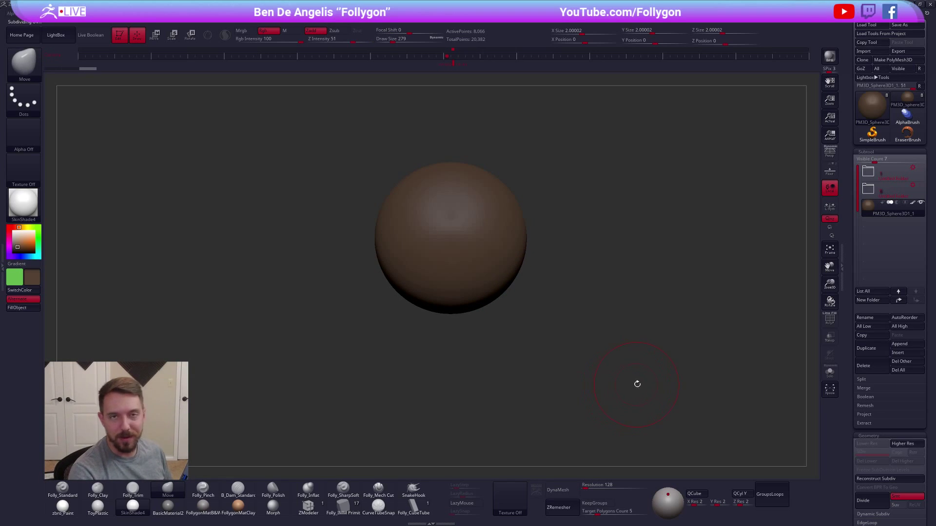
left_click_drag(561, 379, 581, 381, "alt")
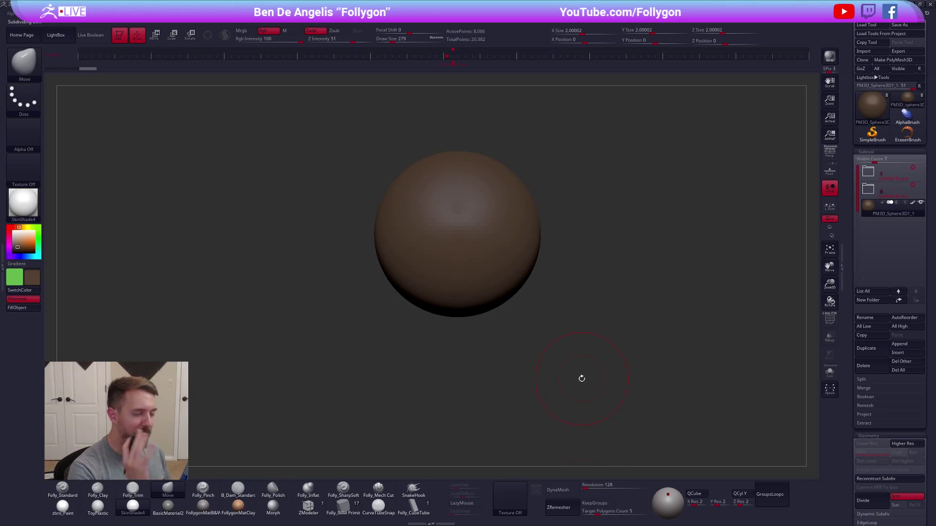
Stretch the brown sphere vertically into an egg shape with a transpose line.
key("w")
left_click_drag(513, 238, 513, 345)
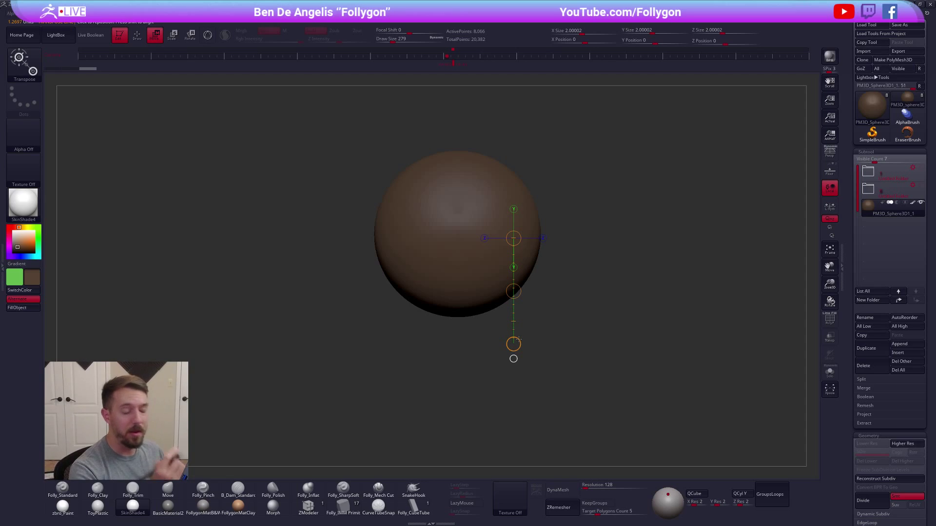
left_click_drag(518, 339, 514, 369)
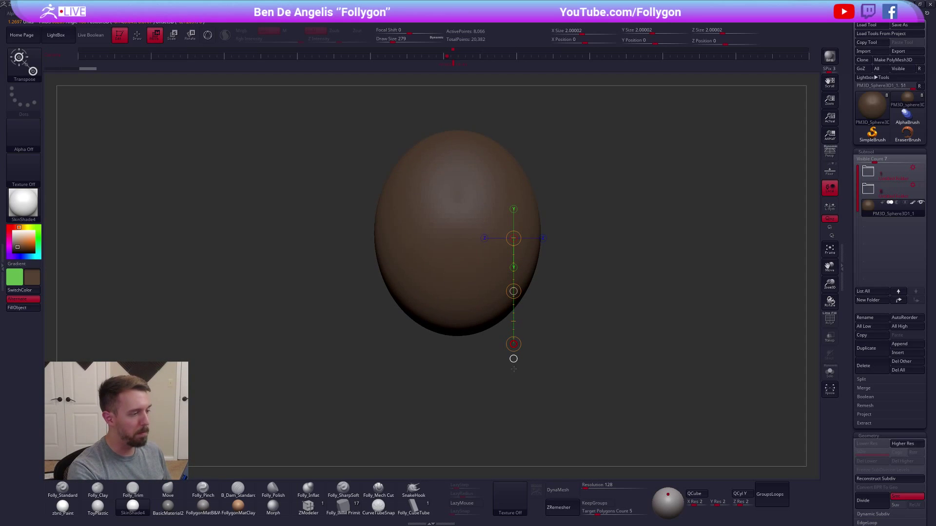
Return to the Move brush and set its draw size to 239.
key("q")
key("space")
left_click_drag(564, 286, 555, 305, "alt")
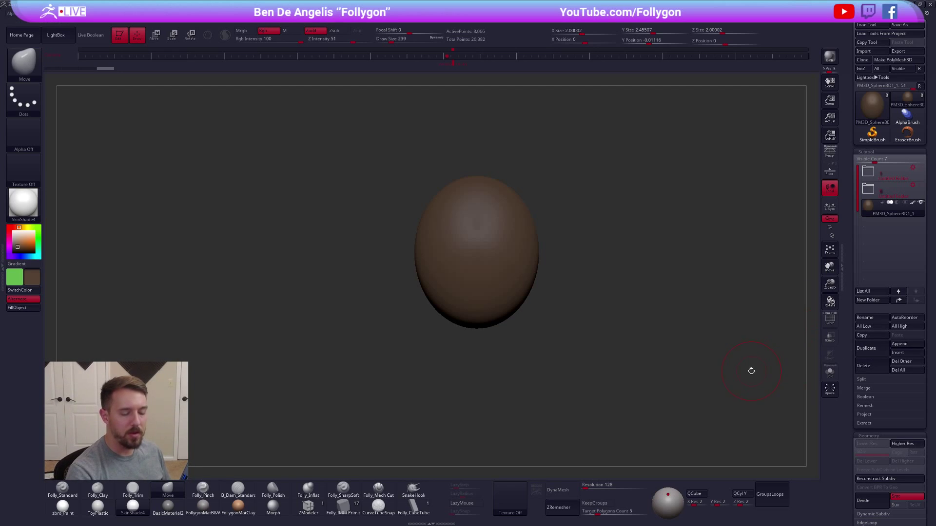
Duplicate the egg subtool and choose the sphere mesh of the Folly_IMM Prim brush.
key("ctrl+shift+d")
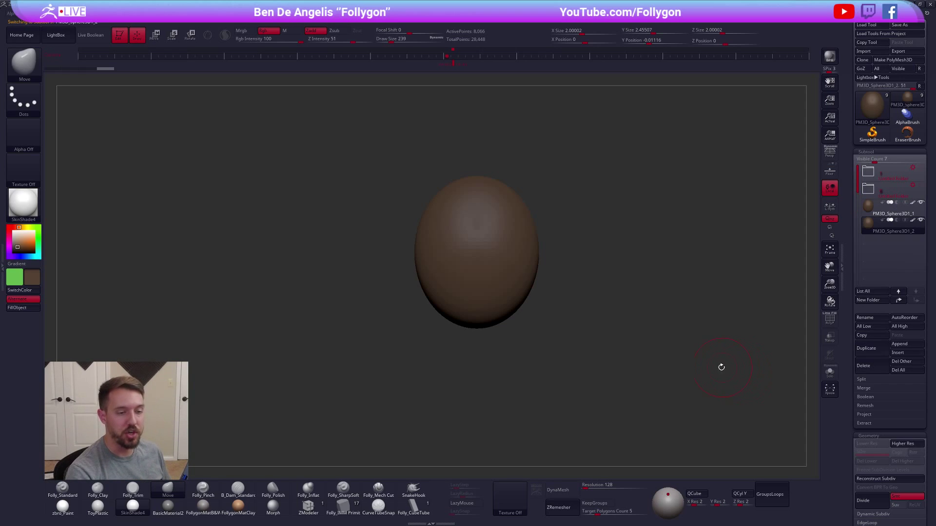
left_click(343, 507)
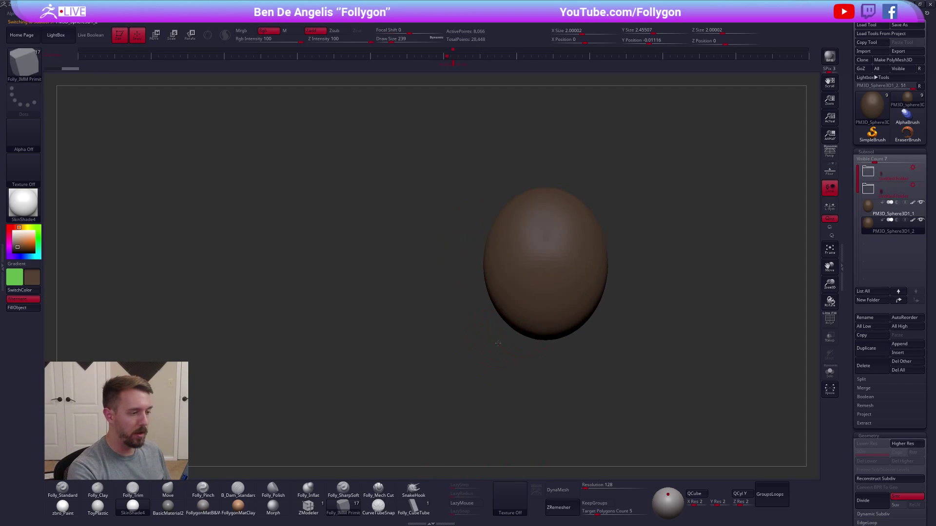
left_click_drag(516, 260, 510, 273)
key("ctrl+z")
key("m")
left_click(708, 307)
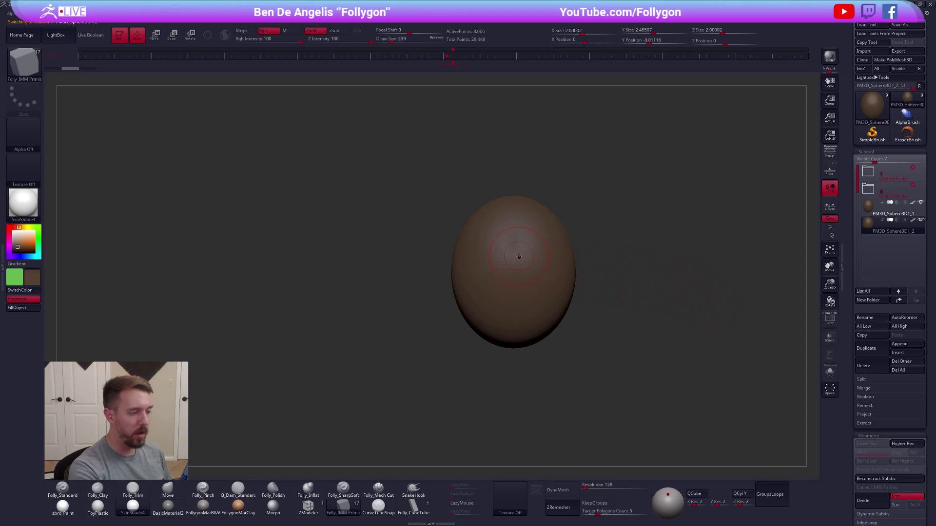
Try to insert one small sphere on the duplicated egg and delete the hidden egg geometry around it.
left_click_drag(516, 255, 516, 274)
right_click_drag(516, 271, 545, 259)
left_click(545, 258, "ctrl+shift")
left_click(547, 263, "ctrl+shift")
mouse_move(575, 265)
left_mouse_down("ctrl+shift")
mouse_move(594, 253)
mouse_move(579, 257)
left_mouse_up("ctrl+shift")
key("space")
left_click(622, 267)
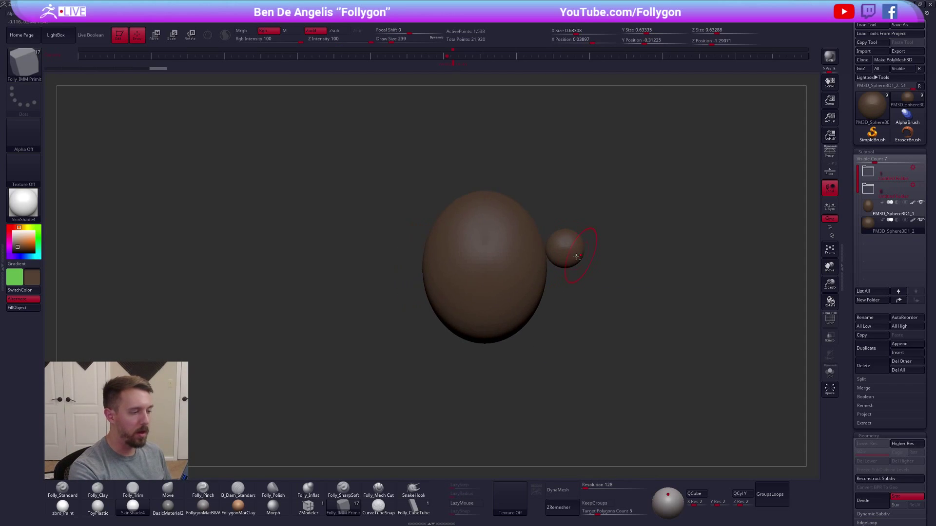
Try Mirror And Weld on the inserted sphere and undo it.
key("space")
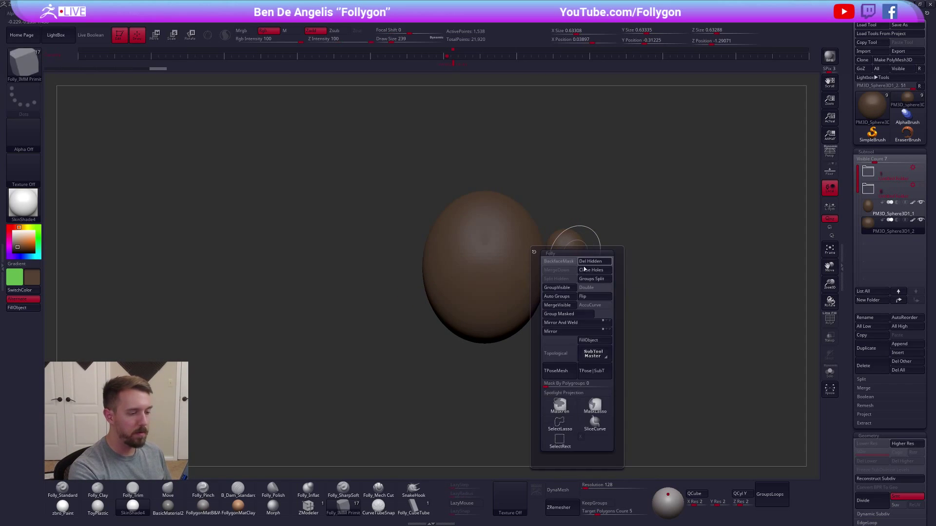
left_click(590, 324)
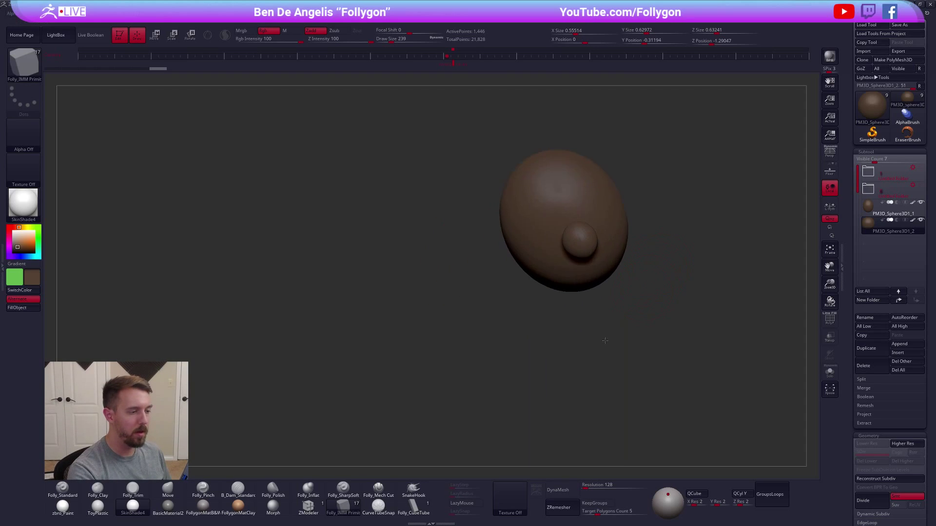
left_click_drag(604, 297, 560, 328, "alt")
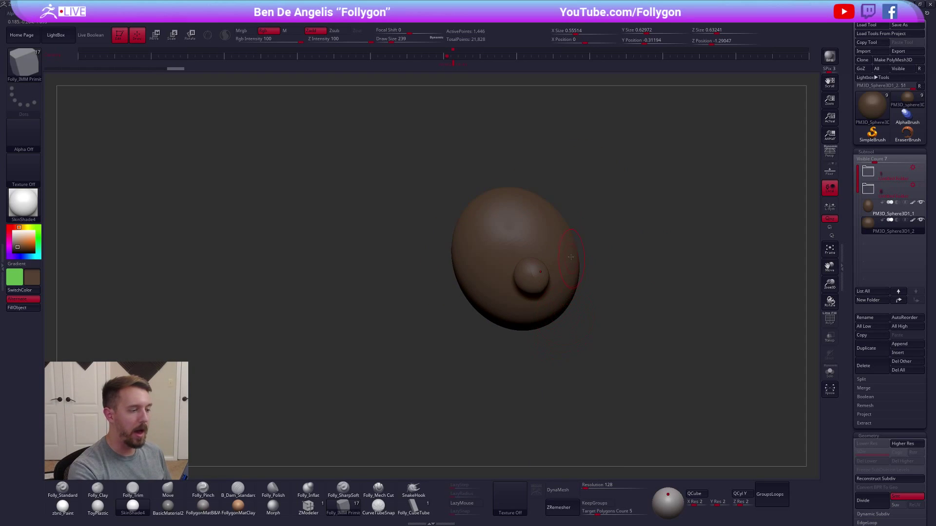
key("ctrl+z")
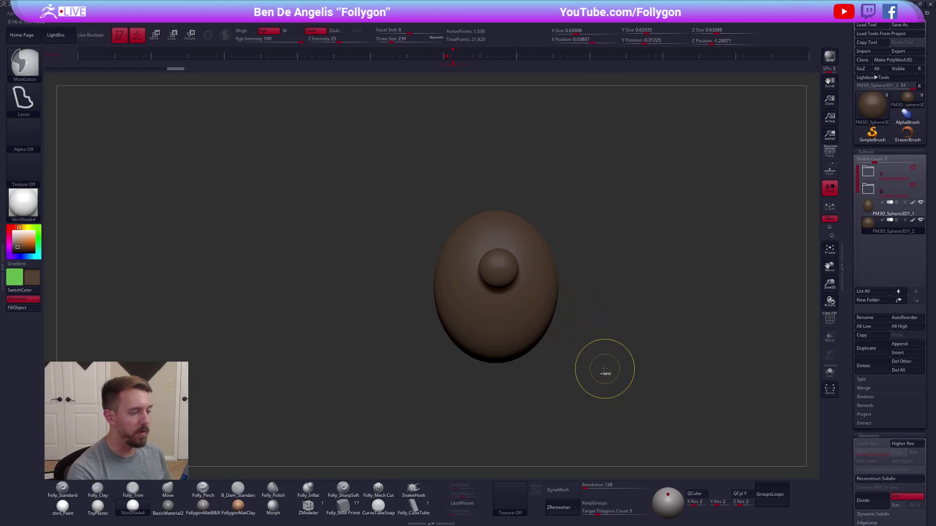
Undo one more change and delete the duplicated subtool.
key("ctrl+z")
left_click(864, 366)
left_click(804, 381)
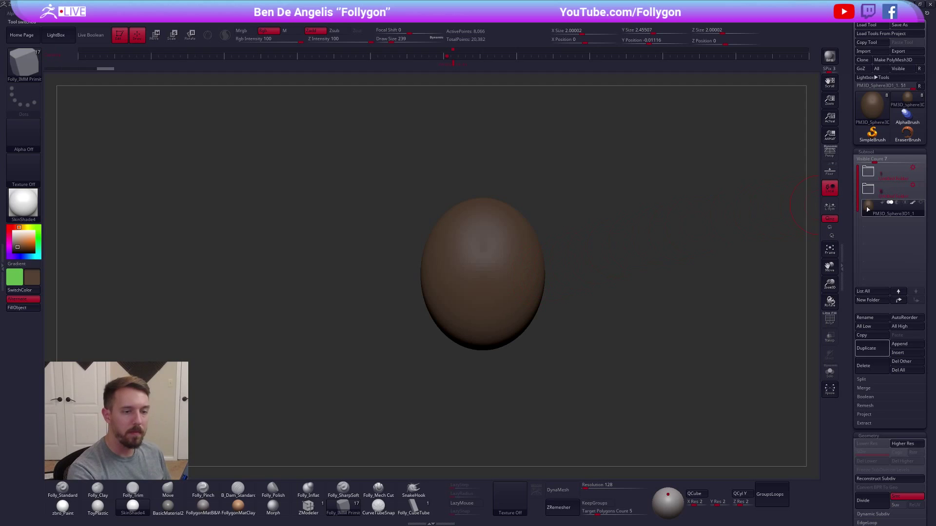
Duplicate the egg subtool again and insert a mirrored pair of small spheres at its sides.
left_click_drag(585, 314, 721, 320)
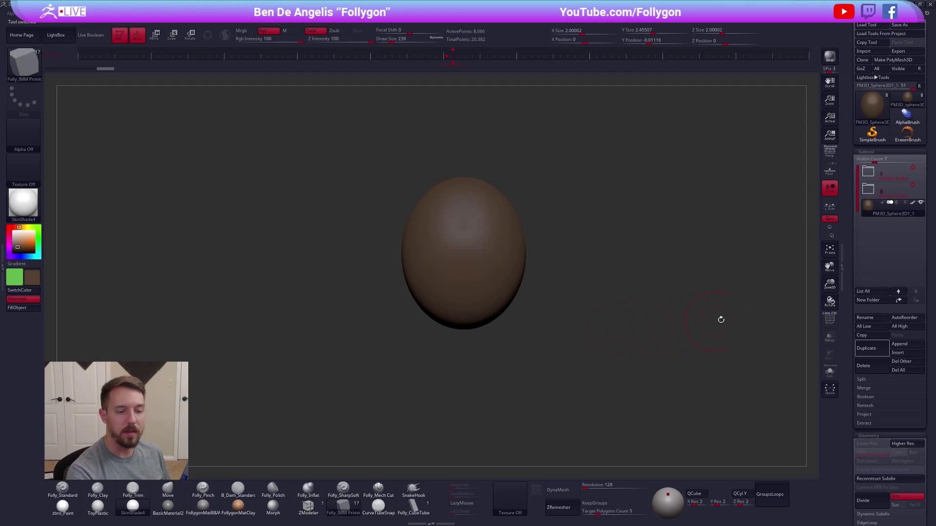
left_click(873, 349)
left_click_drag(550, 295, 424, 239)
left_click_drag(546, 246, 546, 258)
mouse_move(622, 273)
left_mouse_down("shift")
mouse_move(575, 251)
mouse_move(622, 249)
left_mouse_up("shift")
Isolate the two inserted spheres in the duplicate and delete the hidden egg geometry.
left_click(579, 248, "ctrl+shift")
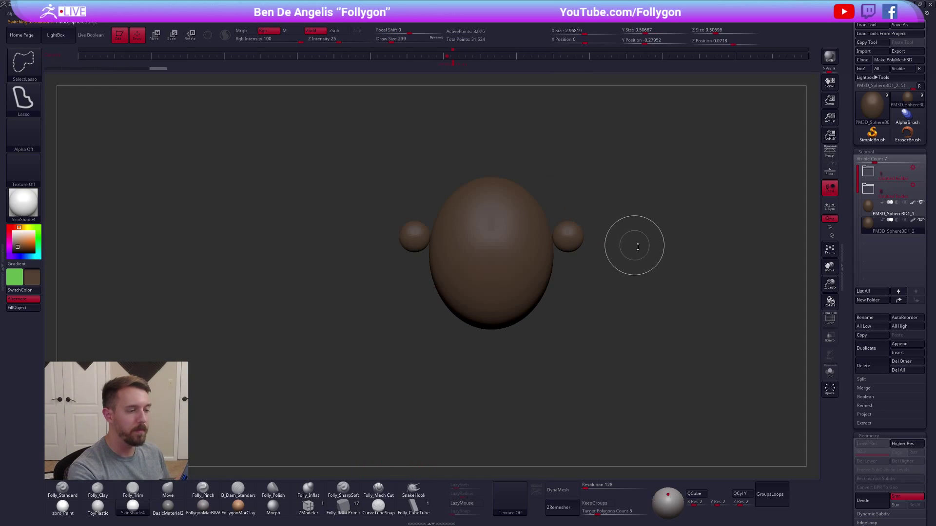
left_click(637, 250)
key("space")
Stretch both side spheres vertically into long ovals using the Move brush at draw sizes 366 and 576.
mouse_move(559, 270)
left_mouse_down("alt")
mouse_move(561, 250)
mouse_move(569, 322)
left_mouse_up("alt")
key("b")
key("m")
key("v")
left_click_drag(564, 245, 558, 210)
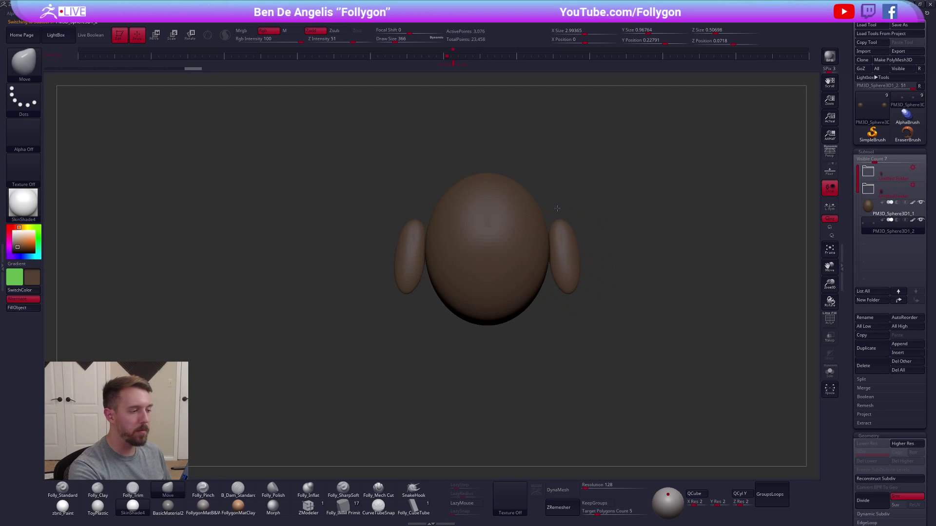
key("space")
left_click_drag(561, 249, 559, 222)
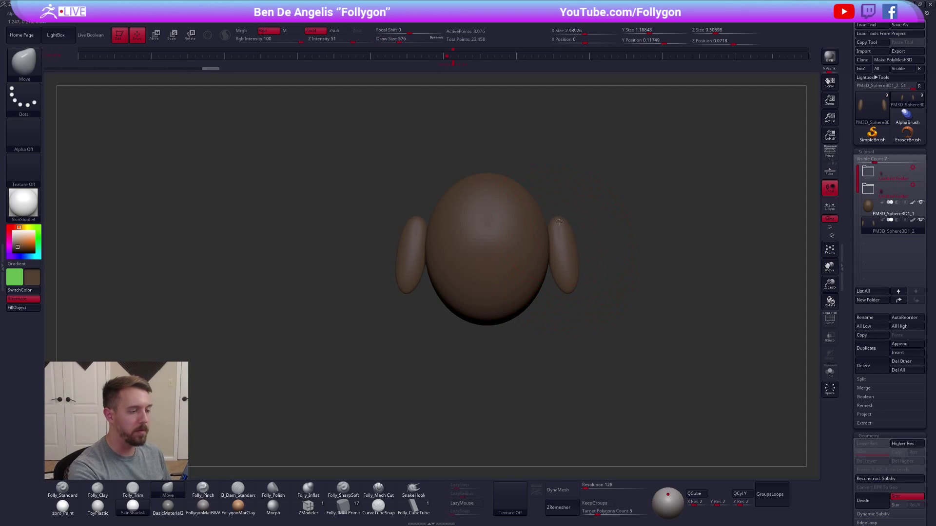
Refine the lower ends of the side ovals with the Move brush, reducing its draw size to 292.
key("space")
left_click_drag(571, 298, 568, 298)
right_click_drag(570, 262, 576, 273, "alt")
key("space")
left_click_drag(591, 320, 586, 319)
Solo the side ovals, mask their lower halves, and blur the mask into a soft gradient.
key("alt+s")
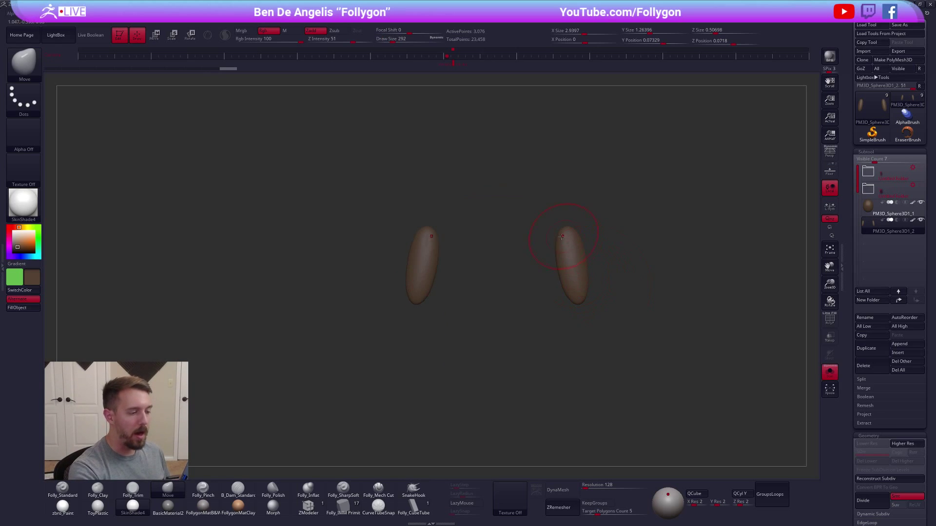
right_click_drag(562, 243, 574, 270, "alt")
mouse_move(528, 271)
left_mouse_down("ctrl")
mouse_move(547, 192)
mouse_move(658, 263)
left_mouse_up("ctrl")
left_click(651, 249, "ctrl")
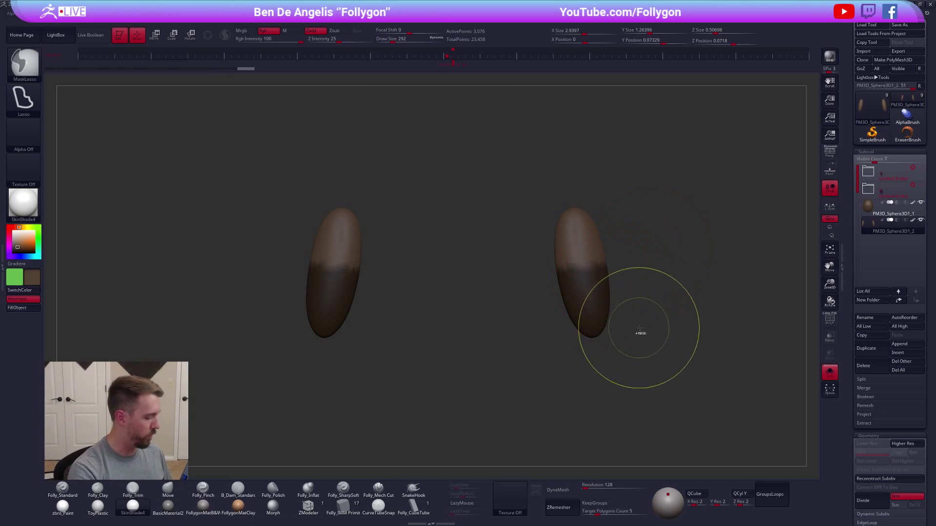
left_click(653, 348, "ctrl")
left_click(596, 309, "ctrl")
left_click(595, 309, "ctrl")
left_click(596, 309, "ctrl")
left_click(597, 309, "ctrl")
left_click(596, 309, "ctrl")
left_click(622, 301, "ctrl")
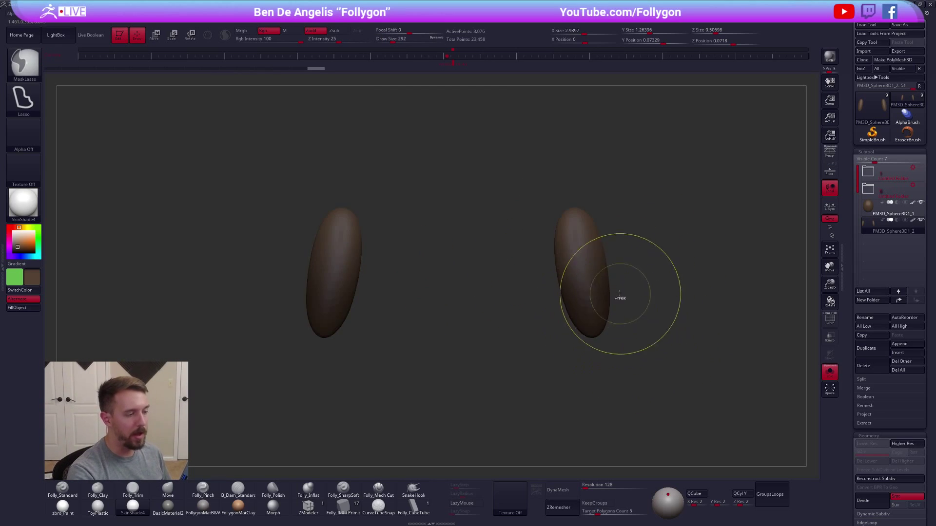
Show the body again, enable local symmetry, and scale down the unmasked upper ends of the side ovals with a transpose line.
key("e")
left_click_drag(577, 217, 642, 217)
left_click_drag(581, 263, 573, 200)
key("alt+s")
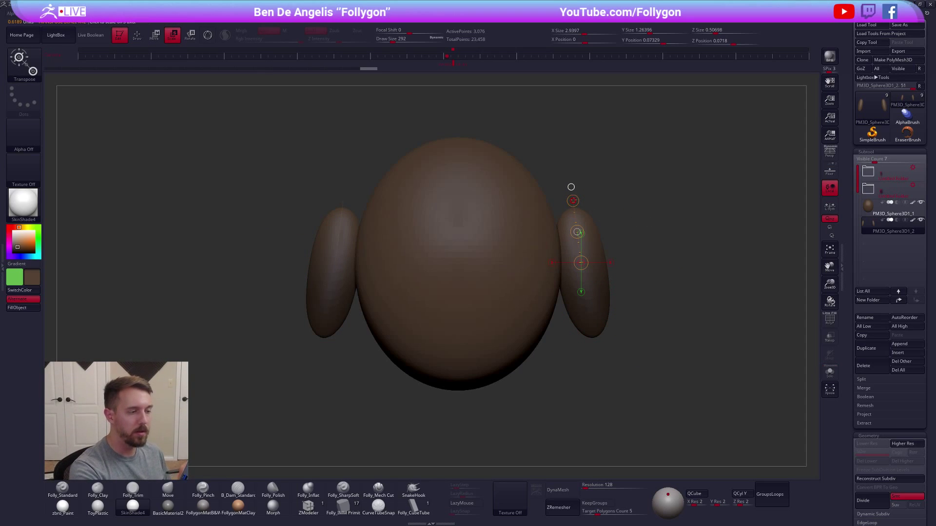
key("alt+s")
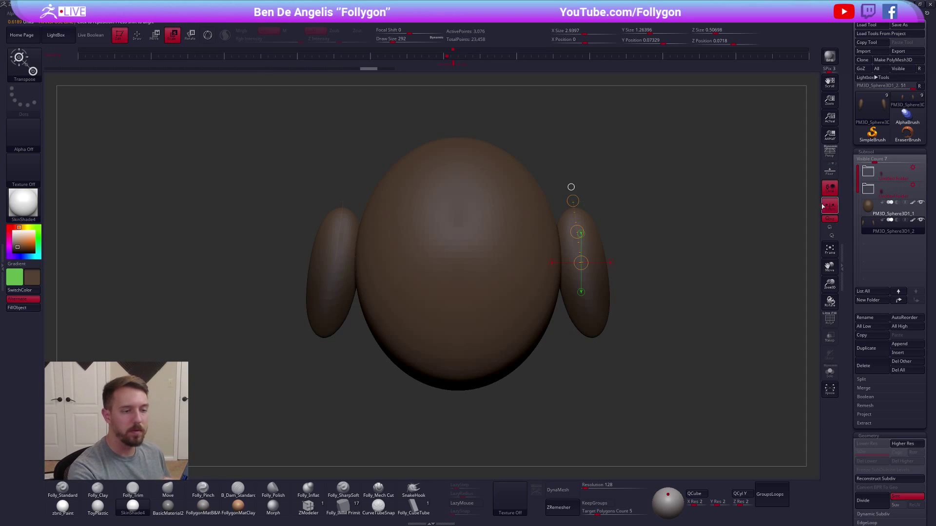
mouse_move(573, 201)
left_mouse_down()
mouse_move(574, 213)
mouse_move(570, 204)
left_mouse_up()
Clear the mask, return to the Move brush, and turn off local symmetry.
key("w")
key("q")
left_click_drag(707, 266, 736, 283, "ctrl")
left_click(828, 207)
Reshape the side pieces into teardrops with the Move brush at draw sizes 500 and 321.
key("space")
left_click_drag(567, 271, 589, 282)
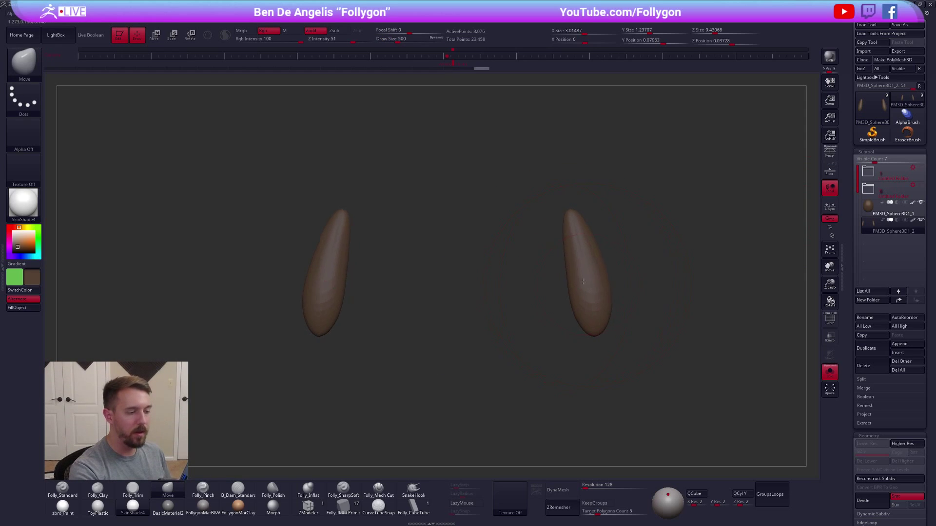
right_click_drag(588, 282, 596, 265, "ctrl")
key("space")
left_click_drag(617, 284, 613, 284)
Enlarge the teardrop side pieces and reposition them against the body with transpose lines.
mouse_move(622, 328)
right_mouse_down("shift")
mouse_move(556, 307)
mouse_move(578, 286)
right_mouse_up("shift")
key("w")
left_click_drag(548, 243, 548, 378, "shift")
key("e")
key("w")
mouse_move(594, 332)
left_mouse_down("shift")
mouse_move(642, 332)
mouse_move(584, 342)
left_mouse_up("shift")
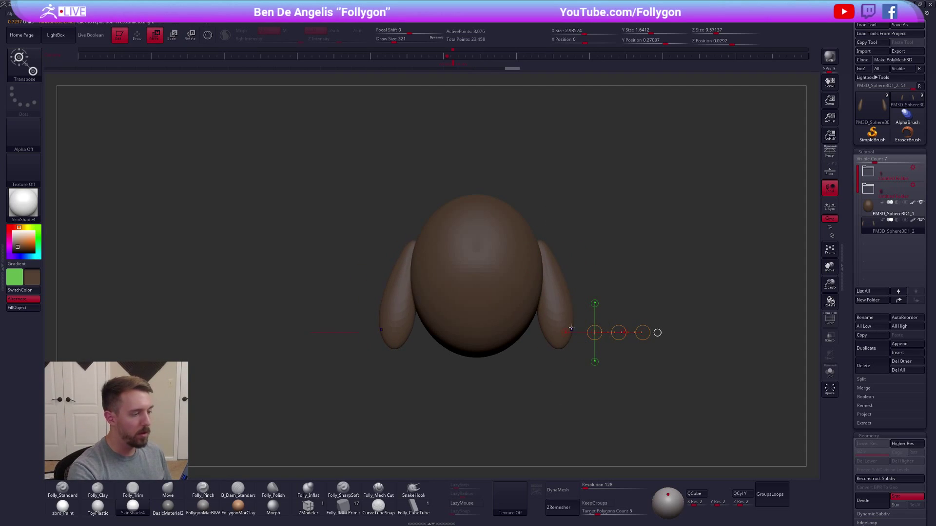
left_click_drag(541, 242, 564, 373)
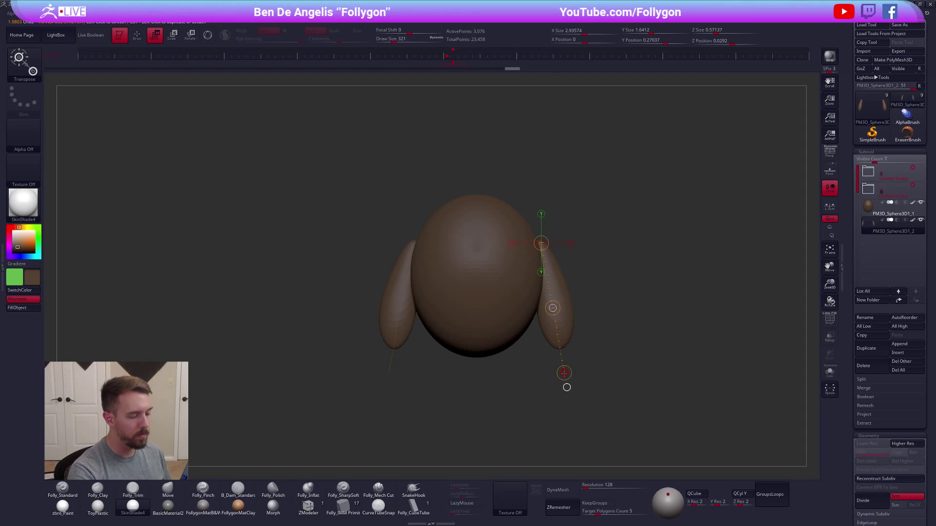
key("e")
key("w")
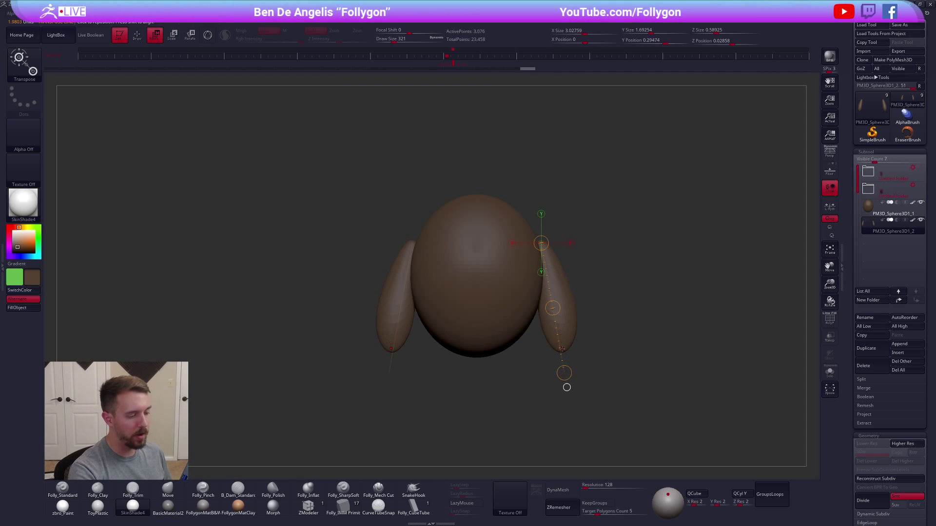
Return to the Move brush at draw size 215 and DynaMesh the side pieces at resolution 128.
key("q")
key("space")
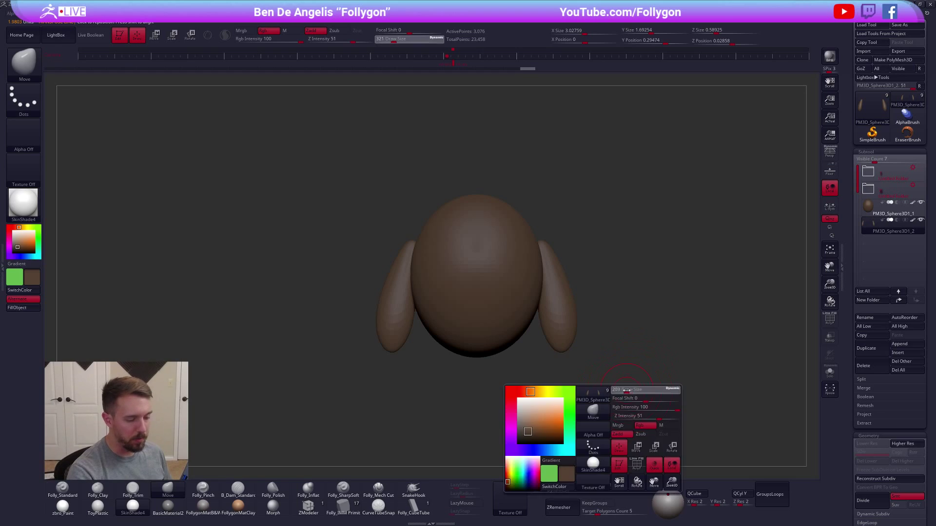
left_click_drag(619, 406, 618, 366)
left_click(560, 489)
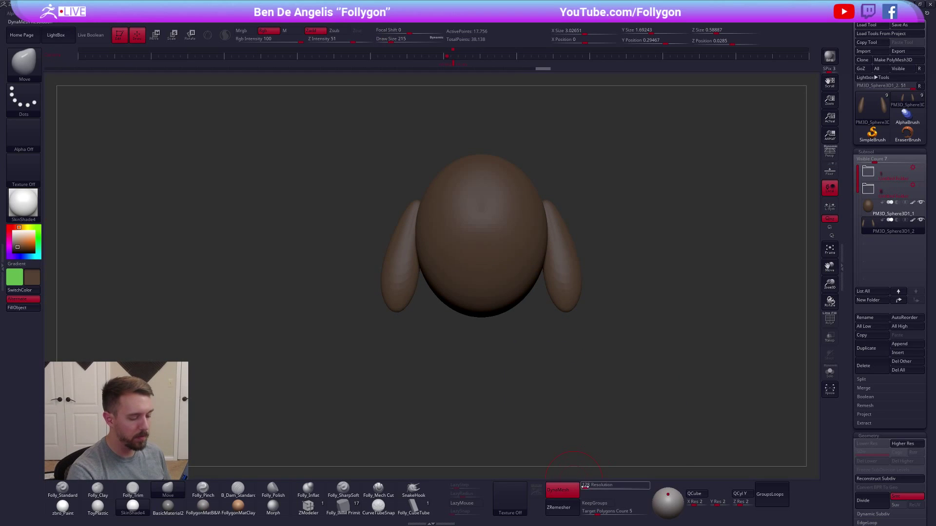
left_click_drag(603, 438, 639, 424, "alt")
Select the egg-shaped body, check its wireframe, and DynaMesh it at resolution 128.
left_click(892, 210)
key("shift+f")
key("shift+f")
left_click(569, 488)
Open the DynaMesh settings and examine the wireframe of the remeshed body.
scroll(848, 331, "down", 5)
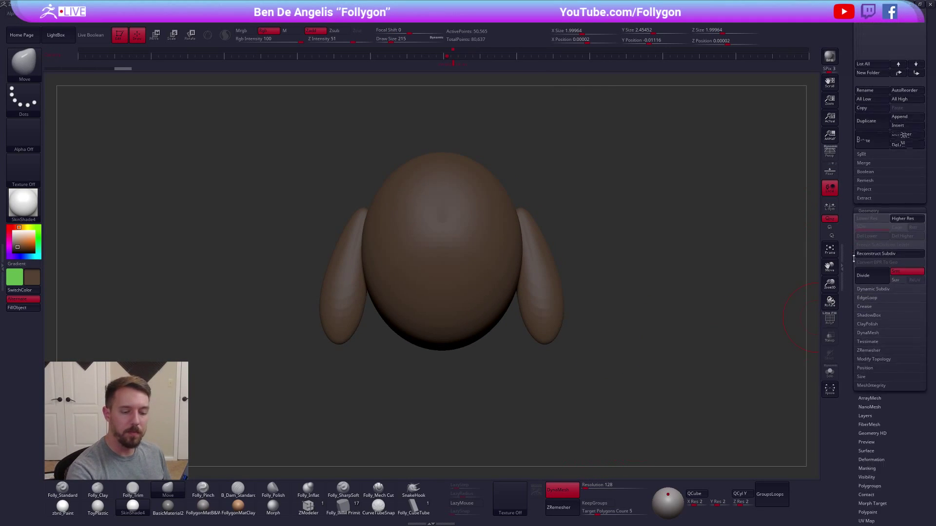
left_click(877, 308)
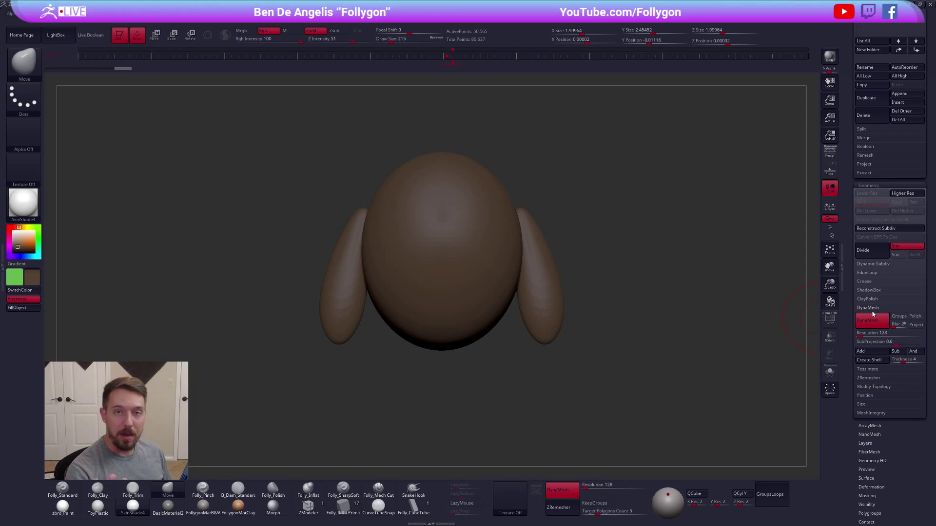
key("shift+f")
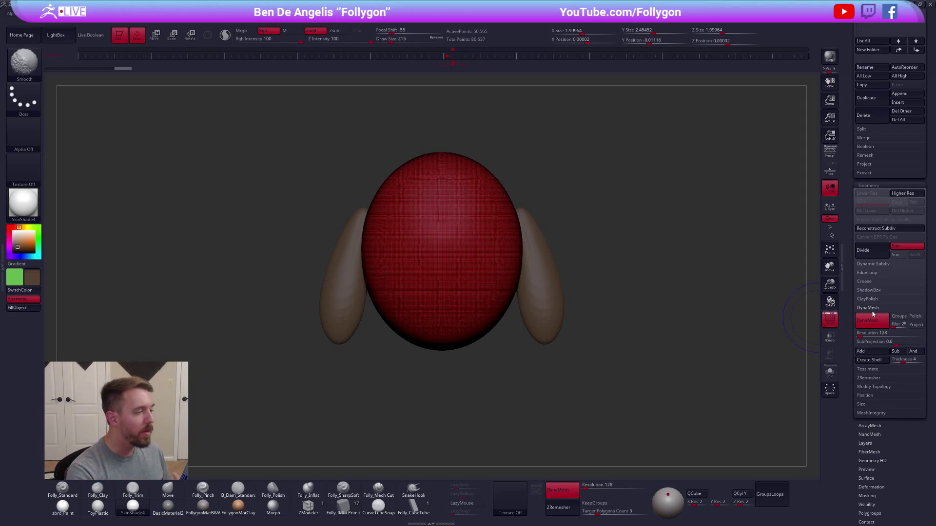
key("shift+f")
Set the Move brush's draw size to 113.
key("space")
left_click_drag(675, 361, 674, 361)
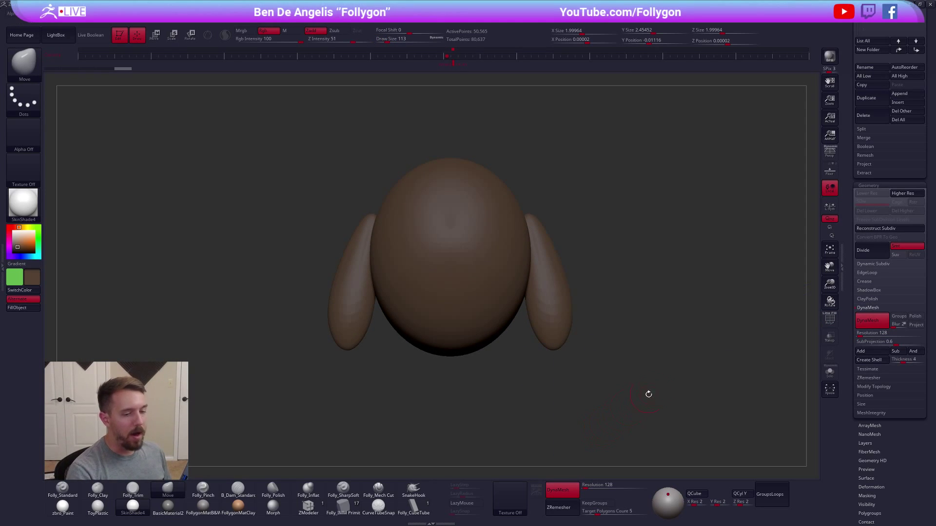
left_click_drag(866, 304, 856, 430)
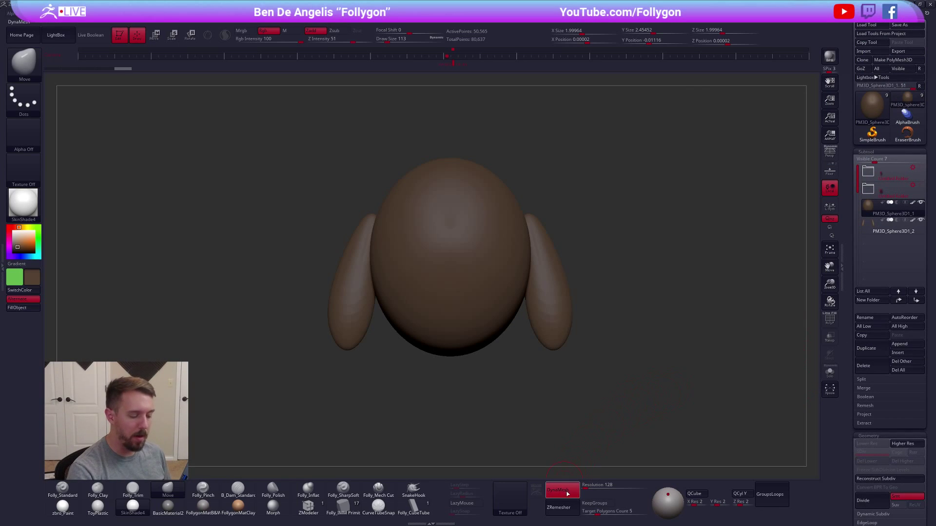
key("shift")
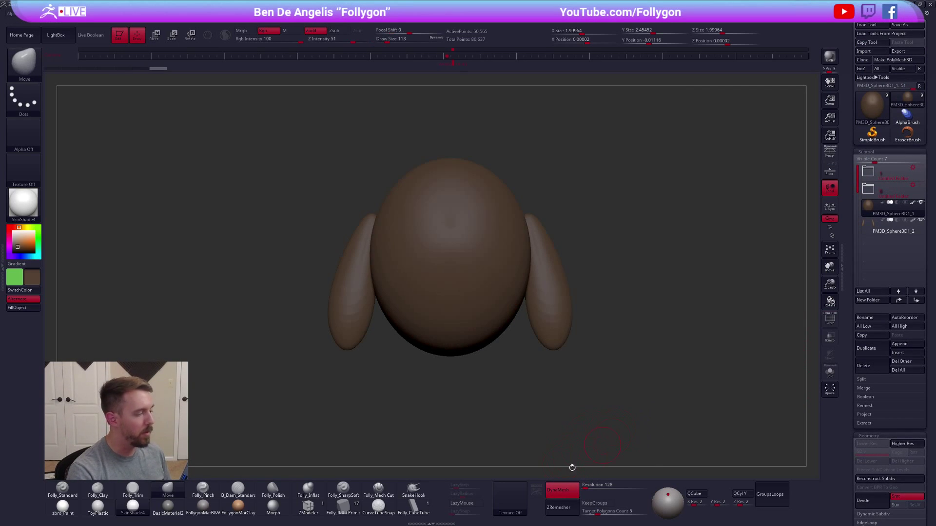
left_click_drag(628, 425, 605, 417, "alt")
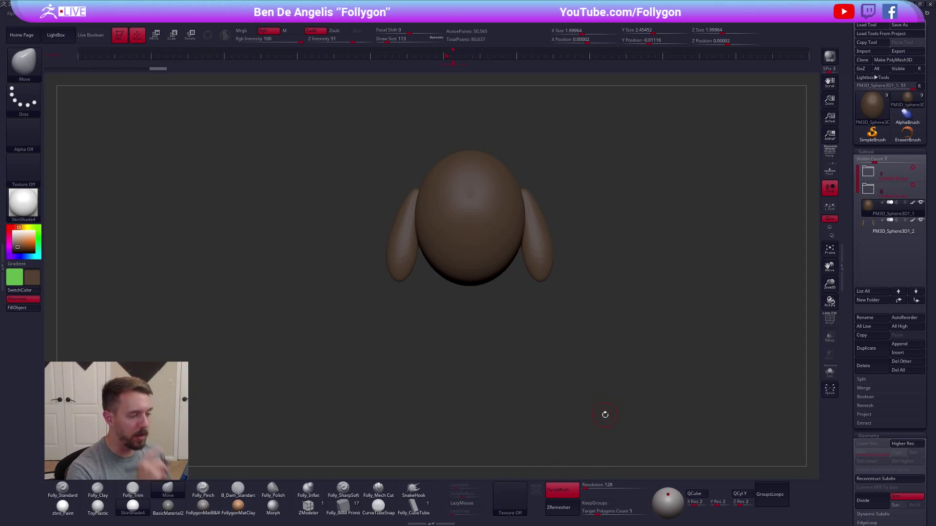
Duplicate the egg-shaped body, choose the Folly_IMM Primitives brush, and save the project.
key("ctrl+shift+d")
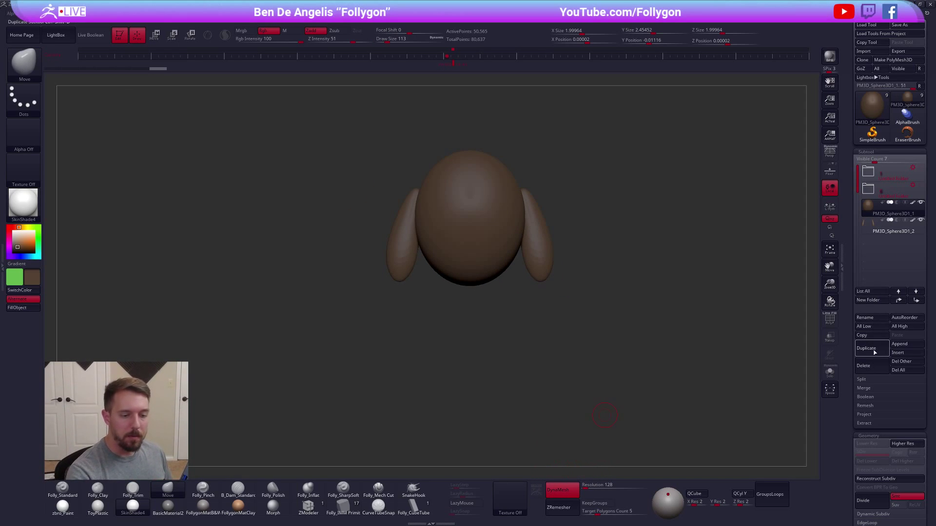
left_click(343, 507)
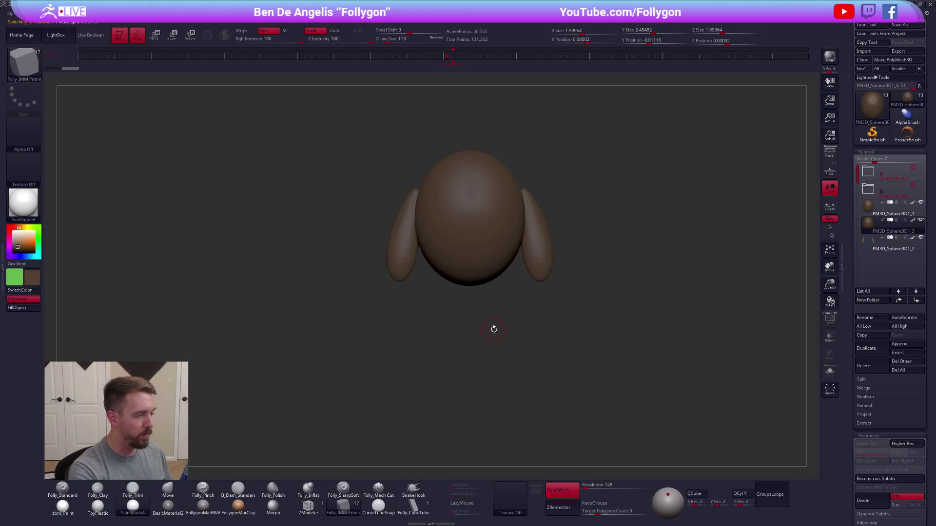
left_click_drag(493, 330, 493, 188, "shift")
key("ctrl+s")
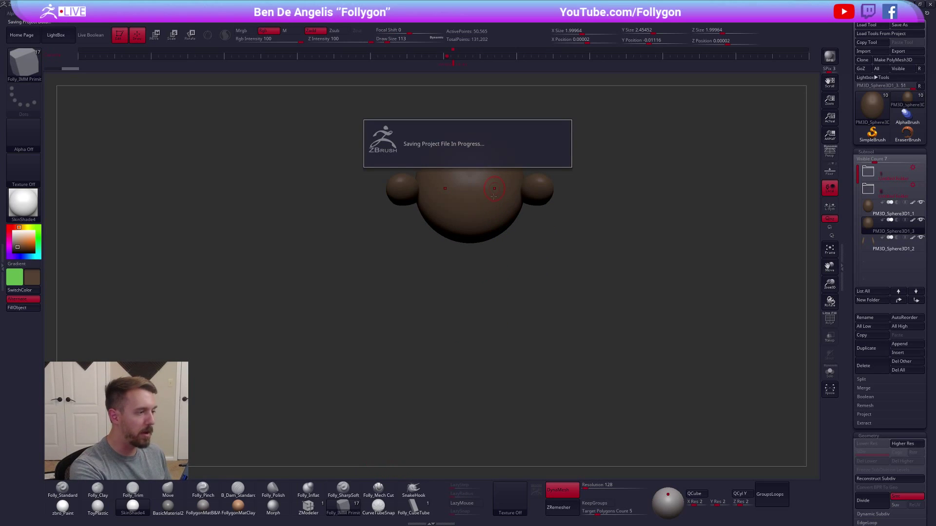
left_click(493, 190)
key("ctrl+z")
Insert a mirrored pair of small spheres beneath the body and remove the rest of the duplicated mesh.
left_click_drag(508, 235, 515, 251)
left_click_drag(508, 302, 507, 328, "shift")
left_click(523, 303, "ctrl+shift")
left_click_drag(571, 285, 604, 278, "ctrl+shift")
key("space")
left_click(610, 284)
left_click_drag(603, 241, 564, 320, "alt")
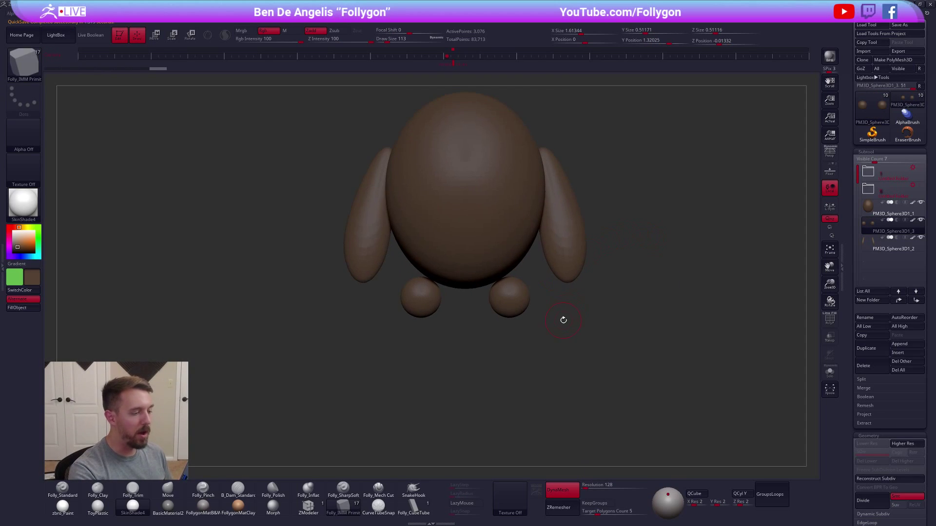
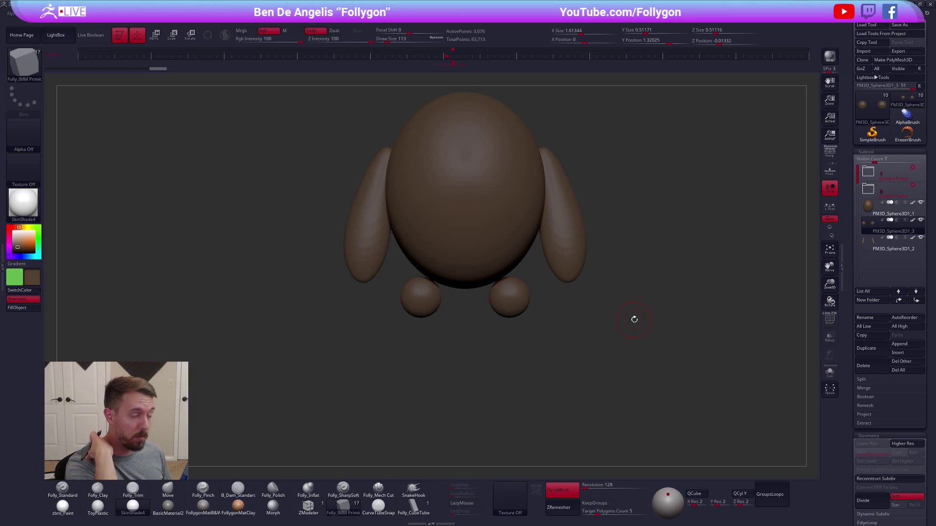
Switch to the browser and look through the Follygon YouTube channel's video list for the DynaMesh and ZRemesher video.
key("alt+Tab")
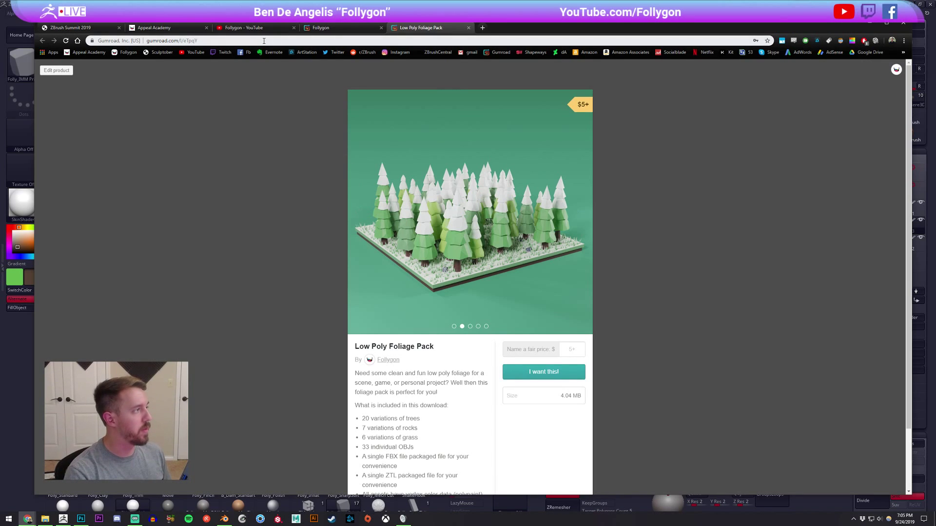
left_click(246, 28)
left_click(303, 157)
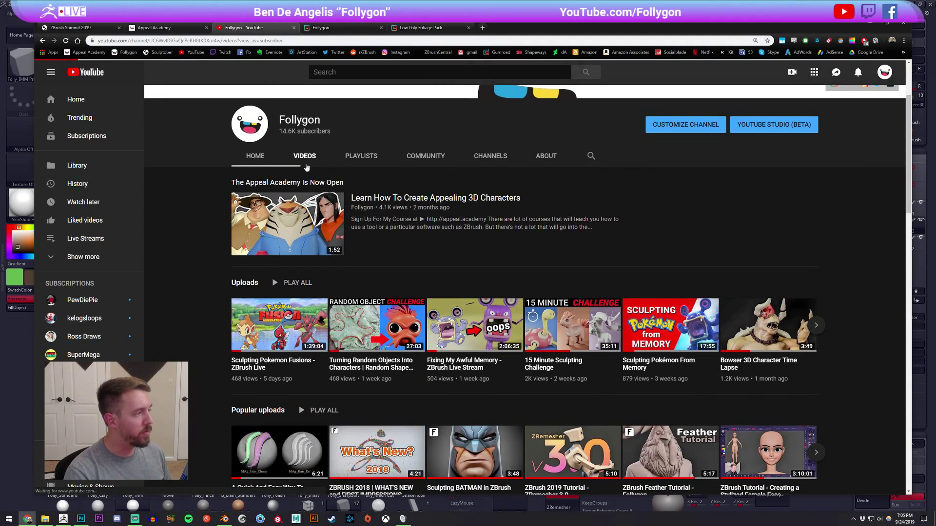
scroll(500, 201, "down", 15)
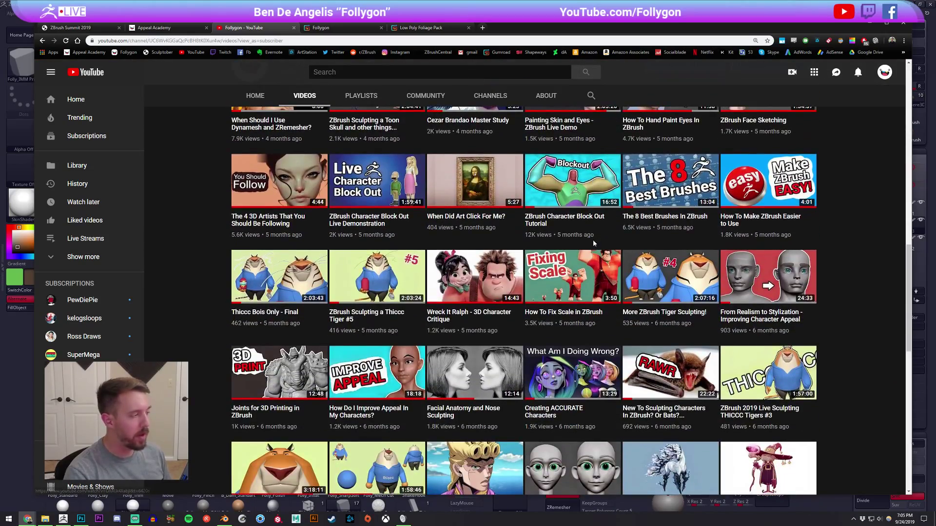
scroll(591, 242, "down", 3)
scroll(587, 260, "down", 2)
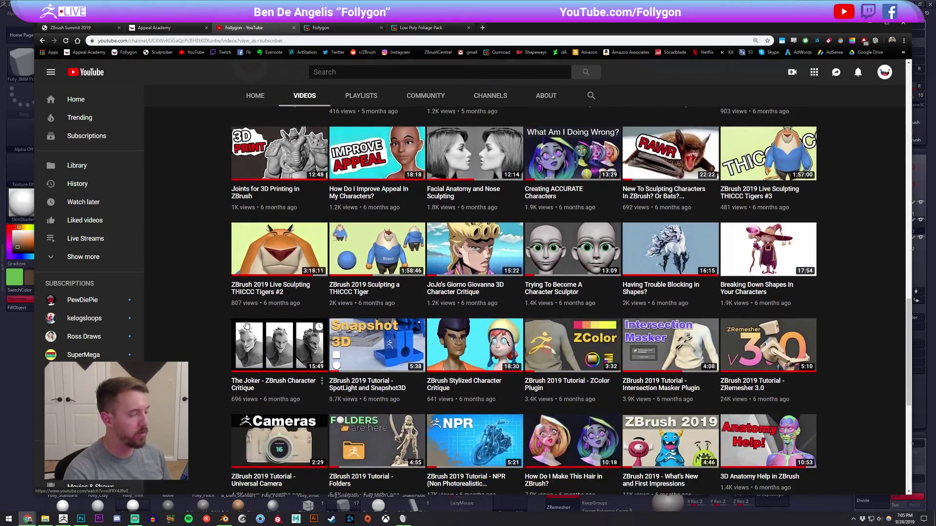
scroll(215, 257, "up", 20)
Search YouTube for "dynamesh vs zremesher".
left_click(344, 72)
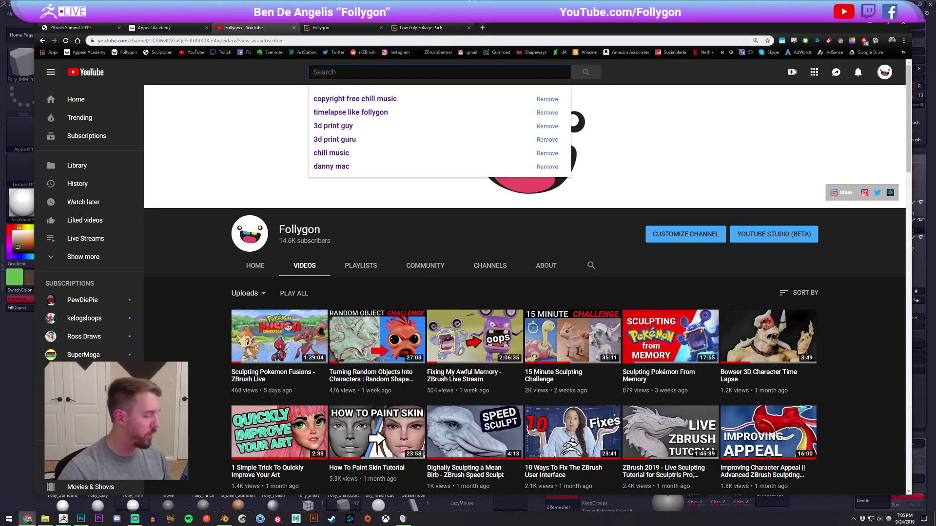
type("dynamsh")
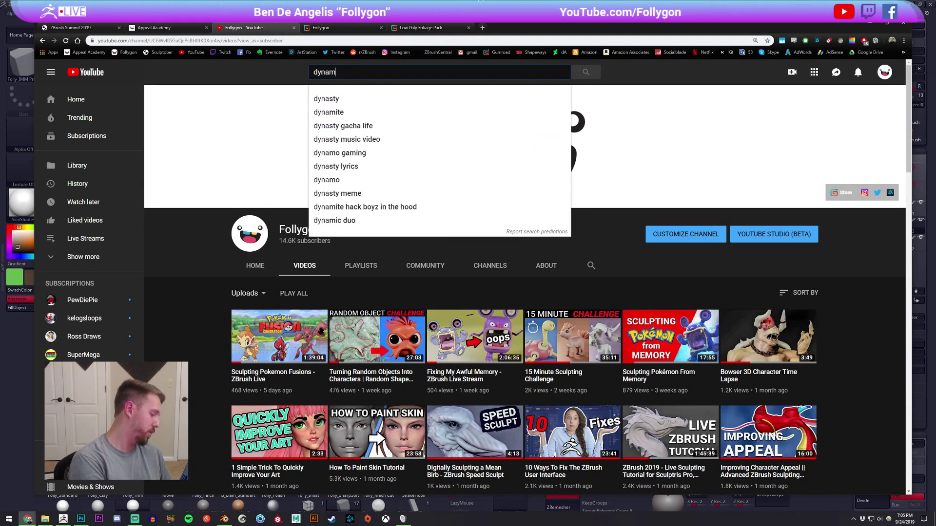
key("BackSpace")
key("BackSpace")
type("esh vs")
type(" zrem")
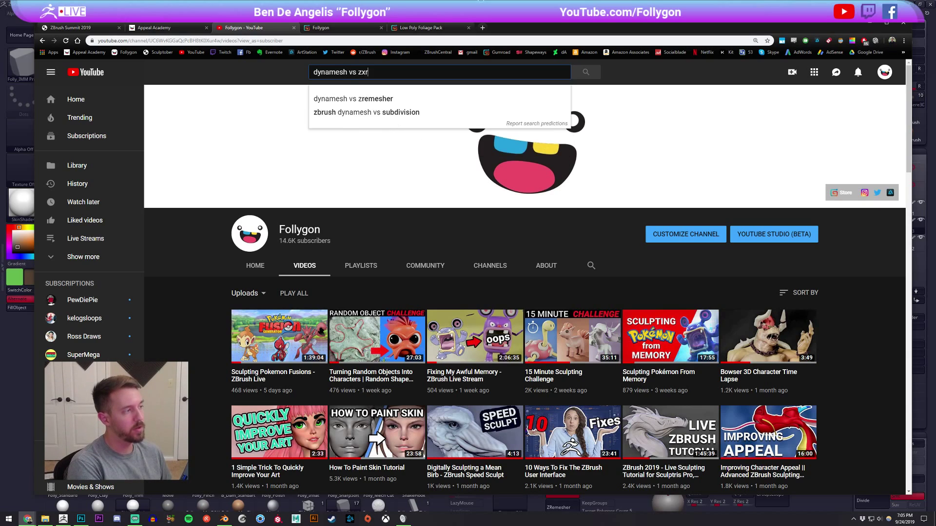
type("esher")
key("Return")
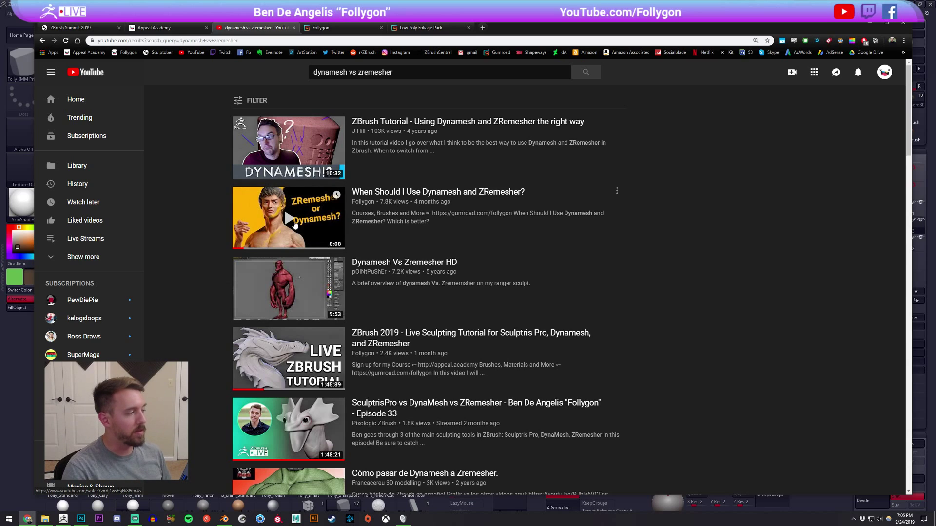
Open the Follygon video "When Should I Use Dynamesh and ZRemesher?", select its address, and go to the Follygon page.
left_click(294, 224)
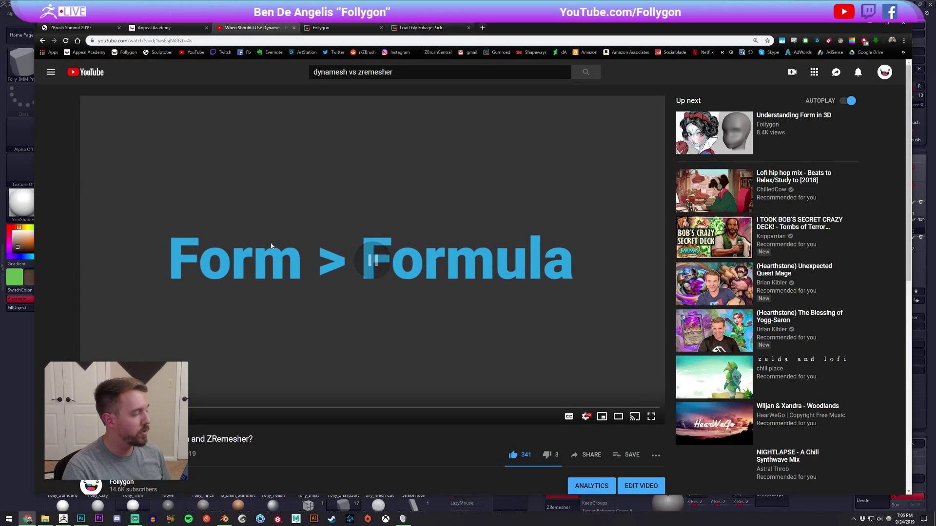
left_click(414, 41)
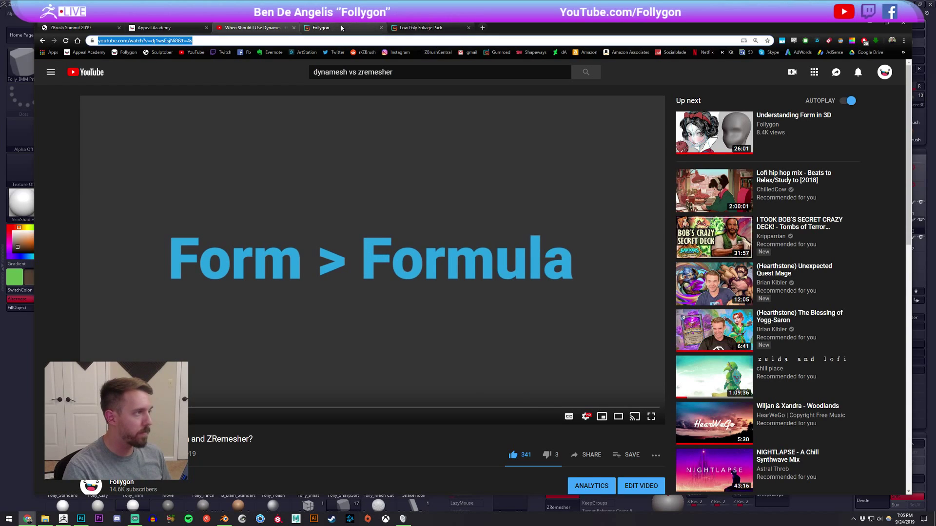
left_click(341, 28)
Switch back to ZBrush and stretch the two small spheres below the body vertically into legs.
key("alt+Tab")
left_click_drag(588, 171, 540, 215, "alt")
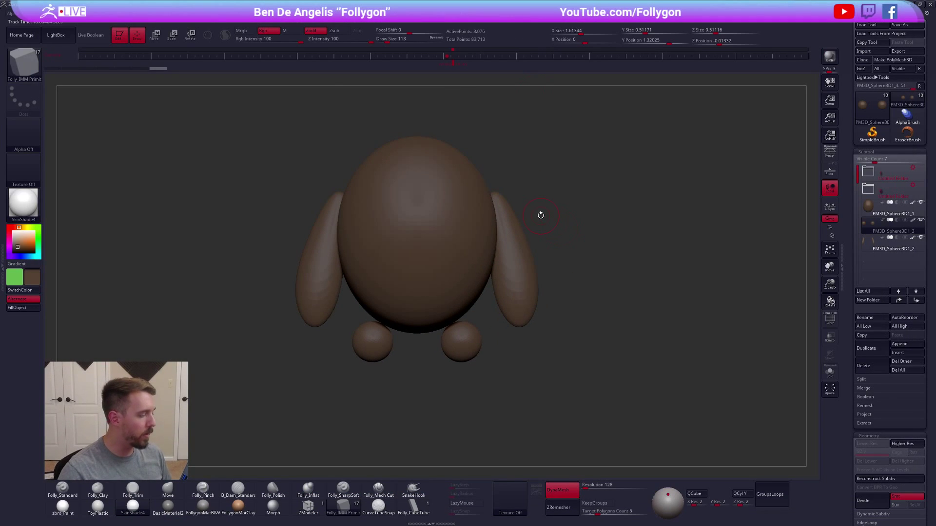
left_click_drag(464, 362, 498, 388, "alt")
key("w")
mouse_move(498, 320)
left_mouse_down()
mouse_move(508, 292)
mouse_move(497, 345)
mouse_move(489, 328)
mouse_move(489, 377)
left_mouse_up()
key("e")
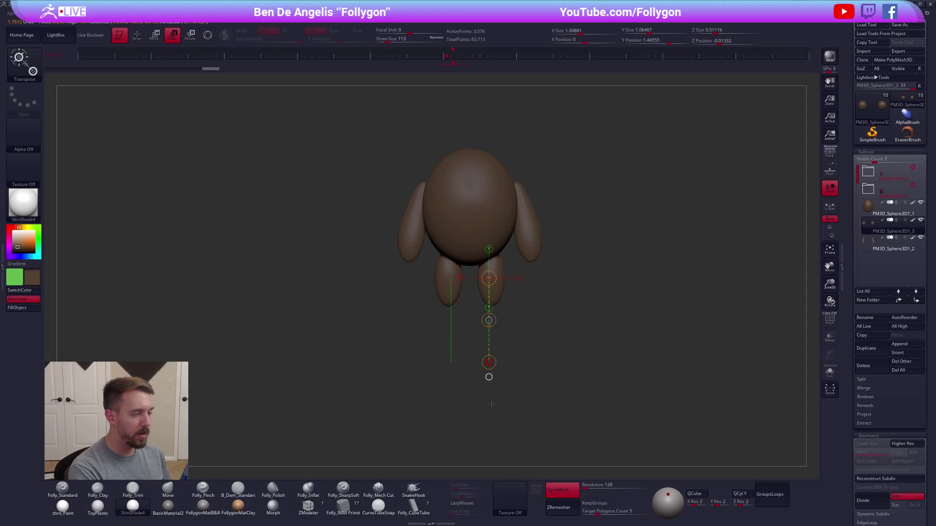
left_click_drag(497, 433, 560, 433)
Raise the legs into the underside of the body and return to the Move brush.
key("w")
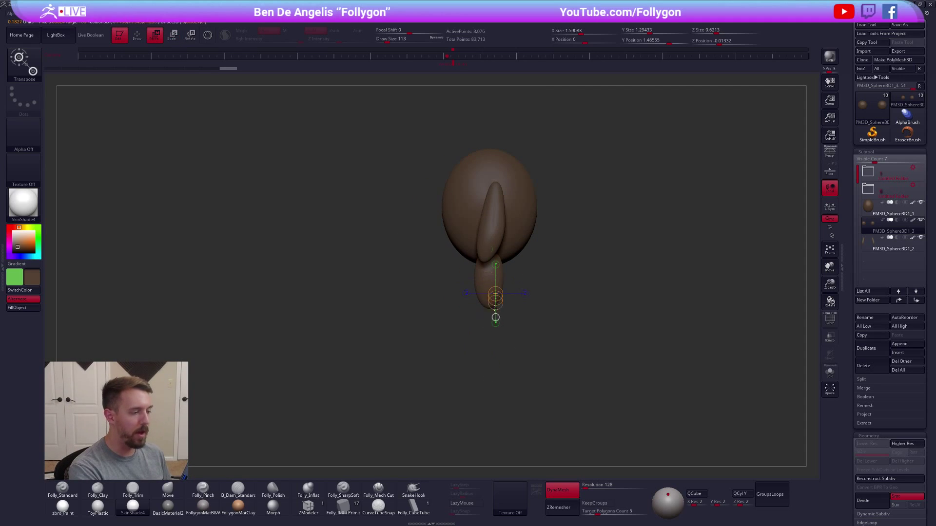
left_click_drag(624, 337, 561, 333)
key("q")
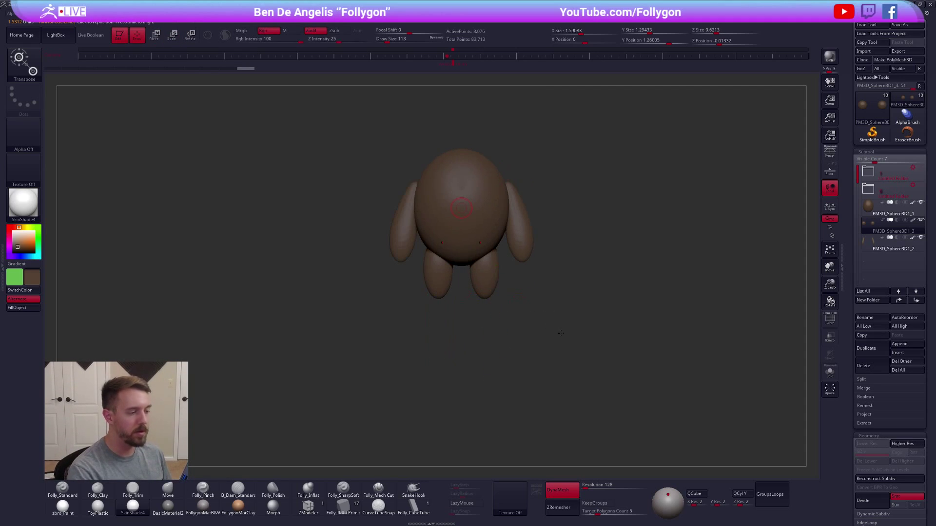
key("b")
key("m")
key("v")
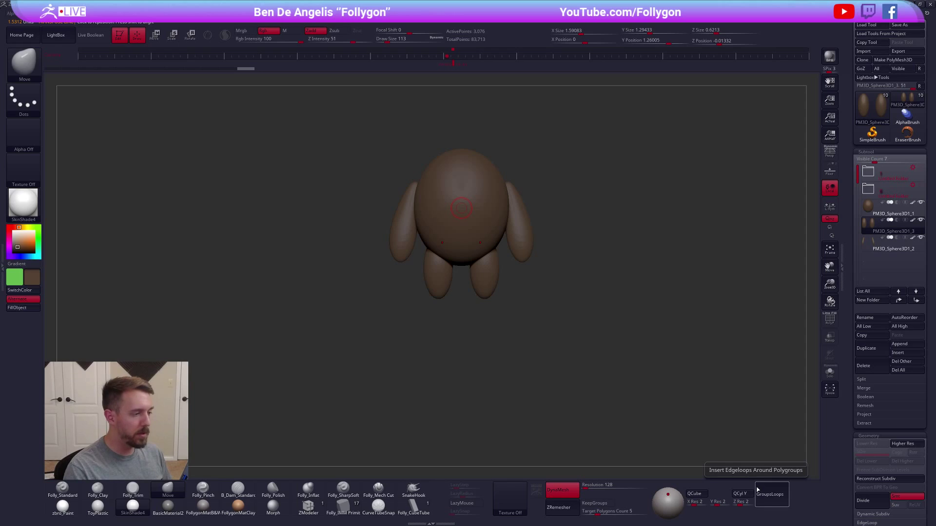
Move the legs slightly further up into the body and smooth their shape.
key("w")
left_click_drag(496, 292, 495, 381)
left_click_drag(495, 324, 487, 309)
key("q")
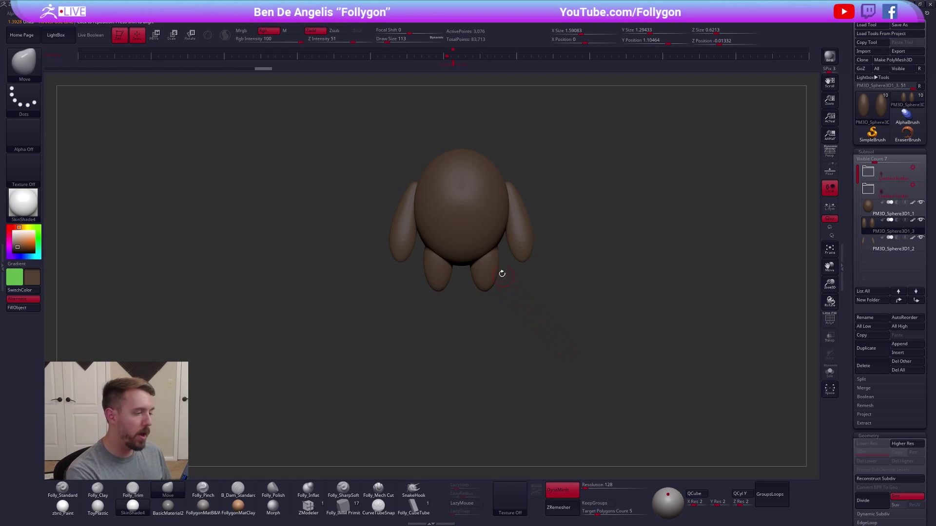
left_click_drag(504, 277, 494, 302)
key("shift")
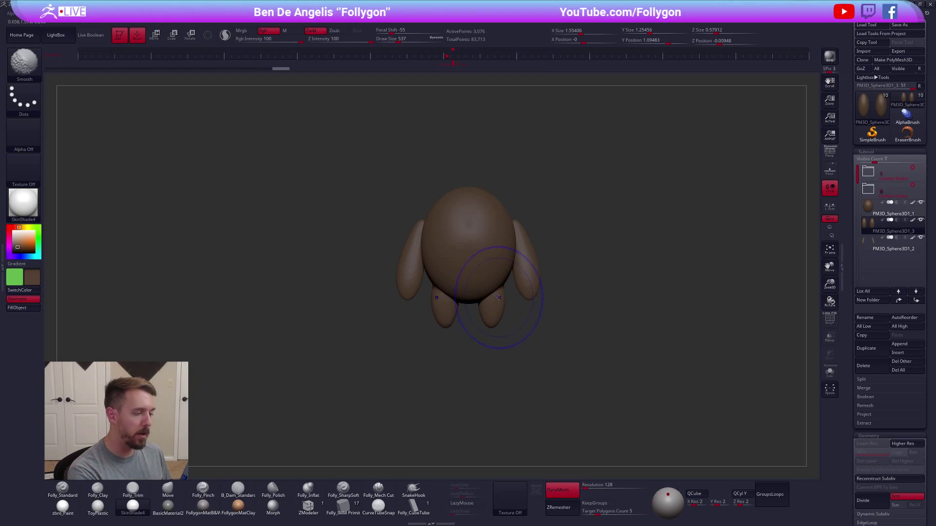
Select the mirrored side arms and adjust their upper ends against the body with the Move brush at draw size 227.
left_click(488, 263, "alt")
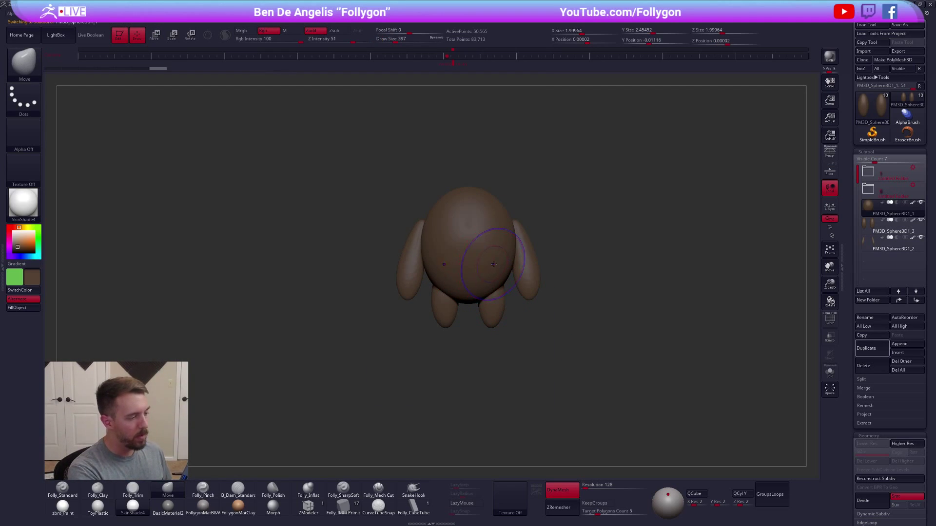
left_click(527, 276, "alt")
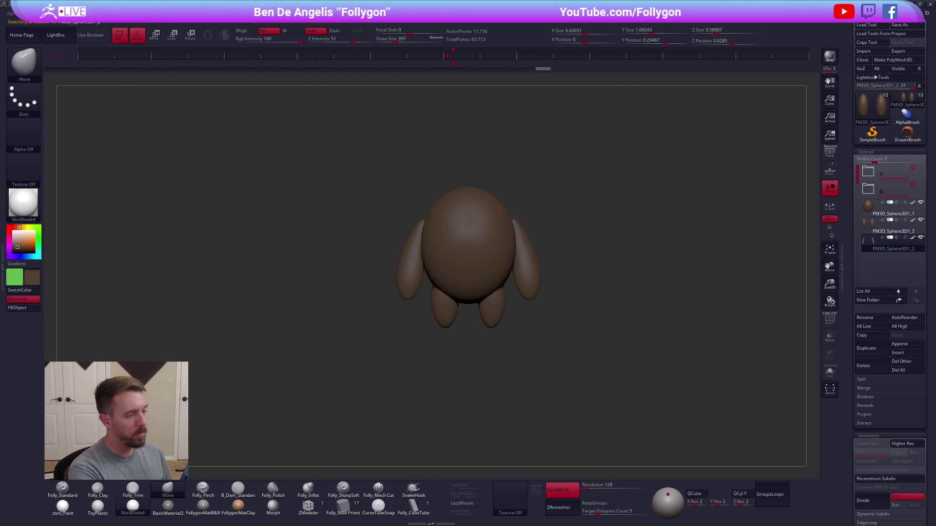
mouse_move(505, 237)
left_mouse_down()
mouse_move(610, 239)
mouse_move(510, 235)
mouse_move(511, 262)
left_mouse_up()
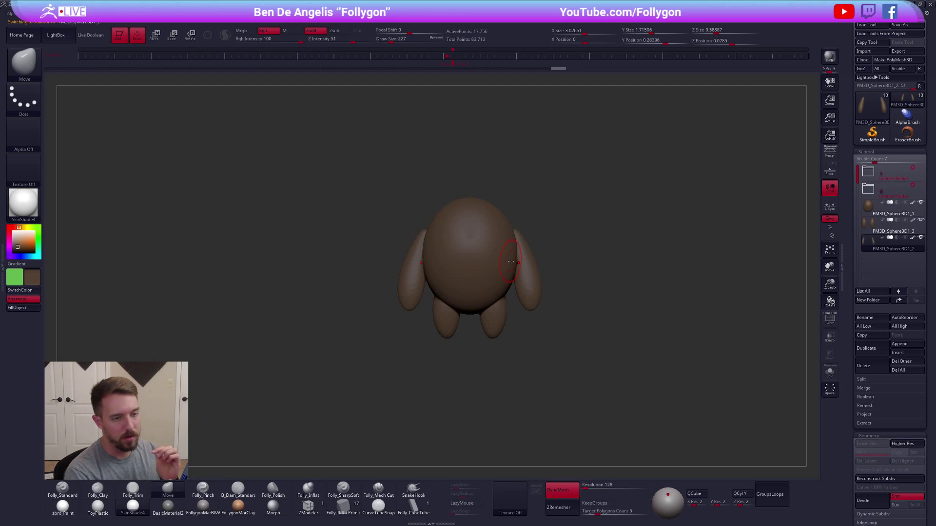
Select the egg-shaped body, check its wireframe, and duplicate it.
left_click(891, 209)
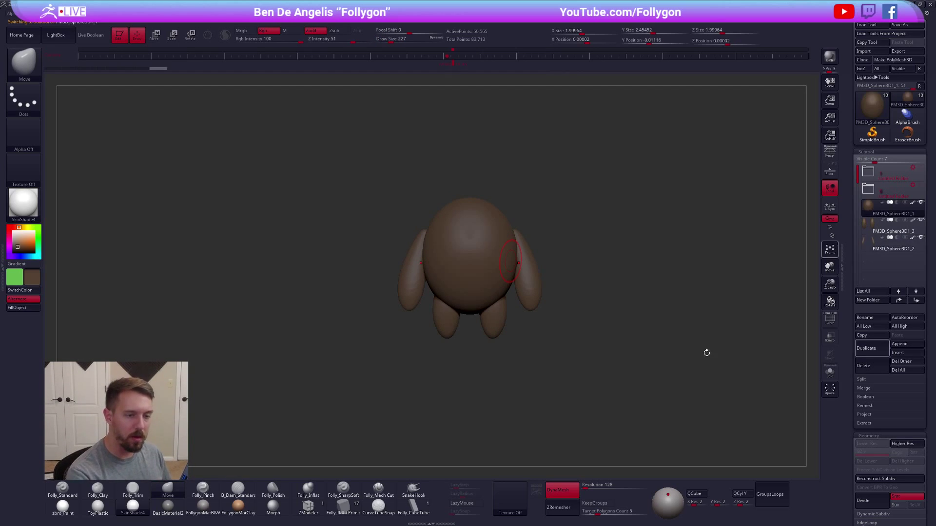
key("shift+f")
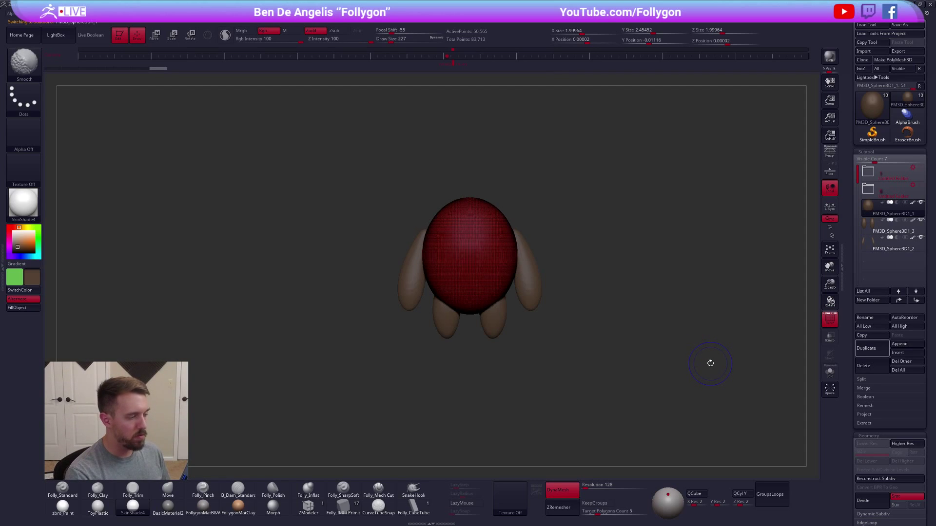
key("shift+f")
left_click(865, 349)
key("space")
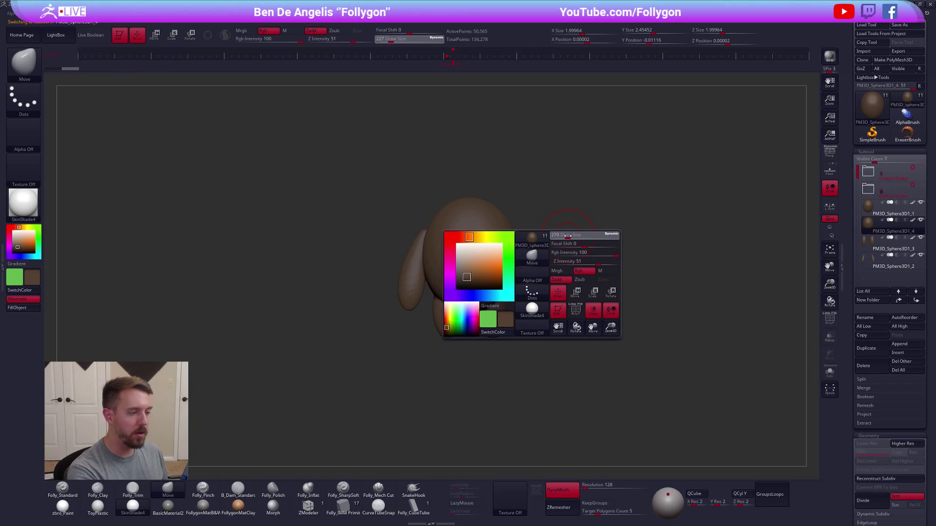
left_click_drag(566, 236, 564, 236)
Insert a sphere at the top of the body with the Folly_IMM Primitives brush and remove the rest of the duplicate.
left_click(344, 508)
left_click_drag(409, 337, 414, 371, "shift")
left_click_drag(470, 236, 471, 246)
left_click(473, 238, "ctrl+shift")
left_click_drag(546, 283, 524, 224, "shift")
key("ctrl+shift+space")
left_click(524, 223)
mouse_move(557, 175)
left_mouse_down("alt")
mouse_move(538, 192)
mouse_move(510, 181)
mouse_move(480, 193)
left_mouse_up("alt")
Pull the sphere above the body into a pointed, curved spike with the Move brush at draw size 170.
key("b")
key("m")
key("v")
key("ctrl+shift+space")
left_click(527, 278)
left_click_drag(455, 223, 492, 191)
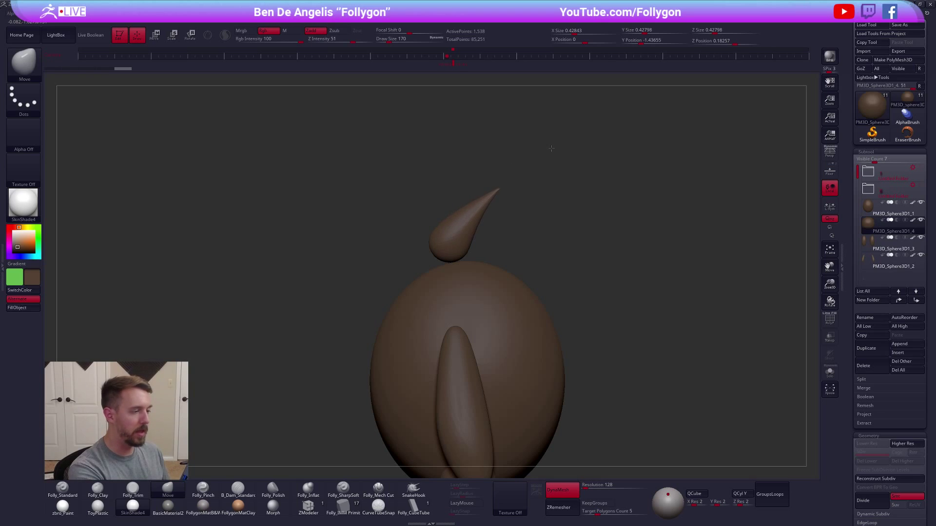
Move and rotate the spike into place on top of the body.
key("w")
mouse_move(471, 231)
left_mouse_down("shift")
mouse_move(471, 286)
mouse_move(490, 268)
mouse_move(490, 279)
mouse_move(554, 266)
left_mouse_up("shift")
key("q")
key("r")
left_click_drag(489, 259, 489, 324, "shift")
left_click_drag(489, 292, 471, 294)
key("w")
key("q")
Duplicate the spike within its subtool, rotate and position the copy beside the first, and clear the mask.
right_click_drag(504, 288, 472, 256, "ctrl")
key("w")
left_click_drag(483, 264, 492, 314, "ctrl")
key("r")
mouse_move(492, 281)
left_mouse_down()
mouse_move(478, 282)
mouse_move(575, 252)
mouse_move(545, 254)
left_mouse_up()
key("w")
key("e")
key("q")
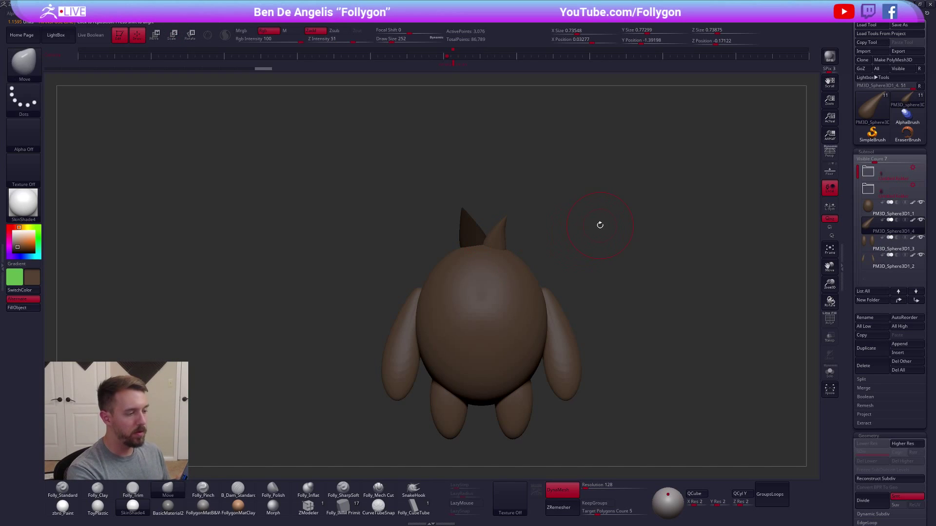
key("ctrl+shift+f")
left_click_drag(668, 340, 641, 367, "ctrl")
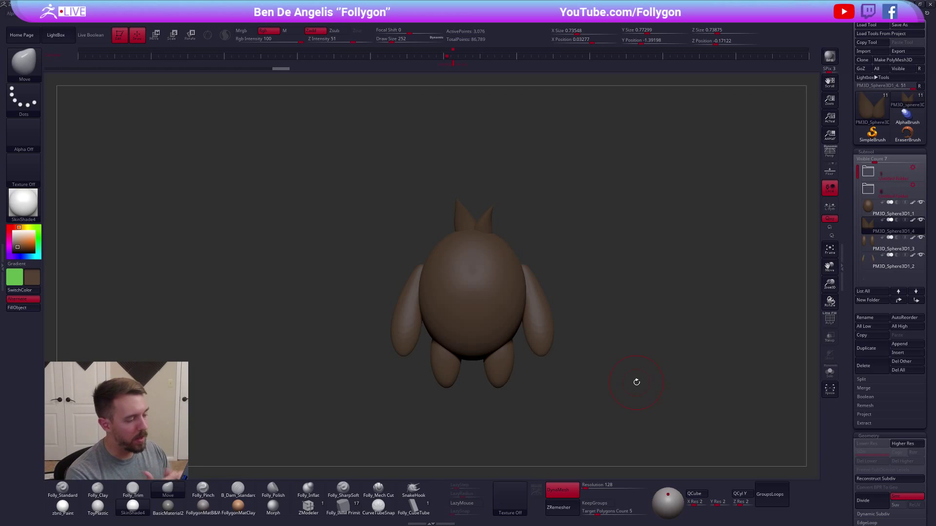
Select the arms and move them down along the sides of the body.
left_click(540, 317, "alt")
key("w")
mouse_move(539, 329)
left_mouse_down("shift")
mouse_move(538, 380)
mouse_move(569, 348)
left_mouse_up("shift")
left_click_drag(544, 380, 546, 292, "shift")
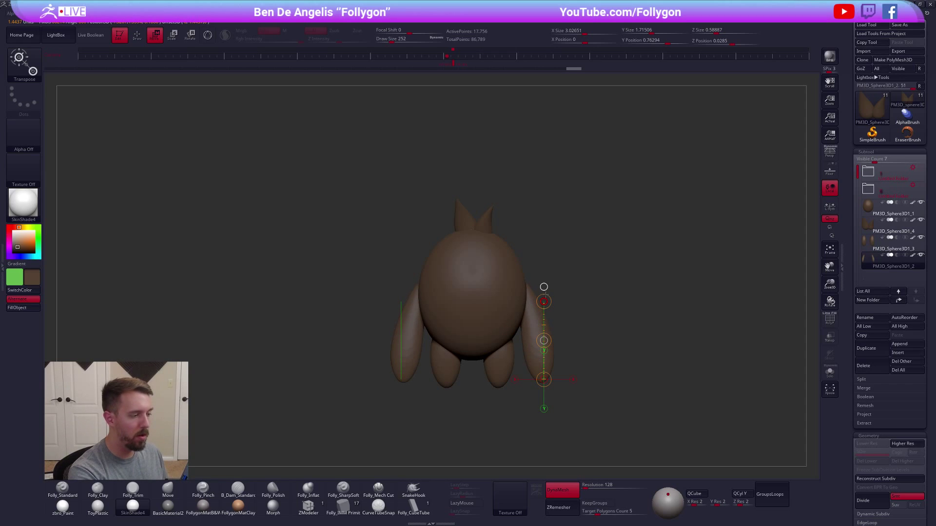
key("q")
Lengthen the arms at their upper ends with the Move brush and set its draw size to 181.
mouse_move(567, 356)
left_mouse_down()
mouse_move(646, 348)
mouse_move(570, 322)
left_mouse_up()
left_click_drag(542, 285, 547, 314, "alt")
key("space")
left_click_drag(545, 323, 539, 324)
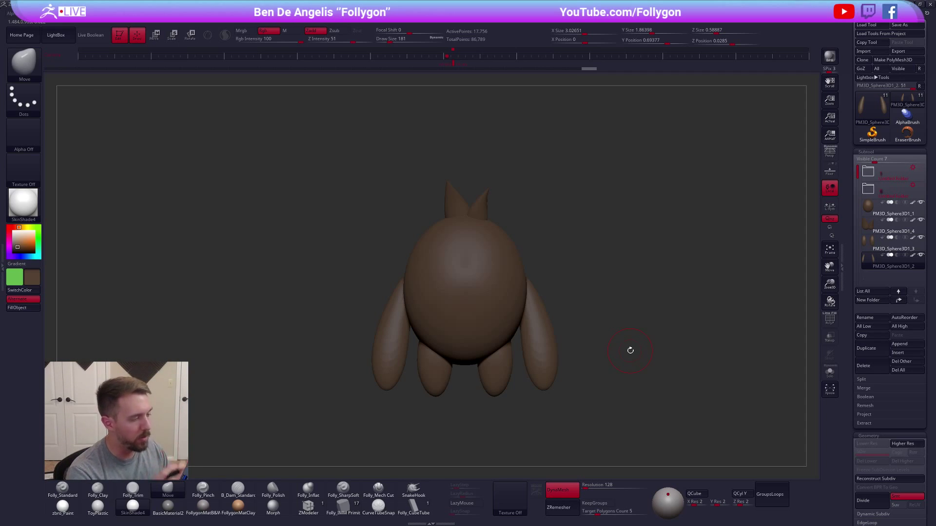
Select the egg-shaped body, check its wireframe, and shorten it vertically from the top.
left_click(871, 213)
key("shift+f")
key("shift+f")
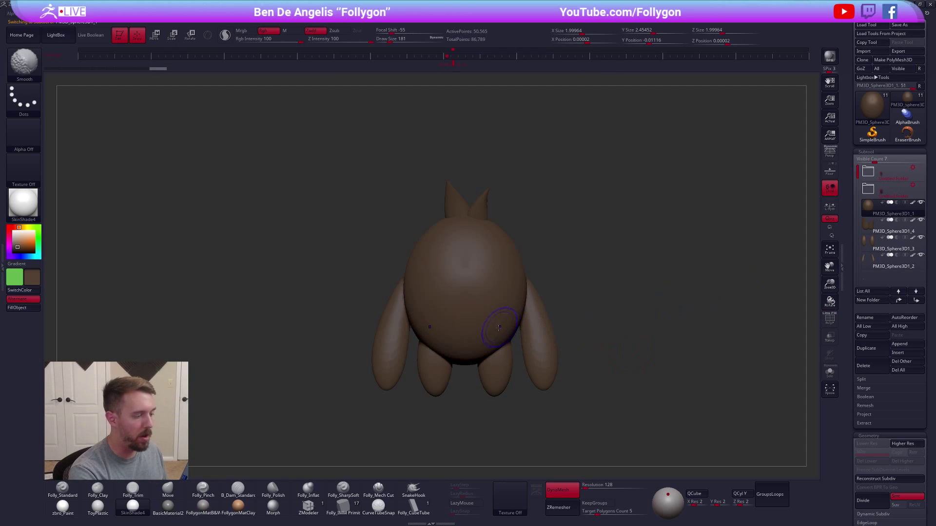
key("w")
left_click_drag(486, 358, 489, 278, "shift")
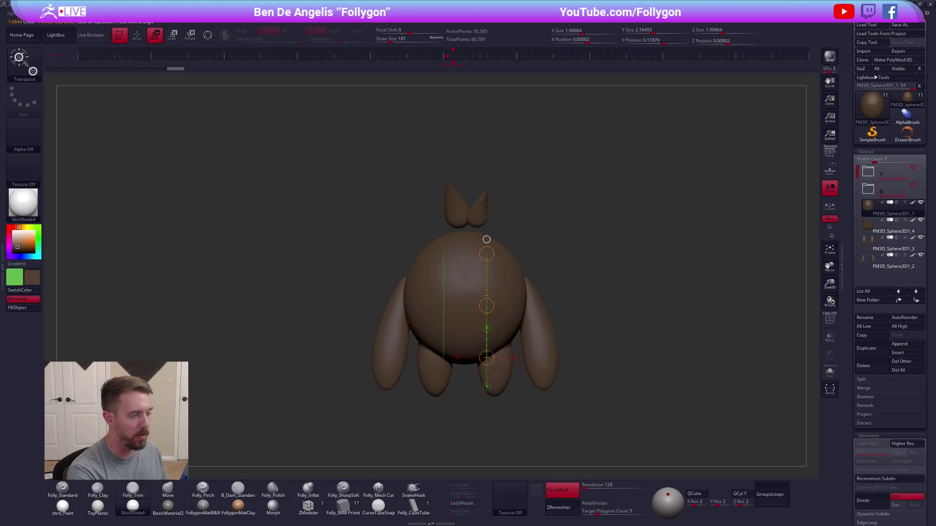
Select the head spikes, lower them onto the top of the shortened body, and reselect the body subtool.
key("Down")
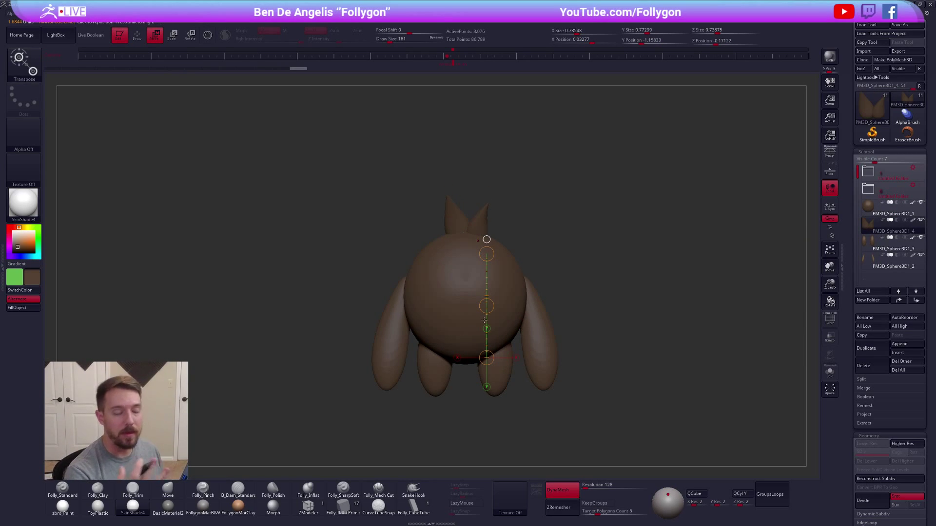
key("q")
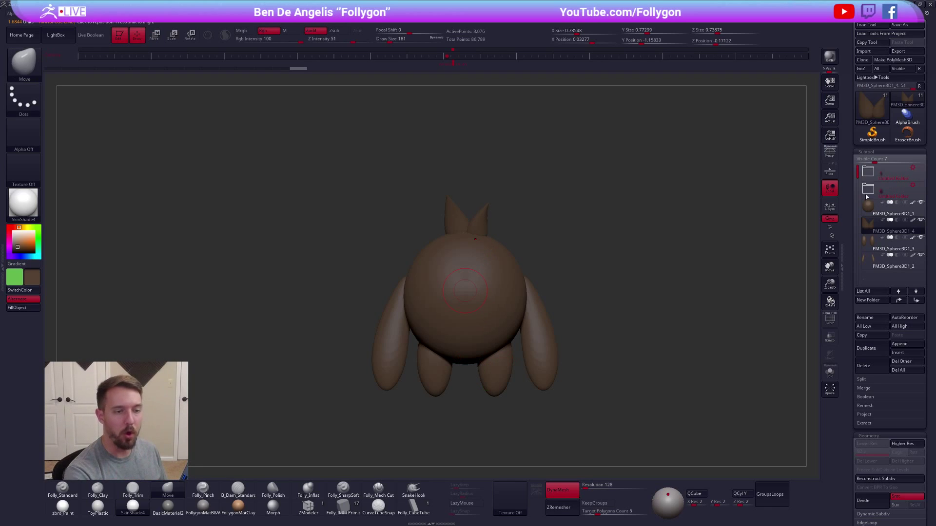
left_click(868, 188)
left_click(875, 211)
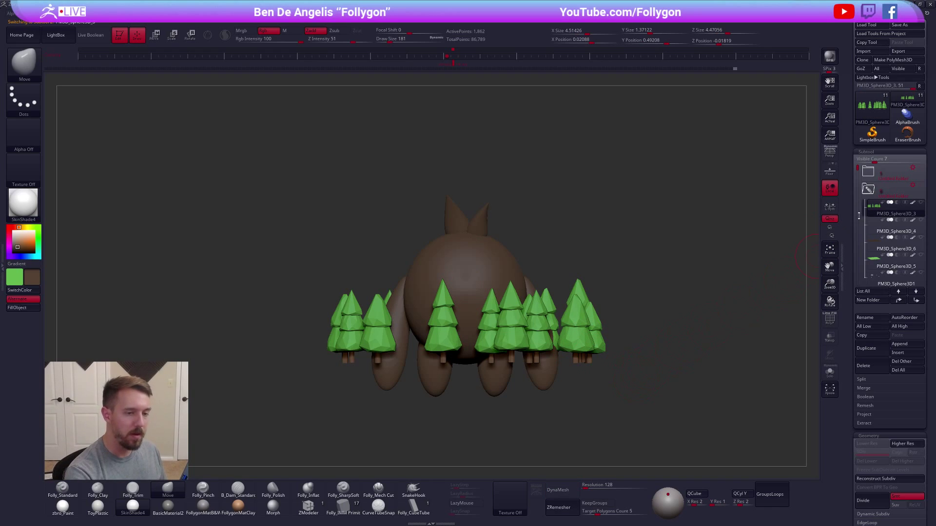
left_click(869, 189)
left_click(873, 210)
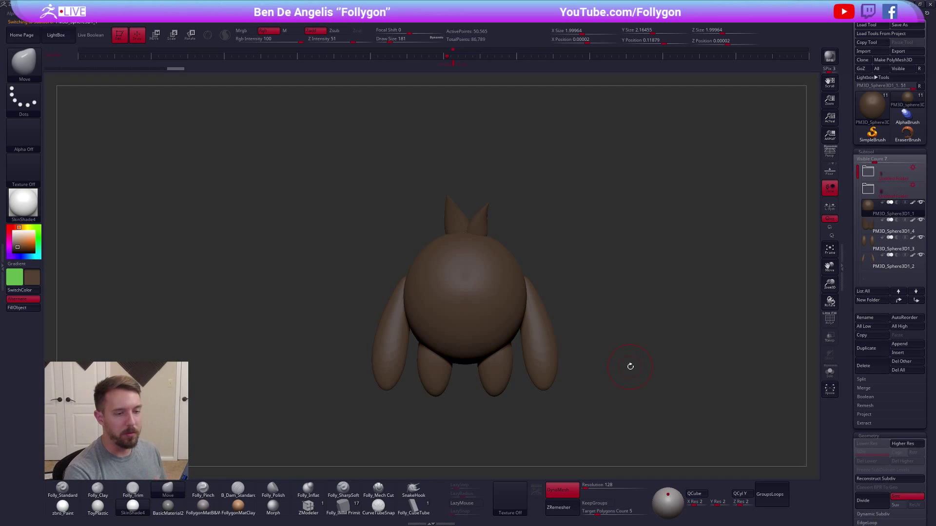
Duplicate the body subtool and scale the copy down slightly so it sits just inside the original.
key("s")
left_click_drag(718, 341, 699, 361)
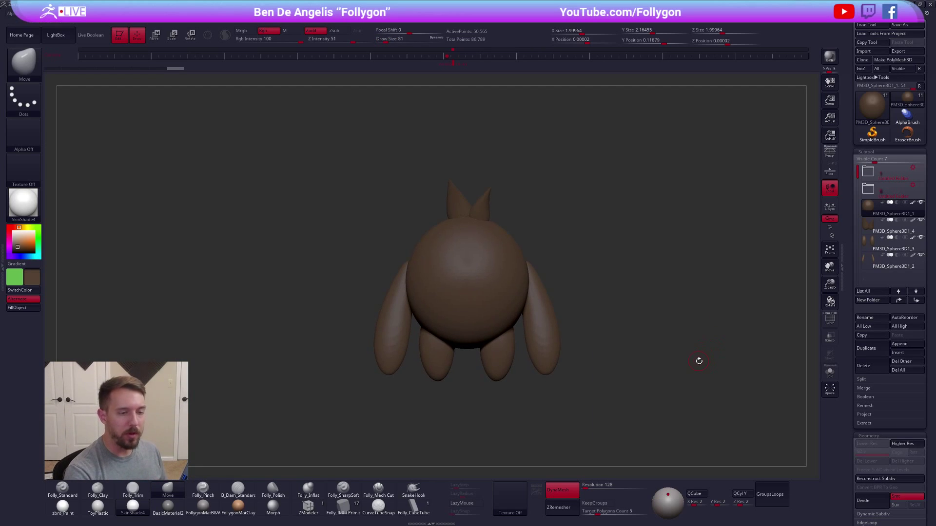
key("shift+f")
key("shift+f")
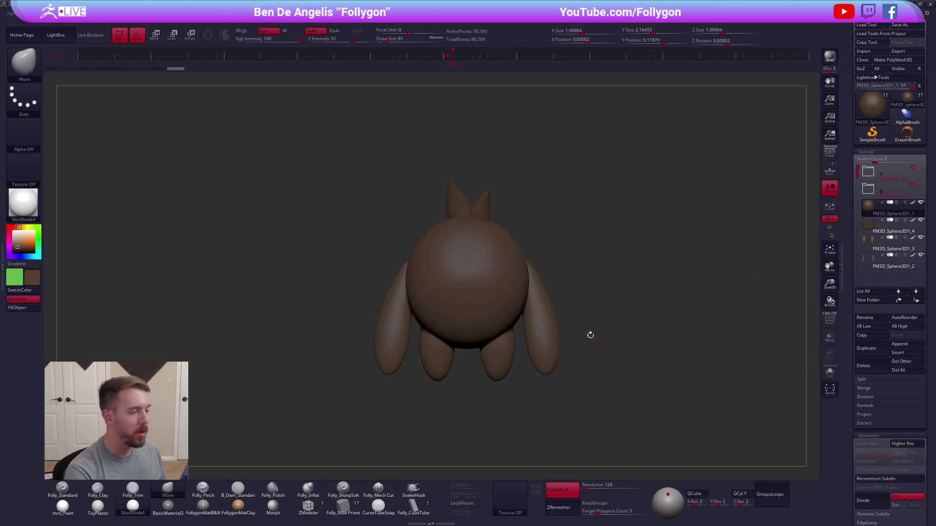
key("ctrl+shift+d")
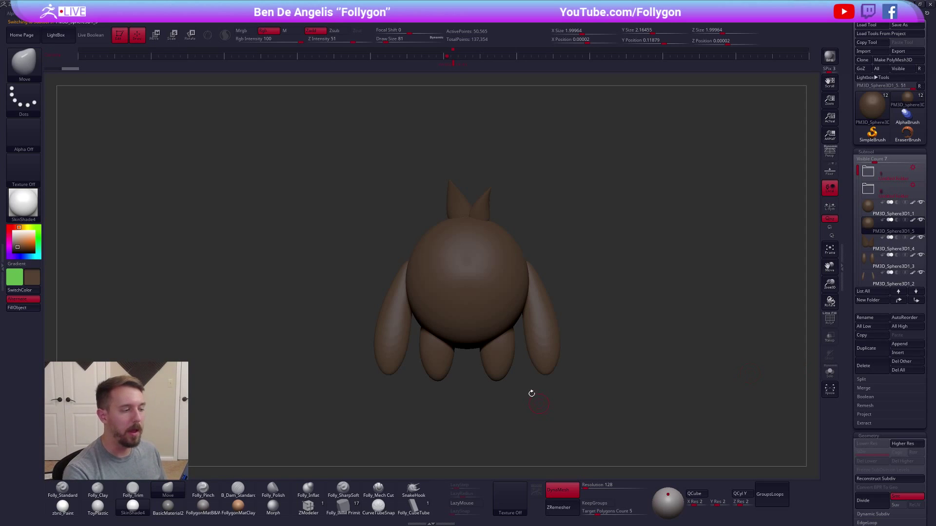
key("e")
left_click_drag(498, 282, 639, 338, "shift")
left_click(830, 338)
left_click_drag(636, 284, 632, 285)
key("q")
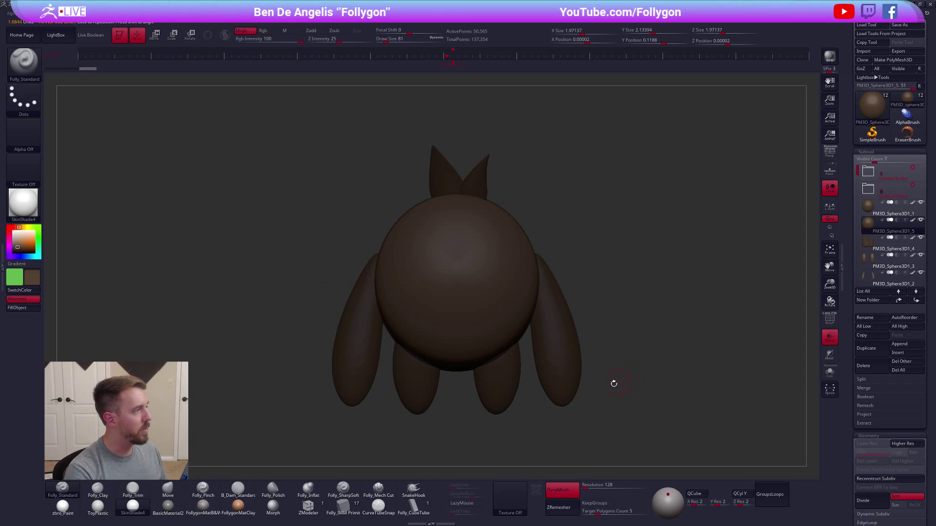
Fill the inner body copy with a peach skin colour and remesh it with DynaMesh at resolution 128.
left_click(24, 238)
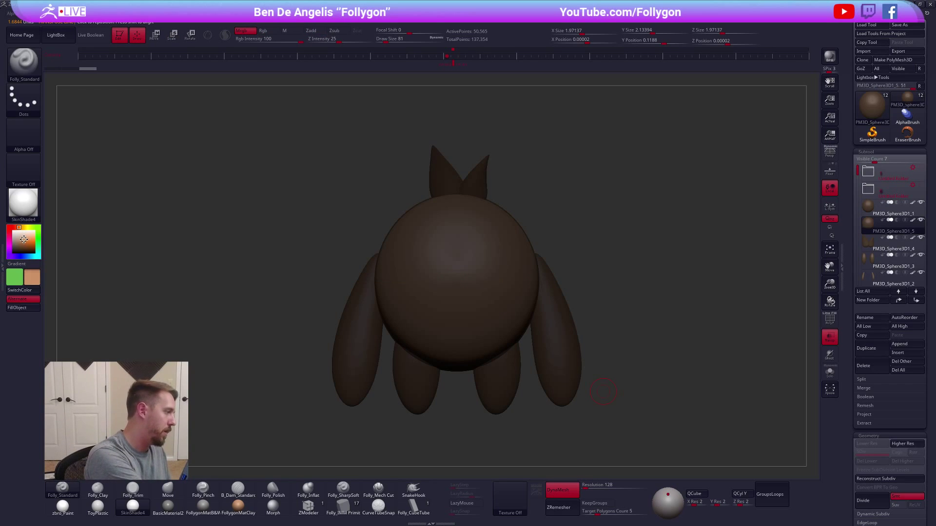
left_click(23, 308)
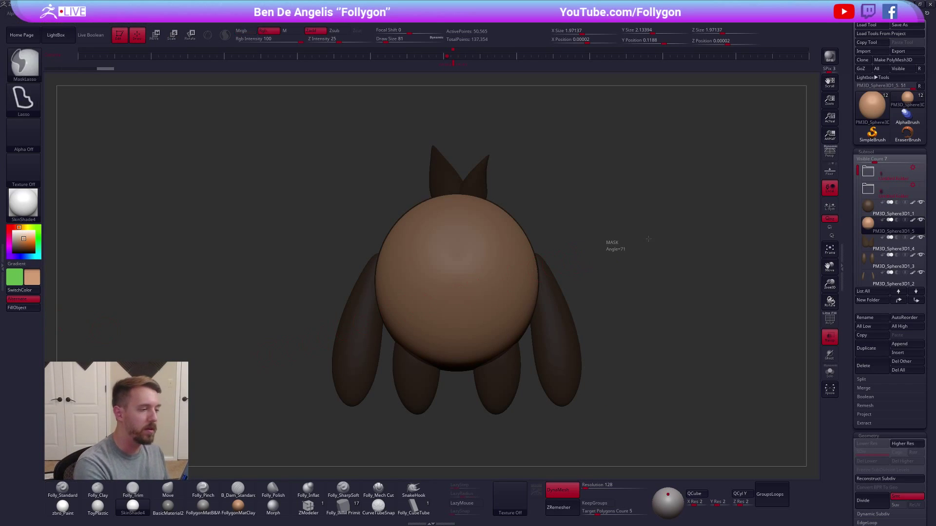
left_click(631, 397)
left_click(631, 400)
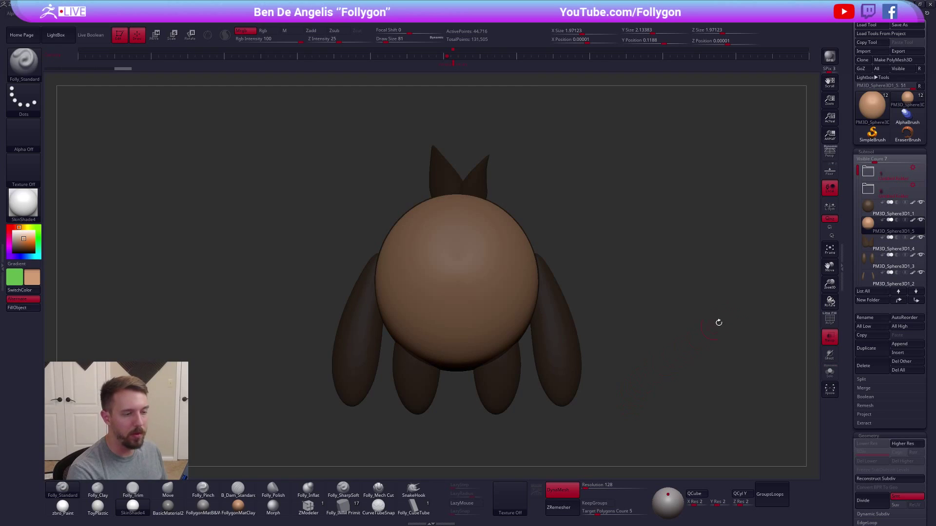
Select the outer brown body and carve two mirrored eye openings into it with the Folly_Clay brush at draw size 140.
left_click(880, 208)
left_click(832, 334)
right_click_drag(637, 355, 586, 325, "ctrl")
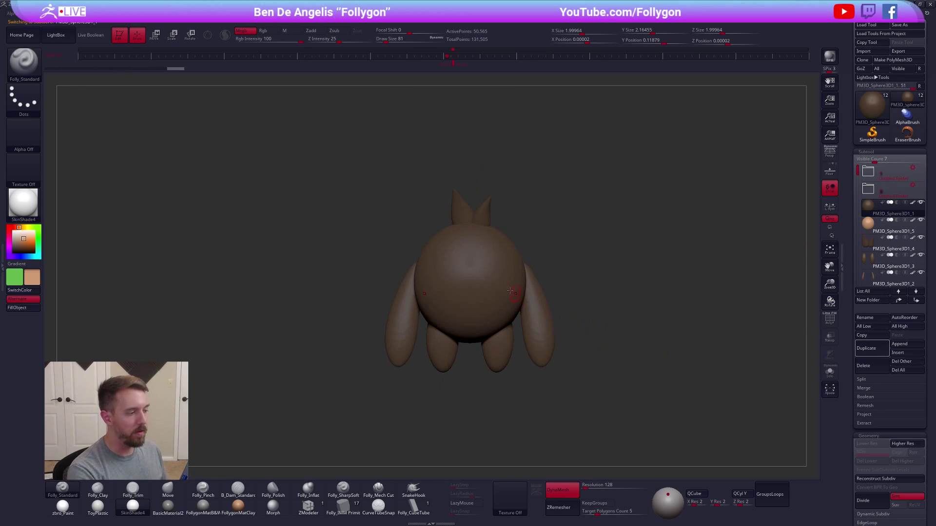
key("2")
right_click_drag(470, 265, 482, 271, "ctrl")
key("space")
left_click_drag(482, 272, 502, 264)
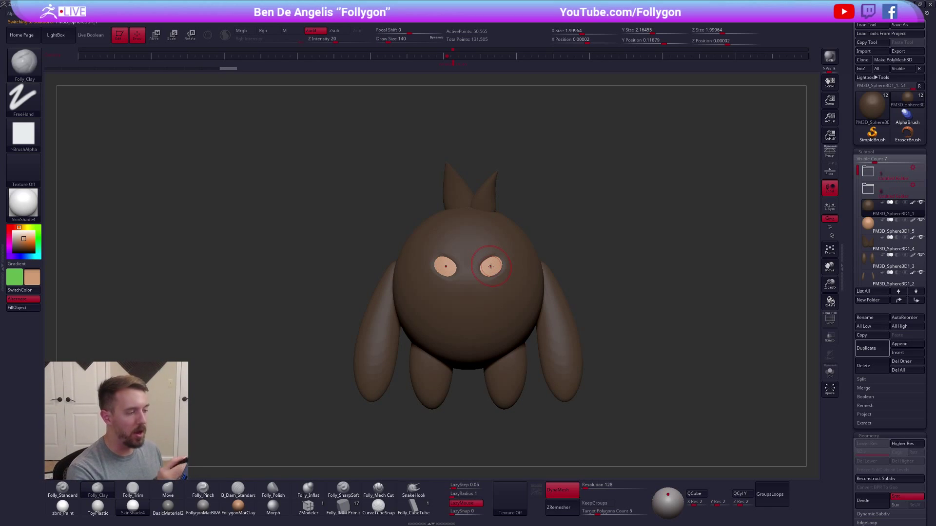
left_click_drag(479, 255, 471, 267, "alt")
mouse_move(473, 267)
left_mouse_down("alt")
mouse_move(508, 263)
mouse_move(481, 272)
mouse_move(500, 271)
mouse_move(501, 258)
mouse_move(482, 282)
left_mouse_up("alt")
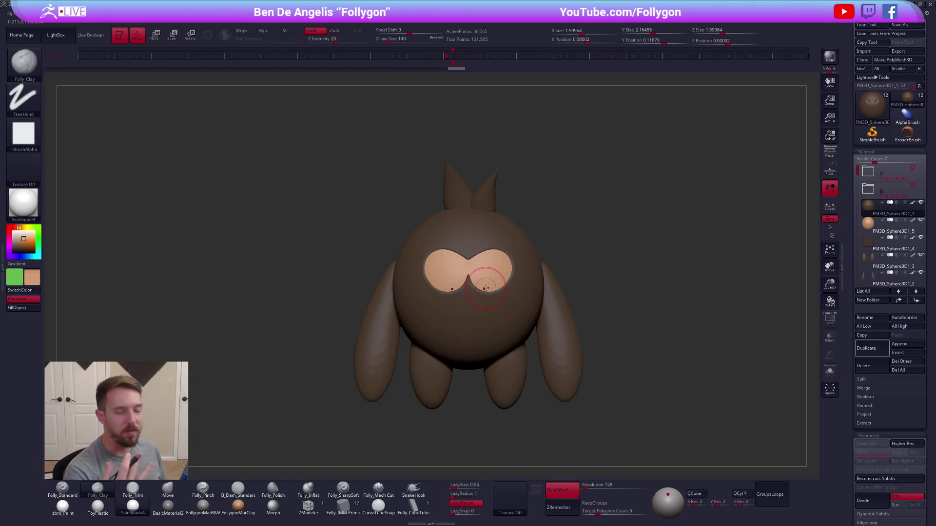
Enlarge the eye openings and carve away the strip between them with the clay brush at draw size 192.
mouse_move(636, 400)
left_mouse_down()
mouse_move(660, 403)
mouse_move(617, 394)
mouse_move(631, 386)
mouse_move(640, 402)
left_mouse_up()
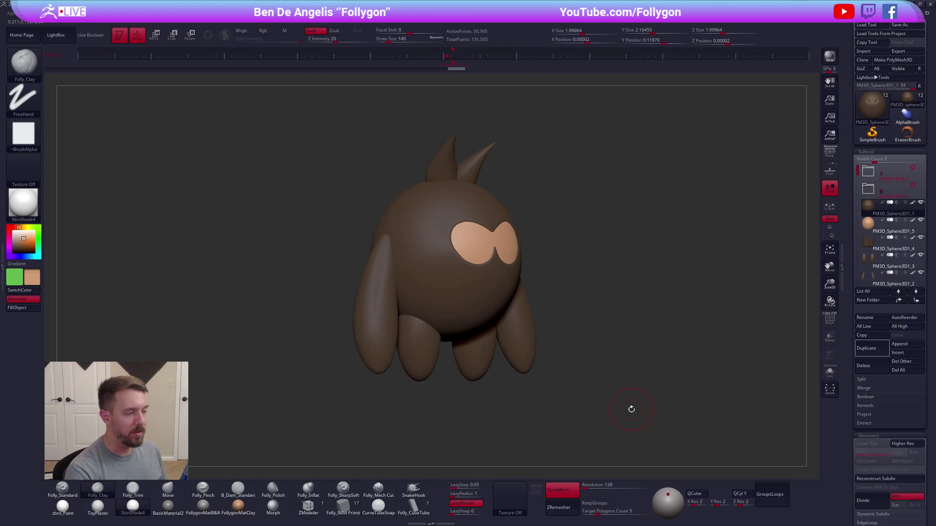
mouse_move(530, 333)
left_mouse_down()
mouse_move(502, 256)
mouse_move(484, 251)
left_mouse_up()
right_click_drag(485, 251, 496, 250, "shift")
right_click_drag(496, 249, 493, 248, "ctrl")
key("space")
left_click_drag(492, 260, 505, 252)
Refine the outline of the peach eye mask with the Move brush and set its draw size to 150.
key("b")
key("m")
key("v")
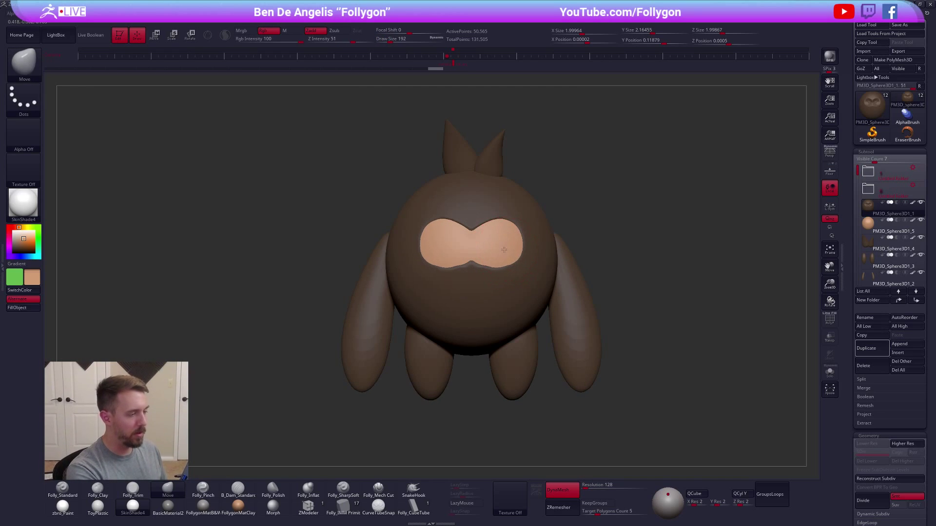
right_click_drag(506, 253, 495, 253)
left_click_drag(496, 259, 475, 252)
key("ctrl+z")
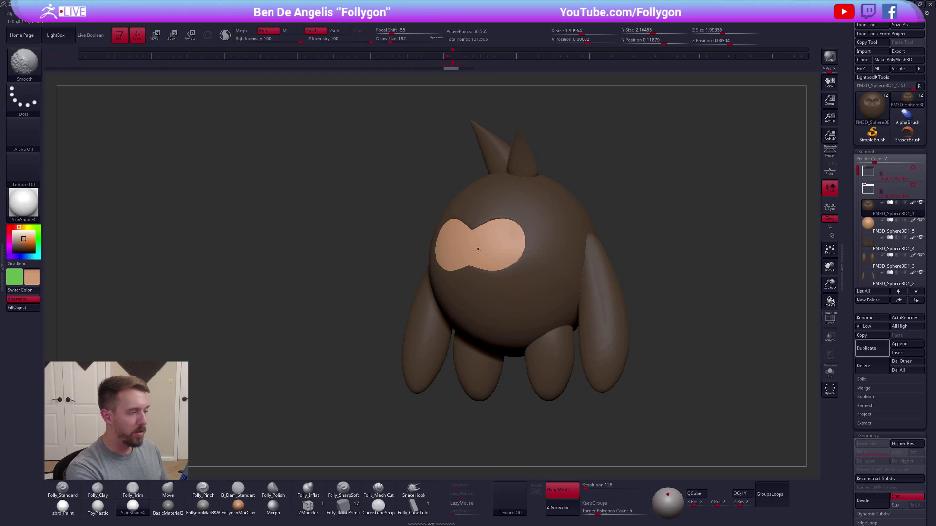
right_click_drag(462, 261, 520, 264)
key("space")
key("space")
left_click(528, 265)
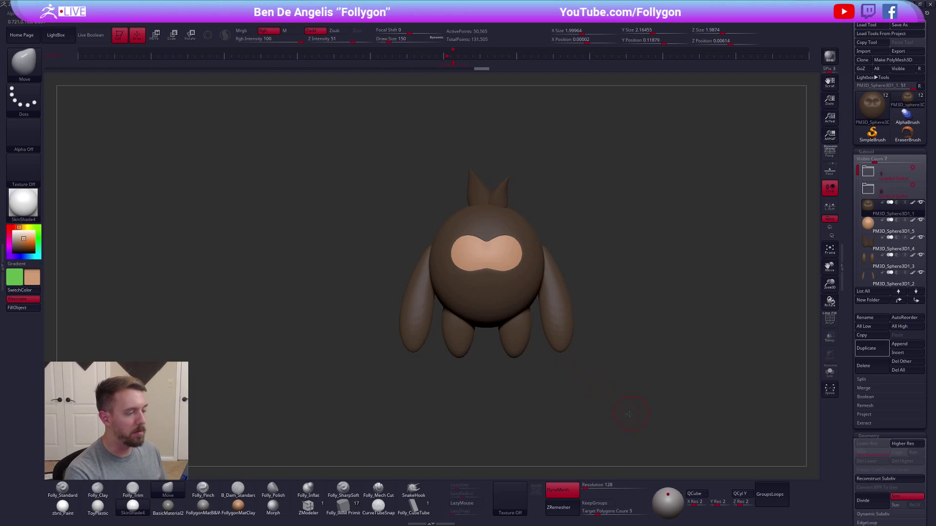
Widen the peach eye mask outward on both sides with the Move brush at draw size 140.
right_click_drag(632, 413, 620, 403, "alt")
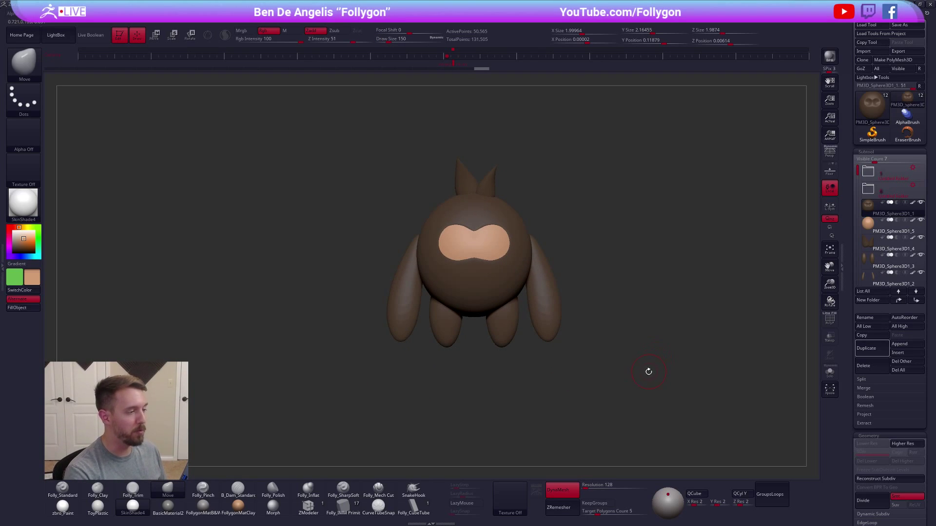
right_click_drag(637, 380, 639, 413, "ctrl")
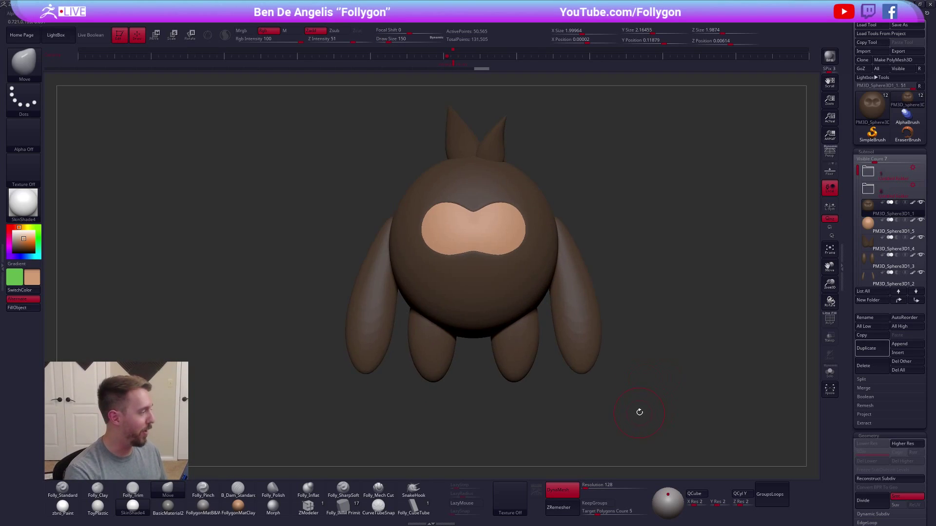
key("space")
left_click(510, 230)
mouse_move(504, 230)
left_mouse_down()
mouse_move(514, 231)
mouse_move(521, 255)
left_mouse_up()
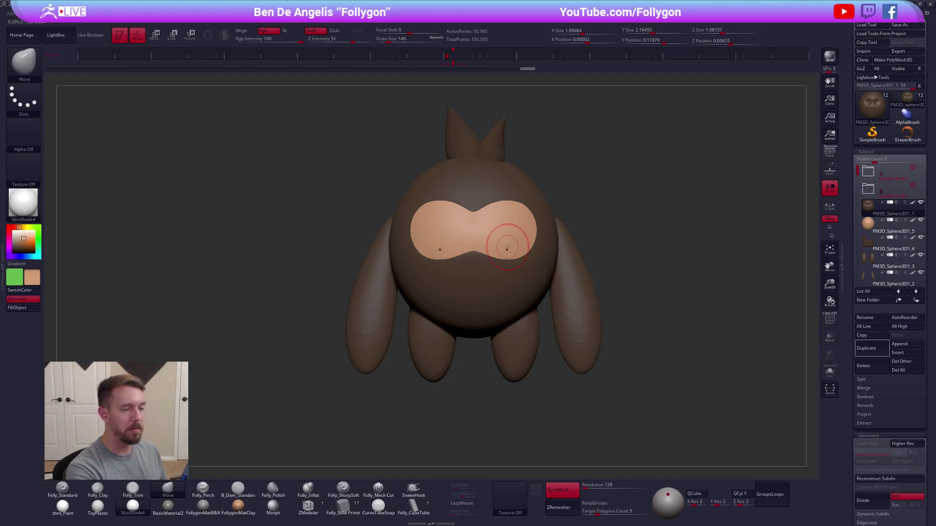
Push in the body surface below the eye mask to expose a rounded, wider-than-tall peach mouth patch.
right_click_drag(668, 336, 671, 306, "ctrl")
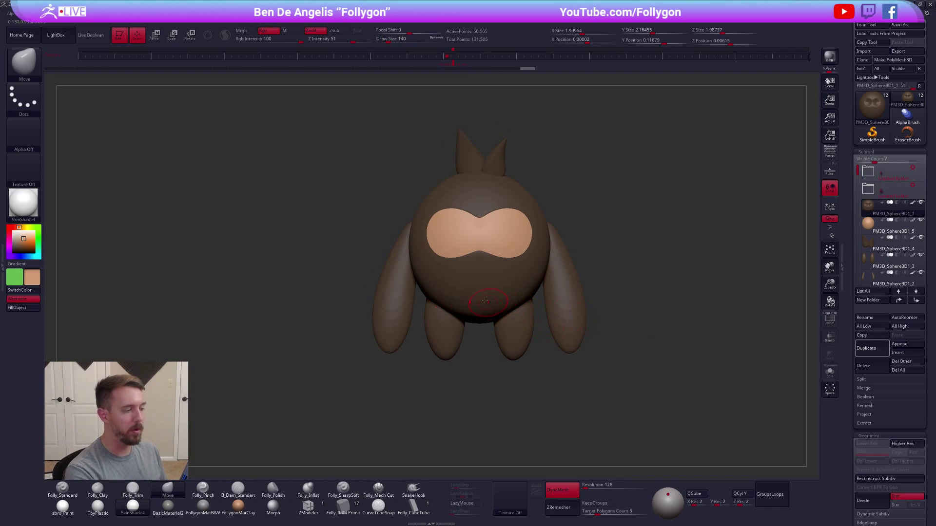
left_click(482, 283)
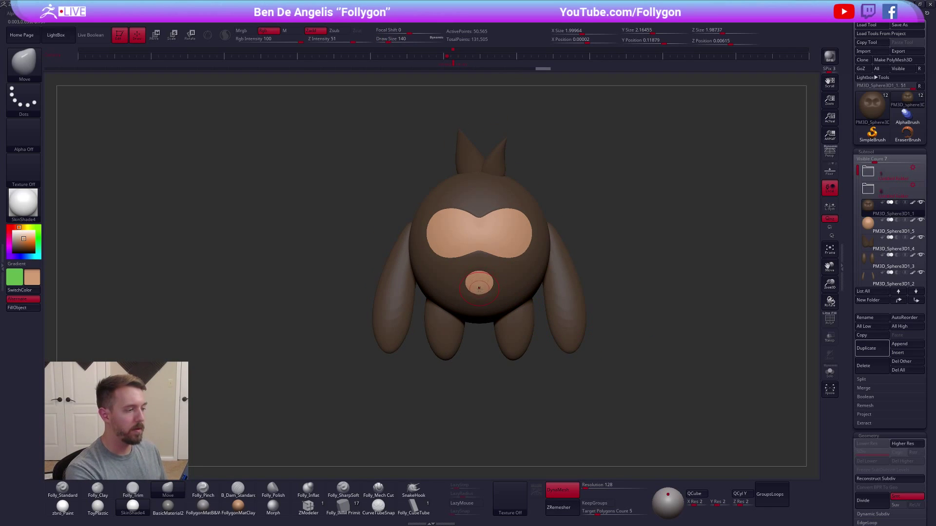
right_click_drag(482, 283, 487, 286)
mouse_move(486, 287)
left_mouse_down()
mouse_move(480, 275)
mouse_move(477, 298)
mouse_move(471, 290)
mouse_move(463, 298)
mouse_move(489, 291)
left_mouse_up()
right_click_drag(490, 292, 531, 259)
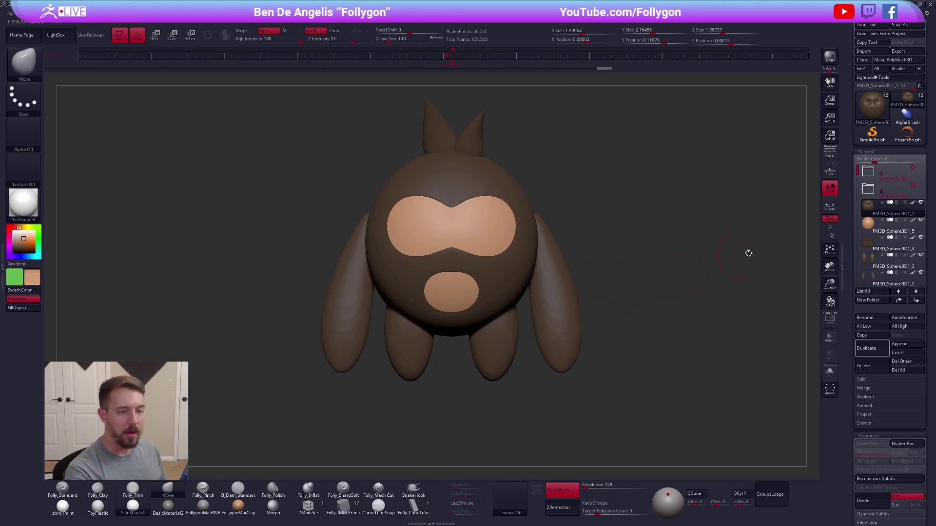
Duplicate the outer body and insert mirrored eye spheres on the peach mask with the Folly_IMM Prim brush.
mouse_move(871, 225)
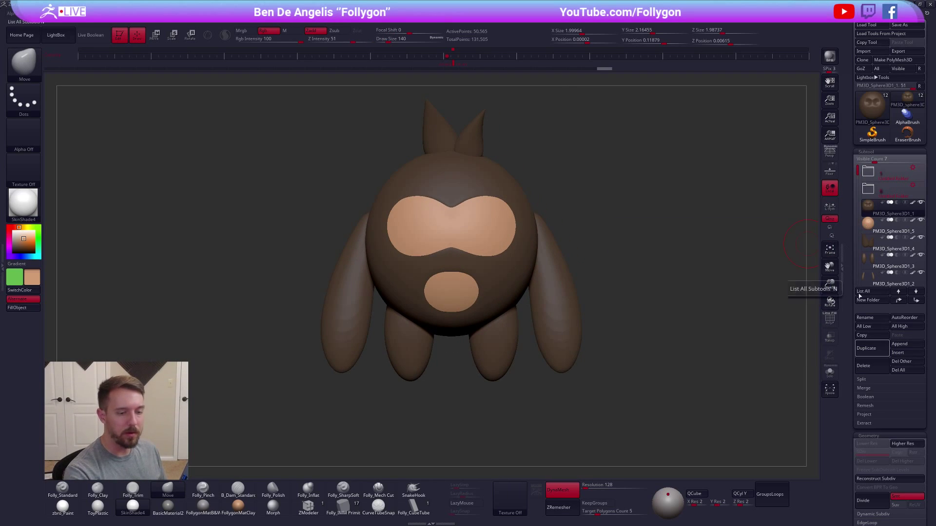
key("ctrl+shift+d")
left_click(343, 507)
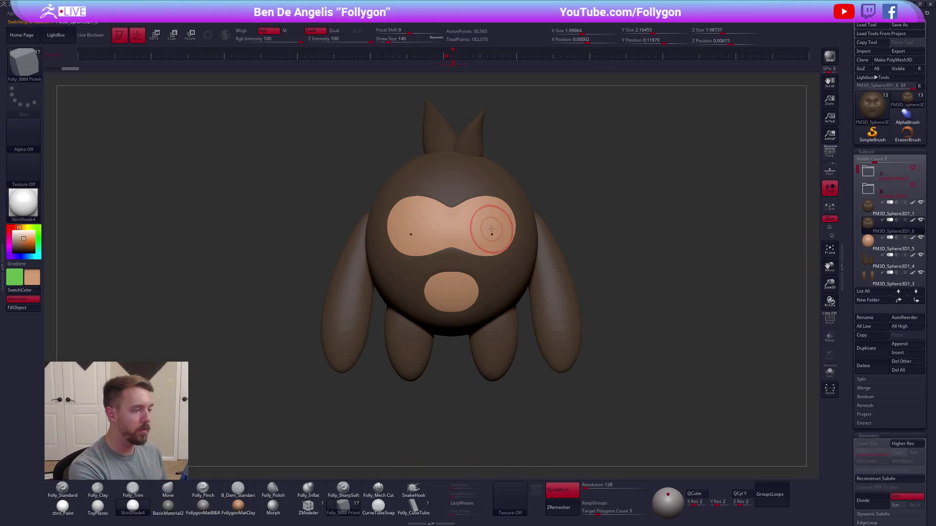
left_click_drag(495, 226, 489, 238)
right_click_drag(489, 238, 501, 223)
Isolate the two eye spheres in the duplicated subtool and delete its body geometry.
key("ctrl+shift")
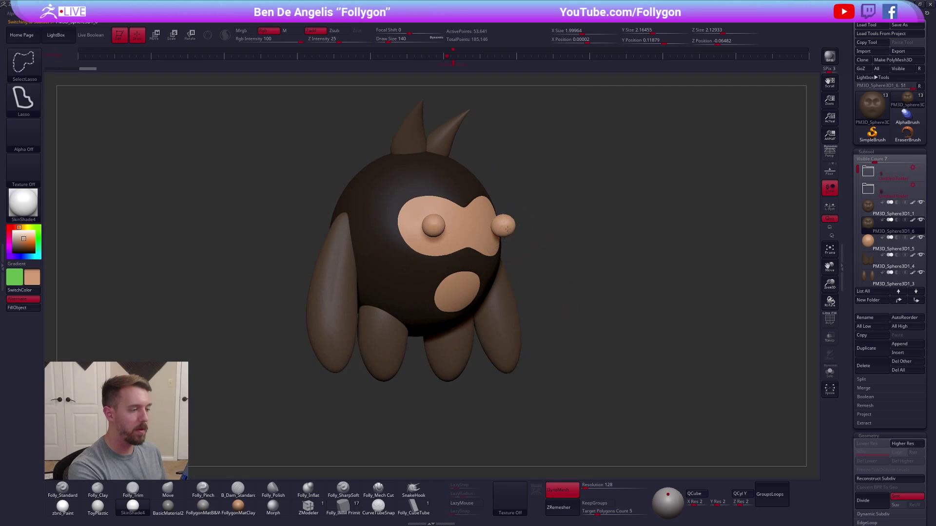
left_click(509, 234, "ctrl+shift")
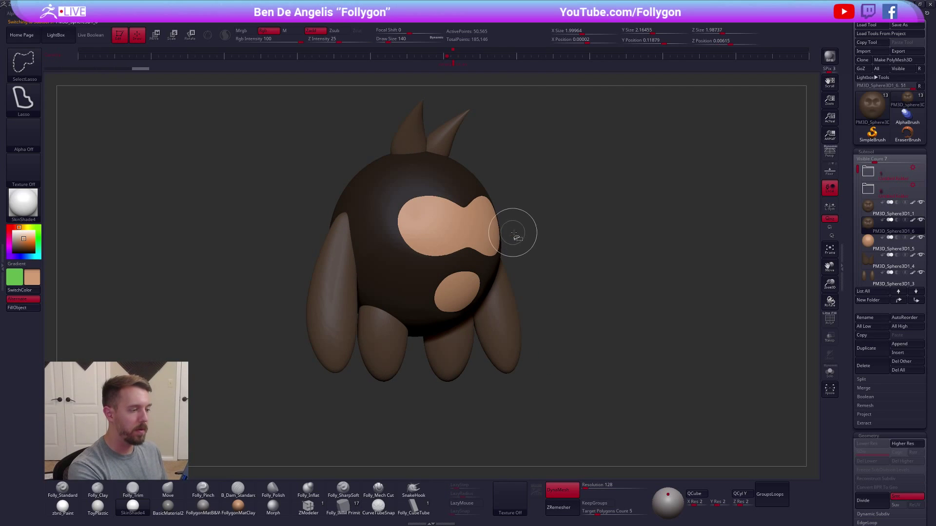
left_click_drag(516, 236, 553, 227, "ctrl+shift")
key("1")
left_click(592, 234)
right_click_drag(604, 215, 514, 238, "alt")
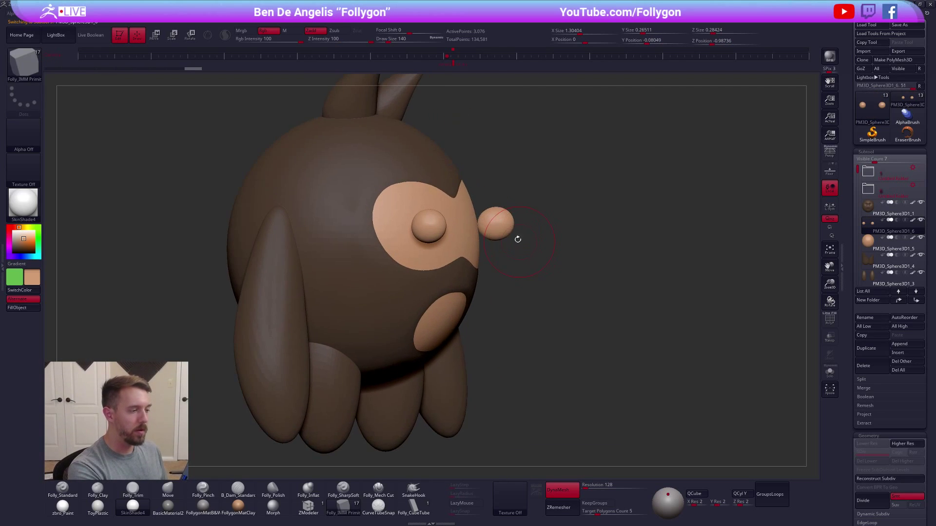
Move the eye spheres back against the mask, bring them closer together, and flatten them front to back.
key("w")
left_click_drag(478, 227, 689, 195)
left_click_drag(583, 211, 583, 210)
mouse_move(575, 241)
left_mouse_down()
mouse_move(531, 256)
mouse_move(554, 203)
mouse_move(528, 151)
mouse_move(534, 219)
left_mouse_up()
key("q")
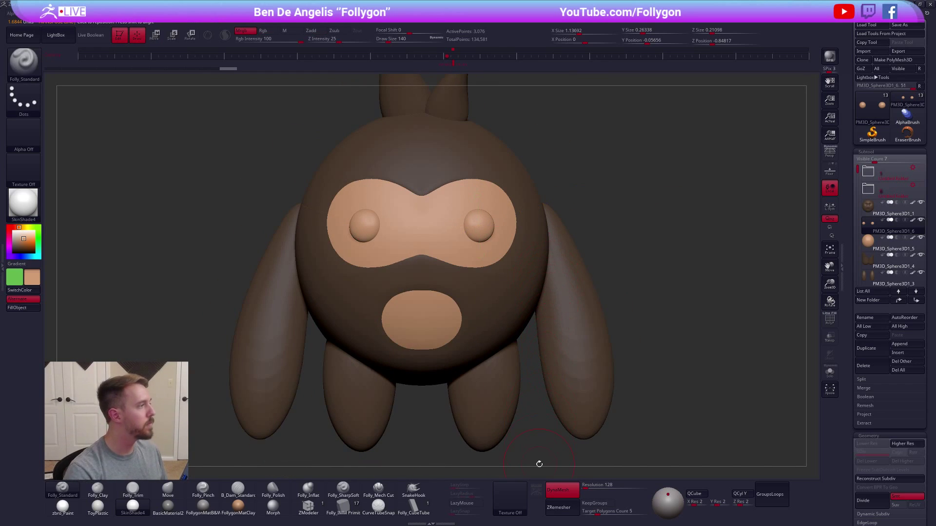
Fill the eyes with black and the ToyPlastic material, and make zbro_Paint the current material.
left_click(12, 253)
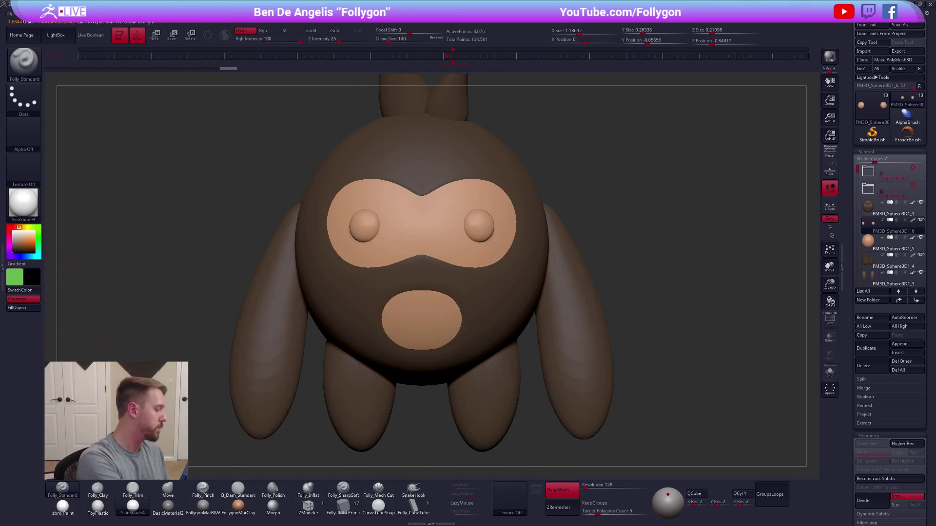
left_click(97, 507)
left_click(17, 307)
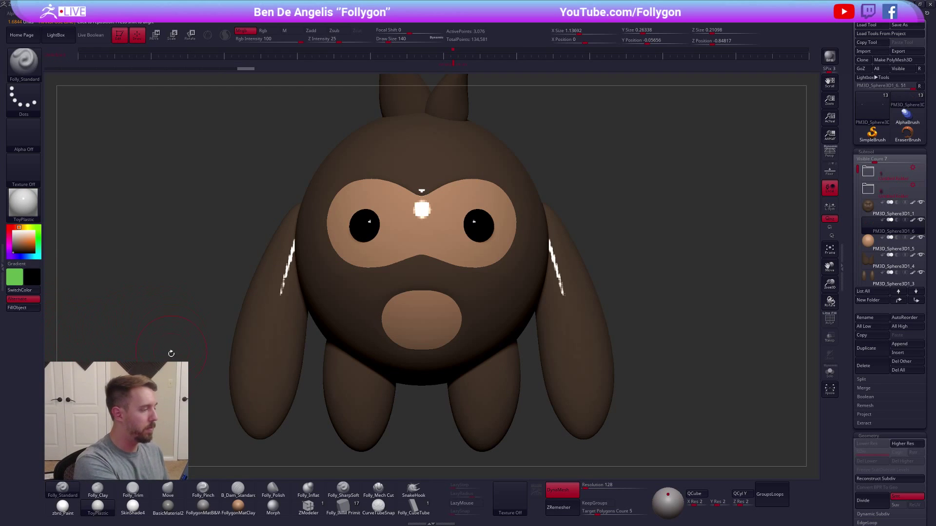
left_click(62, 507)
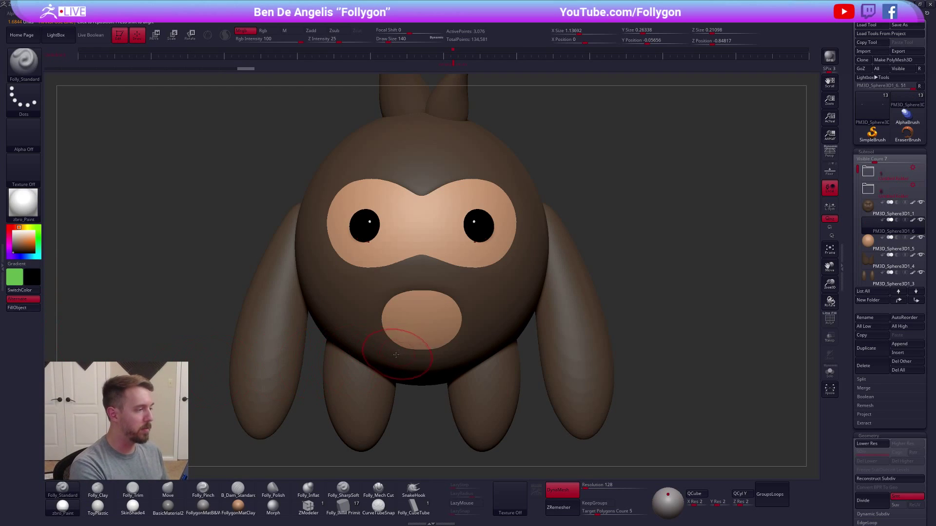
Make SkinShade4 the current material.
right_click_drag(397, 354, 309, 382)
left_click_drag(546, 360, 620, 397)
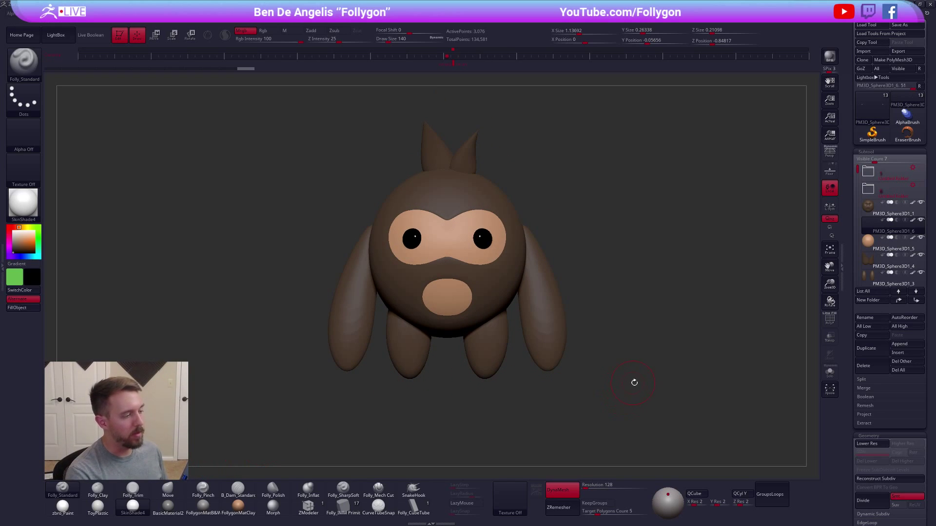
left_click_drag(668, 378, 670, 375)
right_click_drag(575, 353, 485, 249, "ctrl")
key("e")
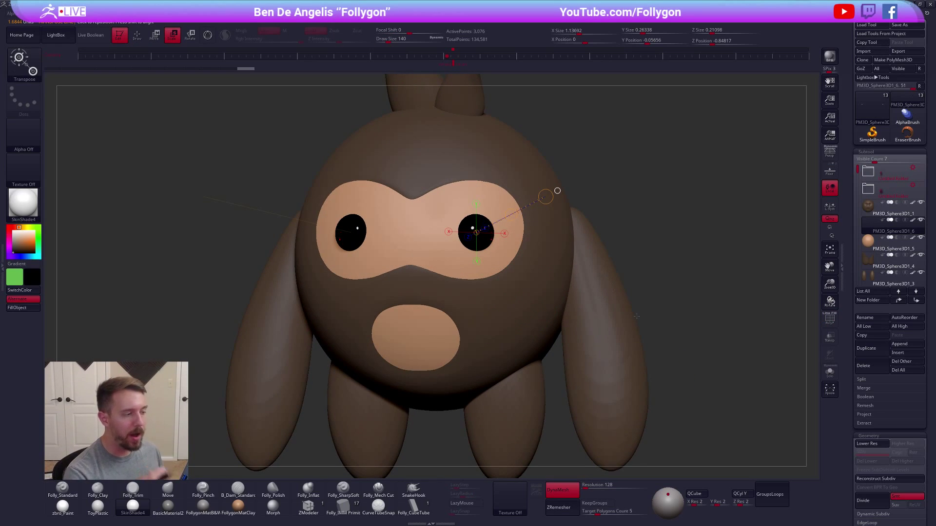
right_click_drag(637, 316, 711, 349, "ctrl")
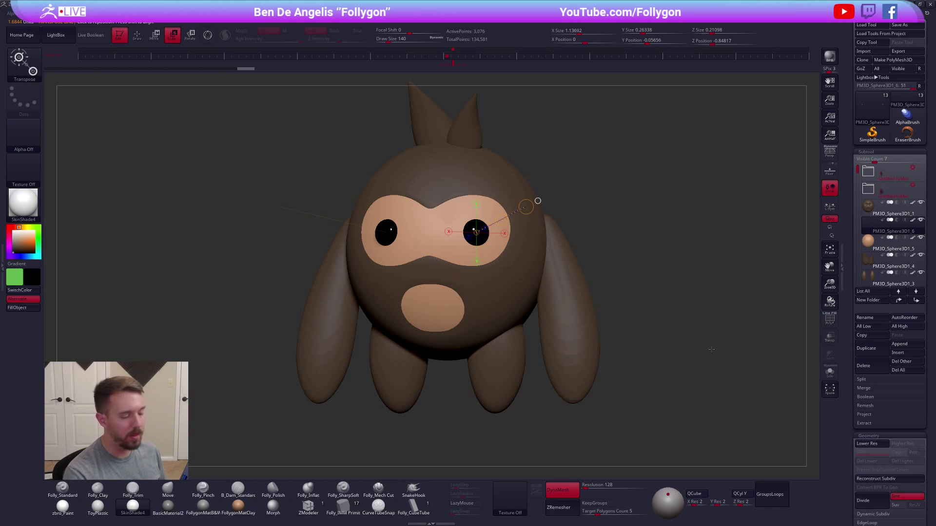
Scale each eye up slightly in place using local symmetry, and turn local symmetry off again.
left_click(829, 206)
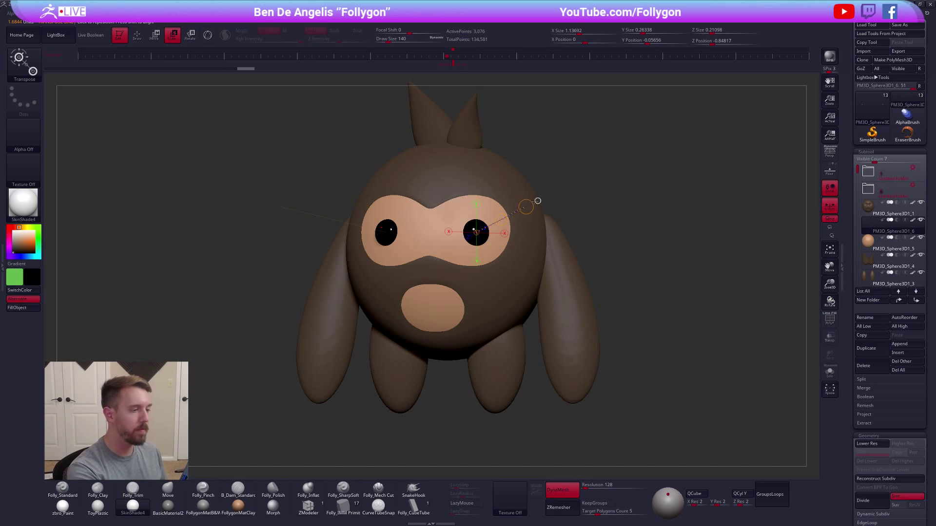
left_click_drag(558, 236, 716, 259)
right_click_drag(590, 278, 552, 262)
right_click_drag(482, 262, 478, 249)
right_click_drag(477, 249, 477, 273, "ctrl")
left_click_drag(474, 235, 525, 222)
key("w")
right_click_drag(571, 265, 524, 205)
right_click_drag(511, 149, 529, 229, "shift")
right_click_drag(585, 293, 592, 268, "ctrl")
key("q")
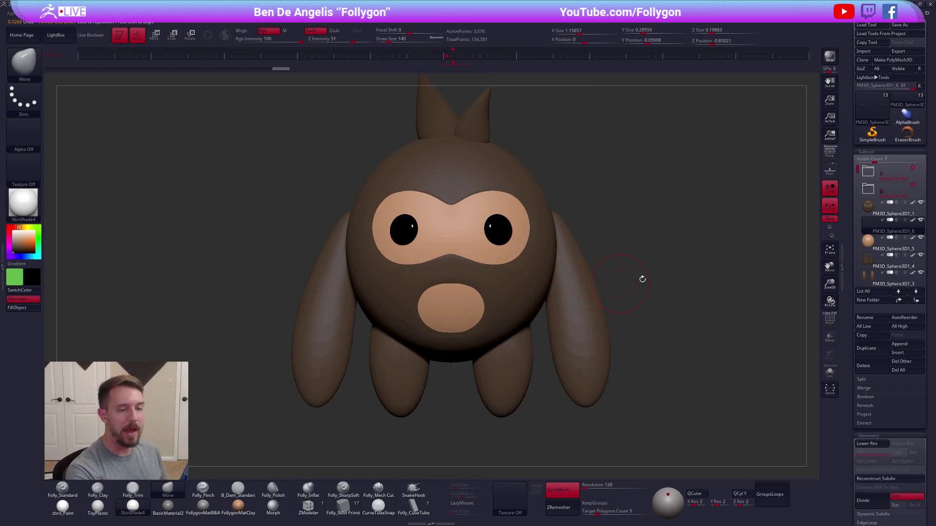
left_click(834, 209)
right_click_drag(689, 388, 648, 384, "ctrl")
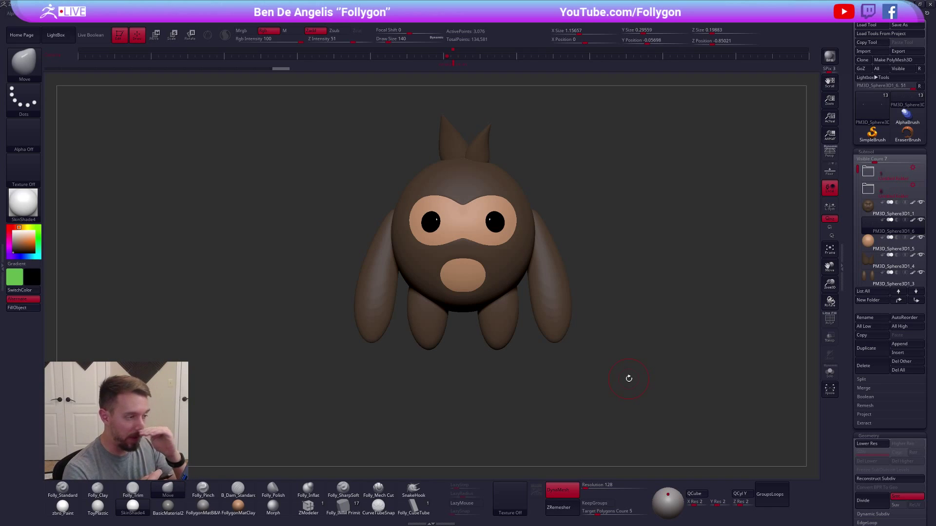
left_click_drag(610, 289, 594, 327, "alt")
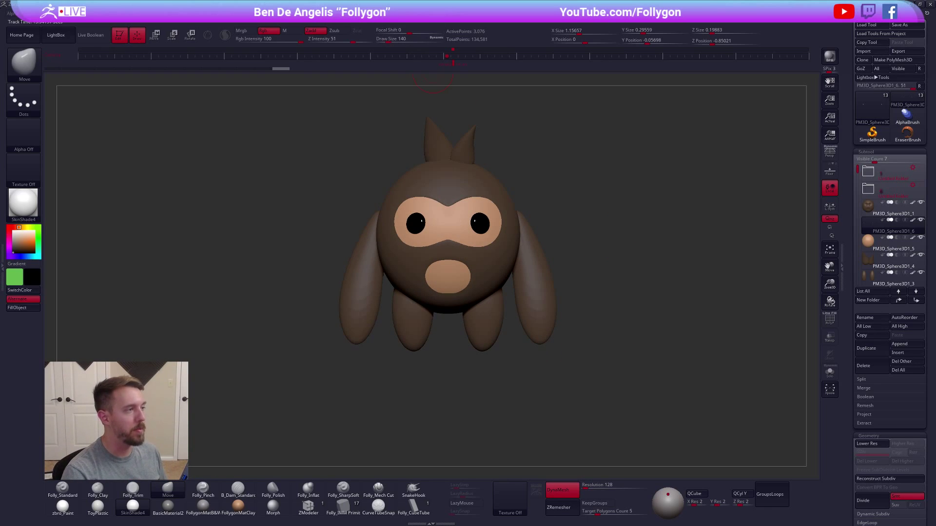
Create a combined posing mesh of all visible subtools with Transpose Master's TPoseMesh.
left_click(433, 23)
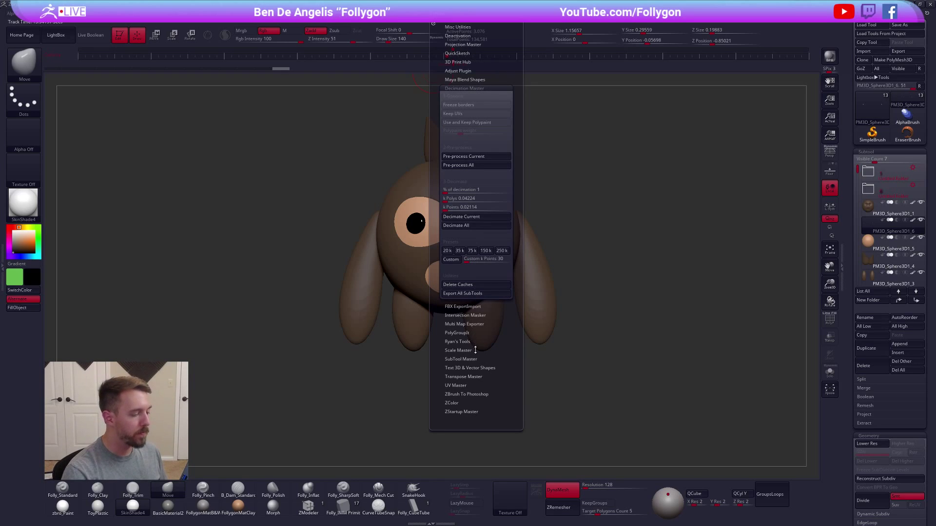
left_click(477, 376)
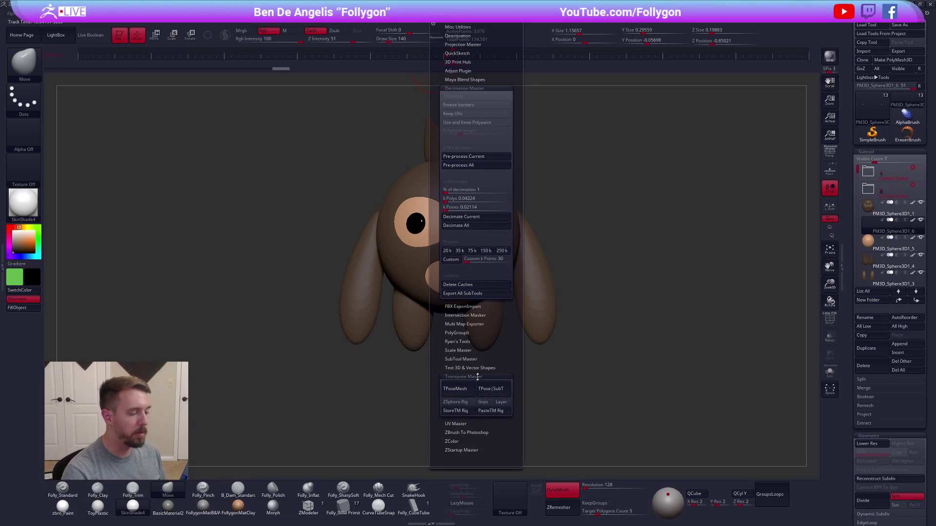
left_click(469, 273)
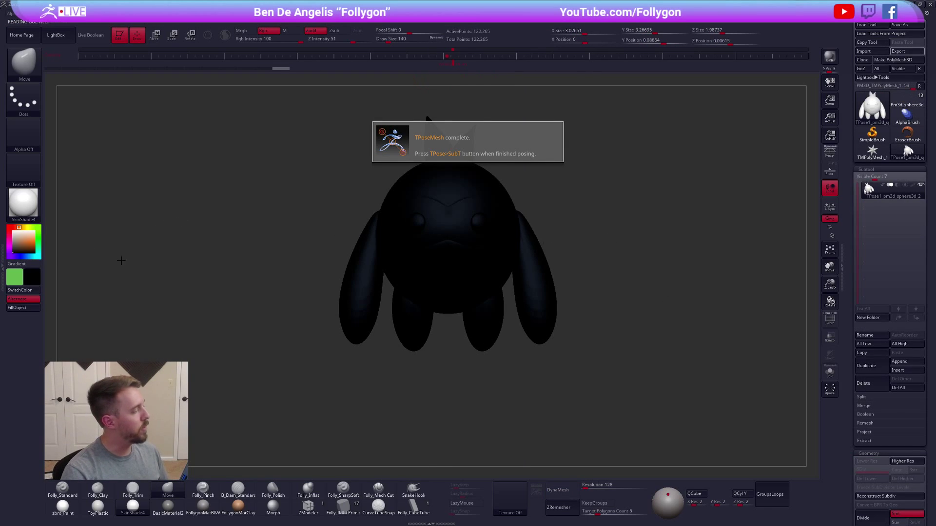
Display the posing mesh in white with the FollygonMatB&P material.
mouse_move(23, 240)
left_mouse_down()
mouse_move(12, 226)
mouse_move(12, 242)
left_mouse_up()
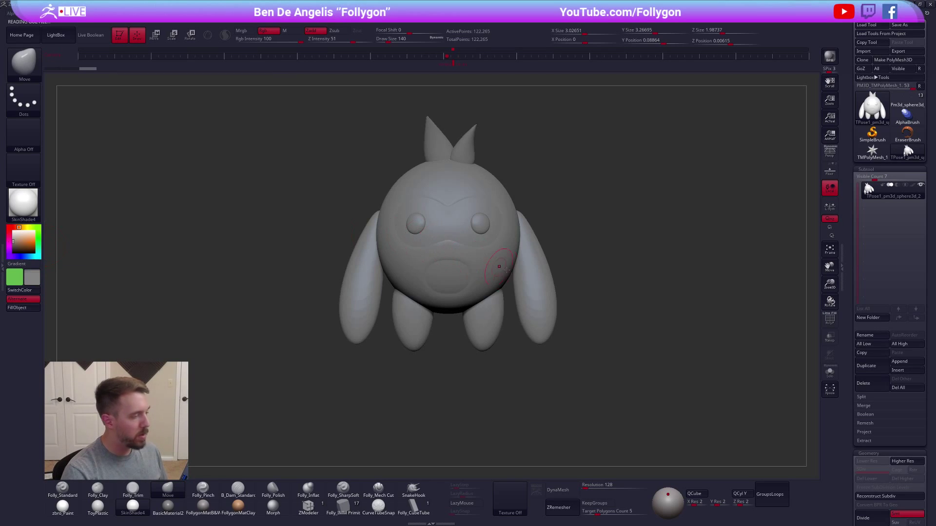
right_click_drag(477, 284, 479, 298, "alt")
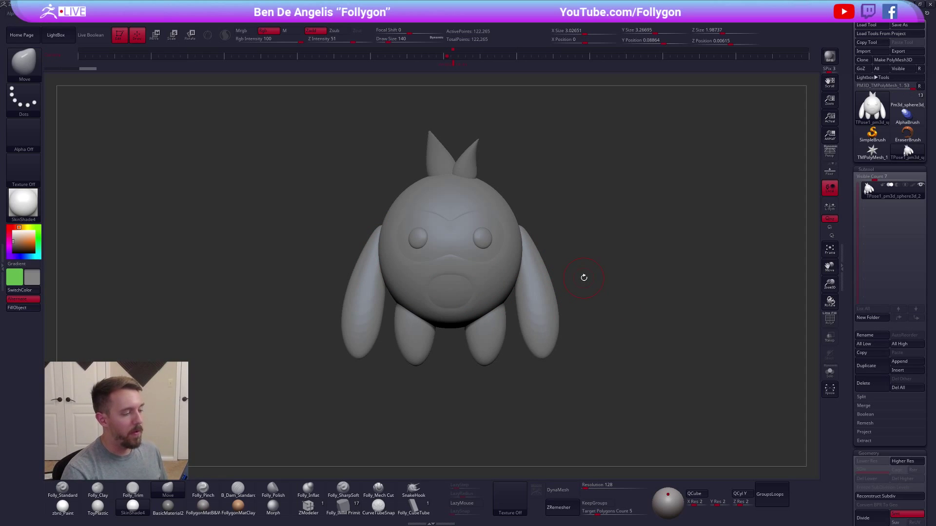
left_click(213, 506)
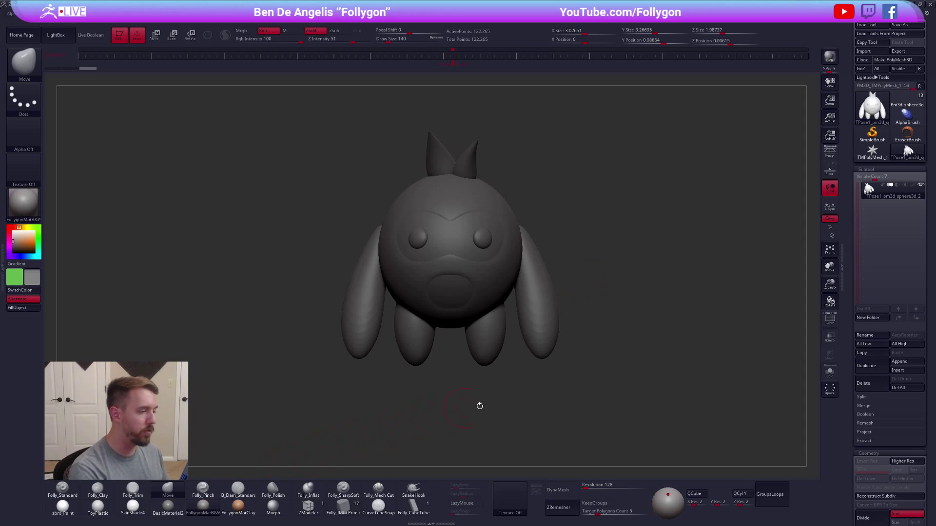
left_click(13, 231)
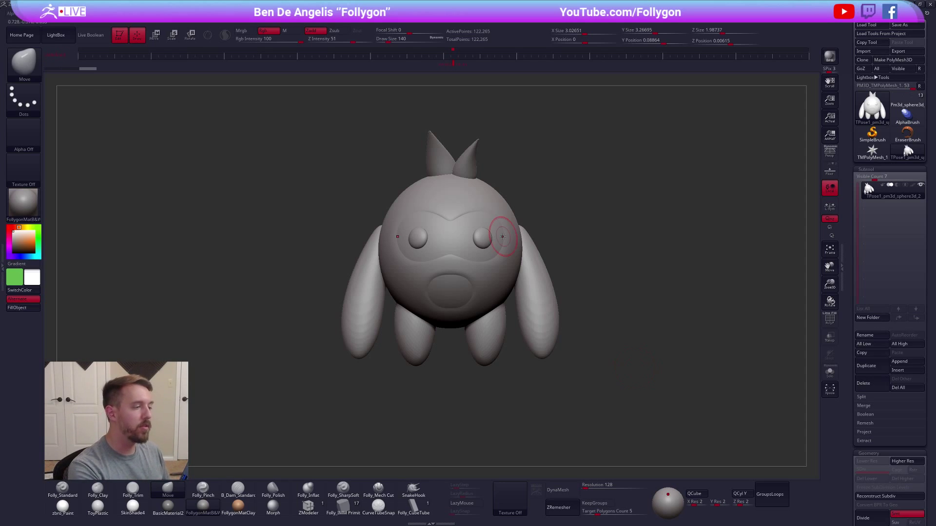
Isolate the arms, legs and head spikes, mask them, and show the whole posing mesh again.
key("space")
left_click_drag(522, 201, 520, 230)
key("space")
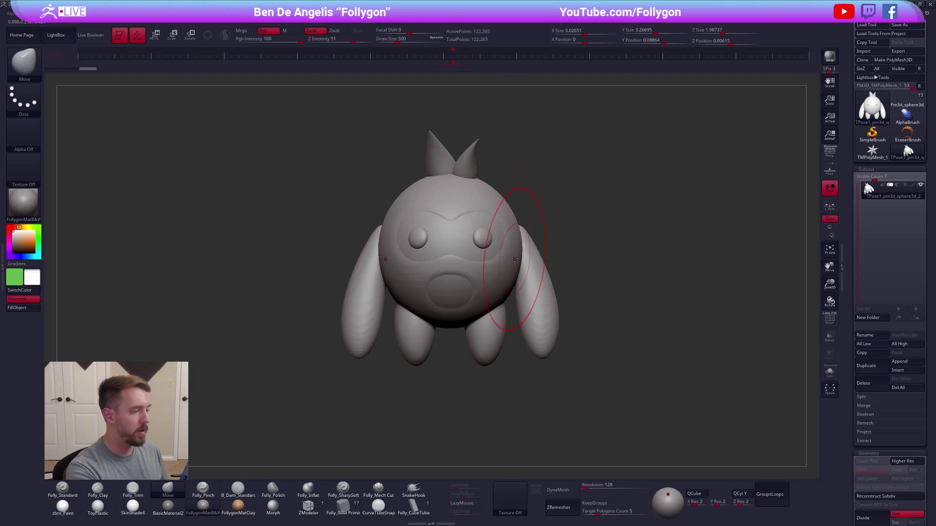
left_click(510, 275, "ctrl+shift")
left_click(522, 263, "ctrl+shift")
left_click(491, 251, "ctrl+shift")
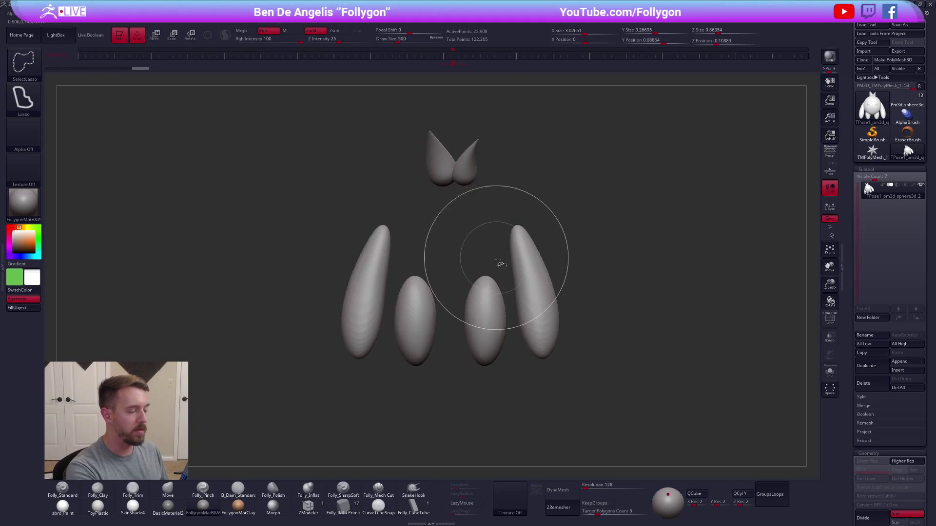
left_click(579, 265, "ctrl")
left_click(569, 264, "ctrl+shift")
Narrow the round head from the front and slim its depth from the side, leaving the masked parts alone.
key("space")
left_click_drag(516, 262, 525, 262)
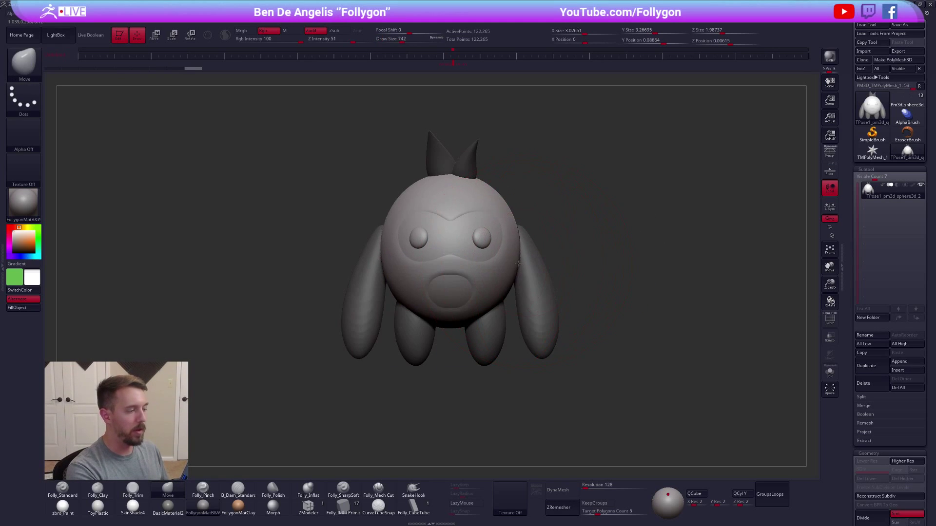
right_click_drag(522, 273, 551, 272, "shift")
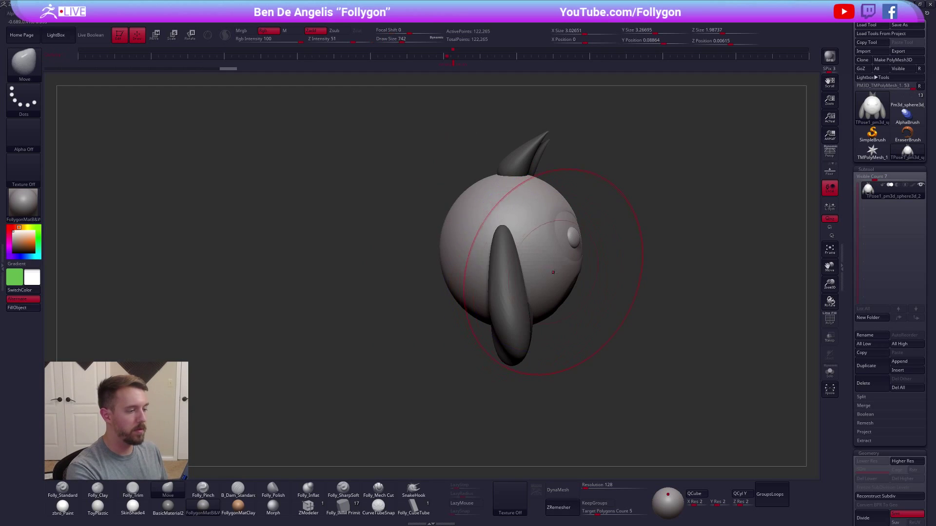
key("w")
mouse_move(514, 259)
left_mouse_down("shift")
mouse_move(604, 259)
mouse_move(576, 262)
left_mouse_up("shift")
right_click_drag(590, 284, 541, 286)
right_click_drag(634, 287, 550, 289, "alt")
key("q")
key("space")
left_click_drag(586, 271, 584, 270)
right_click_drag(580, 293, 519, 316)
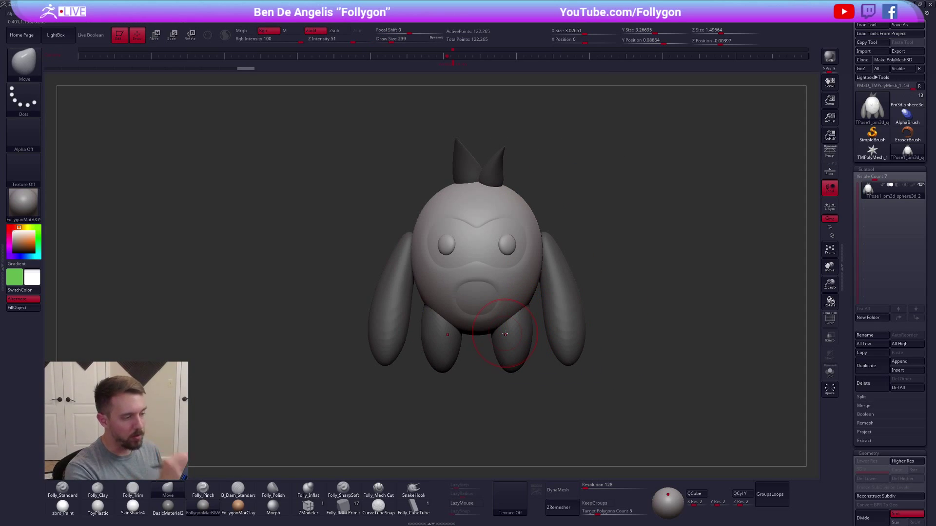
Mask everything except the arms and rotate them outward from the shoulders.
key("w")
left_click(565, 315, "ctrl+shift")
mouse_move(559, 277)
left_mouse_down()
mouse_move(609, 277)
mouse_move(578, 277)
left_mouse_up()
left_click_drag(540, 234, 580, 367)
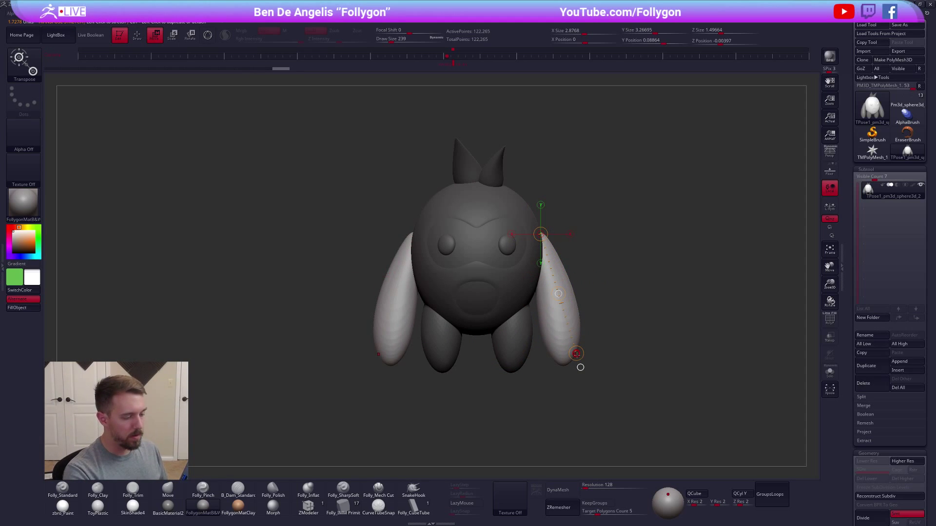
key("r")
left_click_drag(576, 354, 598, 348)
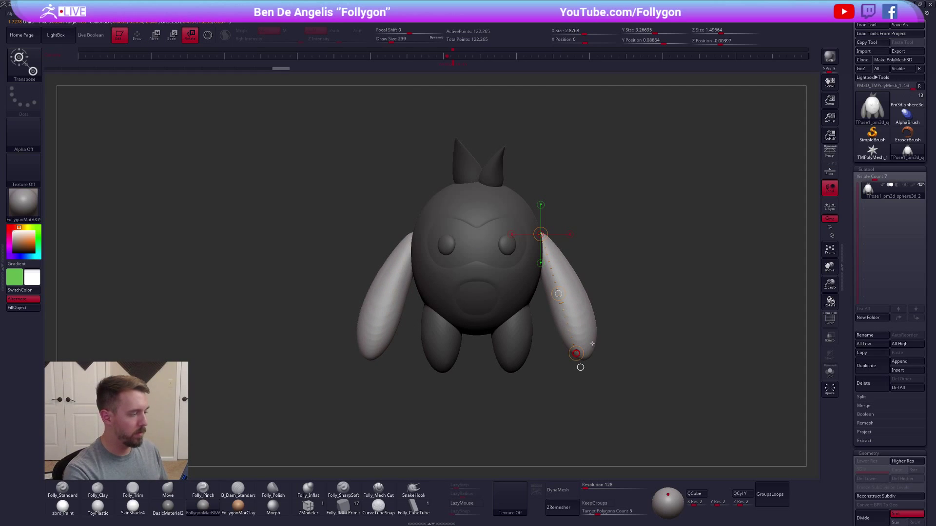
Smooth the arms and refine their lower ends with the Move brush at size 227.
key("q")
key("space")
left_click_drag(578, 292, 582, 331, "shift")
mouse_move(682, 317)
left_mouse_down()
mouse_move(604, 315)
mouse_move(602, 292)
left_mouse_up()
mouse_move(607, 282)
right_mouse_down("alt")
mouse_move(559, 289)
mouse_move(559, 353)
right_mouse_up("alt")
key("space")
left_click_drag(559, 353, 551, 350)
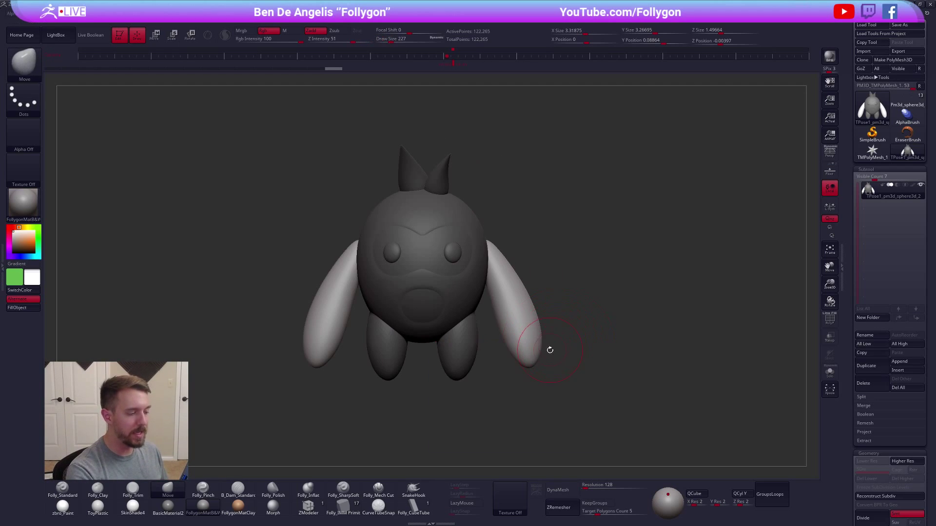
right_click_drag(551, 349, 586, 320, "alt")
Mask everything except the legs and slim them with the Move brush at size 366.
key("w")
left_click_drag(490, 335, 494, 368, "ctrl")
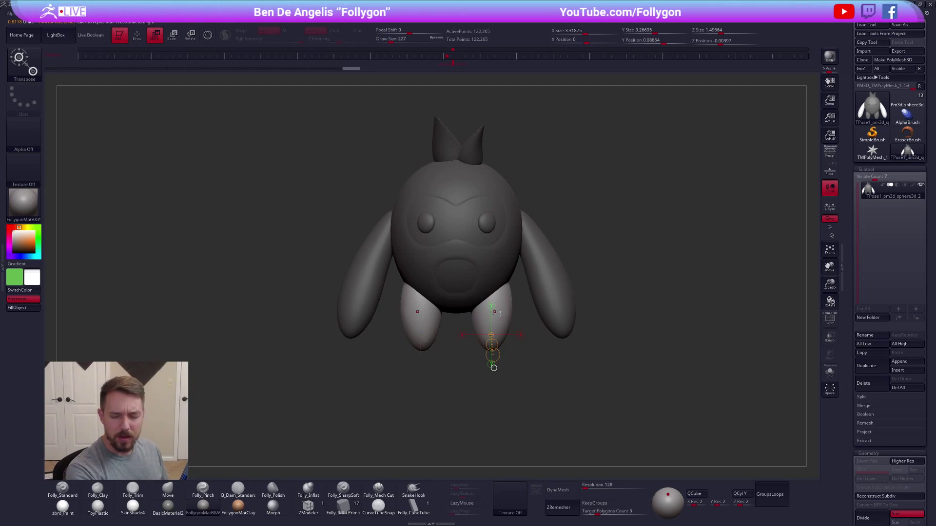
key("q")
key("space")
mouse_move(493, 312)
left_mouse_down()
mouse_move(502, 314)
mouse_move(496, 319)
left_mouse_up()
mouse_move(495, 319)
right_mouse_down()
mouse_move(501, 303)
mouse_move(493, 333)
right_mouse_up()
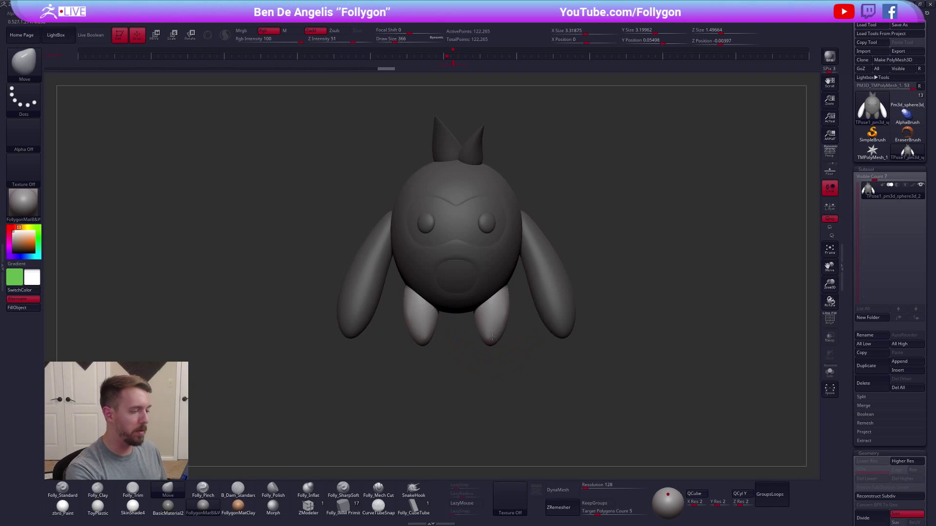
Smooth and lengthen the legs, then refine their slender shape with the Move brush.
key("w")
key("q")
left_click_drag(497, 312, 495, 376, "shift")
key("w")
mouse_move(496, 341)
left_mouse_down()
mouse_move(495, 350)
mouse_move(424, 370)
mouse_move(470, 370)
mouse_move(454, 373)
left_mouse_up()
key("q")
key("b")
key("m")
key("v")
key("s")
left_click_drag(504, 320, 496, 331)
mouse_move(502, 373)
left_mouse_down("alt")
mouse_move(528, 383)
mouse_move(535, 372)
left_mouse_up("alt")
Restrict editing to the head and its face pieces by masking the limbs and head spikes again.
left_click(522, 350, "ctrl+shift")
left_click(575, 326, "ctrl+shift")
left_click(505, 164, "ctrl+shift")
left_click(504, 157, "ctrl+shift")
left_click(505, 156, "ctrl+shift")
left_click(551, 164, "ctrl")
left_click(548, 192, "ctrl+shift")
left_click(586, 227, "ctrl")
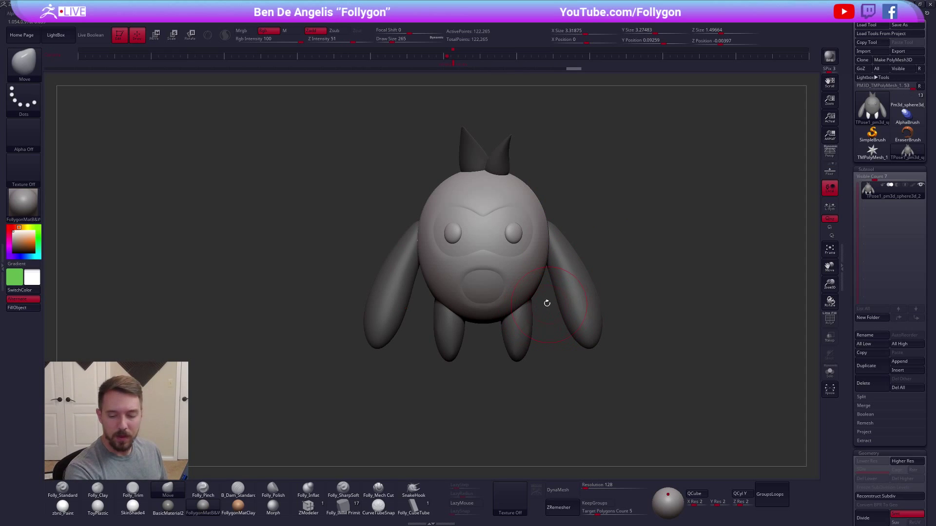
Scale the head down, raise it beneath the spikes, and clear the mask.
mouse_move(516, 304)
left_mouse_down()
mouse_move(533, 299)
mouse_move(524, 292)
left_mouse_up()
key("e")
mouse_move(485, 246)
left_mouse_down()
mouse_move(579, 284)
mouse_move(555, 274)
mouse_move(556, 286)
mouse_move(536, 287)
mouse_move(514, 334)
left_mouse_up()
key("w")
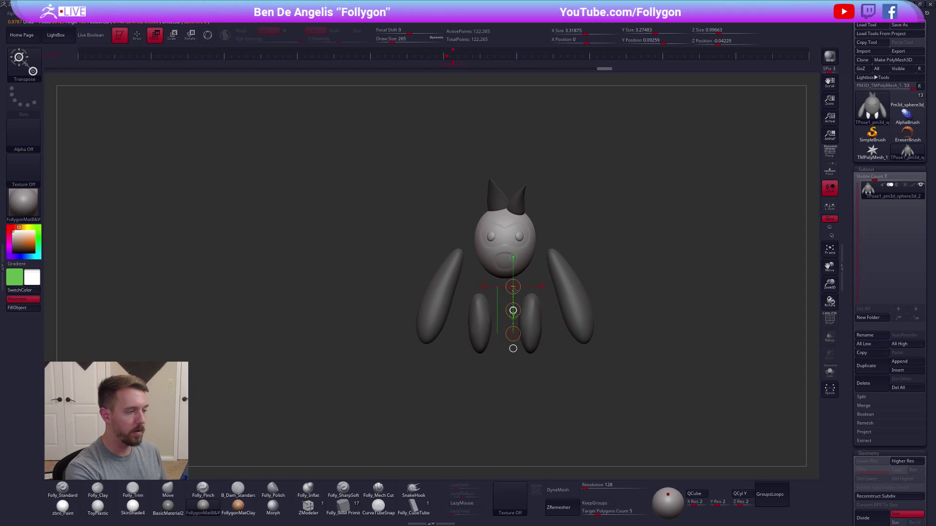
key("q")
mouse_move(566, 263)
left_mouse_down()
mouse_move(617, 240)
mouse_move(604, 273)
left_mouse_up()
Transfer the new pose back to the original subtools with TPose|SubT and return to the SkinShade4 material.
key("space")
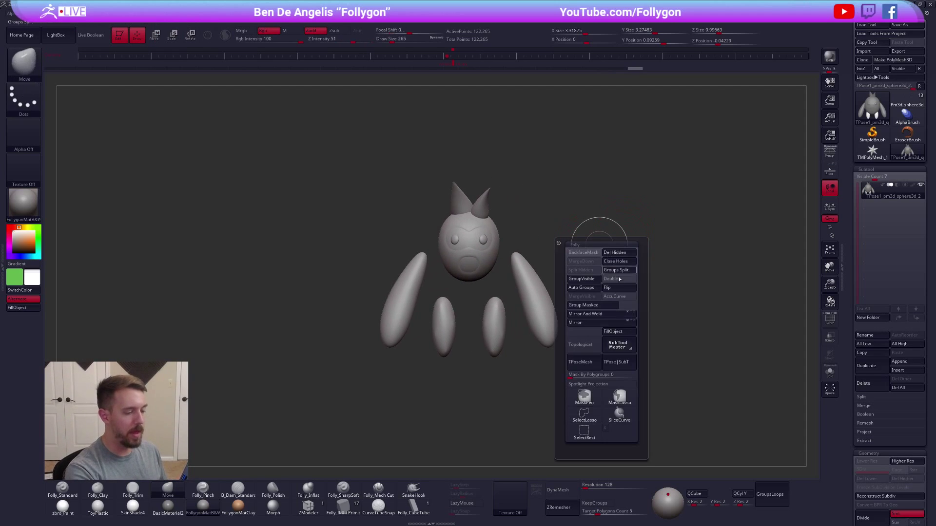
left_click(616, 362)
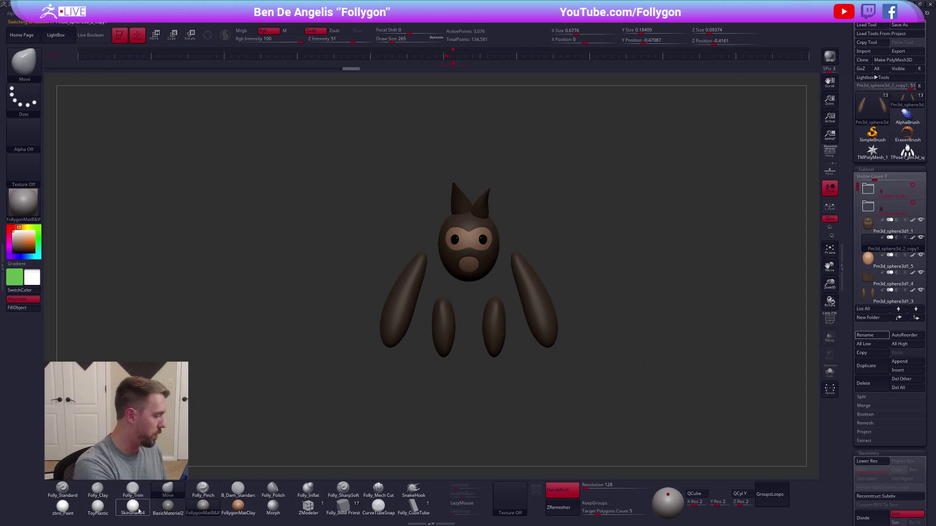
left_click_drag(445, 273, 547, 287)
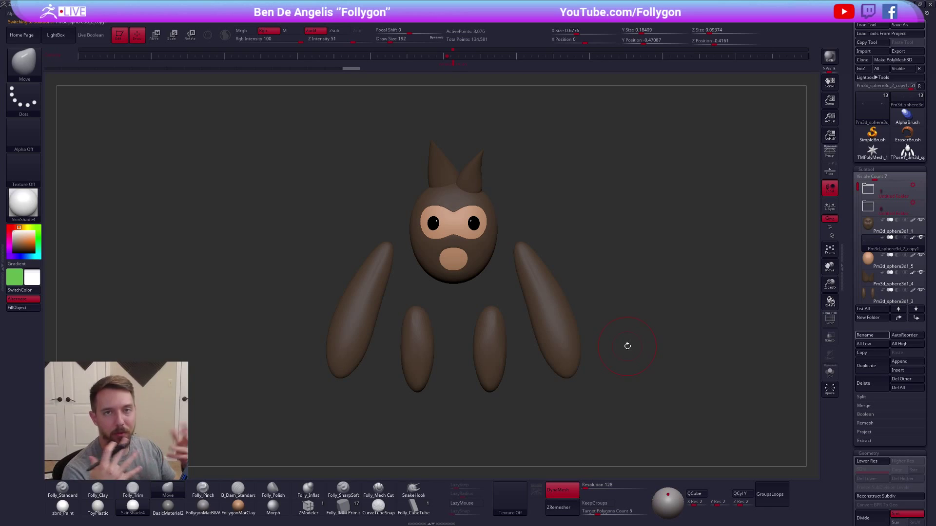
Duplicate the head subtool and replace the copy's geometry with a sphere inserted behind it using the Folly_IMM Prim brush.
left_click(871, 231)
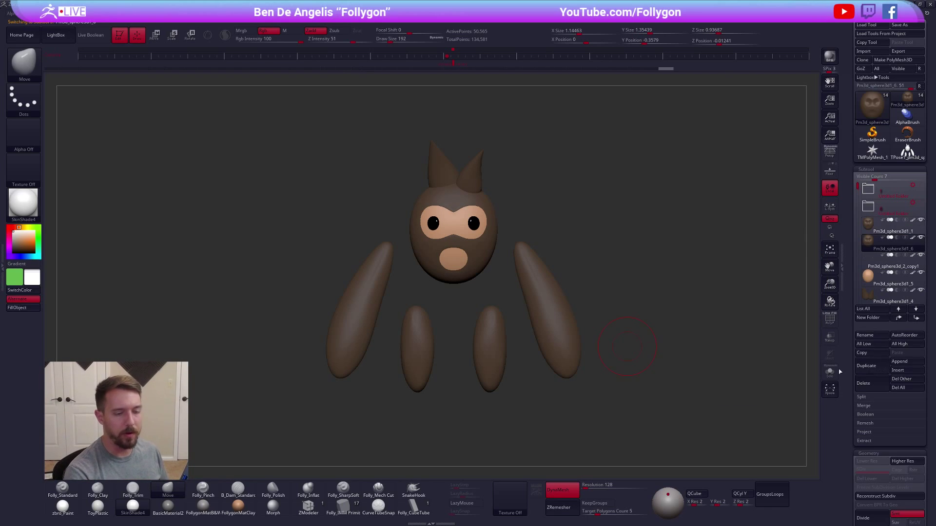
left_click(343, 507)
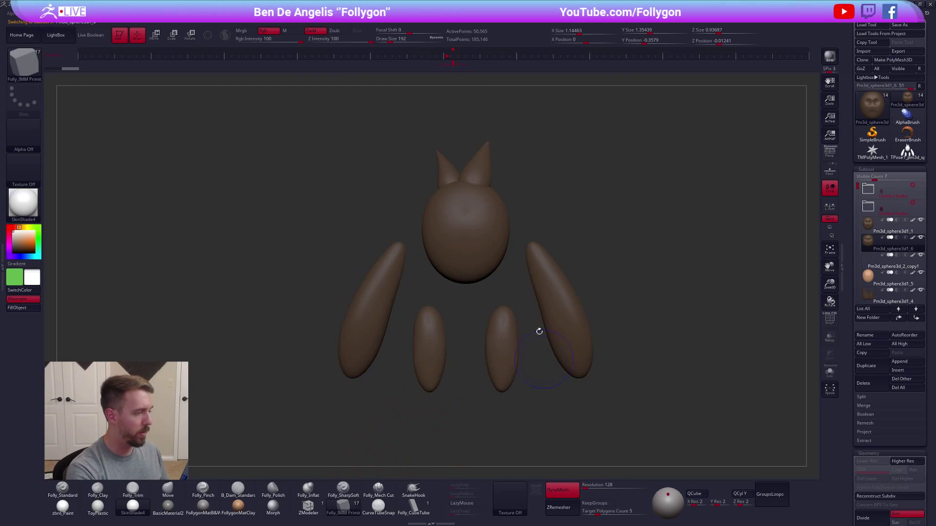
left_click_drag(466, 251, 484, 258)
left_click(490, 266, "ctrl+shift")
key("space")
right_click_drag(467, 262, 203, 343)
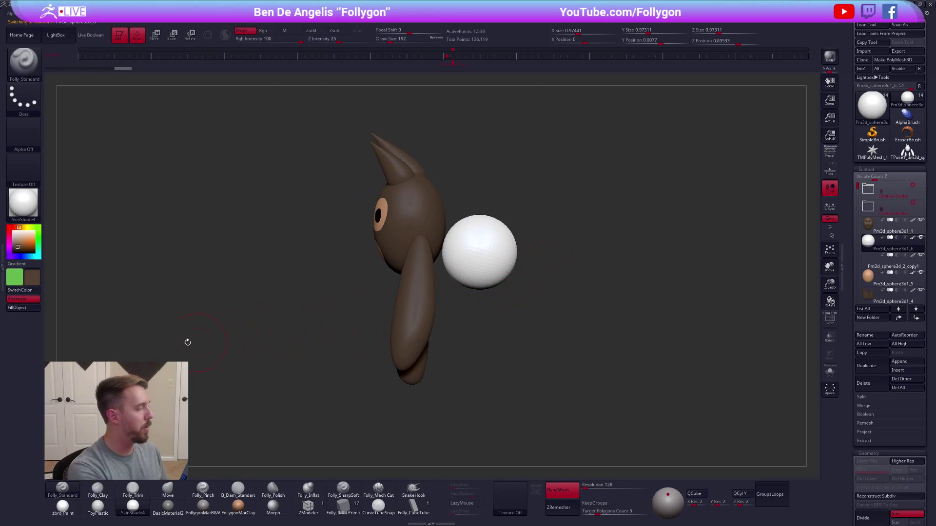
Fill the new sphere with the body's brown and move it down and forward beneath the head.
left_click(18, 308)
right_click_drag(288, 307, 407, 298, "alt")
key("w")
mouse_move(599, 263)
left_mouse_down()
mouse_move(595, 326)
mouse_move(553, 308)
left_mouse_up()
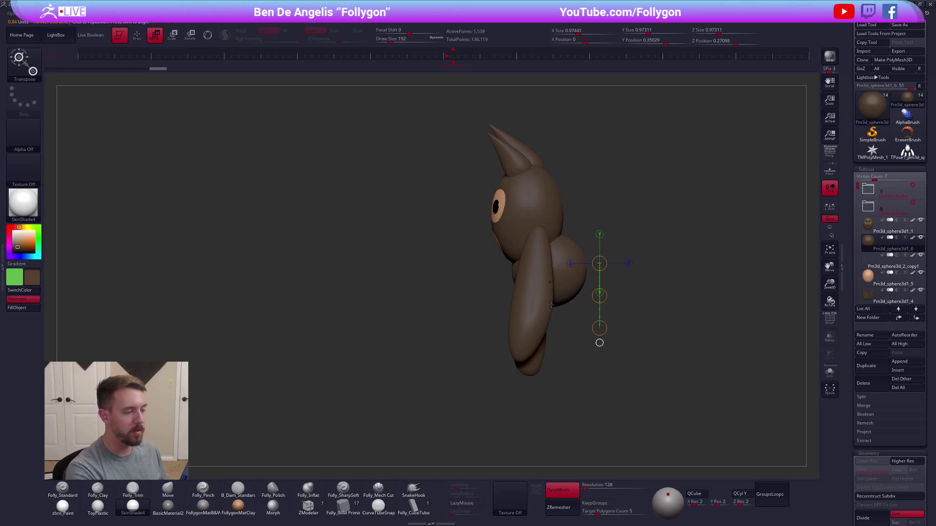
Scale the brown sphere up to torso size, about 1.37 units across.
mouse_move(529, 249)
left_mouse_down()
mouse_move(631, 276)
mouse_move(638, 260)
left_mouse_up()
key("r")
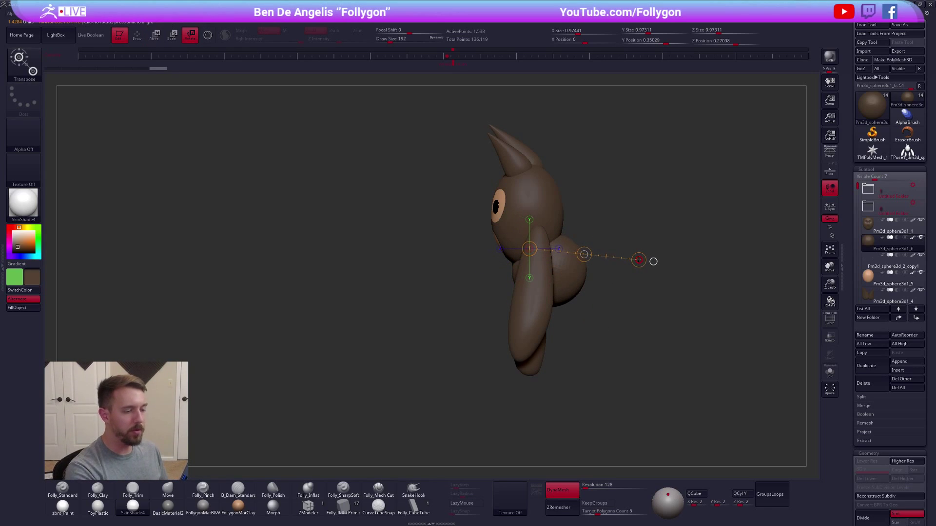
left_click_drag(680, 284, 680, 284)
key("e")
left_click_drag(639, 259, 558, 309)
Move the torso sphere into place beneath the head and scale it up to about 1.5 units across.
key("w")
left_click_drag(491, 297, 491, 380)
mouse_move(491, 342)
left_mouse_down()
mouse_move(509, 341)
mouse_move(519, 315)
mouse_move(526, 326)
mouse_move(449, 336)
left_mouse_up()
left_click_drag(401, 272, 401, 386)
left_click_drag(402, 332, 518, 331)
key("e")
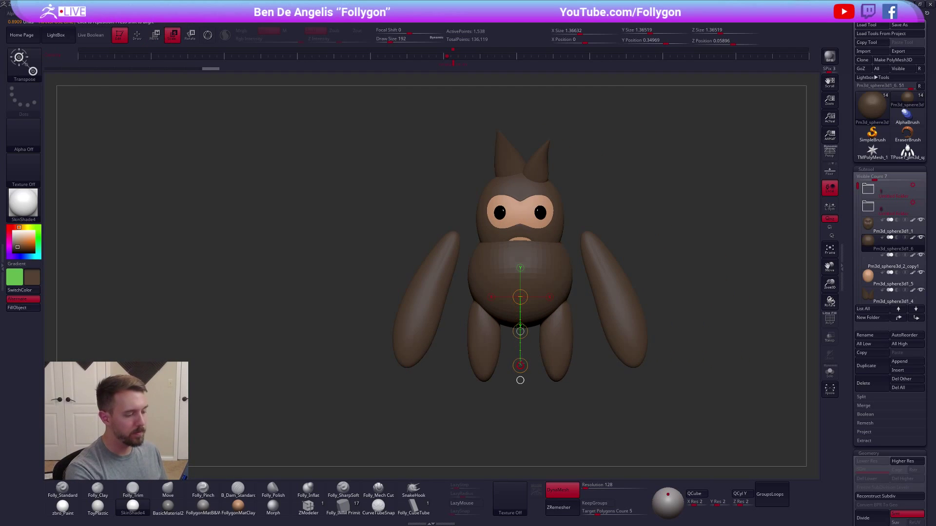
left_click_drag(520, 380, 472, 396, "alt")
key("q")
Combine the subtools into a Transpose Master mesh and mask everything except the head parts.
key("space")
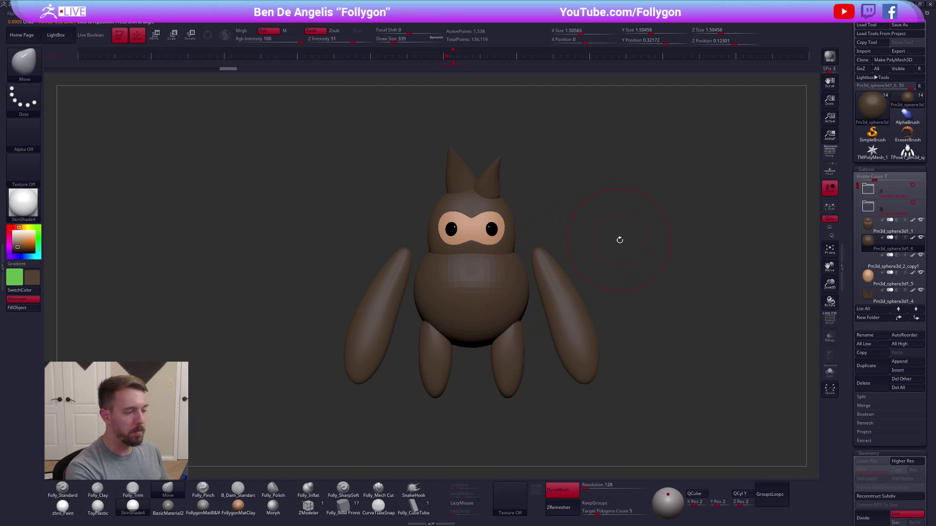
key("space")
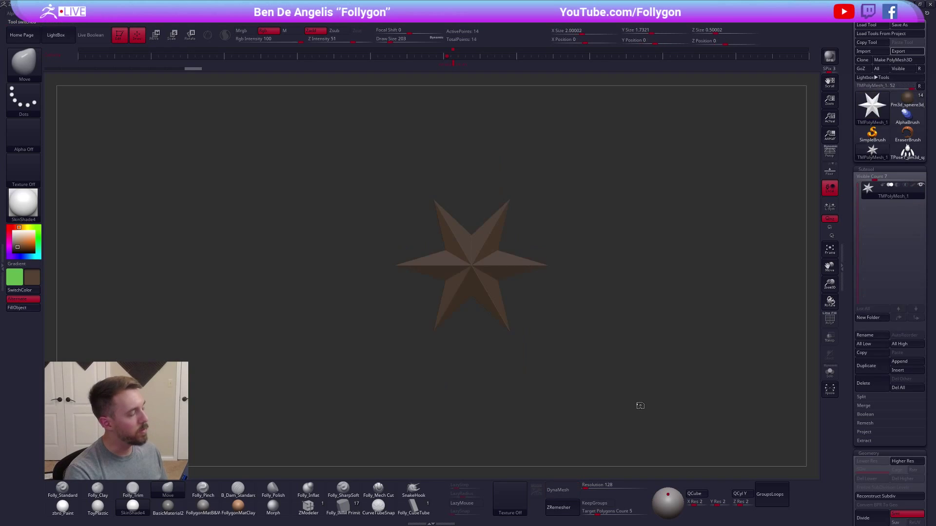
left_click(476, 231, "ctrl+shift")
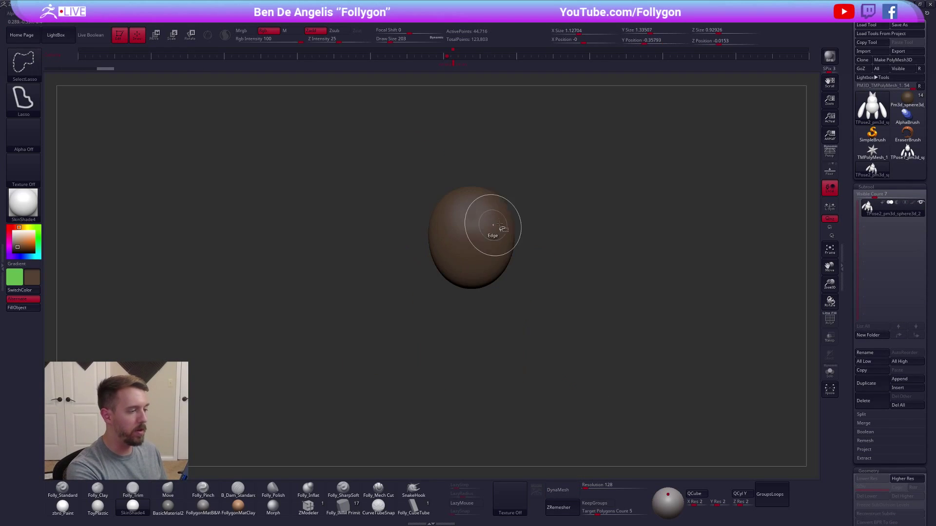
left_click(529, 211, "ctrl+shift")
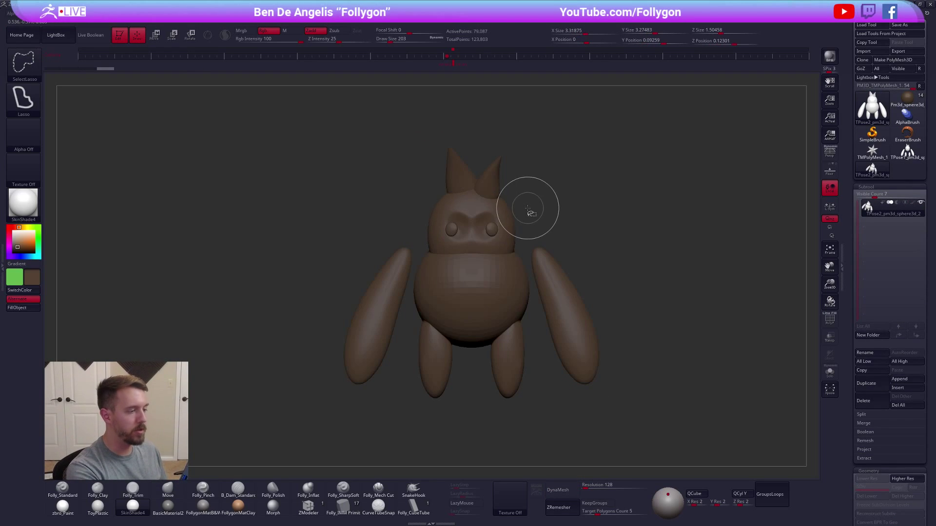
left_click(495, 226, "ctrl+alt+shift")
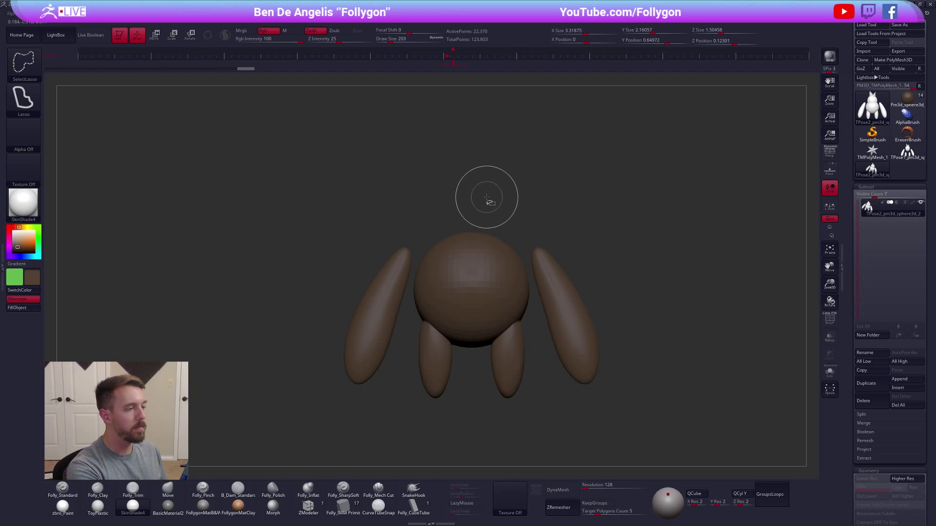
left_click(501, 201, "ctrl")
left_click(502, 201, "ctrl+shift")
Move the unmasked head up so it sits on top of the torso.
left_click_drag(504, 201, 530, 218, "shift")
key("w")
mouse_move(489, 246)
left_mouse_down("shift")
mouse_move(489, 287)
mouse_move(546, 184)
mouse_move(568, 183)
left_mouse_up("shift")
mouse_move(511, 143)
left_mouse_down("shift")
mouse_move(511, 247)
mouse_move(511, 239)
left_mouse_up("shift")
key("q")
key("w")
Mask everything except the torso and adjust its position beneath the head with Transpose.
left_click(504, 300, "ctrl")
mouse_move(593, 312)
left_mouse_down("shift")
mouse_move(519, 312)
mouse_move(568, 308)
left_mouse_up("shift")
mouse_move(489, 296)
left_mouse_down("shift")
mouse_move(489, 352)
mouse_move(498, 316)
mouse_move(634, 312)
left_mouse_up("shift")
left_click_drag(494, 278, 600, 279, "shift")
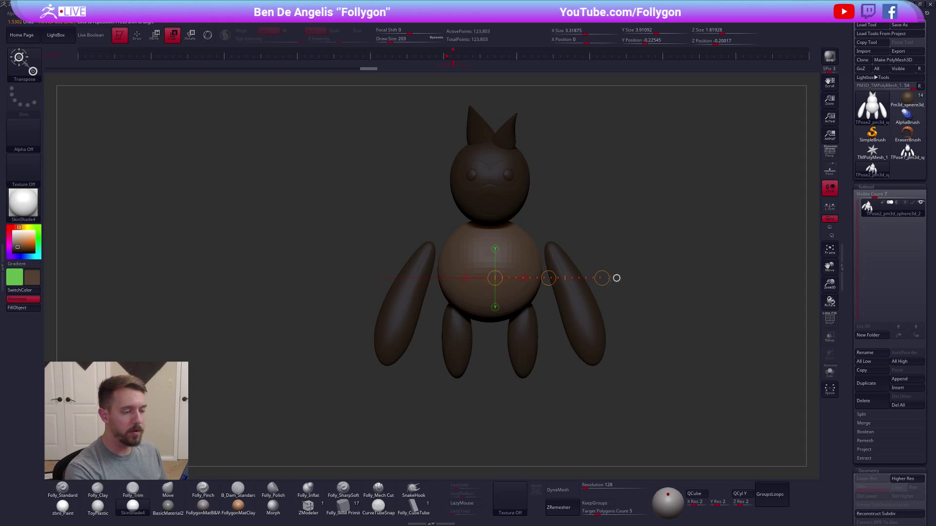
left_click_drag(602, 278, 613, 279)
Reshape the torso into a taller egg with the Move brush, working from the side and front.
key("q")
key("space")
mouse_move(540, 274)
left_mouse_down()
mouse_move(553, 274)
mouse_move(543, 275)
left_mouse_up()
right_click_drag(542, 277, 573, 273)
left_click_drag(449, 269, 463, 269)
left_click_drag(544, 279, 517, 279)
key("space")
right_click_drag(518, 279, 473, 306, "alt")
key("space")
left_click_drag(532, 269, 528, 269)
right_click_drag(528, 270, 497, 267, "shift")
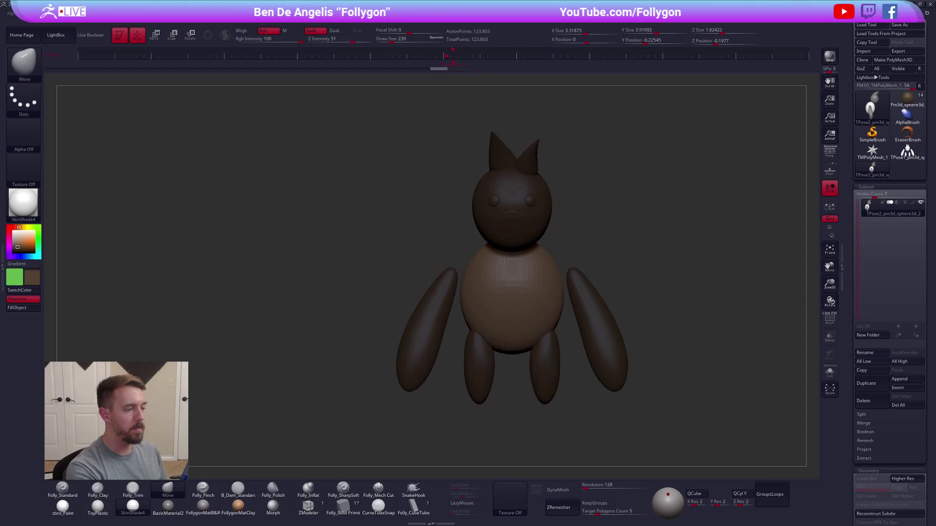
Switch the mask to leave only the head free, lower it over the front of the torso and rotate it.
left_click(588, 250, "ctrl")
right_click_drag(589, 253, 565, 247, "alt")
mouse_move(565, 247)
left_mouse_down("ctrl")
mouse_move(492, 321)
mouse_move(609, 253)
mouse_move(561, 246)
left_mouse_up("ctrl")
right_click_drag(526, 219, 546, 241, "shift")
key("w")
left_click_drag(489, 235, 488, 315, "shift")
mouse_move(489, 275)
left_mouse_down("shift")
mouse_move(490, 305)
mouse_move(480, 318)
left_mouse_up("shift")
mouse_move(525, 299)
right_mouse_down("shift")
mouse_move(487, 301)
mouse_move(461, 290)
mouse_move(507, 292)
right_mouse_up("shift")
key("r")
mouse_move(524, 247)
left_mouse_down("shift")
mouse_move(608, 252)
mouse_move(609, 240)
mouse_move(551, 257)
left_mouse_up("shift")
key("w")
right_click_drag(626, 290, 529, 279, "shift")
Adjust the outline of the head where it meets the torso with the Move brush.
key("q")
key("space")
left_click_drag(514, 268, 519, 271)
key("space")
right_click_drag(563, 268, 545, 254, "alt")
right_click_drag(546, 292, 600, 250, "ctrl")
Mask everything except the torso and reshape its side profile with a large Move brush.
key("w")
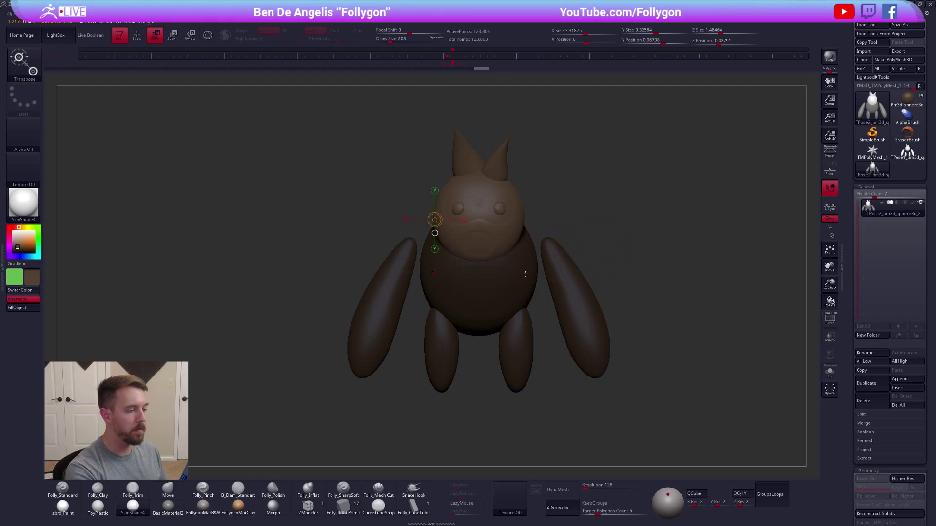
left_click(524, 275, "ctrl")
key("q")
key("space")
left_click_drag(511, 277, 517, 277)
right_click_drag(518, 277, 537, 286, "shift")
key("space")
left_click_drag(537, 287, 539, 304)
key("space")
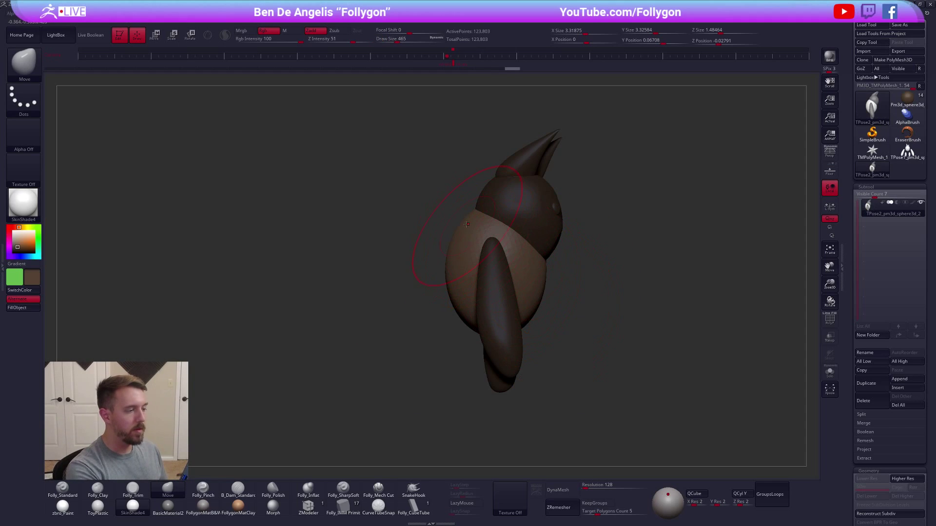
right_click_drag(544, 270, 519, 271, "shift")
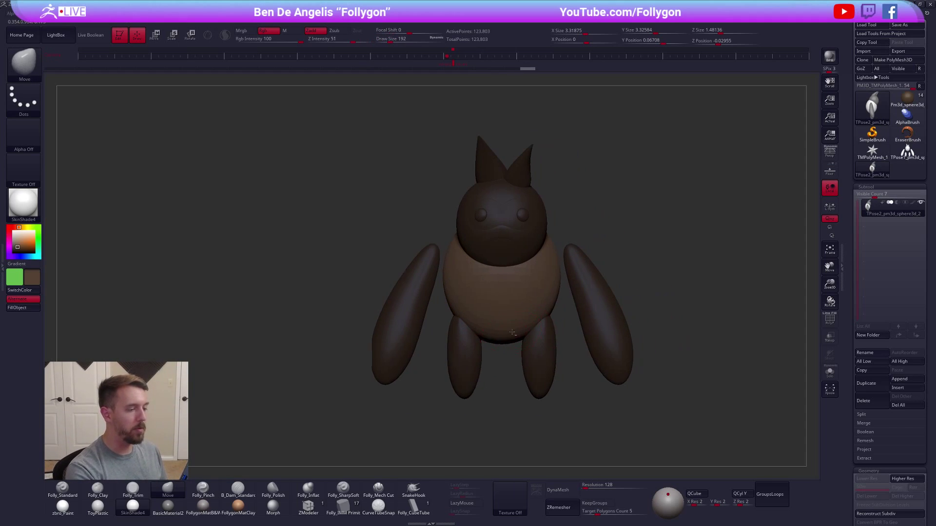
Refine the lower side of the torso with the Move brush and undo the last adjustment.
left_click_drag(565, 312, 556, 317)
key("space")
left_click_drag(555, 318, 558, 318)
key("ctrl+z")
right_click_drag(560, 319, 528, 301, "alt")
Mask the head and torso, move the arms and legs inward against the body, and clear the mask.
key("w")
left_click_drag(513, 344, 587, 316, "ctrl")
left_click_drag(523, 327, 545, 328)
left_click(522, 297)
left_click_drag(573, 295, 578, 269, "ctrl")
mouse_move(576, 318)
left_mouse_down("shift")
mouse_move(624, 317)
mouse_move(575, 322)
left_mouse_up("shift")
mouse_move(606, 347)
right_mouse_down("ctrl")
mouse_move(616, 361)
mouse_move(563, 342)
right_mouse_up("ctrl")
key("q")
left_click_drag(605, 277, 610, 283, "ctrl")
right_click_drag(609, 283, 615, 236, "ctrl")
right_click(617, 232, "ctrl")
Isolate the torso with a mask and shape its sides and shoulders with the Move brush.
key("w")
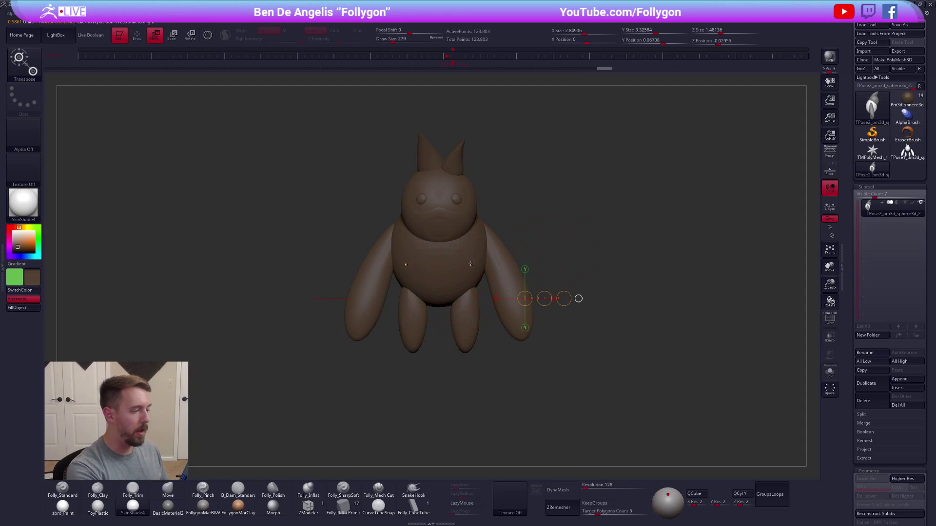
left_click(471, 264, "ctrl")
key("q")
key("s")
left_click_drag(463, 277, 467, 285)
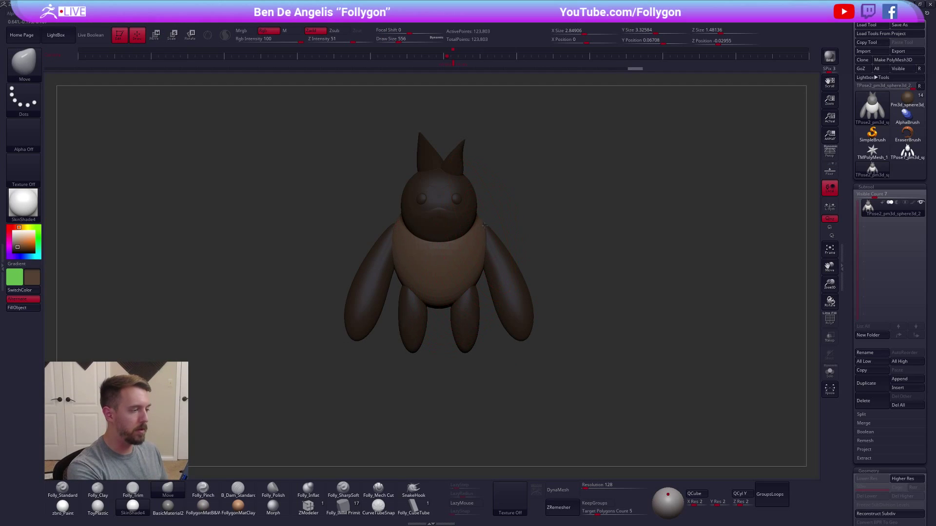
key("s")
left_click_drag(483, 226, 481, 227)
Refine the torso's back and shoulder contours with the Move brush from other angles.
mouse_move(478, 278)
right_mouse_down()
mouse_move(488, 270)
mouse_move(481, 234)
mouse_move(458, 244)
right_mouse_up()
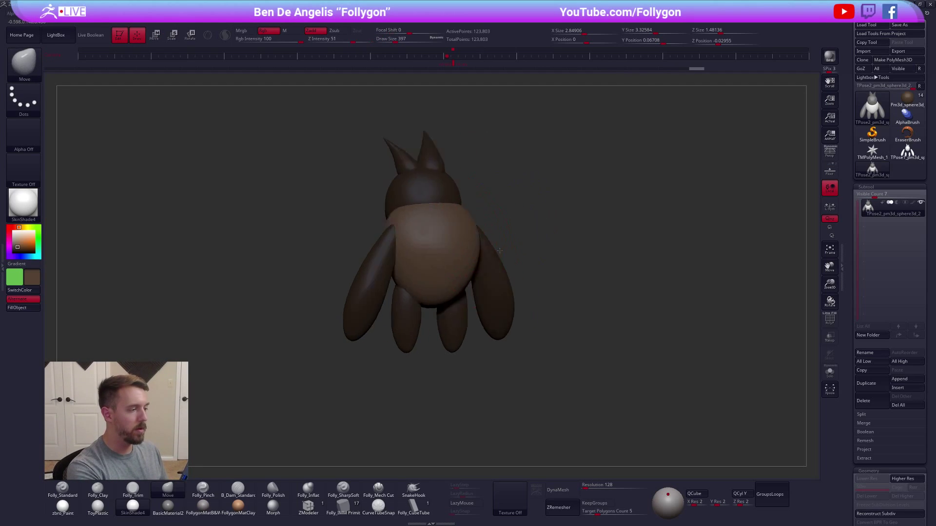
right_click_drag(454, 276, 537, 276, "alt")
left_click_drag(547, 290, 546, 289)
right_click_drag(580, 264, 540, 263, "alt")
key("s")
left_click_drag(554, 255, 551, 254)
Clear the mask and transfer the Transpose Master changes back to the original subtools with TPose|SubT.
left_click_drag(619, 232, 633, 244, "ctrl")
mouse_move(616, 249)
right_mouse_down("alt")
mouse_move(599, 264)
mouse_move(611, 273)
right_mouse_up("alt")
key("space")
left_click(685, 376)
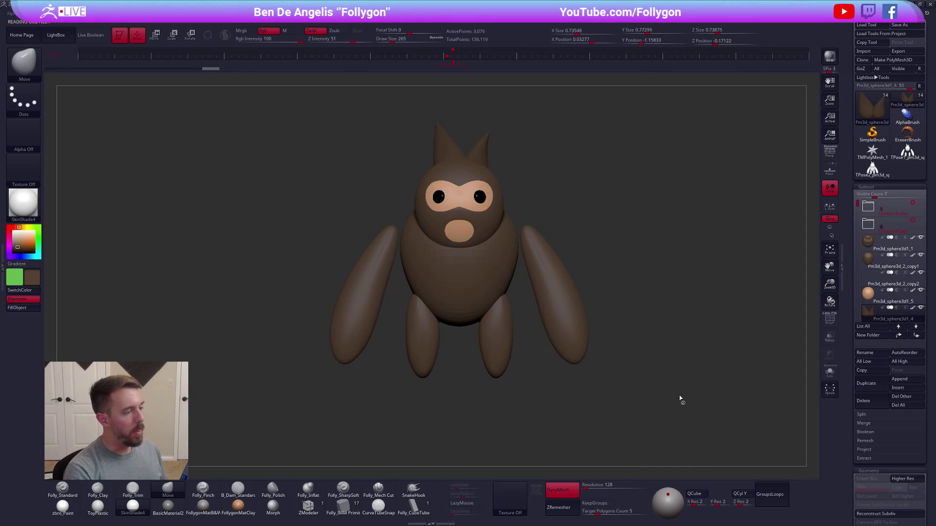
left_click_drag(647, 386, 579, 292)
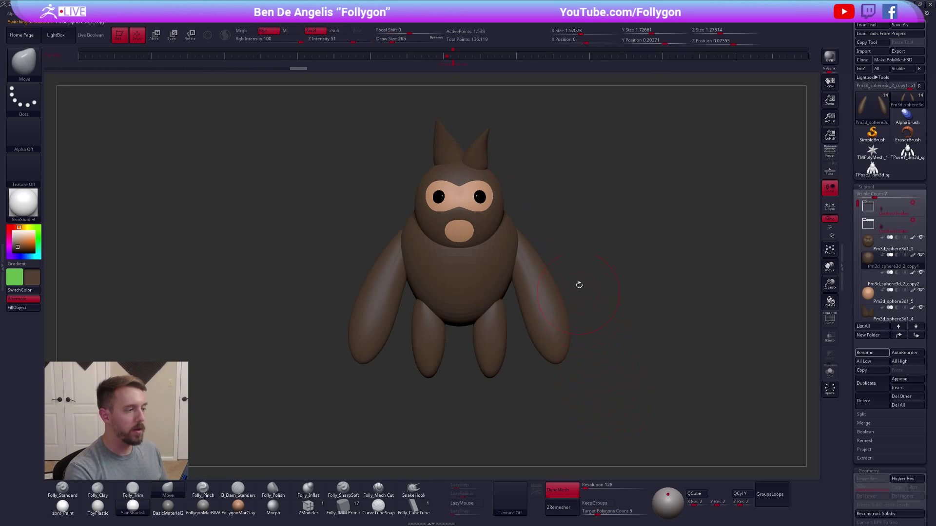
Select the pointed tufts on the head, lower them and make them smaller with Transpose and the Move brush.
left_click_drag(578, 253, 598, 260, "alt")
left_click(501, 165, "alt")
mouse_move(518, 165)
left_mouse_down()
mouse_move(541, 167)
mouse_move(500, 186)
mouse_move(518, 172)
mouse_move(597, 169)
mouse_move(568, 194)
left_mouse_up()
key("w")
left_click(500, 161)
key("q")
key("space")
key("e")
key("q")
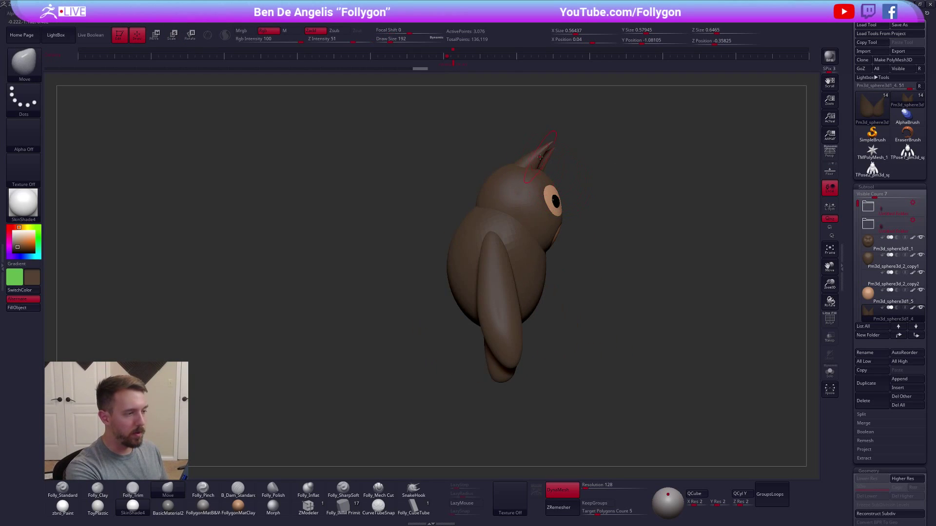
scroll(554, 139, "up", 3)
mouse_move(546, 172)
right_mouse_down("shift")
mouse_move(559, 164)
mouse_move(538, 179)
right_mouse_up("shift")
mouse_move(619, 227)
right_mouse_down("alt")
mouse_move(587, 221)
mouse_move(585, 188)
mouse_move(571, 180)
right_mouse_up("alt")
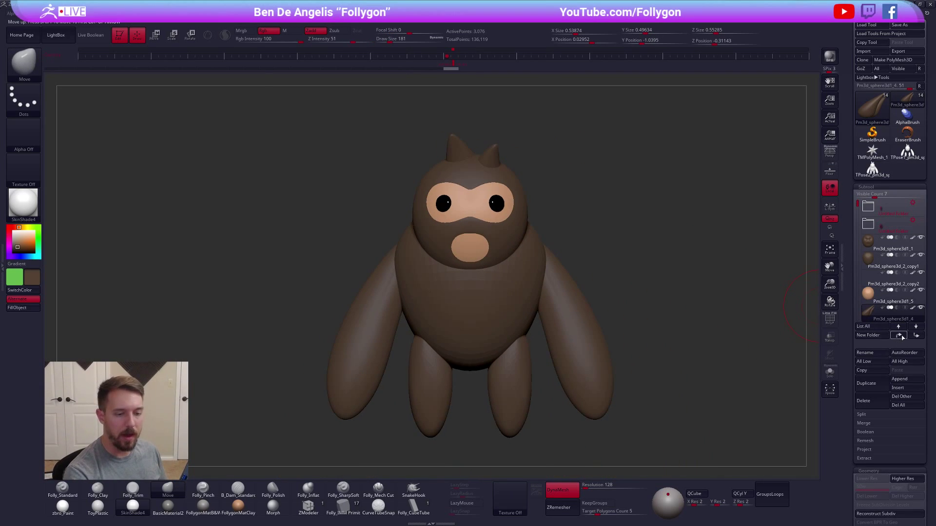
Reorder the tufts subtool directly beneath the head subtool and merge it down into the head.
left_click(900, 335)
left_click(900, 335)
left_click(900, 336)
left_click(867, 243)
key("ctrl+shift+m")
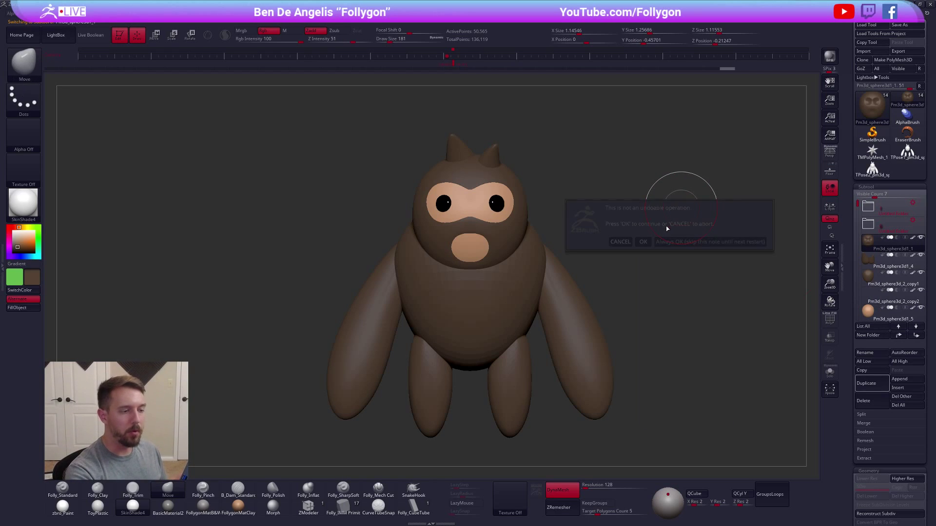
left_click(666, 226)
left_click_drag(663, 357, 685, 359)
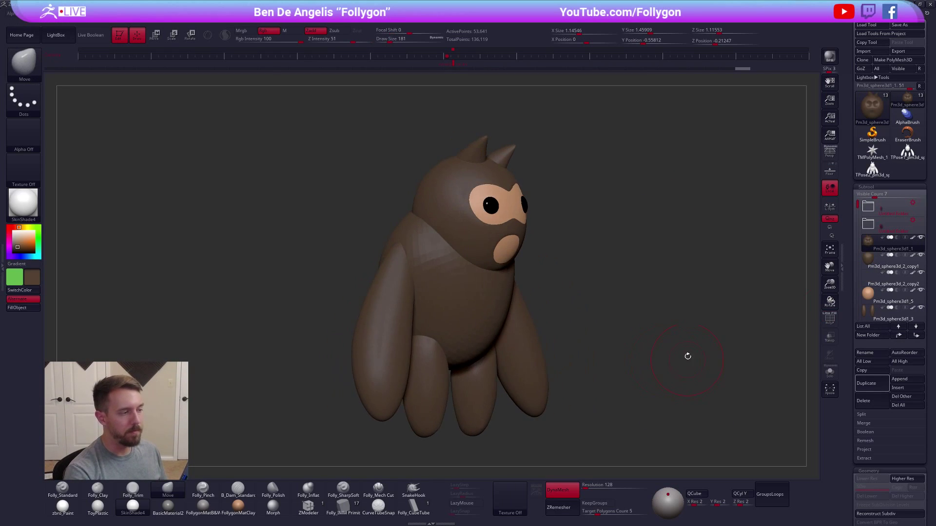
Isolate the merged head and remesh it with DynaMesh at resolution 128.
key("alt+s")
left_click_drag(627, 297, 471, 200)
key("space")
Blend the tuft bases into the head with the Folly_Clay brush and show the whole character again.
key("2")
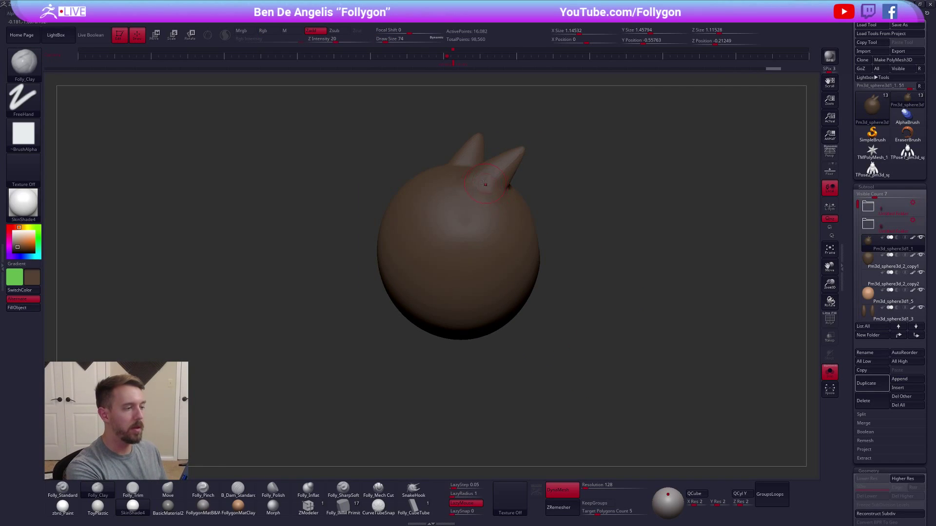
mouse_move(556, 195)
left_mouse_down()
mouse_move(584, 215)
mouse_move(539, 188)
mouse_move(536, 166)
left_mouse_up()
mouse_move(487, 192)
left_mouse_down()
mouse_move(465, 182)
mouse_move(492, 224)
mouse_move(471, 225)
left_mouse_up()
mouse_move(436, 195)
left_mouse_down()
mouse_move(504, 213)
mouse_move(561, 188)
left_mouse_up()
key("4")
key("ctrl+shift+s")
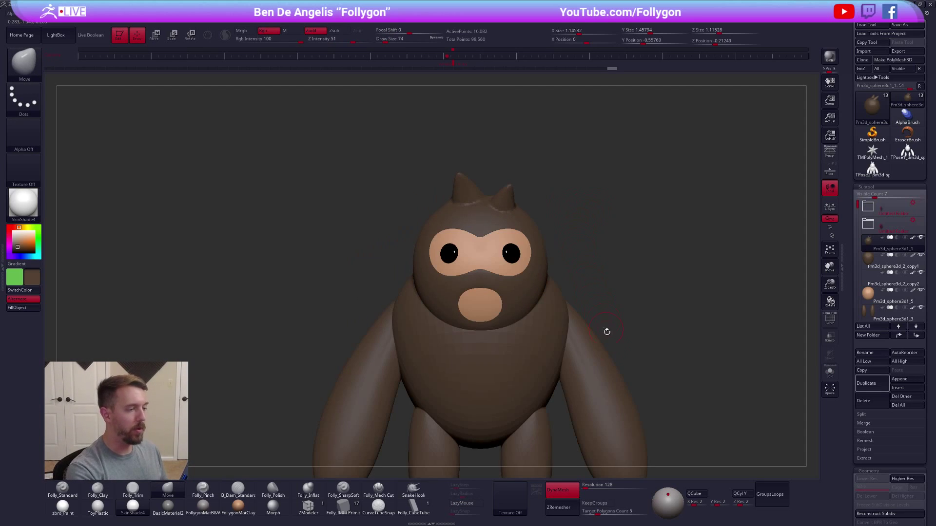
mouse_move(640, 390)
left_mouse_down("alt")
mouse_move(642, 367)
mouse_move(663, 359)
left_mouse_up("alt")
key("space")
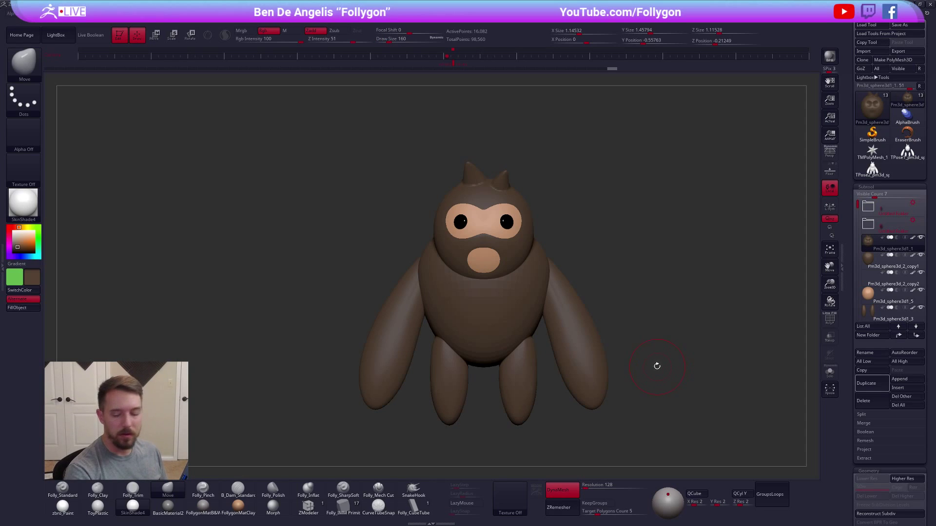
mouse_move(636, 387)
left_mouse_down()
mouse_move(649, 390)
mouse_move(630, 385)
left_mouse_up()
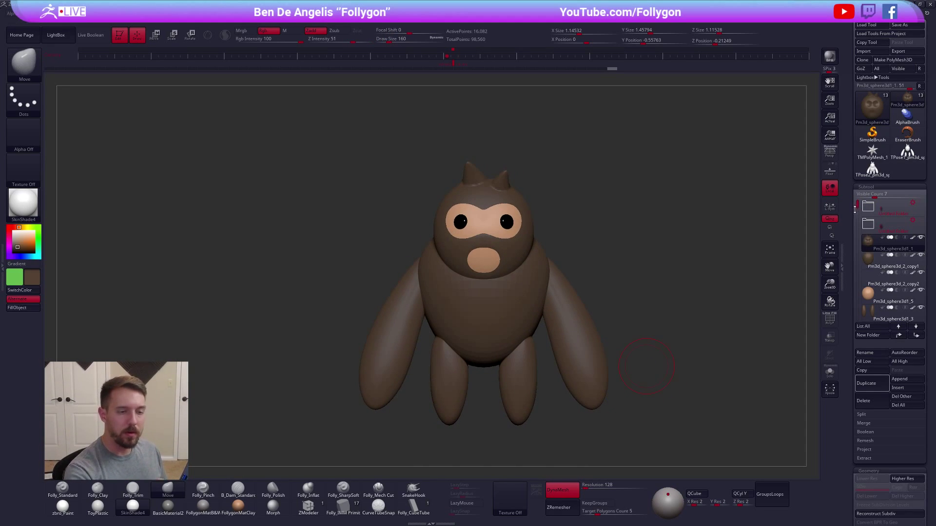
Try a small Move brush adjustment near the eye and undo it.
left_click(555, 281, "alt")
right_click_drag(554, 282, 553, 288, "ctrl")
left_click_drag(510, 218, 509, 221)
key("ctrl+z")
Enable local symmetry and resize the eyes in place to about 0.13 units tall.
key("space")
right_click_drag(518, 222, 506, 225)
key("e")
key("q")
left_click_drag(512, 221, 632, 220)
key("e")
key("ctrl+z")
left_click(829, 206)
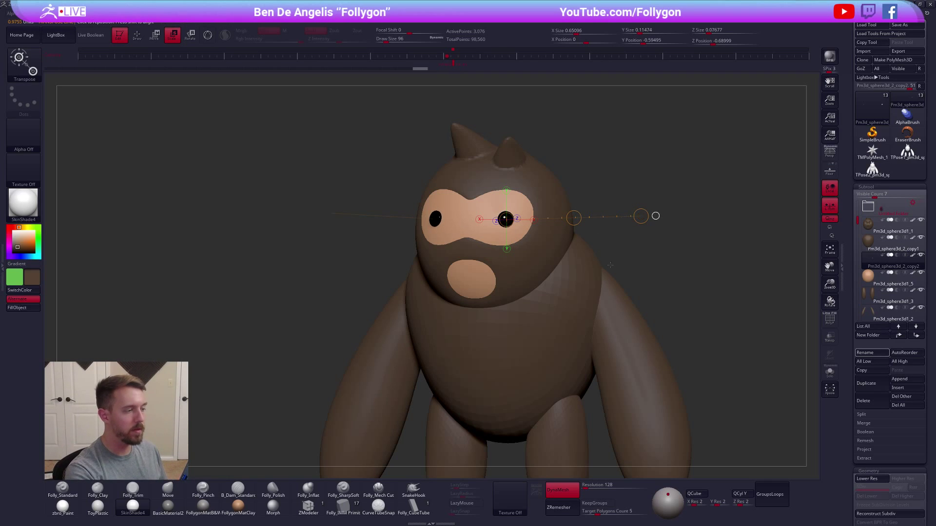
key("q")
mouse_move(671, 302)
left_mouse_down("shift")
mouse_move(688, 312)
mouse_move(627, 320)
left_mouse_up("shift")
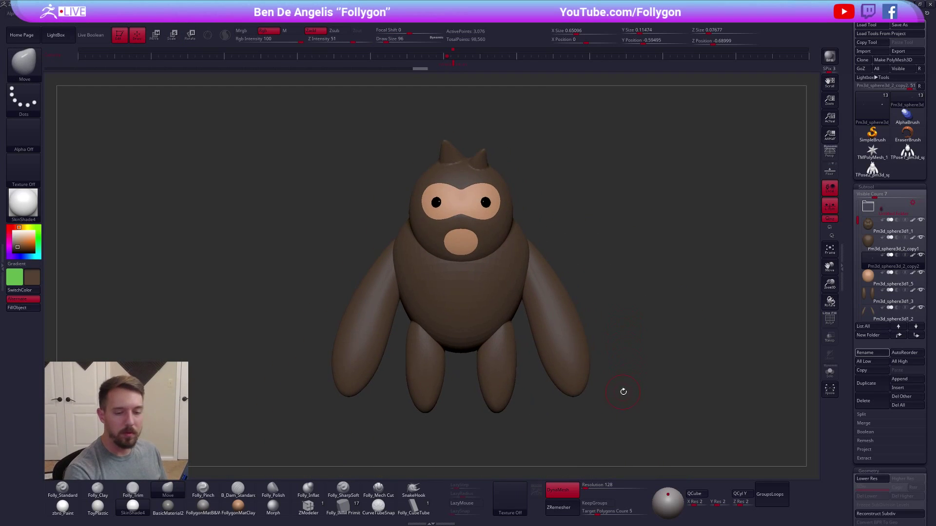
left_click_drag(516, 257, 553, 262)
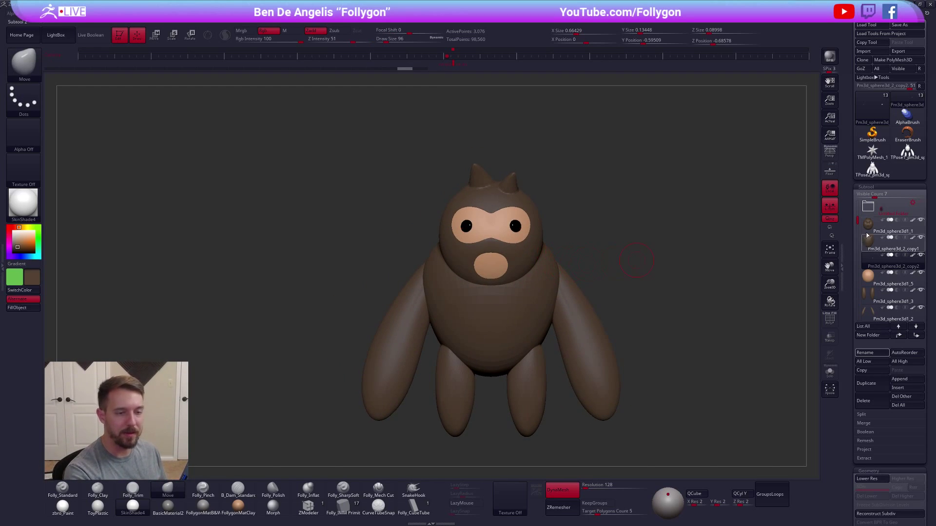
Duplicate the head subtool and insert a small orange sphere as the nose using the Folly_IMM Prim brush.
left_click(867, 232)
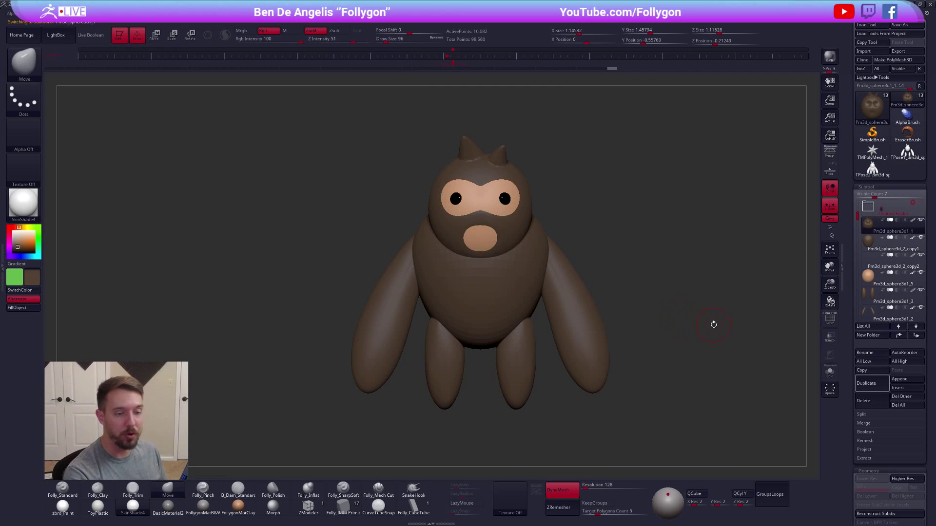
left_click(875, 381)
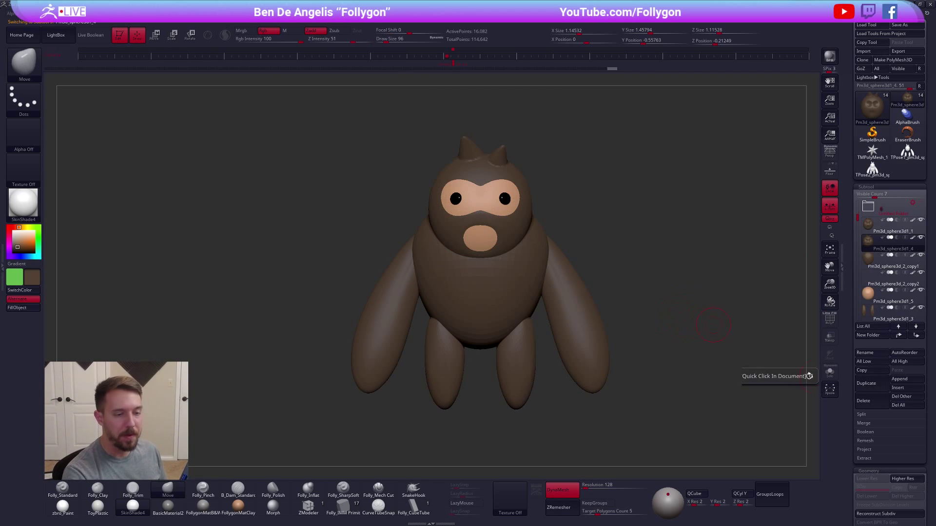
left_click(359, 514)
scroll(480, 242, "up", 5)
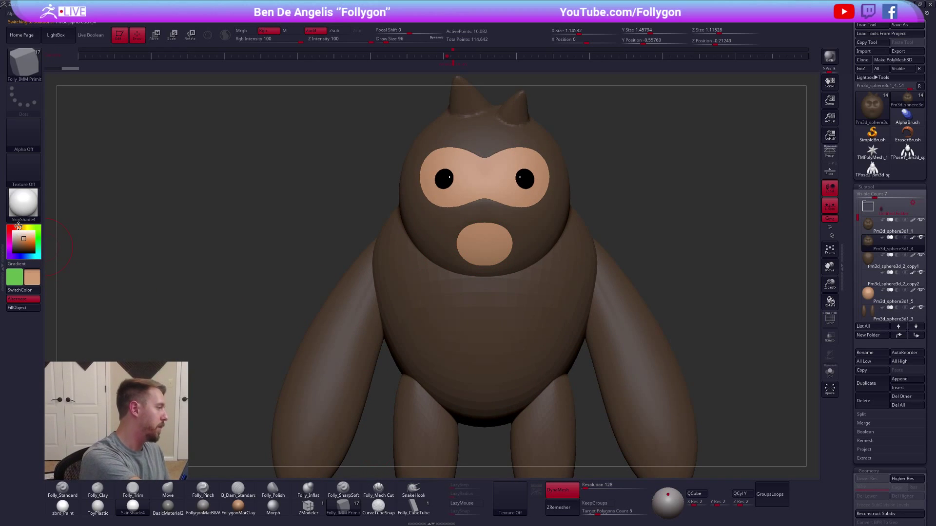
left_click(25, 241)
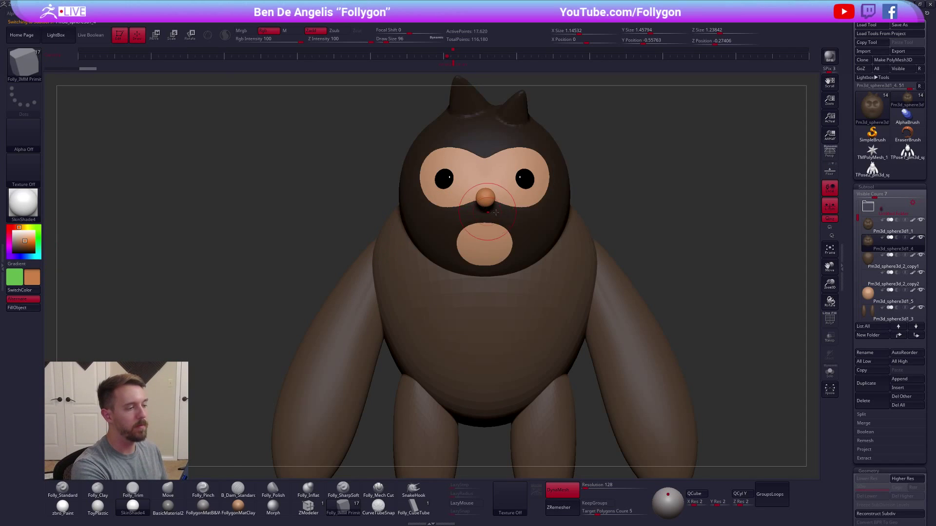
Remove the duplicated head geometry from the copy, keeping only the orange nose sphere.
right_click_drag(419, 205, 502, 198)
key("space")
left_click(526, 209)
key("w")
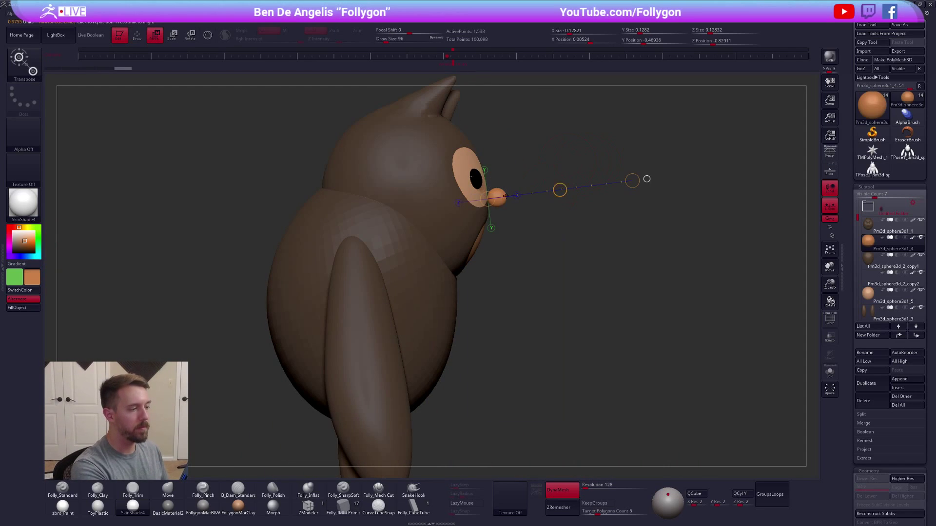
Reshape the orange nose sphere with the Move brush from the side and front views.
key("q")
key("b")
key("m")
key("v")
right_click_drag(501, 244, 490, 211, "ctrl")
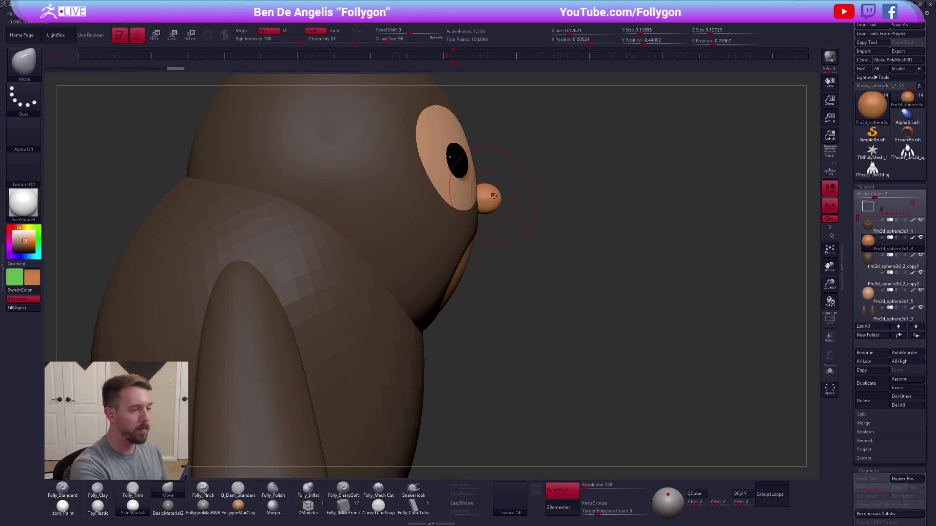
right_click_drag(493, 200, 507, 204, "shift")
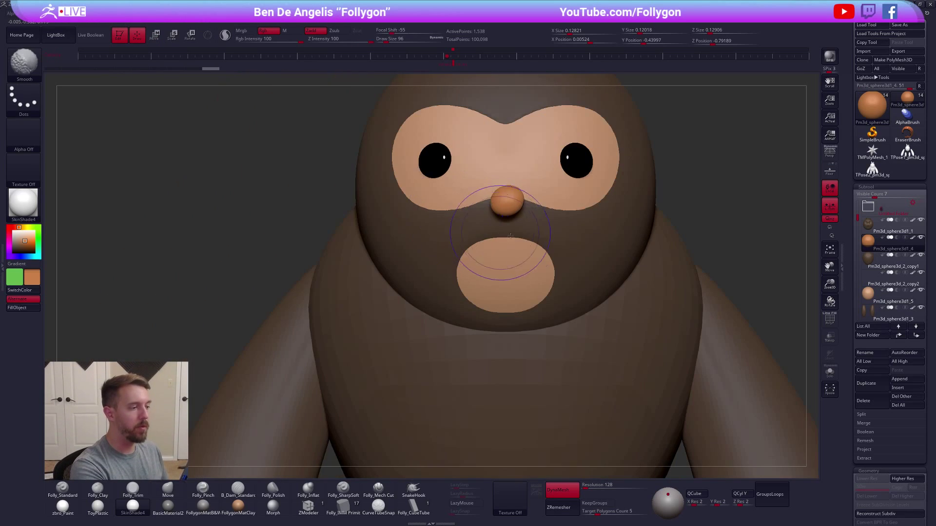
mouse_move(541, 168)
left_mouse_down("ctrl")
mouse_move(528, 210)
mouse_move(518, 210)
left_mouse_up("ctrl")
right_click_drag(508, 194, 502, 192)
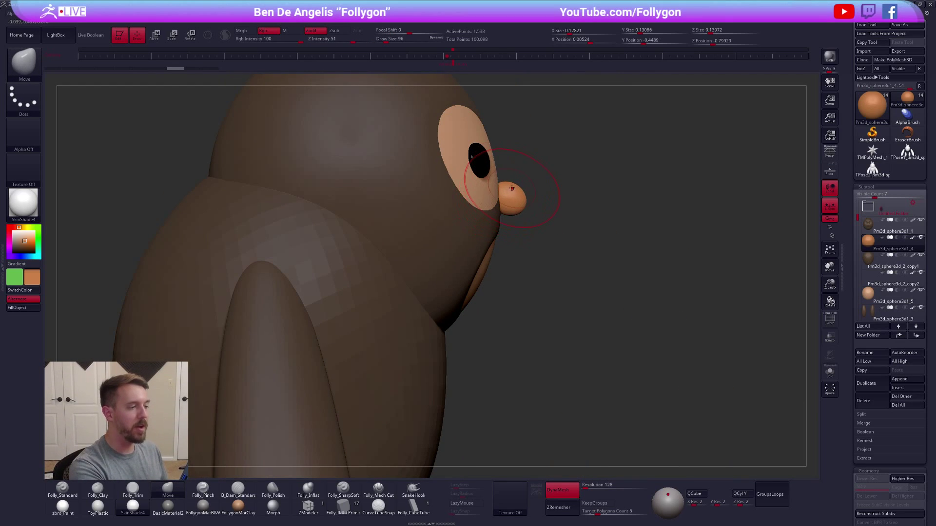
right_click_drag(514, 212, 538, 224)
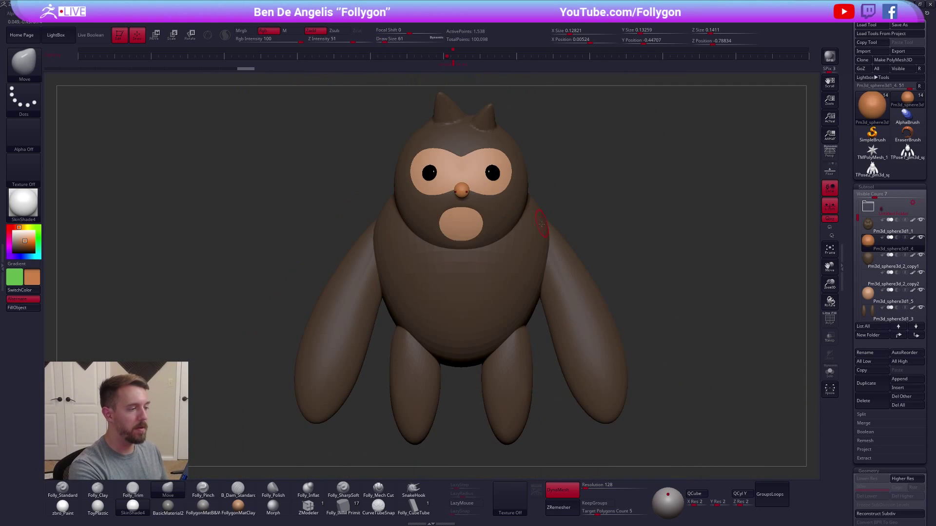
right_click_drag(548, 317, 563, 329, "alt")
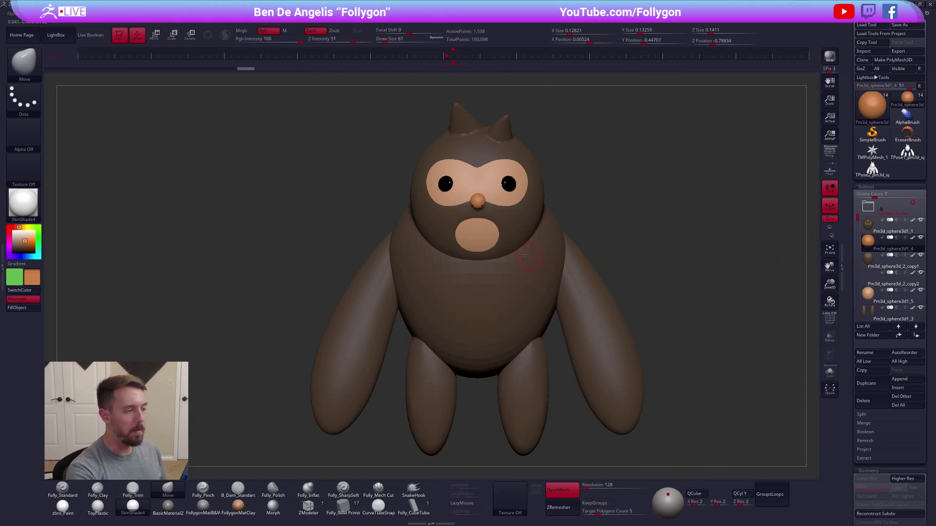
Duplicate the peach face subtool and set the brush draw size to 25 over the mouth area.
left_click(483, 234, "alt")
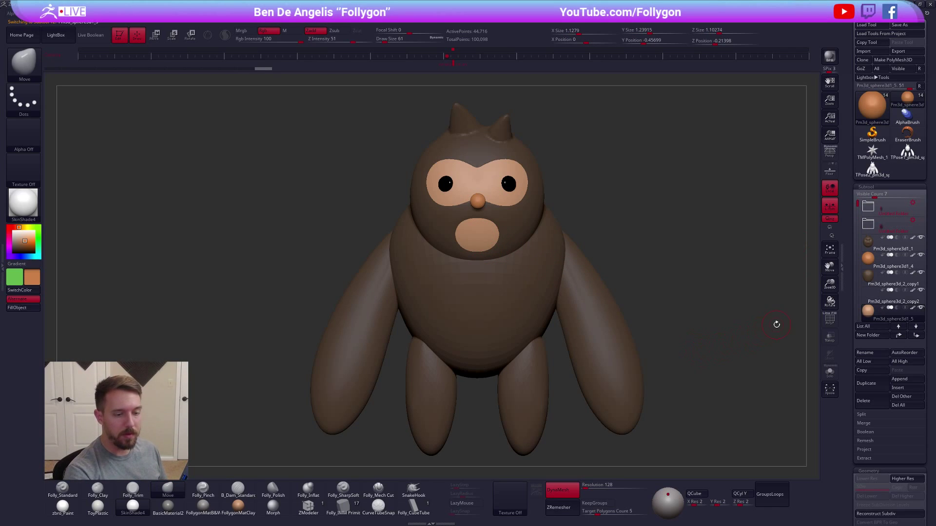
left_click(871, 383)
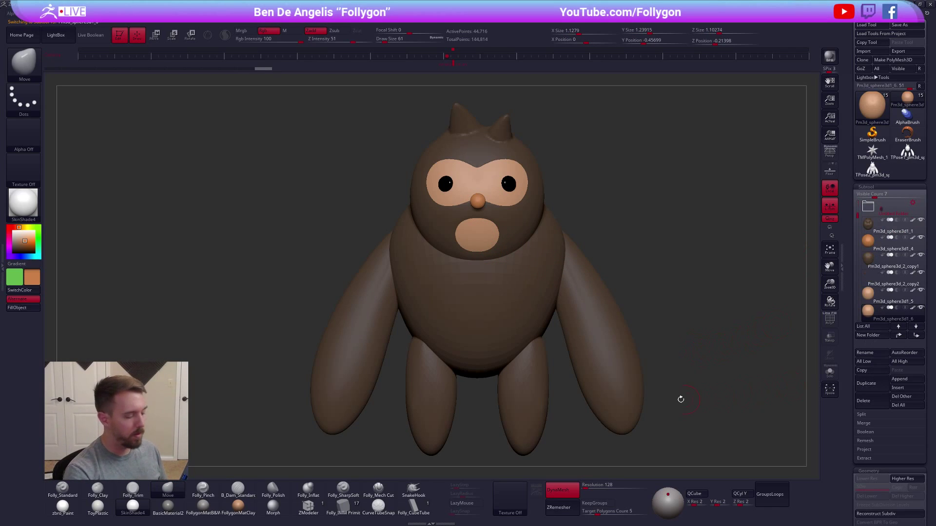
left_click(347, 513)
scroll(466, 233, "up", 5)
key("space")
left_click_drag(497, 224, 491, 212)
key("ctrl+shift+s")
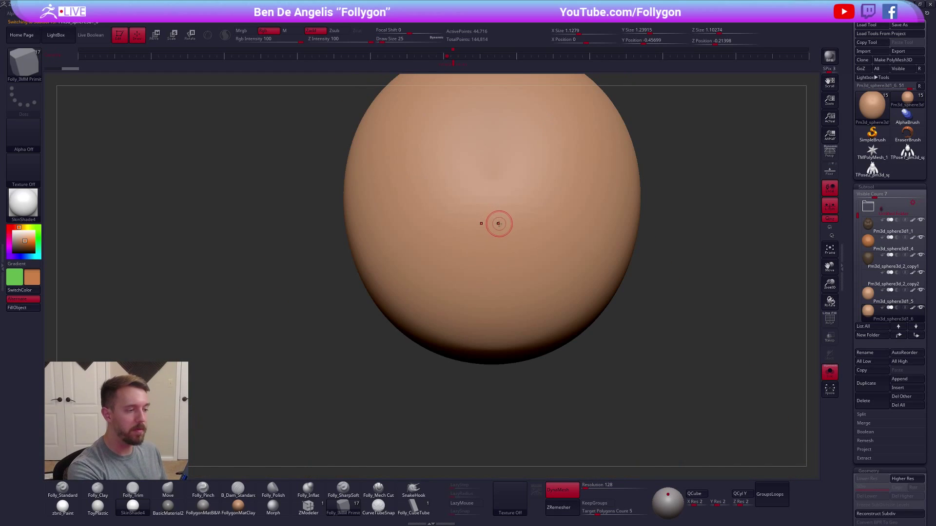
key("ctrl+shift+s")
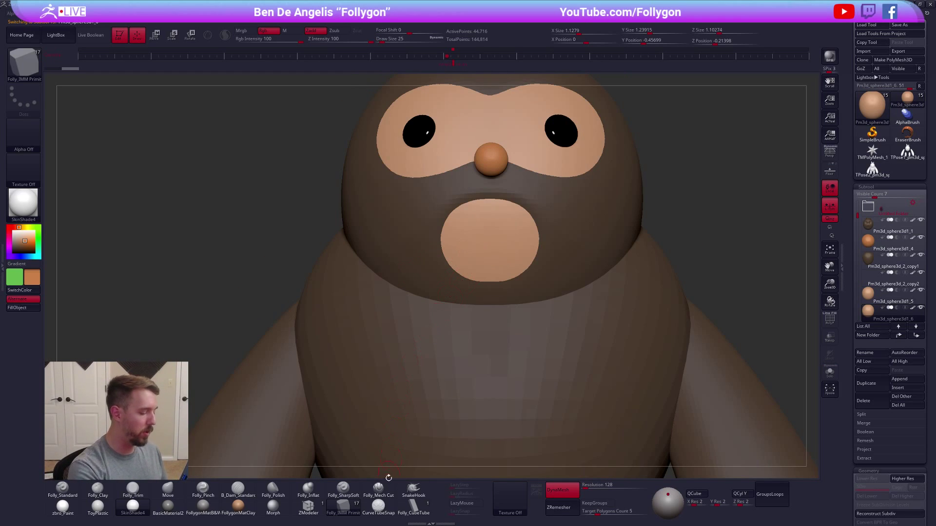
Draw a closed orange ring inside the peach mouth patch with CurveTubeSnap and thin it using draw size 14.
left_click(388, 509)
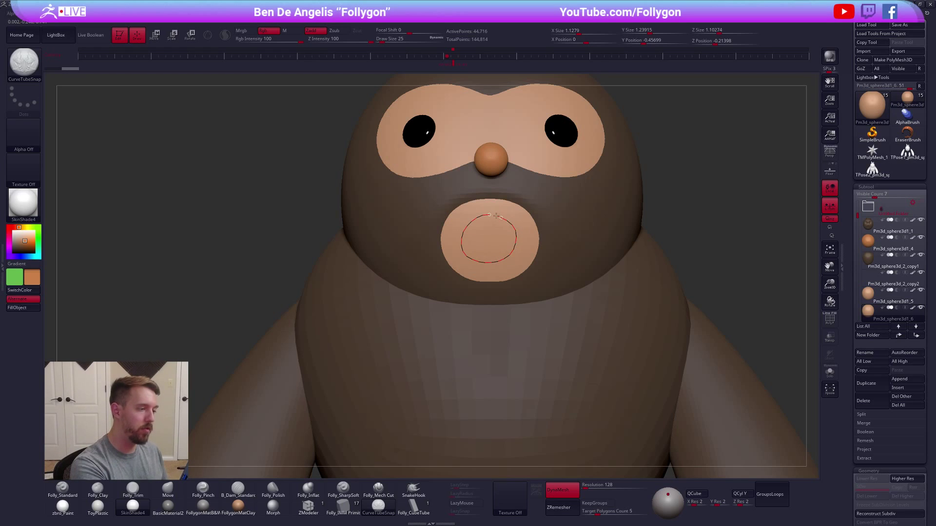
left_click_drag(497, 216, 492, 216)
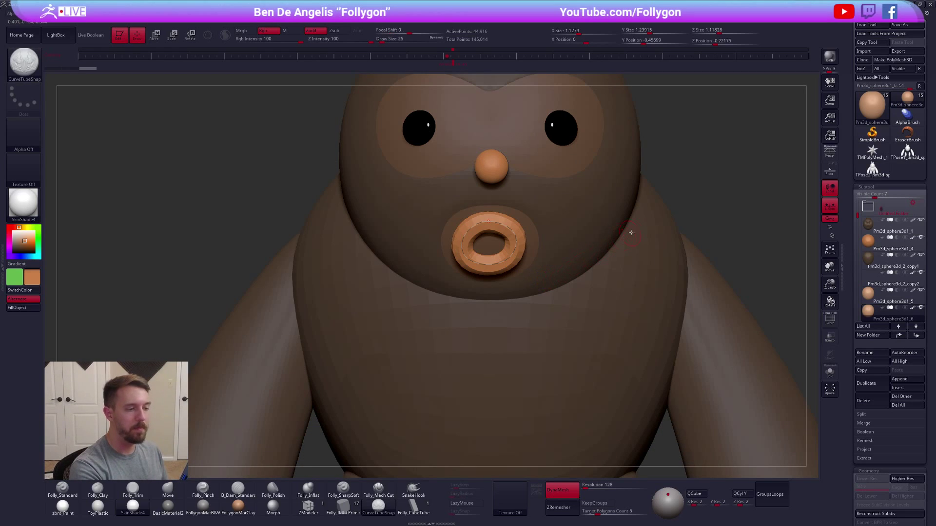
key("space")
left_click(517, 236)
key("[")
key("[")
key("[")
key("[")
key("[")
key("space")
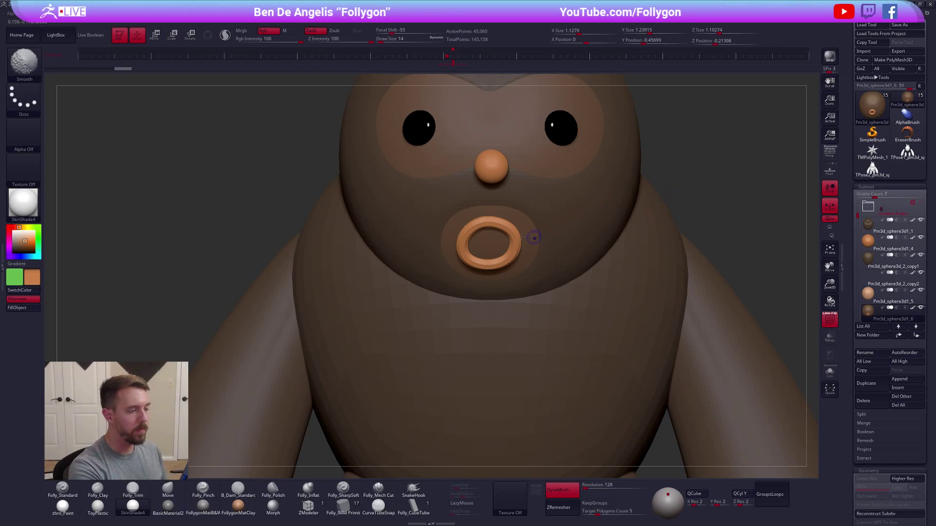
Isolate the orange mouth ring and delete the duplicated sphere geometry around it.
key("shift+f")
left_click(517, 236, "ctrl+shift")
key("space")
left_click(525, 234)
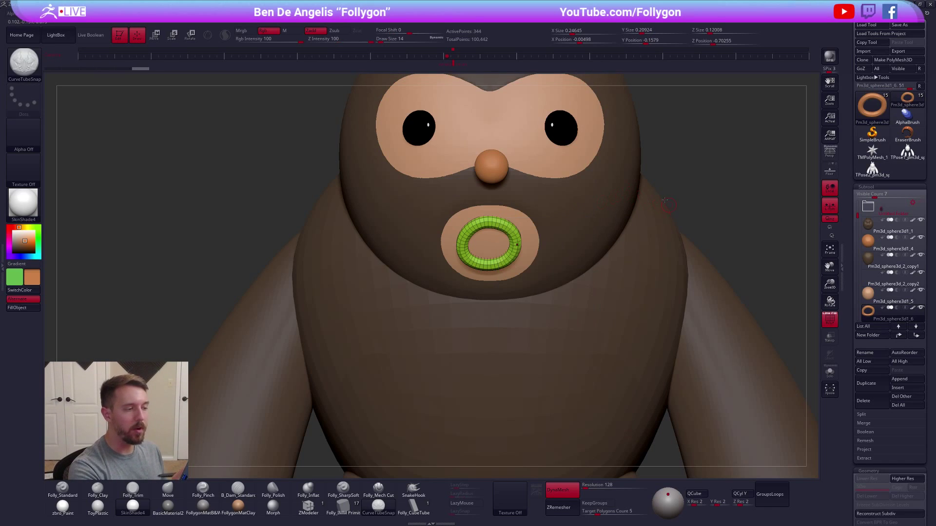
right_click_drag(541, 229, 624, 171, "ctrl")
key("shift+f")
key("space")
left_click(720, 274)
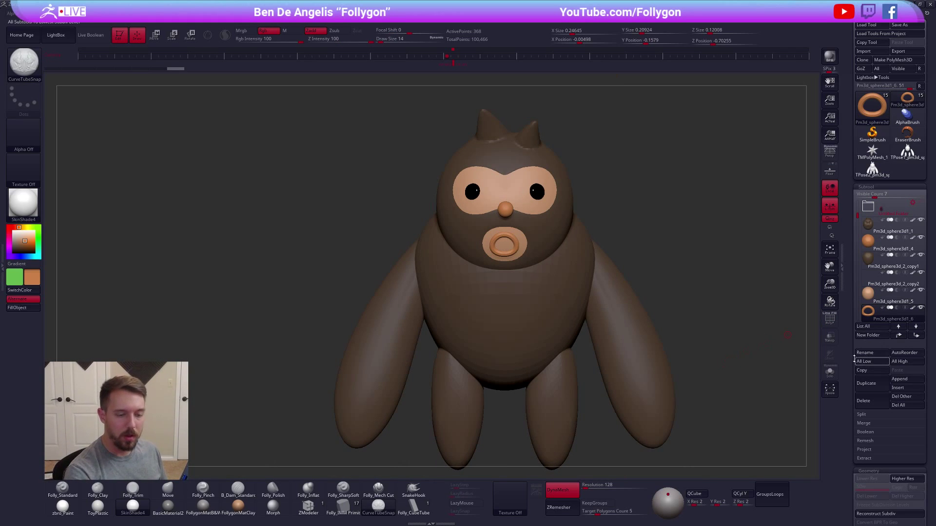
scroll(878, 358, "down", 5)
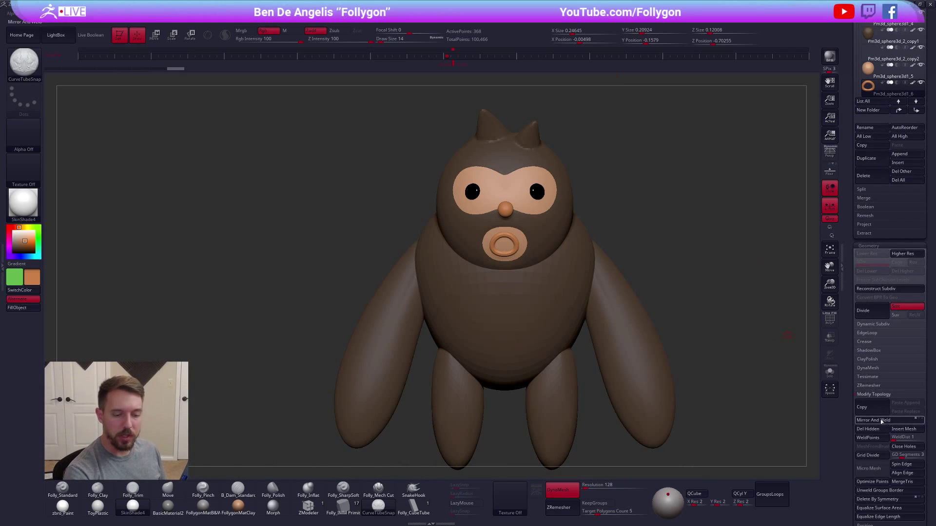
scroll(851, 389, "up", 1)
left_click_drag(850, 388, 851, 453)
Enlarge the brush and smooth the orange mouth ring, comparing the result through undo and redo.
right_click_drag(511, 240, 489, 296, "ctrl")
key("space")
left_click(504, 263)
key("alt+s")
key("space")
mouse_move(512, 242)
left_mouse_down()
mouse_move(505, 251)
mouse_move(513, 249)
left_mouse_up()
key("space")
key("alt+s")
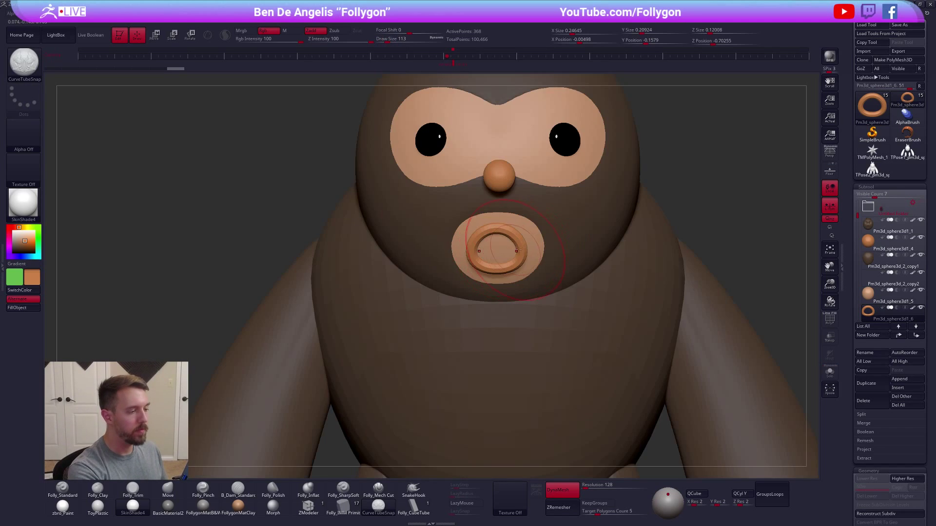
right_click_drag(513, 248, 524, 244)
key("ctrl+z")
key("ctrl+shift+z")
key("ctrl+z")
key("ctrl+shift+z")
left_click_drag(515, 251, 508, 253, "shift")
Smooth the mouth ring from an angled view and subdivide it twice.
right_click_drag(509, 252, 514, 276, "ctrl")
key("space")
left_click_drag(515, 276, 511, 276)
right_click_drag(511, 276, 497, 256)
left_click_drag(502, 254, 516, 261, "shift")
key("ctrl+d")
key("ctrl+d")
Push the peach face surface inward inside the mouth ring using the Move brush at draw size 54.
mouse_move(518, 261)
right_mouse_down()
mouse_move(515, 247)
mouse_move(523, 251)
right_mouse_up()
key("space")
left_click_drag(523, 251, 519, 250)
left_click(509, 249, "alt")
key("ctrl+shift+d")
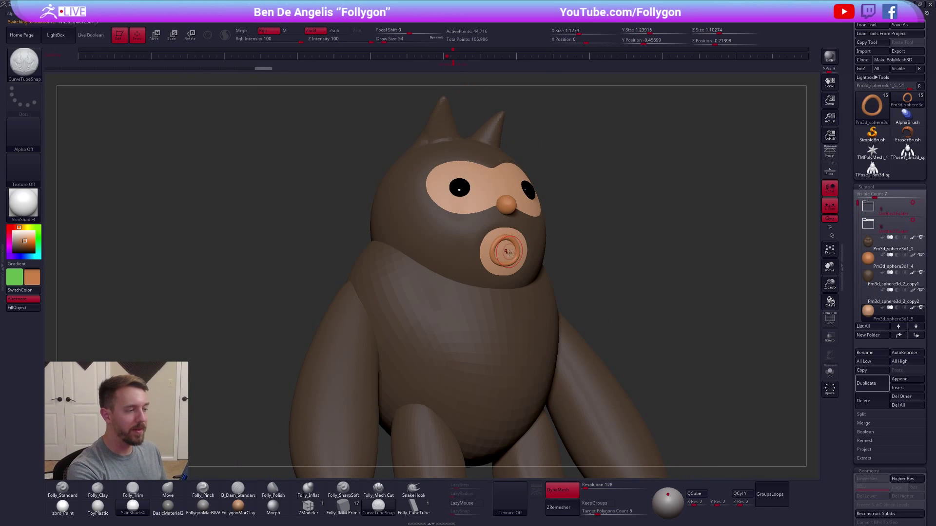
key("b")
key("m")
key("v")
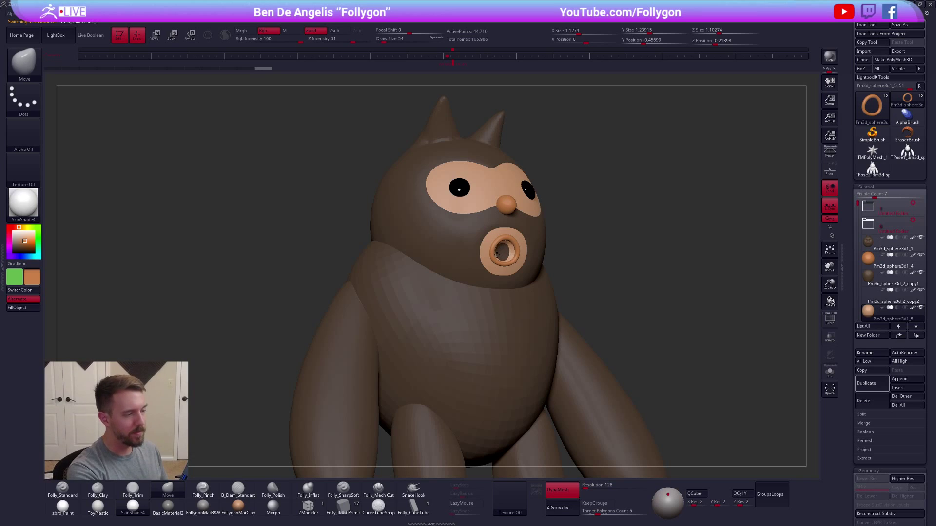
Select the brown head and push its surface back inside the mouth ring to hollow out the mouth.
left_click(535, 245, "alt")
key("shift+f")
key("shift+f")
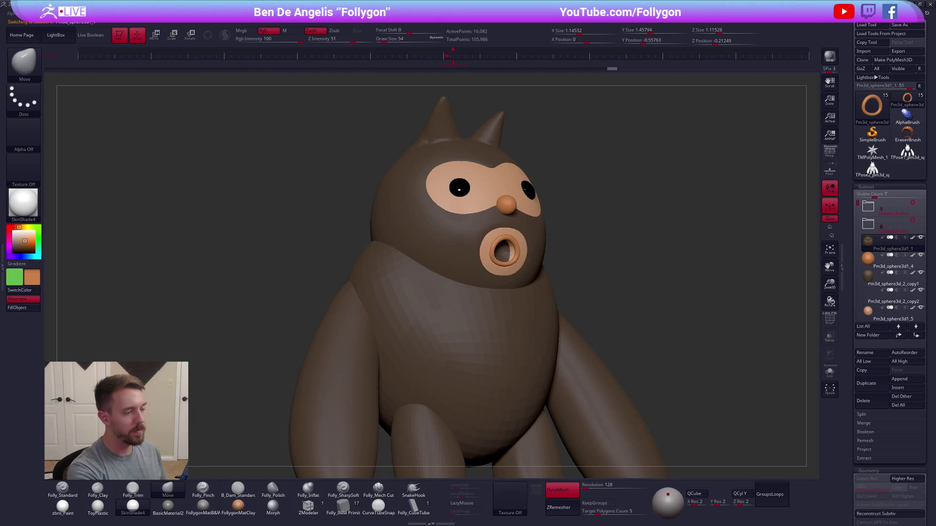
right_click_drag(482, 263, 493, 252, "shift")
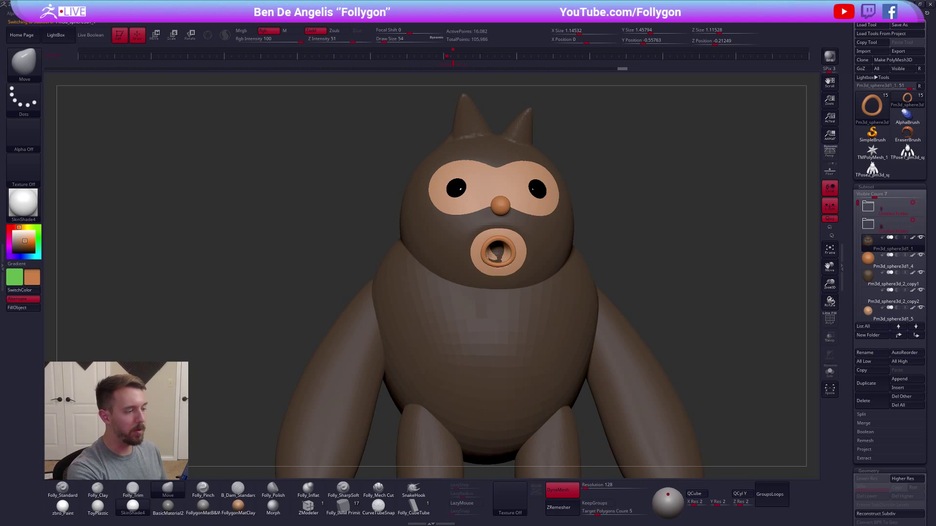
mouse_move(506, 264)
right_mouse_down()
mouse_move(482, 273)
mouse_move(523, 259)
mouse_move(529, 298)
mouse_move(548, 283)
right_mouse_up()
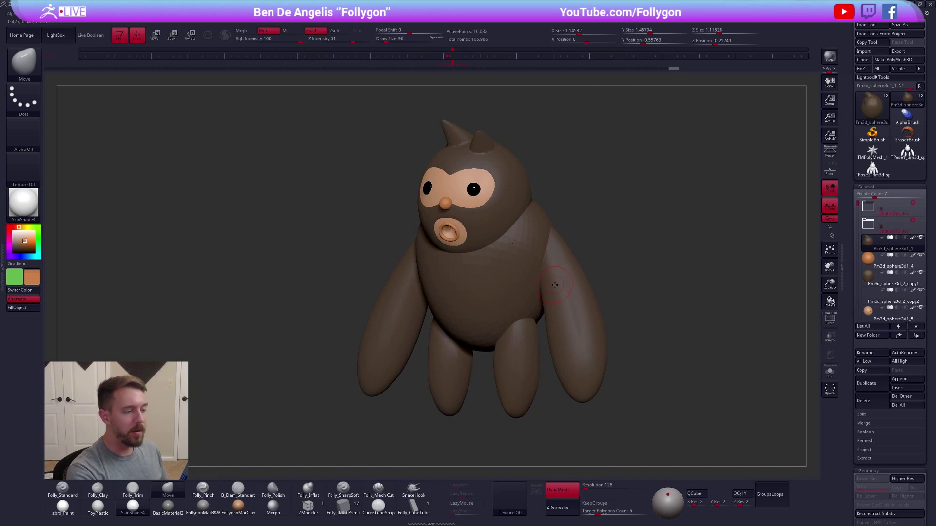
Cut off the lower ends of both arms with a lasso selection, deleting the hidden parts and closing the holes.
left_click(561, 279, "alt")
key("s")
left_click_drag(562, 281, 569, 281)
right_click_drag(569, 280, 549, 276)
mouse_move(593, 238)
right_mouse_down("shift")
mouse_move(559, 321)
mouse_move(567, 296)
right_mouse_up("shift")
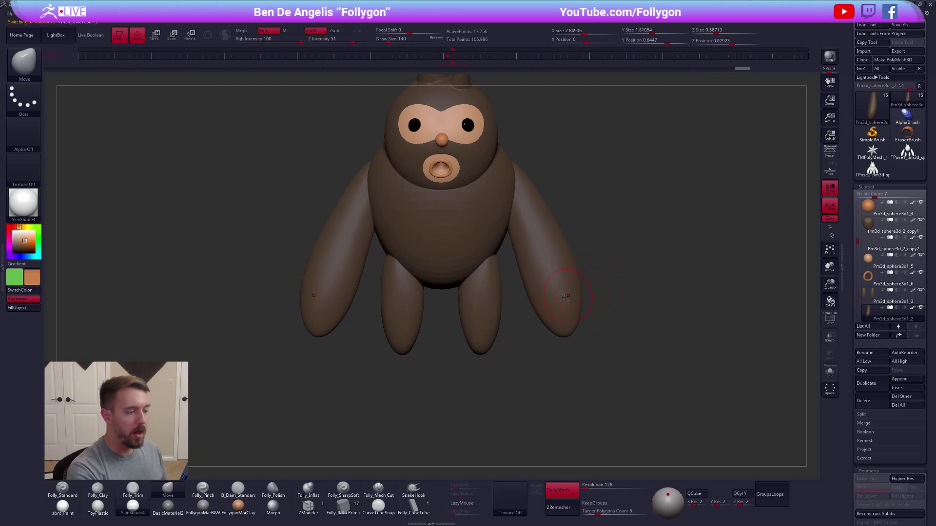
key("ctrl+shift+f")
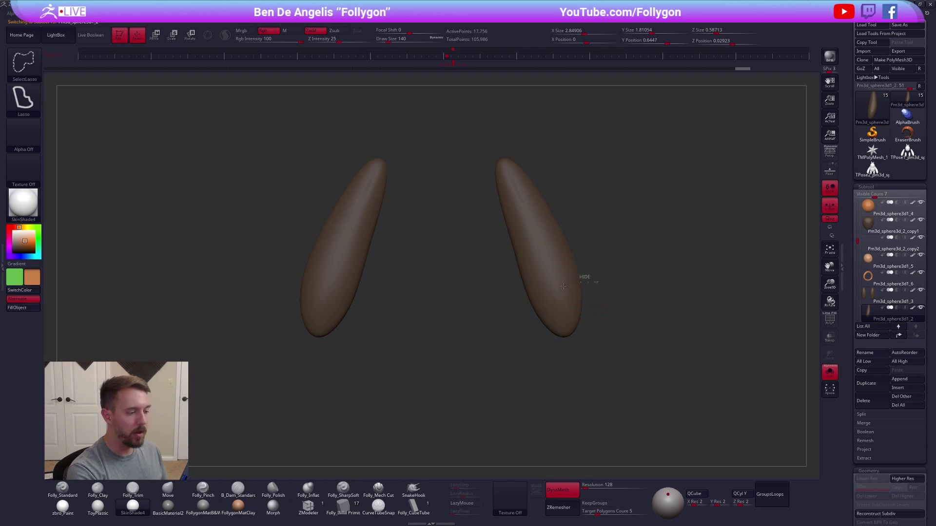
left_click_drag(606, 363, 609, 342, "ctrl+alt+shift")
key("space")
left_click(646, 288)
left_click_drag(680, 246, 647, 315, "ctrl")
Fill the trimmed arms, including their end caps, with the brown body color and pick peach as the active color.
mouse_move(621, 331)
right_mouse_down()
mouse_move(616, 290)
mouse_move(577, 271)
right_mouse_up()
key("1")
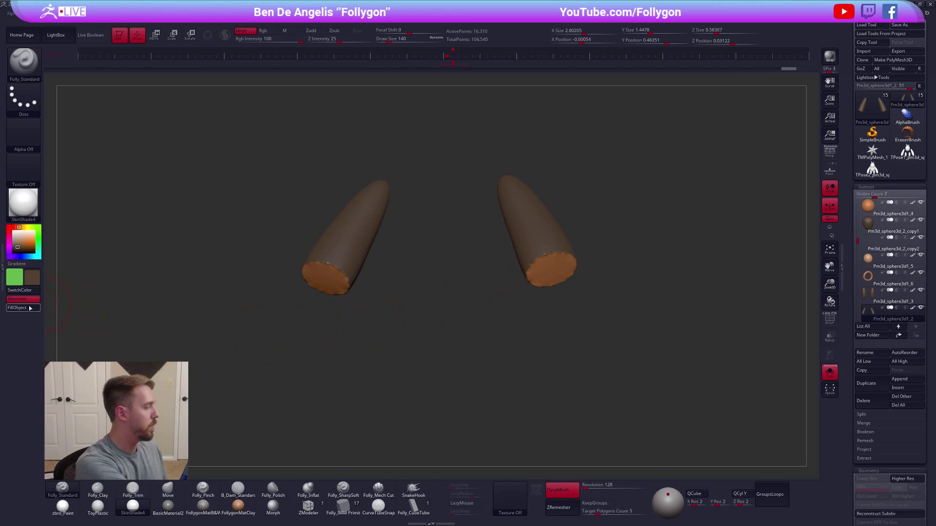
left_click(29, 307)
key("ctrl+shift+f")
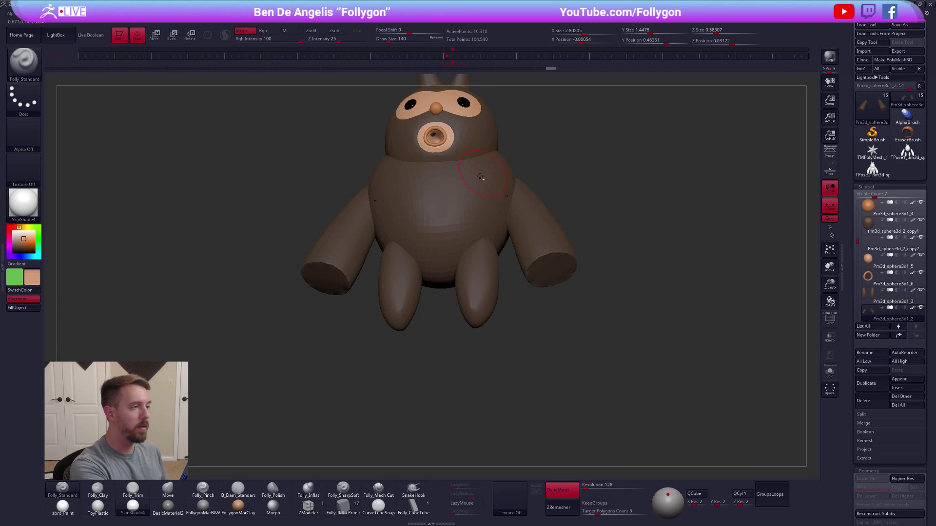
right_click_drag(484, 172, 604, 275)
Duplicate the arms subtool, insert peach spheres at the arm ends with Folly_IMM Prim, and remove the duplicated arm geometry.
left_click(866, 386)
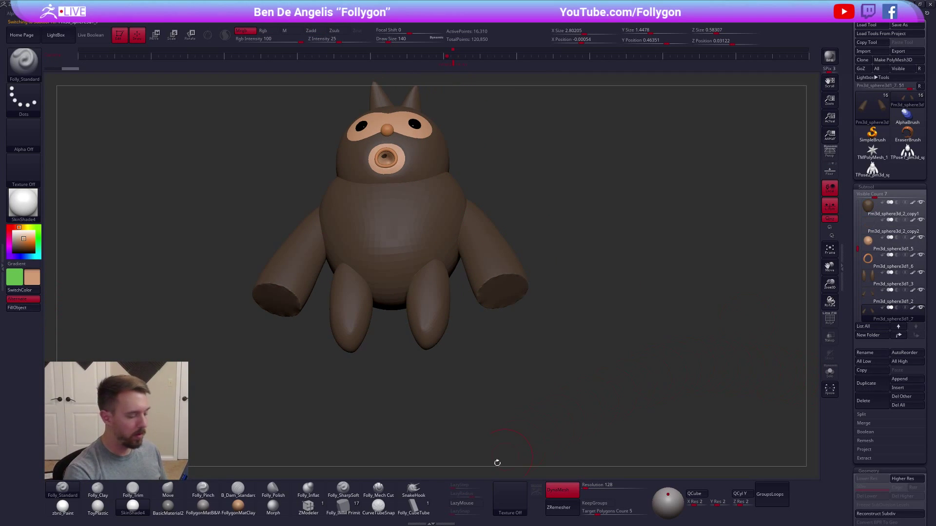
left_click(343, 506)
right_click_drag(470, 340, 499, 251)
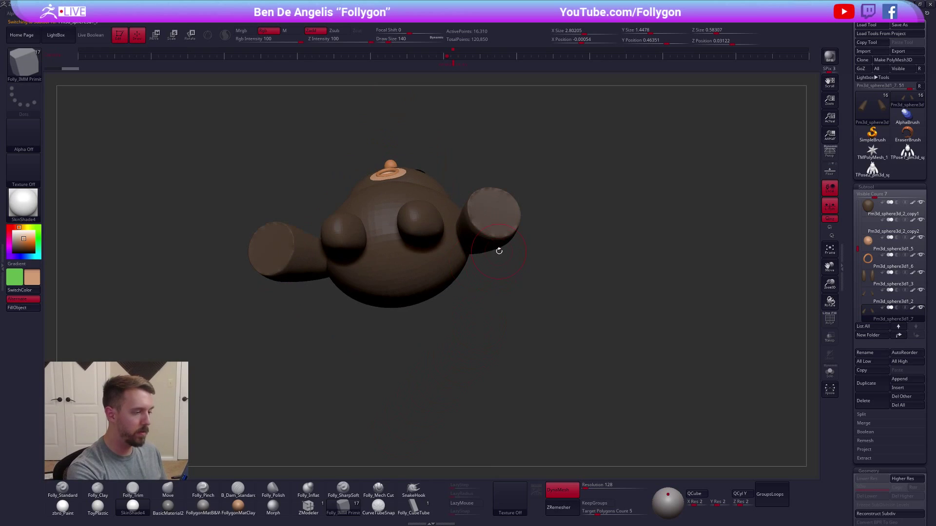
mouse_move(492, 211)
left_mouse_down()
mouse_move(515, 214)
mouse_move(517, 204)
left_mouse_up()
key("ctrl+shift")
left_click(516, 215, "ctrl+shift")
key("b")
key("m")
key("v")
key("space")
Slide the peach hand spheres along the arm ends with Transpose and adjust their shape with the Move brush.
right_click_drag(550, 209, 514, 206)
key("w")
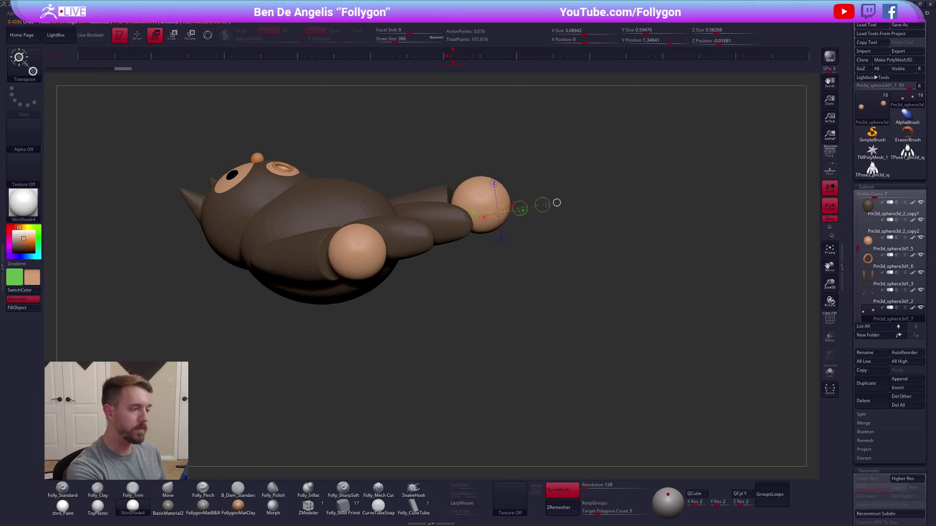
left_click_drag(529, 206, 518, 207)
key("q")
right_click_drag(575, 205, 514, 190)
mouse_move(506, 188)
left_mouse_down()
mouse_move(503, 181)
mouse_move(522, 216)
left_mouse_up()
right_click_drag(575, 229, 578, 321)
key("space")
left_click_drag(527, 222, 516, 221)
Refine the fit between the arms and hands, repositioning the hands and shaping them from the side.
left_click(522, 184, "alt")
right_click_drag(507, 197, 523, 239, "alt")
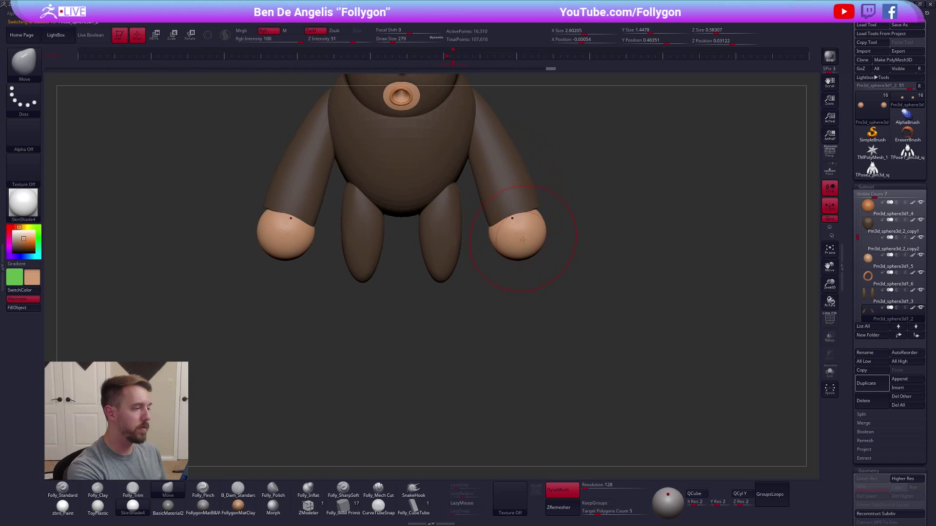
key("w")
key("shift+f")
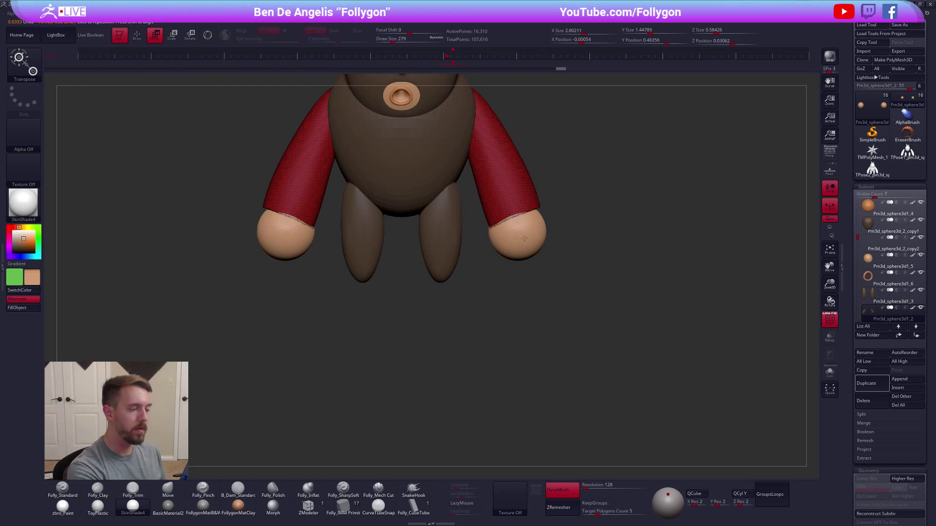
left_click(524, 239, "alt")
mouse_move(517, 238)
left_mouse_down()
mouse_move(589, 217)
mouse_move(499, 224)
left_mouse_up()
key("shift+f")
key("q")
key("space")
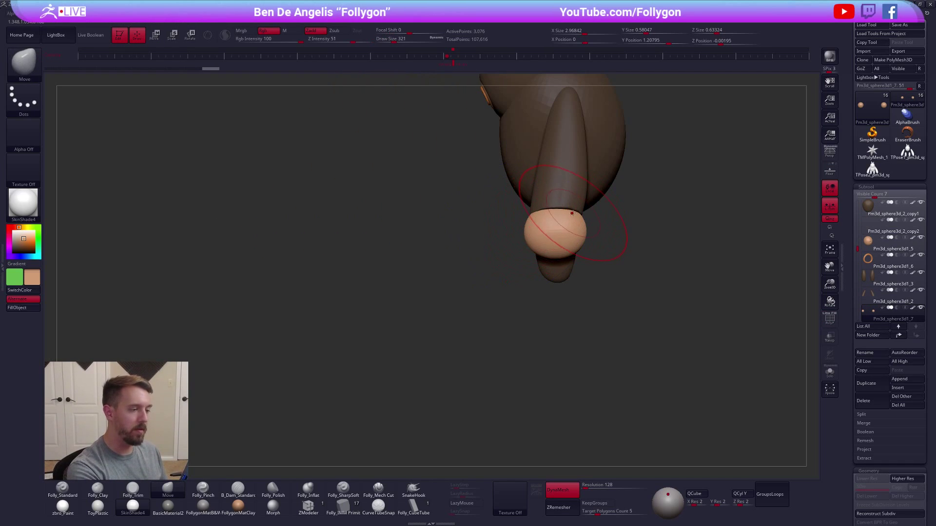
key("space")
mouse_move(577, 226)
left_mouse_down()
mouse_move(600, 243)
mouse_move(590, 245)
left_mouse_up()
mouse_move(597, 249)
left_mouse_down("alt")
mouse_move(605, 312)
mouse_move(604, 278)
left_mouse_up("alt")
Select the brown torso and subdivide it to level 4.
left_click(501, 238, "alt")
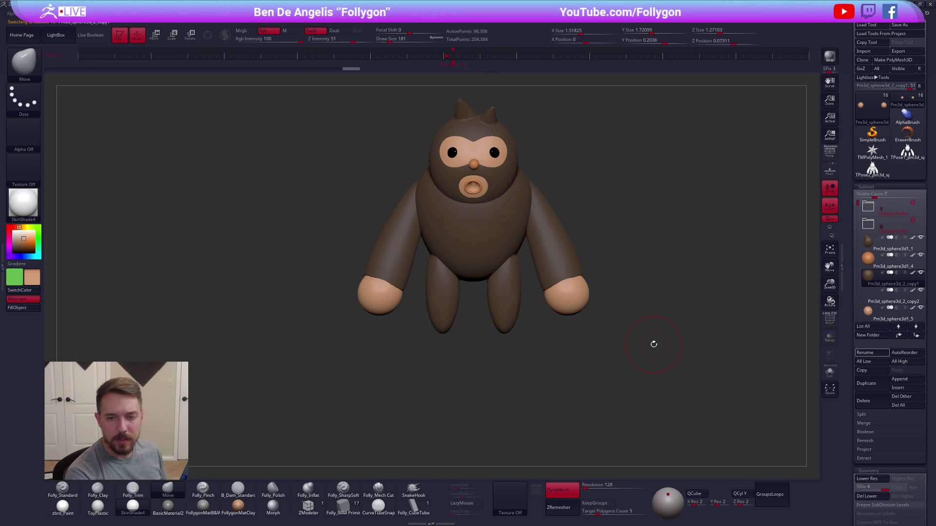
left_click_drag(653, 344, 572, 378, "alt")
key("shift+f")
Cut off the rounded lower ends of both legs with a lasso selection and close the resulting holes.
left_click(491, 323, "alt")
left_click_drag(473, 336, 479, 320, "alt")
key("ctrl+shift")
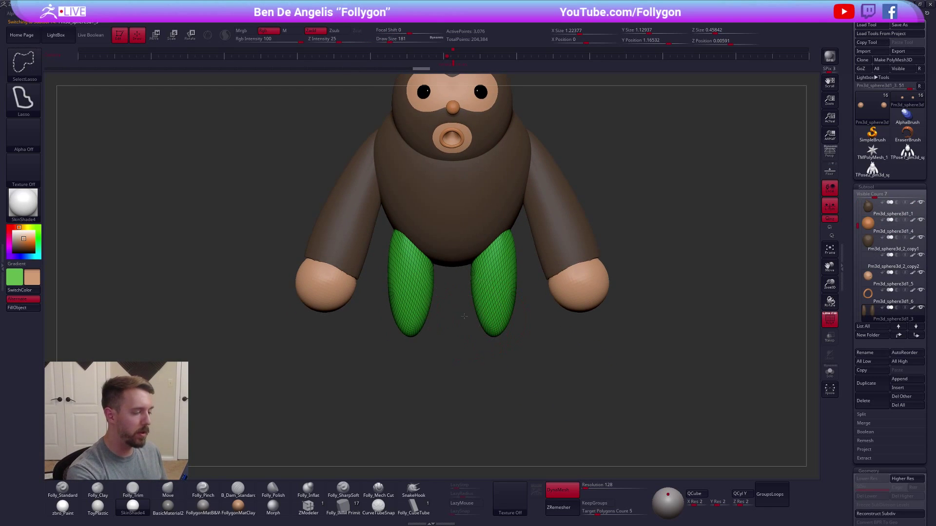
left_click_drag(554, 316, 555, 317, "ctrl+alt+shift")
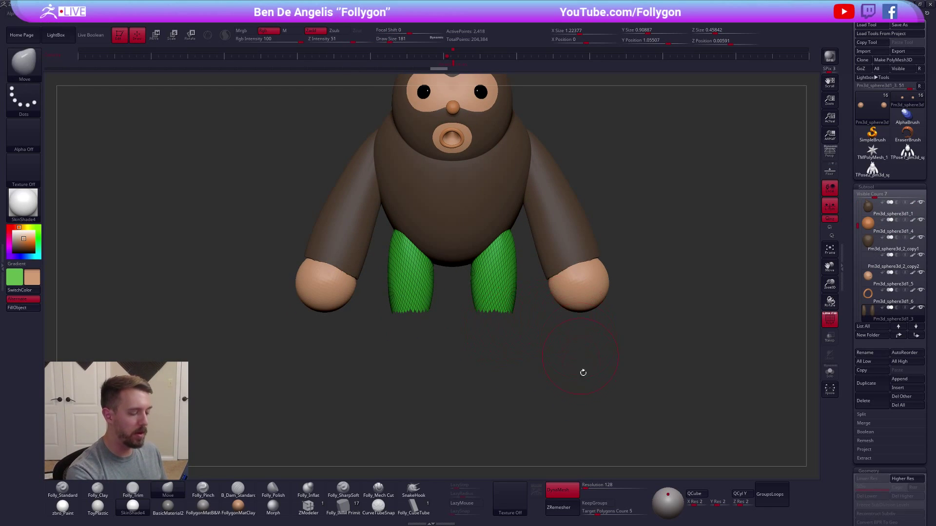
key("space")
left_click(665, 322)
left_click_drag(698, 336, 646, 381, "ctrl")
key("shift+f")
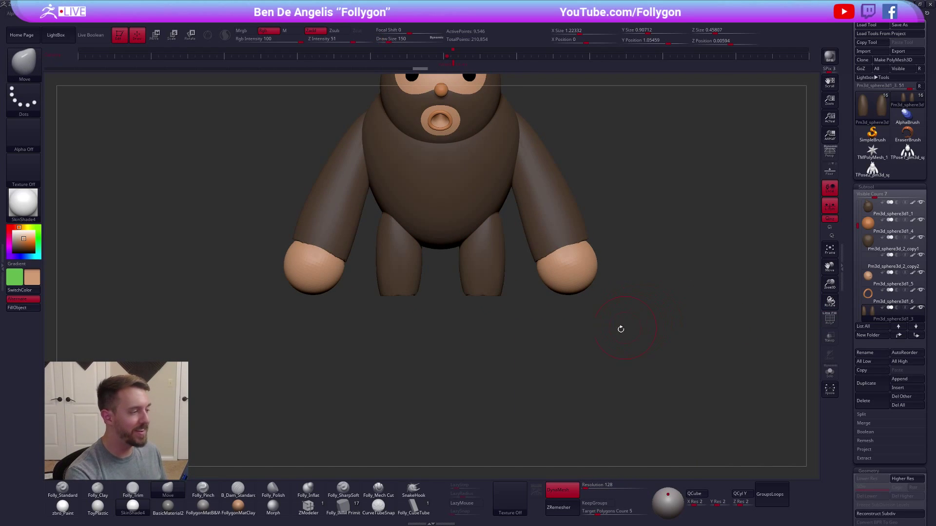
Recolour the peach cut ends of both legs with the same brown as the rest of the legs.
left_click_drag(622, 326, 635, 352, "alt")
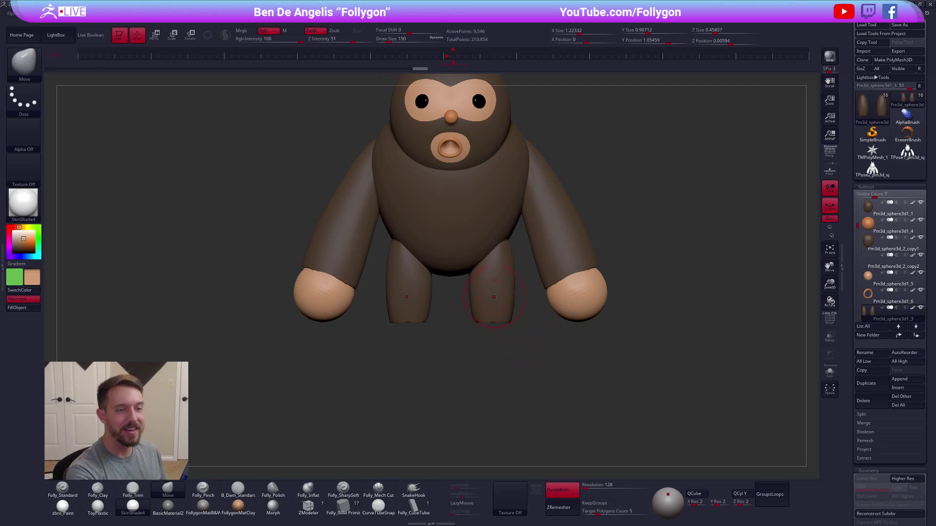
left_click_drag(514, 321, 703, 281, "alt")
left_click_drag(473, 401, 498, 308)
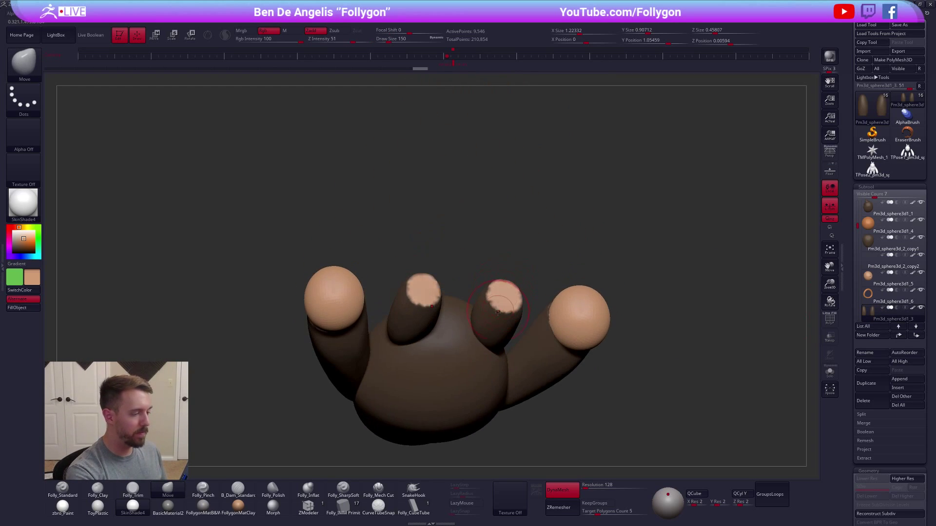
key("c")
key("1")
left_click(36, 310)
key("v")
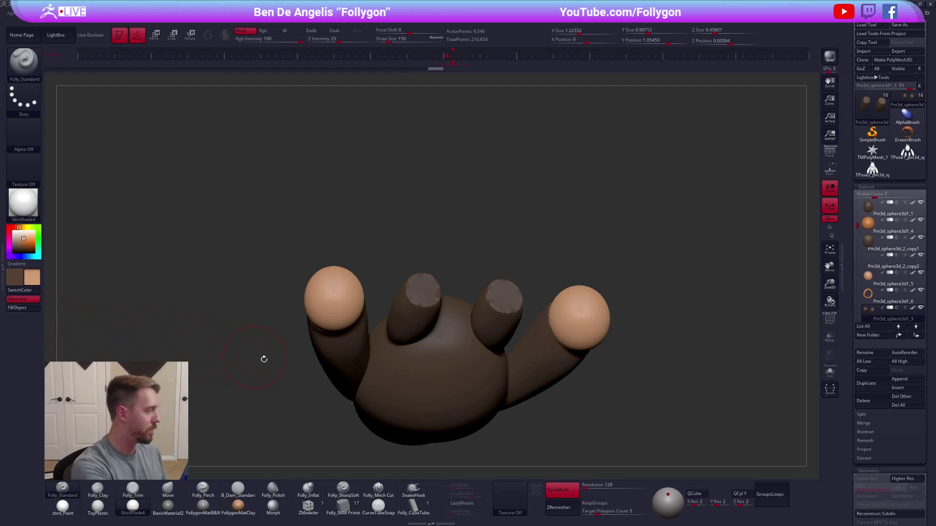
left_click_drag(274, 370, 279, 382, "shift")
Duplicate the legs, insert a peach primitive sphere at each cut leg end, and keep only the spheres in the duplicate.
left_click_drag(384, 359, 411, 346, "alt")
left_click(348, 507)
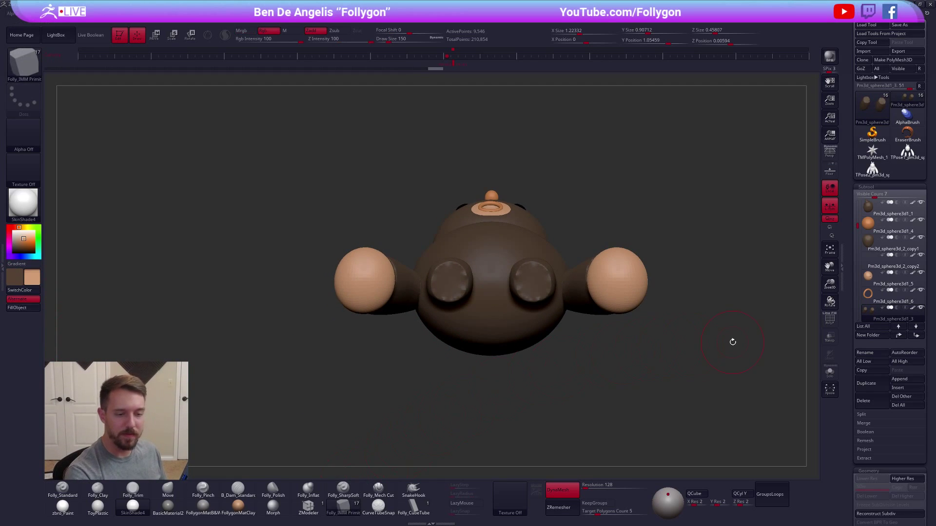
left_click(870, 385)
left_click_drag(535, 282, 532, 309)
left_click(537, 288, "ctrl+shift")
key("d")
left_click(578, 291)
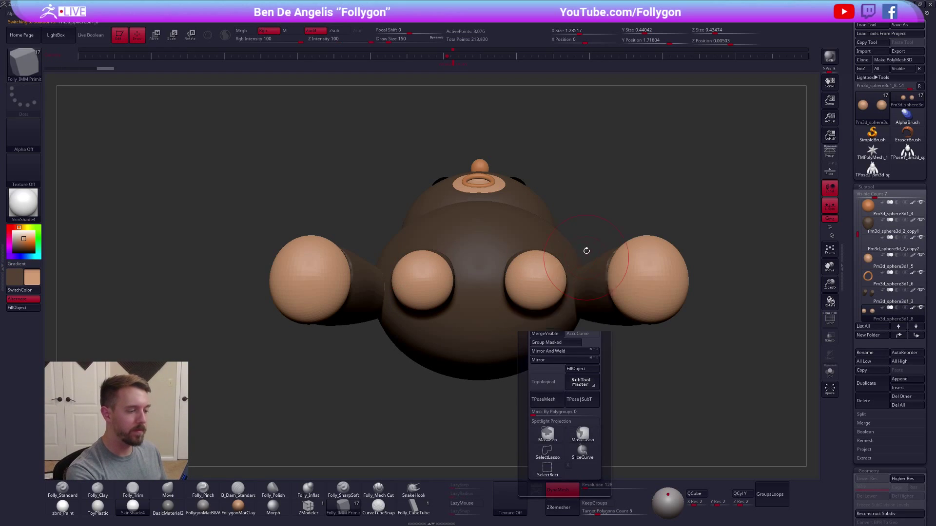
Move the peach foot spheres just below the leg ends and cut off their lower halves to make flat soles.
key("alt+s")
key("w")
left_click_drag(540, 236, 540, 207)
right_click_drag(539, 210, 540, 307, "shift")
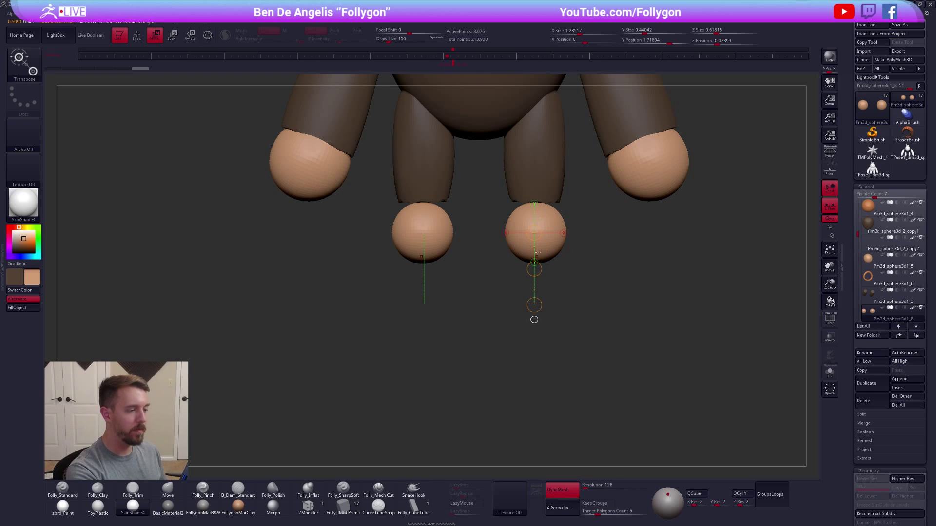
right_click(534, 269)
left_click_drag(547, 226, 547, 246, "shift")
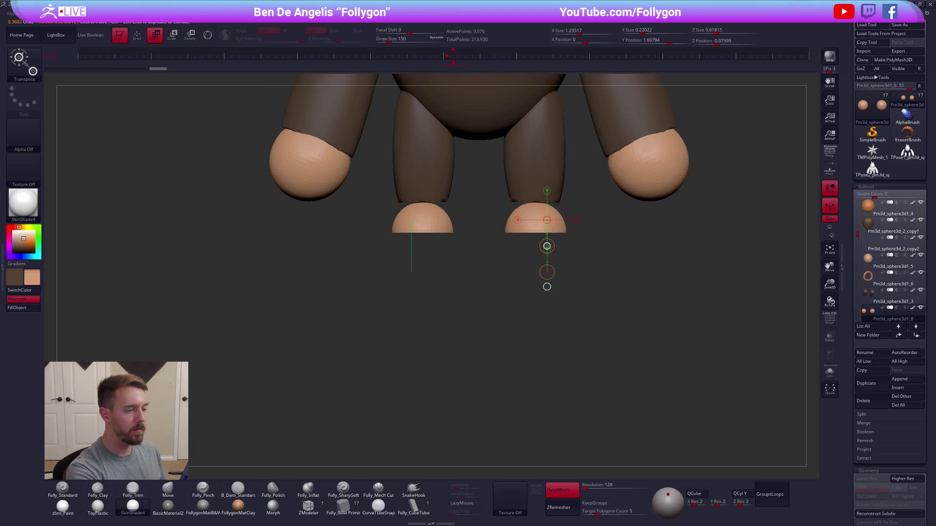
Rotate the half-sphere feet slightly outward and fit them against the leg ends.
right_click_drag(525, 212, 678, 213)
key("r")
mouse_move(511, 208)
left_mouse_down("shift")
mouse_move(510, 252)
mouse_move(511, 215)
mouse_move(551, 221)
left_mouse_up("shift")
key("w")
key("q")
mouse_move(510, 242)
right_mouse_down("shift")
mouse_move(574, 241)
mouse_move(546, 232)
mouse_move(547, 223)
right_mouse_up("shift")
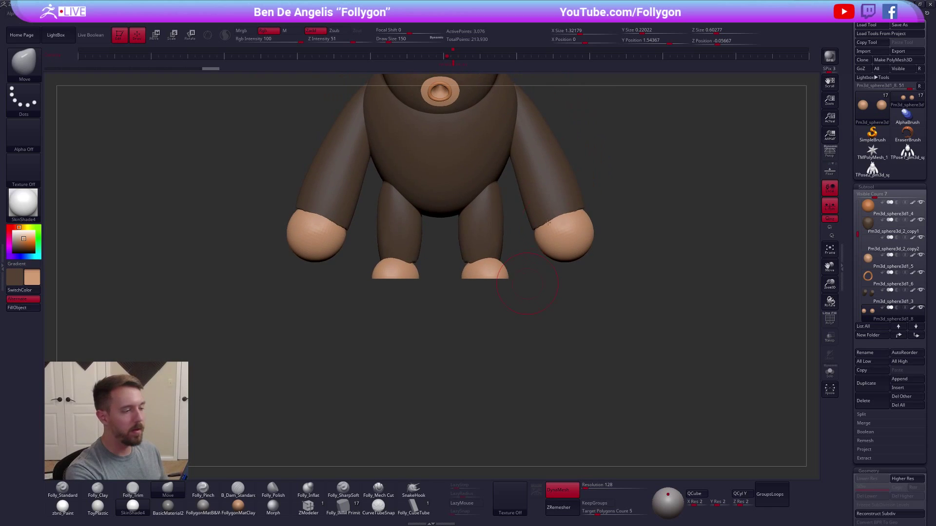
Isolate the brown legs, adjust their lower ends with the Move brush, and remesh them with DynaMesh.
left_click(495, 240, "alt")
right_click_drag(494, 267, 504, 239, "alt")
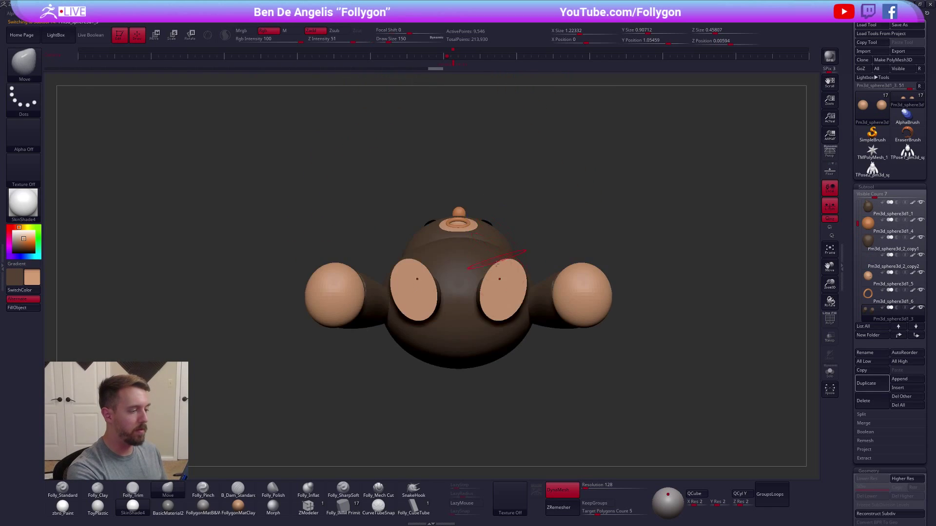
key("alt+s")
key("space")
left_click_drag(497, 290, 493, 290)
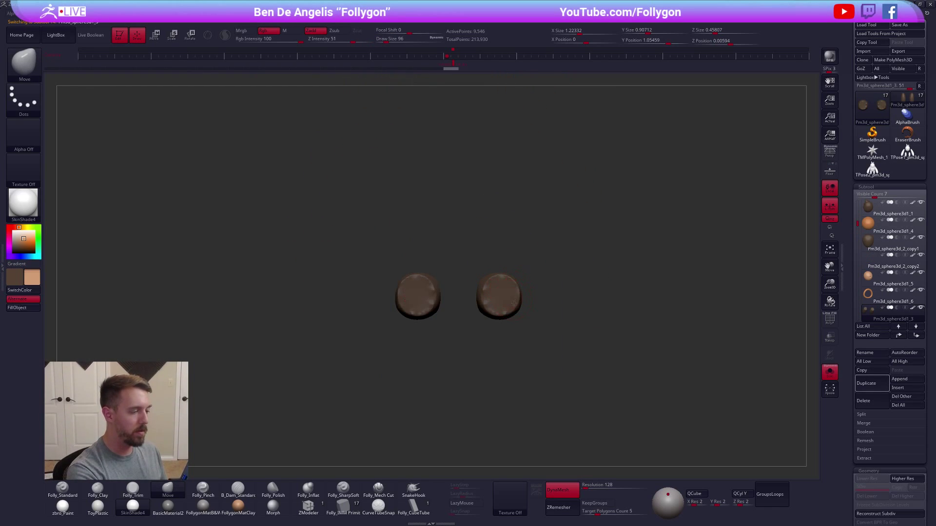
right_click_drag(498, 297, 547, 312, "shift")
left_click_drag(547, 312, 575, 317, "ctrl")
Rework the surface of the isolated legs with the Clay brush at draw size 160 and show the whole character again.
key("space")
left_click_drag(508, 327, 511, 327)
key("2")
left_click_drag(518, 271, 506, 267)
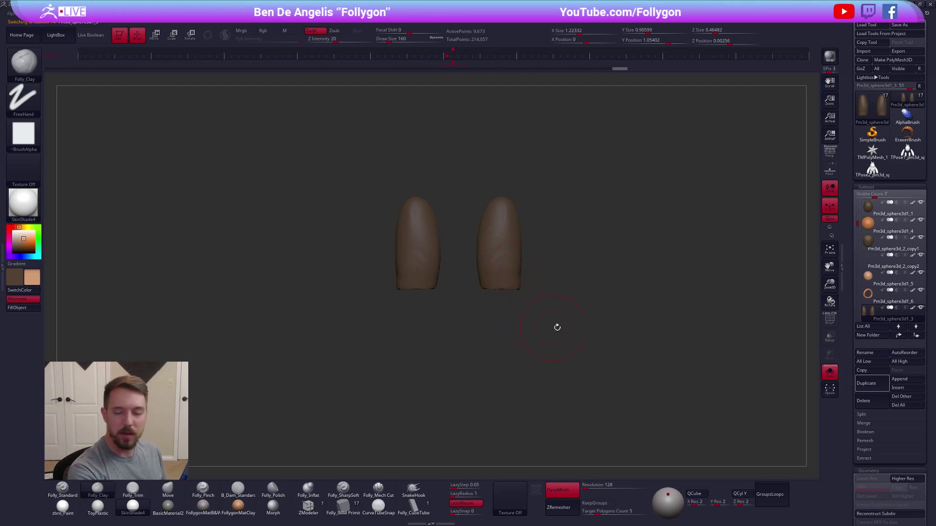
key("alt+s")
Select the brown torso and reshape its upper back from the side with a large Move brush.
right_click_drag(627, 340, 626, 310, "ctrl")
mouse_move(625, 310)
right_mouse_down("alt")
mouse_move(627, 360)
mouse_move(573, 361)
right_mouse_up("alt")
left_click(550, 276, "alt")
key("space")
left_click_drag(536, 276, 556, 276)
key("4")
left_click_drag(561, 243, 558, 233)
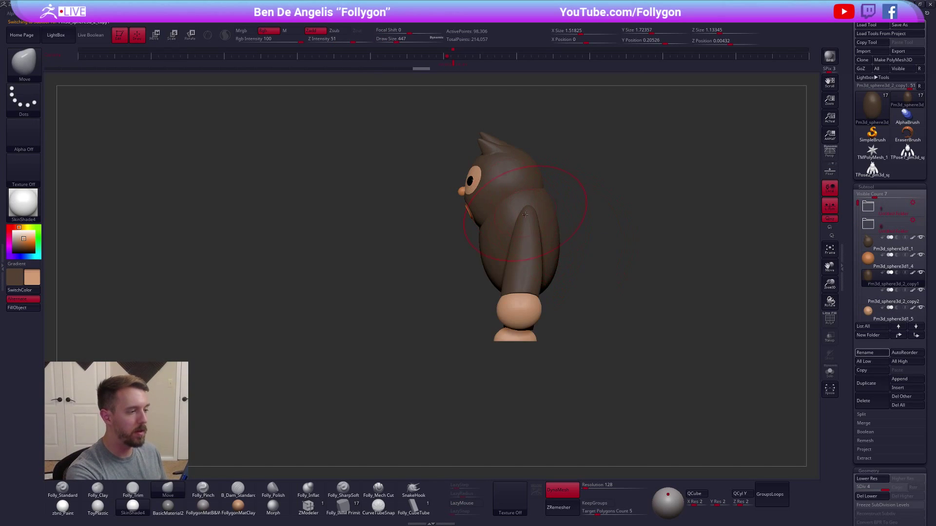
Reshape the top of the torso from the front with the Move brush at draw size 656.
right_click_drag(525, 213, 544, 263, "shift")
key("space")
left_click_drag(492, 261, 499, 262)
key("alt+s")
key("space")
left_click_drag(443, 239, 452, 239)
left_click_drag(481, 185, 479, 203)
Adjust the torso's vertical fit between head and legs with Transpose.
key("alt+s")
key("w")
left_click_drag(477, 293, 479, 239, "shift")
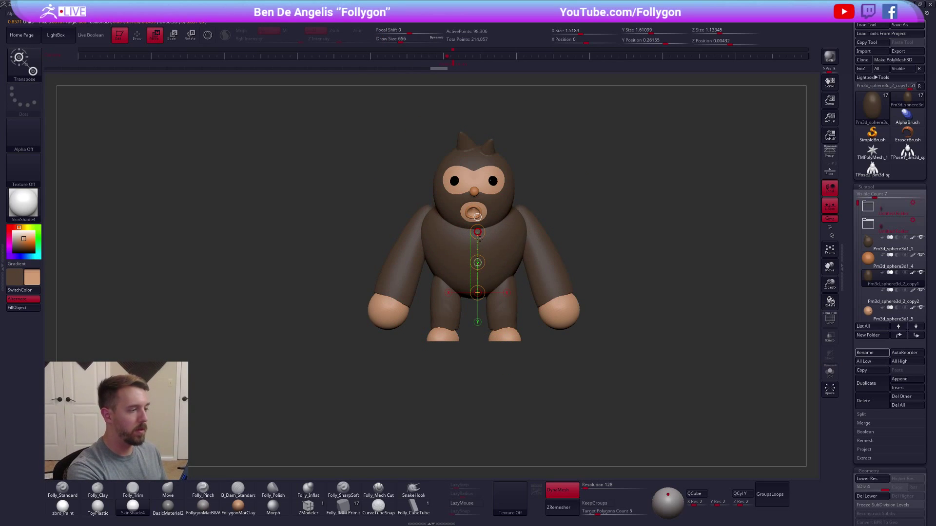
key("q")
right_click_drag(508, 240, 539, 236, "shift")
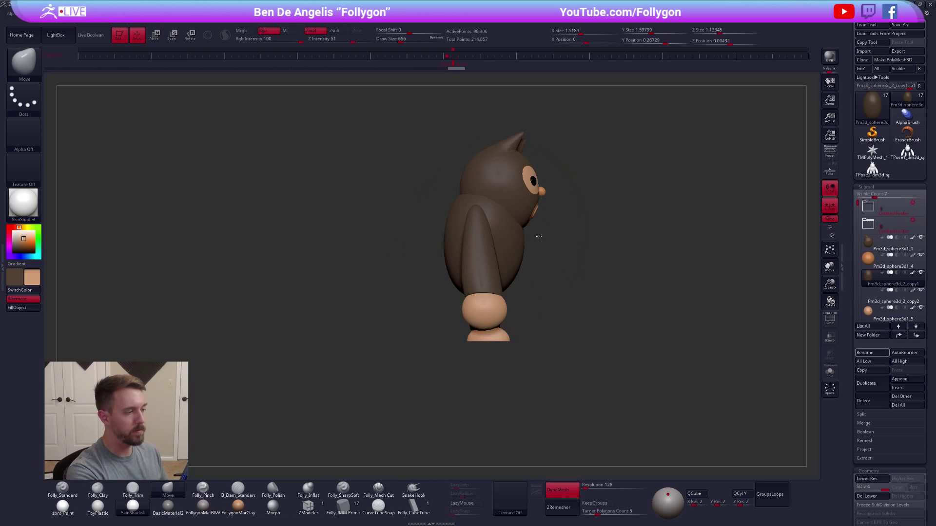
Push in the back of the brown head and cut away the back half of the peach inner head.
left_click(522, 213, "alt")
left_click_drag(458, 188, 469, 189)
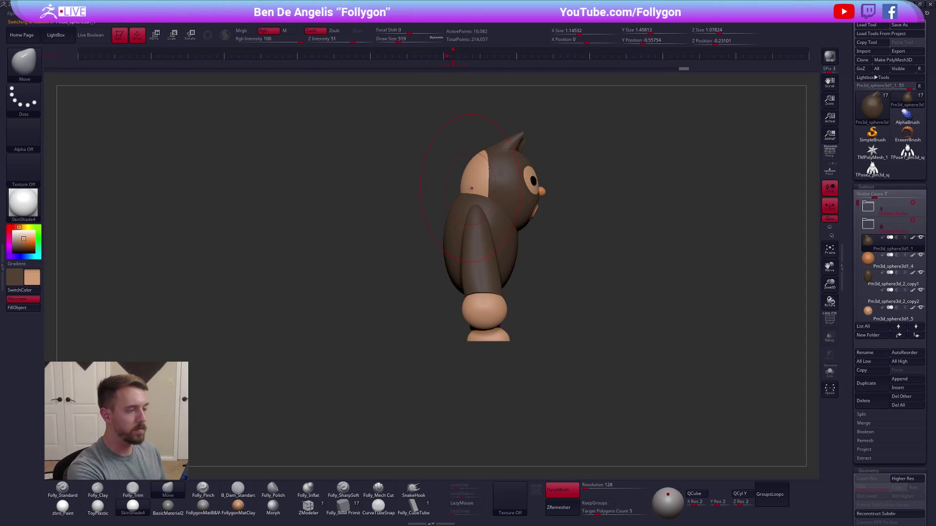
left_click(530, 187, "alt")
mouse_move(496, 125)
left_mouse_down("ctrl+alt+shift")
mouse_move(359, 235)
mouse_move(483, 287)
left_mouse_up("ctrl+alt+shift")
key("space")
left_click(605, 194)
left_click(506, 188, "alt")
right_click_drag(502, 195, 487, 253, "ctrl")
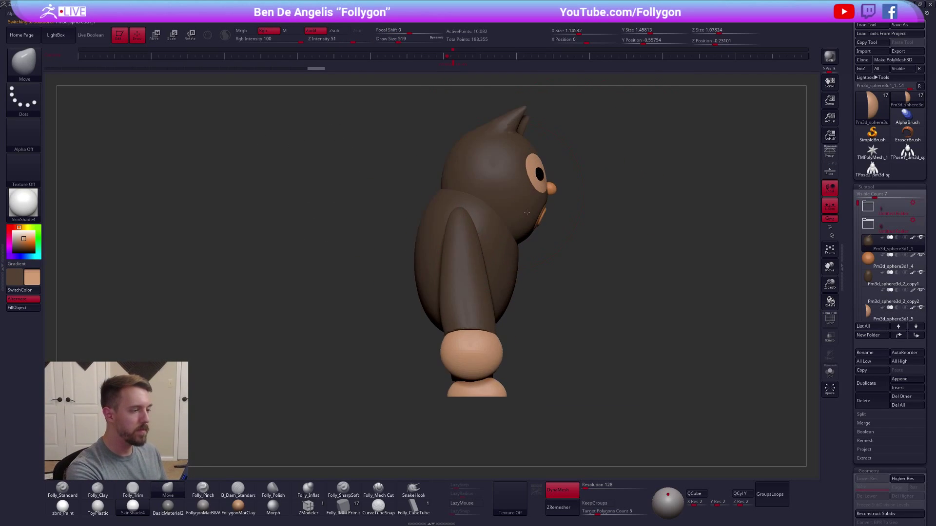
Refine the side profile of the brown head with the Move brush at varying sizes.
key("space")
left_click(447, 194)
key("space")
left_click(455, 207)
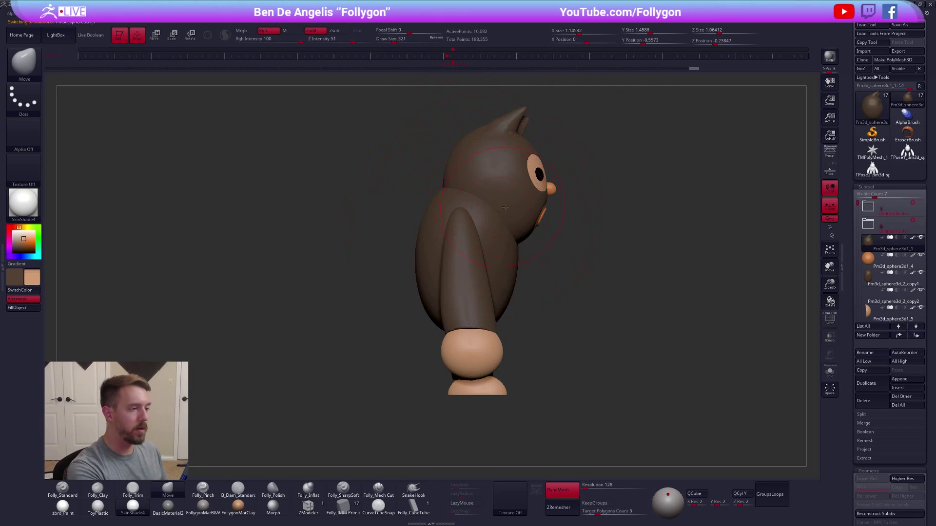
left_click_drag(507, 220, 495, 108)
key("alt+s")
key("space")
left_click(449, 190)
left_click_drag(450, 222, 459, 217)
key("alt+s")
left_click_drag(597, 296, 536, 293, "shift")
Adjust the brown head around the mouth opening from the front with the Move brush at draw size 121.
key("space")
right_click_drag(548, 230, 561, 250, "alt")
key("space")
right_click_drag(487, 234, 505, 241, "ctrl")
key("space")
left_click(501, 241)
left_click_drag(499, 242, 497, 241)
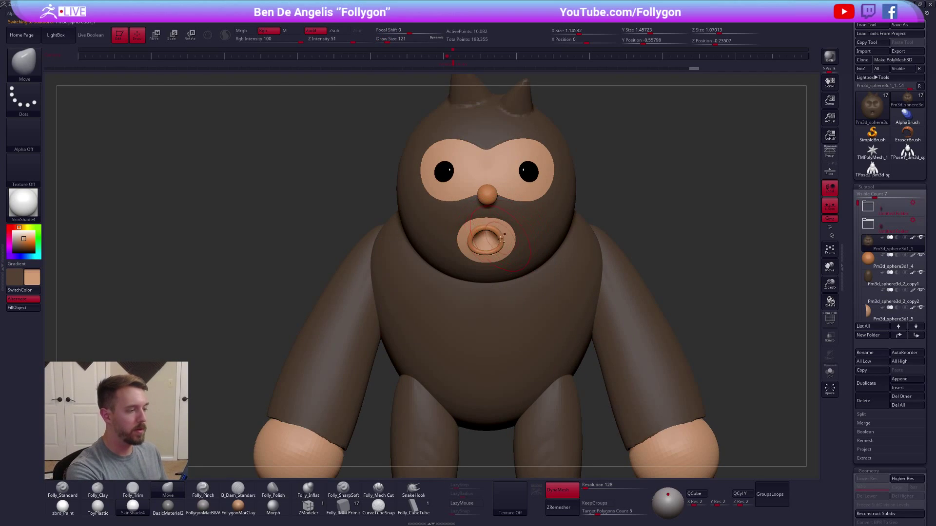
Select the peach inner head and display its wireframe to examine the mask and mouth area.
left_click(502, 236, "alt")
left_click(508, 235, "alt")
key("alt+s")
key("shift+f")
key("space")
key("alt+s")
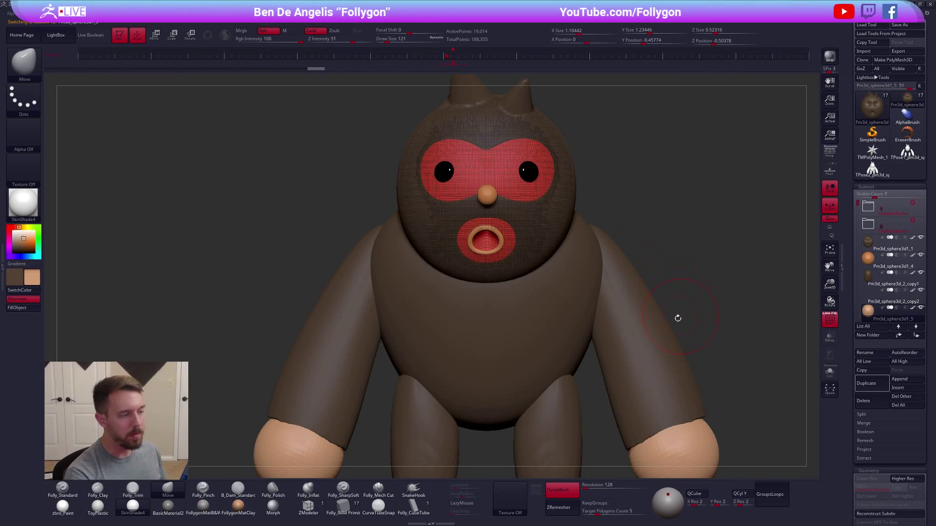
left_click_drag(700, 326, 720, 326)
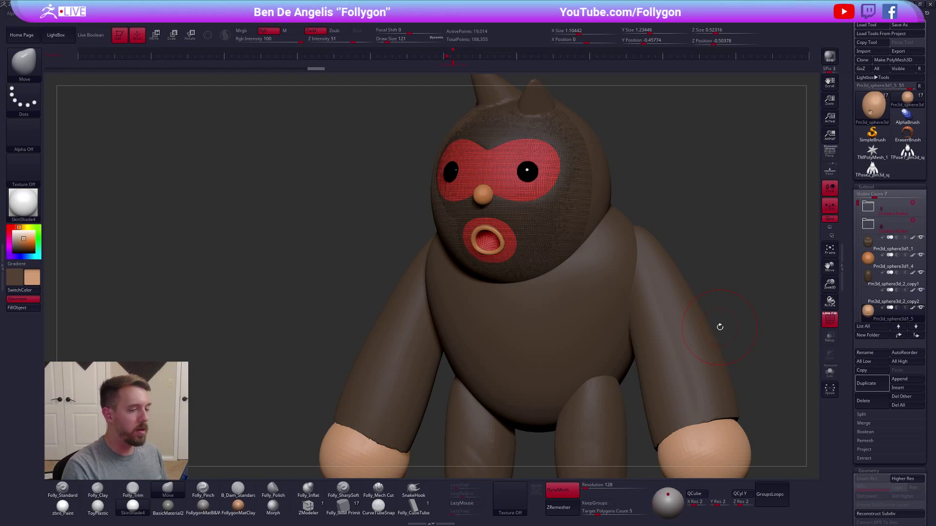
Delete the ring around the mouth and fill in the open mouth cavity of the peach inner head.
left_click(498, 235, "alt")
left_click(863, 401)
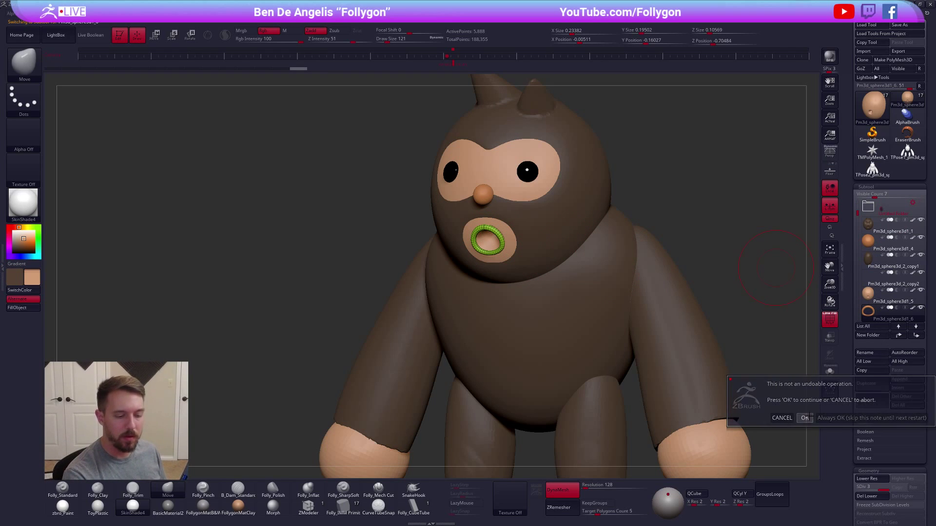
left_click(780, 416)
left_click(502, 243, "alt")
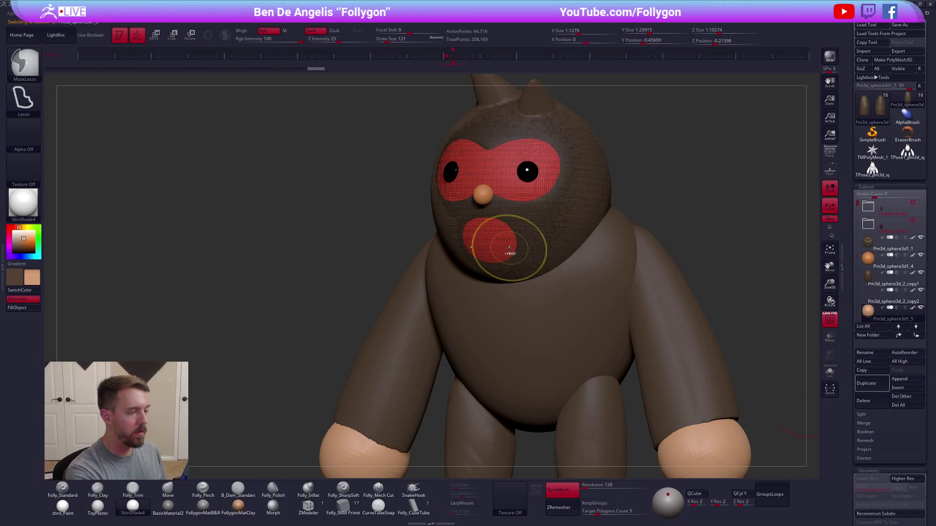
left_click(511, 244, "alt")
key("space")
left_click_drag(536, 228, 530, 227)
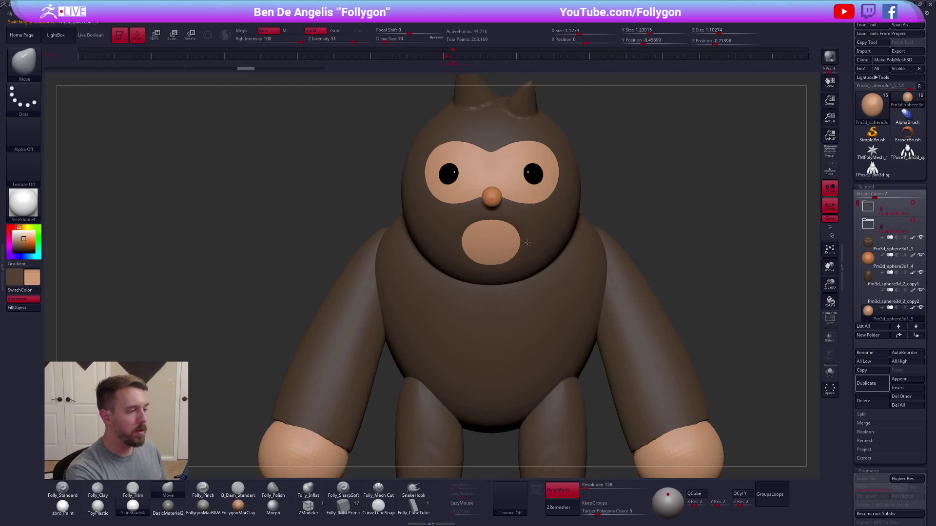
Try to widen the mouth patch by moving the edge of the brown head's opening outward with the Move brush.
left_click(521, 241, "alt")
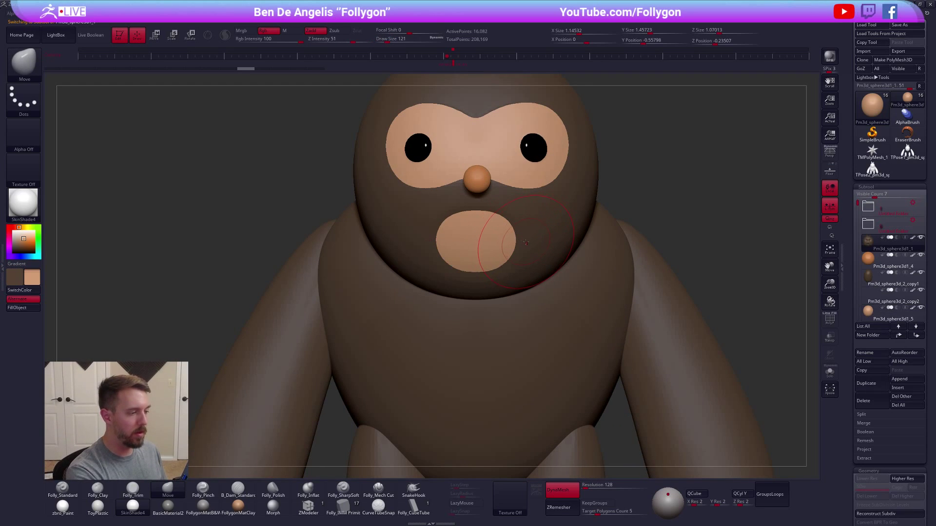
left_click(524, 239, "alt")
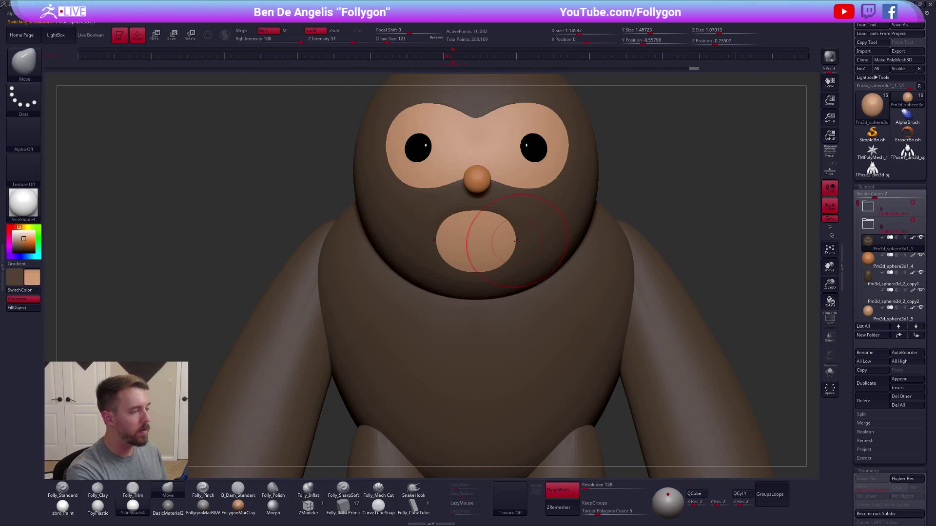
mouse_move(516, 240)
left_mouse_down()
mouse_move(543, 237)
mouse_move(520, 223)
left_mouse_up()
key("space")
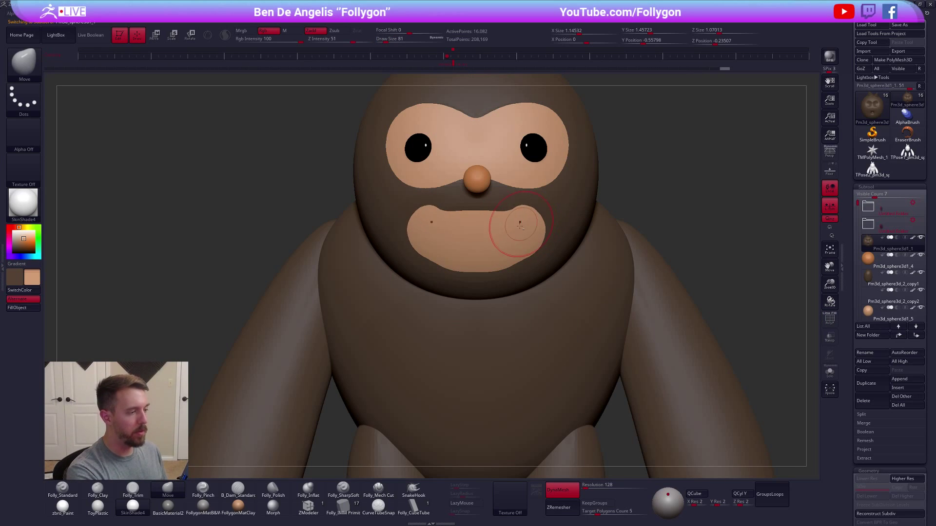
key("ctrl+z")
key("ctrl+z")
key("ctrl+z")
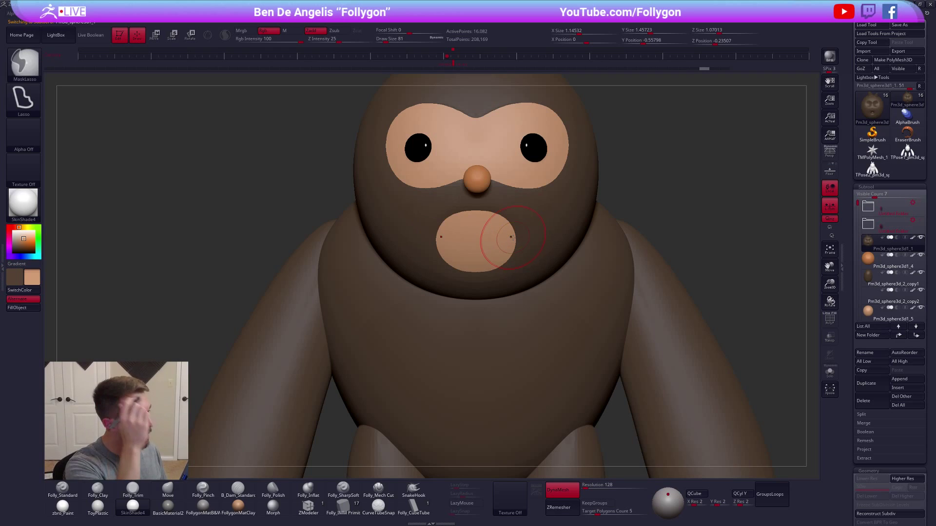
Duplicate the peach inner head and set up the CurveTubeSnap brush with the eyes' black colour and draw size 14.
right_click_drag(547, 236, 513, 268, "ctrl")
right_click(513, 268)
right_click_drag(788, 313, 789, 323, "alt")
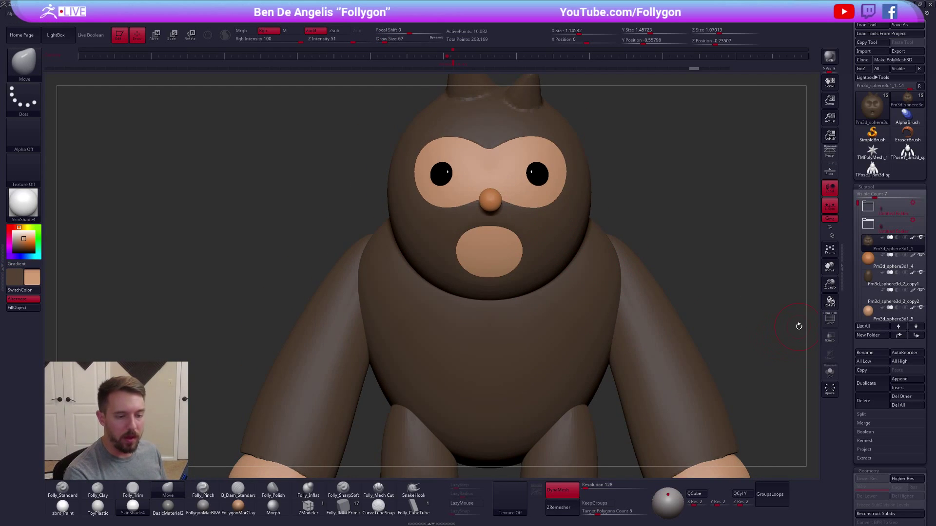
left_click(859, 384)
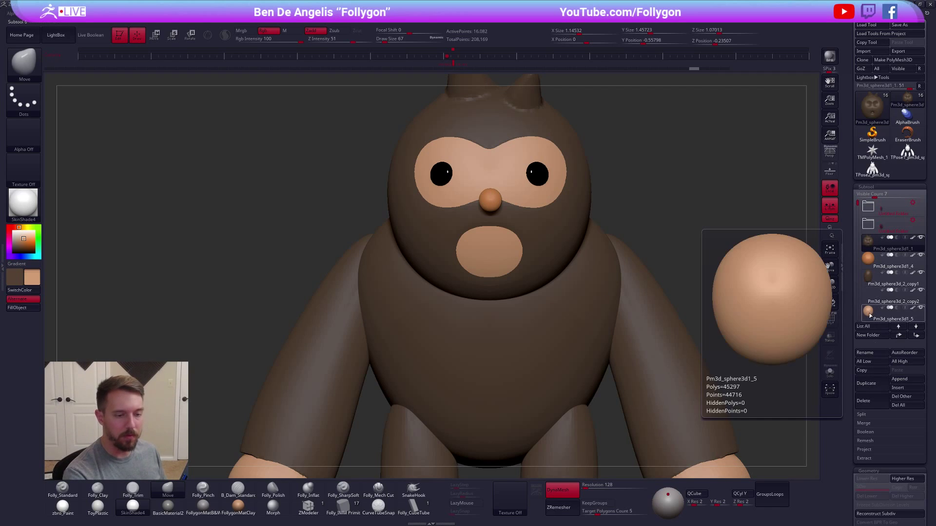
left_click(370, 510)
right_click(475, 258)
key("c")
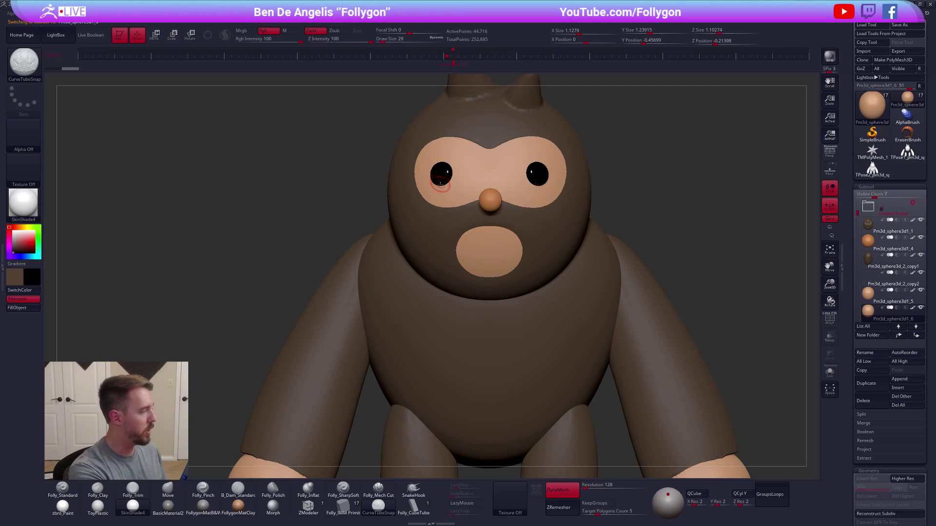
right_click_drag(440, 183, 477, 249, "ctrl")
key("space")
left_click_drag(483, 247, 480, 243)
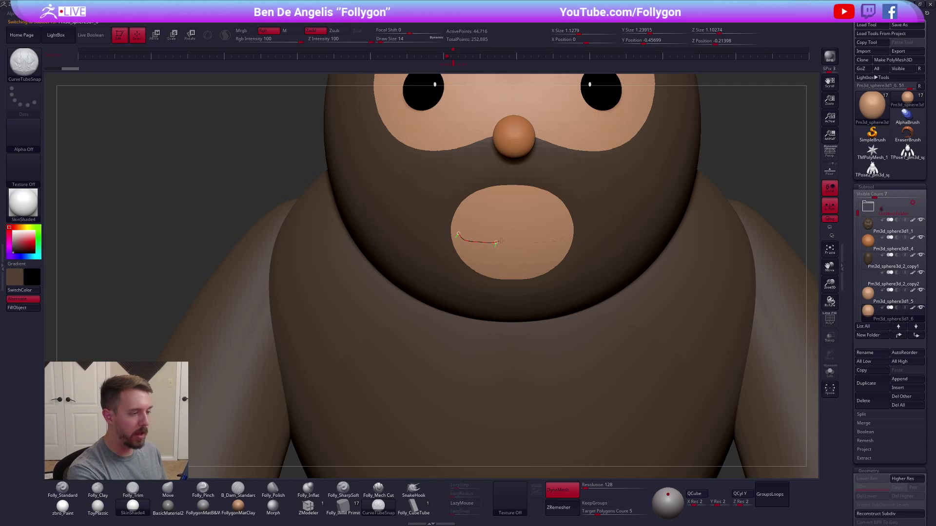
Draw a curved black tube about 0.17 units wide from one side of the mouth patch to its centre, keeping only the tube in the duplicate.
left_click_drag(514, 235, 513, 237)
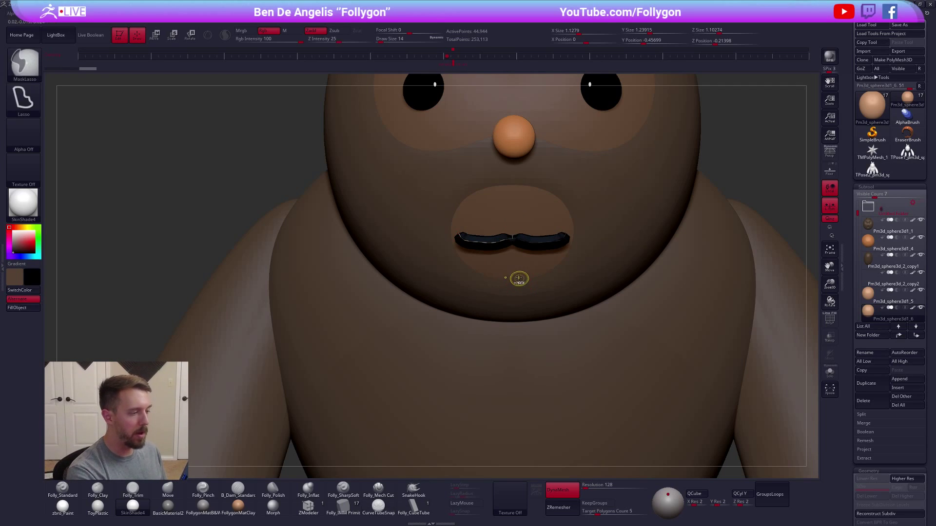
key("ctrl+z")
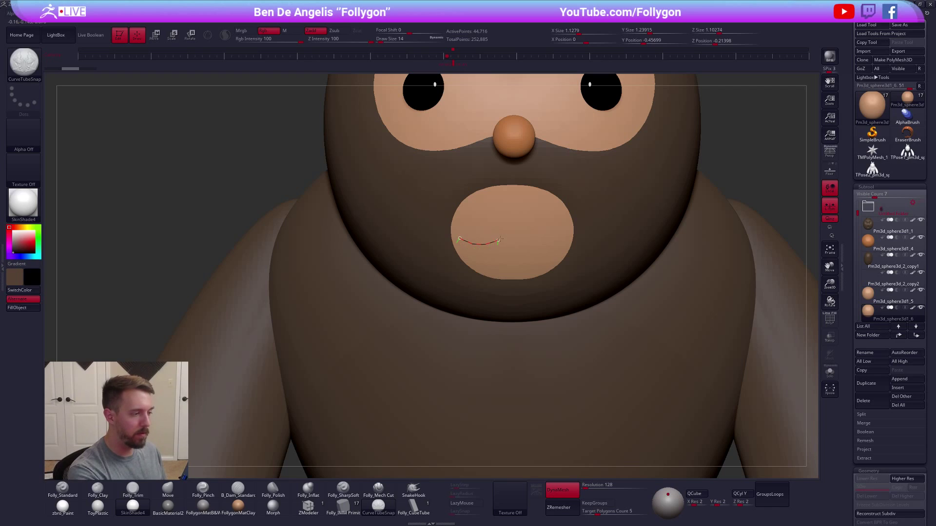
left_click(513, 228)
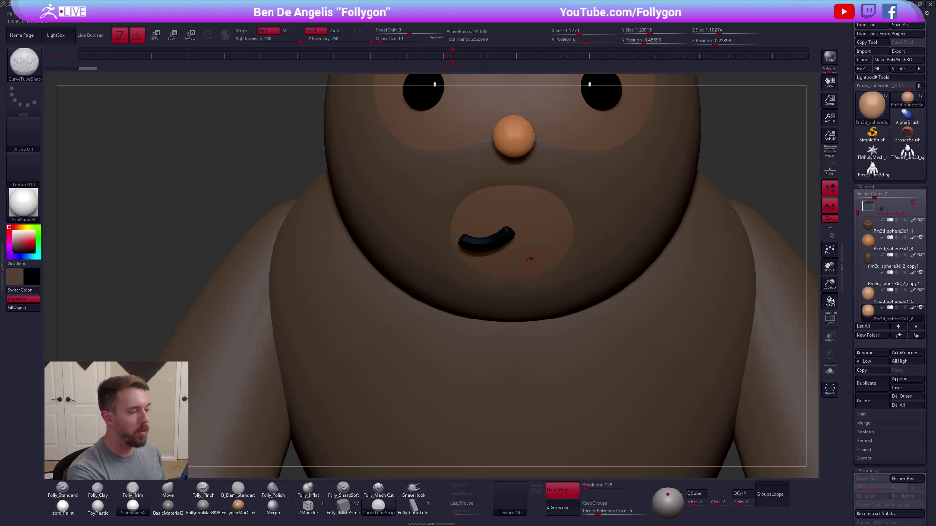
left_click(503, 240, "ctrl+shift")
key("1")
left_click(510, 248)
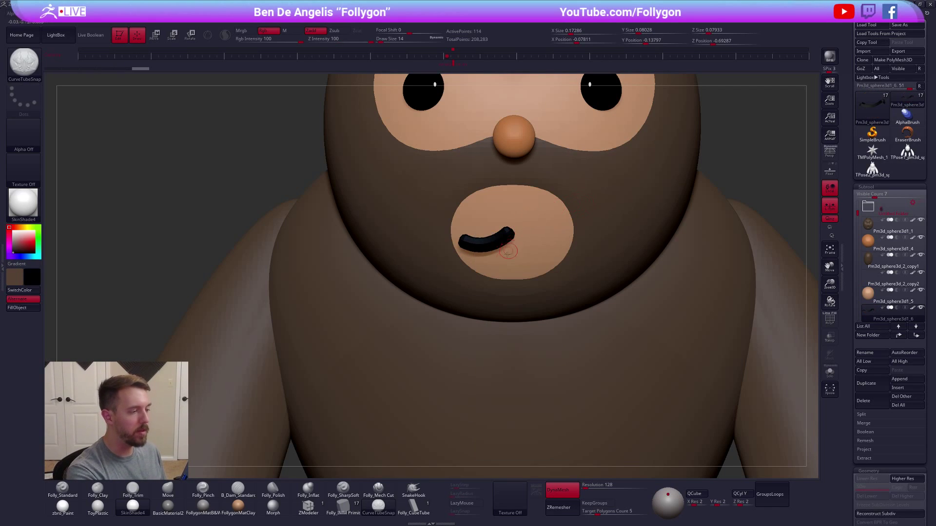
Shift the black mouth tube closer to the centre, then mirror and weld it to the other side of the mouth patch with local symmetry off.
key("w")
key("1")
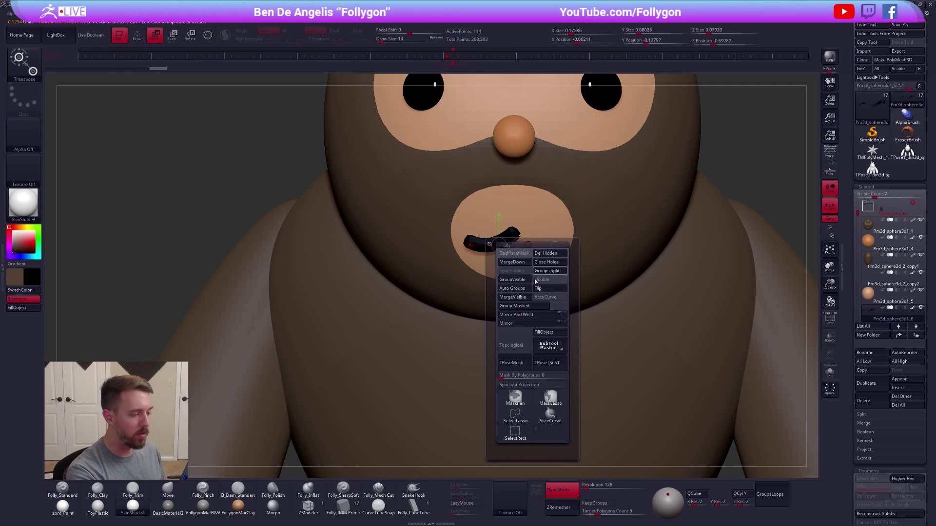
left_click(532, 315)
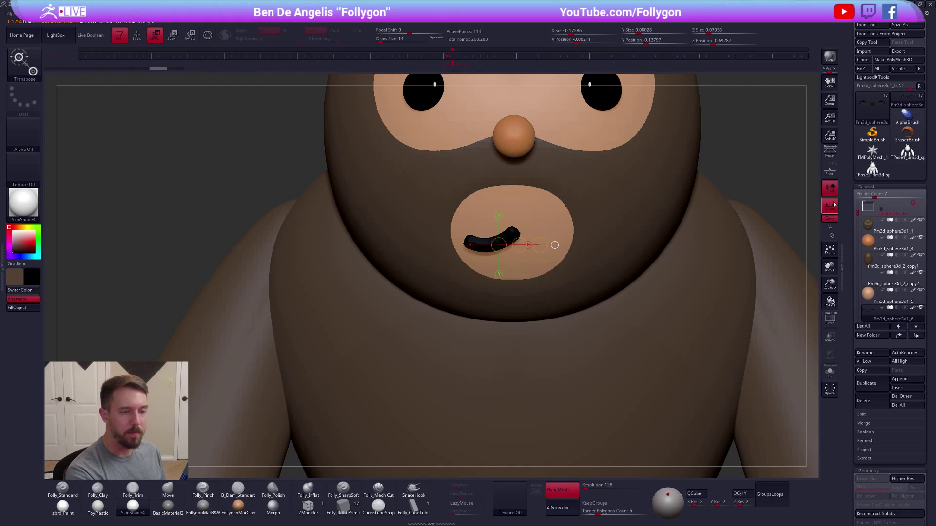
key("1")
left_click(598, 305)
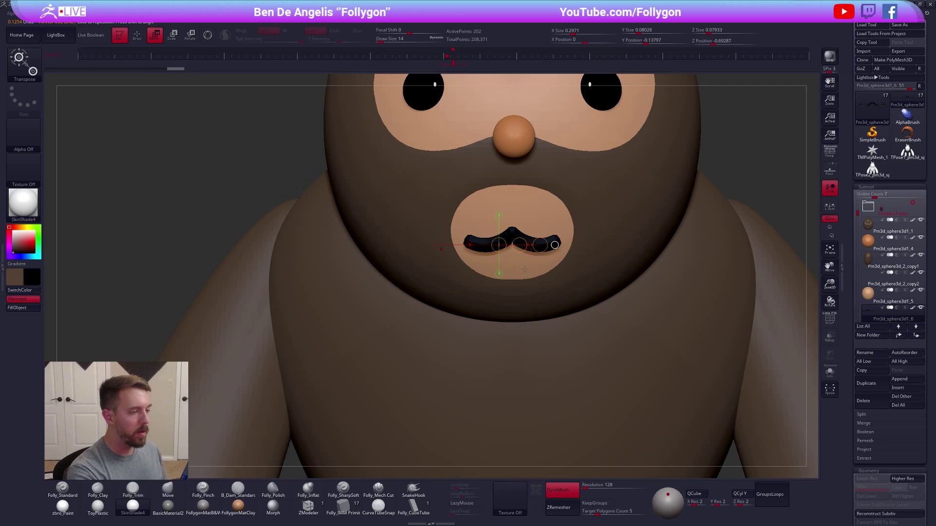
Subdivide the black mouth line and soften its central peak with the Smooth brush at draw size 74.
key("q")
key("d")
key("b")
key("m")
key("v")
right_click_drag(488, 284, 514, 266)
key("space")
left_click_drag(520, 254, 515, 234)
right_click_drag(516, 248, 506, 245, "shift")
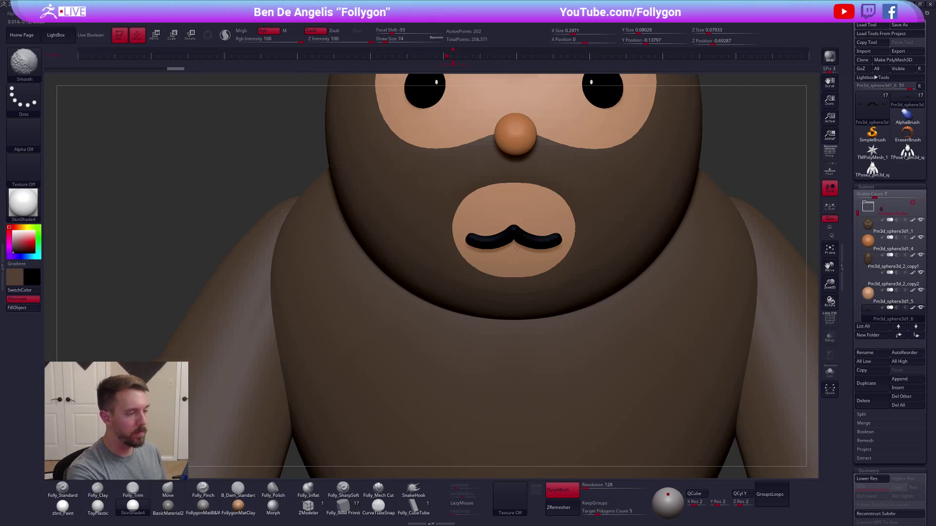
mouse_move(502, 236)
left_mouse_down("shift")
mouse_move(476, 241)
mouse_move(510, 238)
left_mouse_up("shift")
Move the mouth line slightly down so it follows the slope of the face in side view.
mouse_move(512, 260)
right_mouse_down()
mouse_move(555, 259)
mouse_move(540, 237)
right_mouse_up()
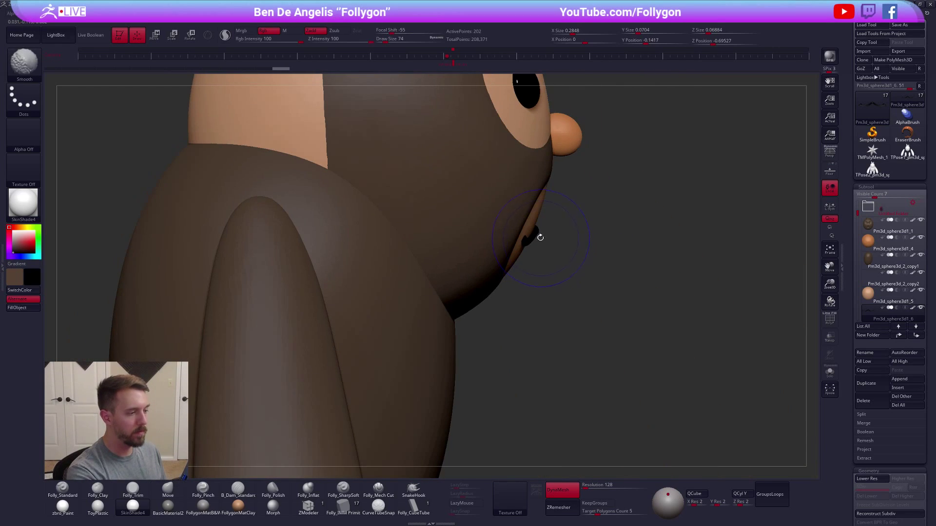
key("w")
mouse_move(530, 237)
left_mouse_down()
mouse_move(511, 281)
mouse_move(525, 275)
left_mouse_up()
key("r")
mouse_move(600, 297)
left_mouse_down("alt")
mouse_move(609, 234)
mouse_move(611, 339)
left_mouse_up("alt")
key("q")
Hide the back half of the peach inner head and delete the hidden part.
left_click(892, 296)
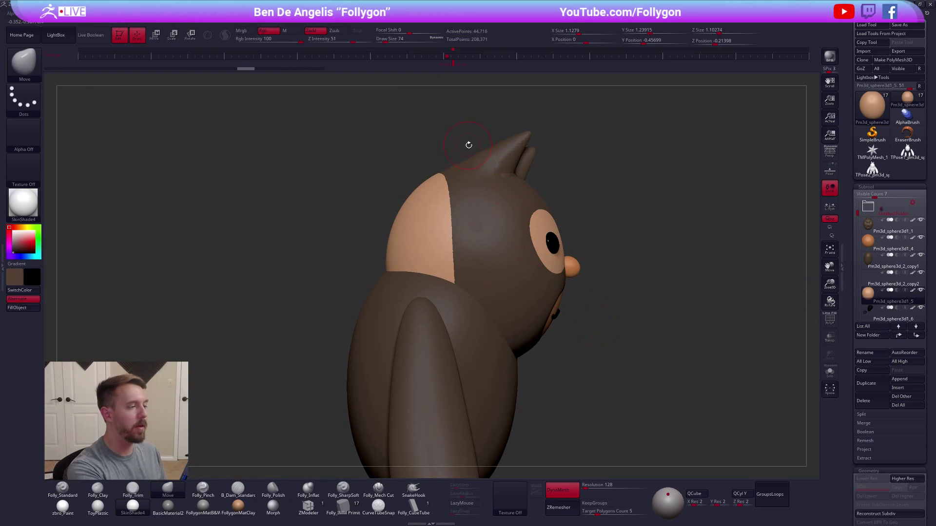
mouse_move(473, 140)
left_mouse_down("ctrl+shift")
mouse_move(441, 412)
mouse_move(382, 140)
left_mouse_up("ctrl+shift")
key("space")
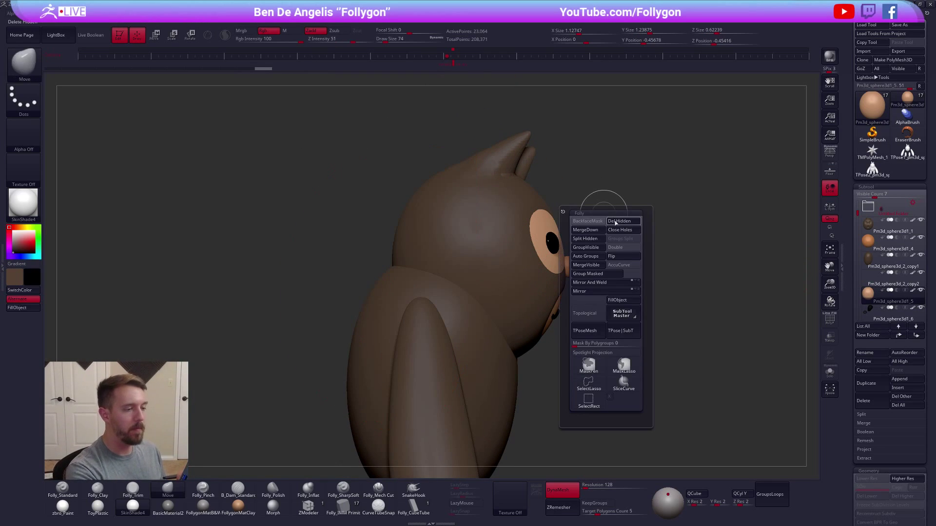
left_click(617, 220)
left_click_drag(687, 191, 557, 255)
mouse_move(686, 363)
left_mouse_down("alt")
mouse_move(691, 370)
mouse_move(675, 353)
left_mouse_up("alt")
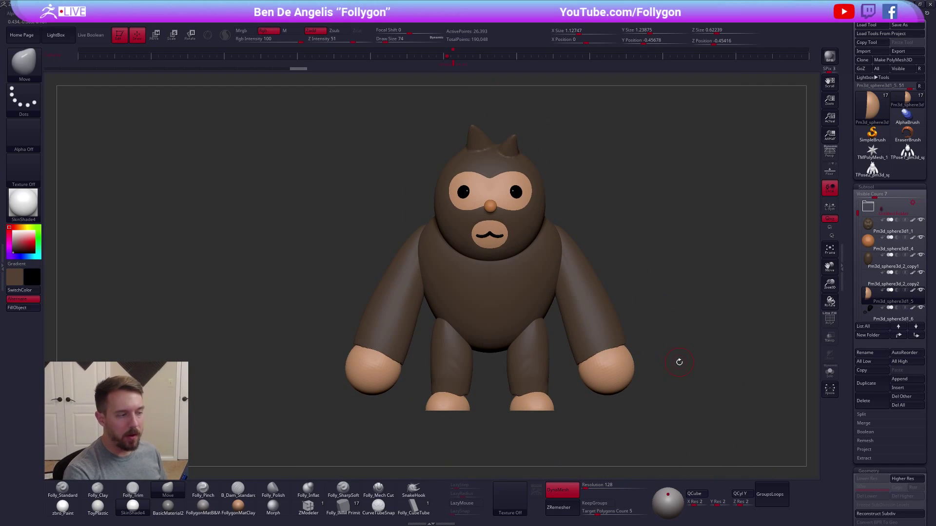
Select the brown head and subdivide it up to level 4.
mouse_move(604, 281)
left_mouse_down()
mouse_move(608, 265)
mouse_move(622, 336)
left_mouse_up()
key("space")
left_click_drag(517, 235, 514, 275)
right_click_drag(529, 278, 523, 248)
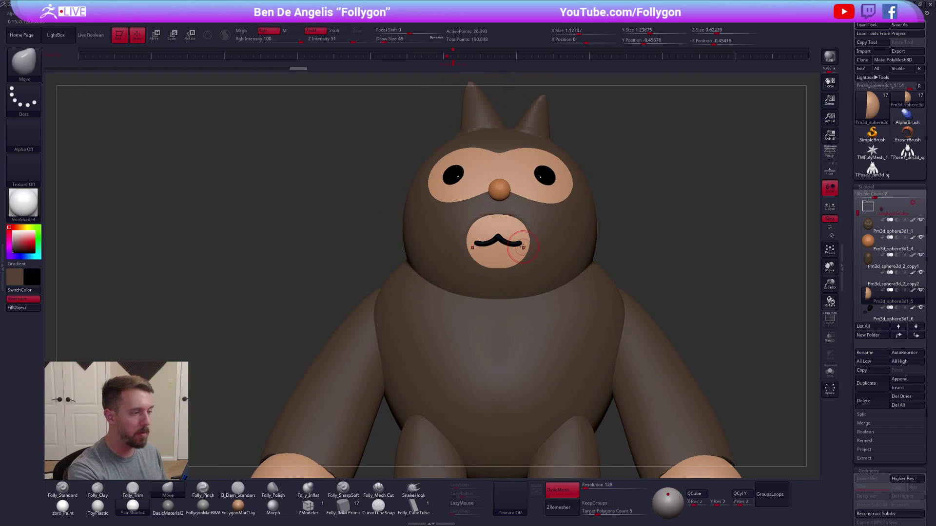
left_click(553, 244, "alt")
key("ctrl+d")
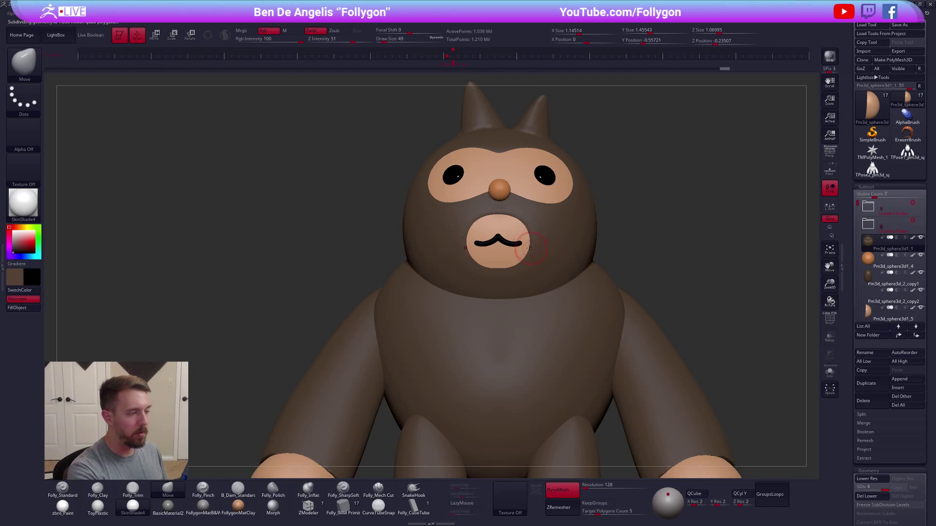
Insert white primitive spheres about 0.04 units across near both ends of the mouth line, using draw size 9.
left_click(512, 244, "alt")
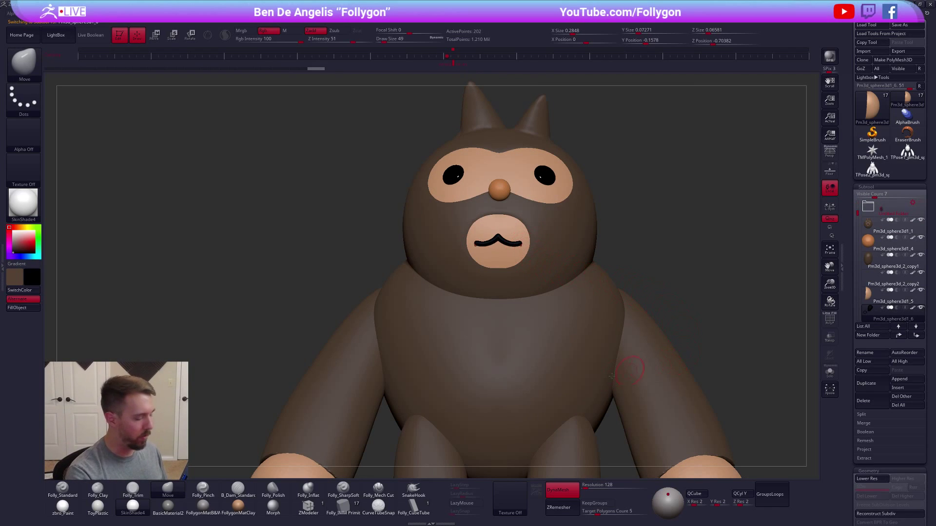
left_click(343, 506)
scroll(525, 251, "up", 3)
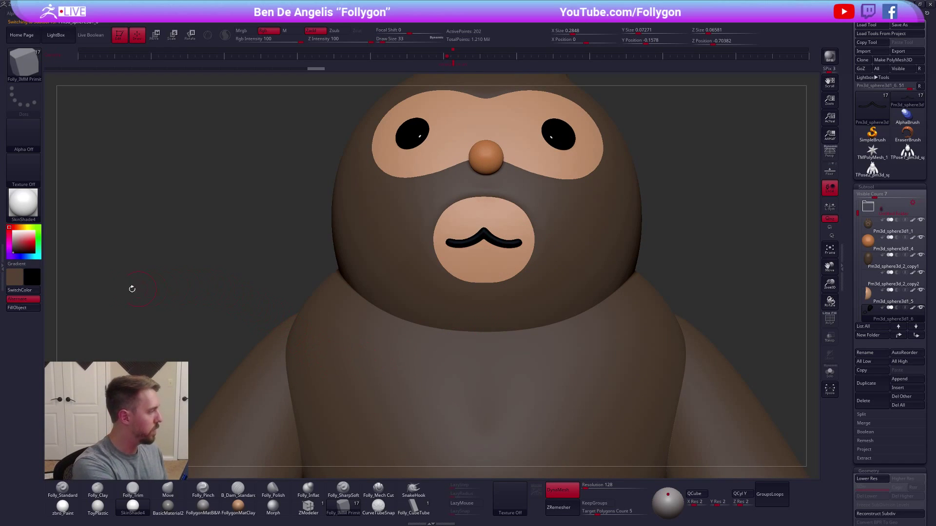
left_click_drag(24, 242, 12, 231)
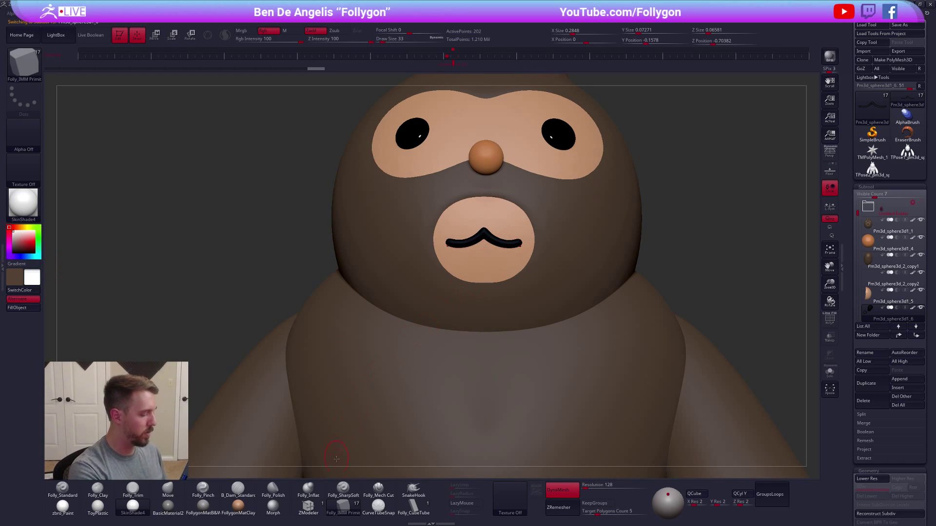
right_click_drag(497, 242, 515, 261, "alt")
key("space")
left_click_drag(516, 261, 522, 256)
Isolate the two white spheres by hiding the mouth line and the other subtools.
left_click(521, 257, "ctrl+shift")
key("alt+s")
left_click_drag(585, 260, 595, 261, "ctrl+shift")
left_click(490, 244, "ctrl+shift")
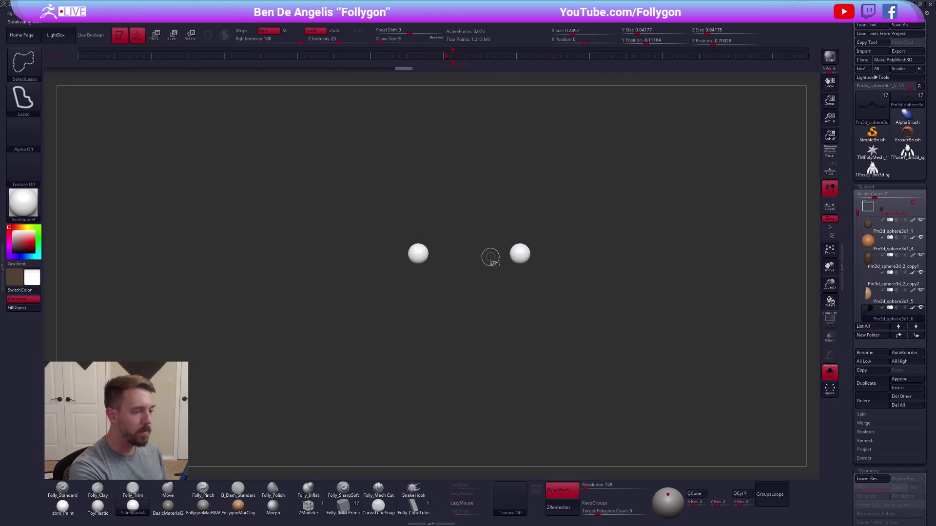
key("1")
left_click(546, 257)
Unhide the mouth line and split the white spheres from it into a separate subtool.
key("space")
left_click_drag(537, 241, 538, 267)
key("1")
key("alt+s")
key("space")
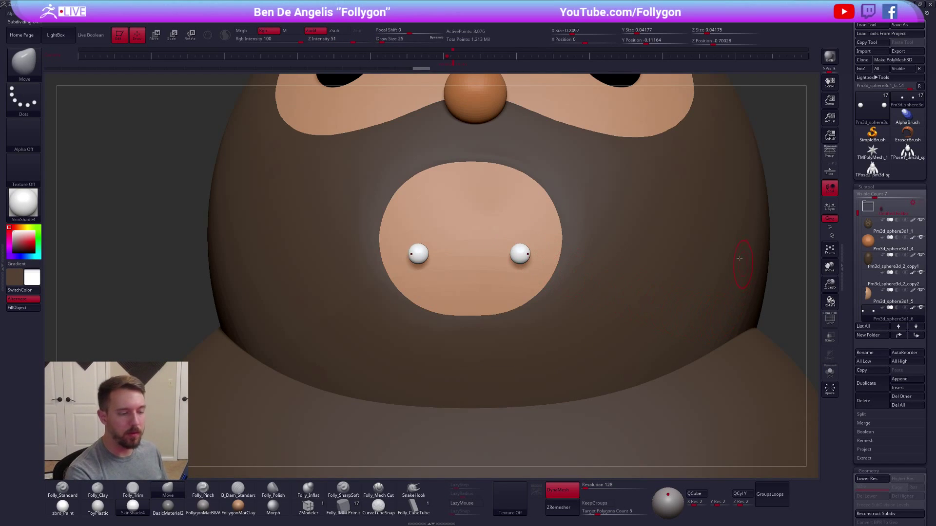
key("alt+s")
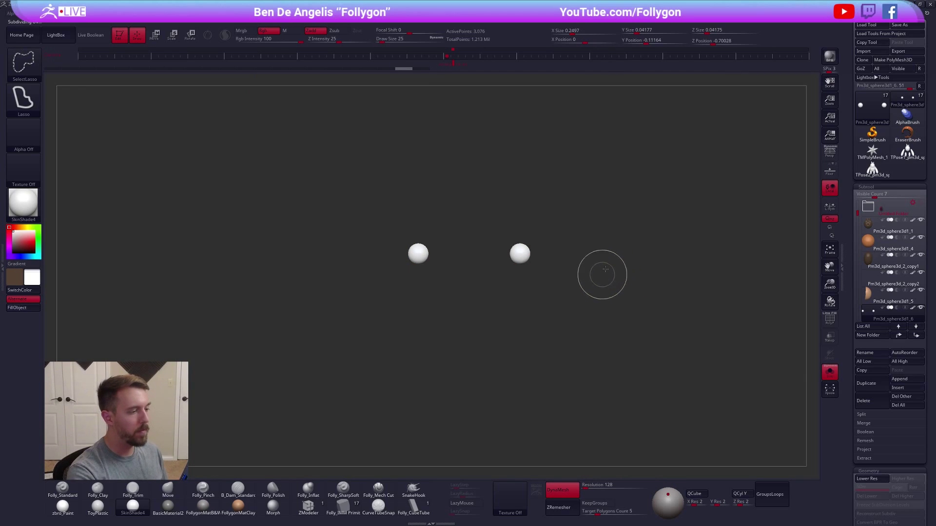
left_click_drag(603, 275, 636, 250, "ctrl+shift")
key("1")
left_click(624, 279)
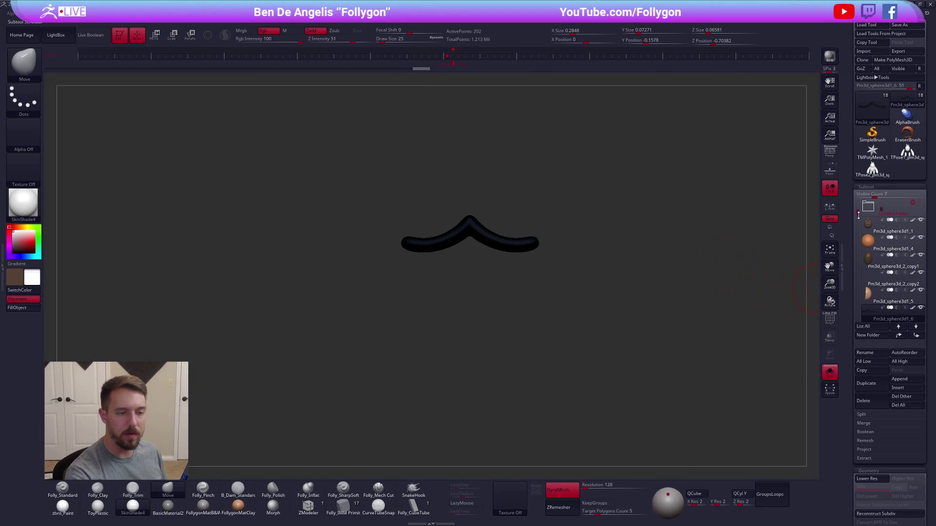
Pull the undersides of the two white spheres down into pointed fangs about 0.085 units tall with the Move brush.
left_click_drag(858, 214, 858, 233)
left_click(875, 295)
key("space")
left_click_drag(521, 262, 519, 318)
key("shift+s")
mouse_move(516, 280)
right_mouse_down()
mouse_move(547, 294)
mouse_move(547, 274)
right_mouse_up()
key("1")
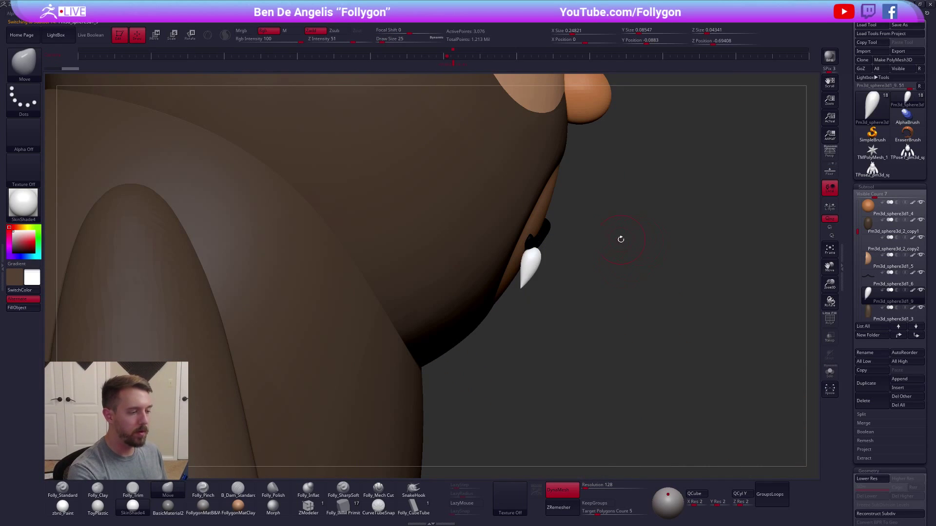
Turn on local symmetry and scale the fangs down to about 0.056 units tall with the transpose line.
key("w")
left_click_drag(533, 274, 569, 310)
left_click_drag(535, 253, 522, 345)
key("e")
left_click(829, 205)
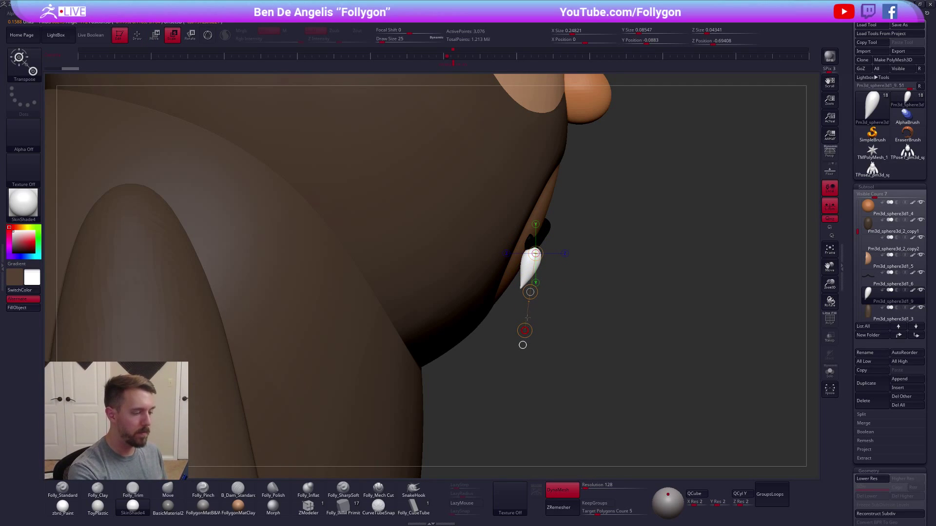
left_click_drag(530, 310, 529, 312)
key("w")
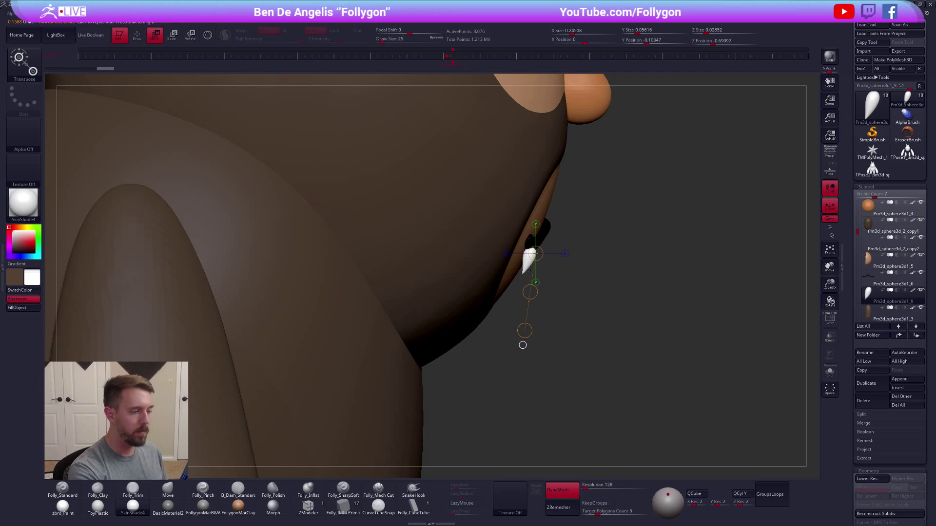
Adjust the fangs with the transpose line so they sit inward against the face, just under the mouth line.
left_click_drag(530, 245, 331, 297, "shift")
key("ctrl+z")
key("r")
key("w")
left_click_drag(571, 262, 569, 282)
right_click_drag(569, 292, 478, 290, "shift")
left_click_drag(567, 263, 538, 285)
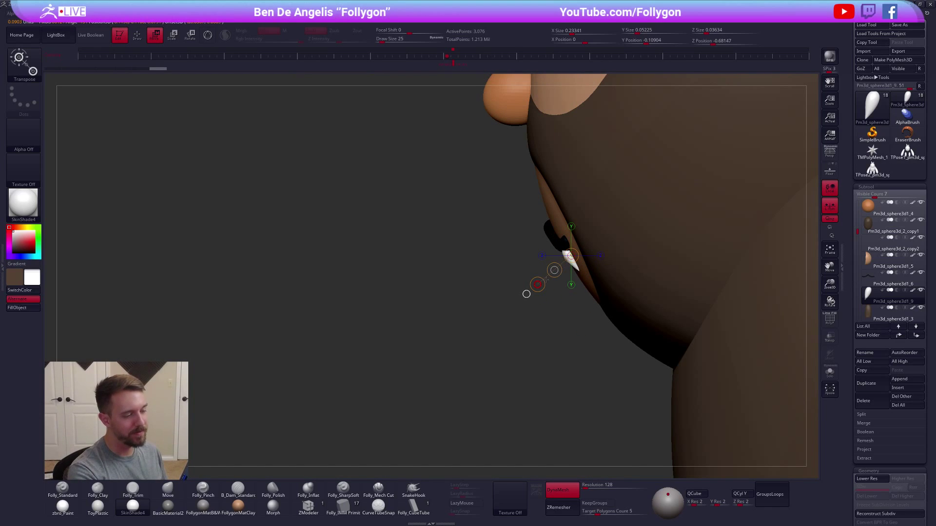
key("q")
mouse_move(526, 293)
right_mouse_down("shift")
mouse_move(588, 275)
mouse_move(669, 314)
mouse_move(628, 296)
right_mouse_up("shift")
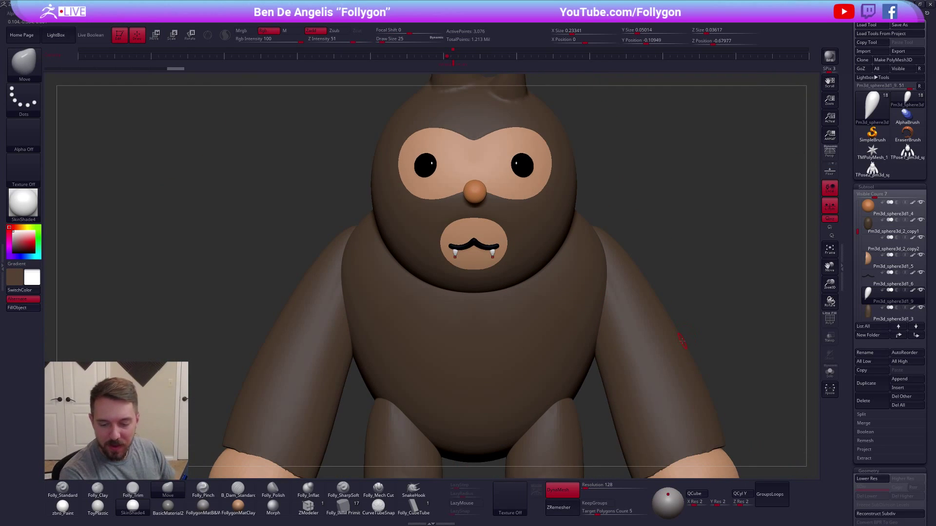
Build up the brown head around the mouth opening with the Clay brush at draw size 81 to shrink the peach patch.
left_click(534, 249, "alt")
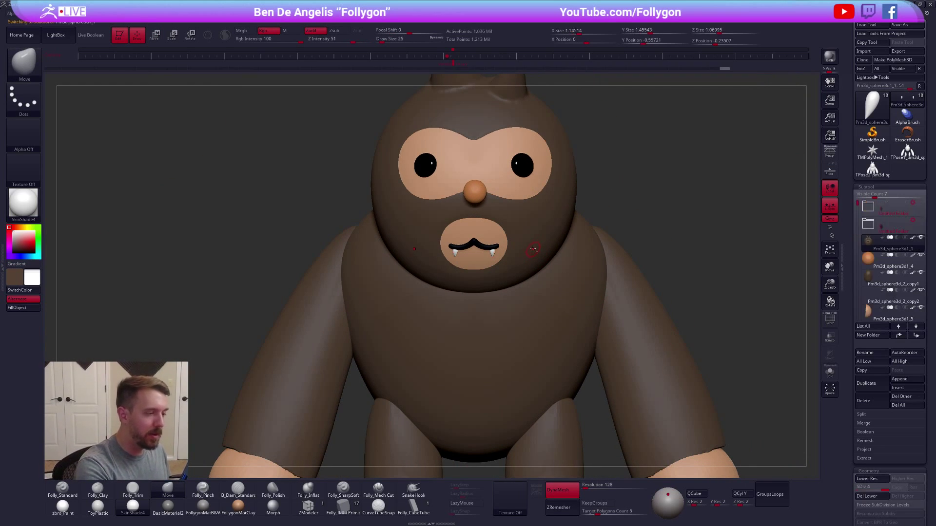
key("space")
left_click_drag(554, 277, 560, 276)
key("alt+s")
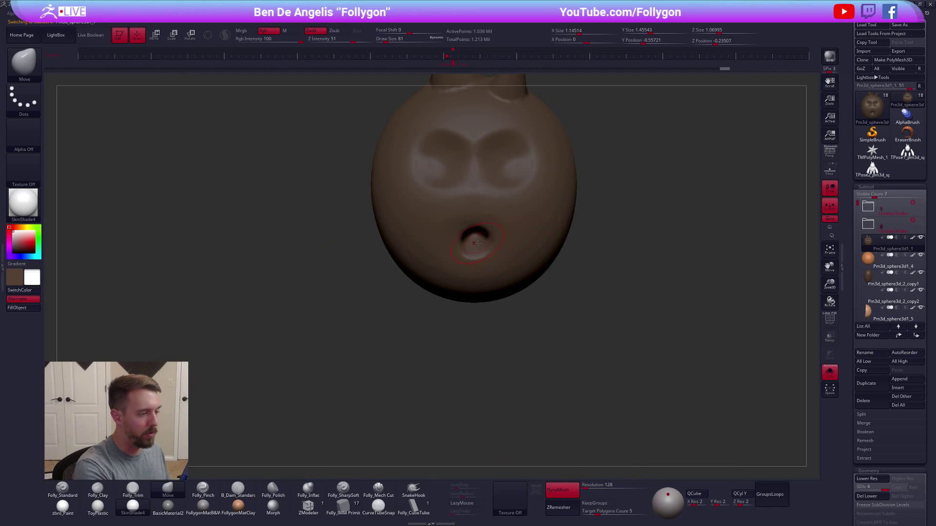
key("2")
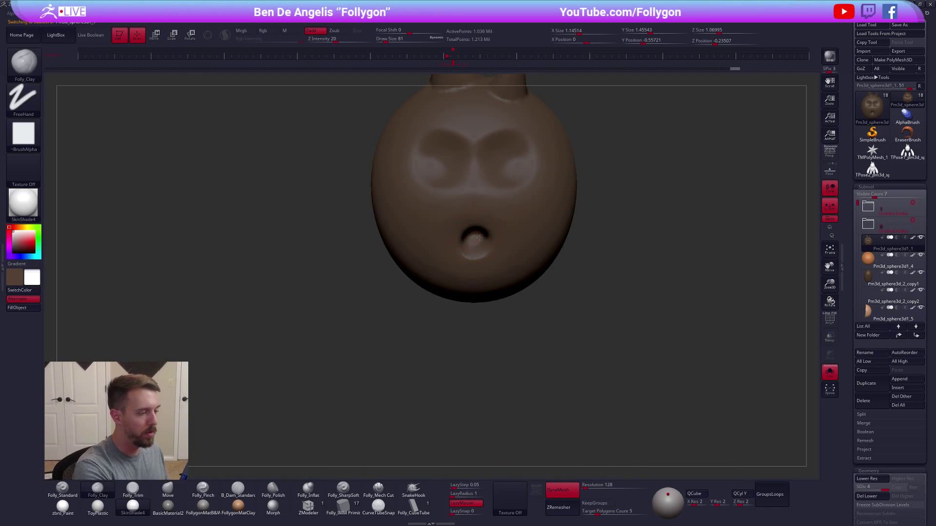
key("alt+s")
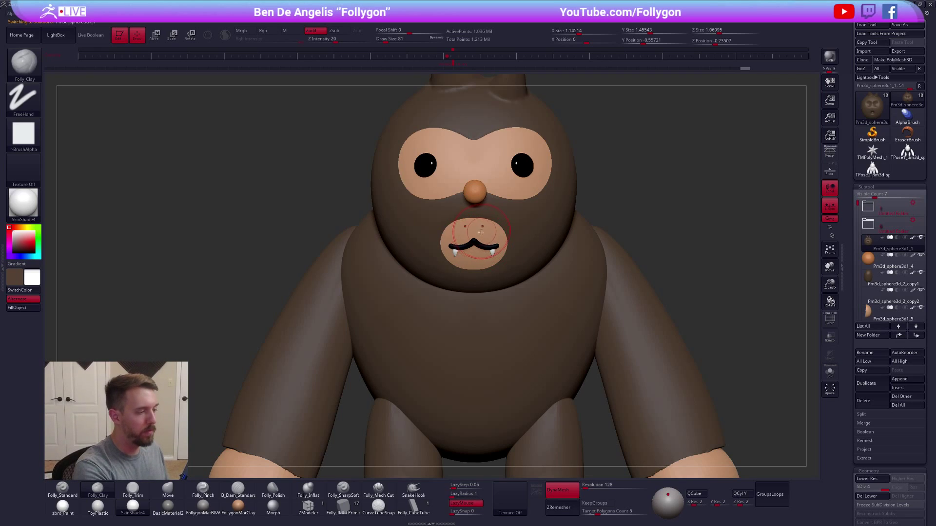
mouse_move(461, 226)
left_mouse_down()
mouse_move(446, 239)
mouse_move(463, 266)
mouse_move(494, 240)
left_mouse_up()
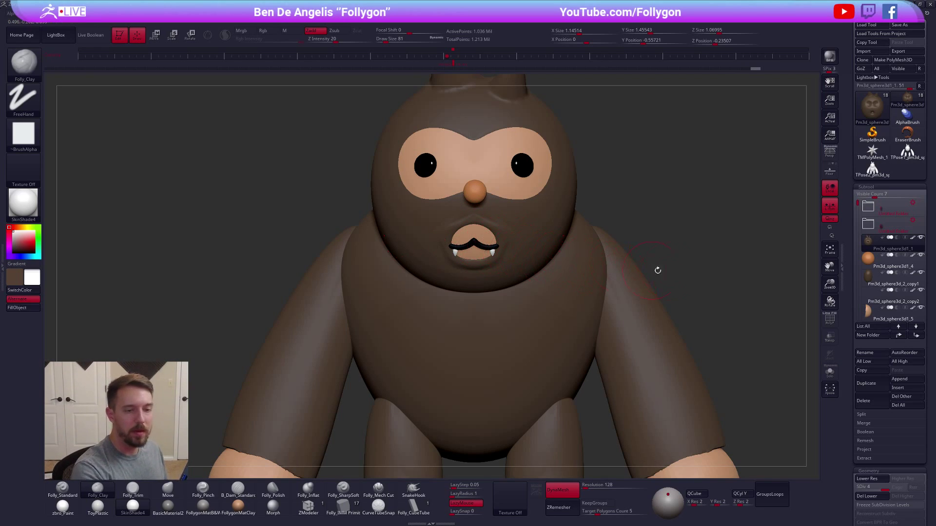
Select the peach inner head and shrink its visible area around the mouth with the Move brush.
left_click(873, 315)
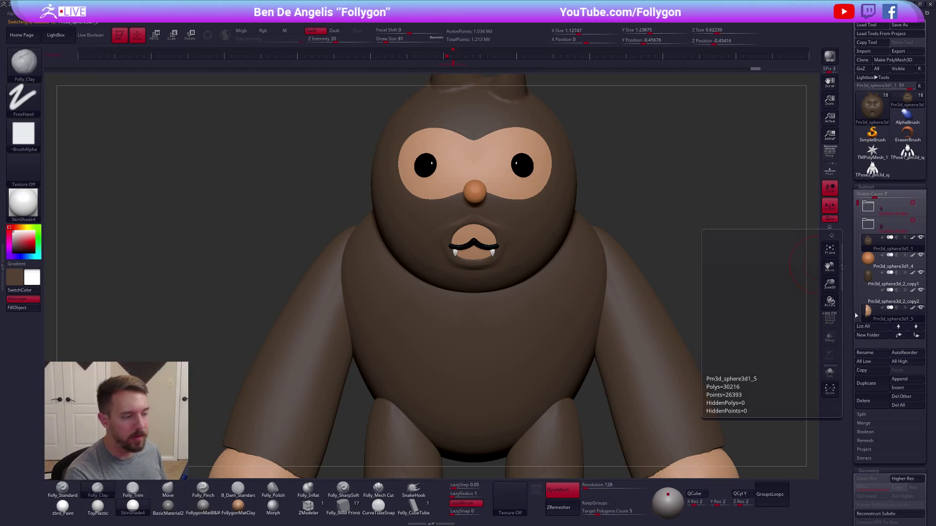
key("b")
key("m")
key("v")
left_click_drag(491, 233, 474, 244)
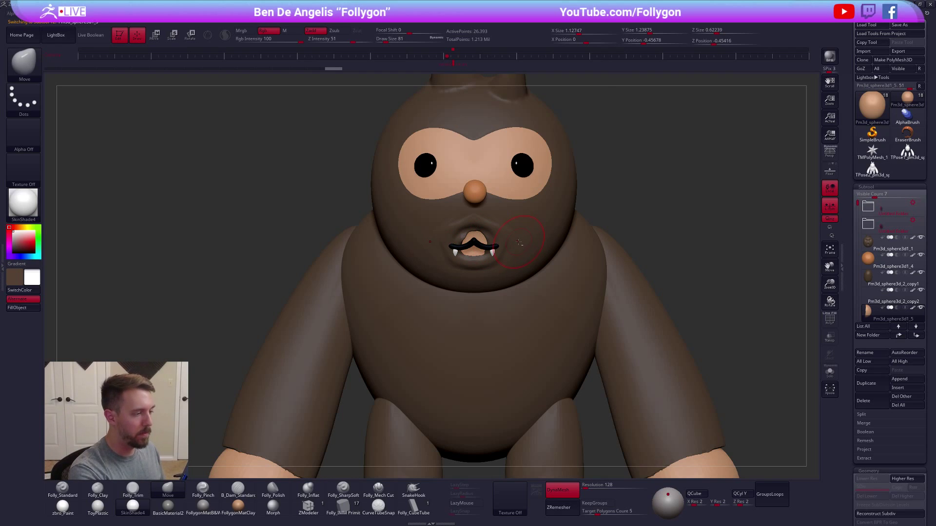
Isolate the brown head and pull its surface over the mouth opening with the Move brush at draw size 88.
left_click(502, 239, "alt")
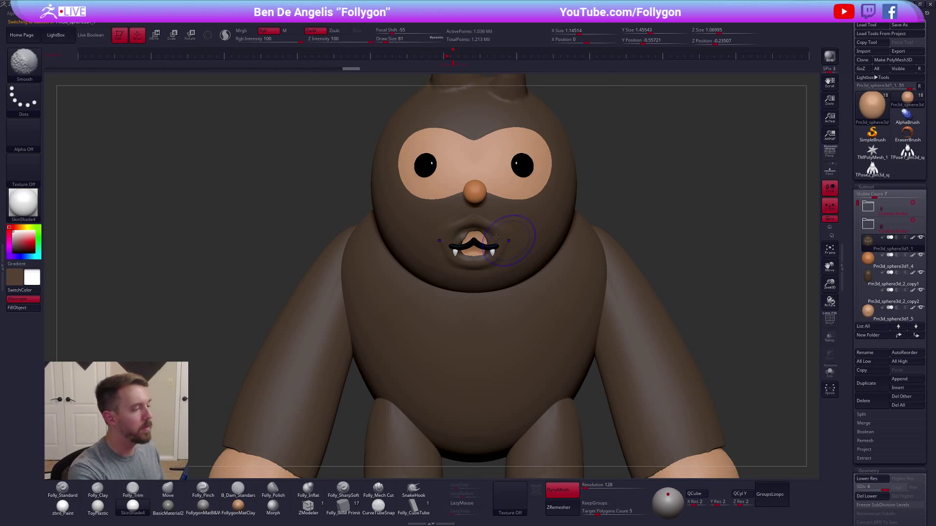
key("alt+s")
mouse_move(456, 253)
right_mouse_down()
mouse_move(478, 236)
mouse_move(463, 233)
right_mouse_up()
key("2")
key("b")
key("m")
key("v")
key("space")
left_click(479, 230)
left_click_drag(478, 234, 479, 257)
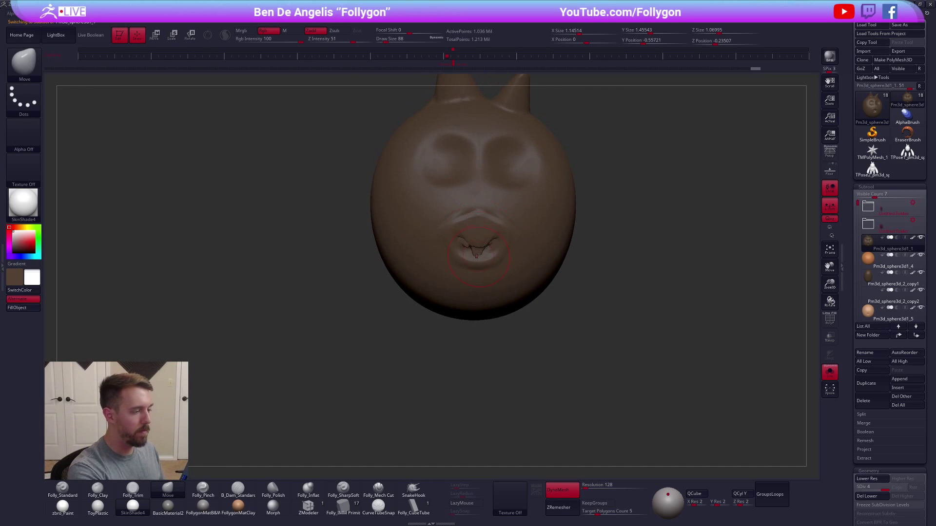
Drop the brown head to its lowest subdivision level and smooth the closed mouth area.
right_click_drag(529, 251, 485, 243)
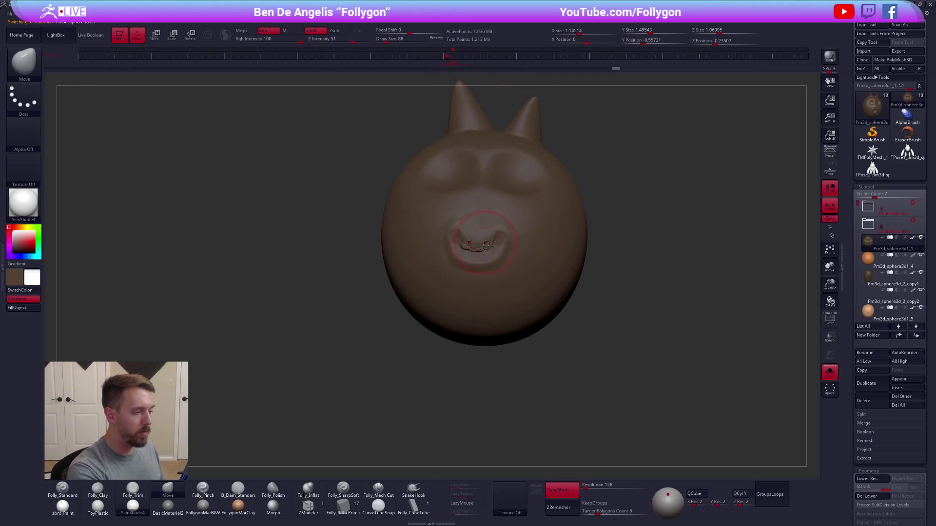
key("shift+d")
key("shift+d")
key("shift+d")
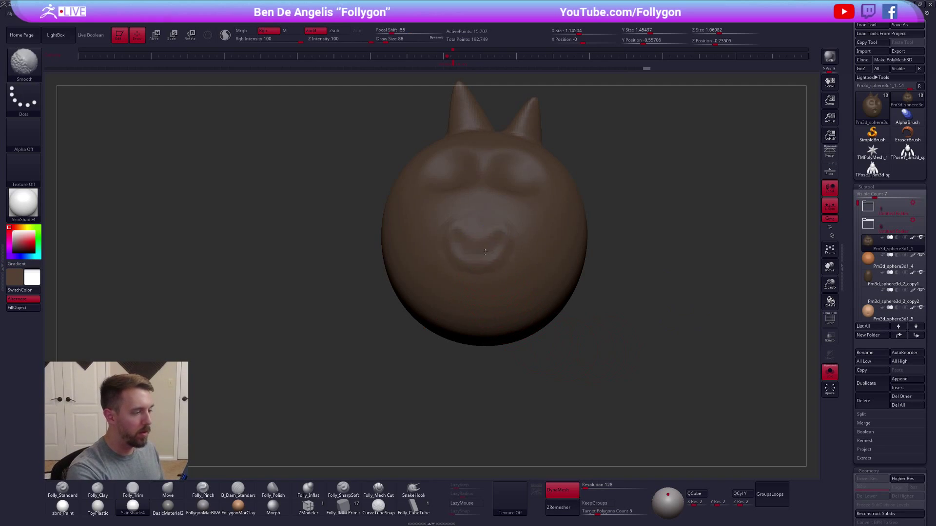
key("alt+s")
right_click_drag(511, 305, 479, 264)
key("f")
left_click_drag(600, 322, 667, 316)
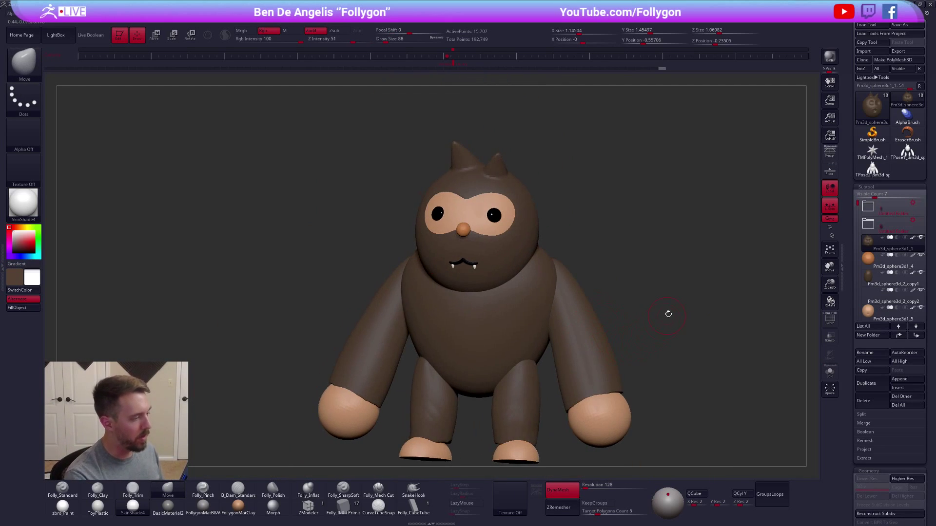
right_click(650, 239)
right_click(665, 226, "ctrl+shift")
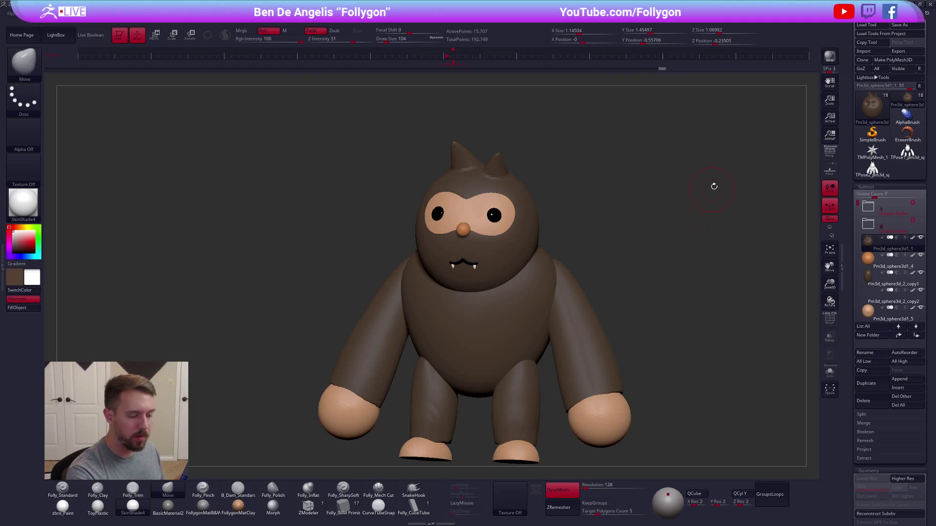
Create a combined TPoseMesh of all the character's parts and apply the FollygonMatB&W material.
left_click_drag(695, 215, 648, 284, "shift")
left_click_drag(660, 355, 634, 326, "alt")
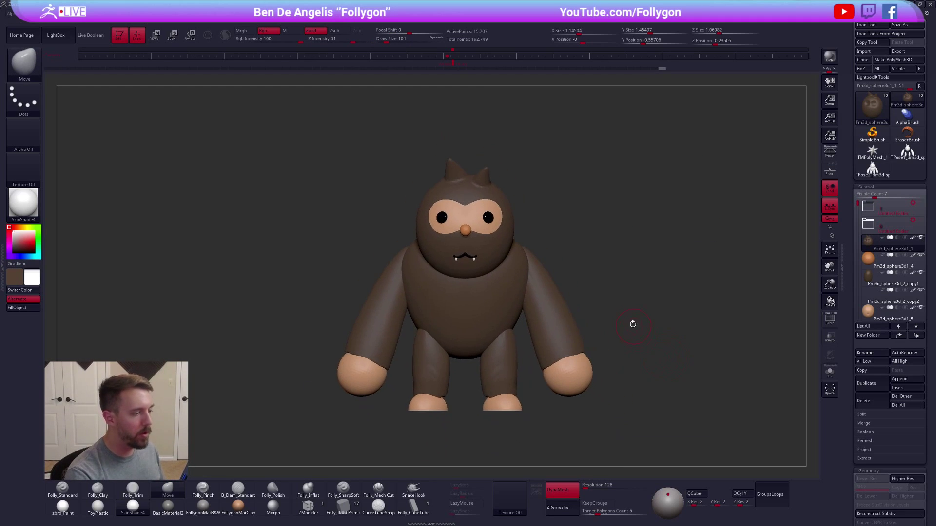
key("ctrl+space")
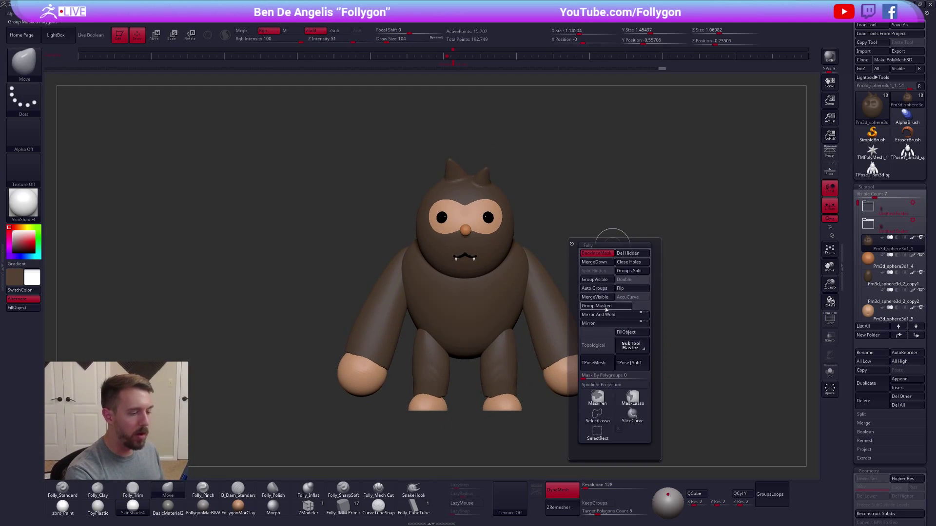
left_click(601, 356)
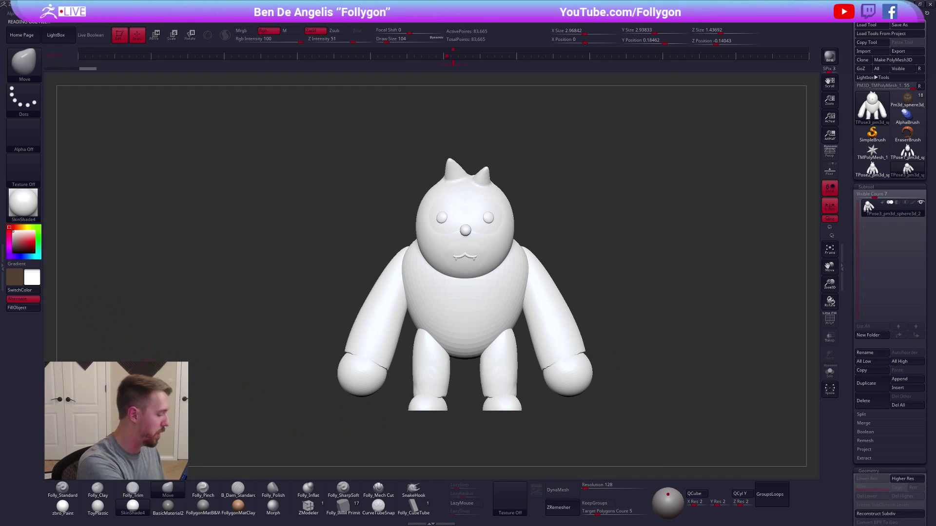
left_click(202, 507)
Mask everything except the mouth line and fangs, and scale them up.
mouse_move(487, 247)
right_mouse_down("alt")
mouse_move(503, 252)
mouse_move(481, 263)
right_mouse_up("alt")
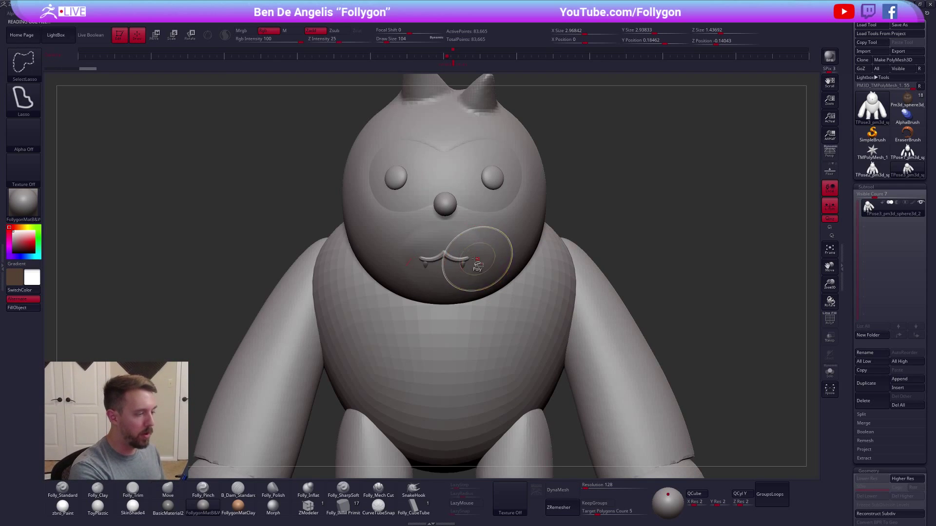
left_click(460, 259, "ctrl+shift")
left_click(478, 269, "ctrl+shift")
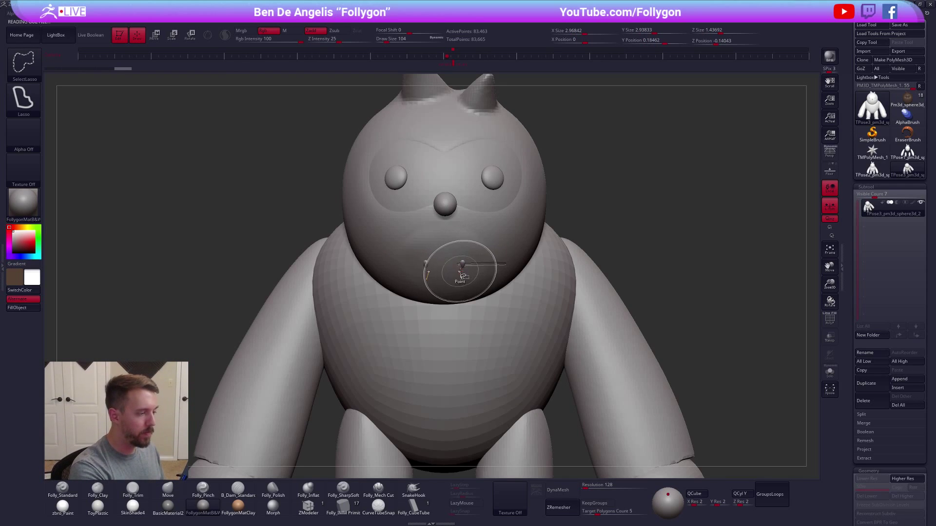
left_click(584, 228, "ctrl")
left_click(585, 227, "ctrl+shift")
key("e")
left_click_drag(461, 259, 747, 283)
left_click_drag(682, 287, 760, 289, "shift")
left_click_drag(525, 281, 566, 332, "shift")
Unmask only the eyes and scale them up on the face.
key("w")
left_click(531, 208)
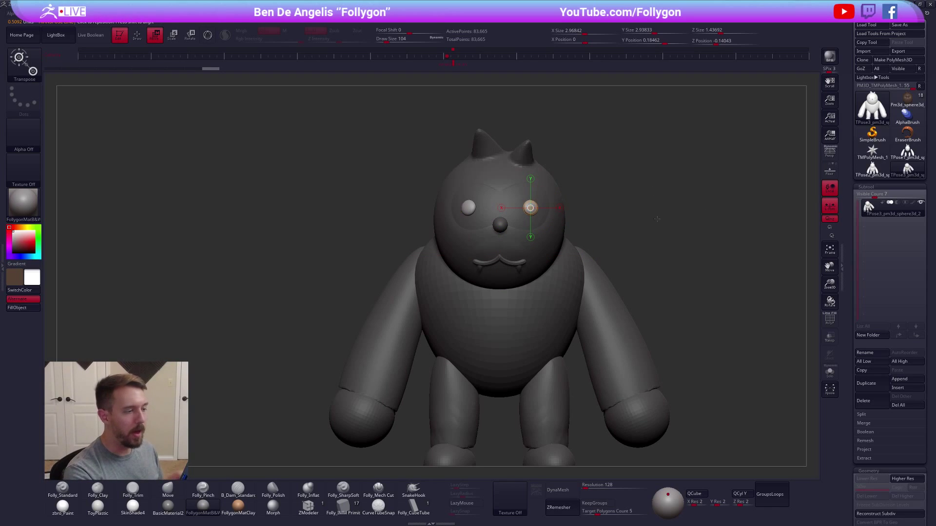
key("e")
left_click_drag(603, 208, 687, 213)
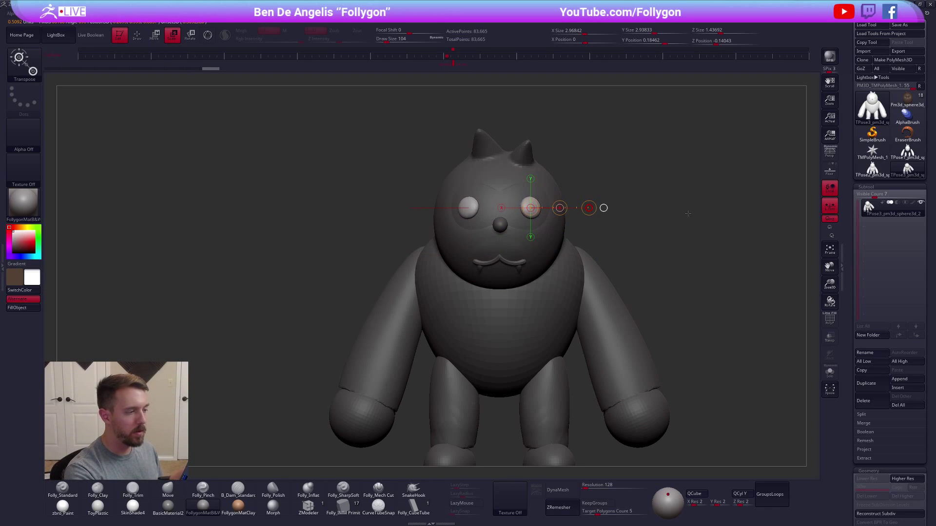
left_click_drag(605, 247, 585, 213)
key("w")
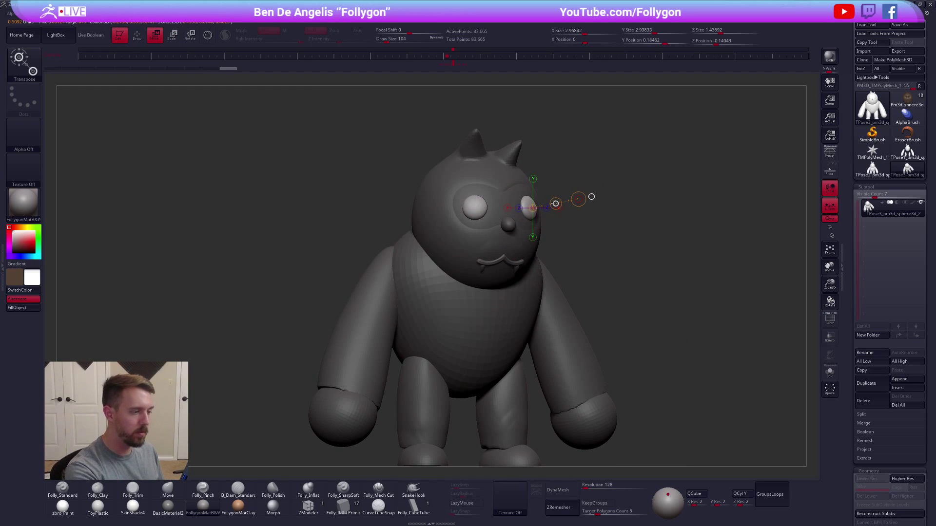
Switch to the Move brush and mask everything except the head, leaving the eyes, nose and mouth masked too.
key("q")
key("b")
key("m")
key("v")
mouse_move(556, 253)
left_mouse_down("shift")
mouse_move(566, 246)
mouse_move(556, 222)
mouse_move(519, 220)
left_mouse_up("shift")
key("space")
key("ctrl+shift")
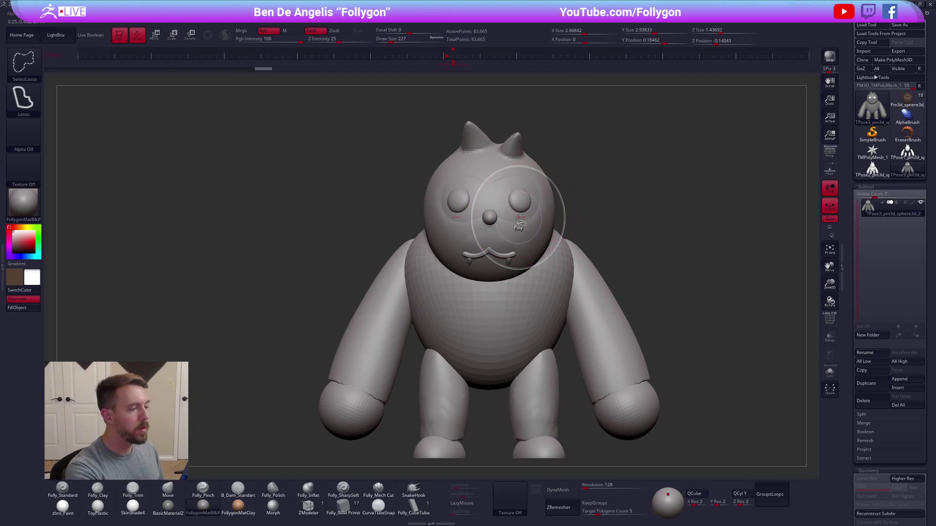
left_click(520, 215, "ctrl+shift")
left_click(580, 203, "ctrl+shift")
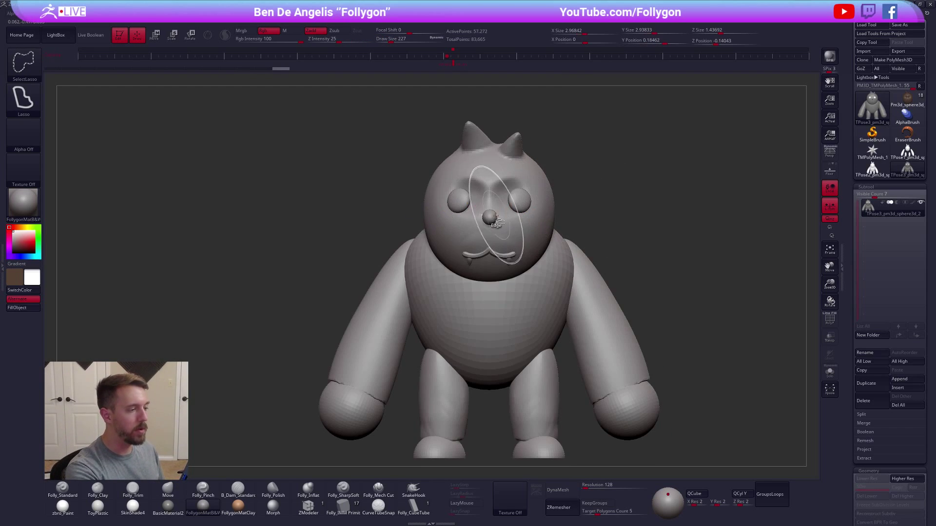
left_click(591, 223, "ctrl+shift")
Unmask the facial features, then scale the whole head down and shift it down and back into the torso.
key("space")
left_click_drag(591, 227, 551, 228)
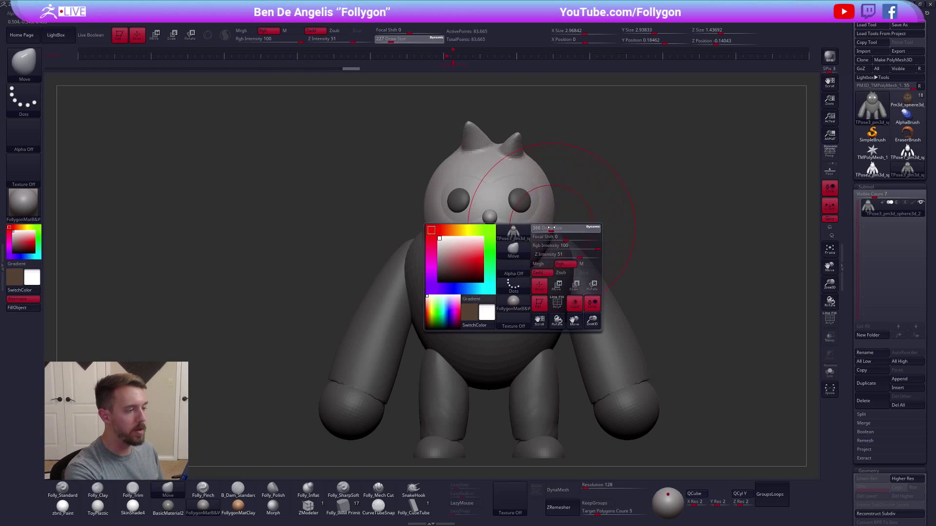
right_click_drag(551, 228, 522, 246, "shift")
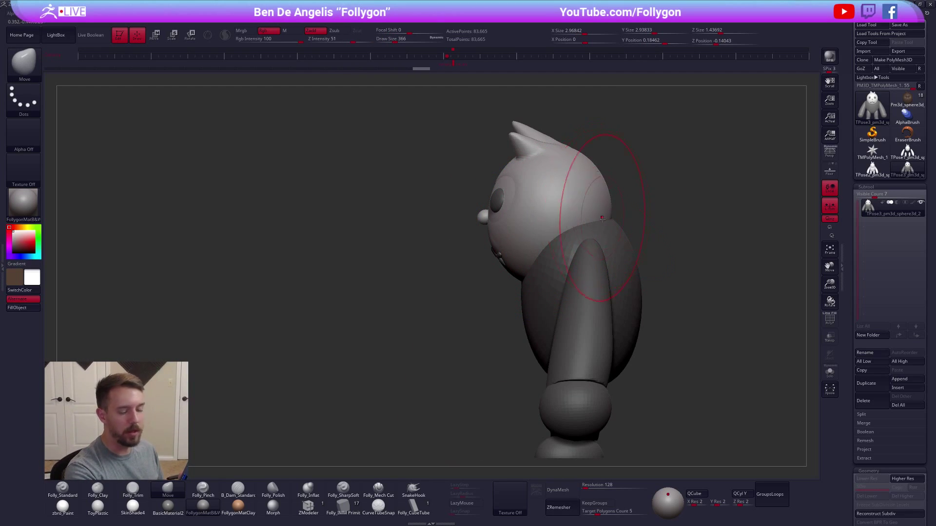
key("[")
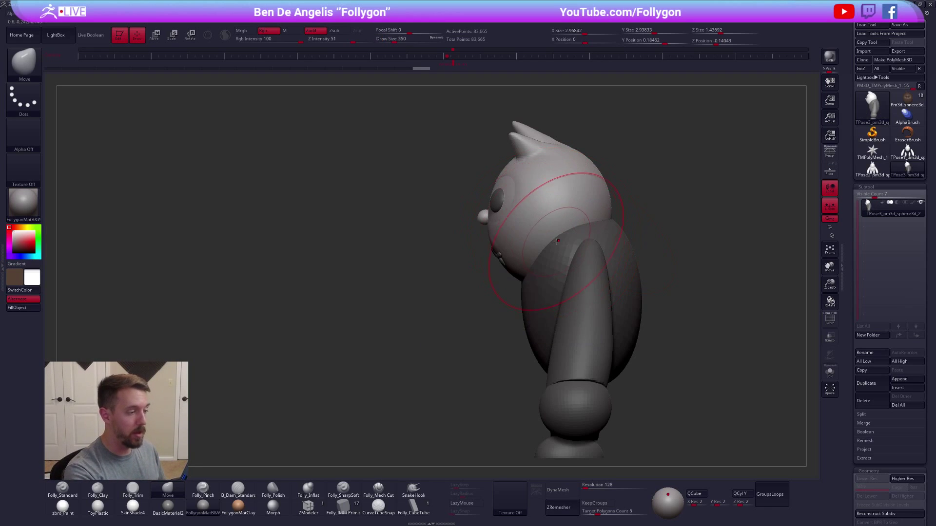
mouse_move(500, 276)
right_mouse_down()
mouse_move(477, 294)
mouse_move(486, 292)
right_mouse_up()
left_click_drag(487, 292, 429, 196, "ctrl+alt")
right_click_drag(428, 302, 465, 265, "ctrl")
key("r")
key("e")
left_click_drag(592, 214, 626, 217)
key("r")
key("w")
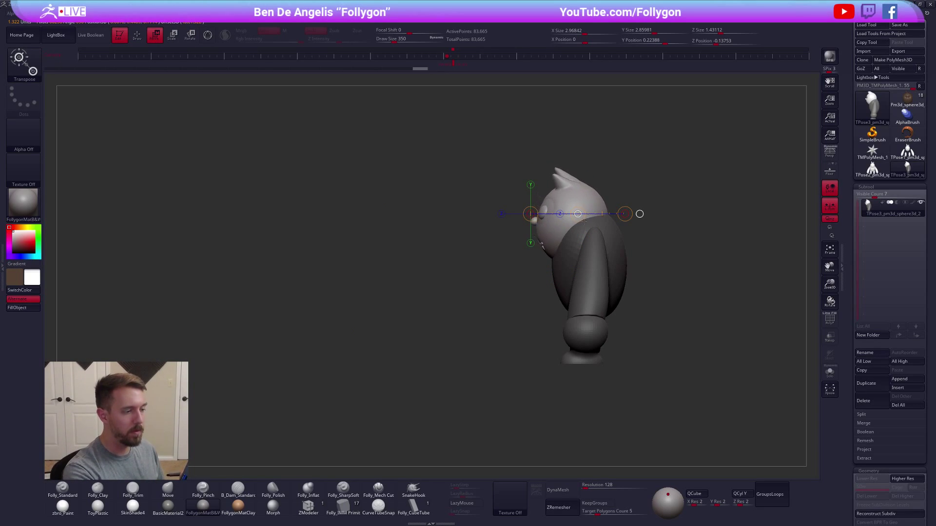
Mask the facial features and body, and adjust the sides of the head with the Move brush at draw size 252.
left_click_drag(634, 341, 575, 341, "shift")
key("q")
key("b")
key("m")
key("v")
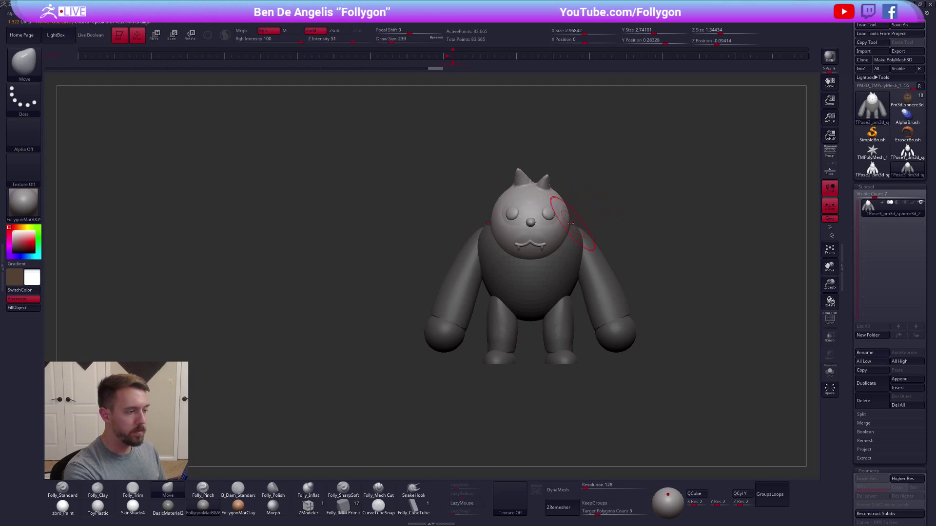
scroll(568, 236, "up", 3)
key("space")
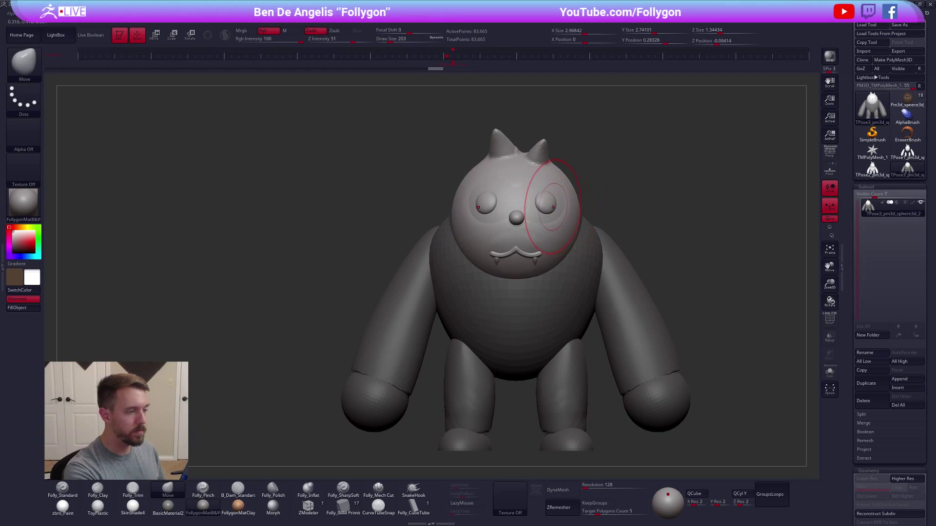
key("ctrl")
left_click(578, 195, "ctrl+shift")
left_click(589, 166, "ctrl+shift")
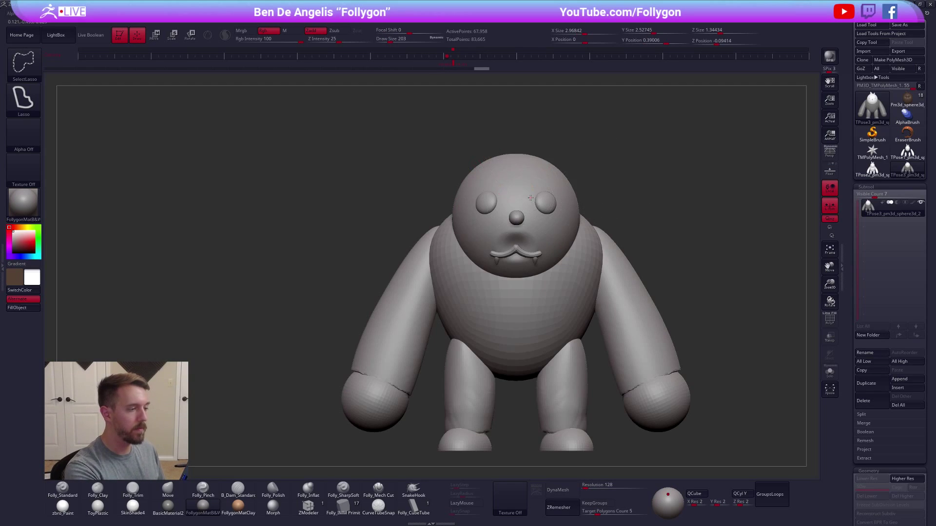
left_click(579, 175, "ctrl+shift")
key("space")
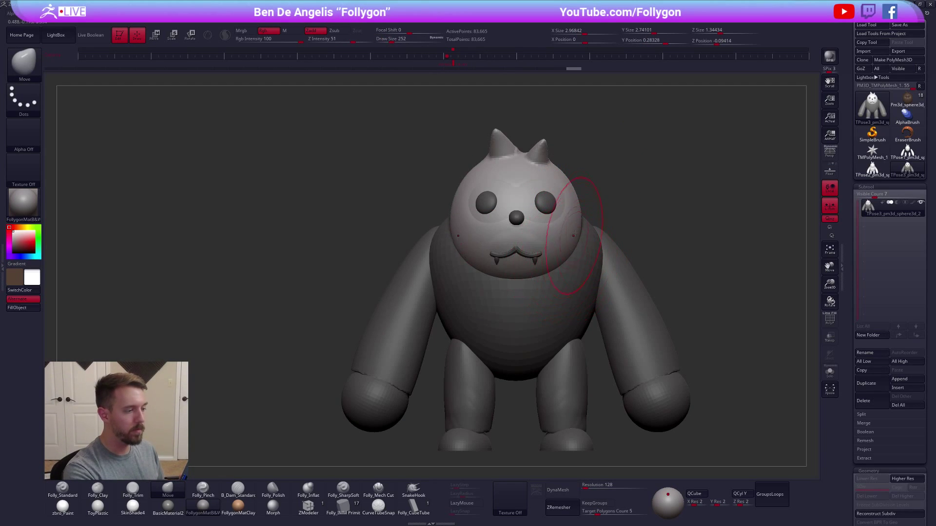
left_click_drag(578, 208, 578, 201)
Nudge the hair tufts on top of the head from the side with the Move brush.
mouse_move(634, 190)
left_mouse_down()
mouse_move(746, 192)
mouse_move(736, 191)
left_mouse_up()
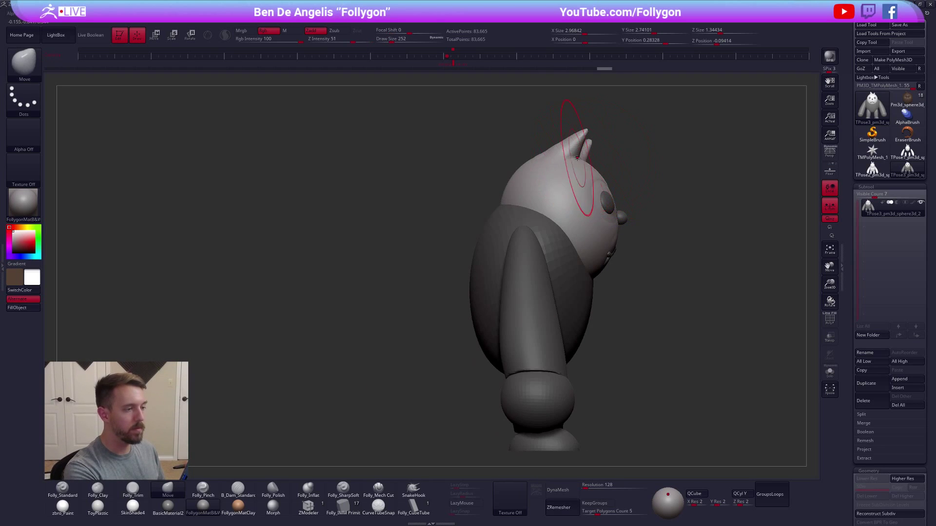
left_click_drag(562, 155, 569, 151)
left_click_drag(655, 187, 575, 189, "shift")
mouse_move(692, 184)
left_mouse_down("alt")
mouse_move(577, 184)
mouse_move(651, 222)
left_mouse_up("alt")
left_click_drag(663, 241, 633, 214, "alt")
Clear the head mask and mask everything except the two arms and hands.
left_click_drag(690, 195, 612, 436, "ctrl")
left_click(587, 318, "ctrl+shift")
left_click(586, 323, "ctrl+shift")
left_click(583, 327, "ctrl+shift")
left_click(581, 339, "ctrl+shift")
mouse_move(578, 338)
left_mouse_down("ctrl+shift")
mouse_move(559, 341)
mouse_move(572, 334)
left_mouse_up("ctrl+shift")
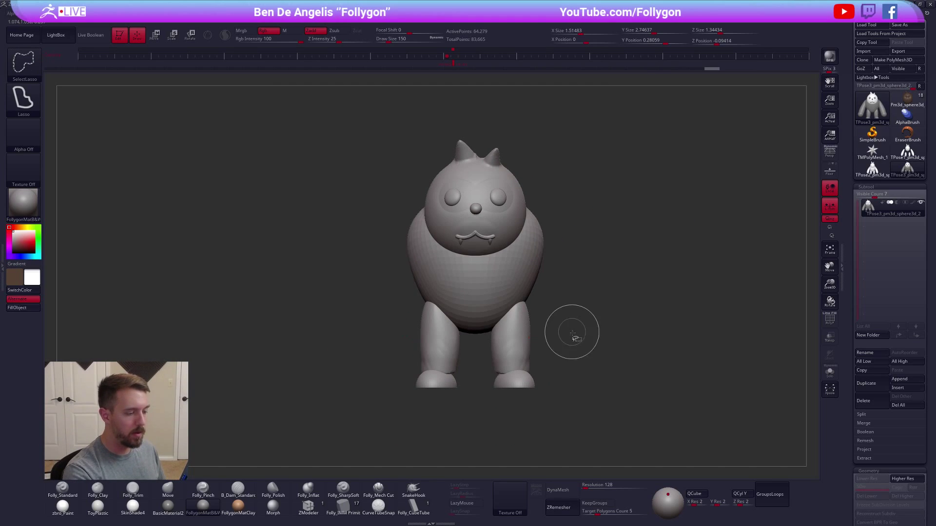
left_click(583, 340, "ctrl")
left_click(583, 343, "ctrl+shift")
Scale the arms and hands down from the shoulders in two passes.
right_click_drag(583, 343, 573, 308, "alt")
key("e")
left_click_drag(526, 183, 533, 200)
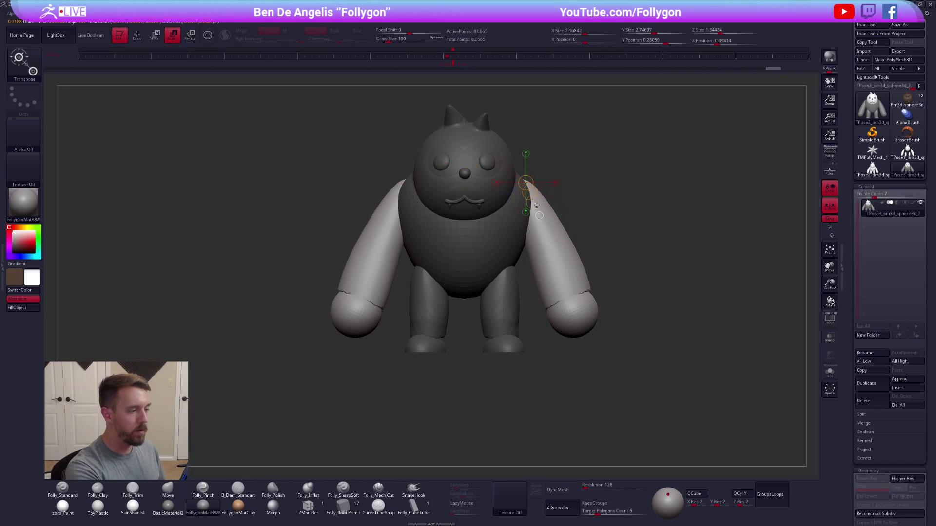
left_click_drag(590, 340, 580, 320)
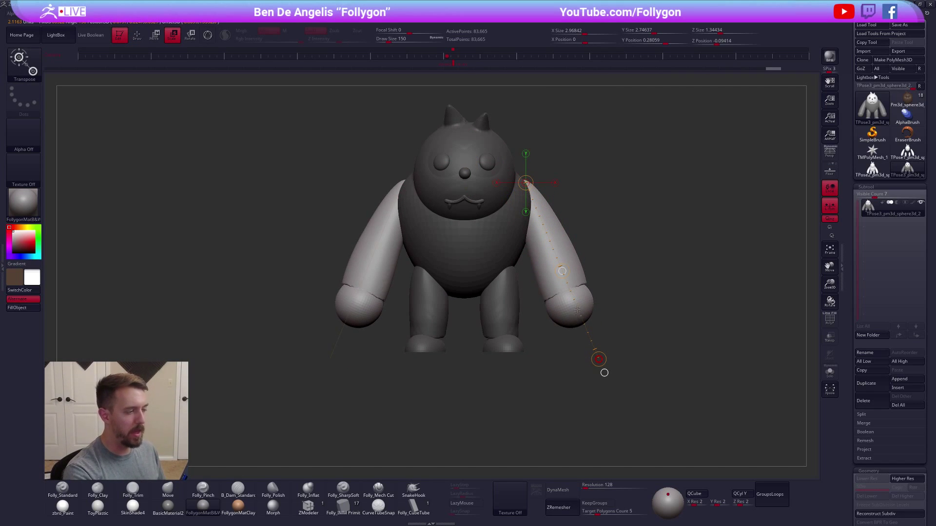
key("q")
mouse_move(644, 359)
right_mouse_down()
mouse_move(609, 367)
mouse_move(651, 367)
mouse_move(628, 349)
mouse_move(592, 256)
right_mouse_up()
key("e")
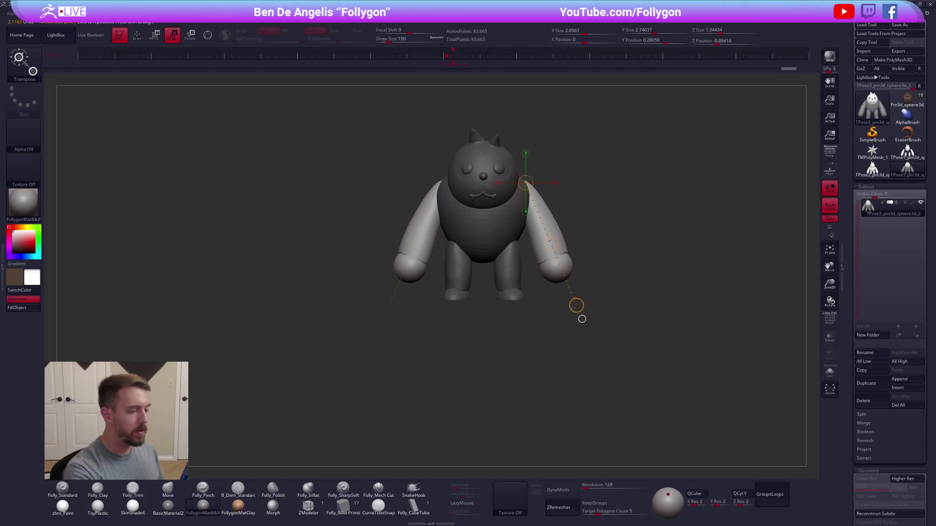
left_click_drag(571, 276, 562, 254)
key("q")
key("space")
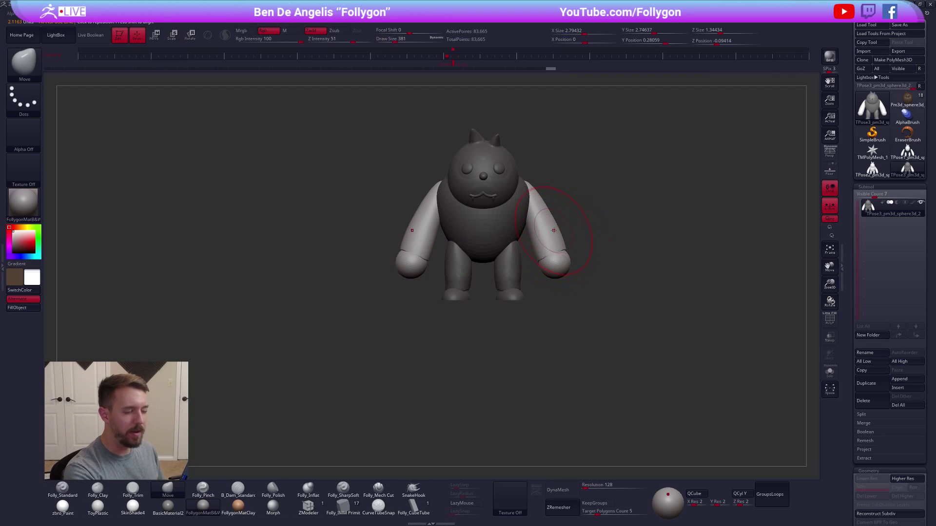
Mask everything except the torso and reshape its upper back with the Move brush at draw size 556.
left_click_drag(602, 212, 614, 211, "ctrl")
right_click_drag(573, 223, 490, 271)
key("w")
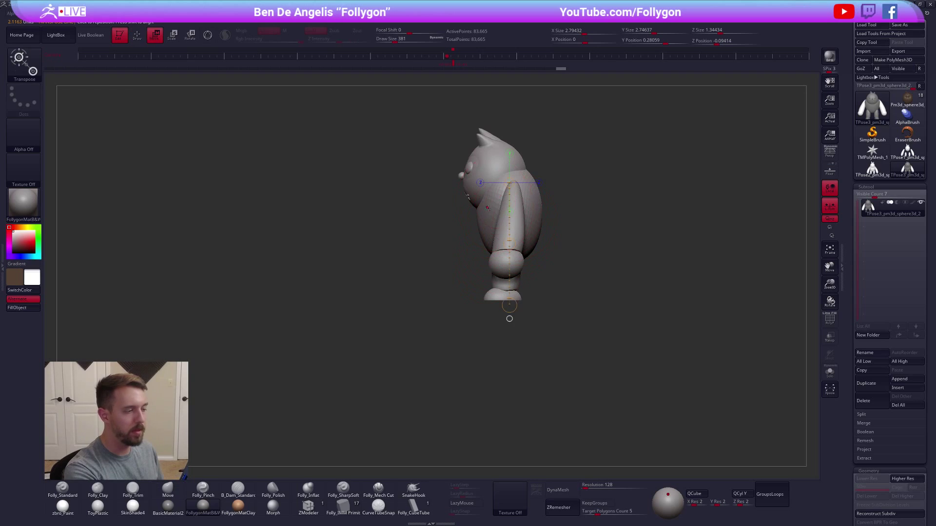
left_click(498, 200, "ctrl")
key("q")
key("space")
left_click_drag(497, 197, 505, 190)
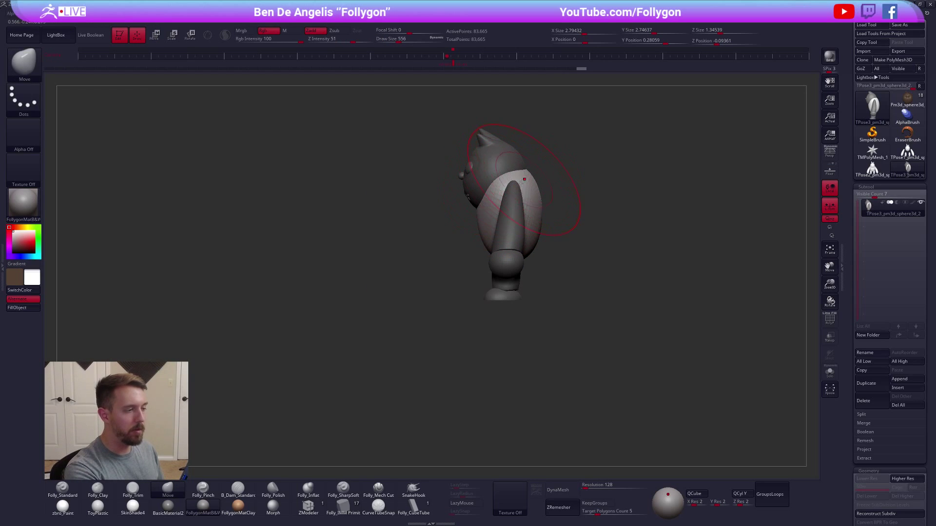
right_click_drag(524, 181, 558, 192, "shift")
Clear the mask, transfer the pose back to the subtools with TPose|SubT and apply the zbro_Paint material.
left_click_drag(565, 188, 585, 178, "ctrl")
key("1")
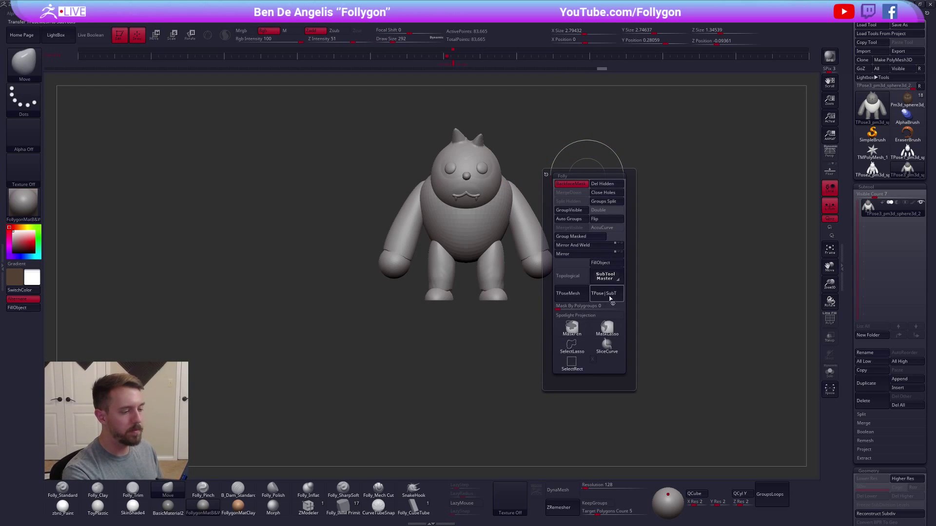
left_click(609, 295)
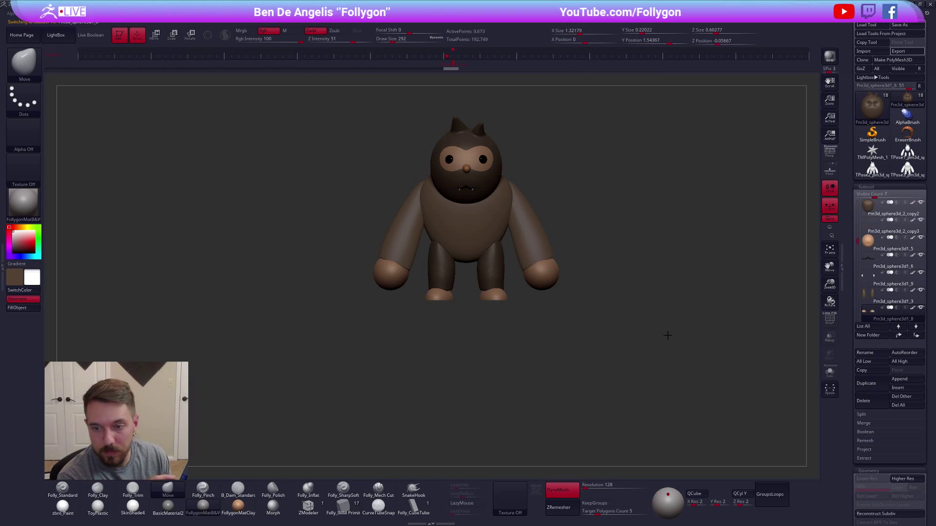
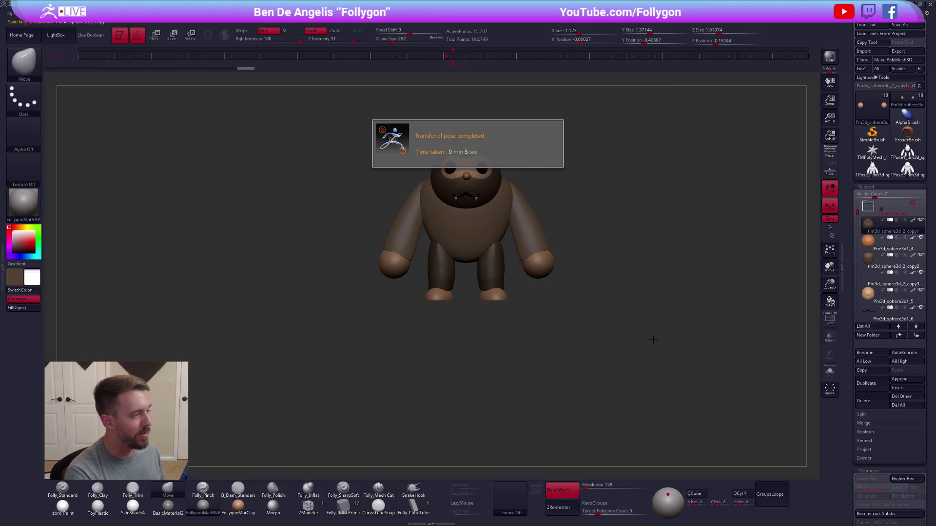
left_click(63, 507)
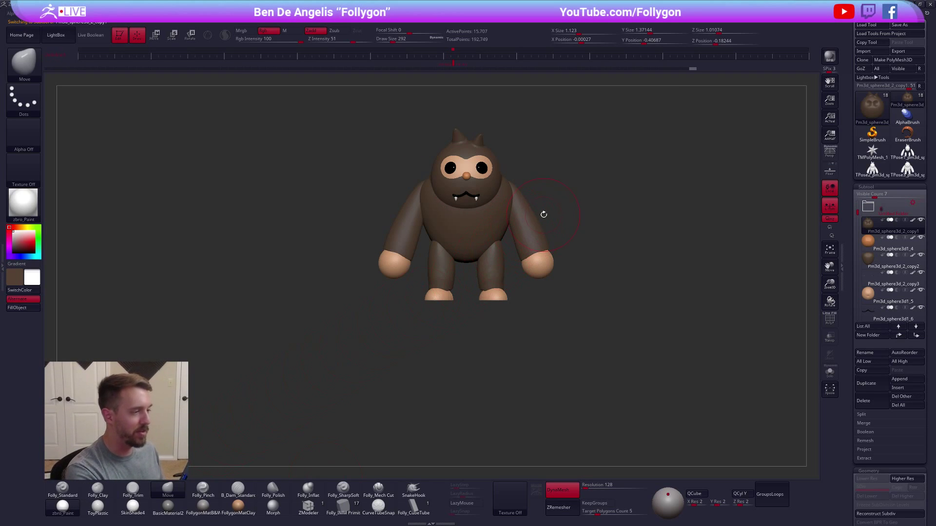
Pick the CurveTubeSnap brush and duplicate the head subtool as a base for a new piece.
left_click_drag(543, 215, 529, 258, "alt")
key("space")
left_click(524, 261)
mouse_move(585, 237)
left_mouse_down("alt")
mouse_move(597, 267)
mouse_move(424, 274)
mouse_move(583, 268)
mouse_move(597, 251)
left_mouse_up("alt")
key("space")
left_click(596, 216)
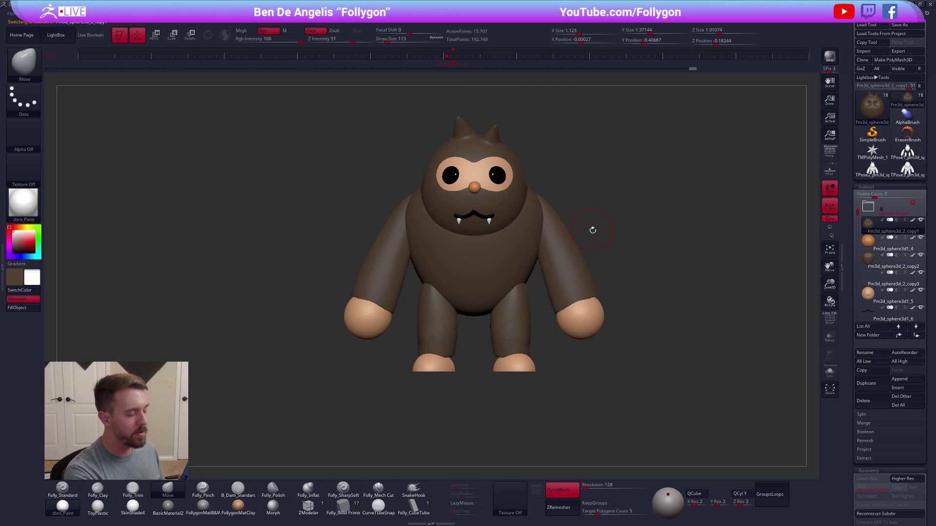
left_click_drag(654, 360, 635, 358)
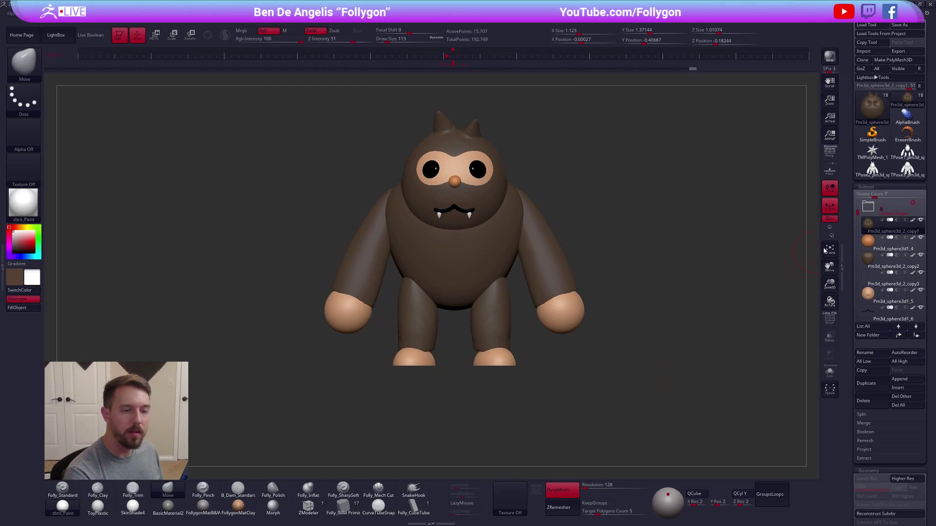
left_click(382, 507)
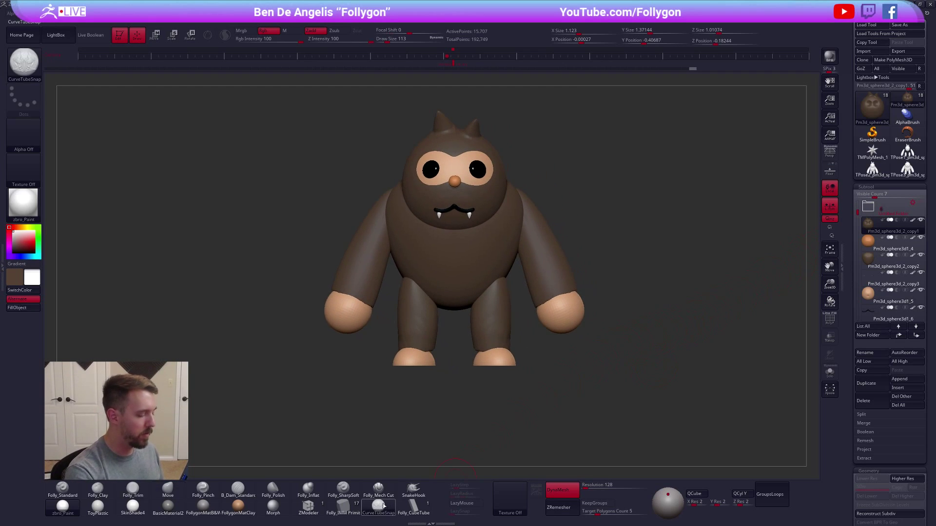
left_click(872, 379)
Draw a thick curve tube around the front of the neck with CurveTubeSnap at draw size 160.
left_click_drag(574, 355, 619, 358)
key("space")
key("space")
left_click_drag(426, 211, 429, 211)
left_click_drag(363, 163, 352, 163)
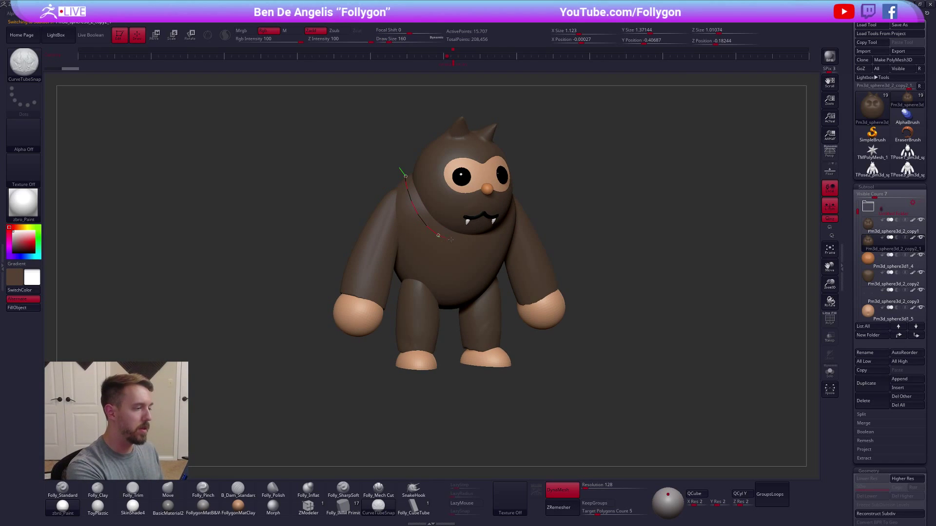
left_click_drag(449, 240, 491, 242)
left_click_drag(542, 204, 509, 210)
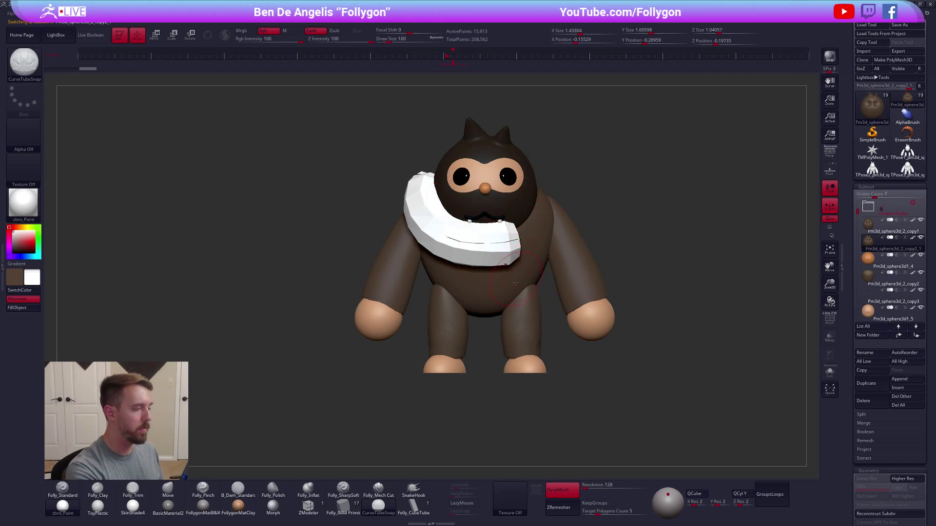
Isolate the neck tube, delete the hidden head copy from its subtool and fill the tube with the body's brown.
key("c")
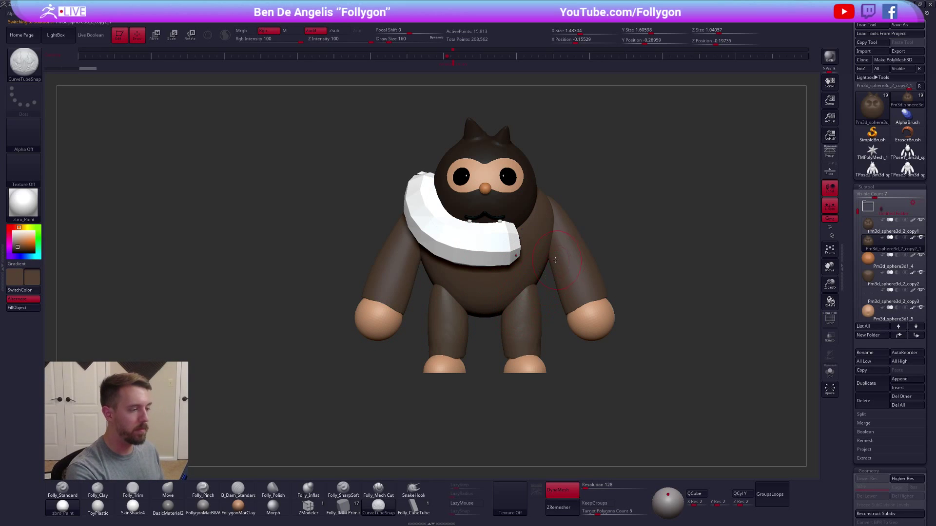
key("shift+f")
left_click(508, 251, "ctrl+shift")
key("space")
left_click(560, 321)
key("1")
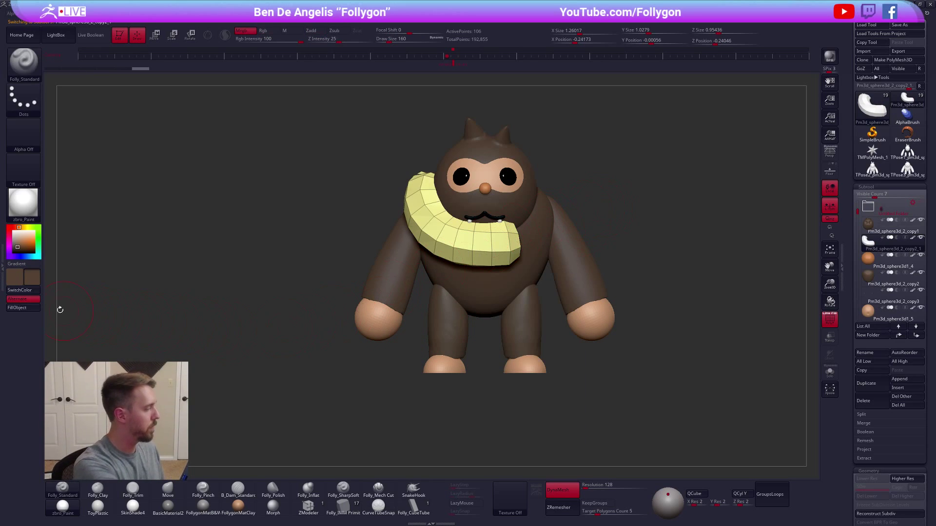
left_click(25, 308)
Turn off local symmetry, then Mirror And Weld the tube across the body's centre and display it smoothed.
key("space")
left_click(549, 268)
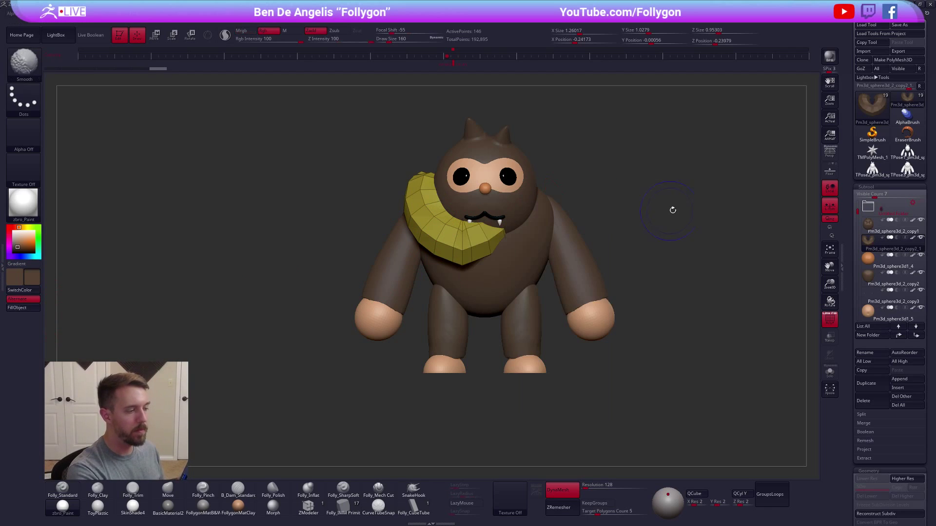
key("shift+f")
left_click(829, 206)
key("ctrl+z")
key("space")
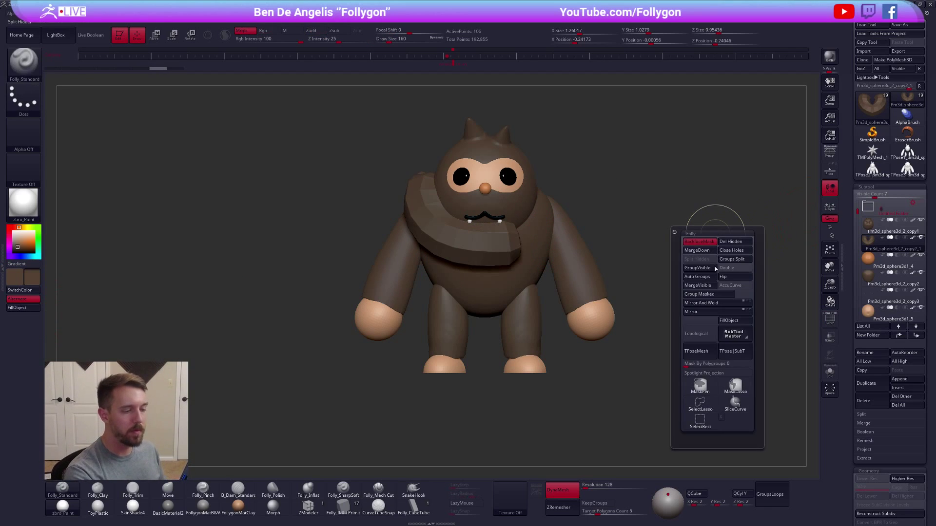
left_click(712, 303)
key("d")
Take the Move brush and fit the collar under the head and against the chest in side view.
key("space")
key("b")
key("m")
key("v")
mouse_move(518, 278)
right_mouse_down()
mouse_move(508, 236)
mouse_move(539, 258)
right_mouse_up()
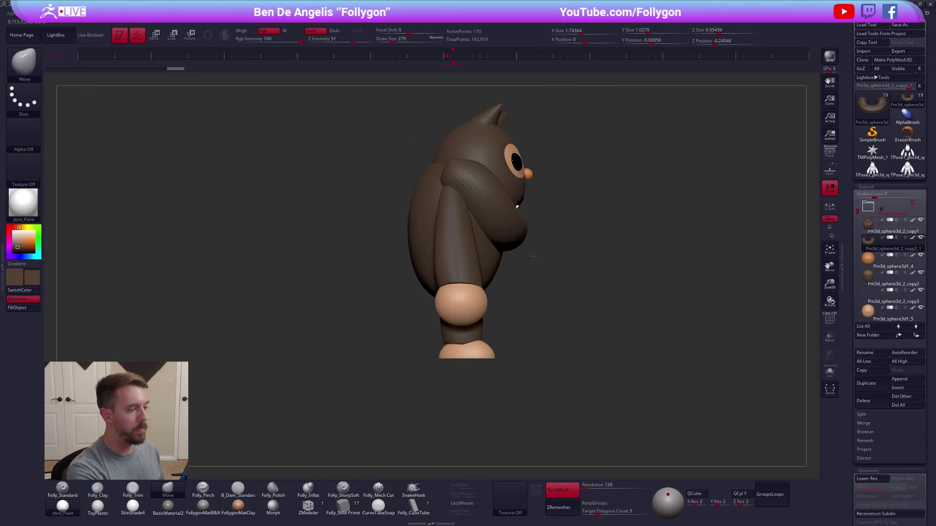
key("w")
mouse_move(493, 214)
left_mouse_down()
mouse_move(519, 213)
mouse_move(566, 186)
mouse_move(548, 198)
left_mouse_up()
right_click_drag(547, 215, 590, 218, "shift")
key("q")
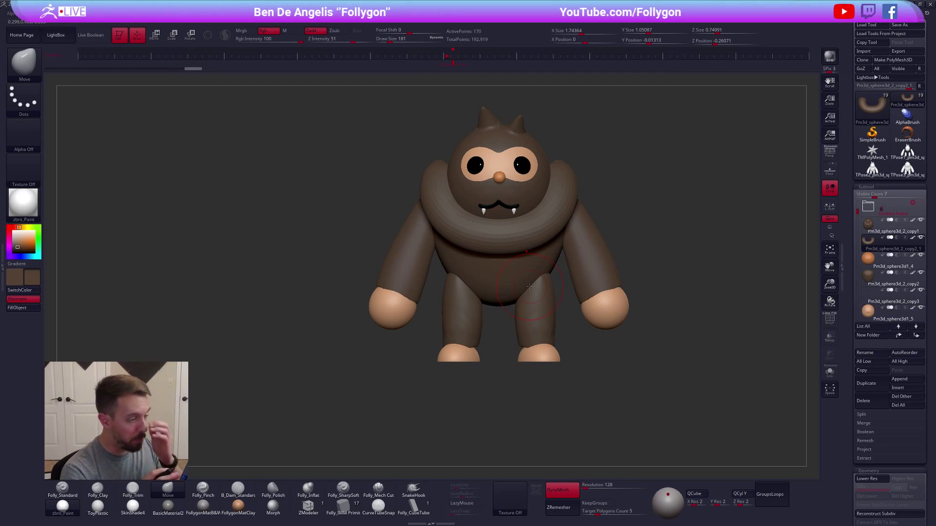
Scale the collar narrower in width and reshape it around the neck with the Move brush, starting at draw size 265.
key("w")
mouse_move(501, 235)
left_mouse_down("shift")
mouse_move(610, 235)
mouse_move(591, 234)
left_mouse_up("shift")
key("q")
right_click(555, 200)
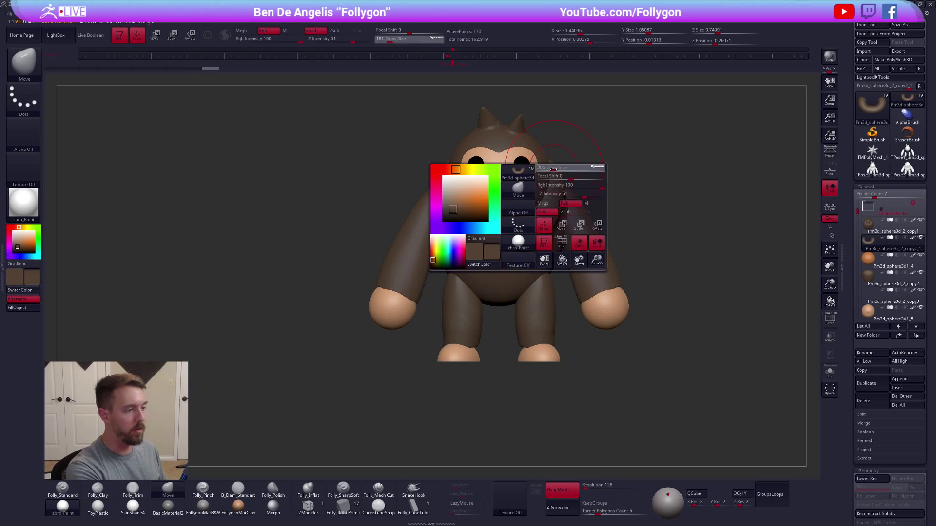
right_click_drag(566, 129, 557, 174)
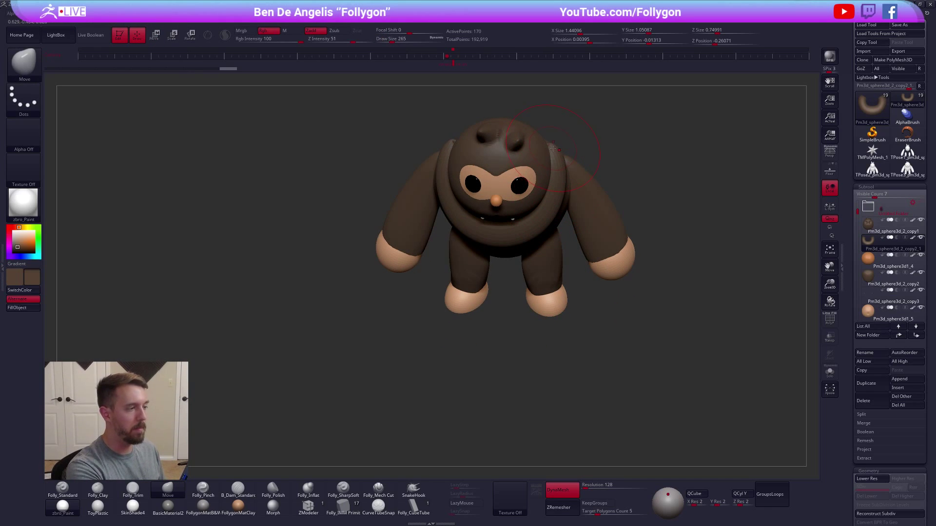
key("ctrl+alt+f")
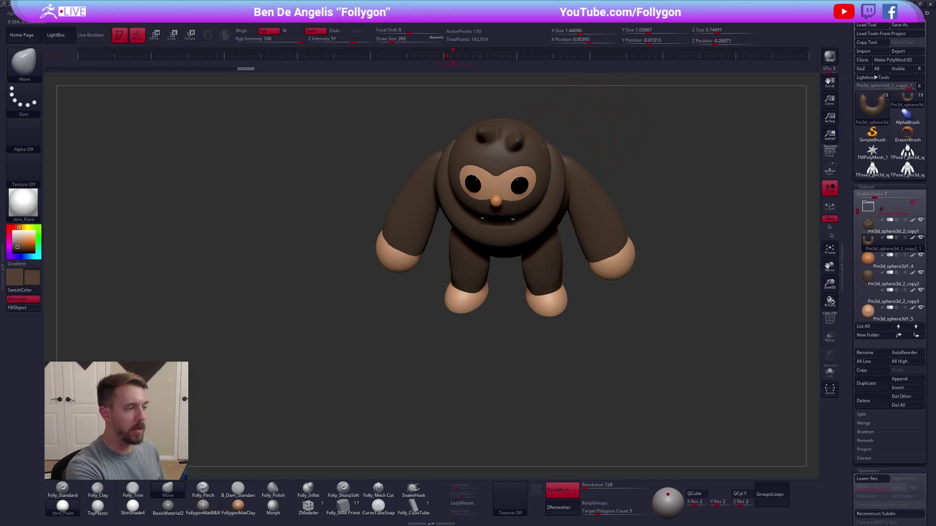
right_click_drag(533, 145, 540, 134, "shift")
key("space")
left_click_drag(558, 200, 548, 215)
key("space")
mouse_move(548, 214)
right_mouse_down("shift")
mouse_move(584, 212)
mouse_move(506, 165)
mouse_move(495, 190)
mouse_move(502, 227)
right_mouse_up("shift")
Subdivide the collar four times and pull pointed fur tufts from its front edge with the Move brush at draw size 104.
key("ctrl+d")
key("ctrl+d")
key("ctrl+d")
key("ctrl+d")
key("space")
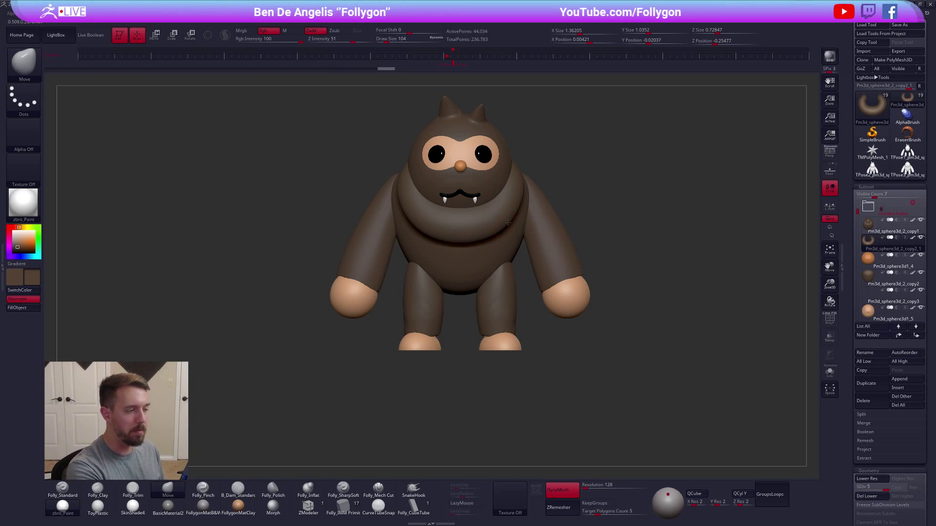
left_click_drag(507, 221, 523, 241)
mouse_move(460, 236)
left_mouse_down()
mouse_move(459, 255)
mouse_move(405, 232)
left_mouse_up()
right_click_drag(342, 214, 374, 212)
left_click_drag(374, 212, 379, 179)
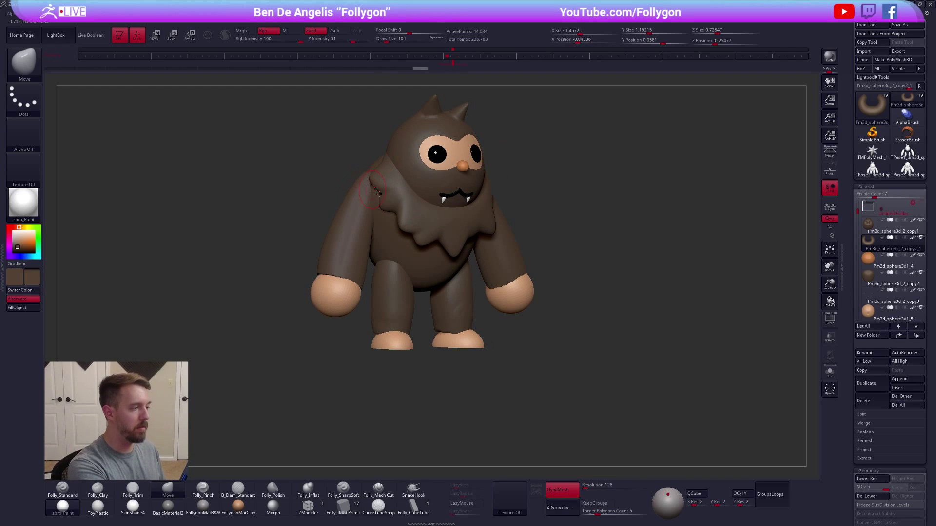
Shape more fur tufts around the collar's sides and back, and refine the front ones at draw size 67.
right_click_drag(374, 190, 481, 216)
left_click_drag(525, 198, 531, 209)
right_click_drag(541, 208, 480, 198)
left_click_drag(535, 167, 540, 160)
right_click_drag(494, 171, 548, 176, "shift")
right_click_drag(493, 273, 482, 238)
key("space")
left_click_drag(480, 244, 472, 243)
mouse_move(485, 195)
right_mouse_down("shift")
mouse_move(494, 218)
mouse_move(453, 250)
right_mouse_up("shift")
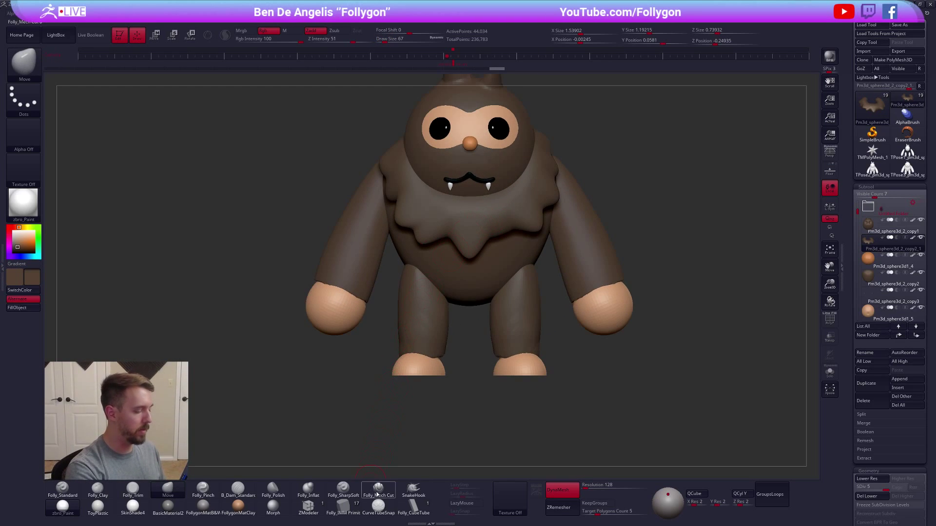
Pick the CurveTubeSnap brush and save the project.
left_click(355, 483)
left_click(378, 506)
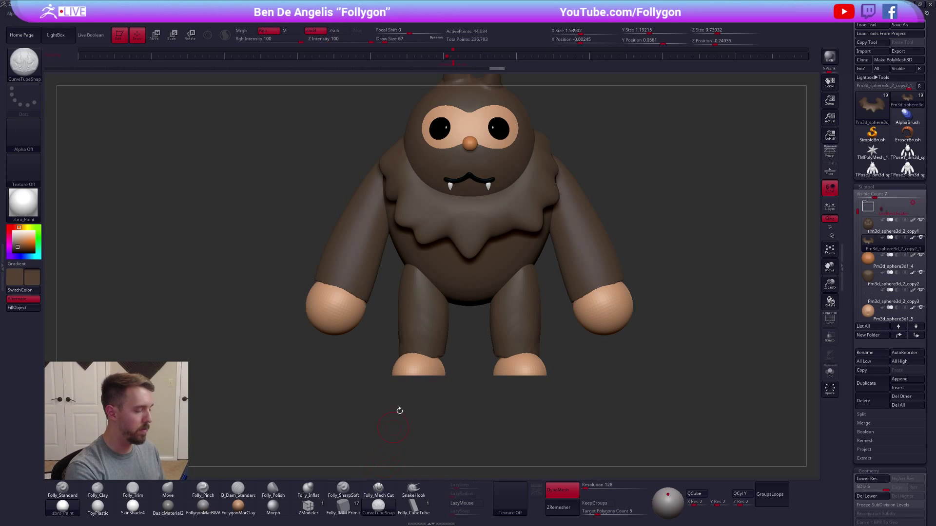
key("ctrl+s")
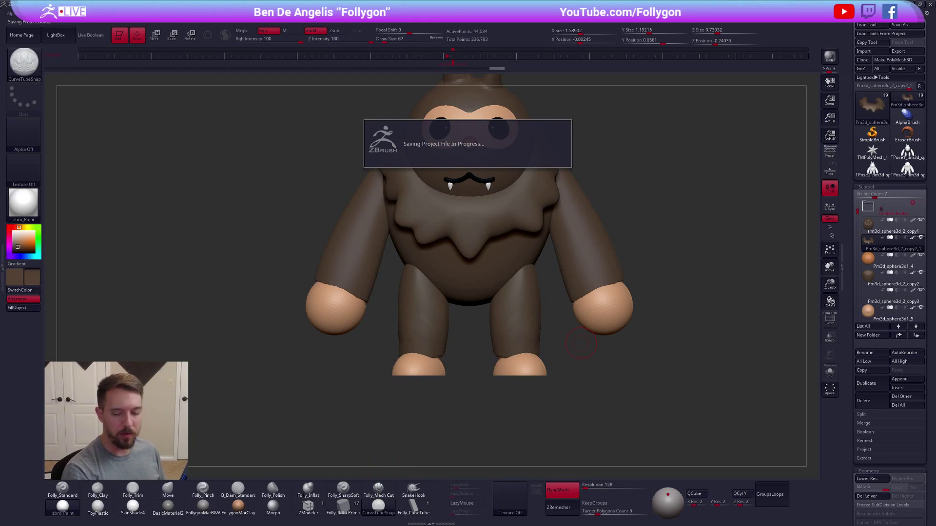
Delete the fur collar's lower subdivision levels and scale the collar slightly narrower in width.
left_click(868, 496)
mouse_move(415, 195)
left_mouse_down("alt")
mouse_move(428, 244)
mouse_move(599, 246)
left_mouse_up("alt")
key("w")
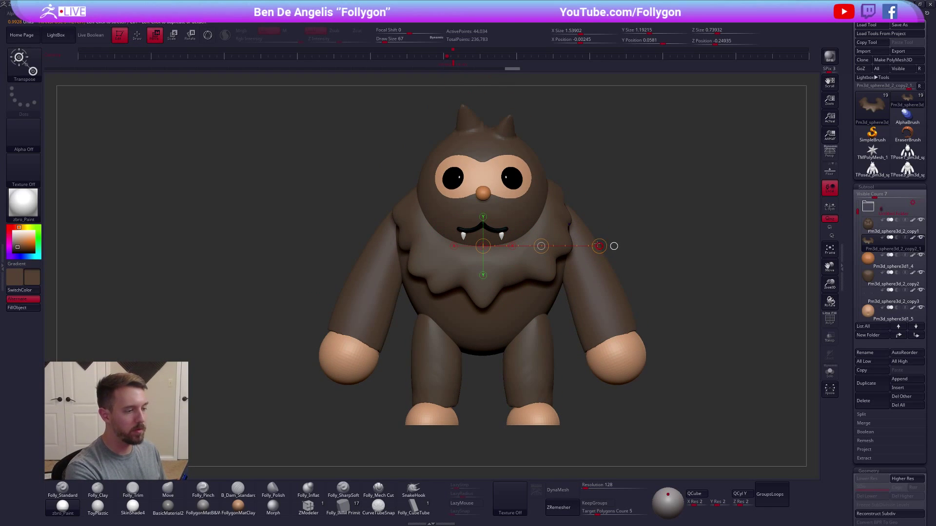
key("q")
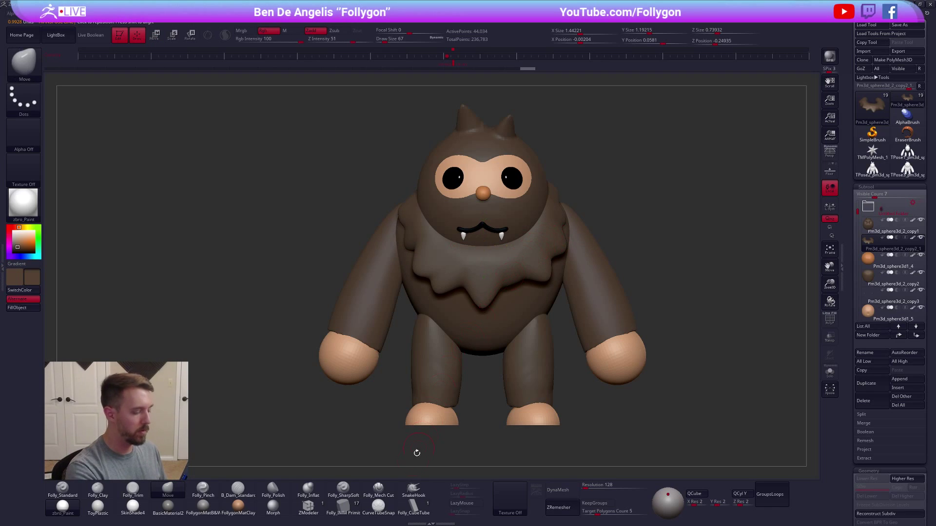
Draw an arched curve tube over the mouth with CurveTubeSnap at draw size 67 and isolate it from the fur collar.
left_click(378, 505)
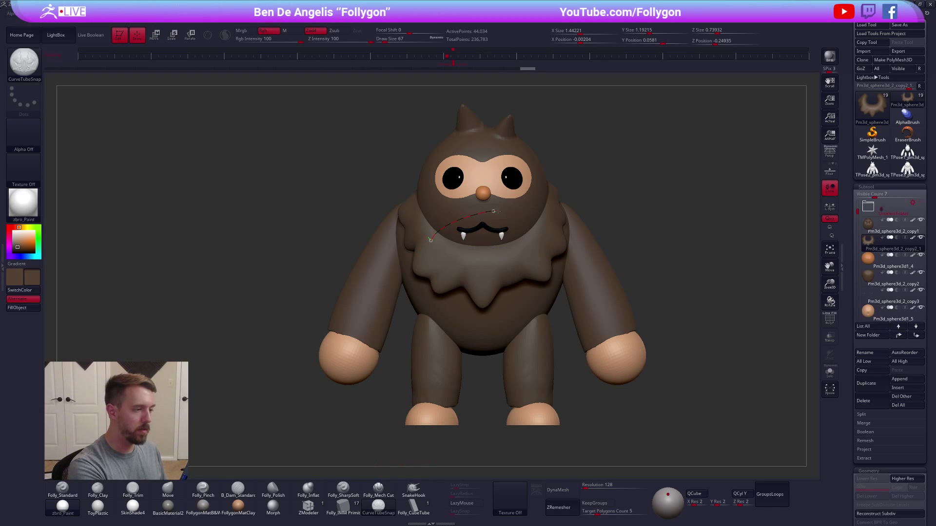
left_click_drag(536, 227, 544, 238)
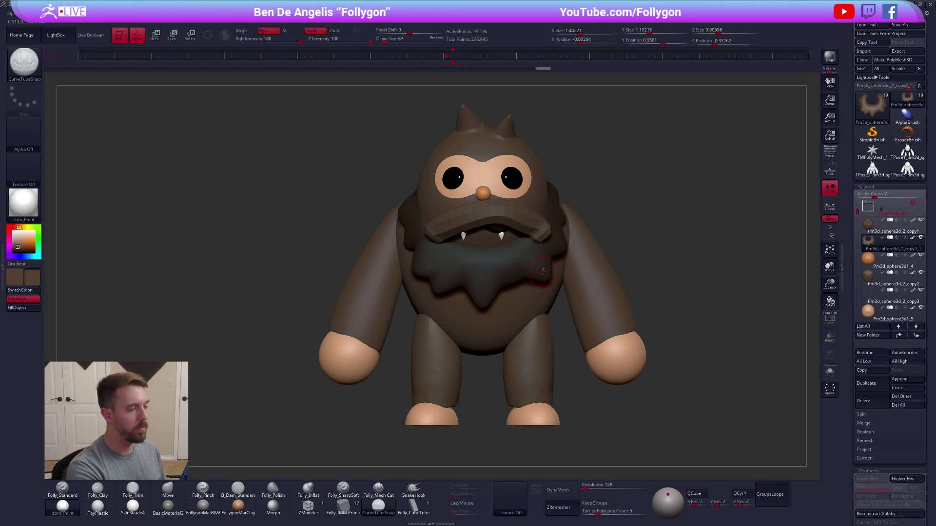
key("shift+f")
left_click(514, 218, "ctrl+shift")
key("space")
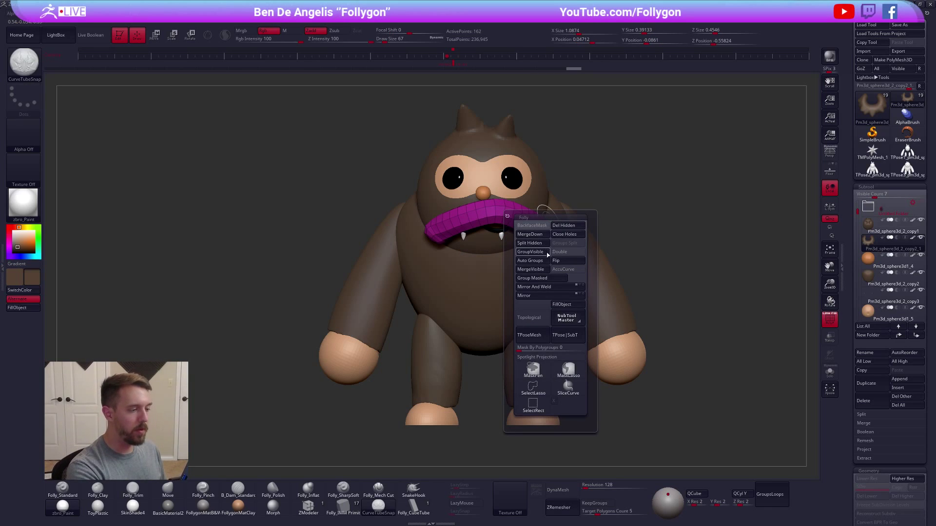
Split the hidden geometry off the mustache tube into a separate subtool and switch to the Move brush.
left_click(547, 252)
key("b")
key("m")
key("v")
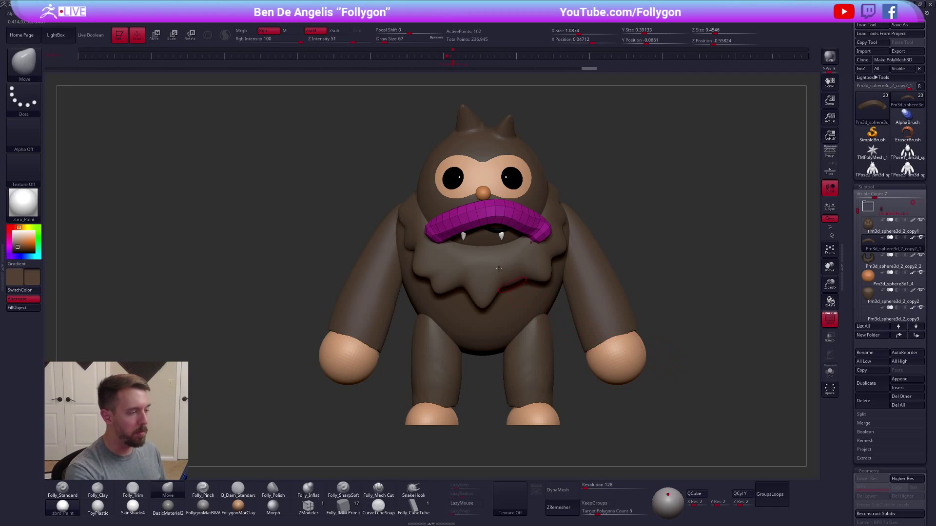
Nudge the mustache upward with the Move brush, hide its polyframe and smooth its surface.
key("space")
left_click(477, 222)
left_click_drag(467, 224, 468, 217)
key("shift+f")
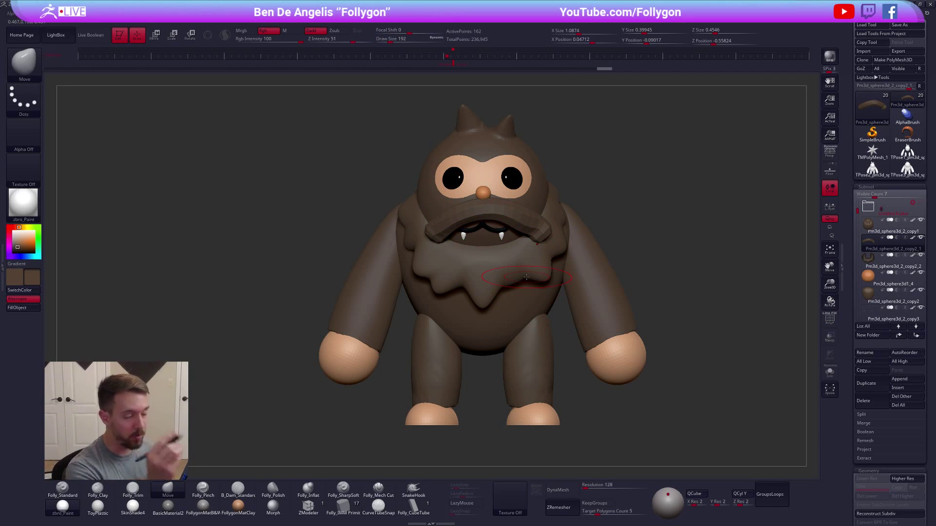
key("shift")
mouse_move(440, 232)
left_mouse_down("shift")
mouse_move(474, 216)
mouse_move(480, 229)
left_mouse_up("shift")
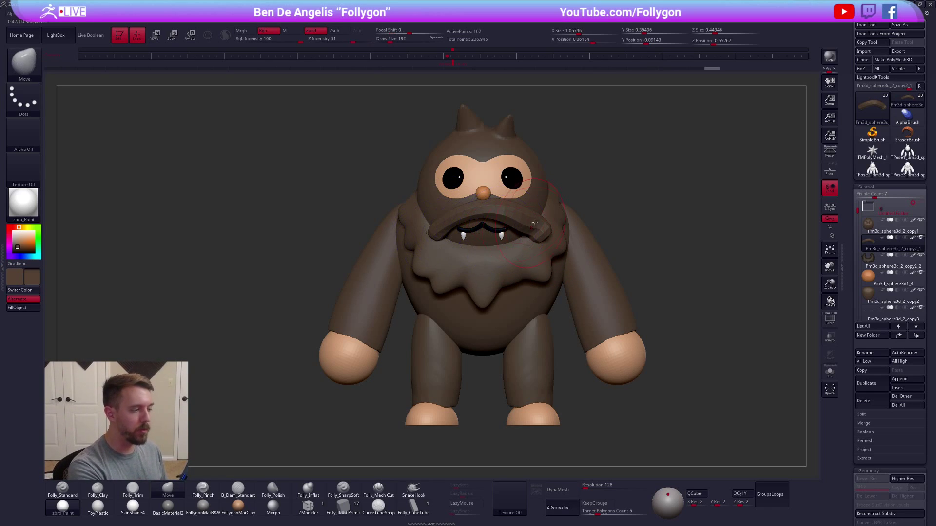
Mirror and weld the mustache across the face, adjust its end and subdivide it three times.
key("bracketleft")
key("bracketleft")
key("space")
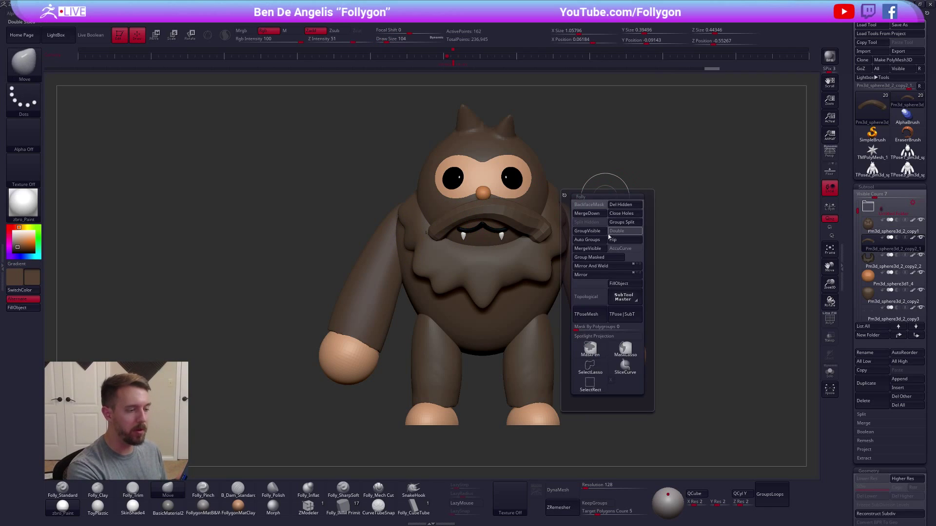
left_click(608, 267)
key("space")
left_click_drag(509, 228, 512, 228)
key("ctrl+d")
key("ctrl+d")
key("ctrl+d")
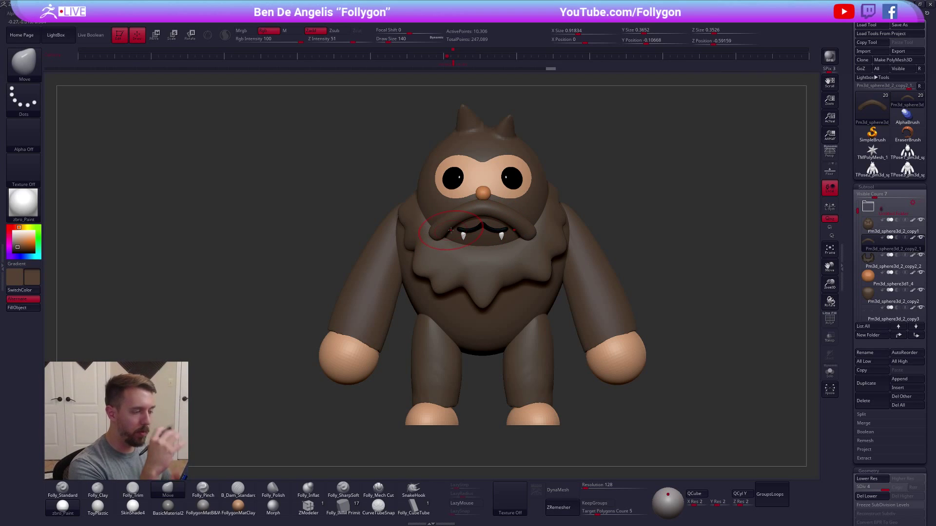
Pull the mustache's outer end outward and start wavy tufts along its edge with the Move brush.
right_click_drag(455, 239, 446, 241)
key("space")
left_click_drag(441, 244, 429, 243)
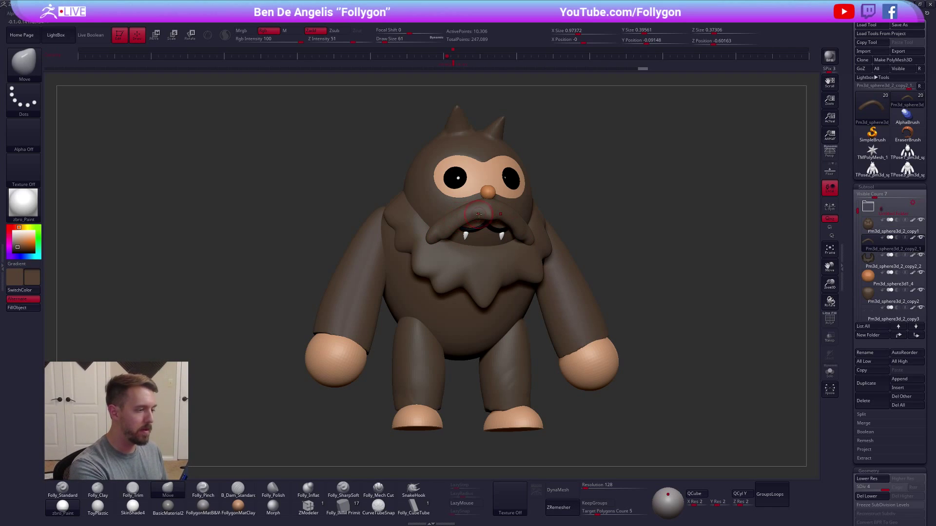
key("bracketleft")
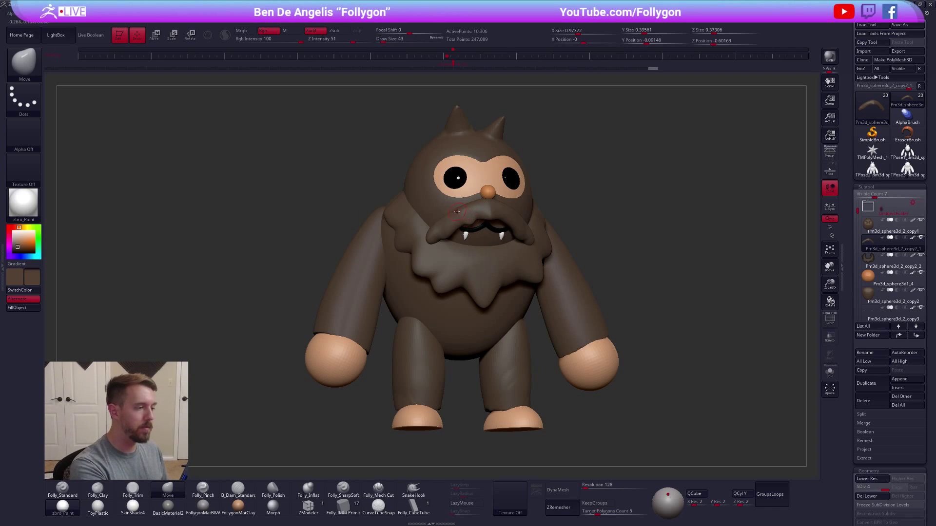
key("space")
left_click_drag(439, 215, 448, 214)
Form stronger wavy tufts along the mustache and refine its overall curve with a larger Move brush.
mouse_move(451, 217)
right_mouse_down()
mouse_move(505, 199)
mouse_move(576, 232)
mouse_move(534, 234)
right_mouse_up()
key("space")
left_click_drag(527, 234, 501, 215)
key("space")
key("space")
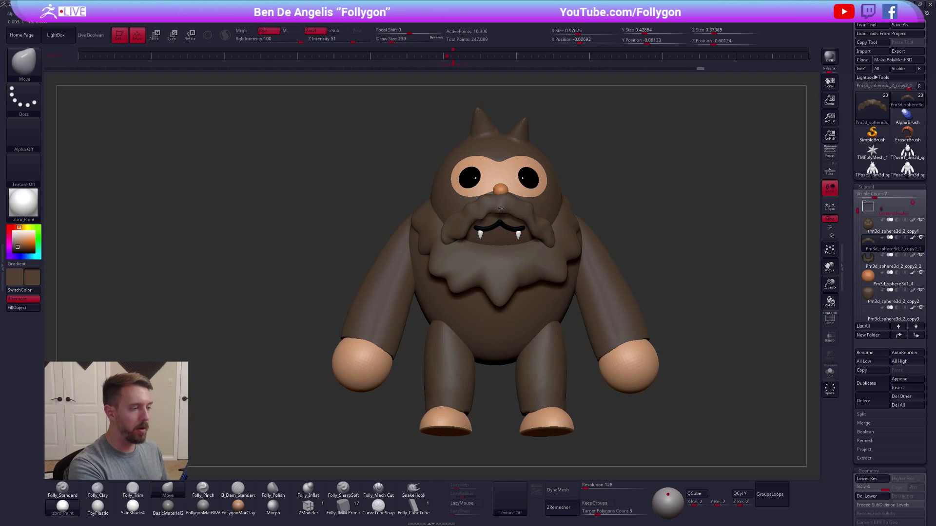
mouse_move(515, 228)
right_mouse_down()
mouse_move(561, 229)
mouse_move(536, 229)
right_mouse_up()
key("space")
left_click_drag(546, 224, 533, 224)
right_click_drag(548, 221, 556, 245)
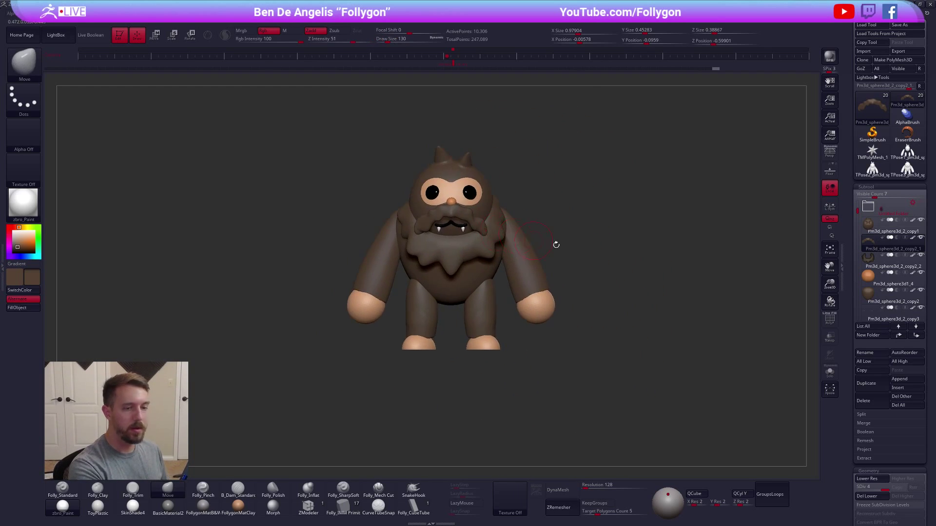
Merge the mustache down into the head subtool and hide the polyframe.
left_click(871, 233)
key("shift+f")
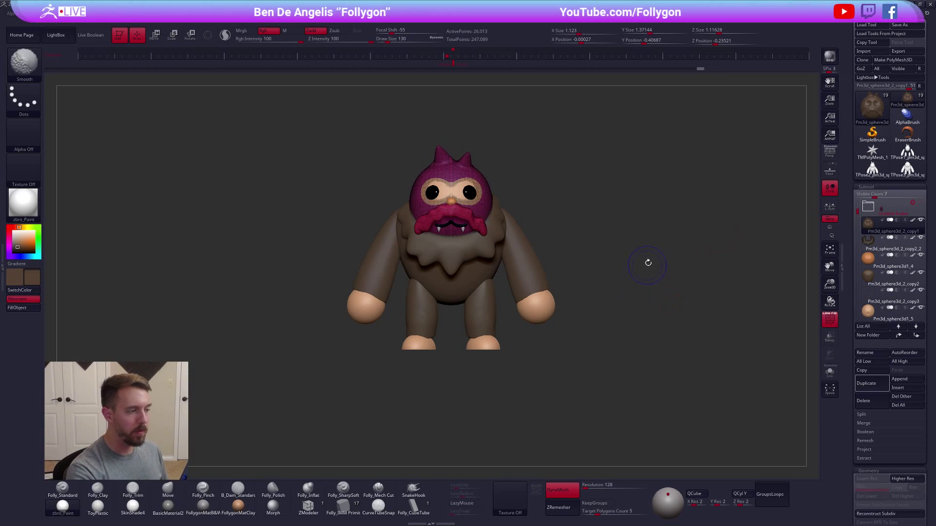
key("shift+f")
Refine the side profile of the merged head with the Move brush.
key("b")
key("m")
key("v")
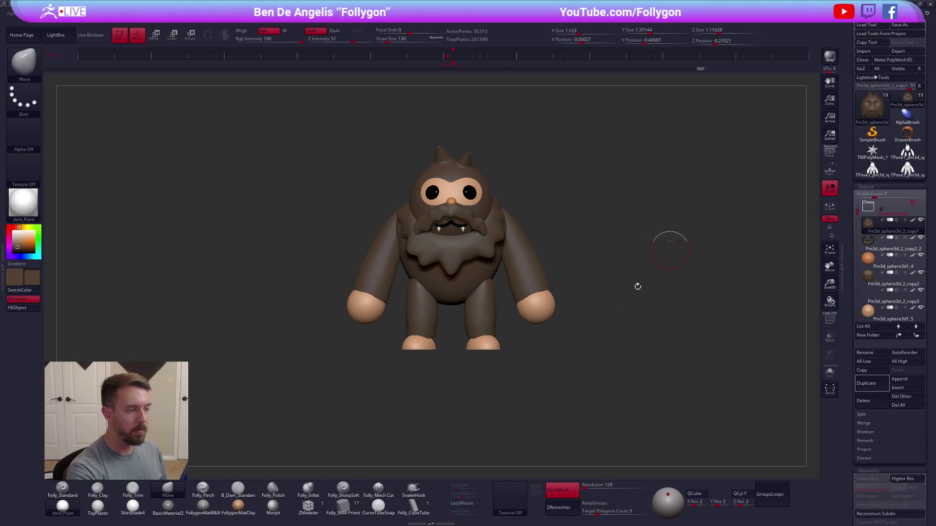
key("ctrl+shift+m")
mouse_move(669, 298)
right_mouse_down()
mouse_move(546, 288)
mouse_move(517, 266)
mouse_move(519, 288)
mouse_move(517, 232)
mouse_move(557, 215)
mouse_move(575, 244)
mouse_move(554, 245)
right_mouse_up()
key("space")
key("space")
key("c")
key("space")
left_click_drag(521, 205, 517, 210)
right_click_drag(575, 268, 522, 247, "alt")
Reorder the subtools so the head, beard and body are adjacent, and merge them down into the head subtool.
left_click(893, 266)
left_click(899, 326)
left_click(898, 326)
left_click(915, 335)
left_click(887, 228)
key("ctrl+space")
left_click(689, 248)
left_click(675, 273)
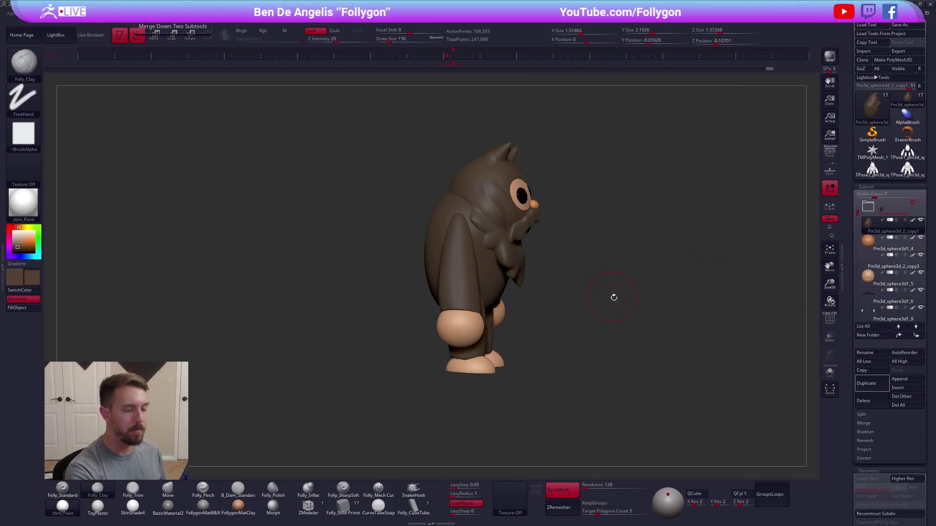
DynaMesh the merged head and body at resolution 128 and blend the neck seam with the Folly_Clay brush.
right_click_drag(462, 199, 467, 200)
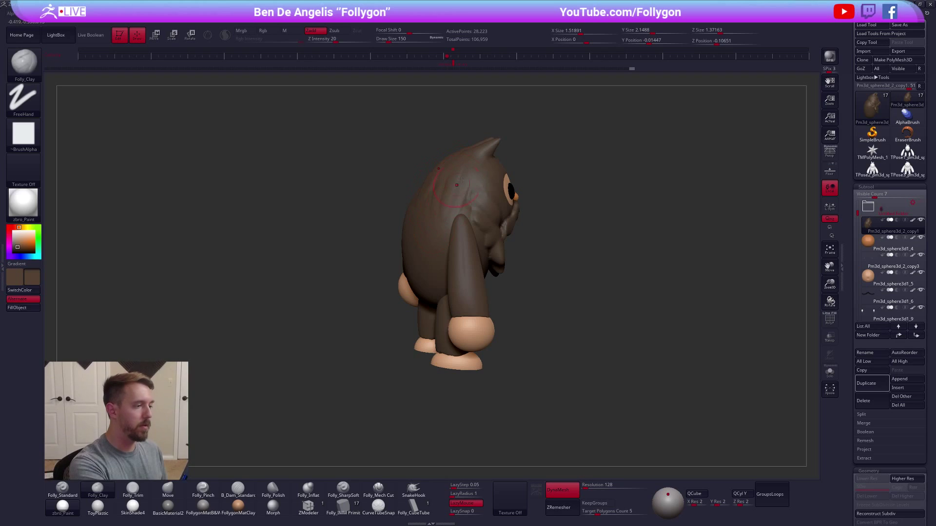
right_click_drag(461, 206, 638, 333, "shift")
left_click_drag(594, 300, 619, 272)
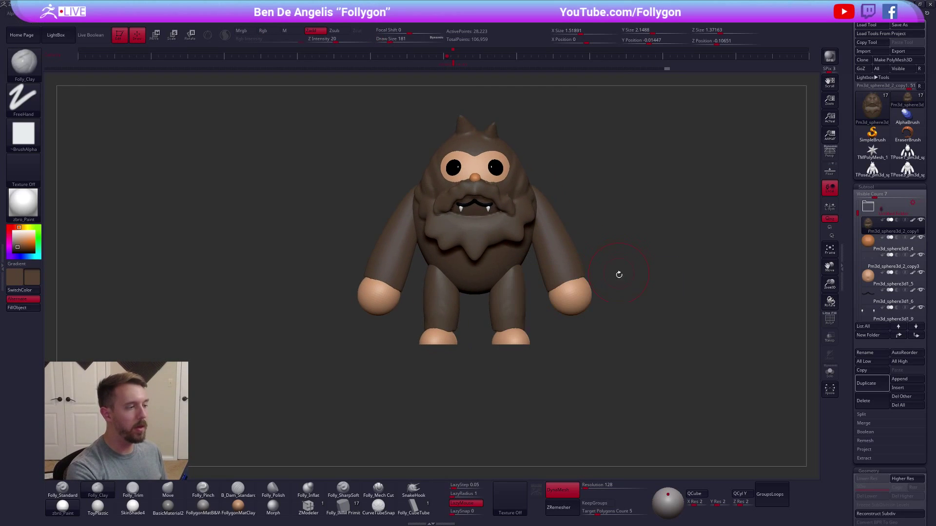
mouse_move(603, 344)
left_mouse_down()
mouse_move(584, 317)
mouse_move(624, 292)
mouse_move(561, 242)
mouse_move(577, 278)
left_mouse_up()
Nudge the side of the merged body slightly inward with the Move brush.
key("b")
key("m")
key("v")
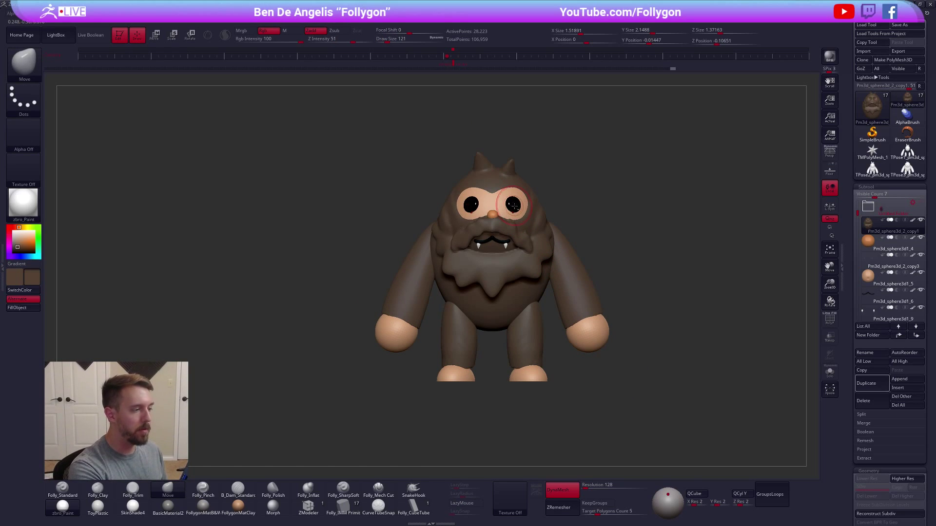
key("space")
left_click_drag(554, 249, 552, 249)
left_click_drag(558, 285, 549, 269, "alt")
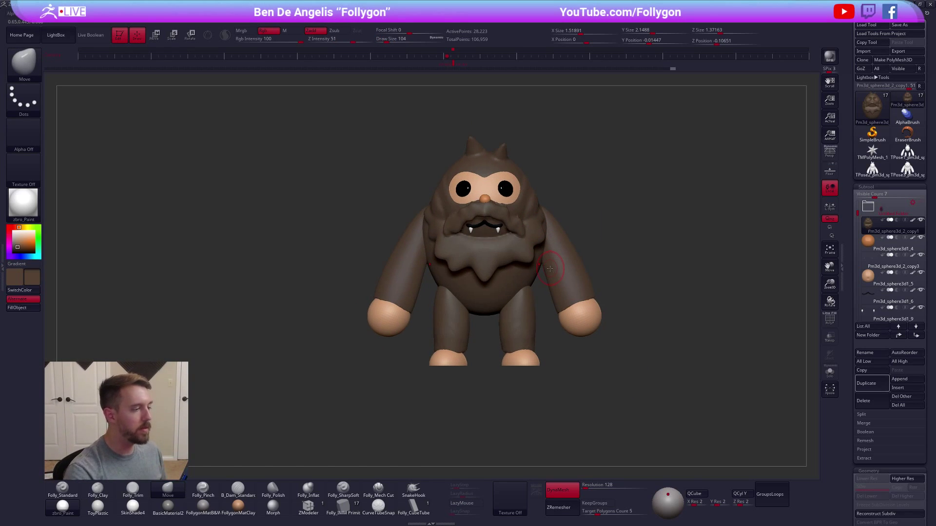
Pre-process the body in Decimation Master, decimate it to 1% and fill it with the brown color.
key("b")
key("s")
key("t")
left_click_drag(4, 147, 83, 147)
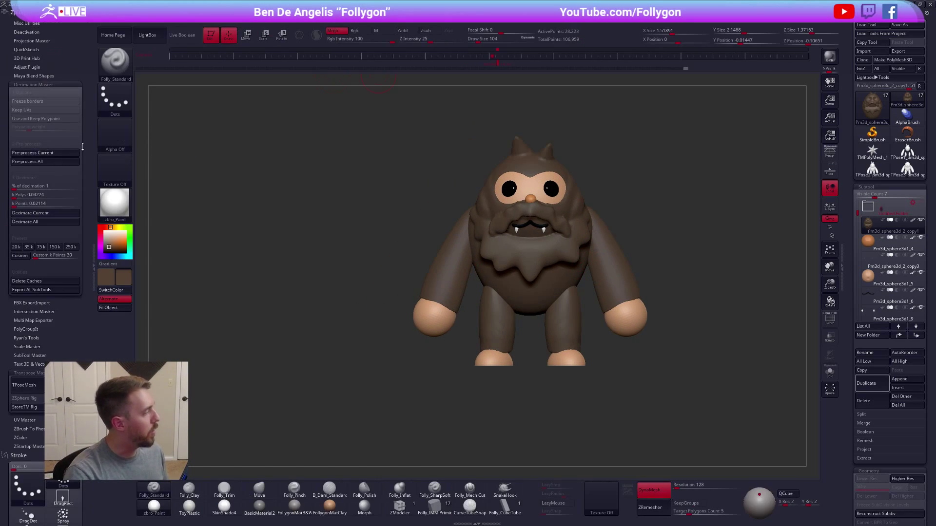
left_click(47, 155)
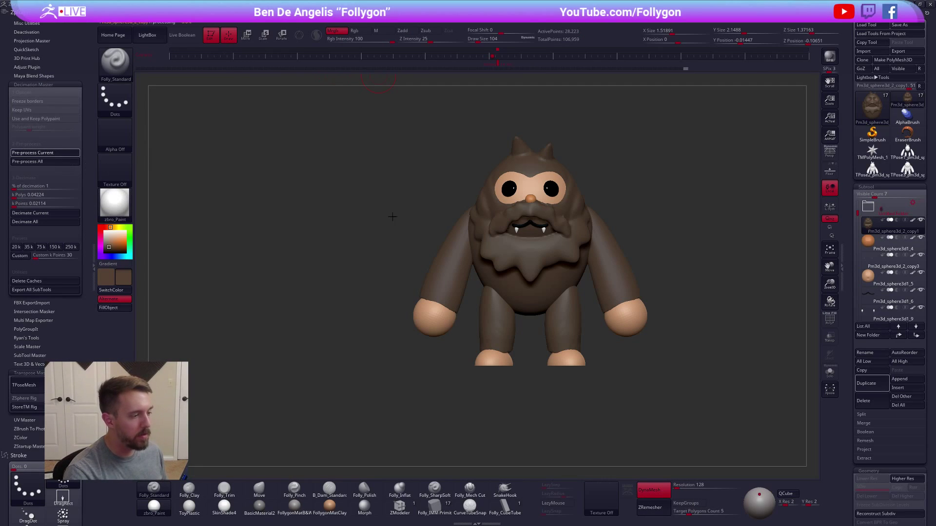
left_click(47, 212)
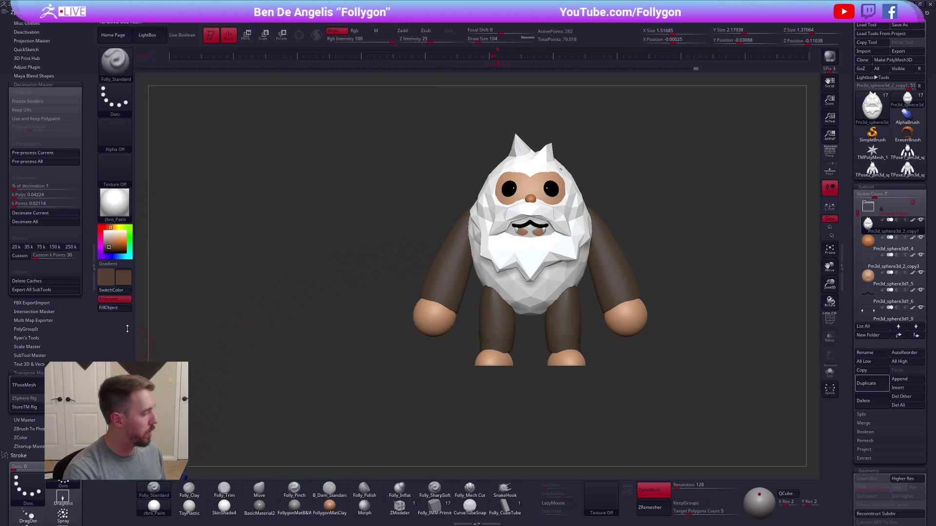
left_click(115, 309)
Adjust the low-poly facets around the top of the head with the Move brush and check the front view.
mouse_move(525, 299)
right_mouse_down("alt")
mouse_move(439, 278)
mouse_move(367, 277)
mouse_move(417, 284)
right_mouse_up("alt")
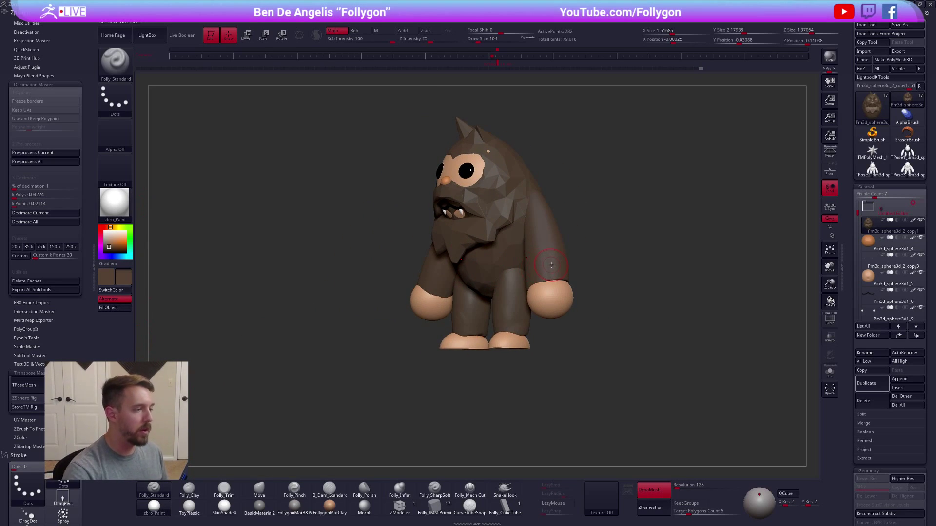
key("b")
key("m")
key("v")
key("space")
left_click_drag(478, 164, 480, 163)
right_click_drag(478, 162, 516, 163)
key("alt+s")
key("space")
left_click_drag(505, 160, 503, 161)
key("shift+f")
key("shift+f")
key("alt+s")
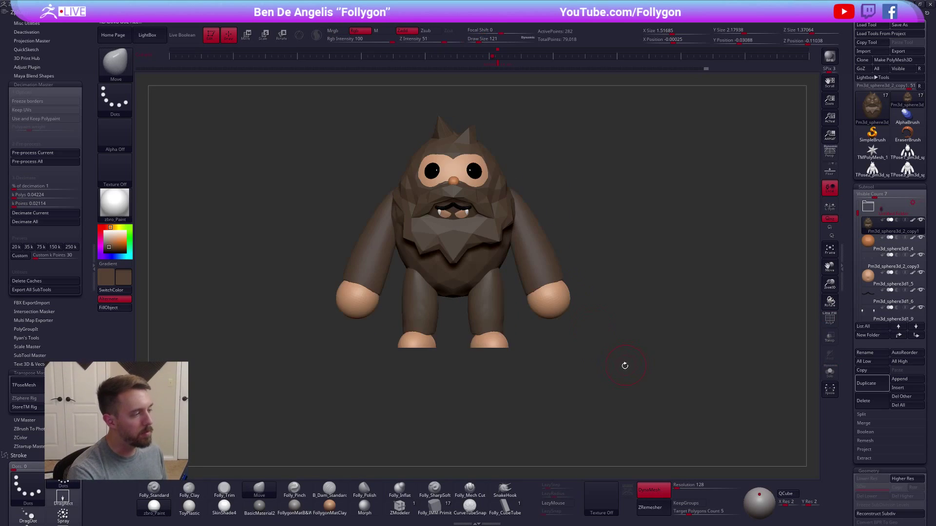
Select the skin-colored face mesh and push back the parts poking through the mouth.
right_click_drag(626, 364, 625, 400, "alt")
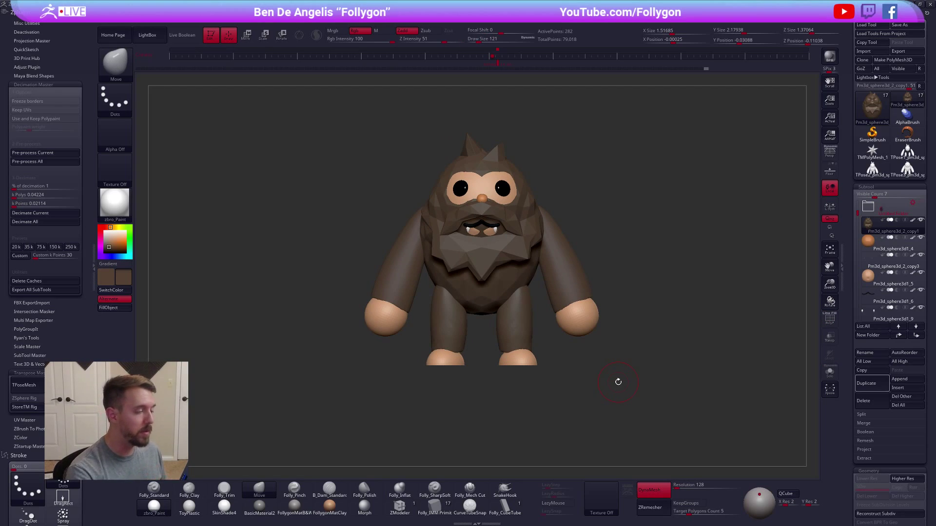
left_click(488, 231, "alt")
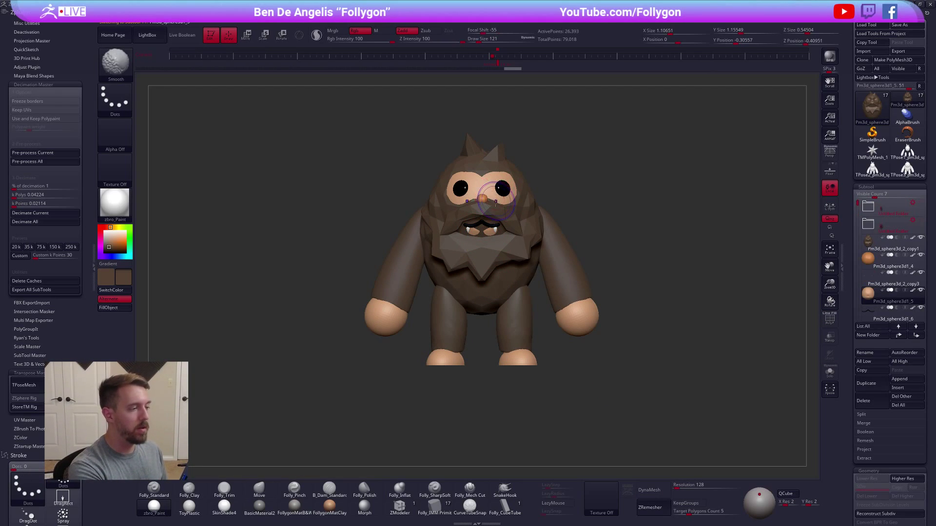
right_click_drag(488, 234, 509, 239)
Select the nose sphere and move it slightly upward with the transpose line.
left_click(496, 199, "alt")
key("w")
left_click_drag(500, 202, 499, 231, "shift")
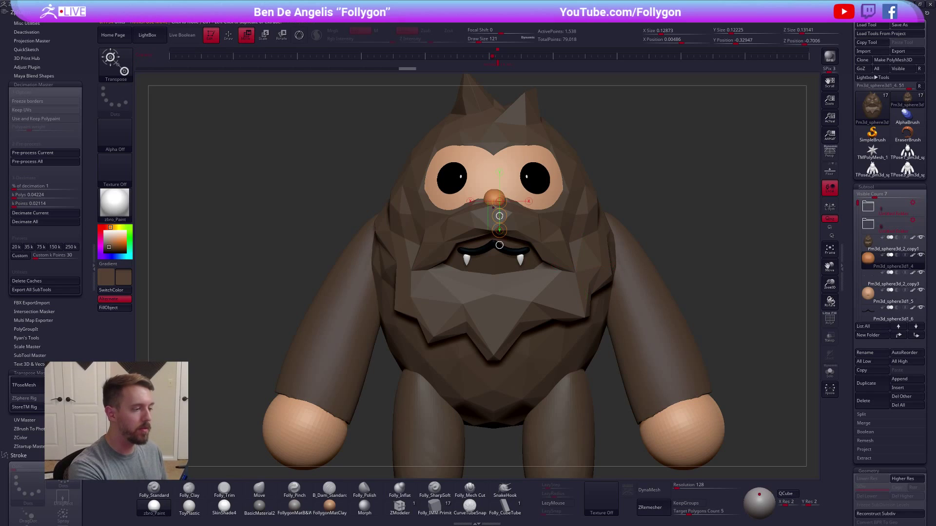
right_click_drag(521, 211, 520, 193, "ctrl")
key("q")
Try to decimate the faceted body further at 0.5%.
left_click(522, 288, "alt")
mouse_move(551, 331)
right_mouse_down("alt")
mouse_move(540, 312)
mouse_move(451, 316)
mouse_move(534, 320)
mouse_move(492, 375)
right_mouse_up("alt")
key("shift+f")
key("shift+f")
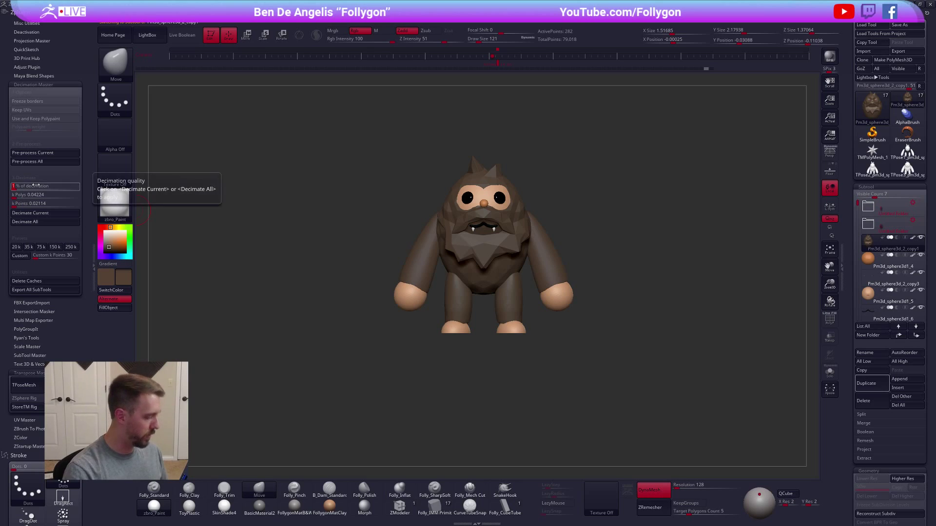
left_click(55, 215)
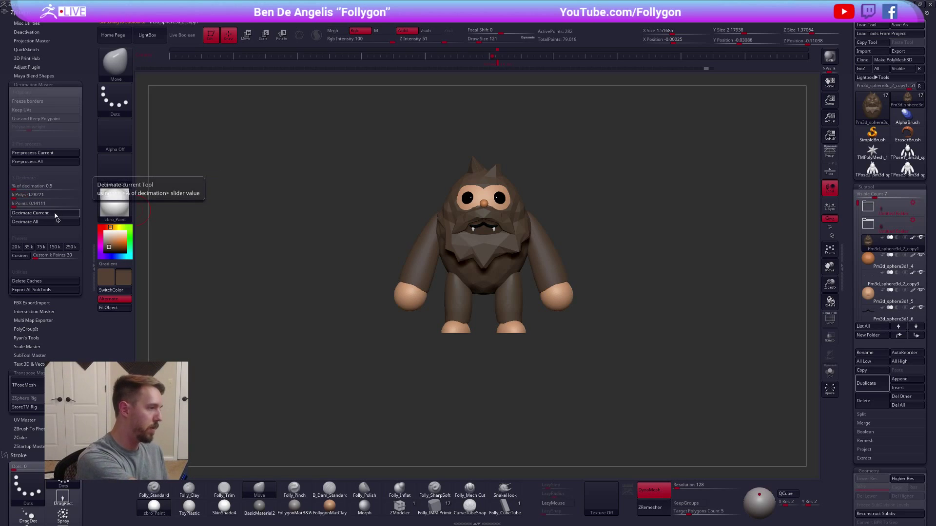
key("ctrl+z")
Move the arms subtool next to the legs subtool in the list and merge the two together.
mouse_move(453, 337)
left_mouse_down()
mouse_move(487, 339)
mouse_move(461, 341)
left_mouse_up()
key("space")
left_click(536, 259, "alt")
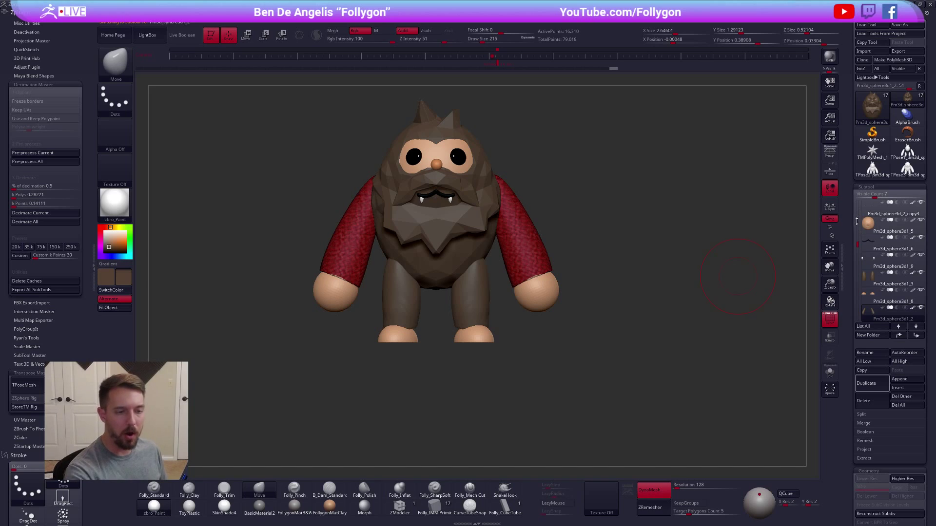
left_click(899, 336)
left_click(891, 279)
key("space")
left_click(708, 278)
left_click(692, 293)
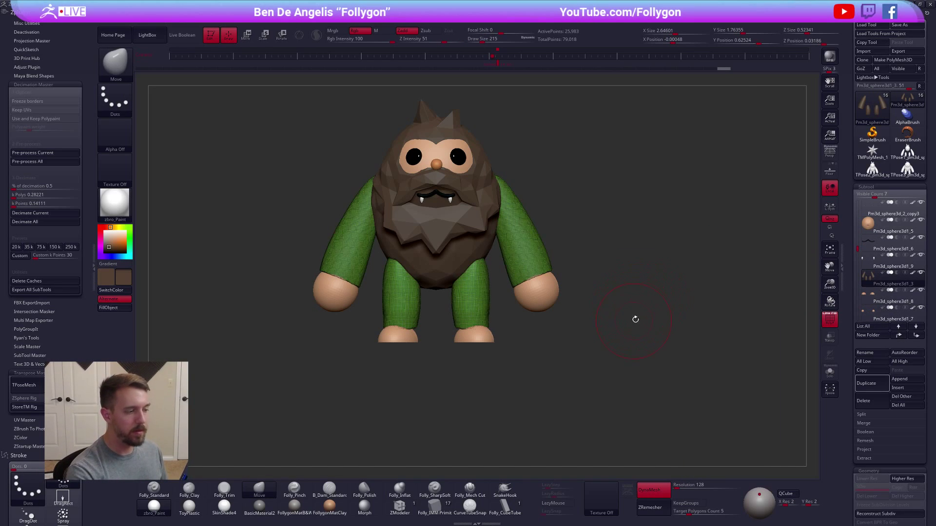
Reshape the merged arms and legs in side view with a large Move brush.
left_click_drag(859, 236, 858, 216)
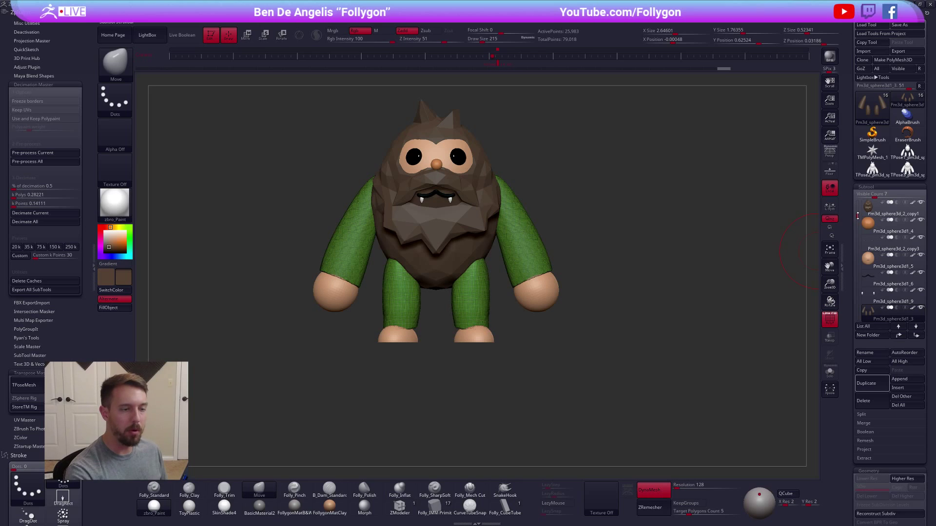
left_click_drag(737, 285, 610, 376)
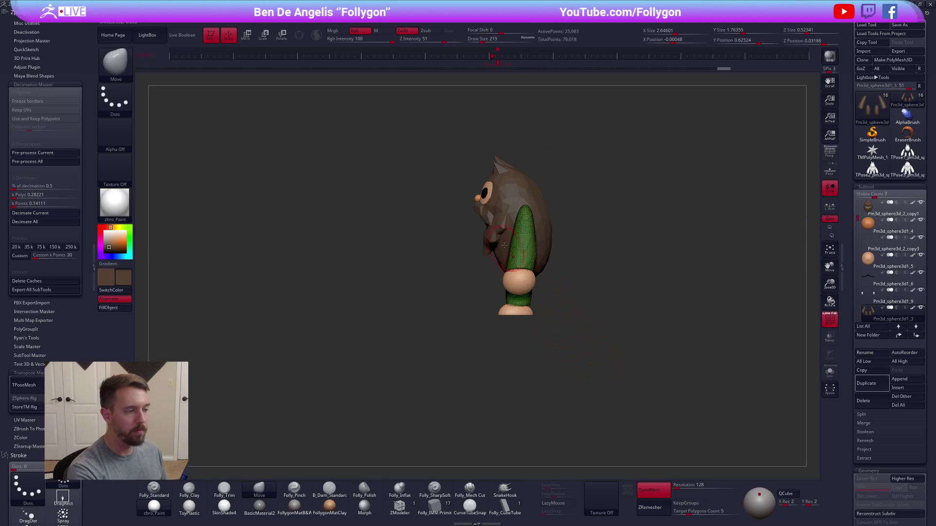
mouse_move(451, 219)
left_mouse_down("shift")
mouse_move(502, 273)
mouse_move(496, 279)
left_mouse_up("shift")
key("space")
right_click_drag(531, 228, 551, 262, "alt")
key("s")
mouse_move(551, 262)
left_mouse_down()
mouse_move(559, 262)
mouse_move(540, 250)
mouse_move(498, 126)
left_mouse_up()
key("alt+s")
key("s")
key("alt+s")
Hide the polyframe in front view and smooth the lower legs.
mouse_move(542, 239)
left_mouse_down("shift")
mouse_move(545, 260)
mouse_move(567, 258)
mouse_move(604, 282)
left_mouse_up("shift")
key("s")
key("shift+f")
right_click_drag(623, 376, 638, 358, "alt")
key("shift")
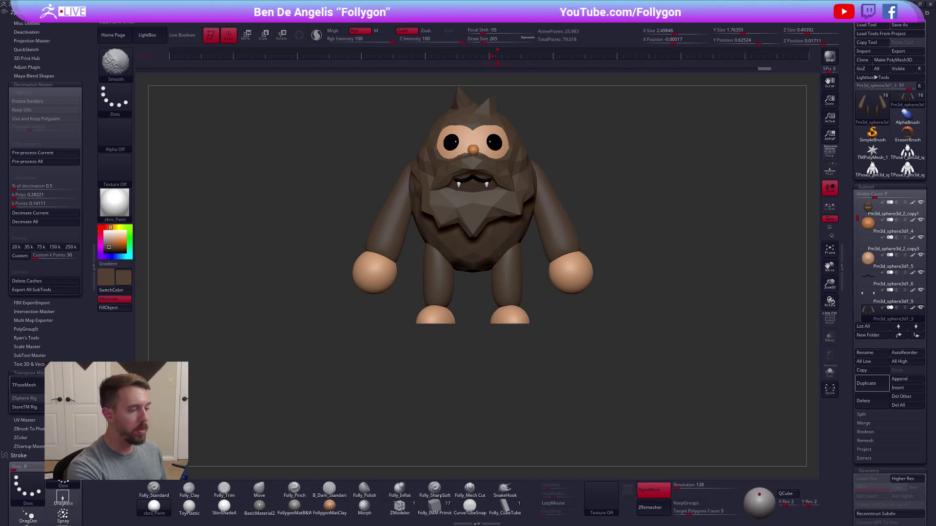
left_click_drag(502, 283, 509, 317, "shift")
Select the feet, enable local symmetry and scale both feet down slightly.
left_click(512, 322, "alt")
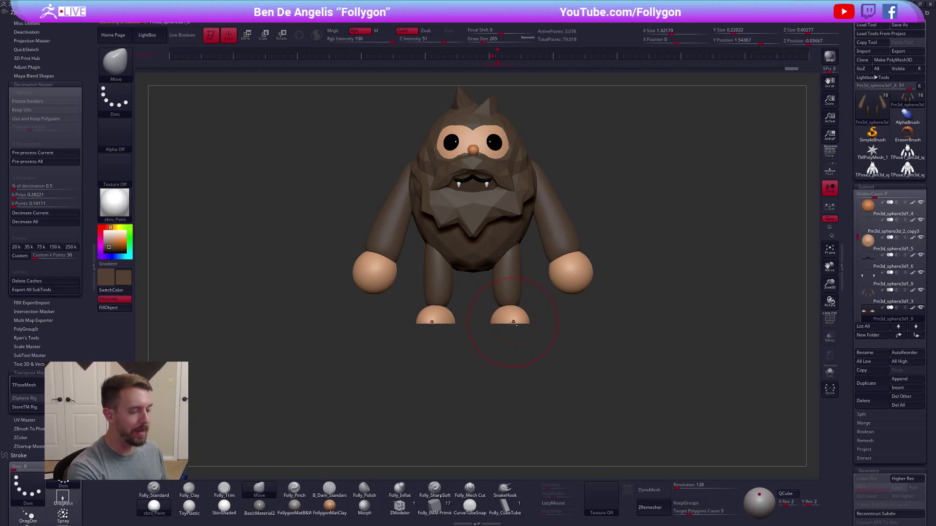
key("e")
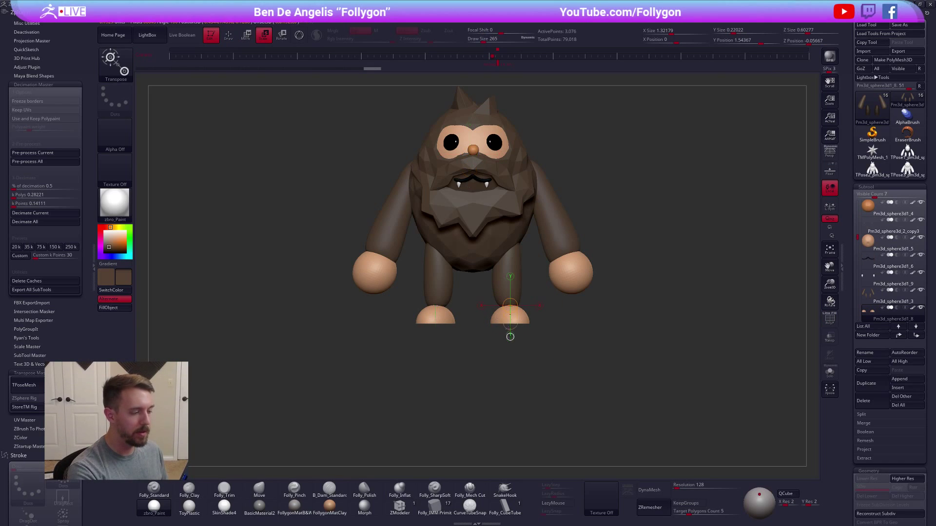
left_click(828, 335)
left_click(828, 336)
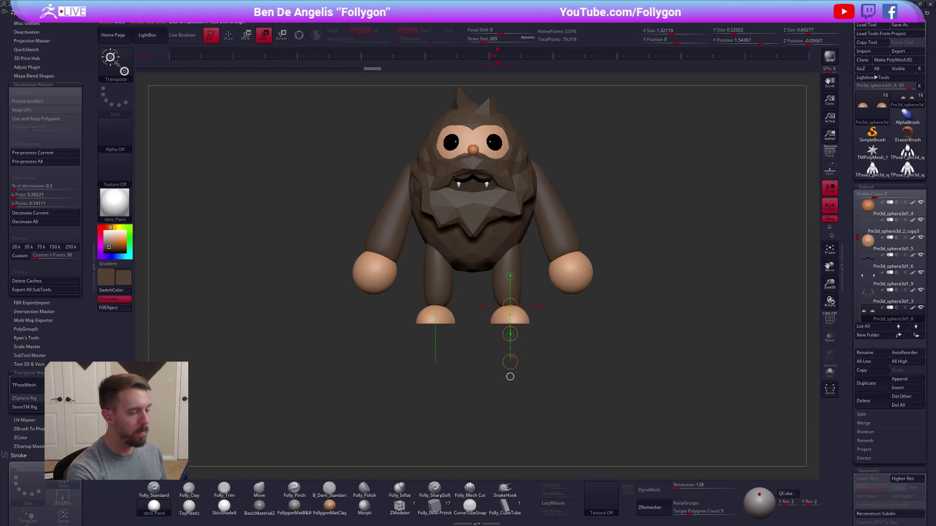
mouse_move(511, 349)
left_mouse_down()
mouse_move(546, 282)
mouse_move(676, 273)
left_mouse_up()
key("q")
left_click_drag(680, 307, 653, 357, "alt")
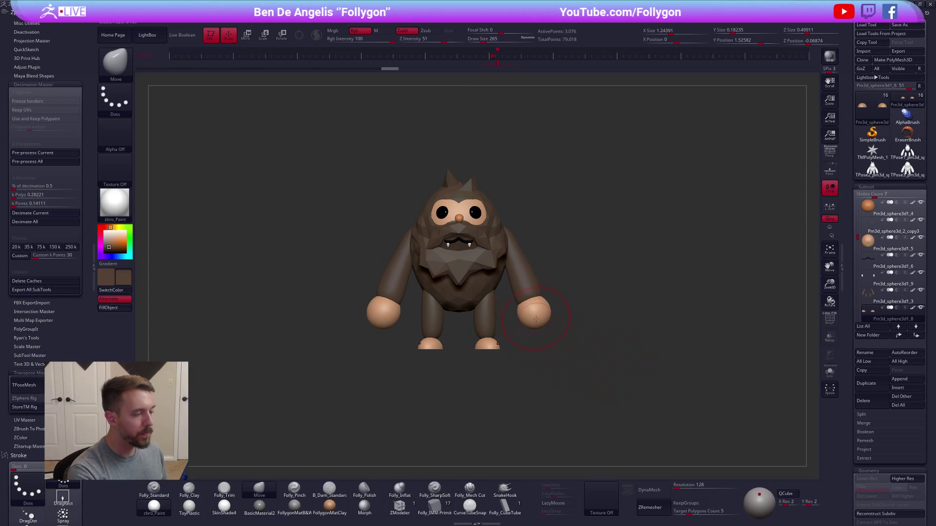
Select the arms and legs subtool and mask part of the limbs with a lasso.
left_click_drag(536, 319, 497, 324, "shift")
left_click(510, 280, "alt")
key("alt+s")
left_click_drag(512, 283, 551, 281)
mouse_move(472, 283)
left_mouse_down("ctrl")
mouse_move(526, 320)
mouse_move(475, 185)
left_mouse_up("ctrl")
left_click(461, 189, "ctrl")
mouse_move(522, 263)
left_mouse_down("shift")
mouse_move(480, 269)
mouse_move(511, 266)
left_mouse_up("shift")
Adjust the angle of the unmasked limb area and touch it up with the Move brush.
key("alt+s")
key("space")
key("r")
mouse_move(508, 232)
left_mouse_down("shift")
mouse_move(492, 385)
mouse_move(509, 386)
mouse_move(498, 369)
left_mouse_up("shift")
key("q")
key("space")
left_click_drag(508, 338, 502, 337)
Create a combined TPoseMesh of all the character's subtools for posing.
left_click_drag(538, 305, 605, 289, "shift")
key("ctrl+q")
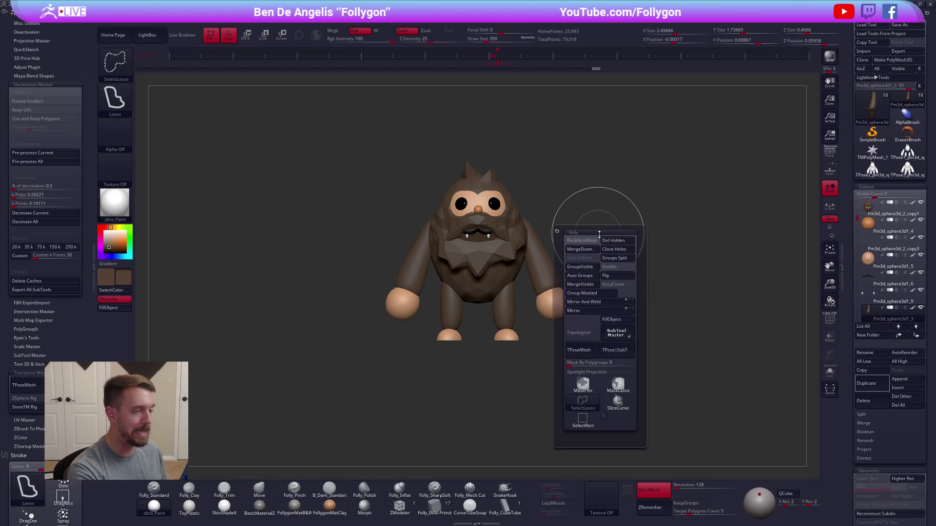
left_click(585, 350)
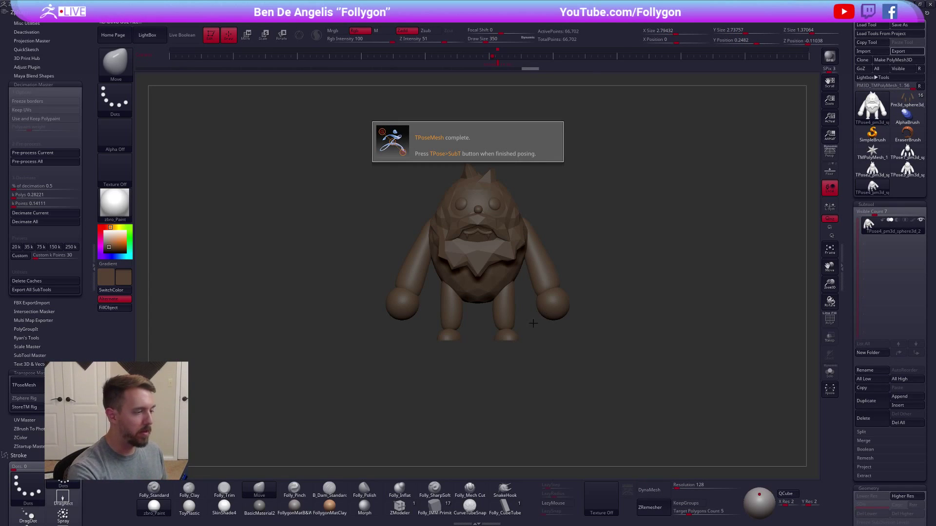
Mask the whole figure except the character's left arm and hand.
left_click(560, 298, "ctrl+alt+shift")
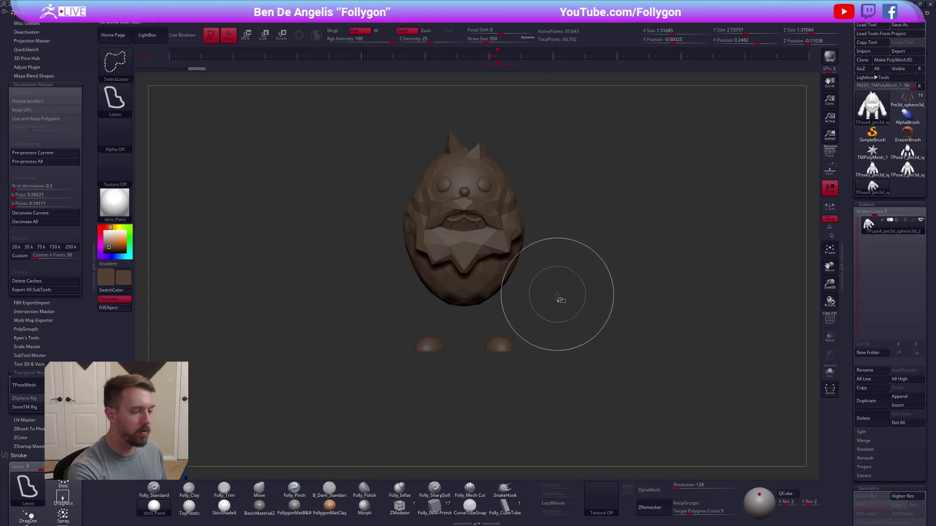
left_click_drag(560, 299, 601, 271, "ctrl+shift")
key("space")
mouse_move(513, 252)
left_mouse_down("ctrl")
mouse_move(596, 325)
mouse_move(501, 155)
left_mouse_up("ctrl")
left_click(545, 184, "ctrl+shift")
left_click(555, 188, "ctrl")
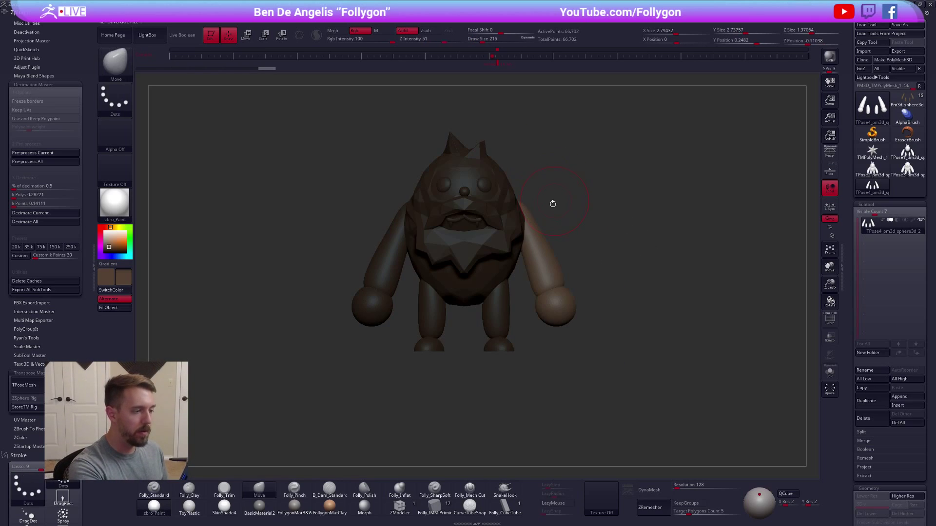
Rotate the character's left arm and hand forward in side view and reposition the arm at the shoulder.
left_click_drag(553, 203, 476, 190, "shift")
key("r")
left_click_drag(591, 237, 590, 292, "shift")
left_click_drag(585, 204, 586, 235, "shift")
left_click_drag(584, 360, 524, 344)
key("w")
mouse_move(557, 257)
left_mouse_down()
mouse_move(604, 255)
mouse_move(576, 250)
left_mouse_up()
Adjust the curve of the character's left arm with an enlarged Move brush.
key("q")
key("space")
key("space")
right_click_drag(571, 260, 605, 256)
key("space")
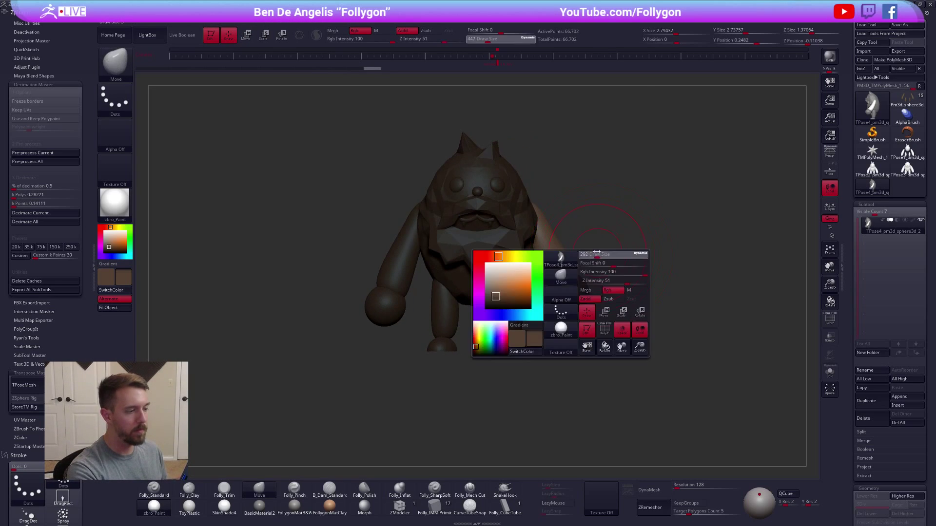
left_click_drag(606, 254, 601, 254)
right_click_drag(600, 254, 639, 251, "alt")
Mask everything but the character's right arm and hand and rotate that arm backward in side view.
mouse_move(423, 326)
left_mouse_down("ctrl")
mouse_move(426, 313)
mouse_move(426, 334)
mouse_move(423, 186)
mouse_move(392, 383)
left_mouse_up("ctrl")
left_click(429, 280, "ctrl+shift")
left_click(426, 302, "ctrl+shift")
left_click(401, 367, "ctrl+shift")
right_click_drag(403, 367, 495, 253)
key("r")
left_click_drag(431, 214, 437, 264)
left_click_drag(432, 373, 362, 361)
key("q")
Limit editing to the right arm with a topological mask and bend it with the Move brush.
key("w")
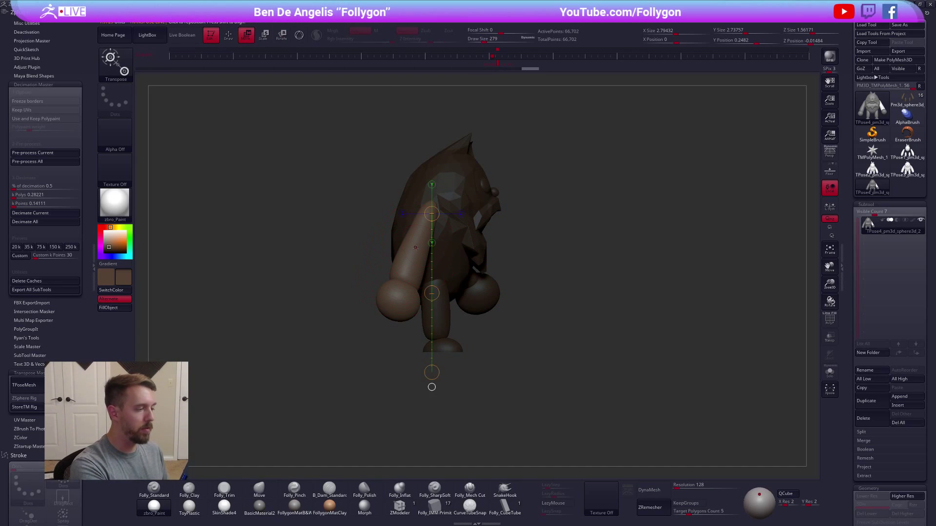
left_click(414, 249, "ctrl")
key("q")
key("space")
left_click_drag(417, 245, 437, 241)
left_click_drag(619, 215, 551, 212)
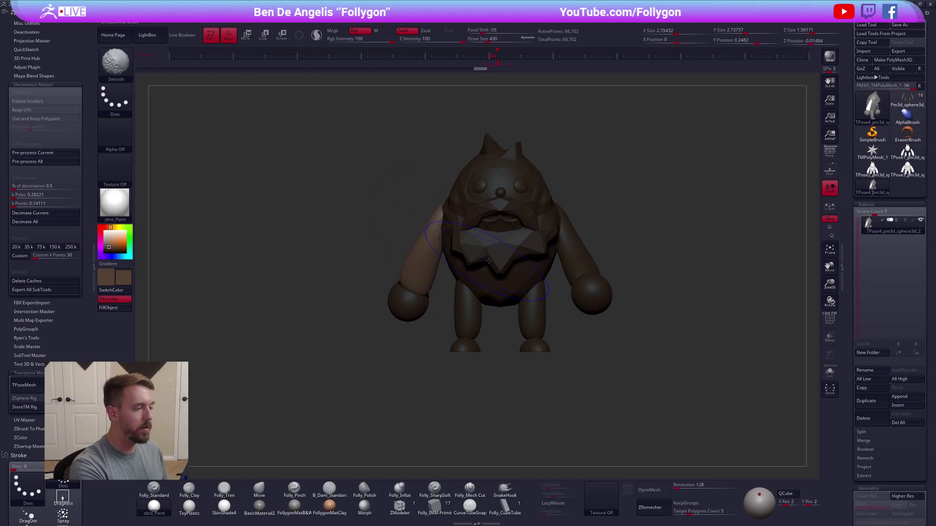
mouse_move(610, 211)
left_mouse_down("shift")
mouse_move(585, 210)
mouse_move(617, 208)
left_mouse_up("shift")
key("space")
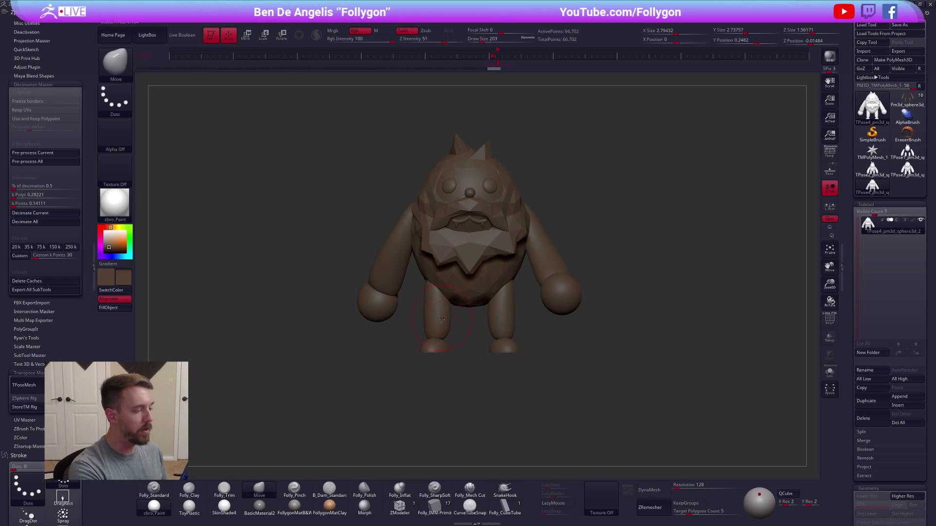
Hide the arms and legs, mask the head and body, and show the whole figure again.
left_click(390, 298, "ctrl+alt+shift")
left_click_drag(397, 400, 414, 379, "ctrl+shift")
left_click_drag(434, 259, 414, 293, "ctrl+alt+shift")
left_click(459, 298, "ctrl+shift")
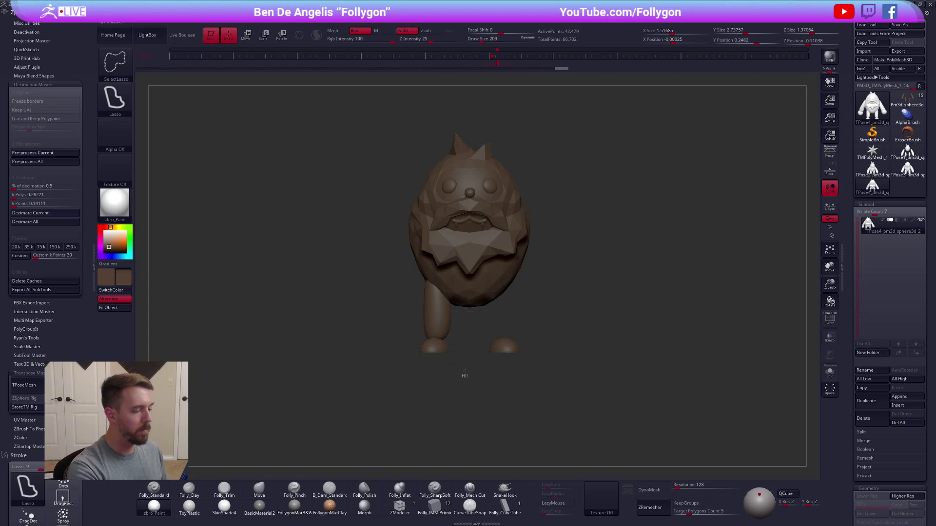
left_click(468, 341, "ctrl+shift")
left_click_drag(525, 326, 480, 272, "ctrl+alt+shift")
left_click(480, 271, "ctrl+shift")
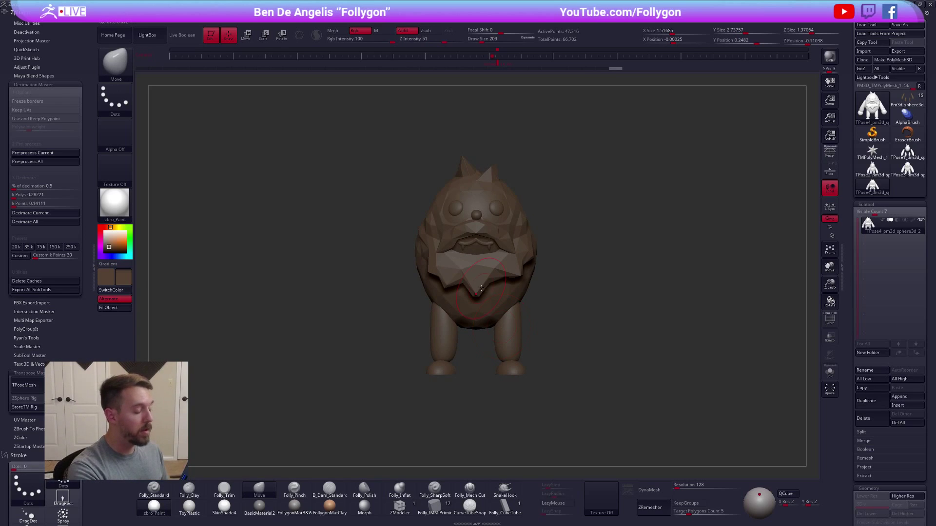
right_click_drag(480, 289, 505, 290)
mouse_move(387, 250)
left_mouse_down("ctrl")
mouse_move(363, 137)
mouse_move(390, 254)
left_mouse_up("ctrl")
left_click_drag(558, 224, 534, 250)
left_click(535, 250, "ctrl+shift")
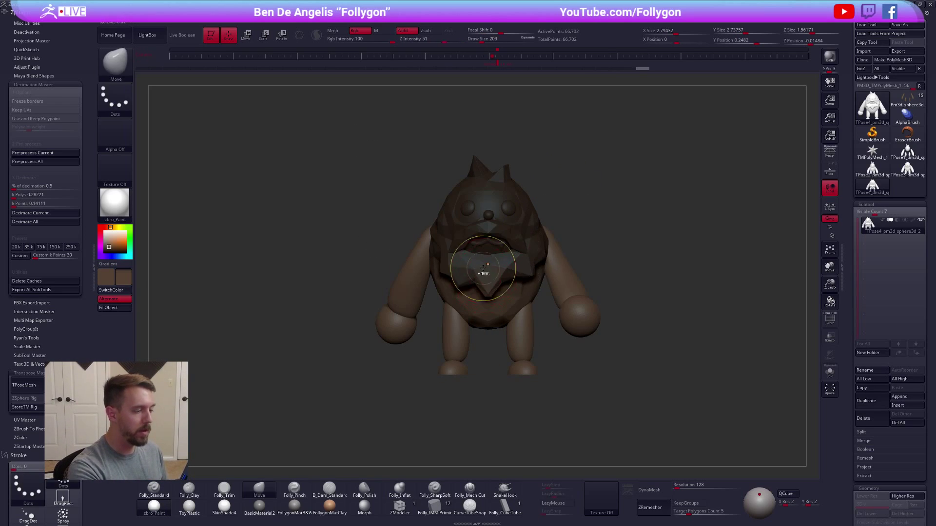
Invert the mask to protect the limbs and place a vertical rotate line through the body's centre.
right_click_drag(535, 250, 518, 277)
left_click(498, 293, "ctrl+shift")
mouse_move(494, 293)
left_mouse_down("ctrl+shift")
mouse_move(536, 263)
mouse_move(565, 277)
mouse_move(515, 284)
left_mouse_up("ctrl+shift")
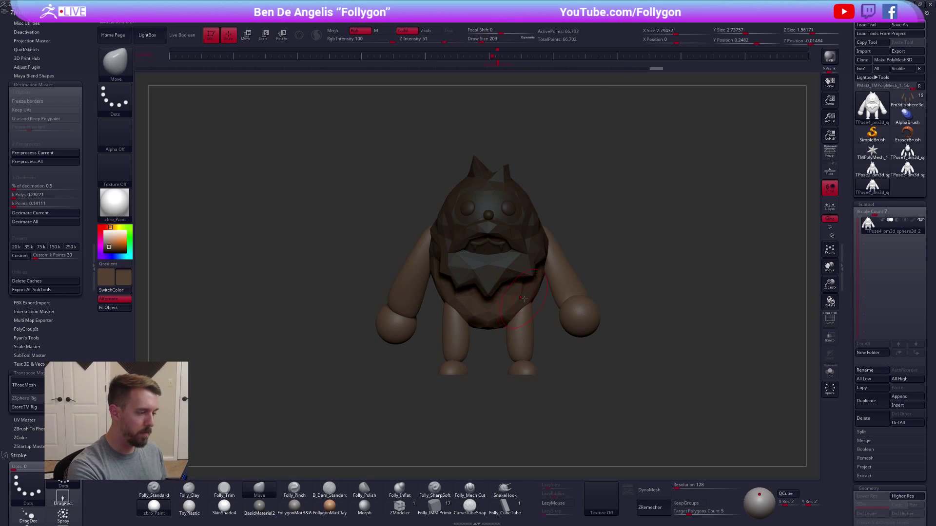
key("ctrl+i")
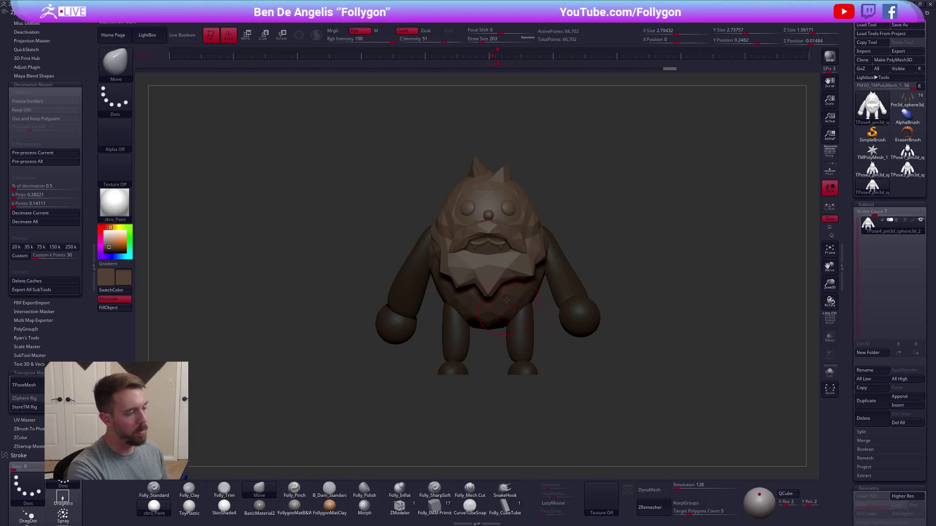
key("r")
mouse_move(497, 382)
left_mouse_down()
mouse_move(429, 386)
mouse_move(421, 304)
mouse_move(397, 284)
left_mouse_up()
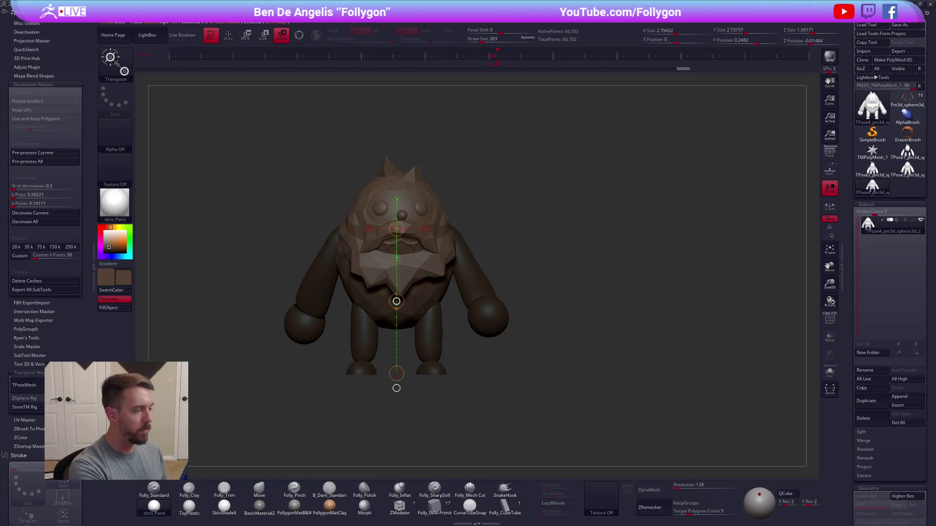
key("q")
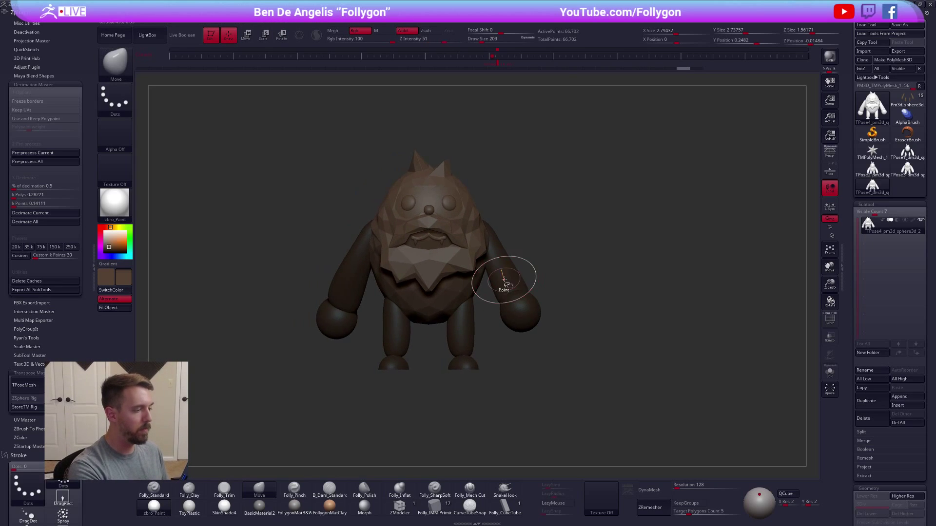
Remove the mask from both arms and hands, leaving only the legs and feet masked.
left_click(506, 288, "ctrl+shift")
mouse_move(485, 305)
left_mouse_down("ctrl+alt")
mouse_move(556, 263)
mouse_move(541, 350)
left_mouse_up("ctrl+alt")
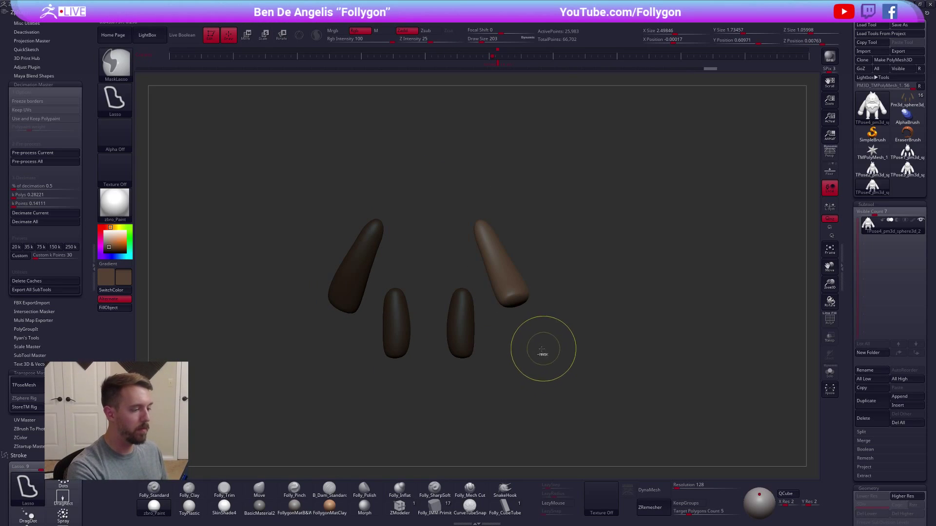
mouse_move(400, 282)
left_mouse_down("ctrl+alt")
mouse_move(297, 337)
mouse_move(389, 217)
left_mouse_up("ctrl+alt")
left_click(512, 241, "ctrl+shift")
left_click_drag(509, 270, 486, 336, "ctrl+alt")
mouse_move(377, 280)
left_mouse_down("ctrl+alt")
mouse_move(341, 312)
mouse_move(364, 376)
mouse_move(263, 283)
mouse_move(361, 380)
left_mouse_up("ctrl+alt")
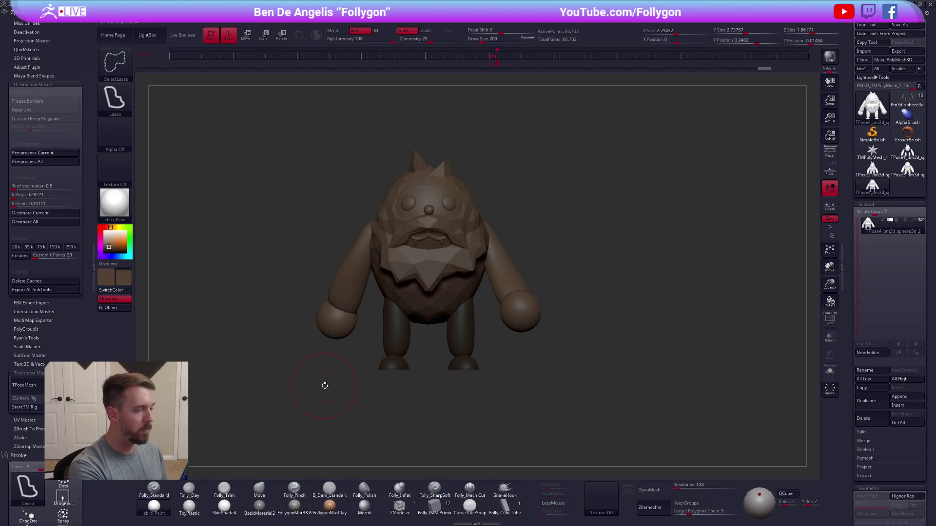
Twist the head, body and arms slightly about the vertical axis relative to the legs.
key("r")
left_click_drag(429, 296, 434, 262)
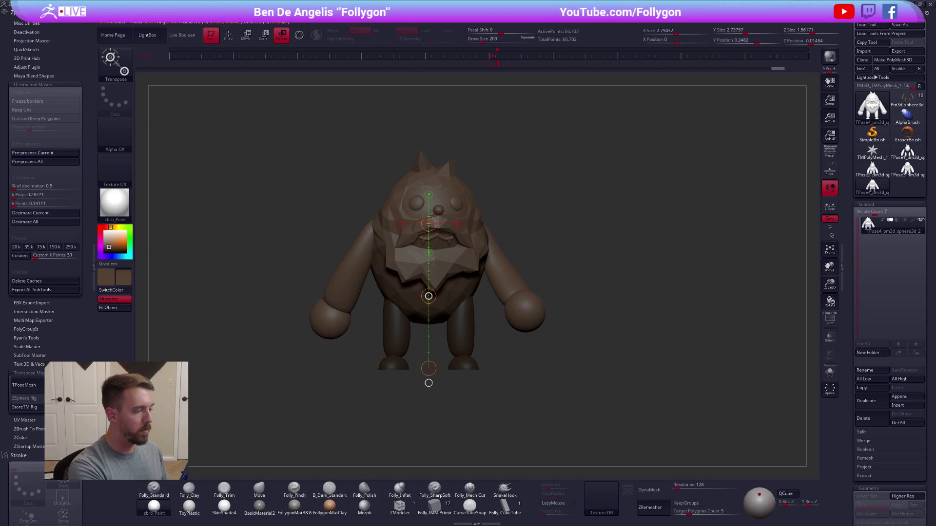
key("q")
mouse_move(517, 341)
left_mouse_down()
mouse_move(550, 351)
mouse_move(535, 361)
mouse_move(536, 328)
mouse_move(490, 262)
left_mouse_up()
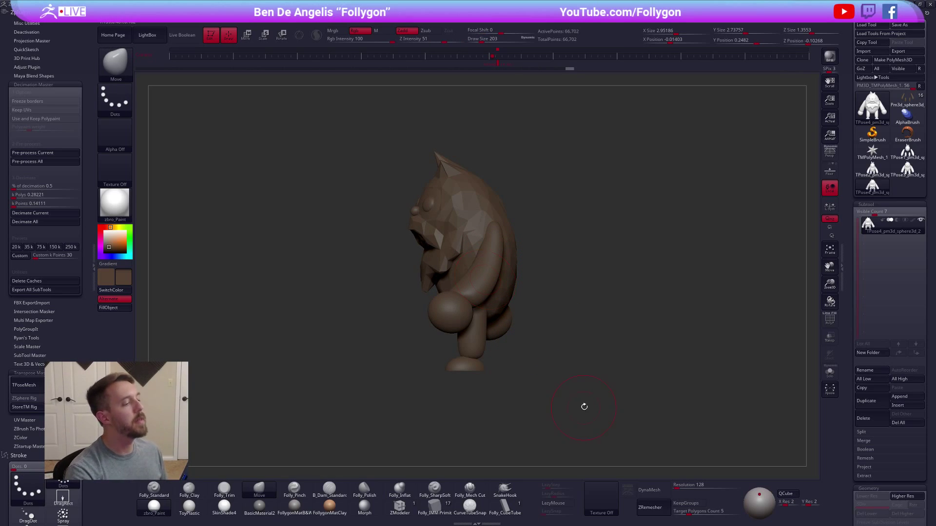
left_click_drag(587, 410, 512, 300)
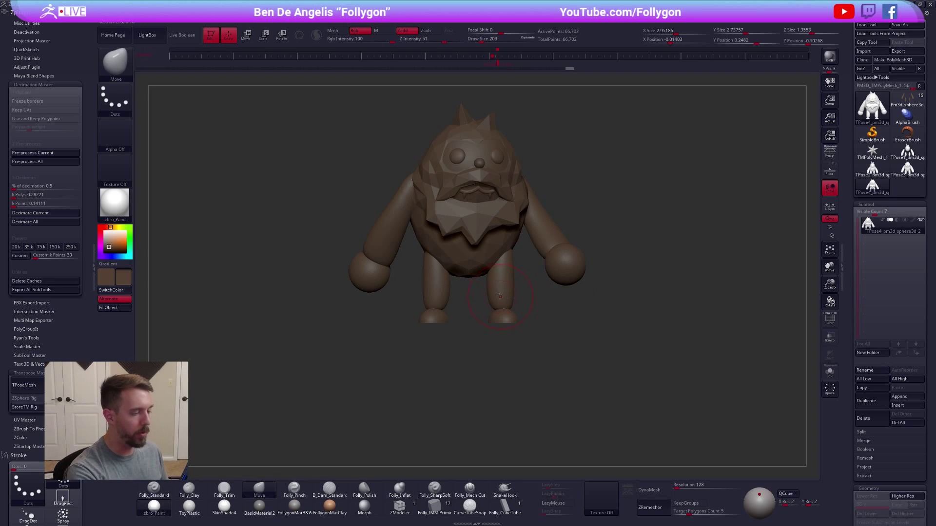
Isolate the character's left arm and hand and mask the rest of the figure.
left_click_drag(534, 245, 538, 255)
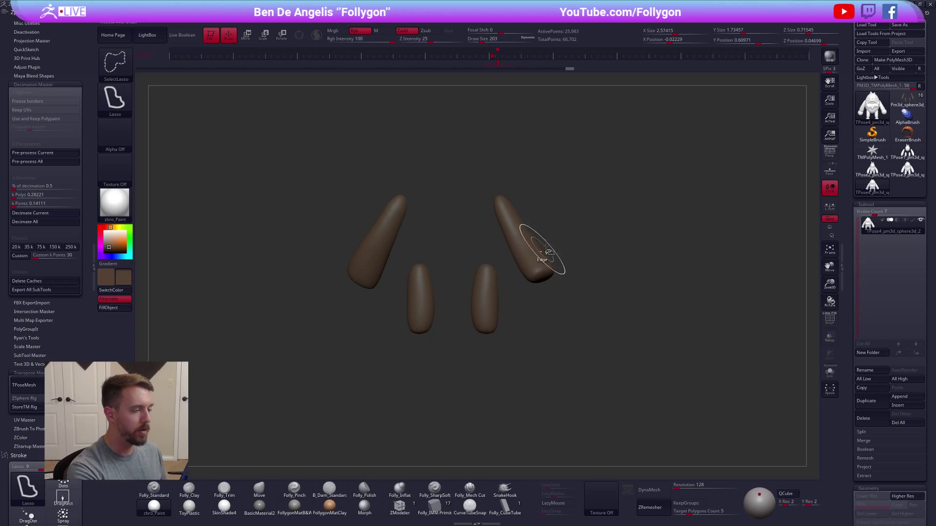
key("space")
left_click(544, 256, "ctrl+shift")
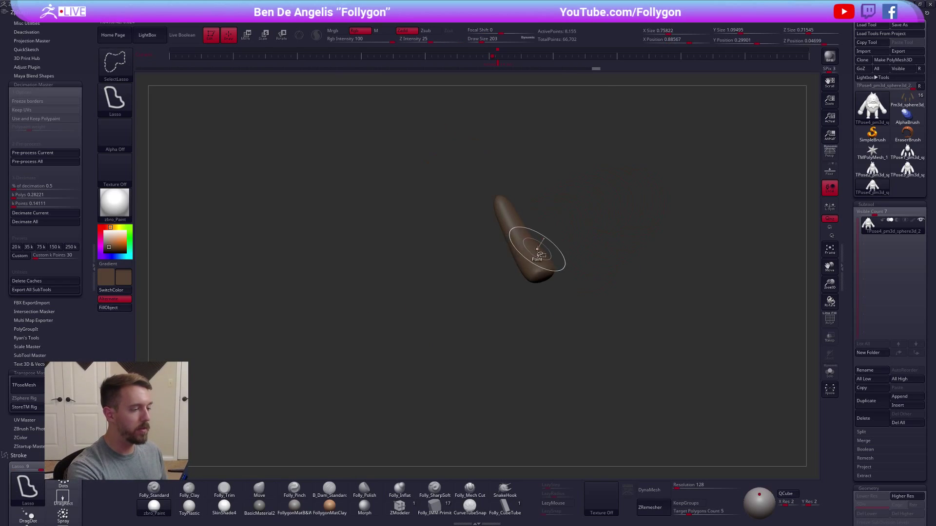
left_click(547, 264, "ctrl+shift")
left_click(560, 286, "ctrl+shift")
left_click(563, 287, "ctrl+shift")
left_click(574, 278, "ctrl")
left_click(578, 279, "ctrl+shift")
Swing the left arm and hand further forward around the shoulder in side view.
left_click_drag(603, 278, 446, 273)
key("r")
mouse_move(551, 219)
left_mouse_down()
mouse_move(540, 404)
mouse_move(472, 366)
left_mouse_up()
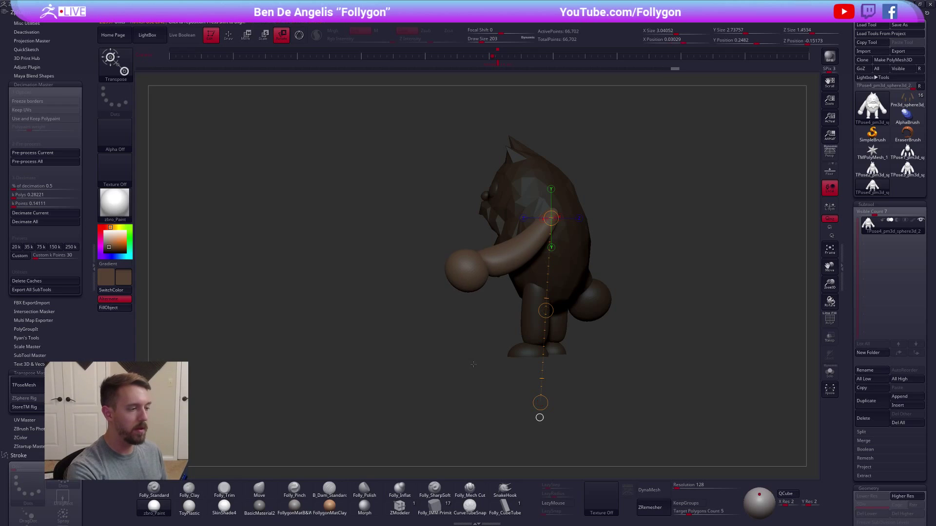
key("q")
Mask all but the character's right arm and curve it with a resized Move brush.
key("space")
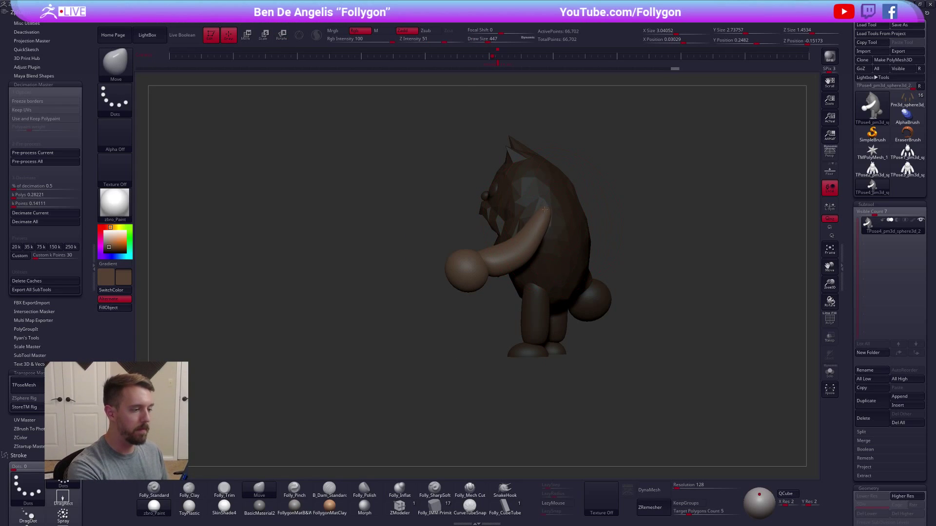
right_click_drag(537, 245, 575, 245)
key("w")
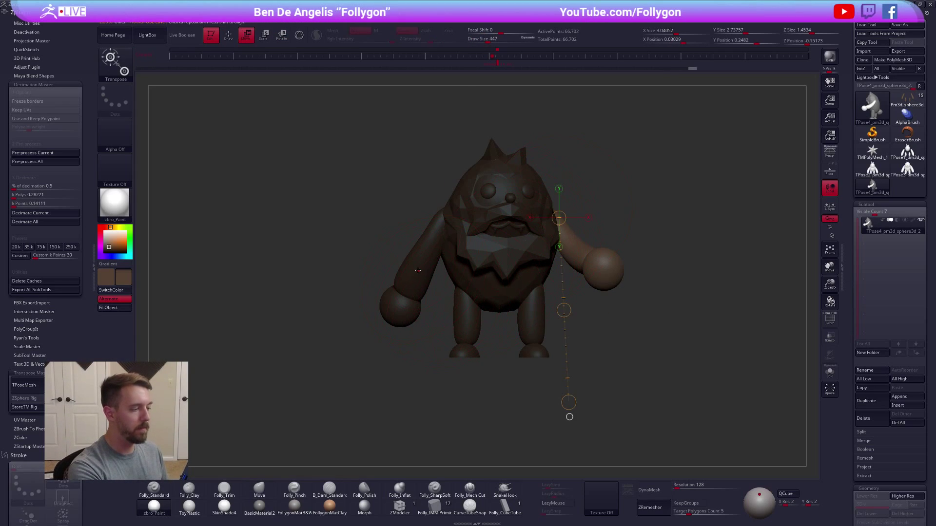
left_click(418, 272, "ctrl")
key("q")
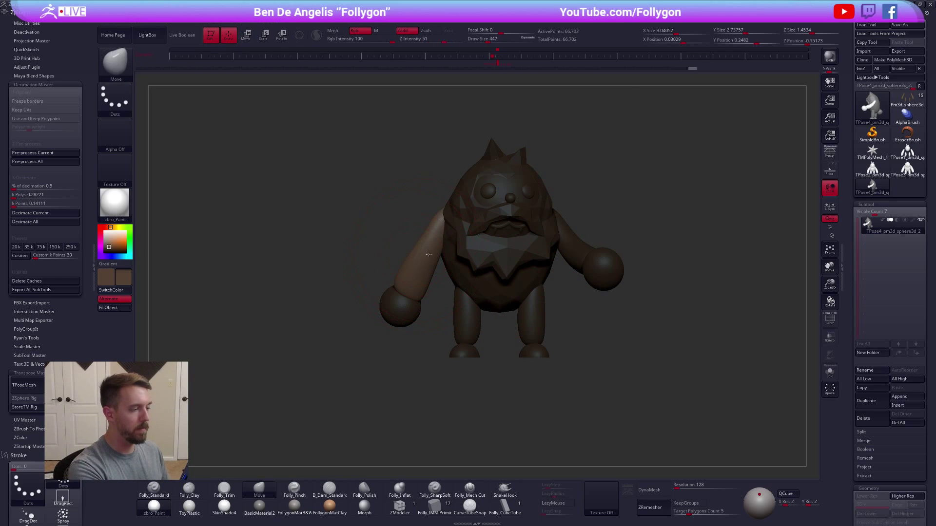
right_click_drag(391, 238, 427, 239)
key("s")
left_click_drag(406, 251, 409, 252)
key("s")
left_click_drag(406, 241, 412, 240)
right_click_drag(423, 235, 388, 237)
Unmask the right hand and rotate it together with the right arm backward around the shoulder.
mouse_move(475, 292)
left_mouse_down("ctrl+alt")
mouse_move(449, 337)
mouse_move(419, 307)
left_mouse_up("ctrl+alt")
right_click_drag(394, 310, 434, 302, "shift")
key("r")
mouse_move(456, 211)
left_mouse_down()
mouse_move(463, 244)
mouse_move(451, 368)
mouse_move(441, 366)
left_mouse_up()
key("q")
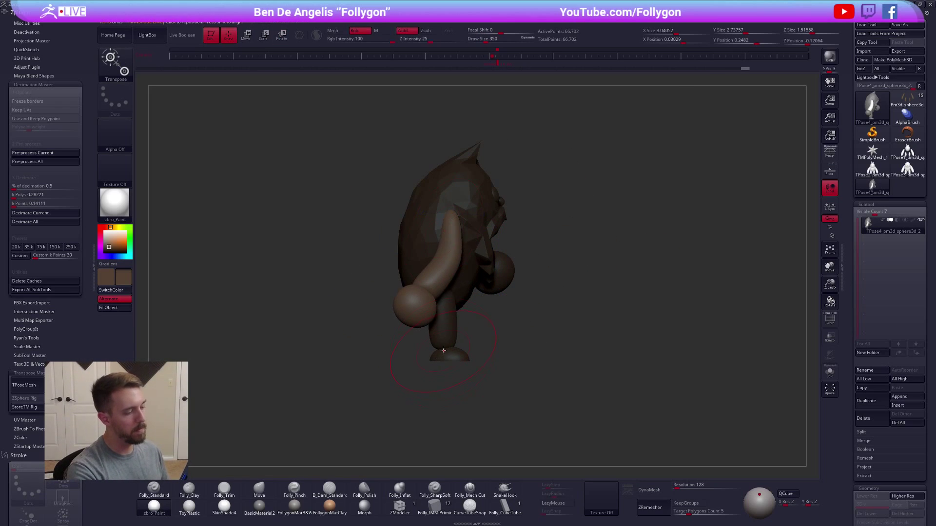
Mask all but the character's right leg and bend it forward with the Move brush.
key("w")
left_click(444, 338, "ctrl")
key("q")
left_click_drag(464, 325, 472, 328)
right_click_drag(469, 332, 472, 301)
Mask all but the character's left leg and bend it backward with the Move brush.
key("w")
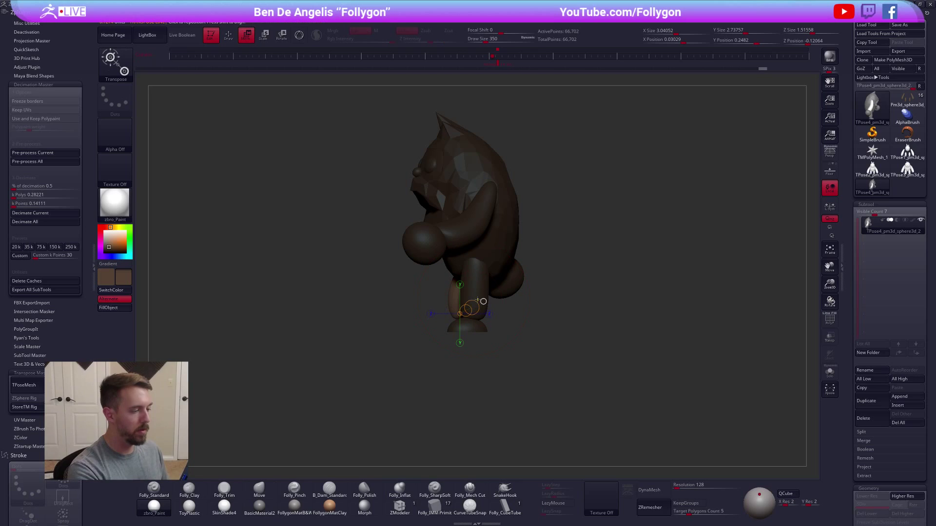
left_click(477, 301, "ctrl")
key("q")
left_click_drag(486, 300, 512, 300)
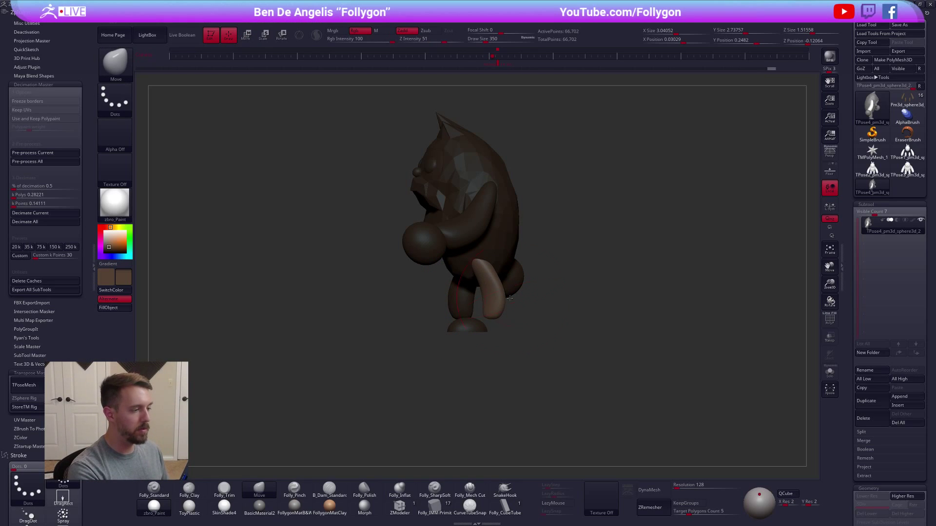
Isolate the feet with topological masks and shift them under their bent legs in side view.
key("w")
mouse_move(472, 328)
right_mouse_down()
mouse_move(492, 334)
mouse_move(482, 331)
right_mouse_up()
left_click(461, 323, "ctrl")
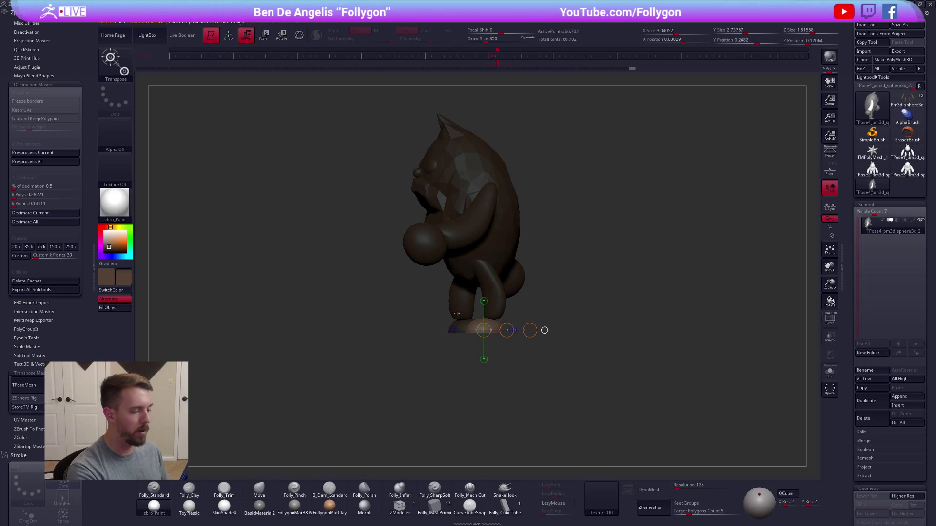
right_click_drag(411, 293, 470, 293)
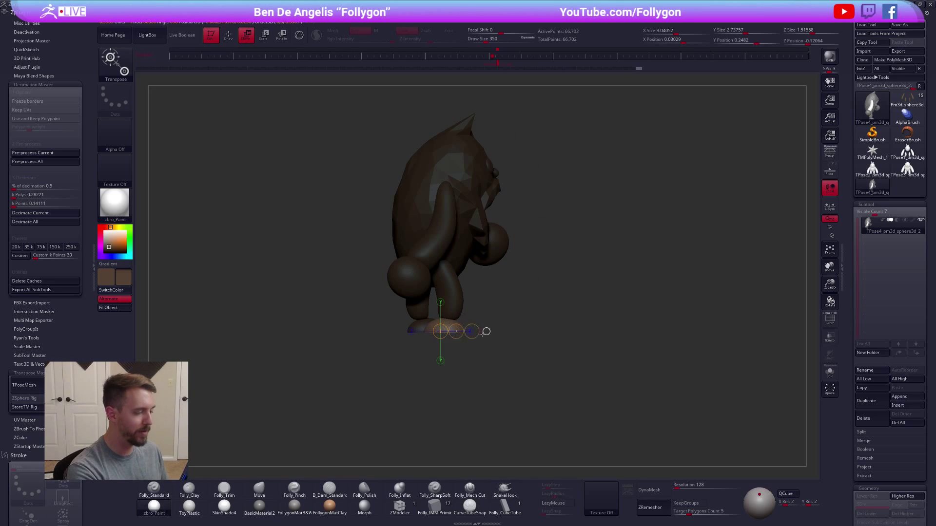
key("q")
mouse_move(474, 334)
right_mouse_down("shift")
mouse_move(517, 312)
mouse_move(507, 301)
right_mouse_up("shift")
Mask the head, body, arms and hands, leaving only the legs and feet editable.
key("space")
left_click_drag(549, 307, 541, 291, "ctrl")
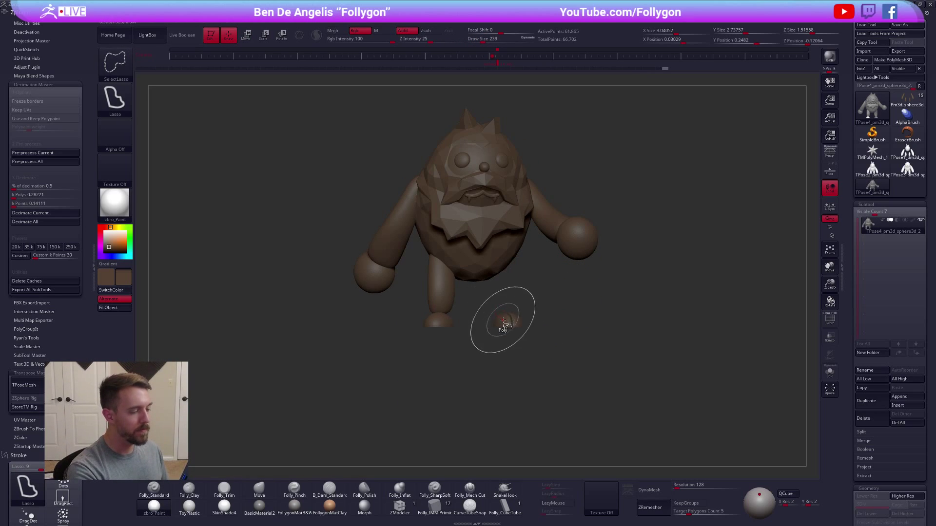
left_click(445, 311, "ctrl+shift")
left_click(442, 319, "ctrl+shift")
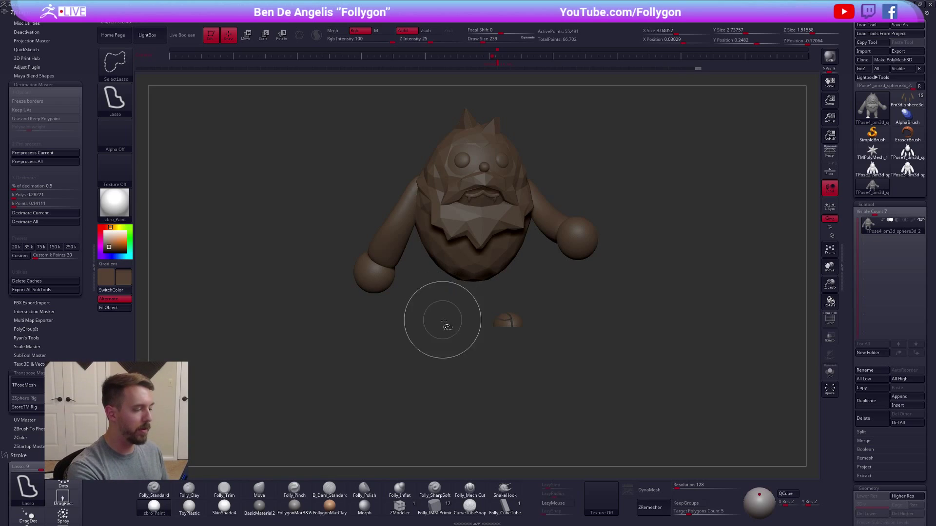
left_click(487, 331, "ctrl+shift")
Scale the legs and feet down from the hips to shorten them.
key("r")
mouse_move(476, 264)
left_mouse_down()
mouse_move(475, 378)
mouse_move(470, 318)
left_mouse_up()
key("e")
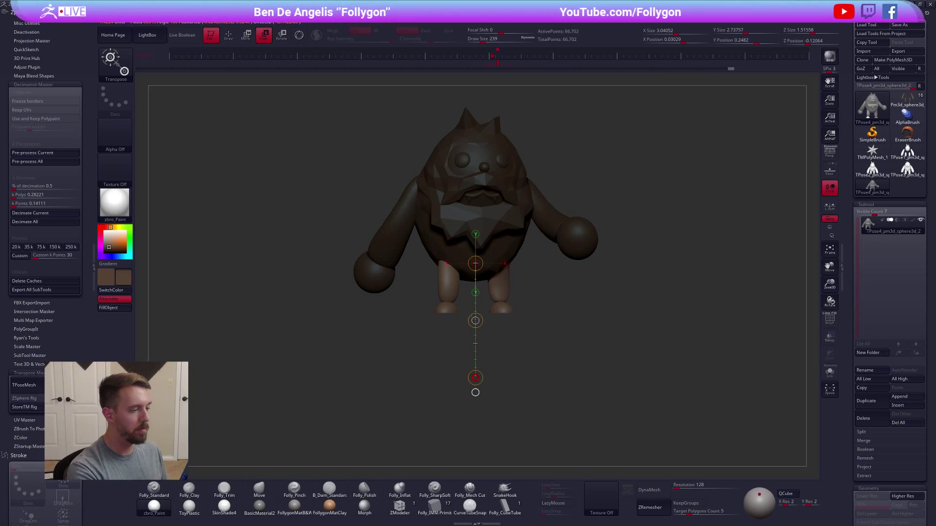
mouse_move(551, 331)
left_mouse_down()
mouse_move(497, 323)
mouse_move(558, 314)
mouse_move(597, 273)
left_mouse_up()
Transfer the pose from the TPoseMesh back to the original coloured subtools.
key("q")
key("space")
key("1")
left_click(640, 366)
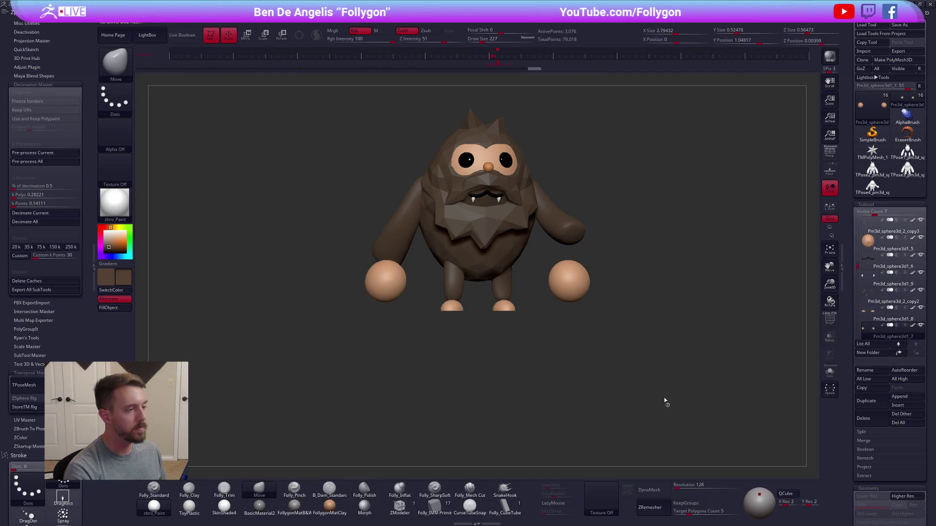
Select the arms and legs subtool and smooth its surface with an enlarged Smooth brush.
left_click_drag(534, 255, 537, 283, "alt")
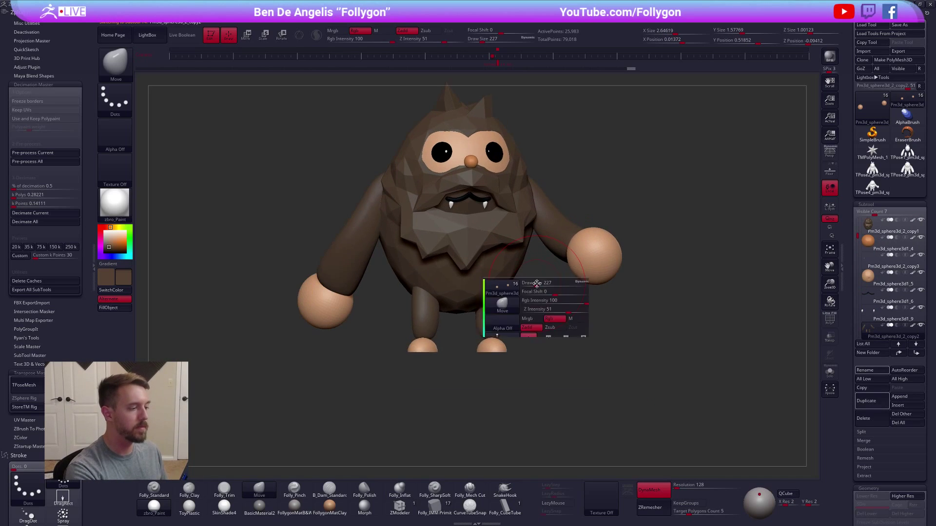
key("shift+f")
key("shift+f")
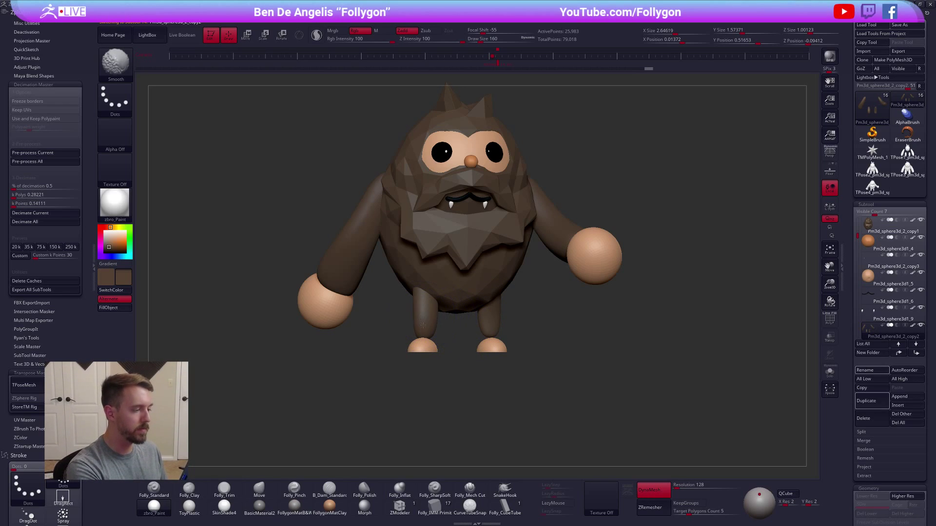
key("s")
left_click_drag(384, 268, 384, 241)
mouse_move(312, 214)
left_mouse_down()
mouse_move(399, 214)
mouse_move(321, 214)
left_mouse_up()
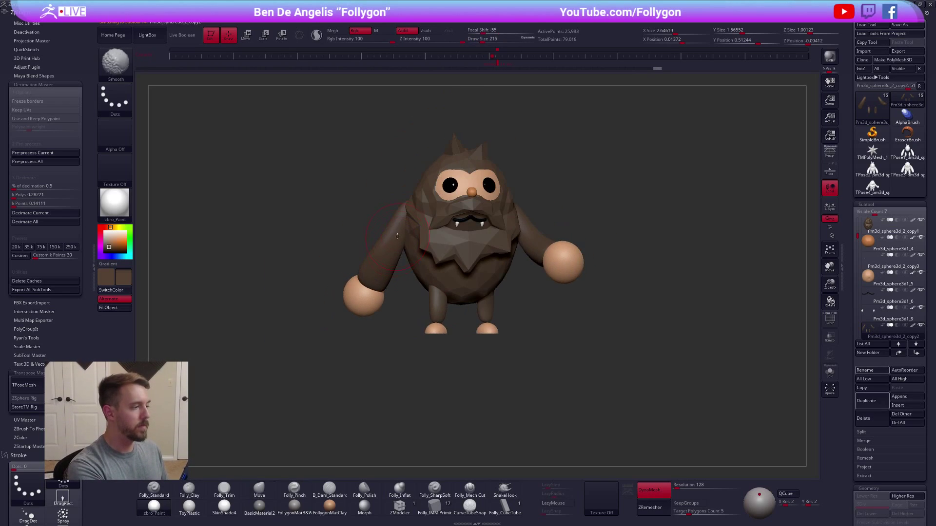
Decimate the arms and legs to 0.5% with Decimation Master and fill them with the dark brown colour.
key("1")
key("shift+f")
key("shift+f")
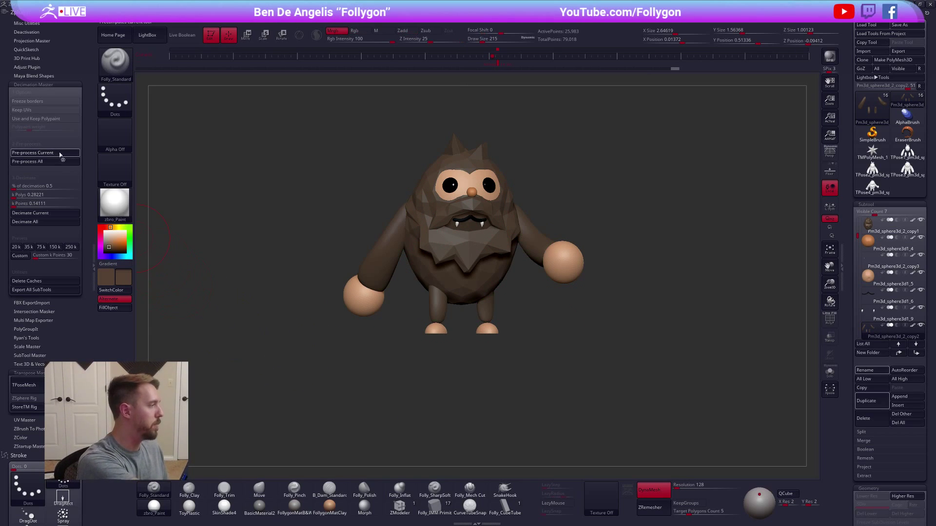
left_click(56, 213)
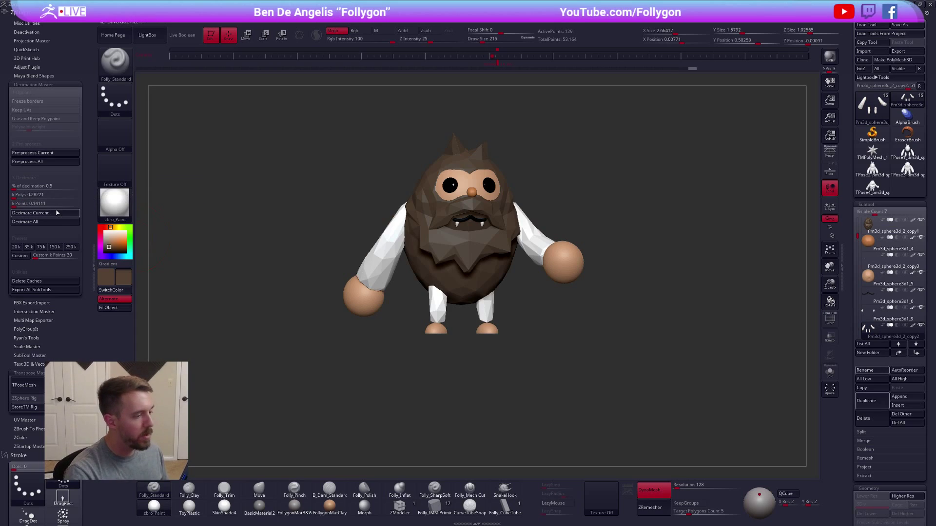
left_click(115, 308)
Reshape the low-poly legs in side view with the Move brush, pulling the rear leg backward.
right_click_drag(492, 286, 531, 286, "ctrl")
key("b")
key("m")
key("v")
key("alt+s")
mouse_move(508, 322)
right_mouse_down()
mouse_move(525, 316)
mouse_move(515, 286)
mouse_move(526, 313)
mouse_move(461, 332)
right_mouse_up()
key("w")
mouse_move(510, 298)
left_mouse_down("shift")
mouse_move(574, 301)
mouse_move(618, 285)
left_mouse_up("shift")
key("alt+s")
key("q")
key("w")
Select the feet subtool and shift the rear foot back beneath the rear leg in side view.
left_click(499, 321, "alt")
key("q")
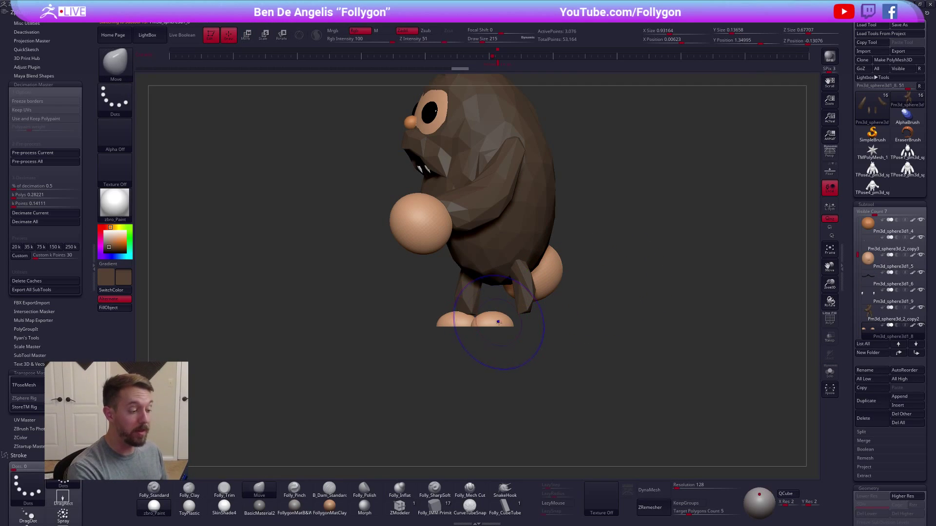
key("shift+f")
mouse_move(512, 337)
left_mouse_down()
mouse_move(556, 335)
mouse_move(475, 300)
left_mouse_up()
mouse_move(561, 325)
left_mouse_down("shift")
mouse_move(516, 325)
mouse_move(585, 343)
left_mouse_up("shift")
key("w")
key("q")
key("alt+s")
mouse_move(448, 340)
left_mouse_down("ctrl")
mouse_move(415, 283)
mouse_move(403, 312)
left_mouse_up("ctrl")
key("alt+s")
left_click_drag(543, 339, 506, 337, "shift")
left_click_drag(451, 347, 489, 365)
key("alt+s")
left_click_drag(489, 365, 497, 374)
Mask the feet except for the rear foot's heel and rotate the heel upward.
mouse_move(486, 295)
left_mouse_down("ctrl")
mouse_move(470, 296)
mouse_move(550, 315)
mouse_move(530, 274)
mouse_move(517, 290)
mouse_move(512, 282)
mouse_move(583, 285)
left_mouse_up("ctrl")
left_click(575, 309, "ctrl")
key("alt+s")
key("w")
key("shift+f")
key("q")
key("r")
left_click_drag(513, 286, 522, 286)
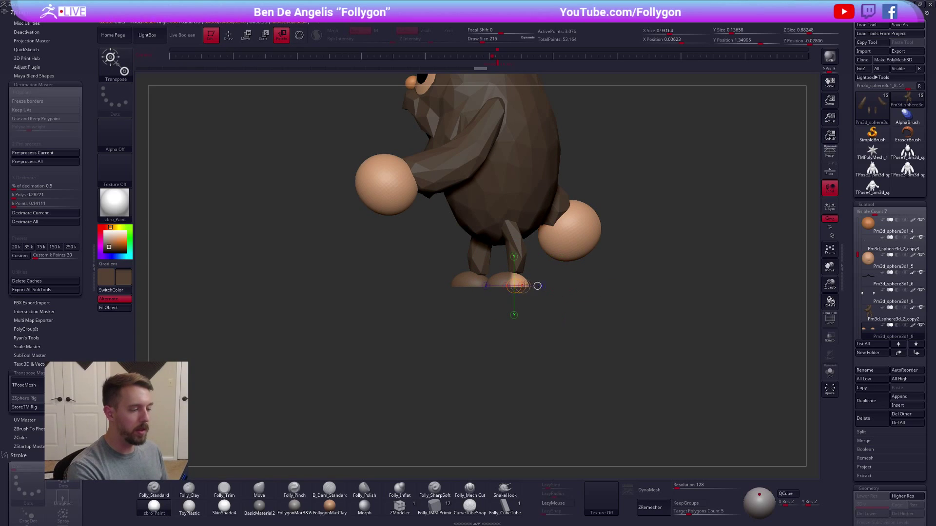
key("w")
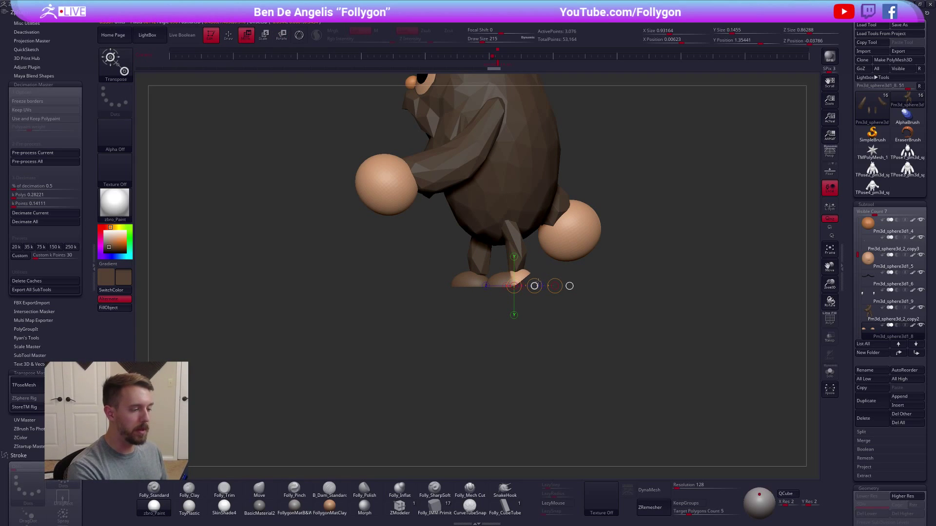
Refine the raised heel with the Move brush and check the feet from the front.
key("q")
key("b")
key("m")
key("v")
mouse_move(569, 314)
left_mouse_down()
mouse_move(590, 324)
mouse_move(558, 291)
mouse_move(556, 313)
left_mouse_up()
key("space")
left_click(561, 274)
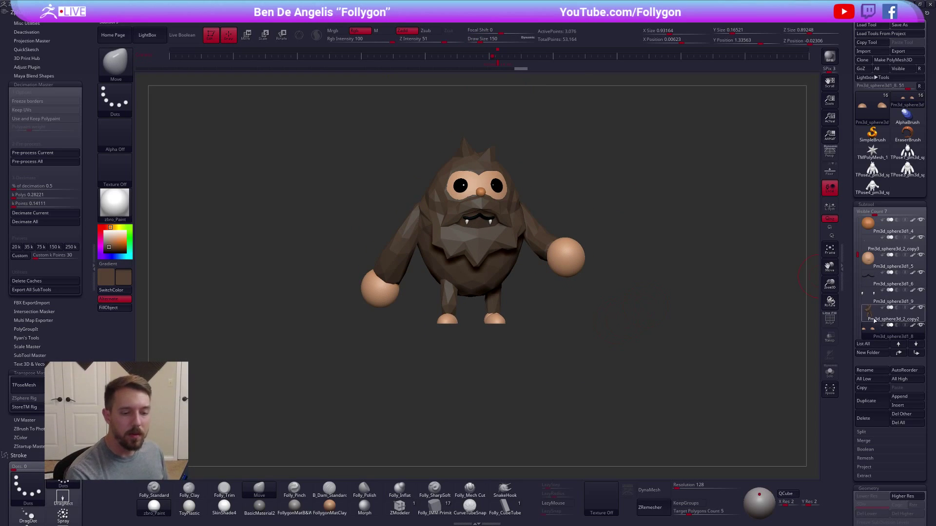
Merge the hands and feet subtools into a single subtool.
left_click_drag(858, 250, 862, 269)
key("space")
left_click(741, 303)
left_click(713, 320)
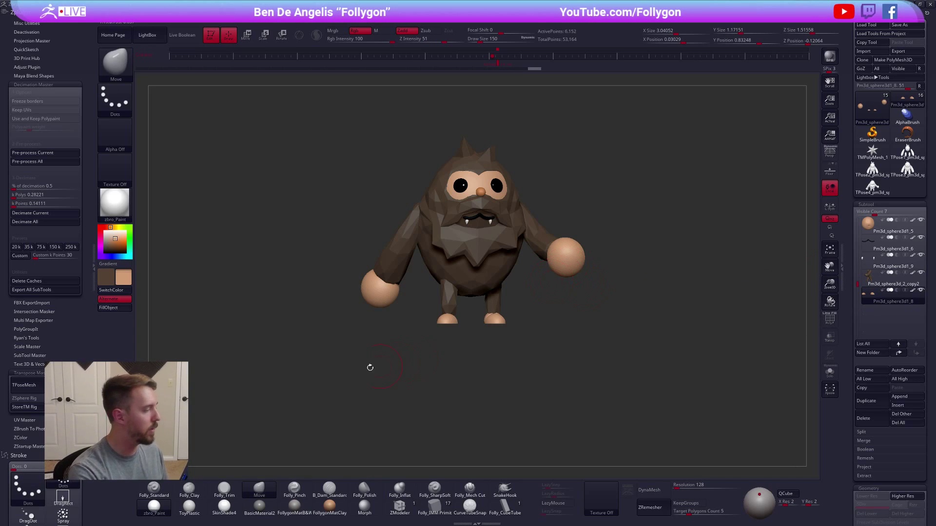
Pre-process the merged hands and feet and decimate them to 15%.
key("1")
left_click(59, 153)
left_click(52, 186)
type("15")
key("Return")
left_click(53, 213)
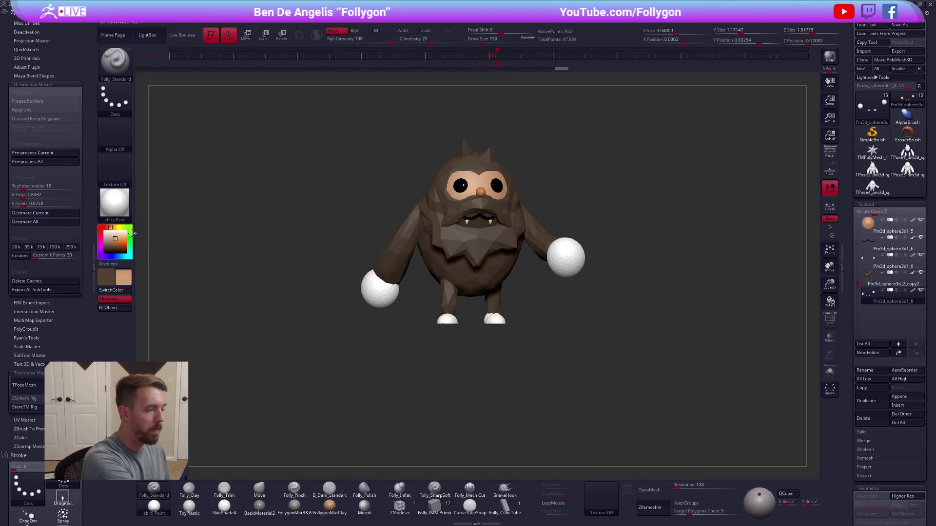
Decimate the hands and feet again at 5% and fill them with the skin colour.
key("shift+f")
left_click(53, 186)
type("5")
key("Return")
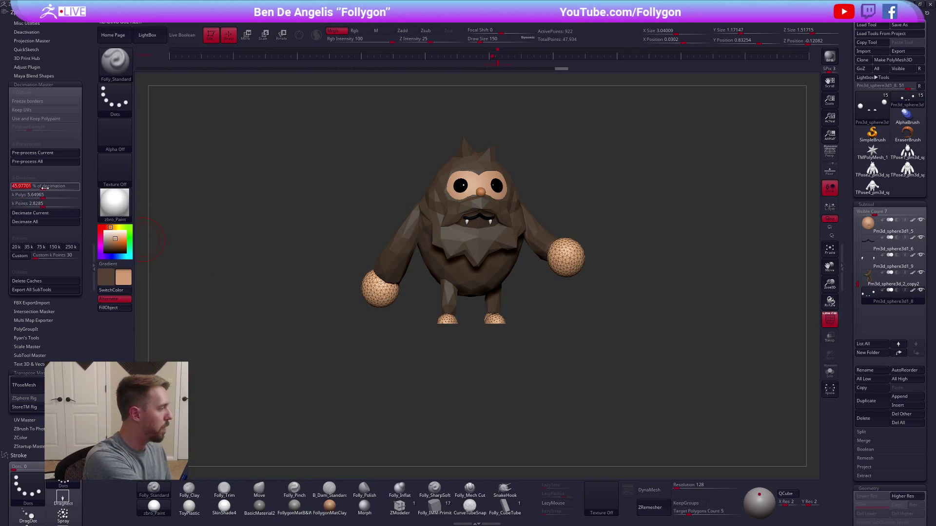
left_click(54, 212)
key("shift+f")
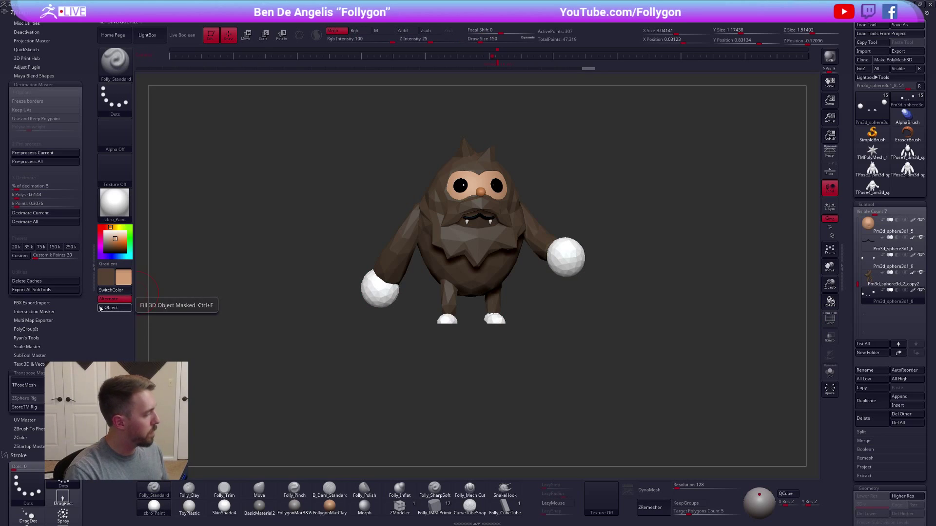
left_click_drag(345, 307, 512, 246)
left_click_drag(512, 302, 609, 278)
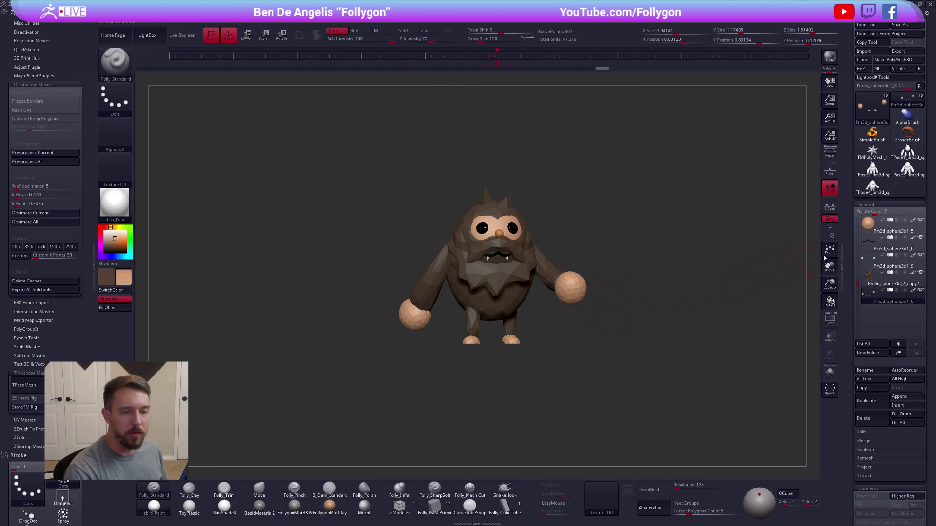
Show the forest folder, hide the Bigfoot's body and examine the diorama from several angles in perspective.
left_click_drag(859, 288, 860, 222)
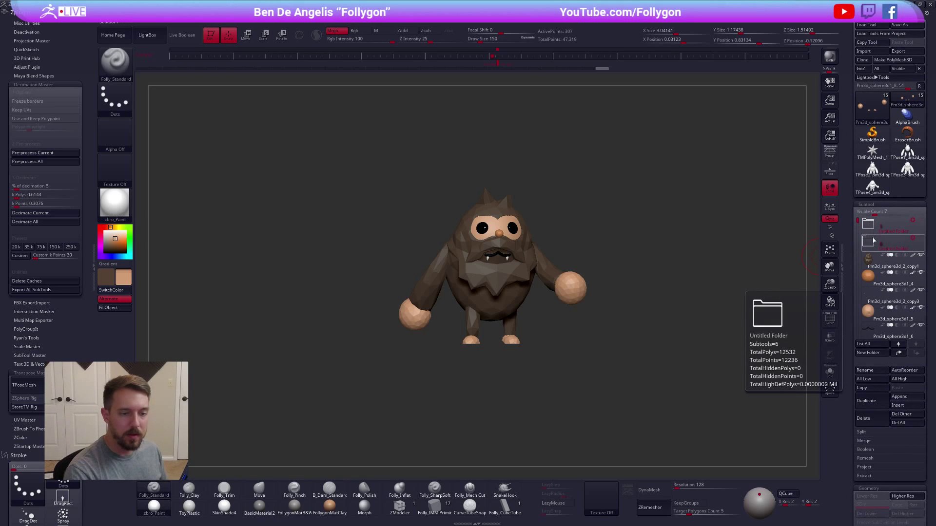
left_click(920, 239)
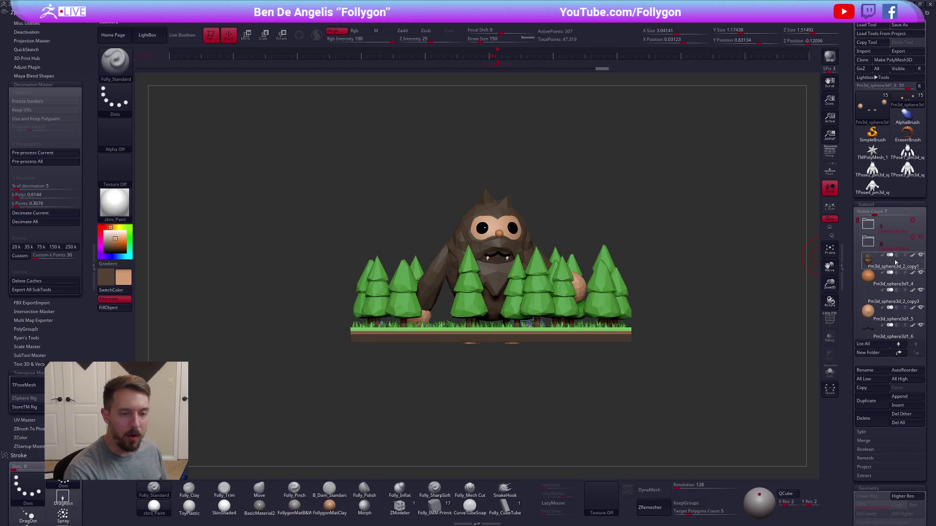
left_click(921, 256)
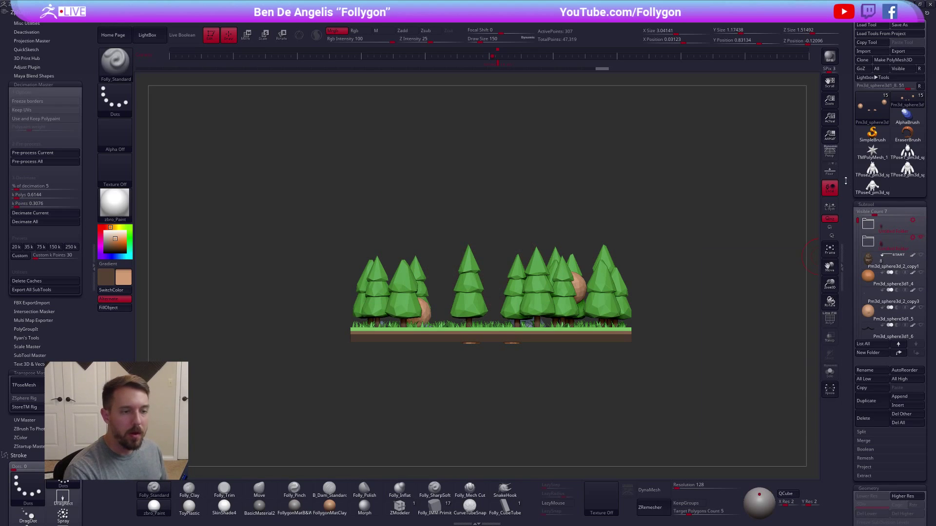
left_click(830, 152)
left_click_drag(785, 183, 690, 272)
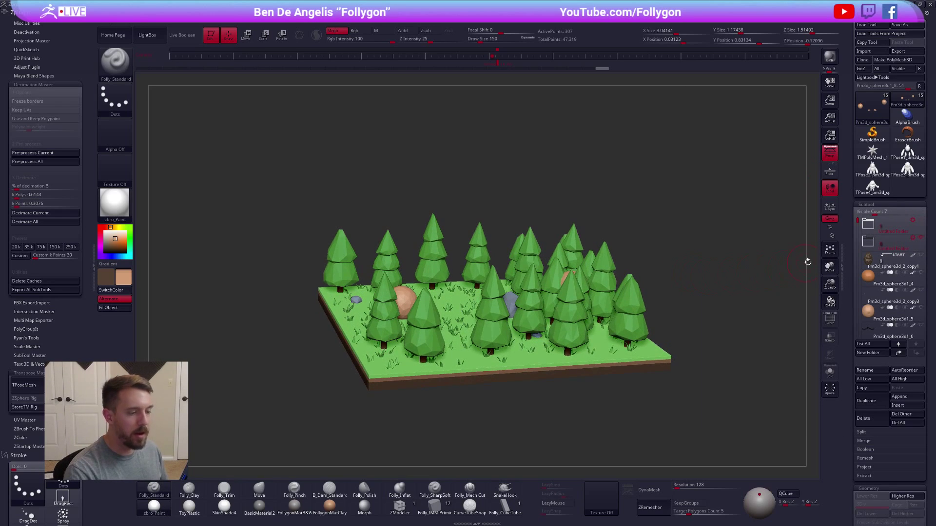
left_click(869, 259)
left_click_drag(802, 262, 527, 355)
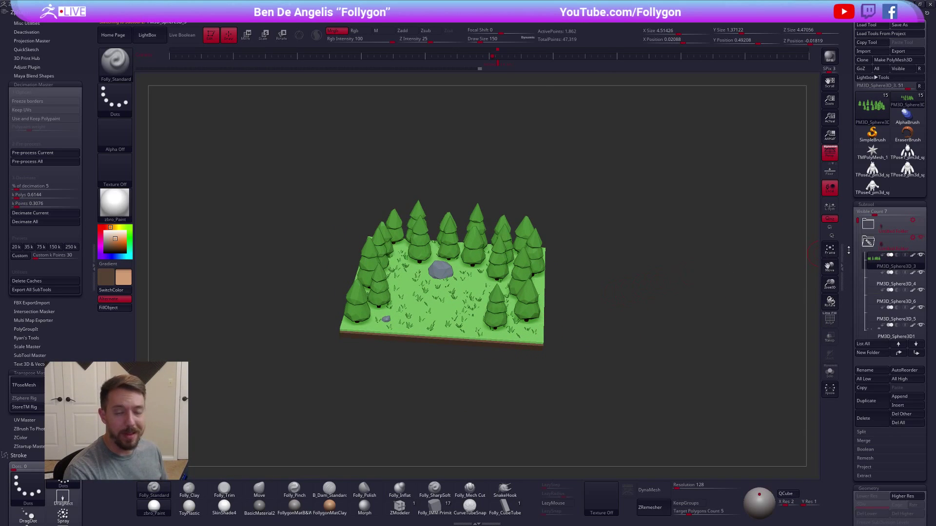
mouse_move(871, 249)
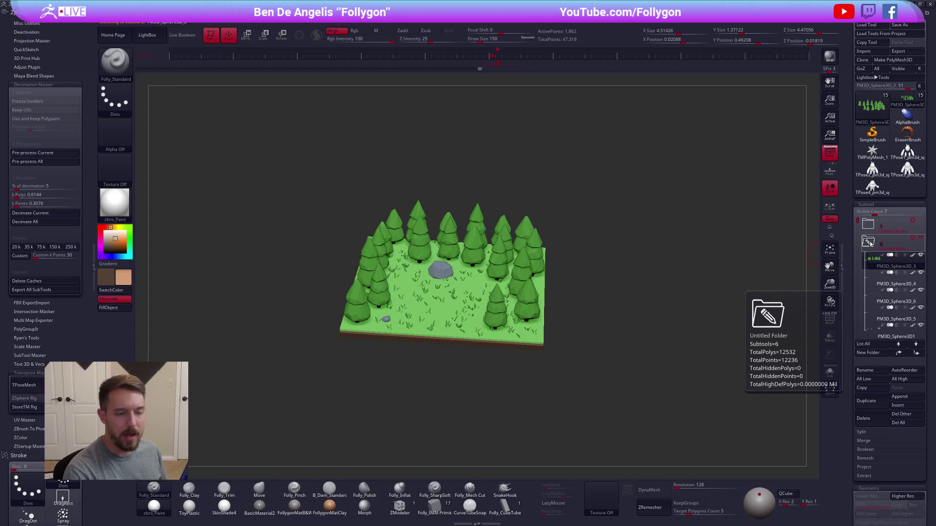
left_click(869, 242)
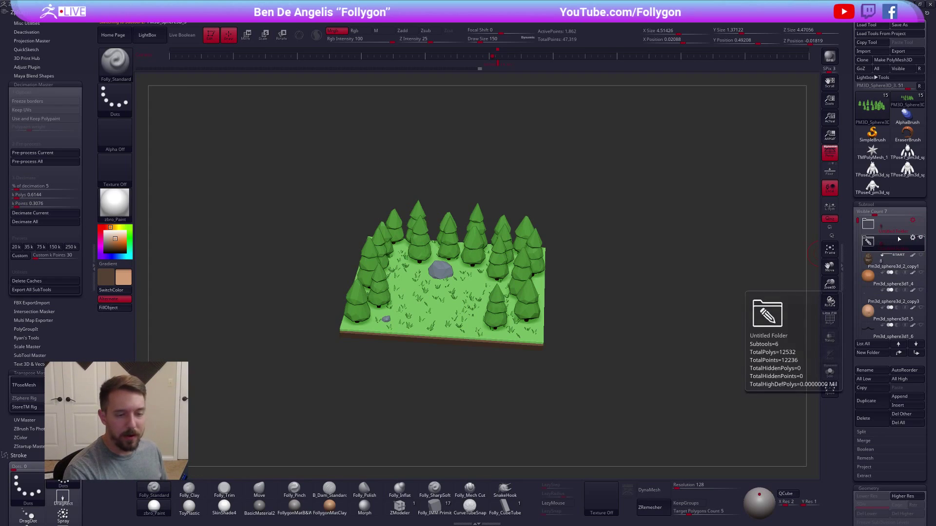
Hide the forest folder, show the Bigfoot's body again and frame the character.
left_click(920, 239)
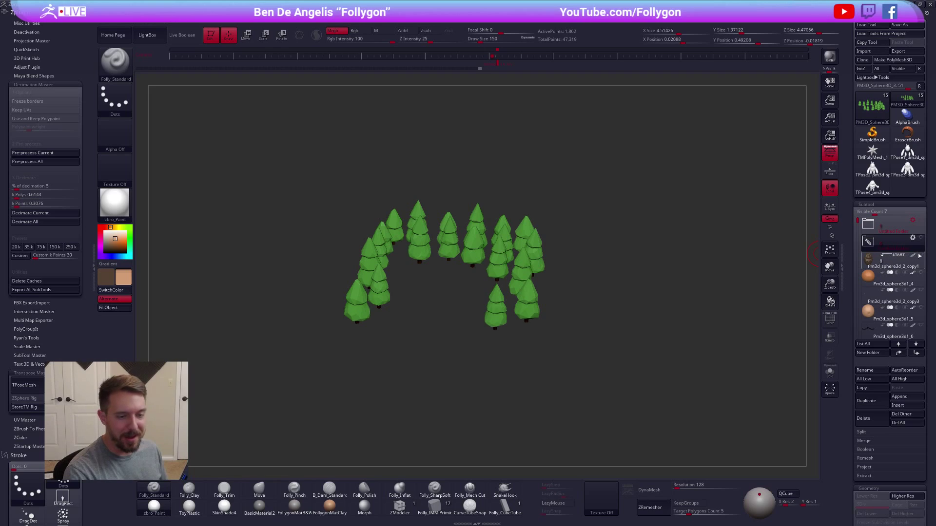
left_click(920, 256)
left_click(866, 271)
left_click_drag(710, 271, 522, 255)
key("f")
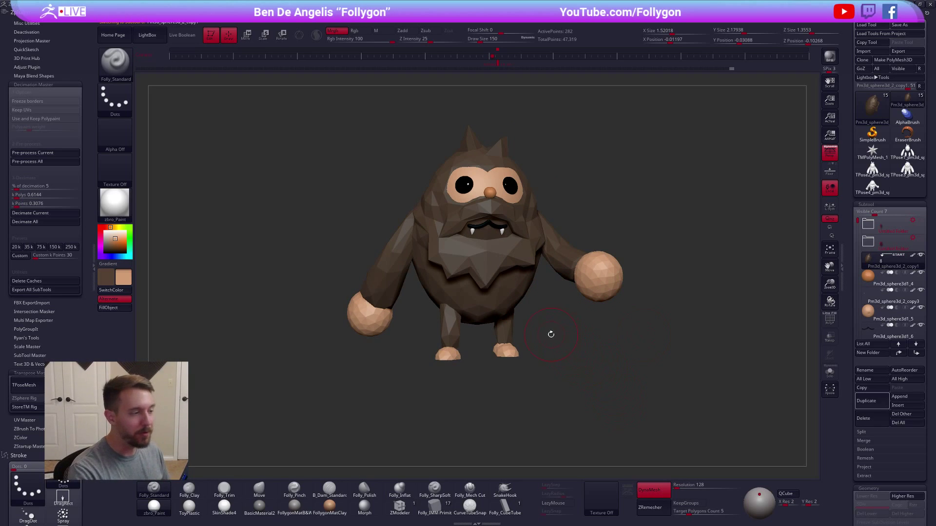
left_click_drag(552, 335, 567, 361, "alt")
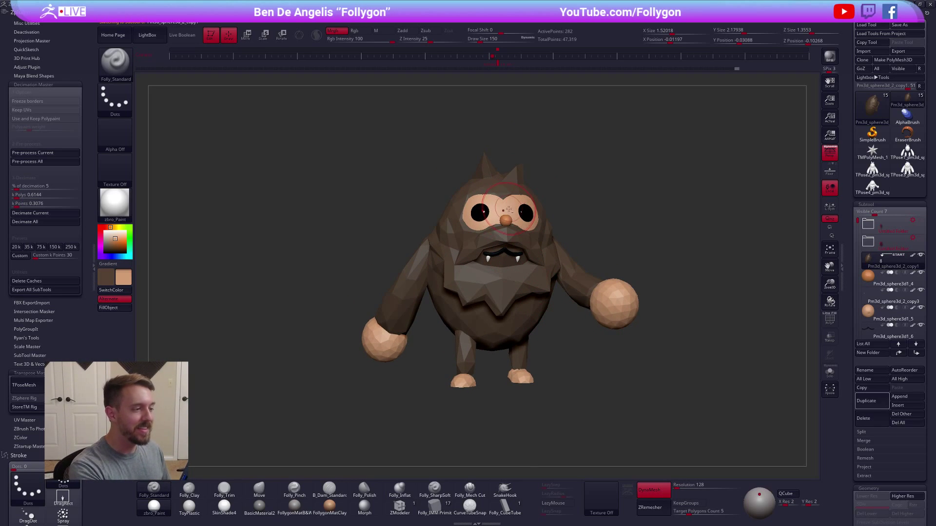
Select the nose, decimate it to 5% and fill it with its orange colour.
key("ctrl+i")
right_click_drag(508, 208, 510, 227, "ctrl")
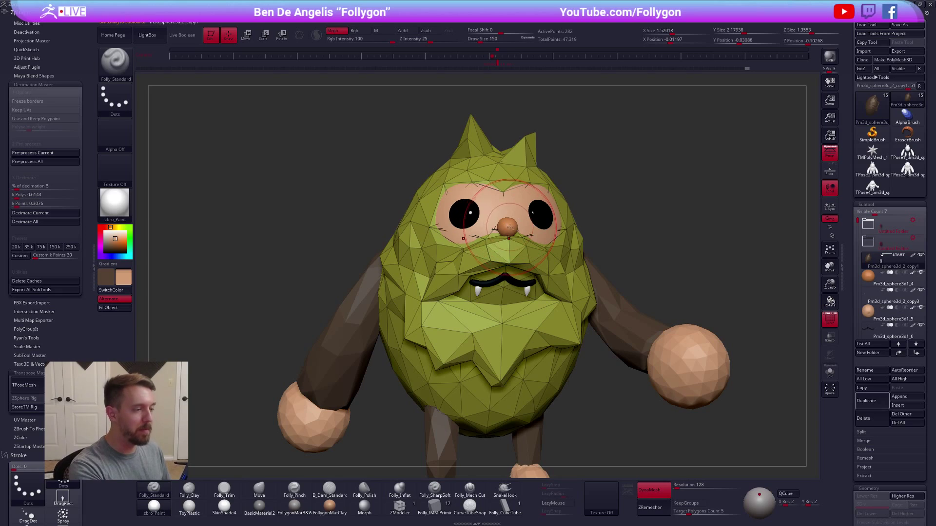
left_click(508, 228, "alt")
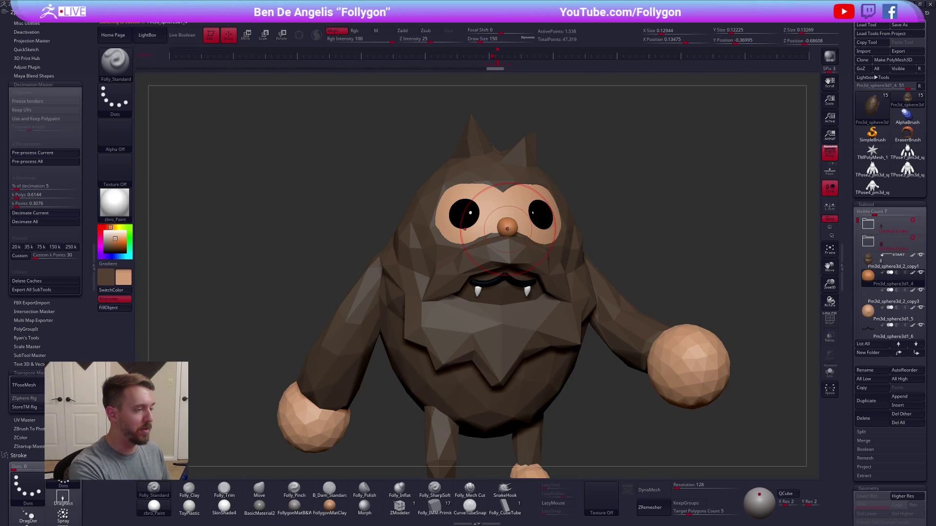
right_click_drag(507, 229, 508, 228, "ctrl")
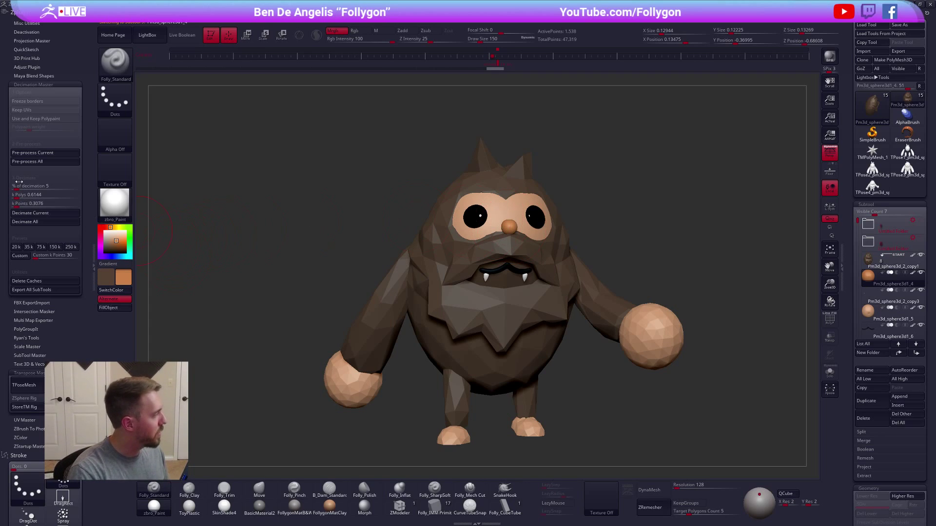
left_click(46, 214)
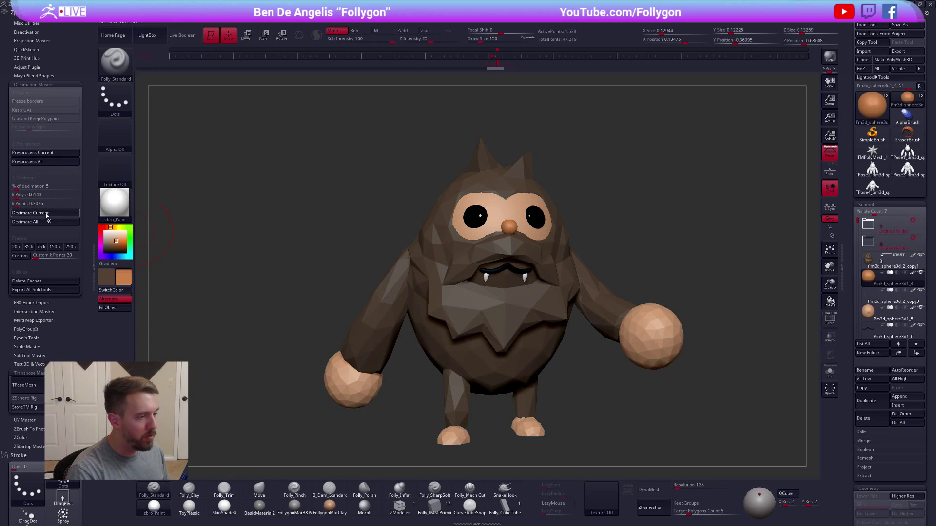
left_click(110, 308)
Select the black mouth line and subdivide it to level 4.
scroll(496, 223, "up", 3)
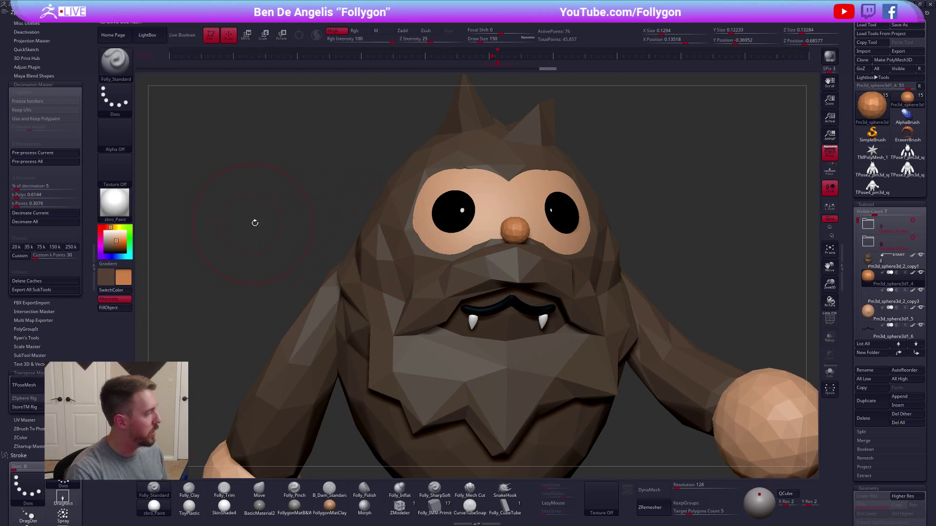
left_click(516, 308, "alt")
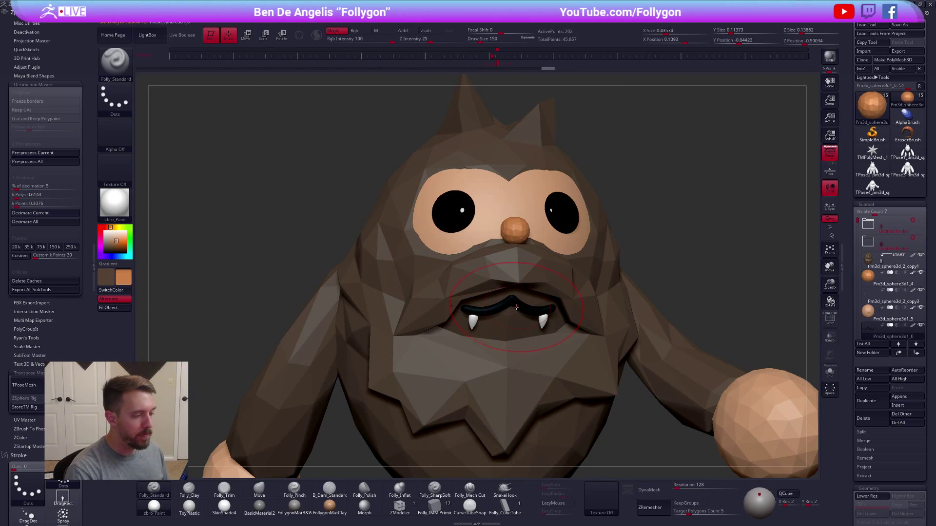
left_click(518, 306, "alt")
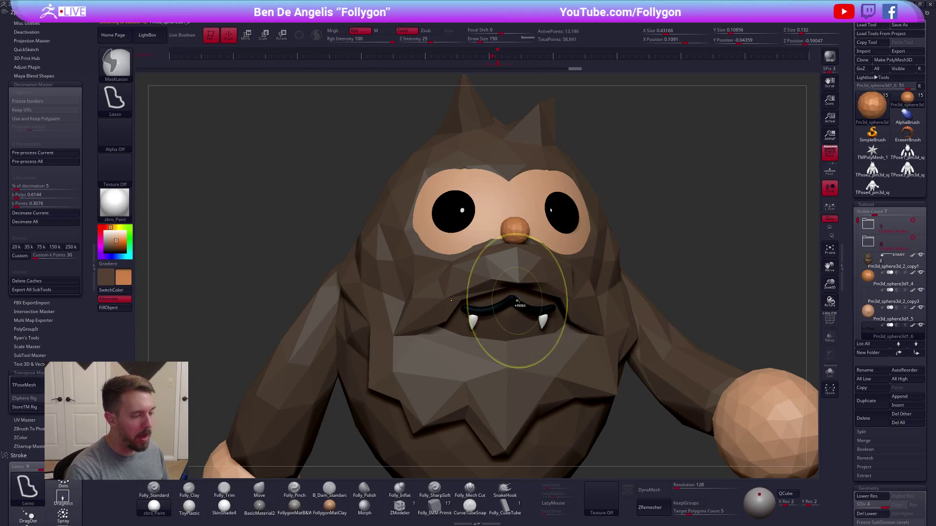
scroll(560, 331, "down", 5)
mouse_move(609, 342)
left_mouse_down()
mouse_move(653, 358)
mouse_move(614, 356)
mouse_move(638, 352)
left_mouse_up()
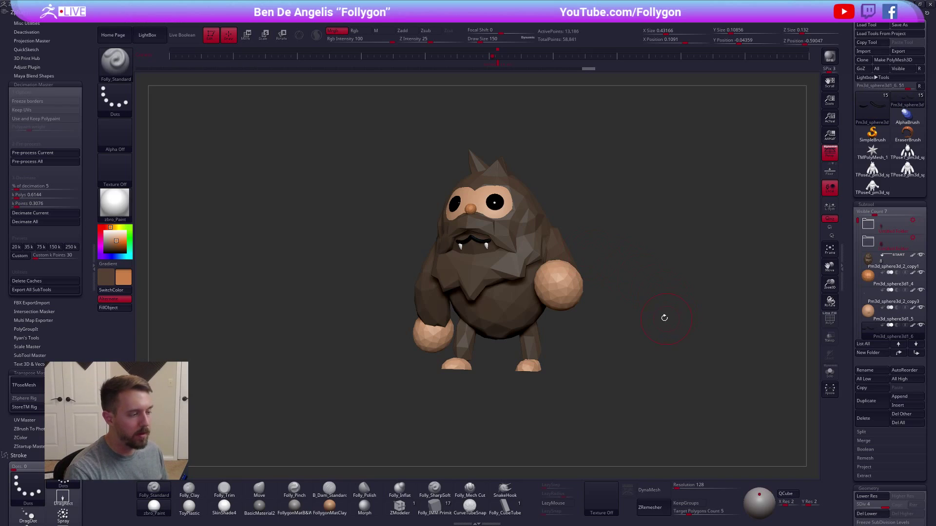
Create a new subtool folder with the default name, gather all of the Bigfoot's parts in it and collapse it.
left_click_drag(665, 318, 647, 305, "alt")
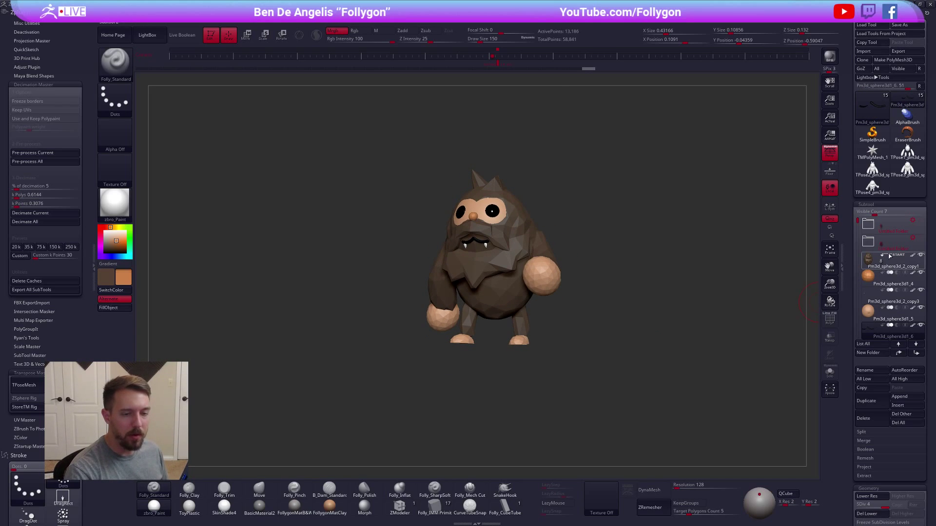
left_click(866, 266)
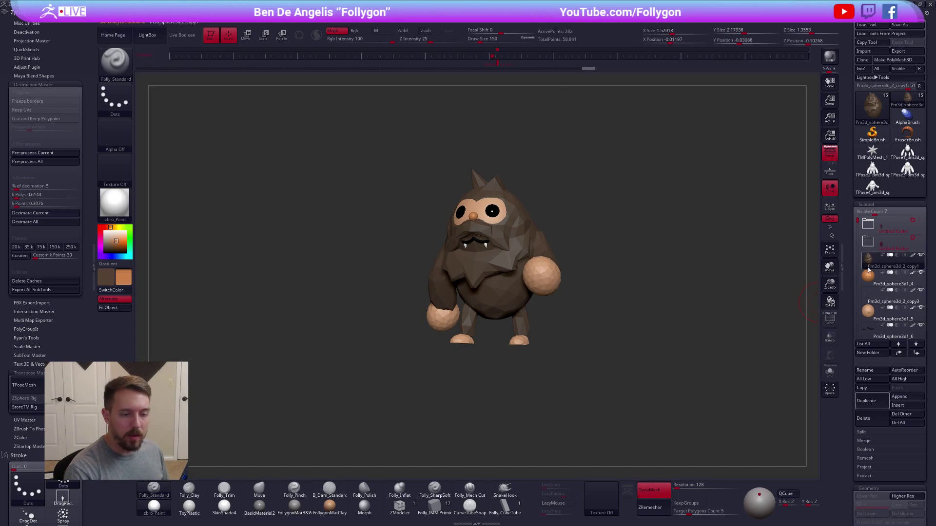
left_click(863, 353)
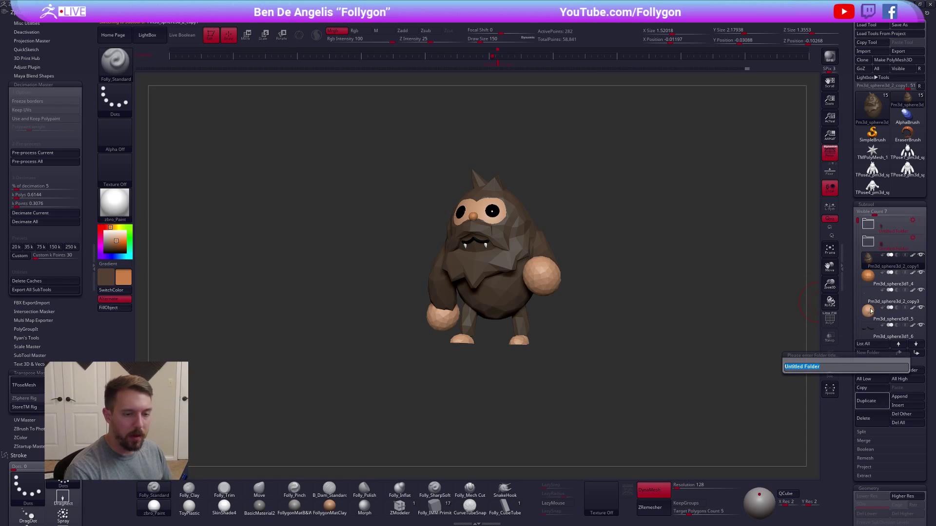
key("Return")
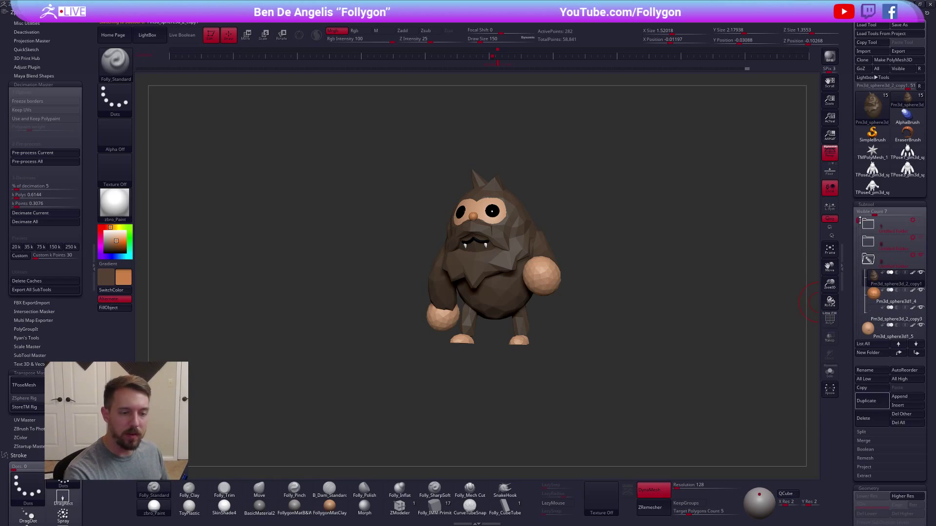
left_click_drag(859, 219, 858, 246)
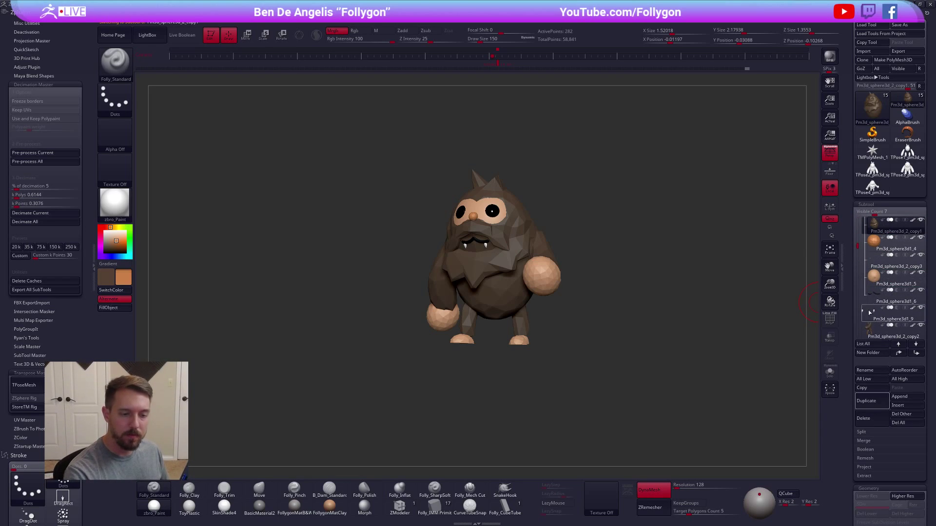
left_click_drag(858, 247, 858, 275)
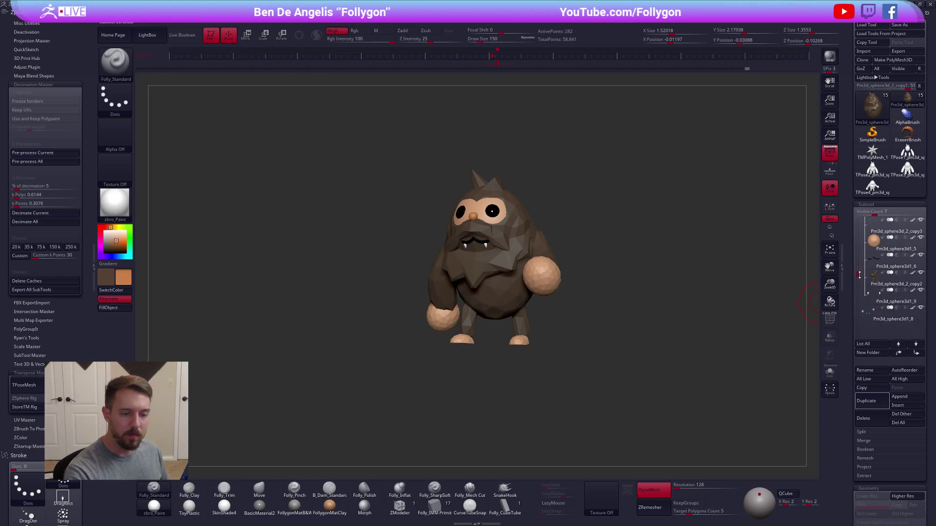
mouse_move(866, 307)
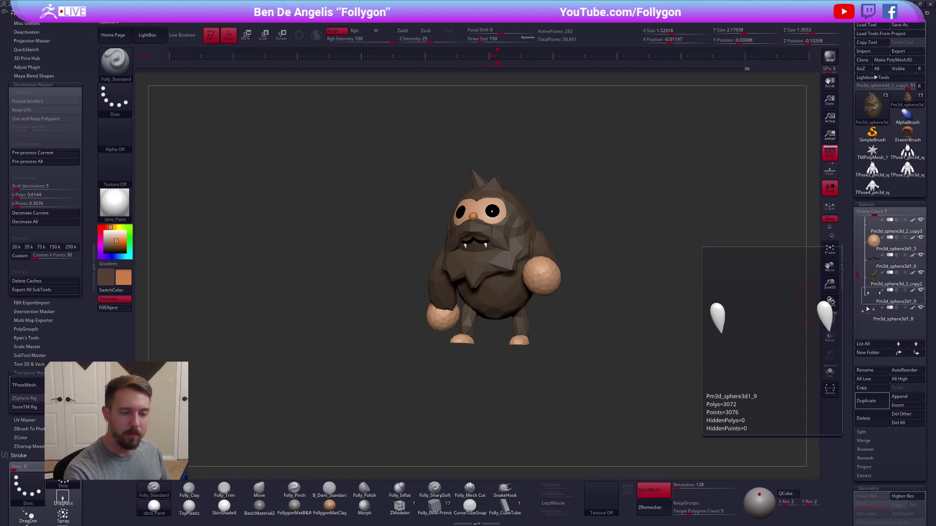
left_click_drag(857, 276, 858, 217)
left_click(868, 242)
Show the forest folder again and apply Transpose Set to the Bigfoot's folder so only the character is transformed.
left_click(920, 220)
left_click_drag(781, 273, 751, 317, "alt")
mouse_move(656, 369)
left_mouse_down()
mouse_move(671, 372)
mouse_move(674, 393)
mouse_move(667, 371)
left_mouse_up()
left_click_drag(587, 320, 607, 341, "alt")
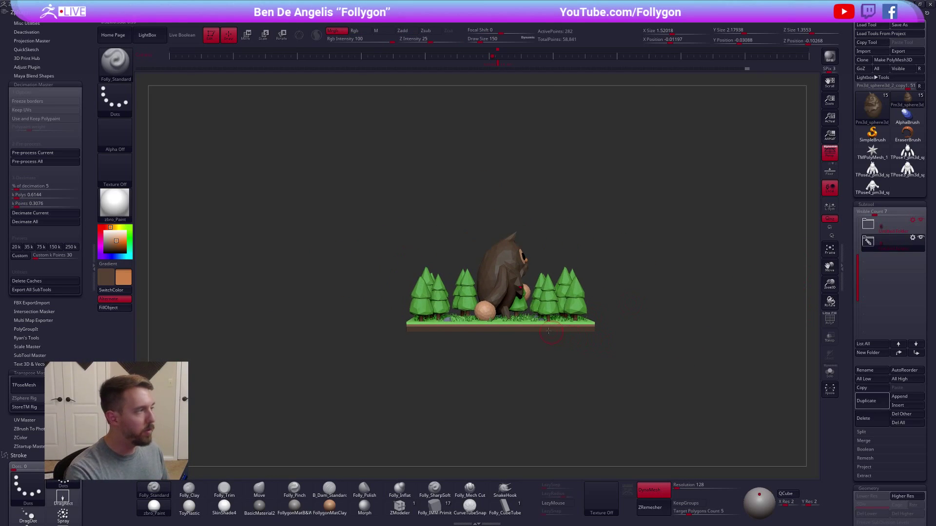
key("w")
left_click(299, 37)
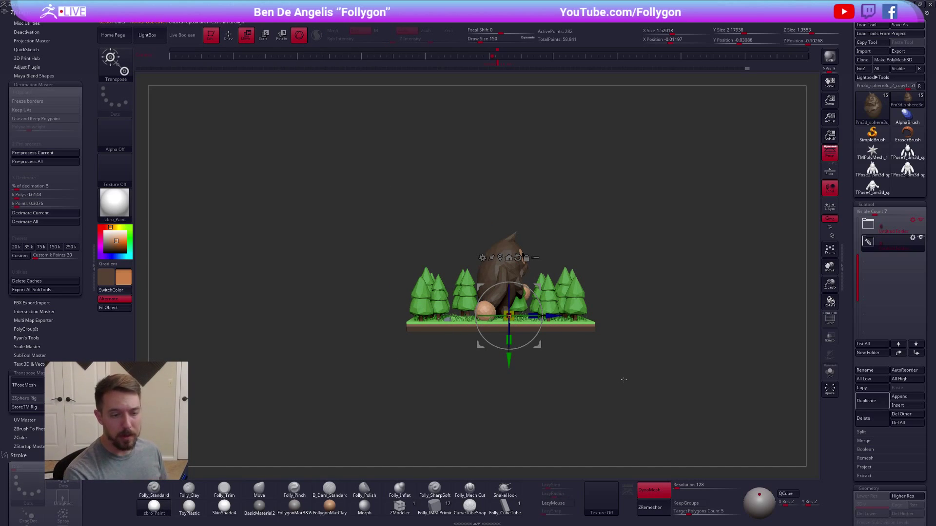
left_click(912, 237)
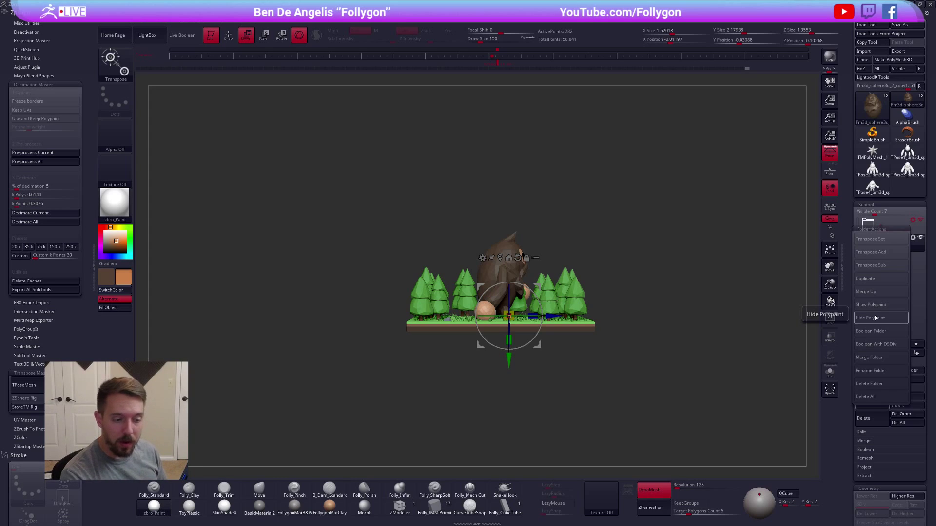
left_click(884, 241)
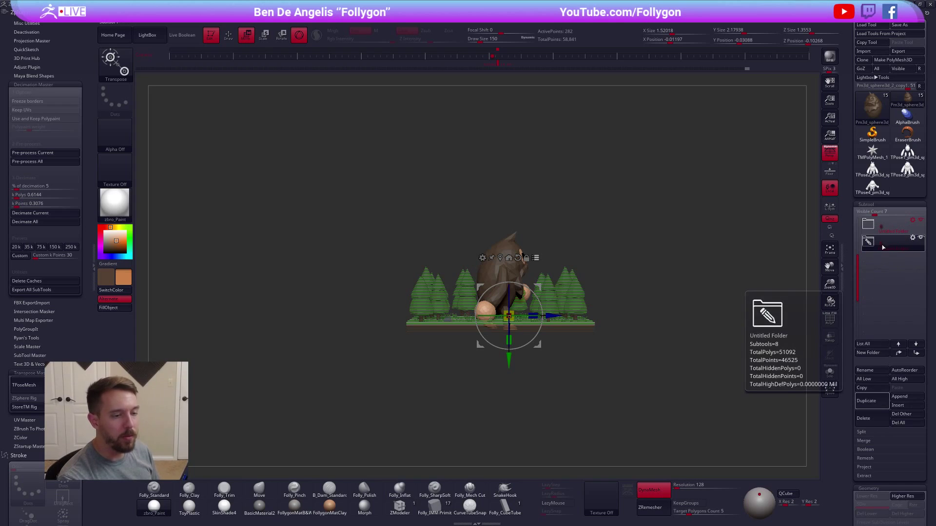
Scale the whole Bigfoot down uniformly until it is shorter than the surrounding trees.
left_click_drag(667, 358, 672, 404, "alt")
right_click_drag(522, 308, 530, 319)
left_click_drag(511, 338, 508, 336)
key("ctrl+z")
right_click_drag(529, 337, 508, 337)
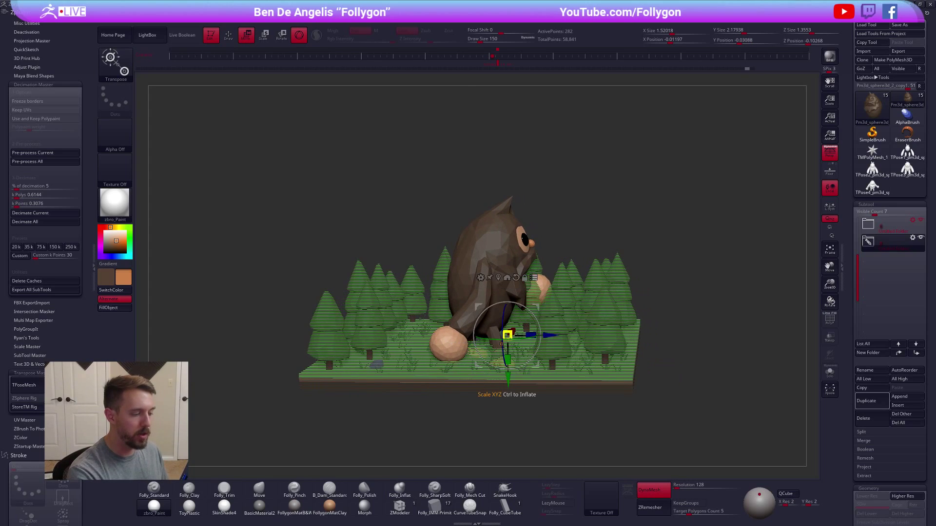
left_click_drag(507, 335, 605, 366)
key("ctrl+z")
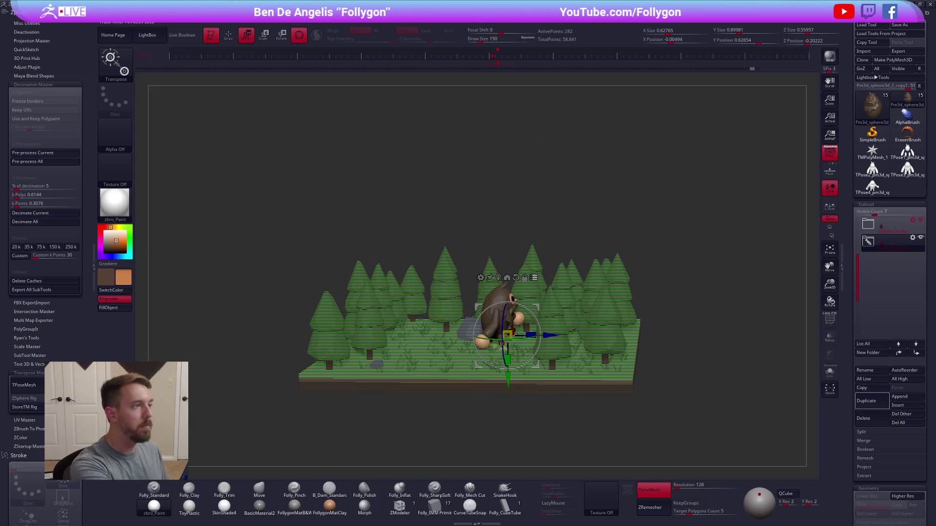
left_click(515, 13)
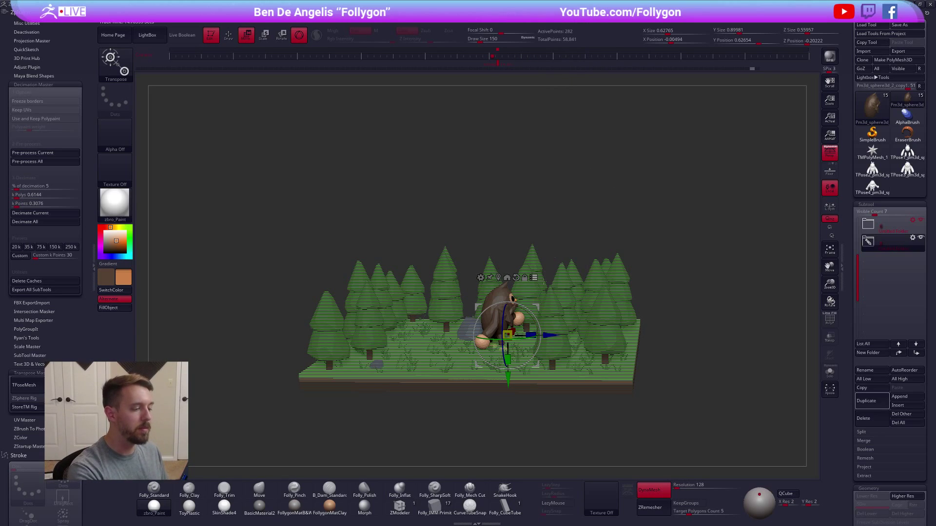
Rotate the Bigfoot about its vertical axis so its face turns away from the side profile toward the clearing.
left_click_drag(523, 340, 504, 347)
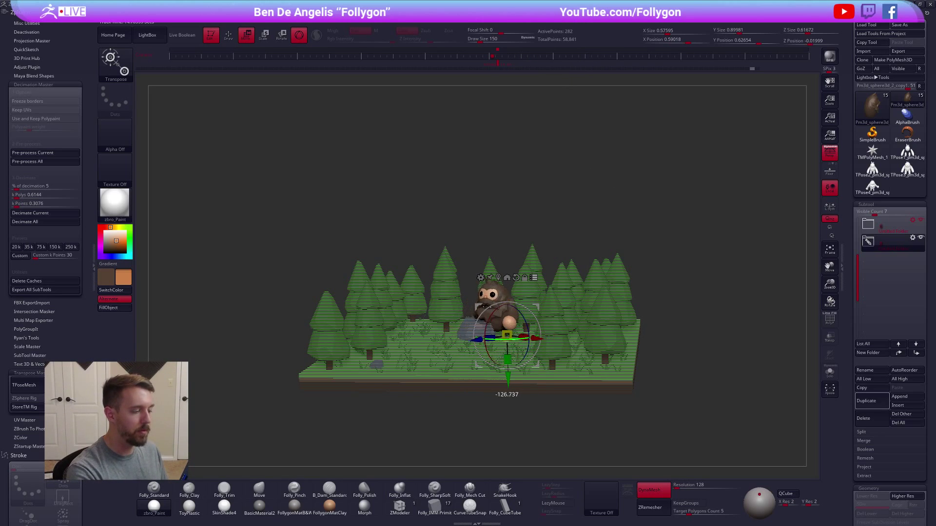
left_click_drag(390, 390, 375, 395)
left_click_drag(375, 414, 454, 463)
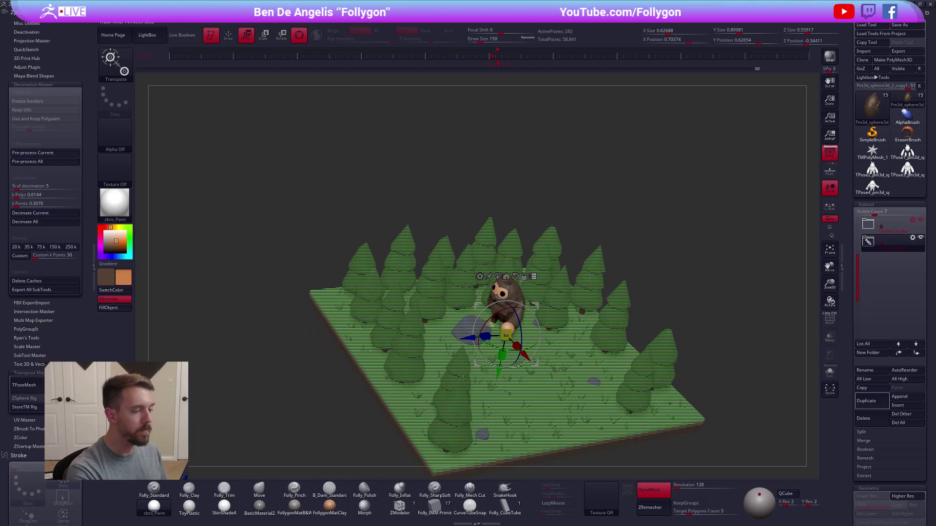
Recentre the transform gizmo on the Bigfoot's body and reposition the character in the clearing near the large rock.
left_click(507, 278)
left_click_drag(599, 195, 538, 234)
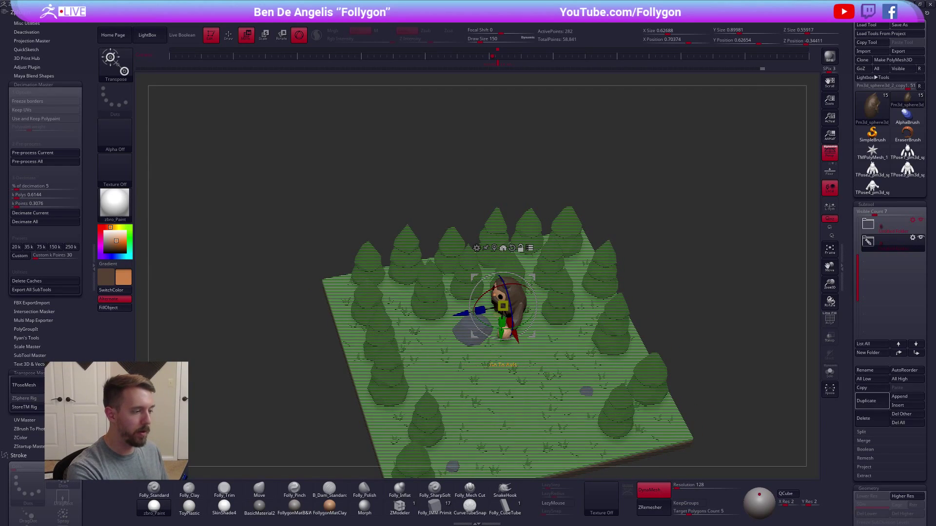
left_click(494, 248)
left_click_drag(594, 214, 656, 215)
left_click_drag(539, 320, 523, 341)
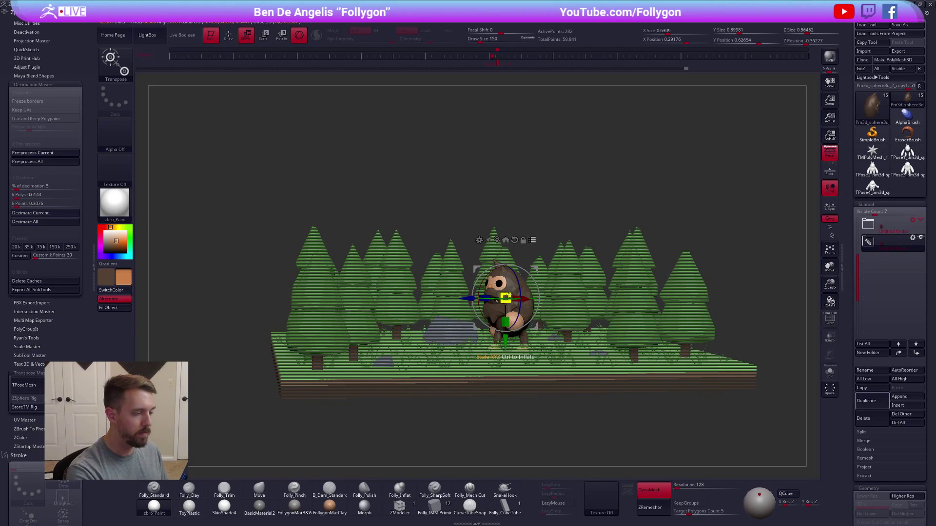
Scale the Bigfoot down further to an X size of about 0.44 and check its proportions against the forest.
left_click_drag(520, 312, 570, 380)
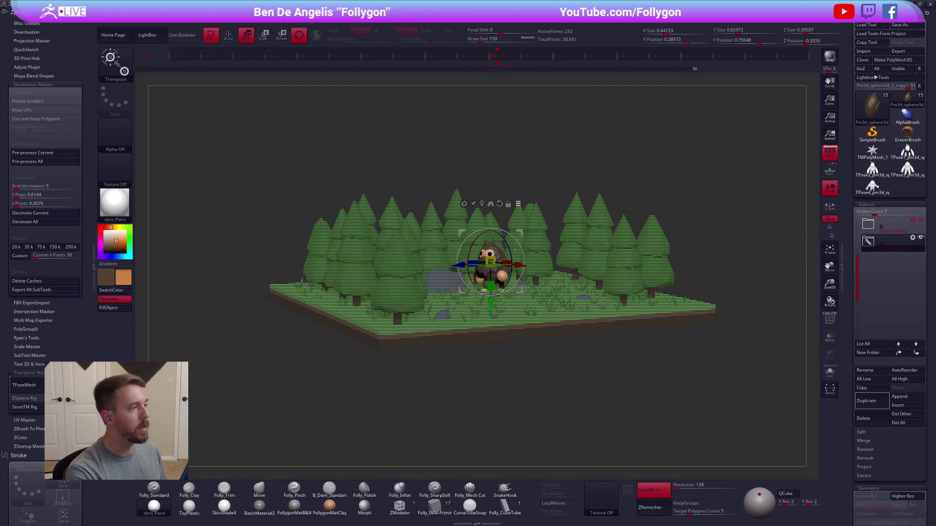
left_click(498, 60)
key("q")
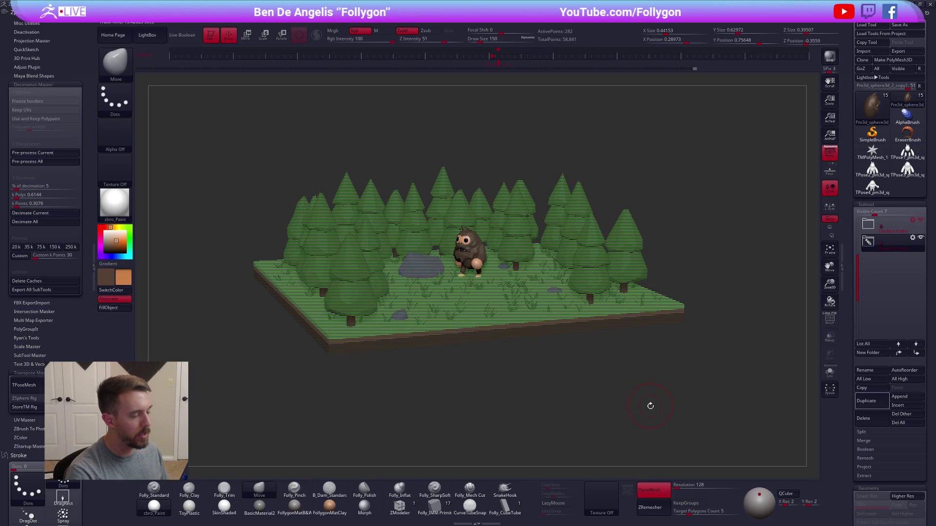
left_click_drag(630, 399, 641, 410)
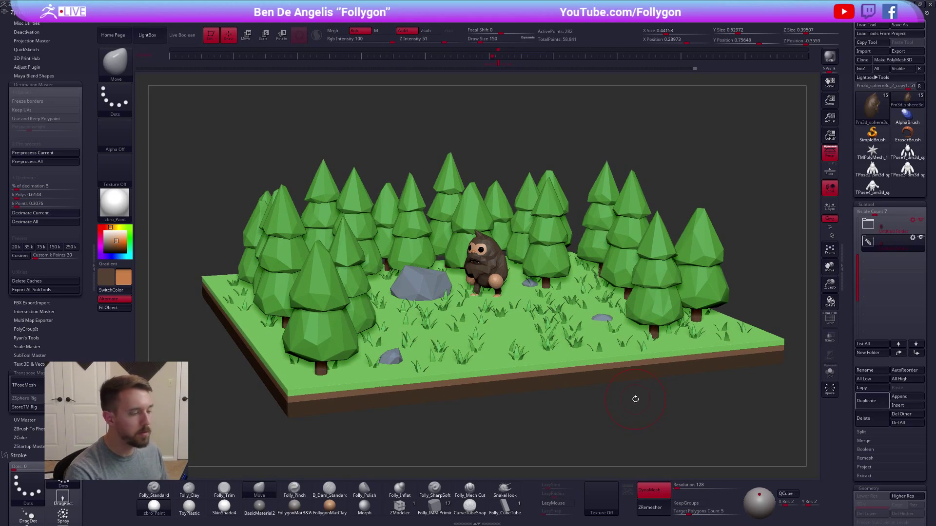
Shrink the Bigfoot to an X size of about 0.36 and lower it until its feet stand on the grass.
key("w")
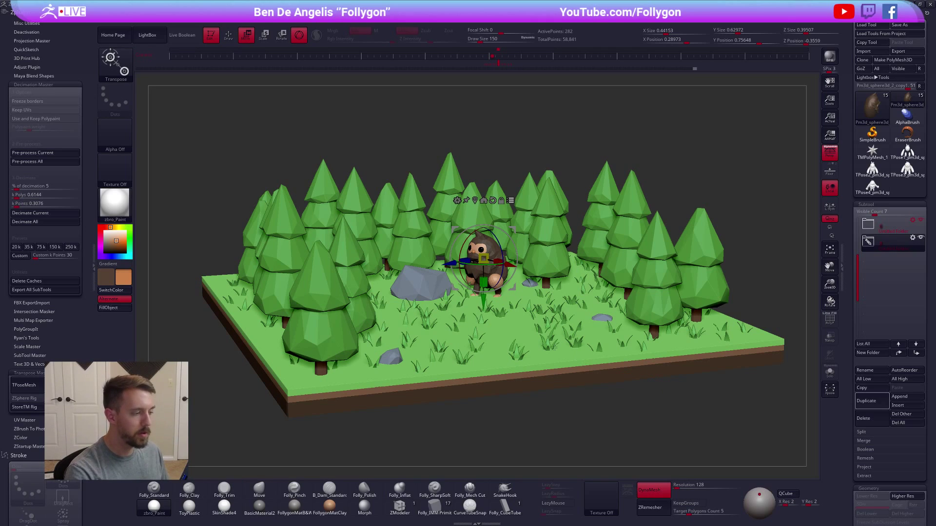
left_click_drag(509, 266, 470, 260)
right_click_drag(472, 265, 480, 306, "ctrl")
left_click_drag(480, 291, 480, 301)
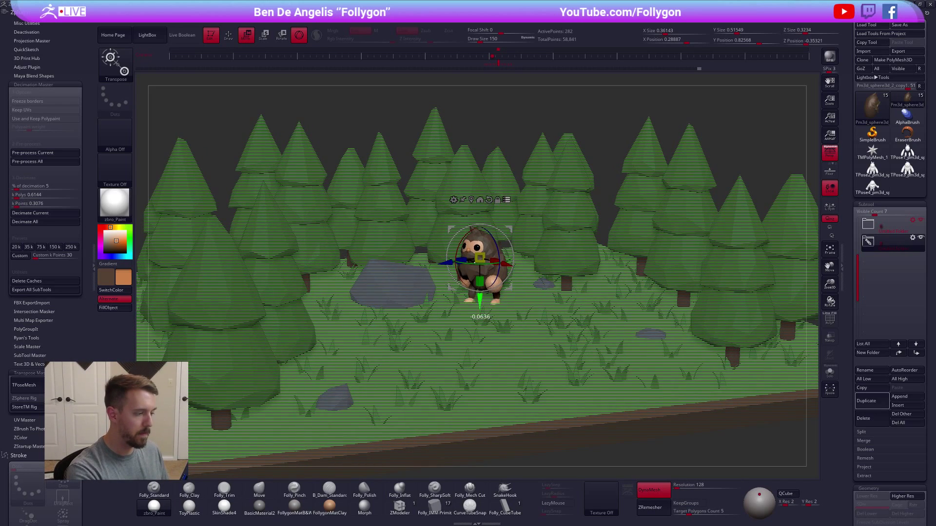
right_click_drag(482, 312, 490, 271, "ctrl")
Shift the Bigfoot across the clearing beside the large rock and review the whole diorama without the mask.
right_click_drag(490, 270, 518, 387)
left_click_drag(516, 318, 521, 315)
left_click_drag(453, 312, 458, 308)
right_click_drag(458, 308, 517, 247)
key("q")
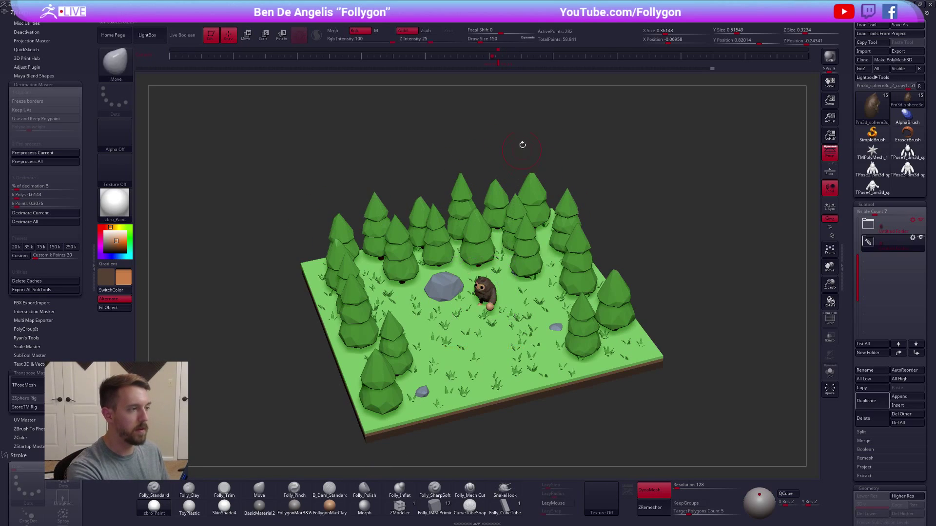
left_click(500, 63)
right_click_drag(633, 361, 723, 378)
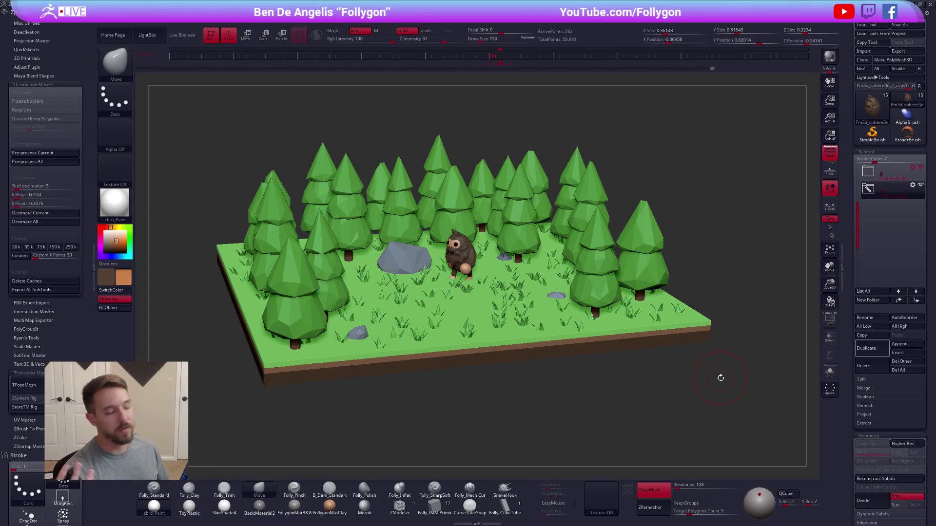
left_click_drag(720, 378, 583, 366, "alt")
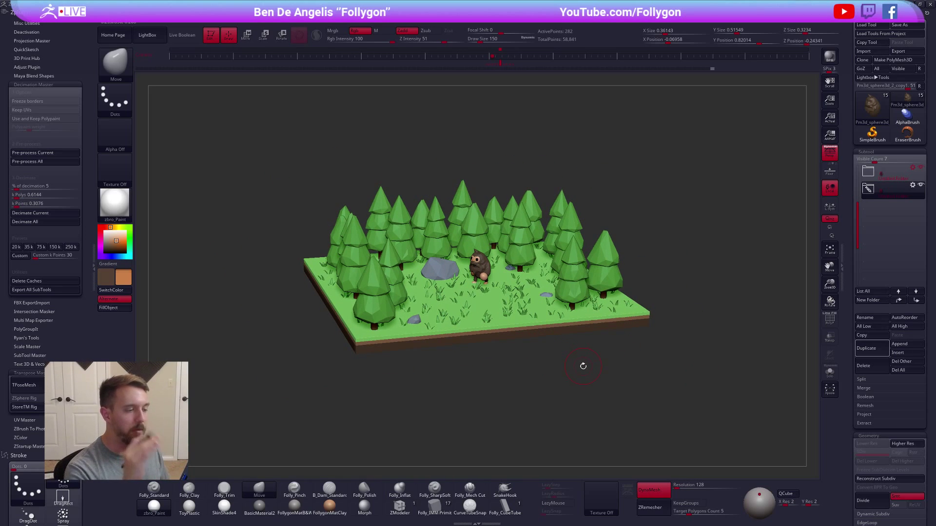
Expand the forest folder to look through its subtools and view the diorama once more.
left_click(867, 299)
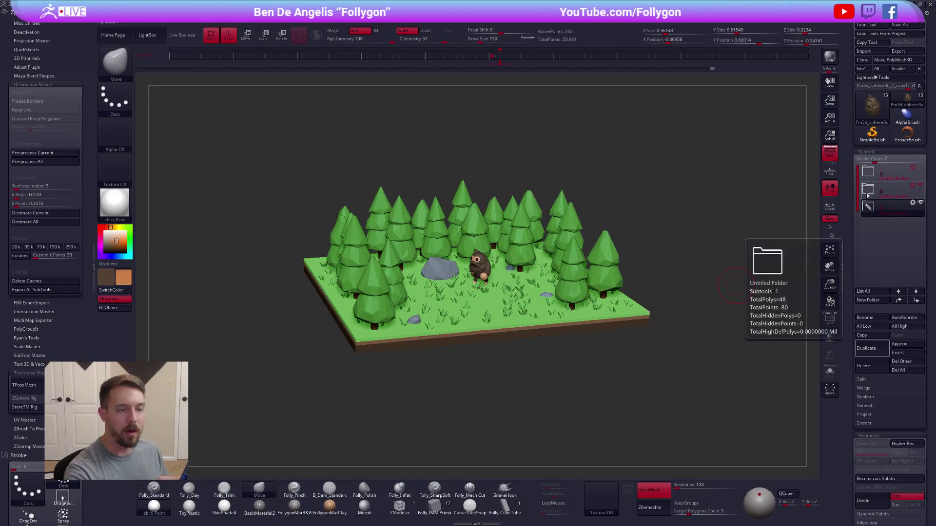
left_click(872, 210)
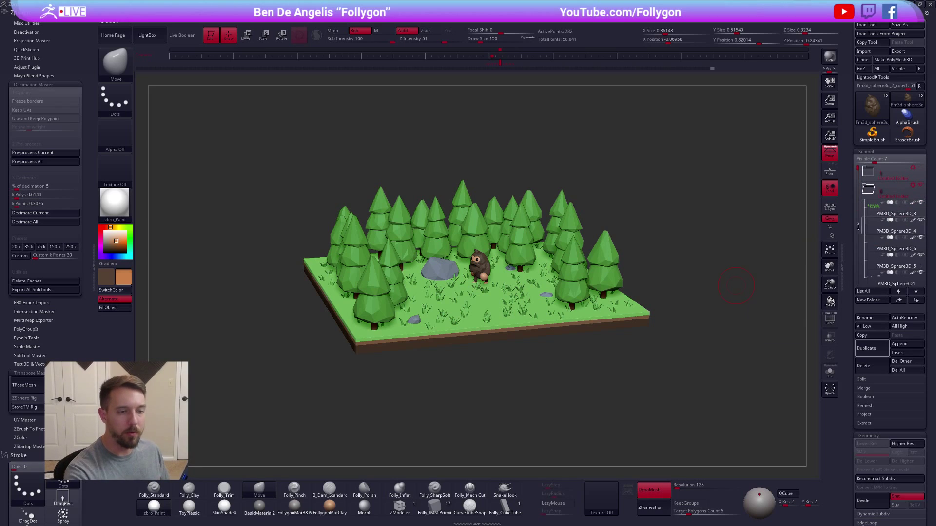
left_click_drag(660, 314, 650, 332)
key("space")
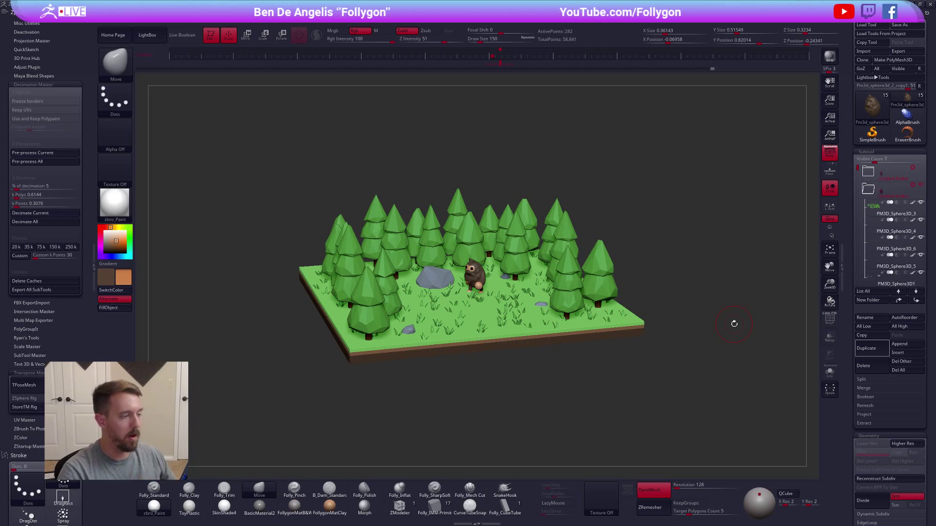
Switch to the web browser, open the artist's own ArtStation portfolio in a new tab and view the Big Boi artwork.
key("alt+Tab")
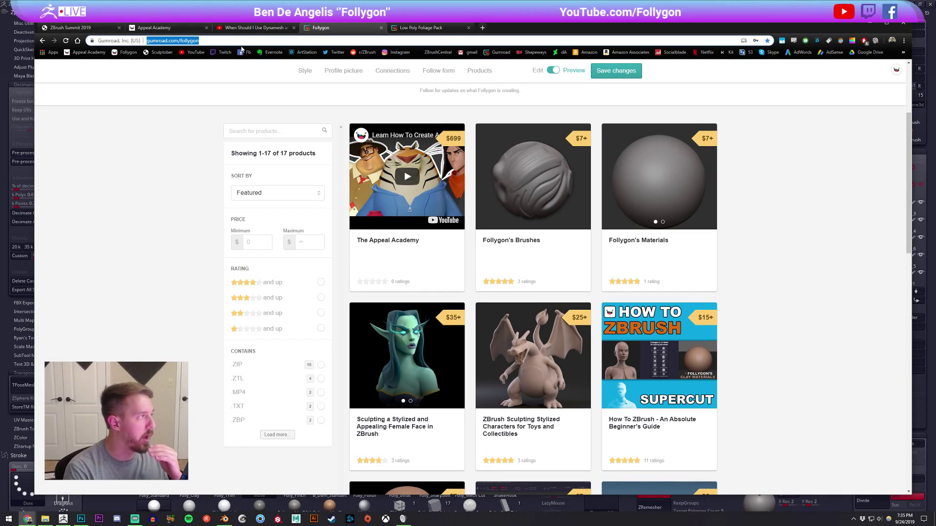
middle_click(305, 52)
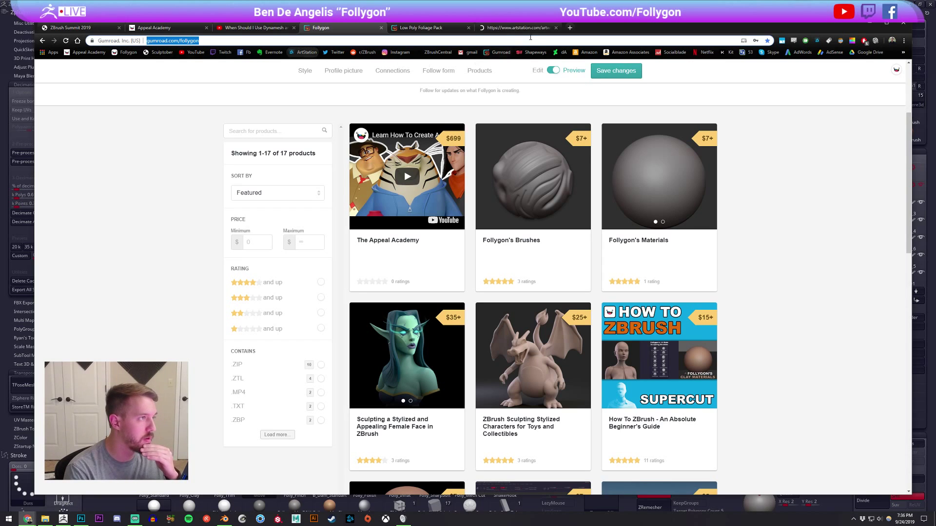
left_click(525, 32)
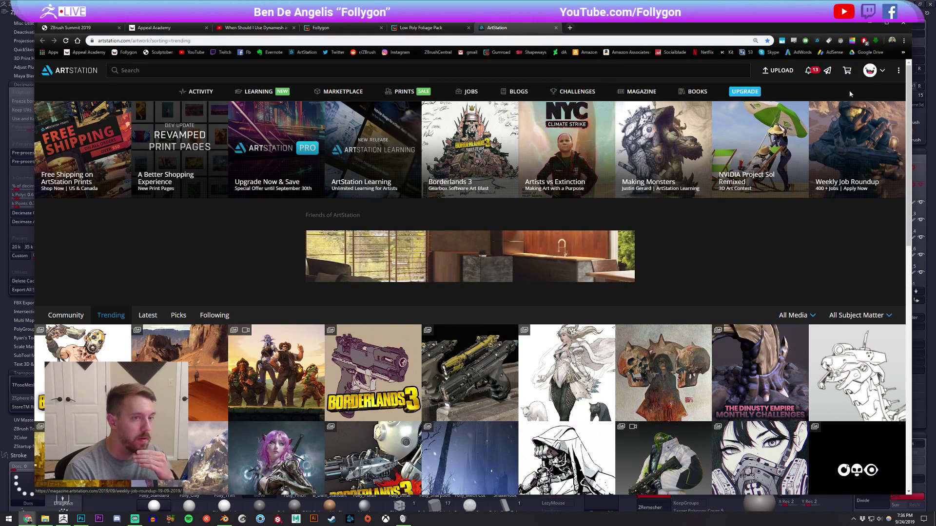
left_click(876, 98)
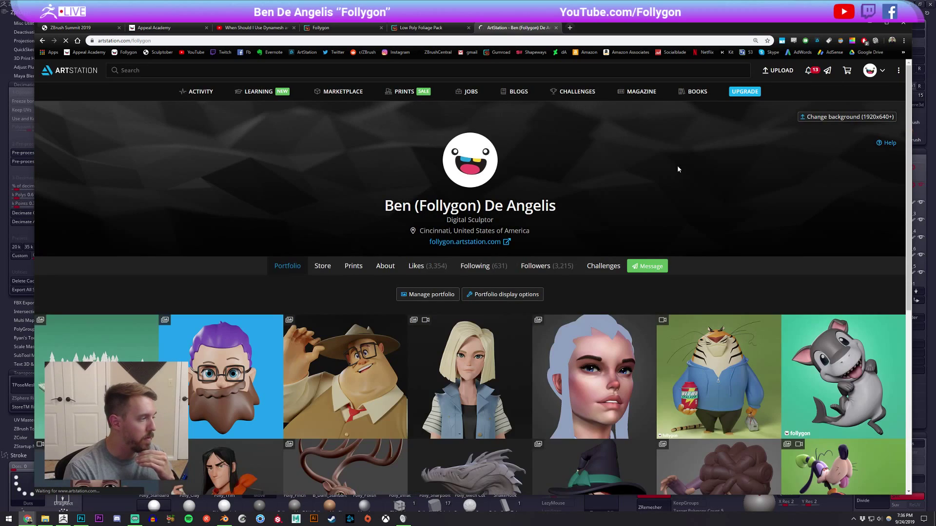
scroll(389, 173, "down", 3)
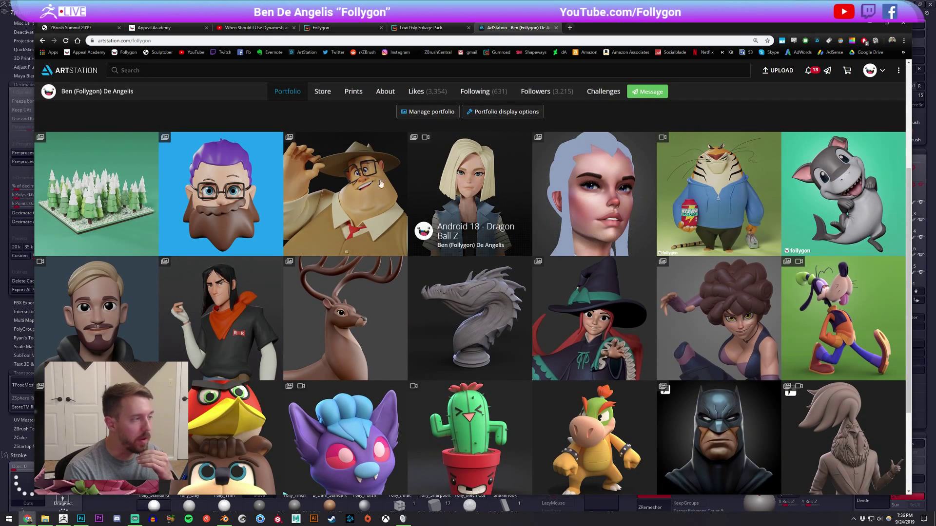
left_click(352, 183)
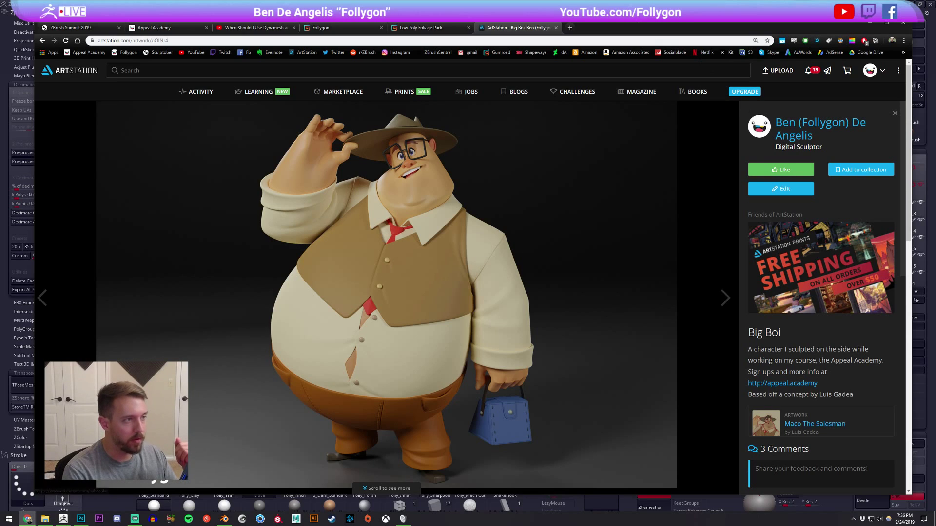
View the forest diorama in ZBrush again, and open the Follygon YouTube channel page in the web browser.
key("alt+Tab")
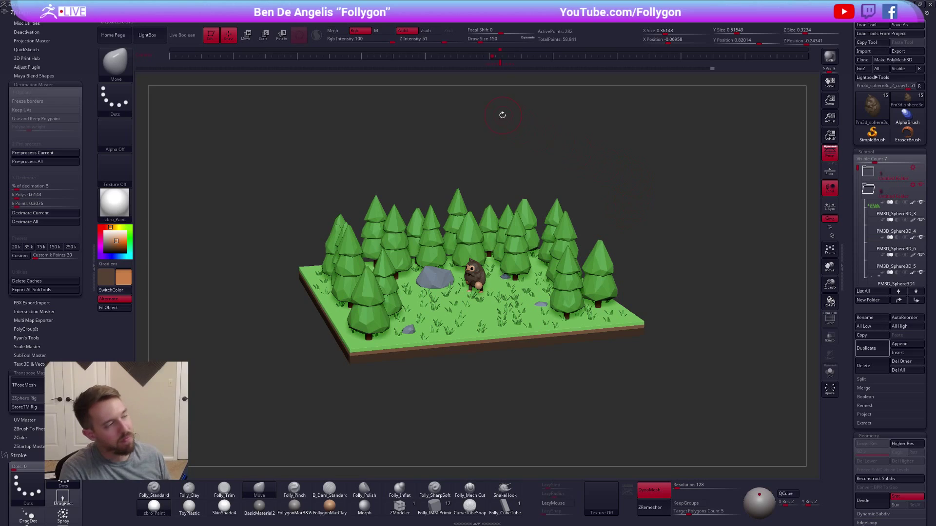
left_click(496, 67)
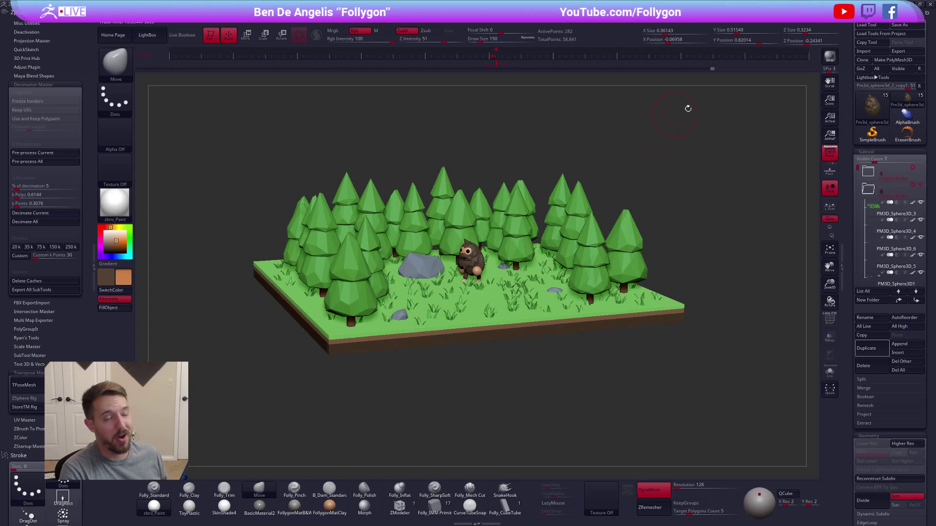
left_click(913, 6)
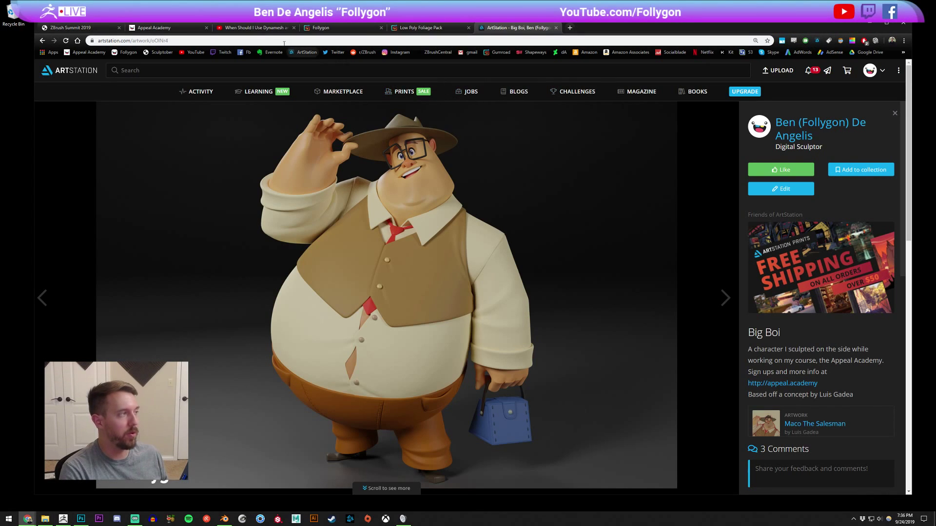
left_click(270, 28)
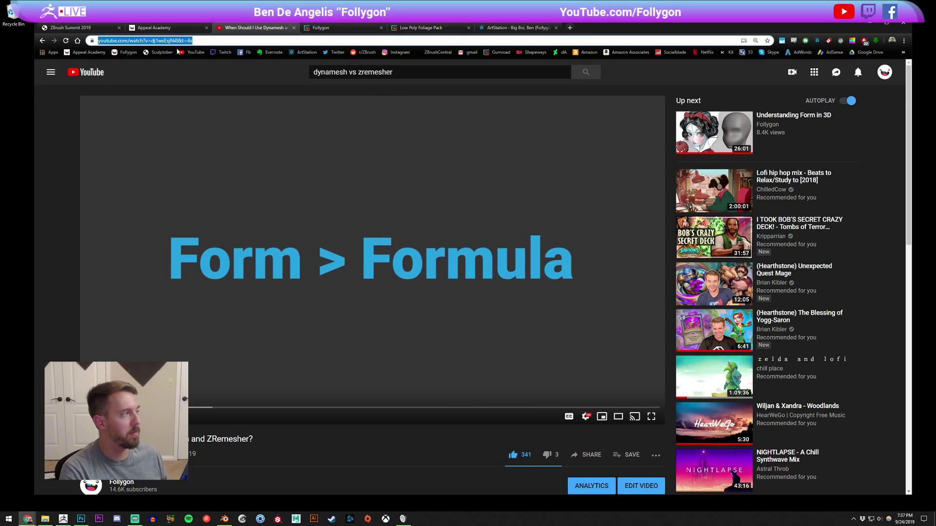
left_click(91, 483)
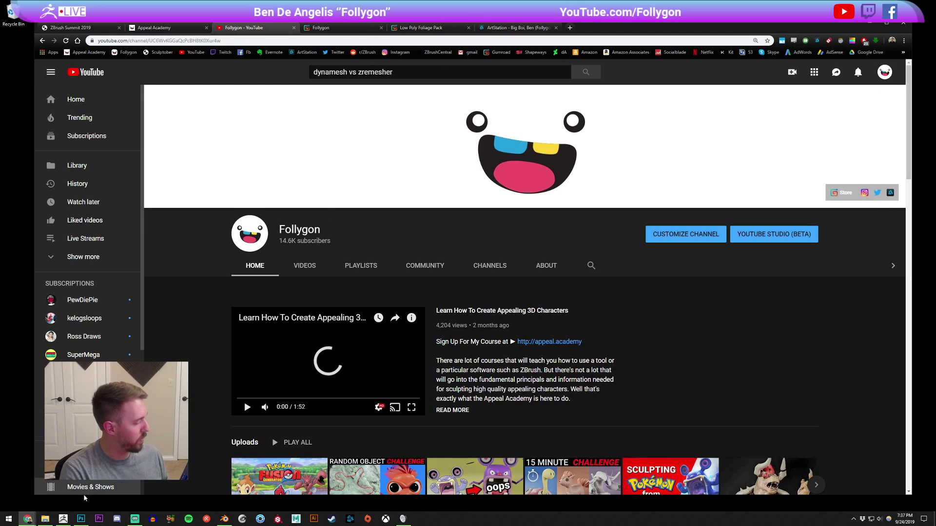
Switch to Blender and show the snowy forest scene with rendered shading in the camera-framed viewport.
left_click(224, 519)
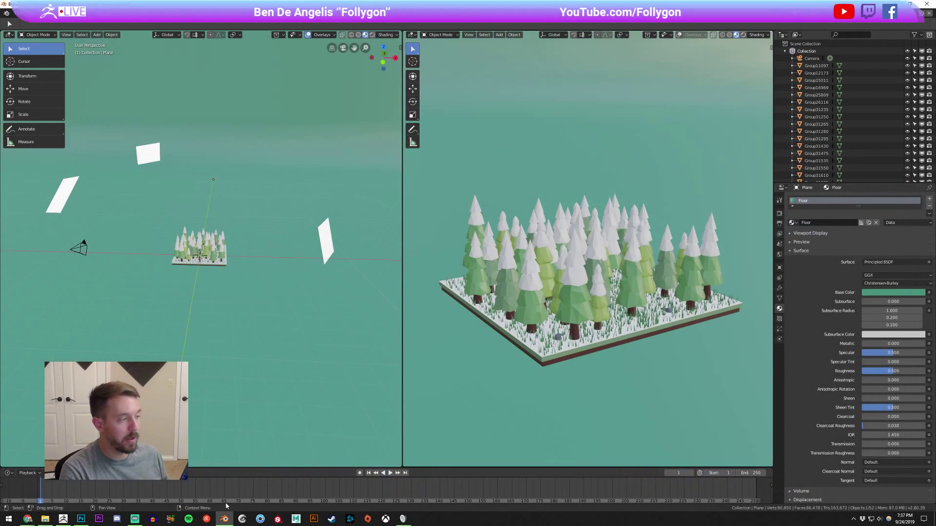
middle_click_drag(252, 243, 223, 250)
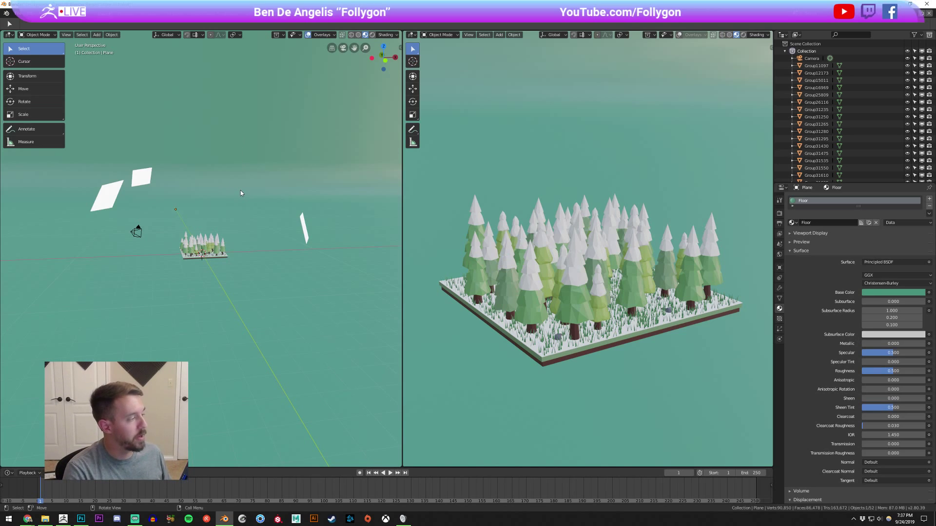
scroll(241, 191, "up", 2)
scroll(233, 189, "down", 1)
middle_click_drag(233, 190, 241, 206, "shift")
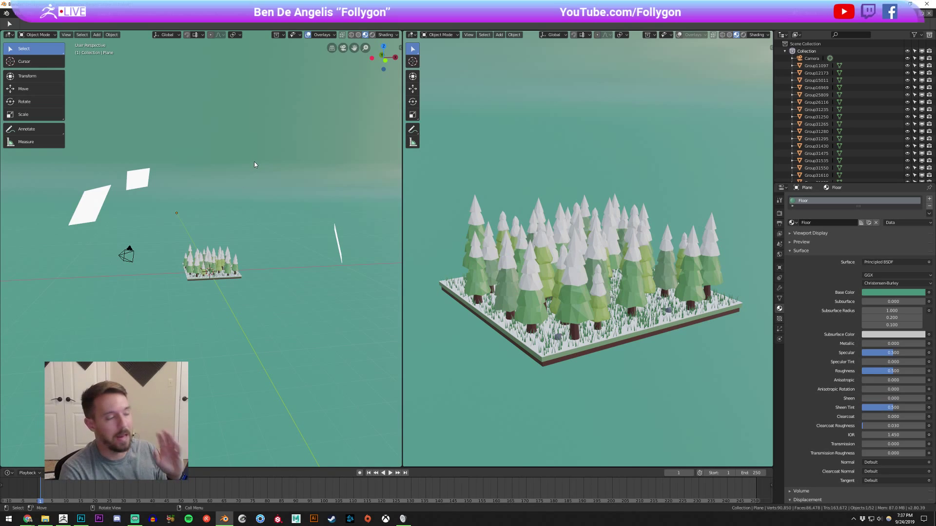
left_click(742, 36)
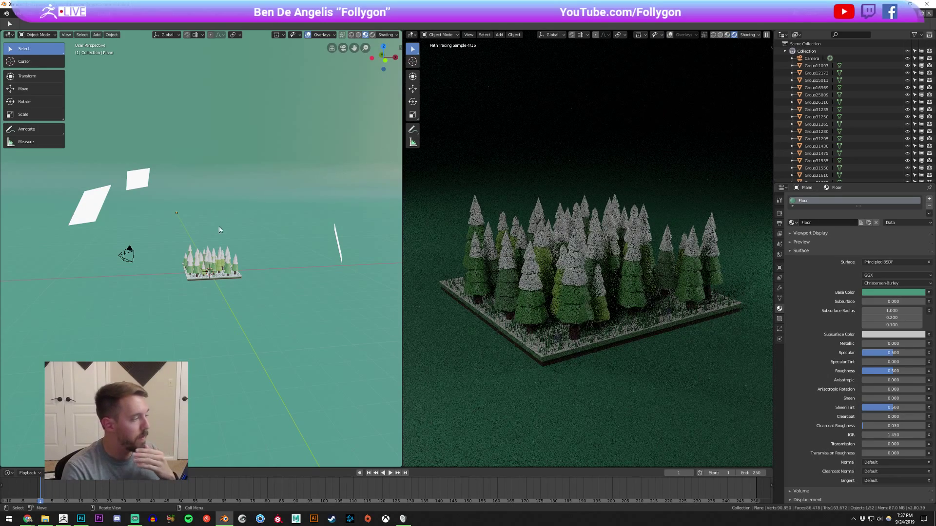
Examine from above and at an angle how the three emissive light planes are arranged around the forest.
middle_click_drag(219, 227, 214, 249)
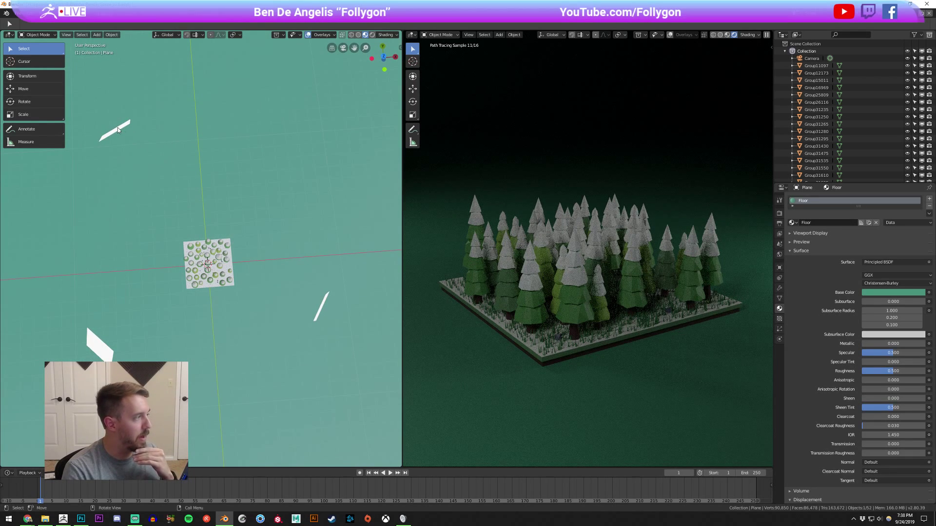
left_click(104, 346)
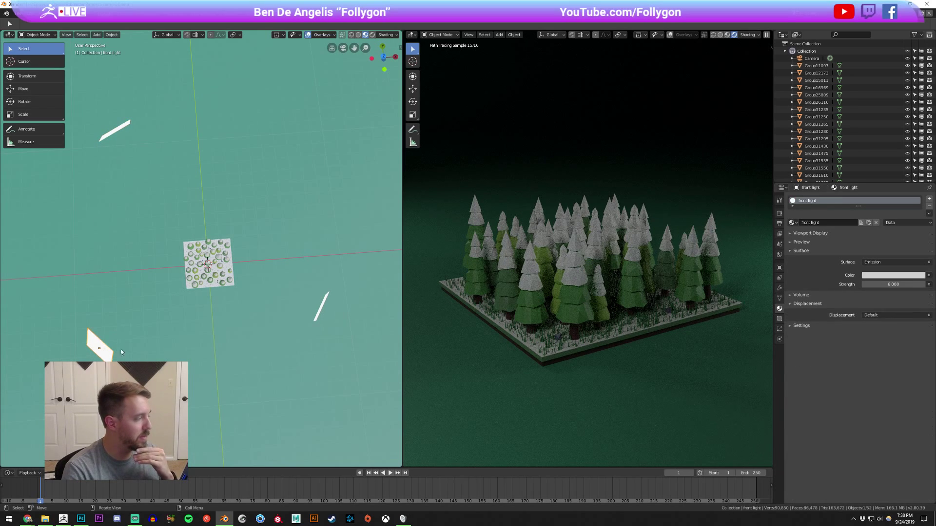
left_click(319, 312)
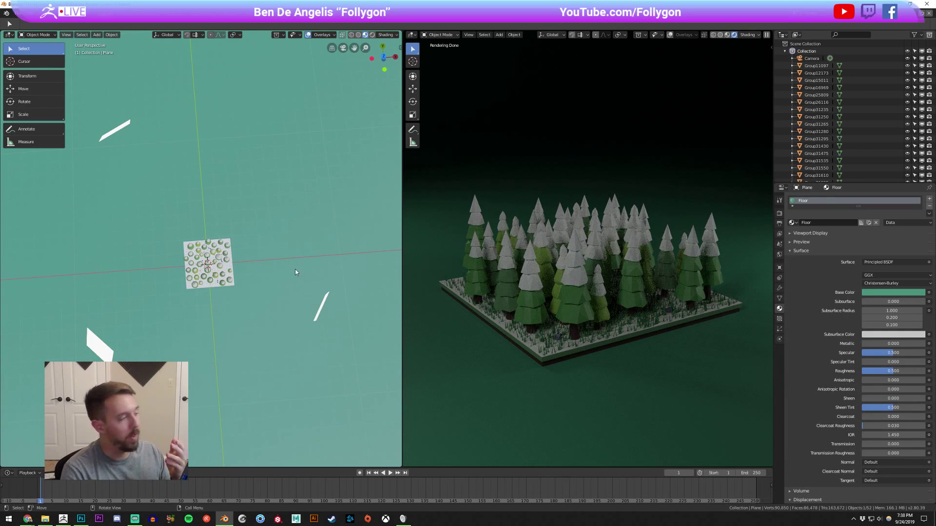
middle_click_drag(285, 266, 286, 268)
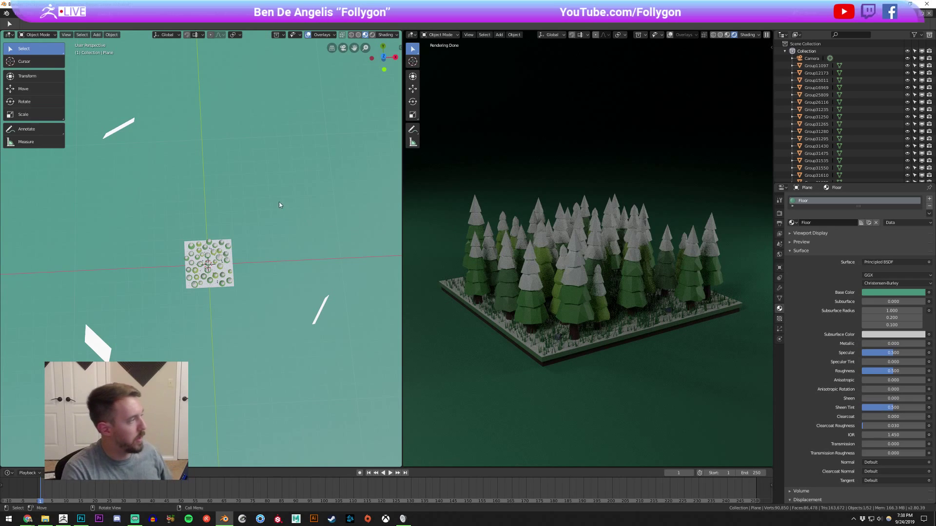
middle_click_drag(280, 203, 267, 183)
left_click(145, 122)
middle_click_drag(193, 167, 204, 192)
left_click(98, 338)
middle_click_drag(212, 320, 254, 282)
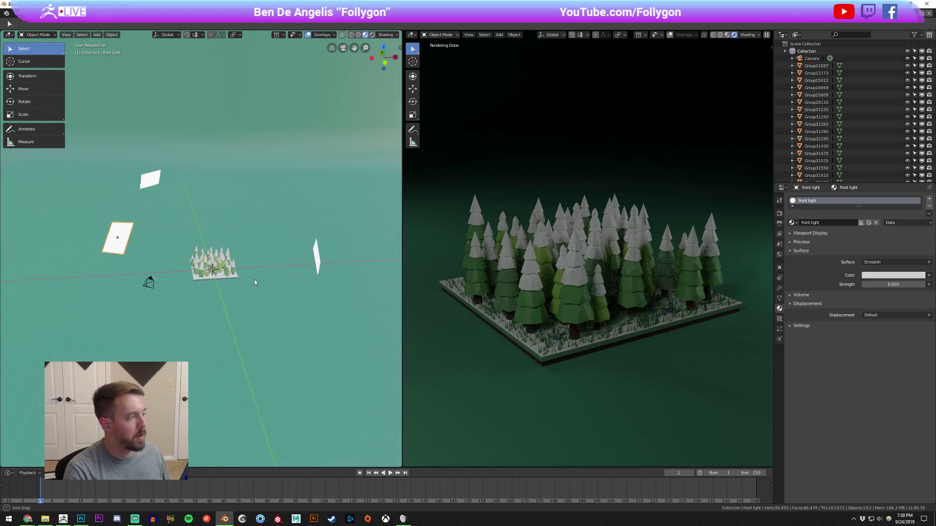
Examine the curved green floor plane that serves as the backdrop, looking at its whole profile from the side.
scroll(256, 273, "down", 5)
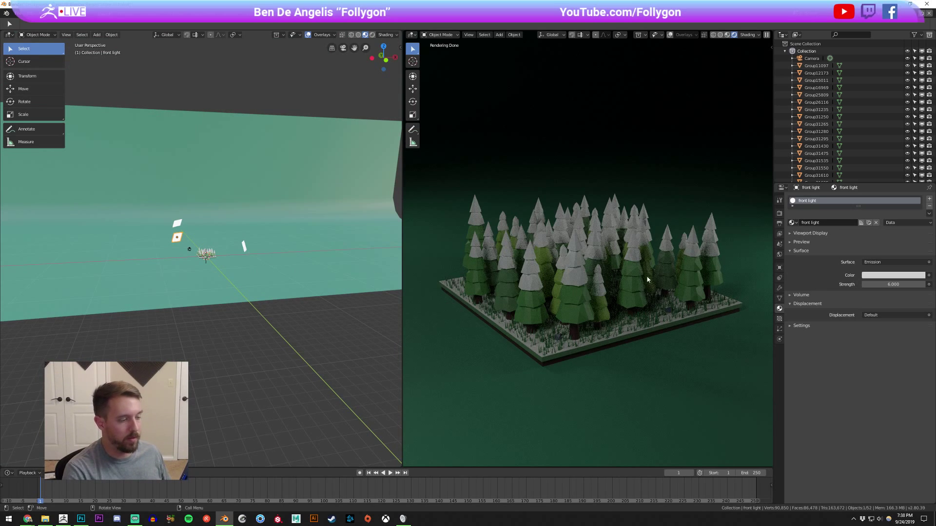
middle_click_drag(237, 238, 244, 243)
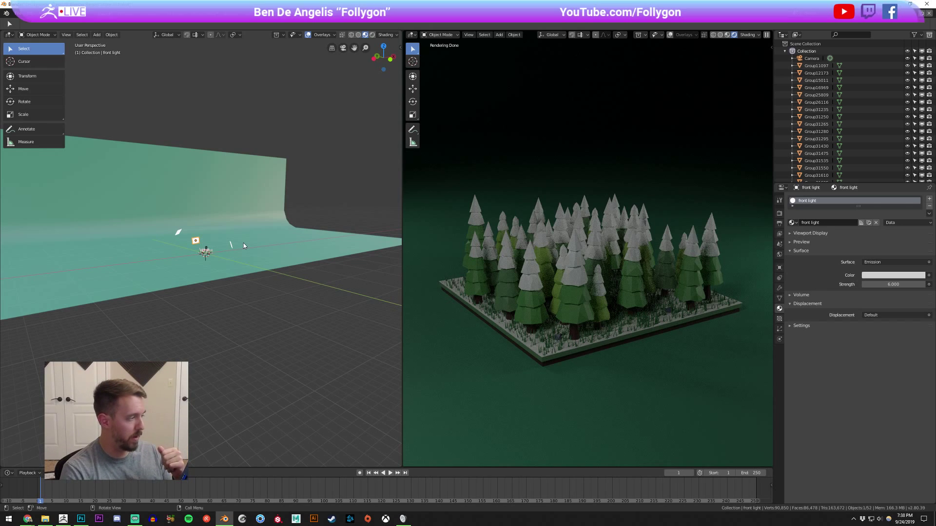
left_click(261, 245)
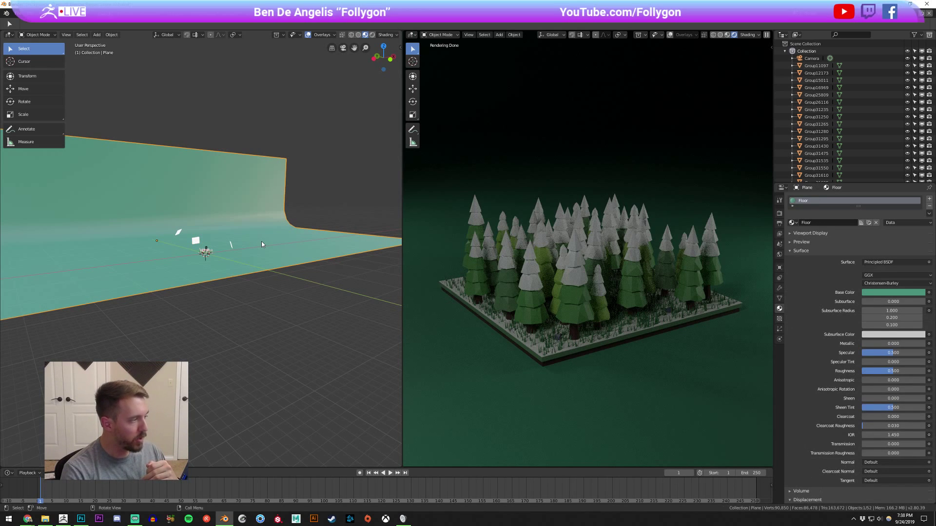
middle_click_drag(197, 263, 253, 271)
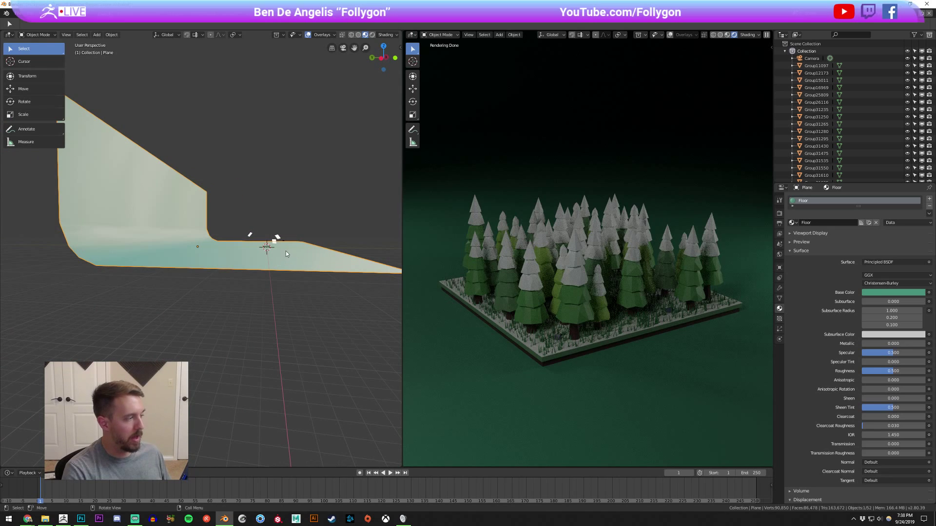
middle_click_drag(262, 265, 231, 242)
scroll(193, 280, "up", 5)
Inspect the emission material settings of the front light, the side light and the rim light one after another.
left_click(148, 244)
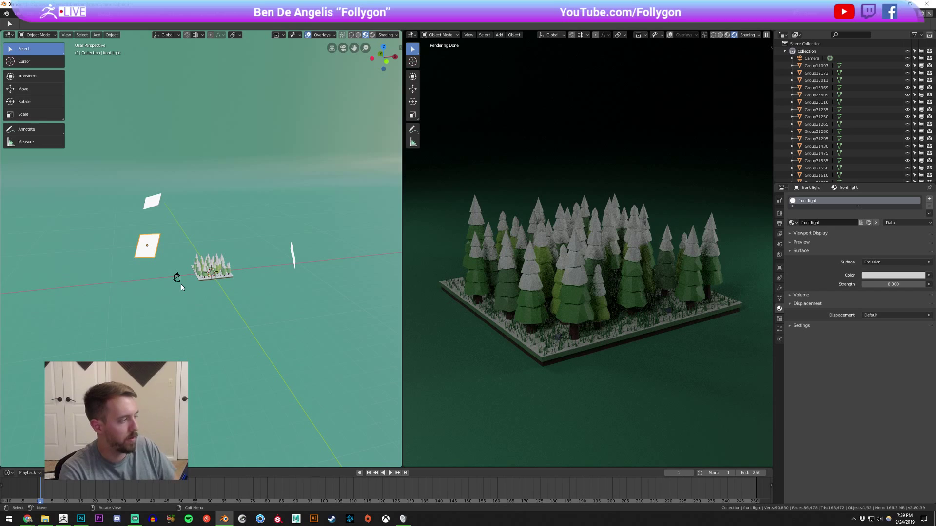
middle_click_drag(180, 285, 218, 274)
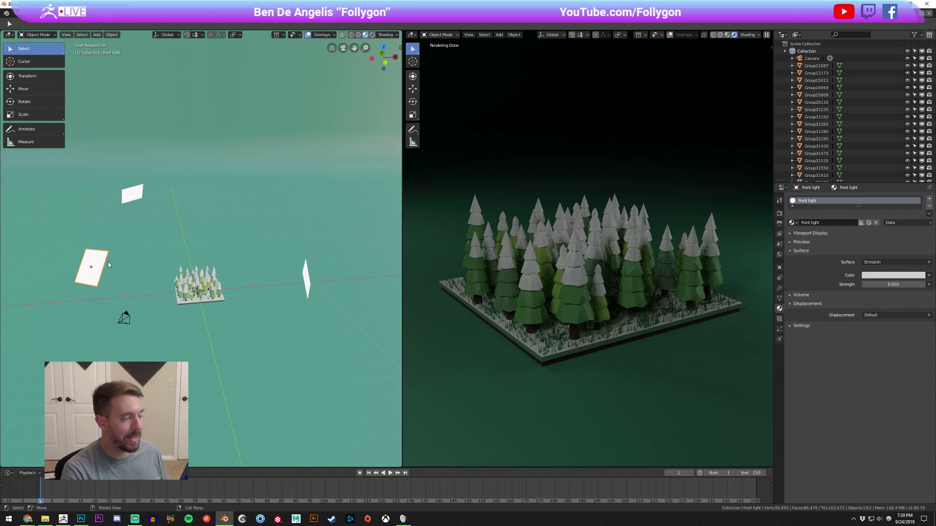
left_click(308, 277)
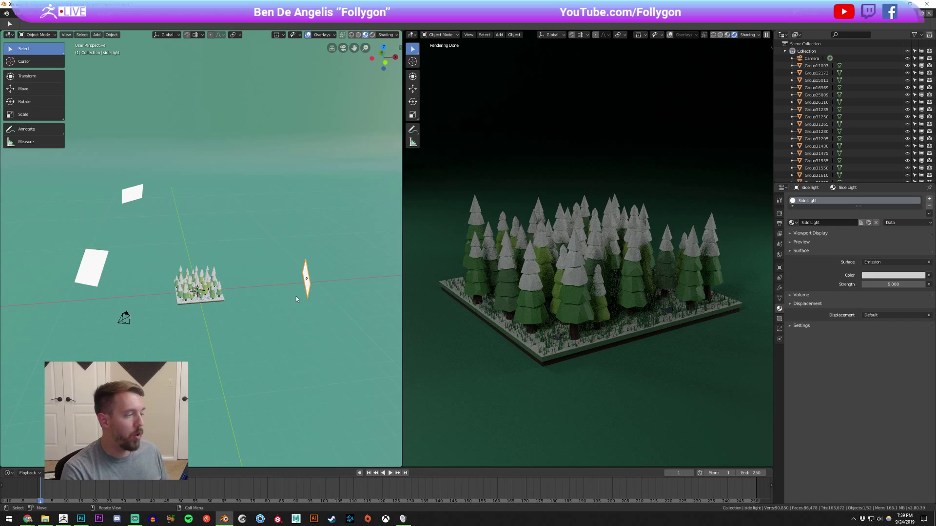
left_click(139, 195)
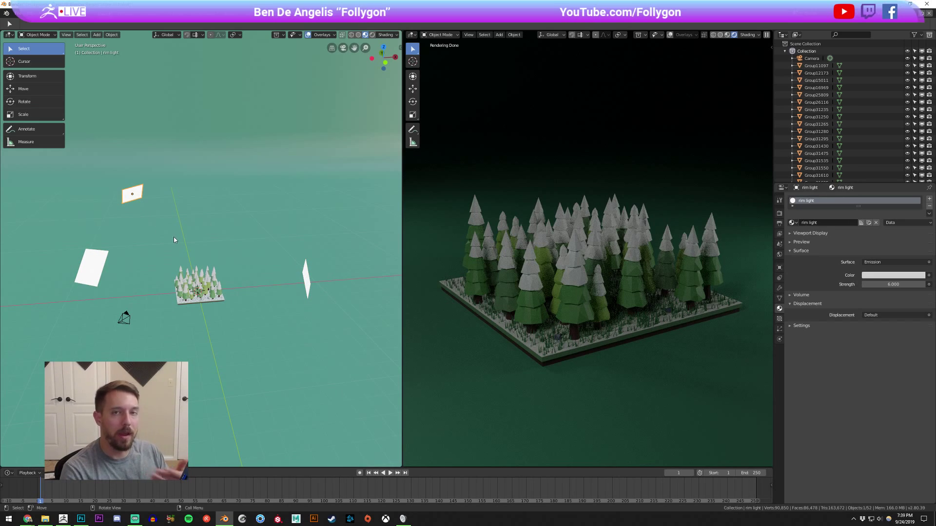
Set the front light's emission strength to 60.
left_click(94, 266)
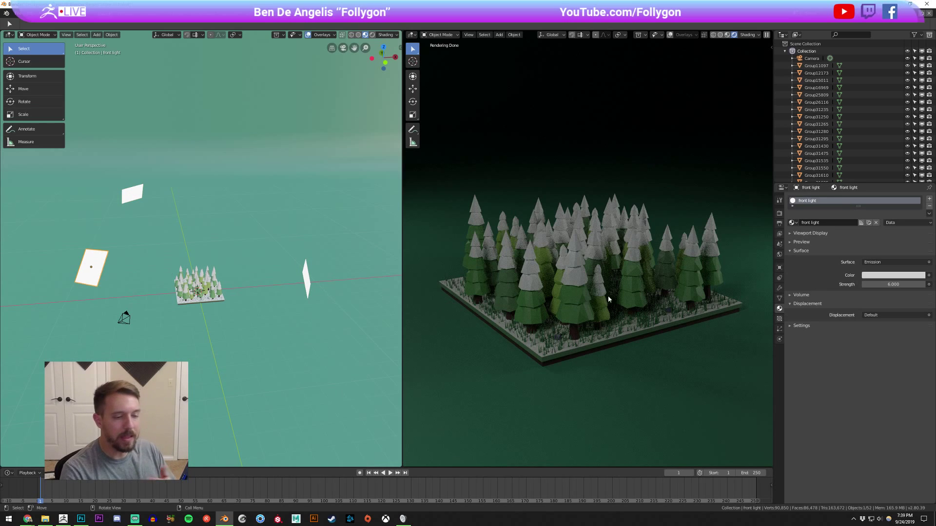
left_click(889, 284)
type("6.0")
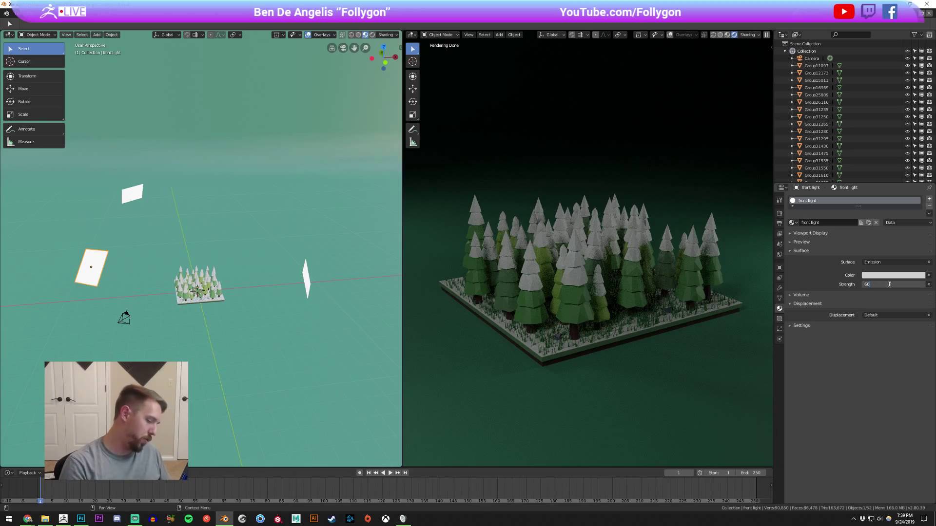
key("Return")
Try an emission strength of 60 on the side light.
mouse_move(215, 293)
middle_mouse_down()
mouse_move(218, 275)
mouse_move(213, 286)
middle_mouse_up()
scroll(214, 273, "down", 2)
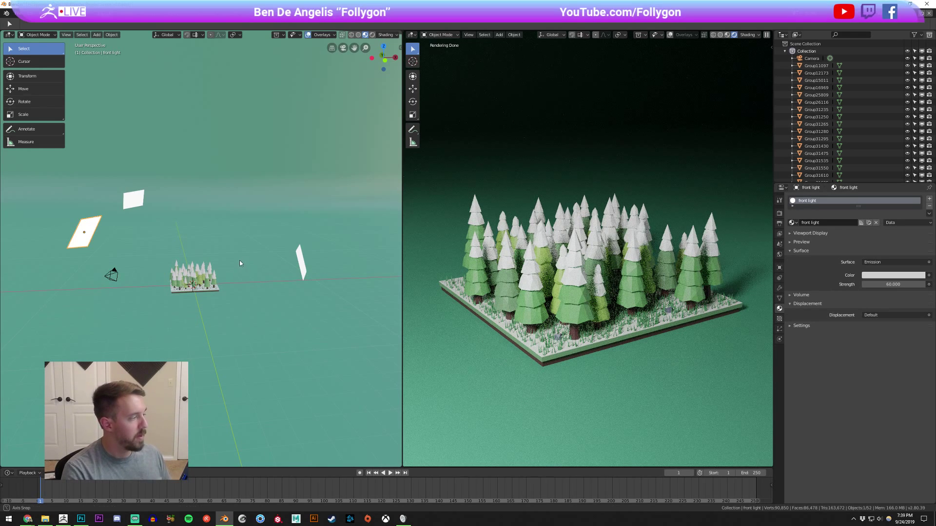
middle_click_drag(240, 264, 250, 265)
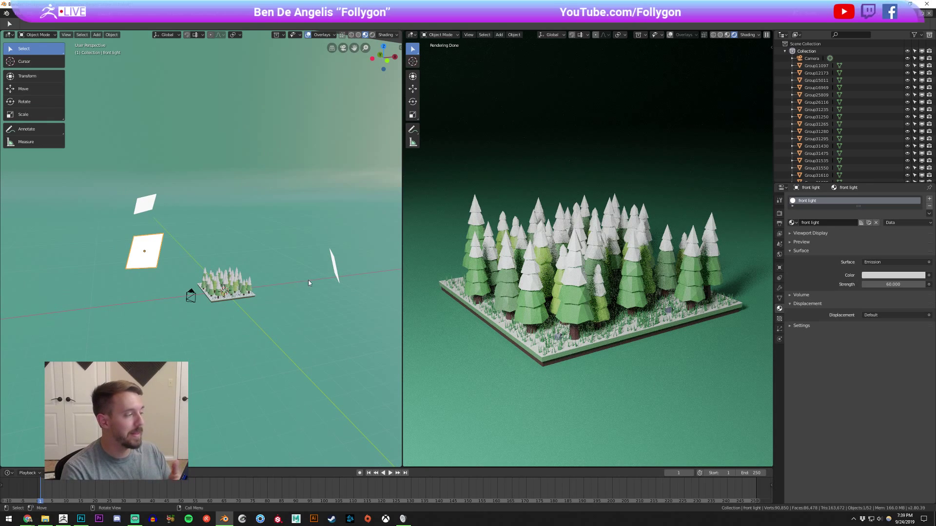
left_click(335, 269)
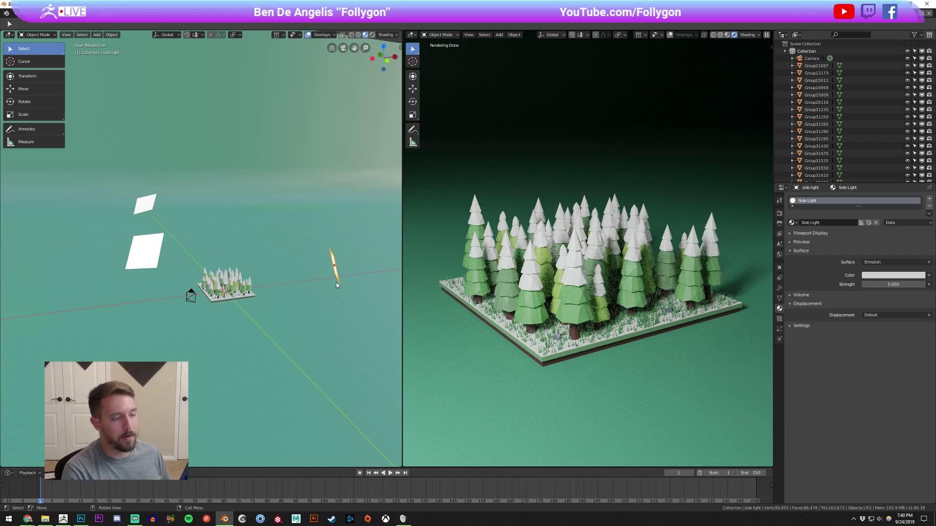
left_click(895, 287)
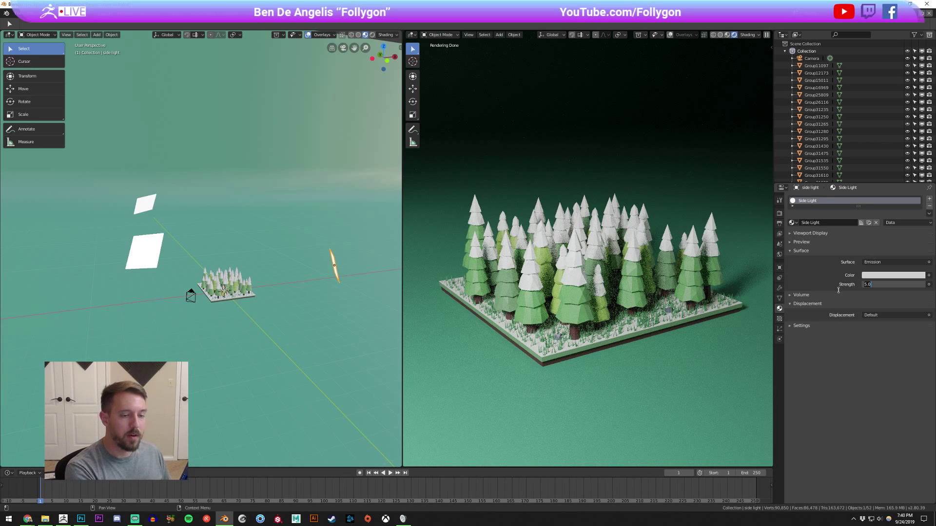
key("BackSpace")
key("BackSpace")
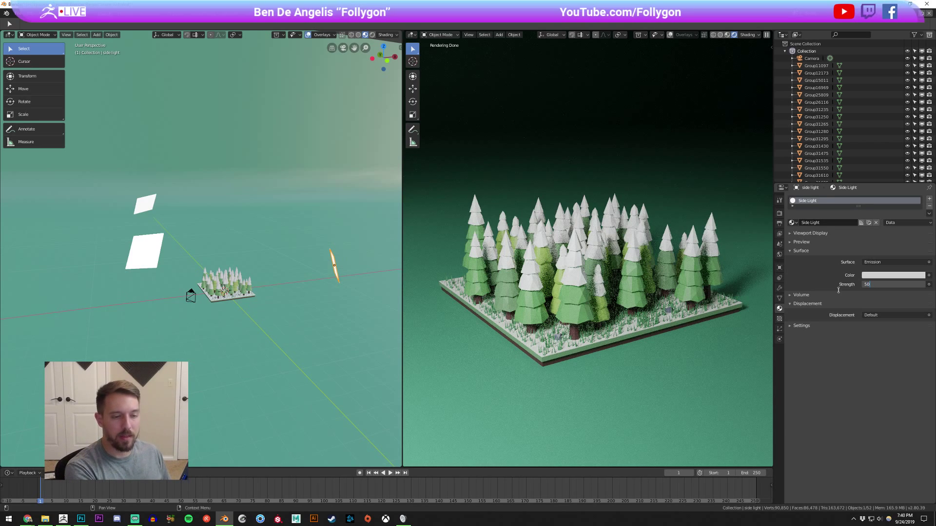
type("60")
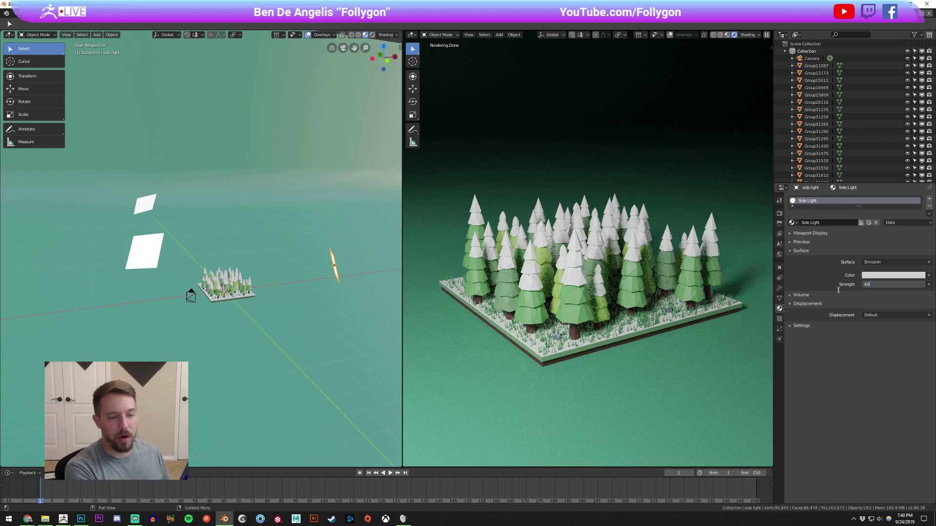
key("Return")
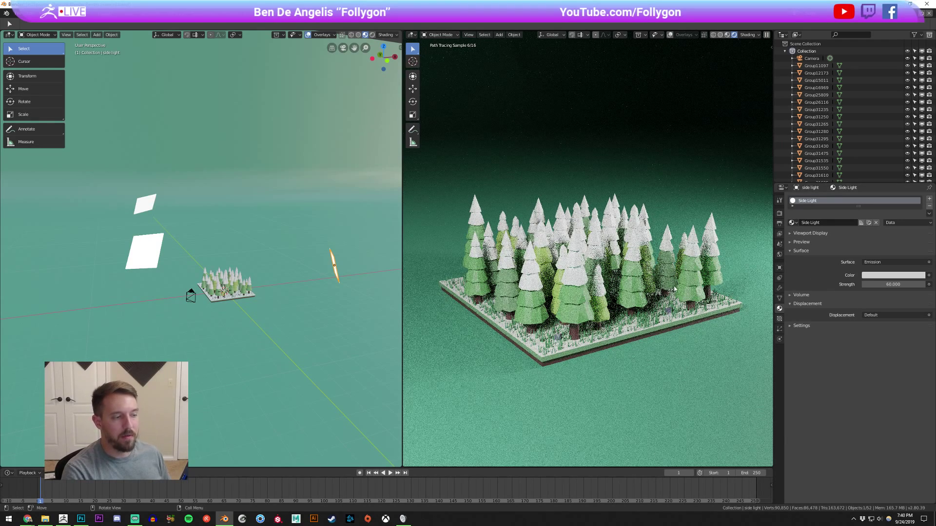
Set the side light's emission strength to 30.
middle_click_drag(273, 290, 271, 314)
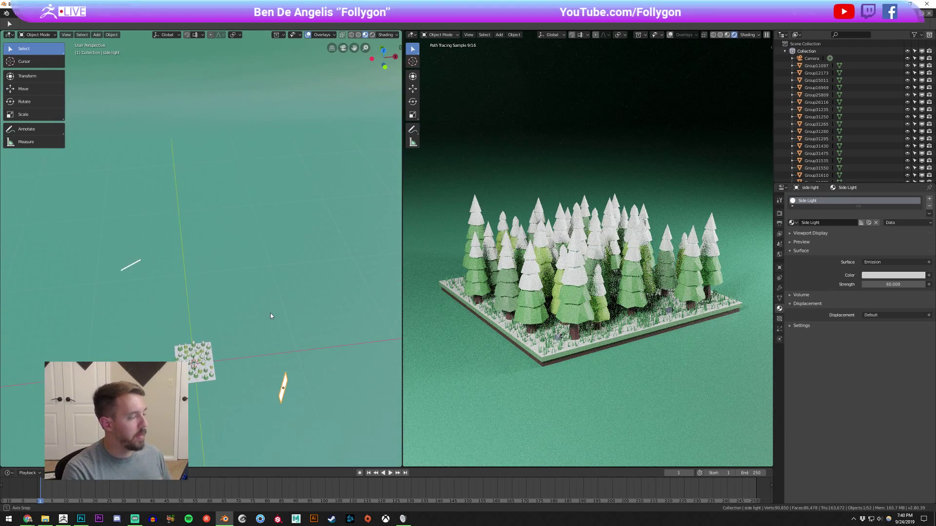
middle_click_drag(235, 369, 260, 286)
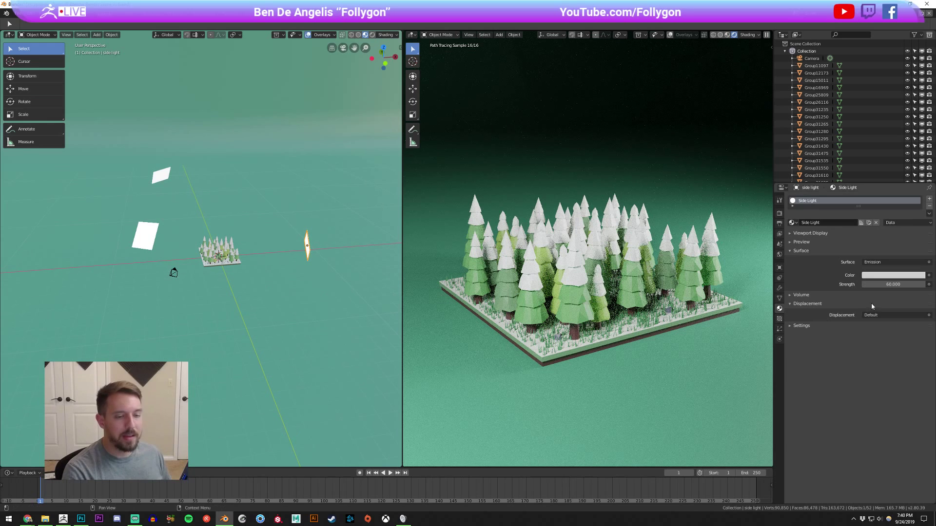
left_click(901, 284)
type("3")
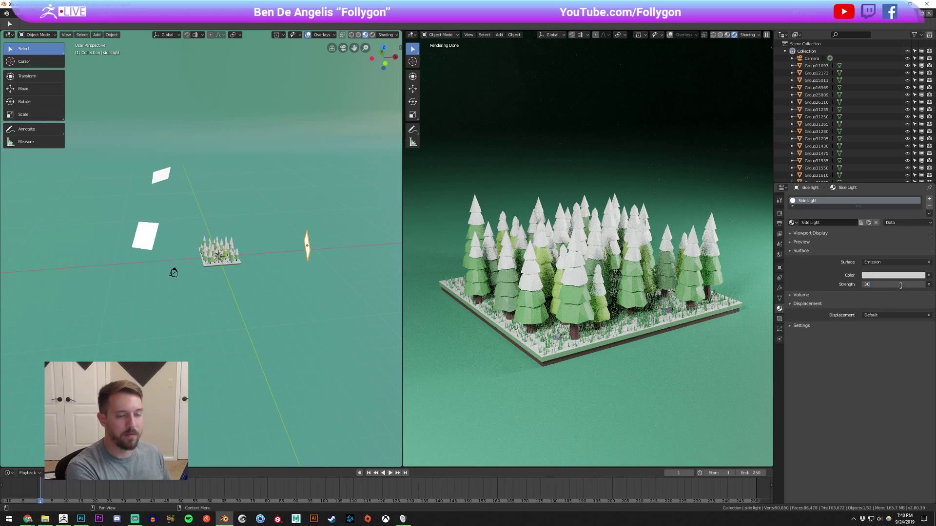
type("0")
key("Return")
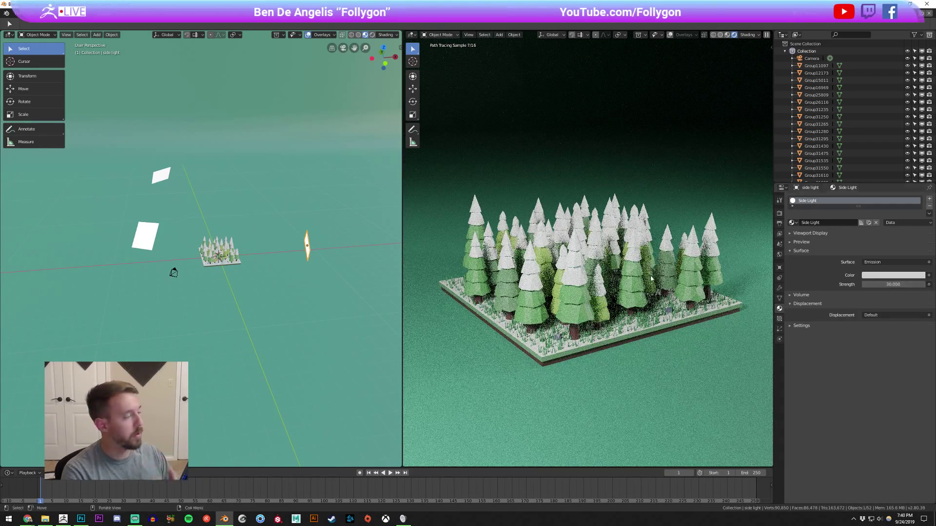
Try an emission strength of 60 on the rim light.
left_click(157, 182)
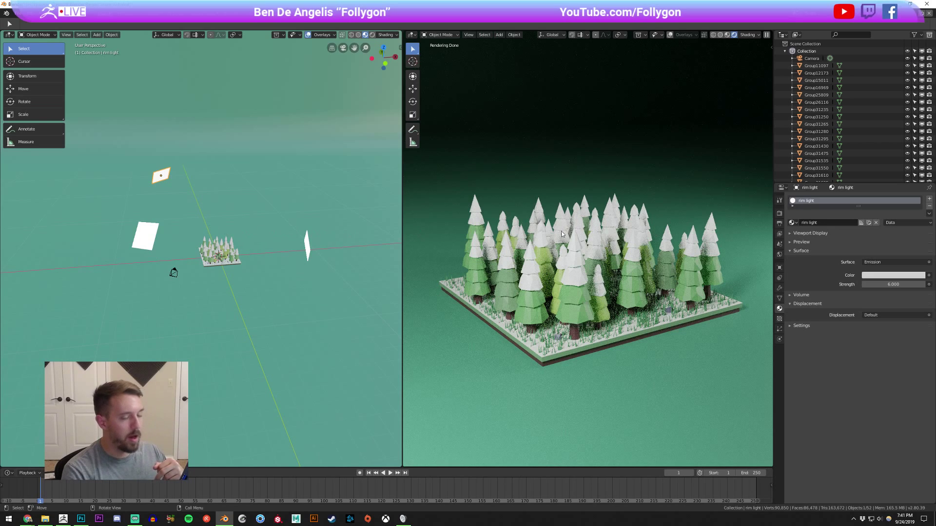
left_click(904, 284)
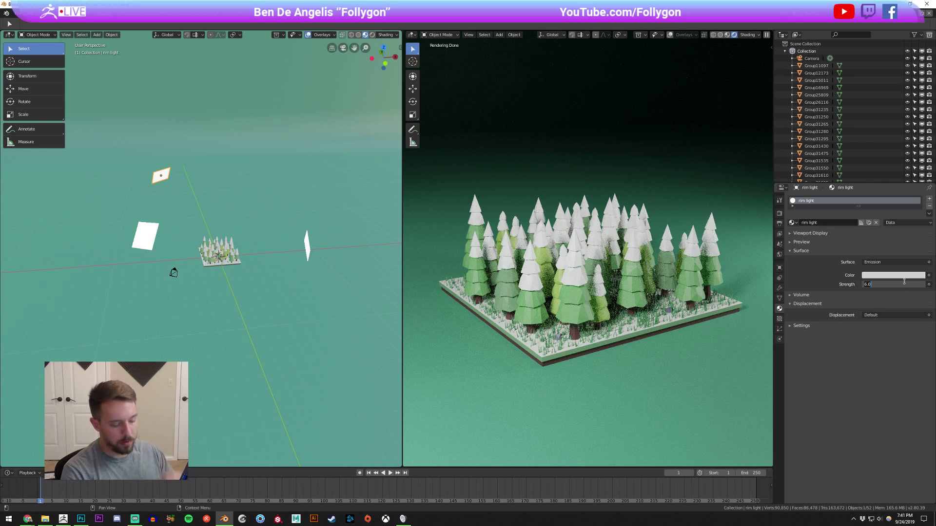
key("BackSpace")
key("BackSpace")
type("0")
key("Return")
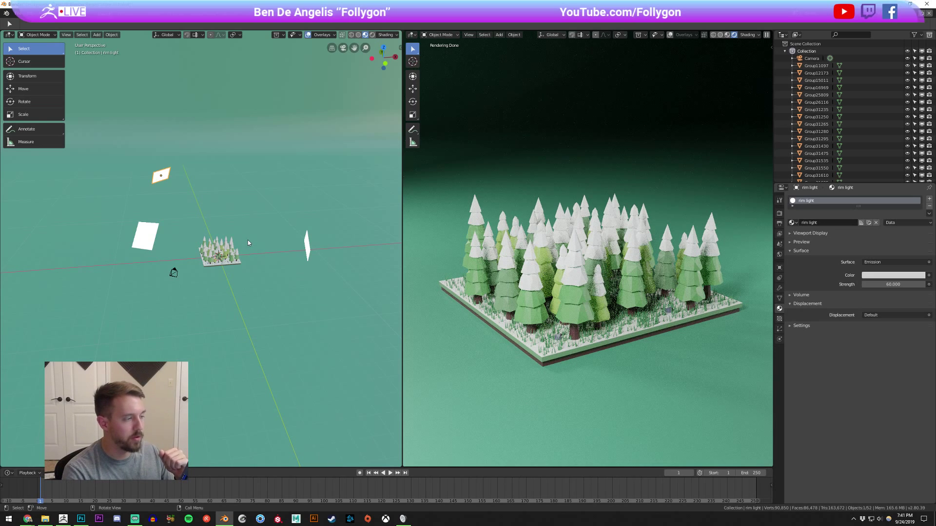
Turn off the front light by setting its emission strength to 0.
scroll(248, 240, "up", 1)
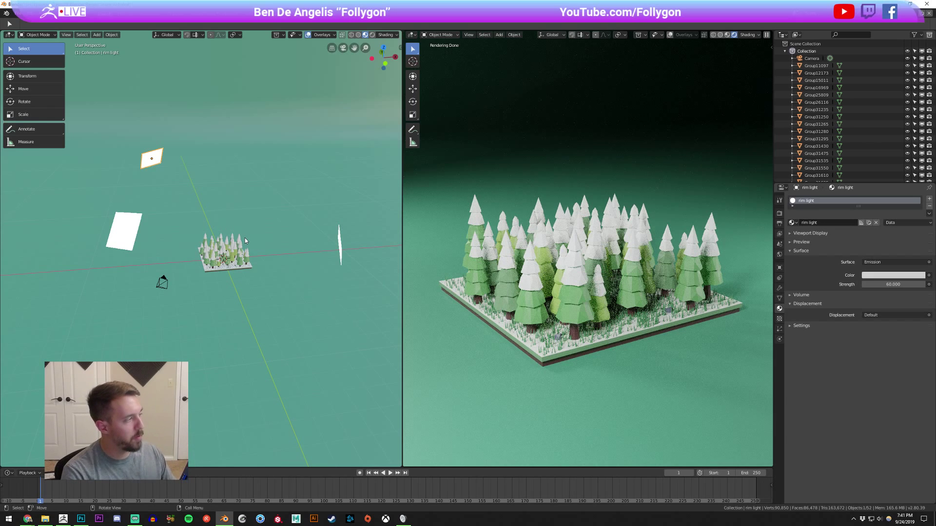
left_click(126, 230)
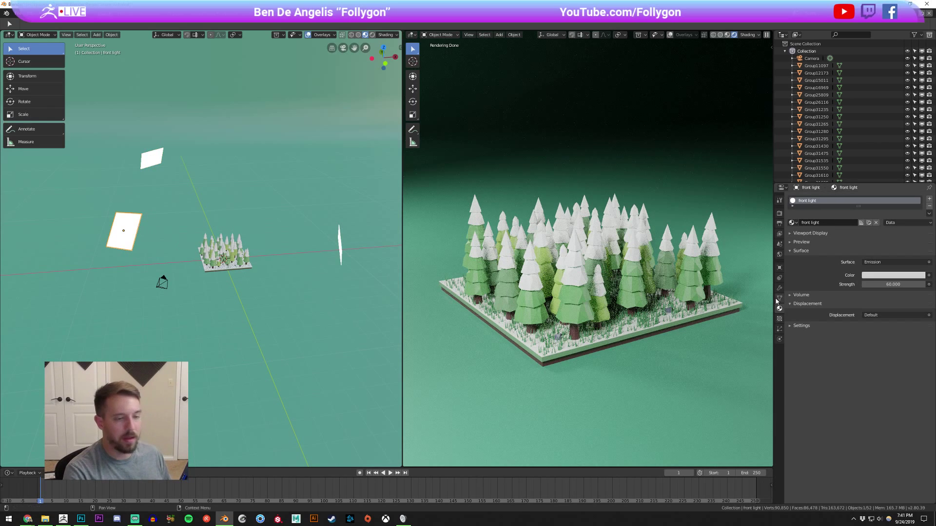
left_click(893, 284)
type("0")
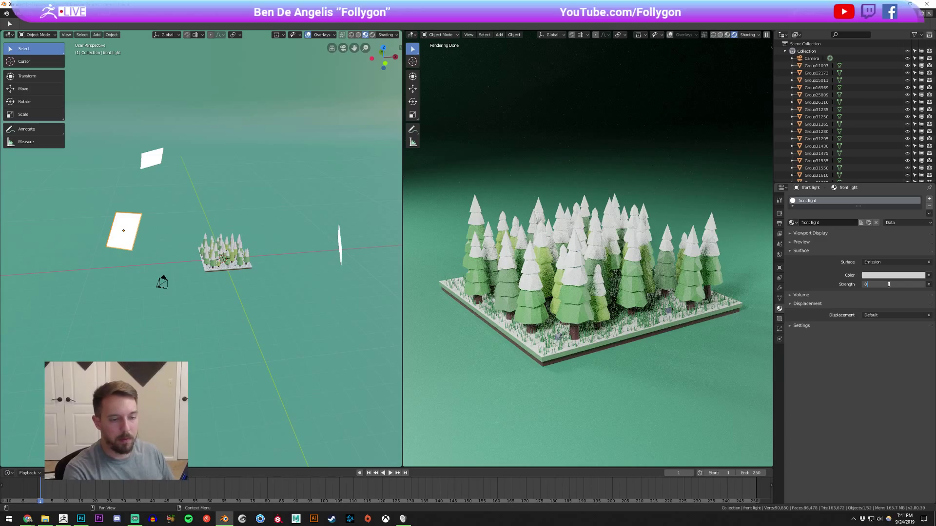
key("Return")
left_click(339, 247)
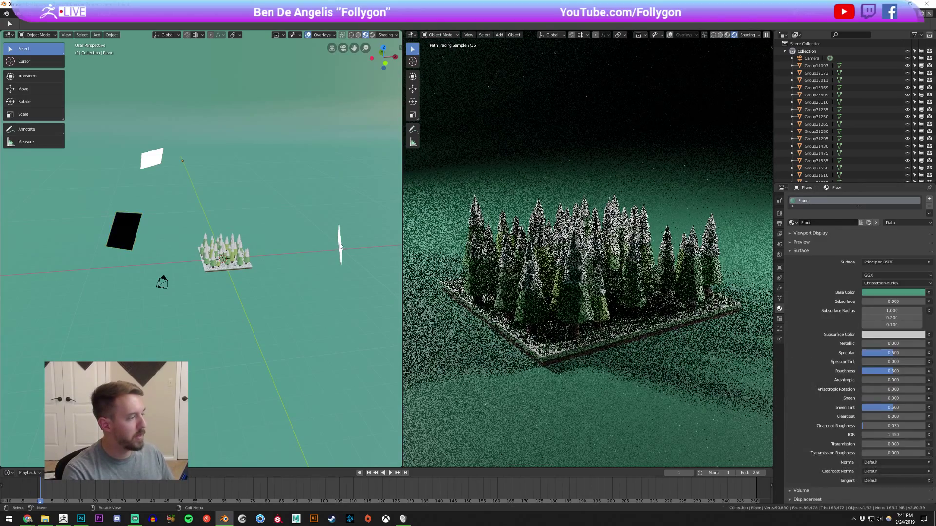
Turn off the side light by setting its emission strength to 0.
middle_click_drag(731, 266, 725, 266)
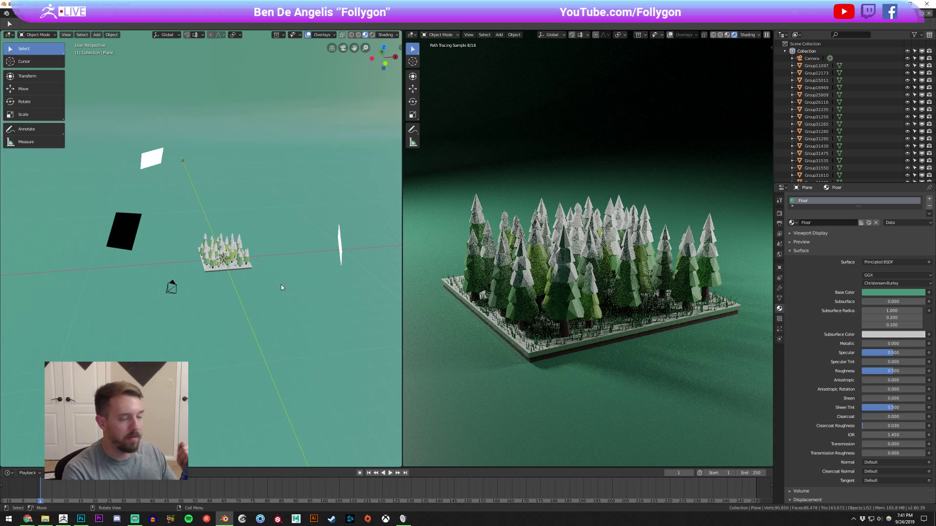
middle_click_drag(286, 281, 278, 266)
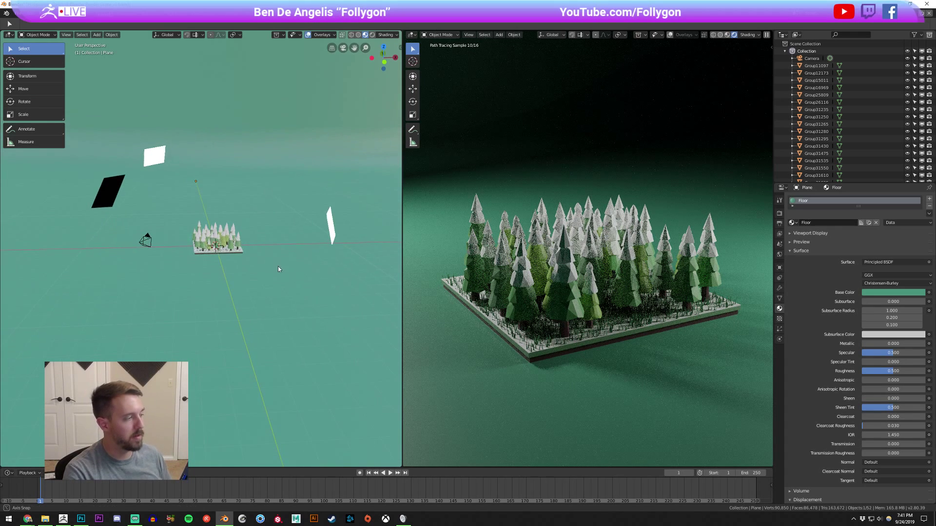
left_click(333, 233)
left_click(885, 285)
type("88")
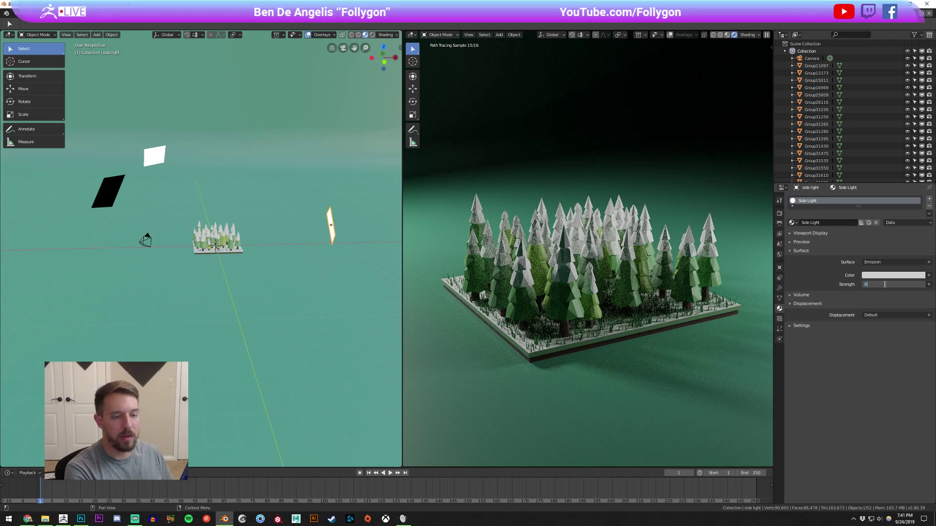
key("Return")
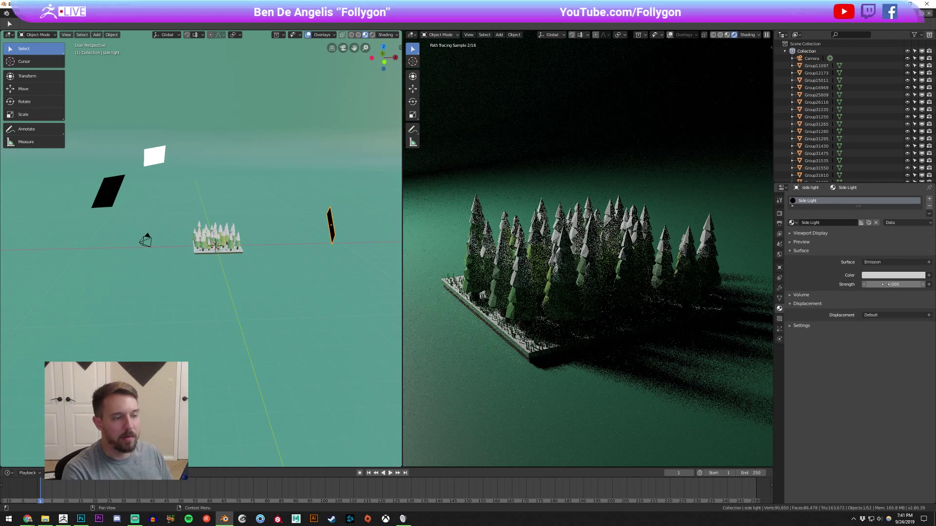
Turn off the rim light by setting its emission strength to 0.
left_click(157, 155)
left_click(886, 285)
type("9")
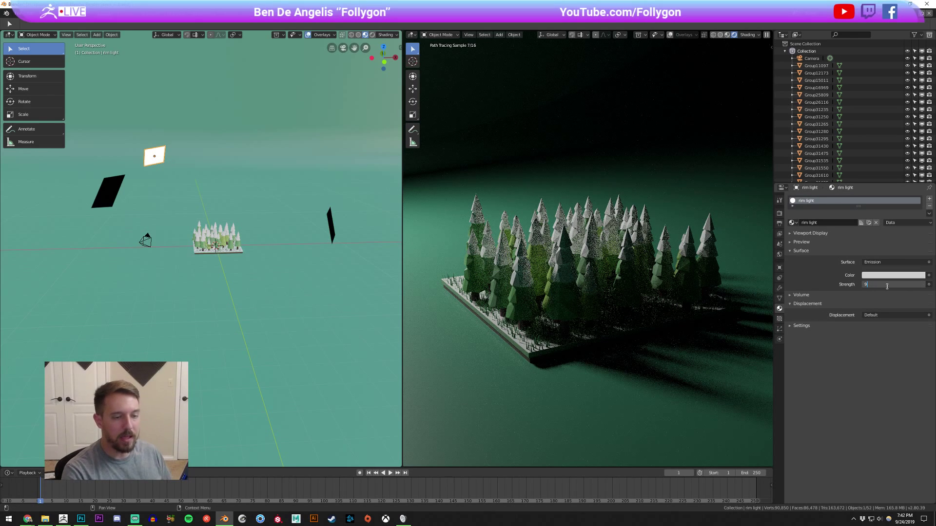
key("Return")
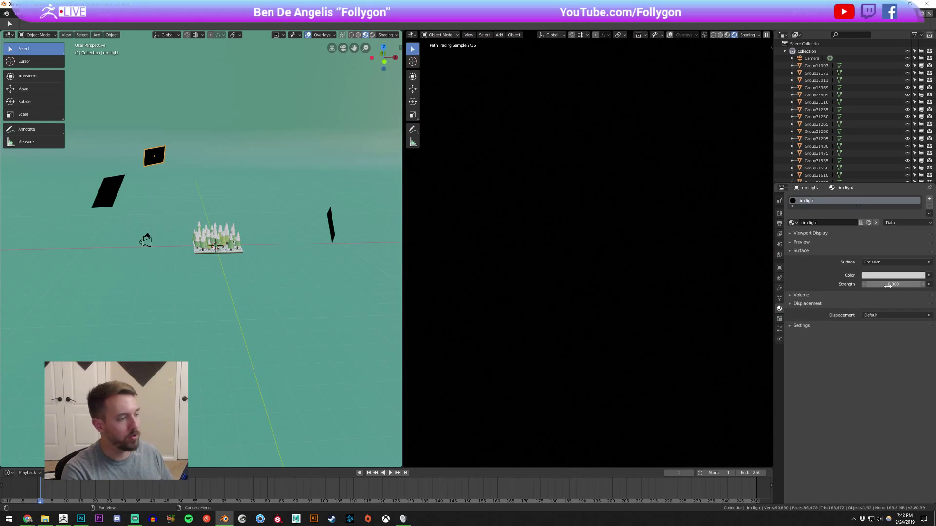
Turn the side light back on with an emission strength of 30.
left_click(330, 225)
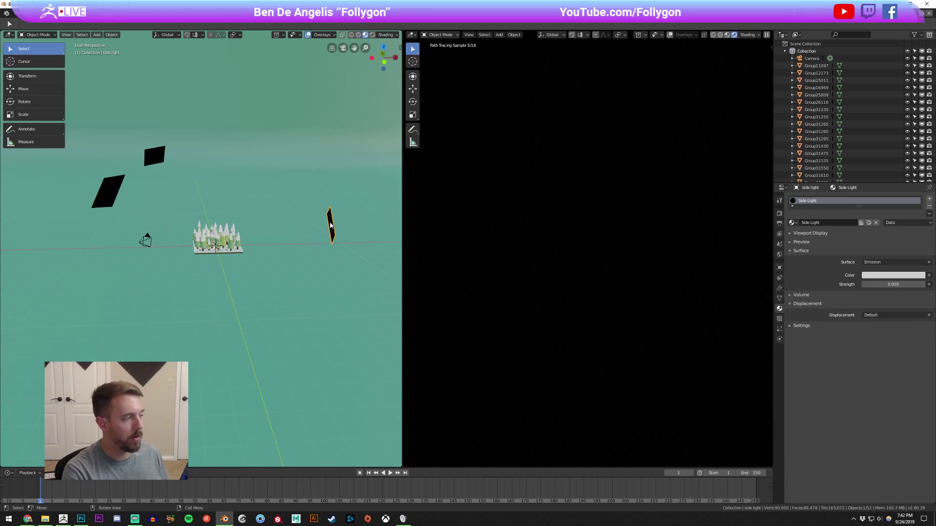
left_click(895, 285)
type("0.06")
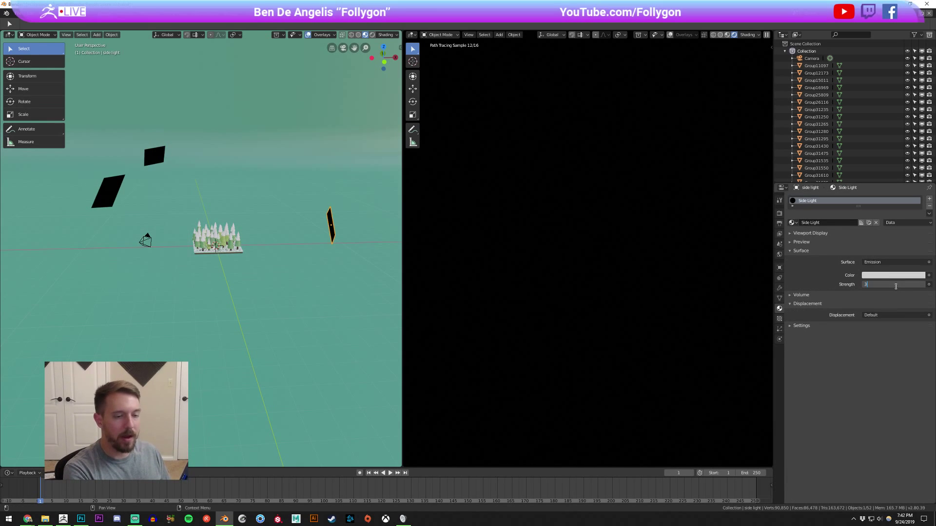
key("Return")
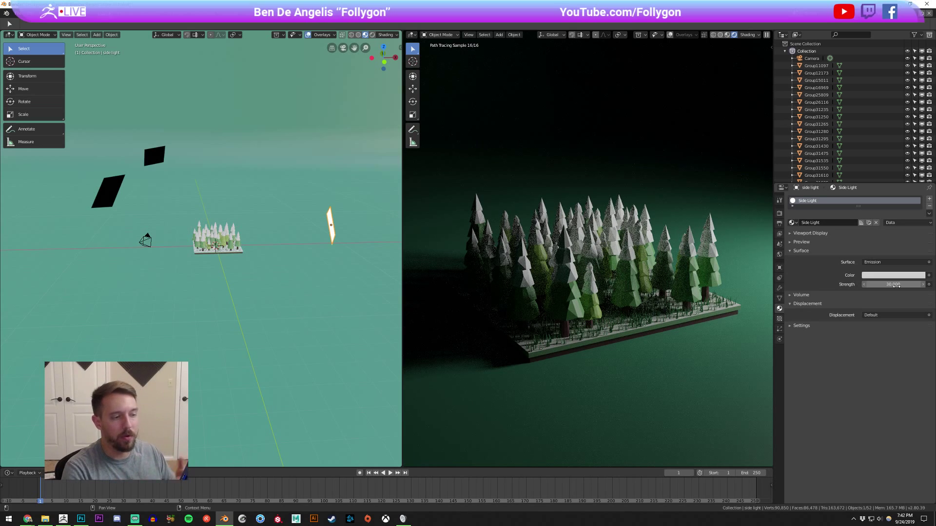
Turn the front light back on with an emission strength of 60.
left_click(104, 195)
left_click(887, 282)
type("5")
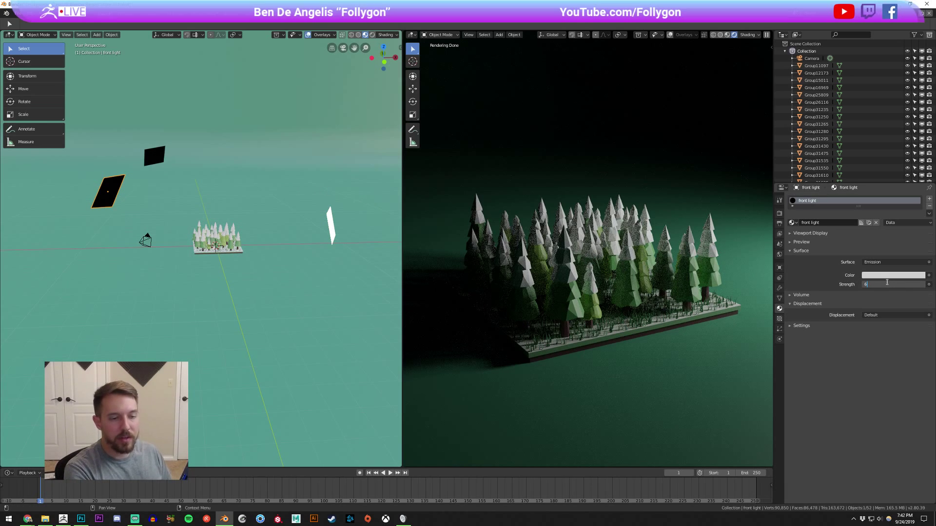
type("0")
key("Return")
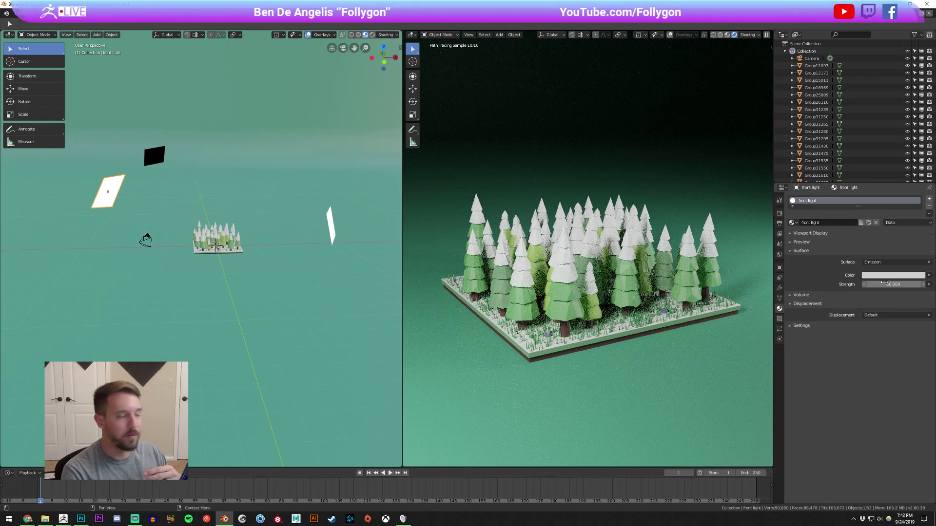
Turn the rim light back on with an emission strength of 30.
mouse_move(158, 265)
middle_mouse_down()
mouse_move(162, 305)
mouse_move(157, 270)
mouse_move(175, 267)
middle_mouse_up()
left_click(156, 165)
left_click(896, 284)
type("39")
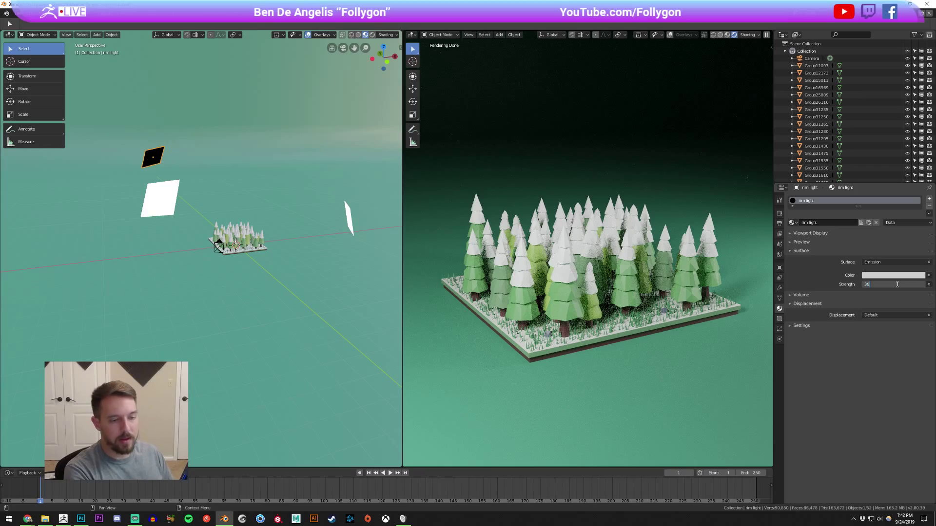
key("Return")
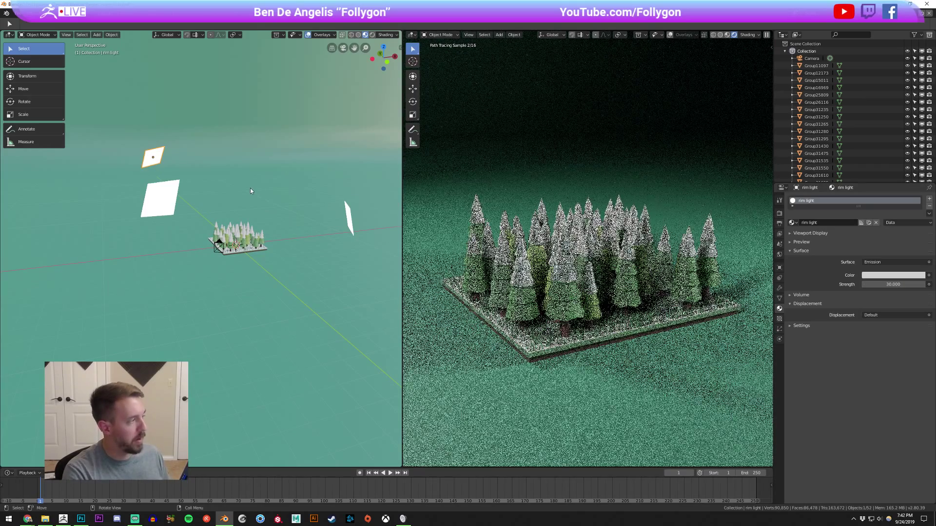
middle_click_drag(259, 197, 252, 228)
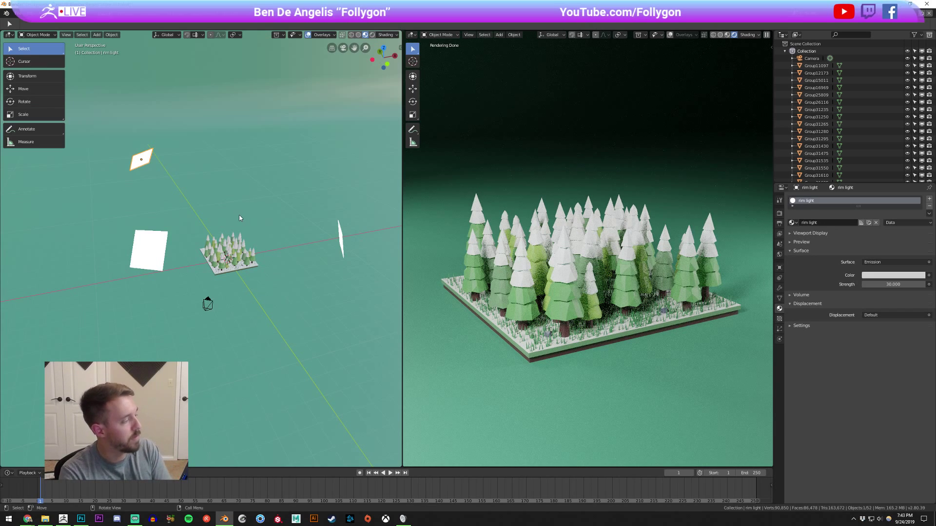
scroll(240, 218, "down", 2)
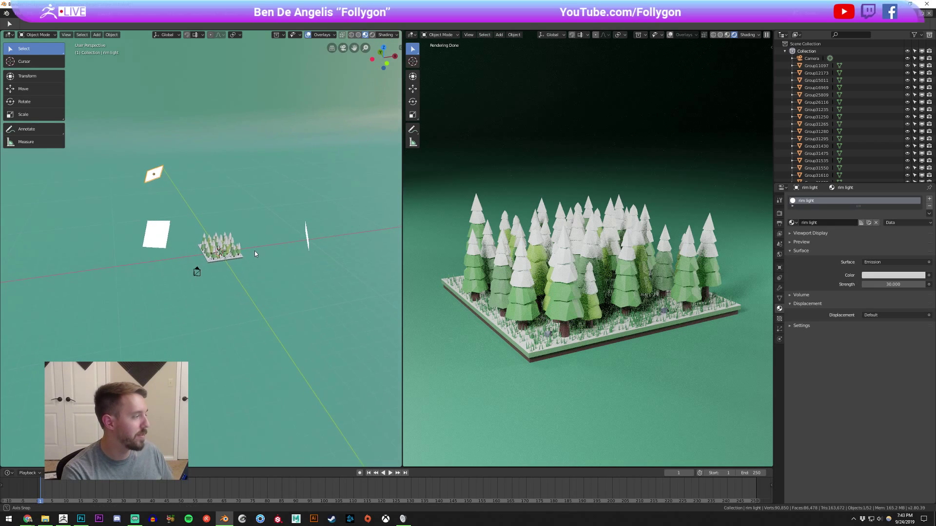
scroll(254, 250, "up", 2)
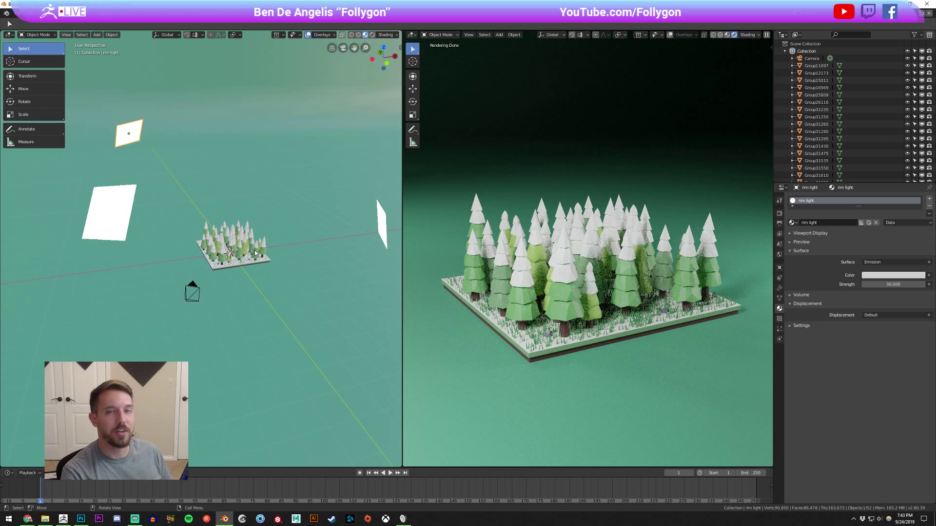
scroll(254, 252, "down", 2)
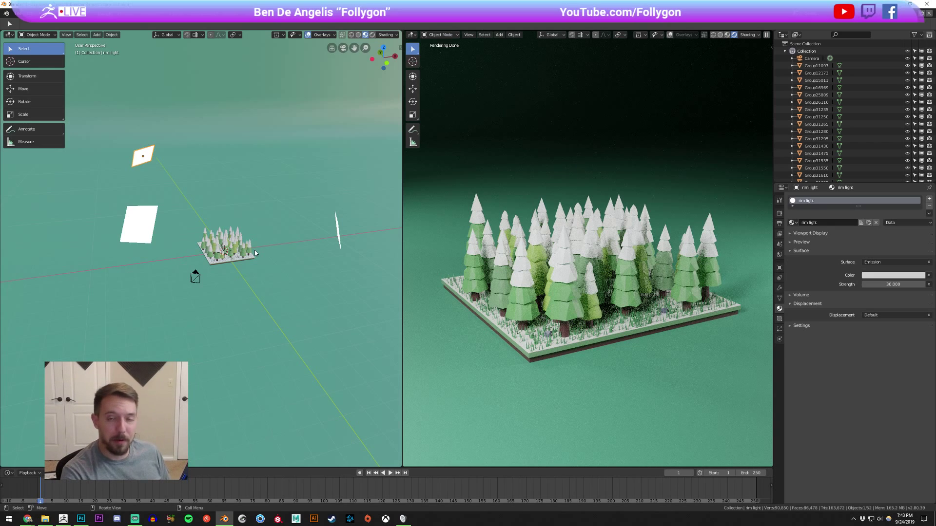
mouse_move(230, 218)
middle_mouse_down()
mouse_move(220, 263)
mouse_move(215, 222)
mouse_move(228, 225)
middle_mouse_up()
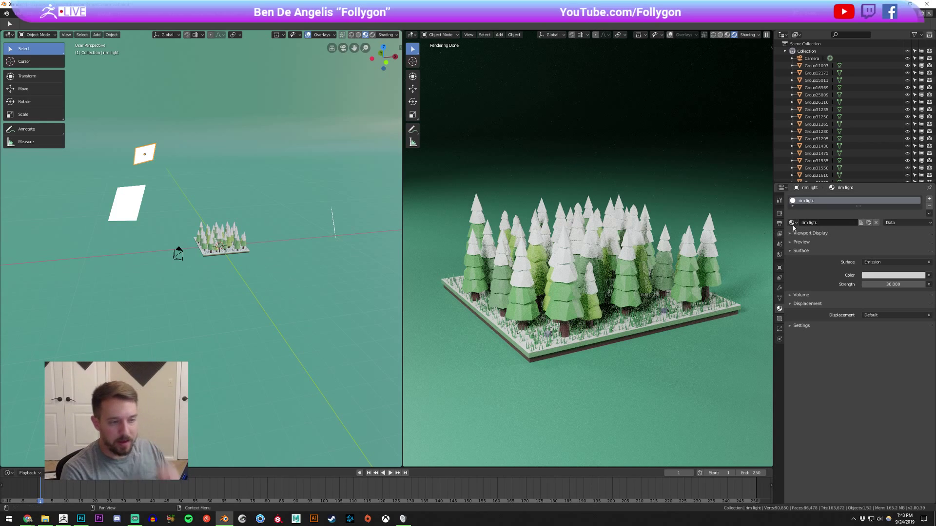
Try 32 viewport samples in the scene's Cycles sampling settings.
left_click(779, 213)
left_click(884, 283)
type("32")
key("Return")
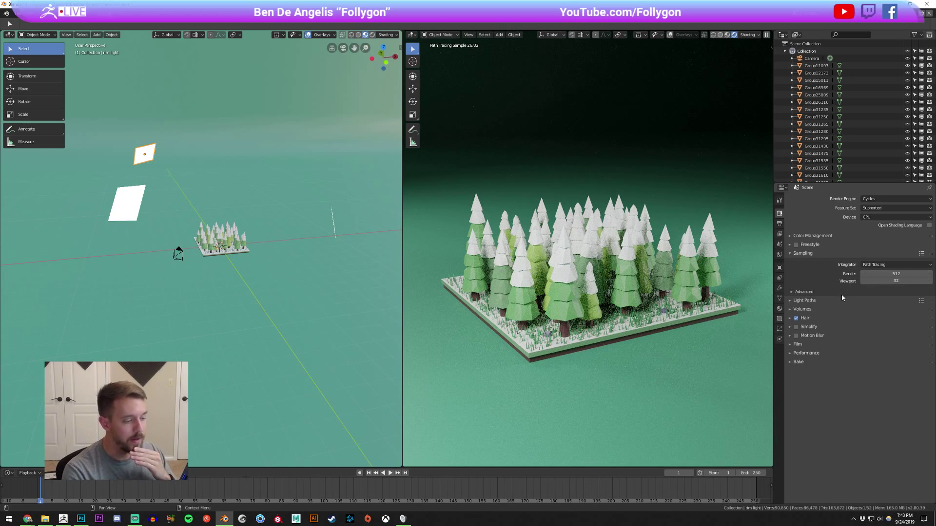
Set the Cycles viewport samples to 16.
left_click(896, 281)
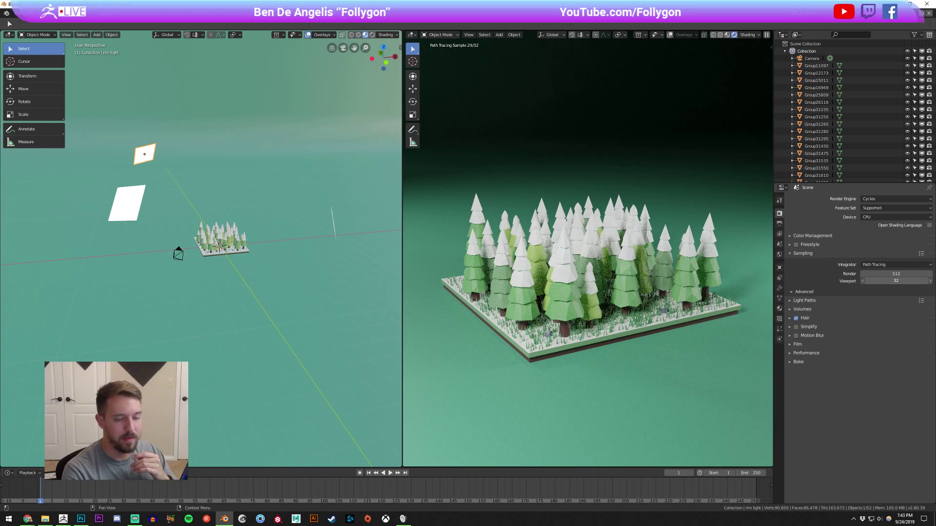
key("BackSpace")
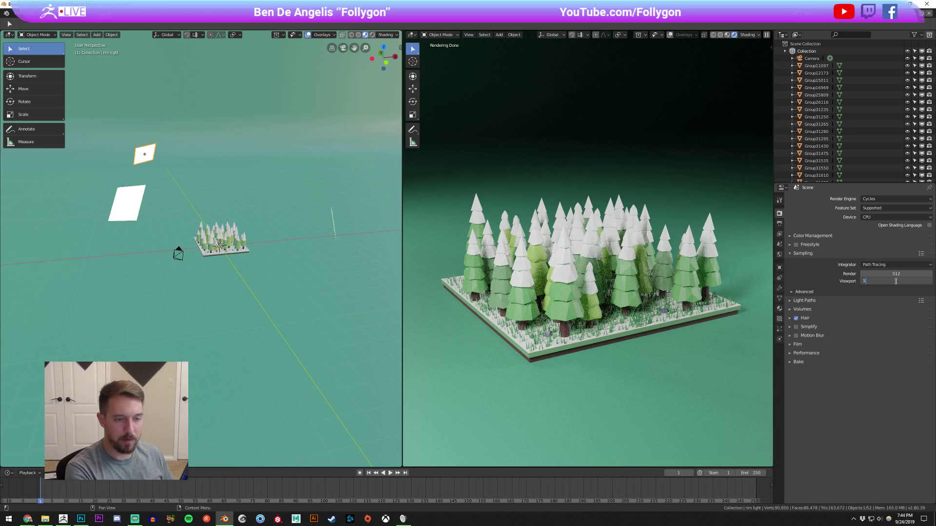
type("16")
key("Return")
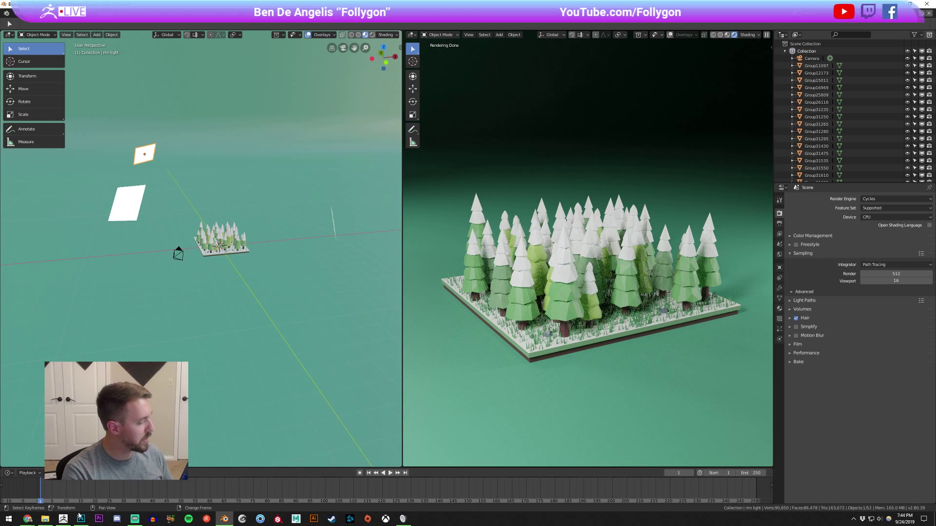
Switch to ZBrush to look over the Bigfoot forest diorama, and return to Blender.
left_click(63, 519)
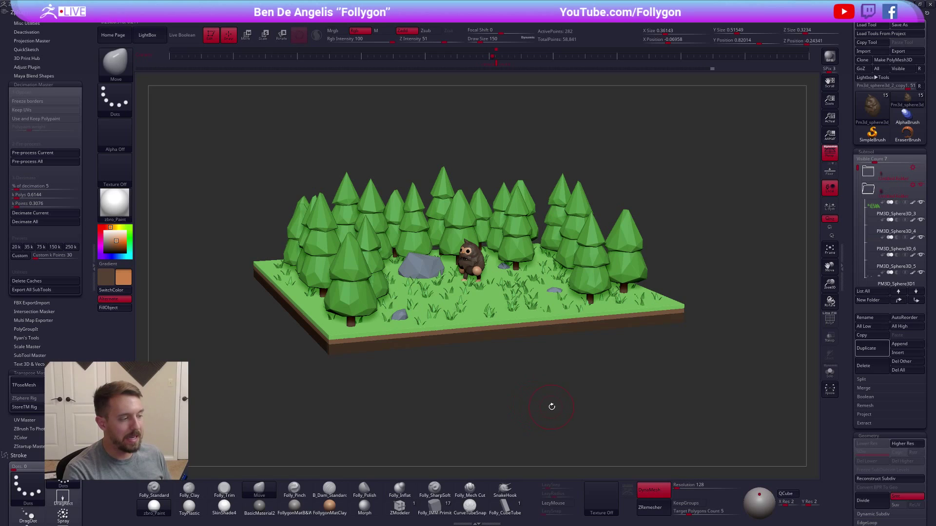
left_click_drag(483, 388, 502, 404, "alt")
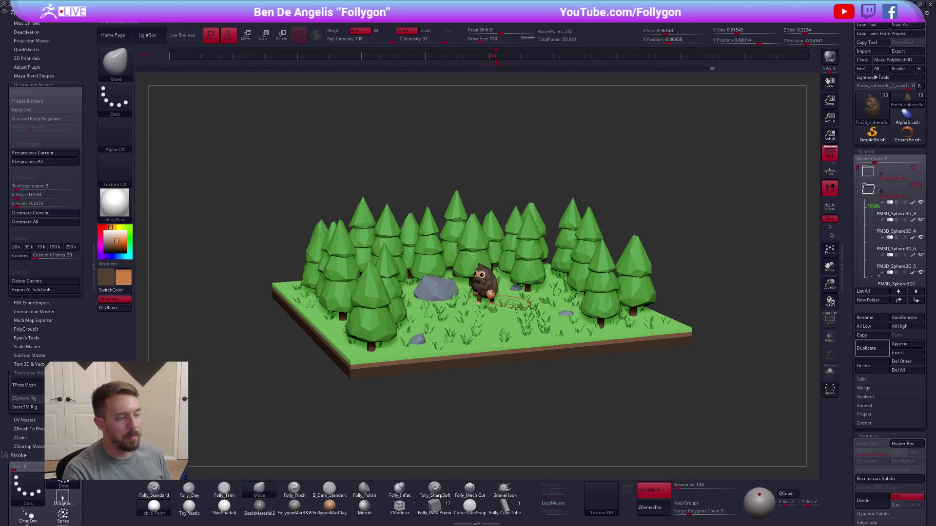
key("alt+Tab")
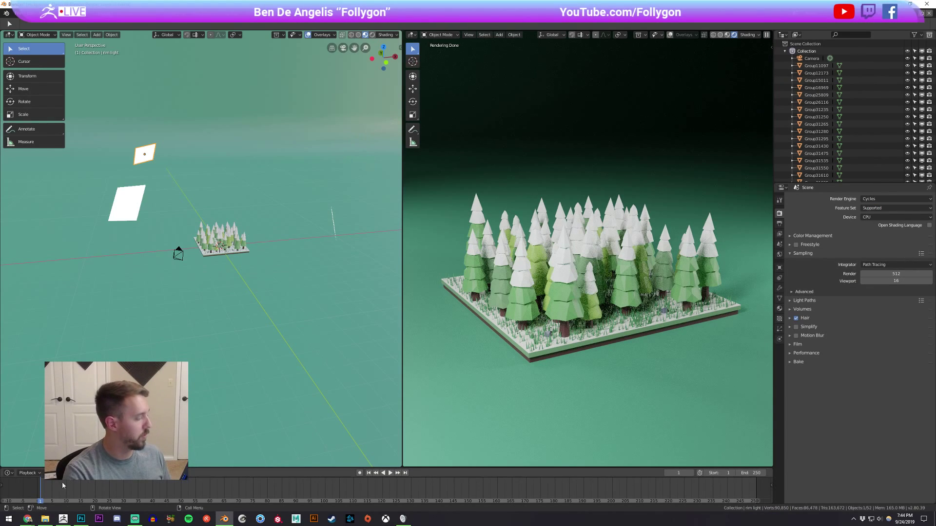
Switch to Chrome and show the Low Poly Foliage Pack product page on Gumroad.
mouse_move(27, 518)
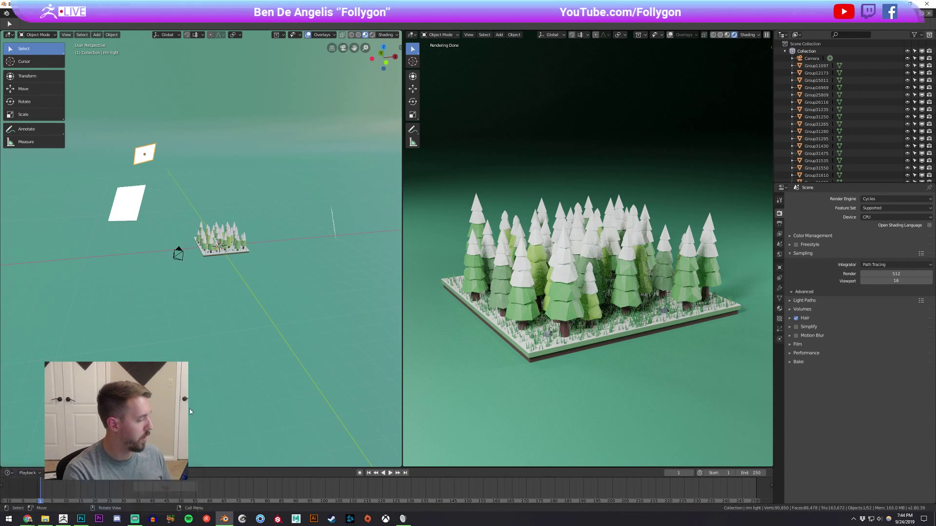
key("alt+Tab")
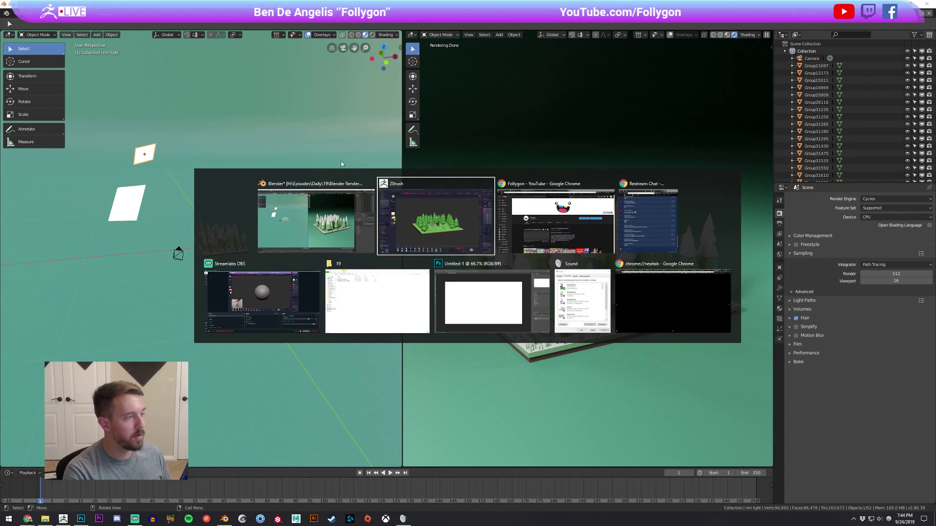
left_click(508, 221)
left_click(423, 28)
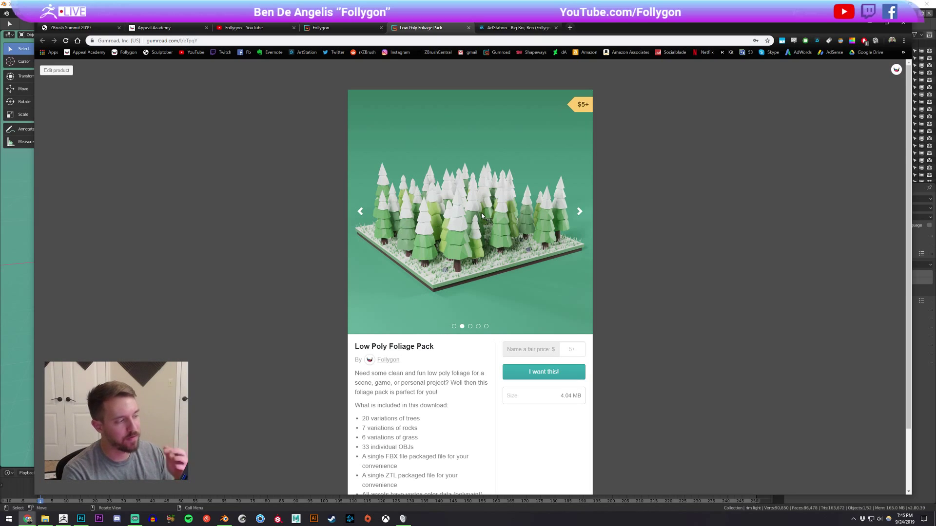
Switch to Blender, view the rendered snowy forest from higher and lower angles, and glance at the ZBrush diorama for comparison.
key("alt+Tab")
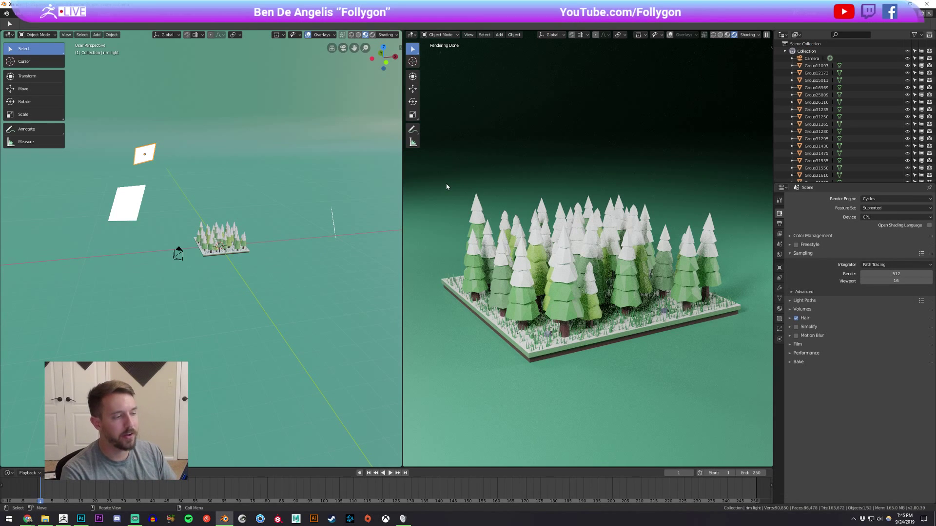
middle_click_drag(563, 237, 564, 253)
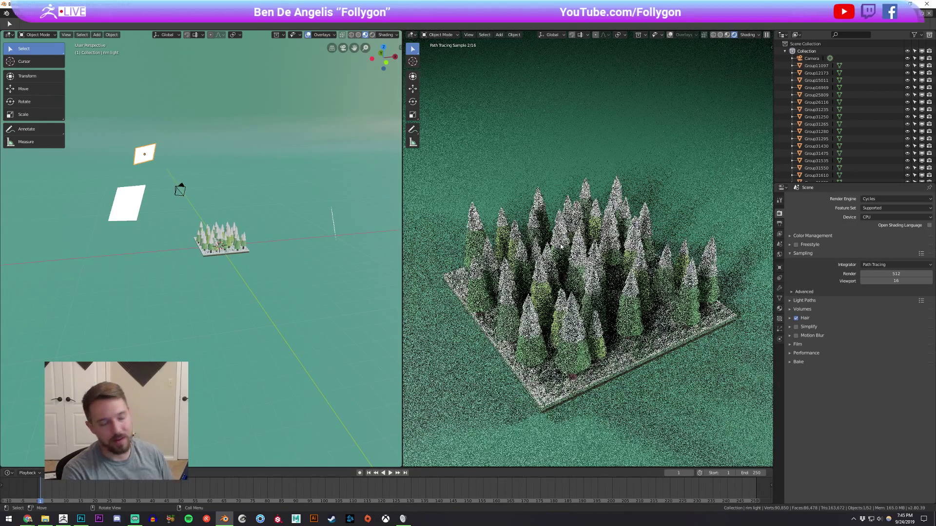
middle_click_drag(590, 291, 591, 274, "shift")
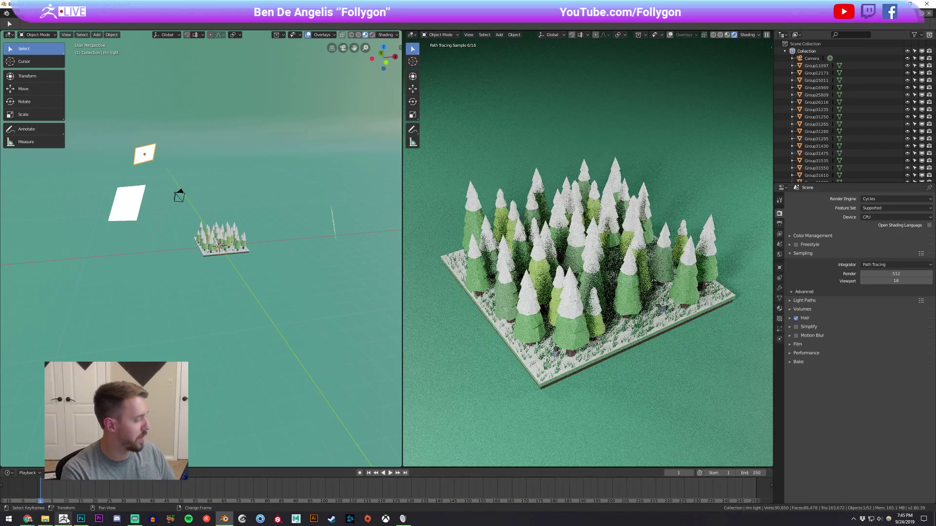
left_click(66, 520)
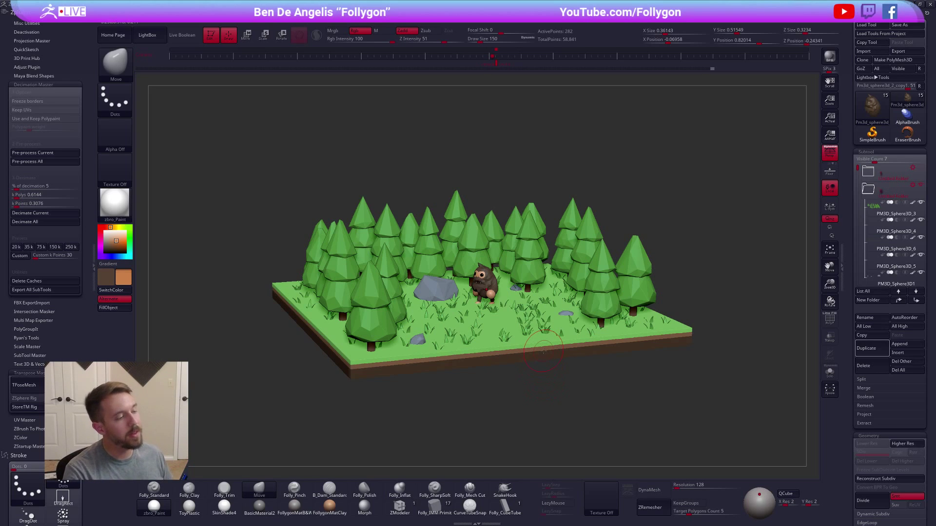
key("alt+Tab")
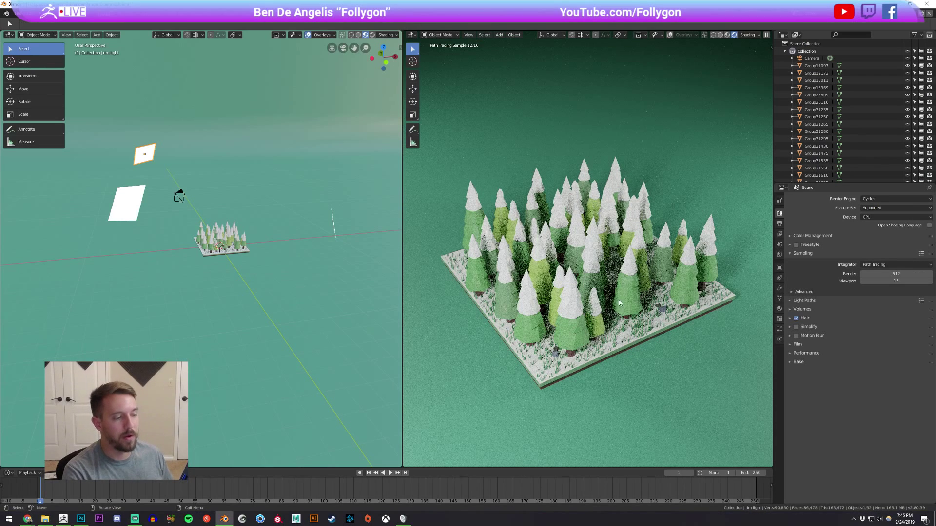
middle_click_drag(585, 321, 570, 305)
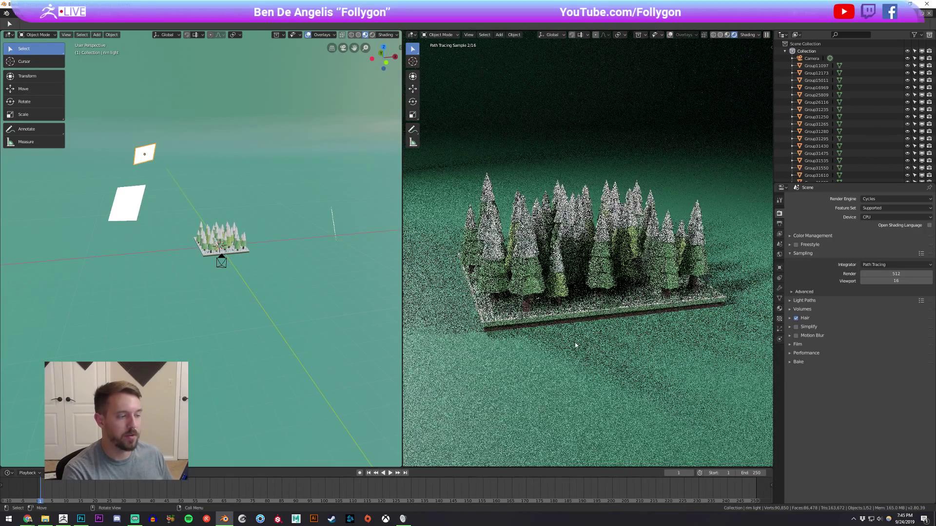
middle_click_drag(542, 329, 558, 328)
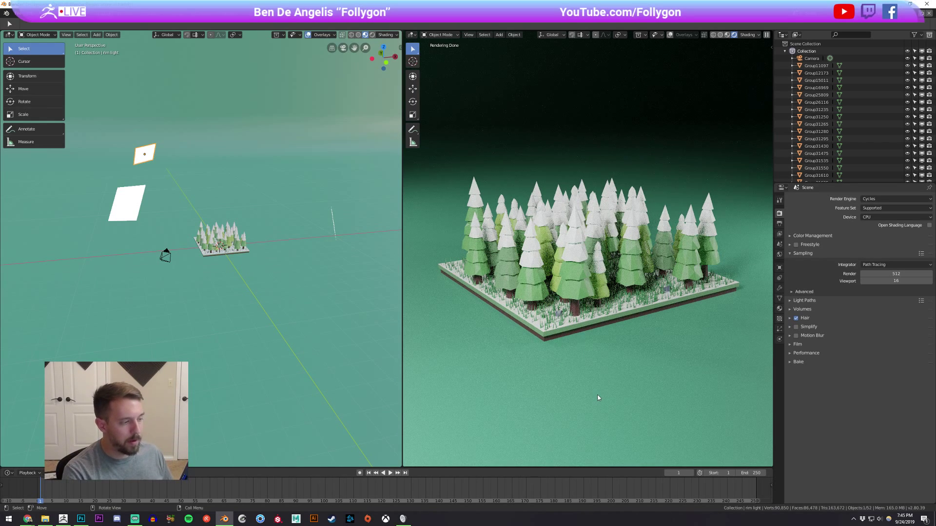
Switch to ZBrush and look over the Bigfoot forest diorama from a slightly higher, more distant angle.
key("alt+Tab")
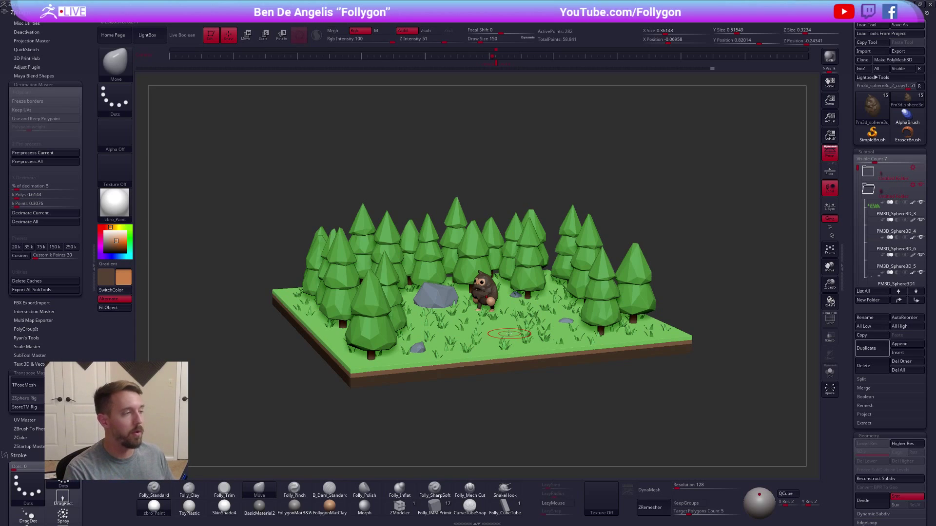
left_click_drag(697, 422, 688, 416)
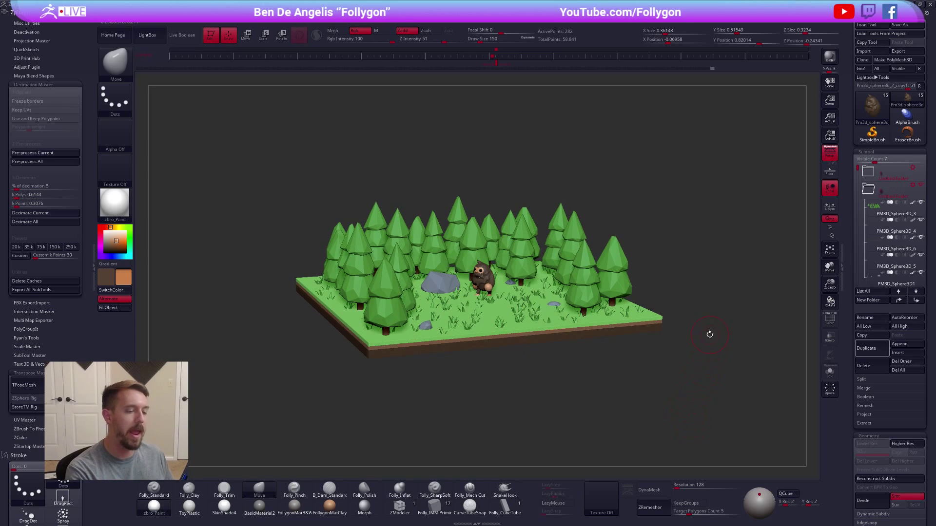
key("space")
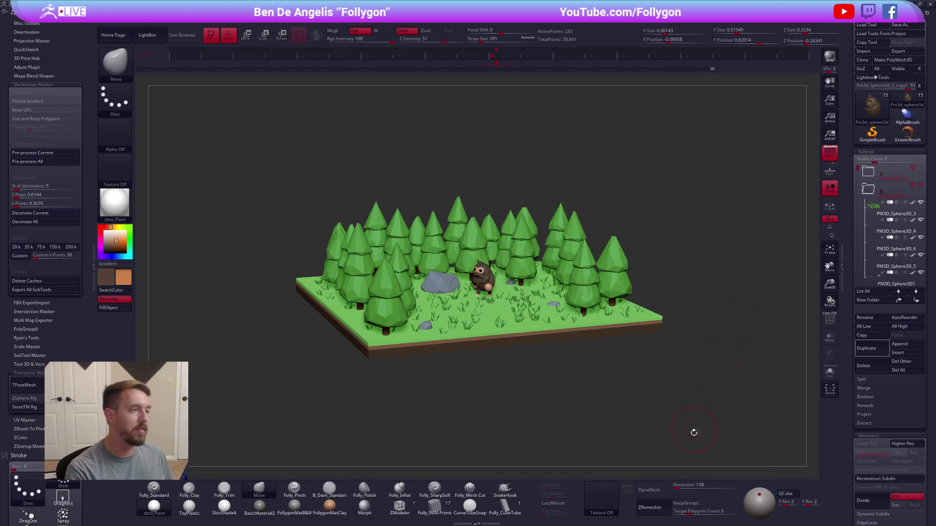
left_click_drag(691, 437, 693, 445)
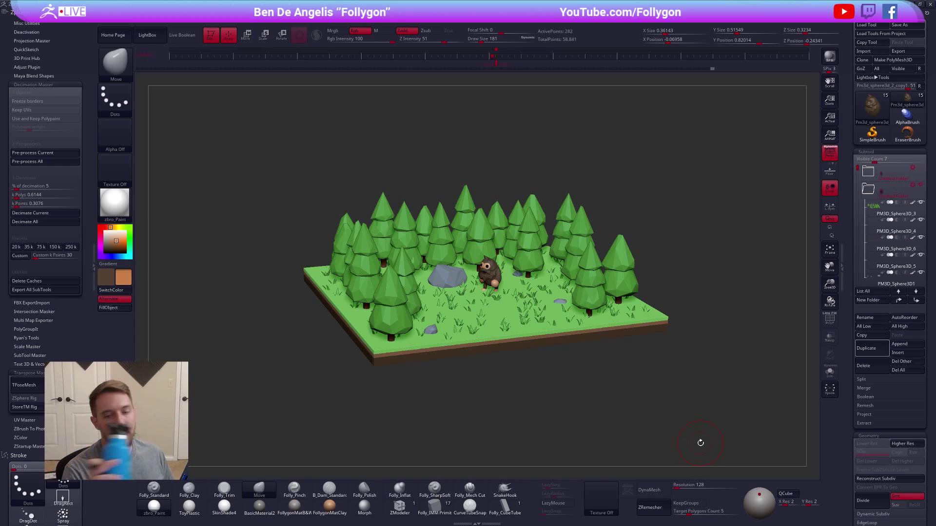
Turn off Gizmo 3D to show the classic Move transpose line on the Bigfoot, and return to Draw mode.
key("w")
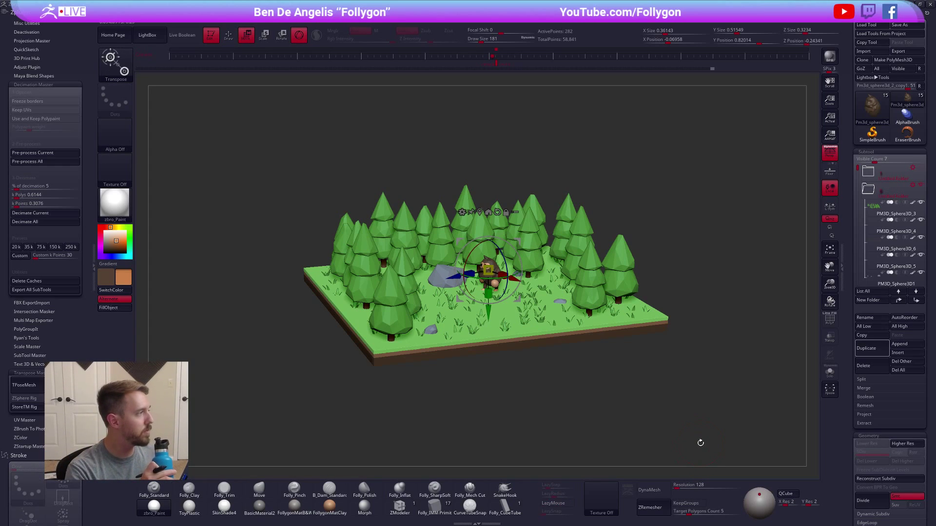
left_click(298, 36)
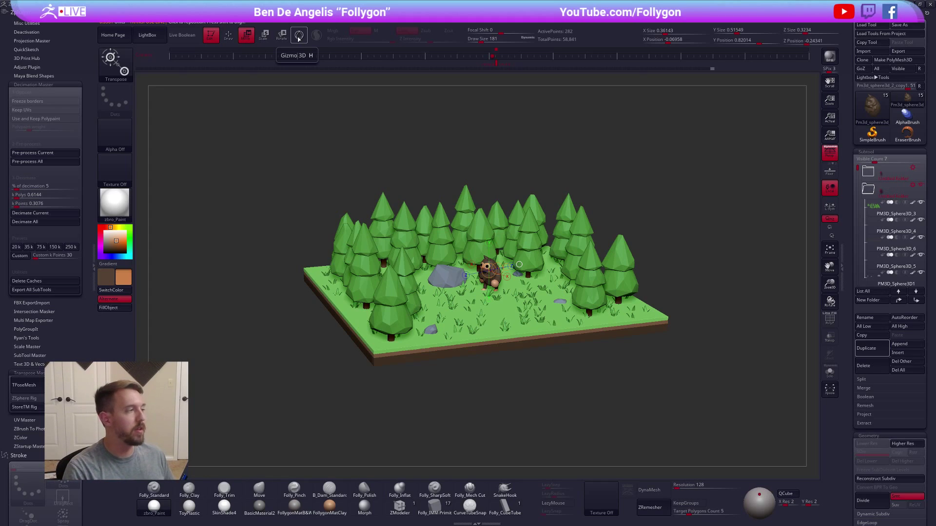
key("q")
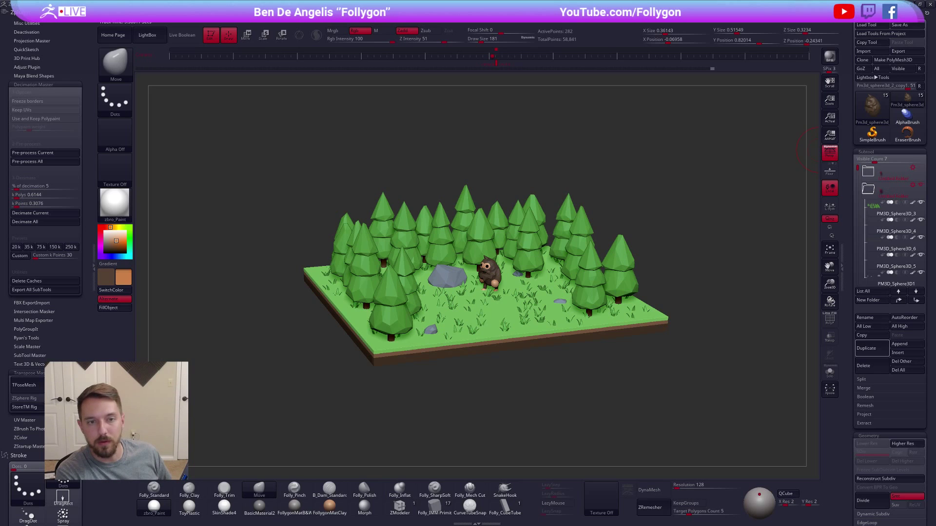
Switch to Blender and move the curved backdrop plane along the Y axis so its wall stands much closer behind the trees.
key("alt+Tab")
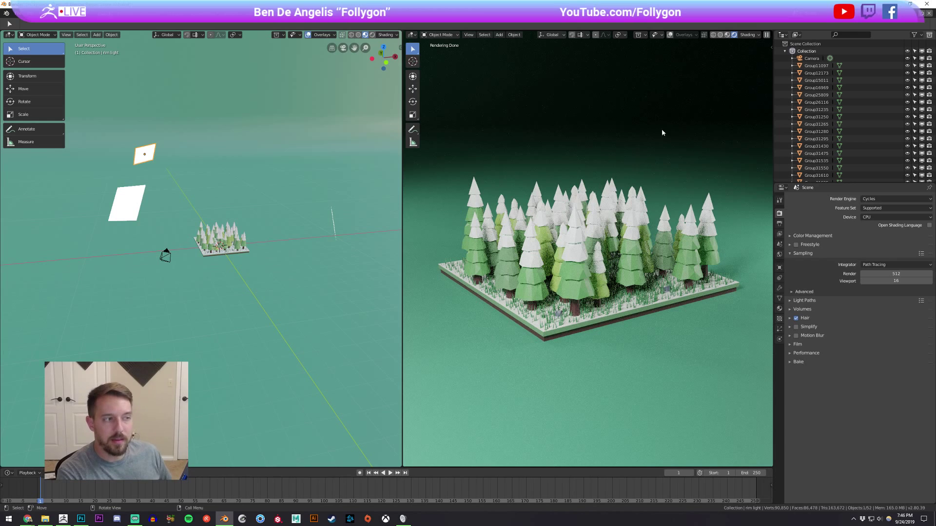
scroll(207, 193, "down", 4)
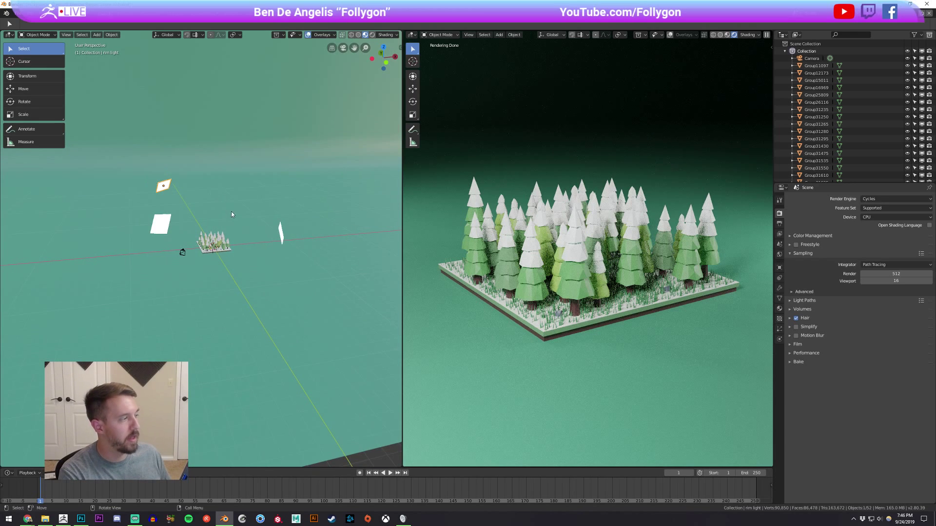
middle_click_drag(242, 197, 256, 215)
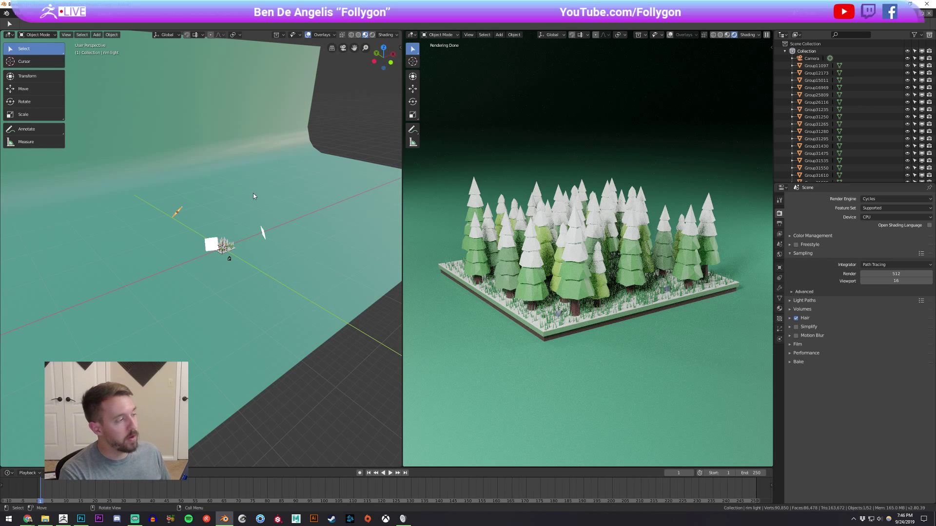
left_click(221, 209)
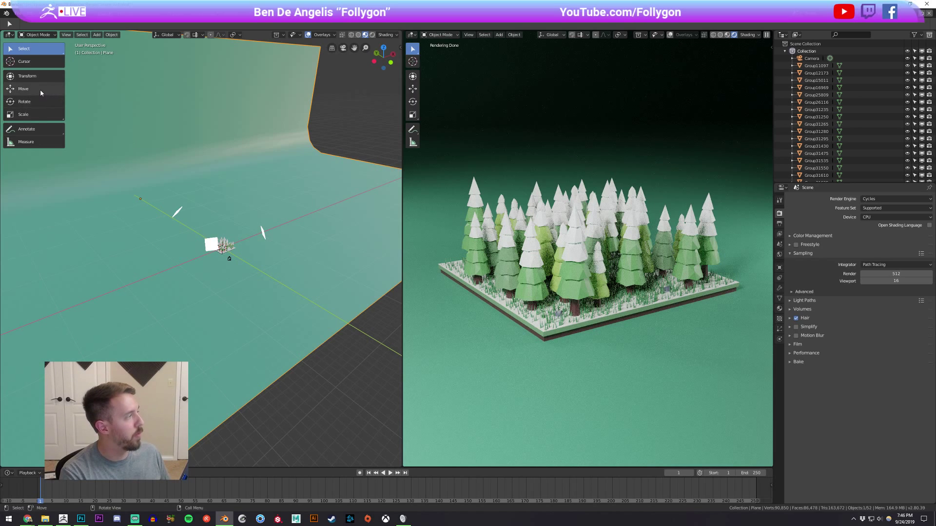
left_click(29, 115)
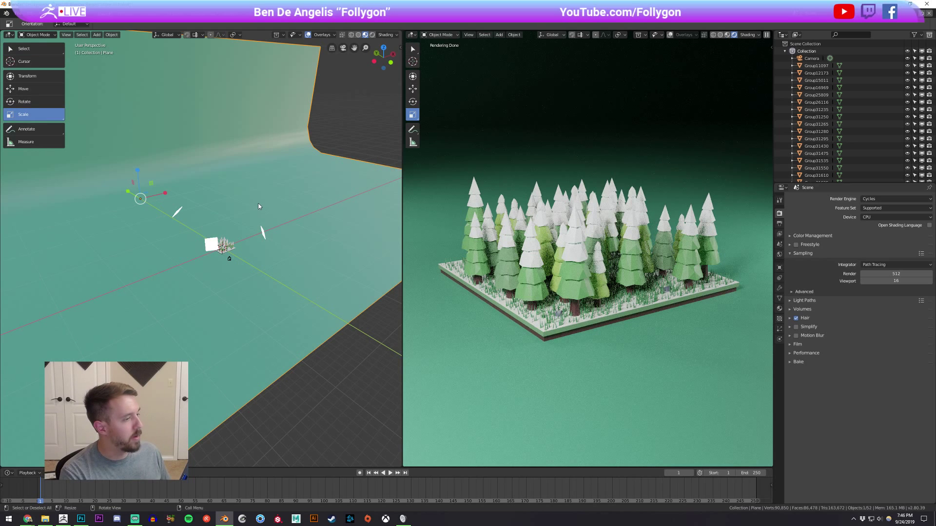
left_click(57, 92)
middle_click_drag(225, 218, 239, 223)
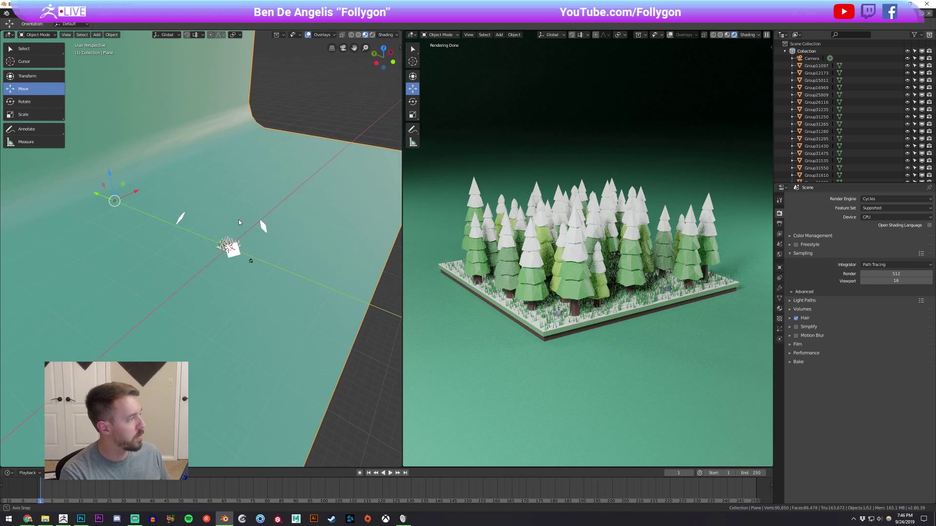
left_click_drag(97, 193, 233, 261)
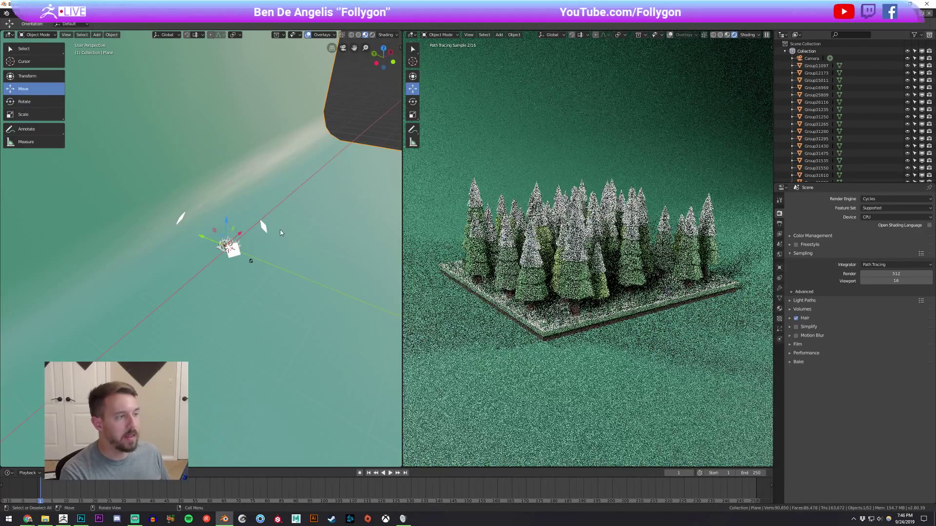
mouse_move(295, 146)
middle_mouse_down()
mouse_move(318, 146)
mouse_move(309, 144)
middle_mouse_up()
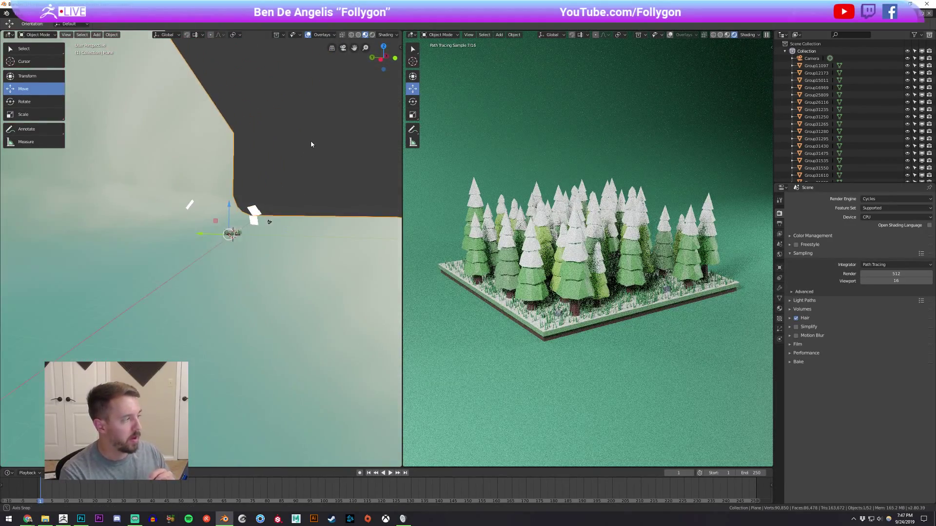
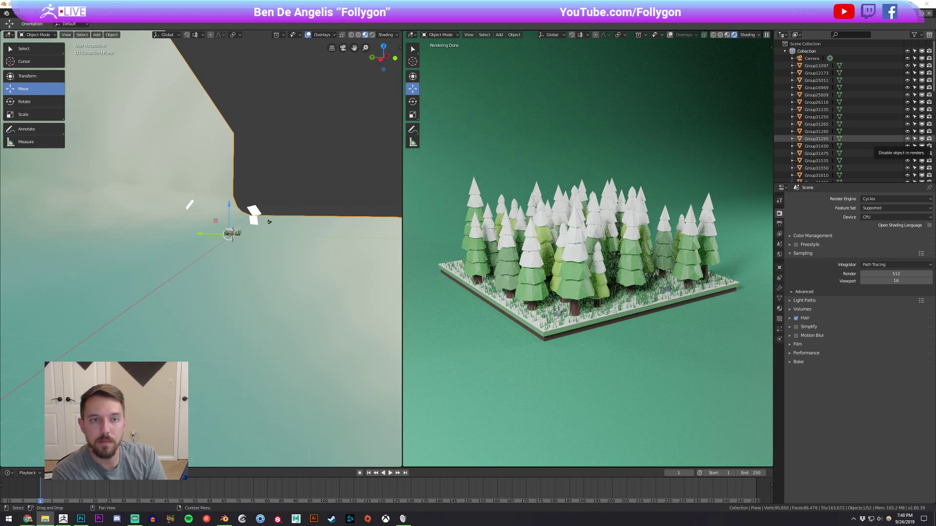
Switch to Photoshop and hide Layer 0 copy, Layer 3 and Layer 1 in winter render.psd, leaving only the original render.
key("alt+Tab")
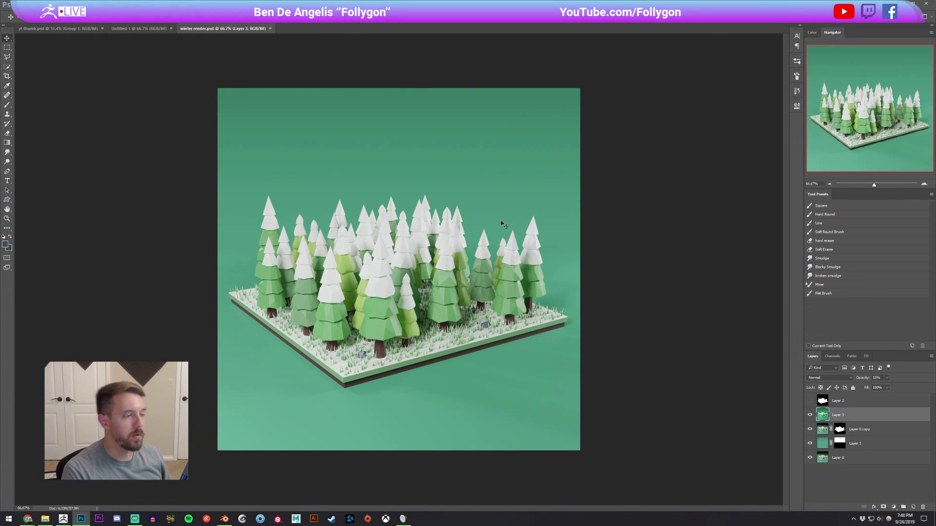
left_click_drag(617, 215, 609, 215, "ctrl")
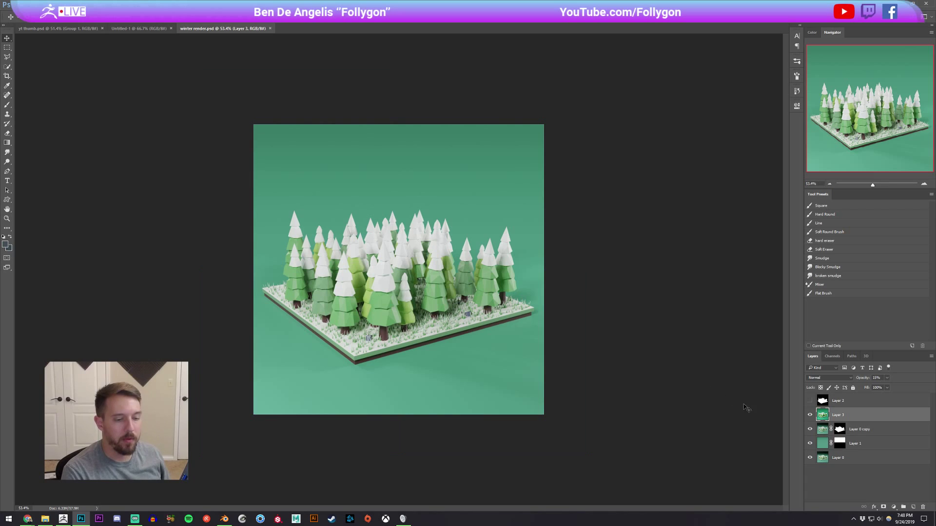
left_click(809, 429)
left_click(809, 414)
left_click(810, 444)
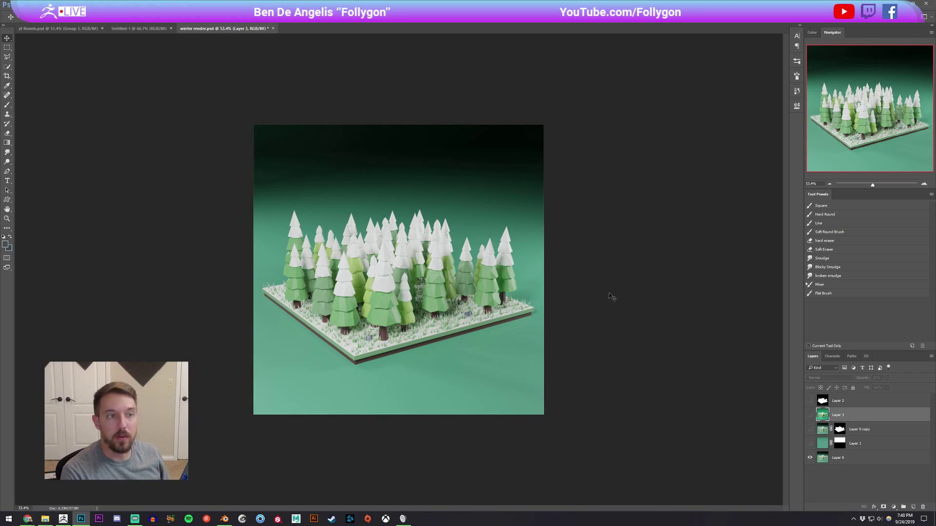
Select Layer 0 and display the render enlarged in full-screen mode.
left_click(822, 460)
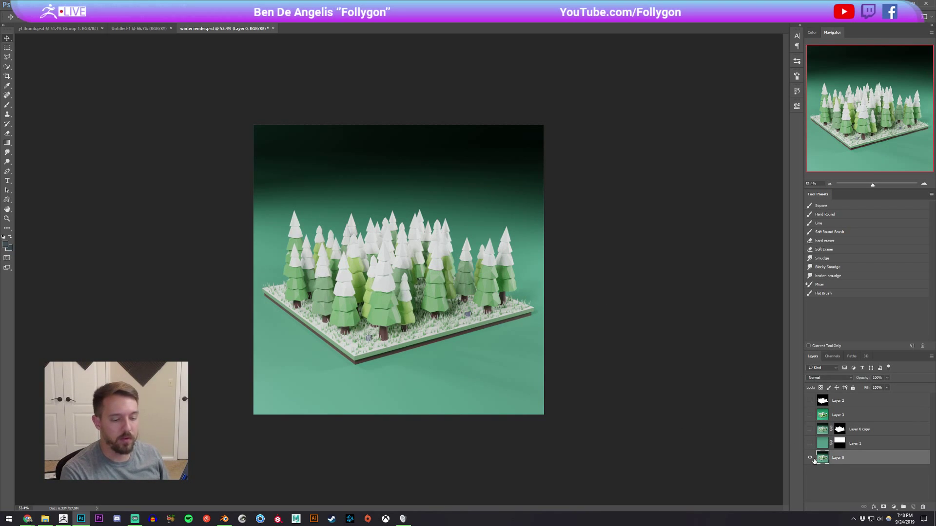
scroll(571, 329, "up", 2, "alt")
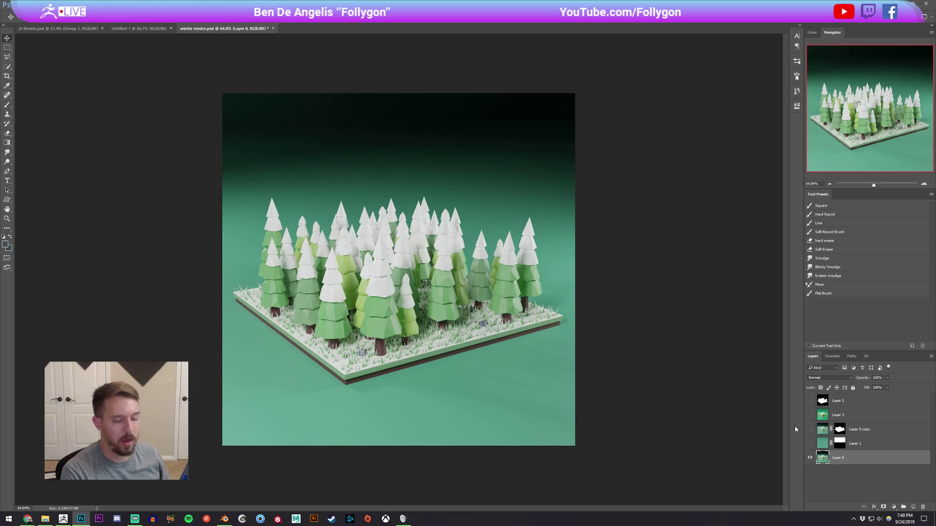
key("f")
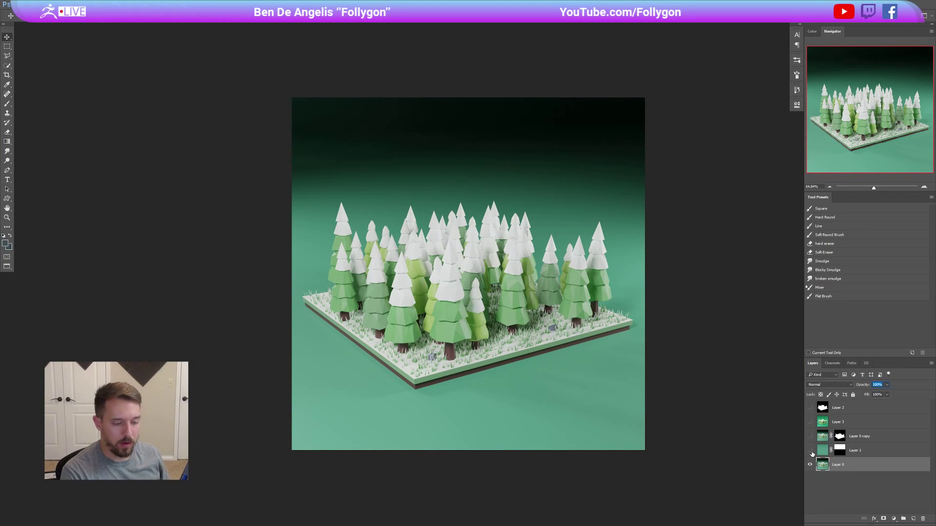
left_click(810, 451)
left_click(810, 451)
key("ctrl+shift+r")
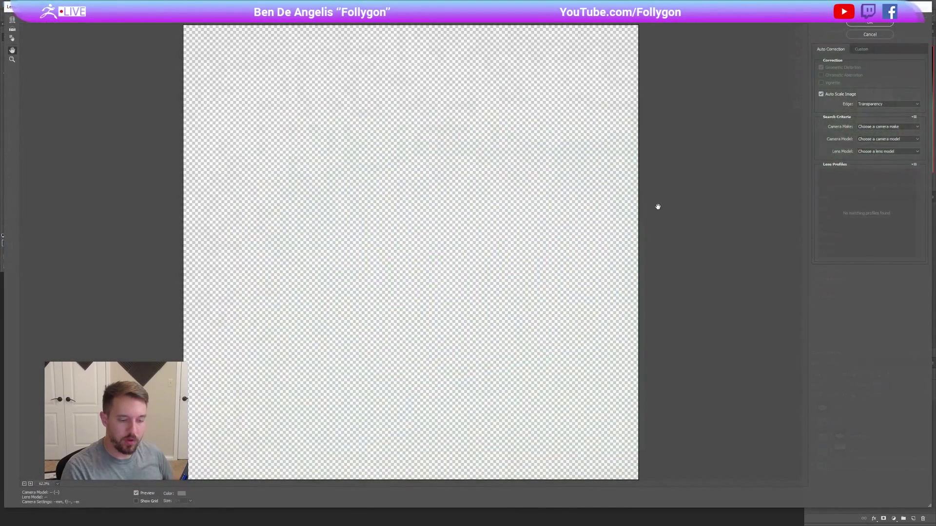
left_click(861, 35)
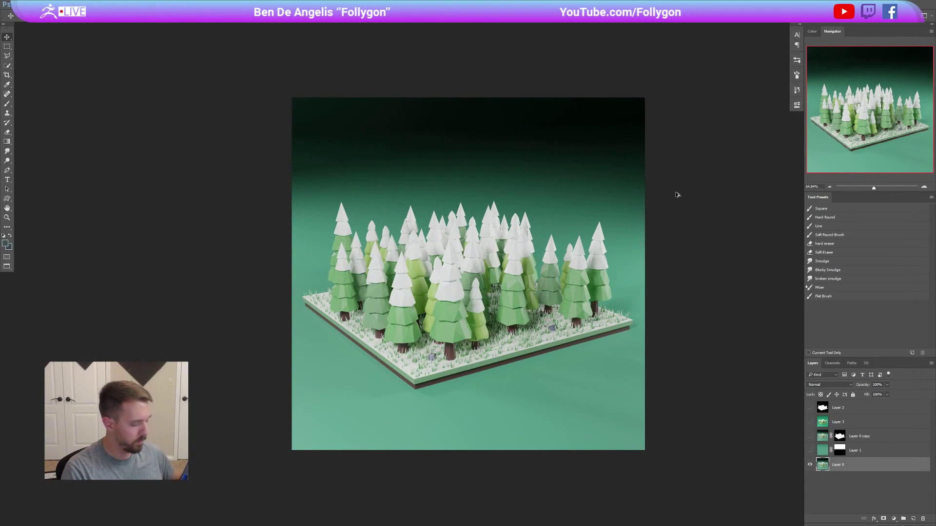
Add a layer above Layer 0 and fill it with a vertical gradient of two greens sampled from the backdrop, lighter at the top.
key("g")
left_click_drag(7, 141, 27, 142)
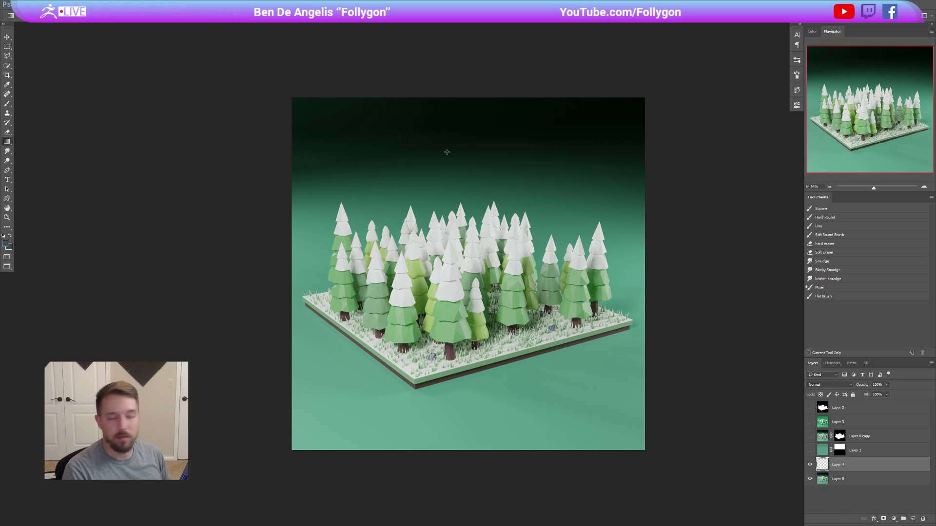
left_click(317, 244, "alt")
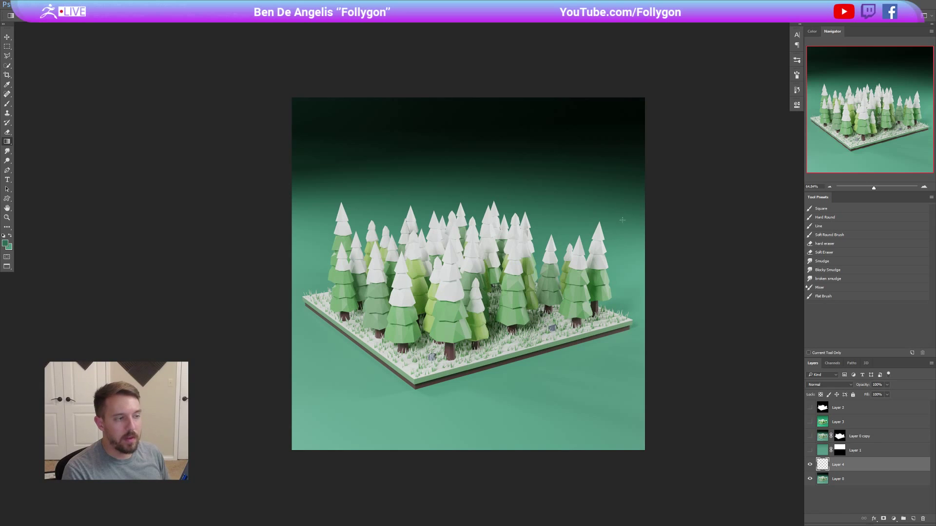
left_click(625, 262, "alt")
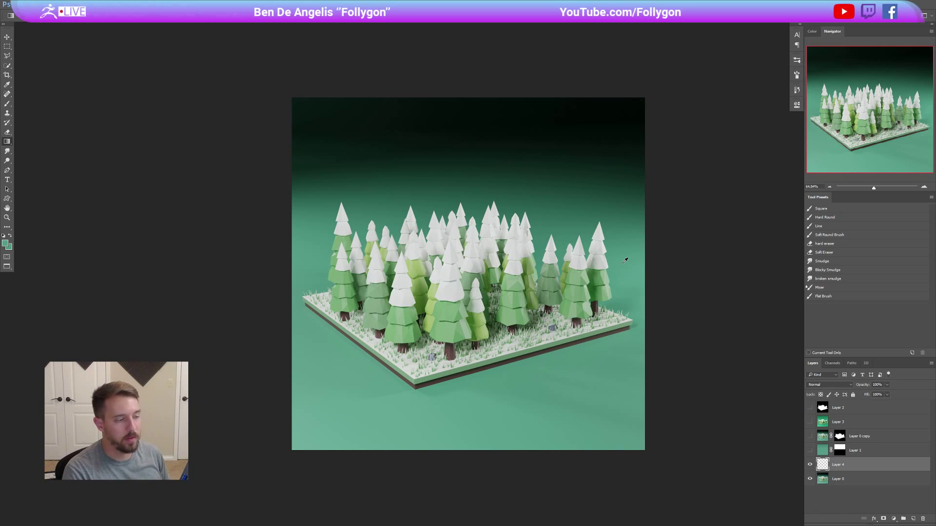
left_click(625, 218, "alt")
left_click_drag(623, 260, 630, 97)
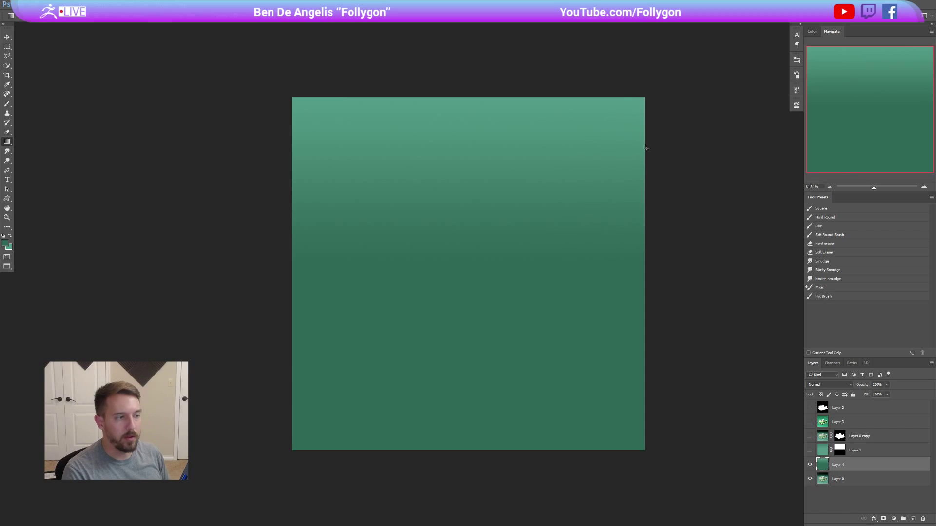
Add a layer mask to Layer 4 and fade it with a vertical gradient so the green fill only covers the area above the tree tops.
left_click(883, 520)
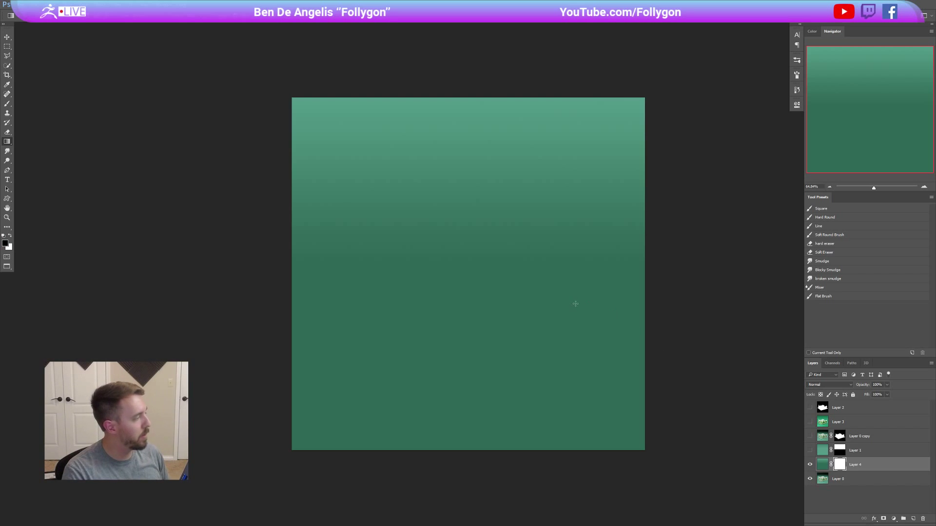
left_click_drag(582, 250, 579, 203)
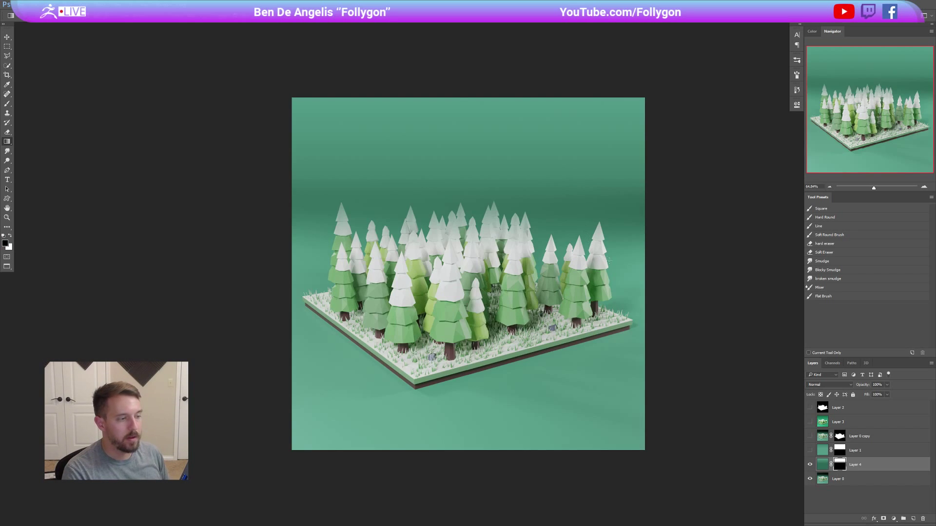
left_click_drag(619, 264, 613, 210)
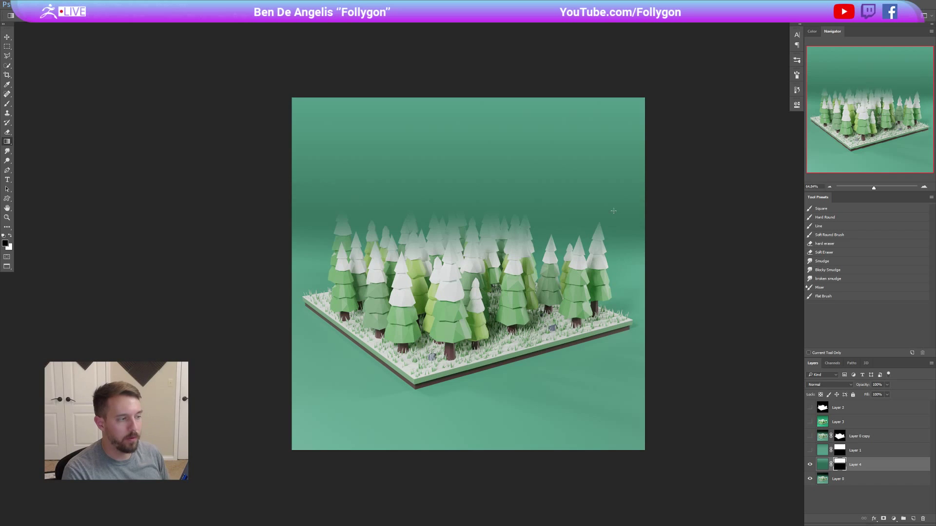
left_click_drag(617, 266, 612, 194)
left_click_drag(620, 273, 616, 169)
left_click_drag(619, 267, 611, 212)
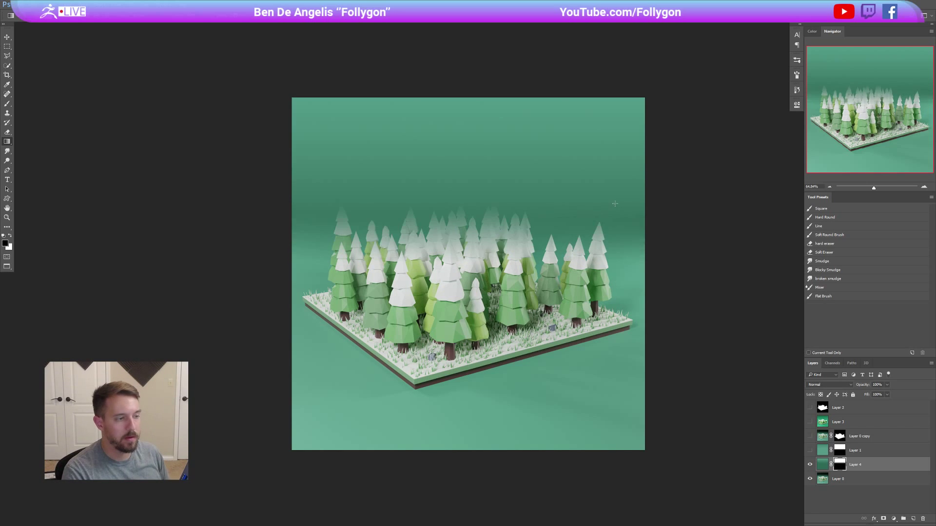
Show and select the masked Layer 0 copy so the cut-out trees cover the gradient.
left_click(863, 450)
left_click(811, 437)
left_click(862, 440)
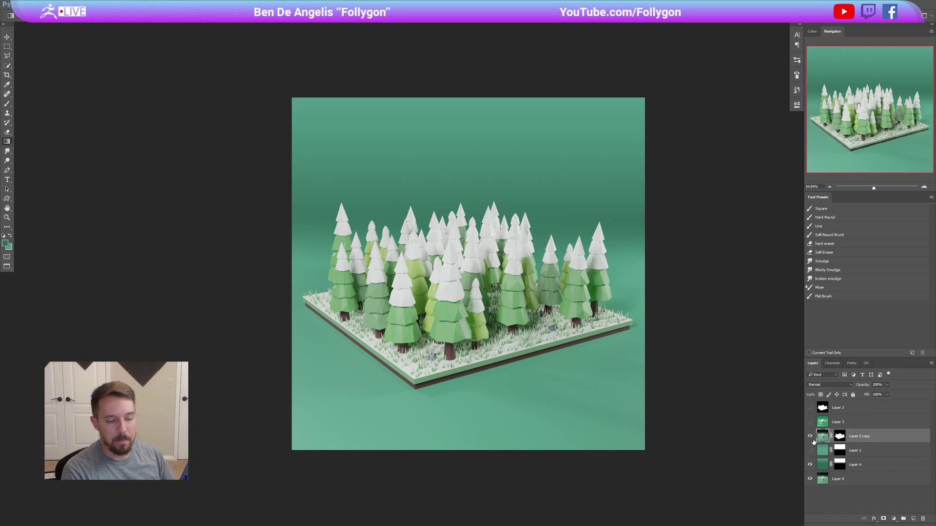
Check the tree cut-out and the gradient by toggling the visibility of Layer 4, Layer 0 and Layer 0 copy.
left_click(810, 464)
left_click(810, 478)
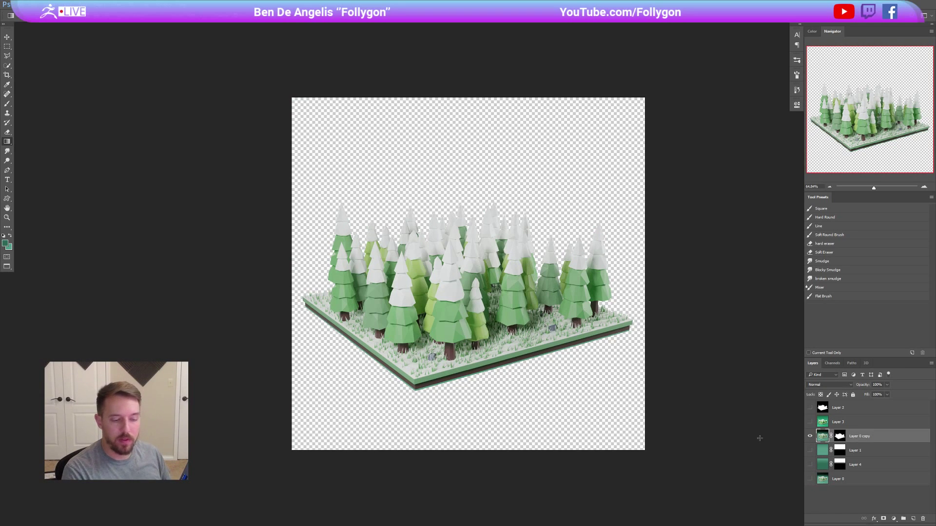
left_click(810, 464)
left_click(810, 478)
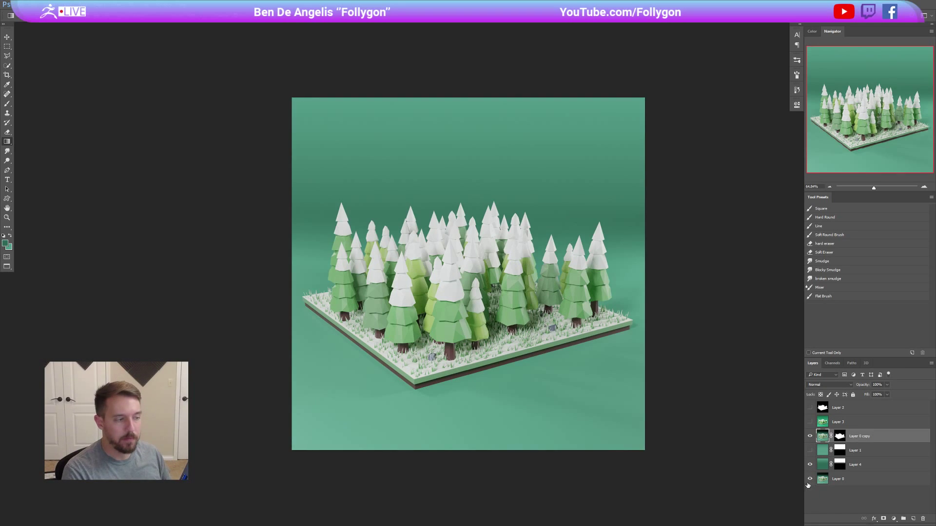
left_click(809, 437)
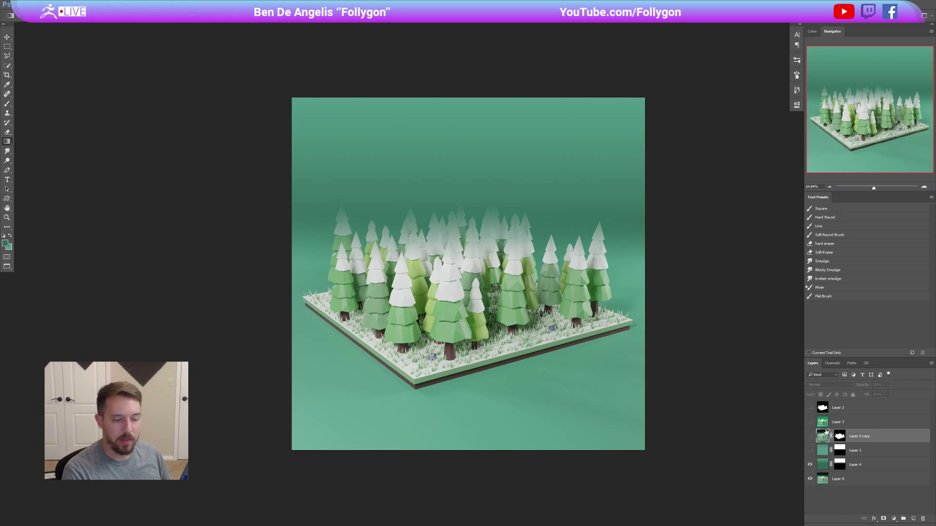
left_click(810, 437)
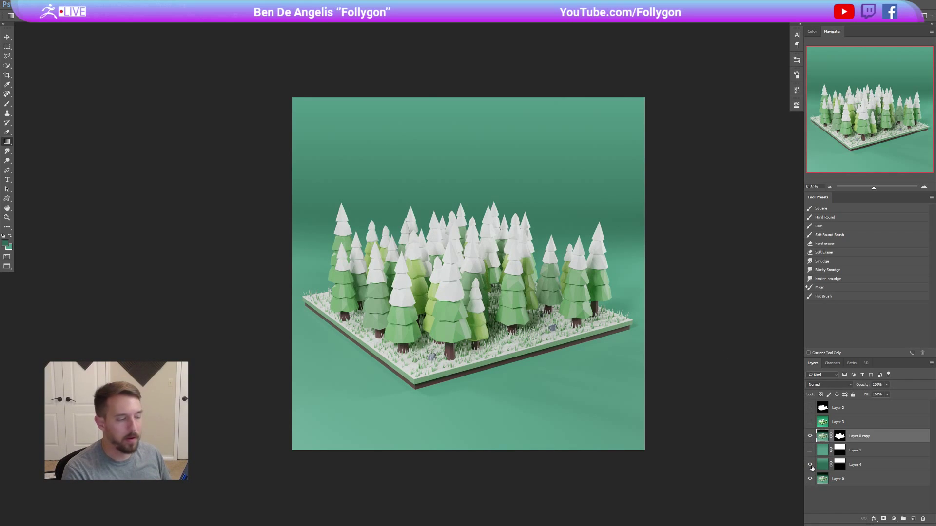
left_click(810, 465)
left_click(810, 465)
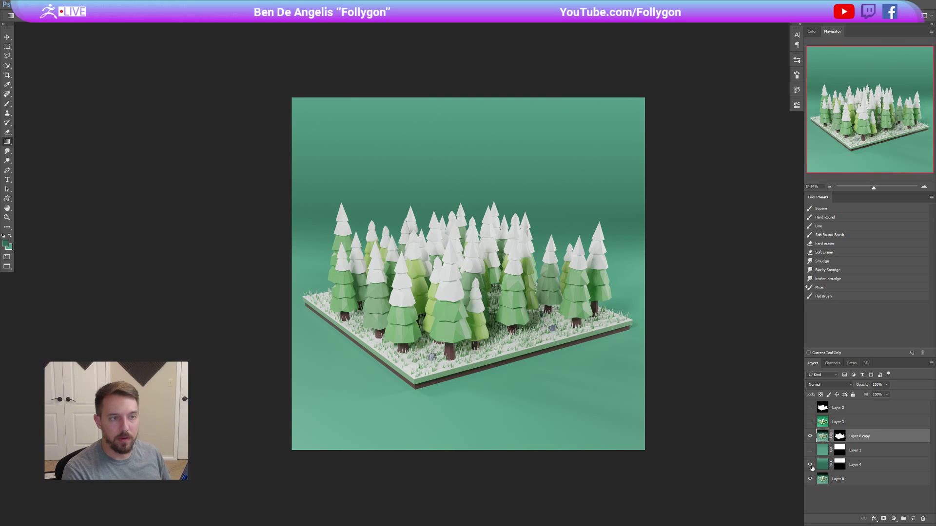
Reduce the opacity of gradient Layer 4 to 79%.
left_click(873, 464)
left_click(887, 385)
left_click_drag(888, 393, 877, 395)
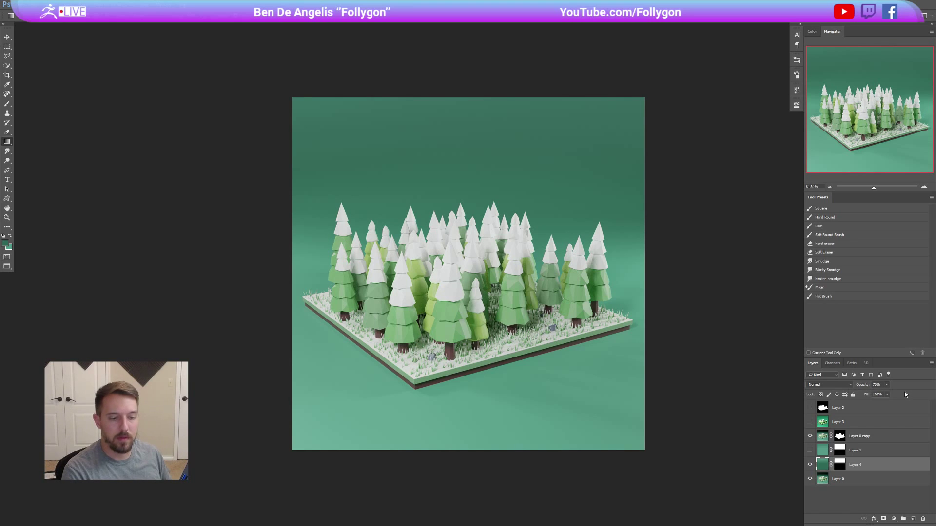
Preview the existing Layer 3 over the composite, look at its Curves adjustment, and hide the layer again.
left_click(870, 436)
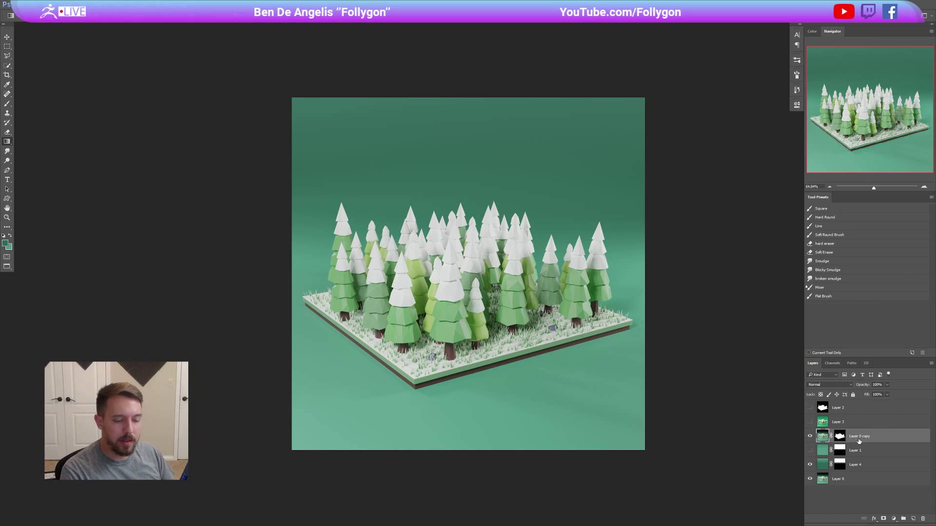
left_click(810, 422)
left_click(837, 422)
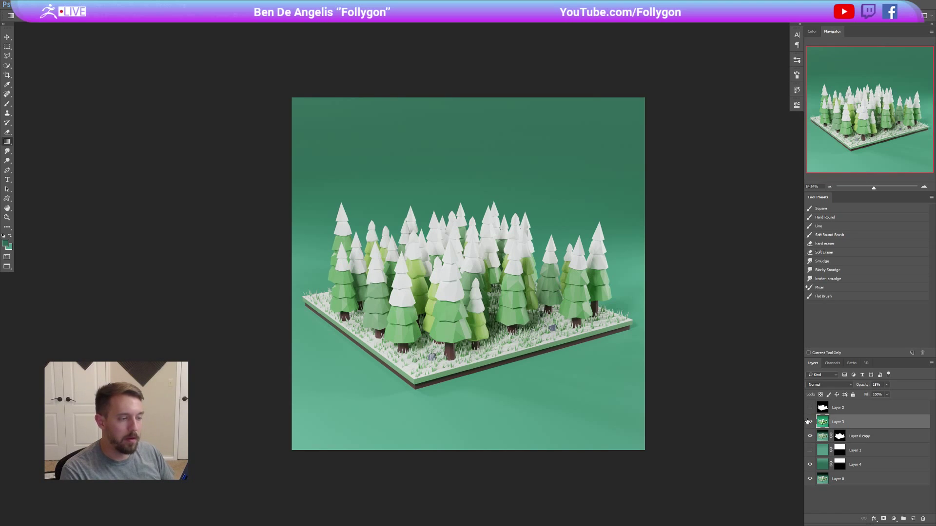
key("ctrl+m")
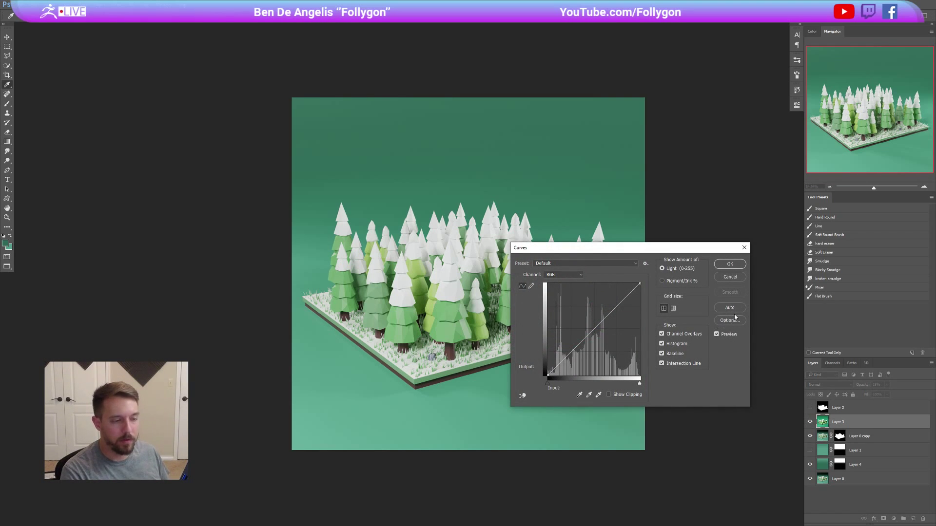
key("Escape")
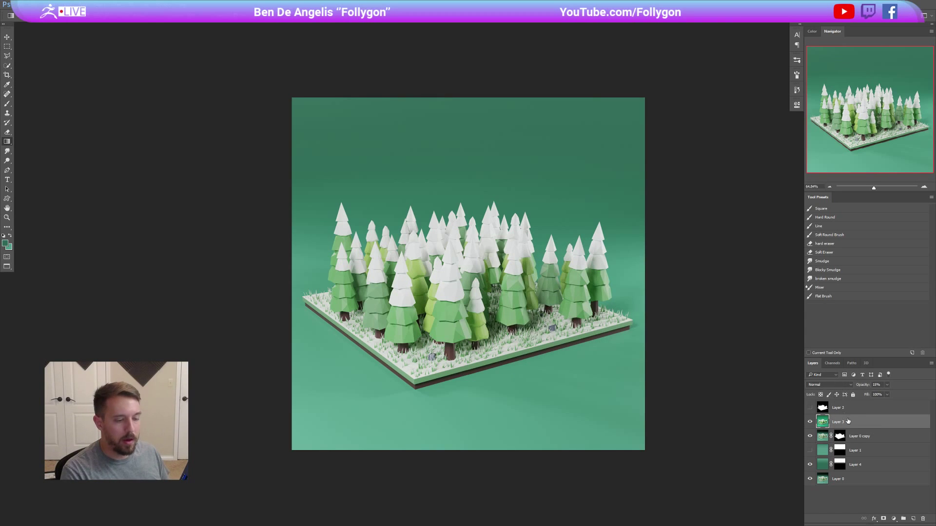
left_click(809, 422)
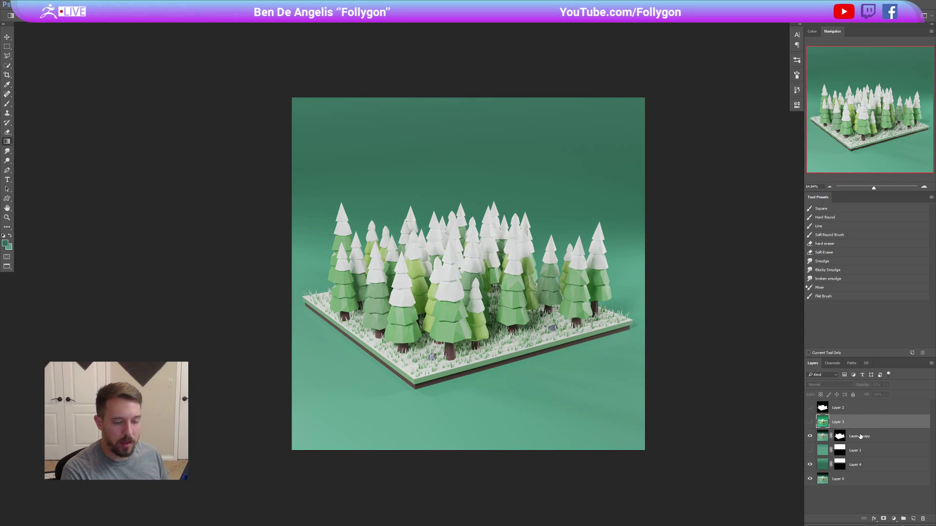
Stamp all visible layers into a new merged layer directly above Layer 0 copy.
left_click(861, 437)
key("ctrl+alt+shift+e")
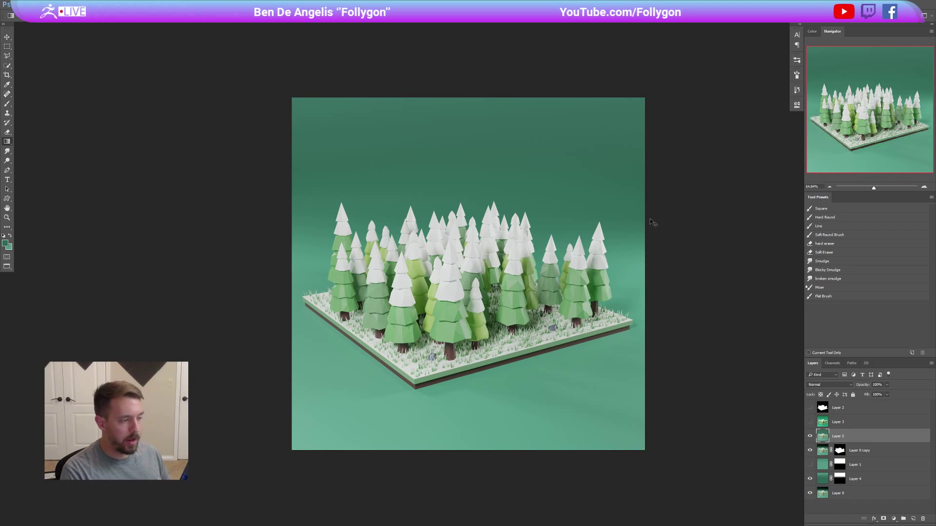
key("ctrl+m")
left_click_drag(606, 317, 609, 310)
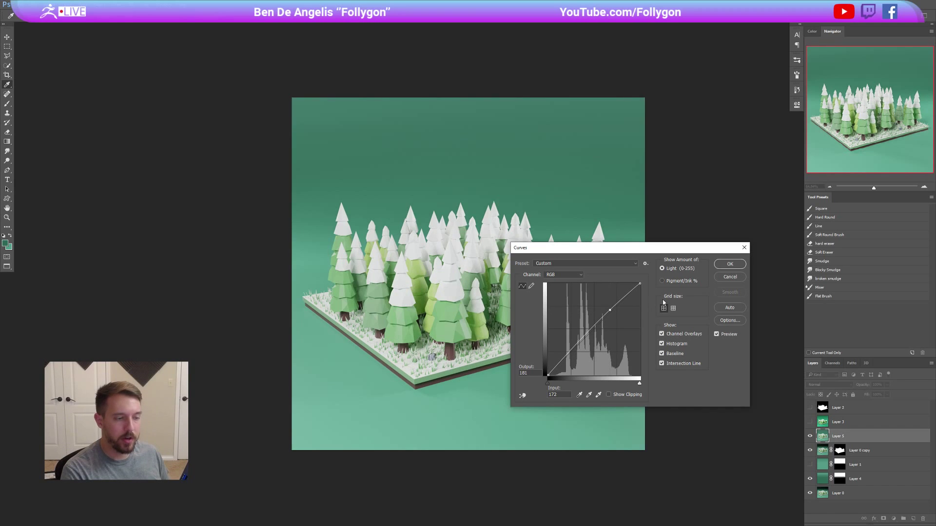
left_click(730, 277)
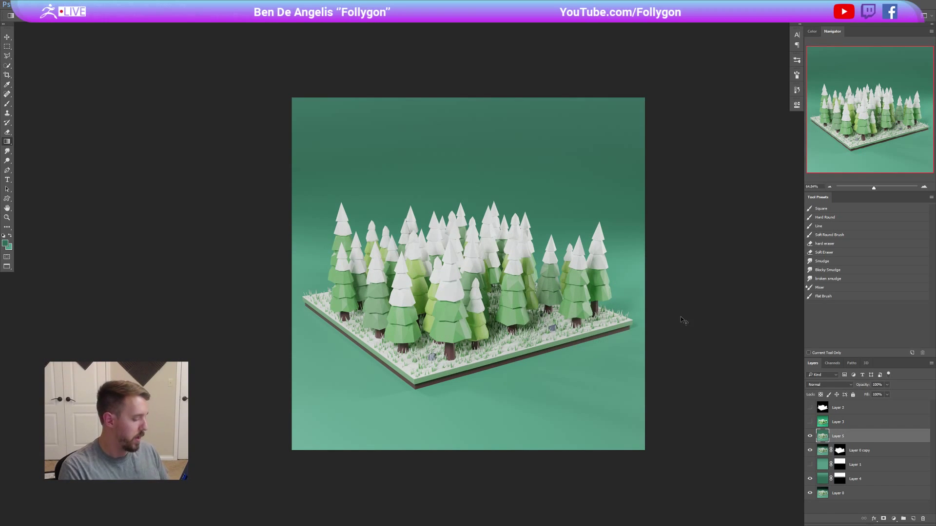
Apply Levels to the merged layer with a black input of 5 and a white input of 245.
key("ctrl+l")
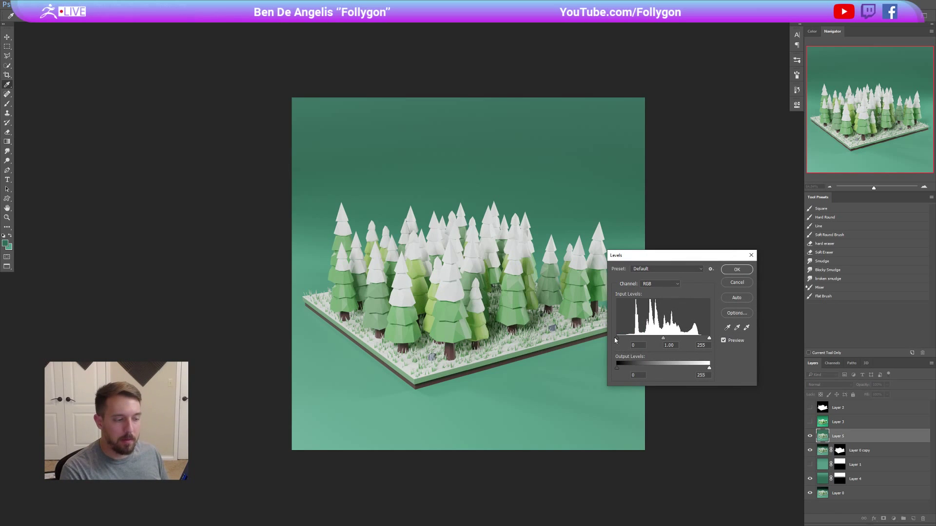
left_click_drag(617, 338, 619, 336)
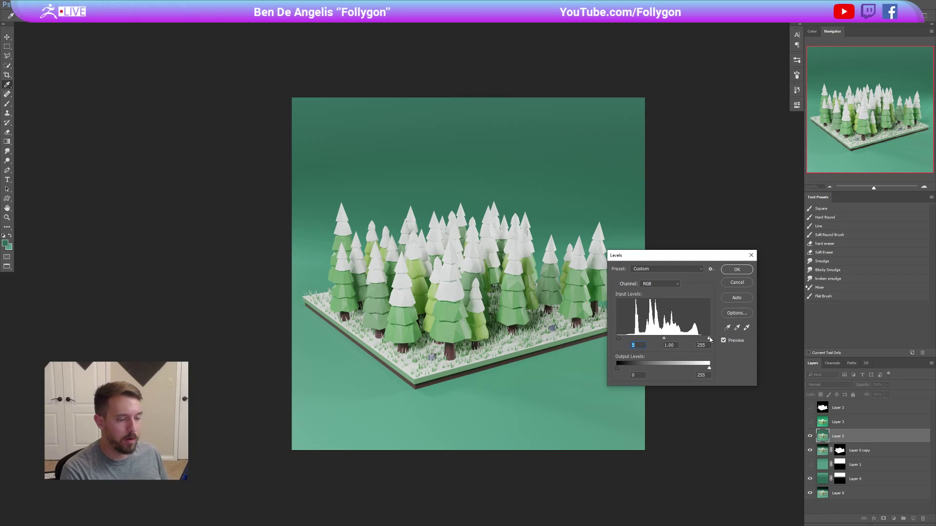
left_click_drag(706, 339, 705, 338)
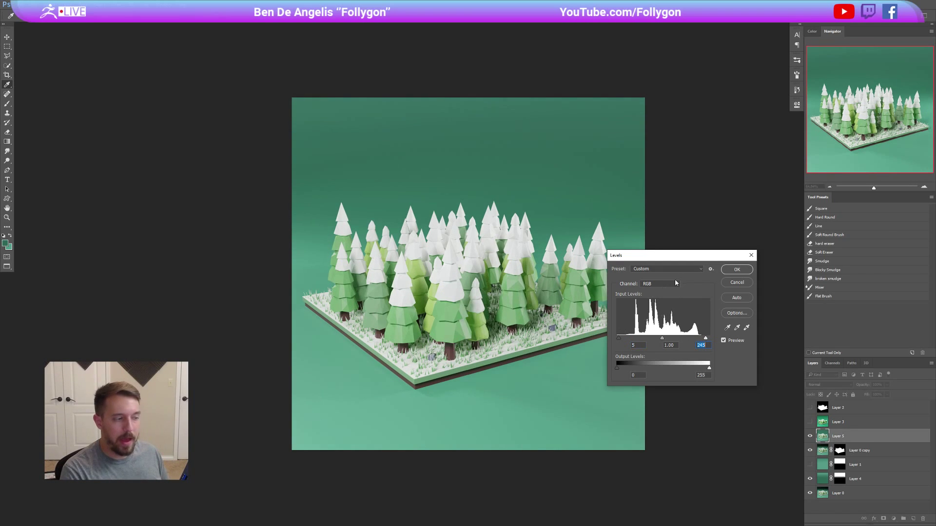
left_click(733, 271)
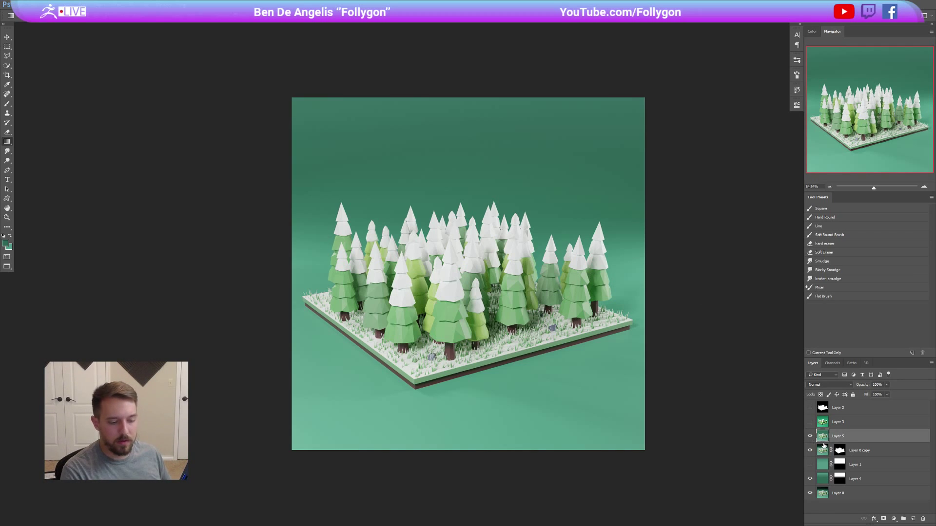
Hide the merged Layer 5, show Layer 3 instead, and activate the Move tool.
left_click(810, 437)
left_click(810, 423)
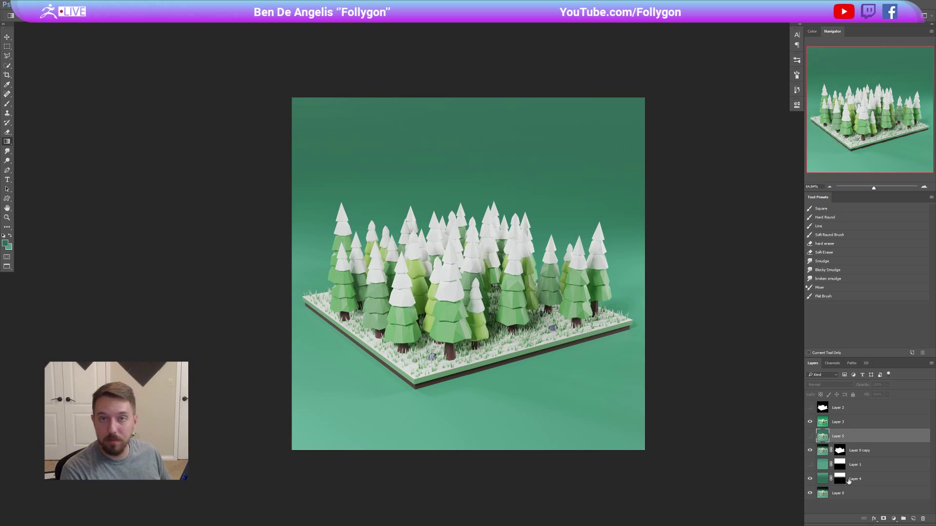
left_click(687, 329)
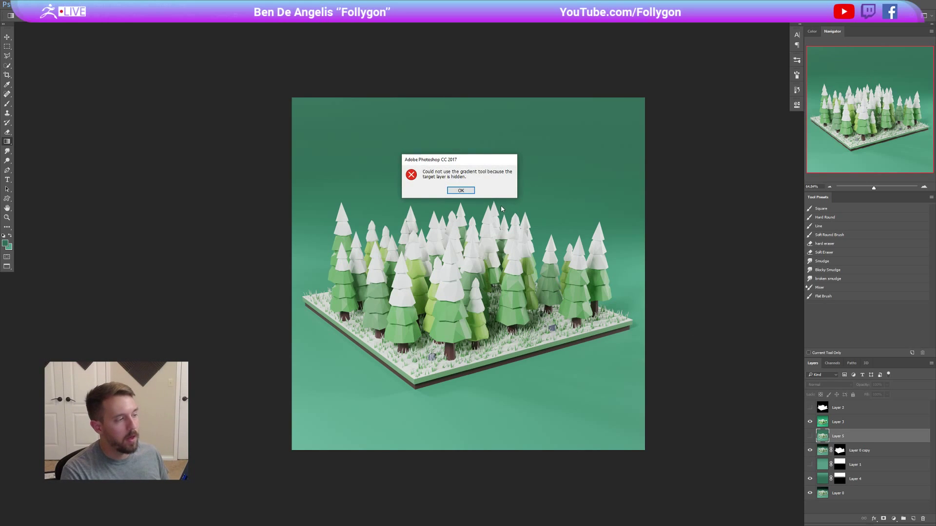
key("Return")
key("v")
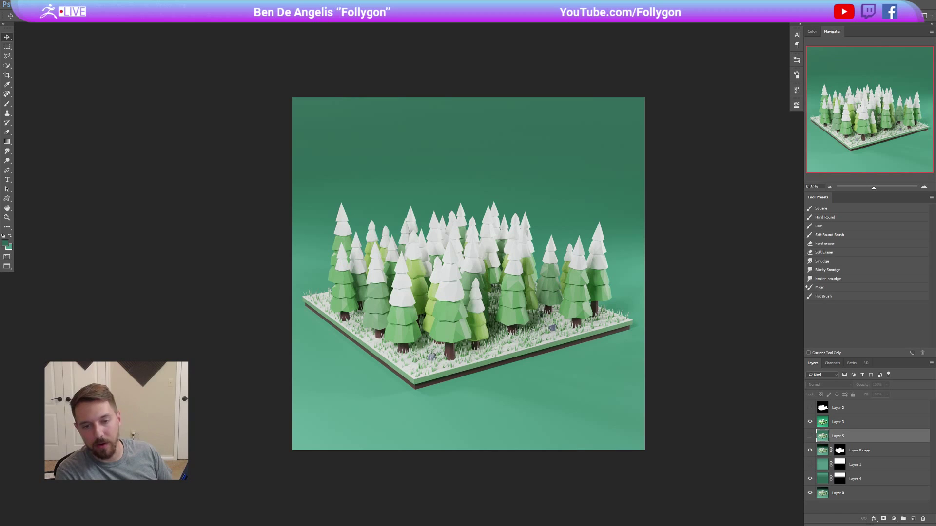
Switch from Photoshop to the Chrome window showing the Low Poly Foliage Pack product page.
key("alt+Tab")
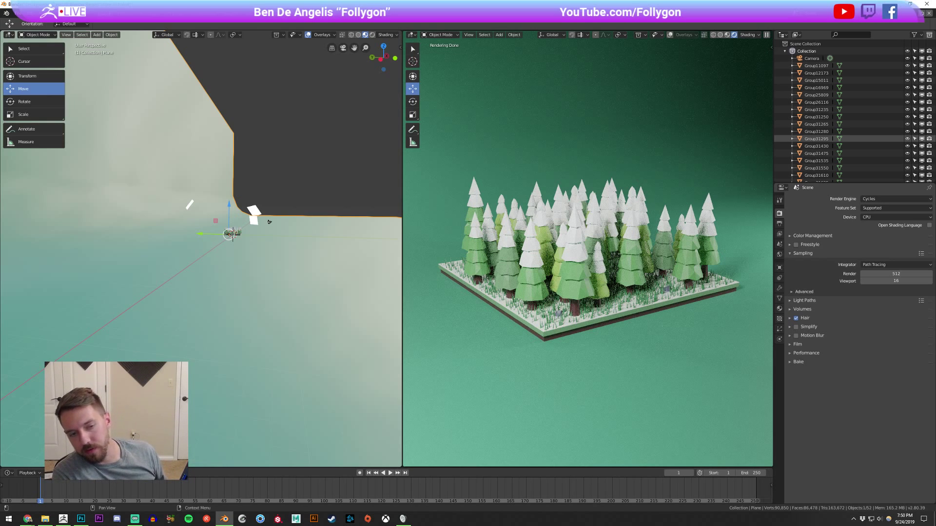
key("alt+Tab")
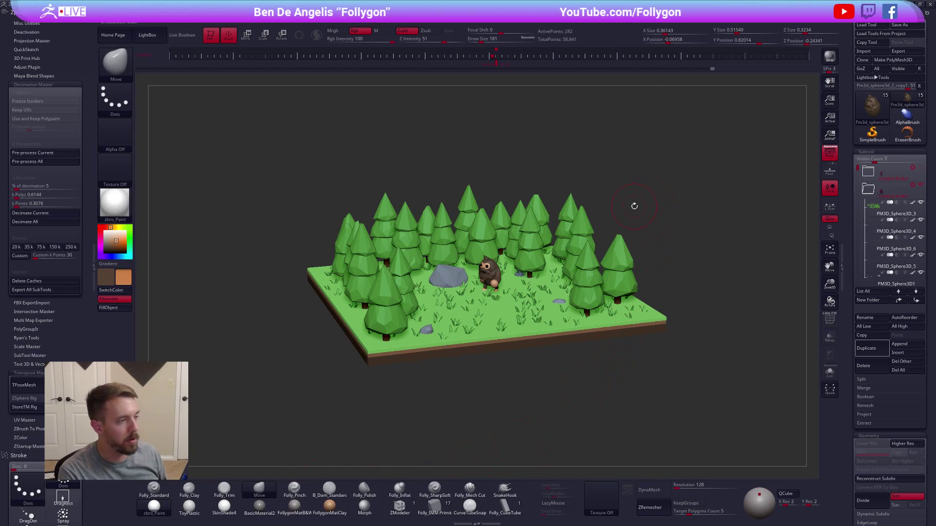
key("alt+Tab")
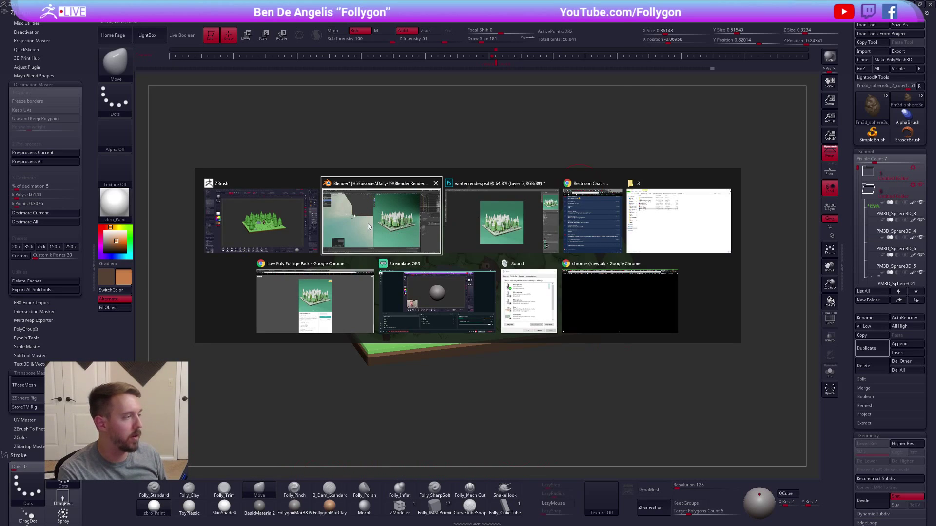
left_click(318, 287)
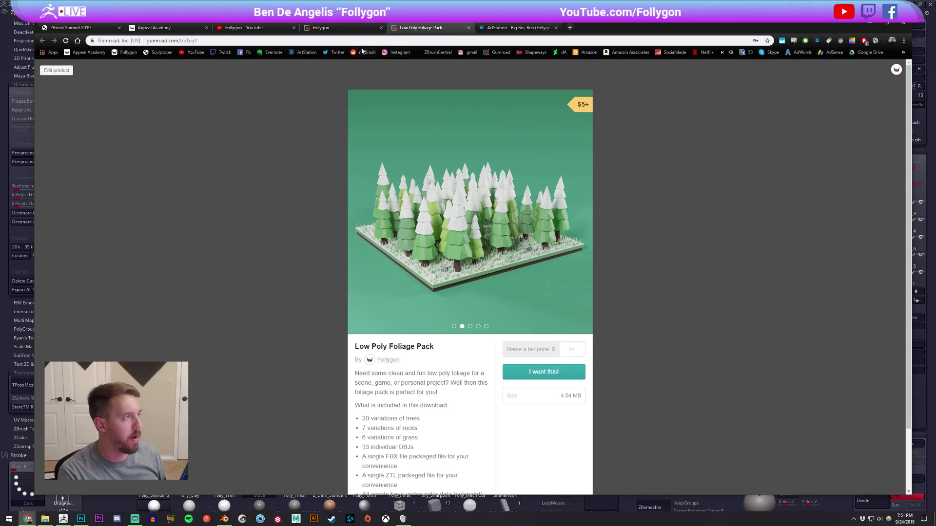
Look through the products on the Follygon Gumroad store page and go back to the Low Poly Foliage Pack page.
left_click(337, 29)
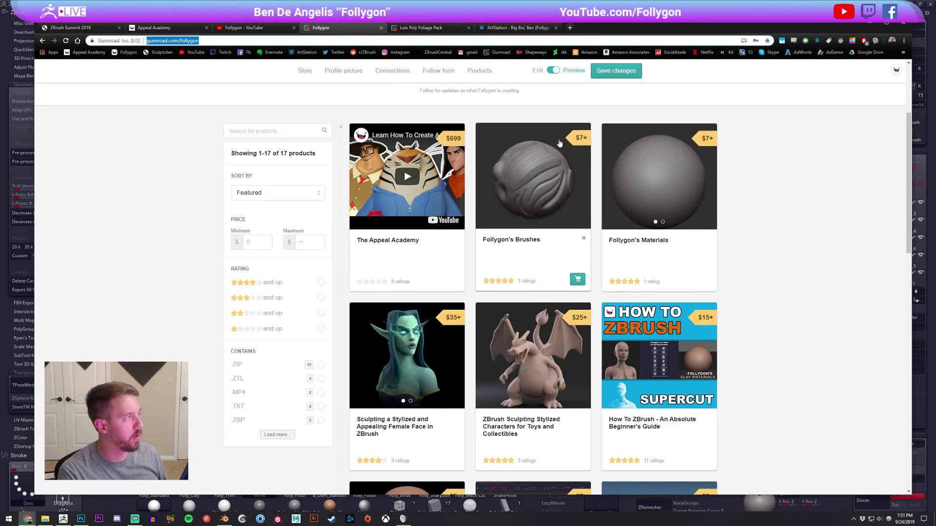
scroll(722, 205, "down", 1)
scroll(766, 235, "up", 2)
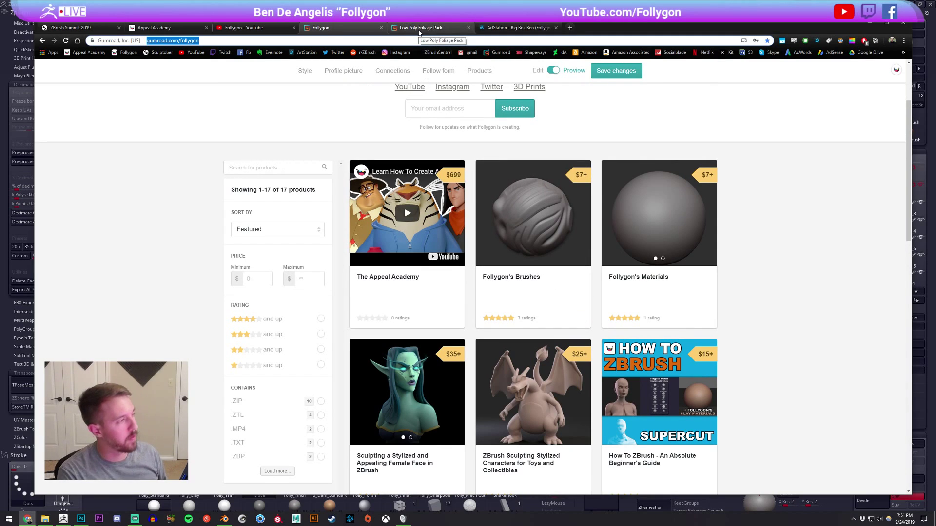
left_click(419, 29)
left_click(348, 28)
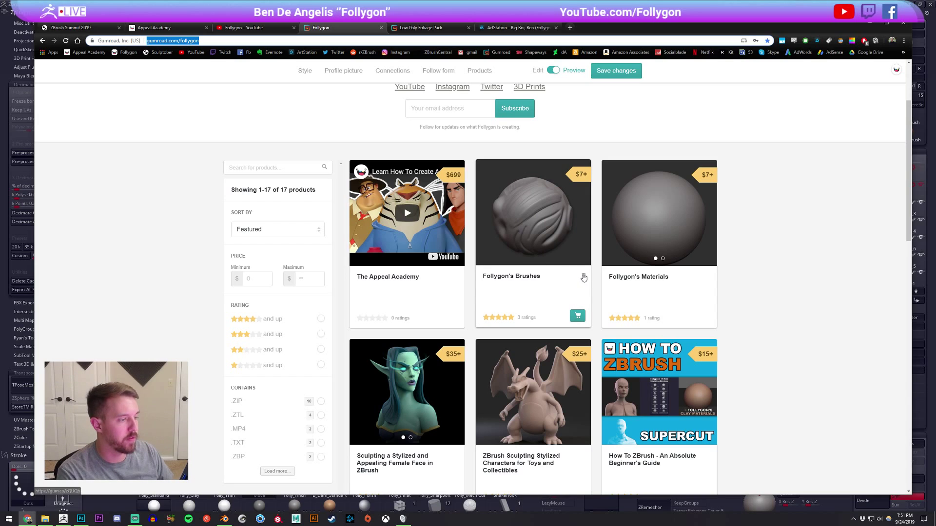
left_click(443, 29)
Switch to ZBrush and replace the forest diorama on the canvas with the PM3D_Sphere3D tool.
key("alt+Tab")
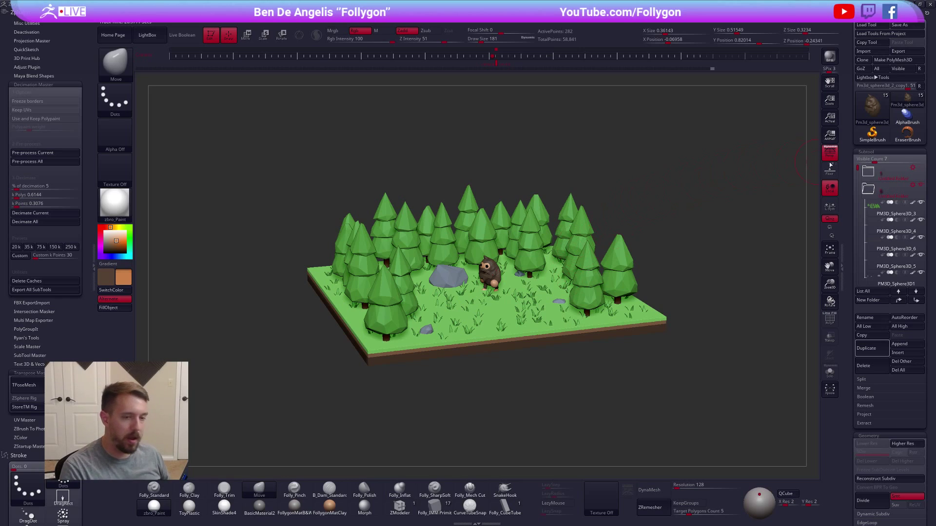
left_click(872, 105)
left_click(512, 140)
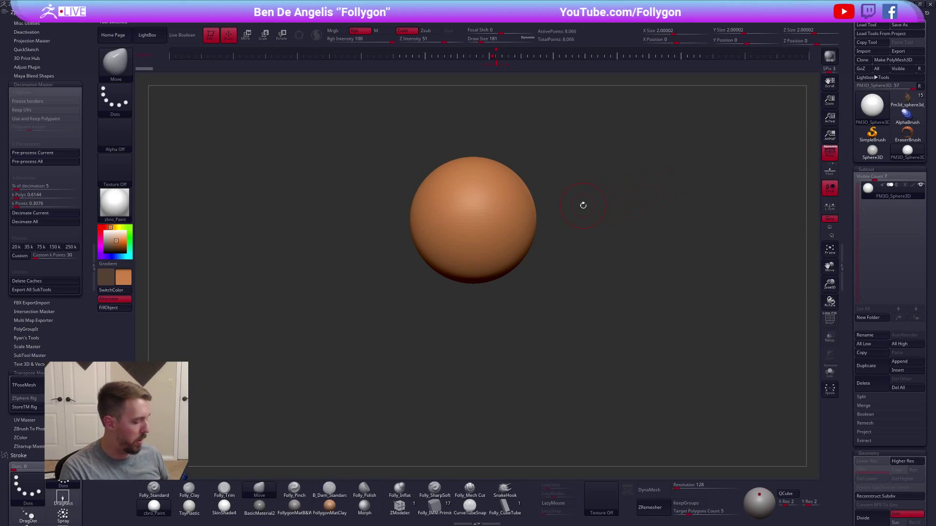
Select the Folly_InsertHand brush and choose its Hands mesh for insertion.
key("b")
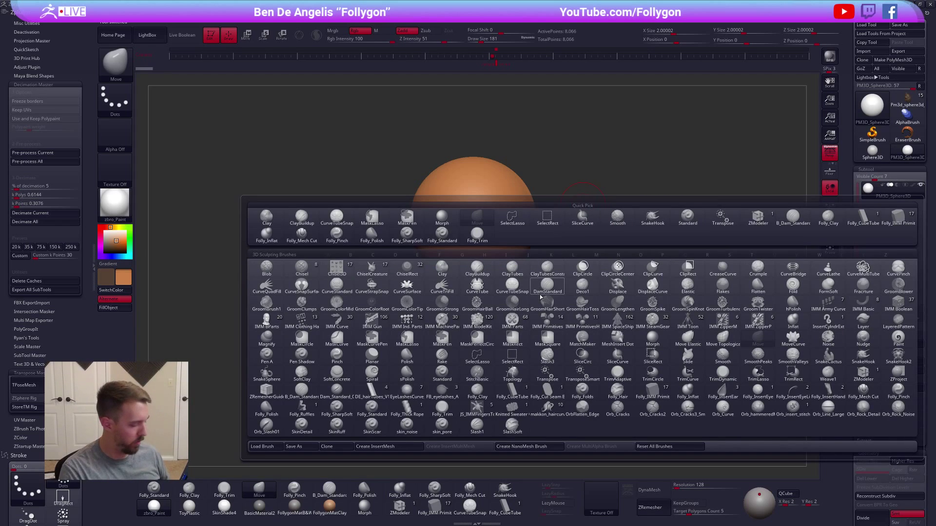
key("f")
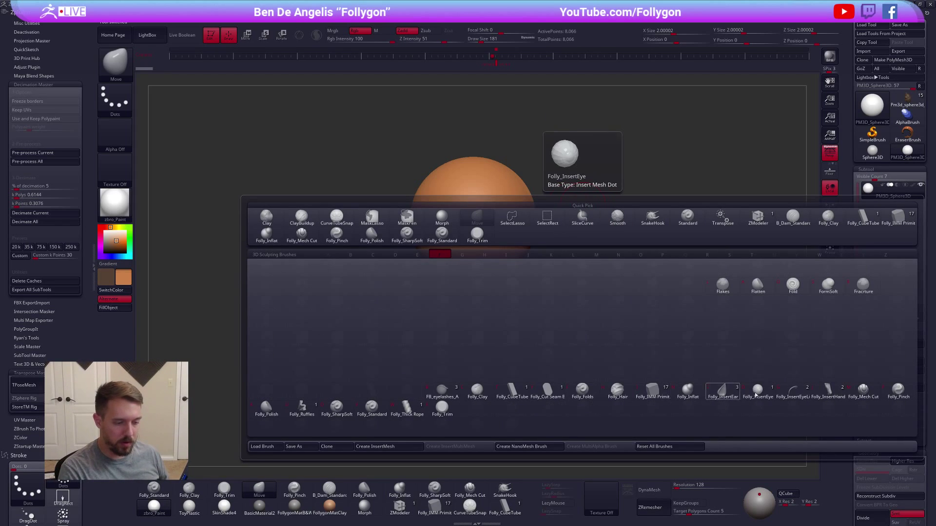
left_click(838, 394)
key("m")
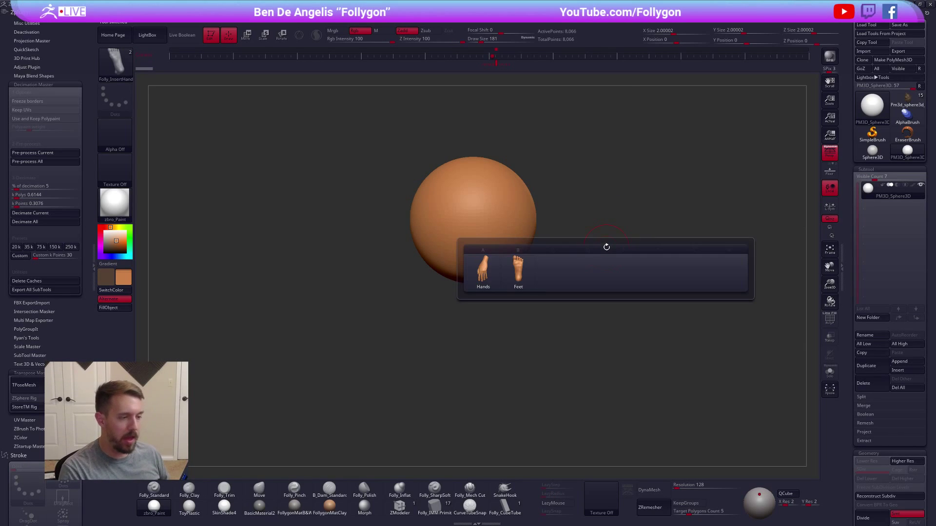
left_click(489, 275)
Set the colour to white with the grey FollygonMat material and insert a hand mesh onto the sphere.
left_click_drag(106, 232, 99, 225)
left_click(295, 506)
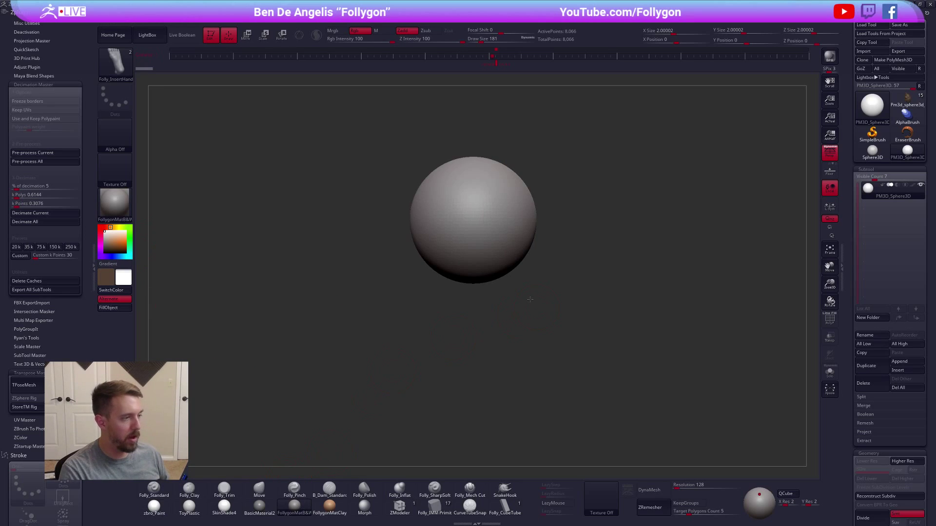
left_click_drag(535, 309, 516, 308)
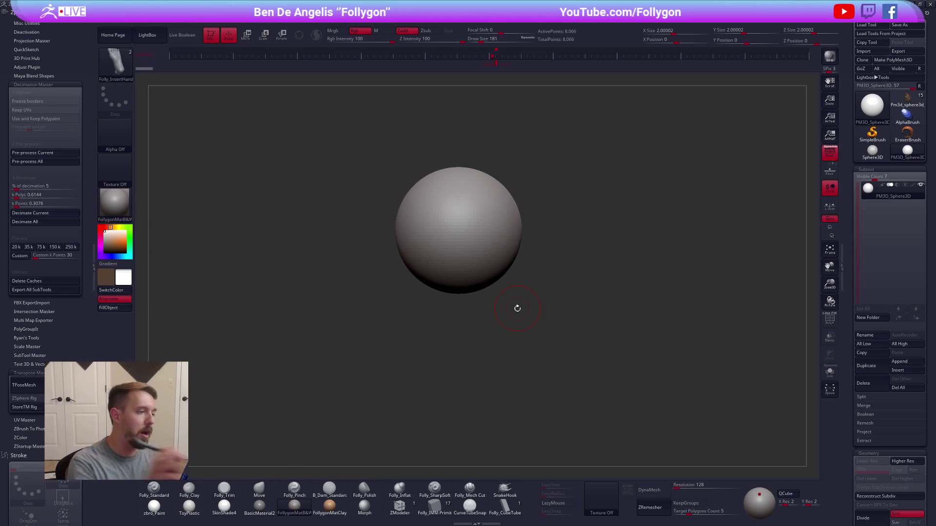
mouse_move(495, 219)
left_mouse_down()
mouse_move(498, 299)
mouse_move(548, 305)
left_mouse_up()
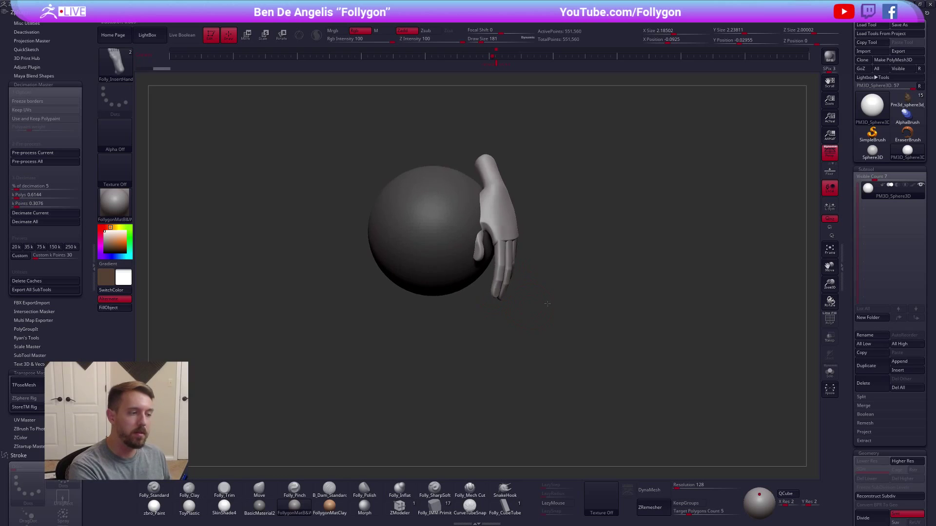
Clear the mask, isolate the hand's polygroups and delete the hidden sphere.
key("shift+f")
left_click_drag(482, 312, 434, 322, "ctrl")
left_click(441, 273, "ctrl+shift")
left_click(436, 288, "ctrl+shift")
left_click_drag(434, 322, 470, 301, "ctrl+shift")
key("space")
left_click(507, 291)
key("shift+f")
left_click_drag(562, 304, 573, 352)
Reconstruct the hand's lower subdivision levels as far as possible and inspect the low-poly mesh.
left_click(877, 497)
left_click(876, 497)
left_click(877, 497)
left_click(876, 496)
left_click(877, 496)
key("shift+f")
left_click_drag(587, 343, 562, 382, "alt")
key("shift+f")
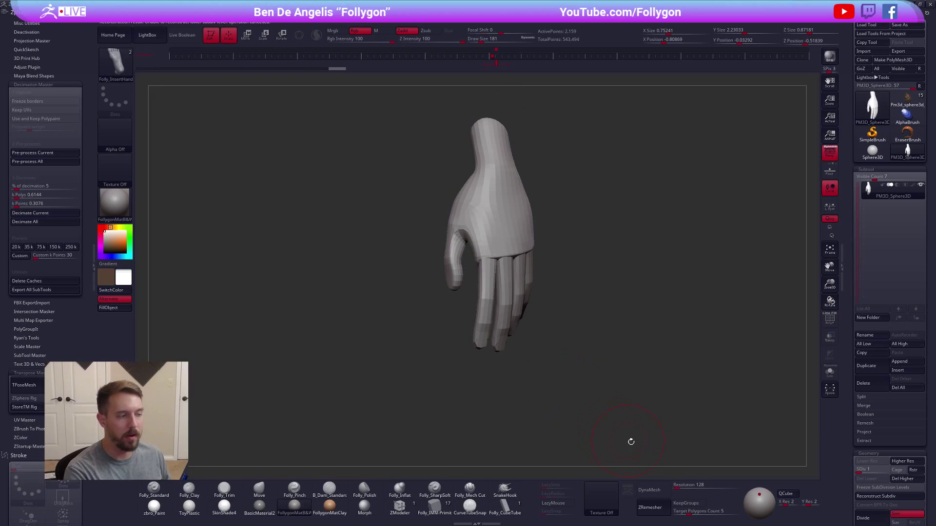
left_click_drag(665, 443, 623, 445)
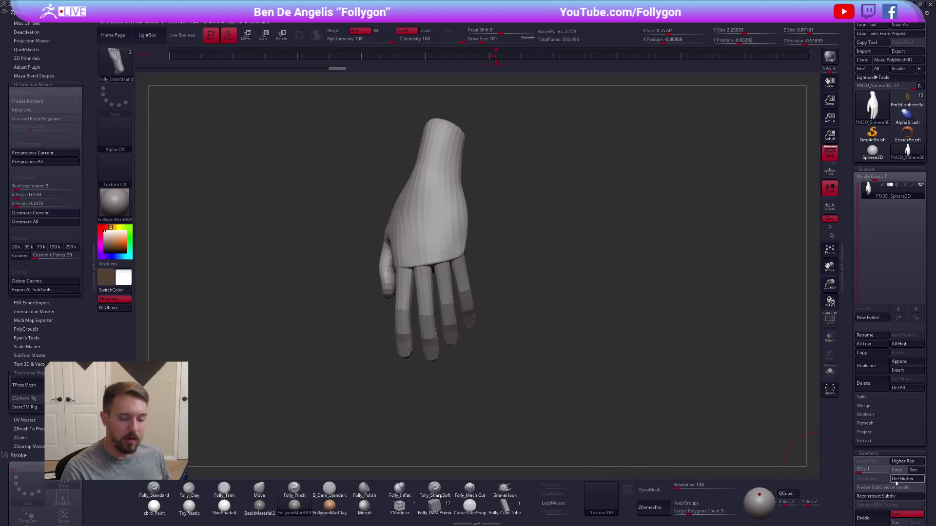
Undo the hand's subdivision reconstruction back to the point where the sphere is deleted.
key("ctrl+d")
key("ctrl+d")
key("ctrl+d")
key("ctrl+z")
key("ctrl+z")
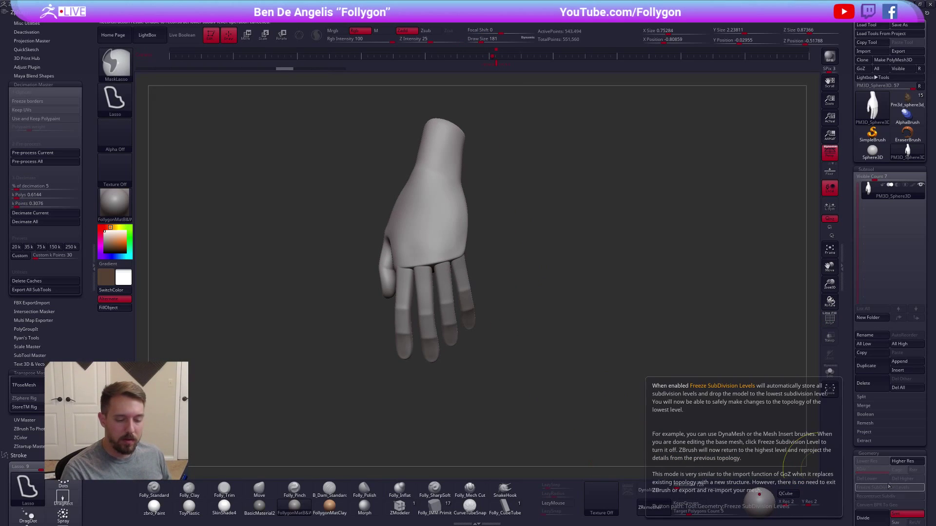
key("ctrl+shift+z")
Switch the insert brush to its Feet mesh and insert a foot below the hand.
left_click_drag(618, 363, 573, 323)
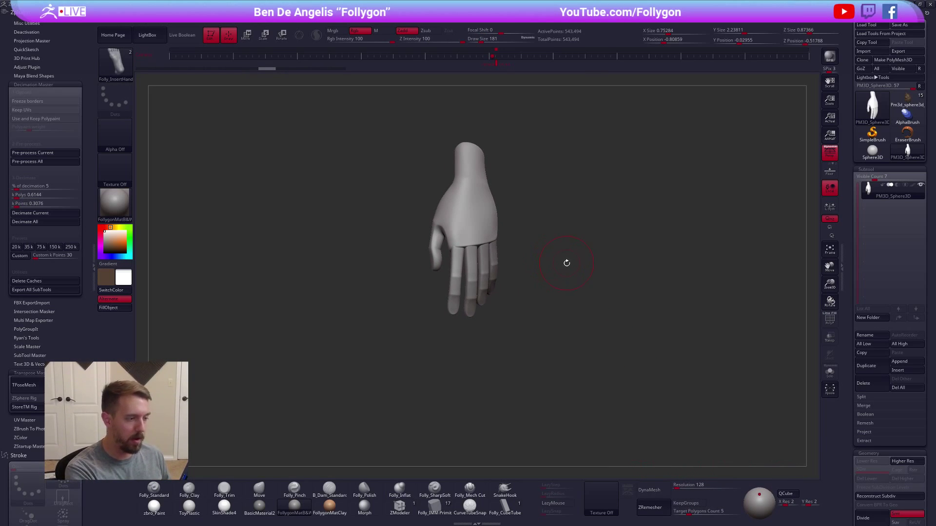
key("m")
left_click(480, 304)
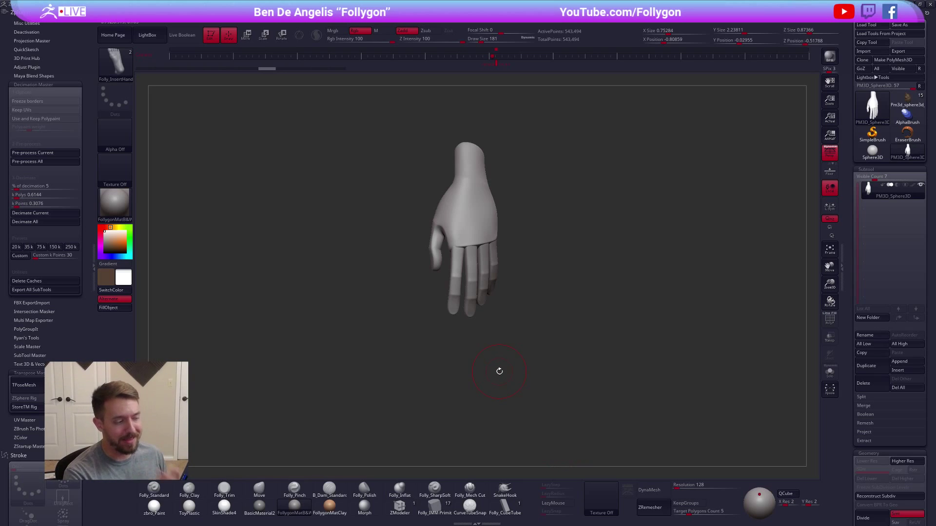
mouse_move(499, 372)
left_mouse_down()
mouse_move(558, 363)
mouse_move(505, 304)
mouse_move(509, 357)
left_mouse_up()
left_click_drag(551, 390, 624, 371)
Rotate the inserted foot with Transpose so its toes point forward and it stands level beneath the hand.
key("r")
left_click_drag(517, 344, 538, 254)
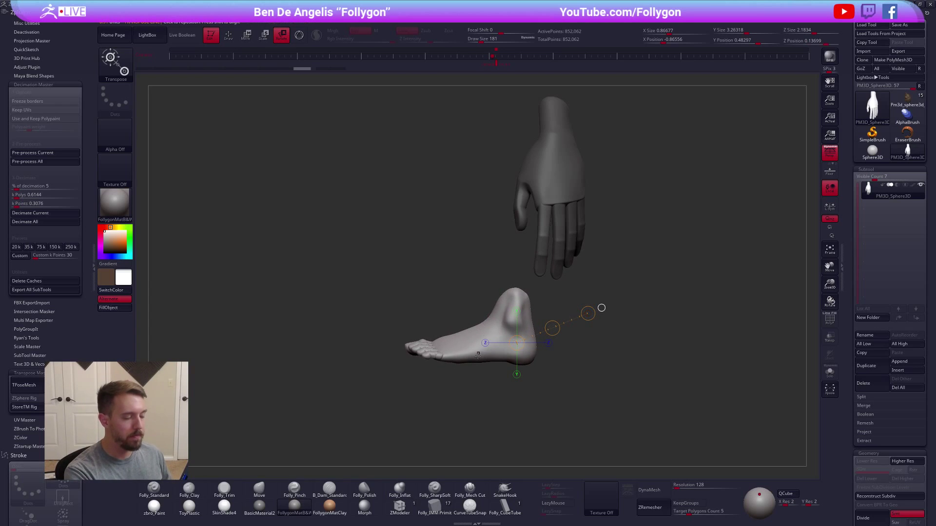
key("q")
mouse_move(487, 395)
left_mouse_down()
mouse_move(480, 341)
mouse_move(521, 300)
mouse_move(461, 200)
mouse_move(468, 214)
left_mouse_up()
key("r")
left_click_drag(546, 273, 581, 296)
key("q")
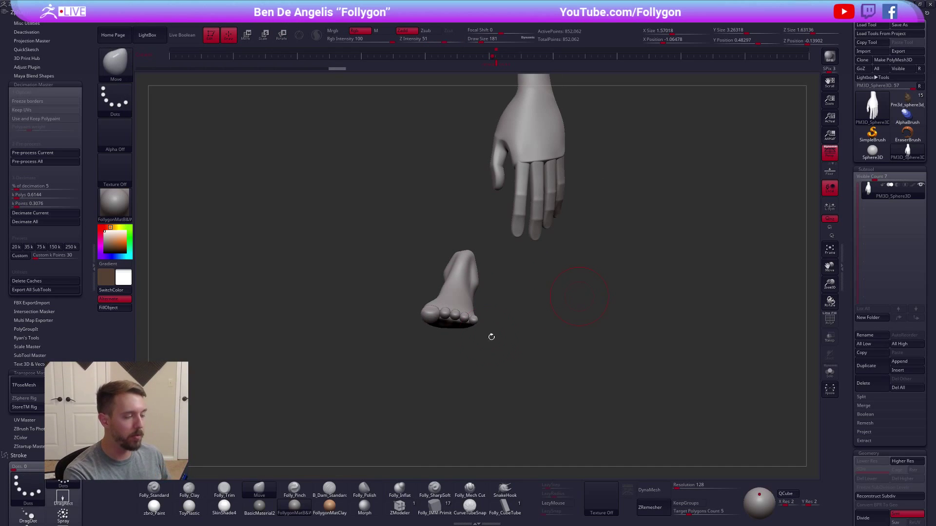
key("r")
left_click_drag(447, 317, 447, 370)
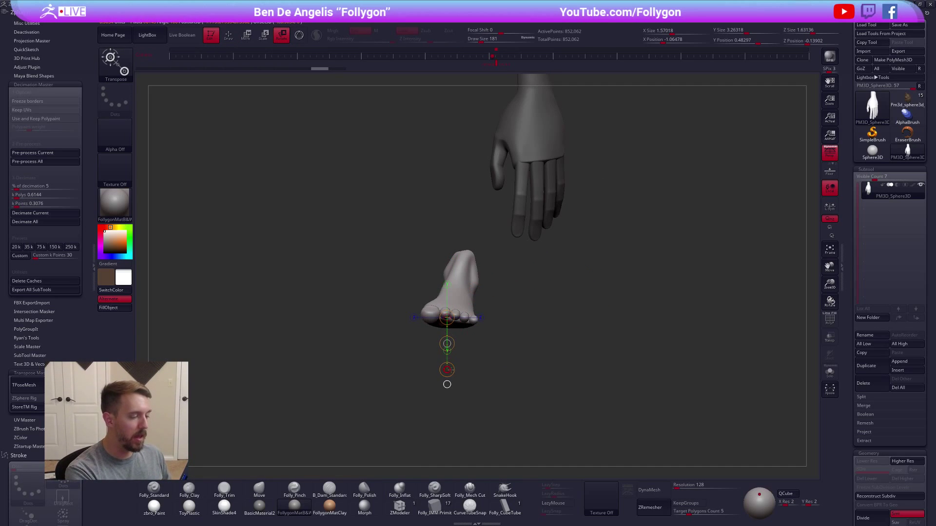
key("q")
Examine the hand and foot from several angles, briefly showing their polygroups and wireframe.
mouse_move(468, 339)
left_mouse_down()
mouse_move(497, 339)
mouse_move(491, 278)
left_mouse_up()
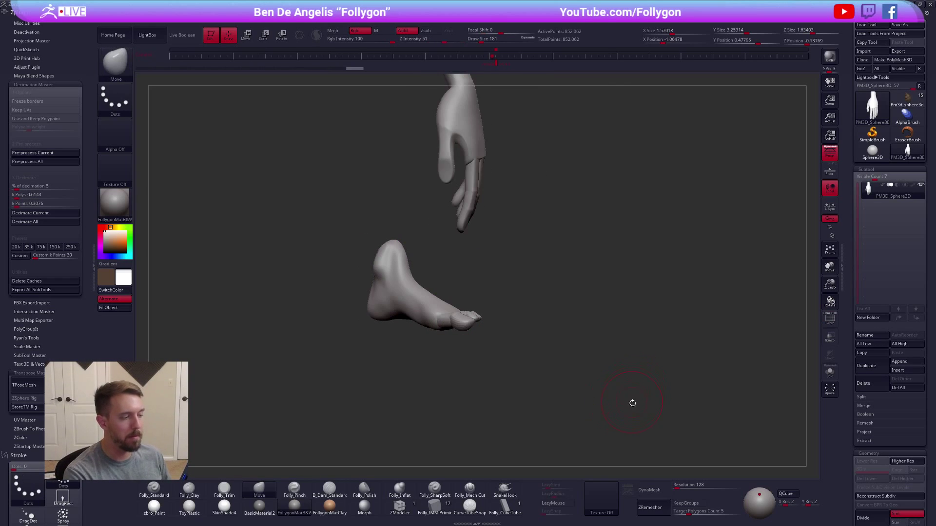
left_click_drag(632, 400, 616, 417)
key("shift+f")
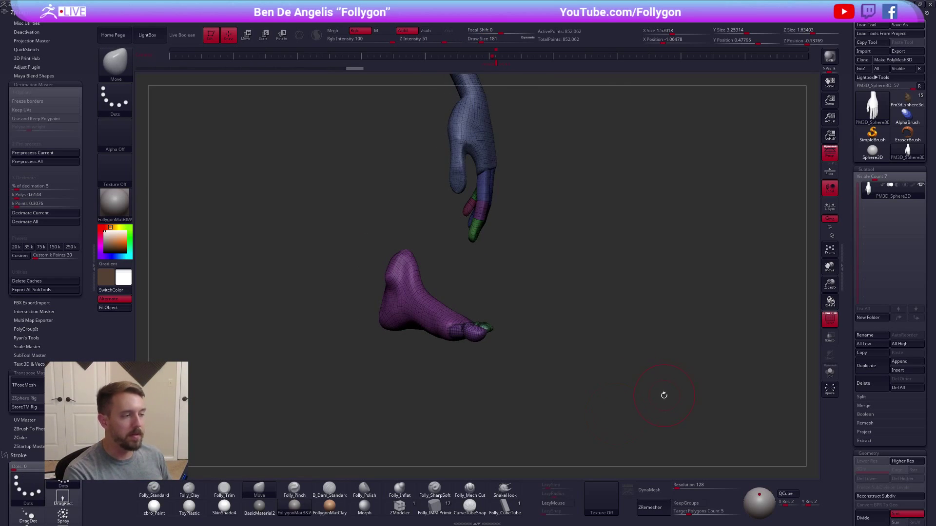
key("shift+f")
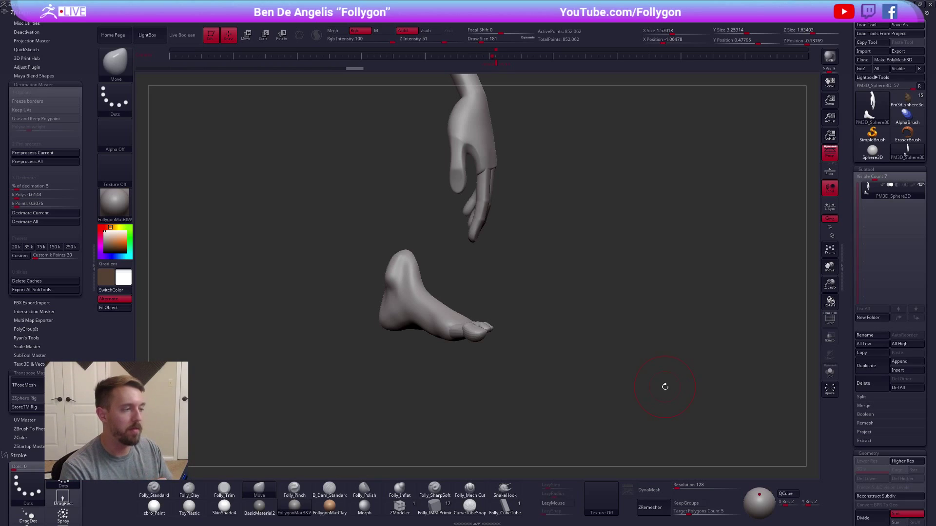
left_click_drag(665, 387, 536, 357)
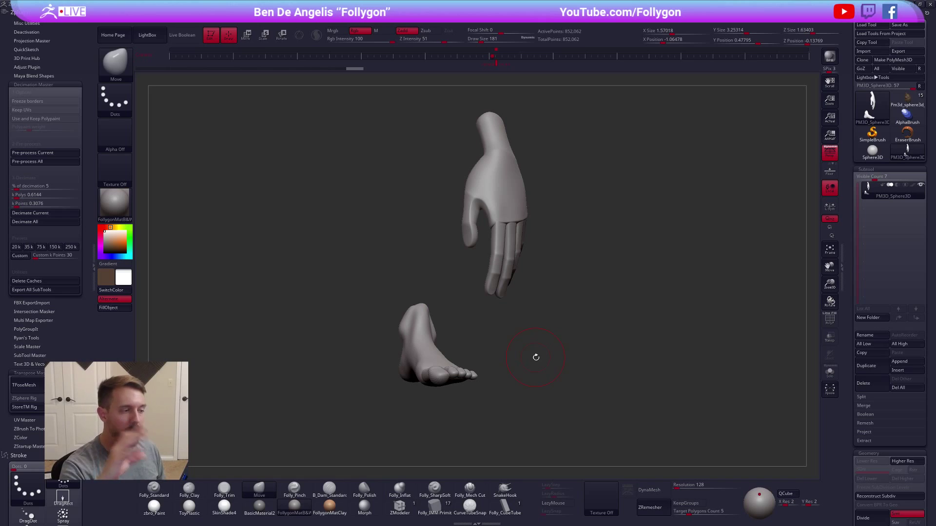
left_click_drag(536, 357, 546, 284)
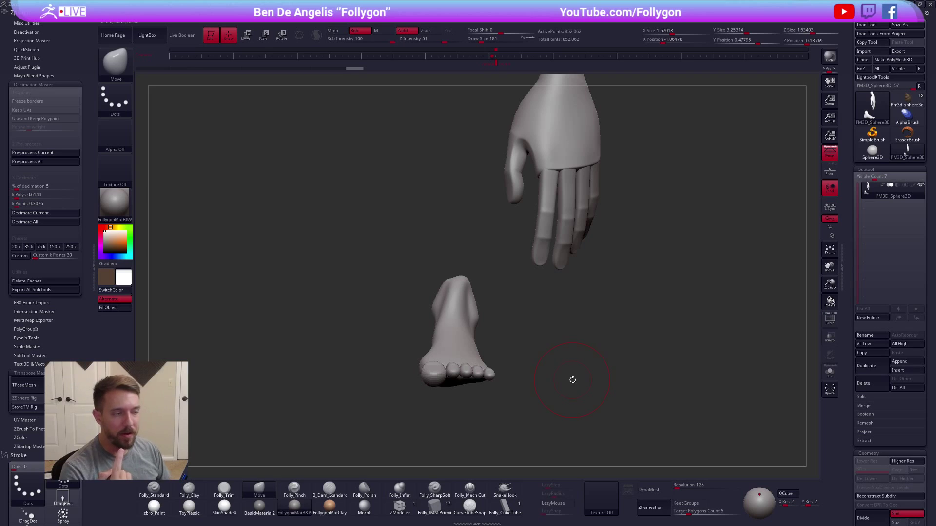
left_click_drag(573, 380, 567, 250)
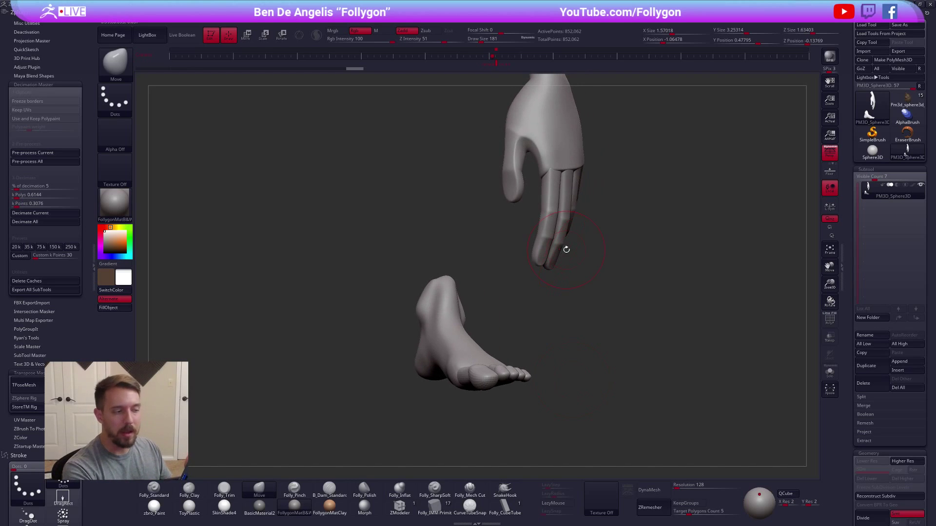
left_click_drag(552, 348, 508, 375)
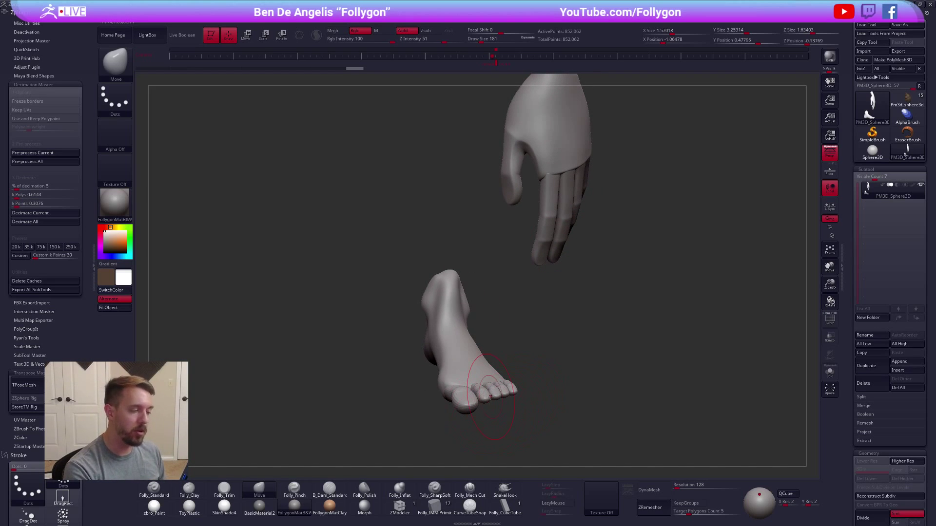
left_click_drag(614, 385, 595, 394)
left_click_drag(555, 370, 591, 418)
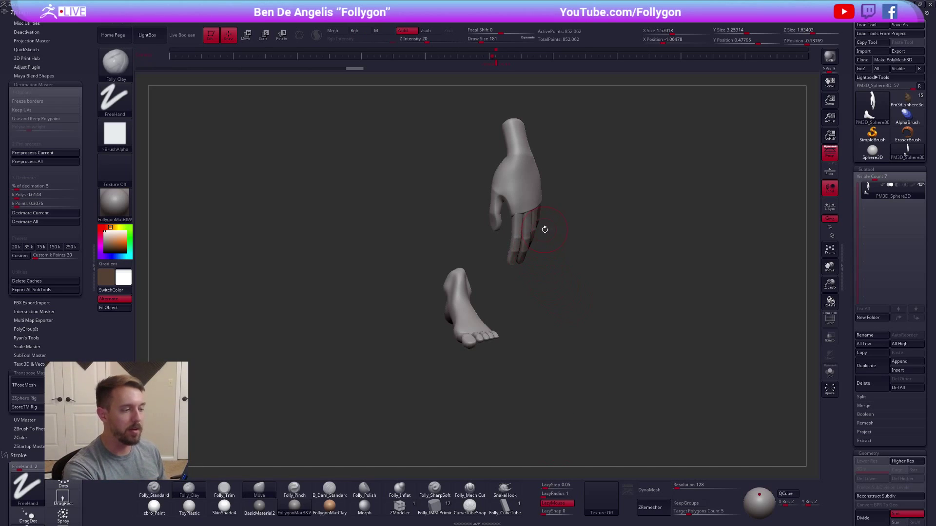
key("space")
left_click_drag(541, 229, 541, 214)
key("ctrl+z")
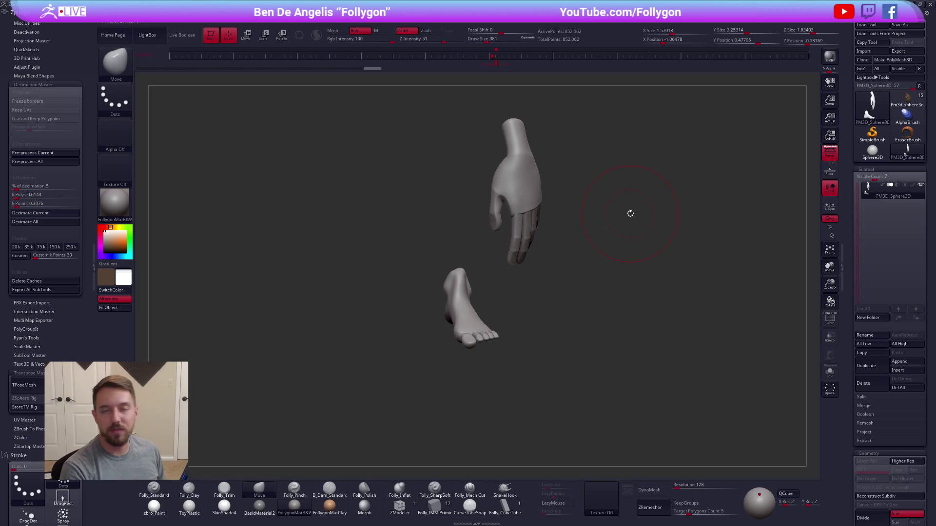
Sculpt a few surface strokes across the back of the hand and return to the Move brush.
key("space")
mouse_move(599, 283)
left_mouse_down()
mouse_move(571, 277)
mouse_move(576, 331)
left_mouse_up()
key("2")
key("space")
left_click_drag(535, 184, 526, 183)
left_click_drag(531, 148, 542, 212)
key("3")
mouse_move(542, 172)
left_mouse_down()
mouse_move(516, 186)
mouse_move(532, 200)
left_mouse_up()
key("2")
key("1")
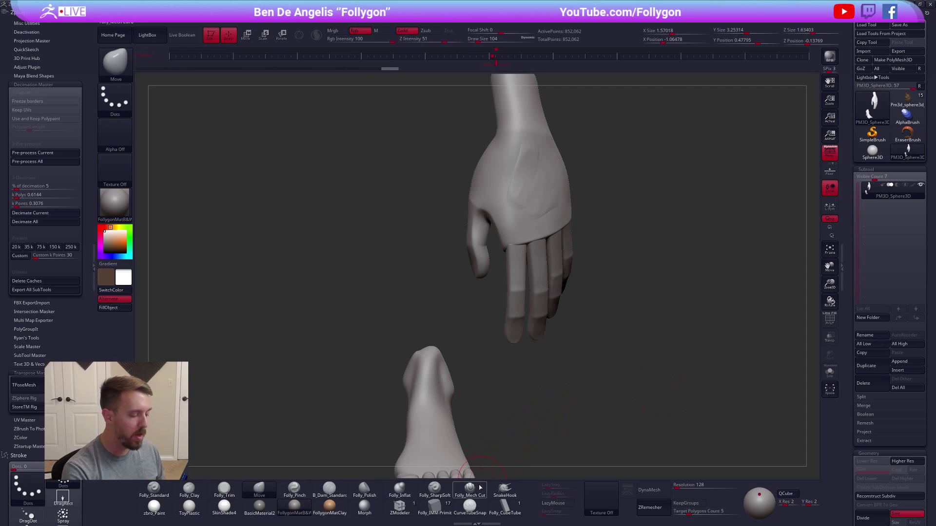
Carve an S-shaped crease from the wrist onto the back of the hand with Folly_SharpSoft at draw size 74.
left_click(443, 492)
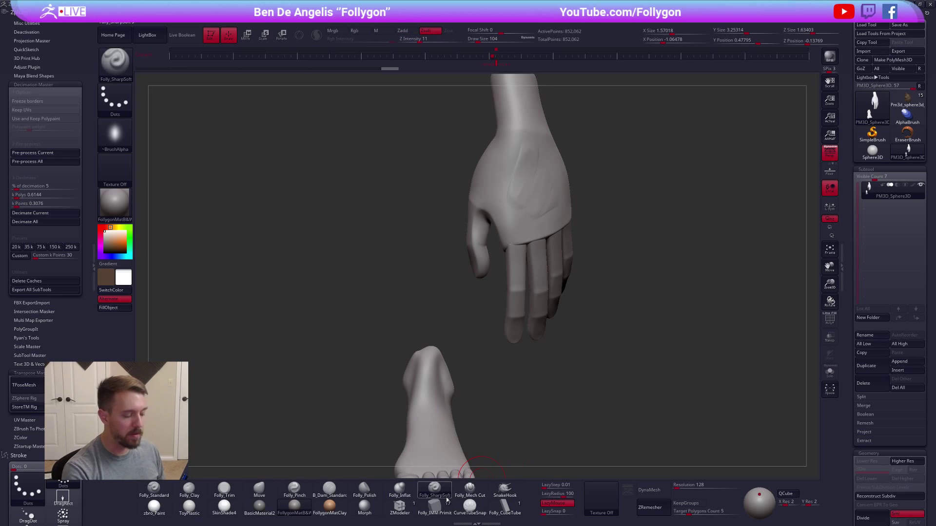
left_click_drag(485, 391, 485, 516, "alt")
key("space")
left_click_drag(524, 219, 519, 217)
right_click_drag(519, 218, 522, 223)
mouse_move(518, 162)
left_mouse_down()
mouse_move(548, 190)
mouse_move(517, 336)
mouse_move(549, 343)
left_mouse_up()
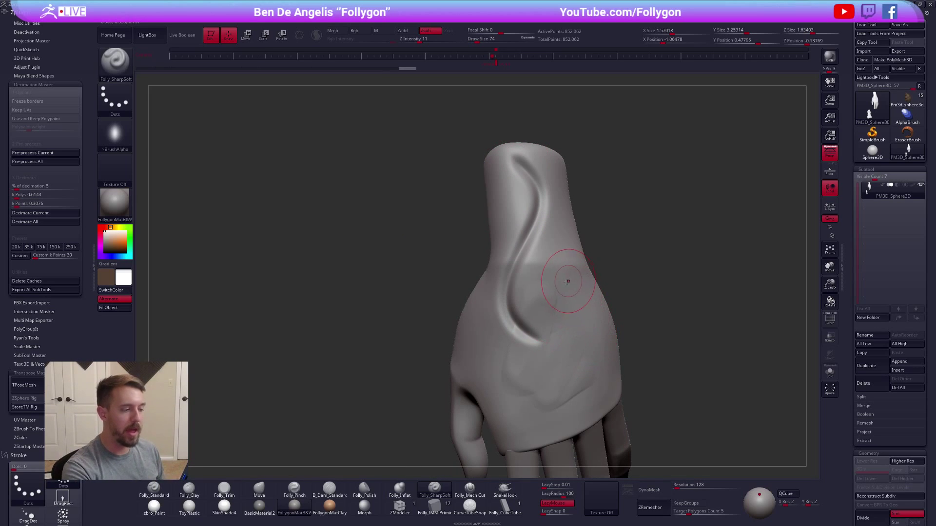
Rework the S-shaped crease along the wrist and back of the hand with the Folly_Mech Cut brush, draw size 88.
key("space")
left_click_drag(555, 272, 556, 276)
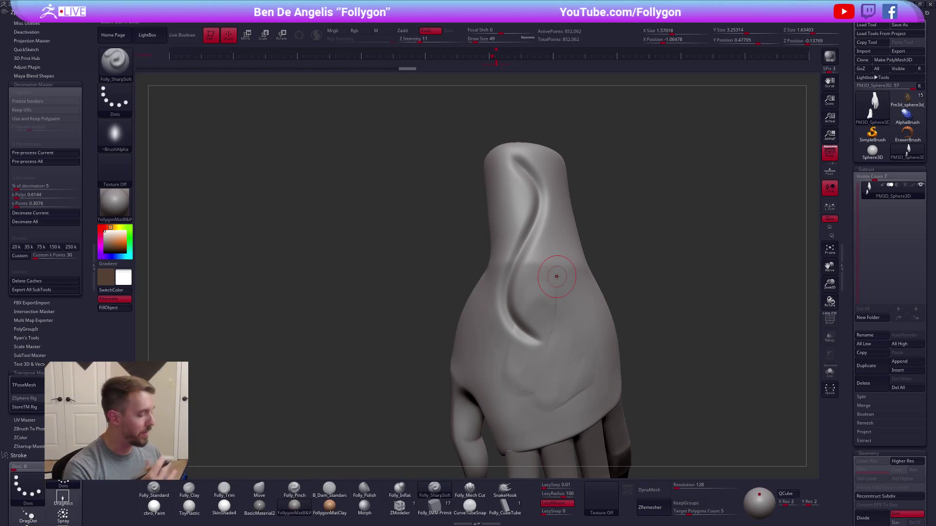
left_click(469, 489)
mouse_move(538, 213)
left_mouse_down()
mouse_move(530, 252)
mouse_move(507, 267)
mouse_move(509, 336)
left_mouse_up()
key("space")
left_click_drag(551, 308, 557, 306)
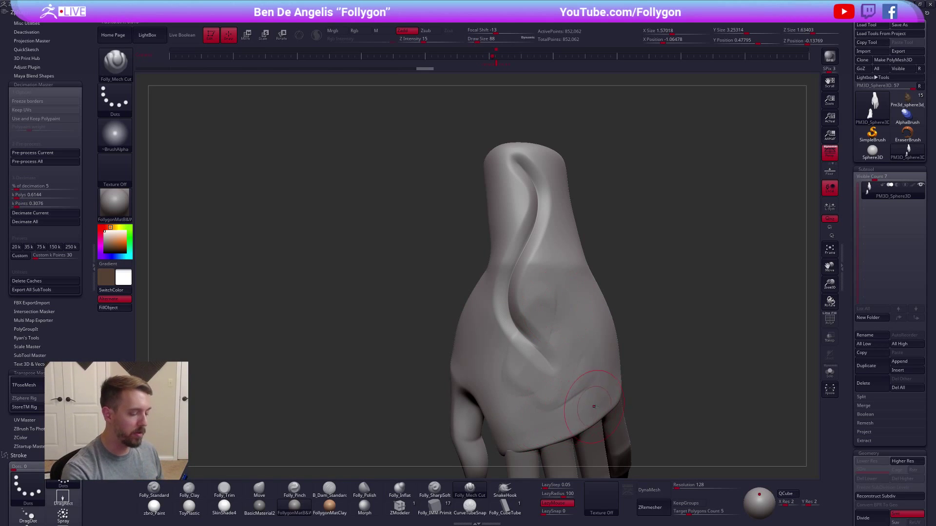
mouse_move(638, 428)
left_mouse_down("alt")
mouse_move(611, 405)
mouse_move(625, 385)
left_mouse_up("alt")
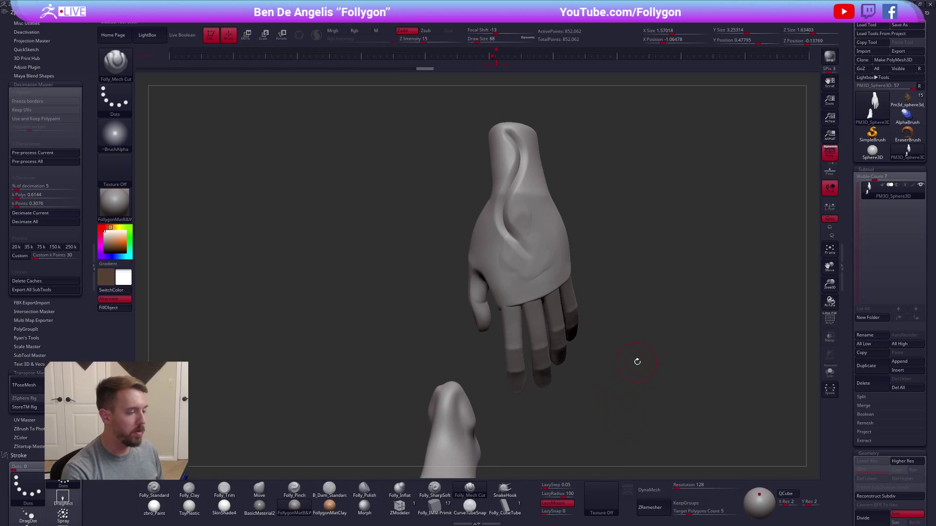
key("b")
key("Escape")
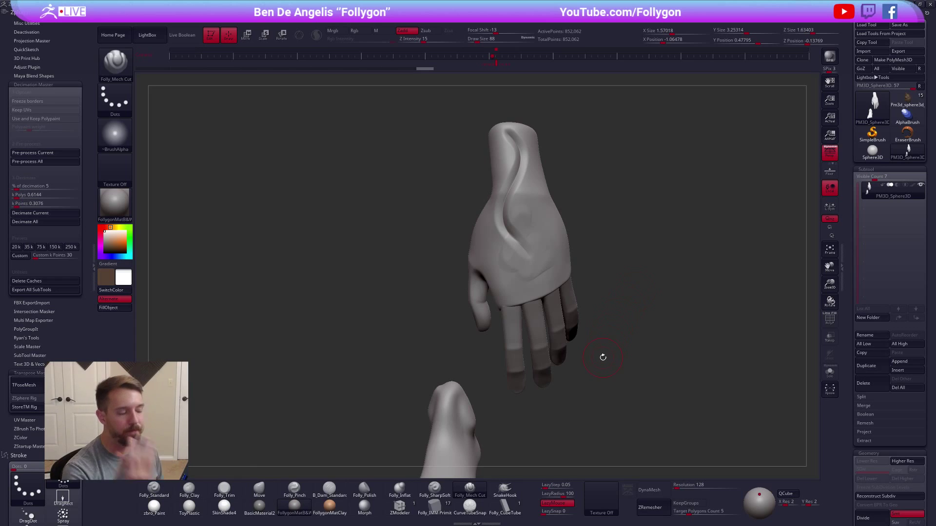
Switch to Chrome and close the Low Poly Foliage Pack page to show the Follygon Gumroad store.
key("alt+Tab")
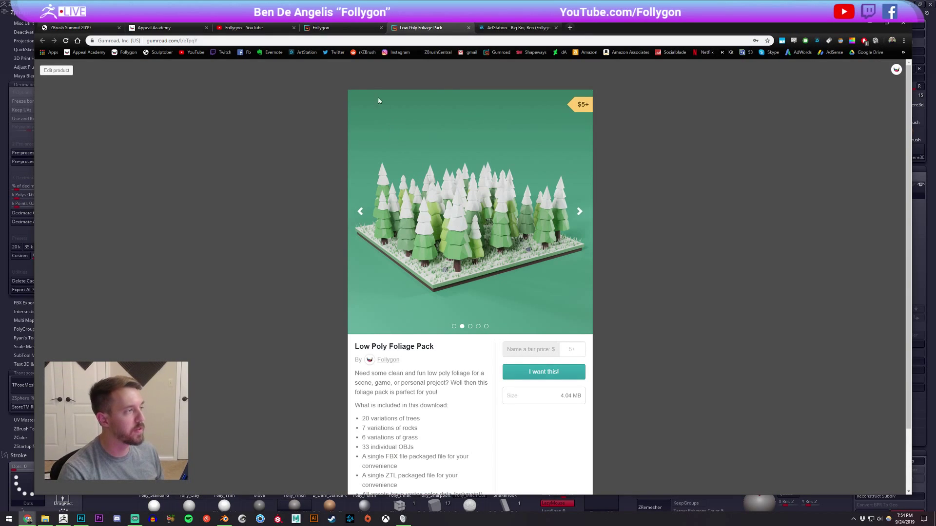
key("ctrl+w")
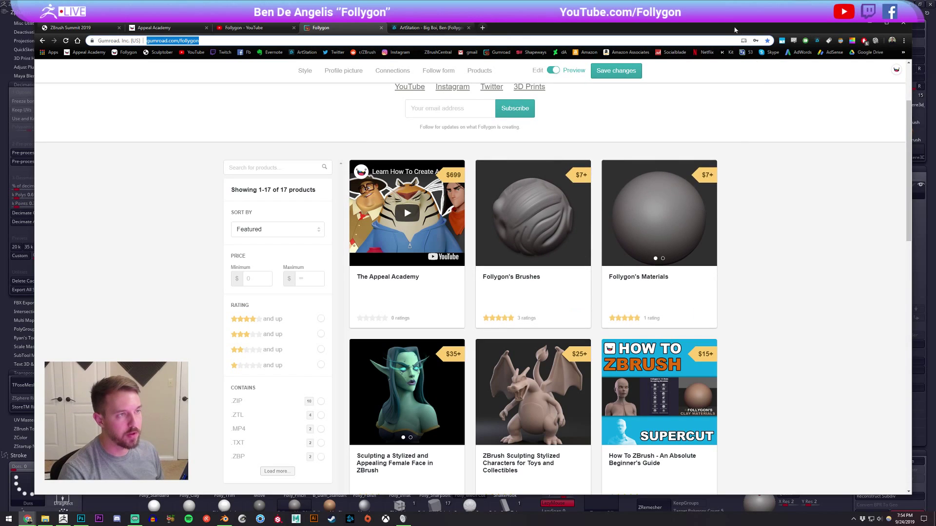
Switch back to ZBrush and lower the system volume to 26.
key("alt+Tab")
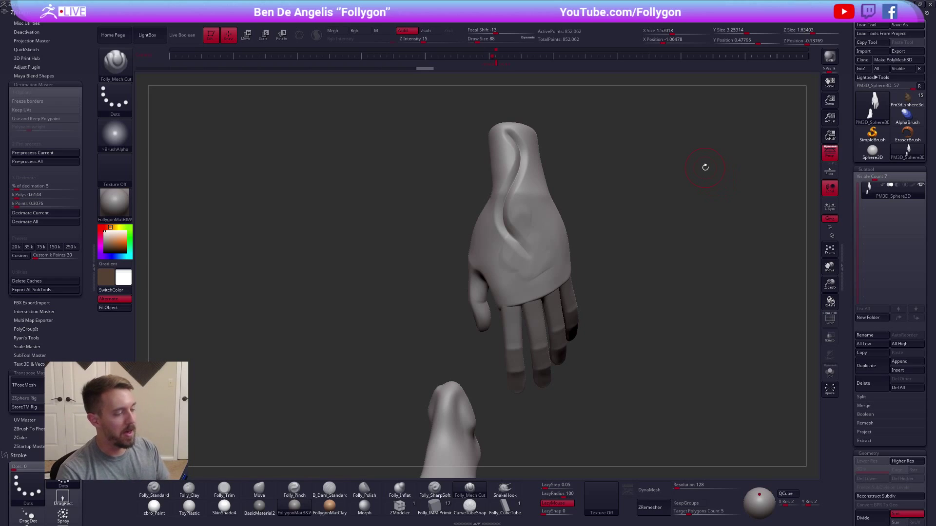
key("XF86AudioLowerVolume")
key("XF86AudioLowerVolume")
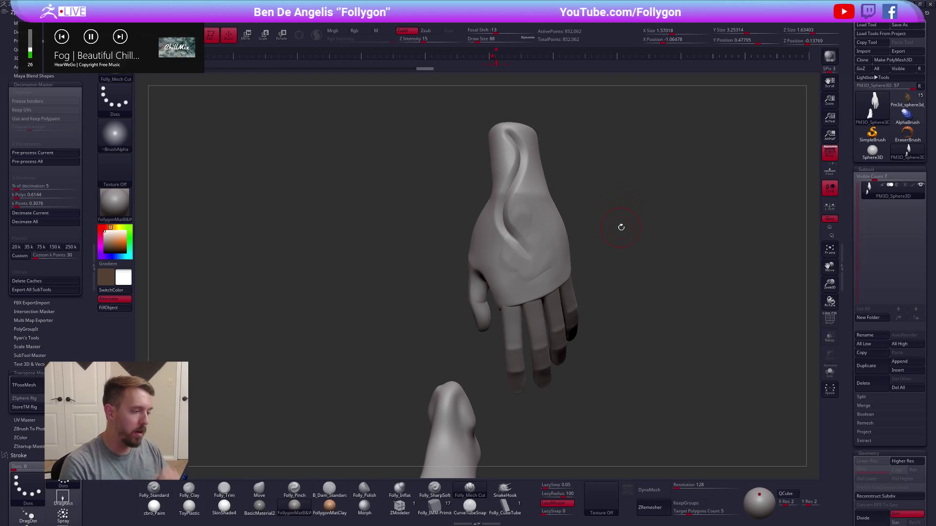
Bring up the custom Folly popup beside the hand and dismiss it.
left_click_drag(675, 221, 614, 243)
right_click(635, 225, "ctrl+shift")
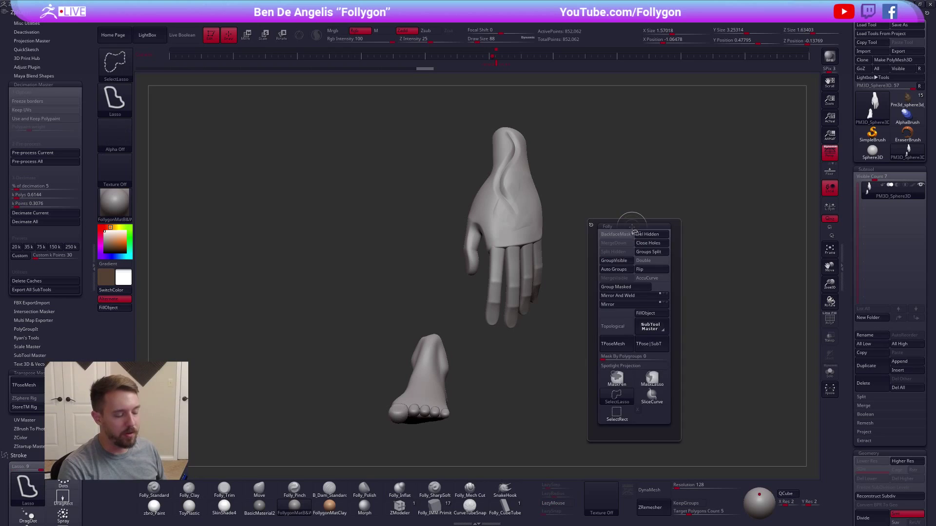
left_click_drag(637, 194, 642, 205, "alt")
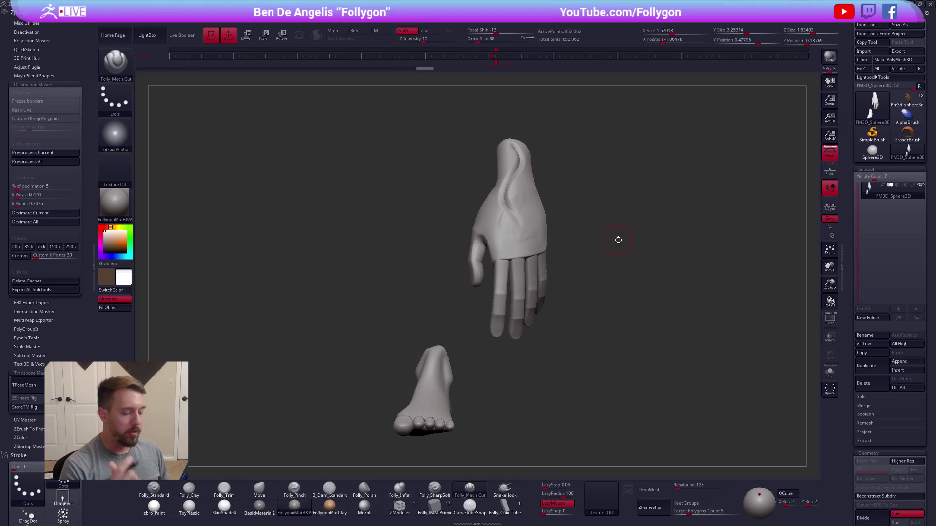
Hide the foot, split the hidden part into its own subtool and solo the hand, checking the polygroups with PolyFrame.
key("shift+f")
key("shift+f")
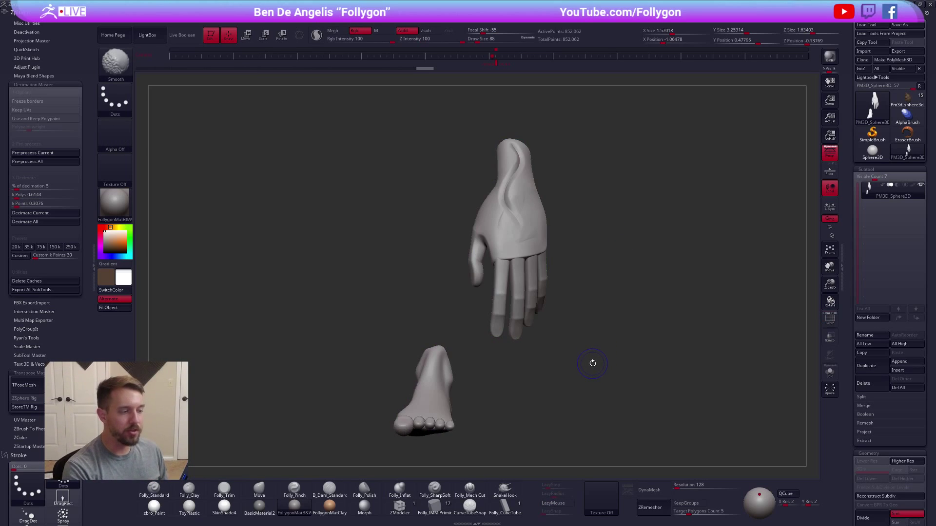
mouse_move(502, 358)
left_mouse_down("ctrl+shift")
mouse_move(428, 268)
mouse_move(651, 212)
mouse_move(643, 288)
left_mouse_up("ctrl+shift")
key("space")
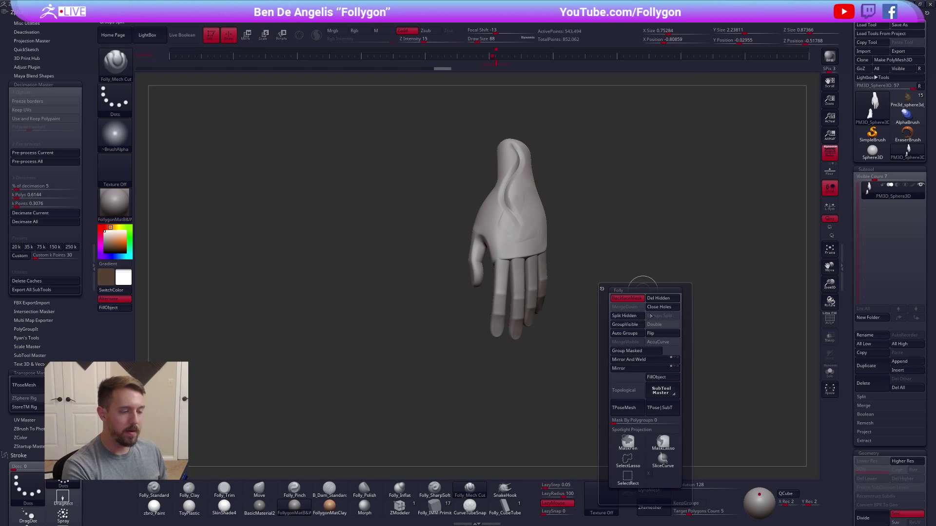
left_click(624, 315)
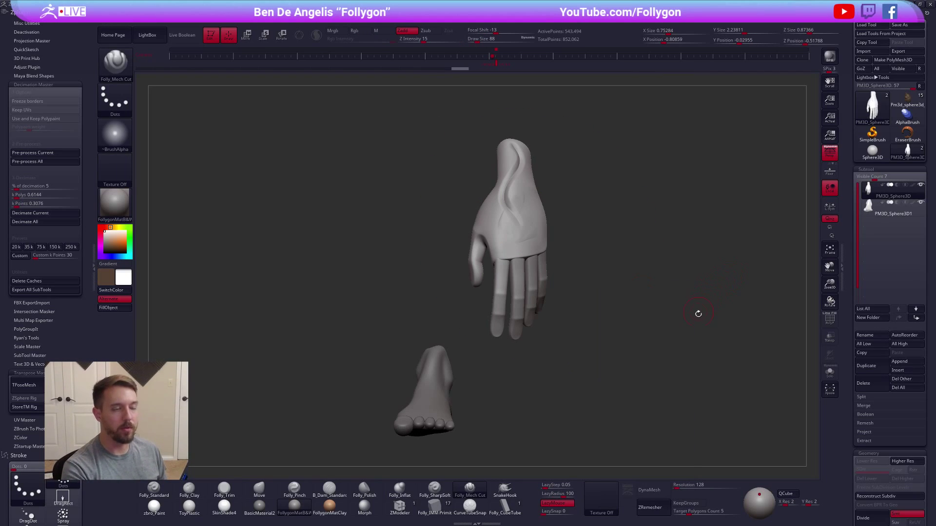
key("alt+s")
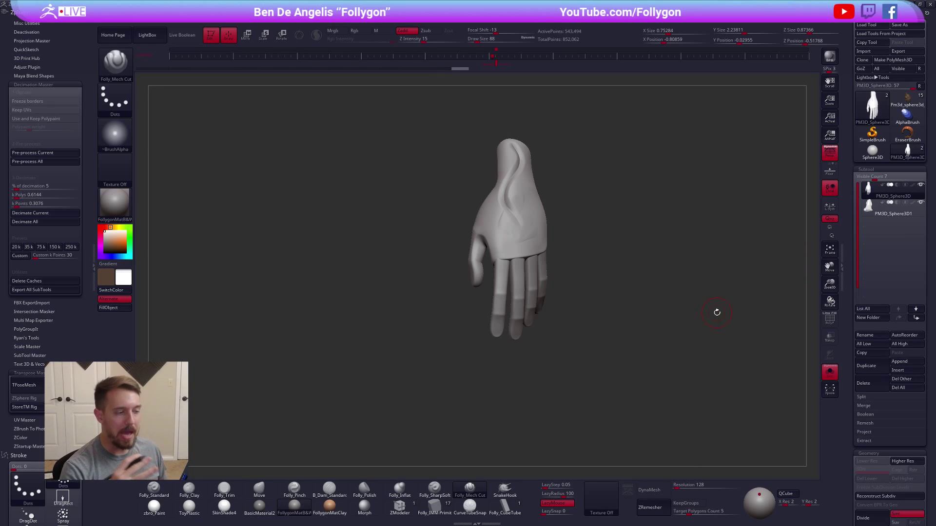
key("shift+f")
key("shift+f")
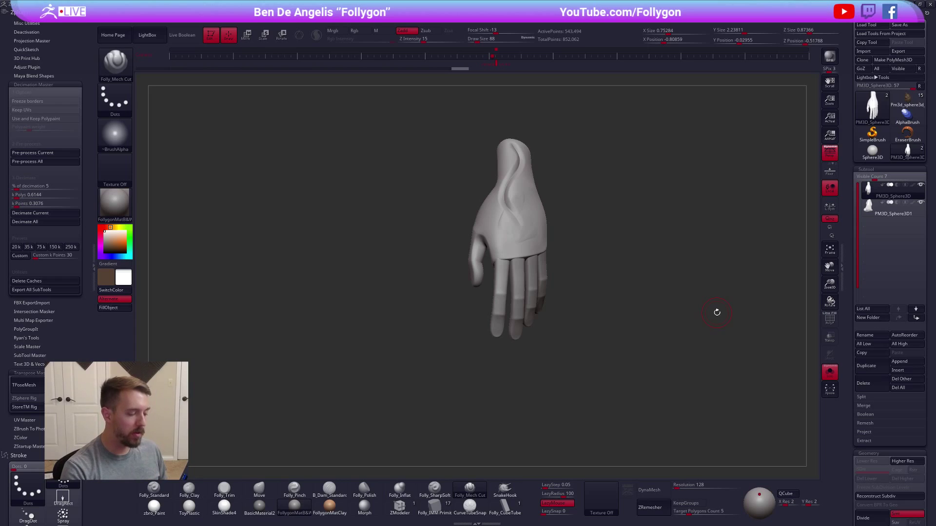
Try DynaMesh on the hand at resolution 128 and undo it.
left_click_drag(520, 437, 549, 390)
left_click(649, 490)
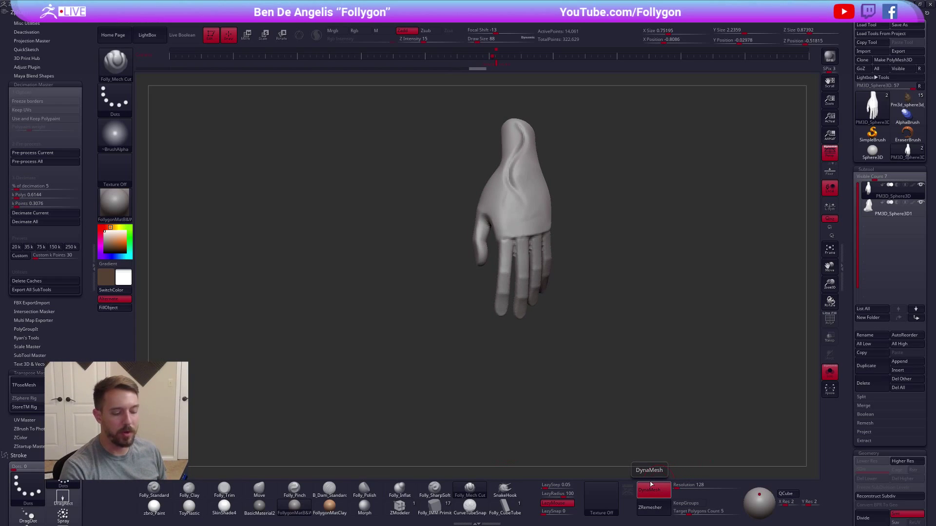
left_click_drag(537, 316, 554, 334)
key("ctrl+z")
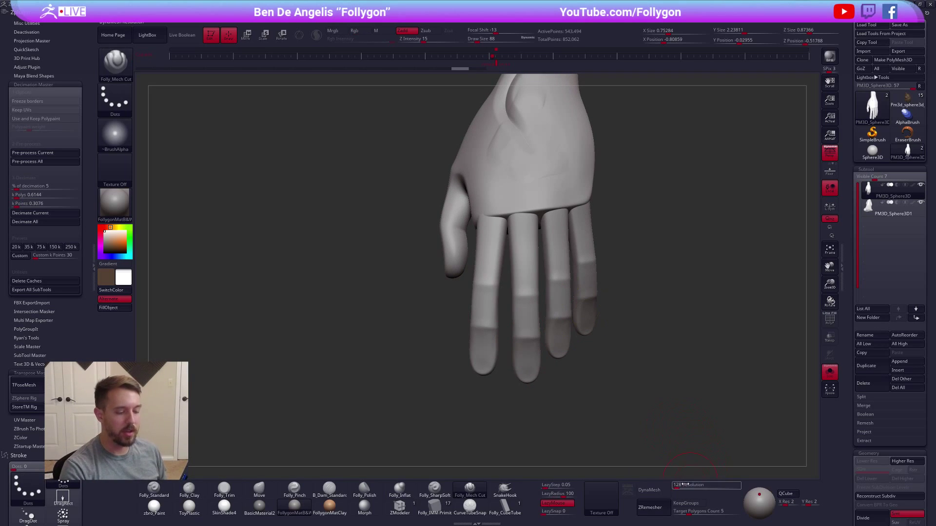
Try DynaMesh on the hand at resolution 336 and again at 448, inspecting the gaps between the fingers.
left_click_drag(682, 488, 676, 487)
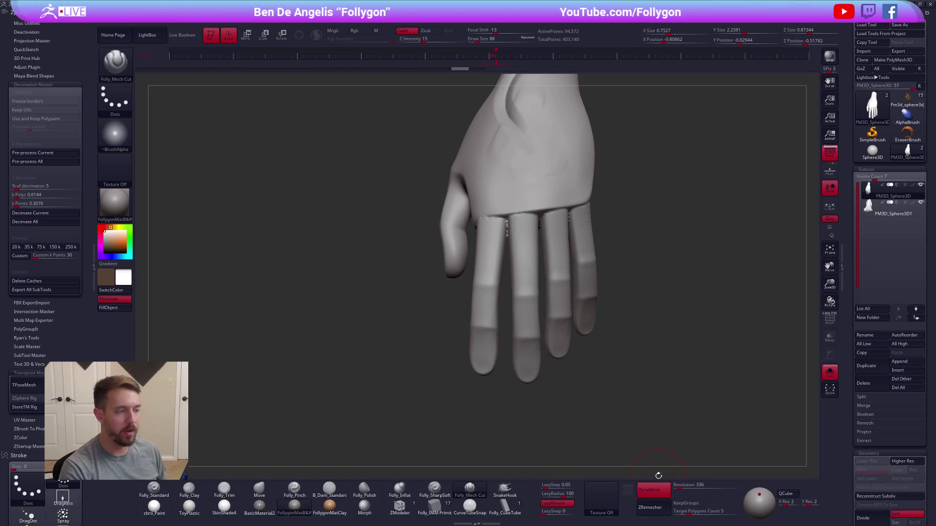
left_click(682, 485)
type("448")
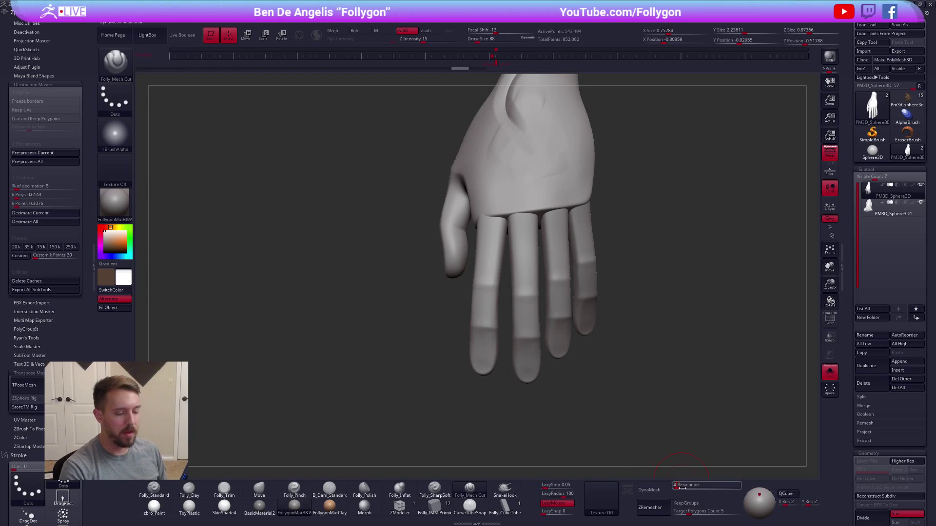
key("Return")
left_click(648, 489)
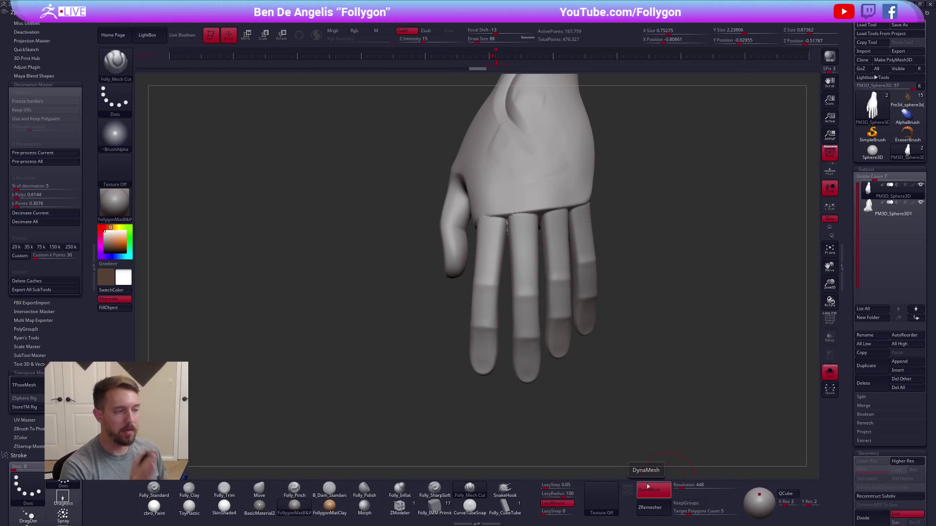
left_click_drag(628, 370, 518, 234)
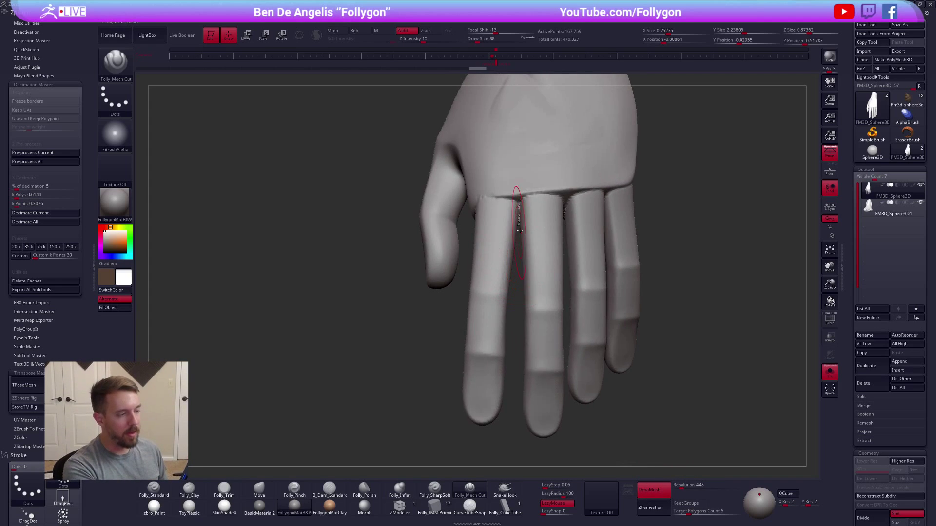
Undo the last DynaMesh, mask all but the index finger, shift it slightly away from the middle finger and clear the mask.
key("w")
key("ctrl+z")
left_click(492, 251, "ctrl")
left_click(495, 208, "alt")
left_click_drag(495, 208, 665, 208)
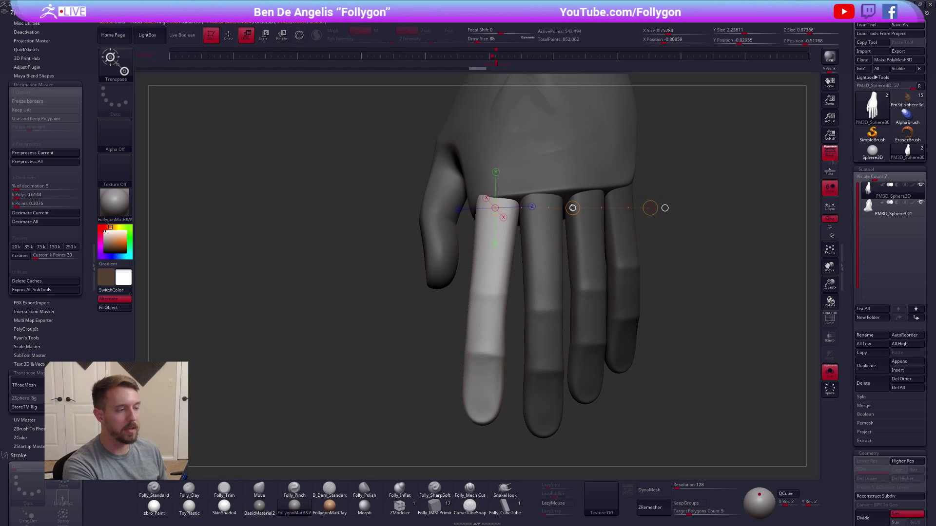
key("q")
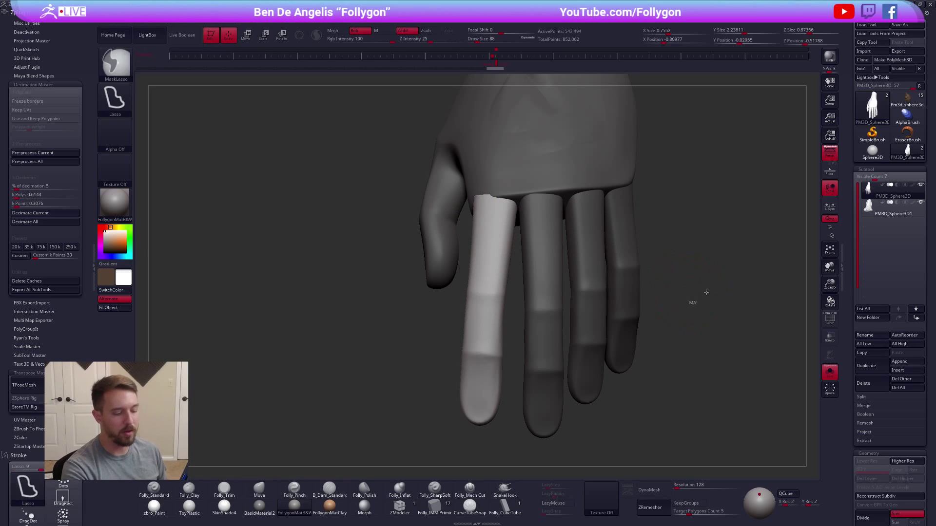
left_click_drag(696, 299, 702, 307, "ctrl")
DynaMesh the hand at resolution 448.
left_click_drag(682, 485, 697, 485)
left_click(650, 489)
mouse_move(660, 443)
left_mouse_down()
mouse_move(706, 424)
mouse_move(649, 456)
left_mouse_up()
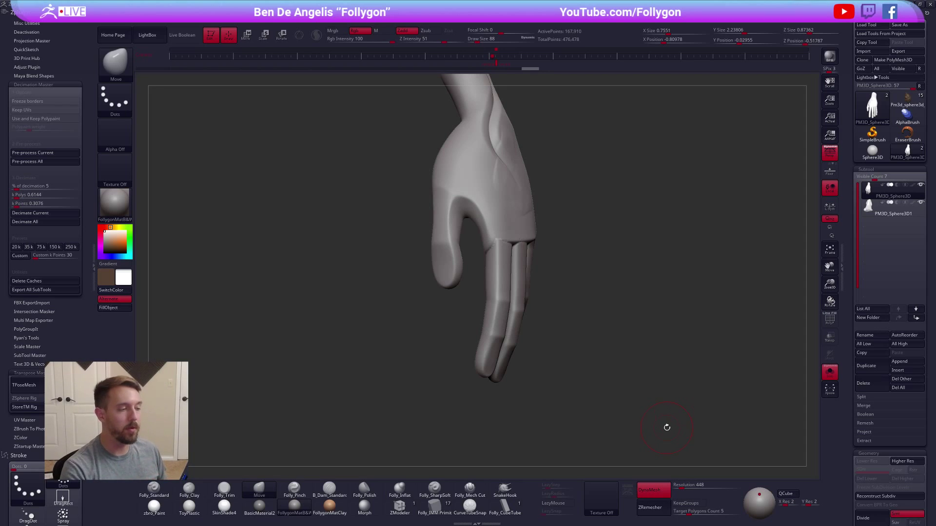
left_click_drag(666, 427, 683, 401)
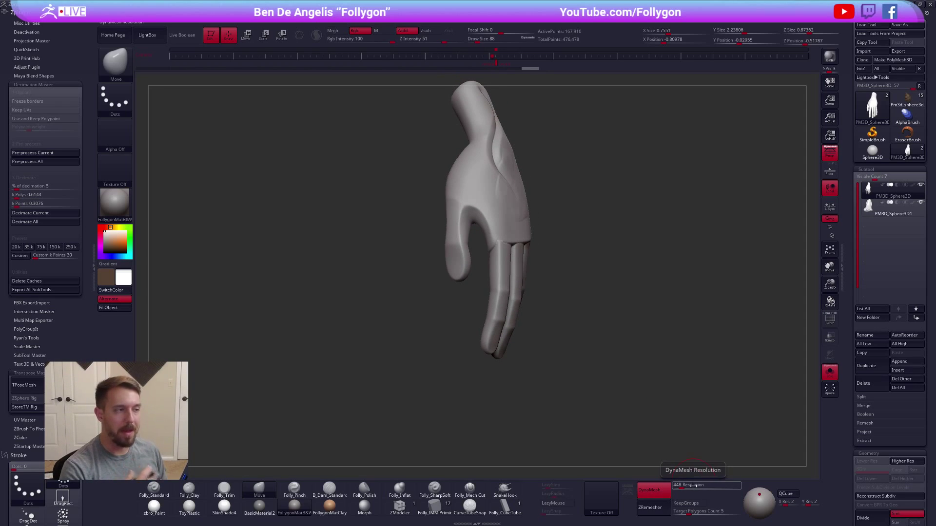
left_click_drag(687, 431, 652, 424)
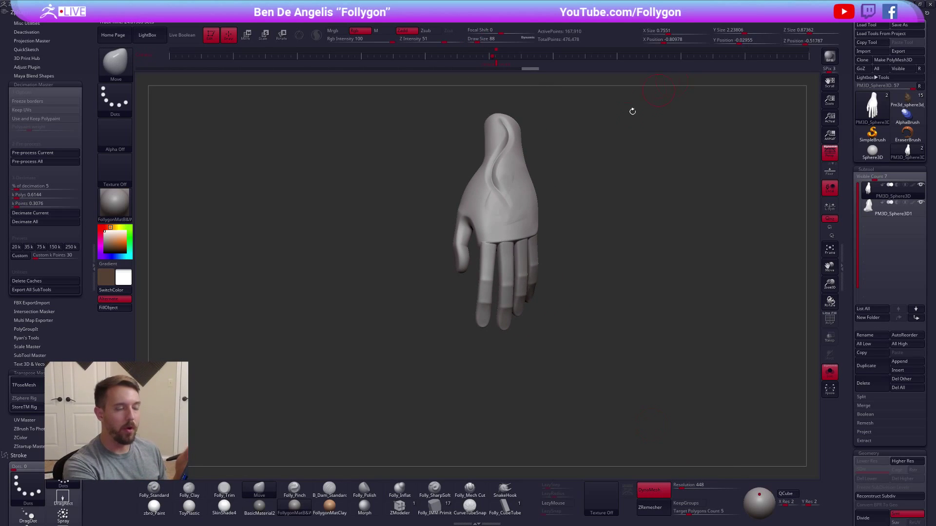
Collapse the palette tray next to the brush settings and set the DynaMesh resolution to 336.
left_click(95, 269)
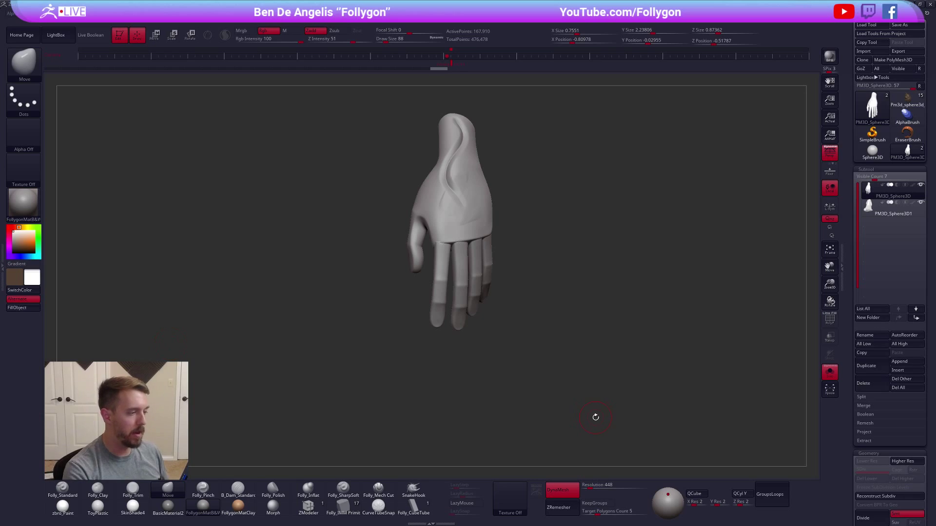
mouse_move(589, 485)
left_mouse_down()
mouse_move(651, 488)
mouse_move(581, 487)
left_mouse_up()
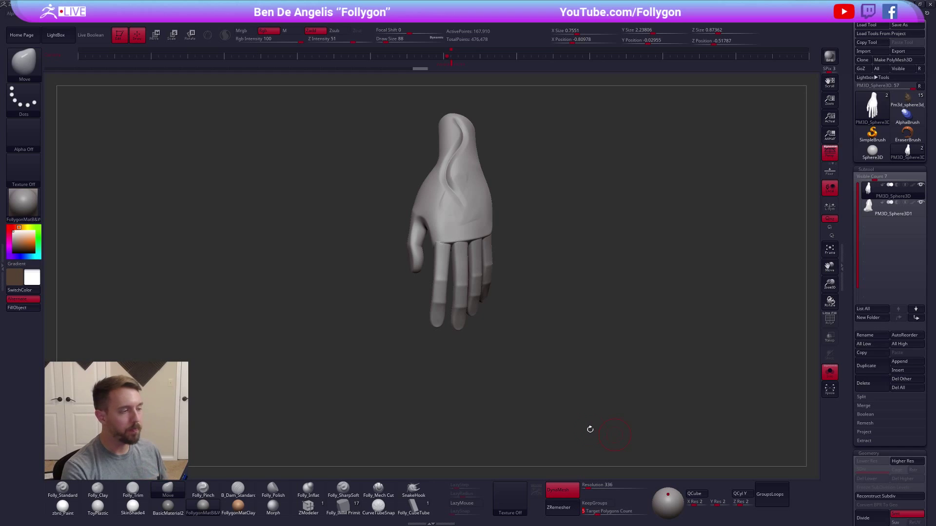
key("shift+f")
key("shift+f")
left_click_drag(603, 424, 654, 431, "alt")
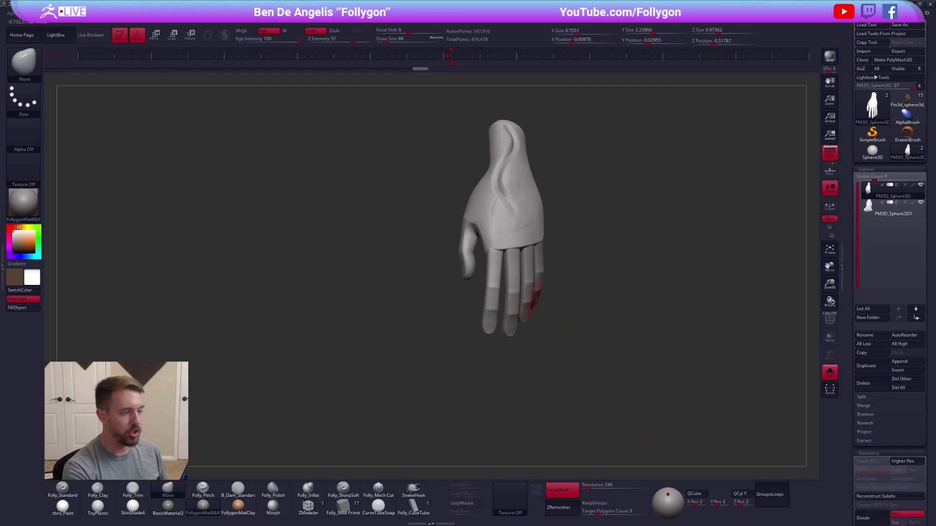
Build up clay across the knuckles on the back of the hand with Folly_Clay at draw size 81.
right_click_drag(534, 299, 511, 265, "ctrl")
key("2")
key("space")
left_click_drag(490, 227, 488, 233)
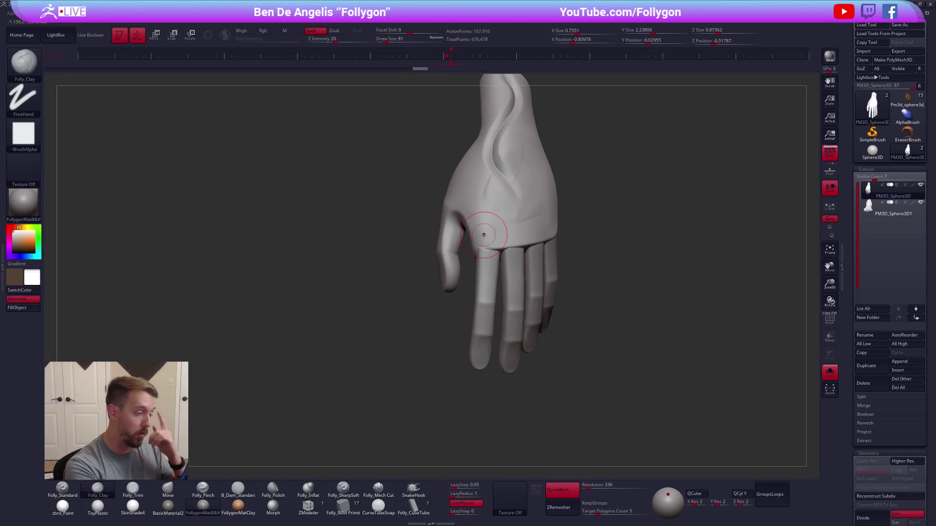
mouse_move(482, 237)
left_mouse_down()
mouse_move(518, 218)
mouse_move(534, 232)
left_mouse_up()
right_click_drag(525, 233, 500, 251)
Add smaller Folly_Clay strokes around the finger bases at draw size 54 and smooth the buildup.
key("space")
mouse_move(498, 254)
left_mouse_down()
mouse_move(494, 246)
mouse_move(480, 254)
mouse_move(528, 256)
mouse_move(548, 236)
mouse_move(541, 251)
left_mouse_up()
left_click_drag(542, 253, 568, 234)
mouse_move(576, 236)
left_mouse_down()
mouse_move(574, 247)
mouse_move(554, 232)
mouse_move(482, 251)
left_mouse_up()
mouse_move(492, 297)
right_mouse_down()
mouse_move(509, 242)
mouse_move(528, 236)
mouse_move(503, 253)
right_mouse_up()
right_click_drag(488, 296, 527, 271, "alt")
left_click_drag(529, 267, 444, 303, "shift")
mouse_move(455, 301)
right_mouse_down()
mouse_move(468, 351)
mouse_move(500, 366)
mouse_move(507, 295)
mouse_move(492, 276)
mouse_move(499, 282)
right_mouse_up()
Turn LazyMouse off and tighten the crease at the finger bases on the palm with Folly_Pinch, draw size 54.
key("5")
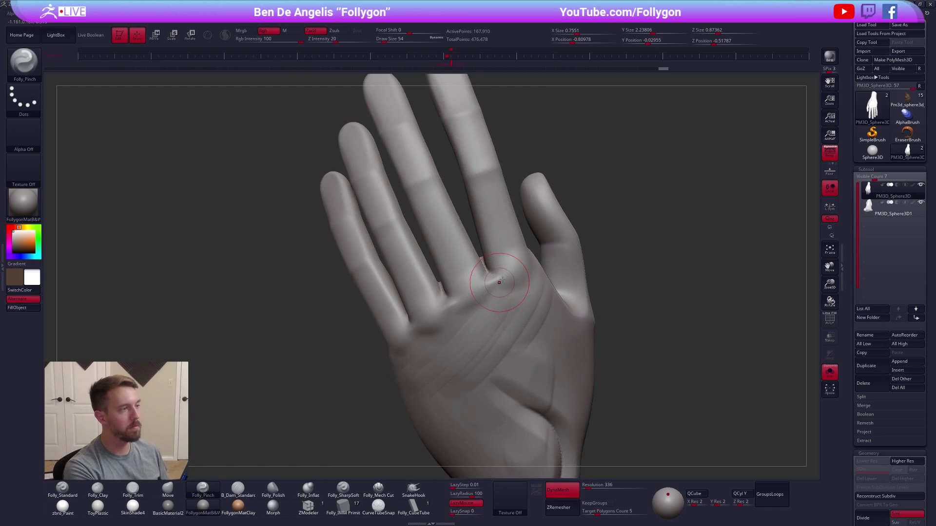
left_click(479, 505)
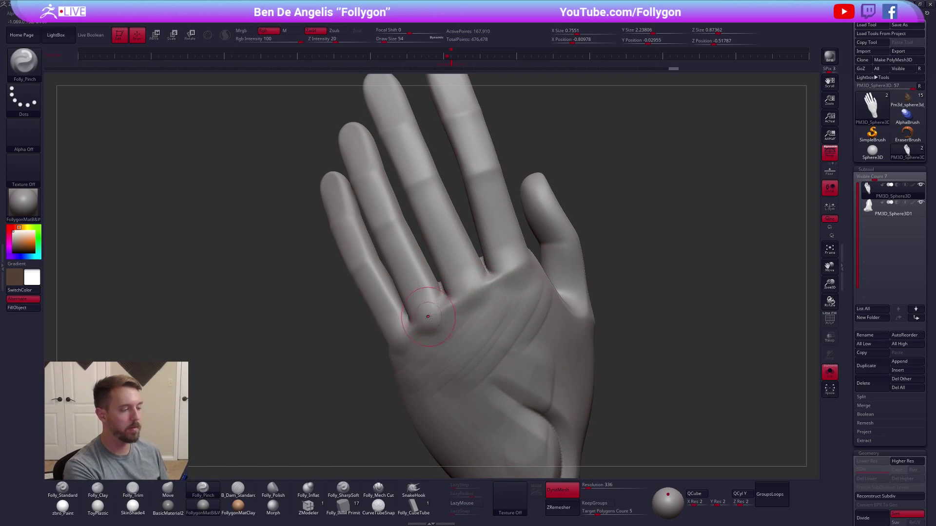
right_click_drag(629, 389, 675, 426)
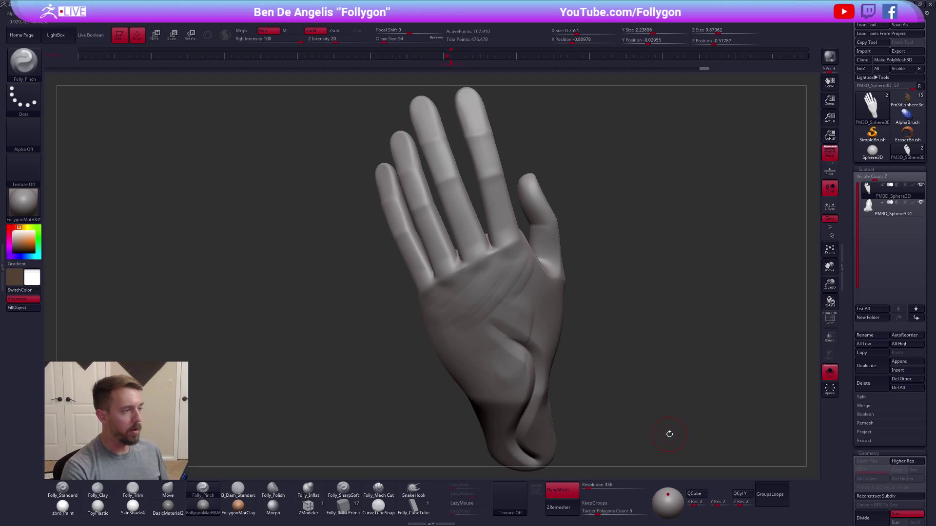
right_click_drag(658, 452, 655, 420, "ctrl")
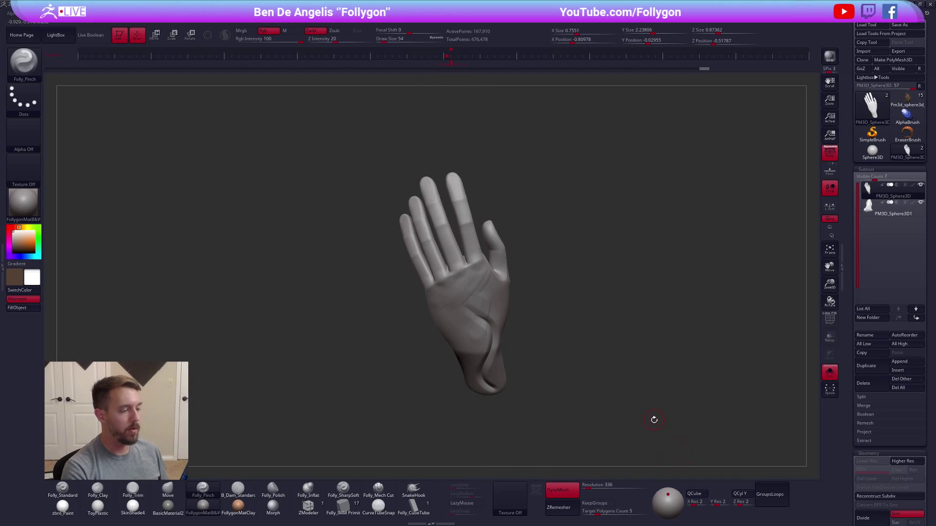
Switch to the Pm3d_sphere3d tool, turn solo off and frame the whole low-poly forest scene.
left_click(906, 102)
right_click_drag(654, 240, 604, 290)
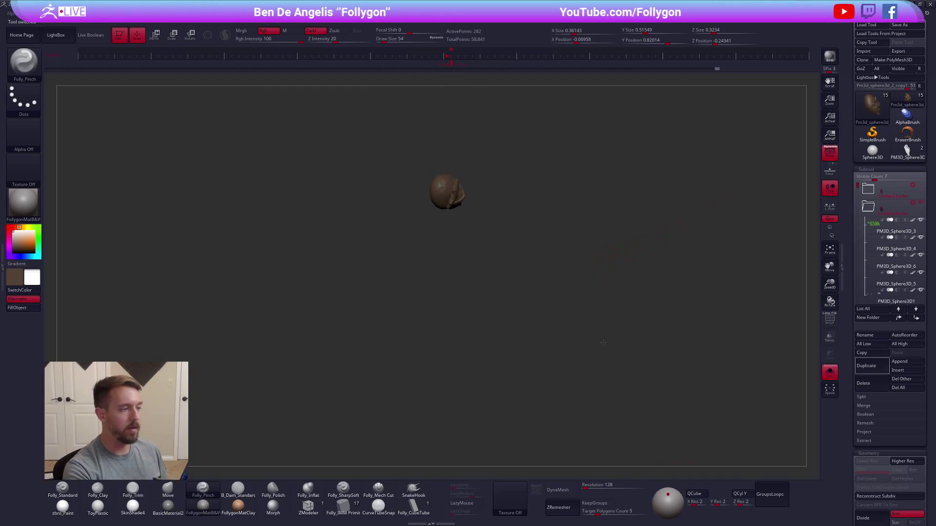
key("alt+s")
right_click_drag(603, 330, 384, 422)
key("f")
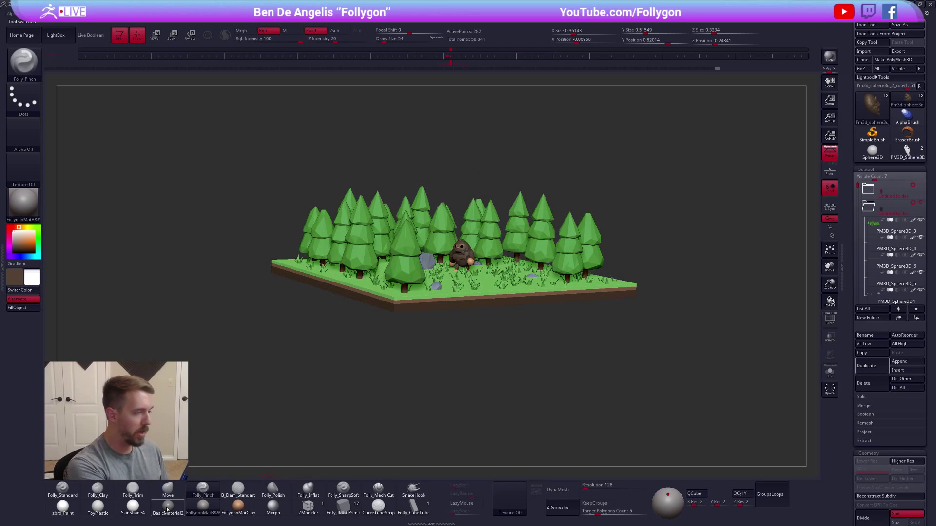
Apply the SkinShade4 material to the forest scene.
left_click(137, 510)
right_click_drag(519, 329, 553, 347)
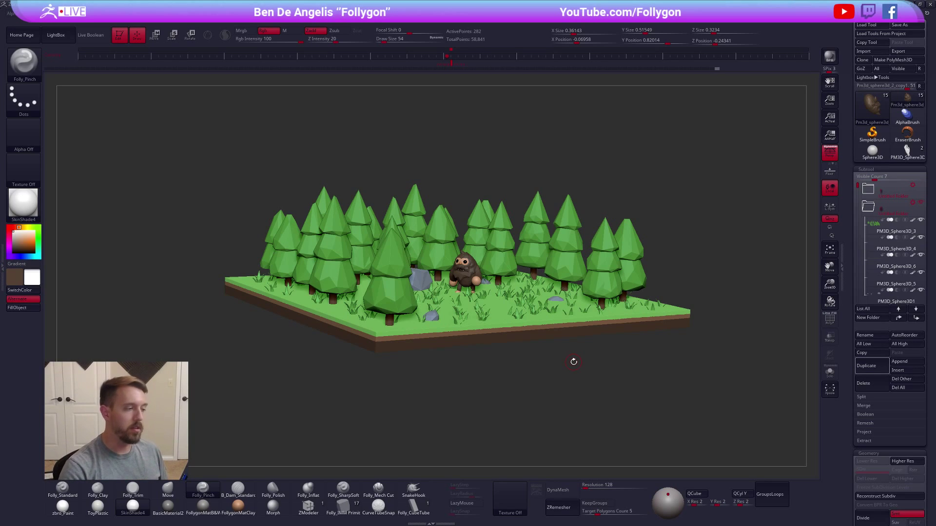
right_click_drag(503, 335, 503, 338)
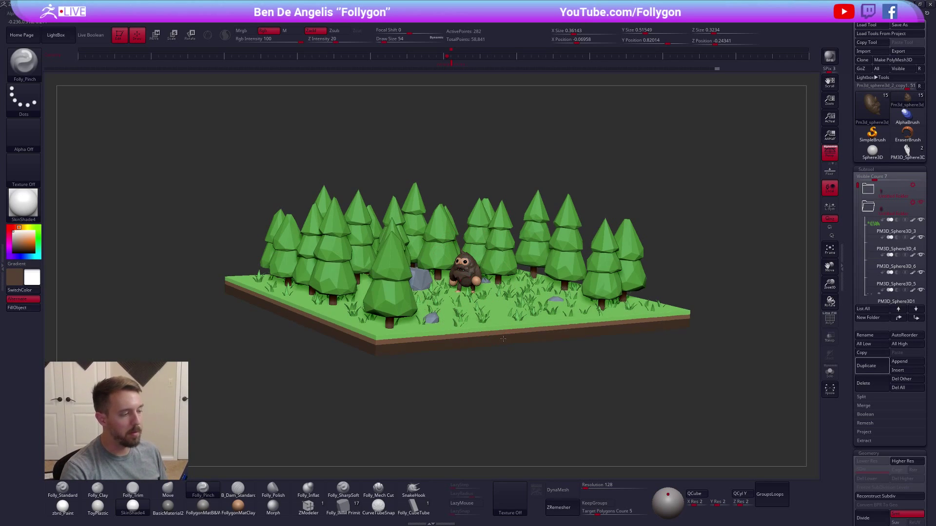
Switch to Blender to show the forest render scene and return to ZBrush.
key("alt+Tab")
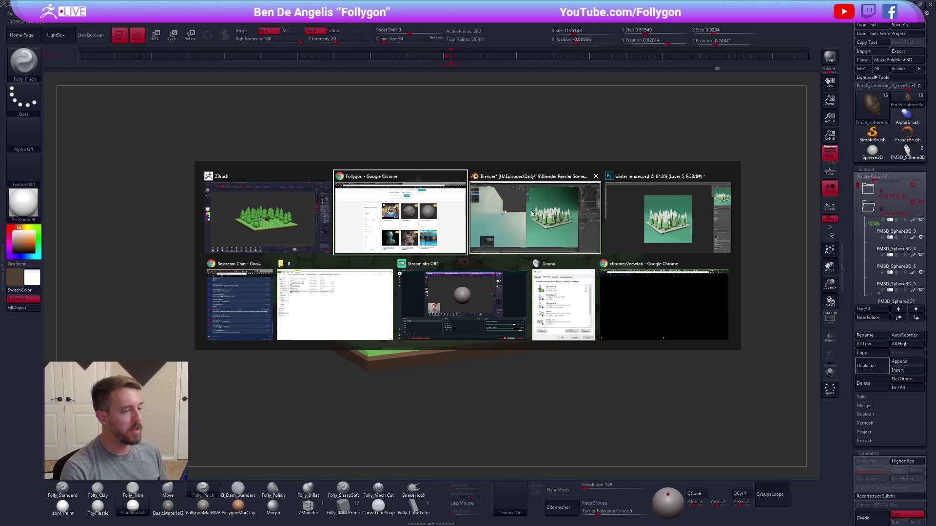
left_click(532, 213)
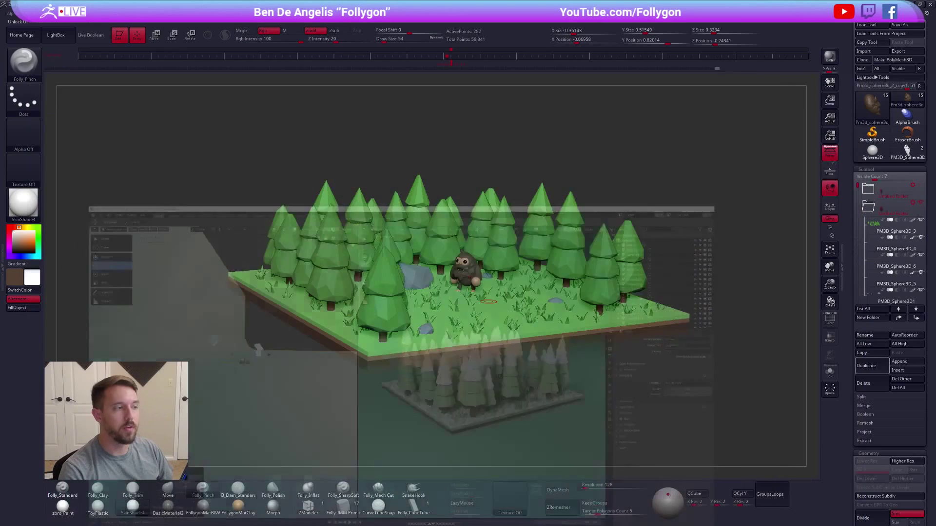
key("alt+Tab")
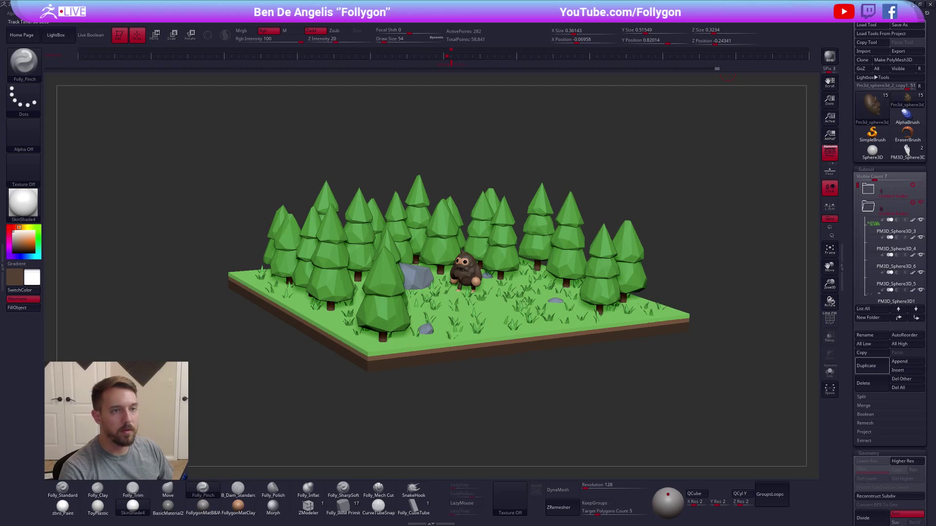
Switch to Chrome and show the Follygon YouTube channel and the Follygon Gumroad store.
key("alt+Tab")
left_click(268, 30)
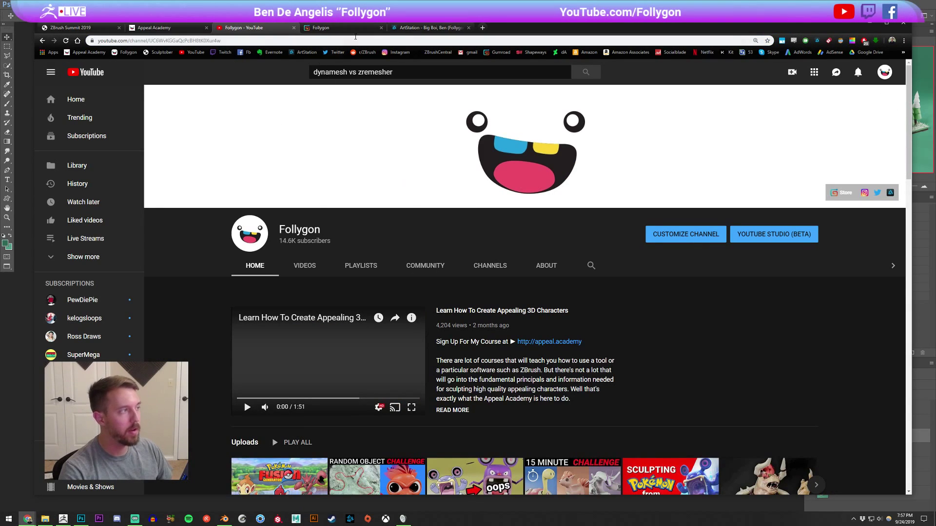
left_click(341, 27)
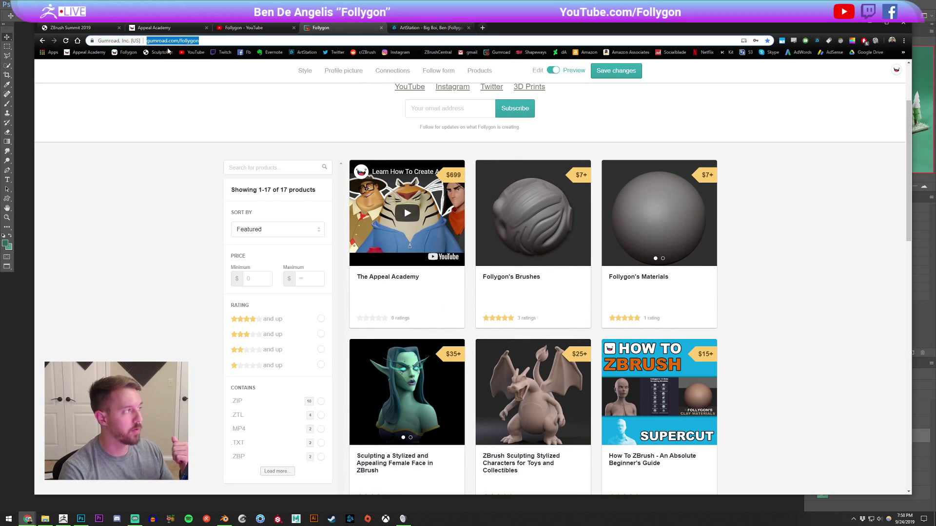
Show the Appeal Academy website and briefly highlight its headline and tagline.
left_click(161, 28)
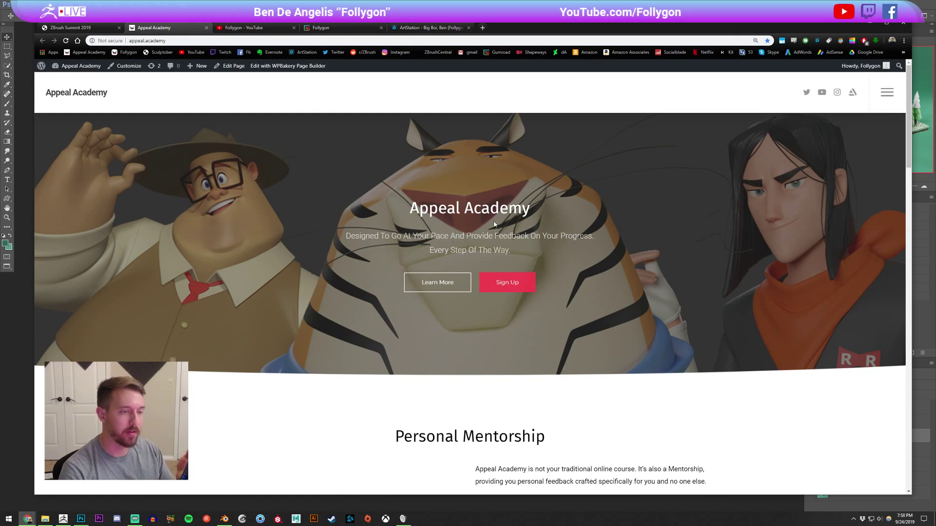
left_click_drag(380, 215, 592, 251)
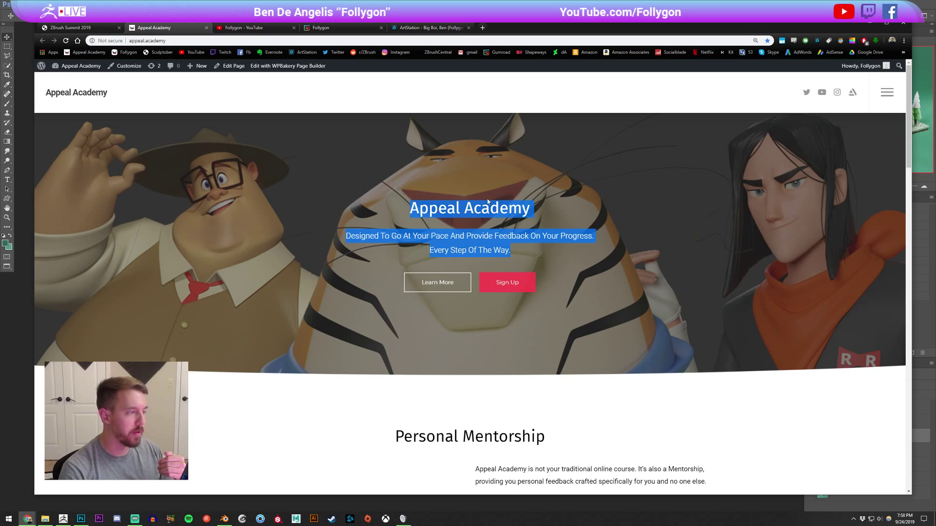
left_click(448, 202)
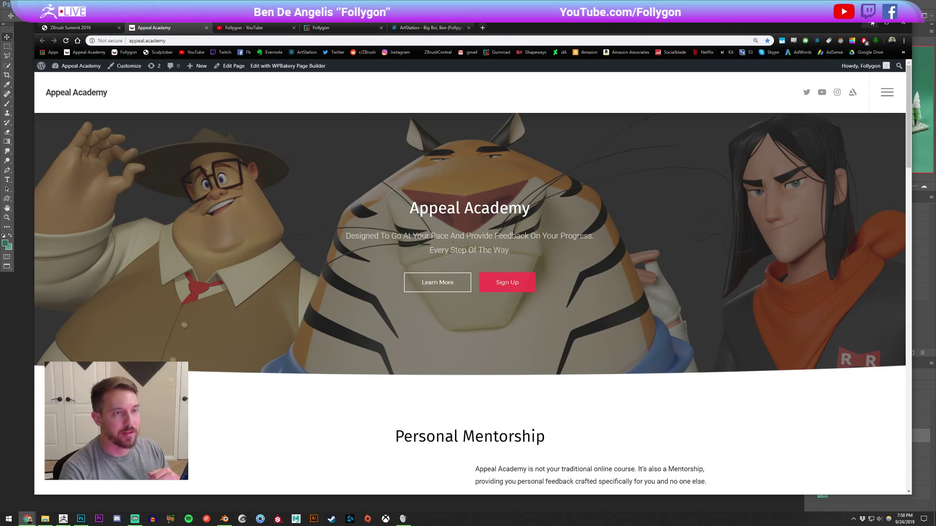
Minimize Chrome and switch to ZBrush to show the low-poly forest scene.
left_click(870, 25)
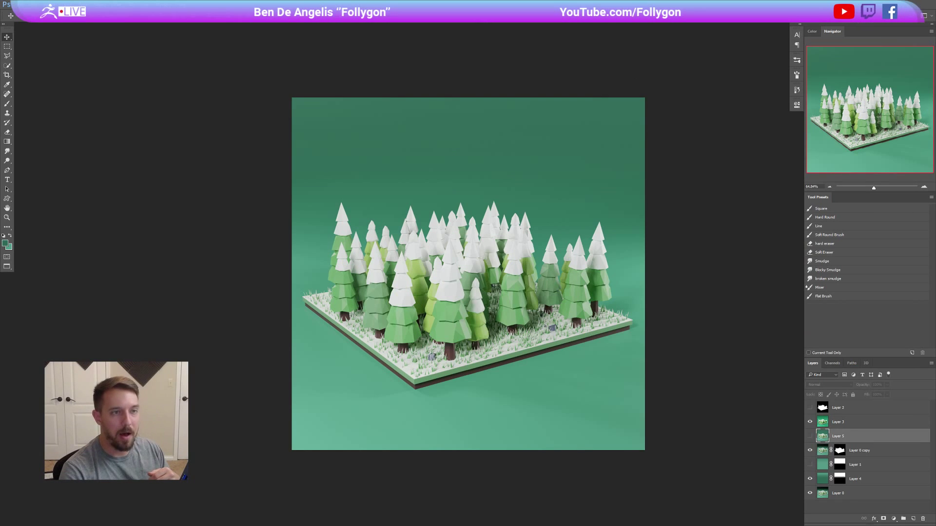
key("alt+Tab")
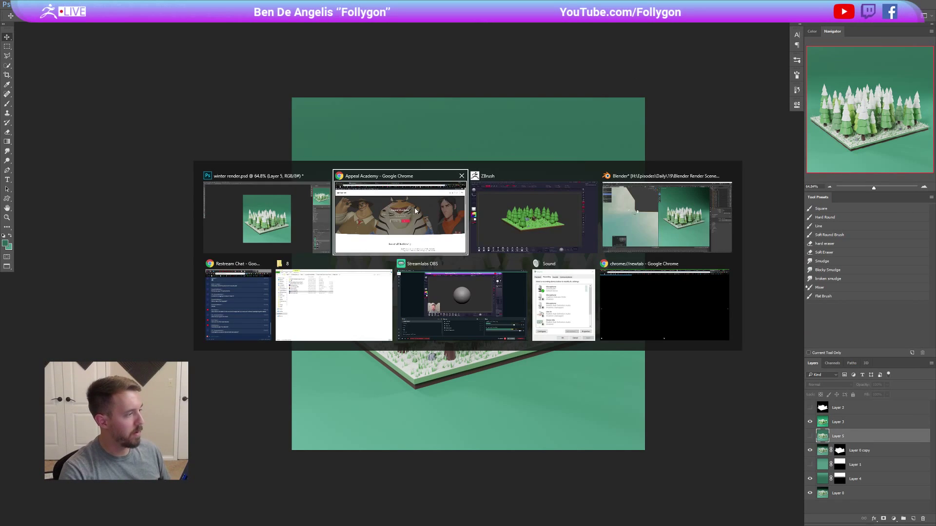
left_click(567, 220)
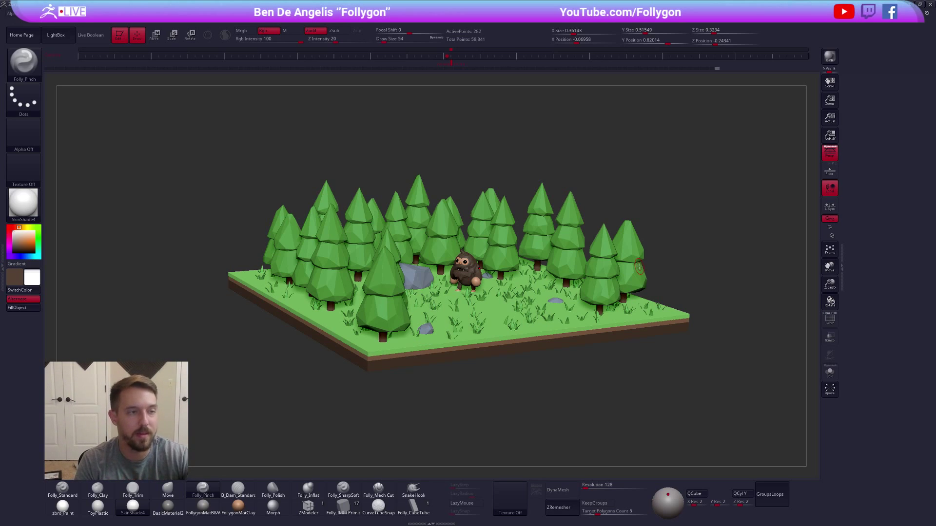
Minimize ZBrush, return to Chrome and show the ZBrush Summit 2019 page, briefly highlighting part of the Sculpt-Off date.
left_click(911, 4)
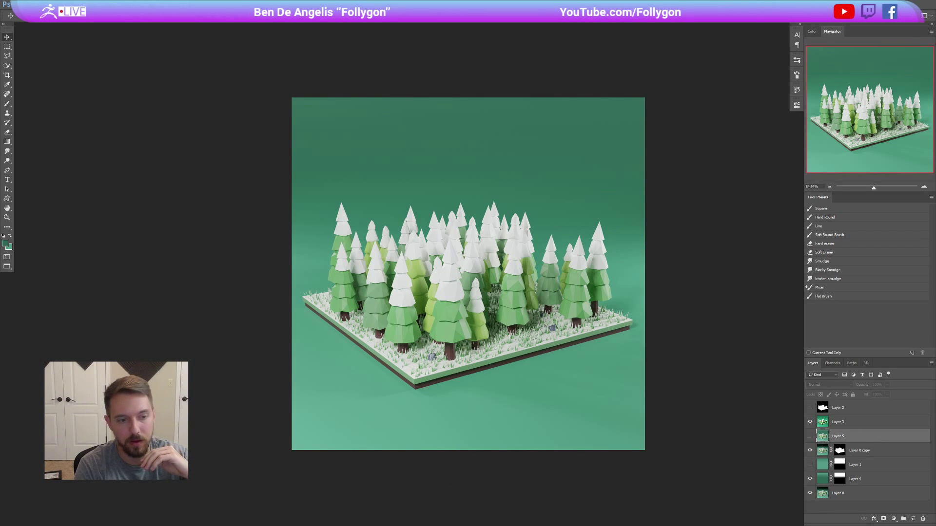
key("alt+Tab")
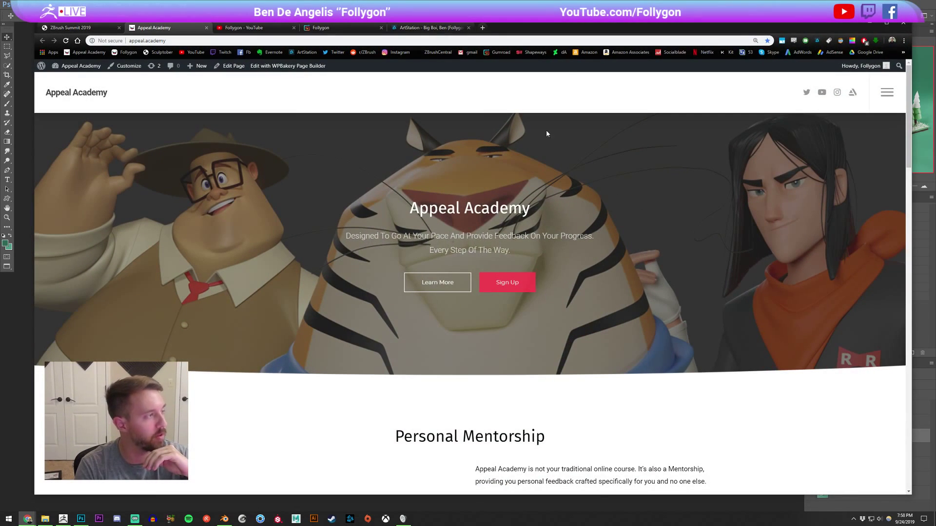
left_click(82, 28)
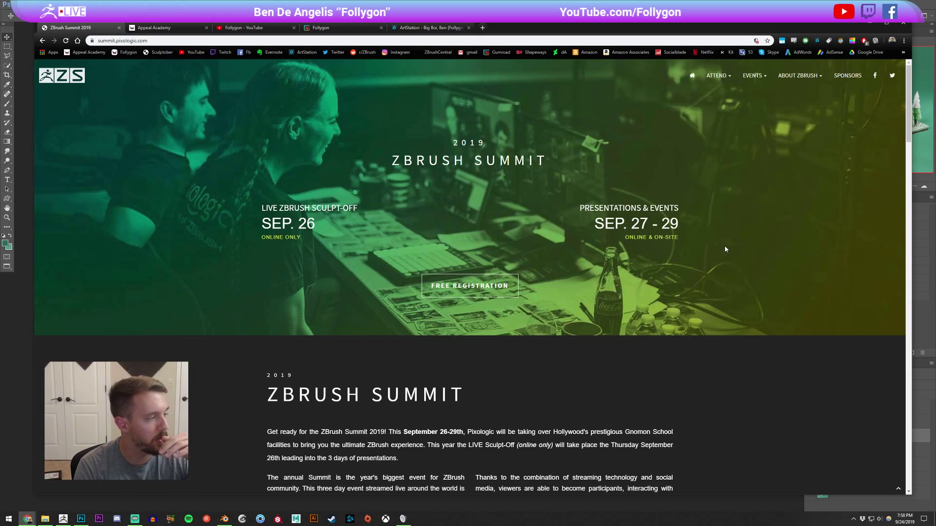
left_click_drag(298, 223, 315, 225)
left_click(656, 285)
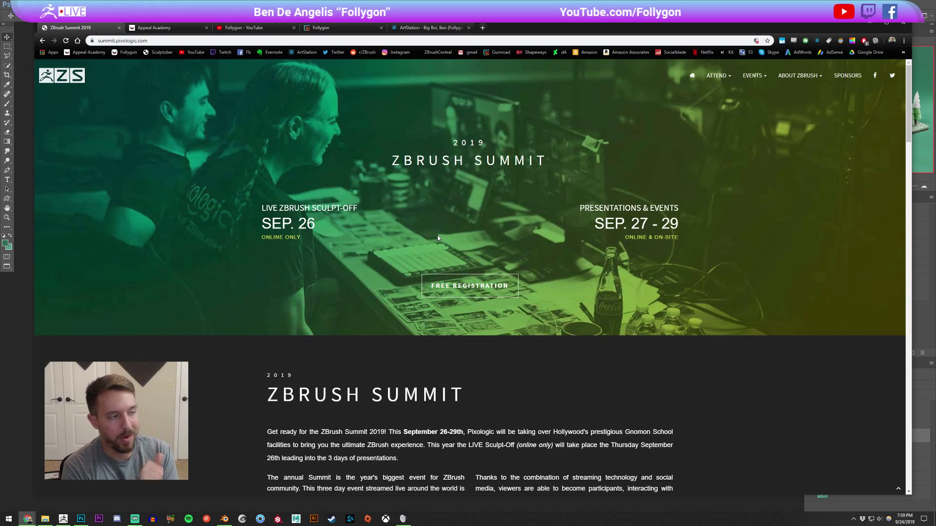
Highlight the Live ZBrush Sculpt-Off title and date, followed by the Presentations & Events dates, clearing each selection.
left_click_drag(259, 203, 334, 230)
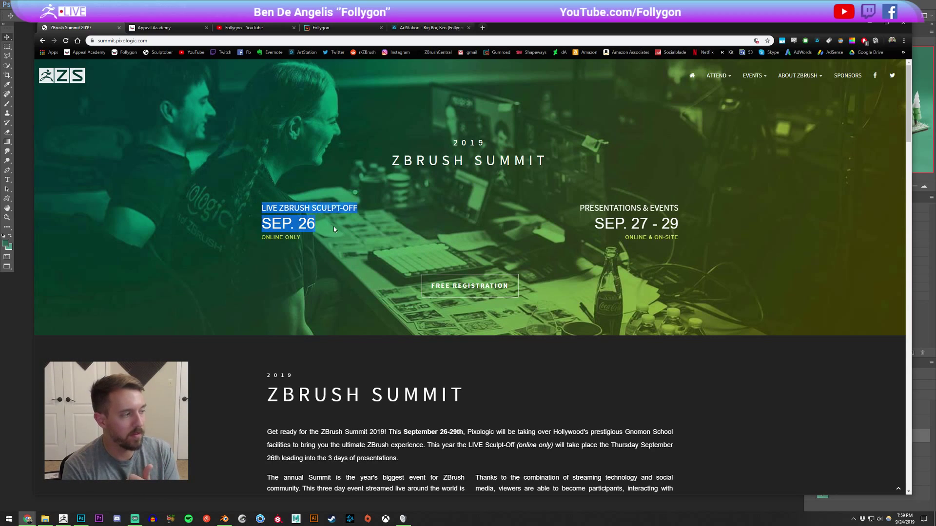
left_click(386, 229)
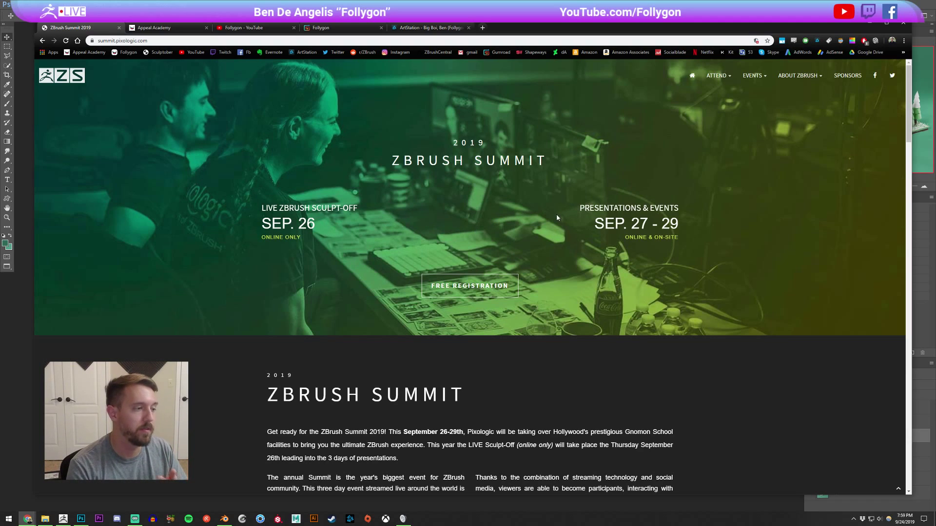
left_click_drag(567, 212, 701, 225)
left_click(701, 225)
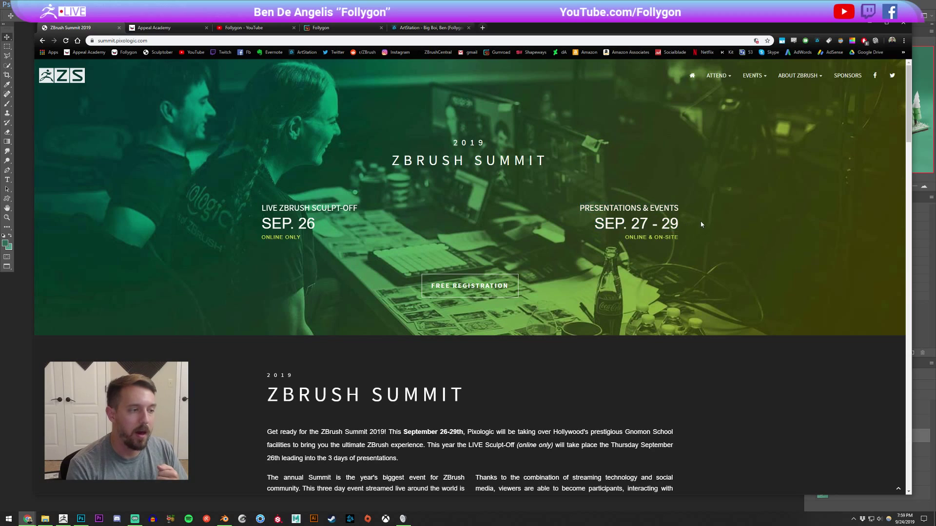